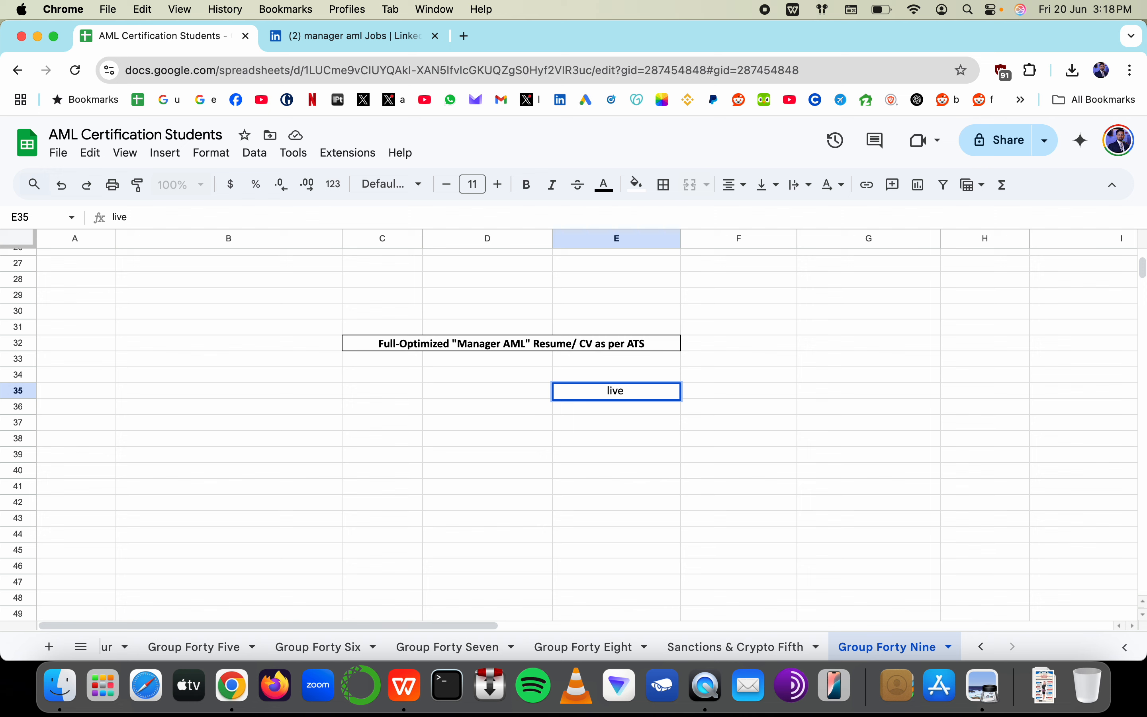
Discard the trial entries '/ courses', '$20', '$50' and '$70' in cell E35
{"action": "type", "text": "/ course"}
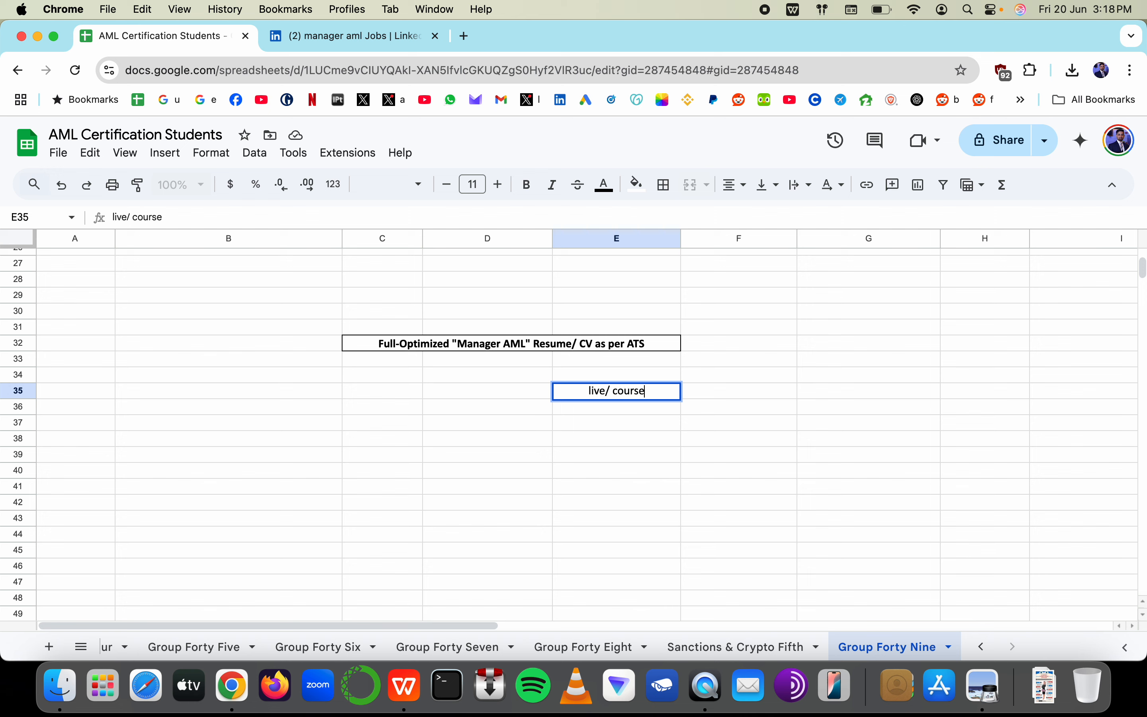
{"action": "type", "text": "s"}
{"action": "key", "text": "Escape"}
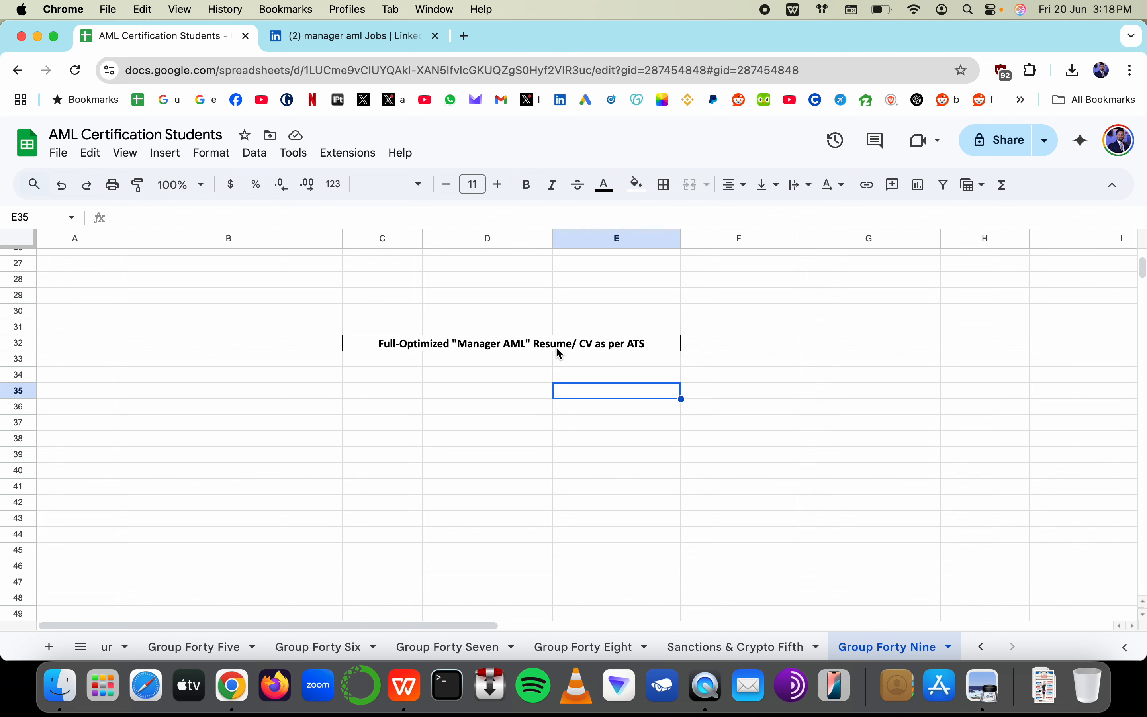
{"action": "type", "text": "$20"}
{"action": "key", "text": "Escape"}
{"action": "type", "text": "$50"}
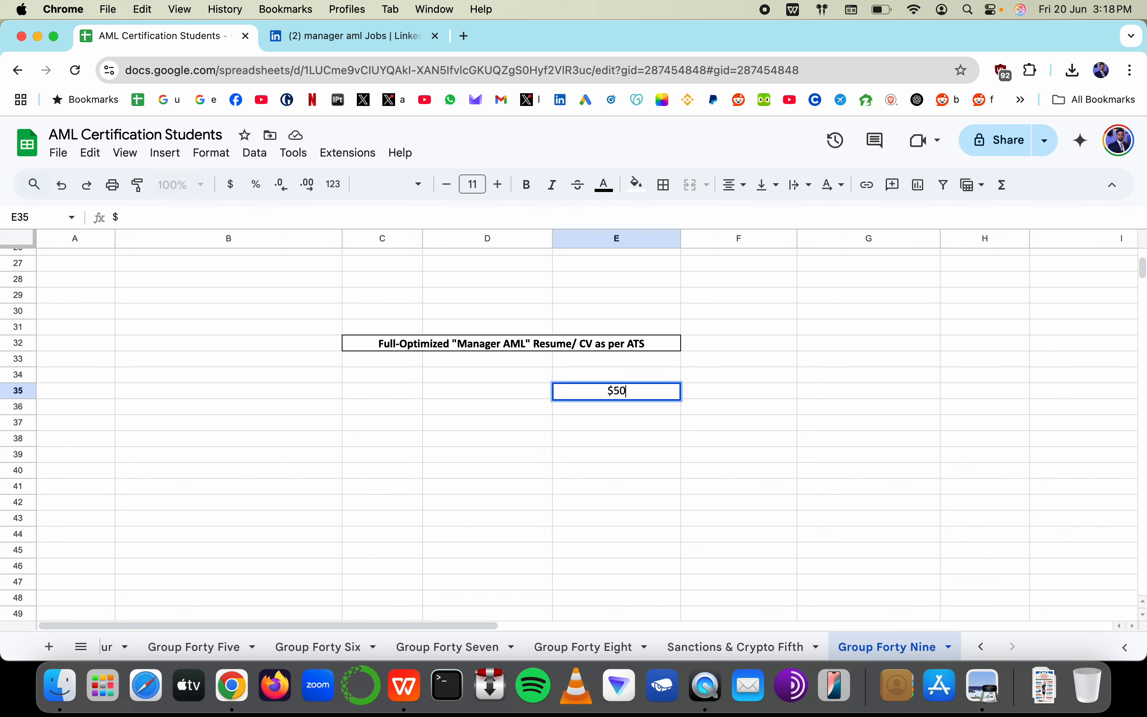
{"action": "key", "text": "Escape"}
{"action": "type", "text": "$70"}
{"action": "key", "text": "Escape"}
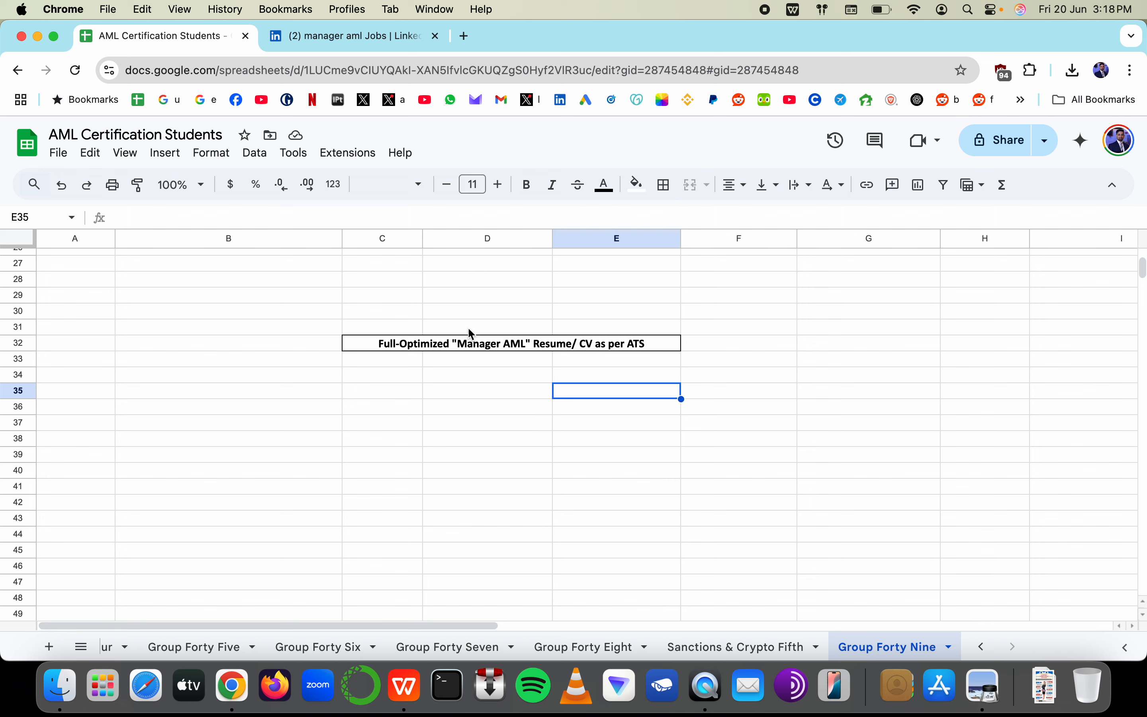
Check the Manager AML title cell, select D35, and bring up ATS Template 3.docx in WPS Office
{"action": "double_click", "coordinate": [473, 344]}
{"action": "left_click_drag", "start_coordinate": [456, 343], "coordinate": [522, 348]}
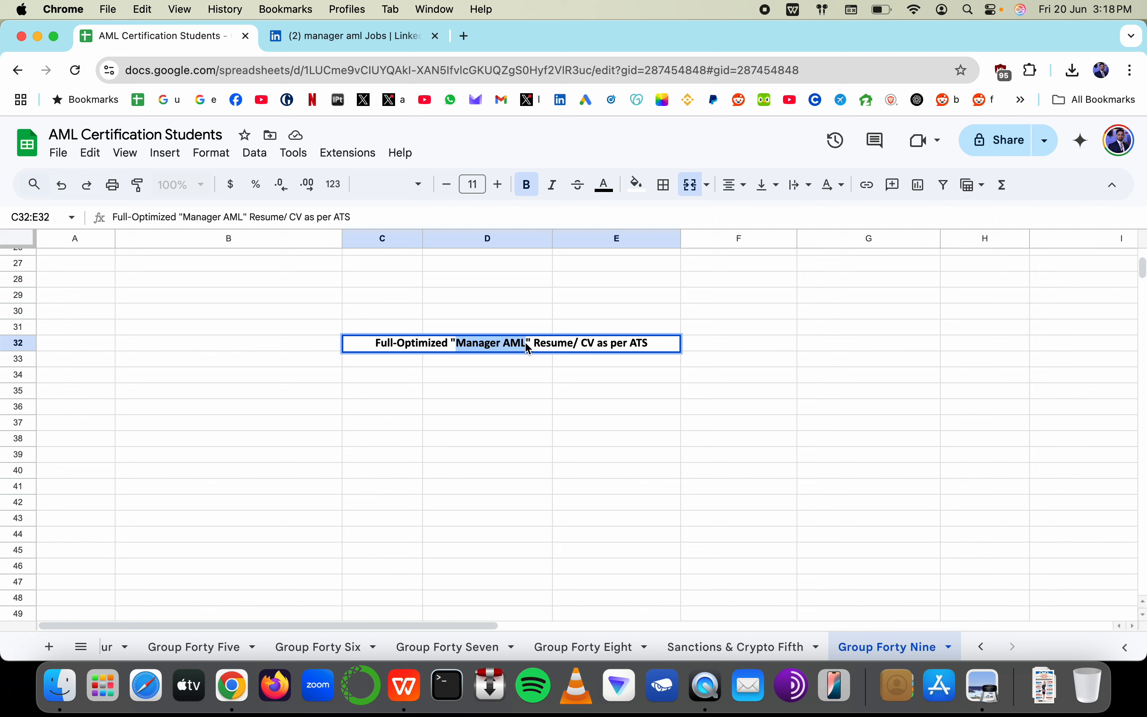
{"action": "key", "text": "Escape"}
{"action": "left_click_drag", "start_coordinate": [819, 368], "coordinate": [827, 508]}
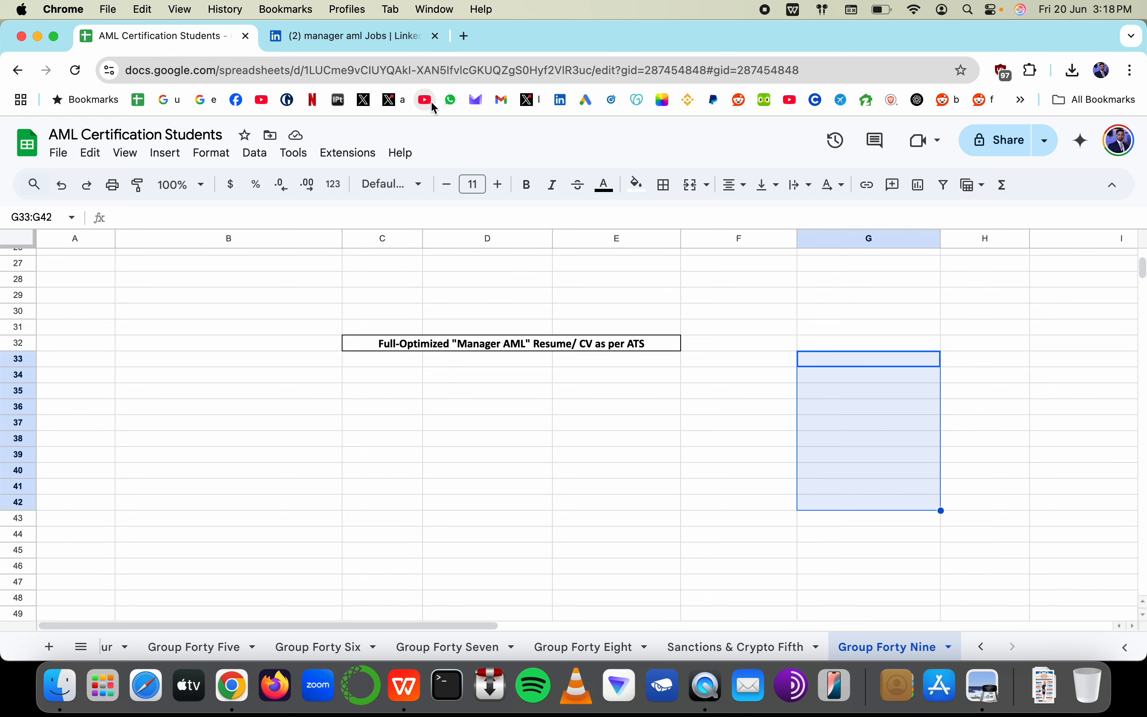
{"action": "scroll", "coordinate": [578, 316], "scroll_direction": "down", "scroll_amount": 3}
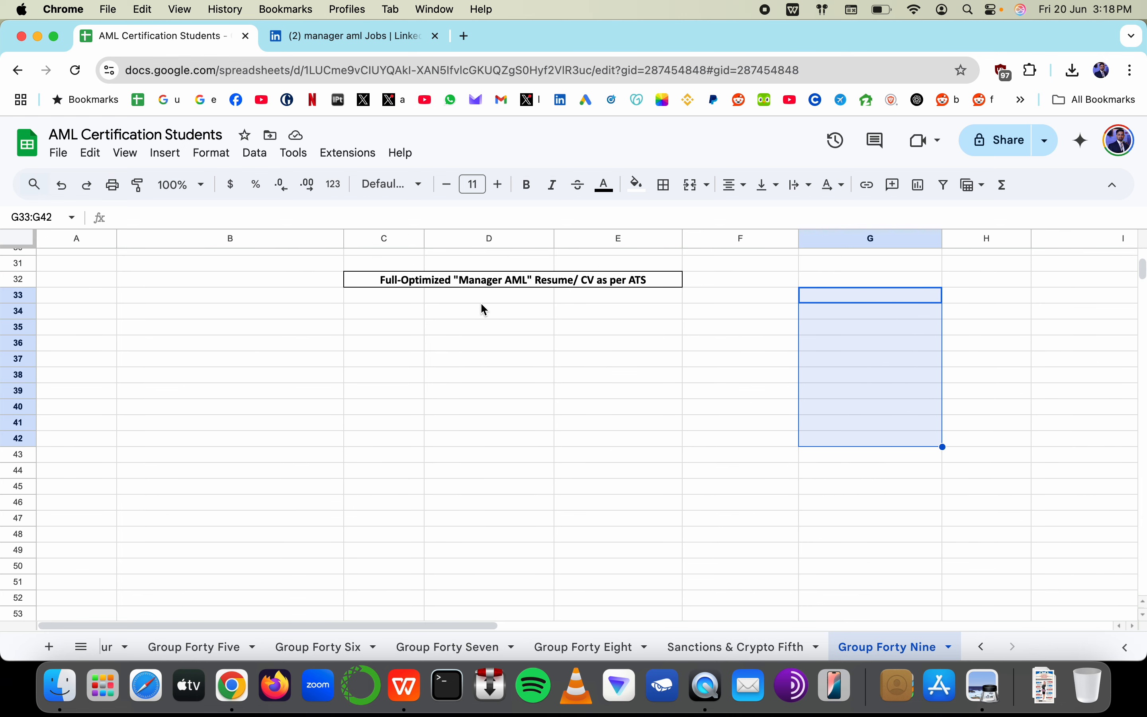
{"action": "left_click", "coordinate": [482, 299]}
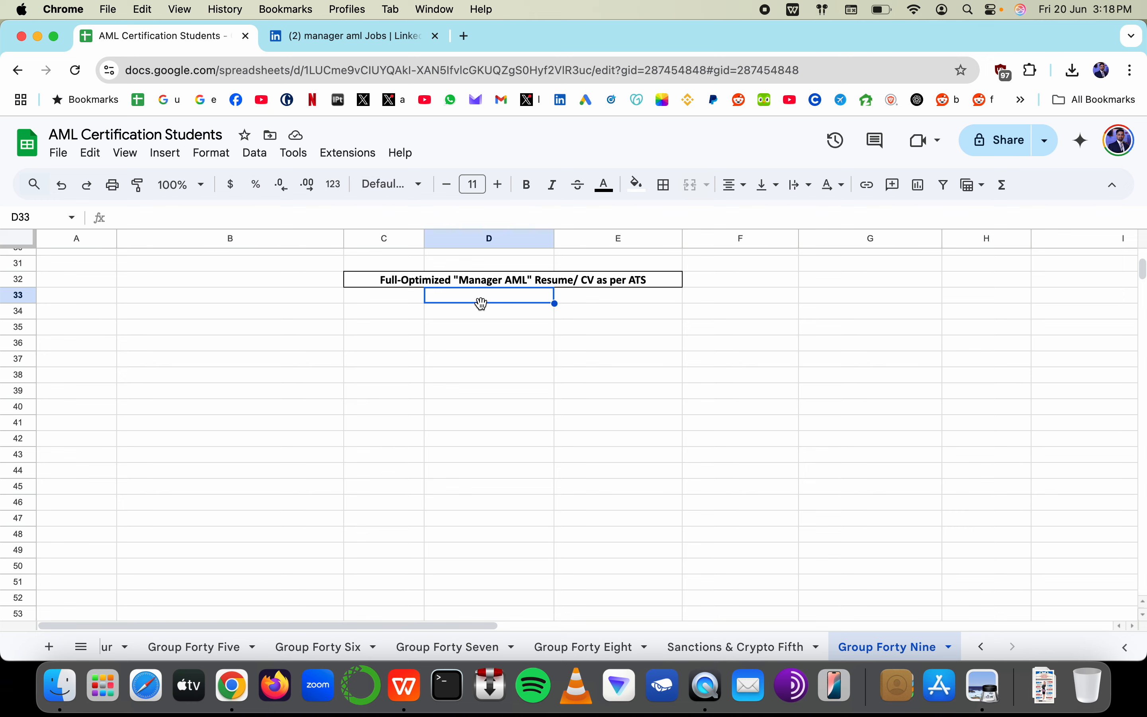
{"action": "left_click", "coordinate": [479, 332]}
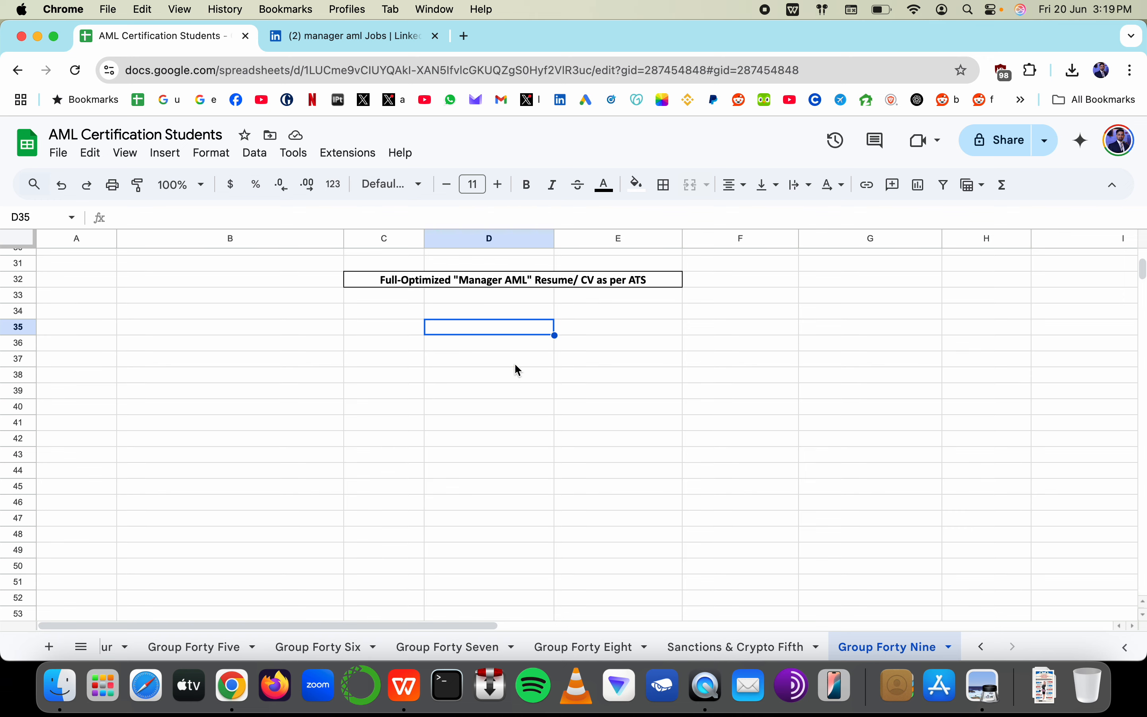
{"action": "left_click", "coordinate": [404, 686]}
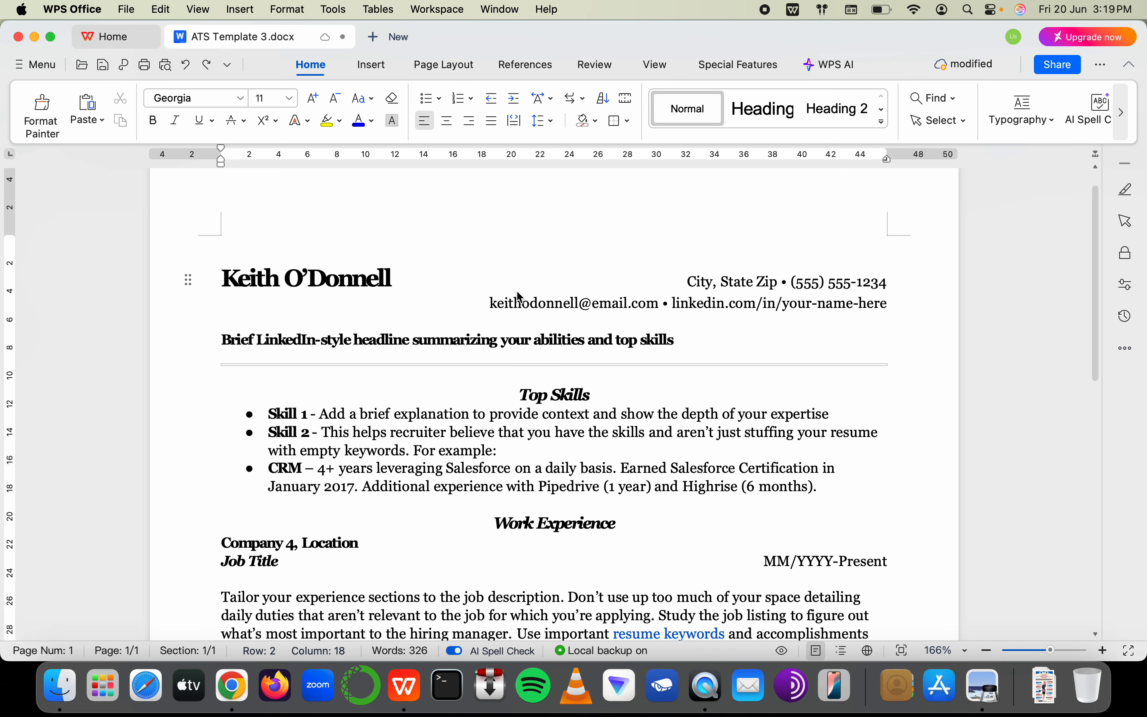
Scroll over the full resume page, then return to Sheets and select the title cell C32:E32
{"action": "scroll", "coordinate": [519, 294], "scroll_direction": "down", "scroll_amount": 5}
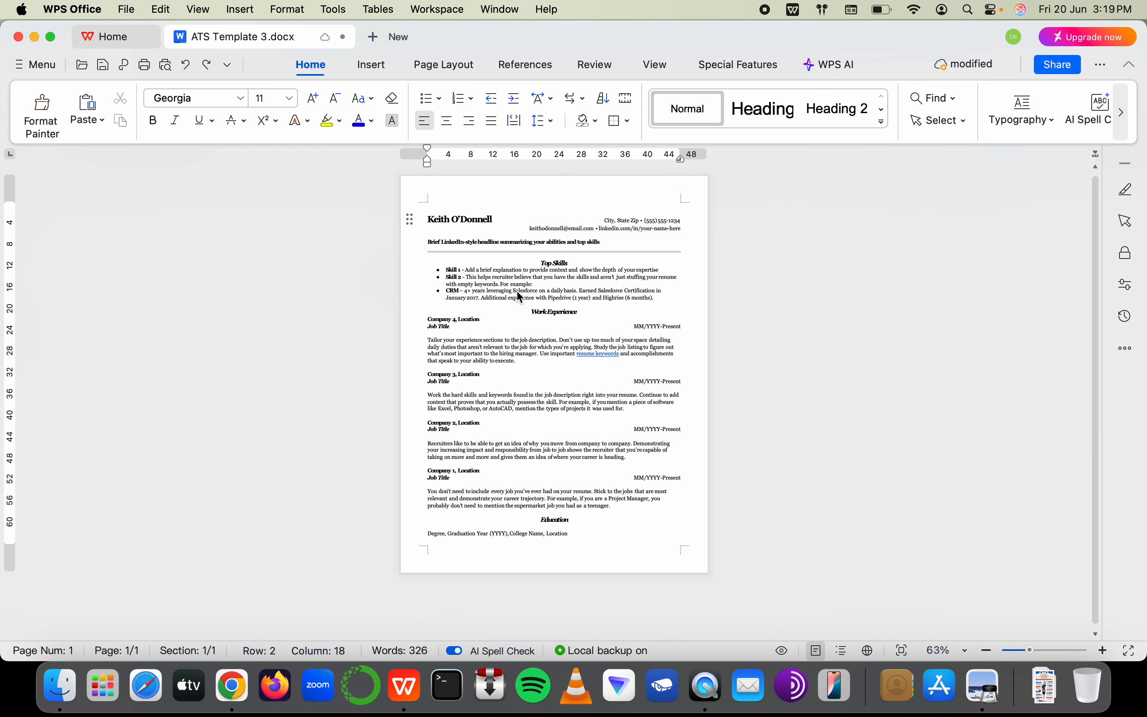
{"action": "scroll", "coordinate": [517, 293], "scroll_direction": "up", "scroll_amount": 5}
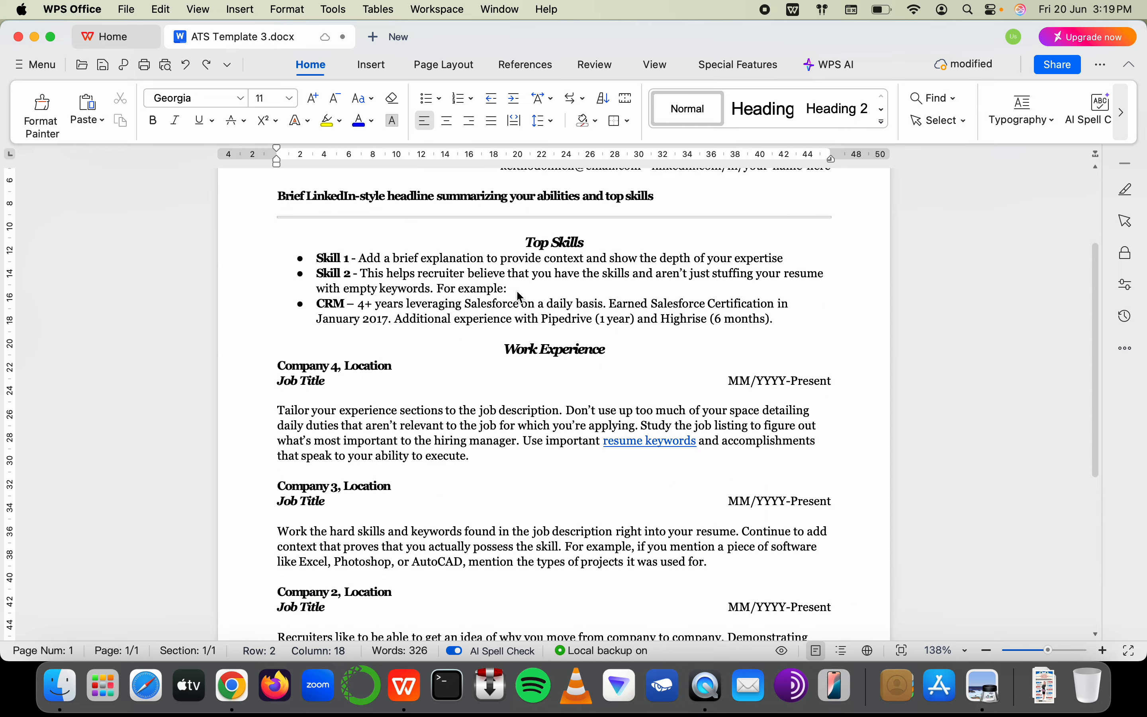
{"action": "scroll", "coordinate": [520, 296], "scroll_direction": "up", "scroll_amount": 3}
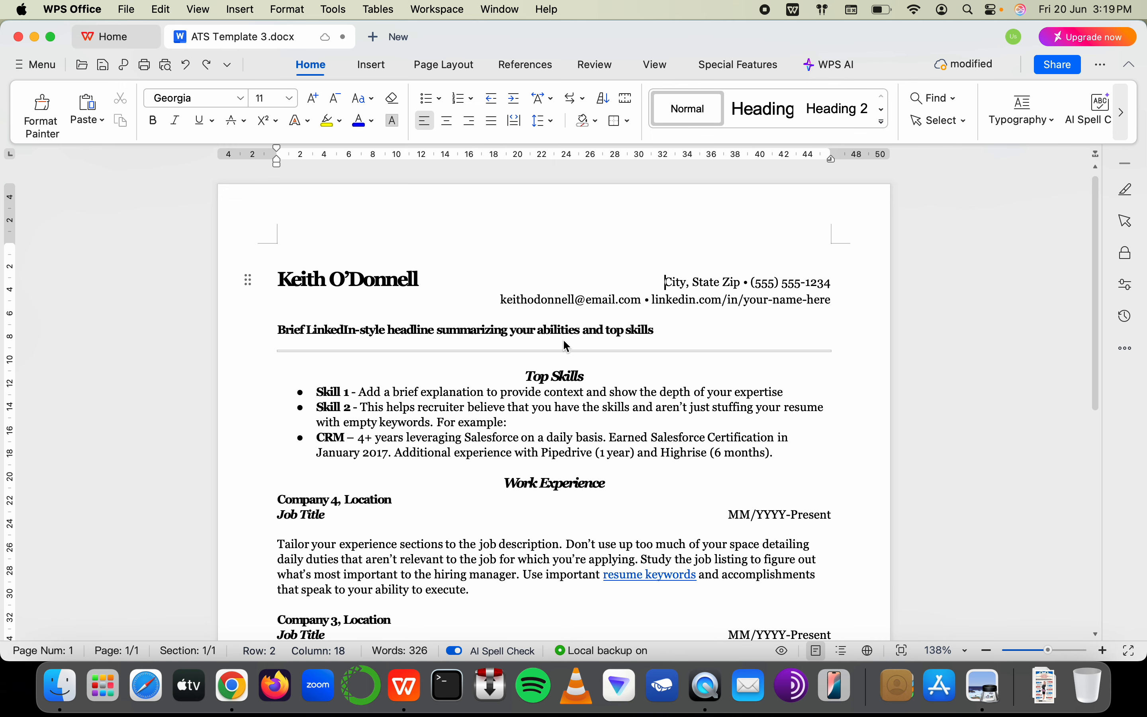
{"action": "key", "text": "super+Tab"}
{"action": "left_click", "coordinate": [476, 287]}
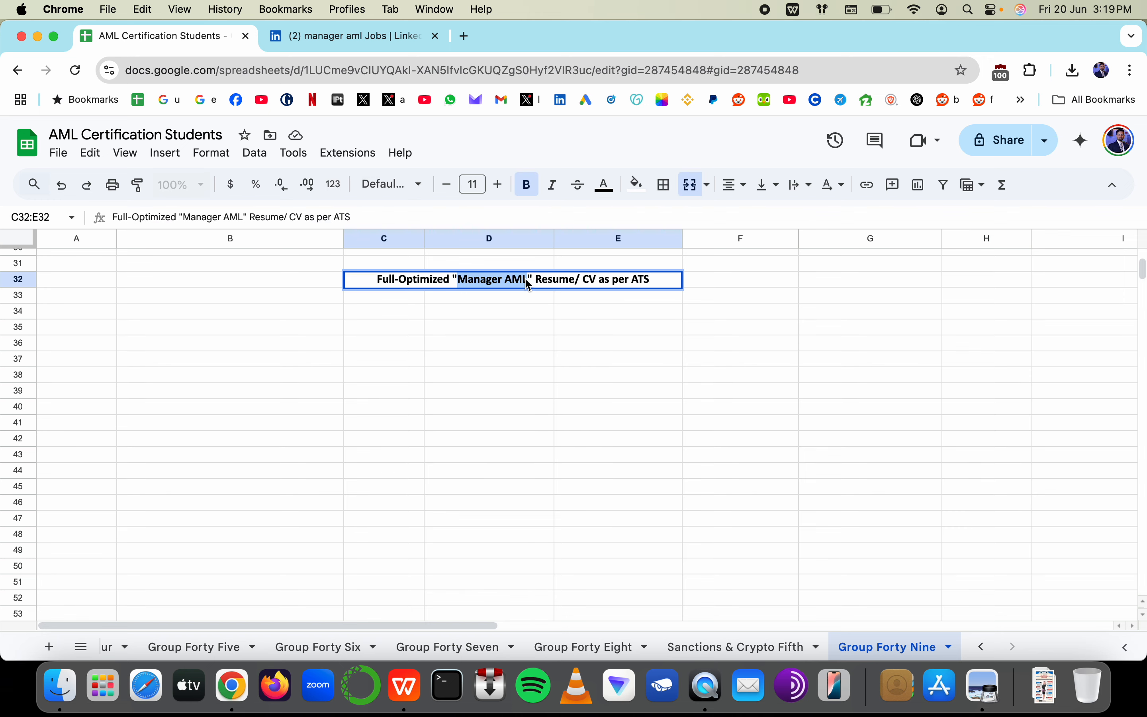
{"action": "key", "text": "super+Tab"}
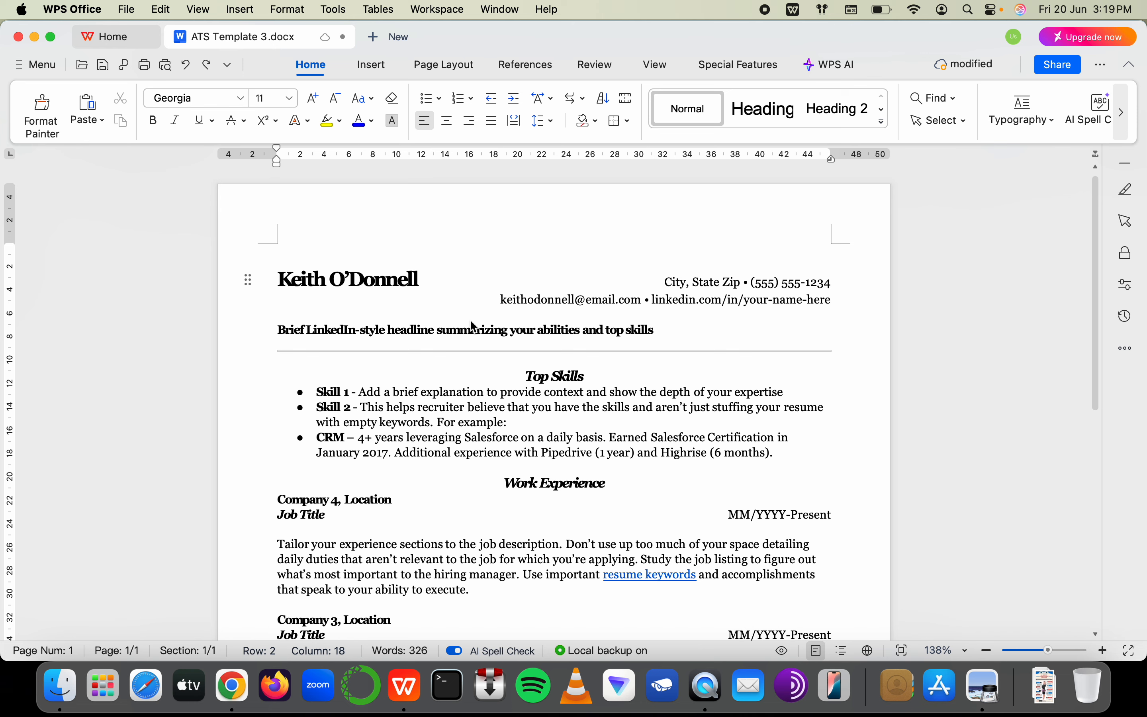
{"action": "key", "text": "super+Tab"}
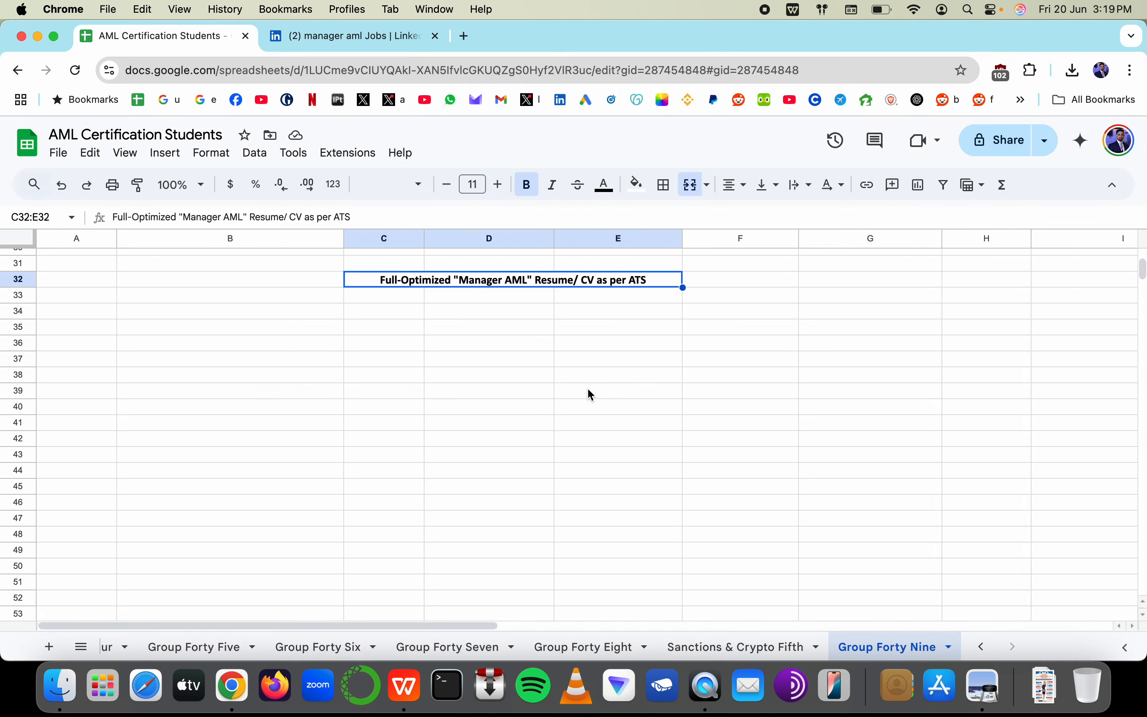
{"action": "left_click_drag", "start_coordinate": [518, 349], "coordinate": [616, 346]}
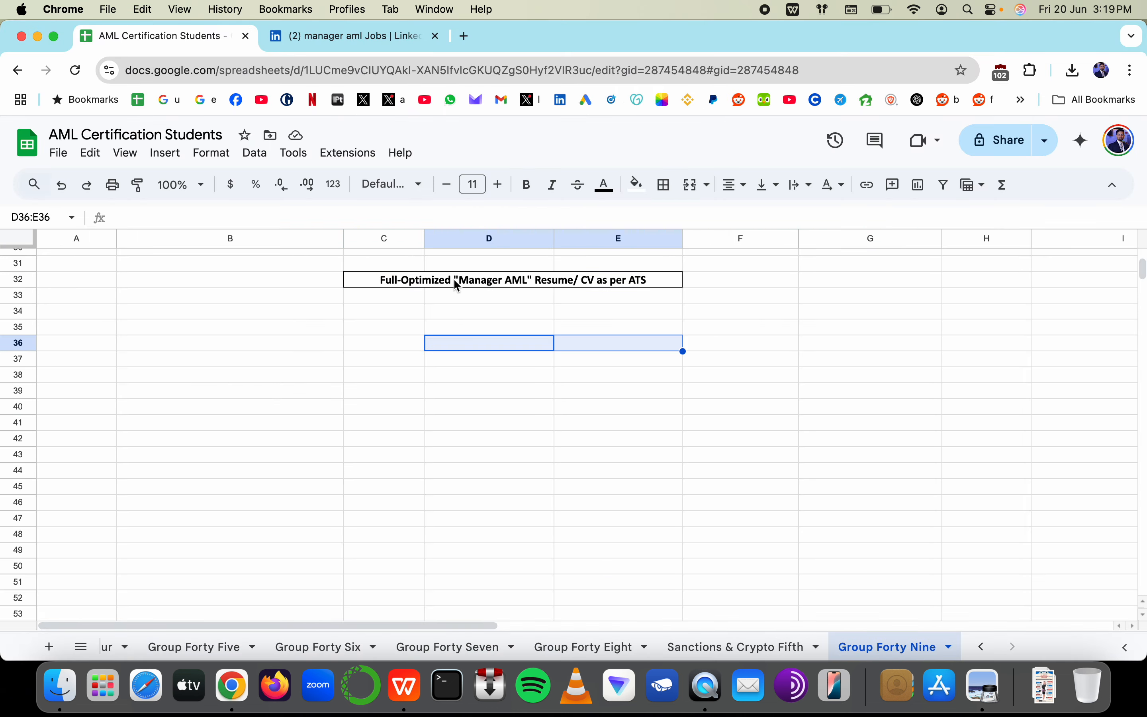
{"action": "key", "text": "super+Tab"}
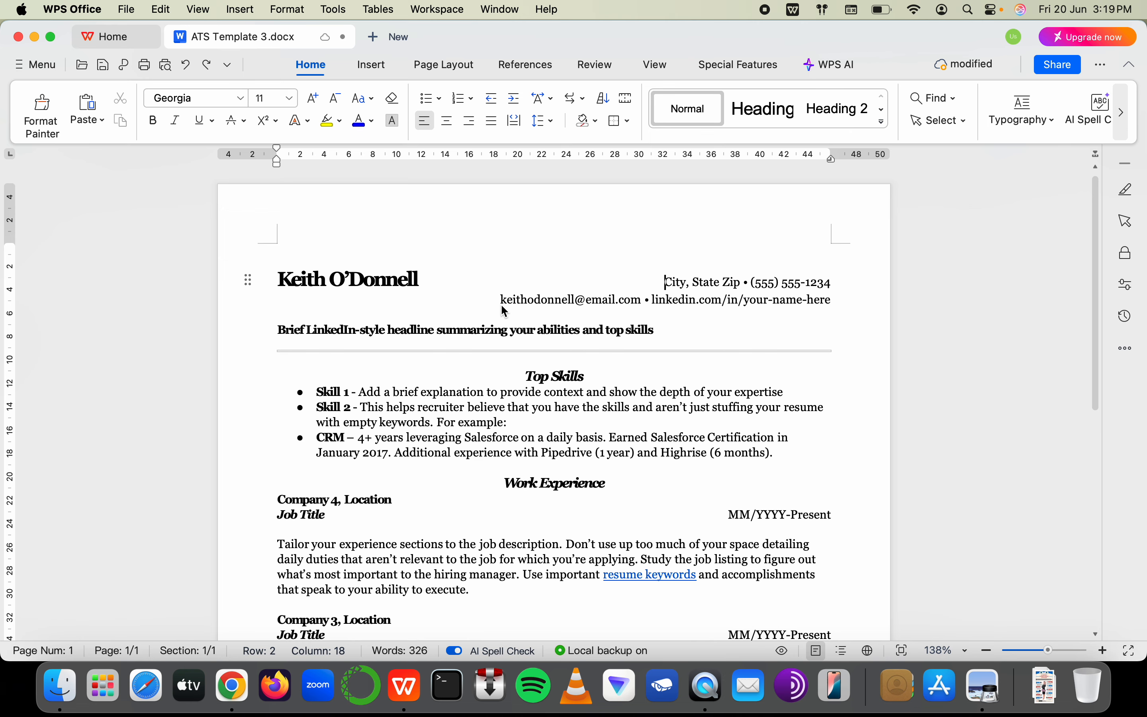
{"action": "key", "text": "super+Tab"}
{"action": "left_click", "coordinate": [480, 331]}
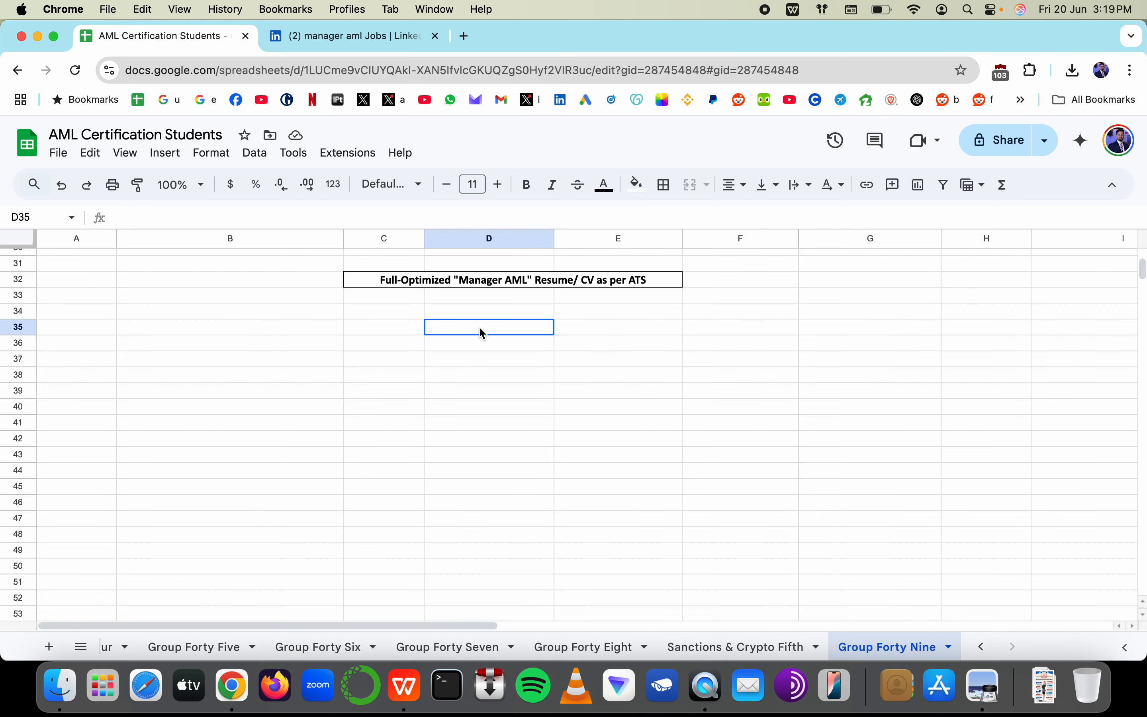
{"action": "double_click", "coordinate": [482, 333]}
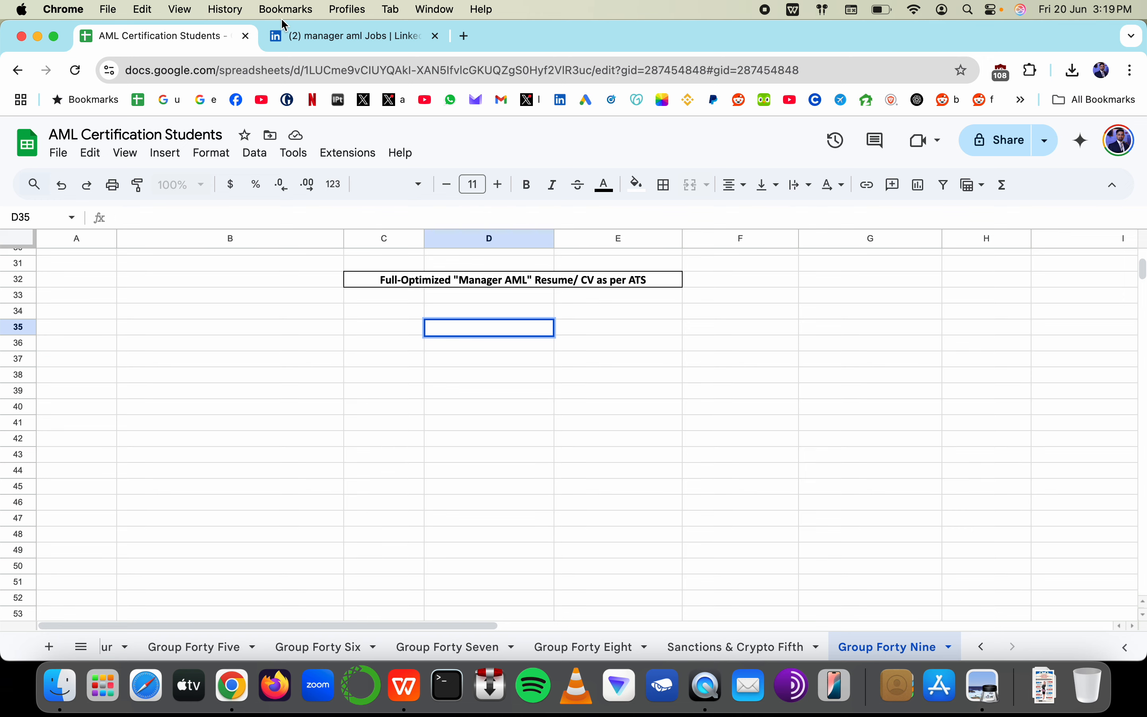
{"action": "left_click", "coordinate": [303, 34]}
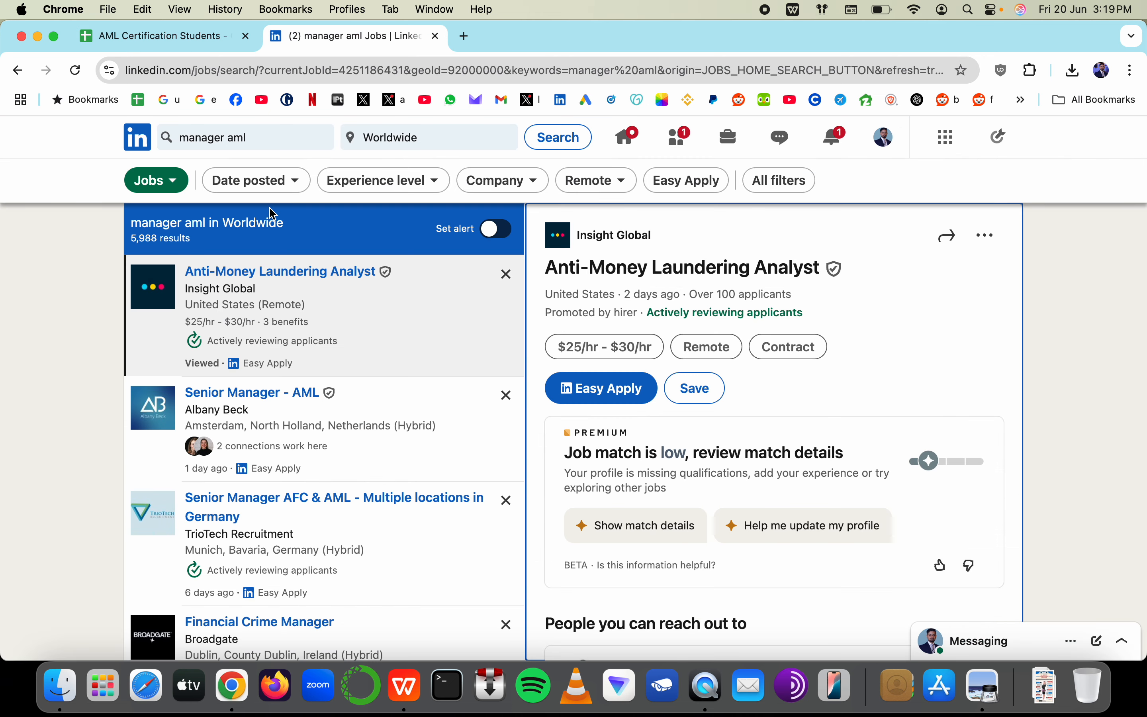
{"action": "left_click", "coordinate": [222, 36]}
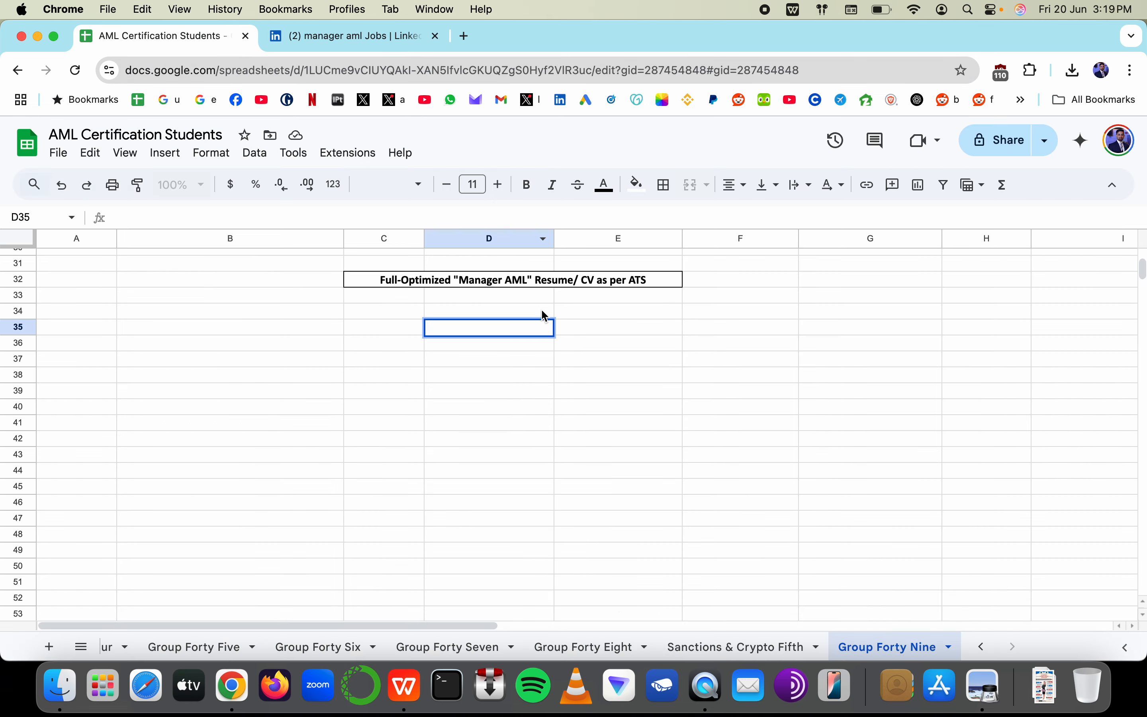
{"action": "left_click", "coordinate": [385, 36]}
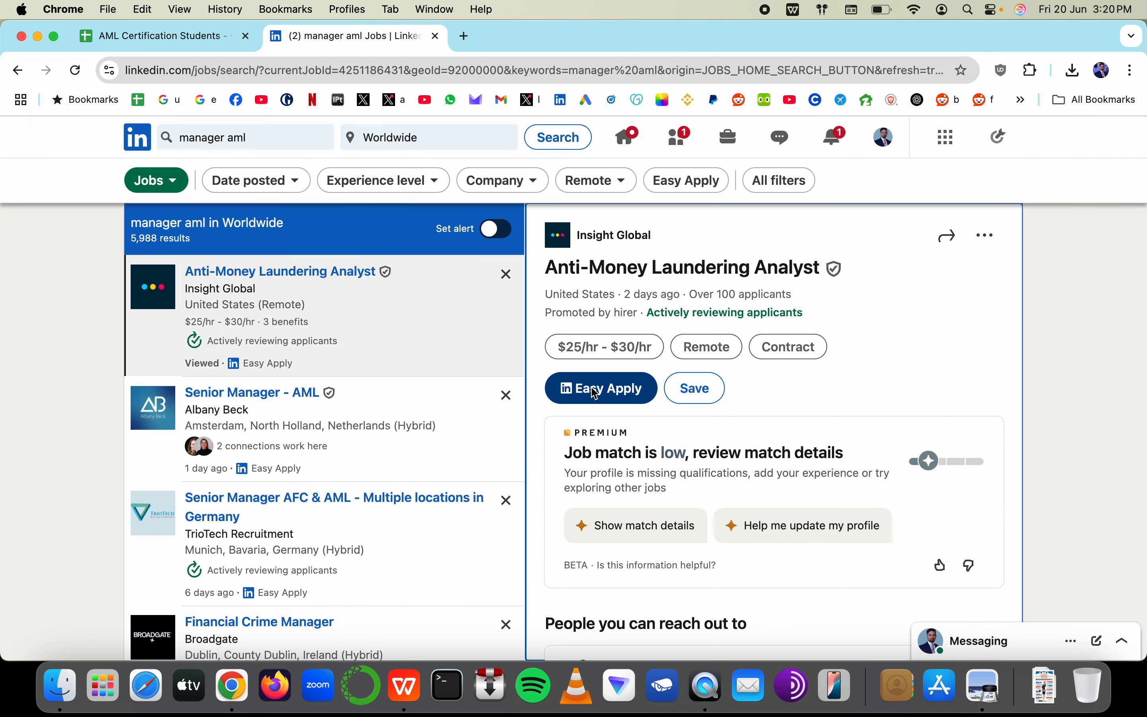
{"action": "left_click", "coordinate": [189, 37]}
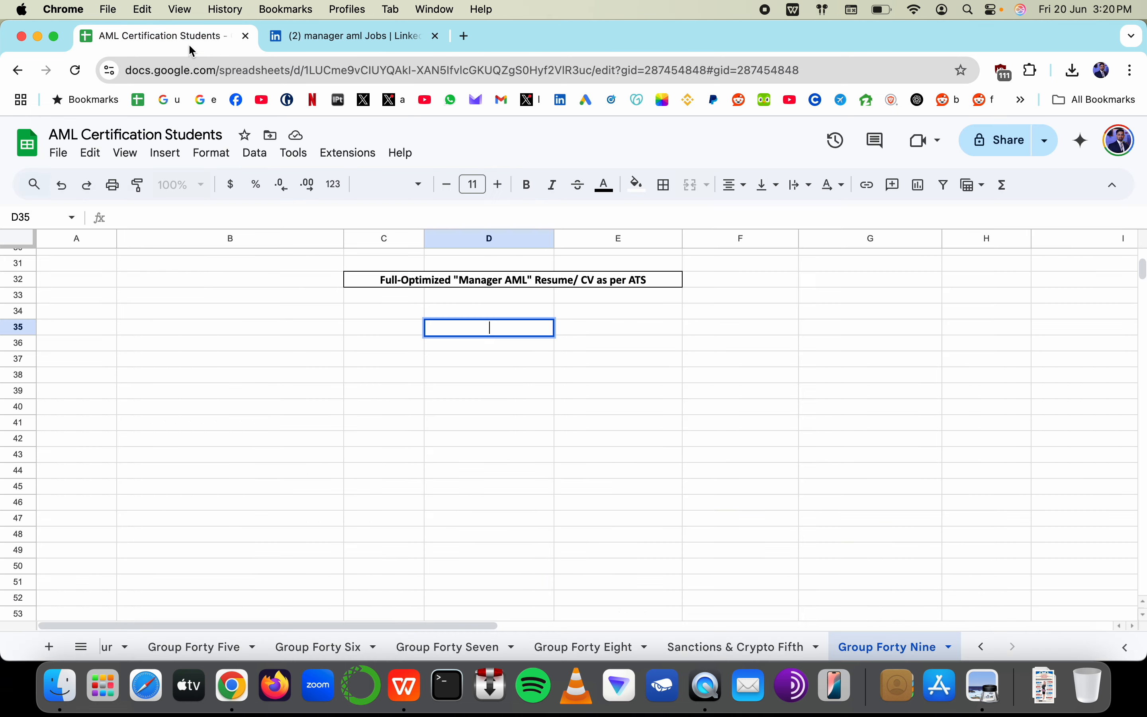
{"action": "double_click", "coordinate": [482, 329]}
{"action": "type", "text": "Ghosted"}
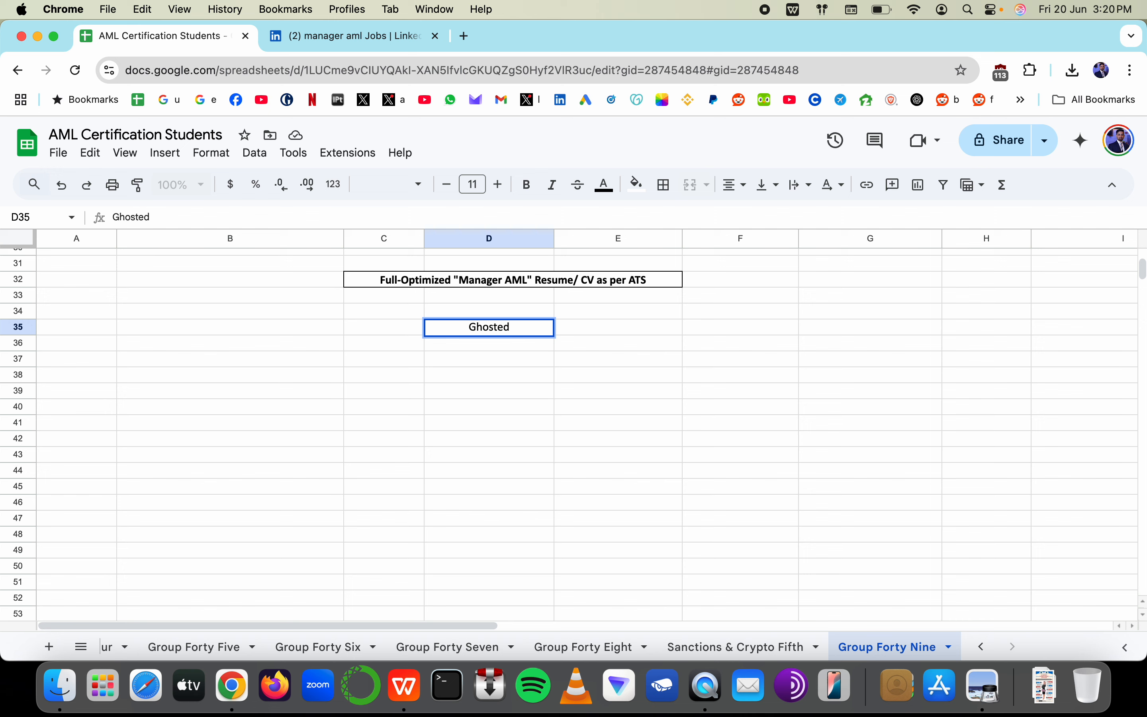
{"action": "type", "text": "/ Non Responsiv"}
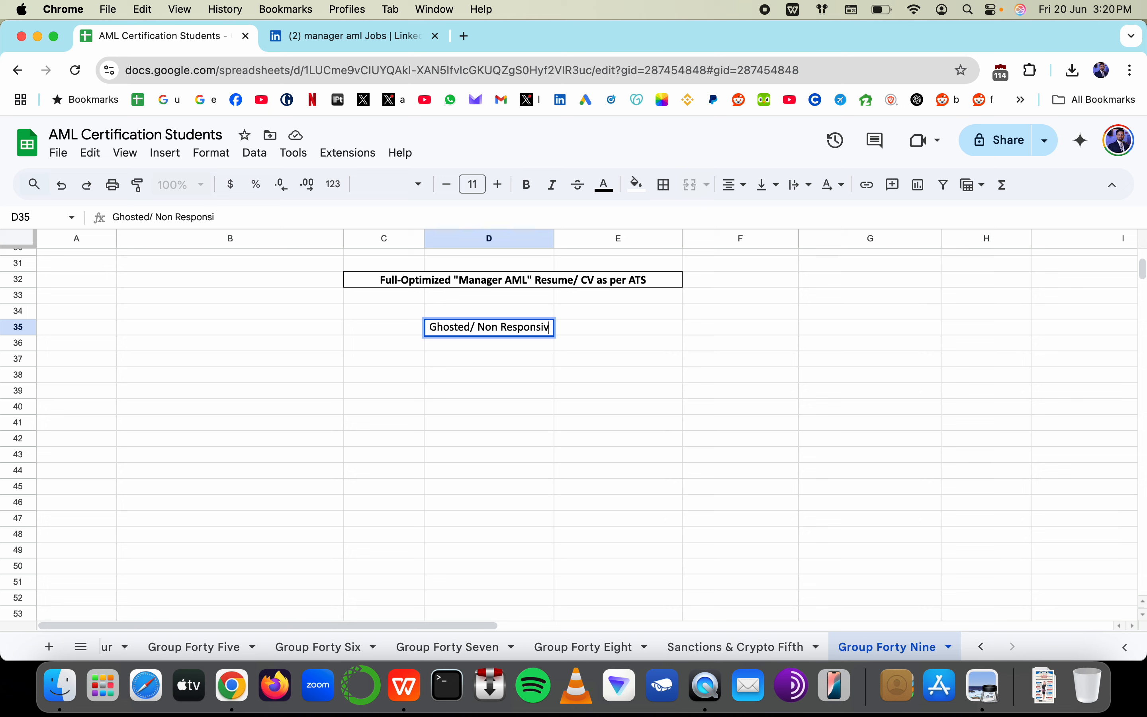
{"action": "type", "text": "e"}
{"action": "key", "text": "Escape"}
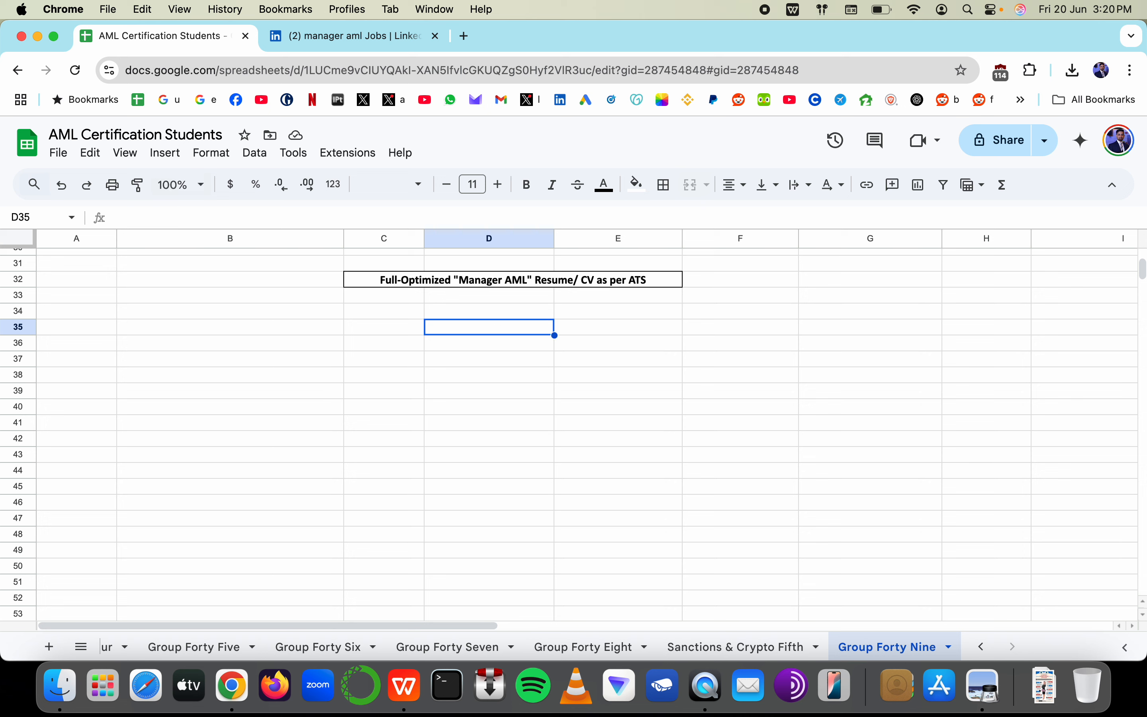
{"action": "type", "text": "1000 jo"}
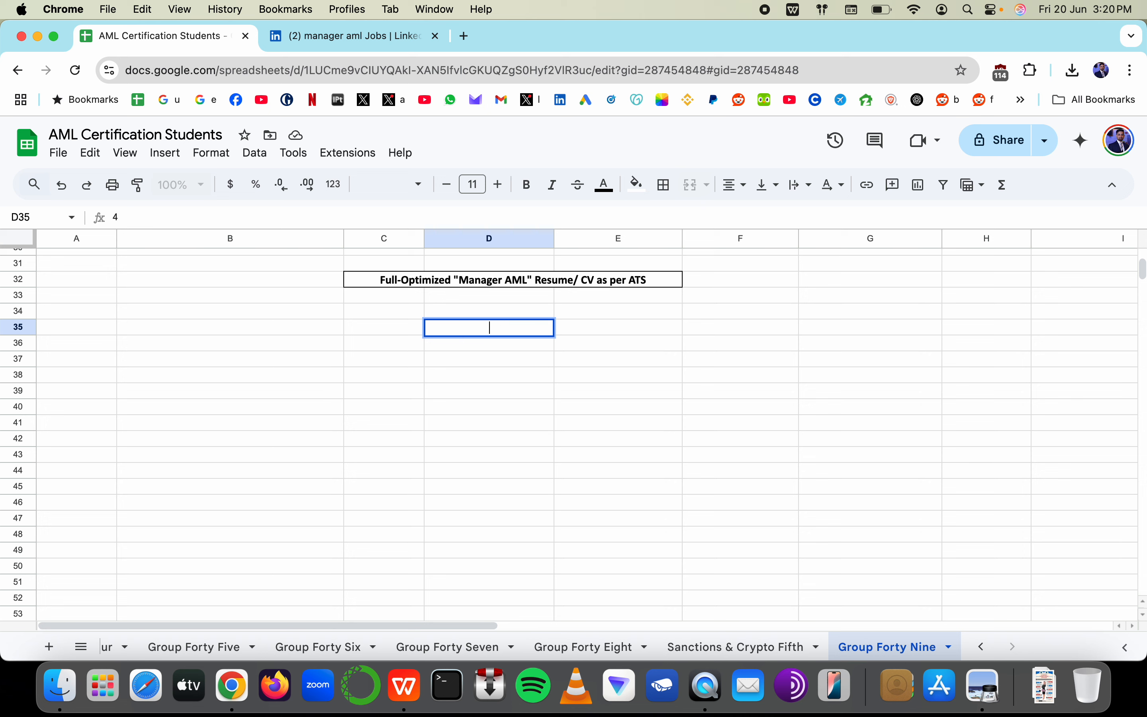
{"action": "type", "text": "bs"}
{"action": "key", "text": "BackSpace"}
{"action": "key", "text": "BackSpace"}
{"action": "key", "text": "BackSpace"}
{"action": "key", "text": "BackSpace"}
{"action": "type", "text": "jobs in last week/ month"}
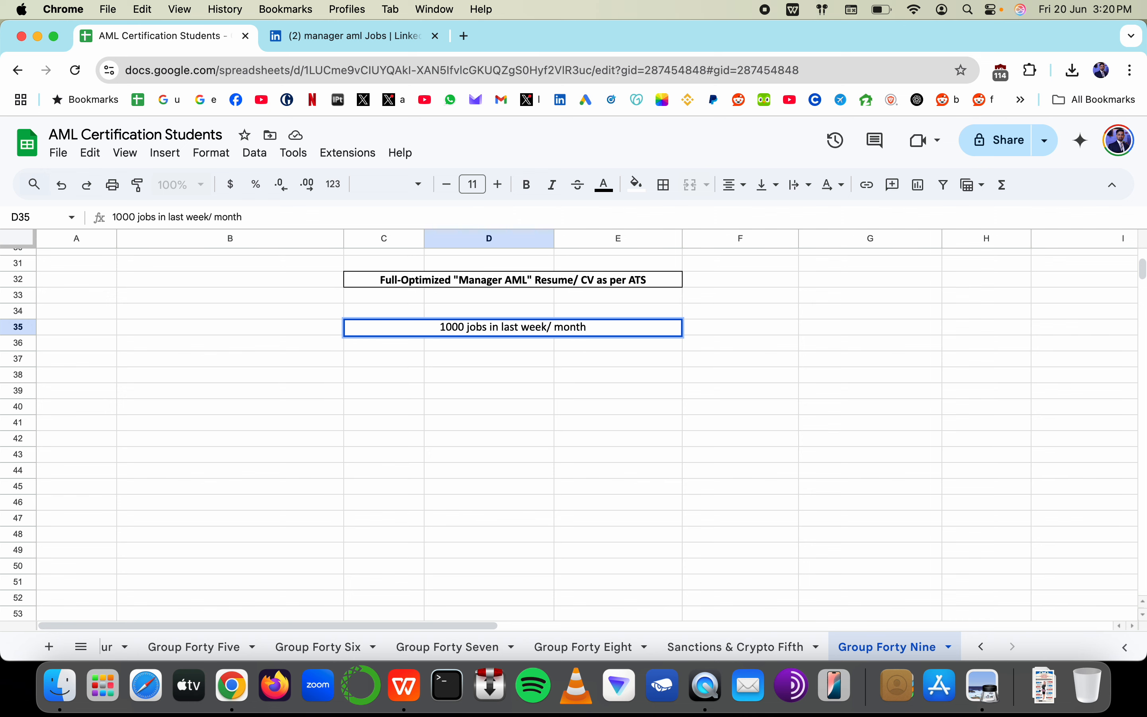
{"action": "key", "text": "Escape"}
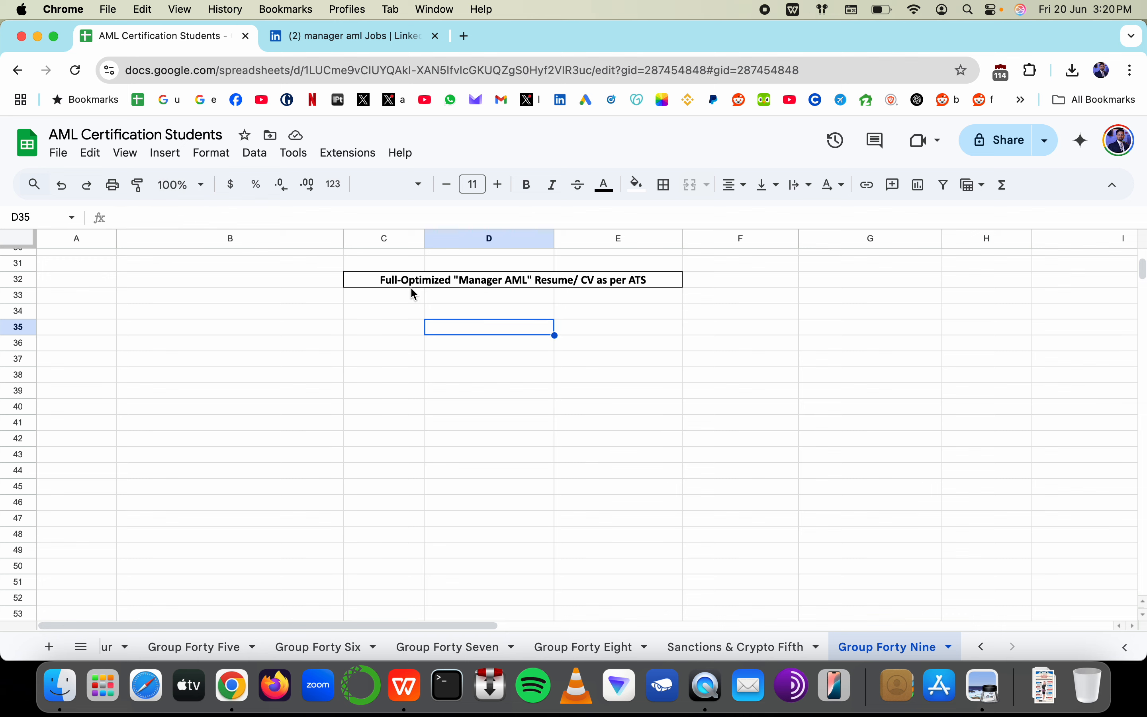
{"action": "left_click_drag", "start_coordinate": [411, 287], "coordinate": [784, 502]}
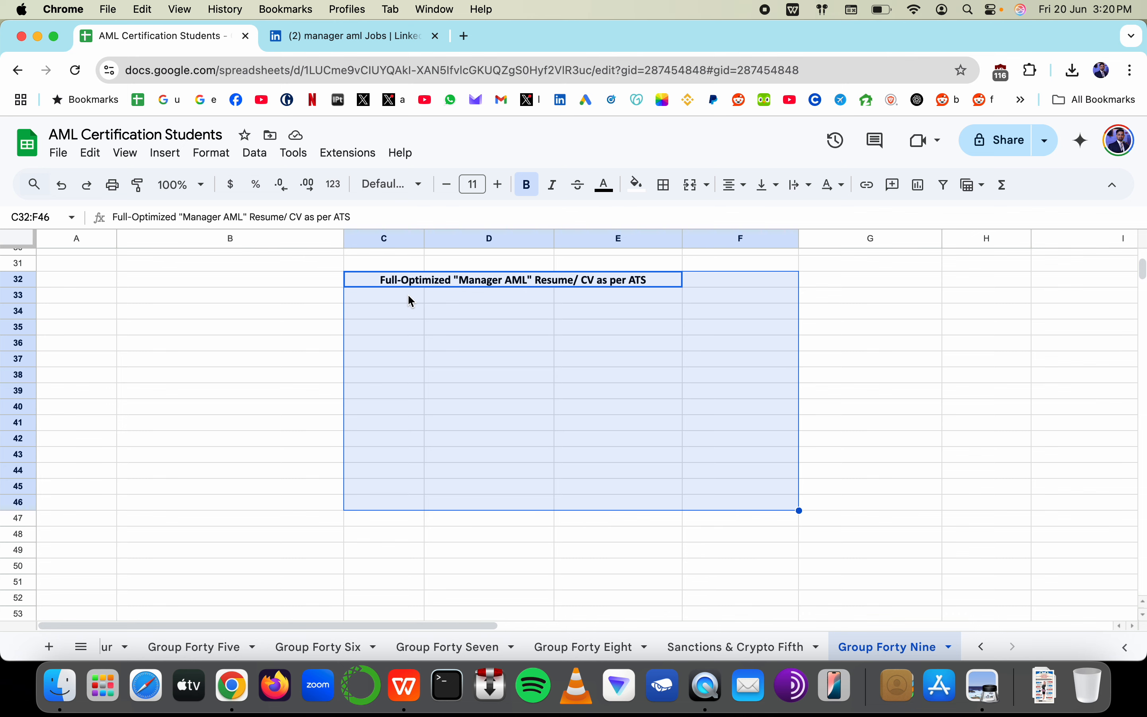
{"action": "left_click", "coordinate": [448, 353]}
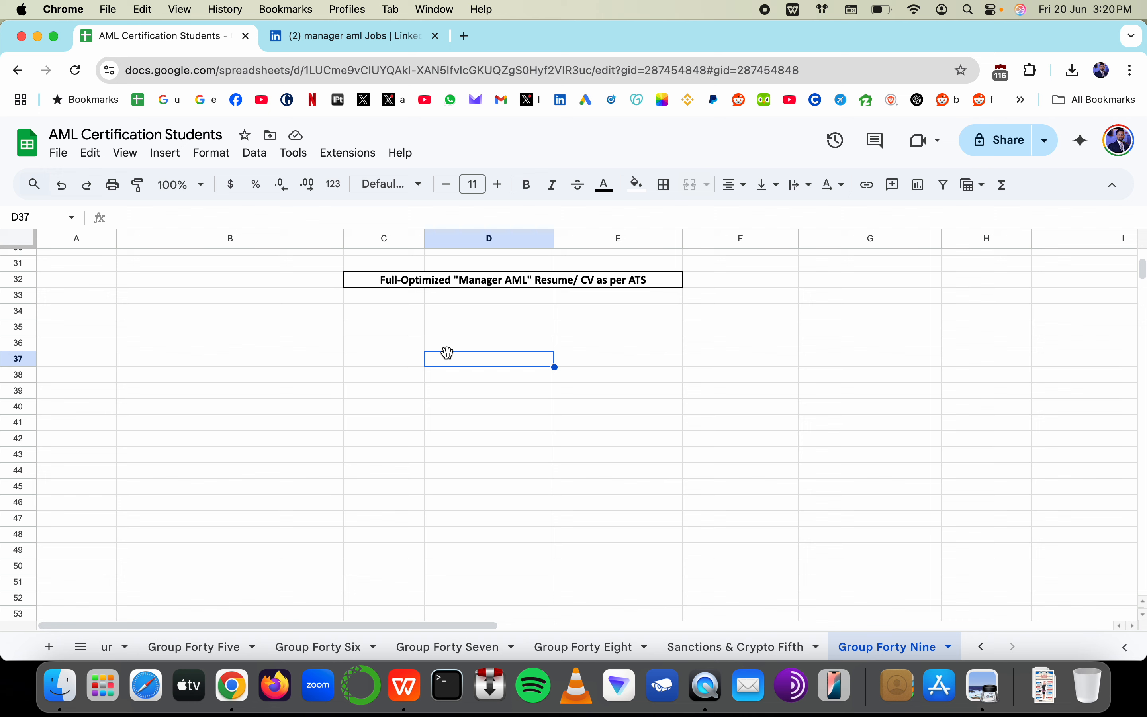
{"action": "double_click", "coordinate": [627, 287]}
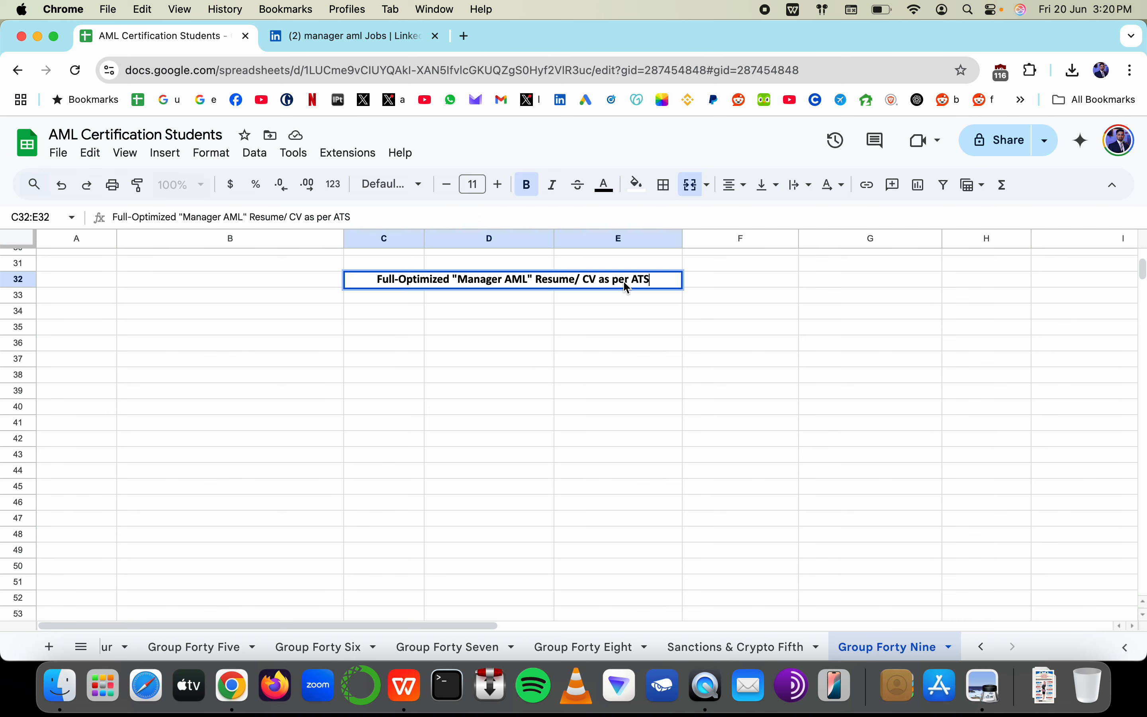
{"action": "left_click_drag", "start_coordinate": [635, 282], "coordinate": [671, 281]}
{"action": "key", "text": "Escape"}
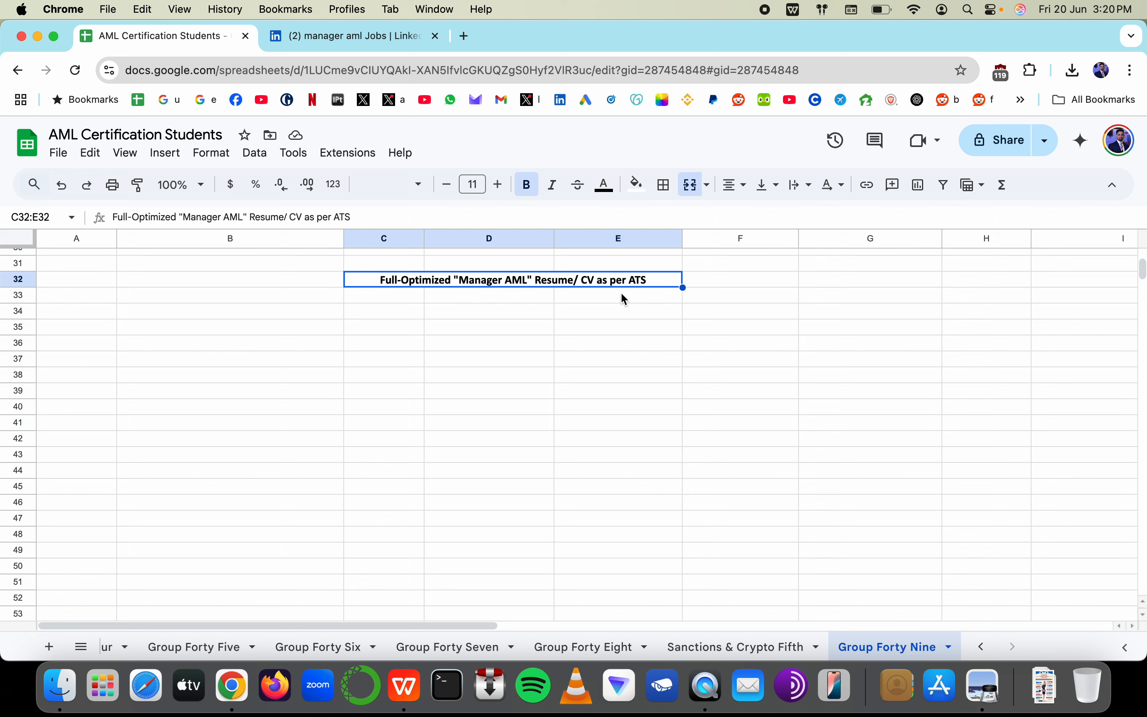
{"action": "left_click", "coordinate": [527, 331]}
{"action": "left_click", "coordinate": [510, 298]}
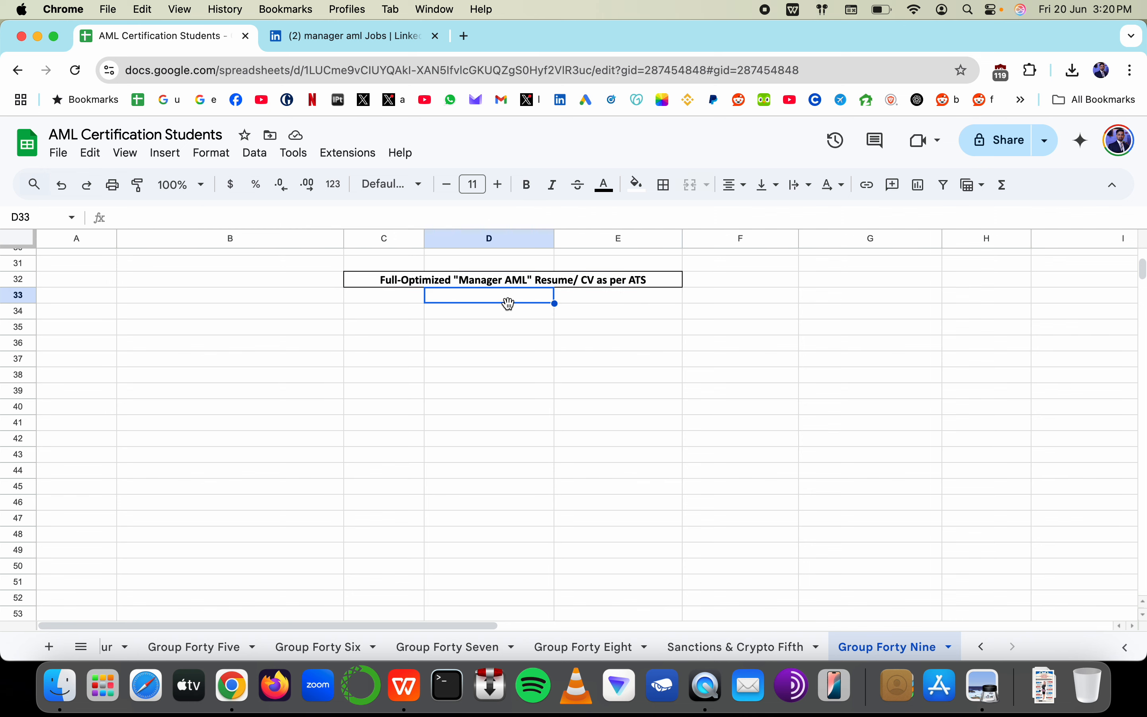
Try and discard draft subtitles 'Tier 1', 'Filter' and 'irrelevant' in cell D33
{"action": "double_click", "coordinate": [509, 303]}
{"action": "type", "text": "Tier 2"}
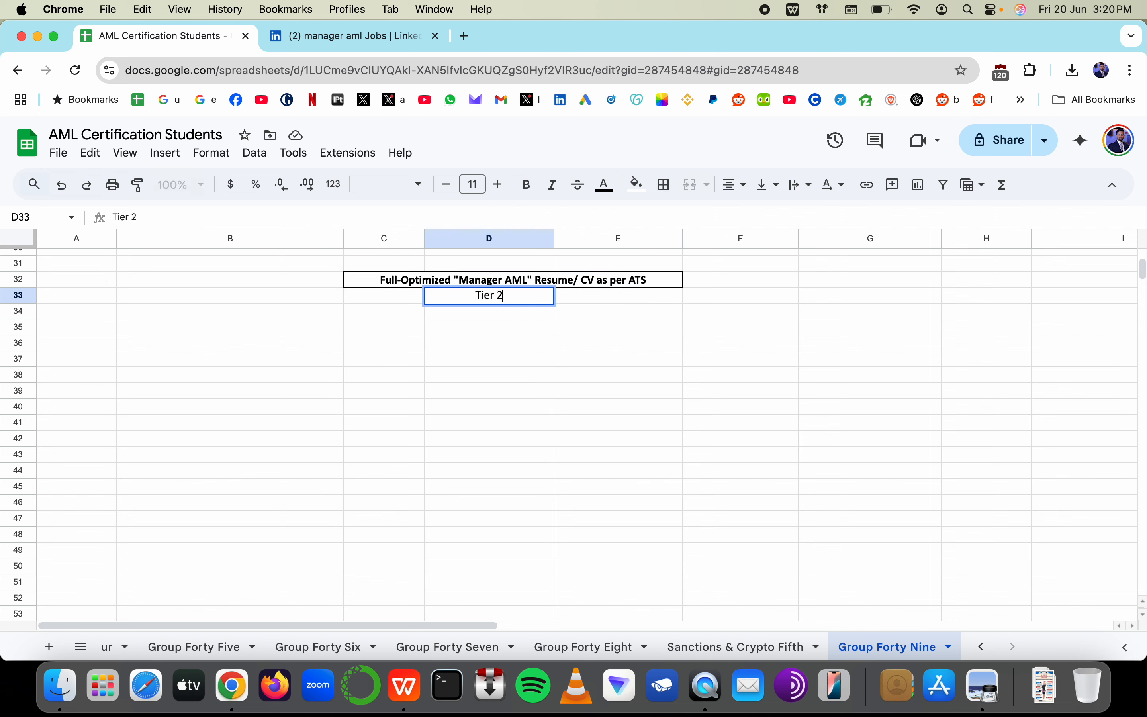
{"action": "key", "text": "BackSpace"}
{"action": "type", "text": "1"}
{"action": "key", "text": "Escape"}
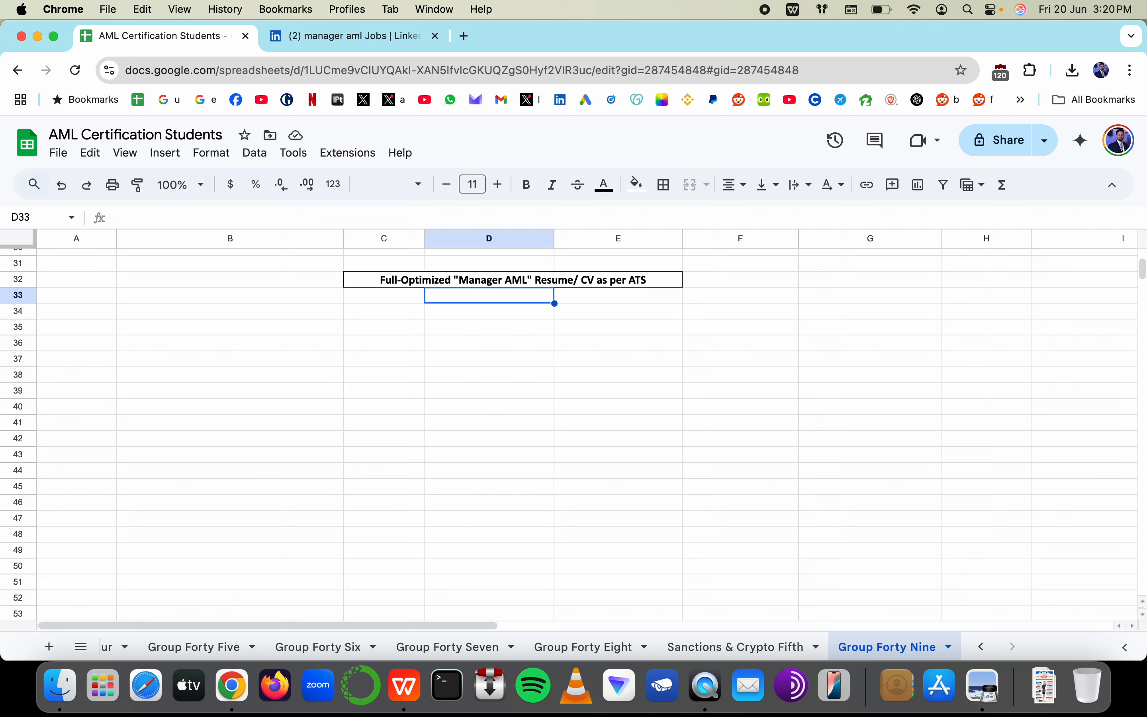
{"action": "type", "text": "Gu"}
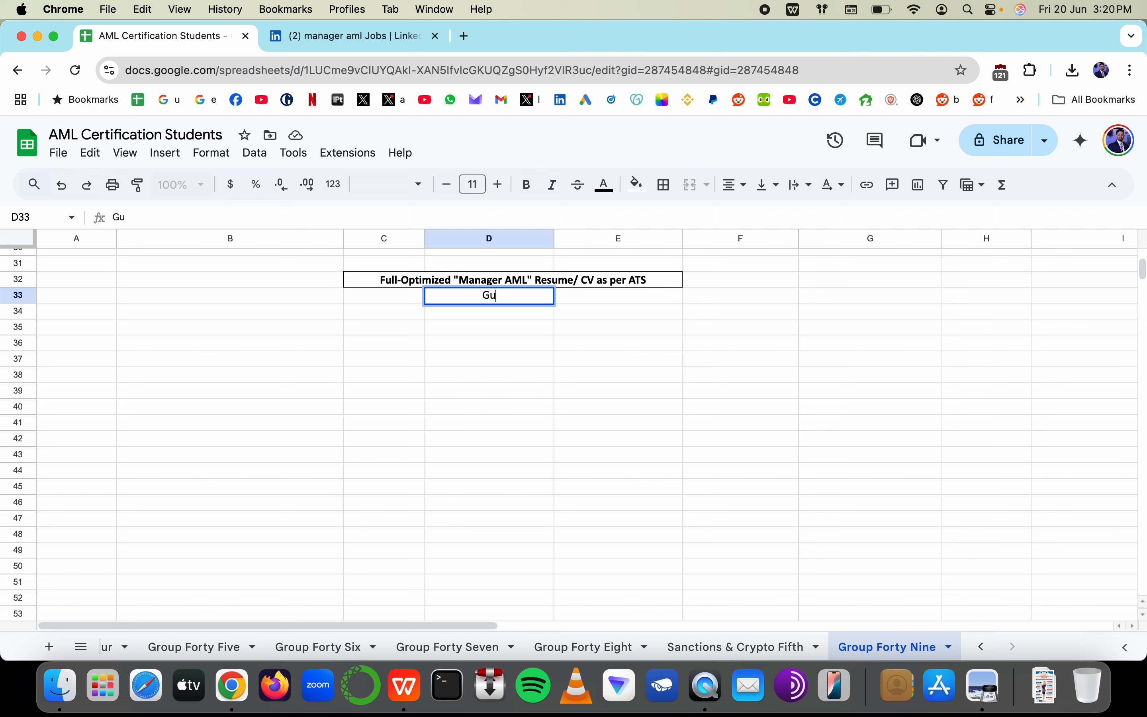
{"action": "key", "text": "BackSpace"}
{"action": "key", "text": "BackSpace"}
{"action": "type", "text": "Filter"}
{"action": "key", "text": "Escape"}
{"action": "type", "text": "irrelevant"}
{"action": "key", "text": "Escape"}
Enter the subtitle 'filtered, scanned or rank the CV' in cell D33
{"action": "type", "text": "filter, scans"}
{"action": "key", "text": "BackSpace"}
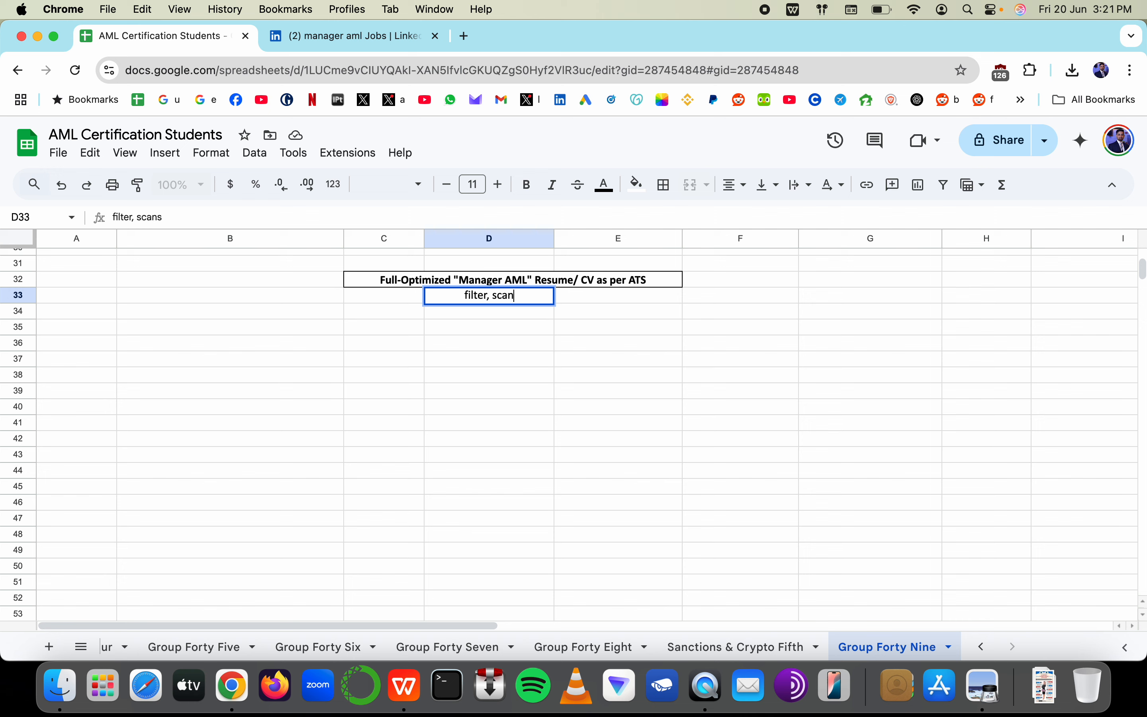
{"action": "type", "text": "or rankm"}
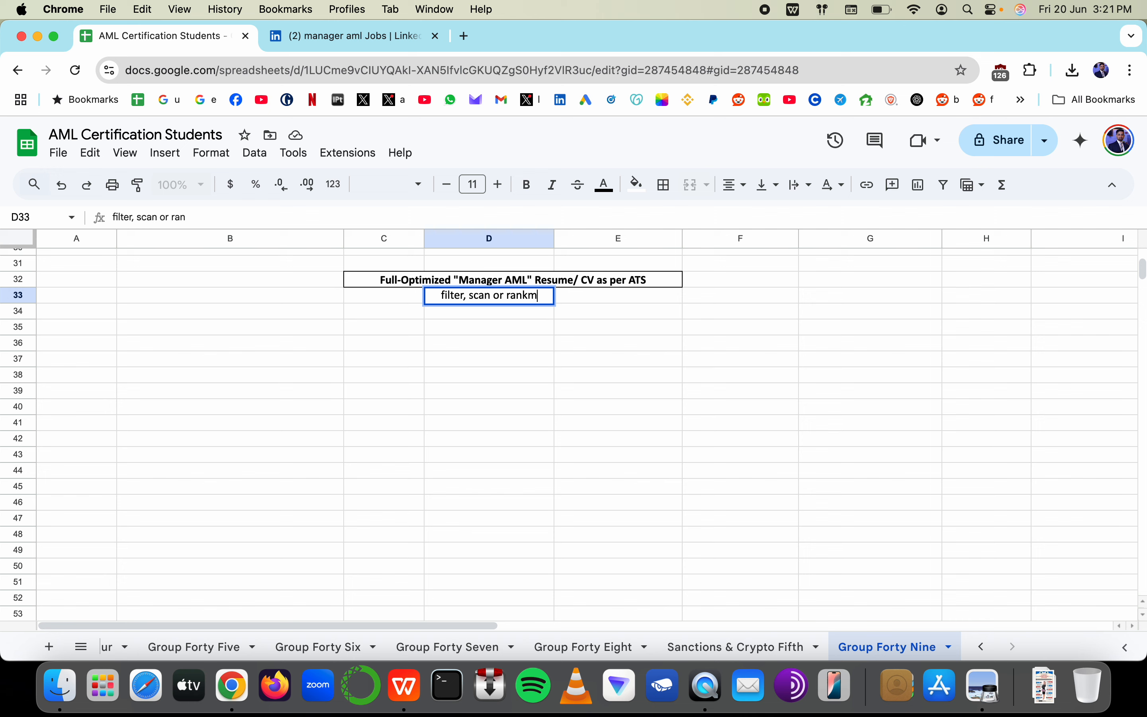
{"action": "key", "text": "BackSpace"}
{"action": "type", "text": "the"}
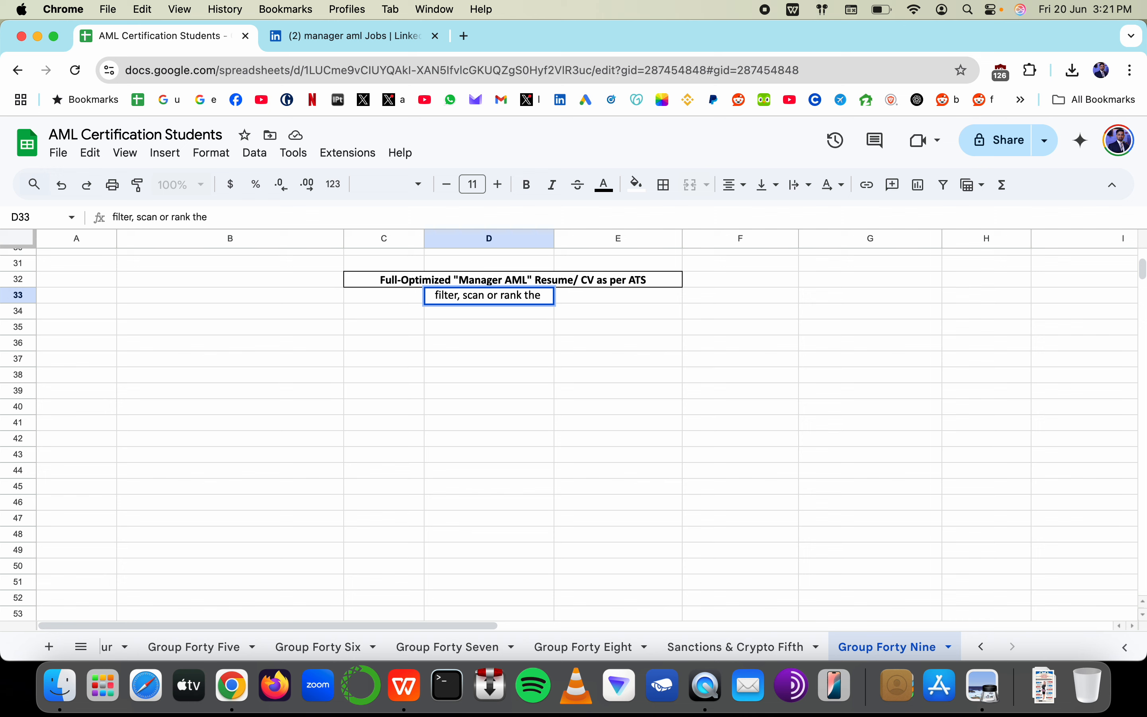
{"action": "type", "text": " CV"}
{"action": "type", "text": "ed"}
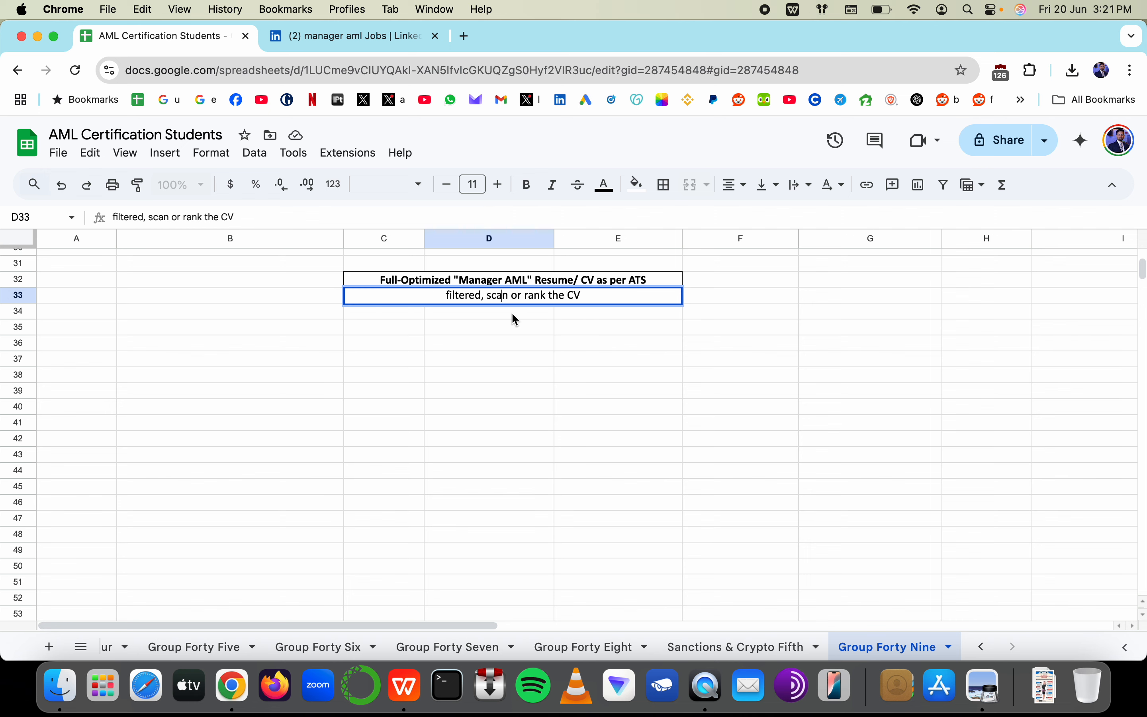
{"action": "type", "text": "ned"}
{"action": "double_click", "coordinate": [497, 297]}
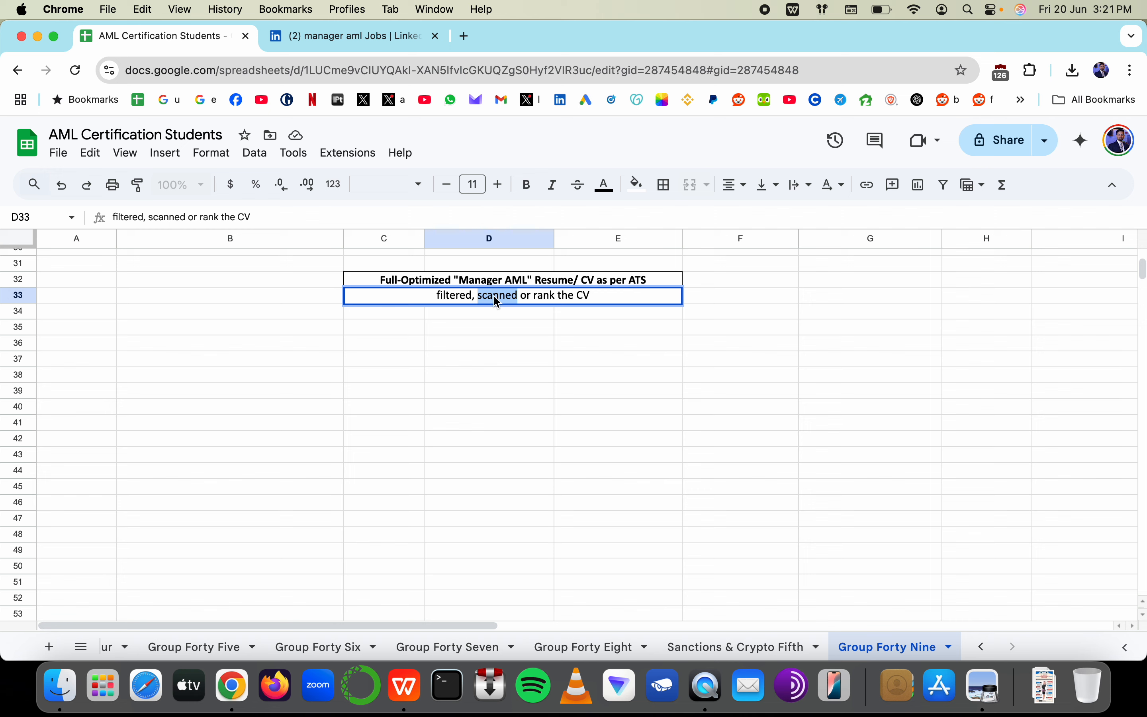
{"action": "double_click", "coordinate": [546, 299]}
{"action": "left_click", "coordinate": [558, 298]}
{"action": "left_click_drag", "start_coordinate": [441, 295], "coordinate": [587, 296]}
{"action": "left_click", "coordinate": [589, 332]}
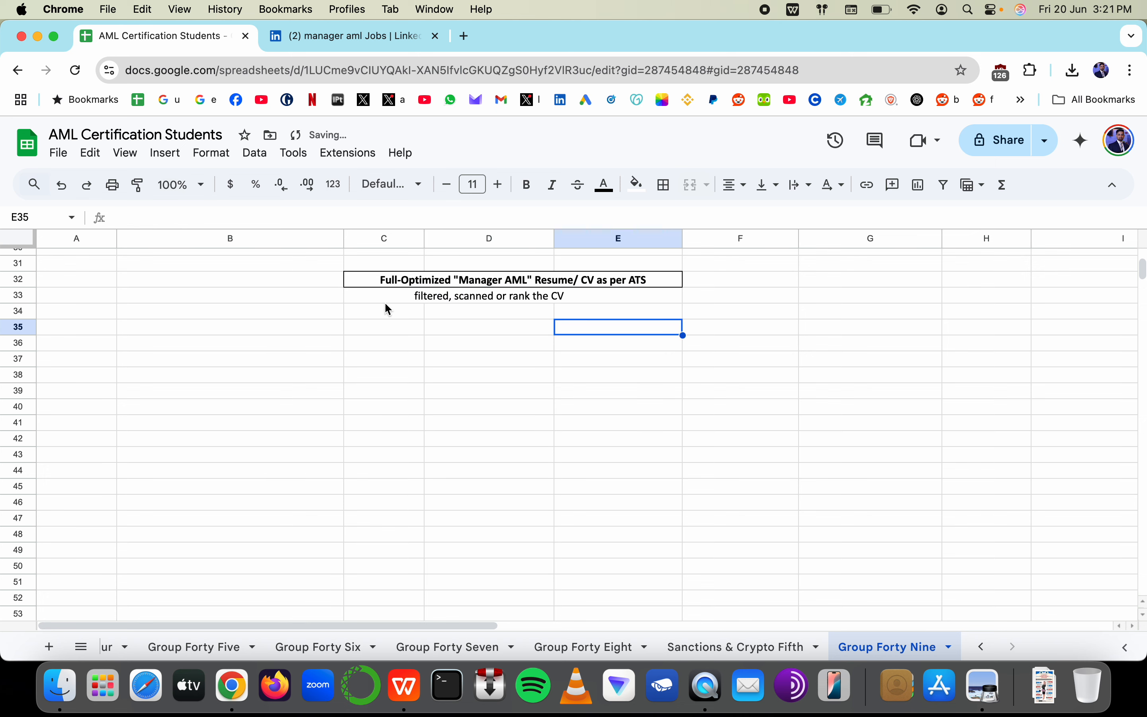
Merge C33:E33 and wrap the subtitle in parentheses
{"action": "left_click_drag", "start_coordinate": [386, 299], "coordinate": [626, 293]}
{"action": "left_click", "coordinate": [692, 188]}
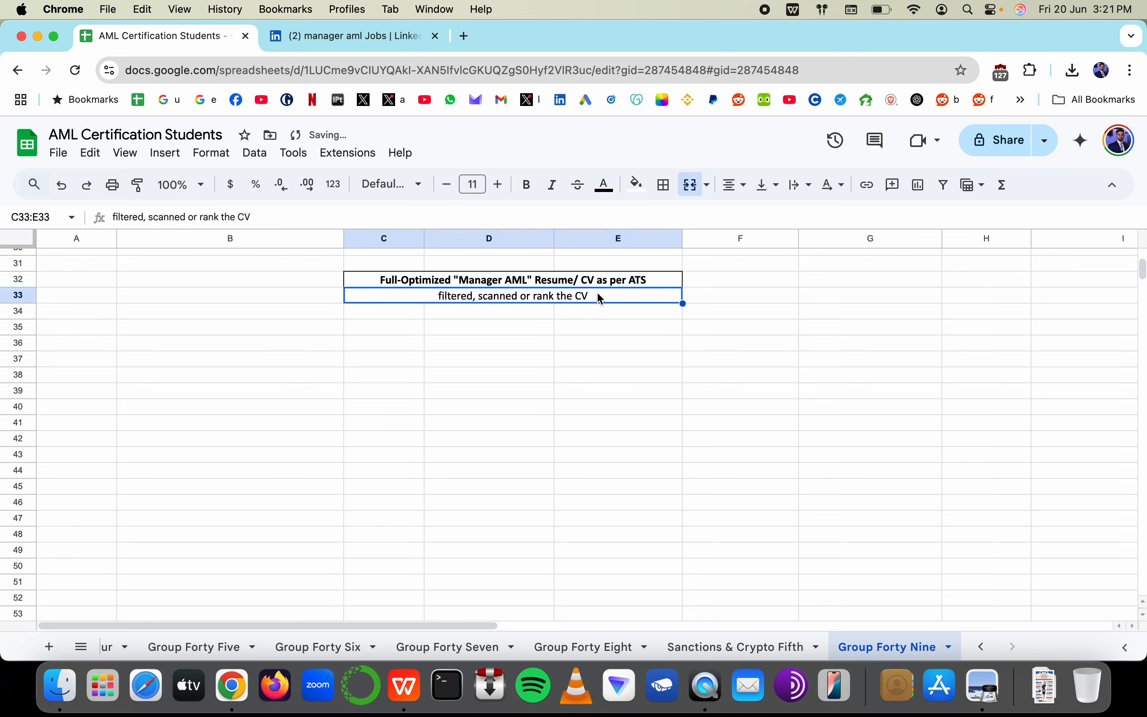
{"action": "double_click", "coordinate": [597, 292]}
{"action": "type", "text": ")"}
{"action": "key", "text": "Home"}
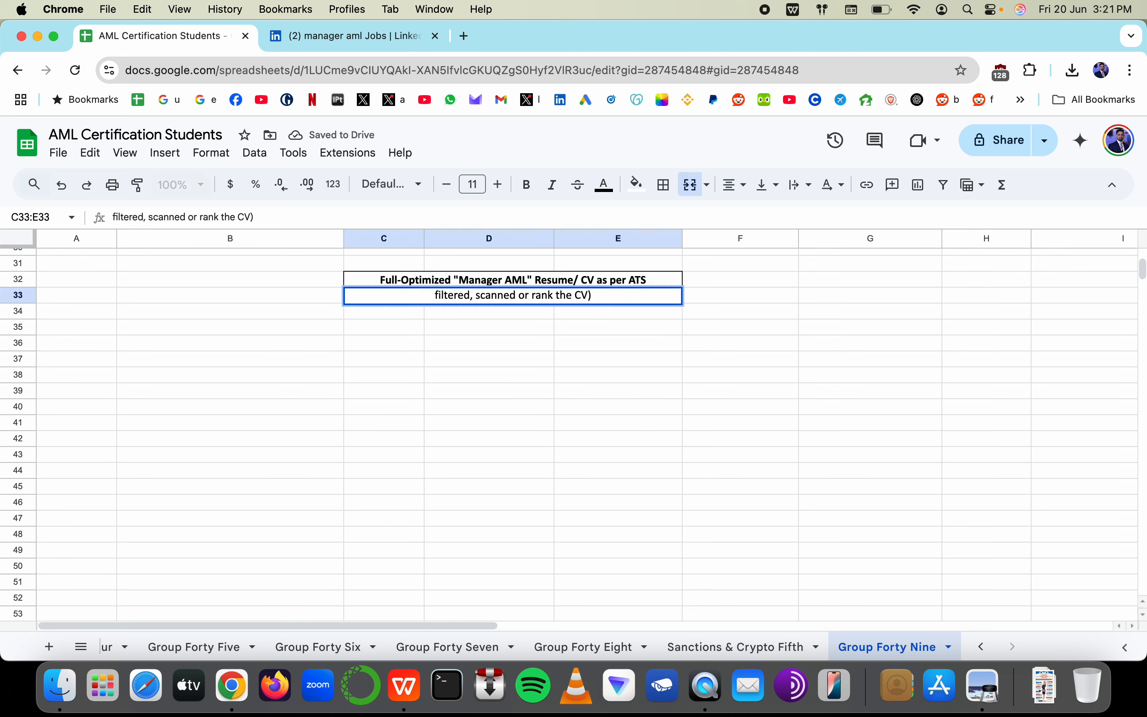
{"action": "type", "text": "("}
{"action": "key", "text": "Return"}
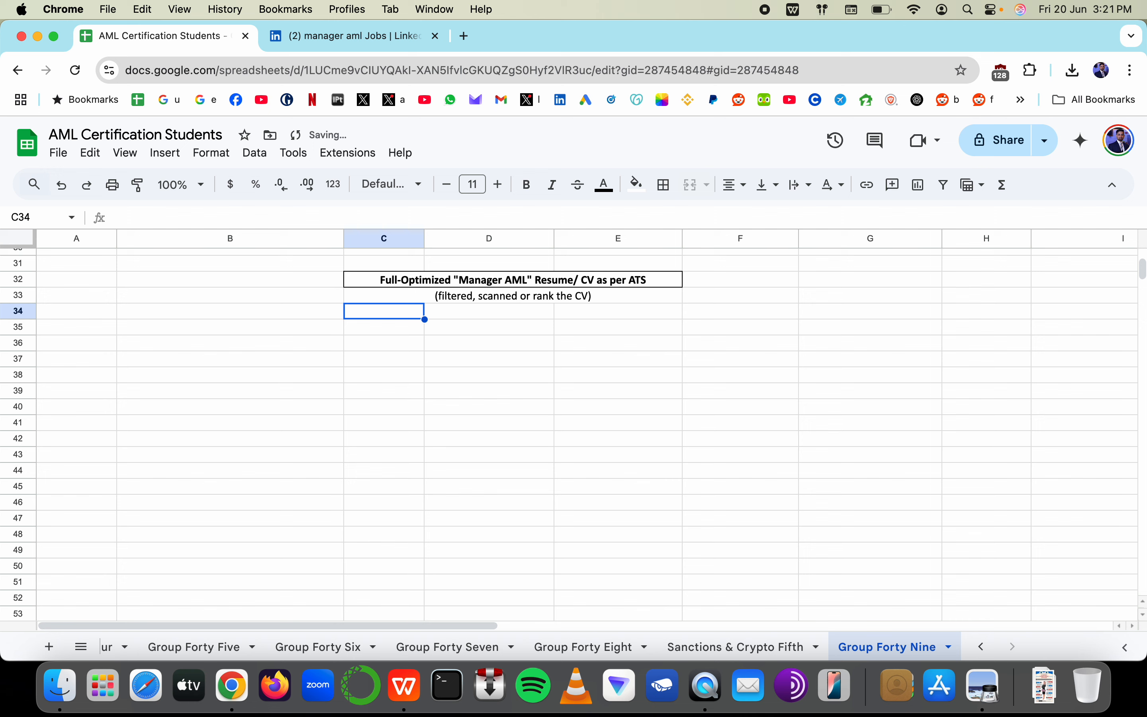
{"action": "left_click", "coordinate": [379, 356]}
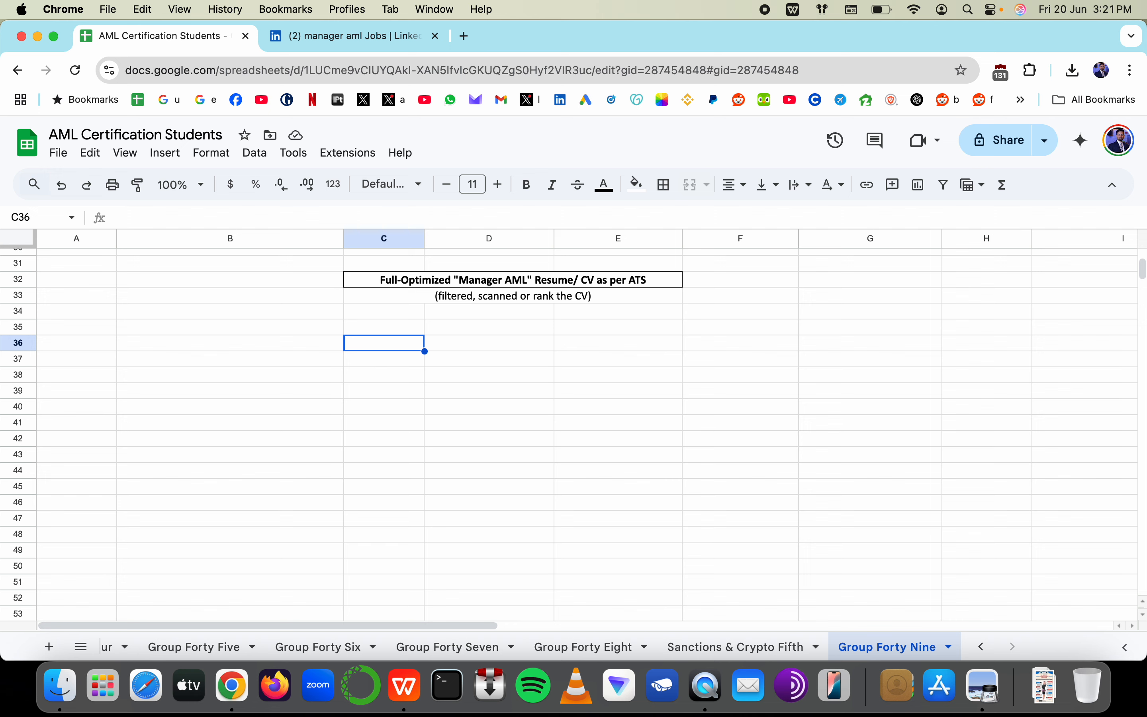
{"action": "type", "text": "AML job intervie"}
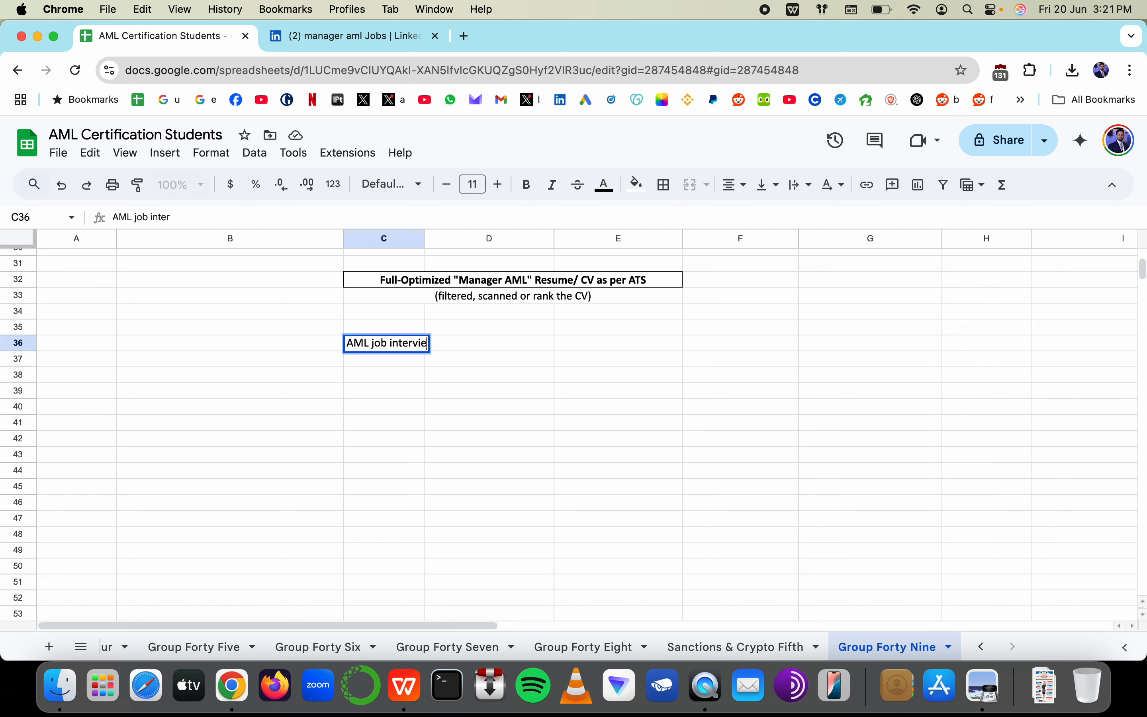
{"action": "type", "text": "w"}
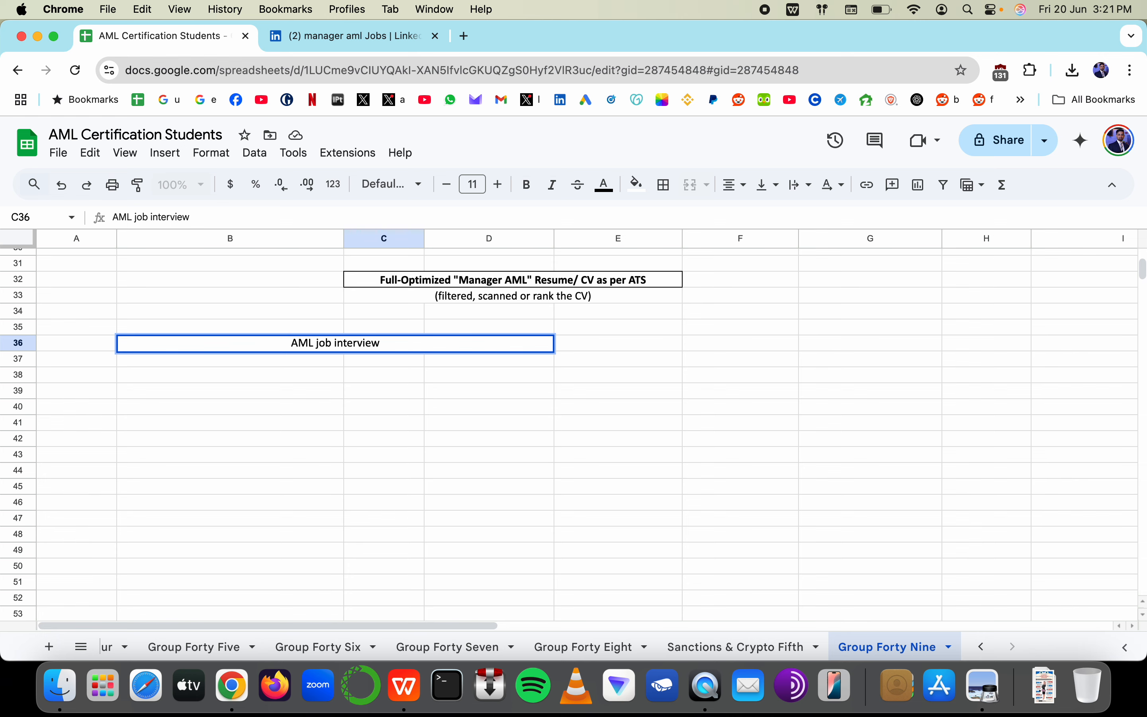
{"action": "key", "text": "Escape"}
{"action": "scroll", "coordinate": [684, 382], "scroll_direction": "up", "scroll_amount": 5}
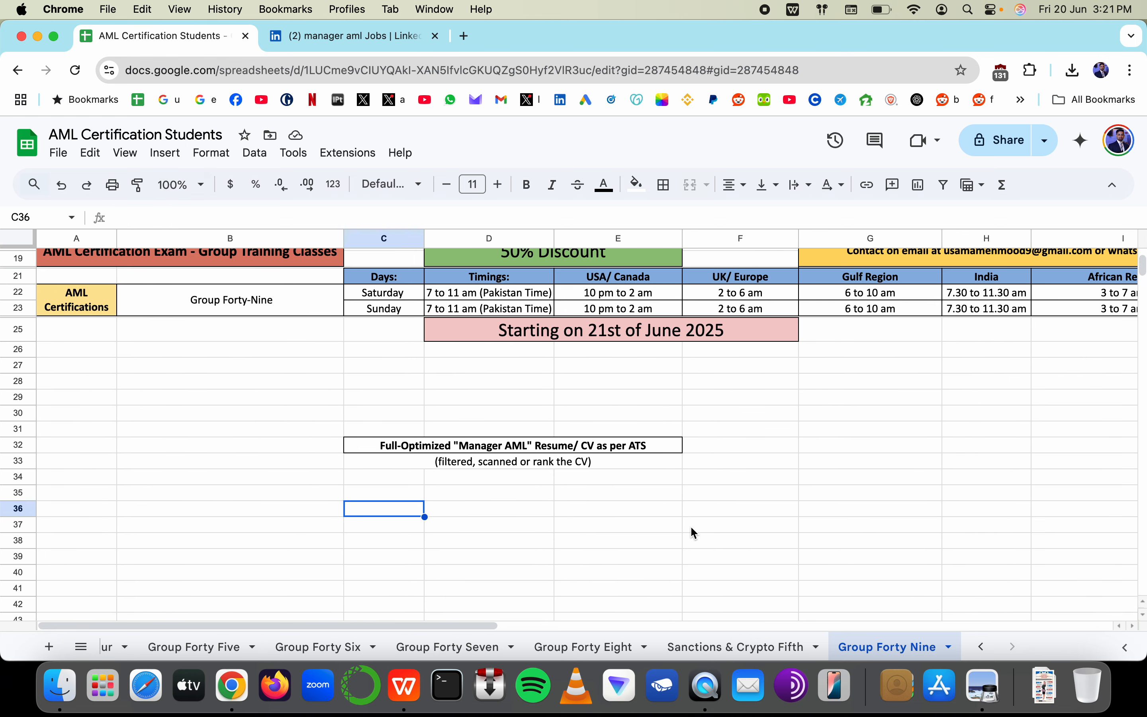
{"action": "scroll", "coordinate": [494, 538], "scroll_direction": "down", "scroll_amount": 5}
{"action": "scroll", "coordinate": [494, 538], "scroll_direction": "up", "scroll_amount": 1}
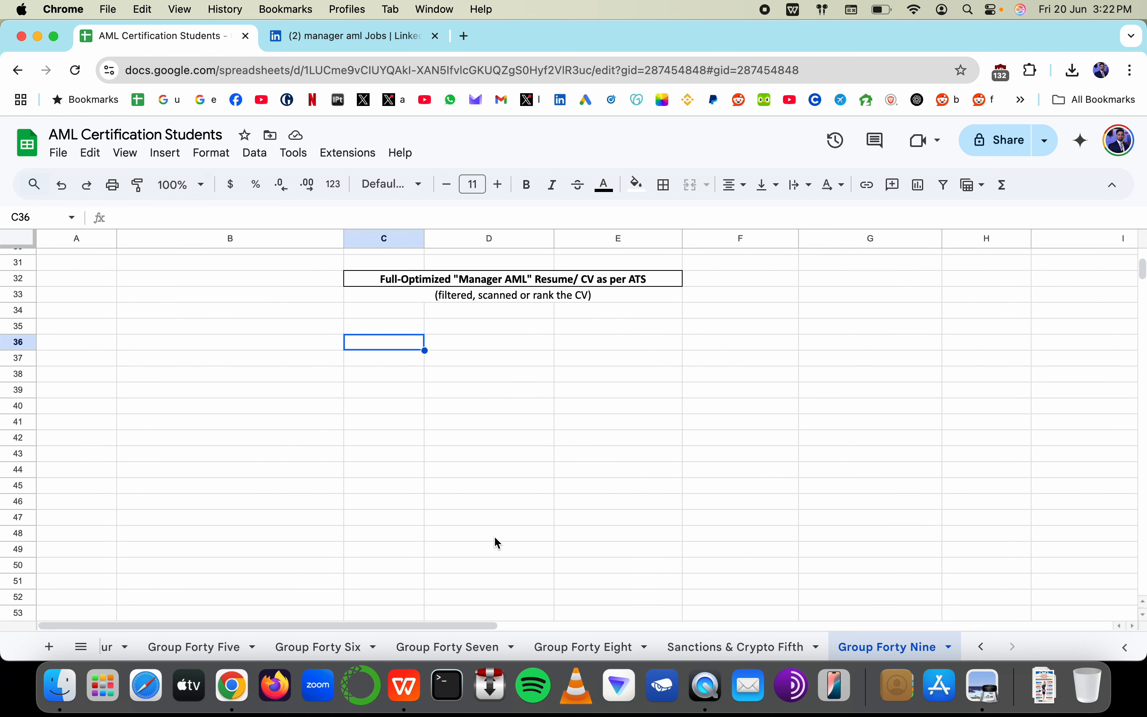
{"action": "left_click", "coordinate": [438, 347]}
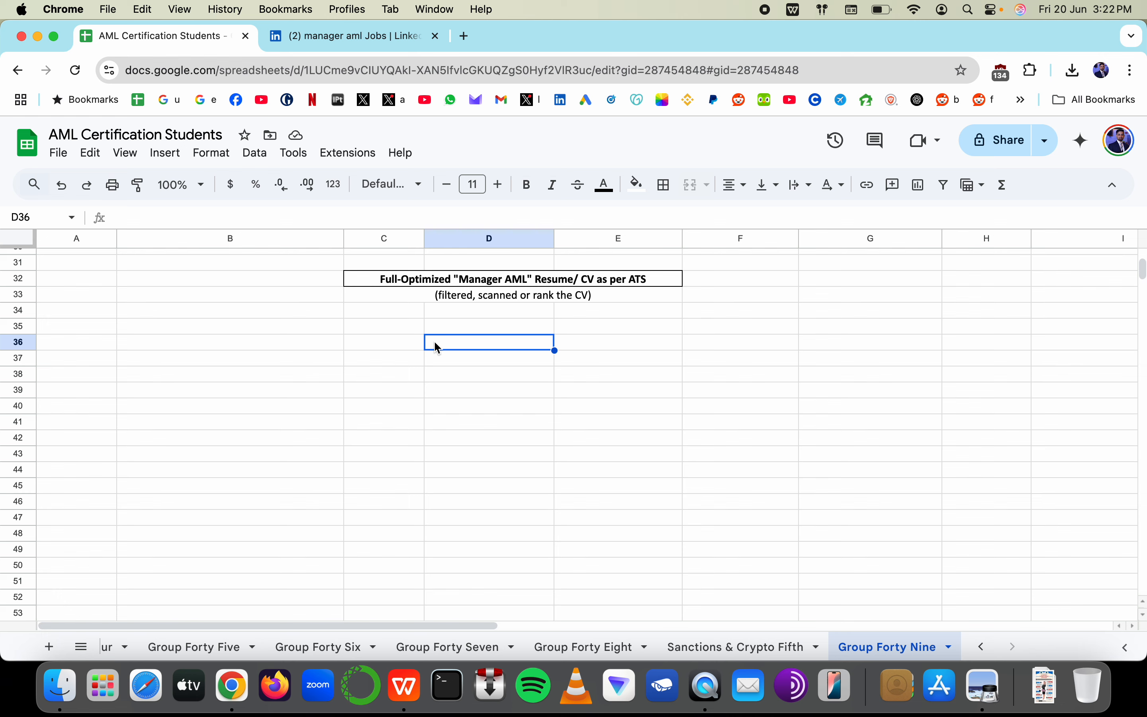
{"action": "scroll", "coordinate": [729, 417], "scroll_direction": "right", "scroll_amount": 10}
{"action": "scroll", "coordinate": [730, 418], "scroll_direction": "up", "scroll_amount": 1}
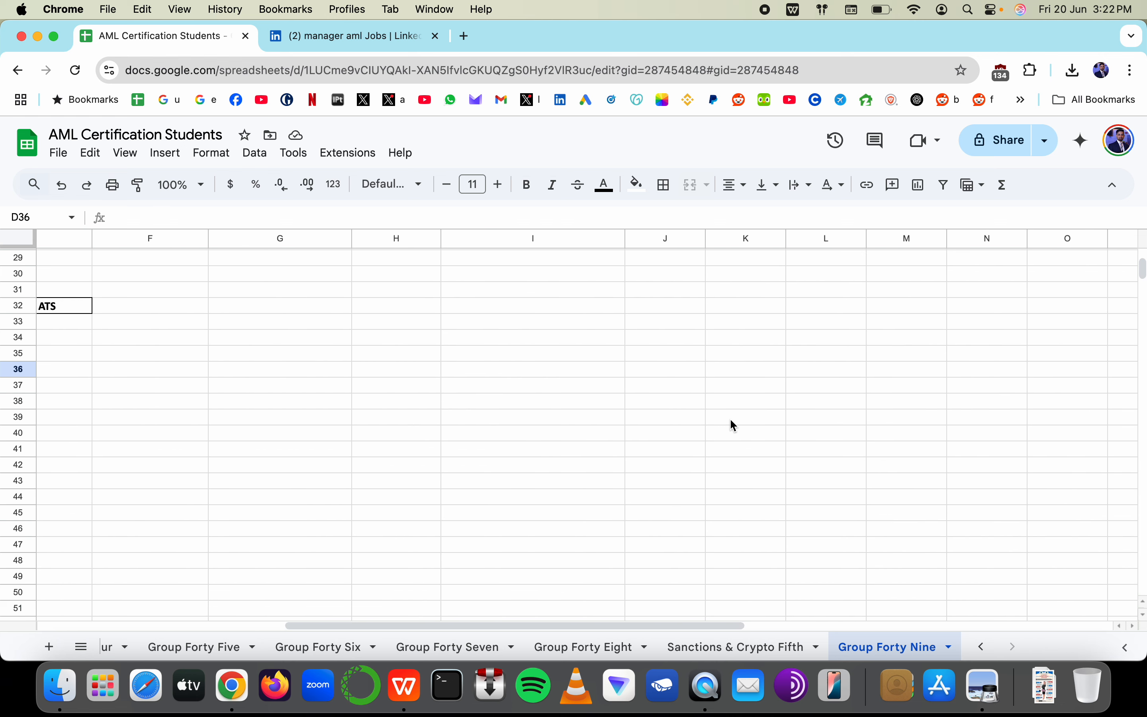
{"action": "scroll", "coordinate": [638, 325], "scroll_direction": "right", "scroll_amount": 2}
Type 'Name' and 'Contact Indo' into K33 and K34
{"action": "left_click", "coordinate": [551, 326]}
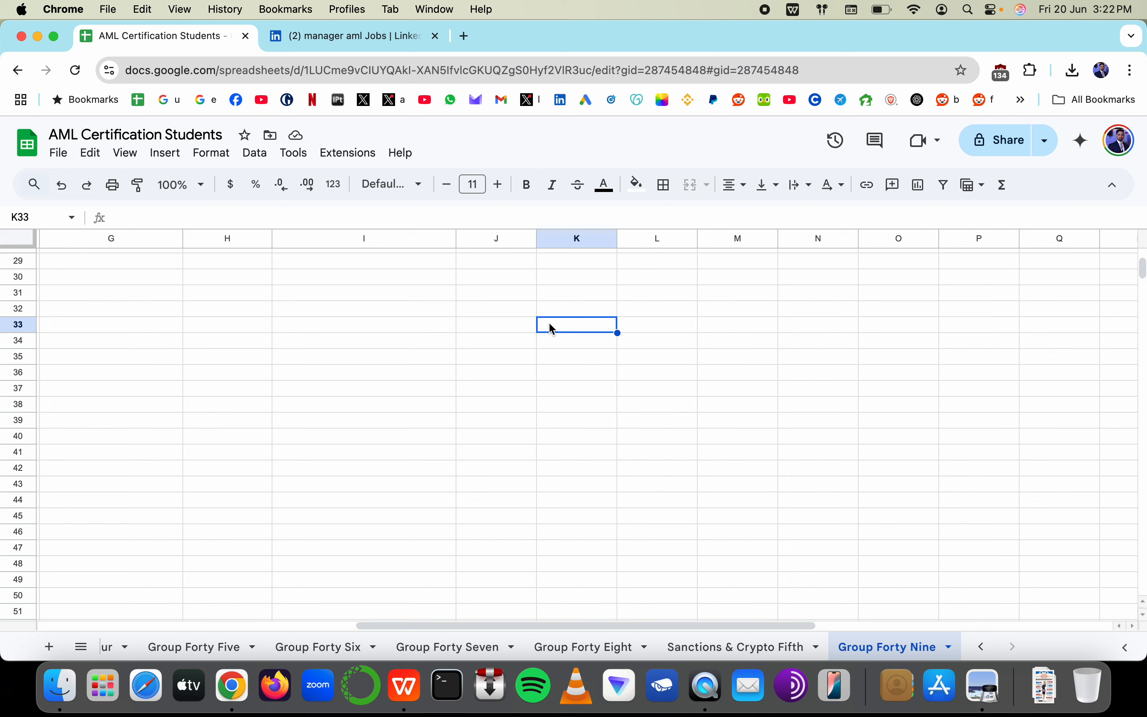
{"action": "type", "text": "Name"}
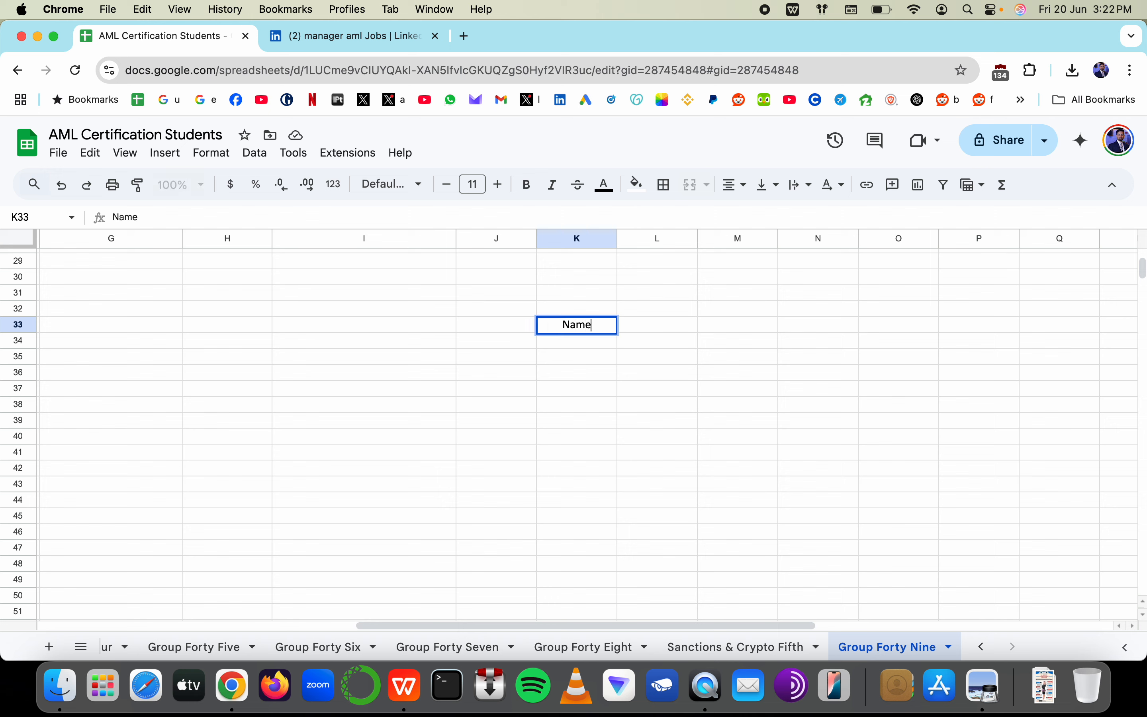
{"action": "key", "text": "Return"}
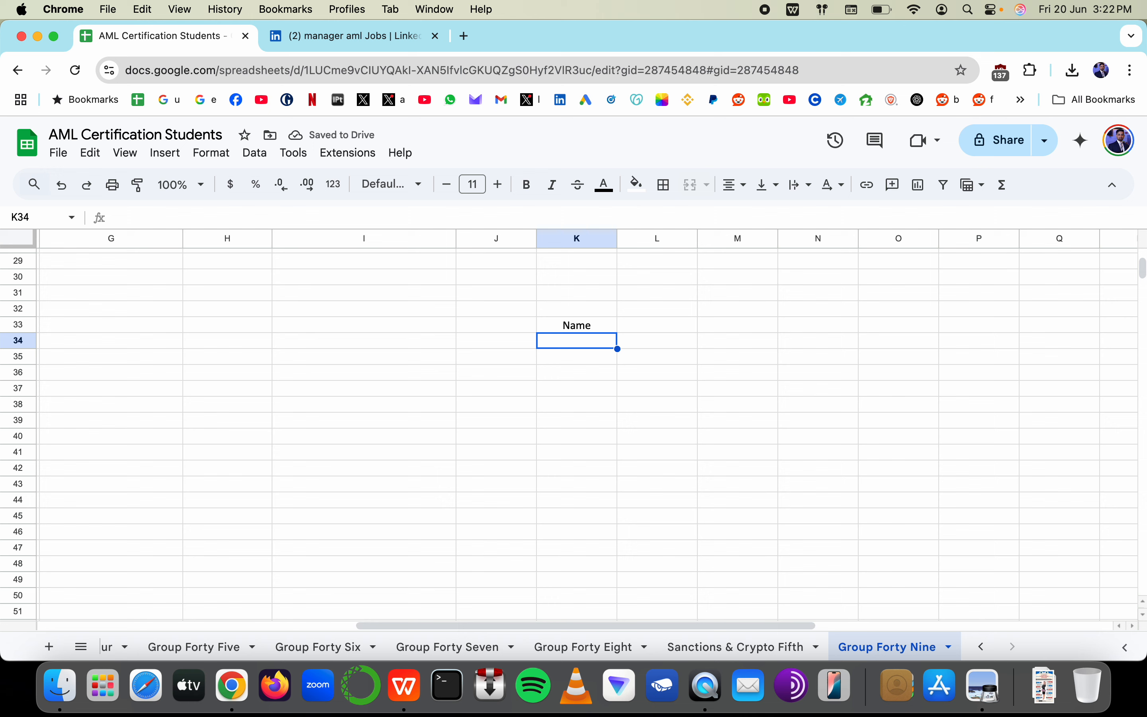
{"action": "type", "text": "COna"}
{"action": "key", "text": "BackSpace"}
{"action": "key", "text": "BackSpace"}
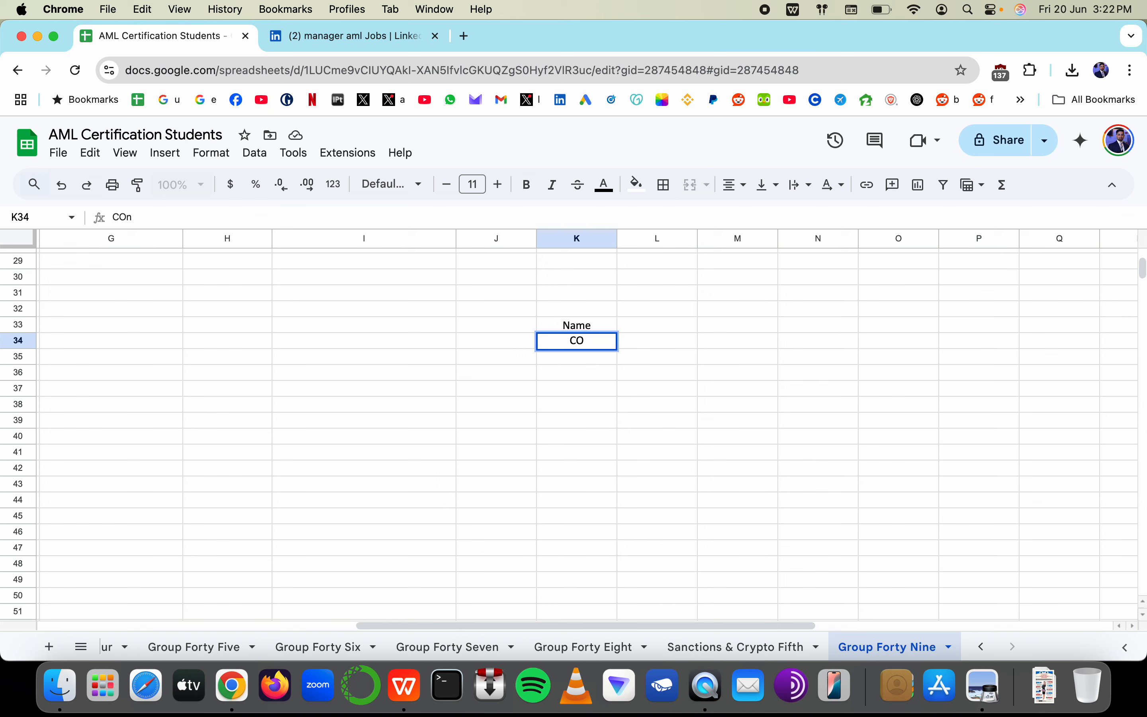
{"action": "key", "text": "BackSpace"}
{"action": "type", "text": "ontact Indo"}
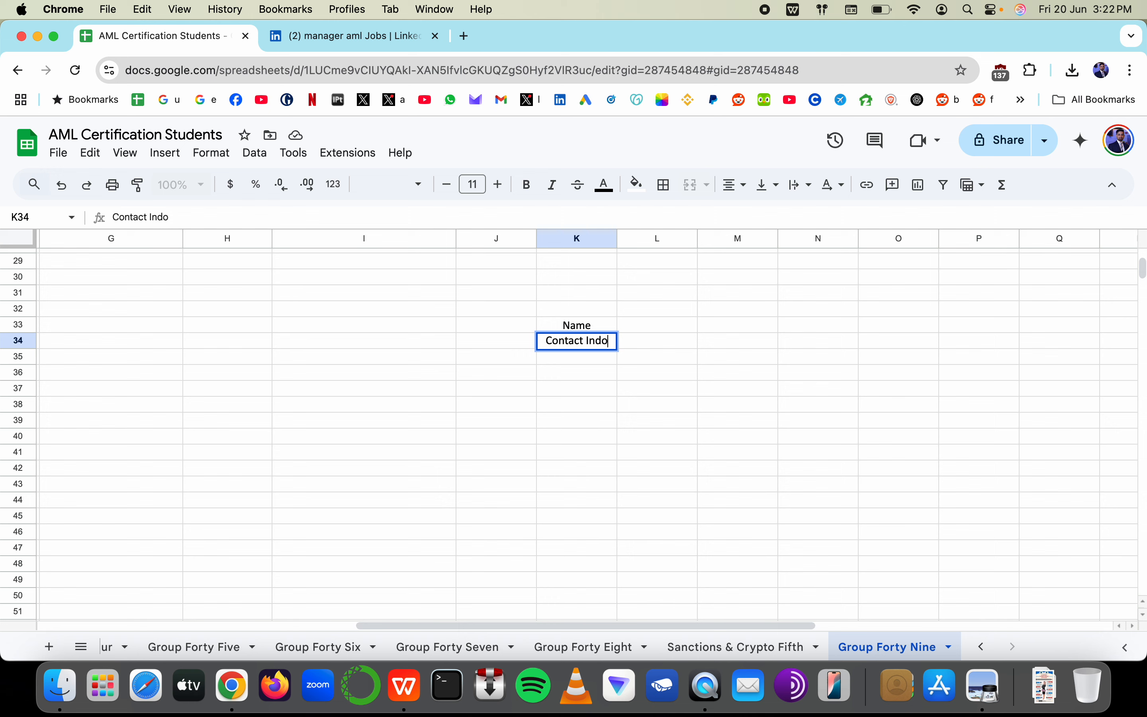
{"action": "key", "text": "Return"}
Add Summary, Experience, Education & Training and Other Skills/ Personal Goal into K35:K38
{"action": "type", "text": "Summary"}
{"action": "key", "text": "Return"}
{"action": "type", "text": "EXperi"}
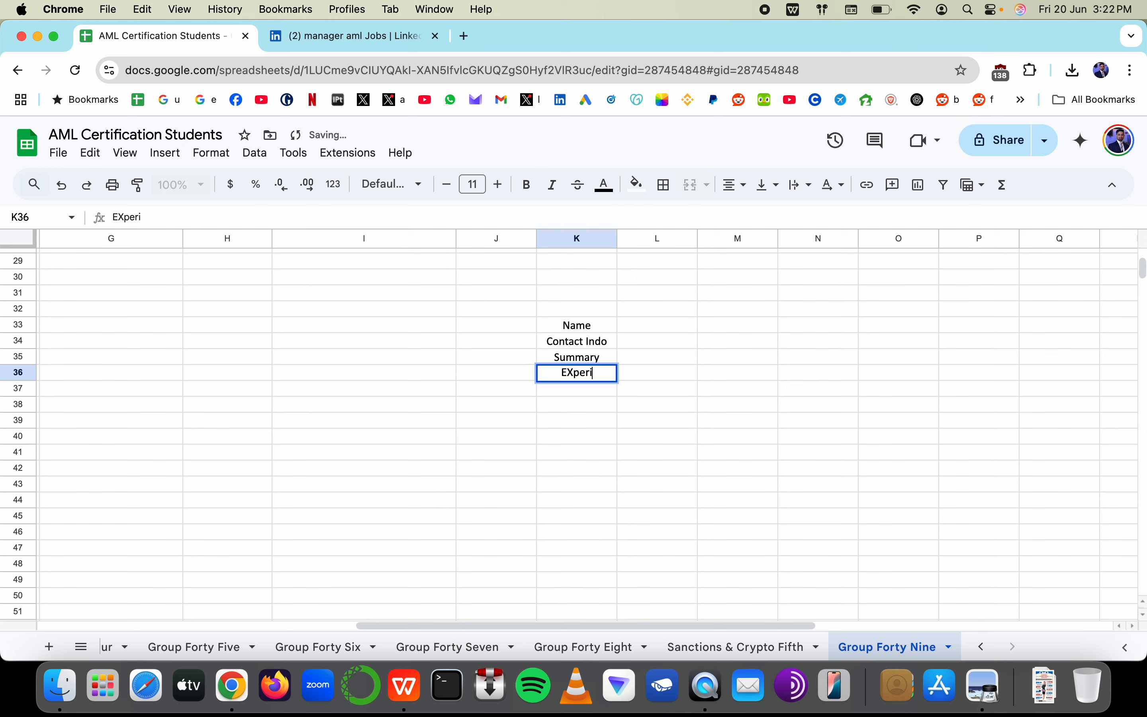
{"action": "key", "text": "Escape"}
{"action": "type", "text": "Experience"}
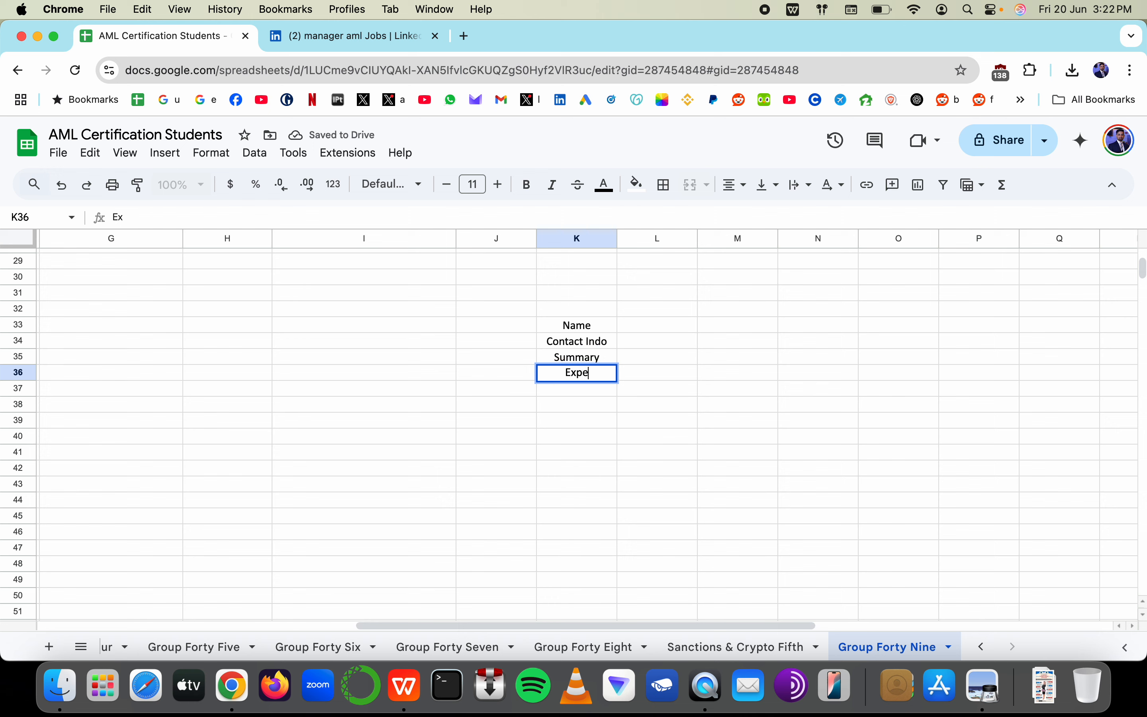
{"action": "key", "text": "Return"}
{"action": "type", "text": "Educ"}
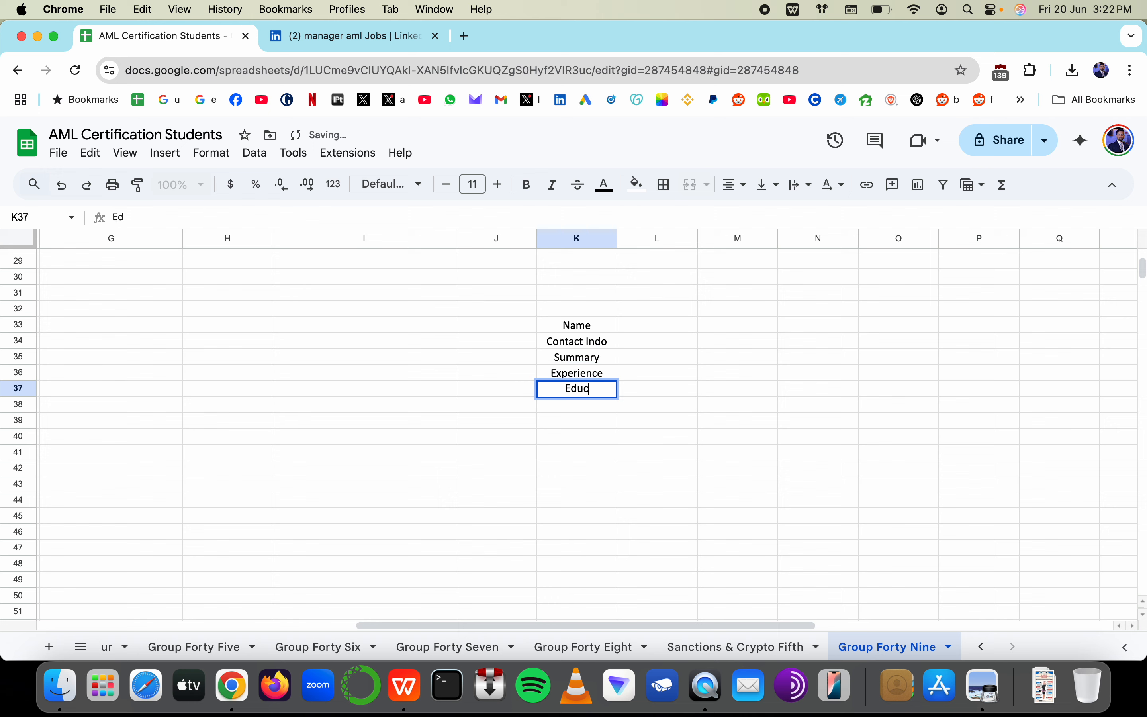
{"action": "type", "text": "ation & Training"}
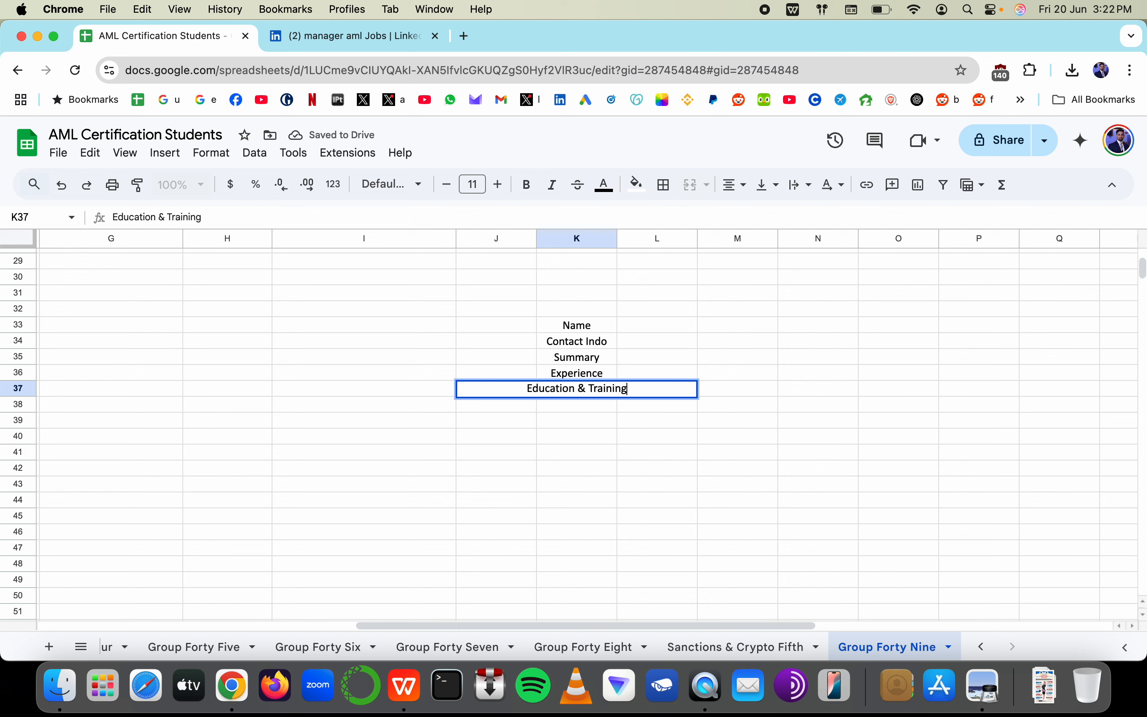
{"action": "key", "text": "Return"}
{"action": "type", "text": "Other"}
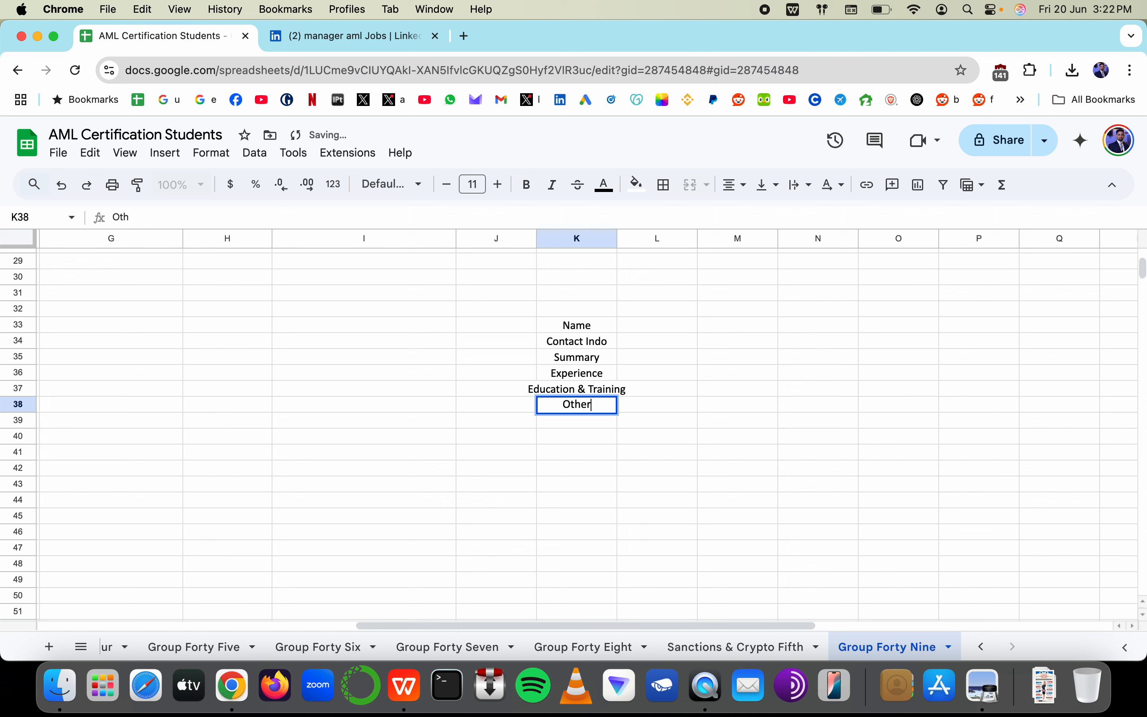
{"action": "type", "text": " Skills/ Perso"}
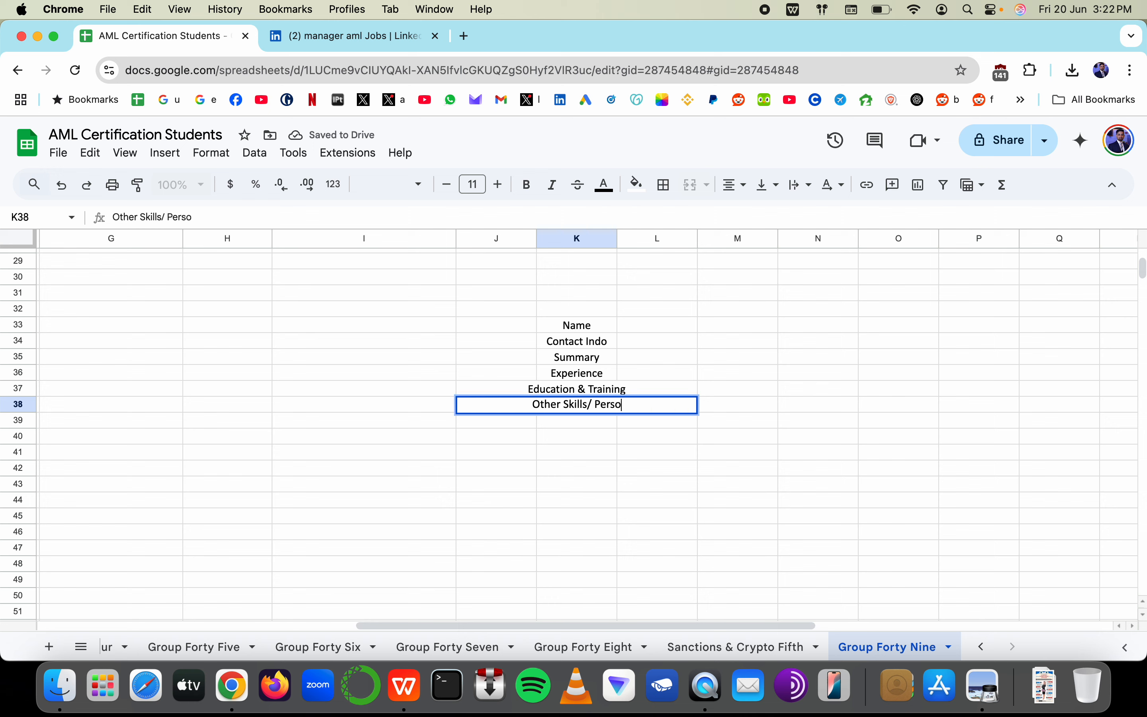
{"action": "type", "text": "nal"}
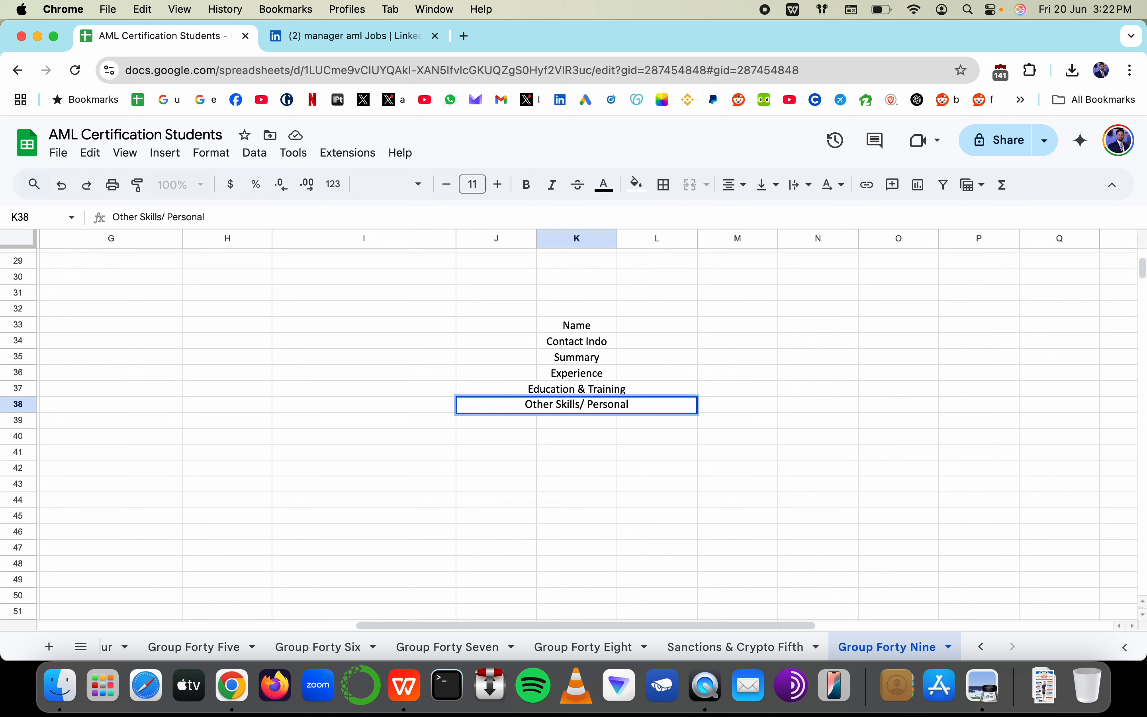
{"action": "type", "text": " Gao"}
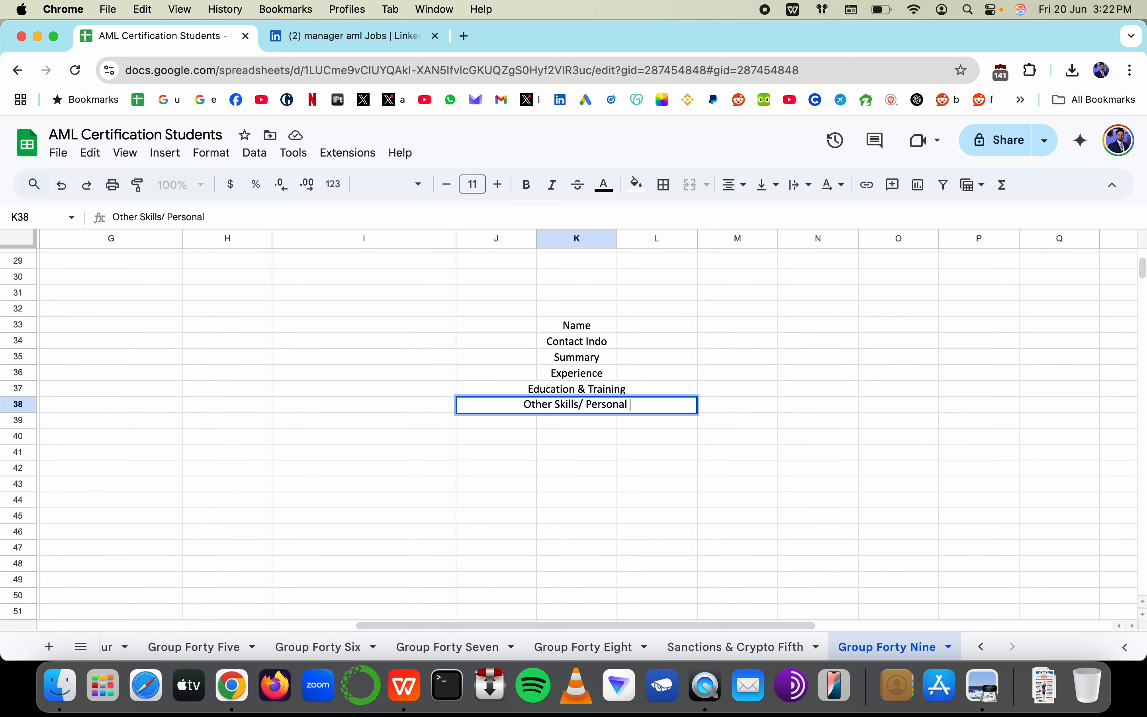
{"action": "key", "text": "BackSpace"}
{"action": "key", "text": "BackSpace"}
{"action": "type", "text": "oal"}
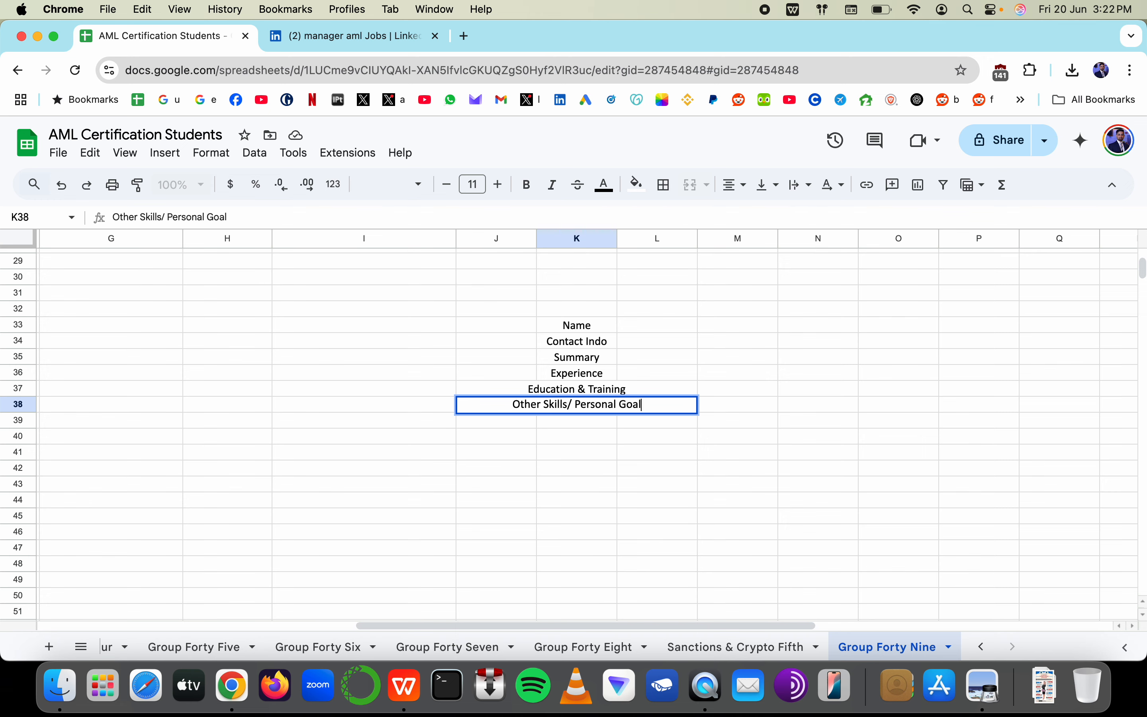
{"action": "key", "text": "Return"}
{"action": "scroll", "coordinate": [527, 318], "scroll_direction": "left", "scroll_amount": 10}
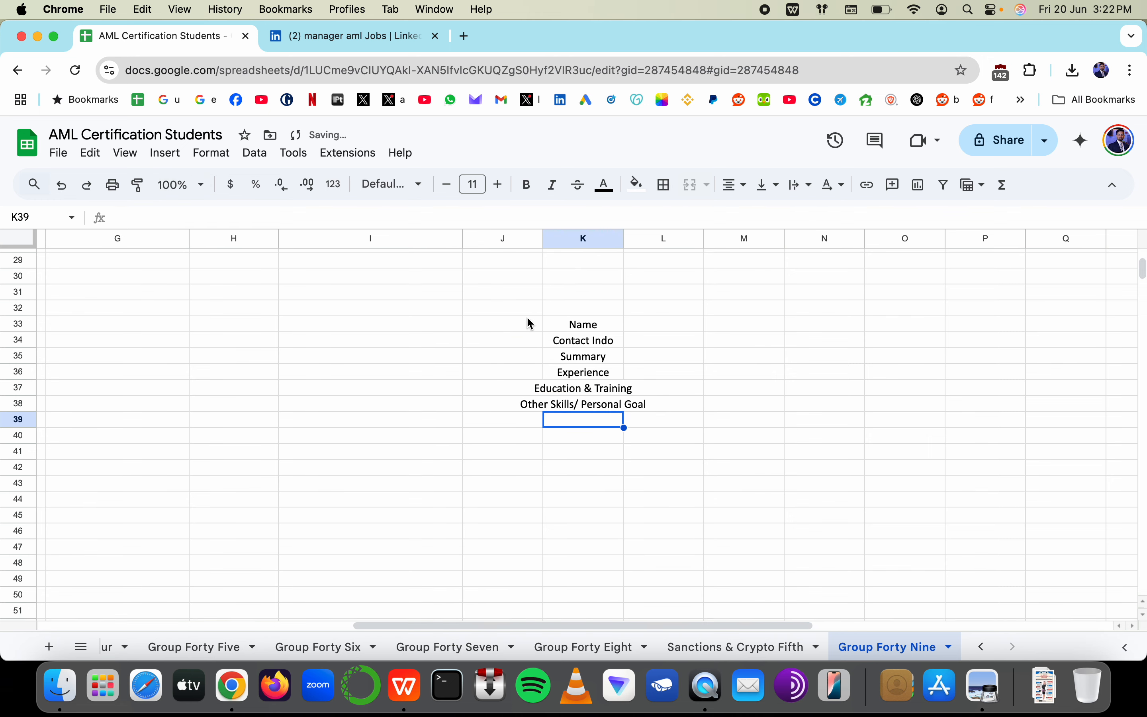
{"action": "key", "text": "super+Tab"}
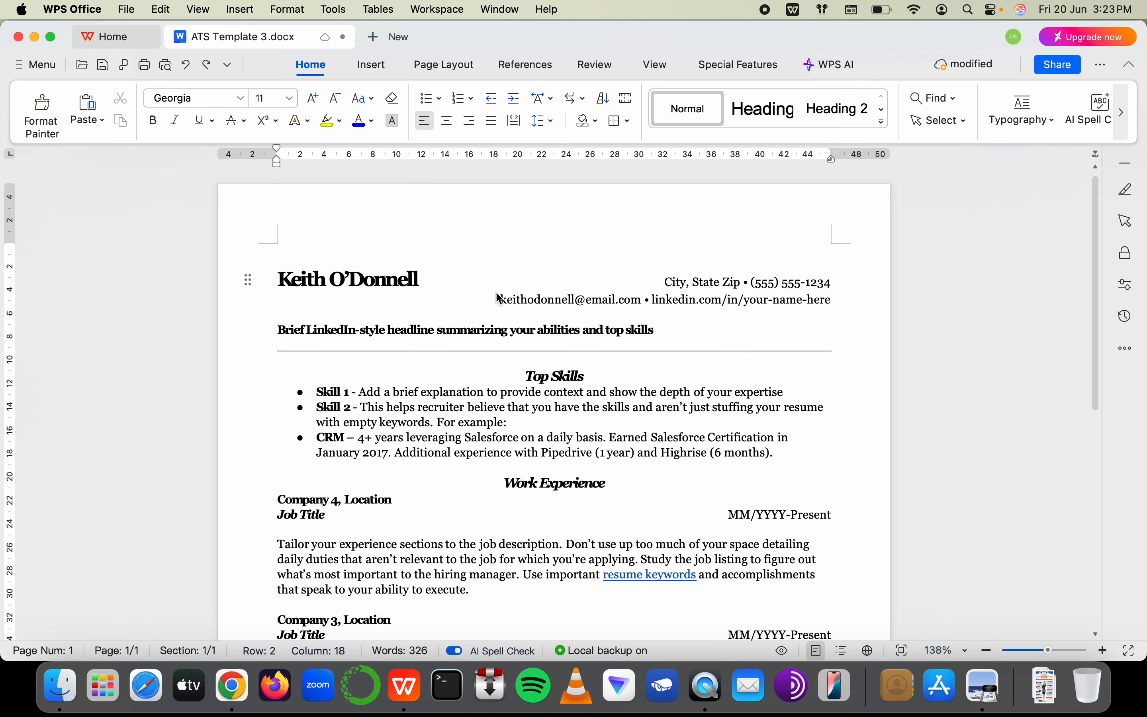
Inspect the resume, selecting all and opening the font list without changes, then return to Sheets
{"action": "left_click", "coordinate": [429, 313]}
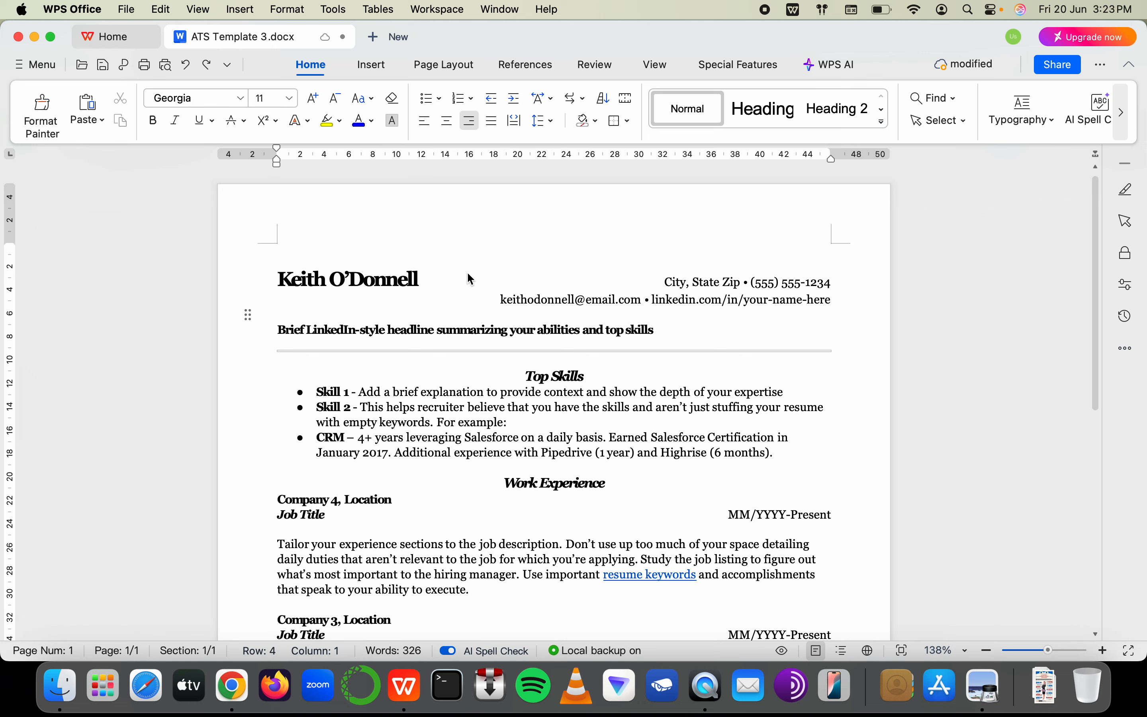
{"action": "key", "text": "super+a"}
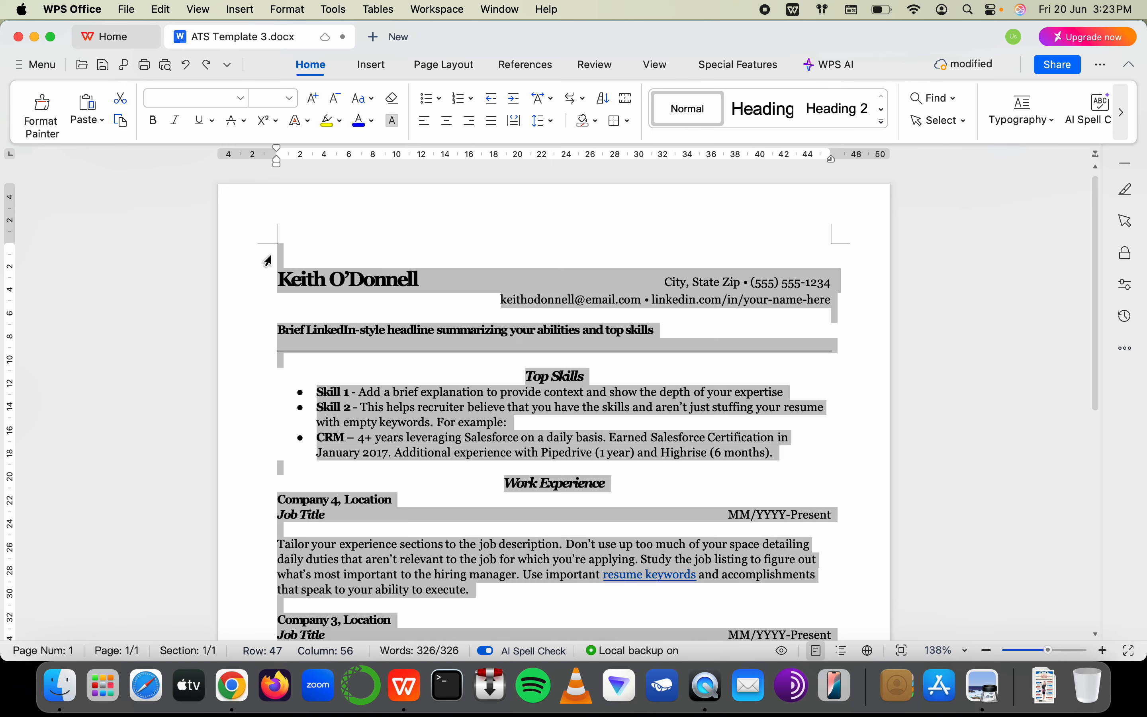
{"action": "left_click", "coordinate": [242, 99]}
{"action": "left_click", "coordinate": [502, 268]}
{"action": "left_click", "coordinate": [500, 267]}
{"action": "left_click", "coordinate": [423, 343]}
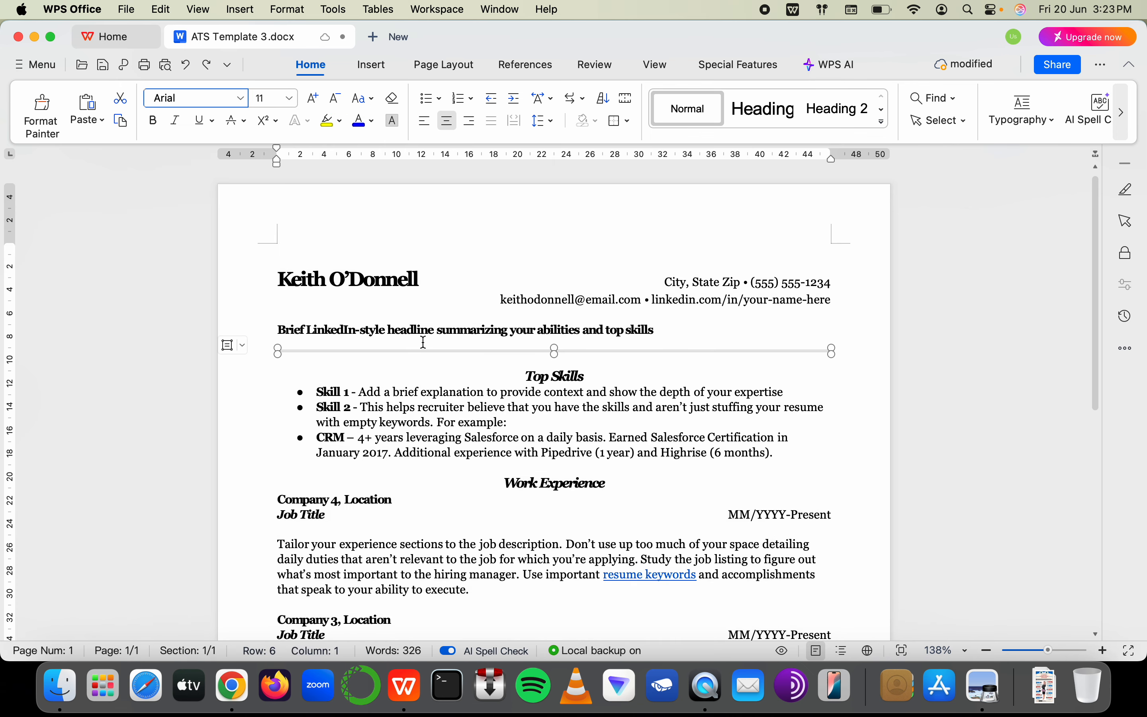
{"action": "left_click", "coordinate": [326, 285]}
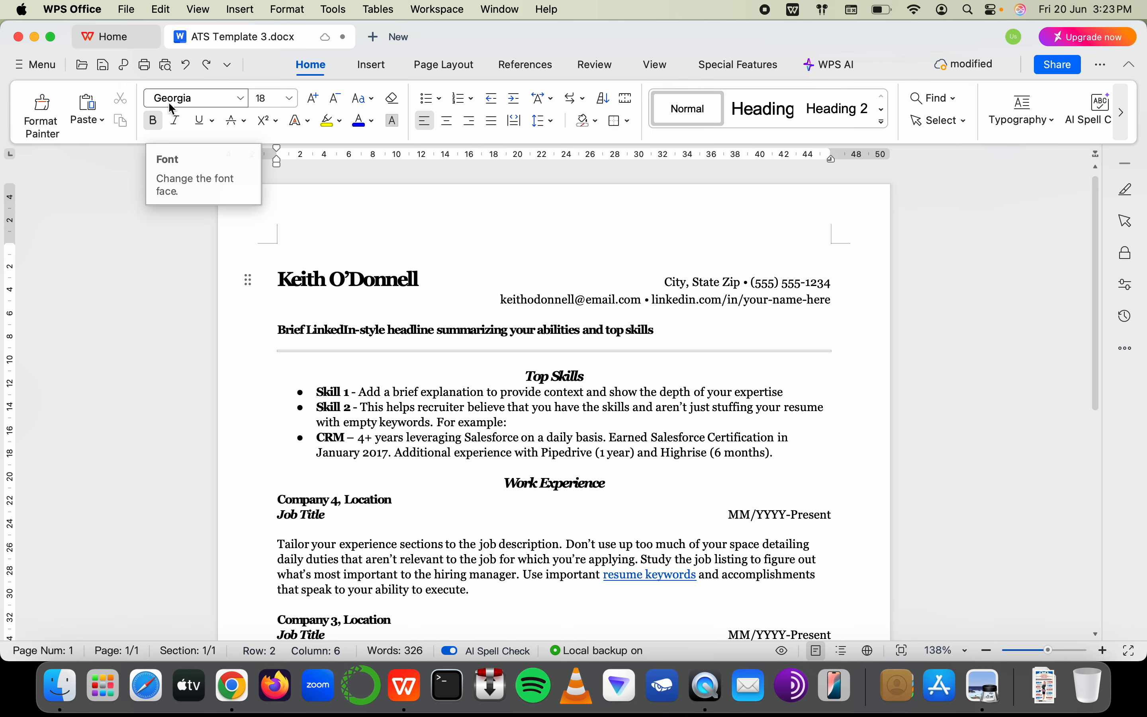
{"action": "key", "text": "super+Tab"}
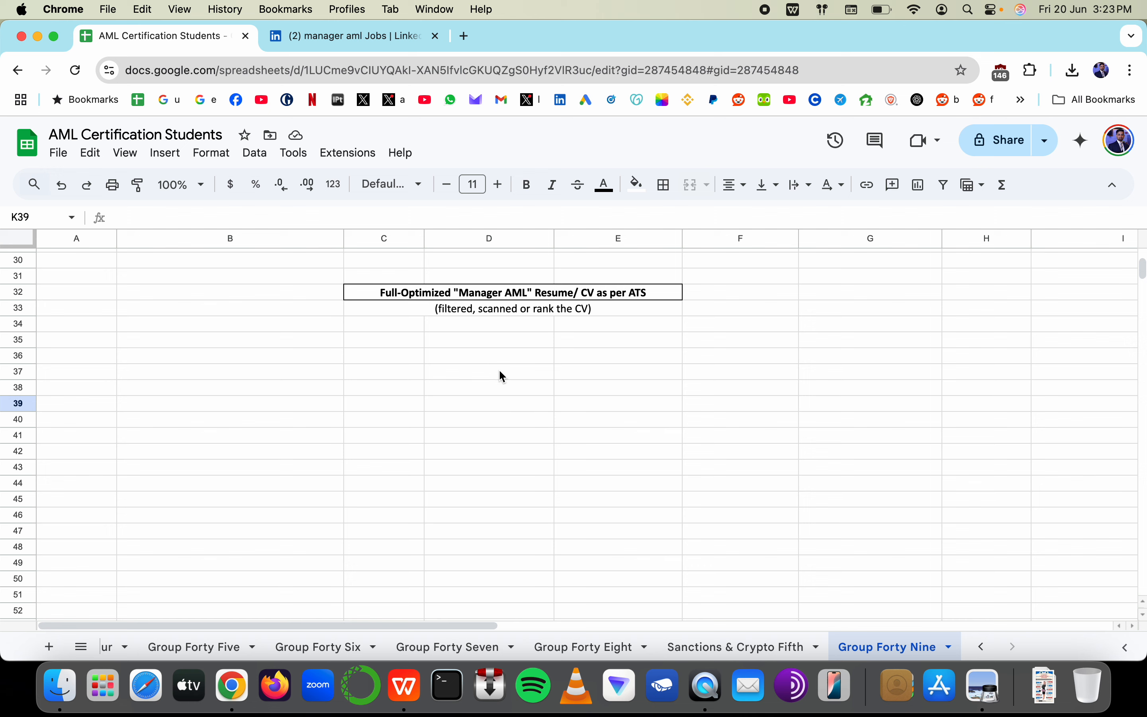
Note the fonts 'Arial/ Calibre/ Cambria' in cell E36, then return to the resume
{"action": "left_click", "coordinate": [588, 362]}
{"action": "type", "text": "Arial/ C"}
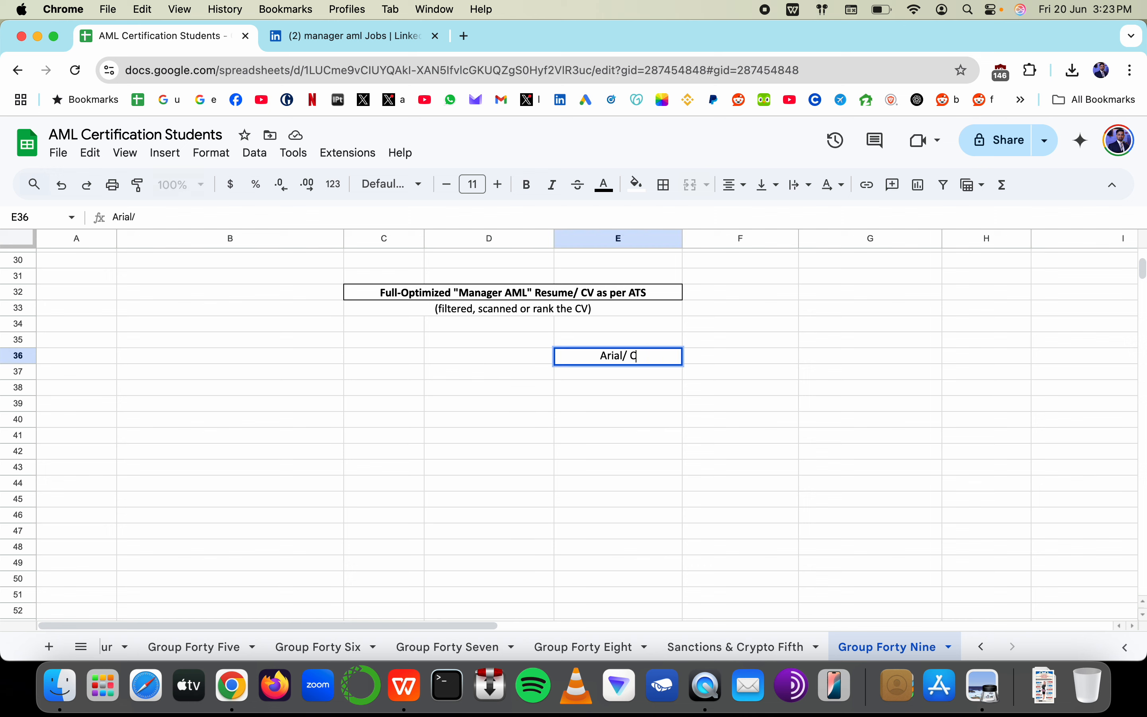
{"action": "type", "text": "alibre/ "}
{"action": "type", "text": "Cambria"}
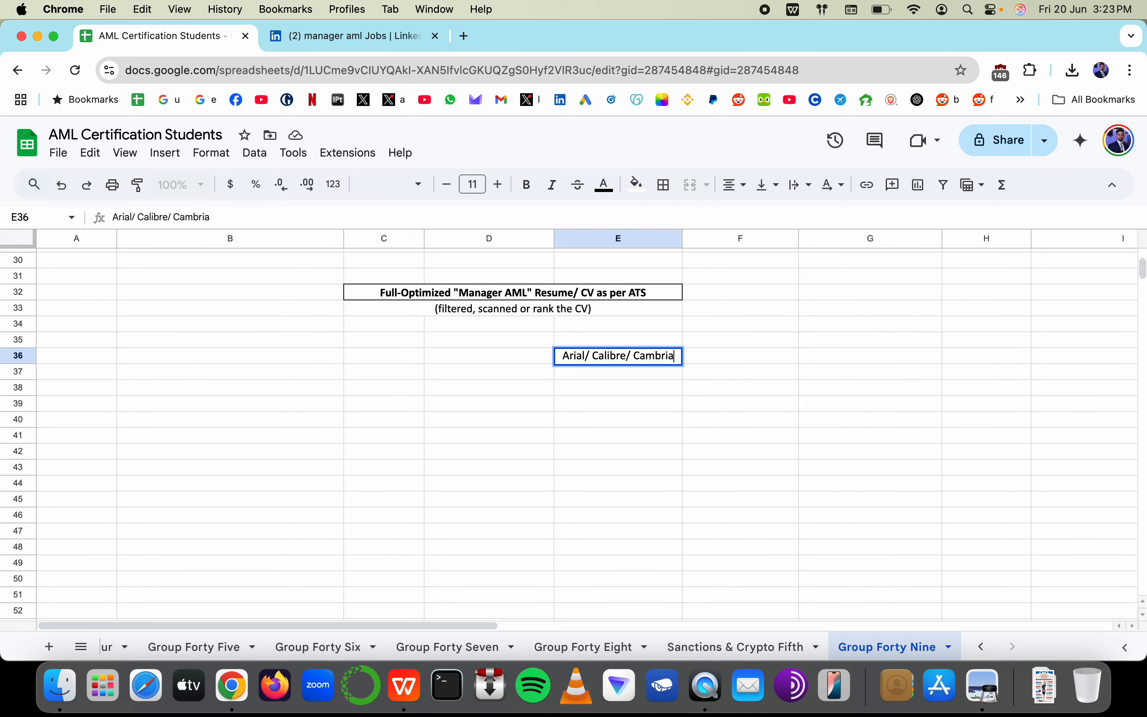
{"action": "key", "text": "super+Tab"}
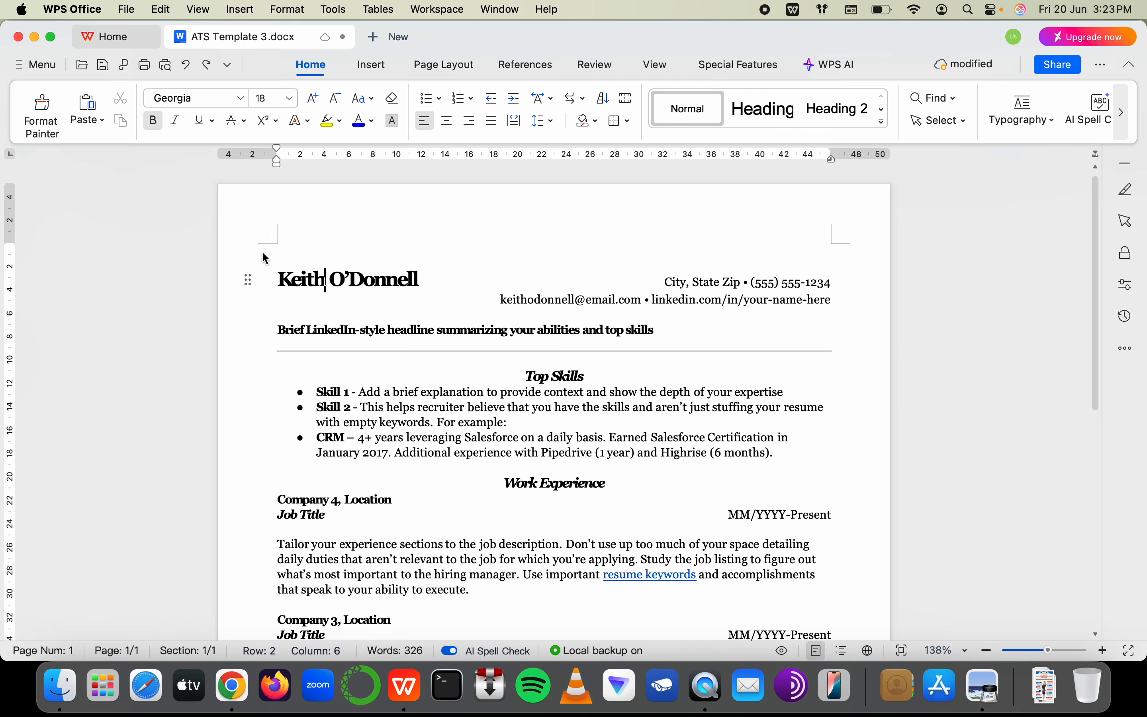
Review the resume text, selecting the name heading, skills bullets and then the whole document
{"action": "scroll", "coordinate": [569, 438], "scroll_direction": "down", "scroll_amount": 10}
{"action": "scroll", "coordinate": [644, 567], "scroll_direction": "up", "scroll_amount": 10}
{"action": "left_click_drag", "start_coordinate": [301, 280], "coordinate": [406, 281]}
{"action": "left_click_drag", "start_coordinate": [359, 393], "coordinate": [428, 438]}
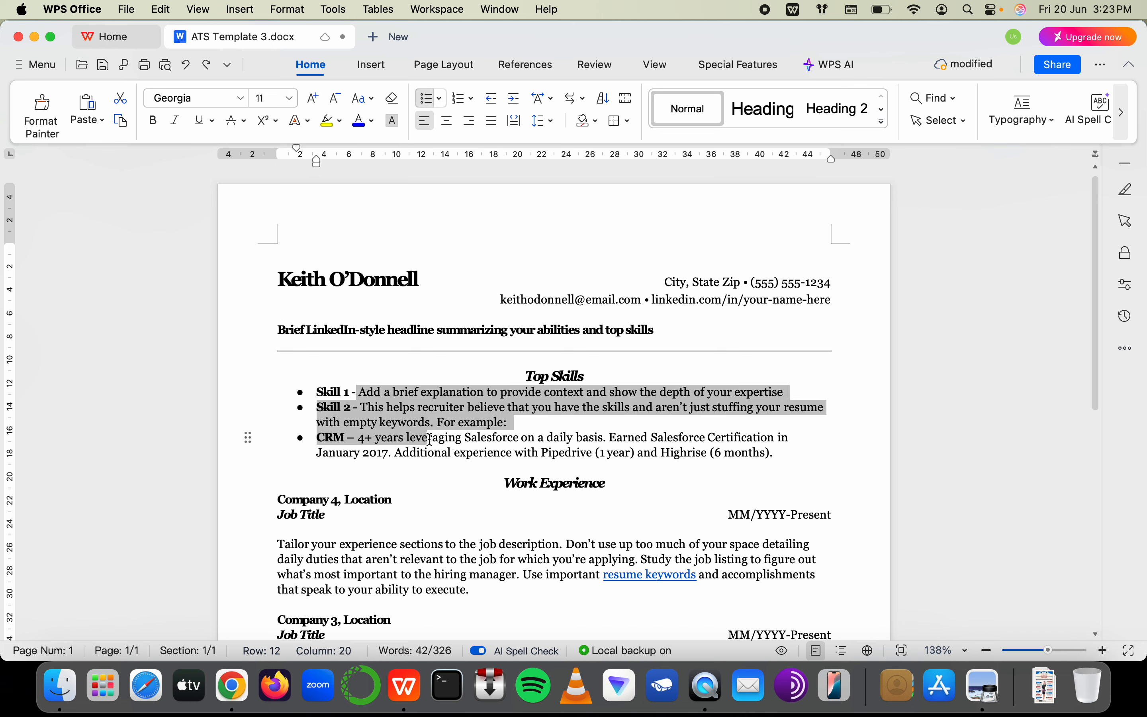
{"action": "left_click", "coordinate": [331, 279]}
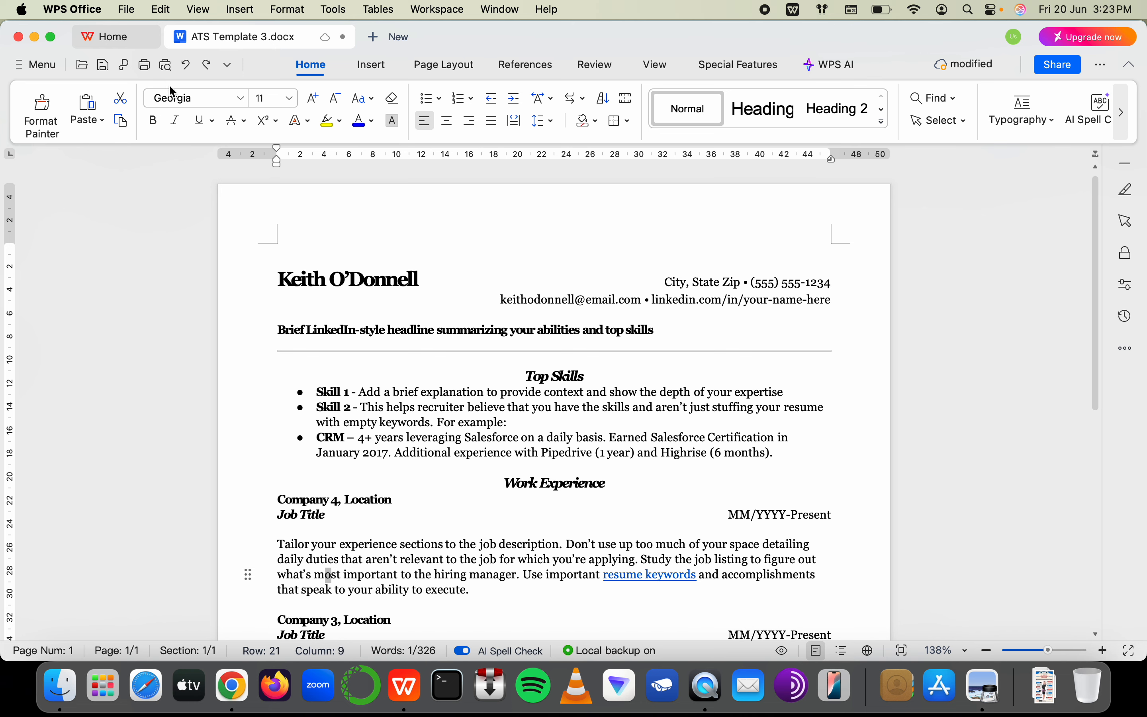
{"action": "left_click", "coordinate": [407, 565]}
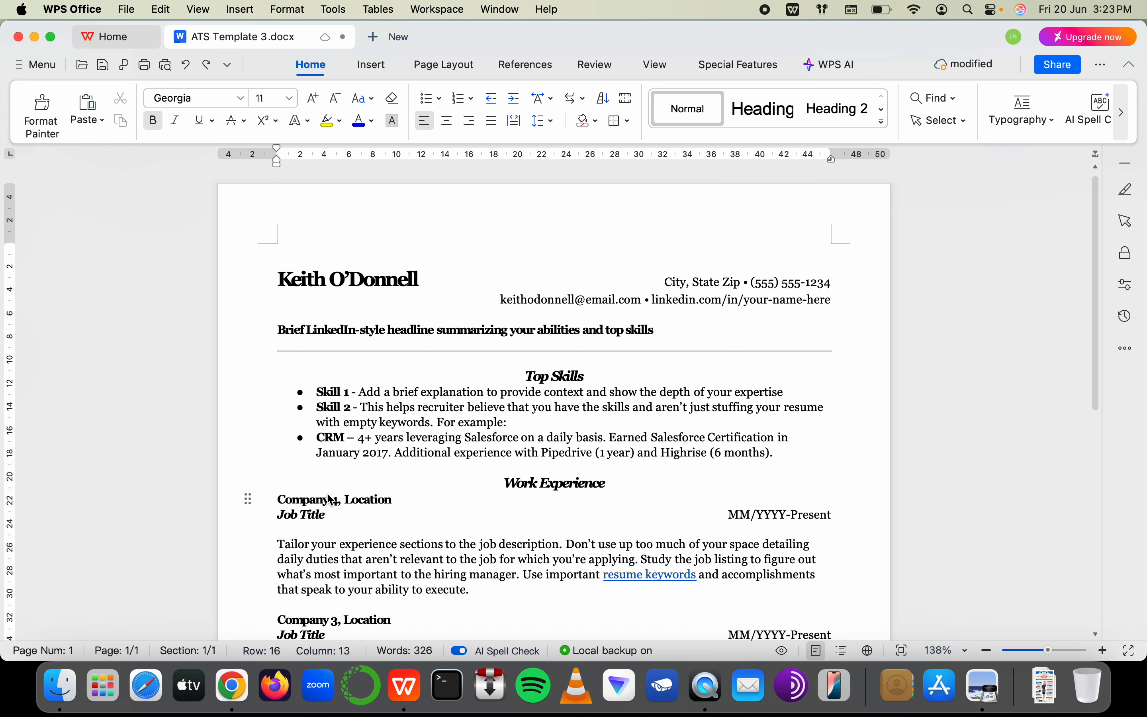
{"action": "left_click", "coordinate": [334, 409]}
{"action": "left_click", "coordinate": [350, 281]}
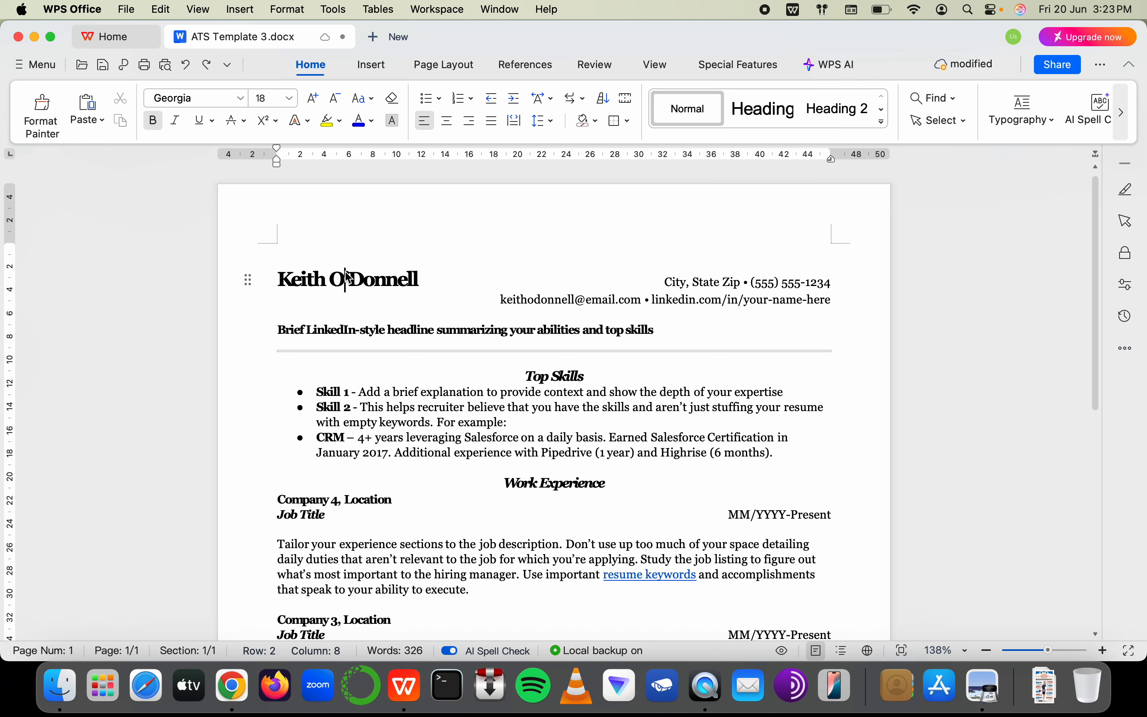
{"action": "left_click", "coordinate": [676, 465]}
{"action": "key", "text": "super+a"}
{"action": "left_click", "coordinate": [571, 456]}
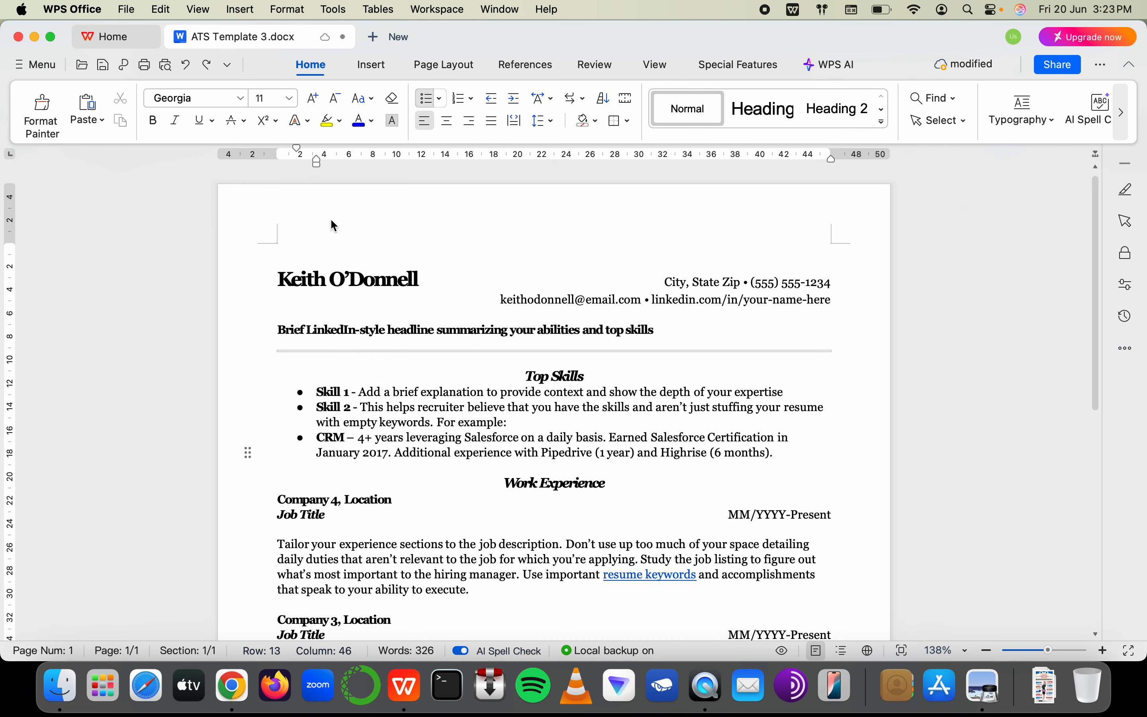
{"action": "left_click", "coordinate": [361, 279]}
{"action": "left_click", "coordinate": [383, 333]}
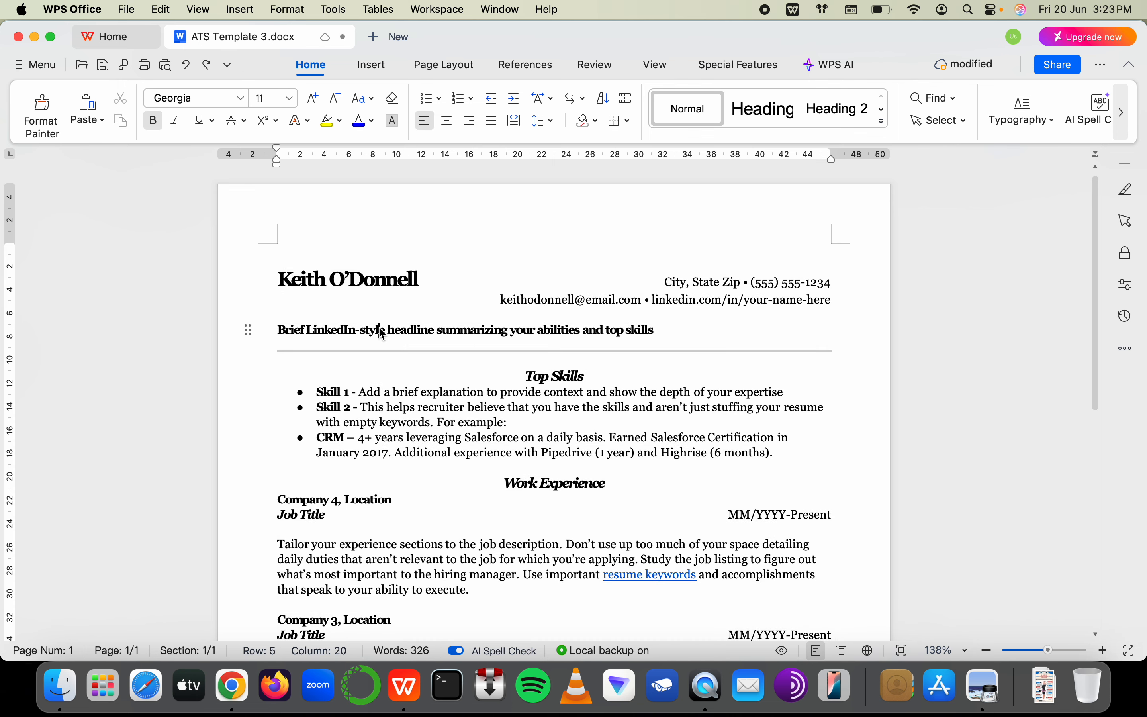
{"action": "key", "text": "super+a"}
Discard the unfinished font note in cell E36 and go back to the resume
{"action": "key", "text": "super+Tab"}
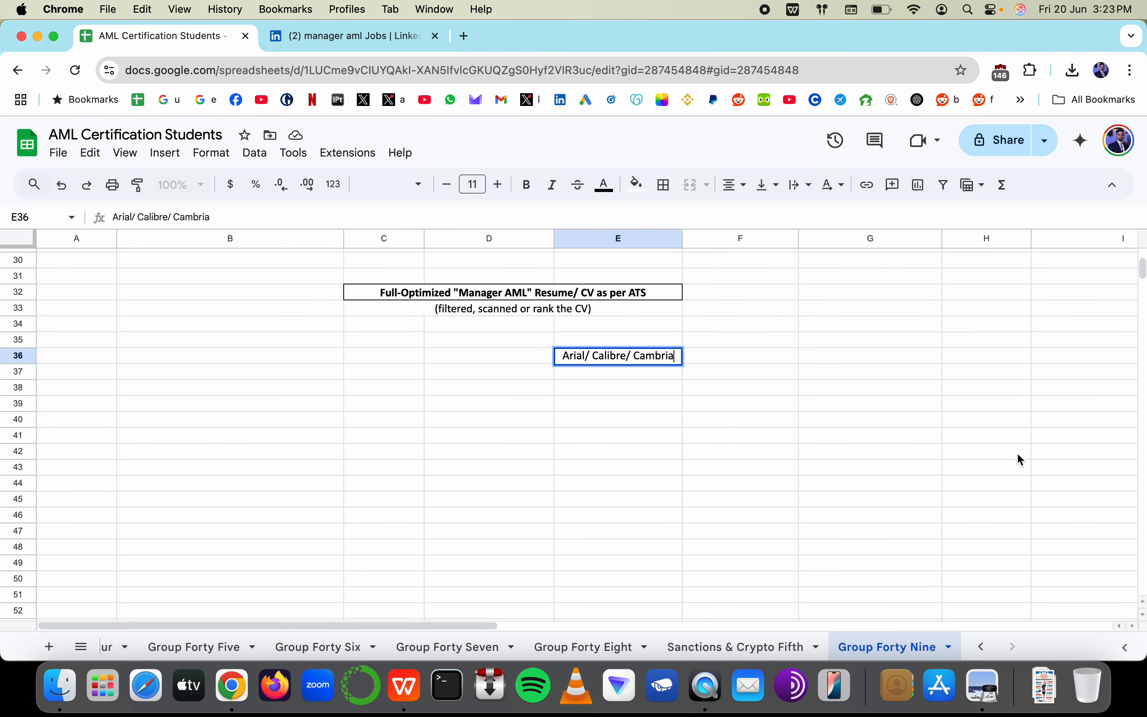
{"action": "double_click", "coordinate": [622, 360]}
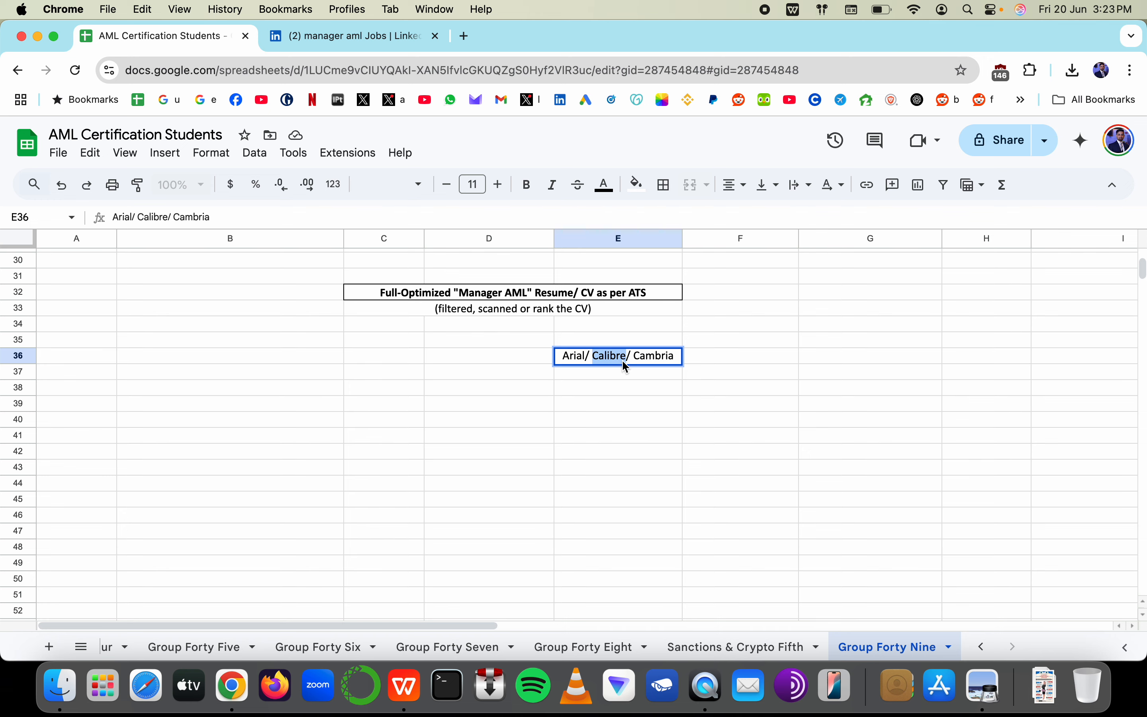
{"action": "double_click", "coordinate": [573, 359]}
{"action": "key", "text": "Escape"}
{"action": "key", "text": "super+Tab"}
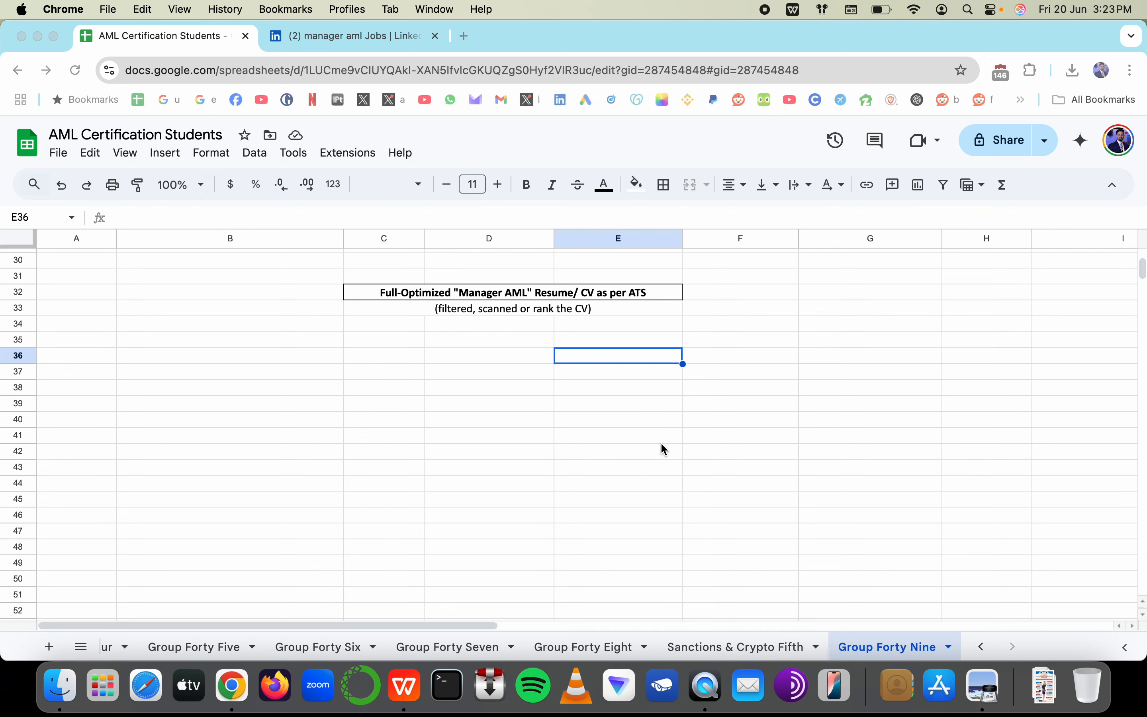
Change the whole resume's font to Arial
{"action": "left_click", "coordinate": [219, 100]}
{"action": "type", "text": "aria"}
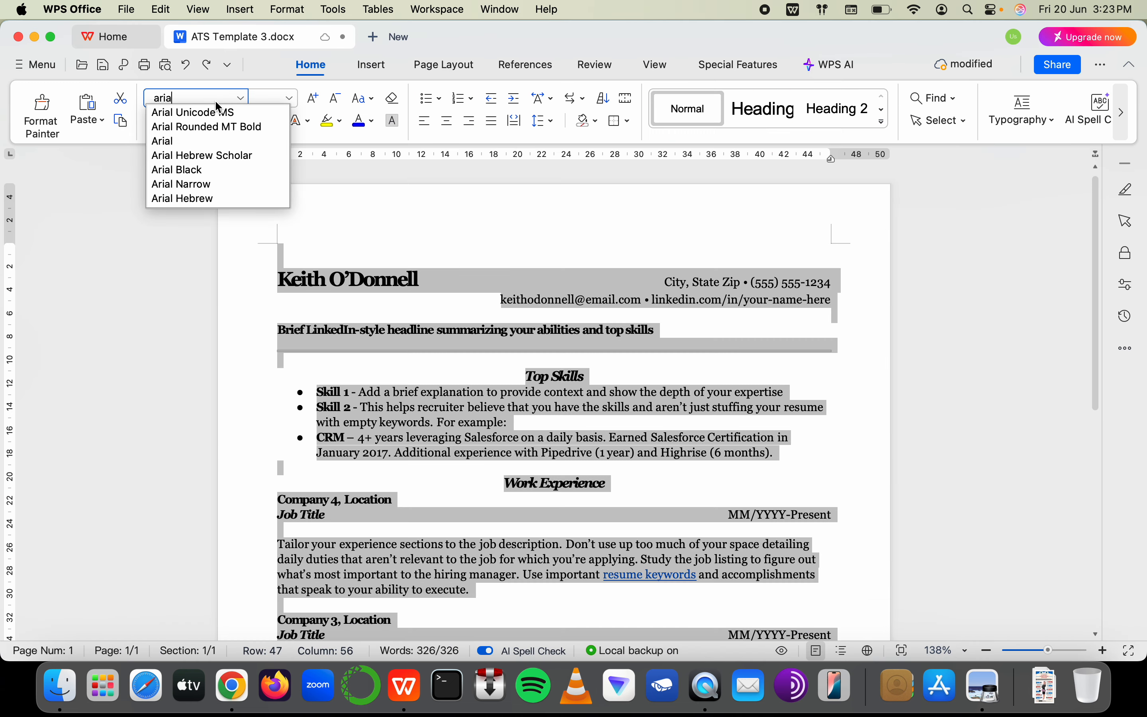
{"action": "left_click", "coordinate": [161, 141]}
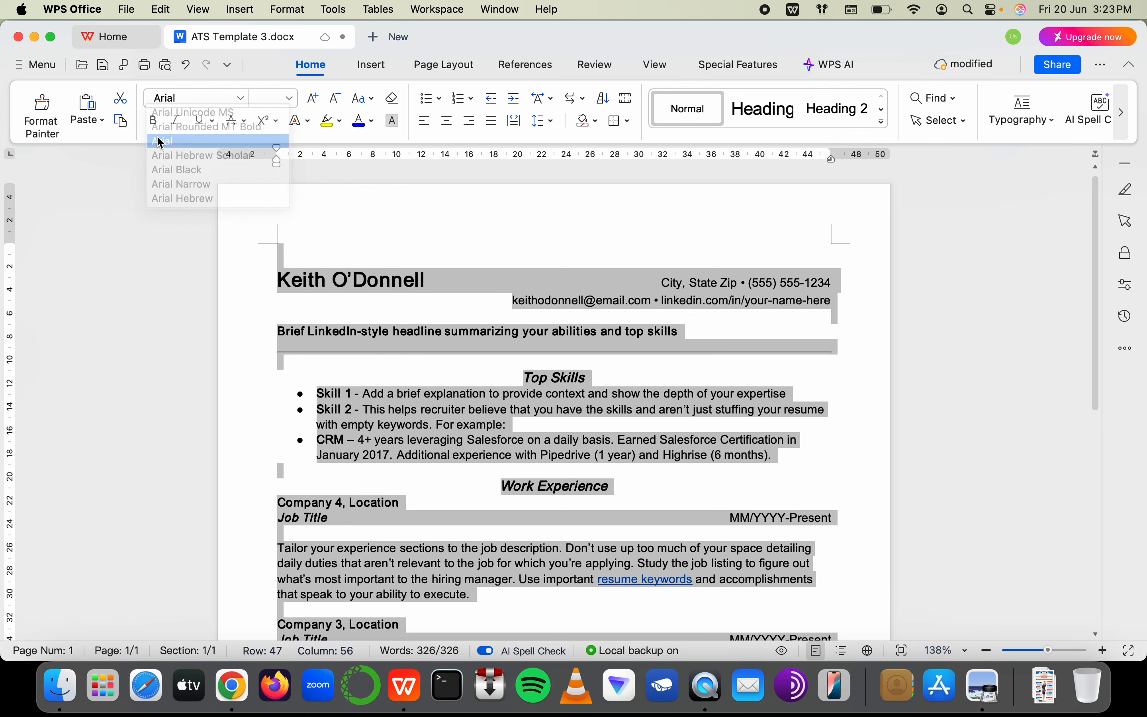
{"action": "left_click", "coordinate": [389, 295]}
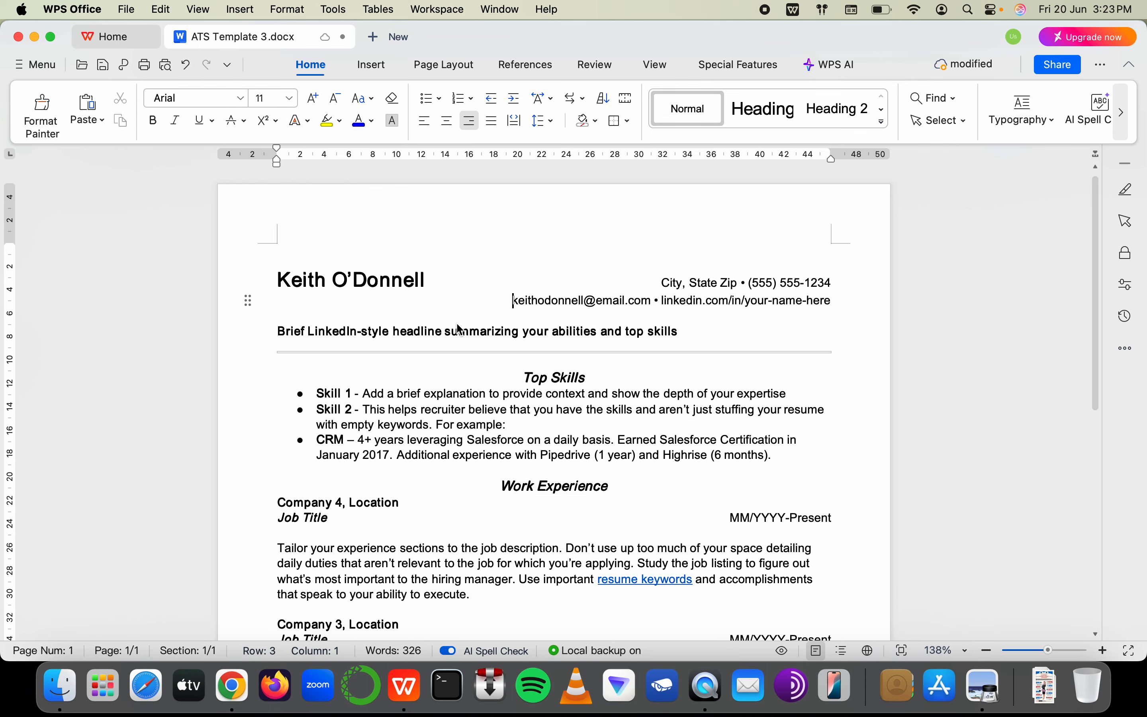
Replace the placeholder name in the heading with the candidate's correctly spelled full name
{"action": "double_click", "coordinate": [396, 279]}
{"action": "type", "text": "USama"}
{"action": "key", "text": "super+a"}
{"action": "left_click", "coordinate": [392, 291]}
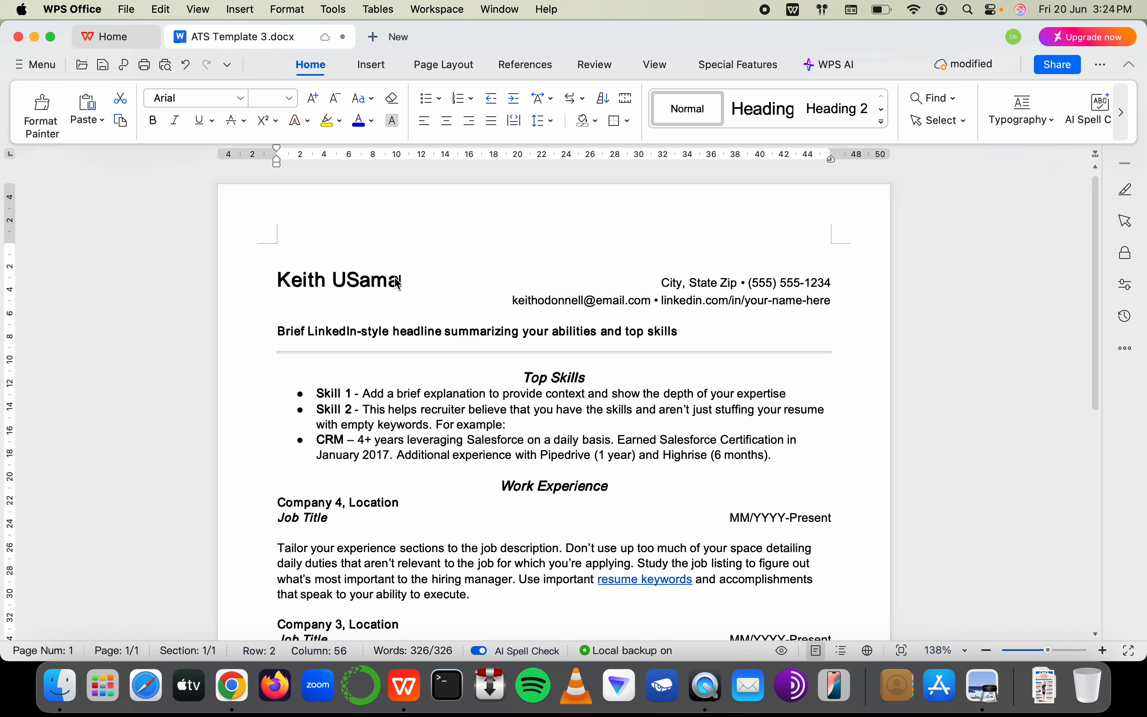
{"action": "left_click_drag", "start_coordinate": [392, 290], "coordinate": [239, 283]}
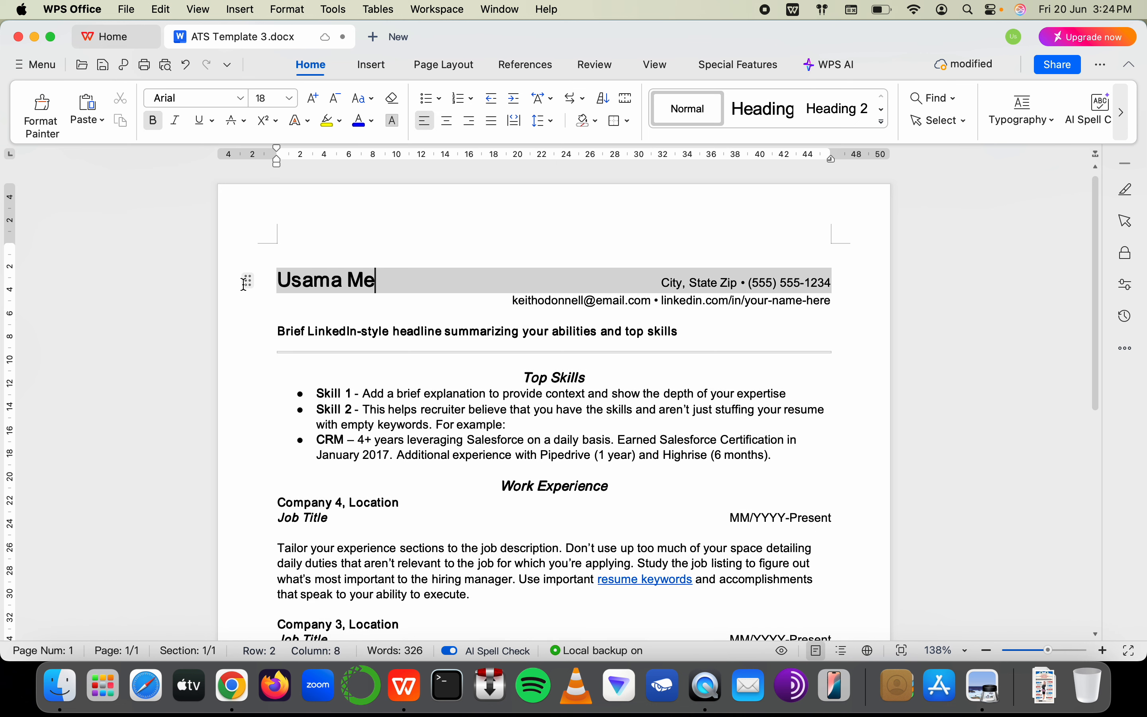
{"action": "left_click", "coordinate": [375, 284]}
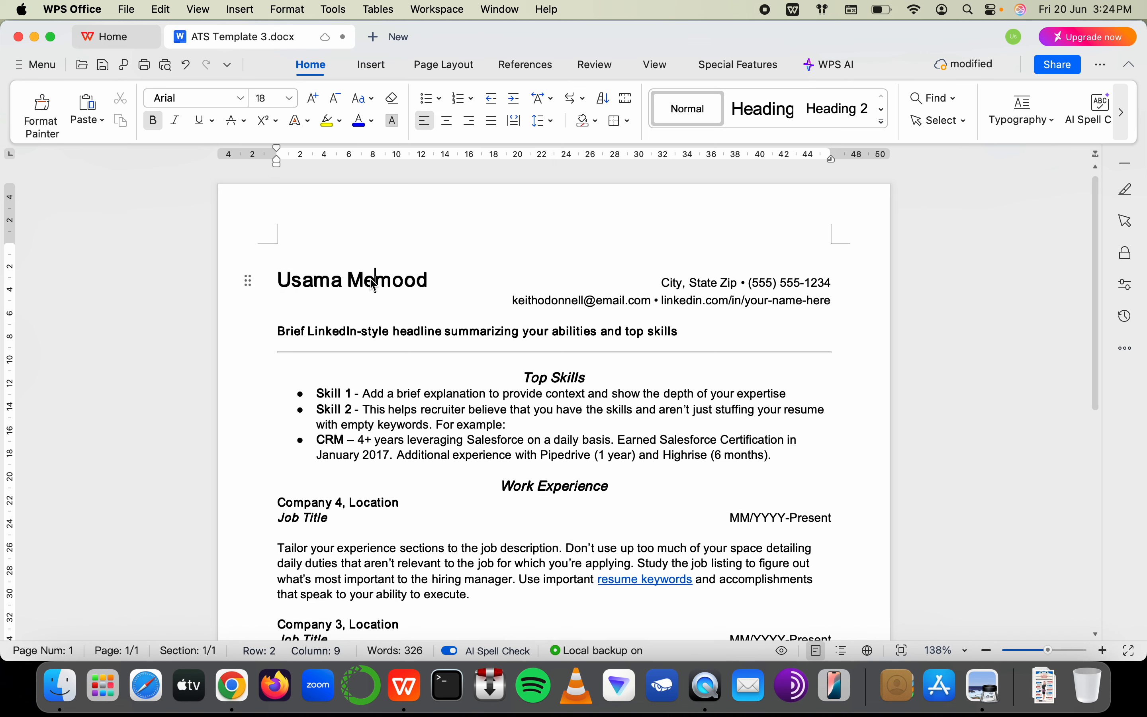
{"action": "type", "text": "h"}
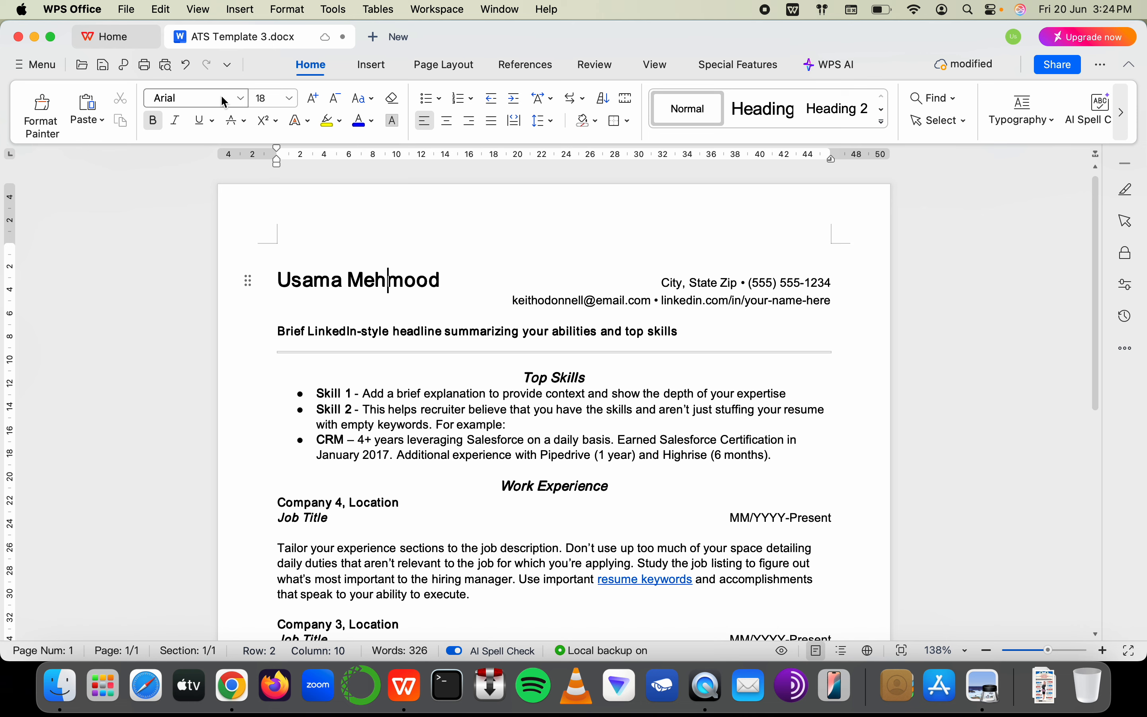
{"action": "mouse_move", "coordinate": [232, 43]}
{"action": "left_click", "coordinate": [279, 284]}
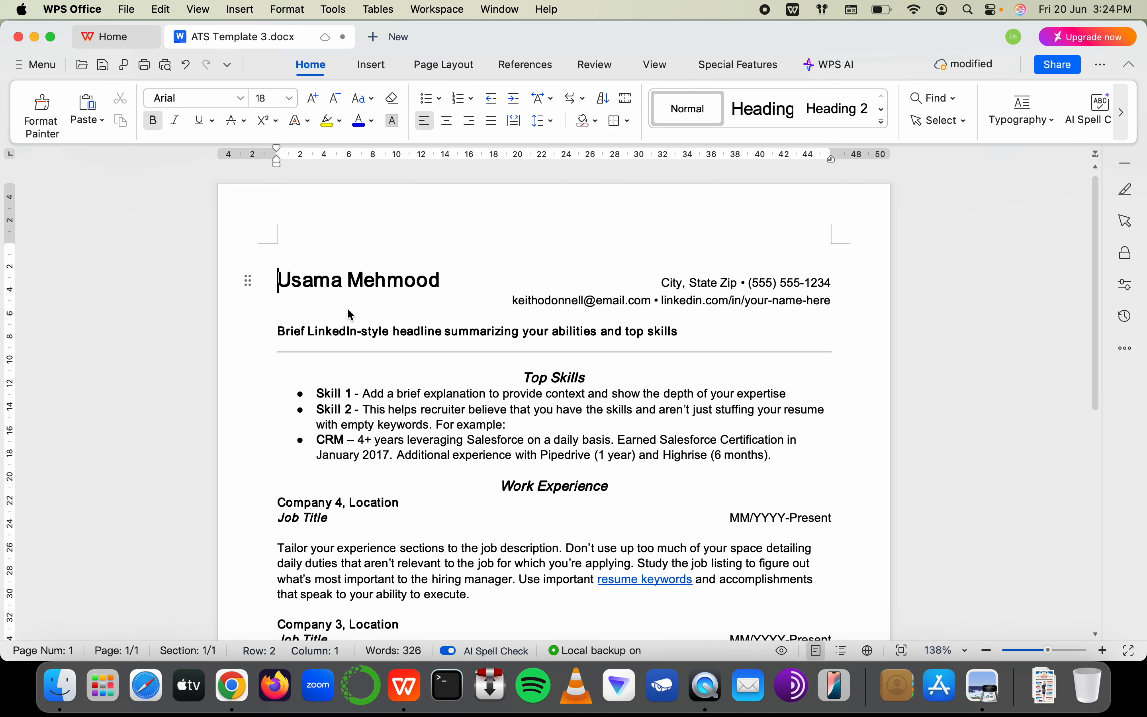
Copy the resume section list K32:K39 from Google Sheets and return to the resume
{"action": "scroll", "coordinate": [352, 315], "scroll_direction": "down", "scroll_amount": 10}
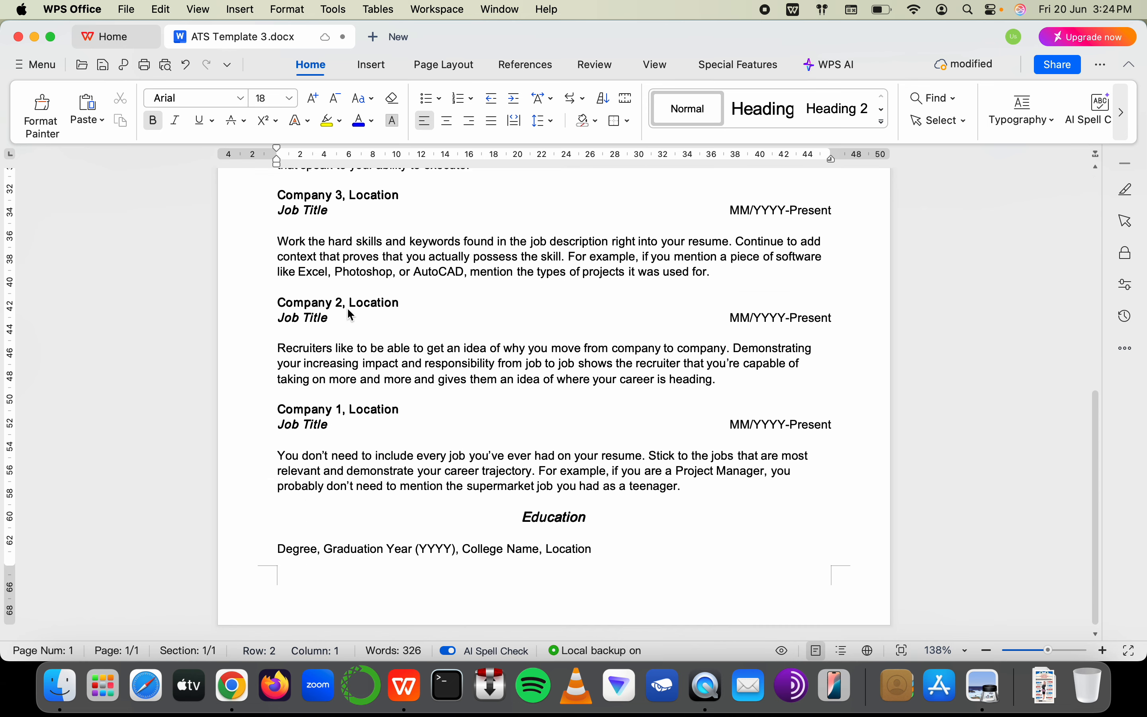
{"action": "left_click", "coordinate": [624, 562], "text": "shift"}
{"action": "scroll", "coordinate": [568, 474], "scroll_direction": "up", "scroll_amount": 10}
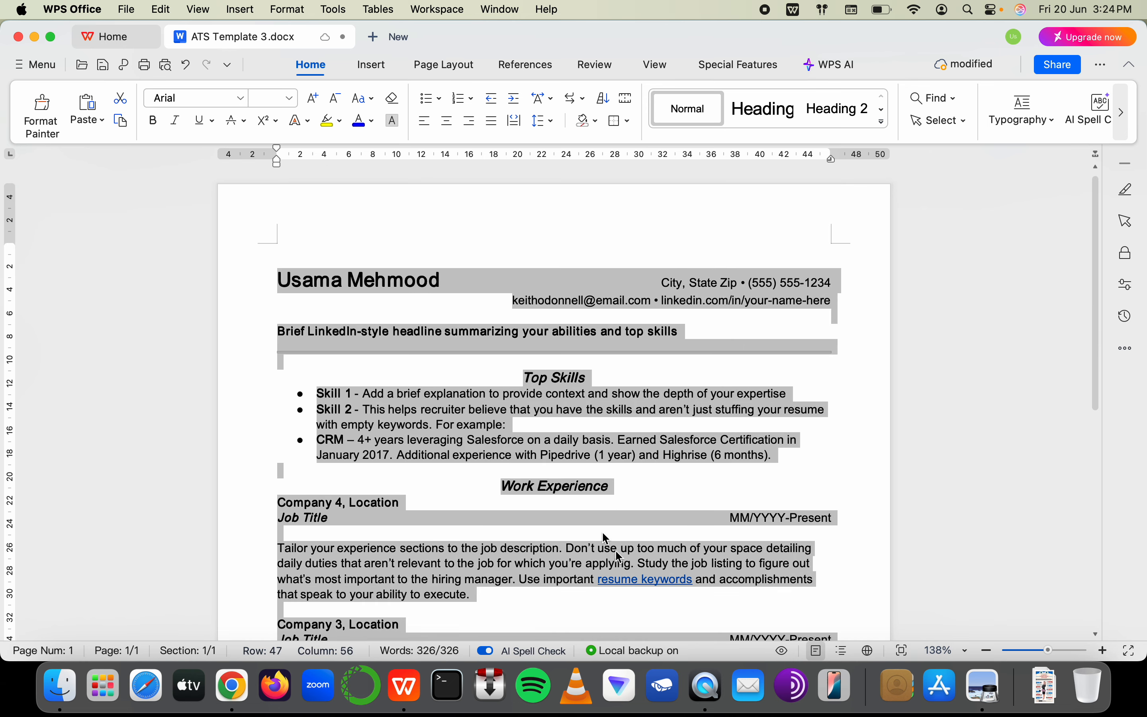
{"action": "left_click_drag", "start_coordinate": [451, 287], "coordinate": [359, 291]}
{"action": "left_click", "coordinate": [360, 286]}
{"action": "key", "text": "super+Tab"}
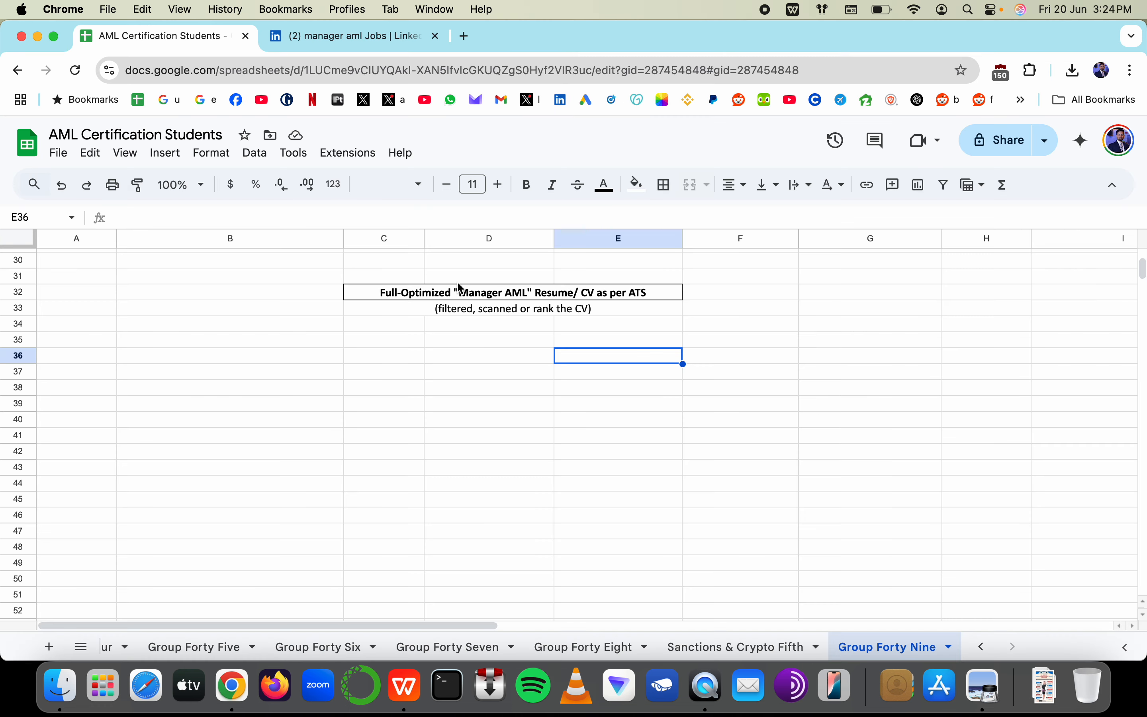
{"action": "scroll", "coordinate": [647, 343], "scroll_direction": "right", "scroll_amount": 10}
{"action": "scroll", "coordinate": [635, 350], "scroll_direction": "right", "scroll_amount": 10}
{"action": "scroll", "coordinate": [615, 351], "scroll_direction": "left", "scroll_amount": 7}
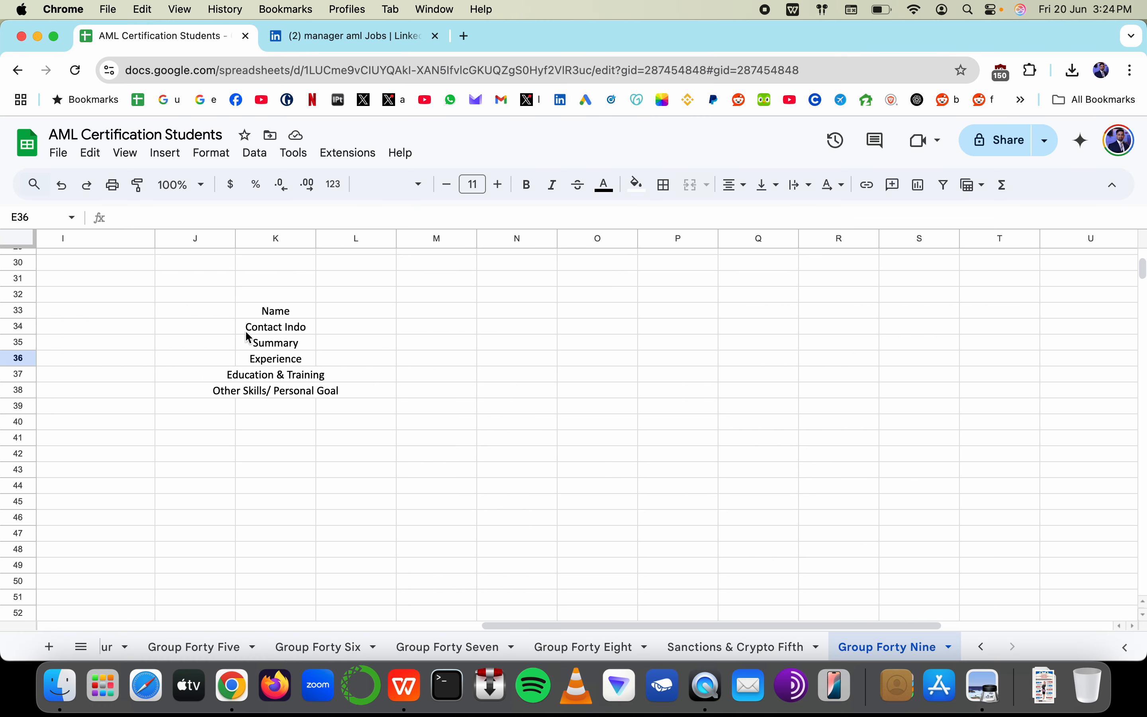
{"action": "left_click_drag", "start_coordinate": [260, 296], "coordinate": [270, 411]}
{"action": "key", "text": "super+c"}
{"action": "key", "text": "super+Tab"}
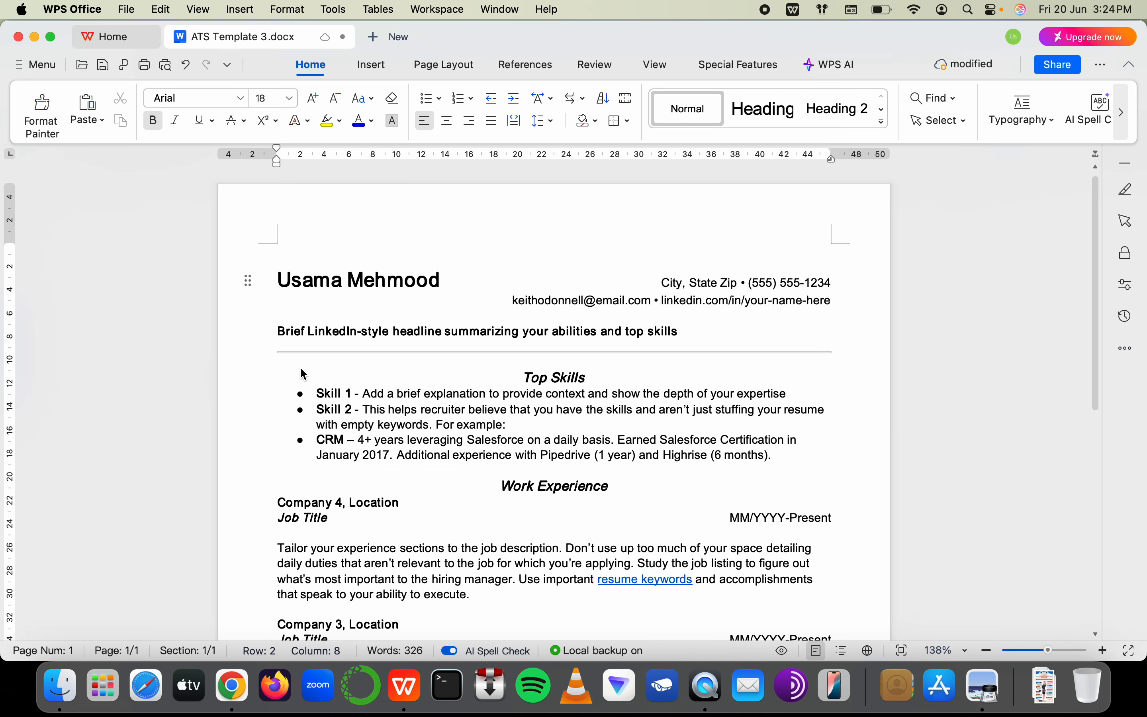
Try indenting the name line with Tab, then remove the added indent
{"action": "left_click", "coordinate": [290, 284]}
{"action": "key", "text": "Tab"}
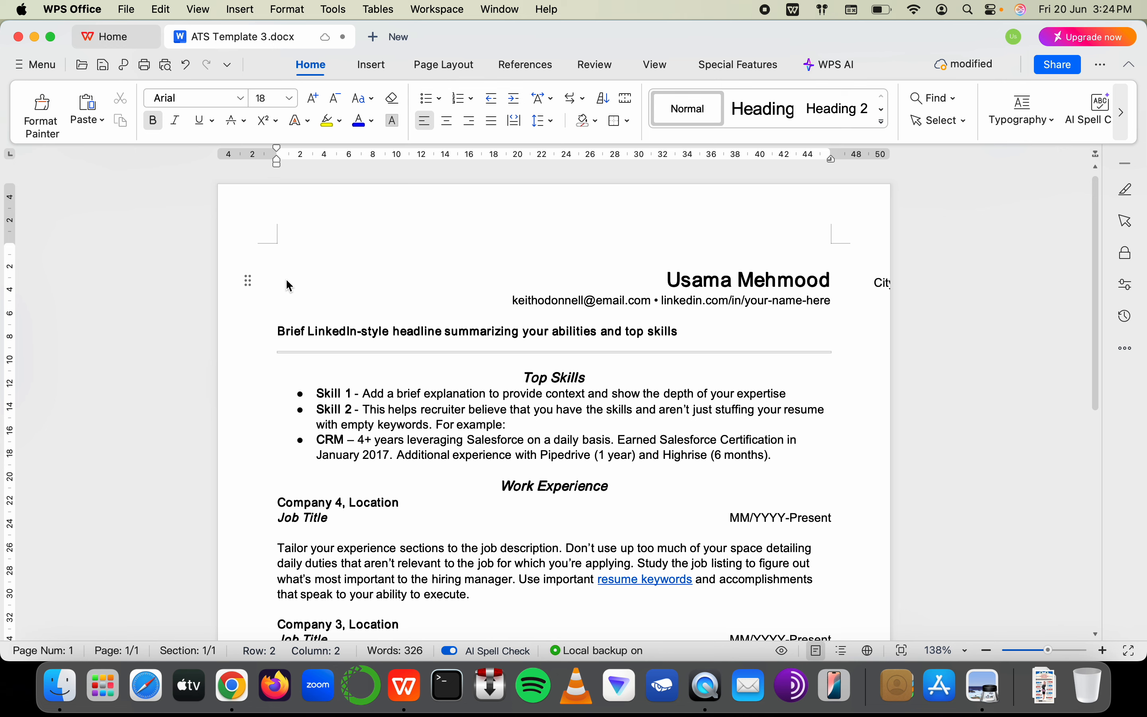
{"action": "key", "text": "BackSpace"}
{"action": "left_click", "coordinate": [658, 284]}
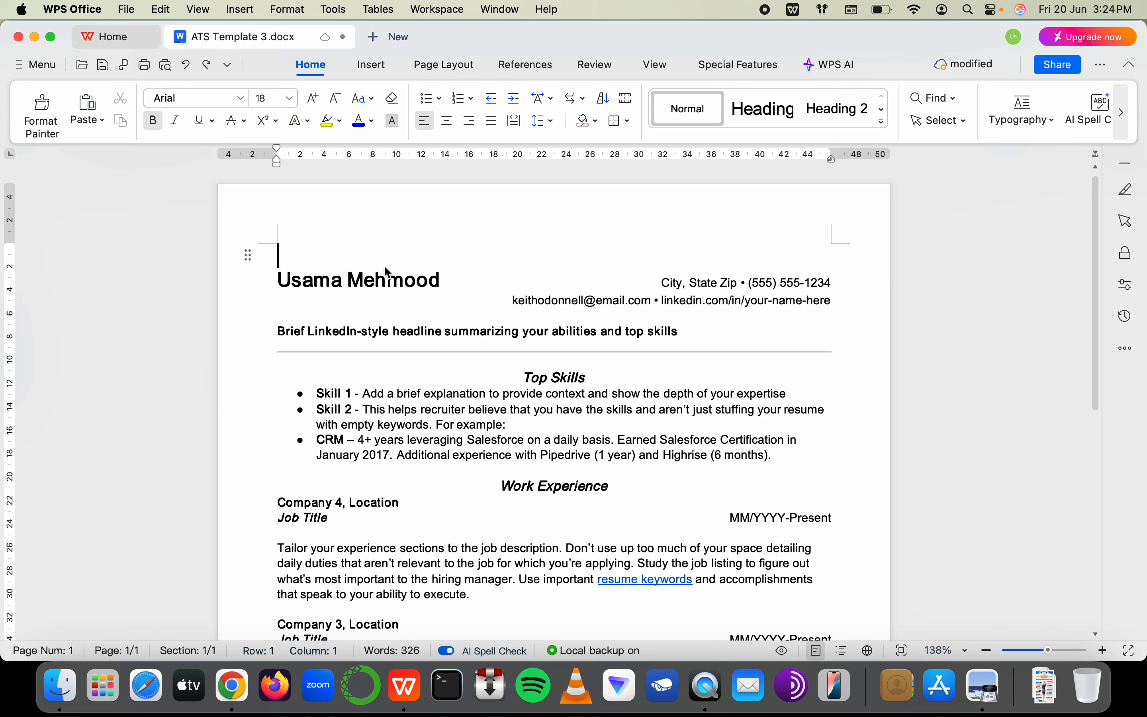
{"action": "double_click", "coordinate": [389, 279]}
{"action": "key", "text": "super+a"}
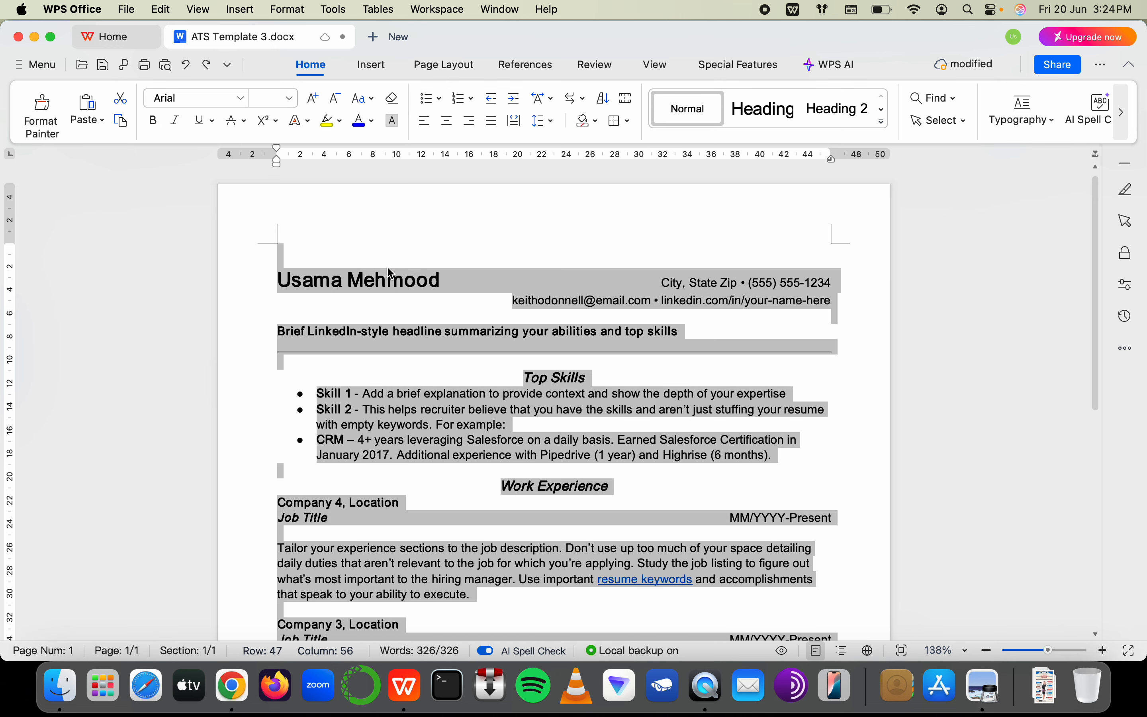
{"action": "left_click", "coordinate": [409, 313]}
Select the full name and center it, undoing the extra indent added afterwards
{"action": "left_click_drag", "start_coordinate": [443, 281], "coordinate": [271, 285]}
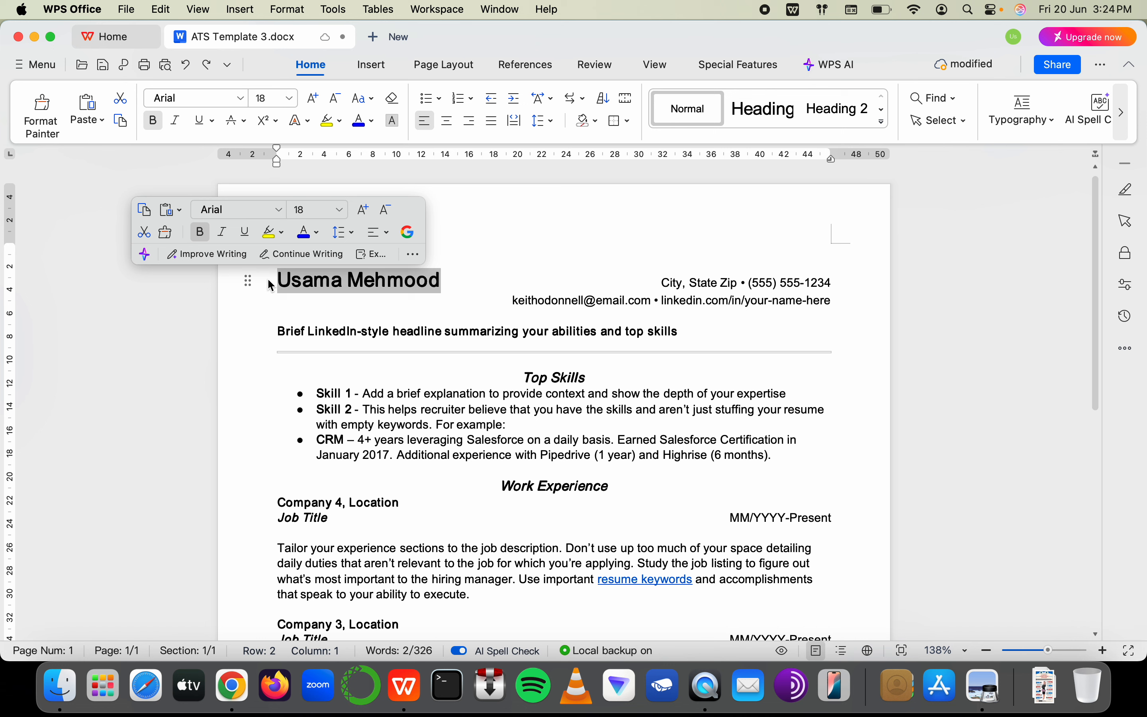
{"action": "left_click", "coordinate": [451, 120]}
{"action": "left_click", "coordinate": [447, 123]}
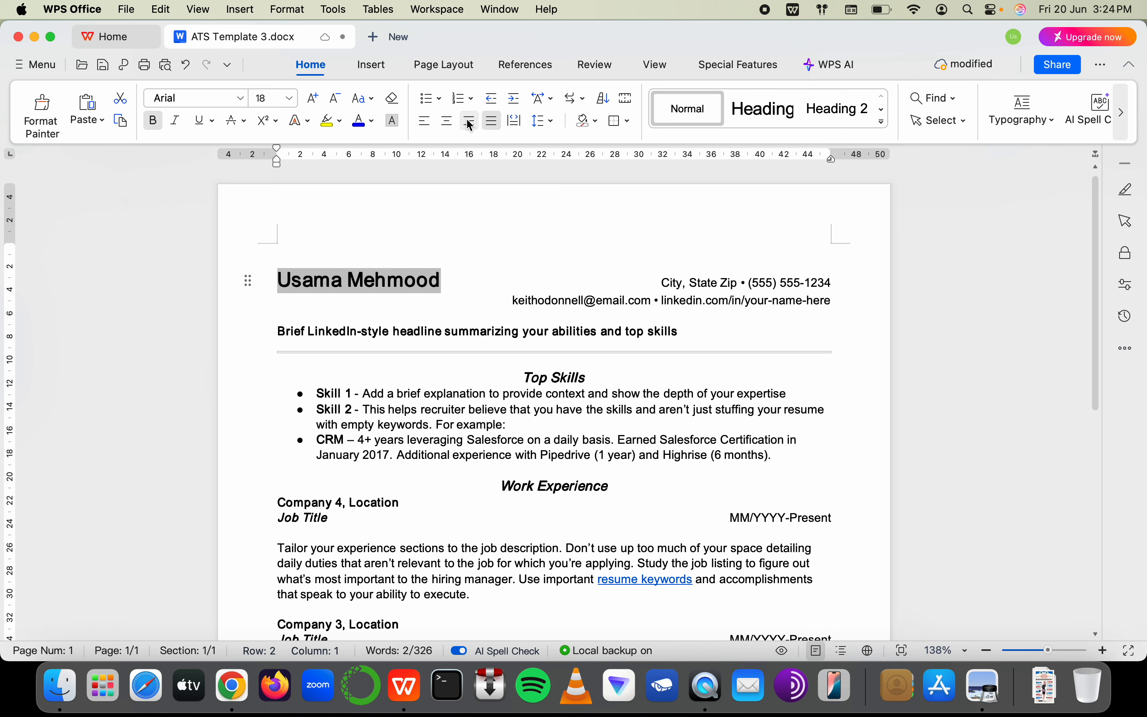
{"action": "left_click", "coordinate": [514, 120]}
{"action": "left_click", "coordinate": [447, 123]}
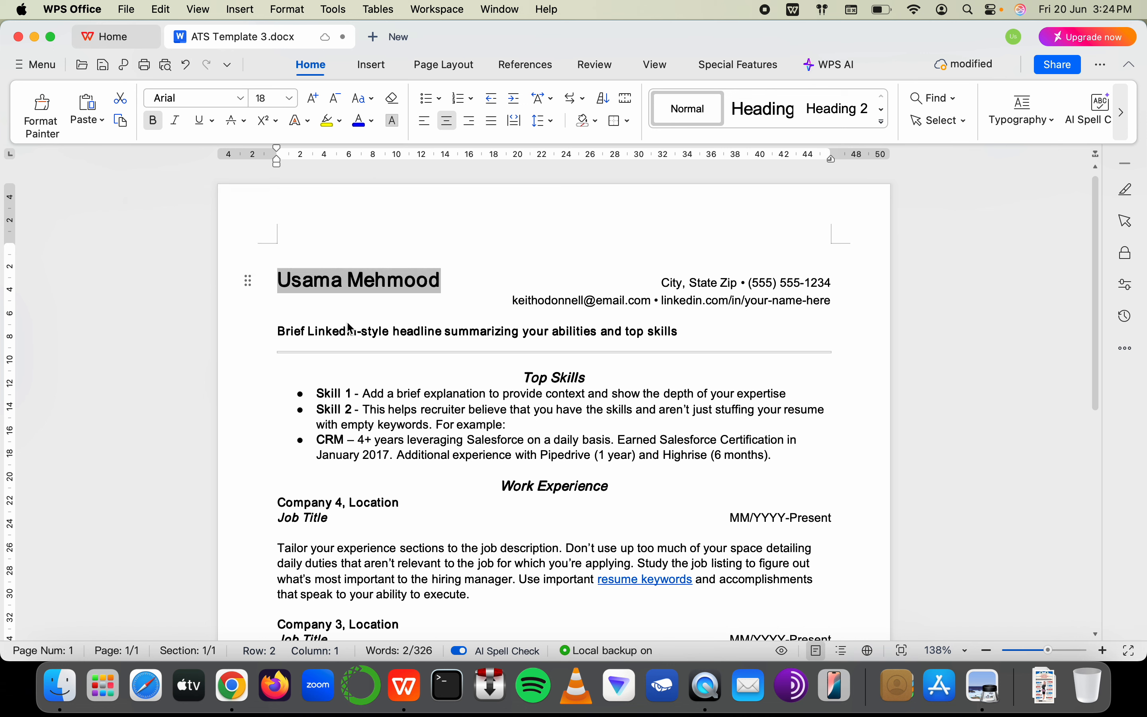
{"action": "left_click", "coordinate": [345, 318]}
{"action": "left_click", "coordinate": [275, 281]}
{"action": "key", "text": "Tab"}
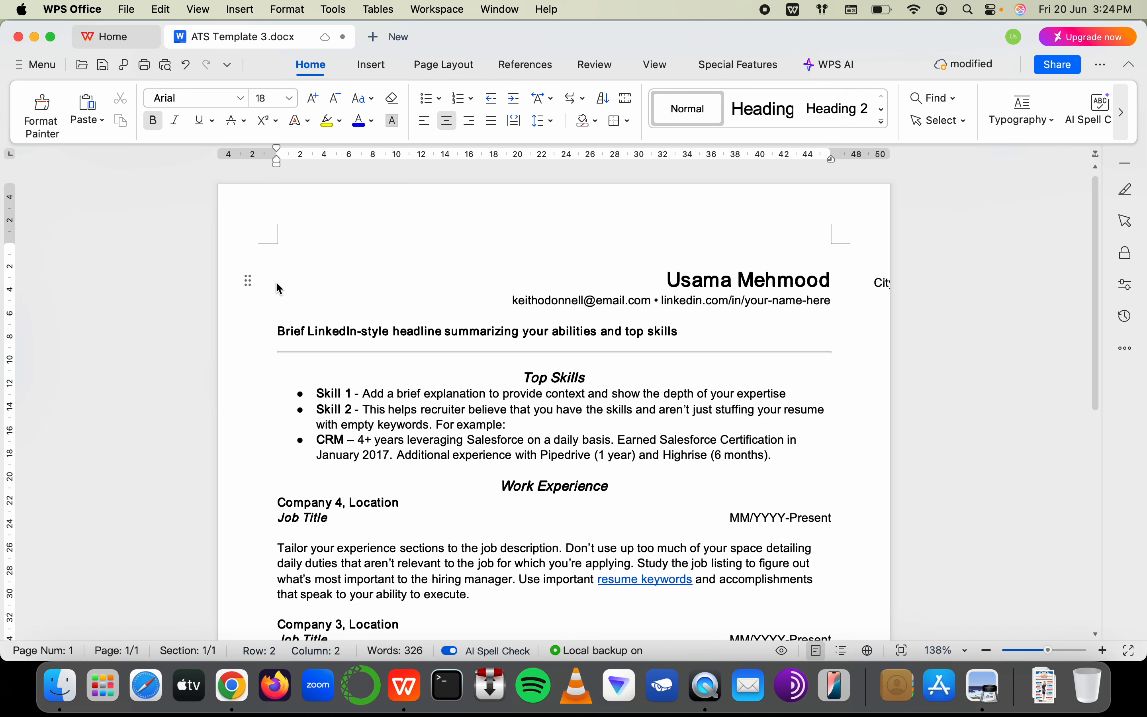
{"action": "key", "text": "Tab"}
{"action": "key", "text": "super+z"}
{"action": "key", "text": "super+z"}
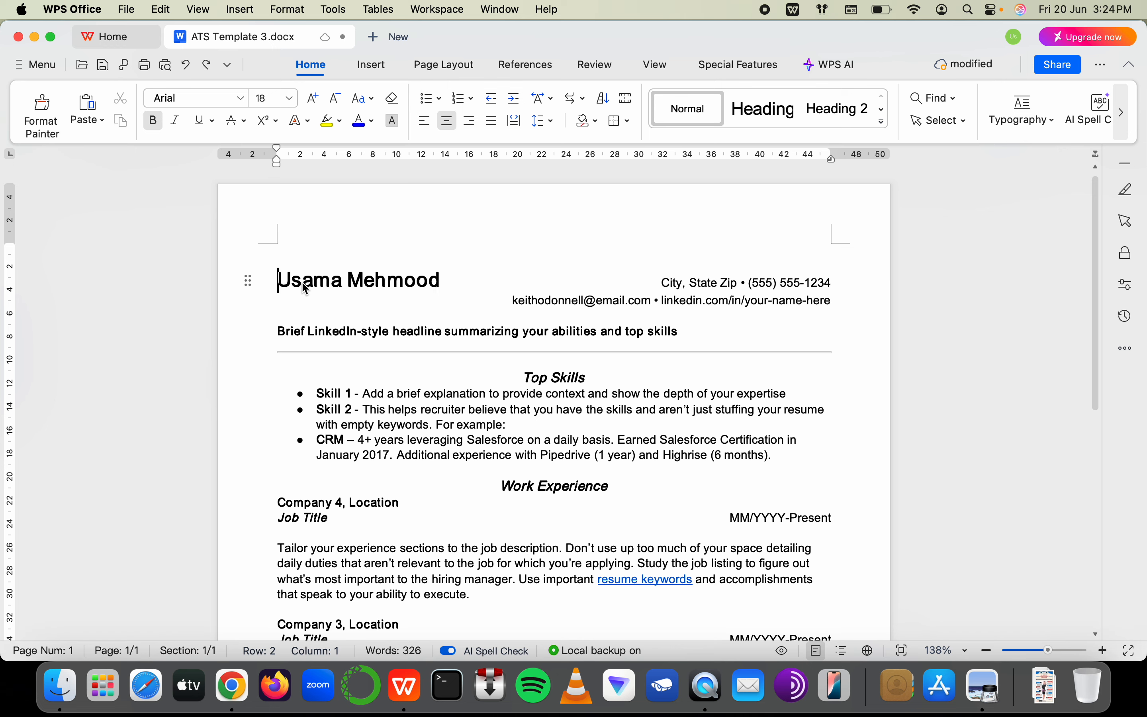
Put city, phone and e-mail on one left-aligned line below the name and remove the blank line
{"action": "left_click", "coordinate": [650, 286]}
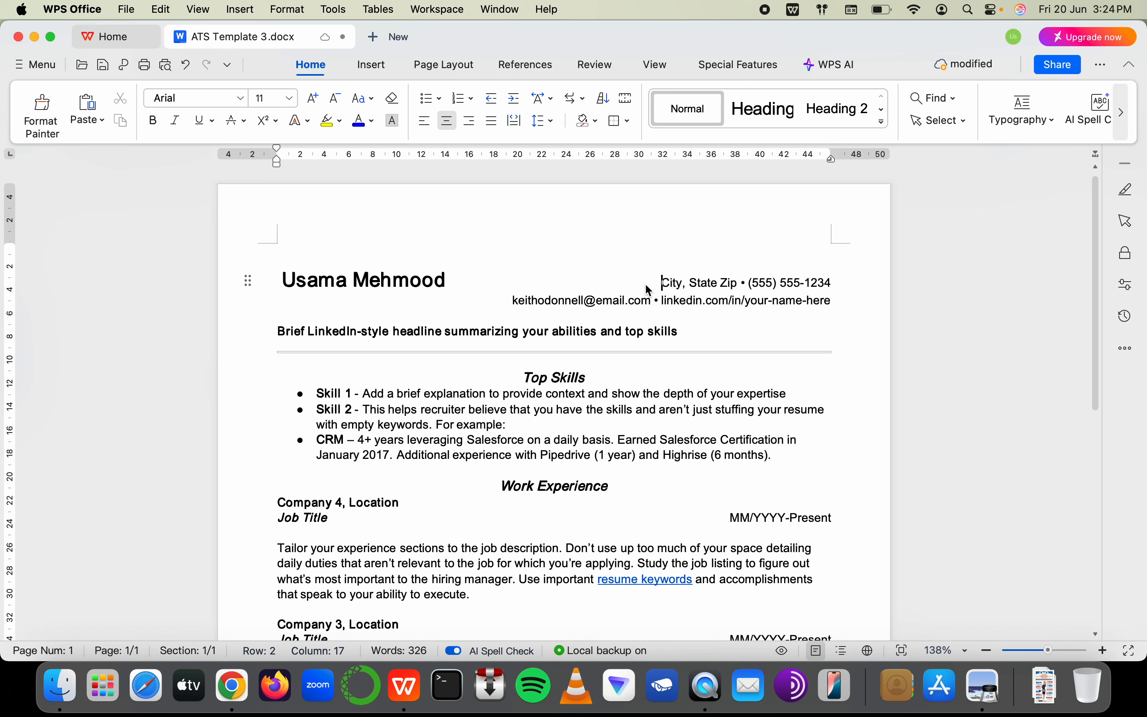
{"action": "key", "text": "Return"}
{"action": "key", "text": "Return"}
{"action": "key", "text": "super+j"}
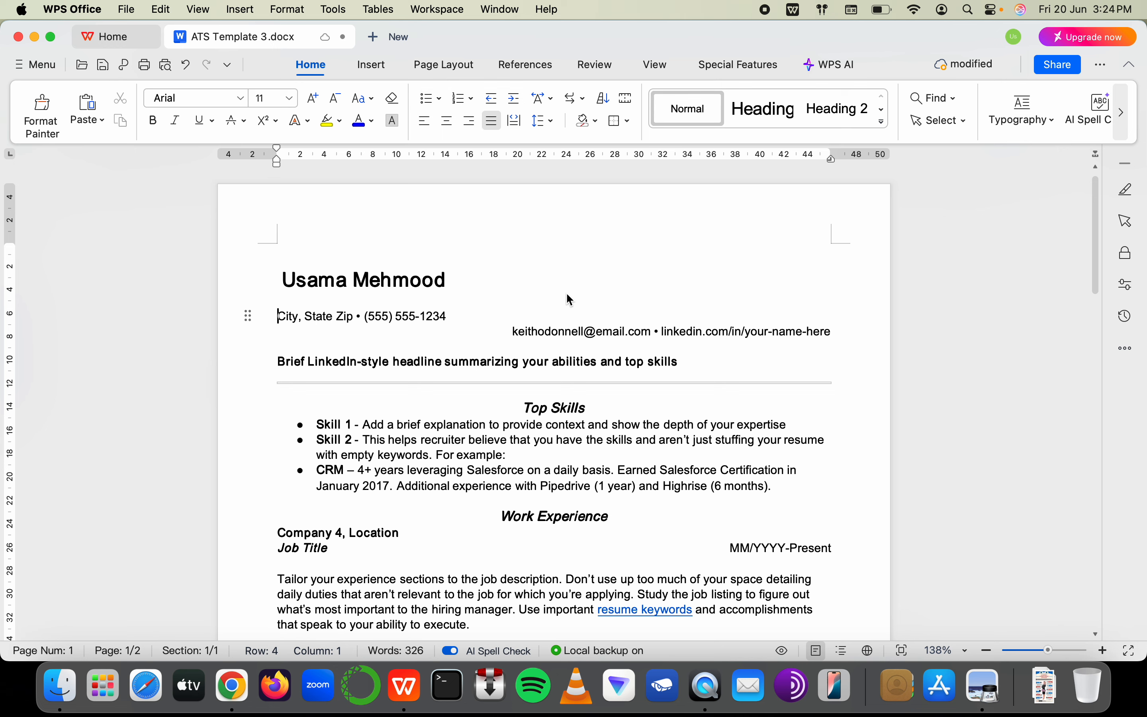
{"action": "left_click", "coordinate": [513, 330]}
{"action": "key", "text": "BackSpace"}
{"action": "key", "text": "BackSpace"}
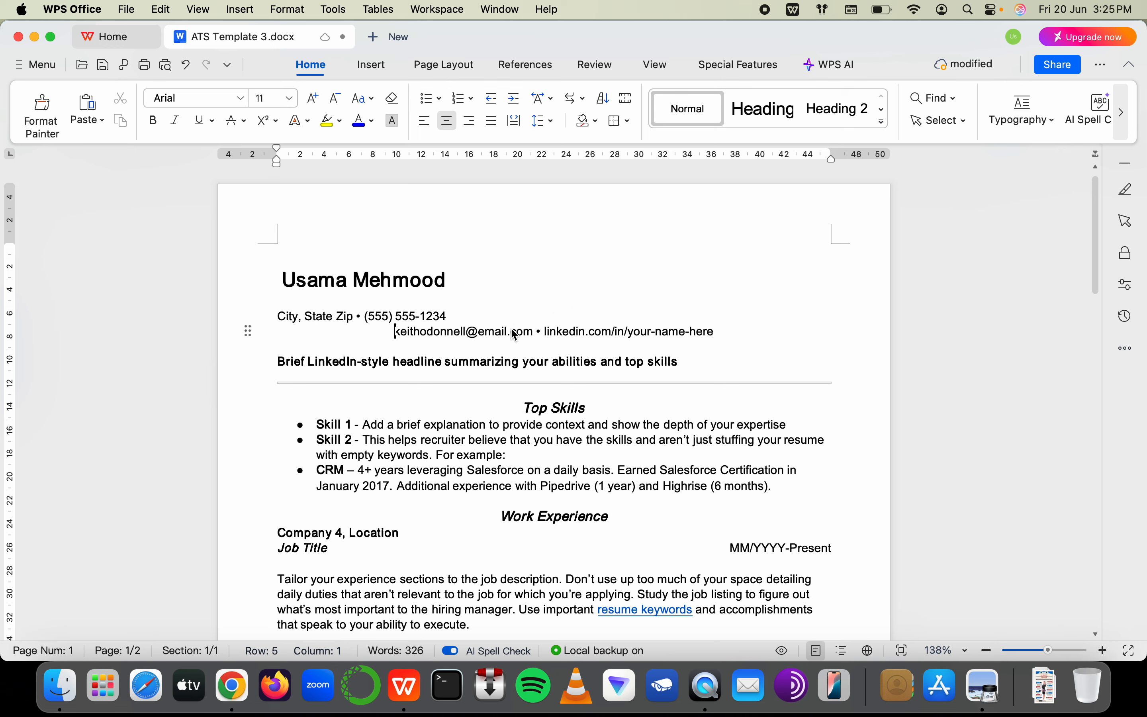
{"action": "left_click", "coordinate": [306, 304]}
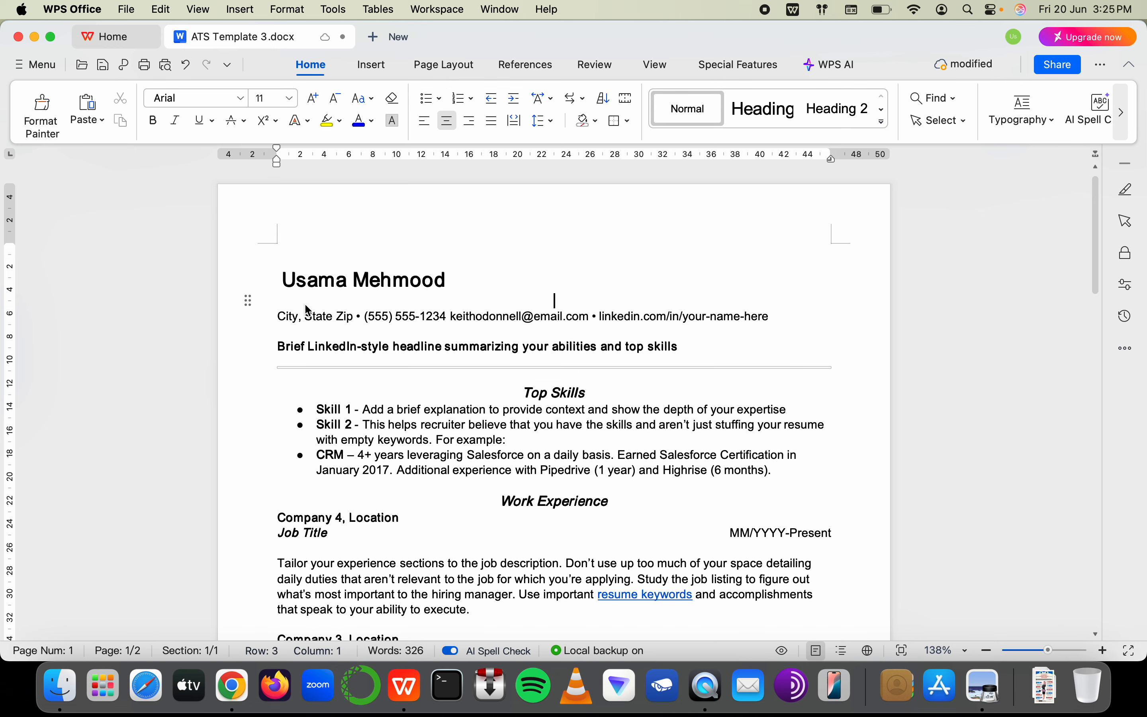
{"action": "key", "text": "BackSpace"}
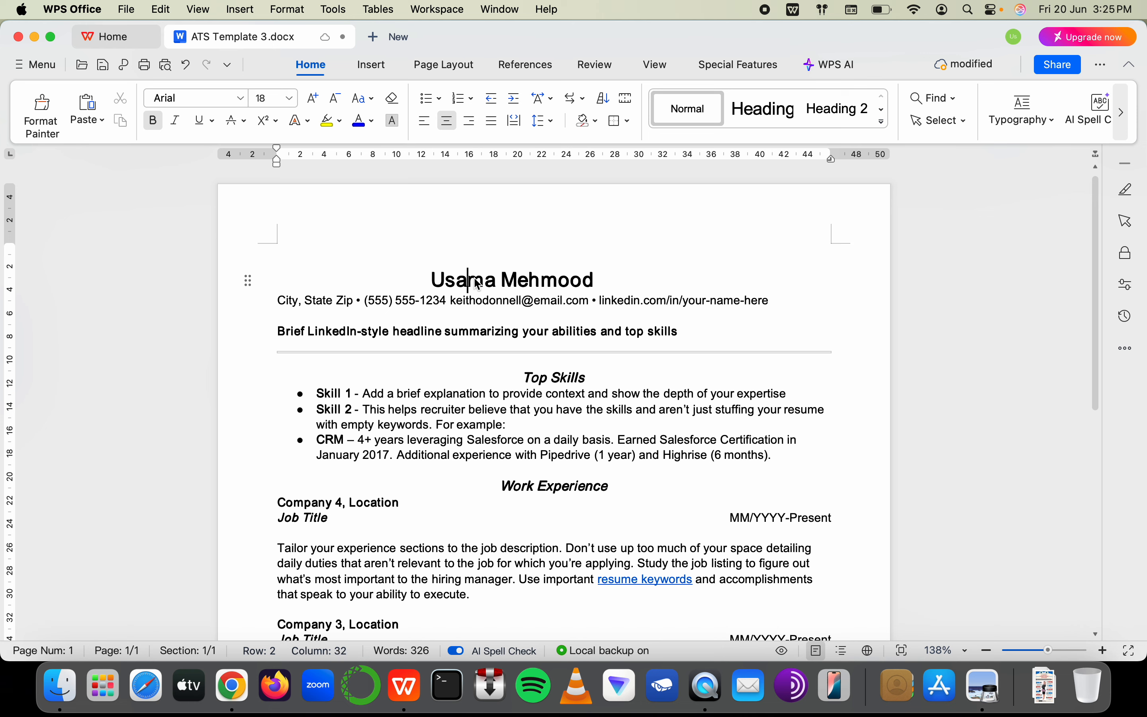
{"action": "key", "text": "super+a"}
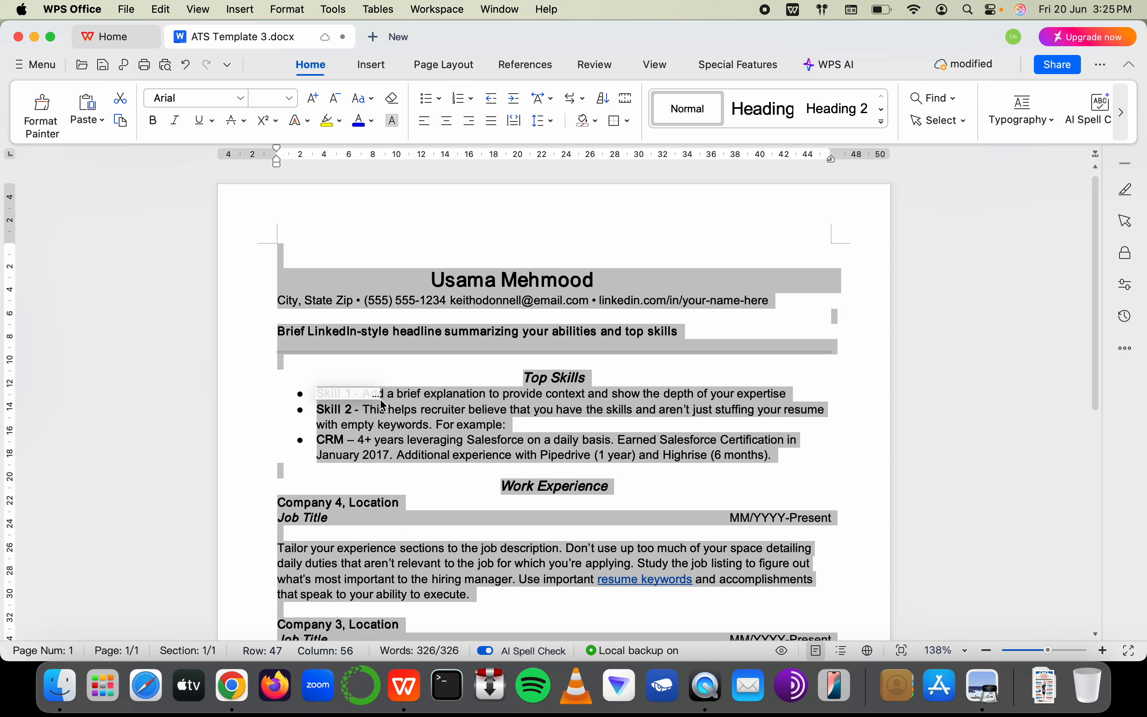
{"action": "key", "text": "super+Tab"}
{"action": "scroll", "coordinate": [306, 349], "scroll_direction": "up", "scroll_amount": 5}
{"action": "scroll", "coordinate": [306, 348], "scroll_direction": "left", "scroll_amount": 10}
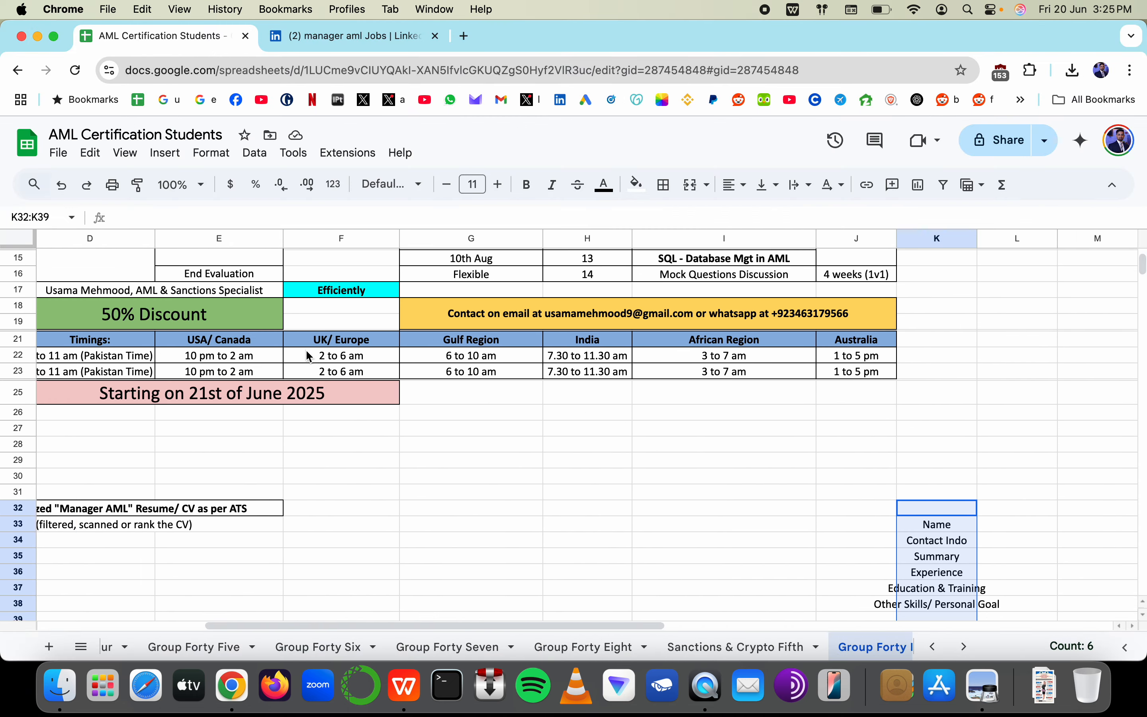
{"action": "left_click_drag", "start_coordinate": [661, 476], "coordinate": [689, 502]}
{"action": "key", "text": "super+Tab"}
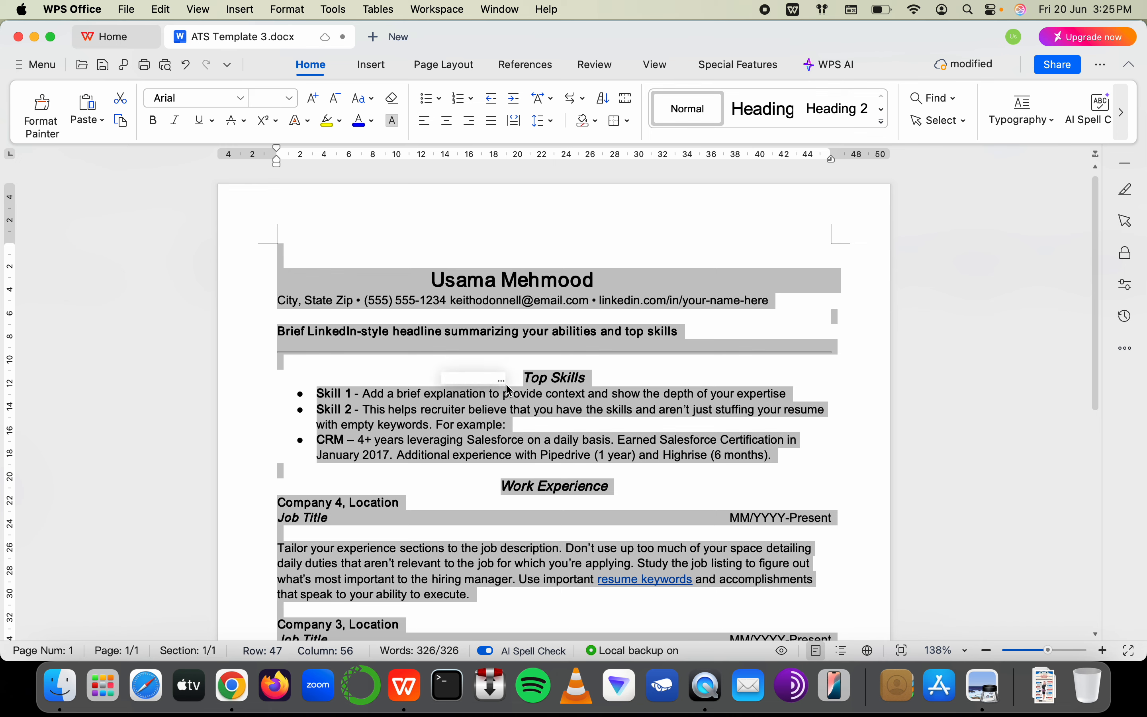
{"action": "left_click", "coordinate": [263, 98]}
{"action": "left_click", "coordinate": [290, 98]}
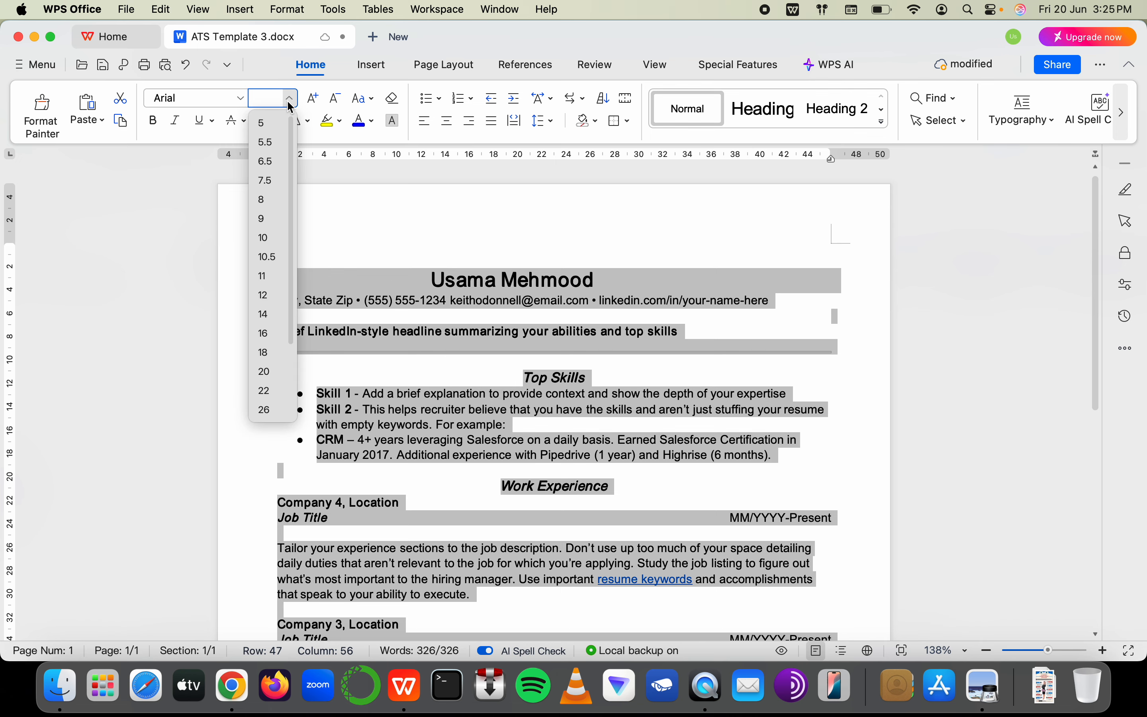
{"action": "left_click", "coordinate": [264, 282]}
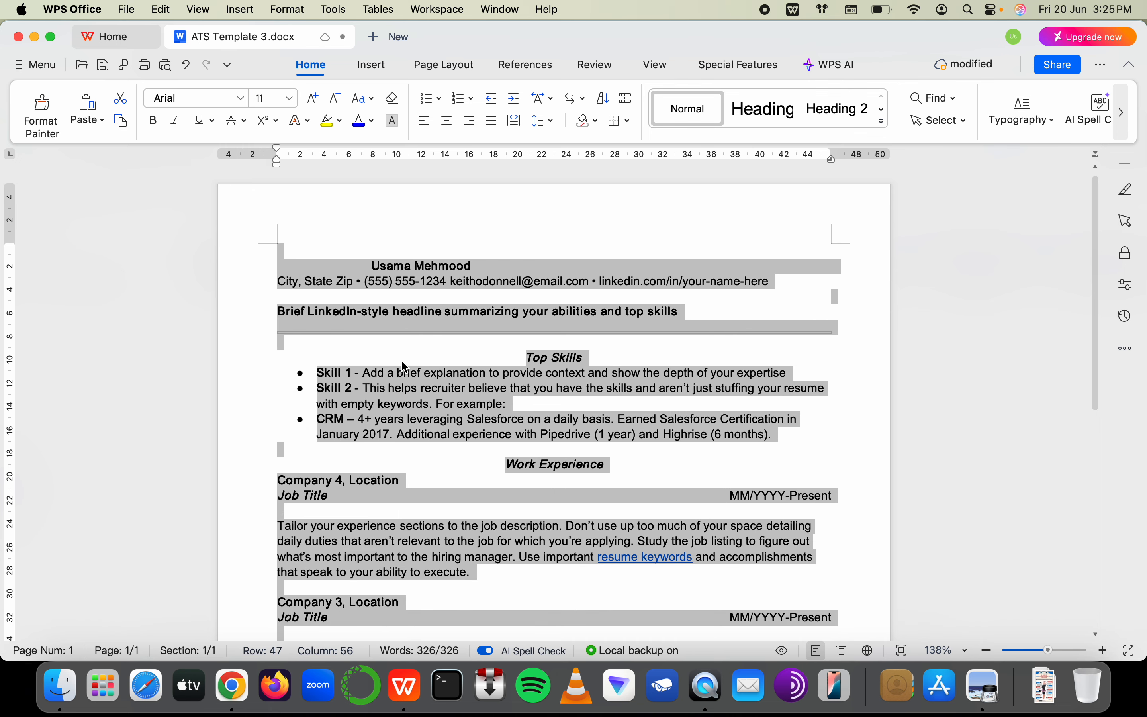
{"action": "left_click", "coordinate": [417, 391]}
{"action": "left_click_drag", "start_coordinate": [367, 265], "coordinate": [482, 266]}
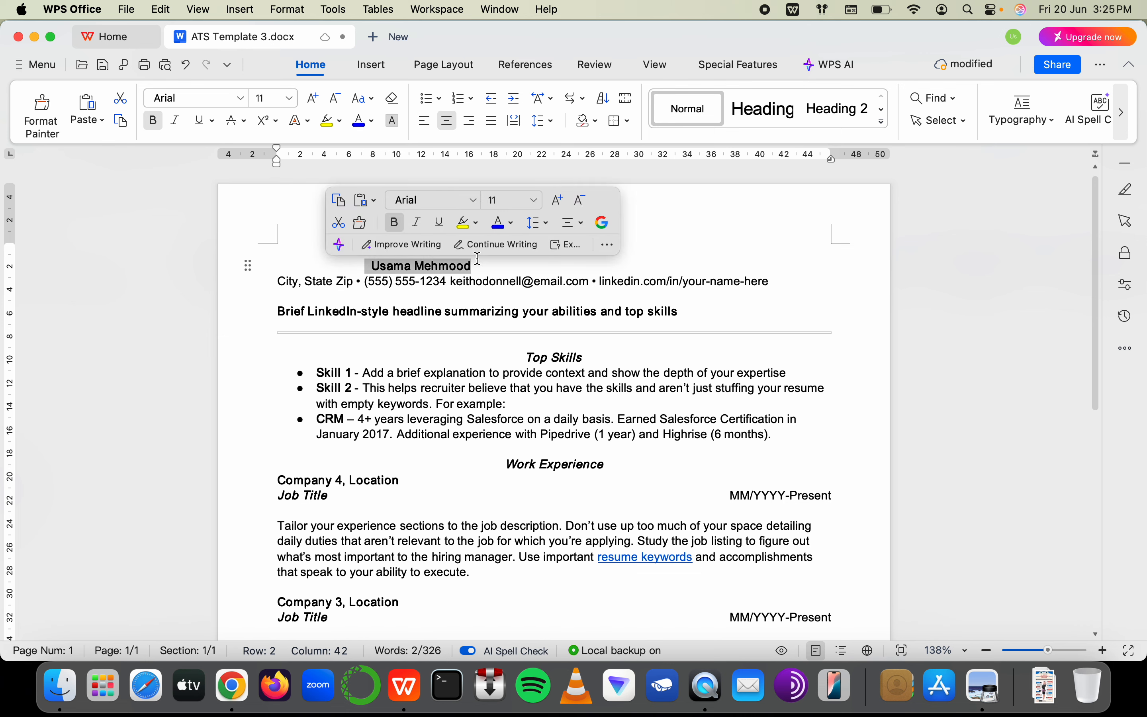
{"action": "left_click", "coordinate": [313, 105]}
{"action": "left_click", "coordinate": [313, 105]}
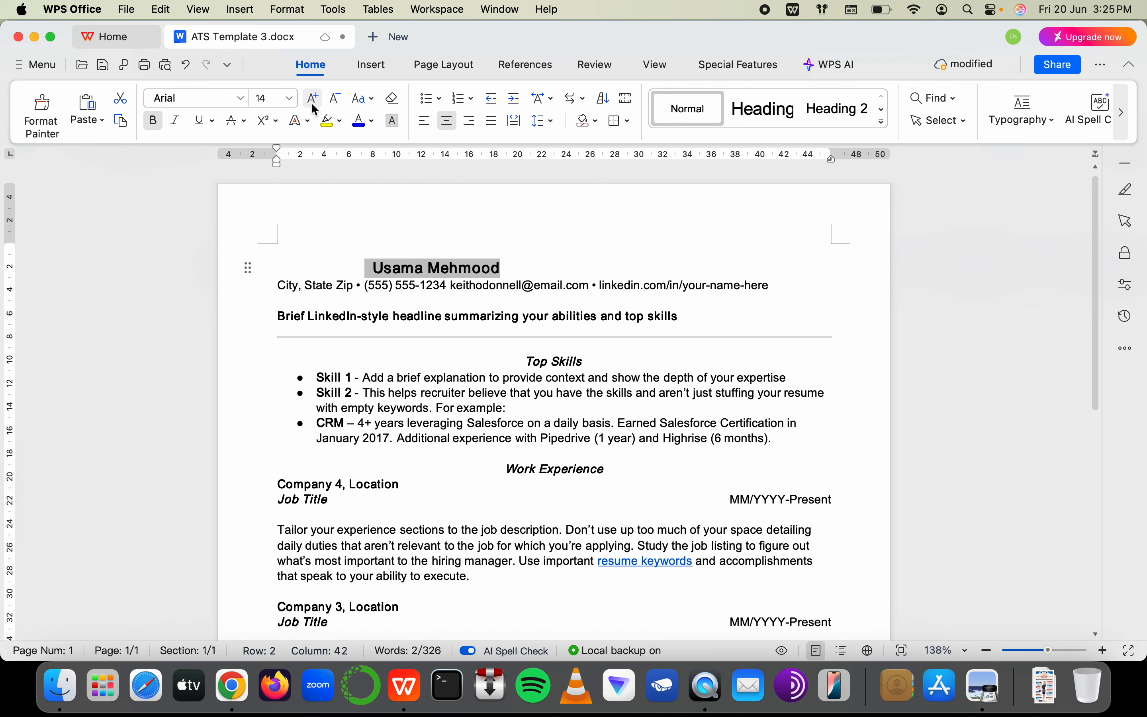
{"action": "left_click", "coordinate": [313, 106]}
{"action": "left_click", "coordinate": [313, 106]}
{"action": "left_click", "coordinate": [313, 105]}
{"action": "left_click", "coordinate": [313, 106]}
{"action": "left_click", "coordinate": [313, 106]}
{"action": "left_click", "coordinate": [314, 105]}
{"action": "left_click", "coordinate": [384, 278]}
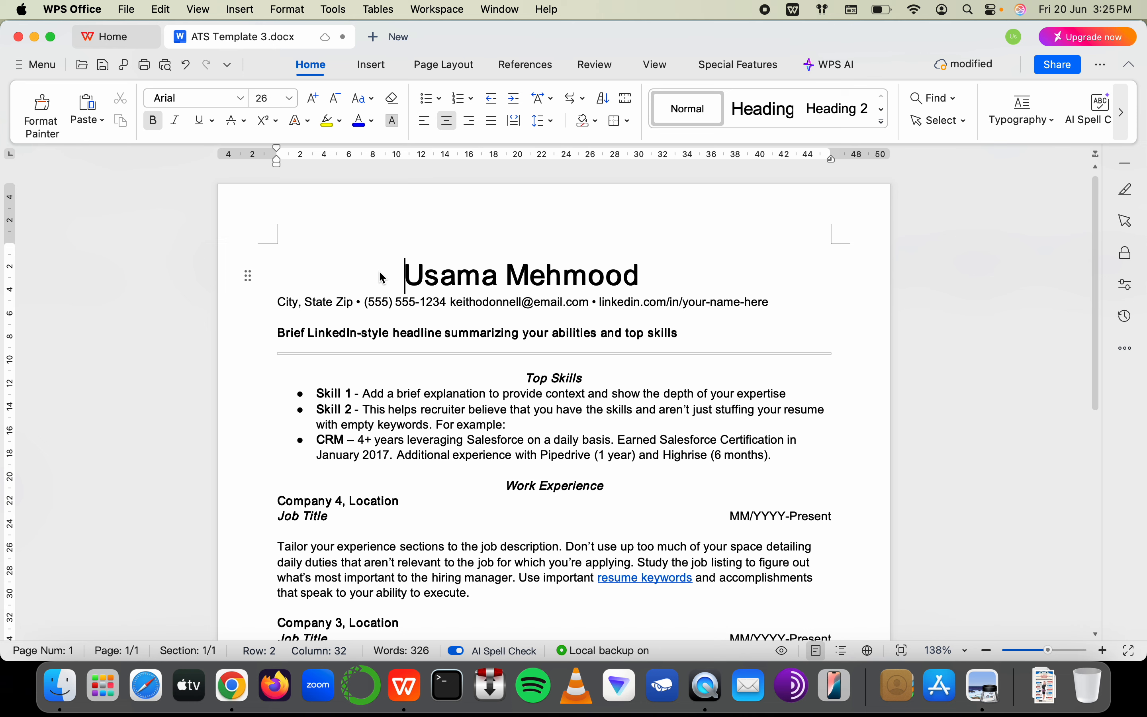
{"action": "left_click", "coordinate": [421, 302]}
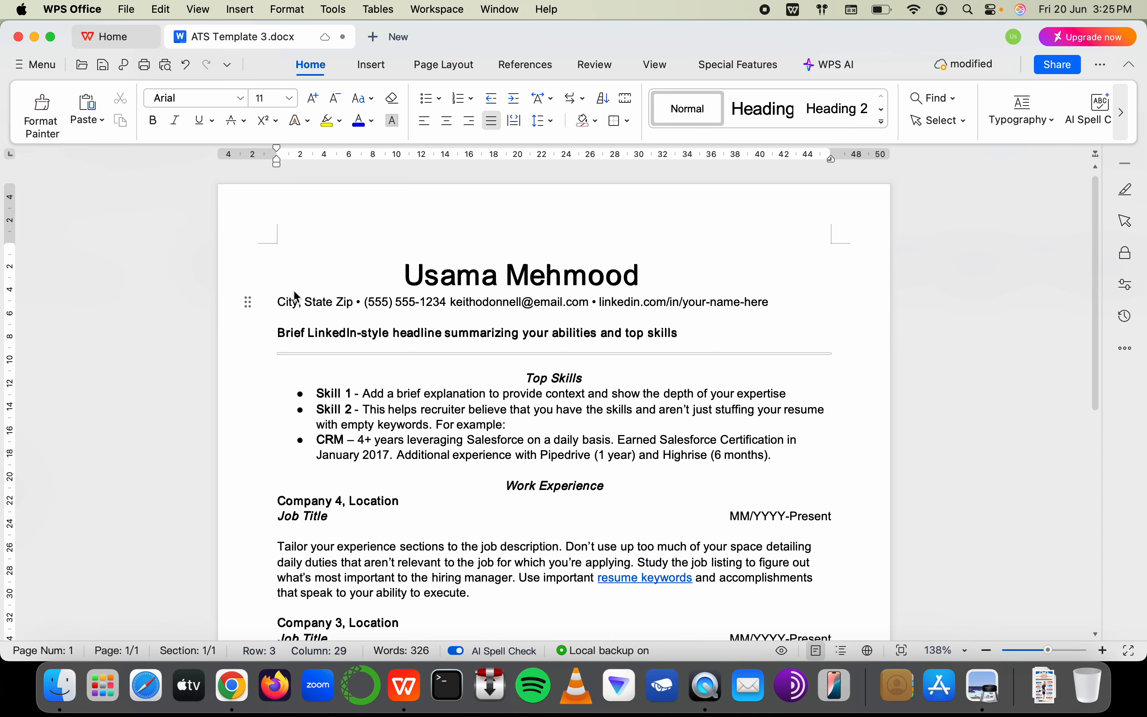
Correct the label in K34 from 'Contact Indo' to 'Contact Info'
{"action": "key", "text": "super+Tab"}
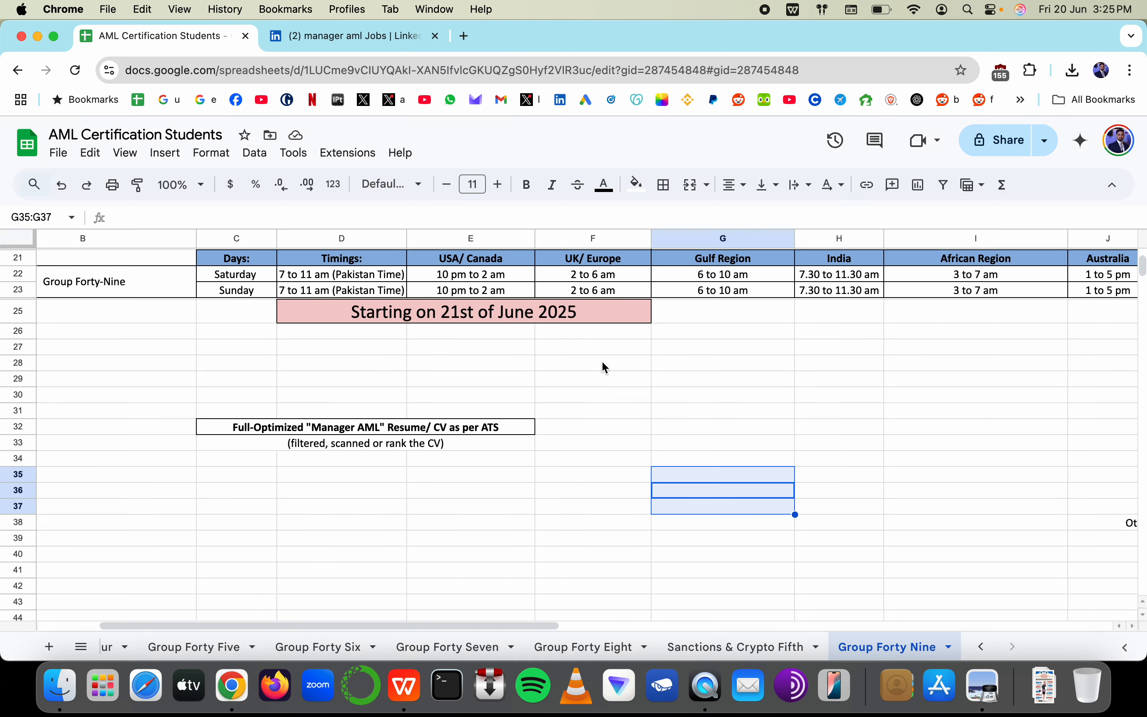
{"action": "scroll", "coordinate": [783, 414], "scroll_direction": "right", "scroll_amount": 5}
{"action": "scroll", "coordinate": [758, 417], "scroll_direction": "down", "scroll_amount": 3}
{"action": "left_click", "coordinate": [457, 446]}
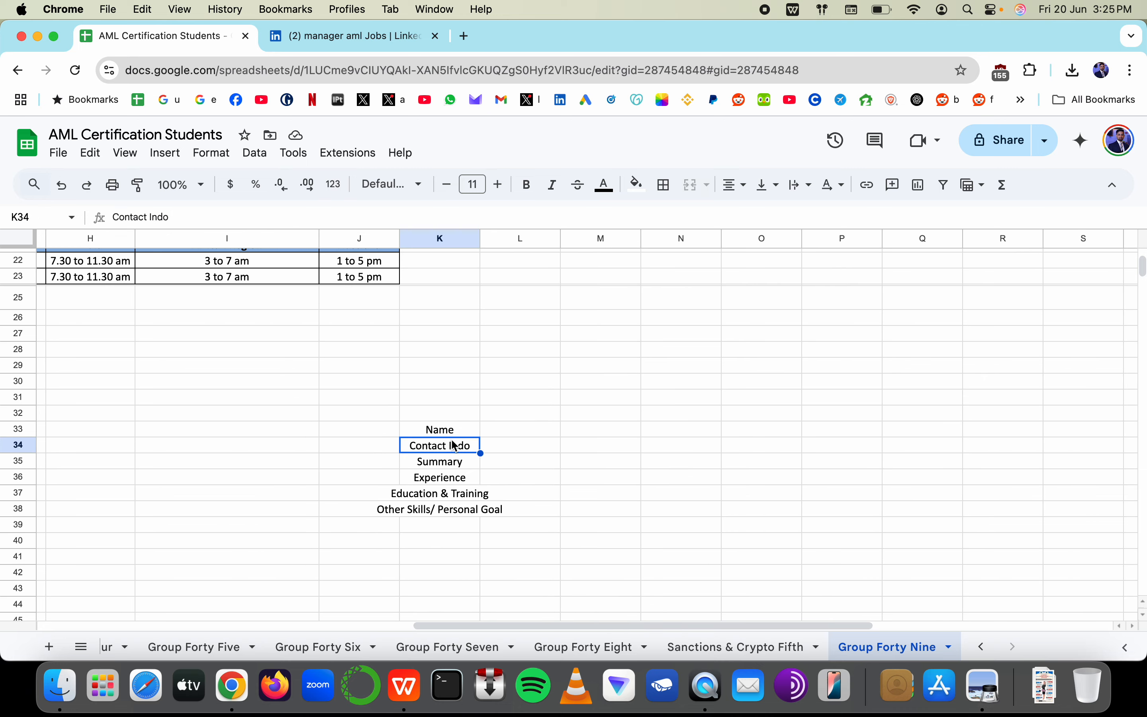
{"action": "double_click", "coordinate": [465, 446]}
{"action": "key", "text": "BackSpace"}
{"action": "type", "text": "f"}
{"action": "key", "text": "Return"}
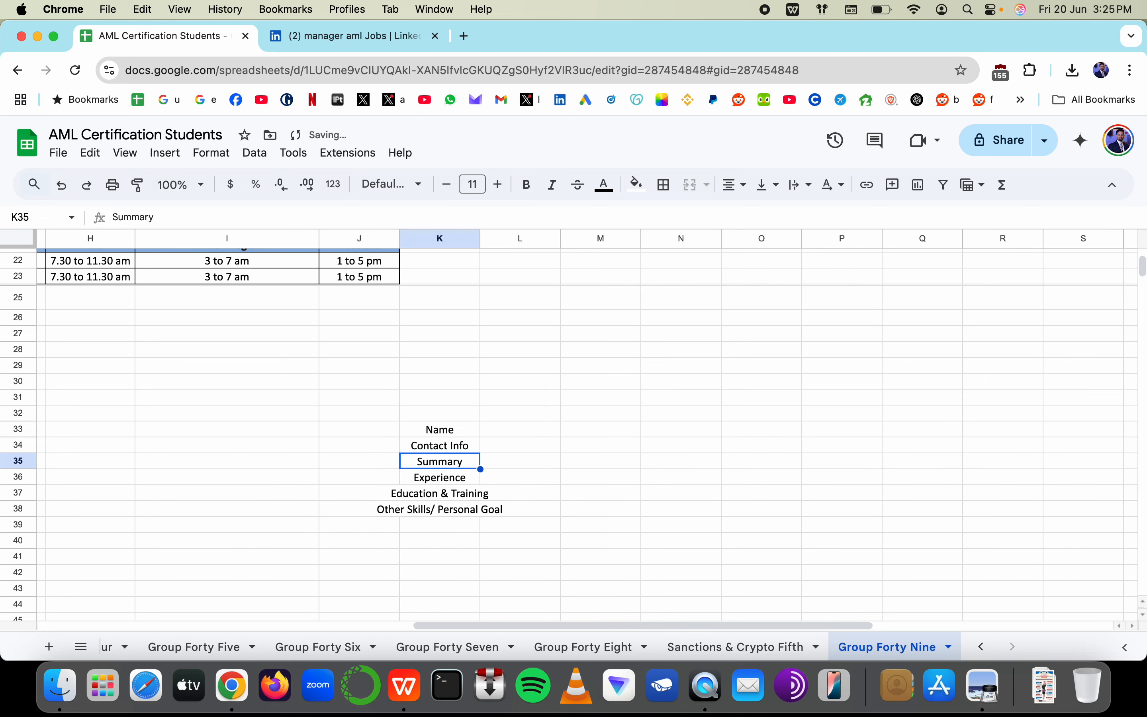
Add a 'him/ her' pronoun note in N30 and type 'DOB' in the cell below
{"action": "left_click", "coordinate": [681, 392]}
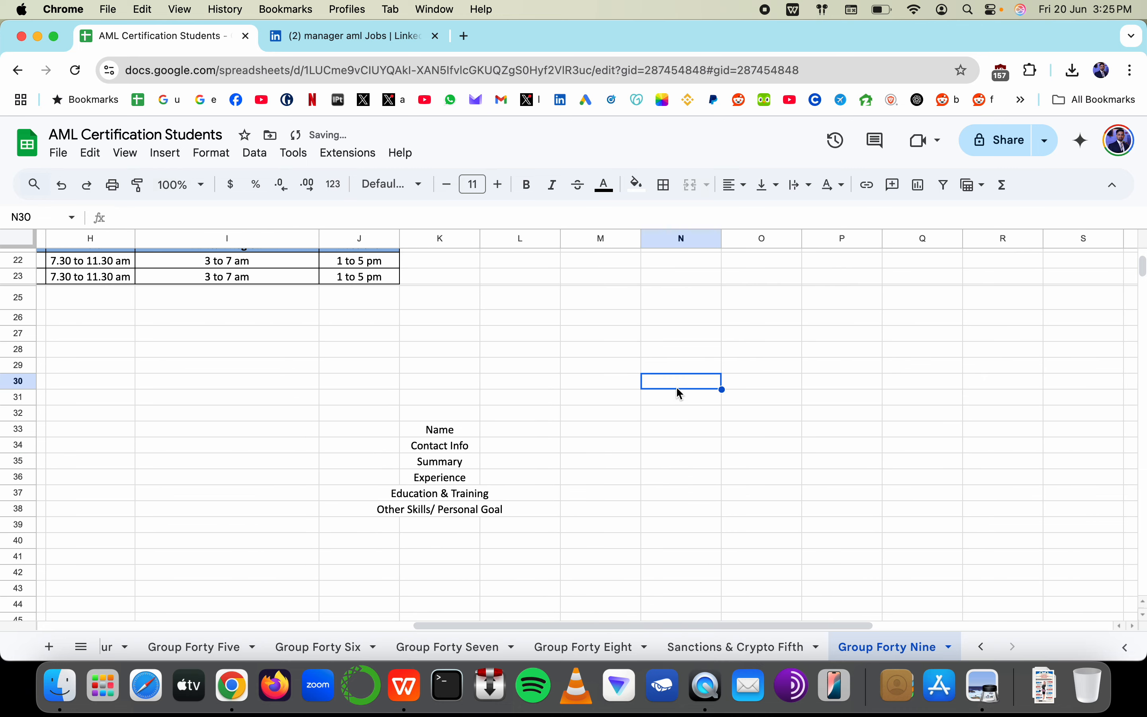
{"action": "type", "text": "him/ her"}
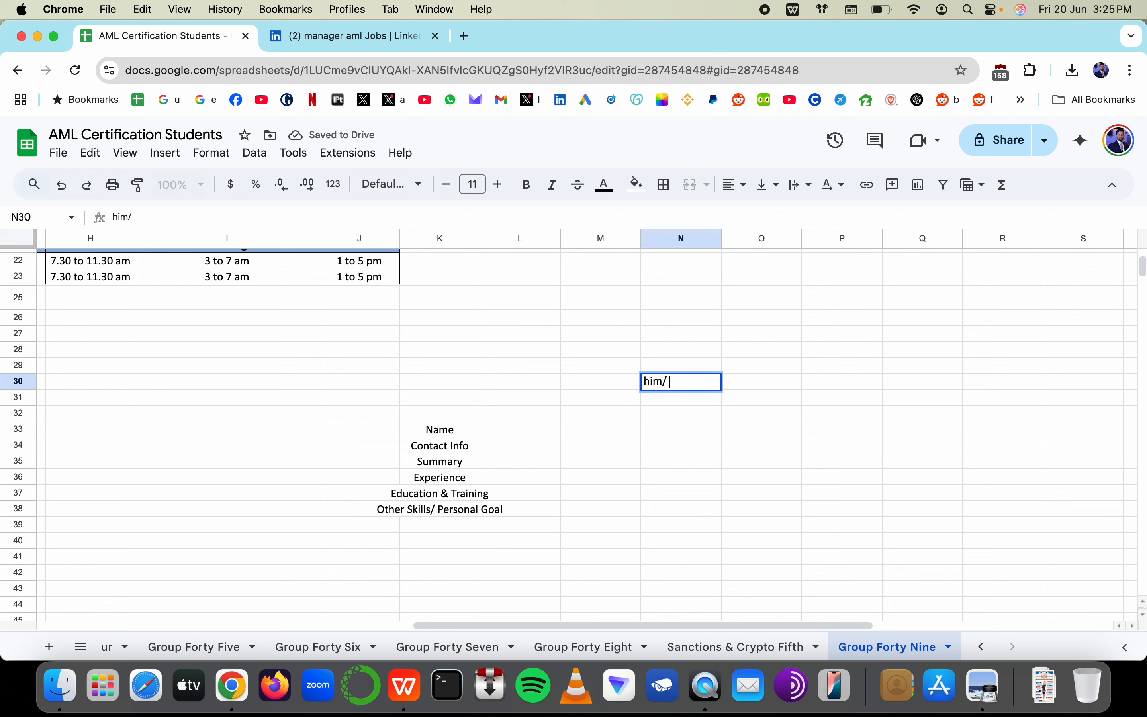
{"action": "key", "text": "BackSpace"}
{"action": "key", "text": "BackSpace"}
{"action": "type", "text": "is"}
{"action": "key", "text": "Return"}
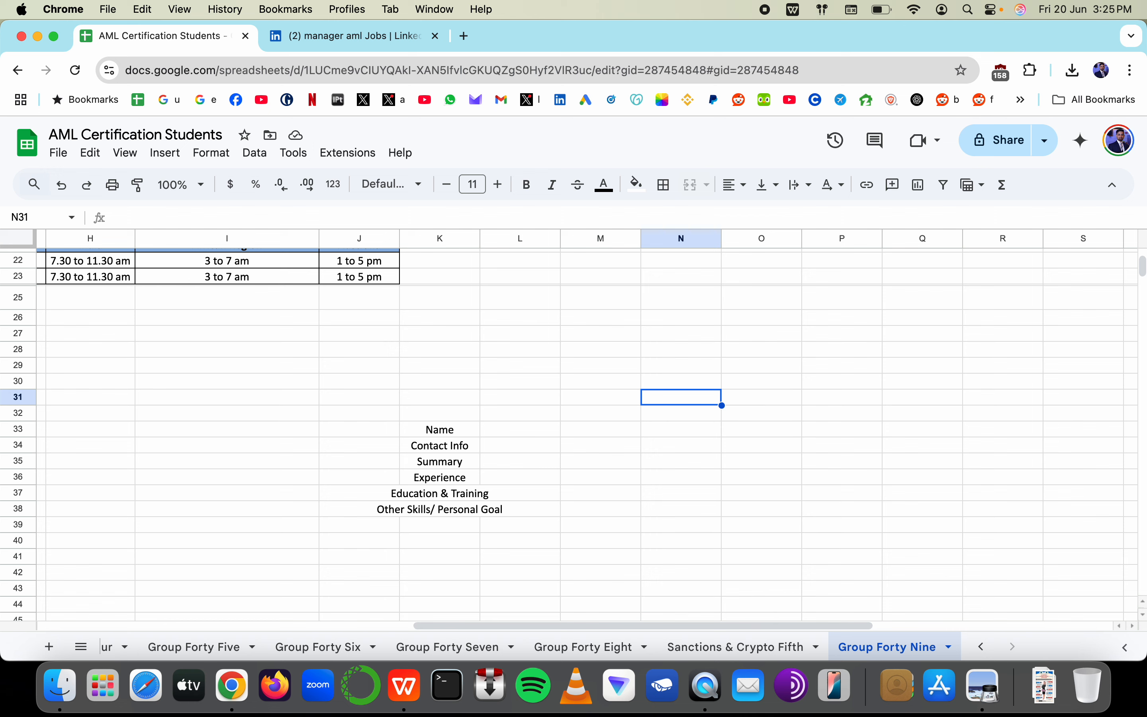
{"action": "type", "text": "DOB"}
{"action": "key", "text": "super+Tab"}
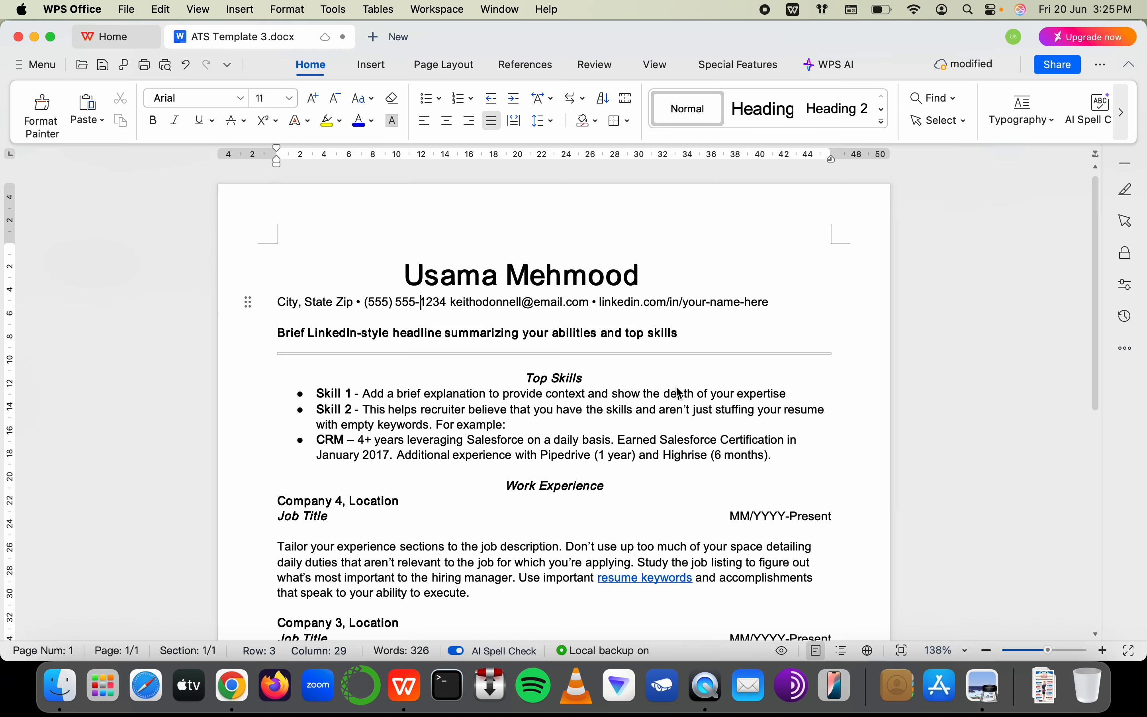
{"action": "left_click_drag", "start_coordinate": [354, 303], "coordinate": [261, 302]}
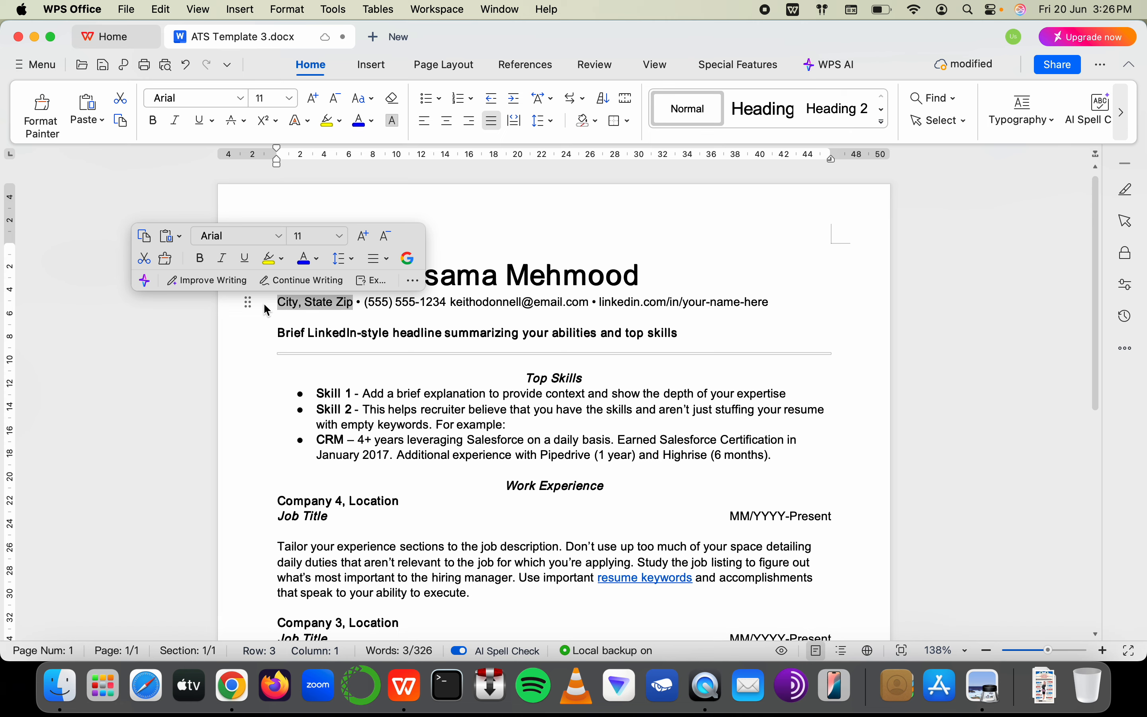
{"action": "key", "text": "super+Tab"}
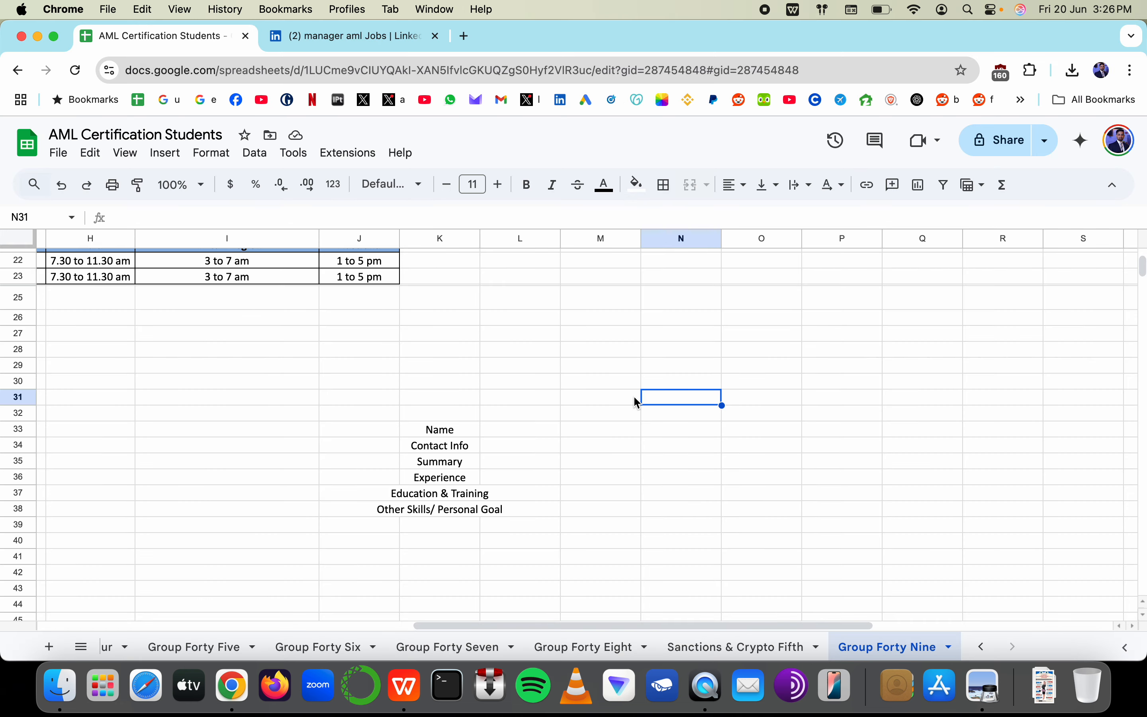
{"action": "left_click", "coordinate": [666, 366]}
{"action": "left_click", "coordinate": [742, 370], "text": "shift"}
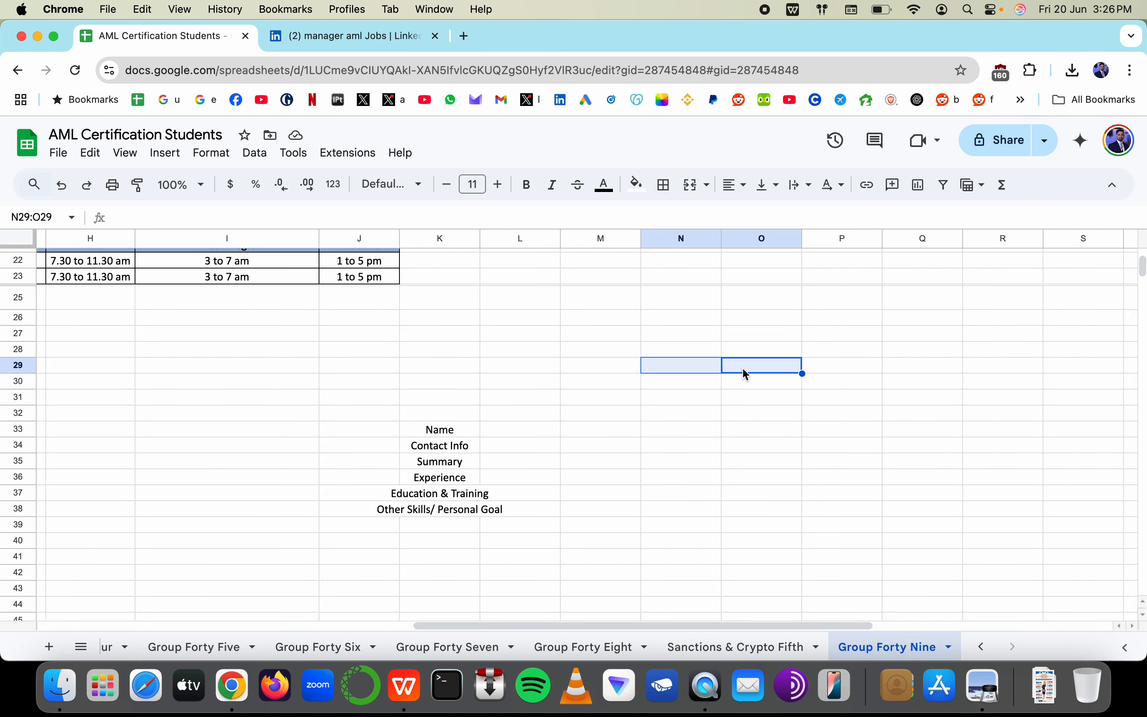
{"action": "left_click", "coordinate": [750, 398], "text": "super"}
{"action": "left_click", "coordinate": [670, 451], "text": "super"}
{"action": "left_click", "coordinate": [735, 477]}
{"action": "key", "text": "super+Tab"}
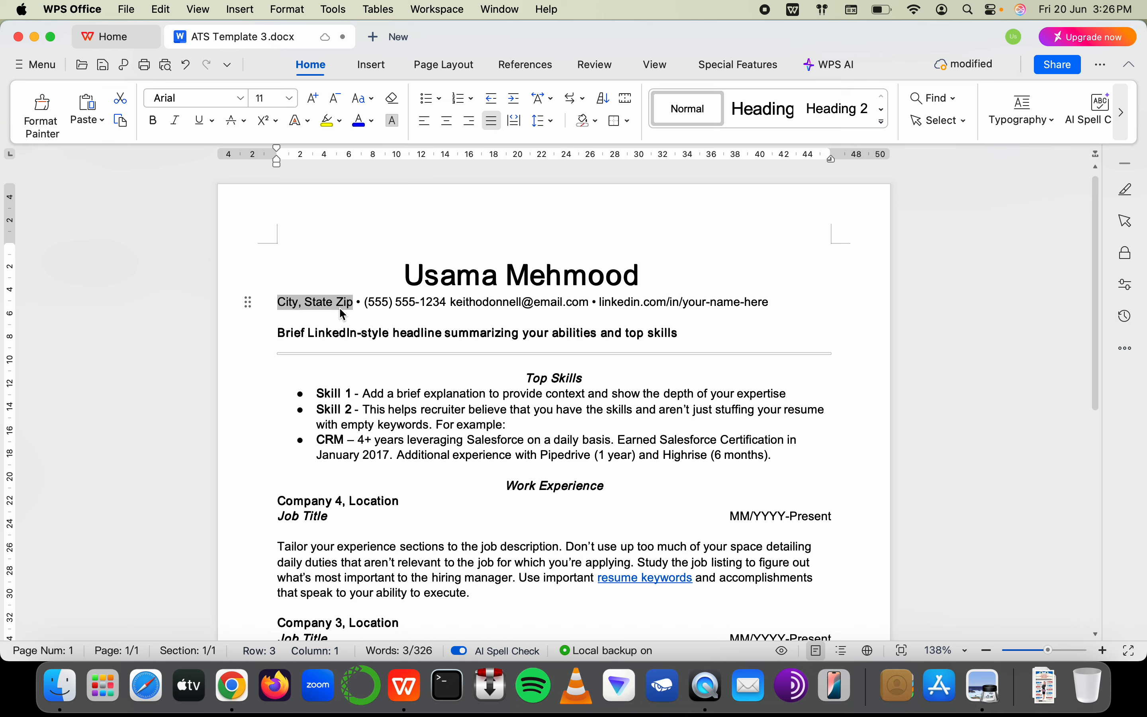
{"action": "left_click_drag", "start_coordinate": [364, 306], "coordinate": [801, 313]}
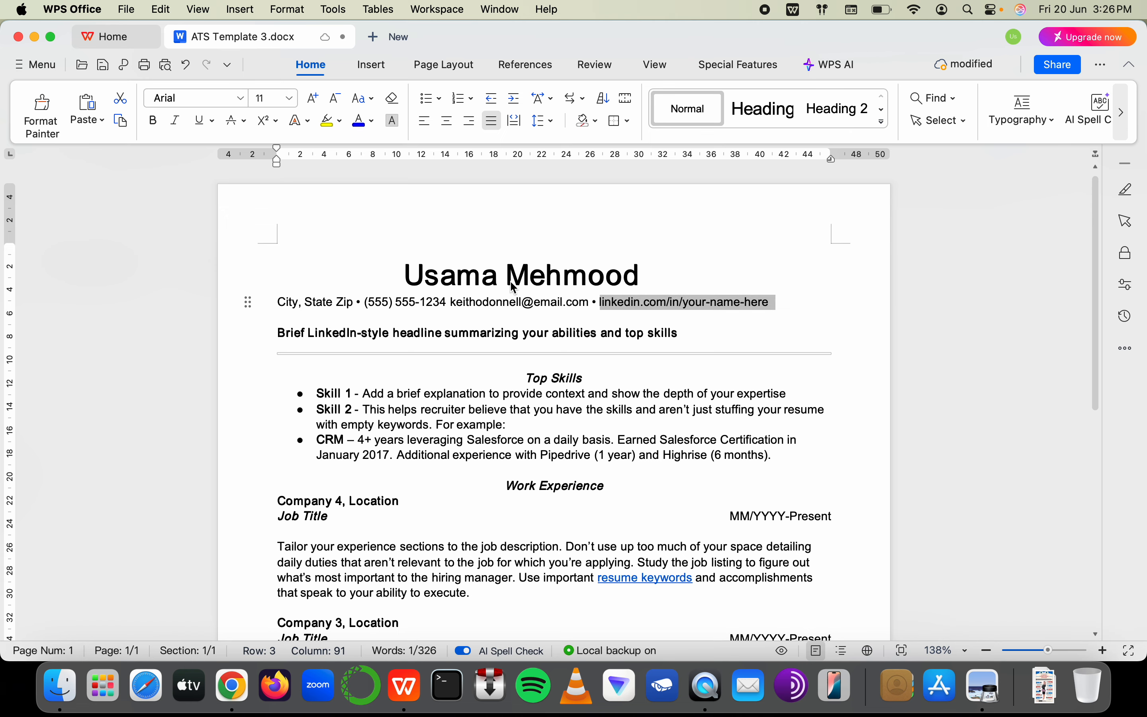
{"action": "key", "text": "super+Tab"}
{"action": "left_click", "coordinate": [684, 401]}
{"action": "scroll", "coordinate": [686, 406], "scroll_direction": "right", "scroll_amount": 3}
{"action": "scroll", "coordinate": [686, 406], "scroll_direction": "down", "scroll_amount": 2}
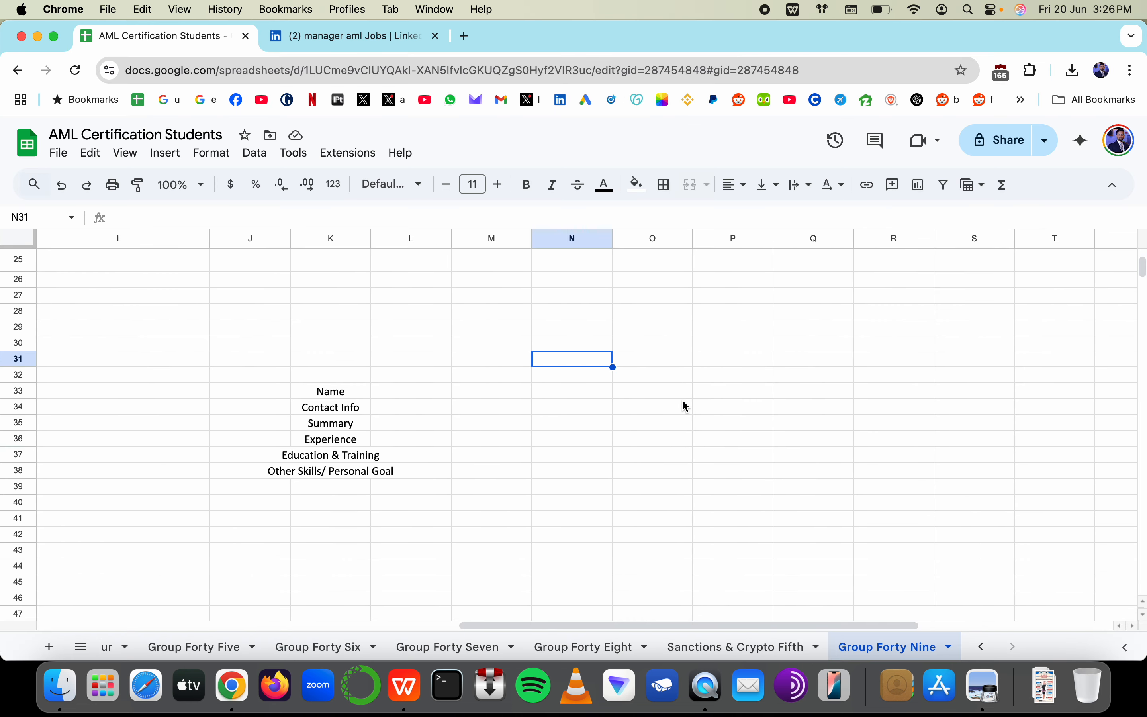
{"action": "type", "text": "childi"}
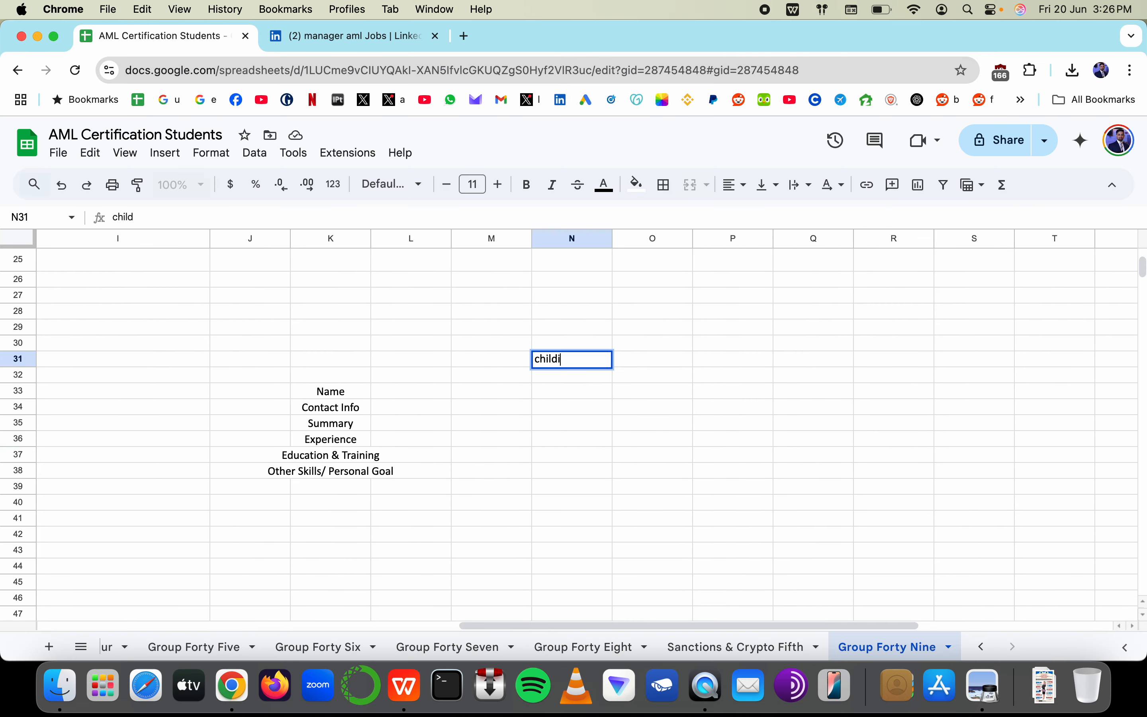
{"action": "type", "text": "sh - 40"}
{"action": "key", "text": "BackSpace"}
{"action": "key", "text": "BackSpace"}
{"action": "key", "text": "BackSpace"}
{"action": "type", "text": "g"}
{"action": "key", "text": "BackSpace"}
{"action": "type", "text": "email"}
{"action": "key", "text": "Return"}
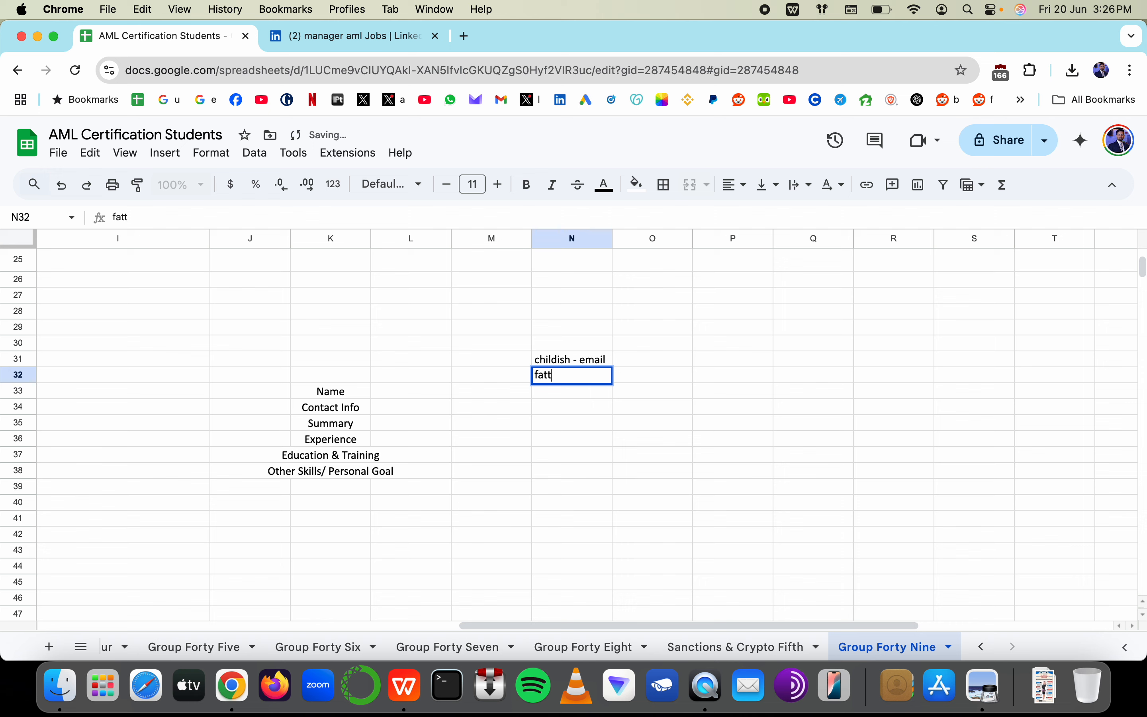
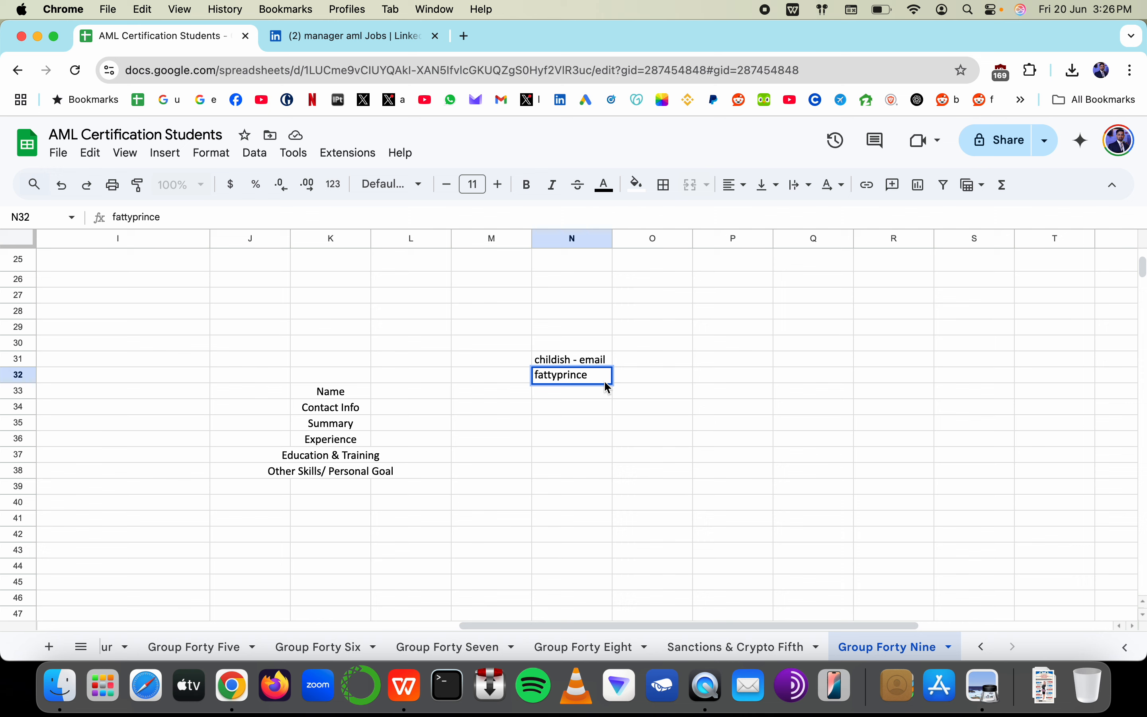
{"action": "left_click_drag", "start_coordinate": [605, 384], "coordinate": [552, 382]}
{"action": "key", "text": "super+a"}
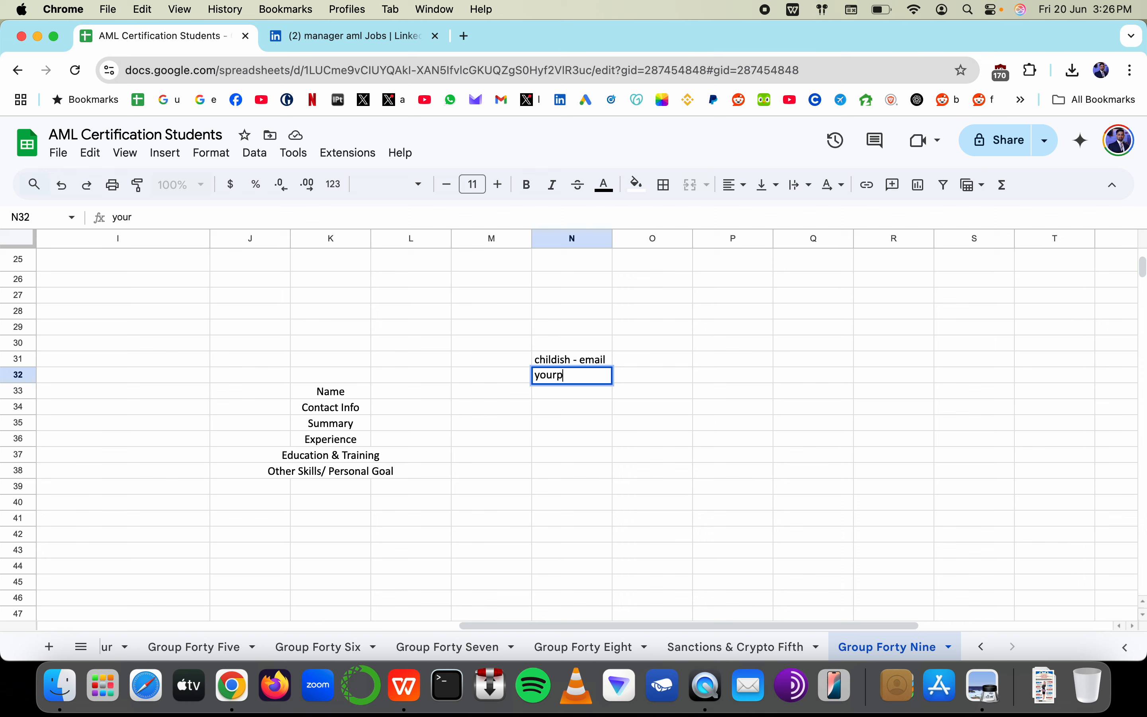
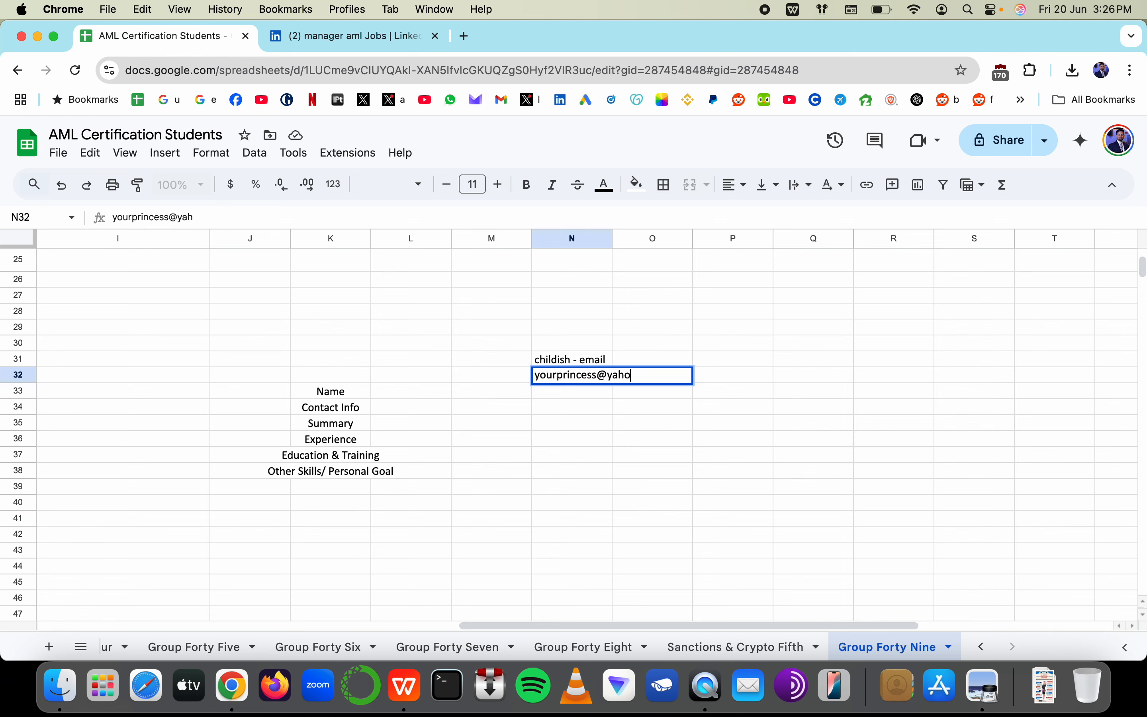
{"action": "key", "text": "super+Tab"}
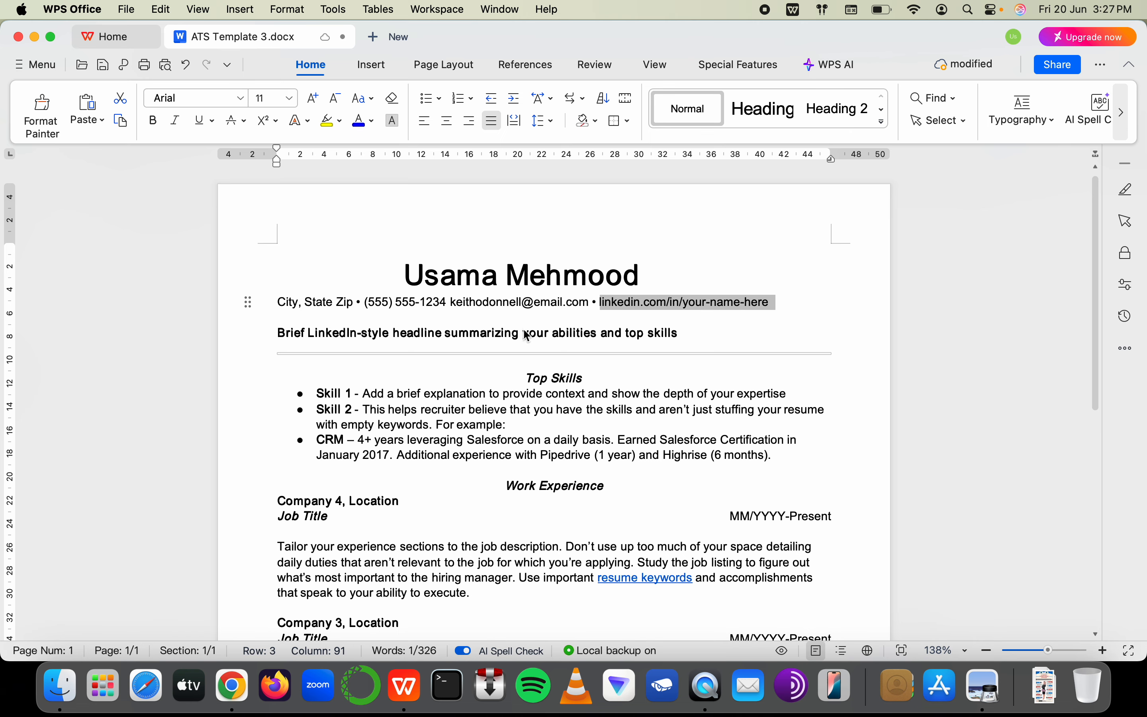
{"action": "key", "text": "super+Tab"}
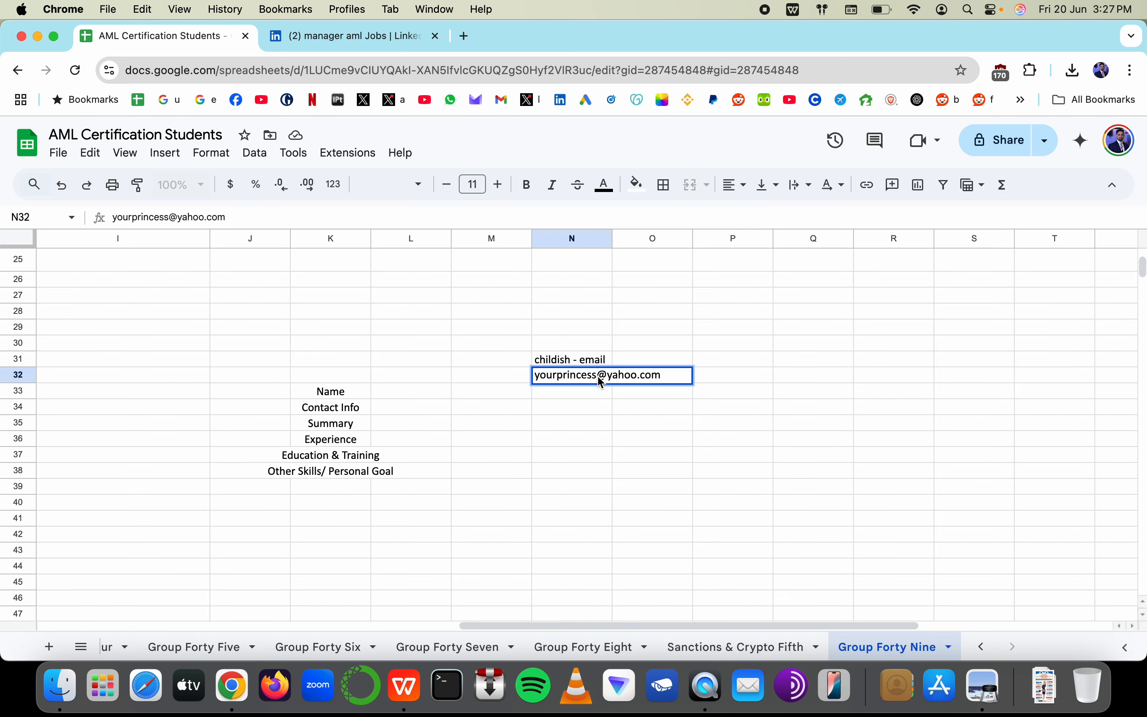
{"action": "key", "text": "BackSpace"}
{"action": "key", "text": "BackSpace"}
{"action": "key", "text": "BackSpace"}
{"action": "key", "text": "BackSpace"}
{"action": "key", "text": "BackSpace"}
{"action": "key", "text": "BackSpace"}
{"action": "key", "text": "BackSpace"}
{"action": "key", "text": "BackSpace"}
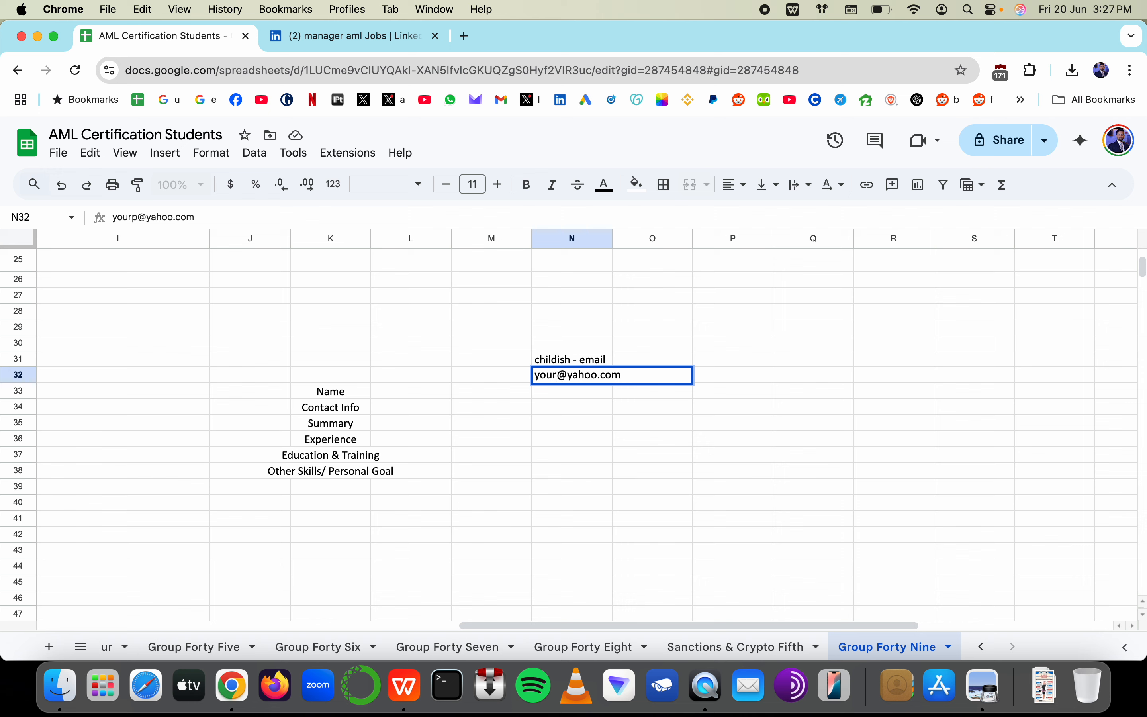
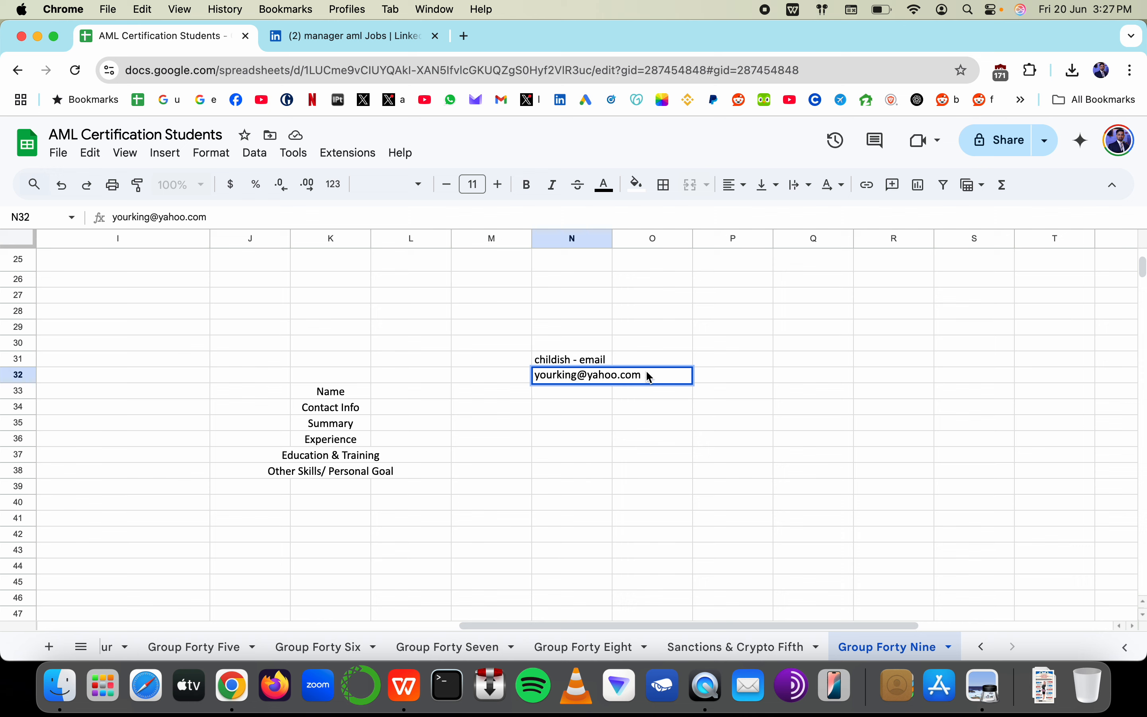
{"action": "double_click", "coordinate": [598, 375]}
{"action": "type", "text": "gmail"}
{"action": "key", "text": "Escape"}
{"action": "key", "text": "Up"}
{"action": "key", "text": "Delete"}
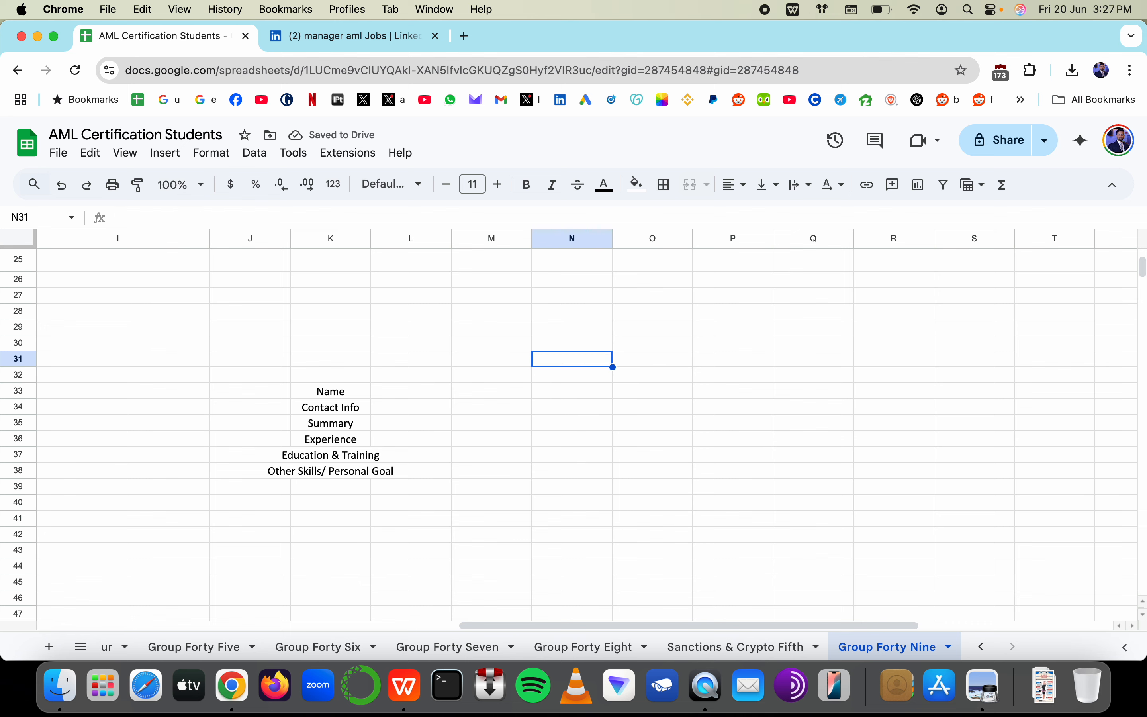
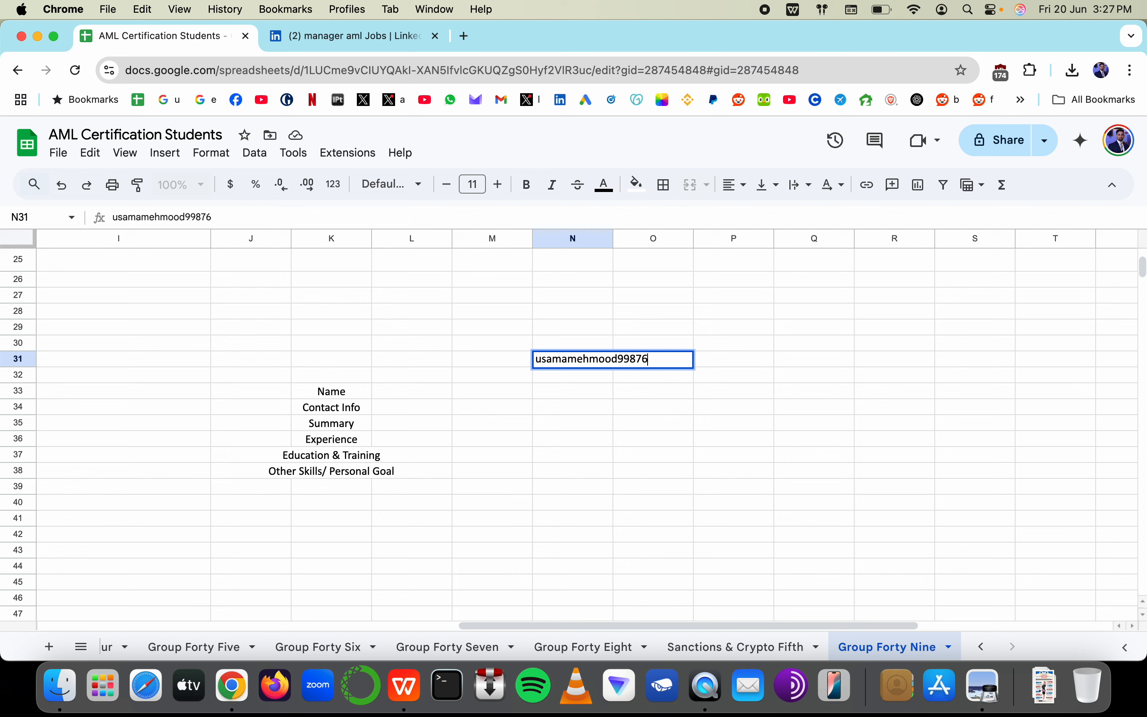
{"action": "key", "text": "Escape"}
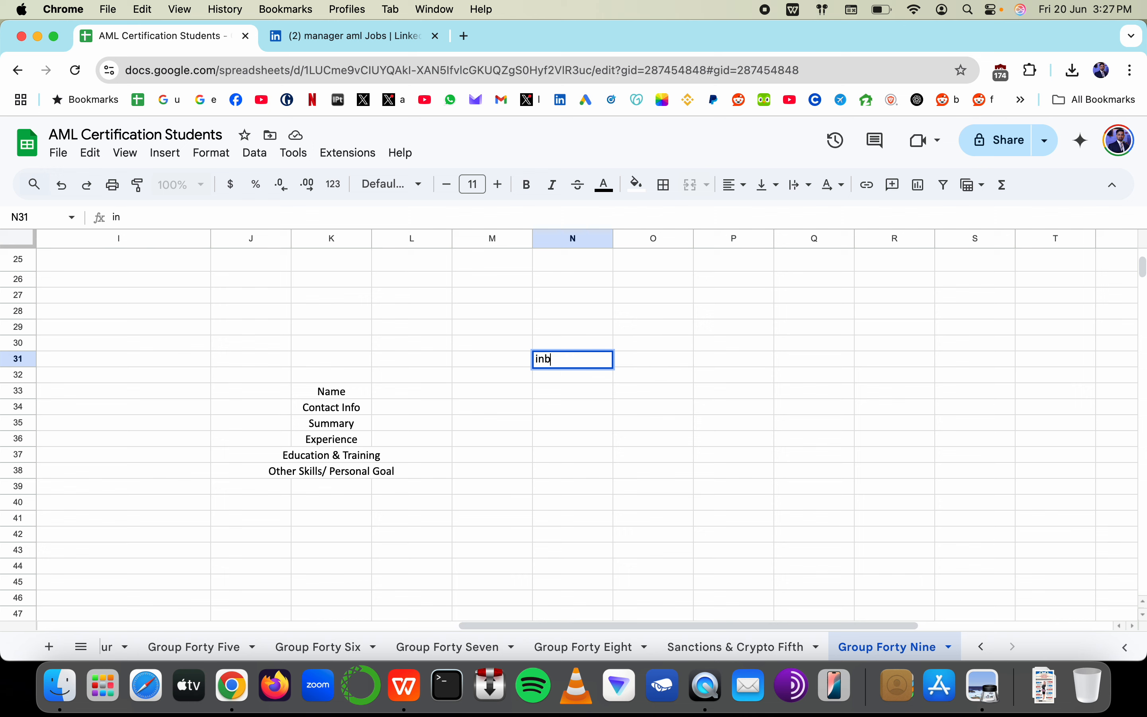
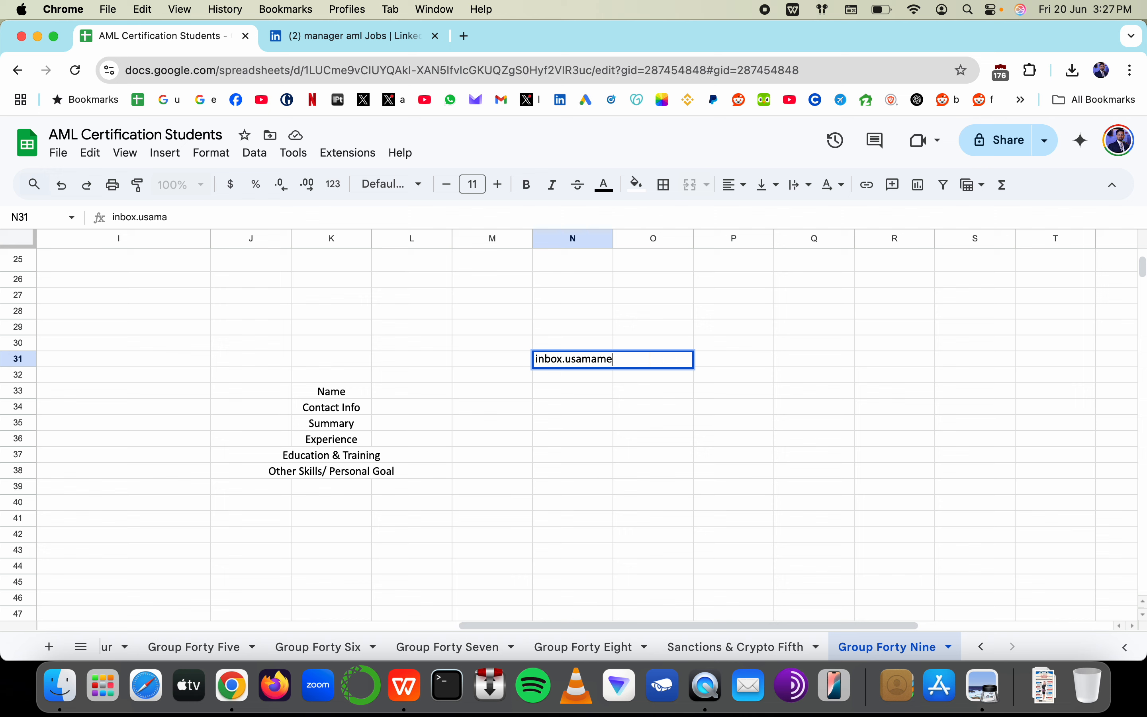
{"action": "key", "text": "super+a"}
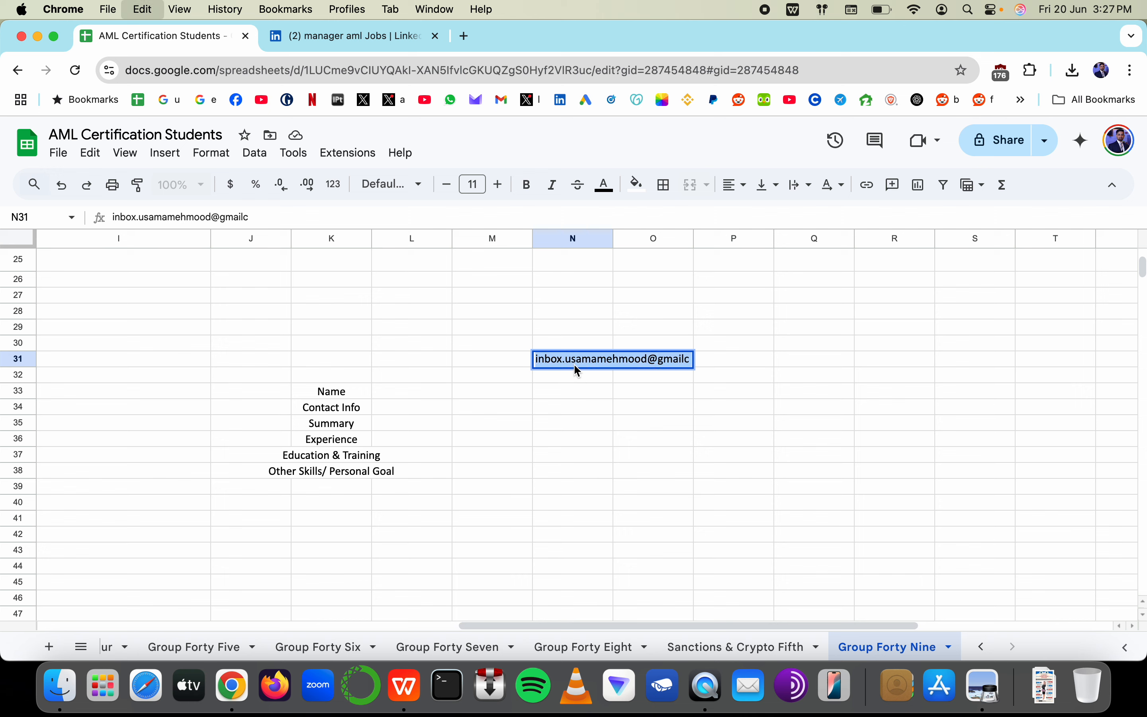
{"action": "key", "text": "BackSpace"}
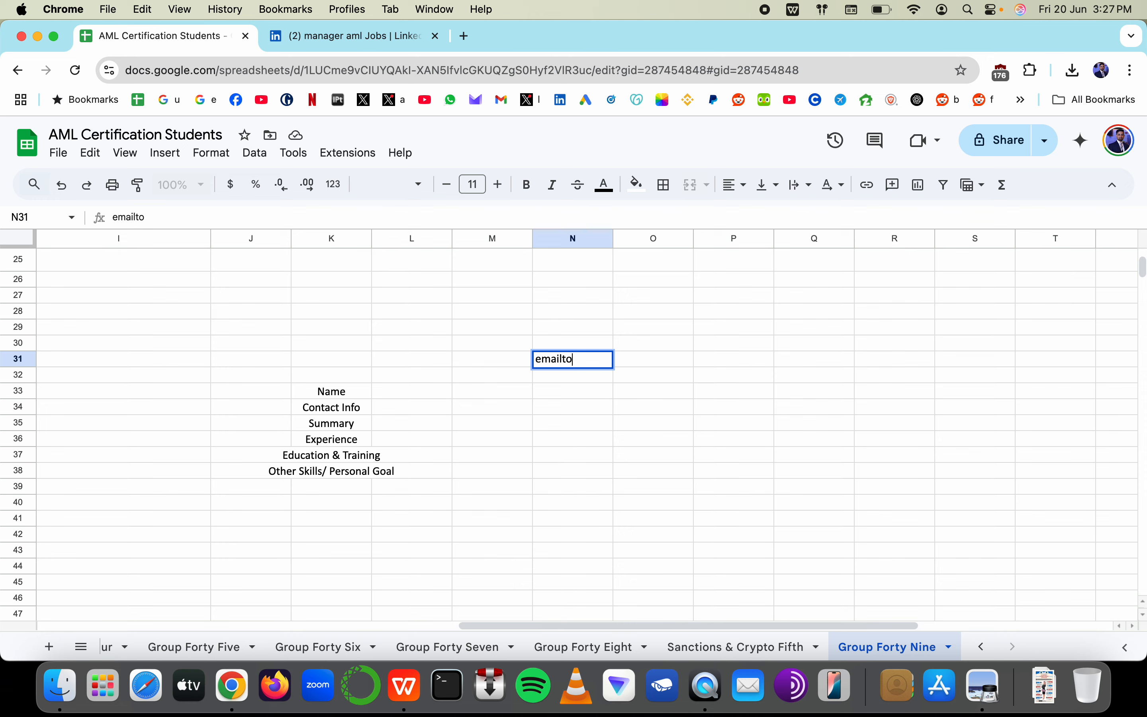
{"action": "key", "text": "Escape"}
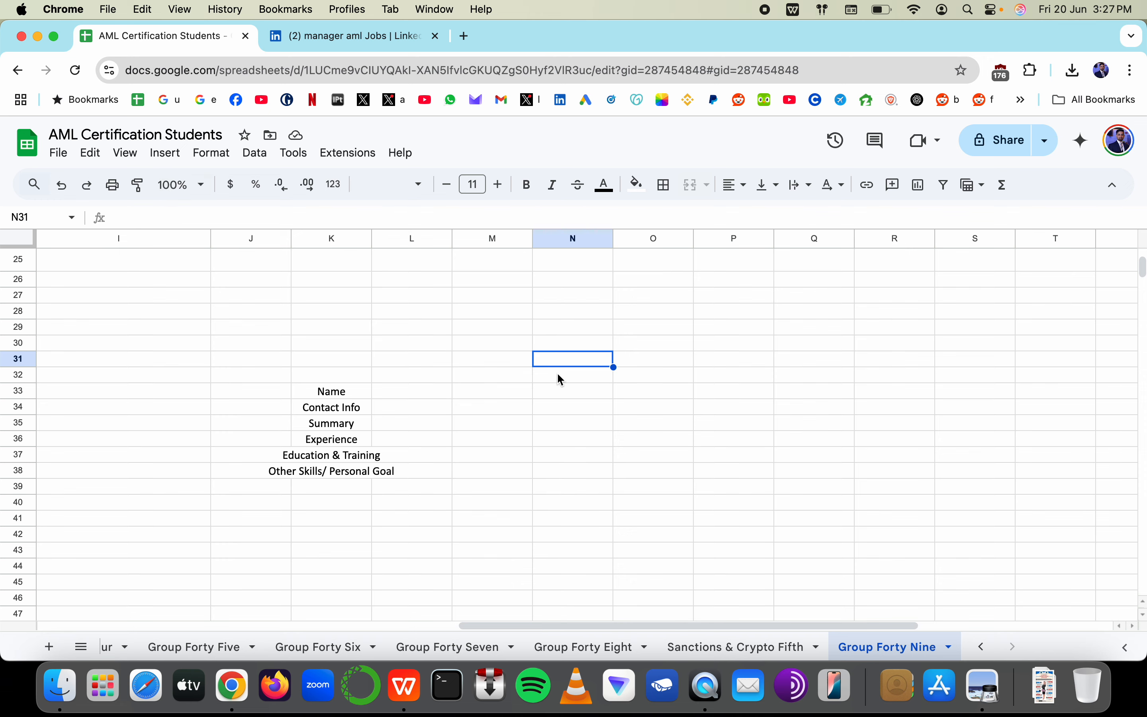
{"action": "scroll", "coordinate": [558, 375], "scroll_direction": "left", "scroll_amount": 10}
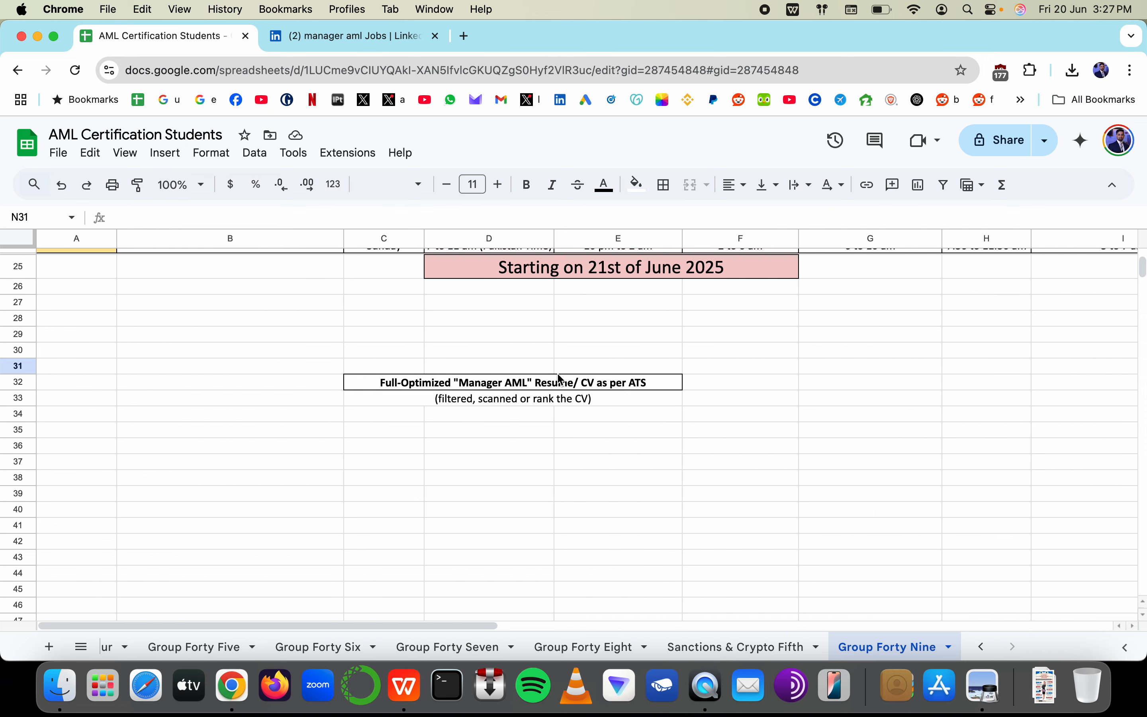
{"action": "scroll", "coordinate": [558, 374], "scroll_direction": "down", "scroll_amount": 1}
{"action": "key", "text": "super+Tab"}
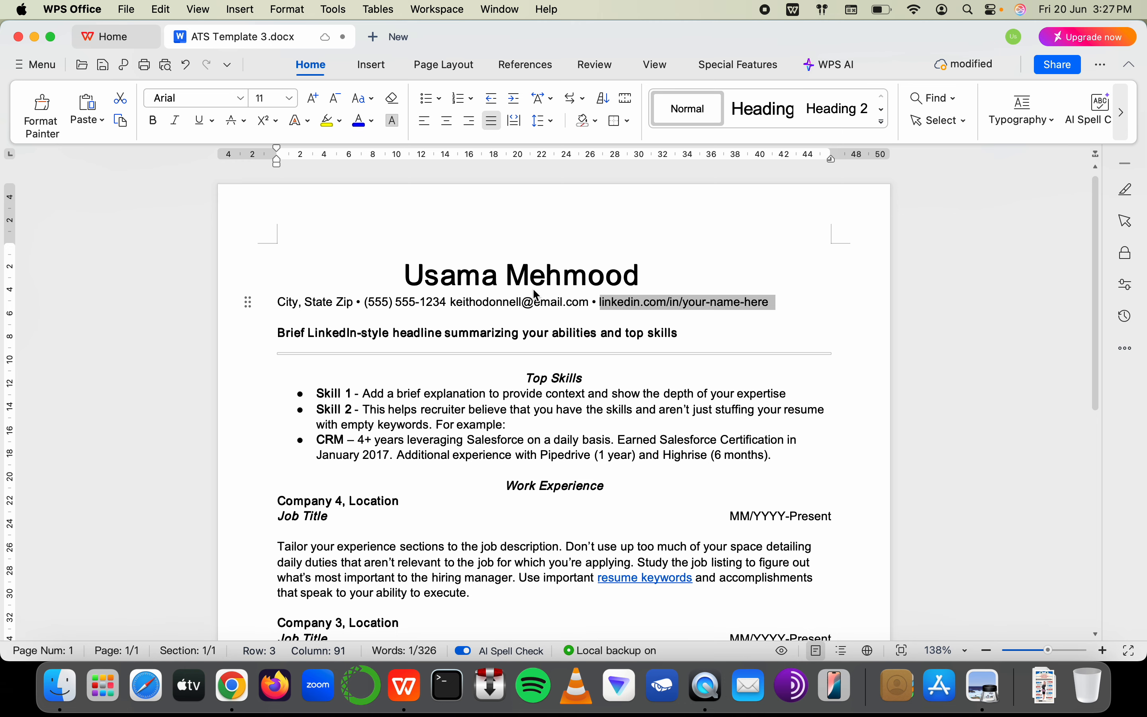
Glance at the AML Certification Students sheet, then return to the resume
{"action": "key", "text": "super+Tab"}
{"action": "scroll", "coordinate": [660, 370], "scroll_direction": "right", "scroll_amount": 6}
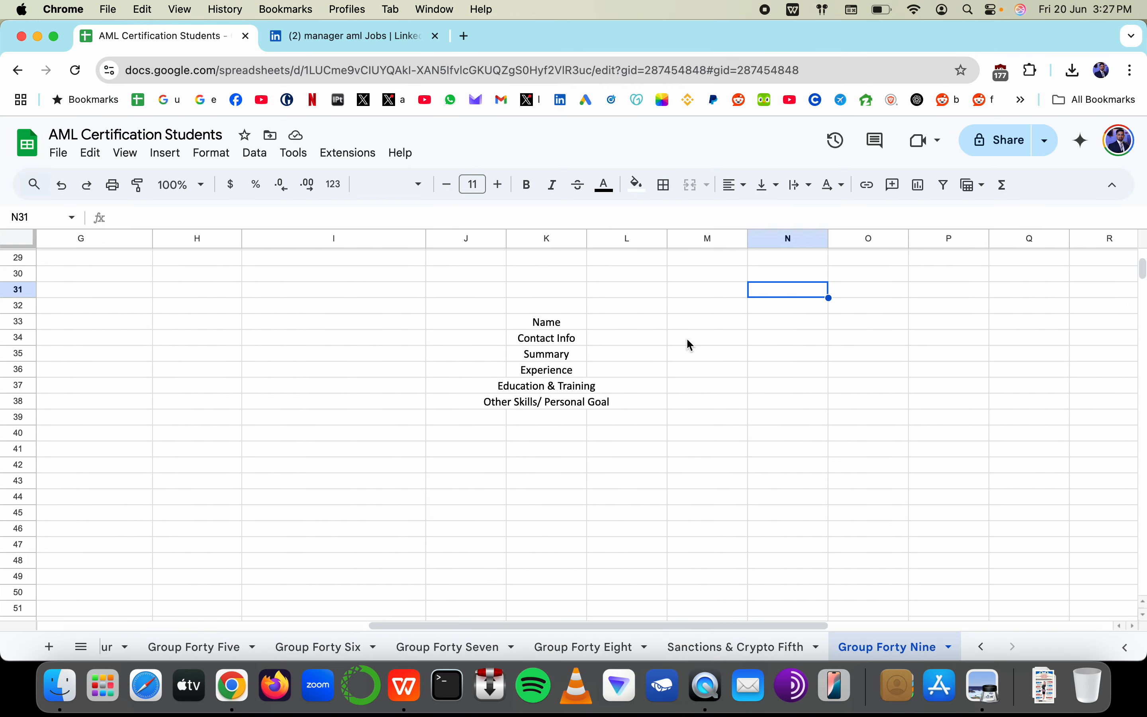
{"action": "scroll", "coordinate": [687, 341], "scroll_direction": "left", "scroll_amount": 8}
{"action": "scroll", "coordinate": [686, 337], "scroll_direction": "down", "scroll_amount": 2}
{"action": "key", "text": "super+Tab"}
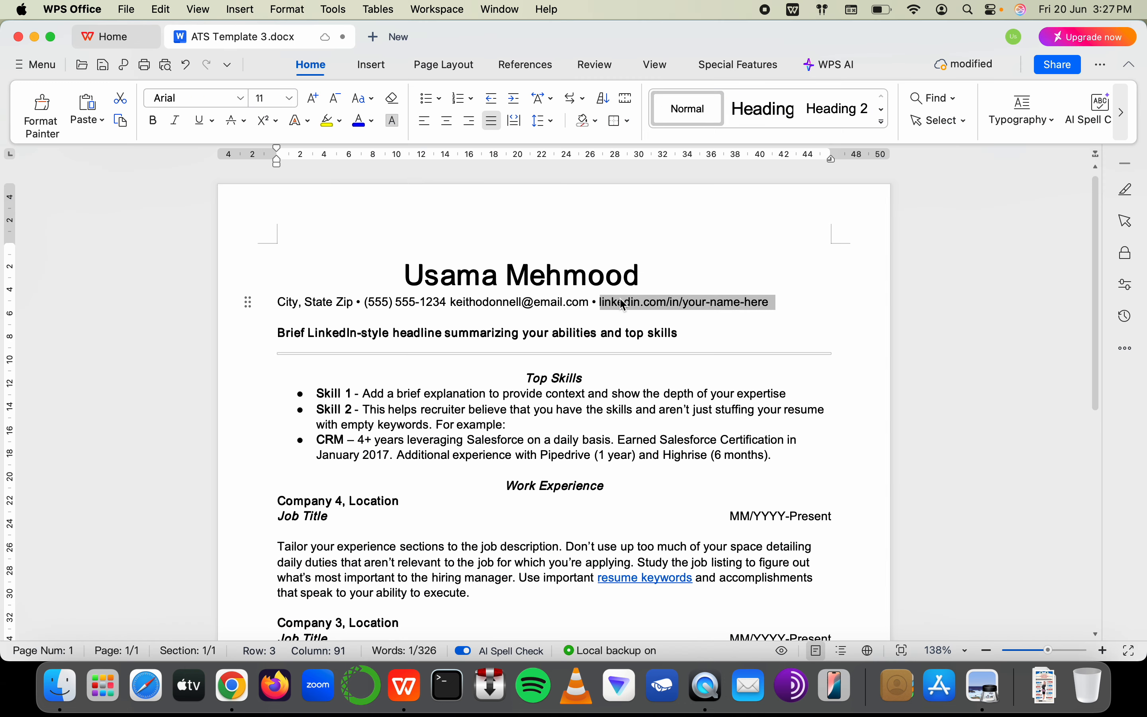
Overwrite the 'Brief LinkedIn-style headline' placeholder and delete its leftover paragraph under the contact line
{"action": "left_click", "coordinate": [304, 303]}
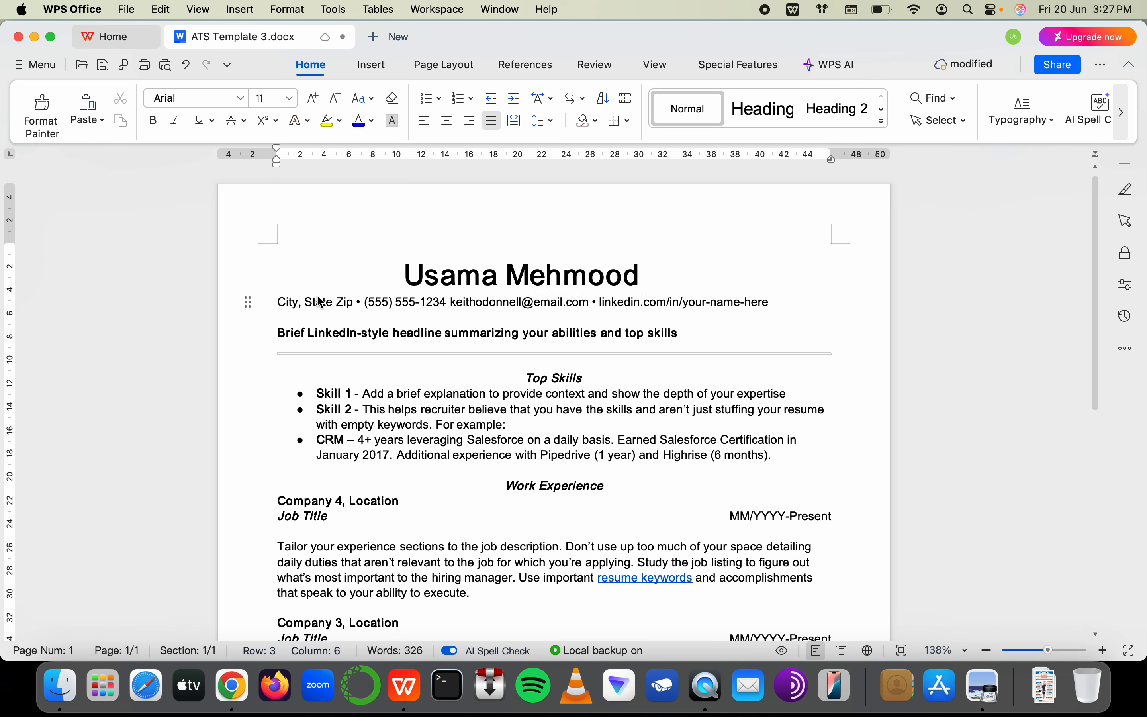
{"action": "left_click", "coordinate": [432, 316]}
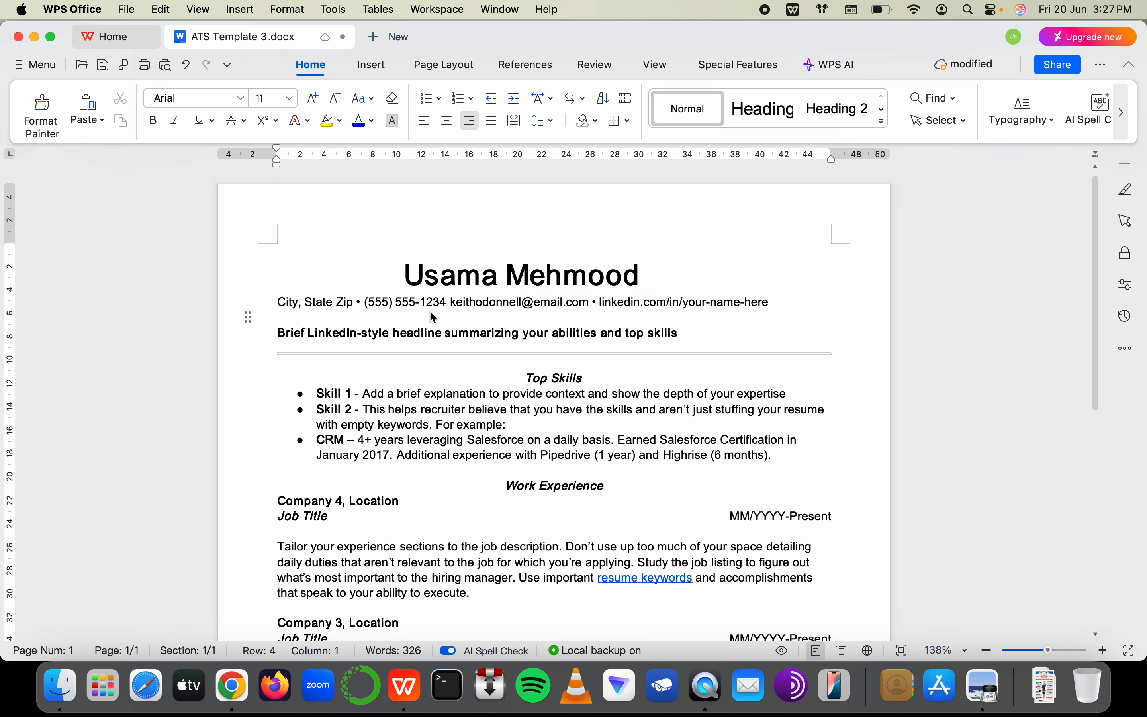
{"action": "left_click", "coordinate": [452, 303]}
{"action": "left_click", "coordinate": [534, 302]}
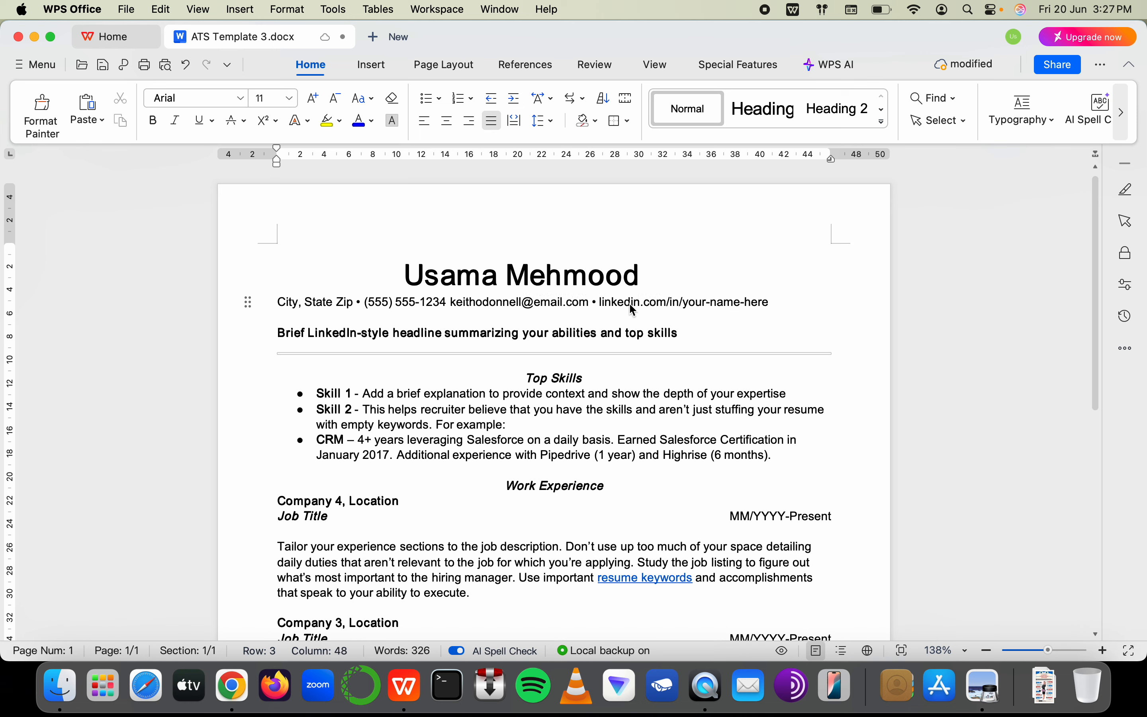
{"action": "left_click_drag", "start_coordinate": [682, 304], "coordinate": [786, 302]}
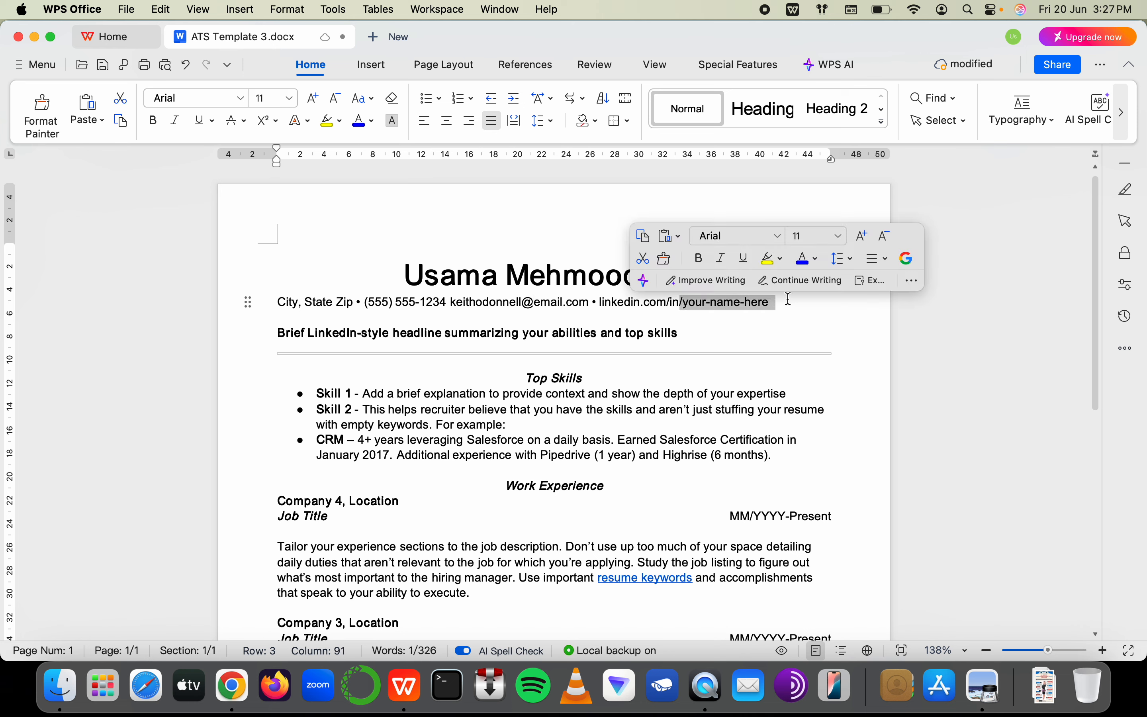
{"action": "left_click_drag", "start_coordinate": [280, 333], "coordinate": [671, 333]}
{"action": "type", "text": "Is"}
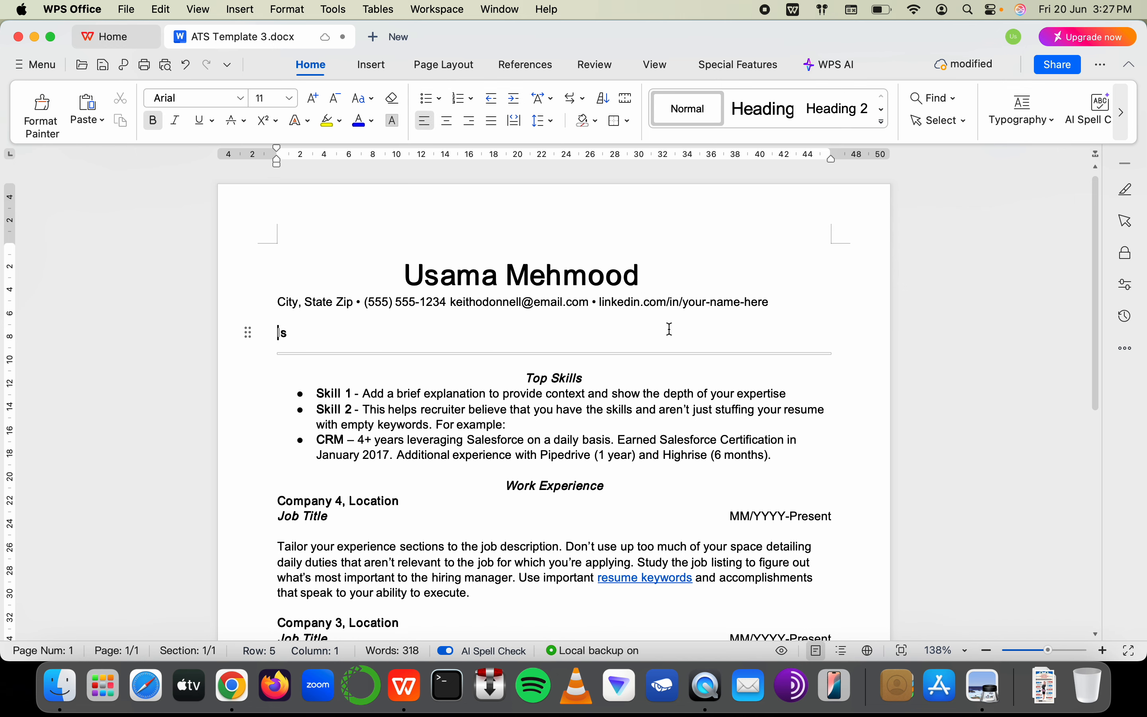
{"action": "left_click", "coordinate": [248, 317]}
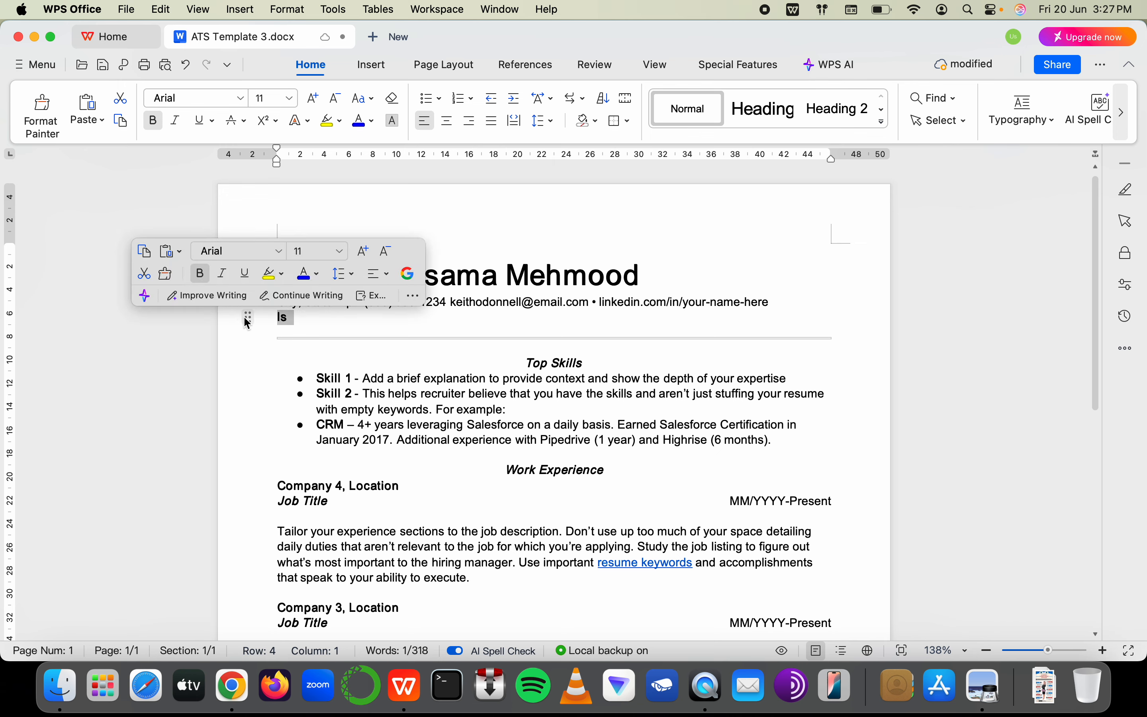
{"action": "key", "text": "BackSpace"}
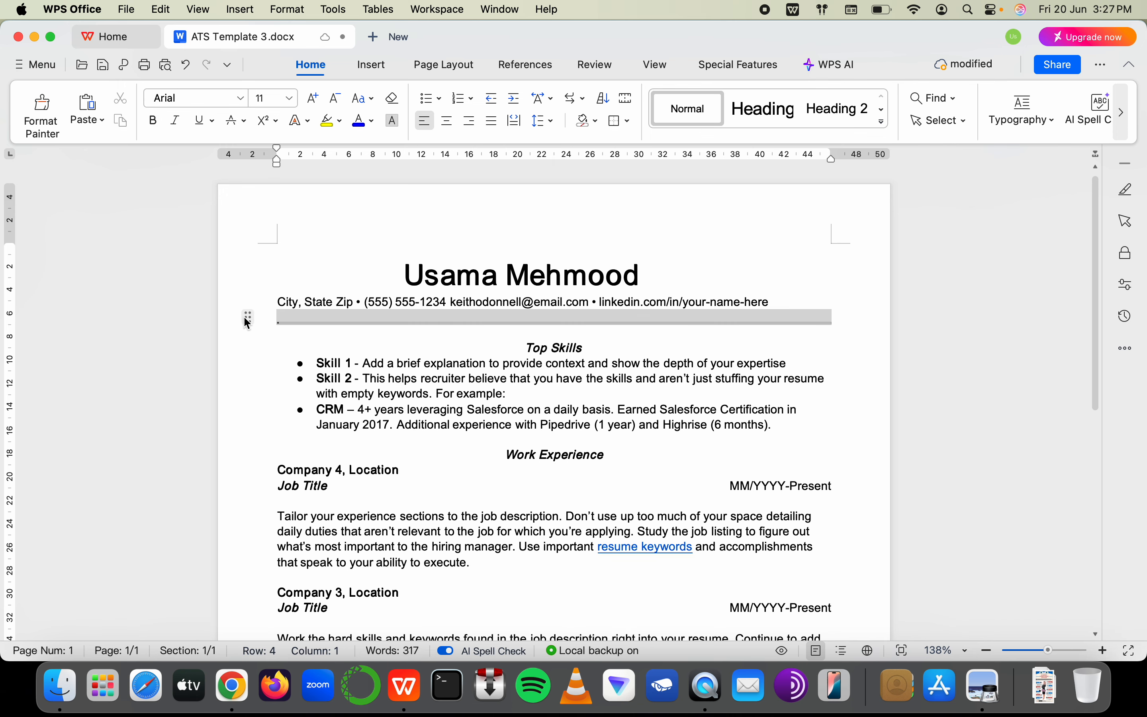
{"action": "key", "text": "super+Tab"}
{"action": "scroll", "coordinate": [785, 468], "scroll_direction": "right", "scroll_amount": 10}
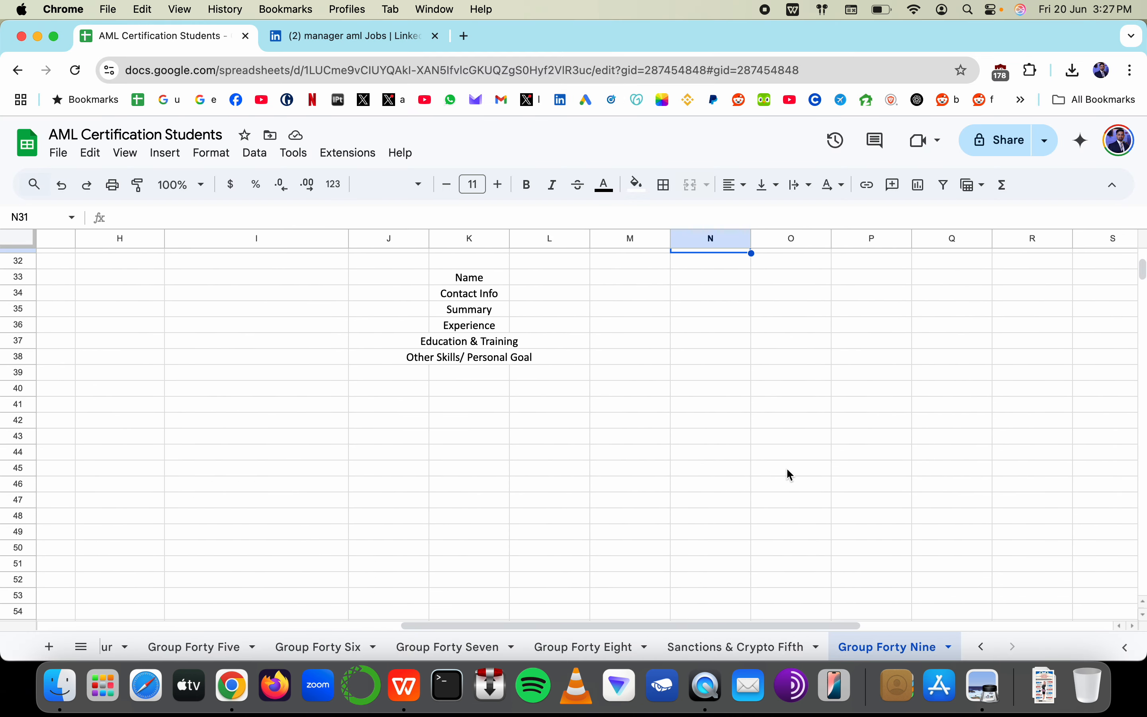
Look over the resume section list from Name to Other Skills/ Personal Goal, landing on K41
{"action": "left_click_drag", "start_coordinate": [446, 339], "coordinate": [444, 417]}
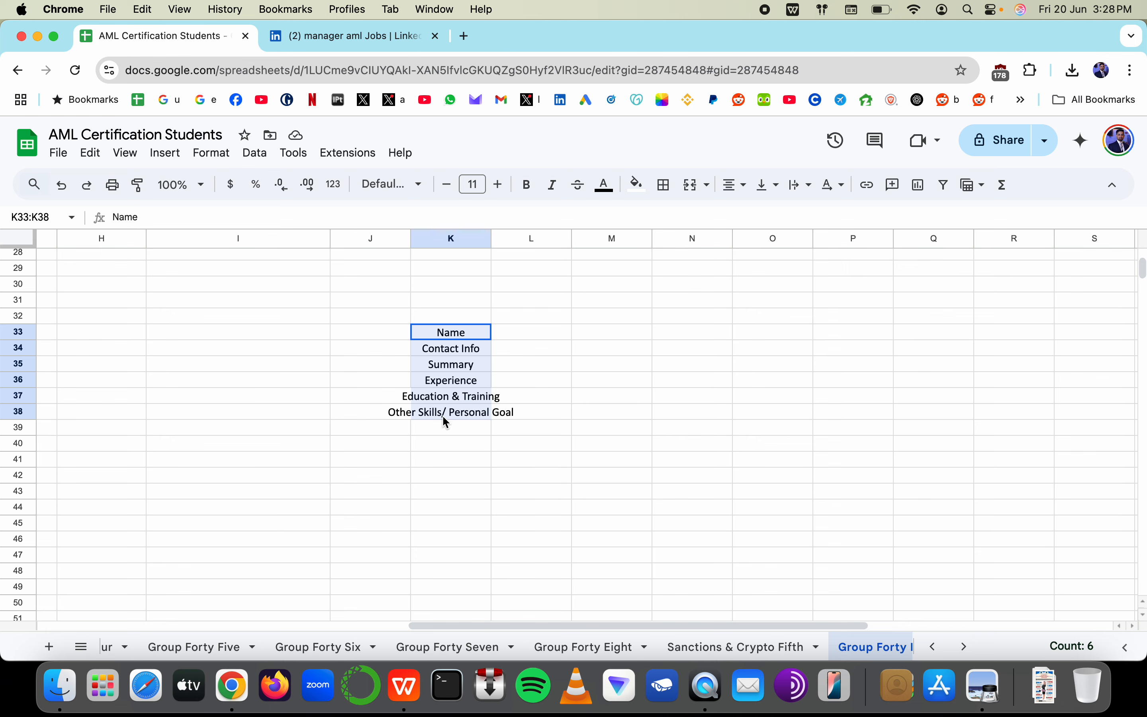
{"action": "left_click", "coordinate": [445, 337]}
{"action": "left_click", "coordinate": [445, 350]}
{"action": "left_click", "coordinate": [445, 360]}
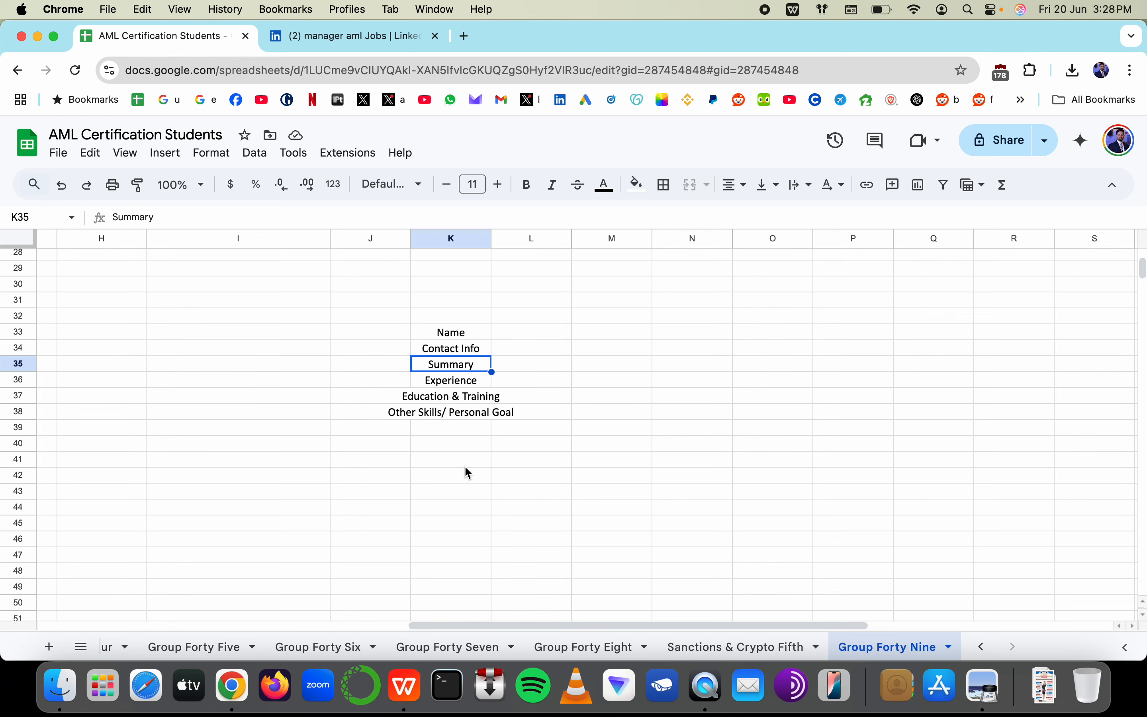
{"action": "left_click", "coordinate": [466, 465]}
{"action": "scroll", "coordinate": [465, 467], "scroll_direction": "down", "scroll_amount": 3}
{"action": "scroll", "coordinate": [466, 469], "scroll_direction": "down", "scroll_amount": 3}
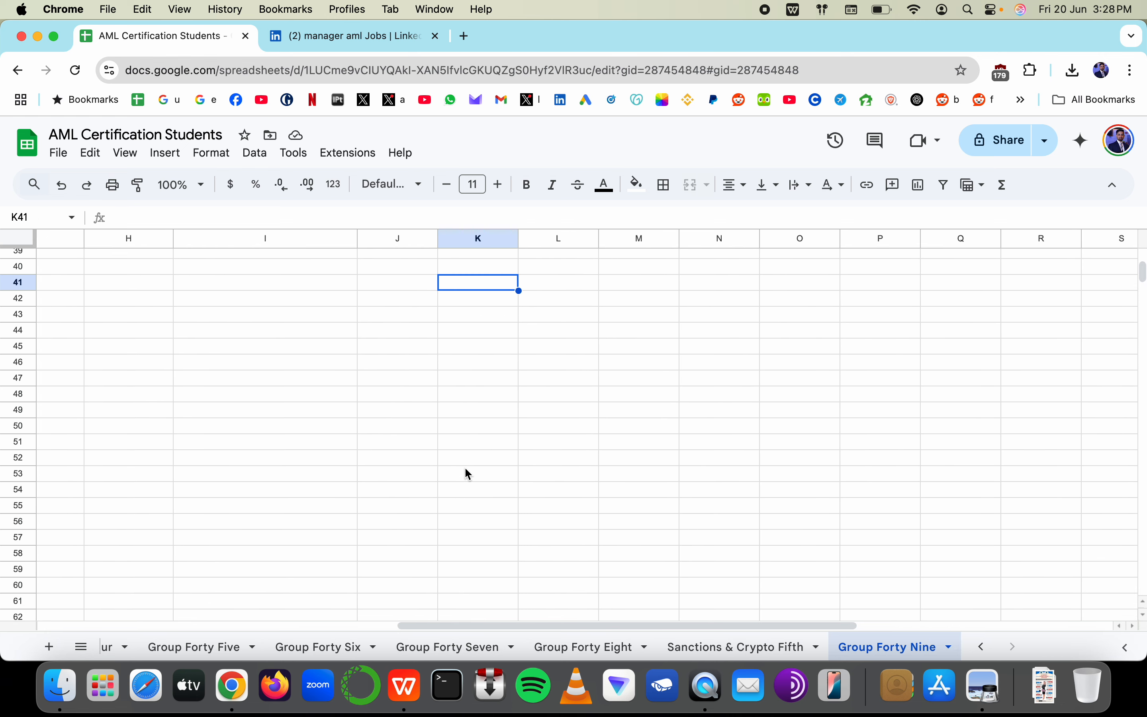
{"action": "scroll", "coordinate": [465, 469], "scroll_direction": "left", "scroll_amount": 7}
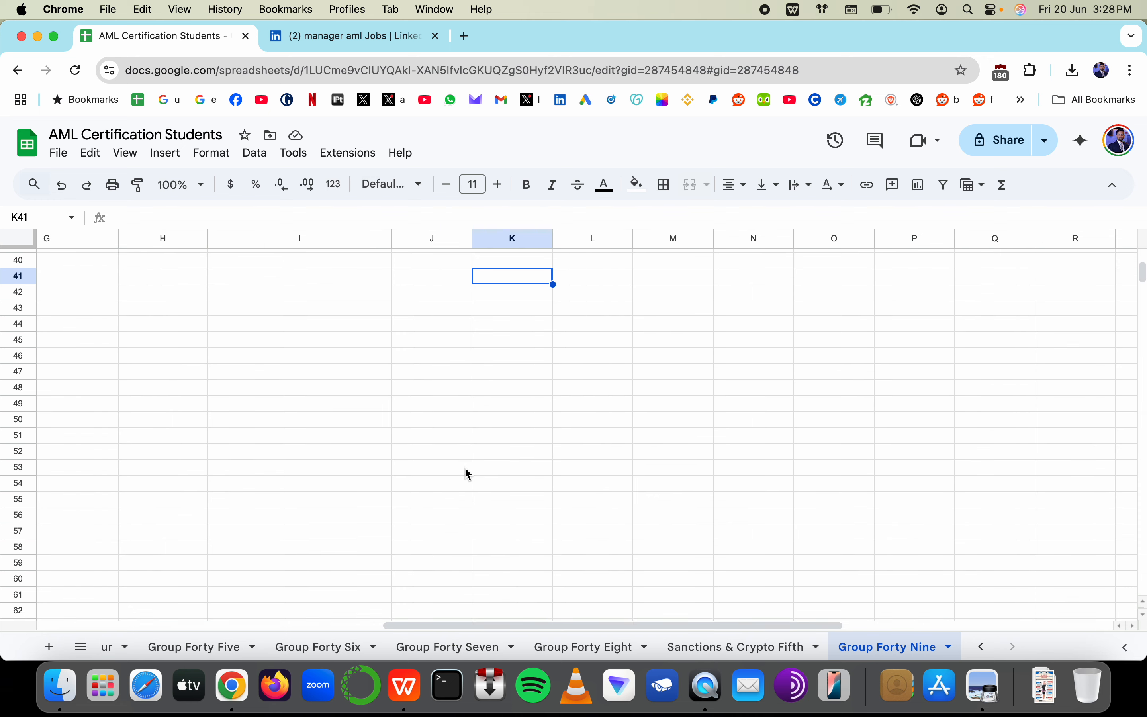
{"action": "scroll", "coordinate": [409, 384], "scroll_direction": "up", "scroll_amount": 4}
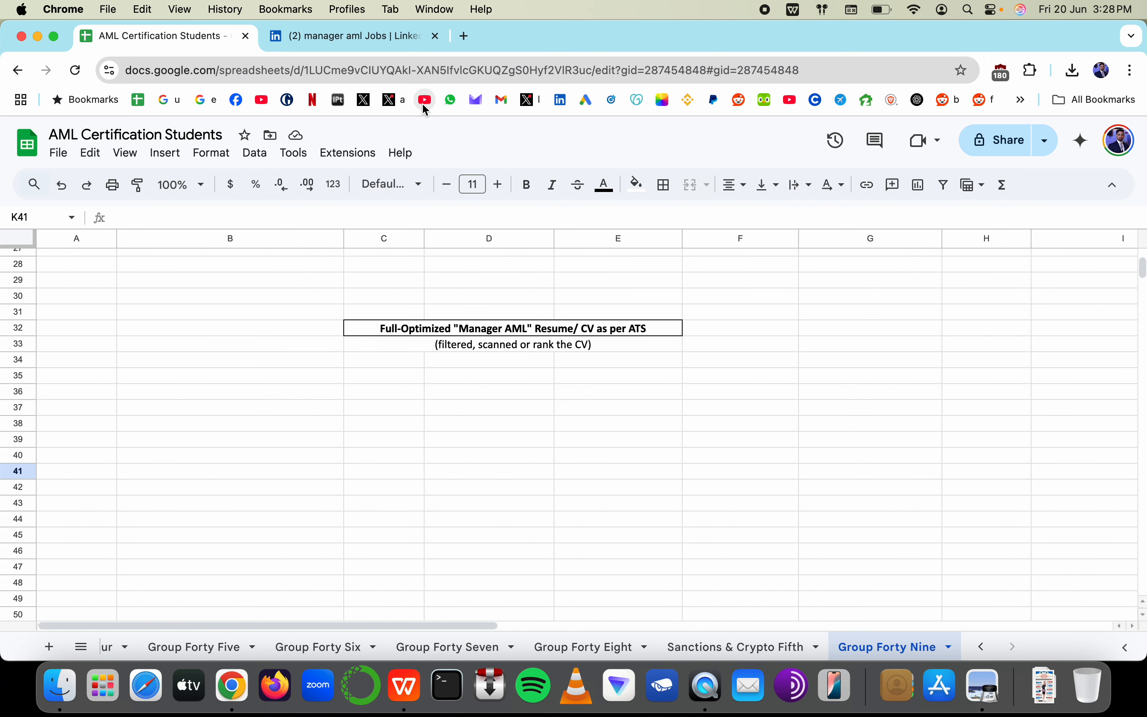
{"action": "scroll", "coordinate": [612, 391], "scroll_direction": "right", "scroll_amount": 5}
{"action": "scroll", "coordinate": [611, 392], "scroll_direction": "down", "scroll_amount": 4}
{"action": "scroll", "coordinate": [613, 393], "scroll_direction": "up", "scroll_amount": 1}
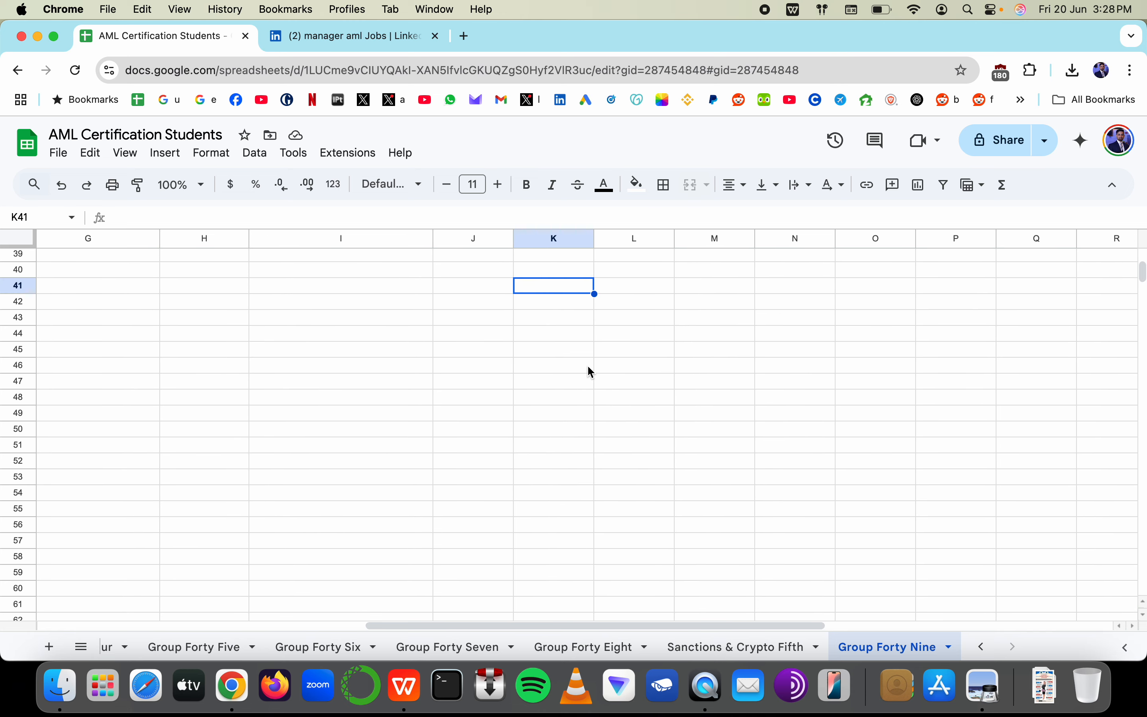
{"action": "scroll", "coordinate": [587, 365], "scroll_direction": "right", "scroll_amount": 1}
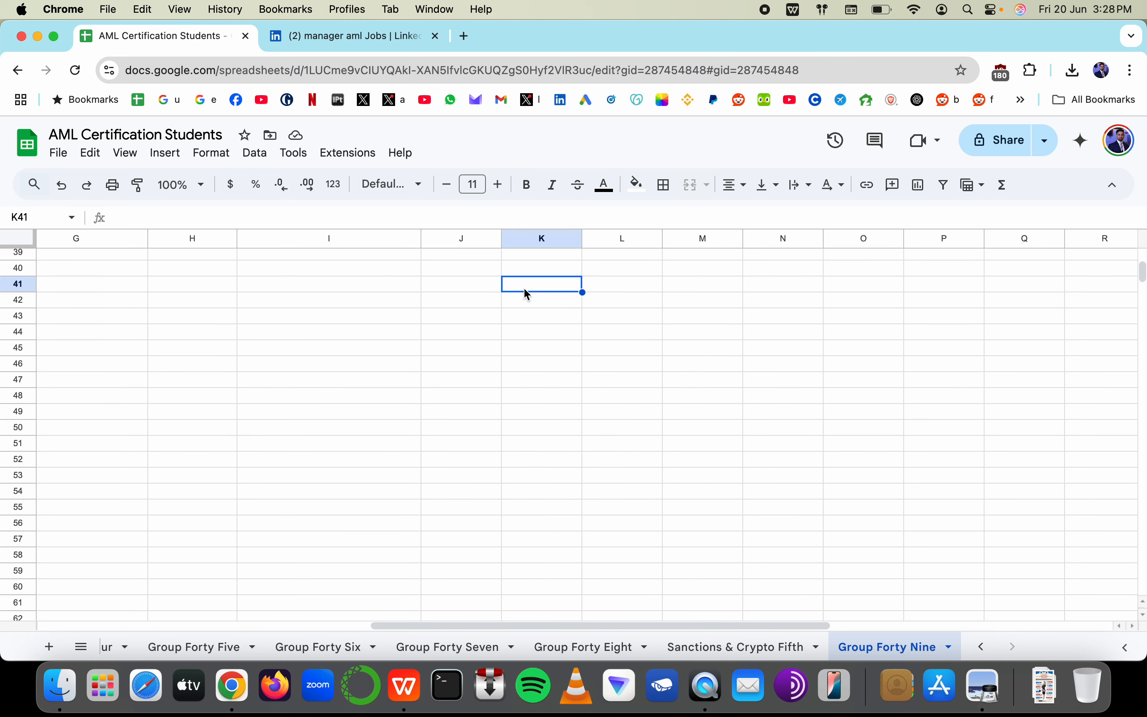
Enter 1 in K41 and 'Target Job Title & Key Skills' in L41
{"action": "type", "text": "1"}
{"action": "key", "text": "Tab"}
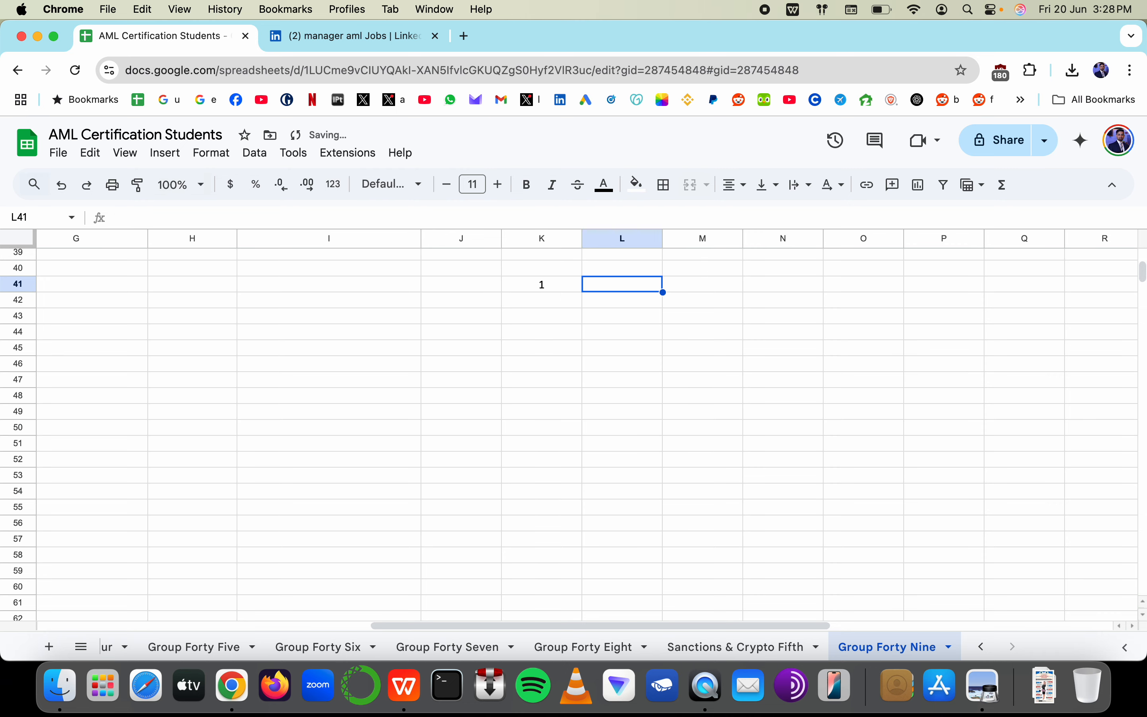
{"action": "type", "text": "Target"}
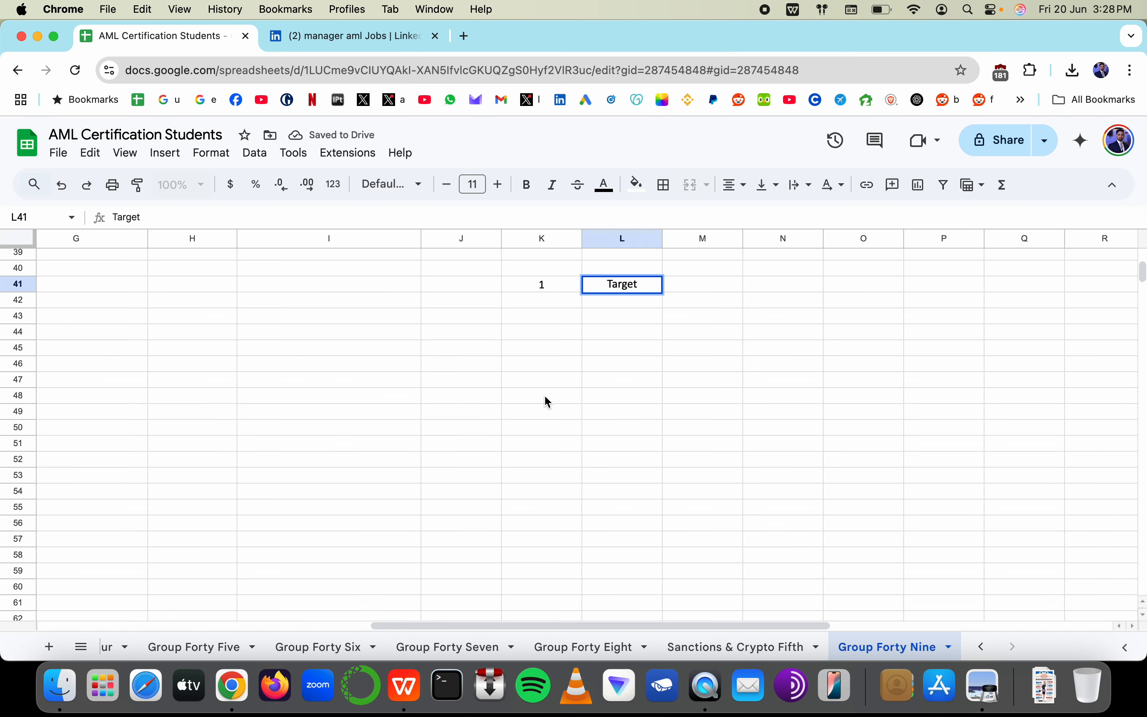
{"action": "type", "text": "Job"}
{"action": "type", "text": "tle"}
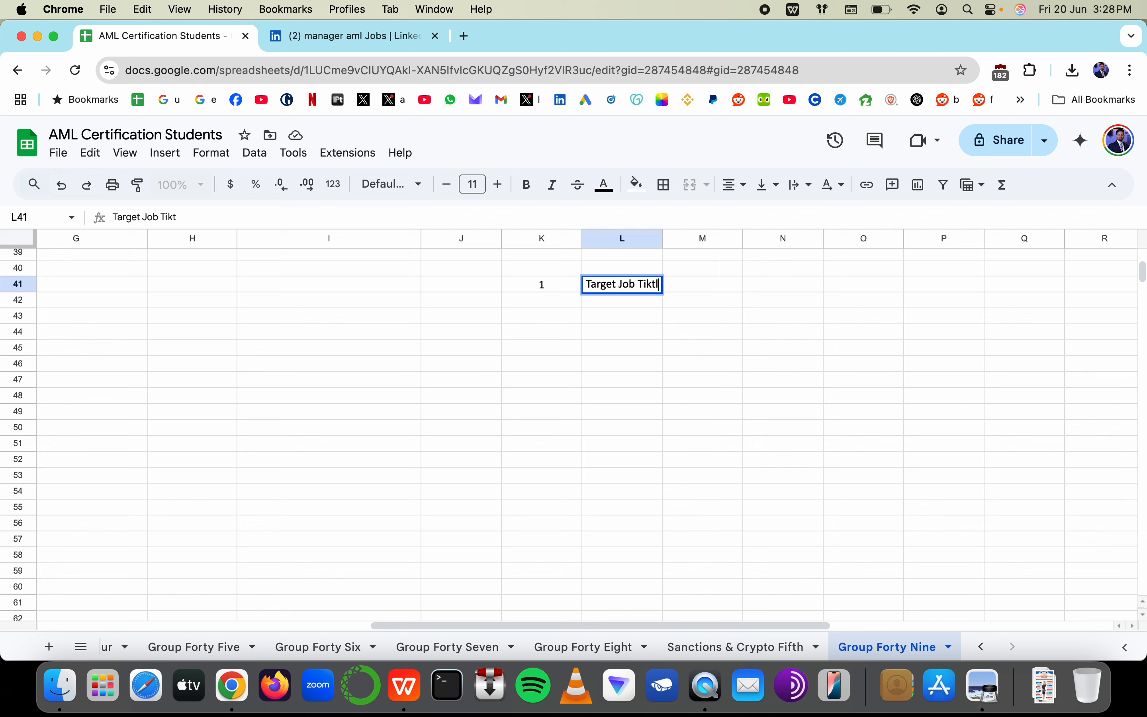
{"action": "type", "text": " & "}
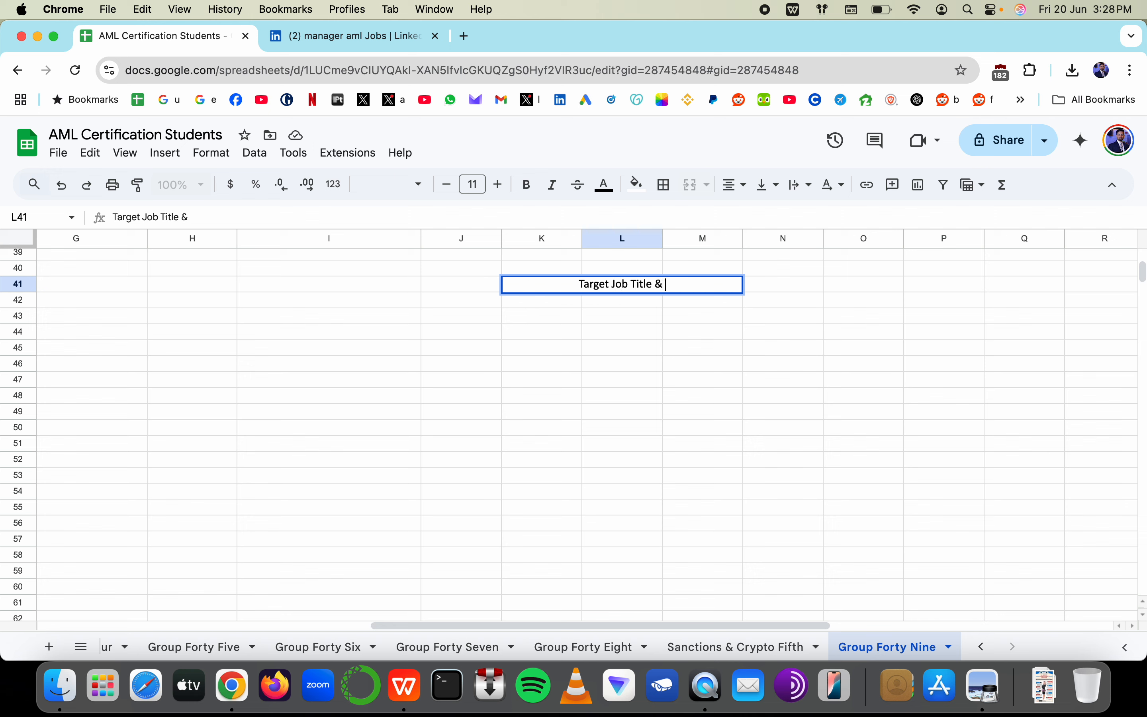
{"action": "type", "text": "Key Sills"}
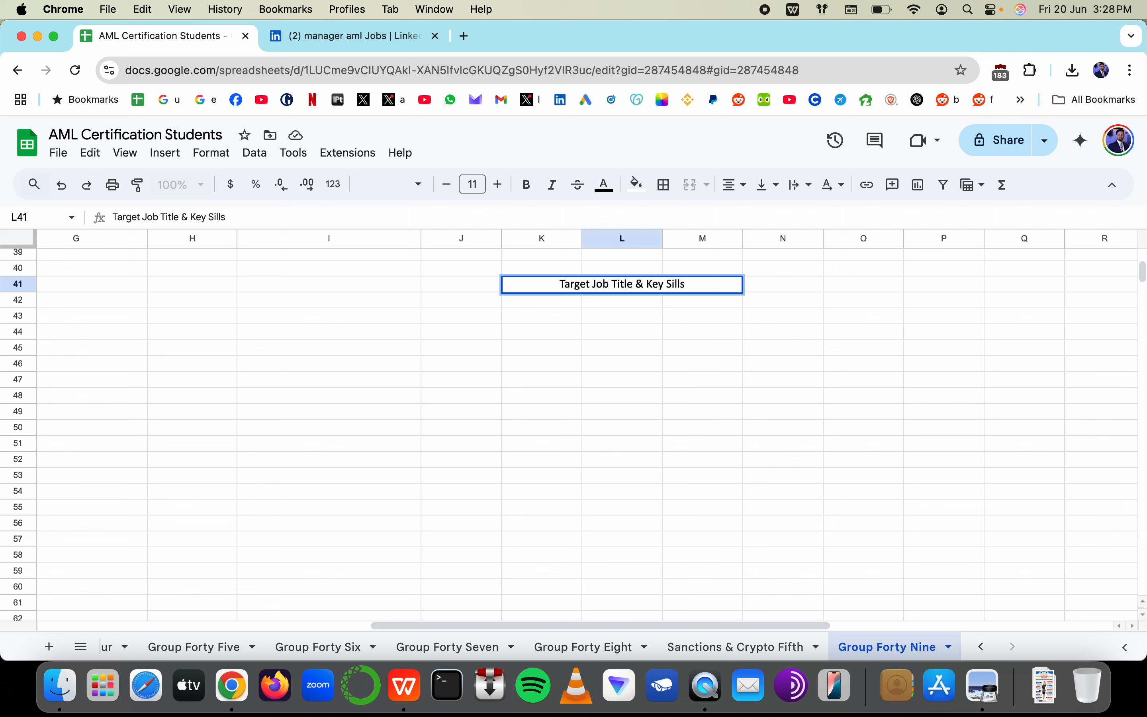
{"action": "key", "text": "BackSpace"}
{"action": "key", "text": "BackSpace"}
{"action": "key", "text": "BackSpace"}
{"action": "key", "text": "BackSpace"}
{"action": "type", "text": "kills"}
{"action": "key", "text": "Return"}
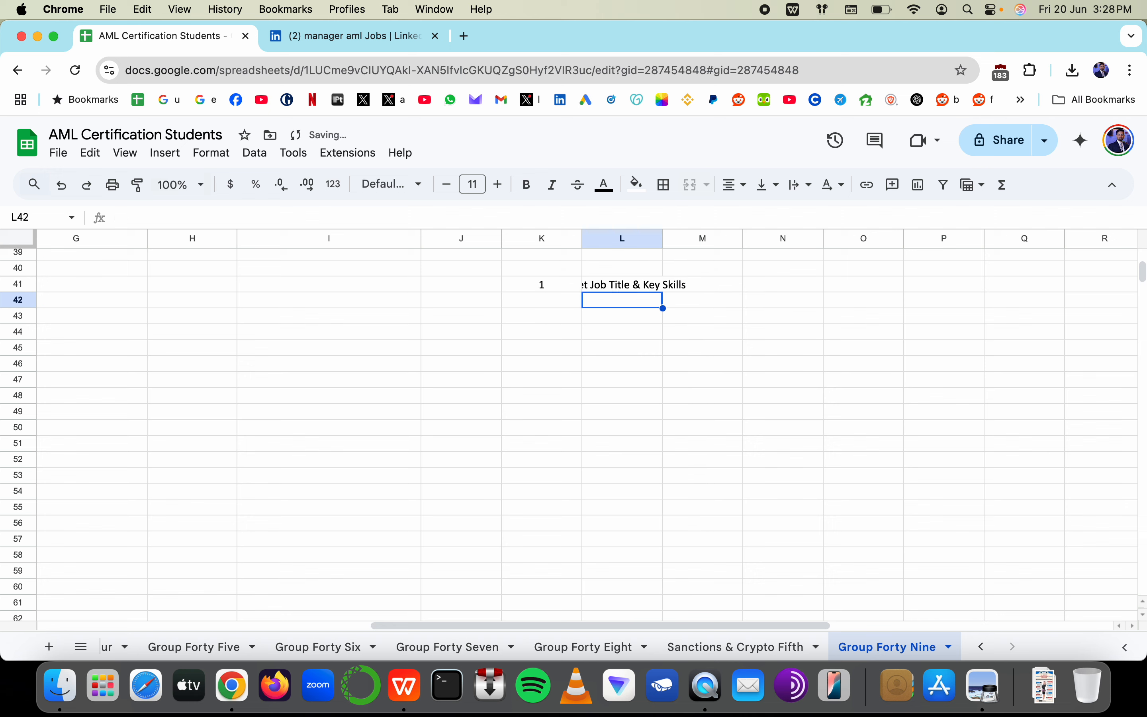
Left-align the text in L41, then look over cells K46 through K57
{"action": "left_click", "coordinate": [621, 284]}
{"action": "left_click", "coordinate": [735, 184]}
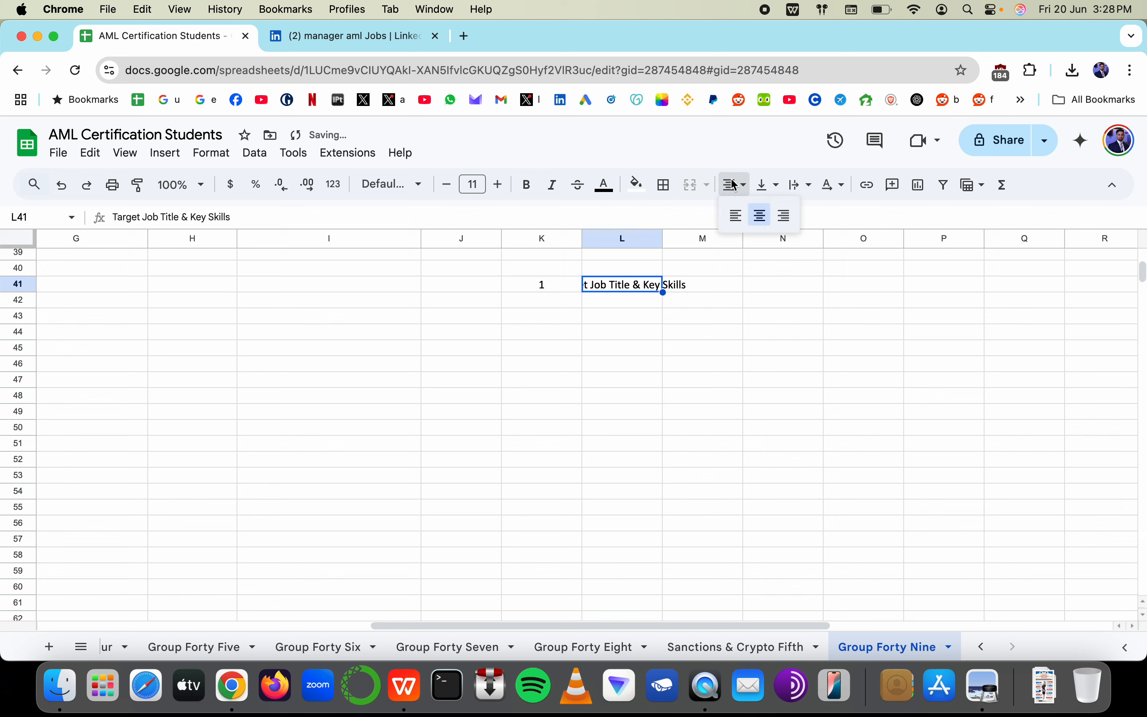
{"action": "left_click", "coordinate": [734, 215]}
{"action": "left_click", "coordinate": [553, 365]}
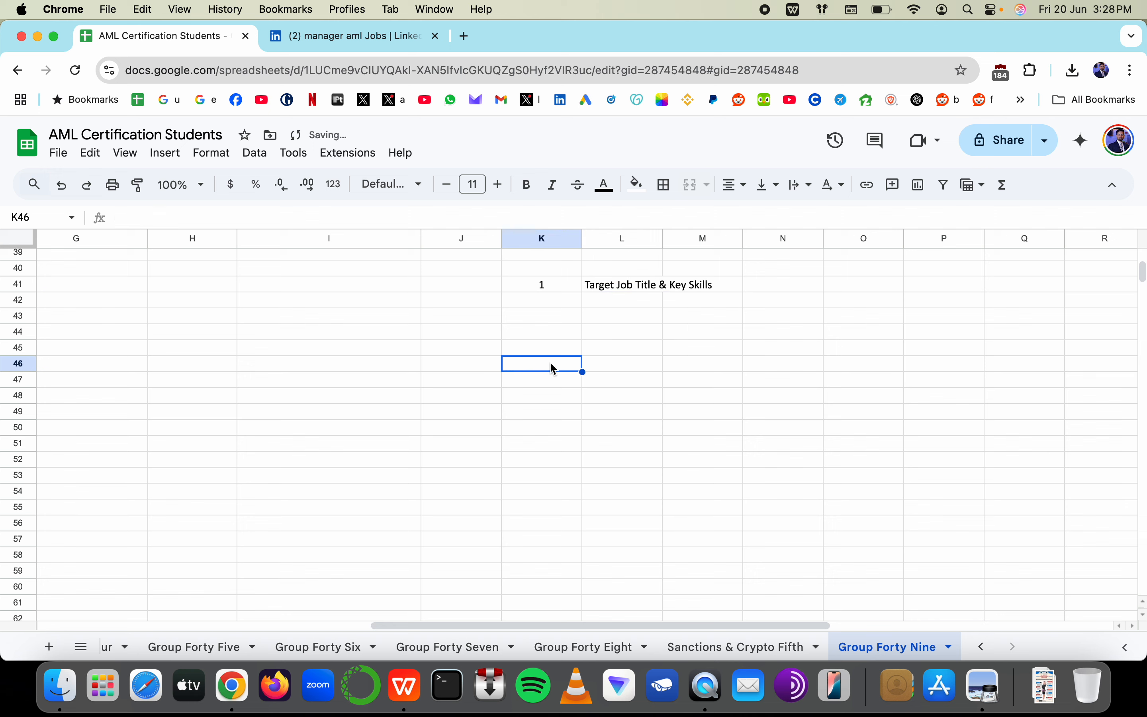
{"action": "left_click_drag", "start_coordinate": [521, 419], "coordinate": [524, 540]}
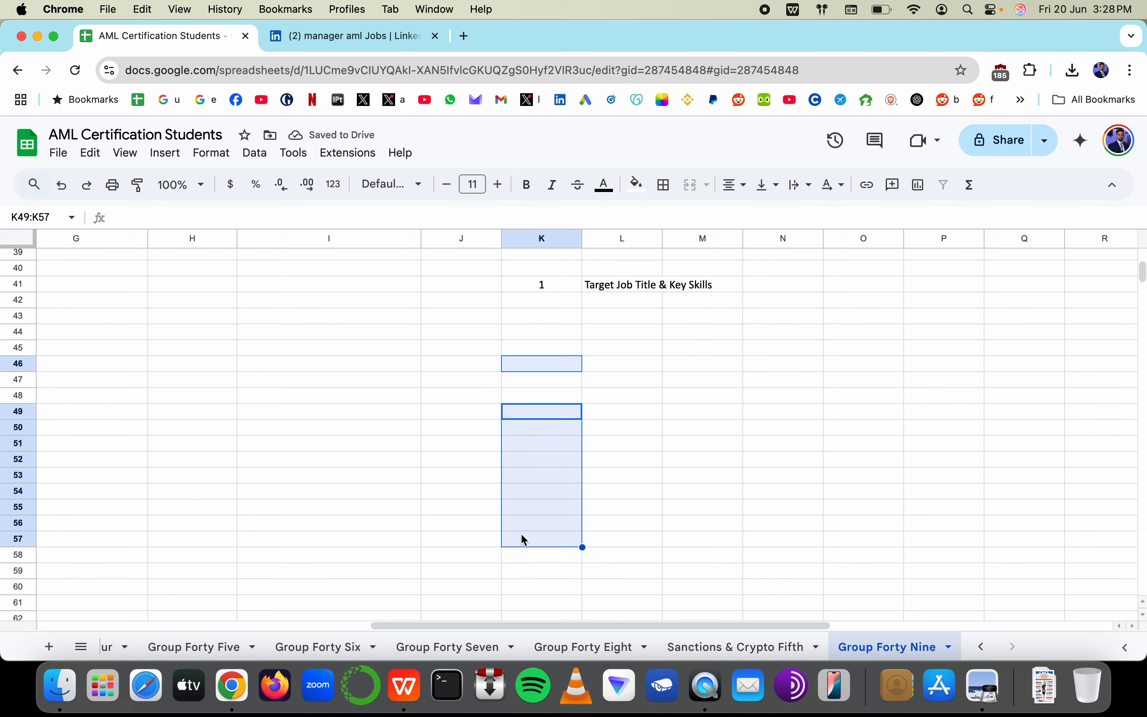
{"action": "left_click", "coordinate": [562, 367]}
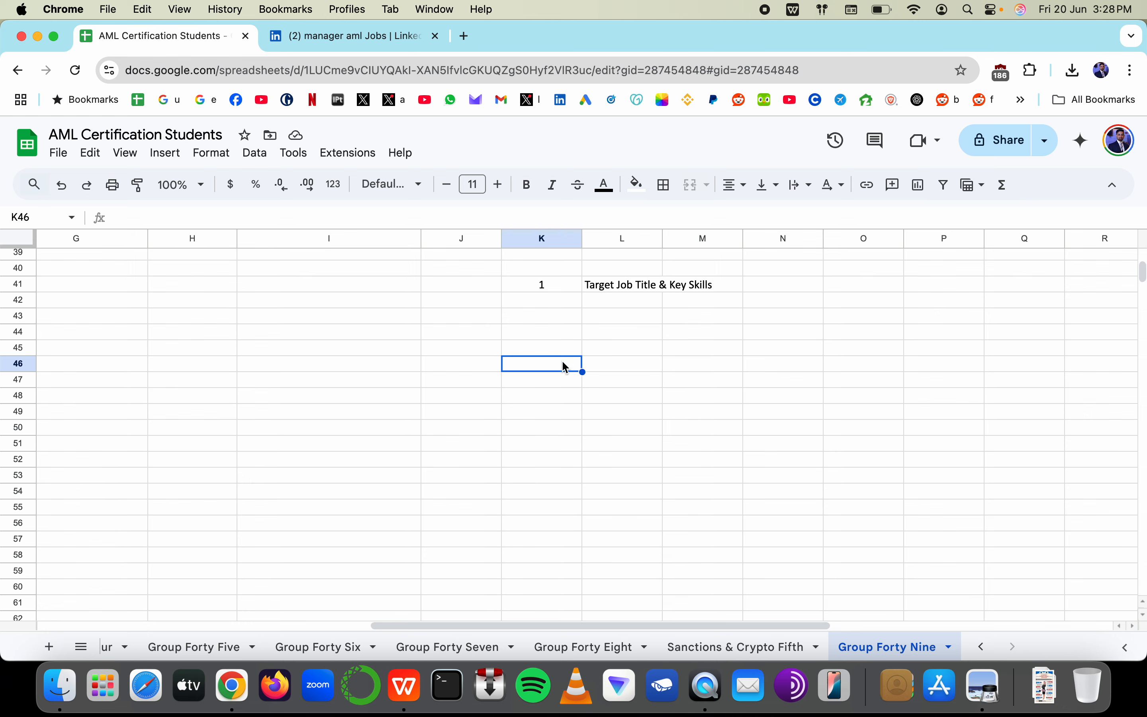
{"action": "scroll", "coordinate": [564, 366], "scroll_direction": "left", "scroll_amount": 5}
{"action": "scroll", "coordinate": [564, 365], "scroll_direction": "up", "scroll_amount": 10}
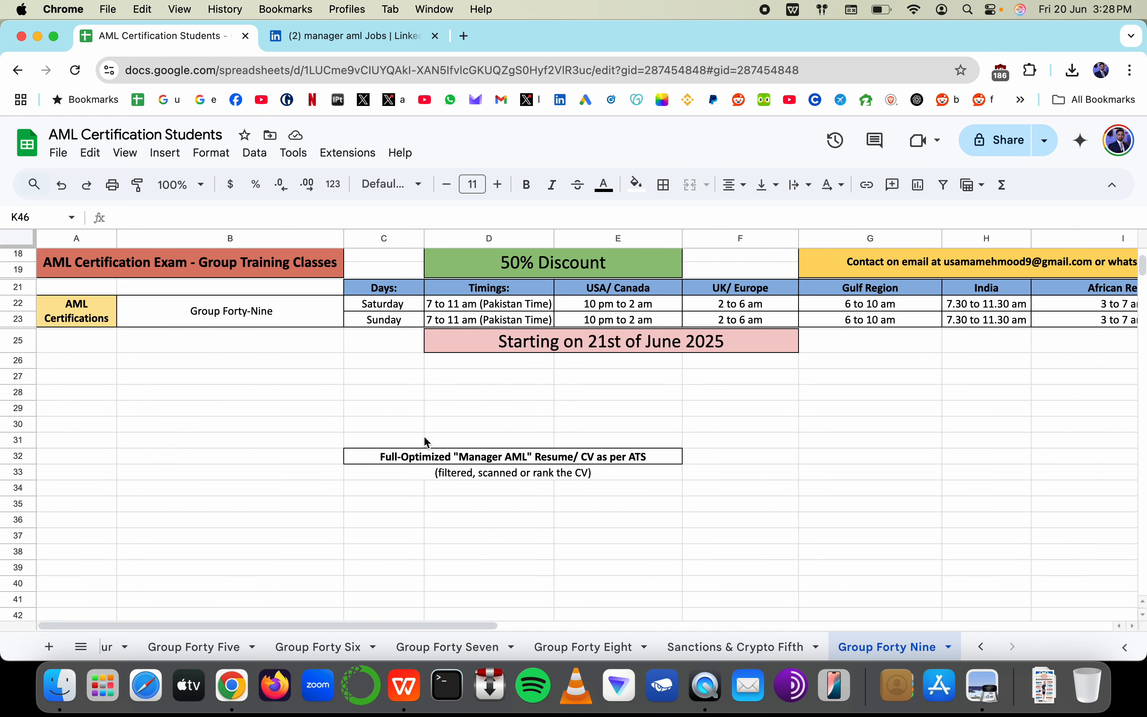
{"action": "scroll", "coordinate": [429, 441], "scroll_direction": "down", "scroll_amount": 5}
{"action": "scroll", "coordinate": [436, 442], "scroll_direction": "right", "scroll_amount": 10}
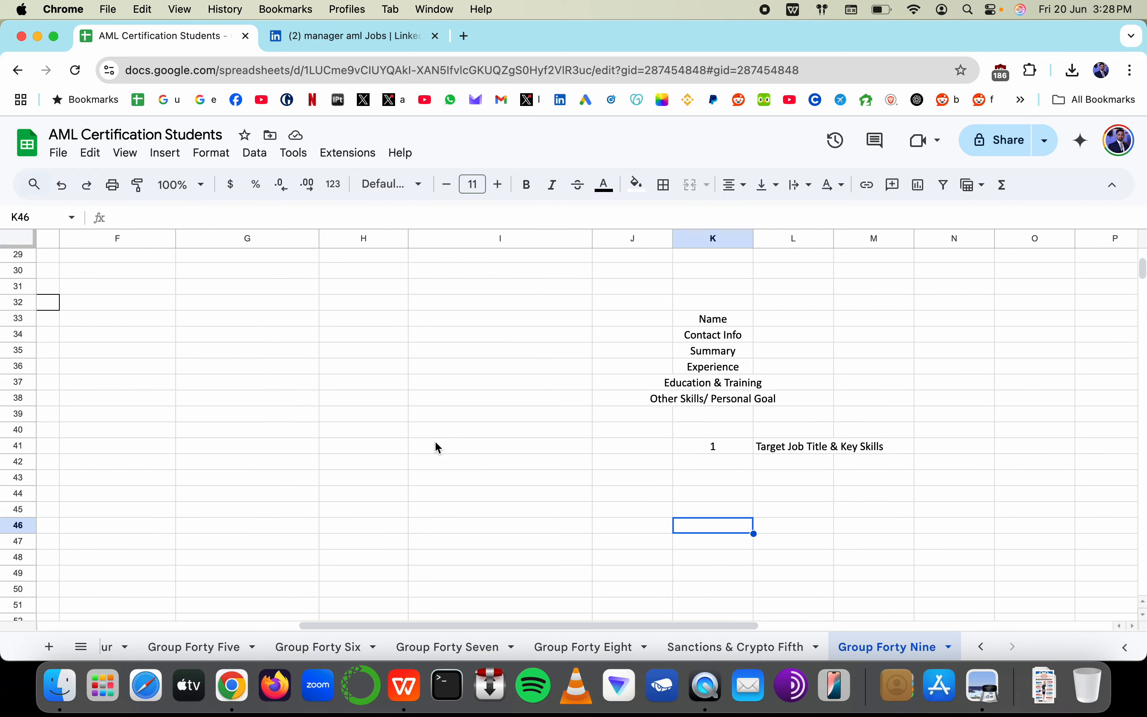
{"action": "left_click", "coordinate": [359, 42]}
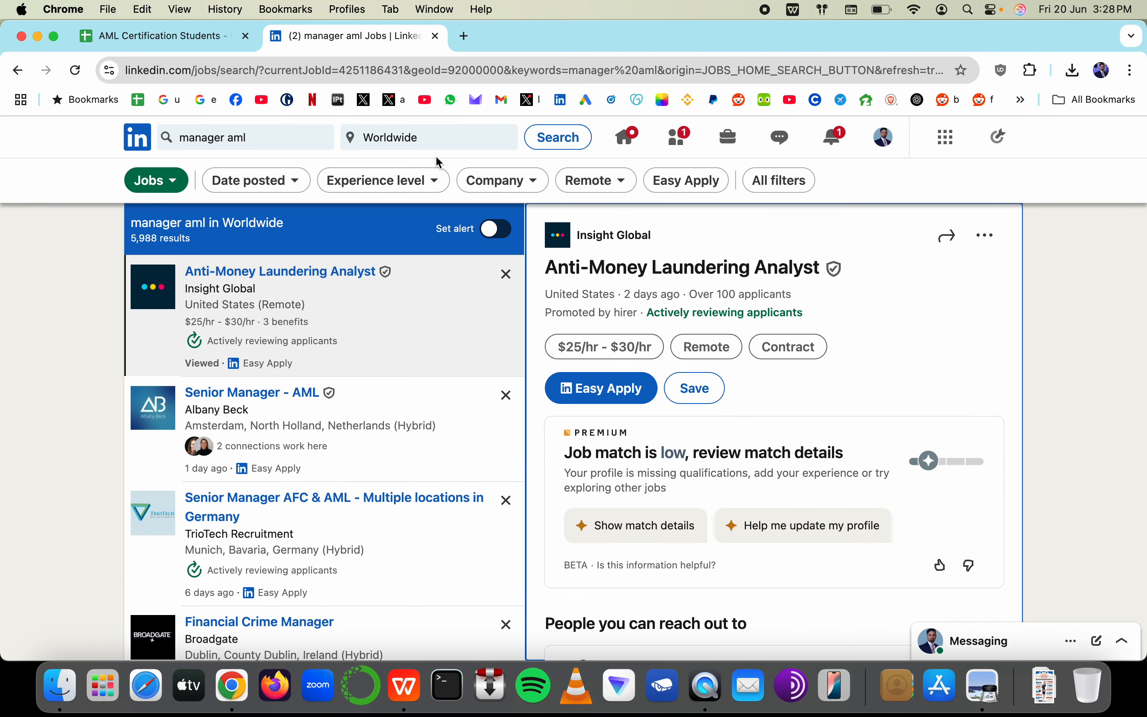
Briefly check the AML Certification Students sheet
{"action": "left_click", "coordinate": [187, 42]}
{"action": "scroll", "coordinate": [340, 259], "scroll_direction": "left", "scroll_amount": 5}
{"action": "scroll", "coordinate": [340, 259], "scroll_direction": "up", "scroll_amount": 4}
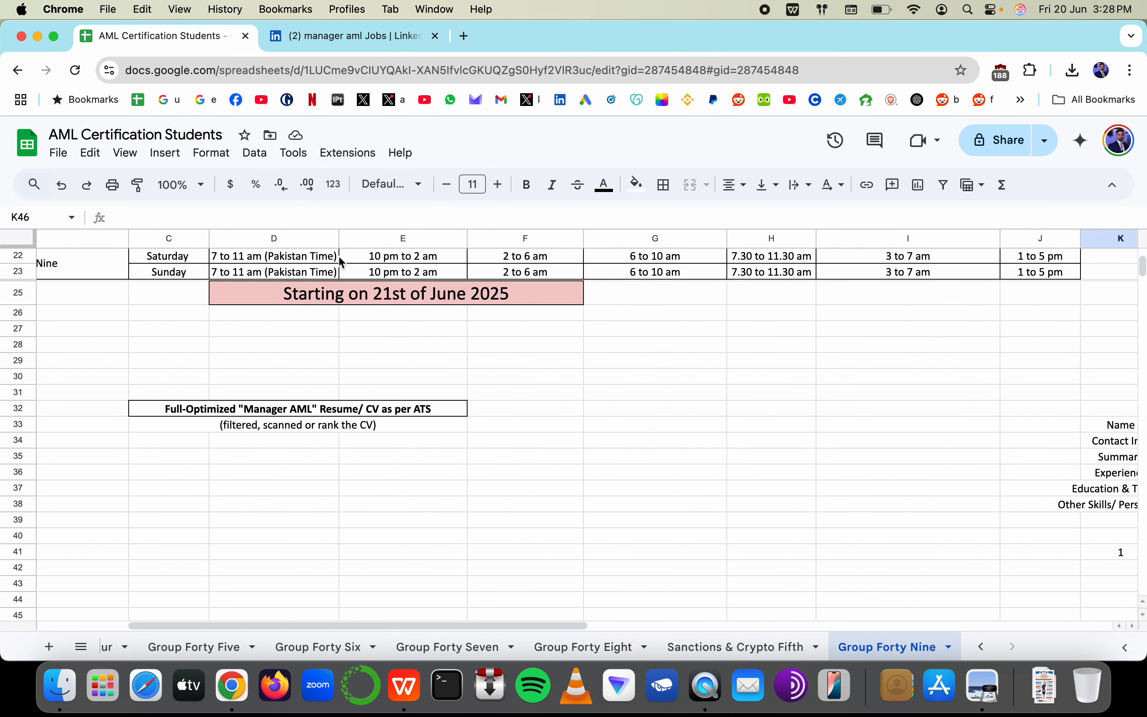
{"action": "scroll", "coordinate": [395, 408], "scroll_direction": "down", "scroll_amount": 2}
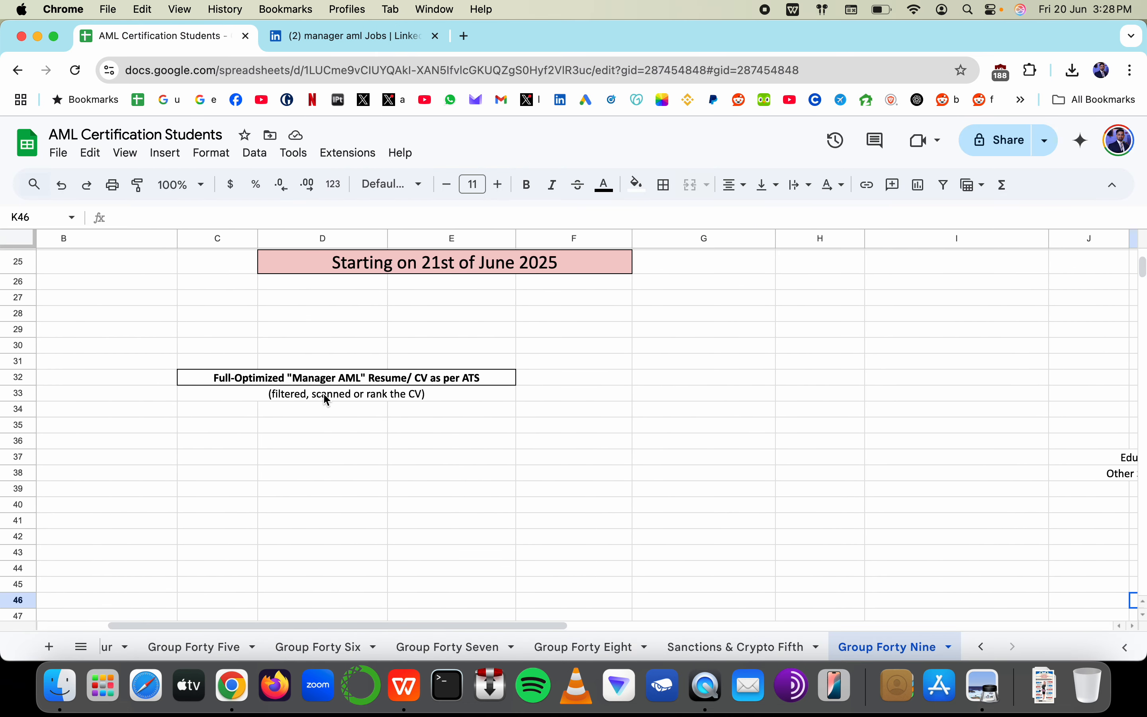
Select the 'AML Analyst' position title in the Anti-Money Laundering Analyst posting's About the job section
{"action": "key", "text": "ctrl+Tab"}
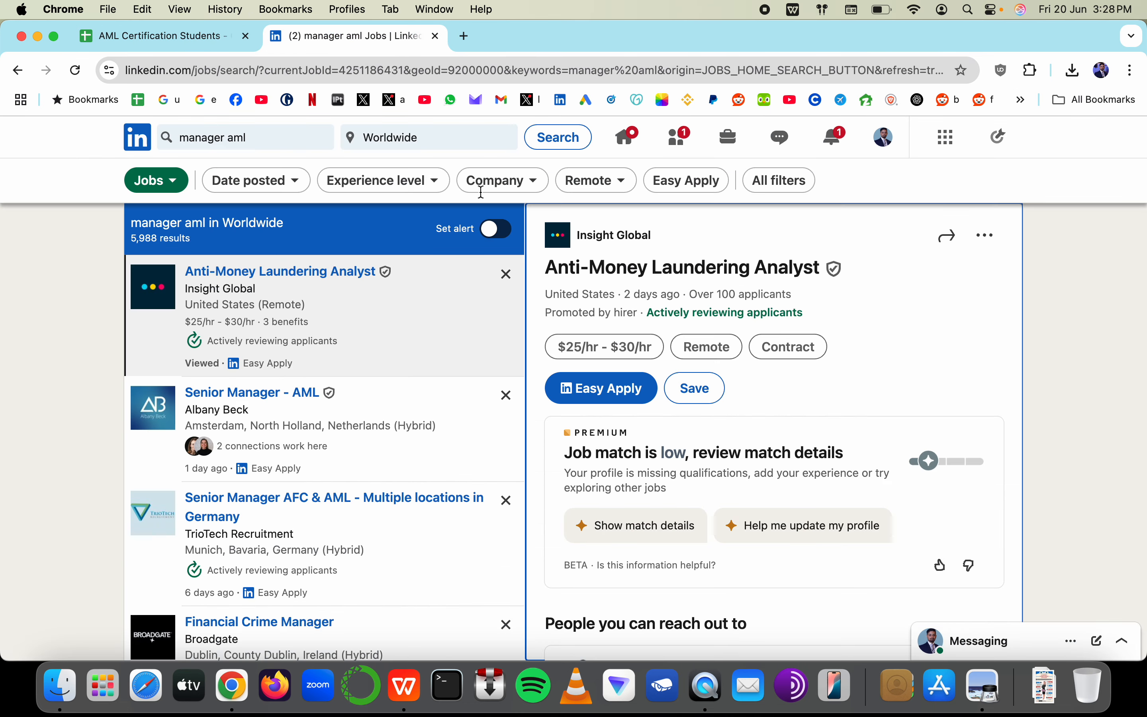
{"action": "scroll", "coordinate": [663, 417], "scroll_direction": "down", "scroll_amount": 2}
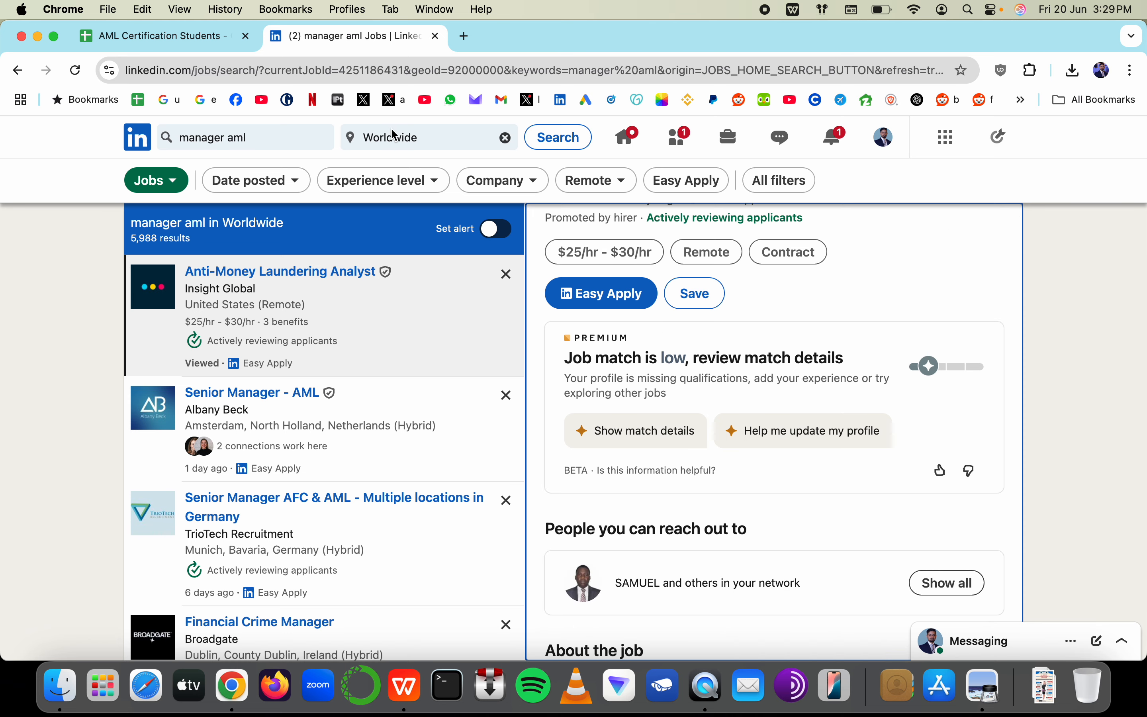
{"action": "scroll", "coordinate": [654, 264], "scroll_direction": "up", "scroll_amount": 2}
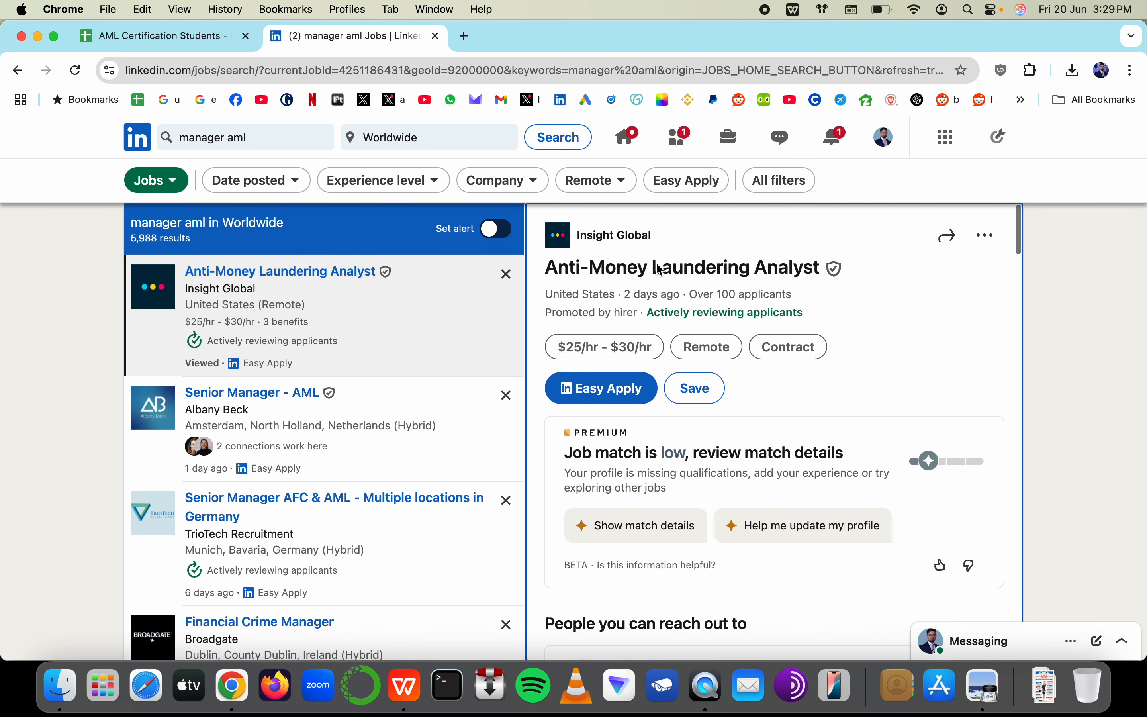
{"action": "scroll", "coordinate": [679, 353], "scroll_direction": "down", "scroll_amount": 6}
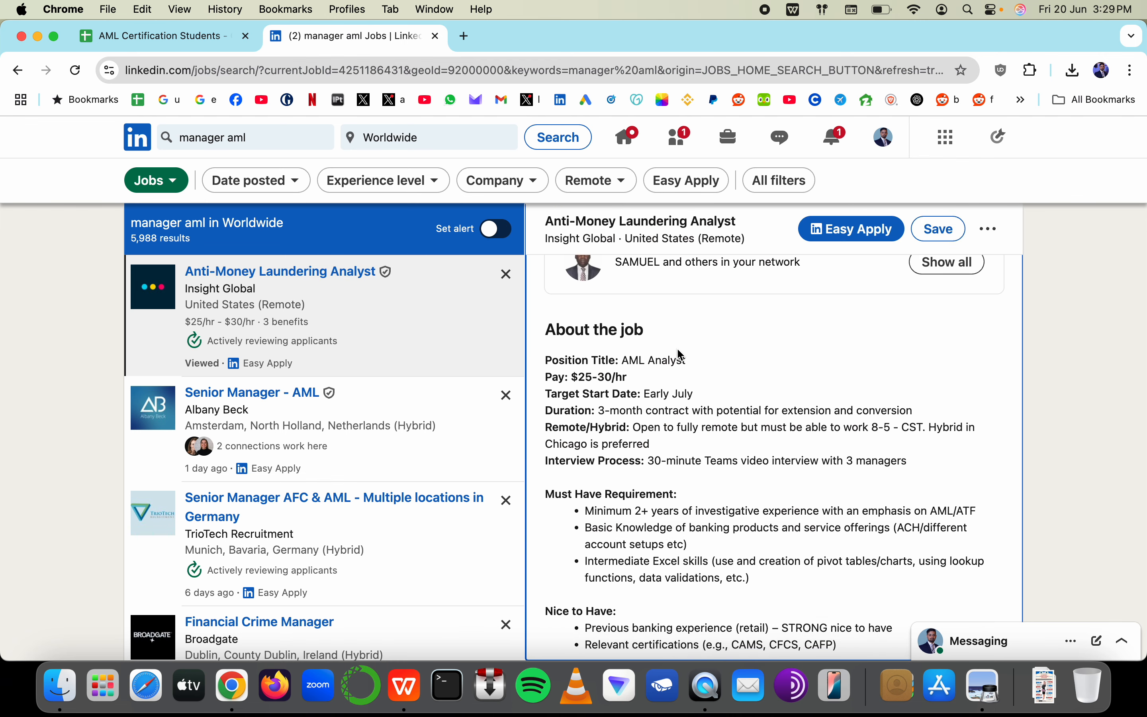
{"action": "scroll", "coordinate": [679, 351], "scroll_direction": "down", "scroll_amount": 2}
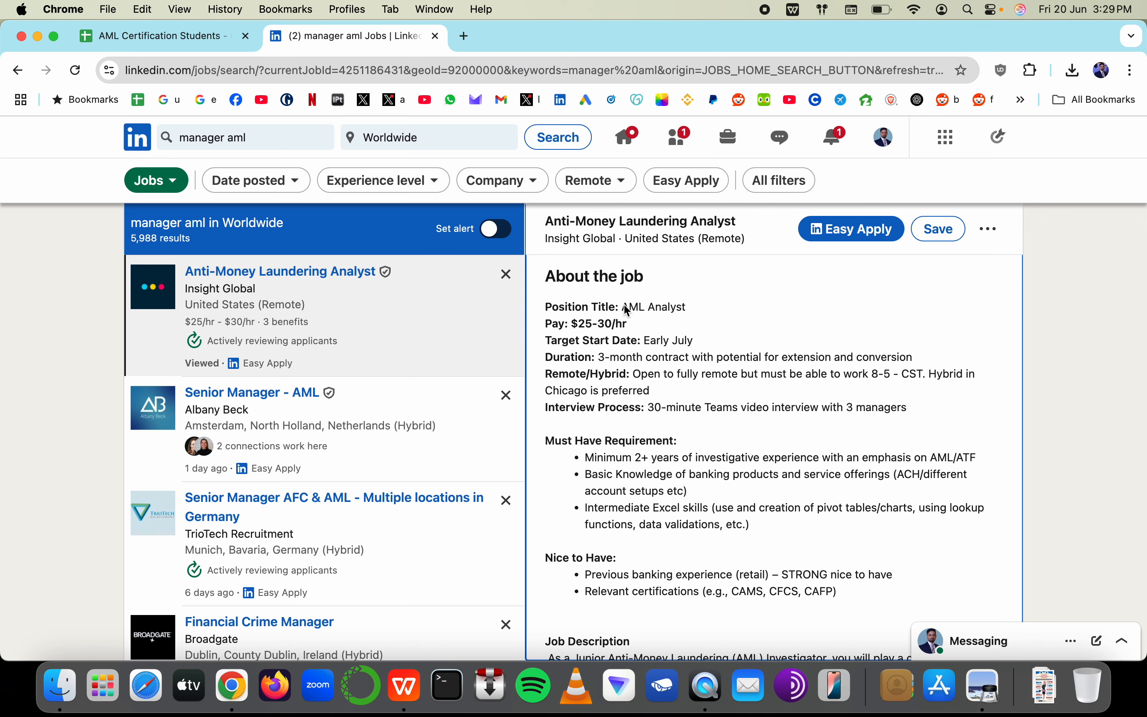
{"action": "left_click_drag", "start_coordinate": [621, 307], "coordinate": [696, 311]}
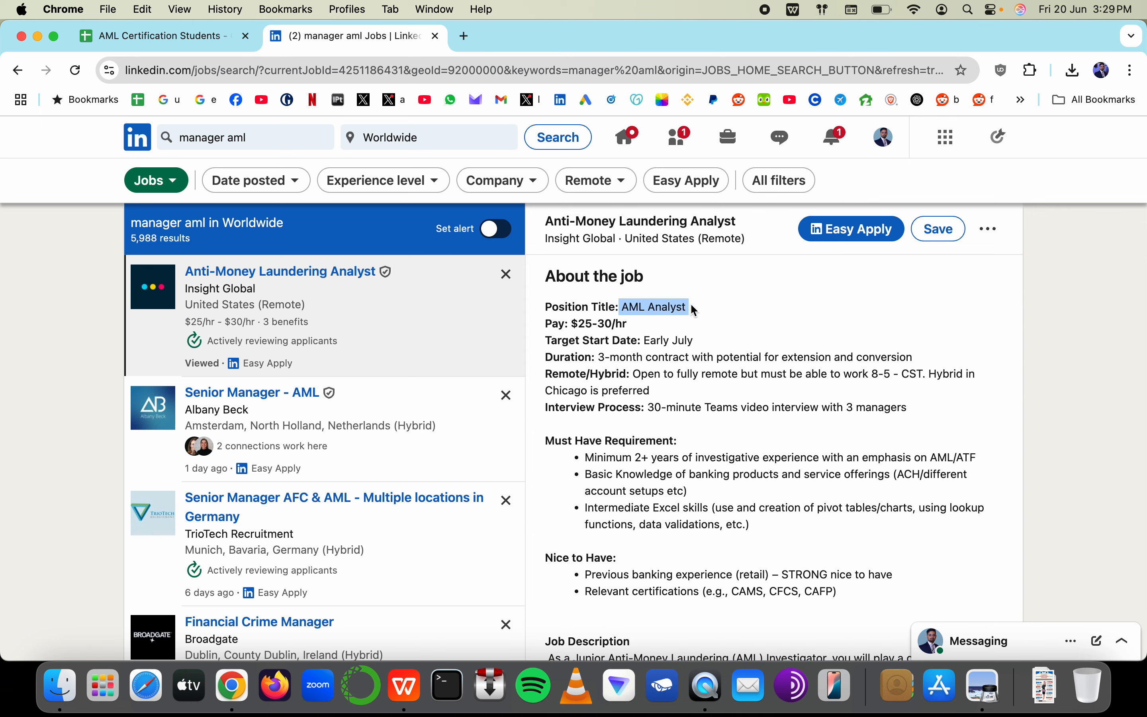
{"action": "left_click", "coordinate": [199, 42]}
{"action": "scroll", "coordinate": [621, 316], "scroll_direction": "down", "scroll_amount": 3}
{"action": "key", "text": "super+Tab"}
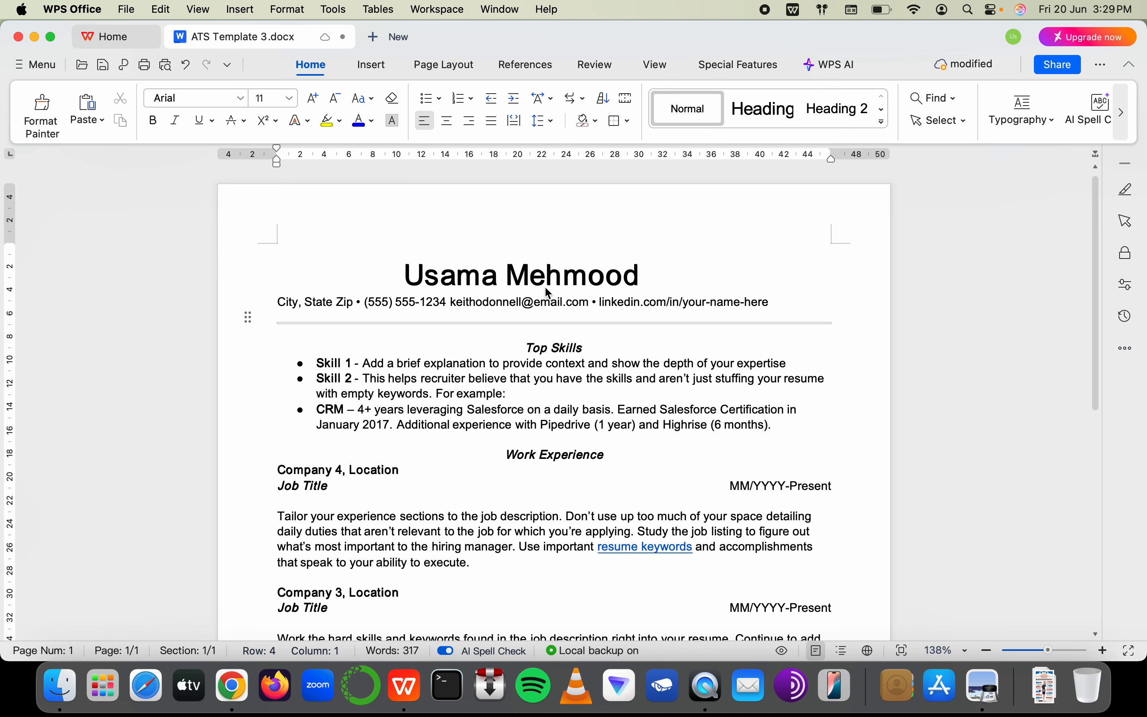
Return from the resume to the Group Forty Nine checklist in Sheets
{"action": "left_click", "coordinate": [525, 348]}
{"action": "key", "text": "super+Tab"}
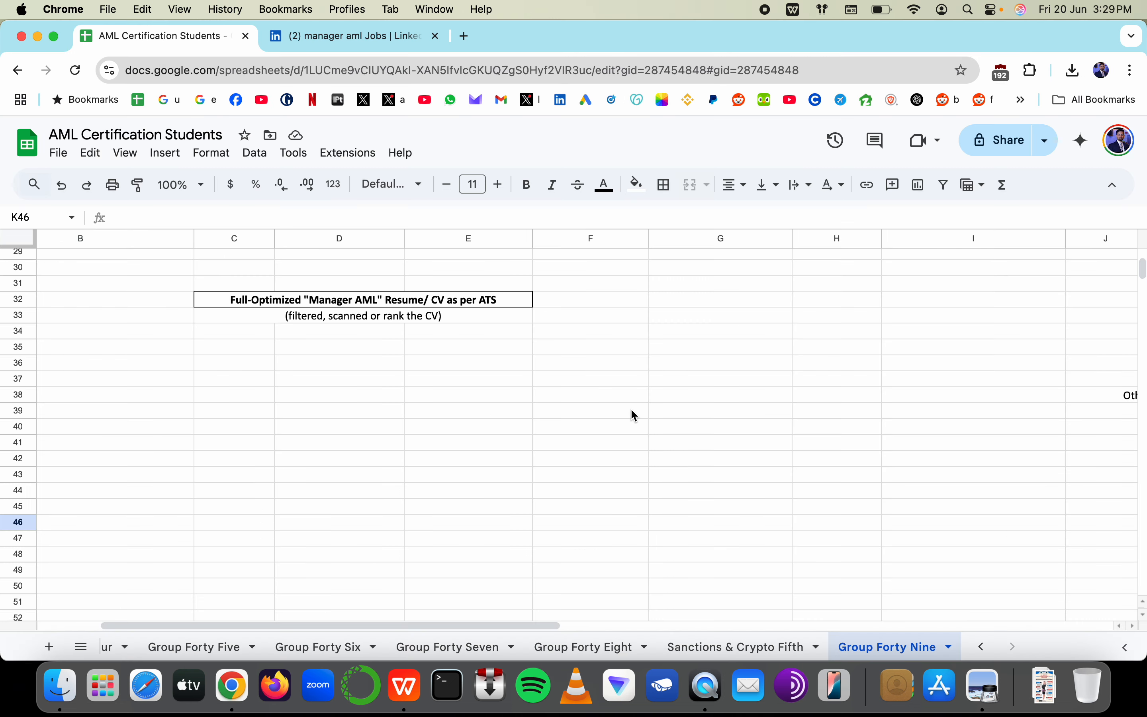
{"action": "scroll", "coordinate": [631, 410], "scroll_direction": "right", "scroll_amount": 10}
{"action": "scroll", "coordinate": [374, 368], "scroll_direction": "left", "scroll_amount": 3}
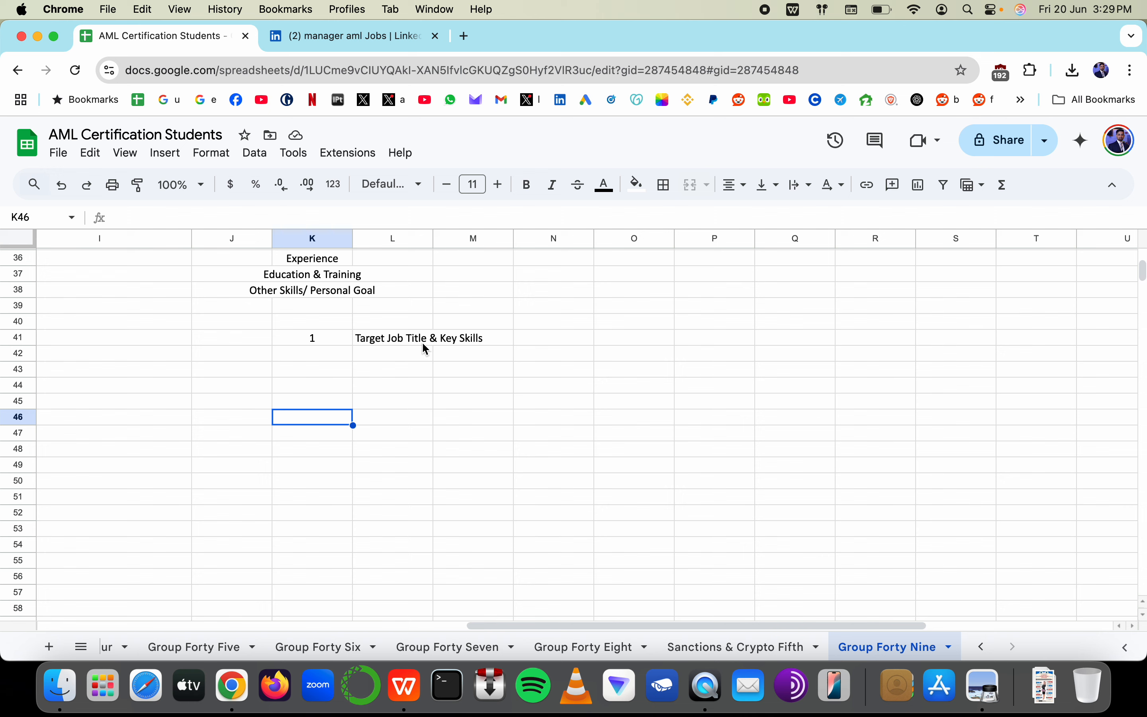
Type a trial 'Senior Manager AML' entry in M46, then discard it with Escape
{"action": "left_click", "coordinate": [487, 418]}
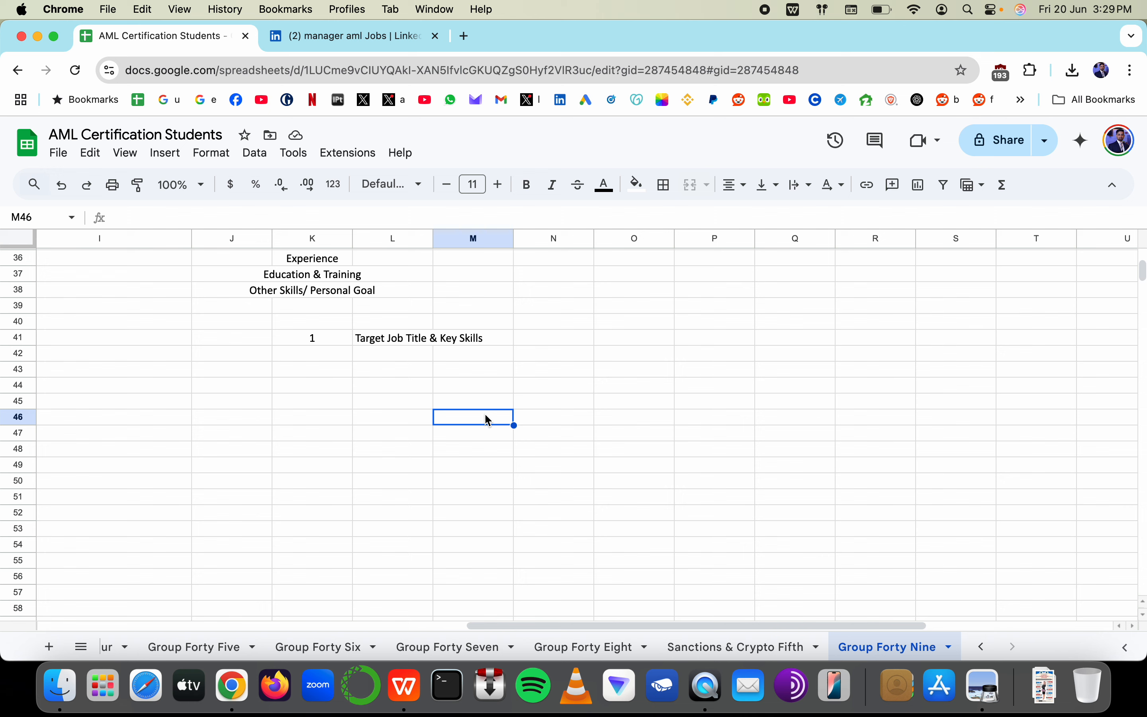
{"action": "type", "text": "Sne"}
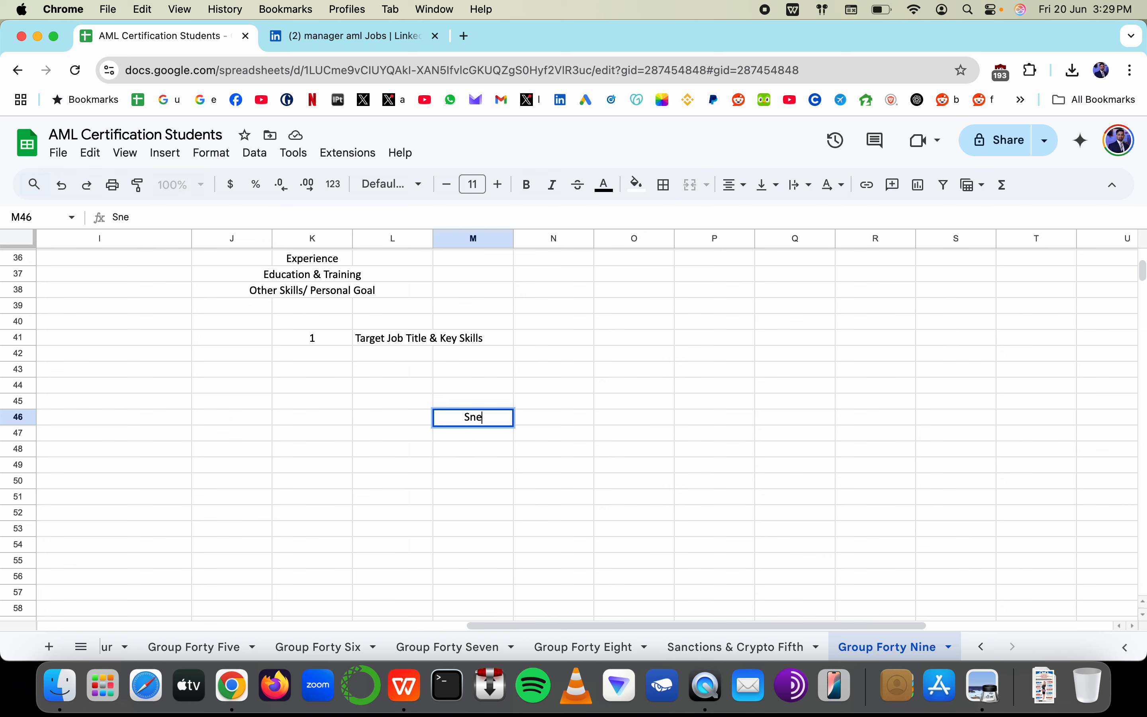
{"action": "key", "text": "BackSpace"}
{"action": "type", "text": "enior Man"}
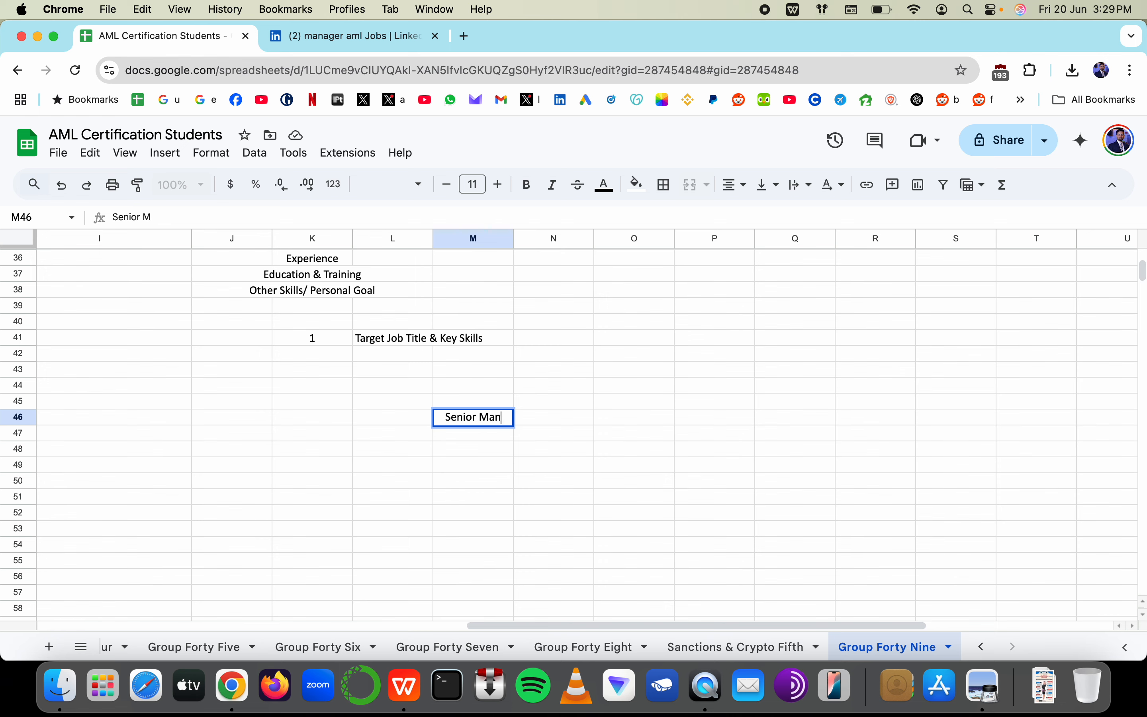
{"action": "type", "text": "ager AML"}
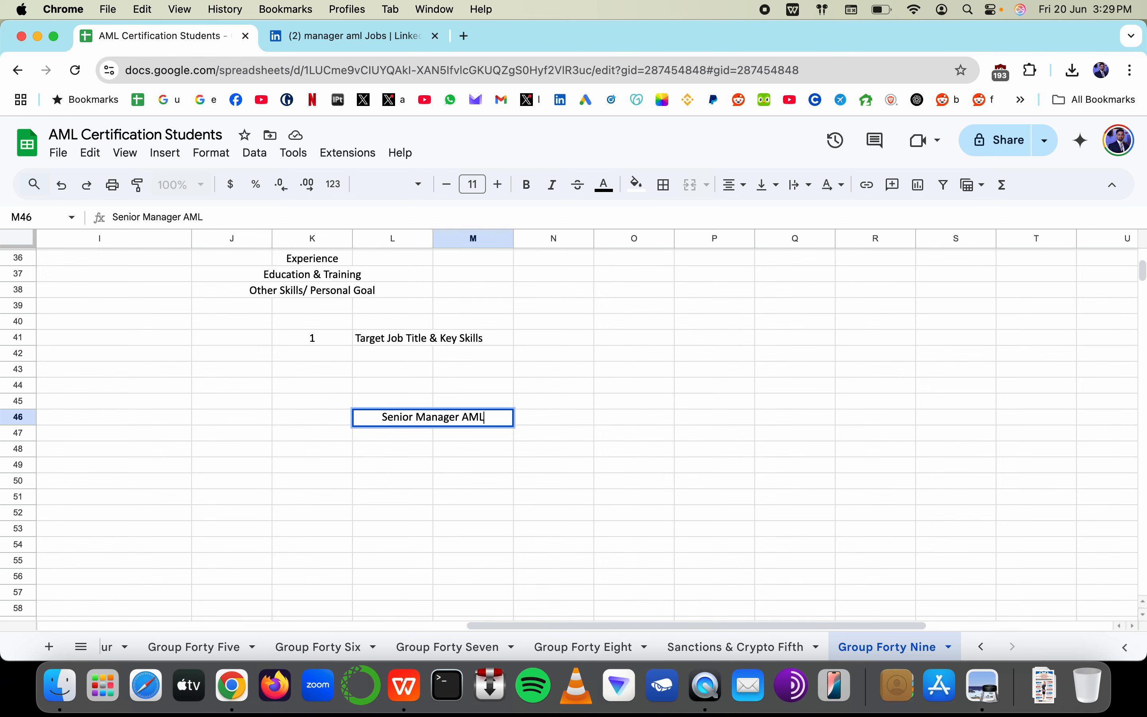
{"action": "key", "text": "Escape"}
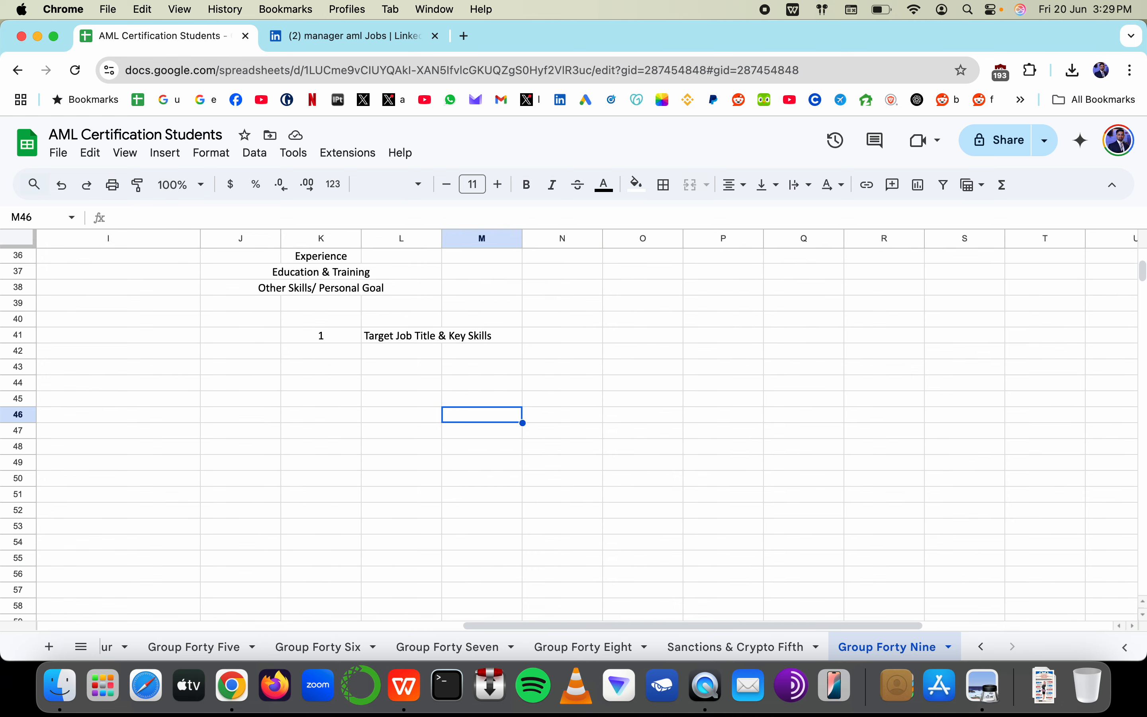
{"action": "scroll", "coordinate": [457, 292], "scroll_direction": "left", "scroll_amount": 10}
{"action": "scroll", "coordinate": [458, 292], "scroll_direction": "up", "scroll_amount": 5}
{"action": "scroll", "coordinate": [457, 291], "scroll_direction": "down", "scroll_amount": 2}
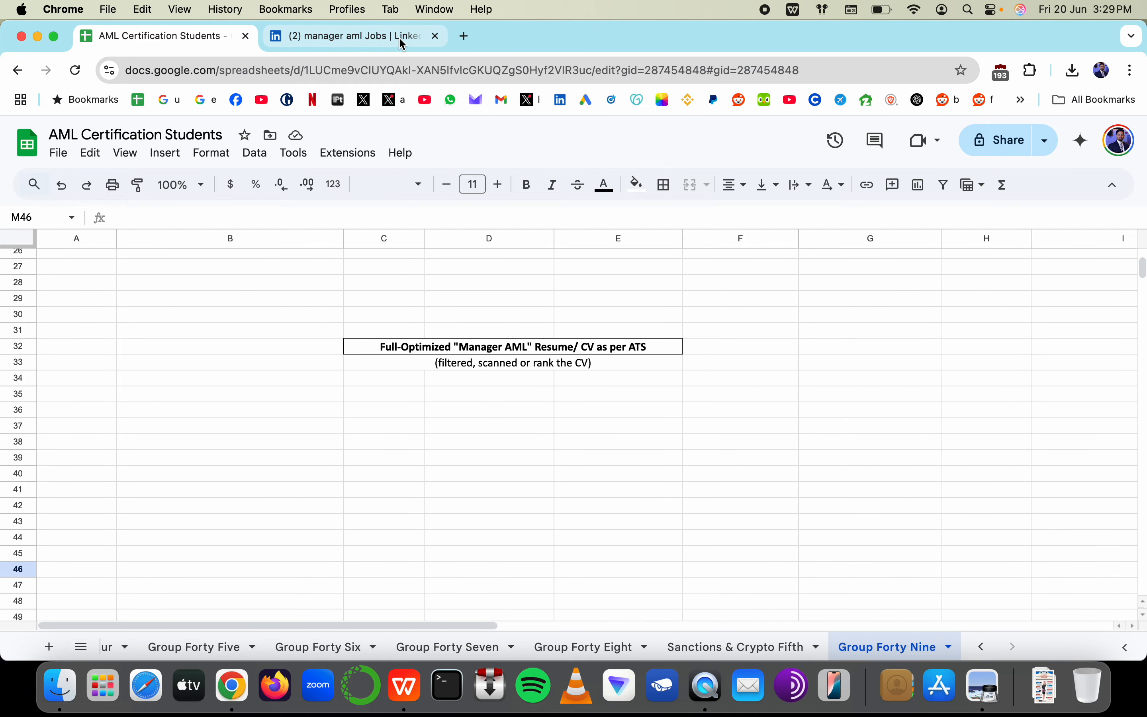
Reselect 'AML Analyst' in the posting's Position Title line, then return to the ATS Template 3 resume
{"action": "left_click", "coordinate": [423, 42]}
{"action": "left_click", "coordinate": [635, 313]}
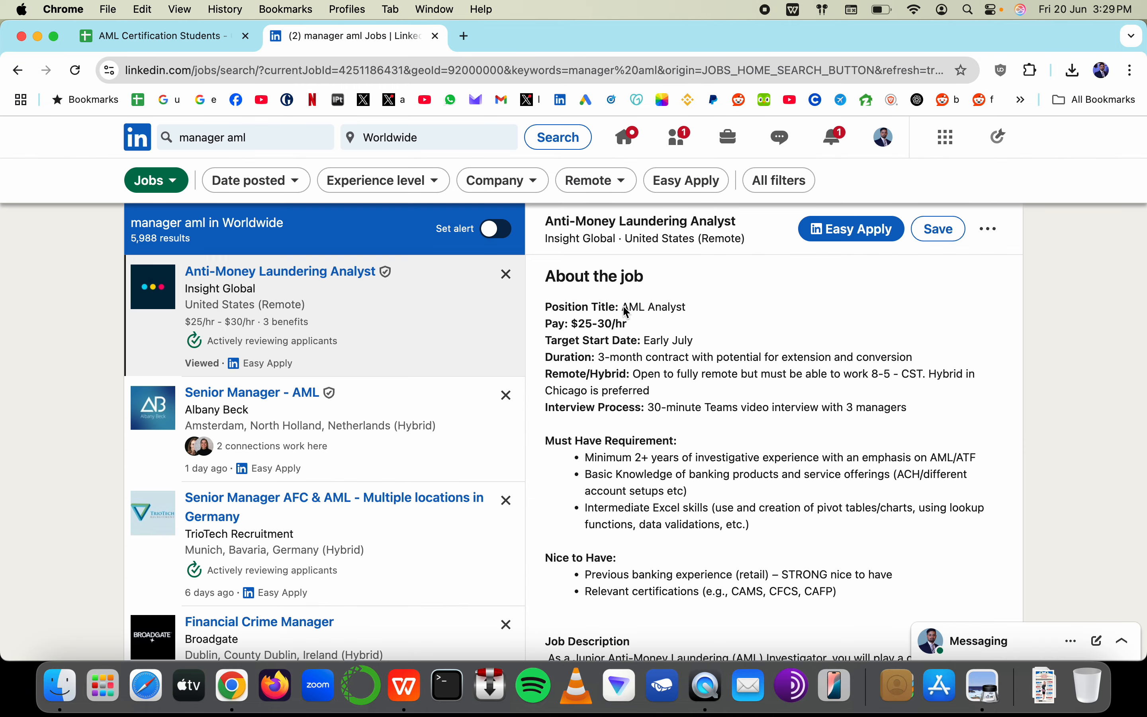
{"action": "left_click_drag", "start_coordinate": [625, 308], "coordinate": [690, 307]}
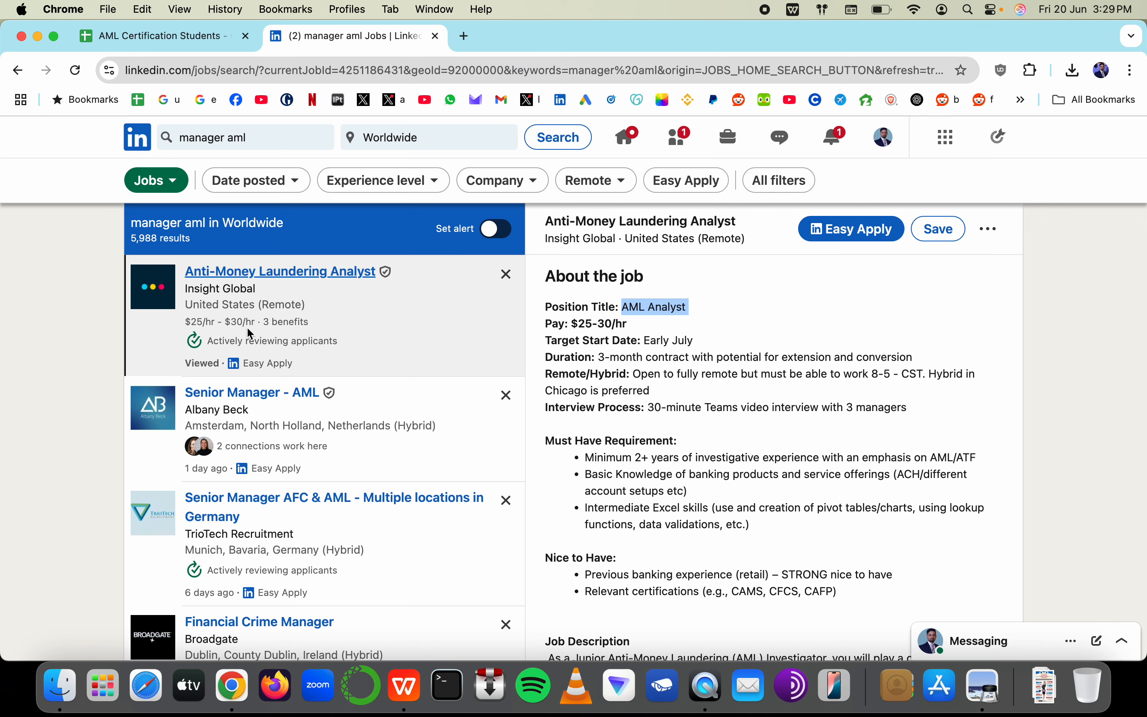
{"action": "left_click", "coordinate": [197, 38]}
{"action": "key", "text": "super+Tab"}
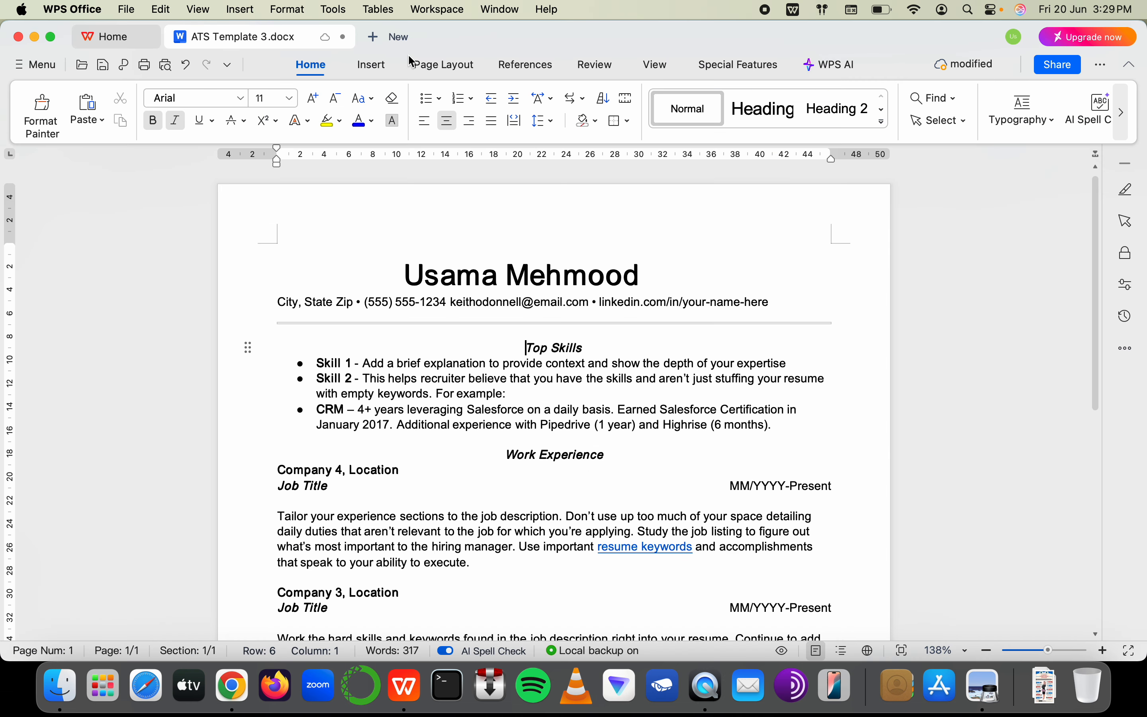
Check the AML Certification Students spreadsheet for the job title, then return to the resume
{"action": "left_click_drag", "start_coordinate": [527, 348], "coordinate": [614, 347]}
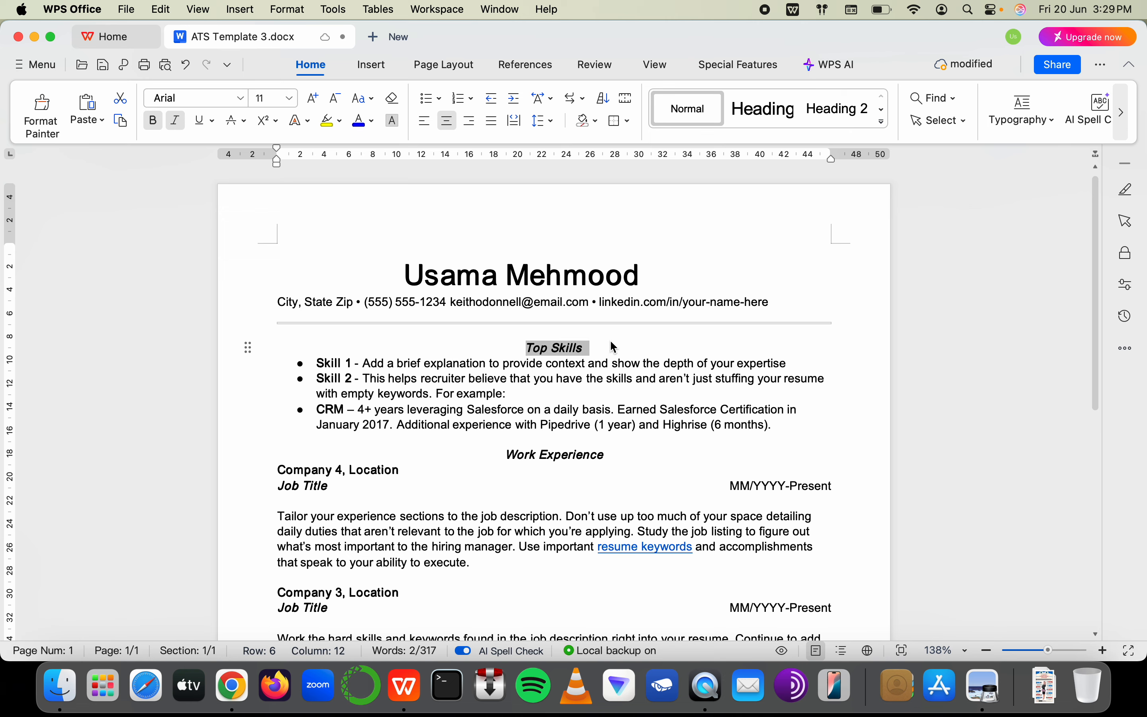
{"action": "left_click", "coordinate": [568, 348]}
{"action": "double_click", "coordinate": [556, 351]}
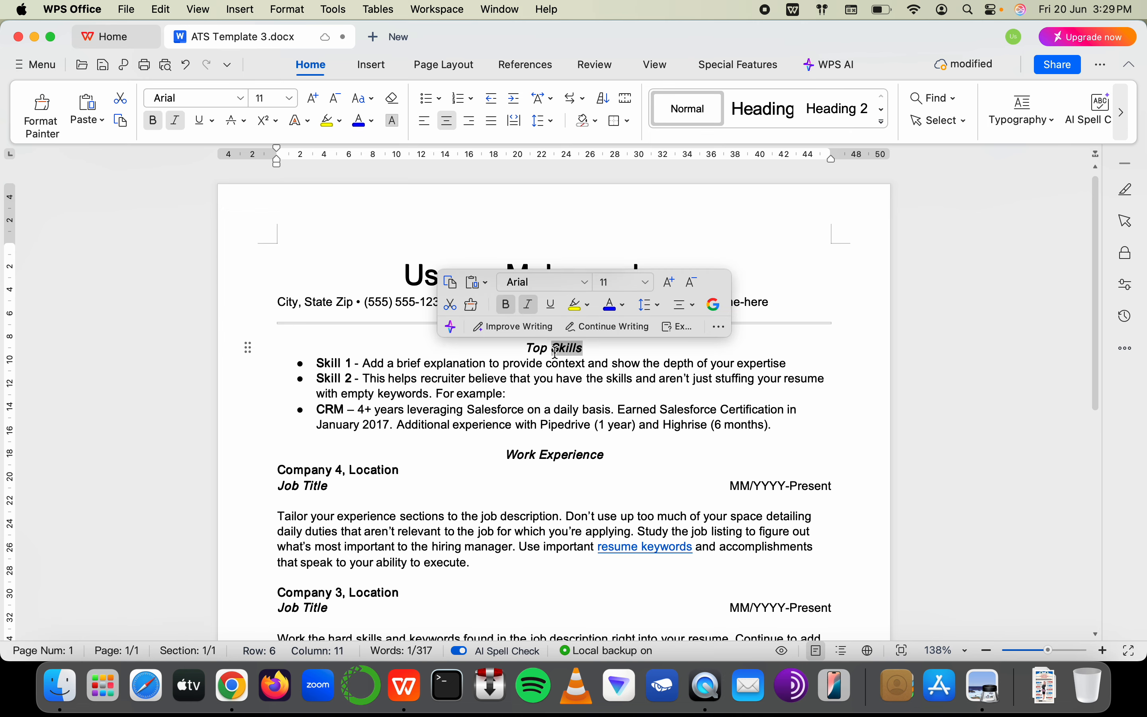
{"action": "key", "text": "super+Tab"}
{"action": "scroll", "coordinate": [755, 487], "scroll_direction": "right", "scroll_amount": 12}
{"action": "scroll", "coordinate": [754, 487], "scroll_direction": "left", "scroll_amount": 2}
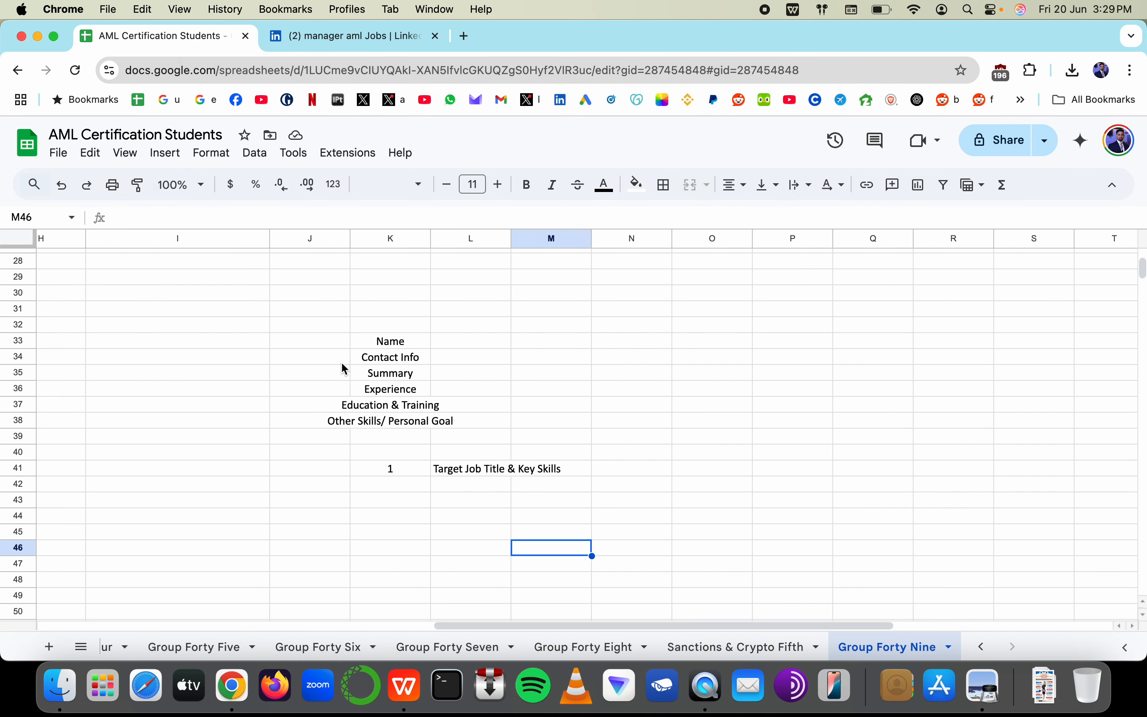
{"action": "key", "text": "super+Tab"}
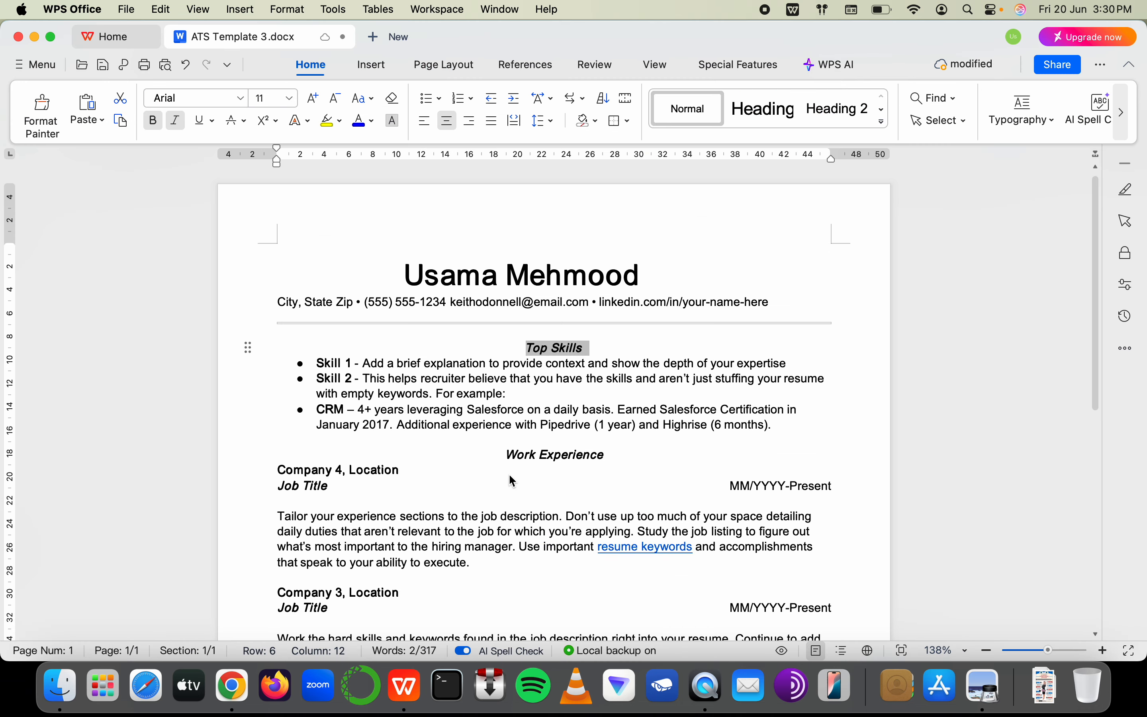
Type the headline 'AML Analyst' on the empty line above Top Skills, indented two tabs
{"action": "left_click", "coordinate": [524, 338]}
{"action": "key", "text": "Tab"}
{"action": "key", "text": "Tab"}
{"action": "key", "text": "Tab"}
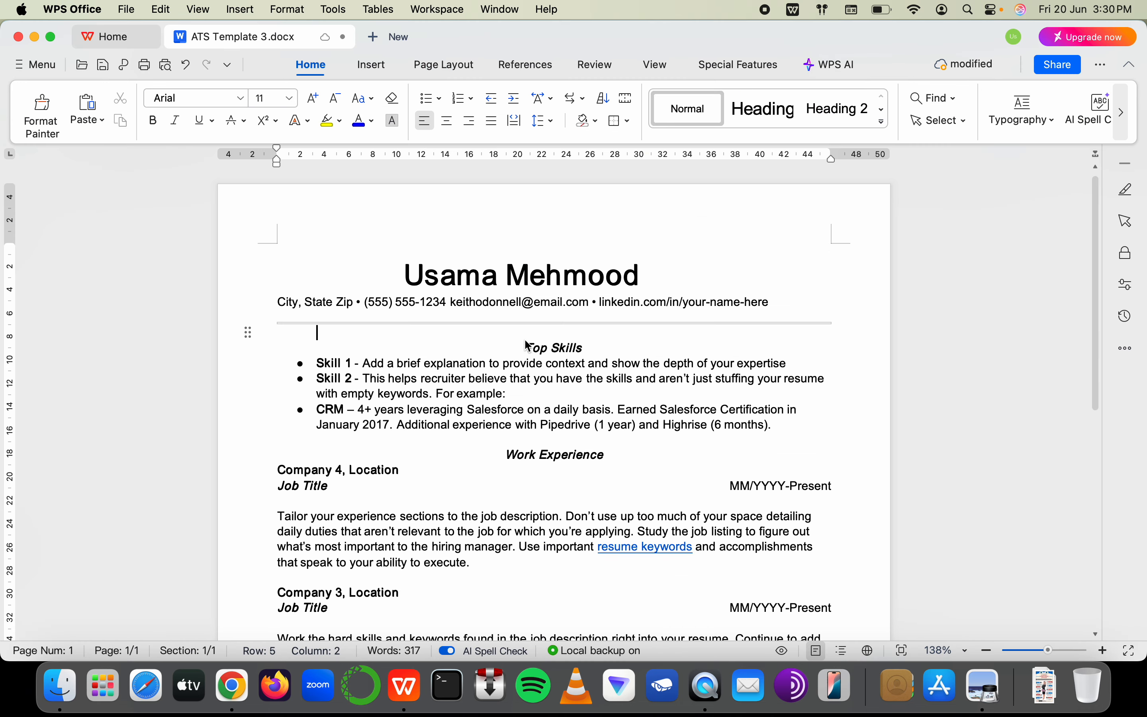
{"action": "key", "text": "Tab"}
{"action": "type", "text": "AML ANa"}
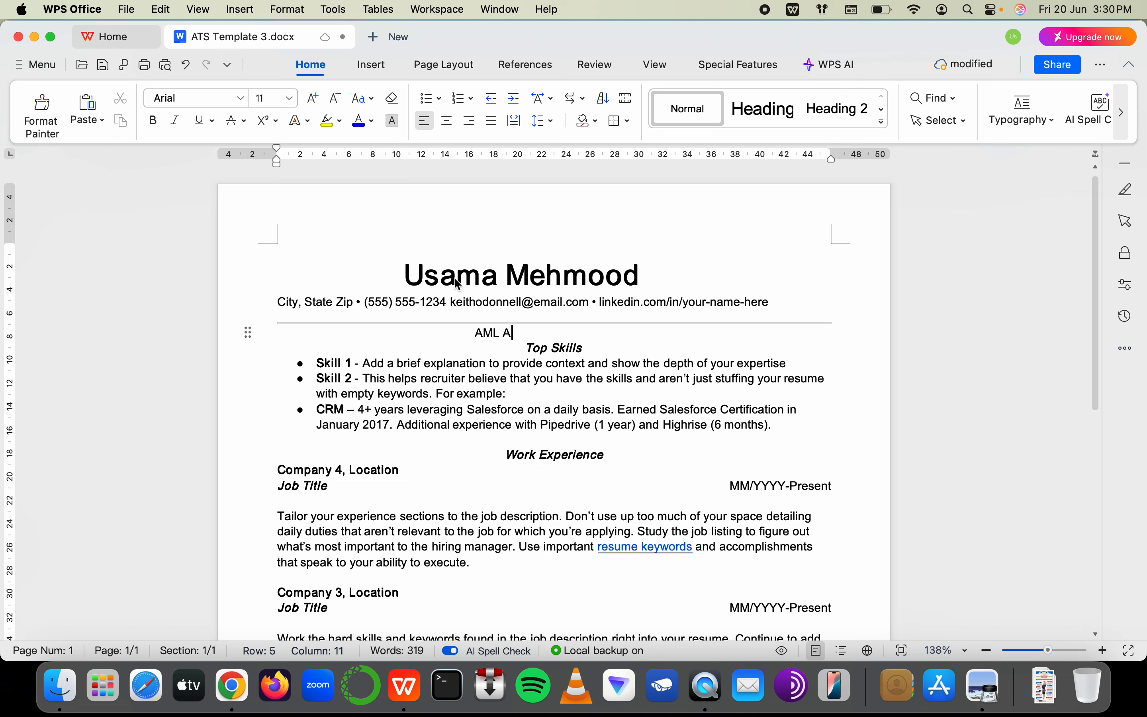
{"action": "type", "text": "nalyst"}
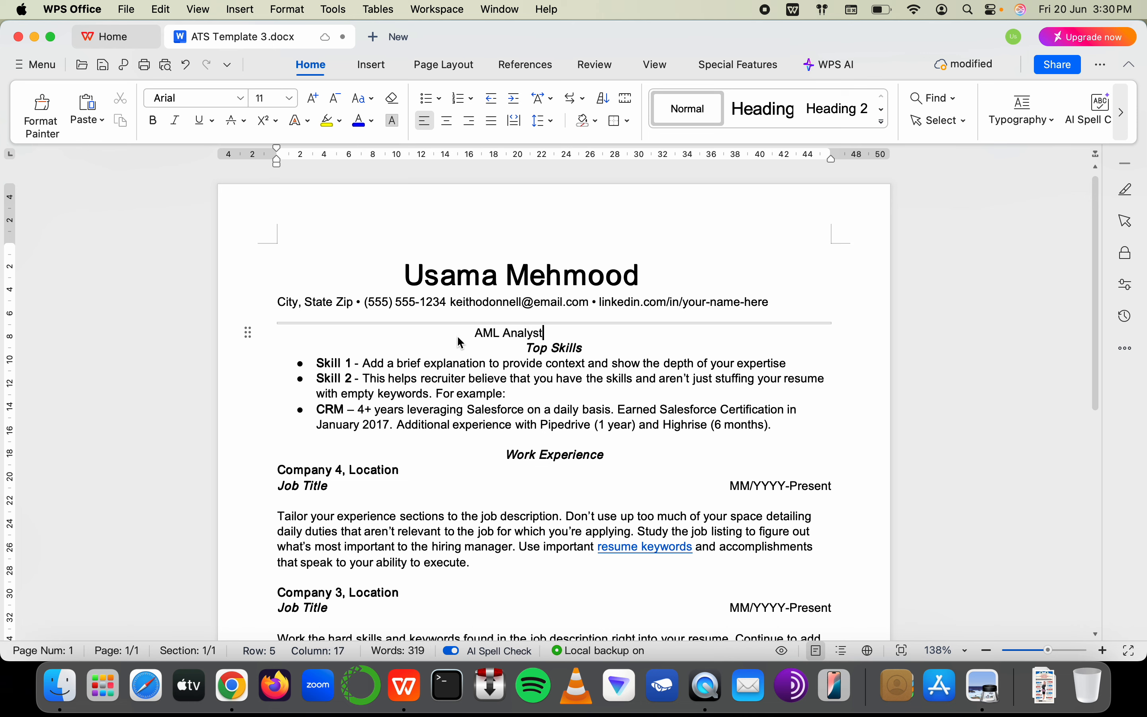
Raise the AML Analyst font size three steps to 18 pt, then back down to 16 pt
{"action": "left_click_drag", "start_coordinate": [456, 338], "coordinate": [544, 335]}
{"action": "left_click", "coordinate": [314, 102]}
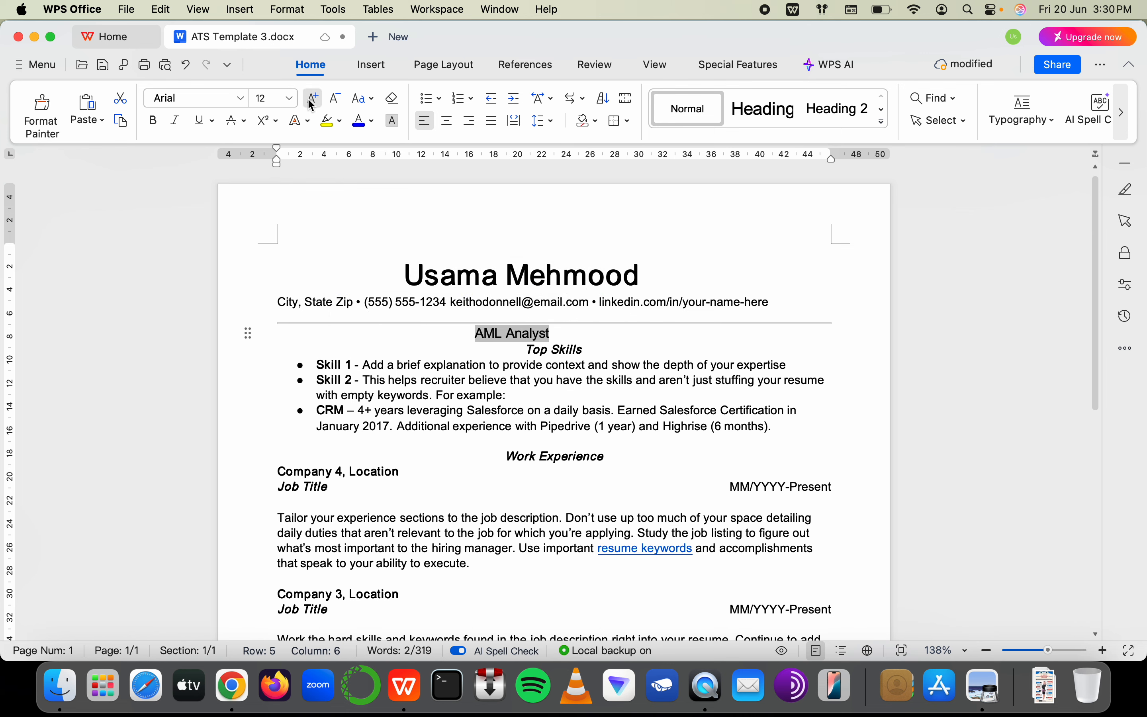
{"action": "left_click", "coordinate": [312, 104]}
{"action": "left_click", "coordinate": [313, 104]}
{"action": "left_click", "coordinate": [312, 104]}
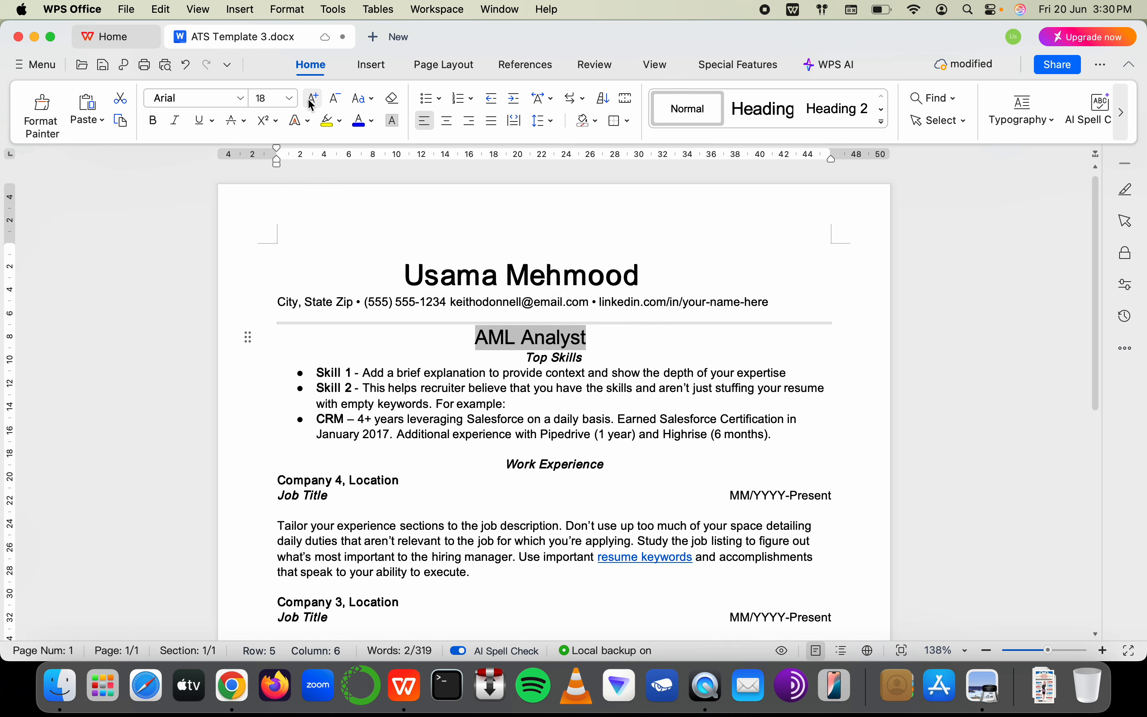
{"action": "left_click", "coordinate": [335, 99]}
Select the whole Top Skills line
{"action": "left_click", "coordinate": [491, 363]}
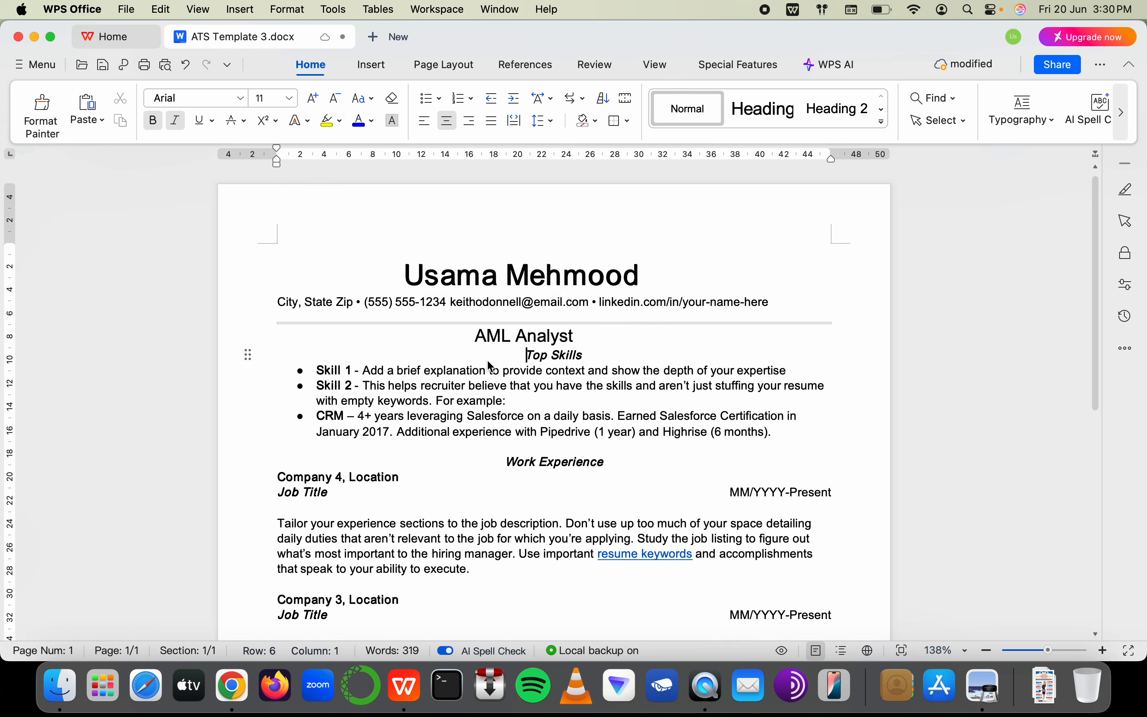
{"action": "left_click", "coordinate": [599, 361]}
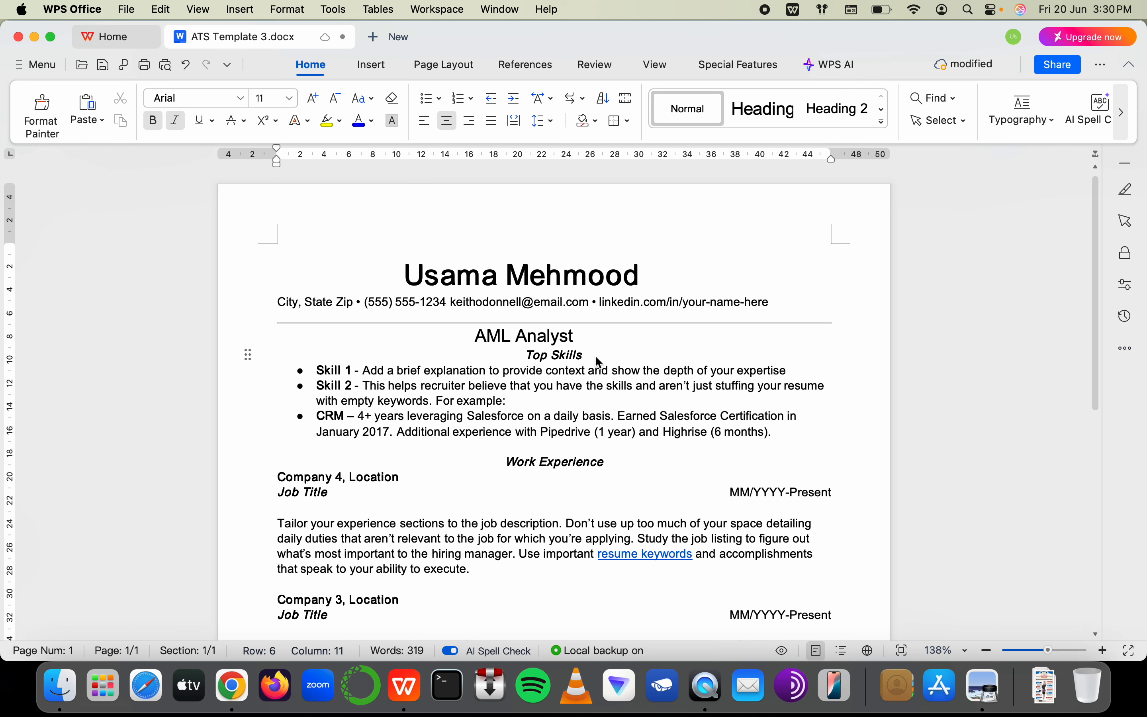
{"action": "triple_click", "coordinate": [599, 361]}
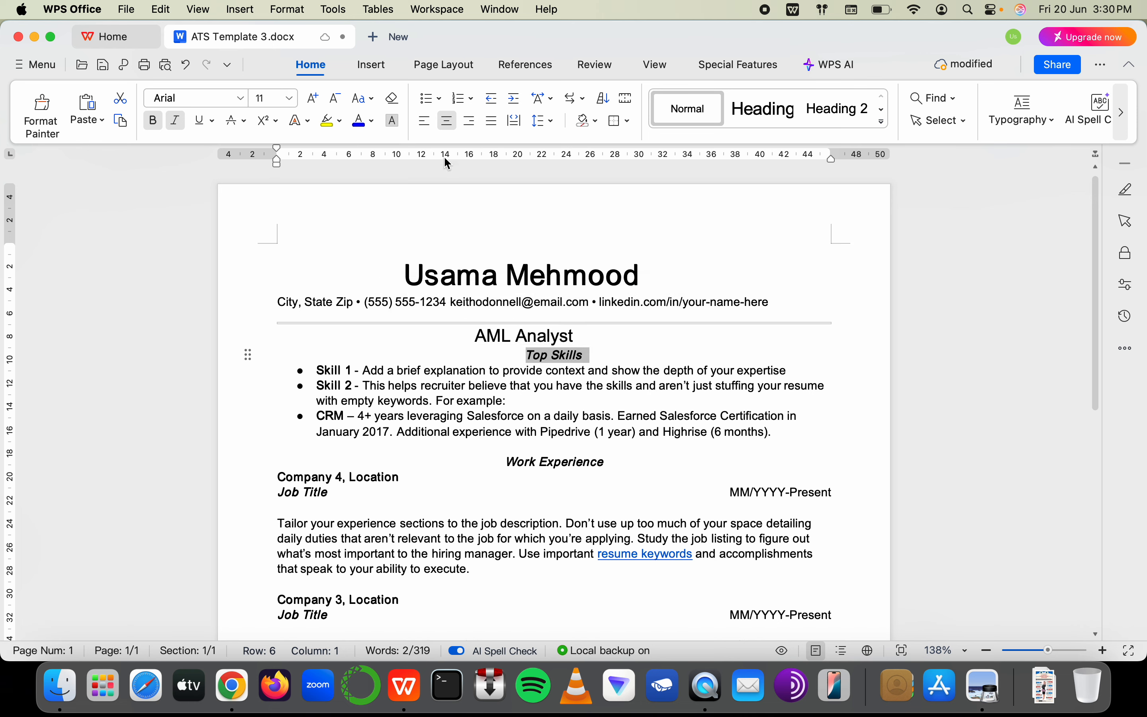
Copy Top Skills' formatting onto AML Analyst, undo it, and make the headline italic
{"action": "left_click", "coordinate": [56, 135]}
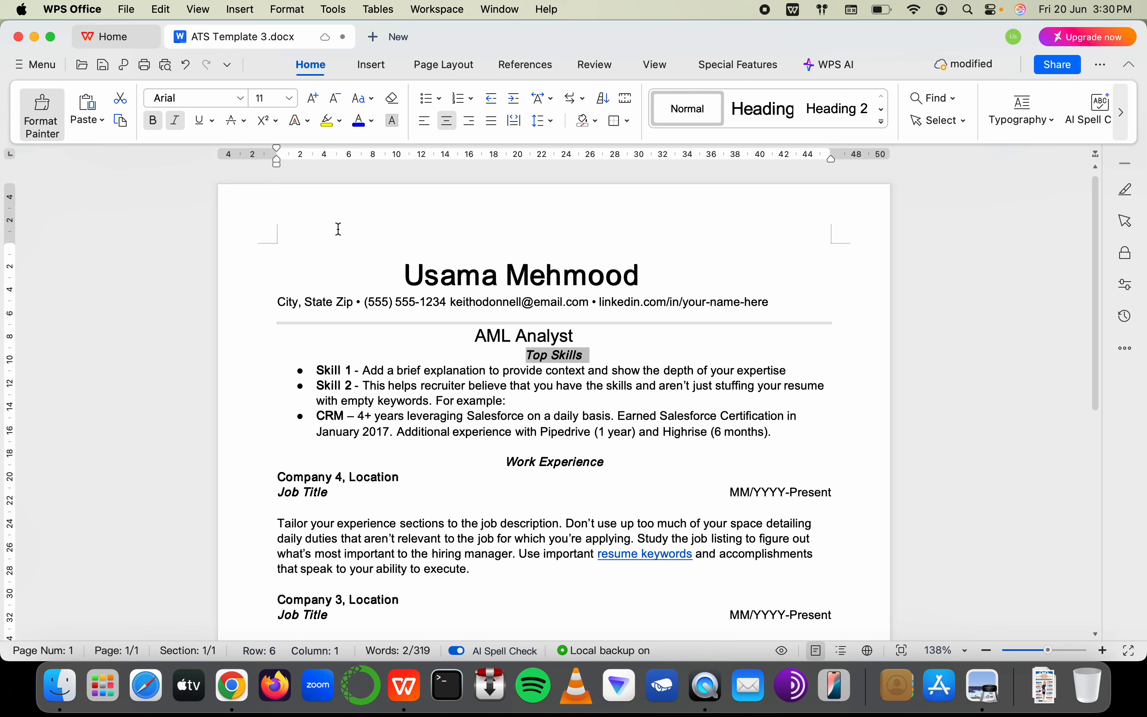
{"action": "left_click_drag", "start_coordinate": [476, 344], "coordinate": [624, 336]}
{"action": "left_click", "coordinate": [478, 339]}
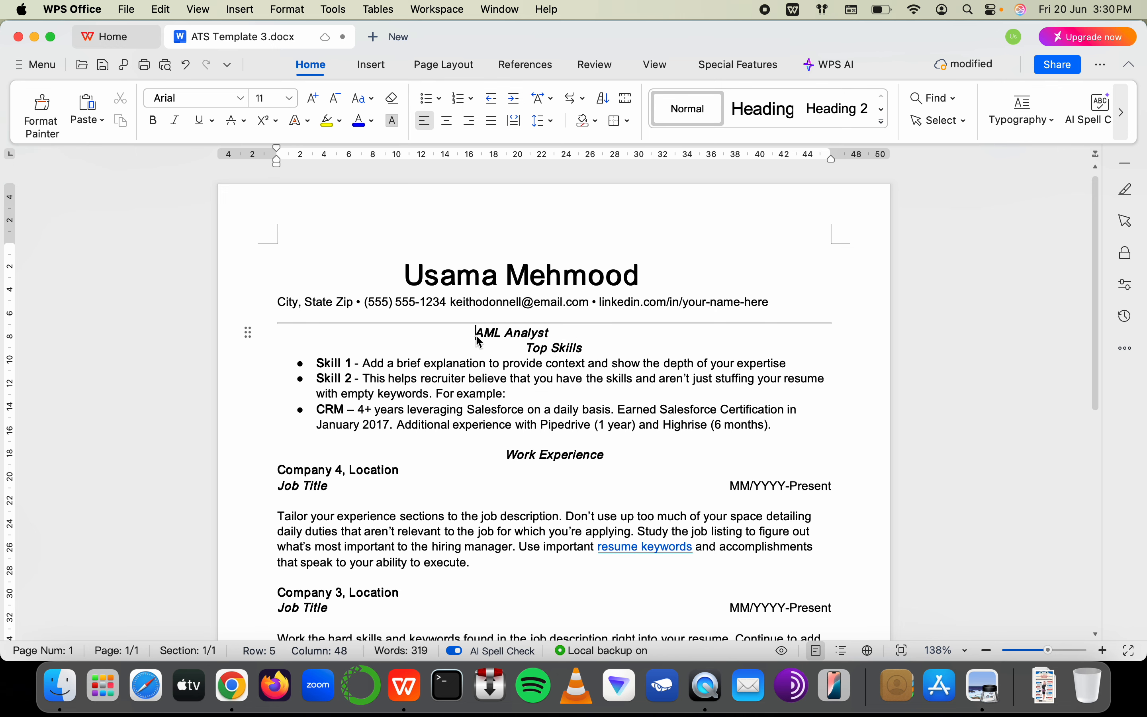
{"action": "key", "text": "super+z"}
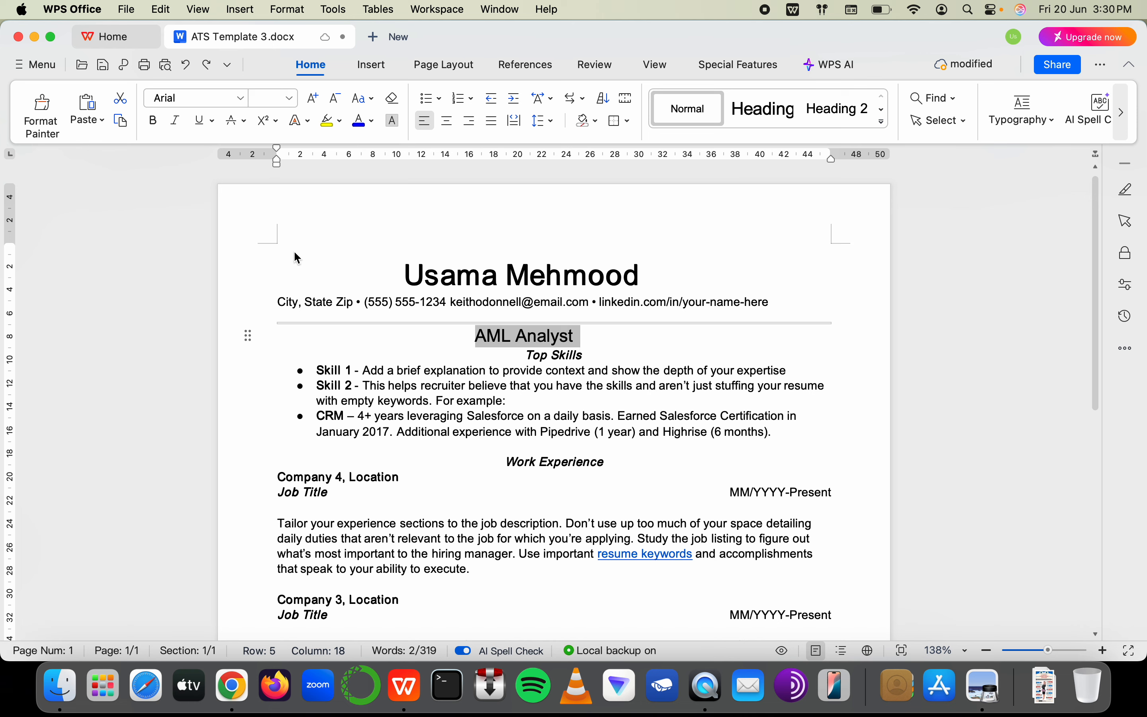
{"action": "left_click", "coordinate": [175, 121]}
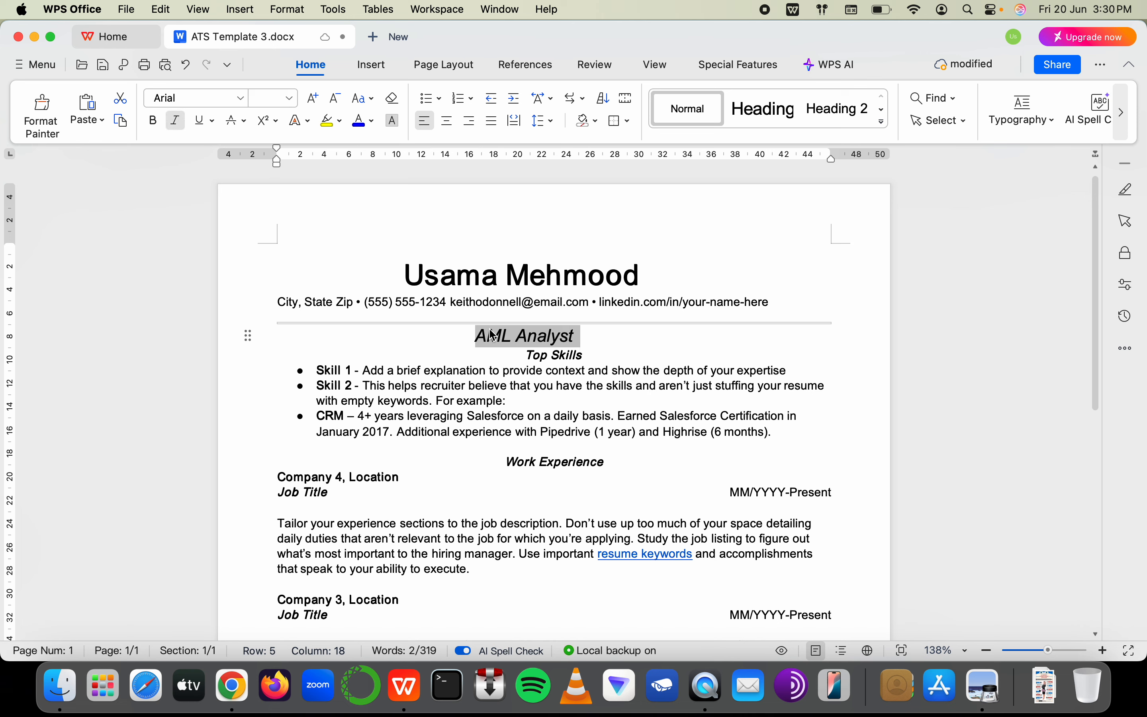
Remove the centering from Top Skills and re-indent the line with four tabs
{"action": "left_click", "coordinate": [531, 374]}
{"action": "left_click", "coordinate": [524, 359]}
{"action": "key", "text": "BackSpace"}
{"action": "key", "text": "Tab"}
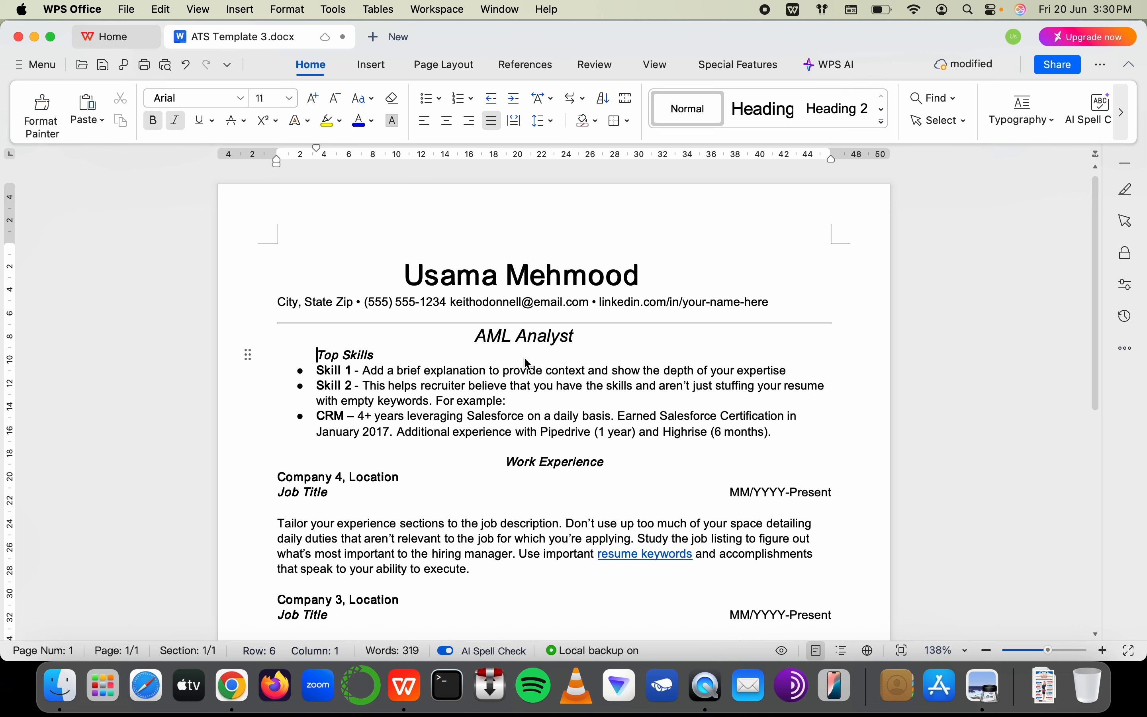
{"action": "key", "text": "Tab"}
{"action": "key", "text": "Tab"}
{"action": "key", "text": "Tab"}
{"action": "key", "text": "Tab"}
{"action": "key", "text": "Tab"}
{"action": "key", "text": "Tab"}
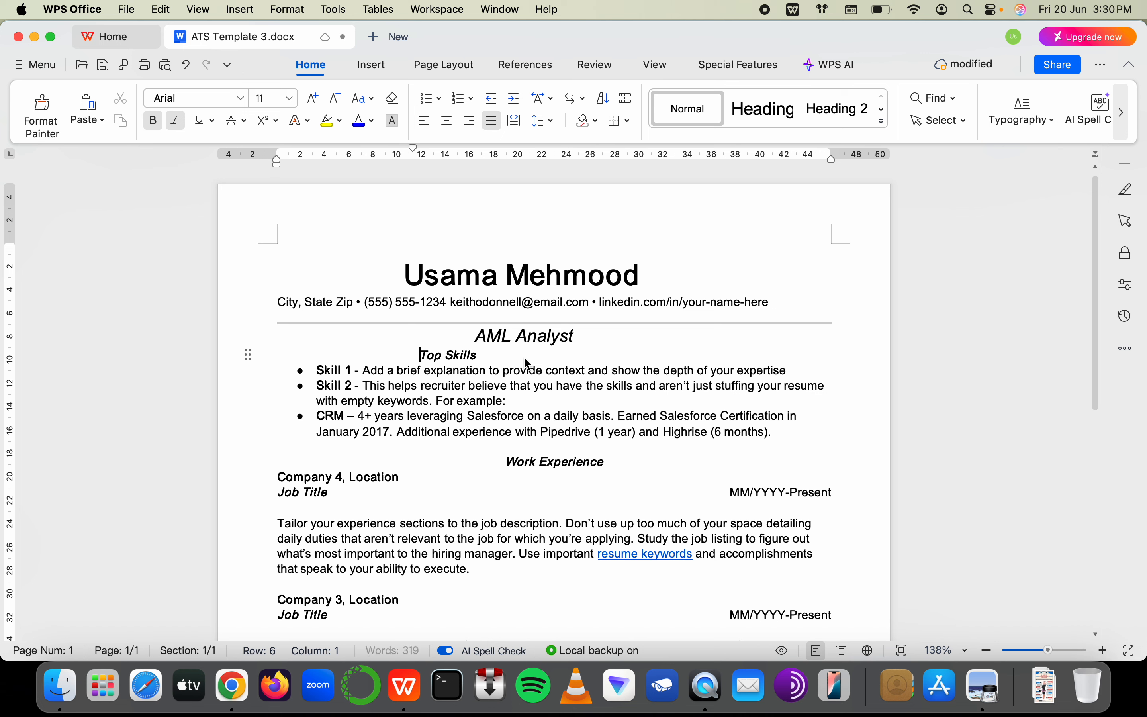
{"action": "key", "text": "Tab"}
{"action": "key", "text": "Tab"}
{"action": "key", "text": "Tab"}
{"action": "key", "text": "Tab"}
{"action": "key", "text": "Tab"}
{"action": "key", "text": "Tab"}
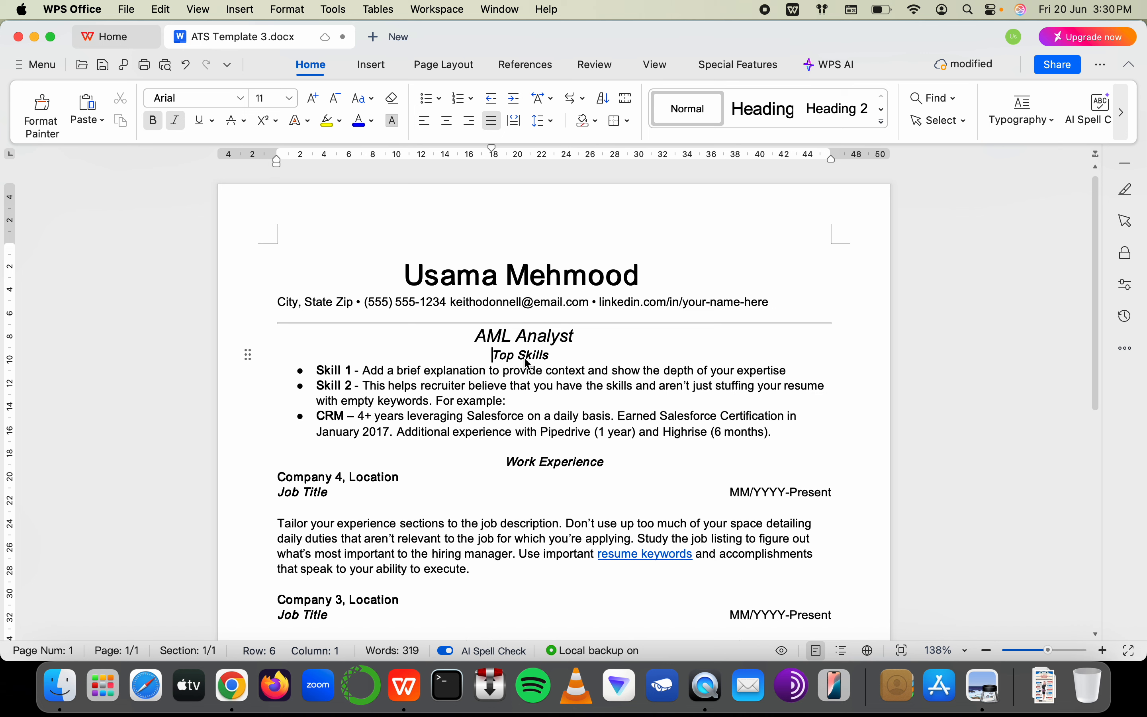
{"action": "key", "text": "Tab"}
Select the full AML Analyst line and remove its italic formatting
{"action": "double_click", "coordinate": [541, 336]}
{"action": "left_click", "coordinate": [538, 336]}
{"action": "double_click", "coordinate": [536, 337]}
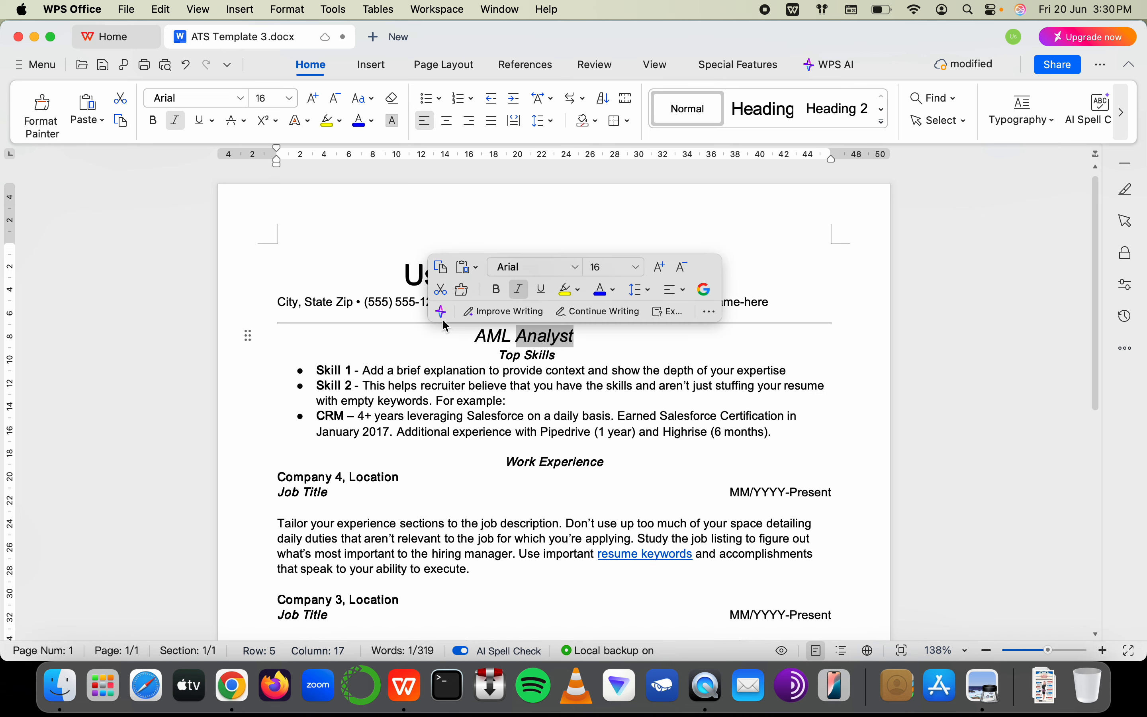
{"action": "left_click_drag", "start_coordinate": [469, 340], "coordinate": [586, 336]}
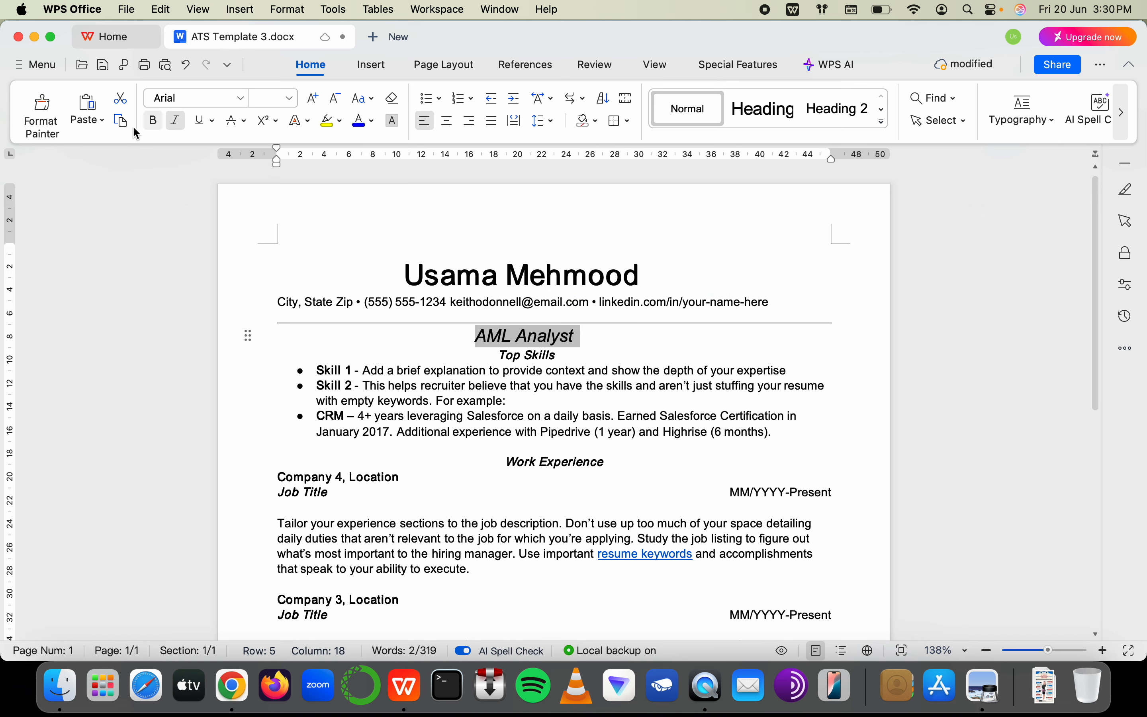
{"action": "left_click", "coordinate": [185, 125]}
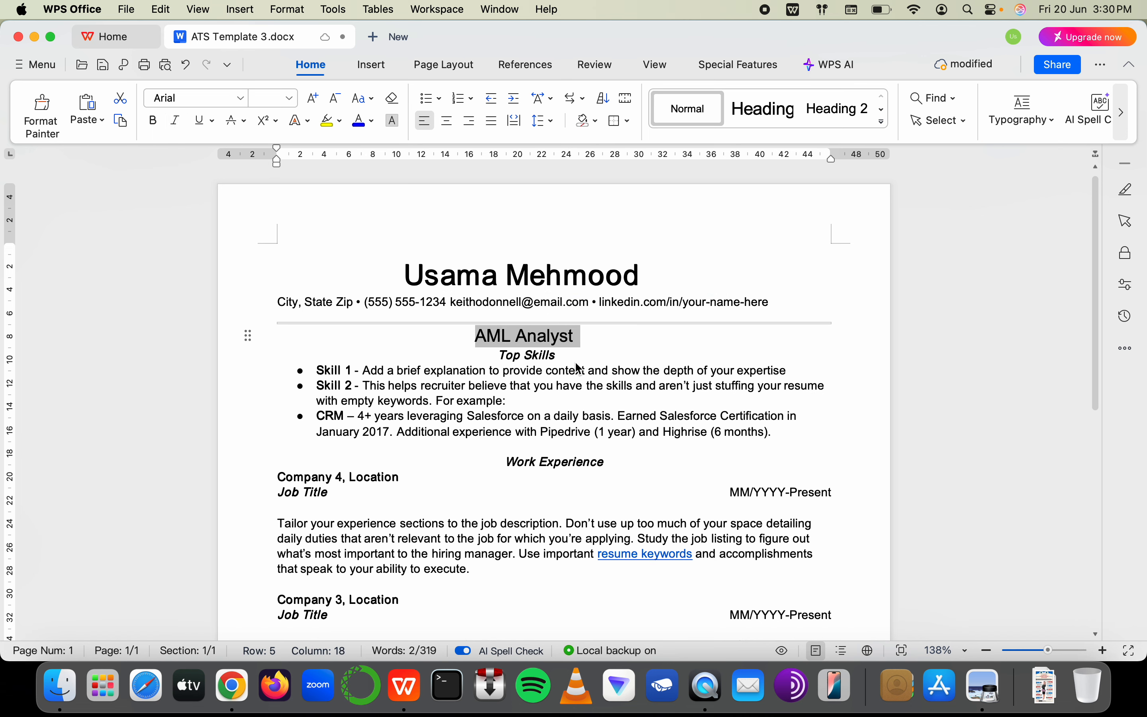
{"action": "left_click", "coordinate": [571, 361]}
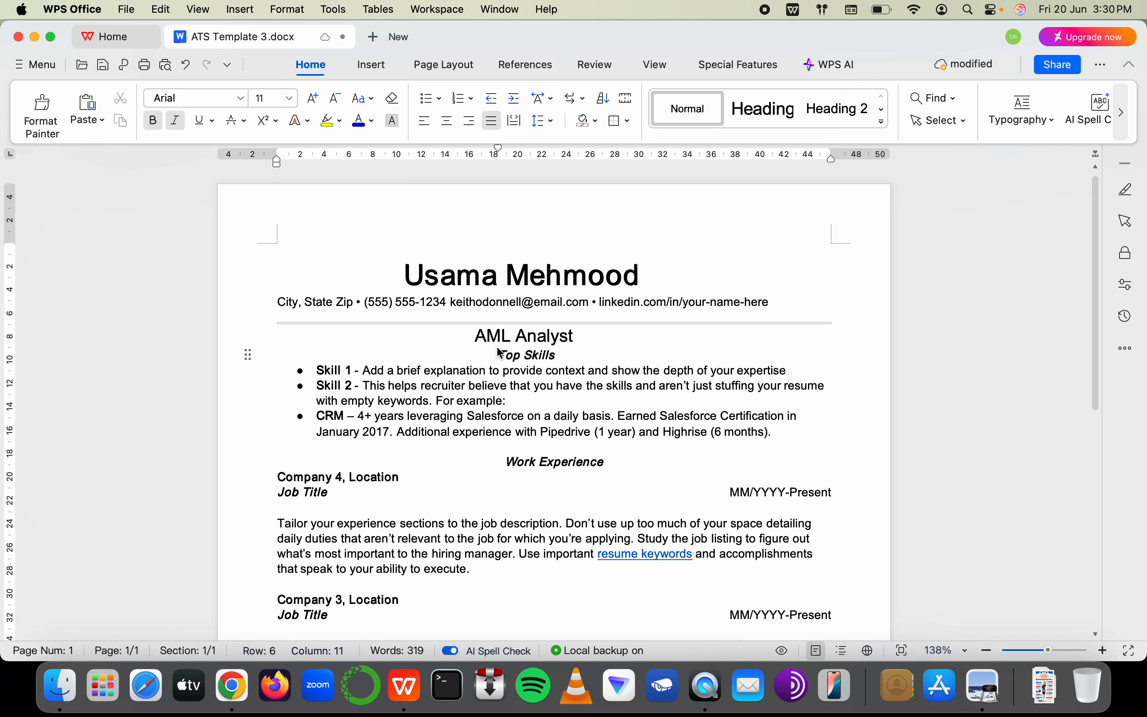
Highlight the AML Analyst headline in yellow
{"action": "left_click", "coordinate": [477, 338]}
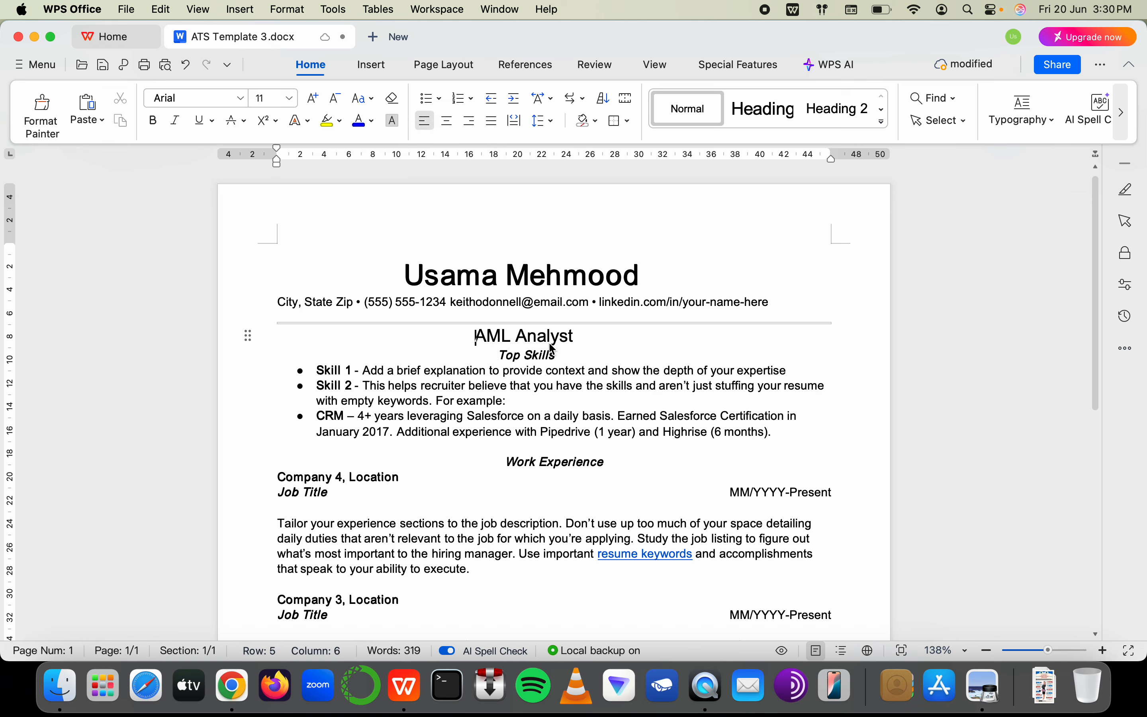
{"action": "left_click", "coordinate": [592, 339], "text": "shift"}
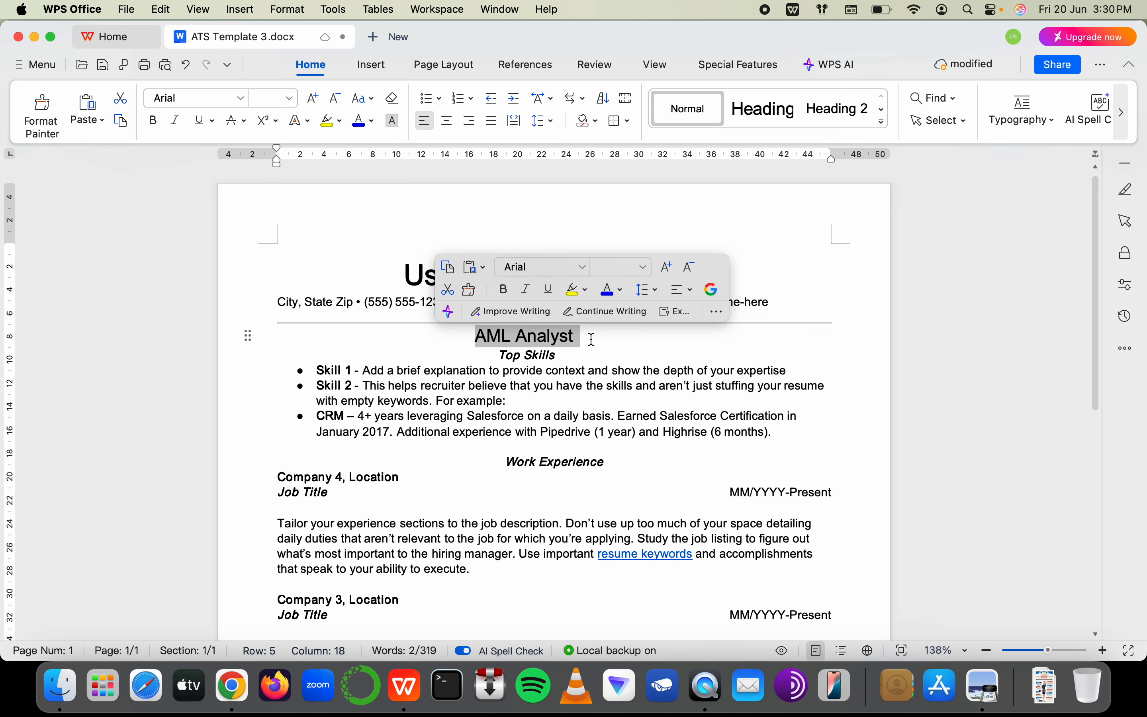
{"action": "left_click", "coordinate": [328, 121]}
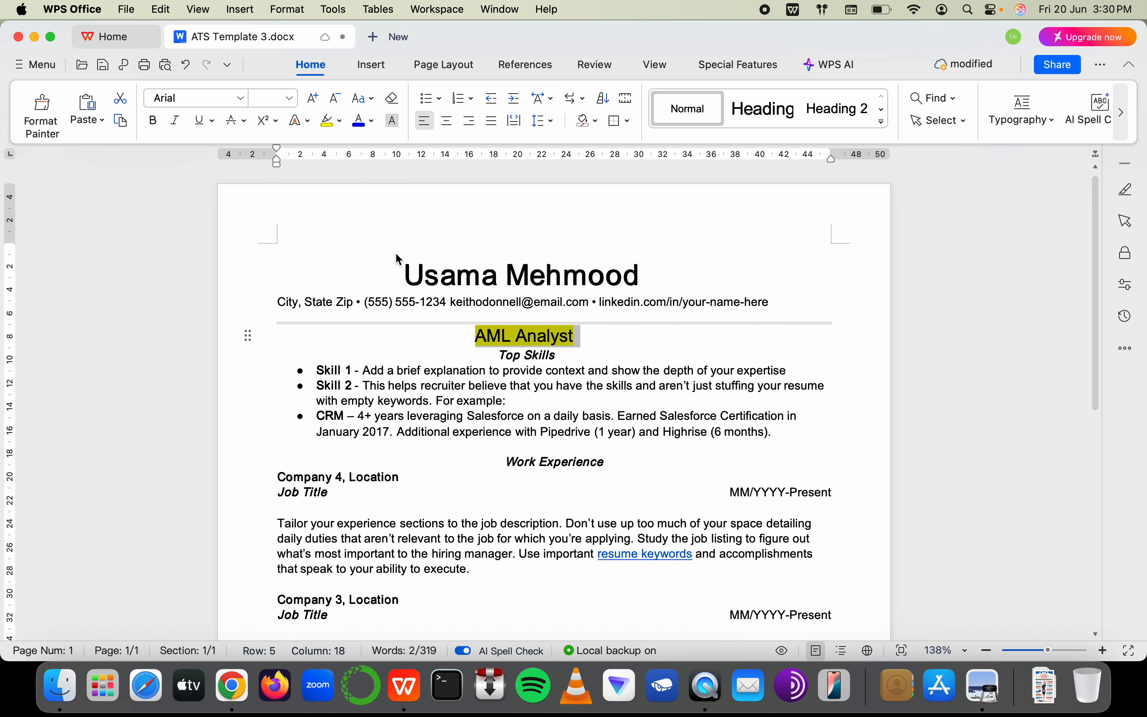
{"action": "left_click", "coordinate": [519, 359]}
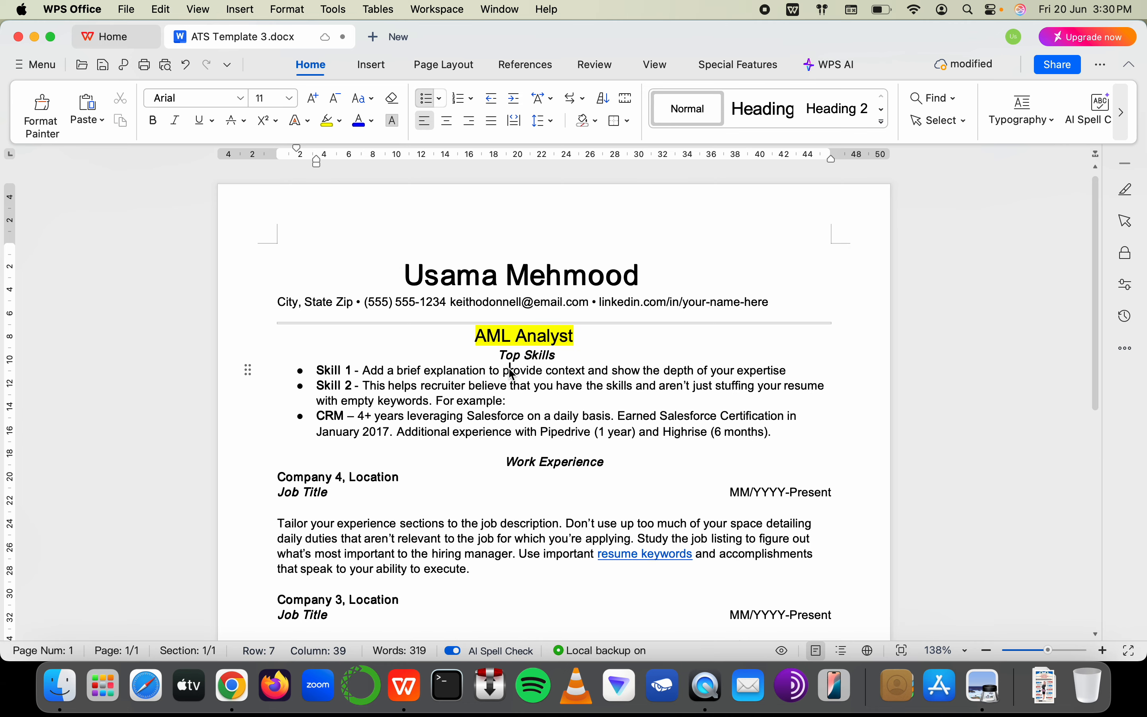
{"action": "key", "text": "super+Tab"}
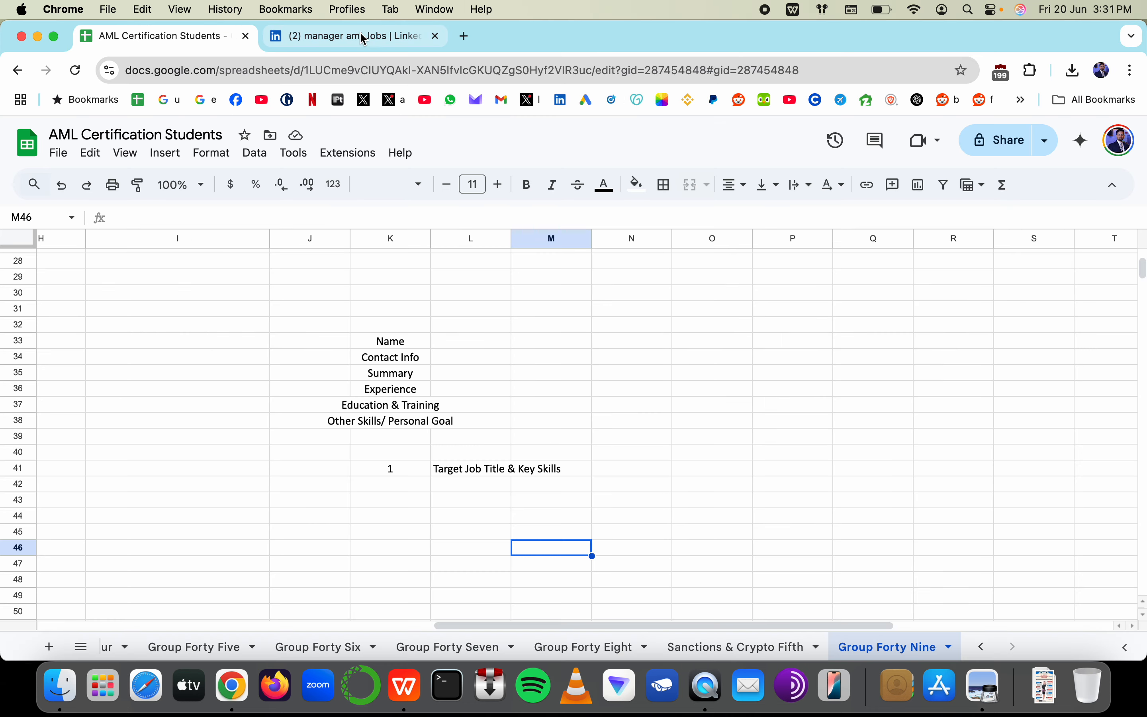
{"action": "left_click", "coordinate": [360, 36]}
{"action": "left_click", "coordinate": [251, 392]}
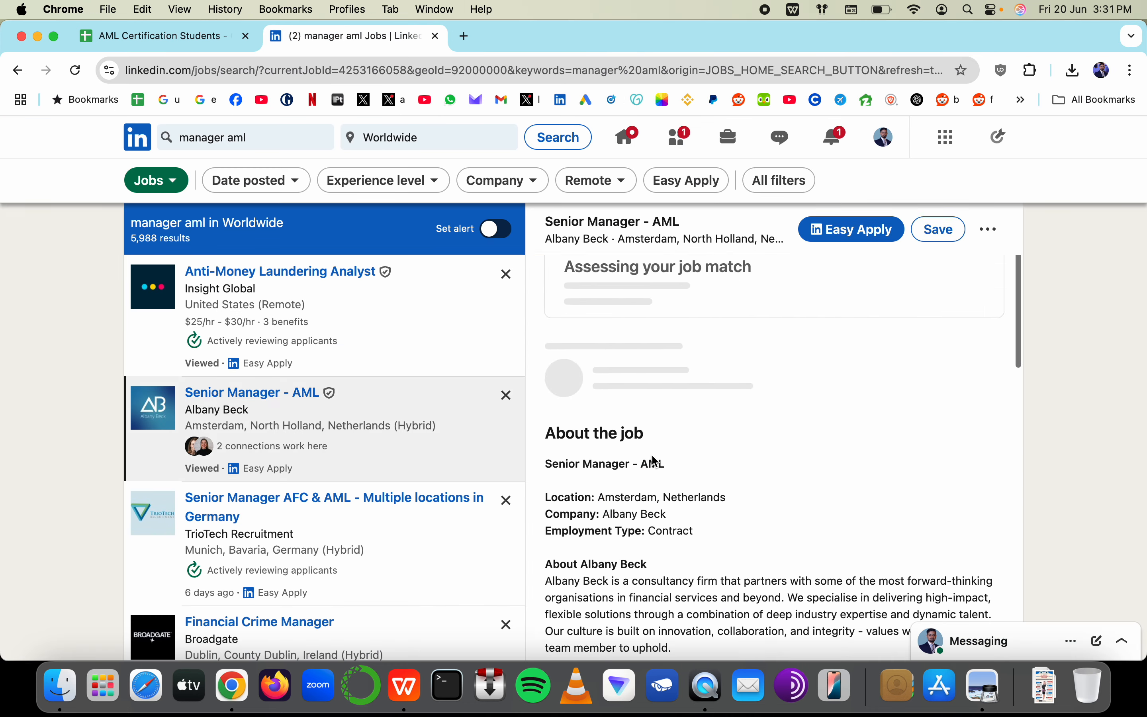
{"action": "scroll", "coordinate": [683, 451], "scroll_direction": "down", "scroll_amount": 5}
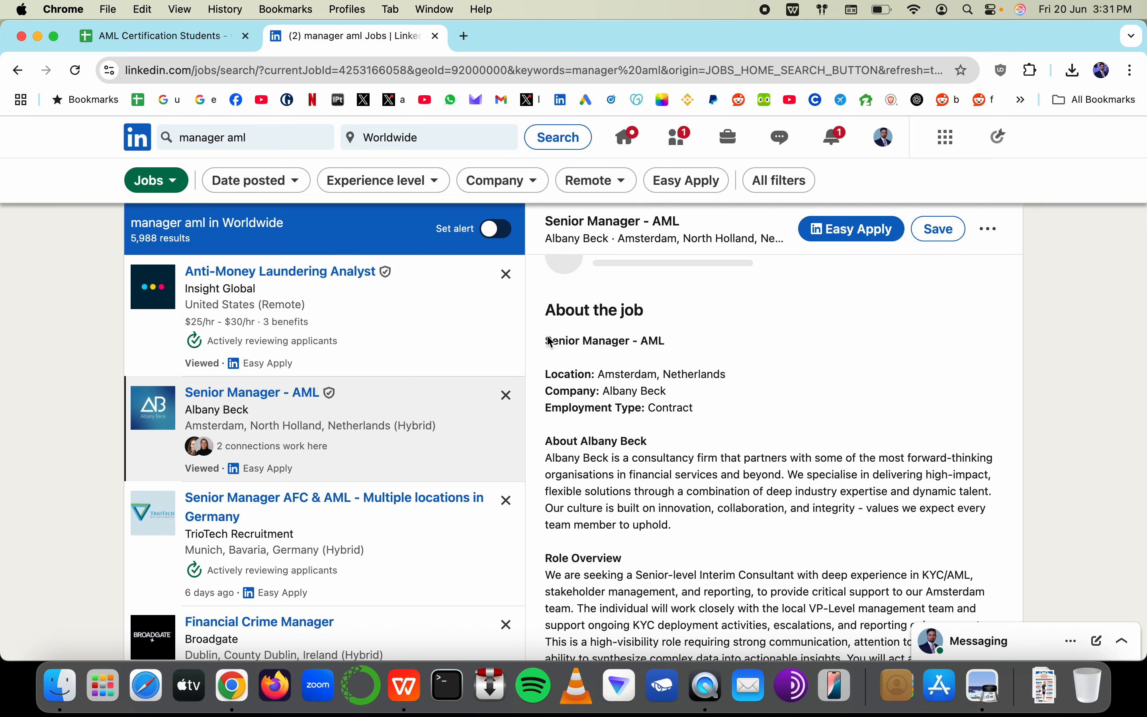
{"action": "left_click_drag", "start_coordinate": [549, 341], "coordinate": [721, 343]}
{"action": "key", "text": "super+Tab"}
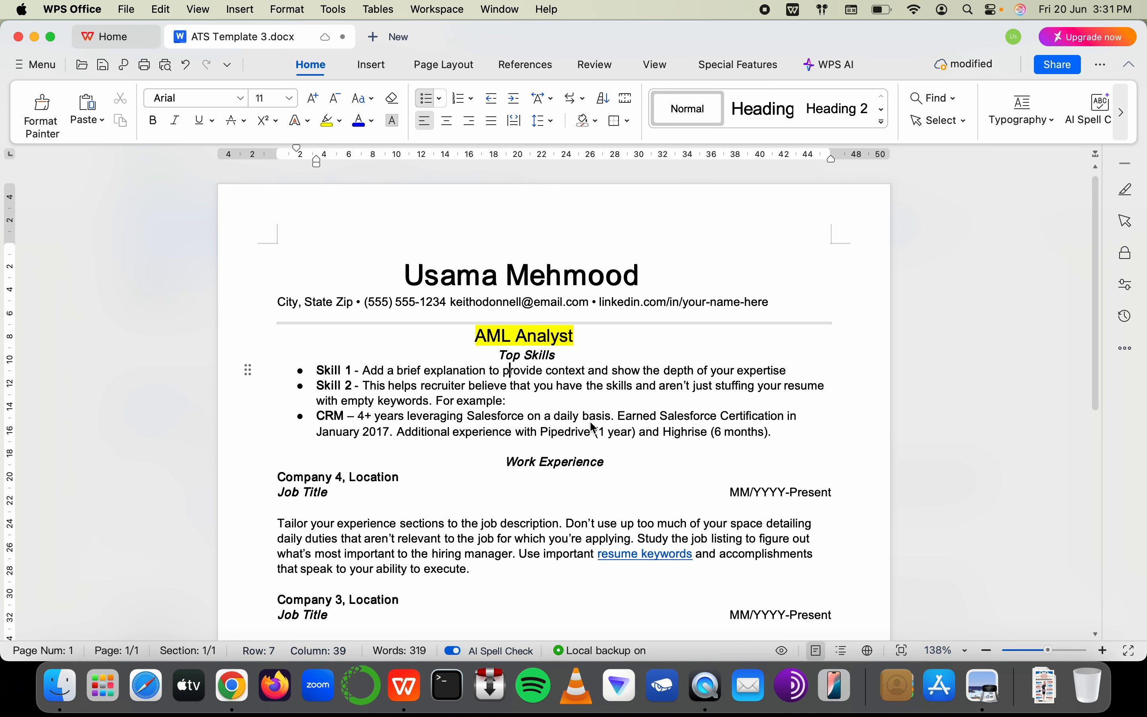
Check the Anti-Money Laundering Analyst job listing on LinkedIn, then return to the résumé
{"action": "key", "text": "super+Tab"}
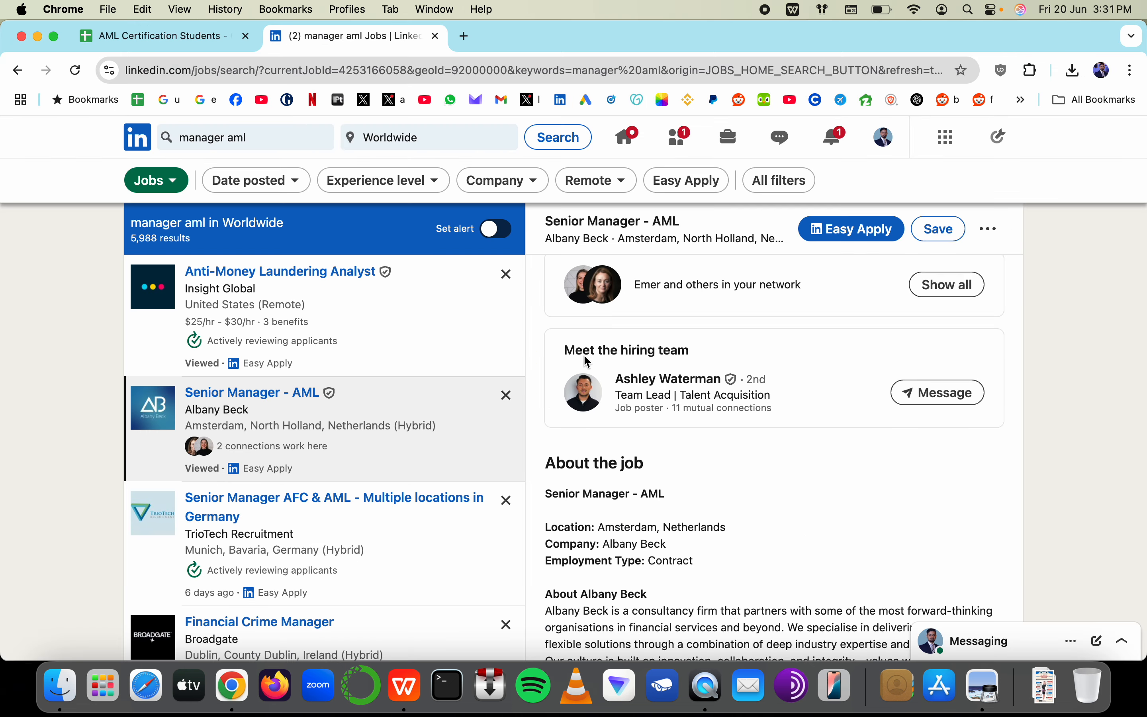
{"action": "left_click", "coordinate": [355, 334]}
{"action": "key", "text": "super+Tab"}
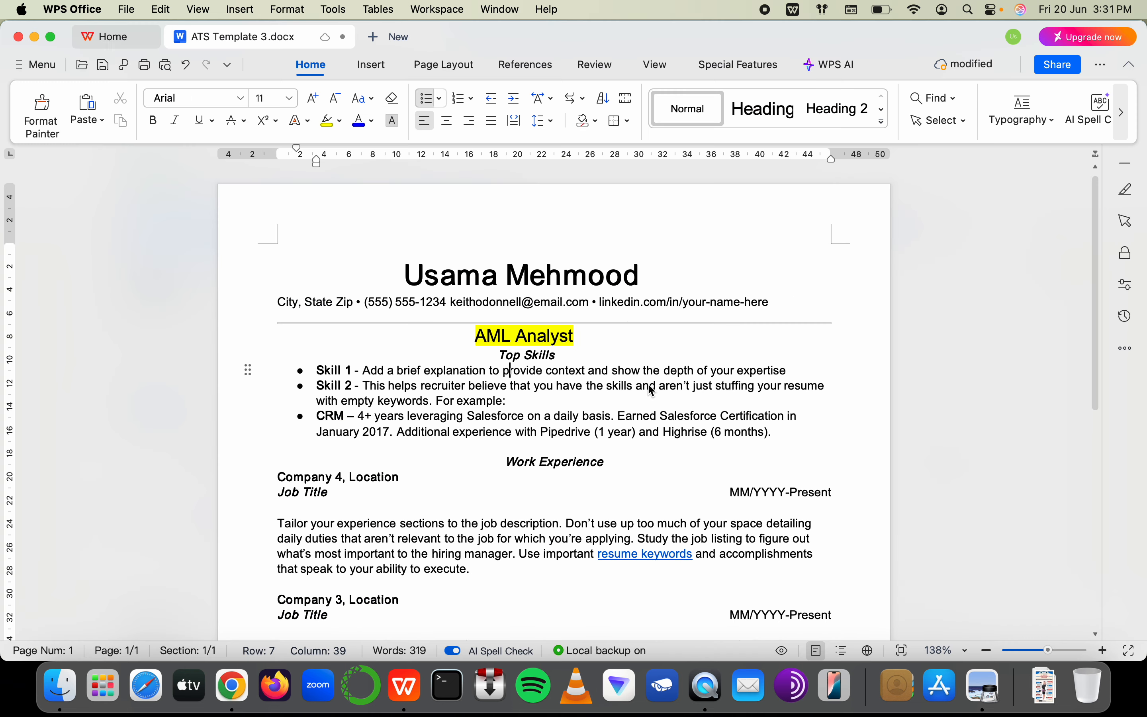
{"action": "key", "text": "super+Tab"}
{"action": "key", "text": "super+Tab"}
Add a closing quotation mark after the AML Analyst heading
{"action": "left_click", "coordinate": [538, 338]}
{"action": "left_click", "coordinate": [574, 339]}
{"action": "type", "text": "\""}
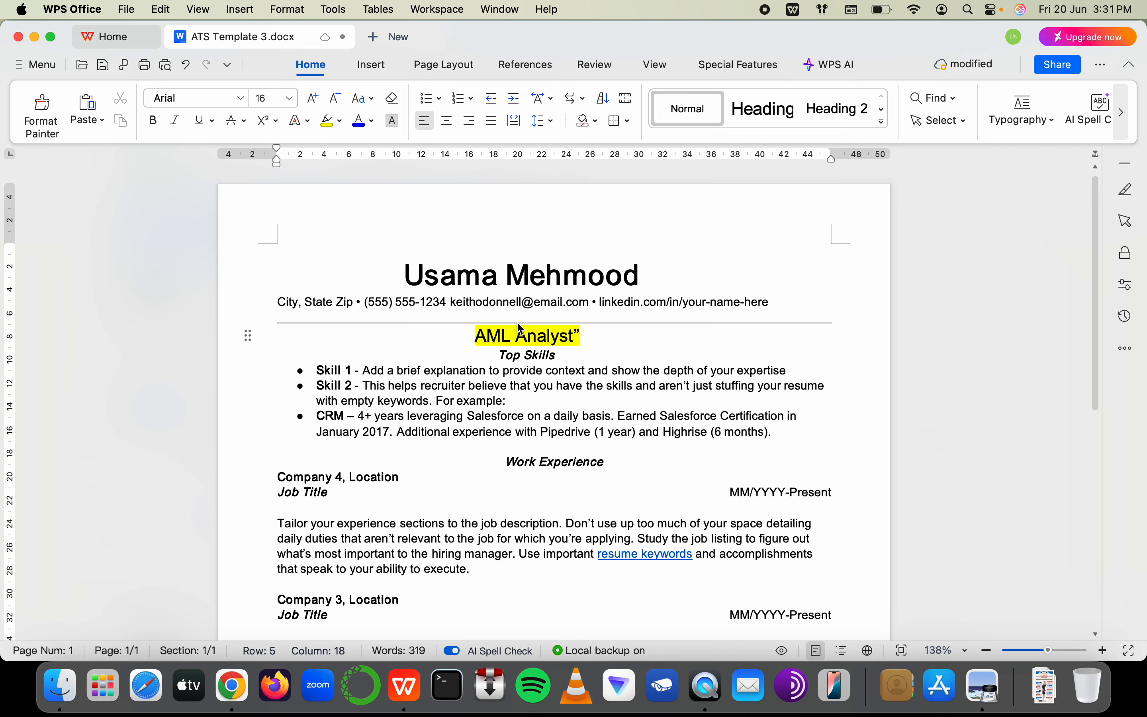
{"action": "key", "text": "BackSpace"}
{"action": "type", "text": "\""}
Add an opening quotation mark before the AML Analyst heading
{"action": "left_click", "coordinate": [468, 332]}
{"action": "left_click", "coordinate": [469, 337]}
{"action": "left_click", "coordinate": [489, 341]}
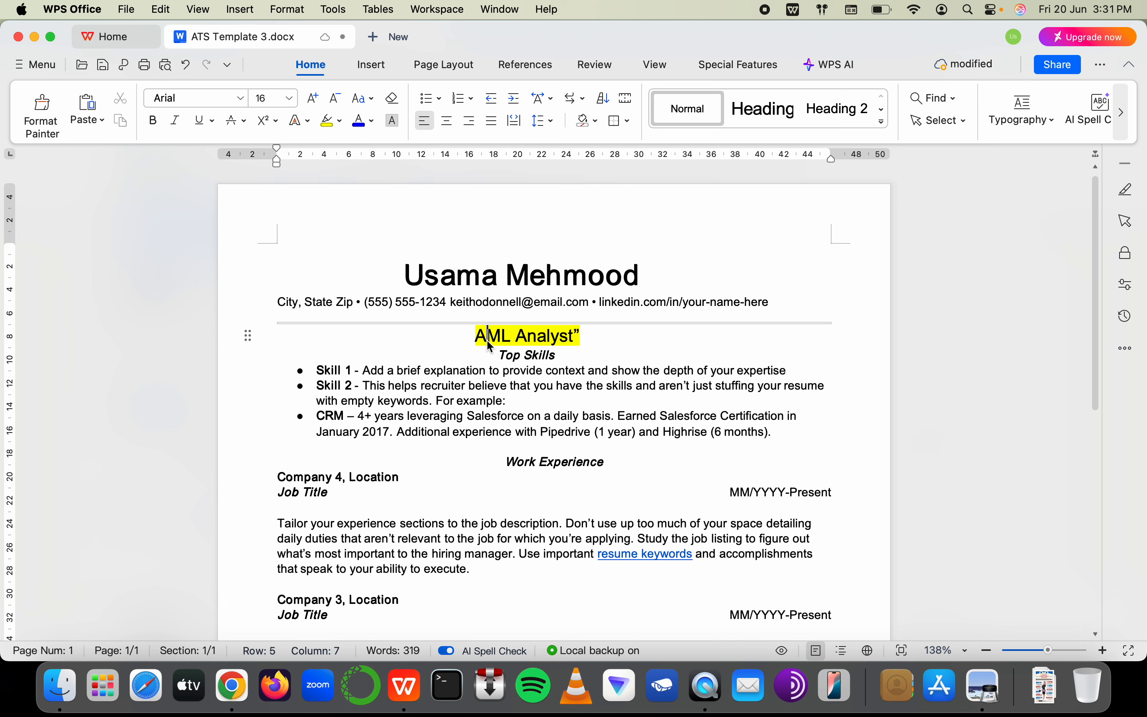
{"action": "key", "text": "Left"}
{"action": "type", "text": "\""}
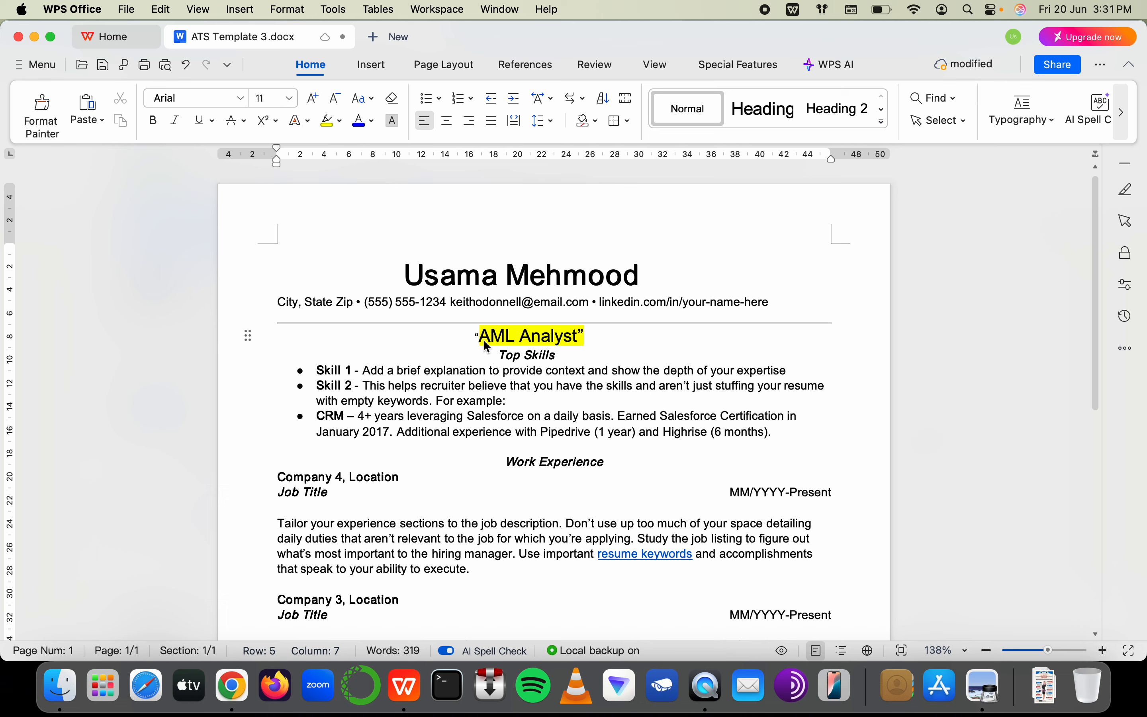
{"action": "key", "text": "BackSpace"}
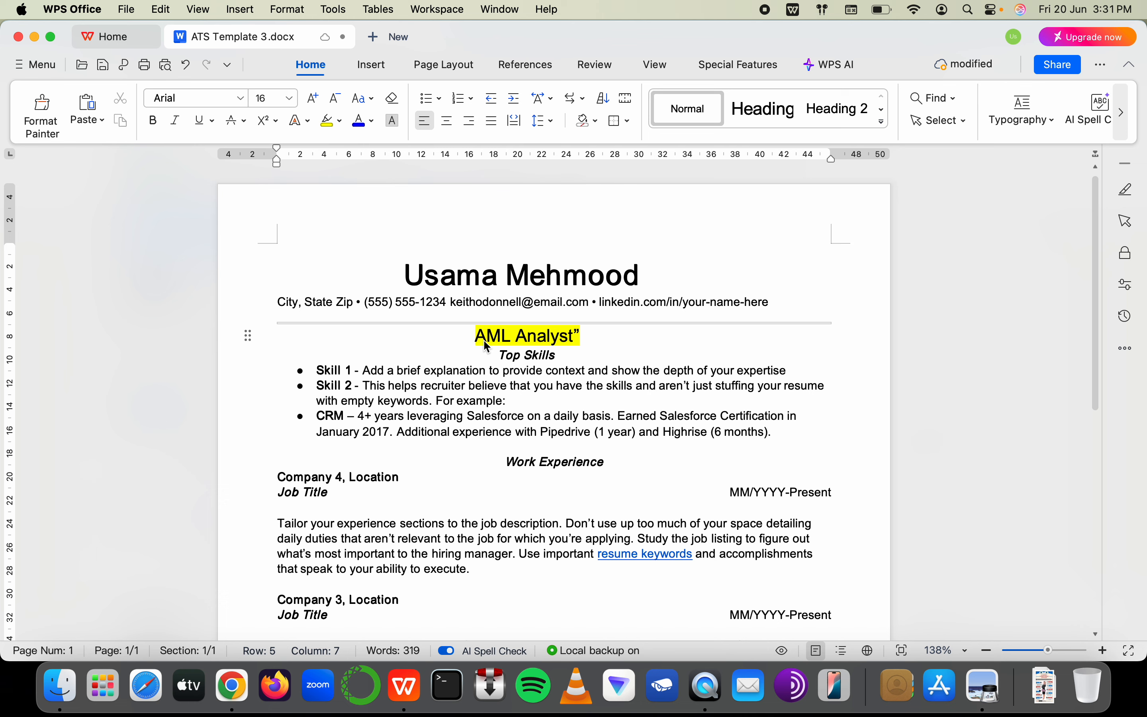
{"action": "type", "text": "\""}
Restore the missing letter A and remove the quotes around AML Analyst
{"action": "key", "text": "Left"}
{"action": "key", "text": "BackSpace"}
{"action": "key", "text": "Right"}
{"action": "type", "text": "A"}
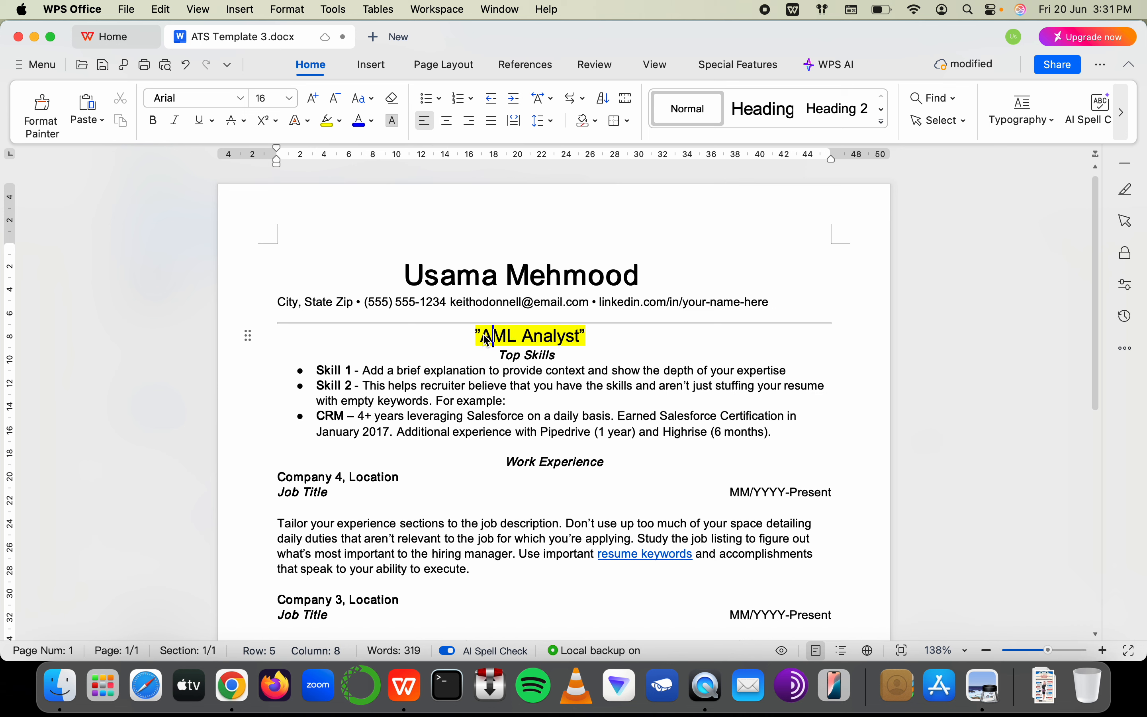
{"action": "key", "text": "Left"}
{"action": "key", "text": "BackSpace"}
{"action": "key", "text": "Right"}
{"action": "key", "text": "Right"}
{"action": "key", "text": "Right"}
{"action": "key", "text": "Right"}
{"action": "key", "text": "Right"}
{"action": "key", "text": "Right"}
{"action": "key", "text": "Right"}
{"action": "key", "text": "Right"}
{"action": "key", "text": "Right"}
{"action": "key", "text": "Right"}
{"action": "key", "text": "Right"}
{"action": "key", "text": "Right"}
{"action": "key", "text": "BackSpace"}
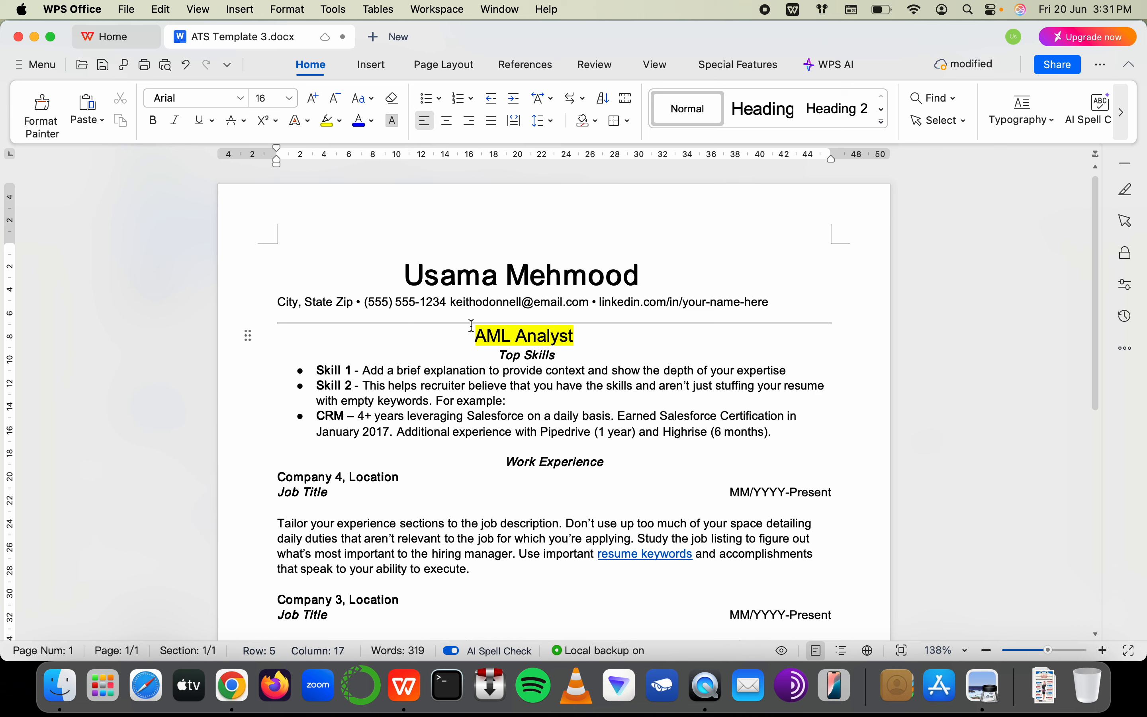
Set the AML Analyst heading's highlight to No Color and add a blank line below it
{"action": "key", "text": "shift+Home"}
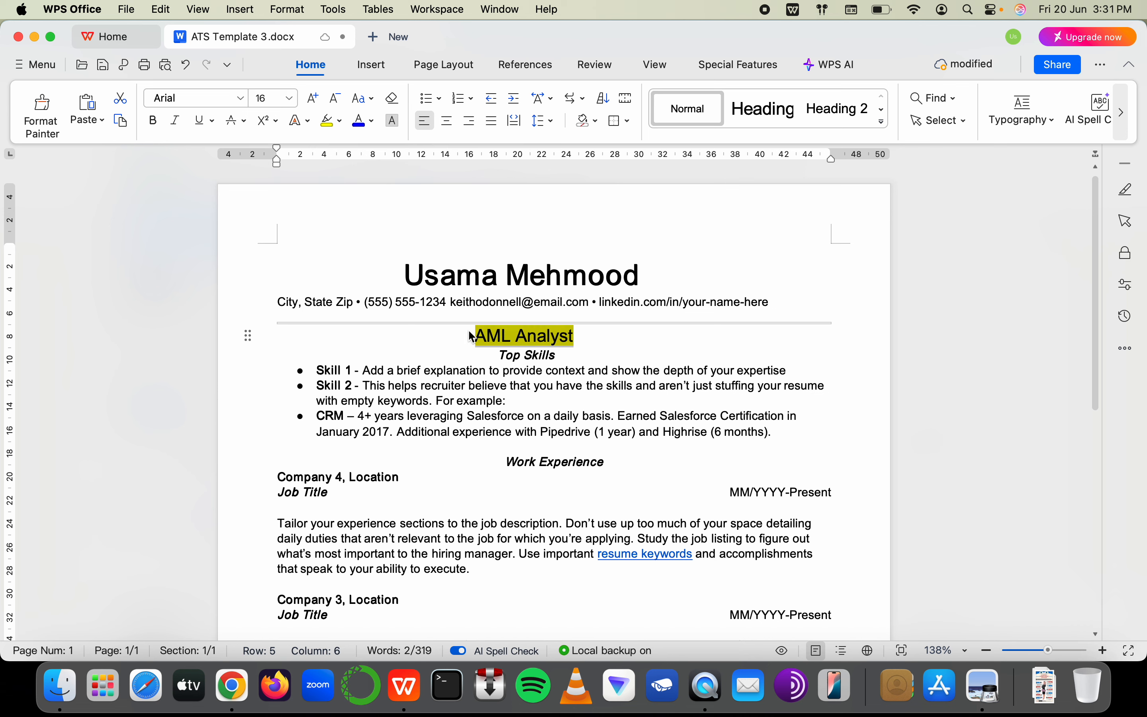
{"action": "left_click", "coordinate": [342, 122]}
{"action": "left_click", "coordinate": [494, 338]}
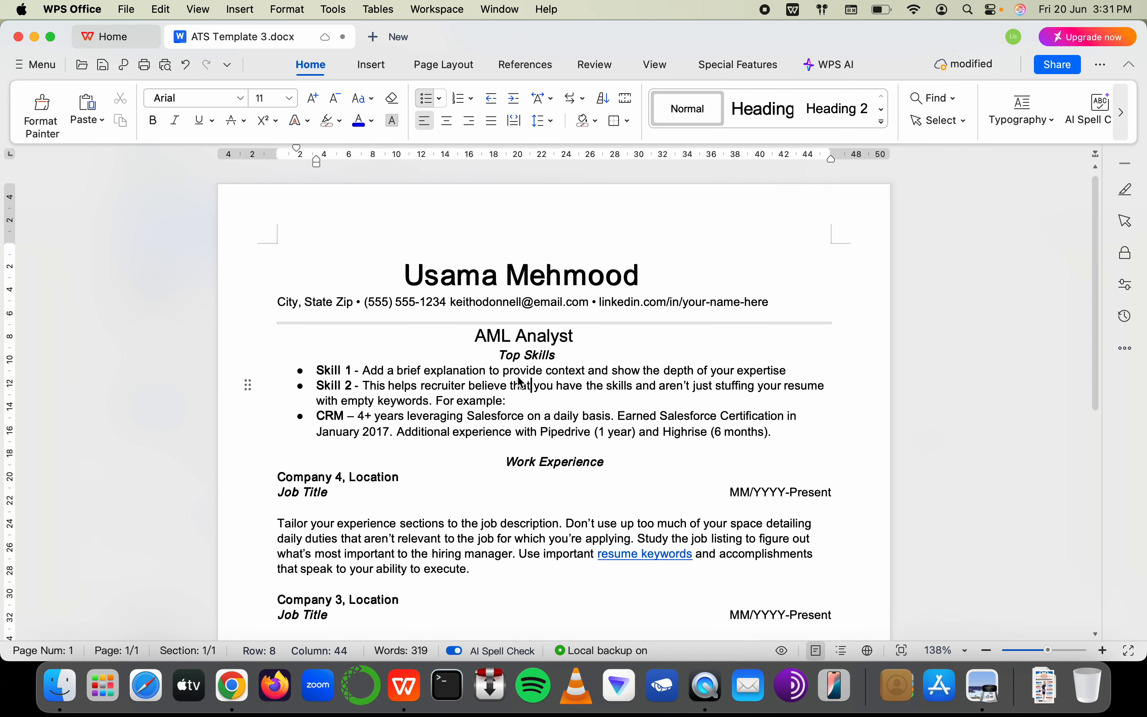
{"action": "left_click", "coordinate": [611, 336]}
{"action": "key", "text": "Return"}
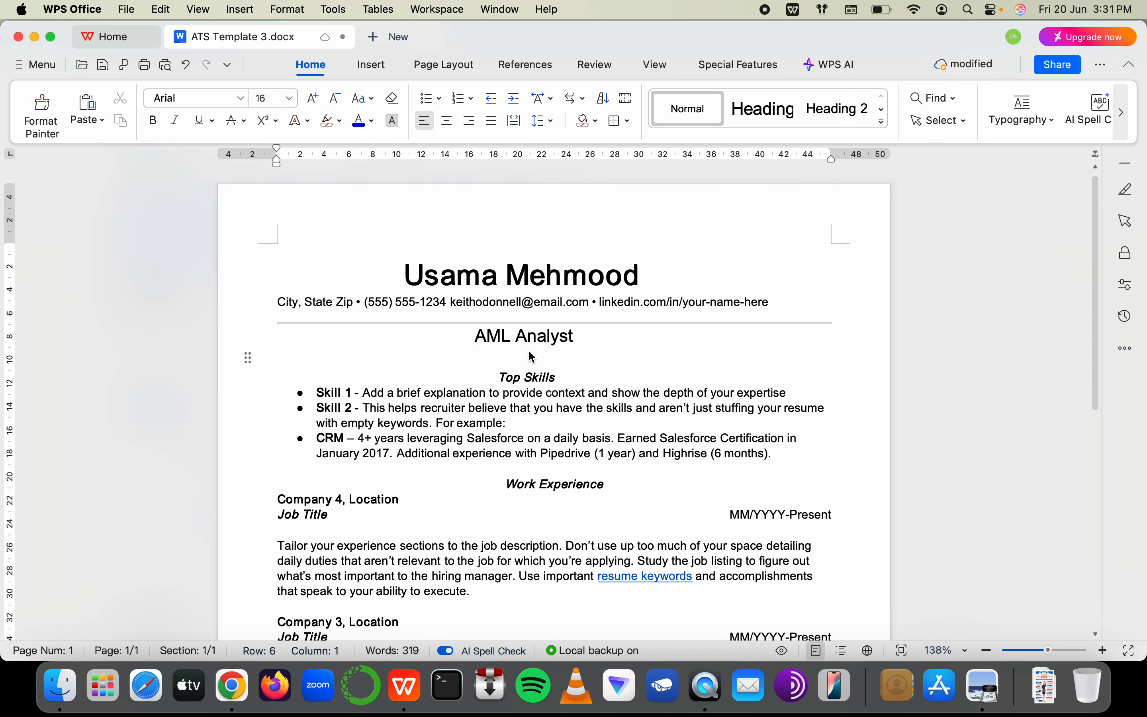
Insert a line break before the AML Analyst heading, then undo it
{"action": "left_click", "coordinate": [506, 393]}
{"action": "left_click_drag", "start_coordinate": [476, 337], "coordinate": [590, 339]}
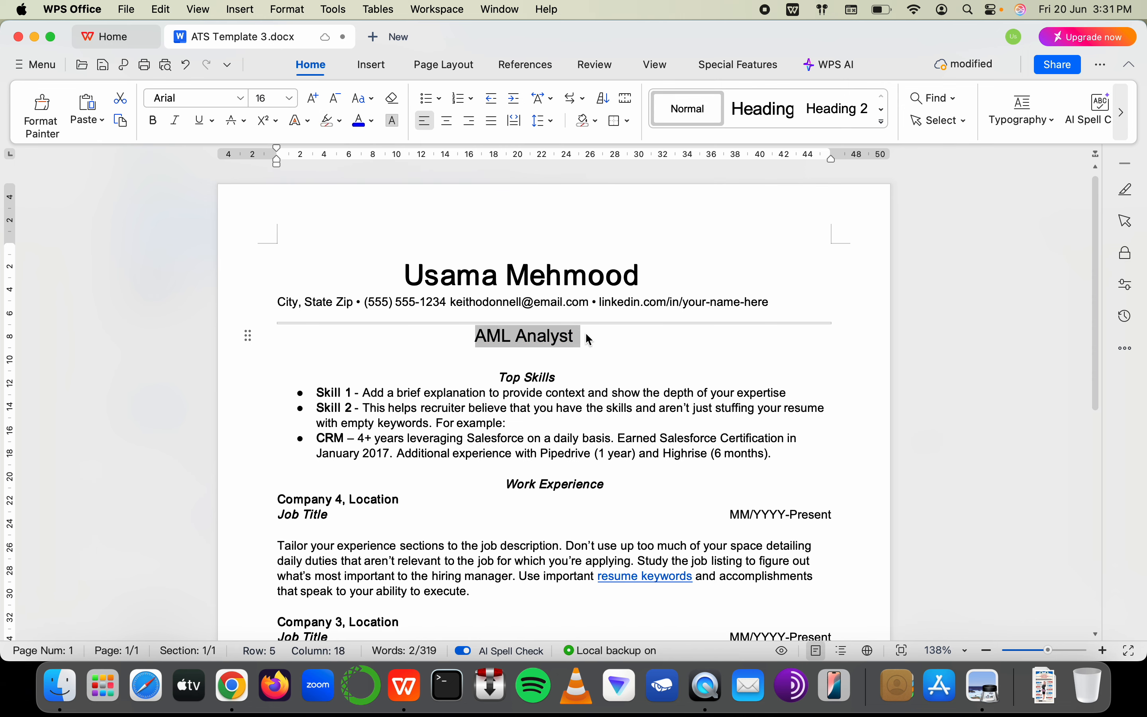
{"action": "left_click", "coordinate": [564, 371]}
{"action": "left_click", "coordinate": [468, 340]}
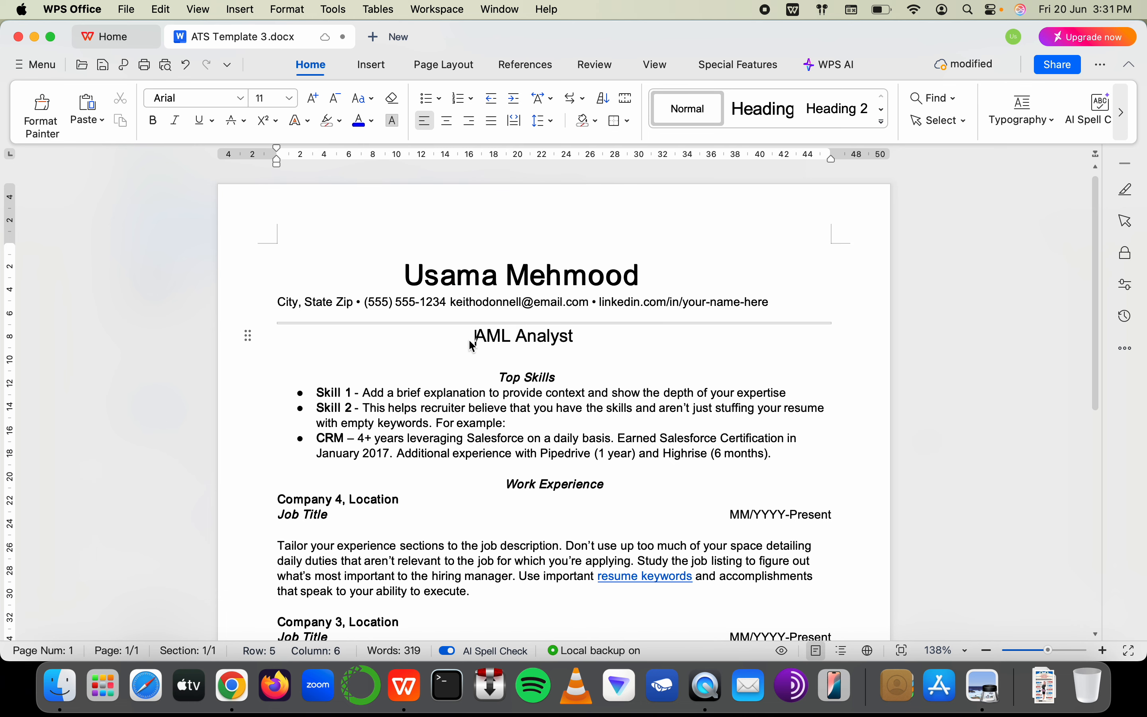
{"action": "key", "text": "Return"}
{"action": "key", "text": "super+z"}
{"action": "left_click", "coordinate": [451, 374]}
Close the unintended open-file dialog and switch to the browser
{"action": "key", "text": "super+Tab"}
{"action": "key", "text": "super+Tab"}
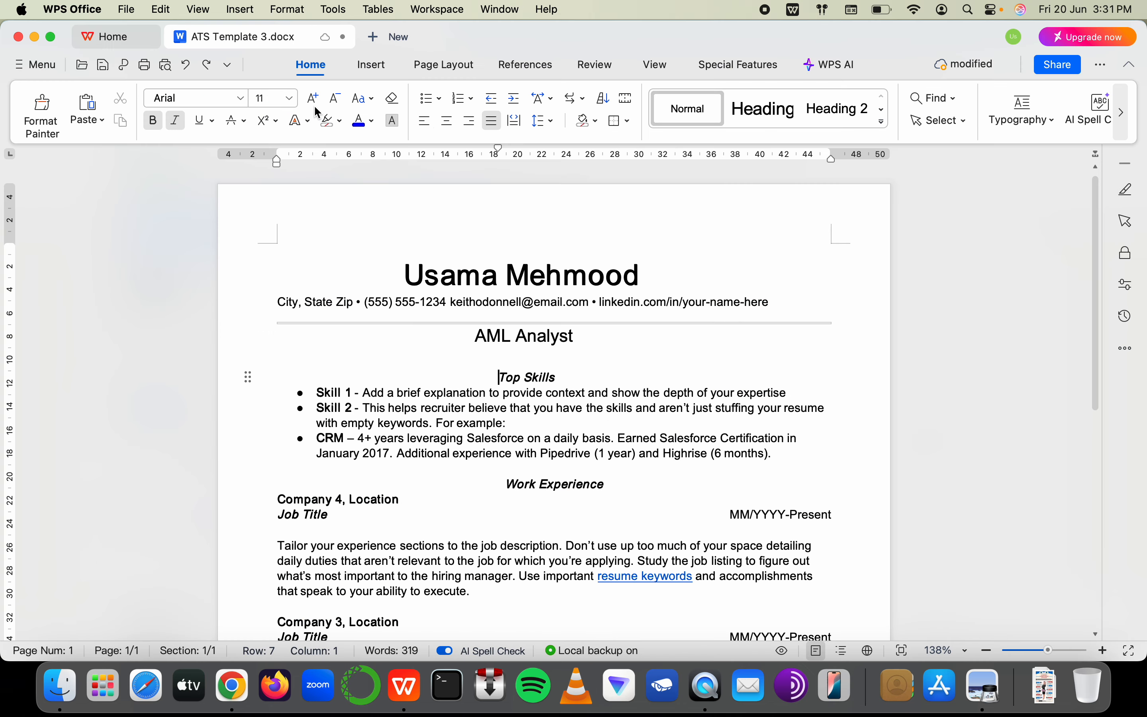
{"action": "key", "text": "super+Tab"}
{"action": "key", "text": "super+Tab"}
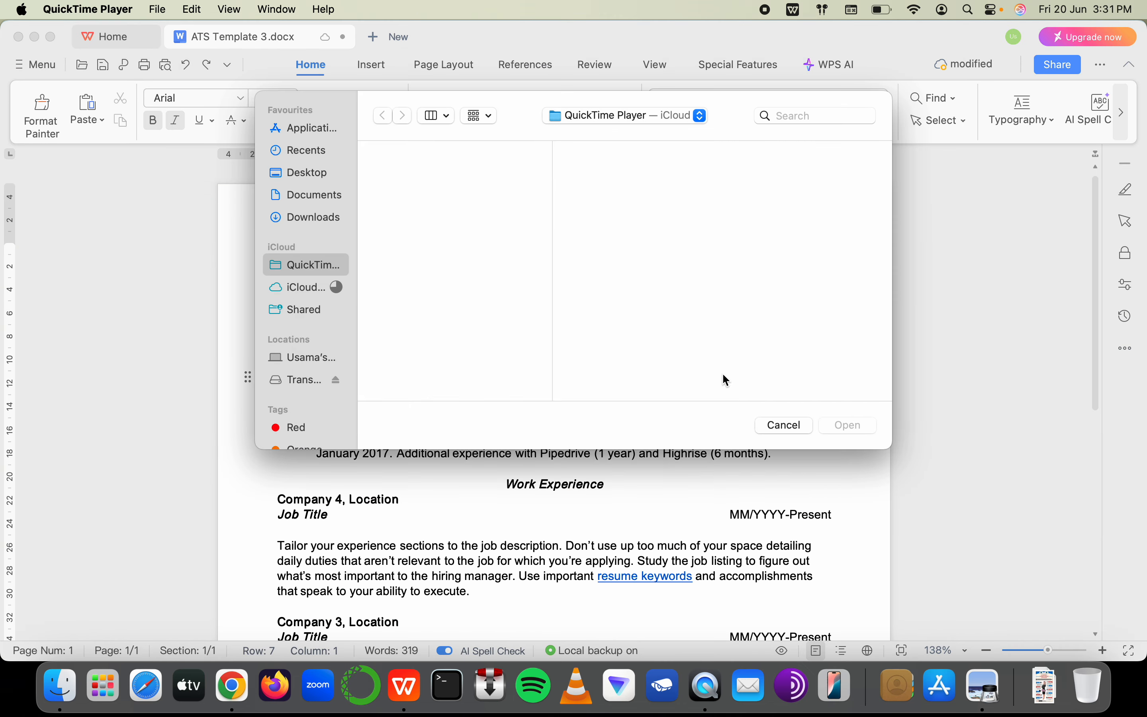
{"action": "key", "text": "super+Tab"}
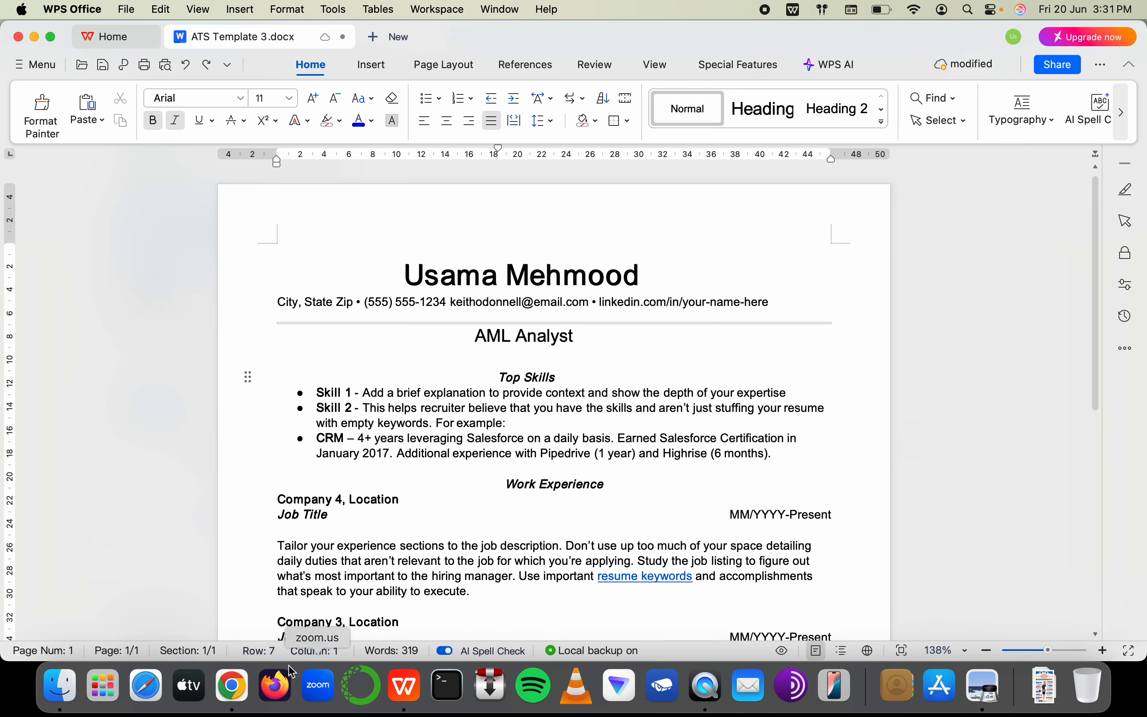
{"action": "key", "text": "super+Tab"}
Open the AML Certification Students spreadsheet and cancel a stray 'pretty' entry in P36
{"action": "left_click", "coordinate": [200, 51]}
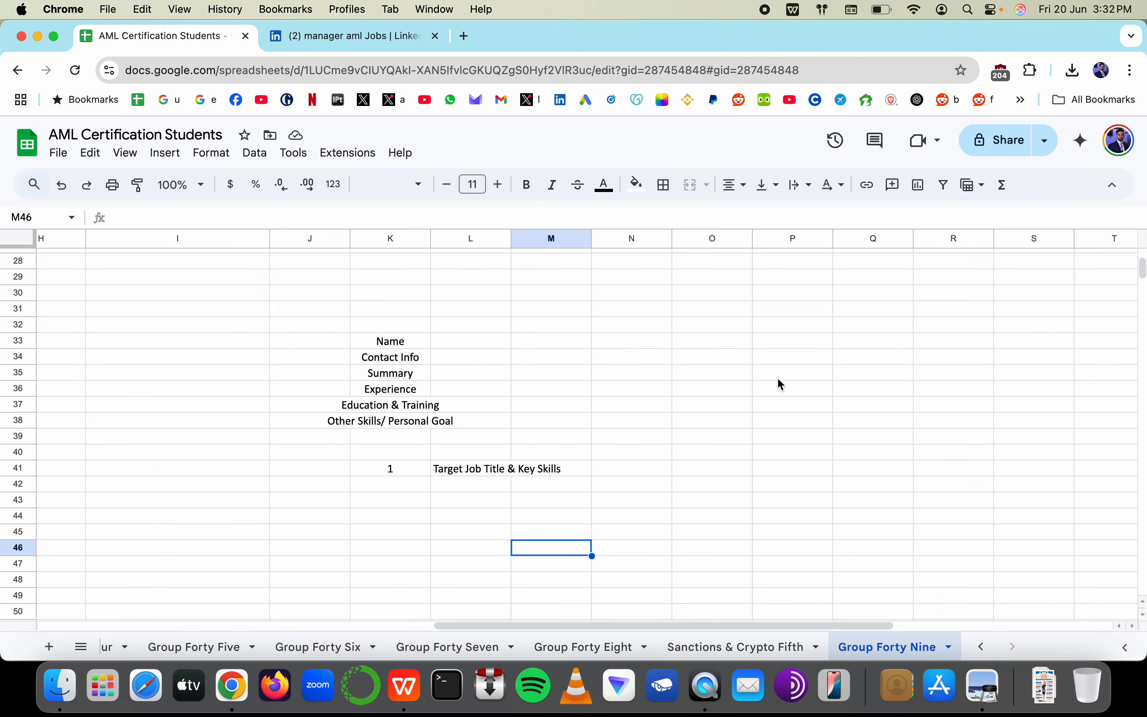
{"action": "left_click", "coordinate": [780, 385]}
{"action": "type", "text": "pretty"}
{"action": "key", "text": "Escape"}
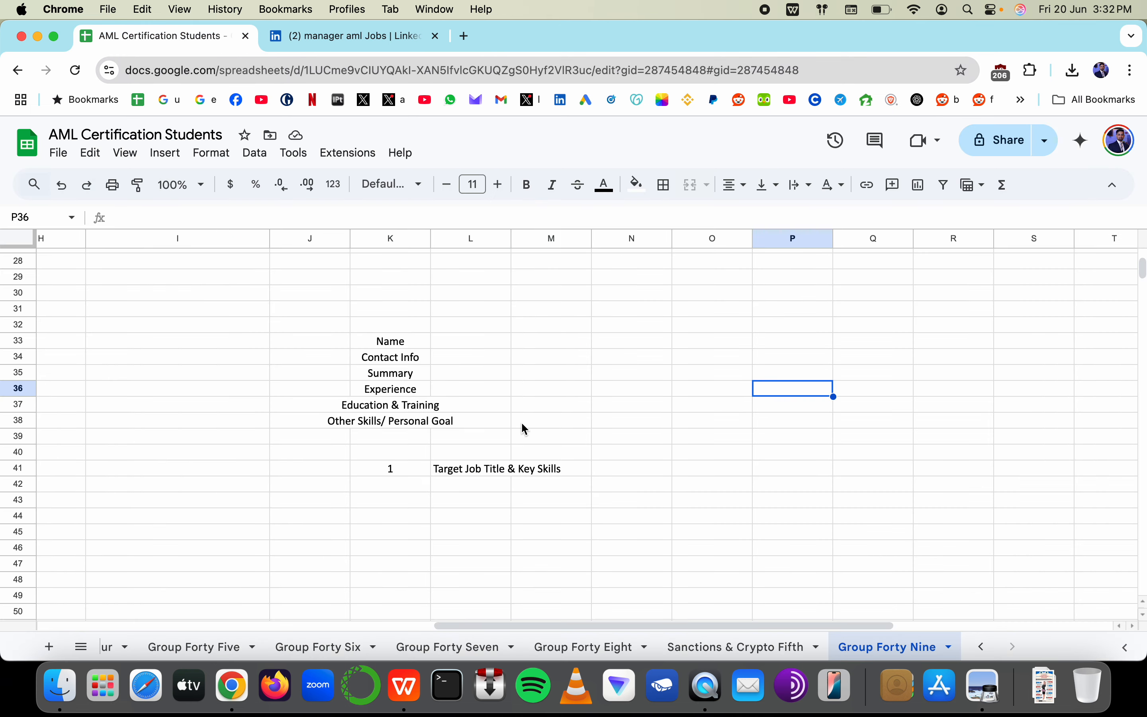
{"action": "scroll", "coordinate": [520, 422], "scroll_direction": "left", "scroll_amount": 10}
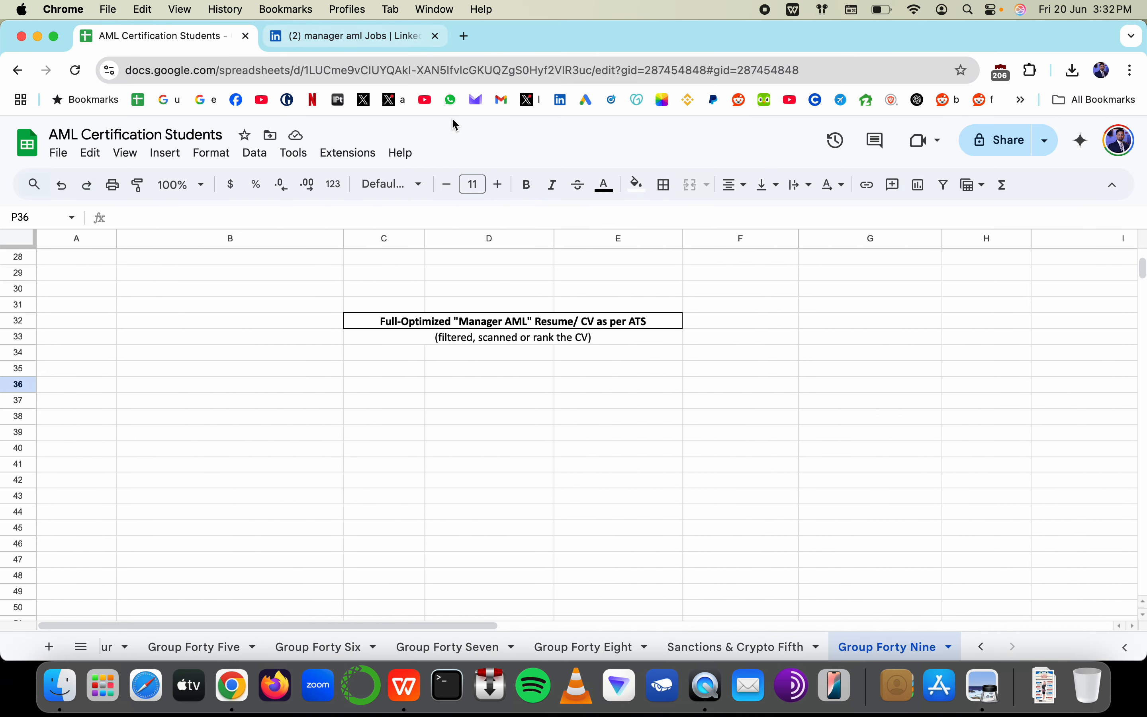
{"action": "key", "text": "super+Tab"}
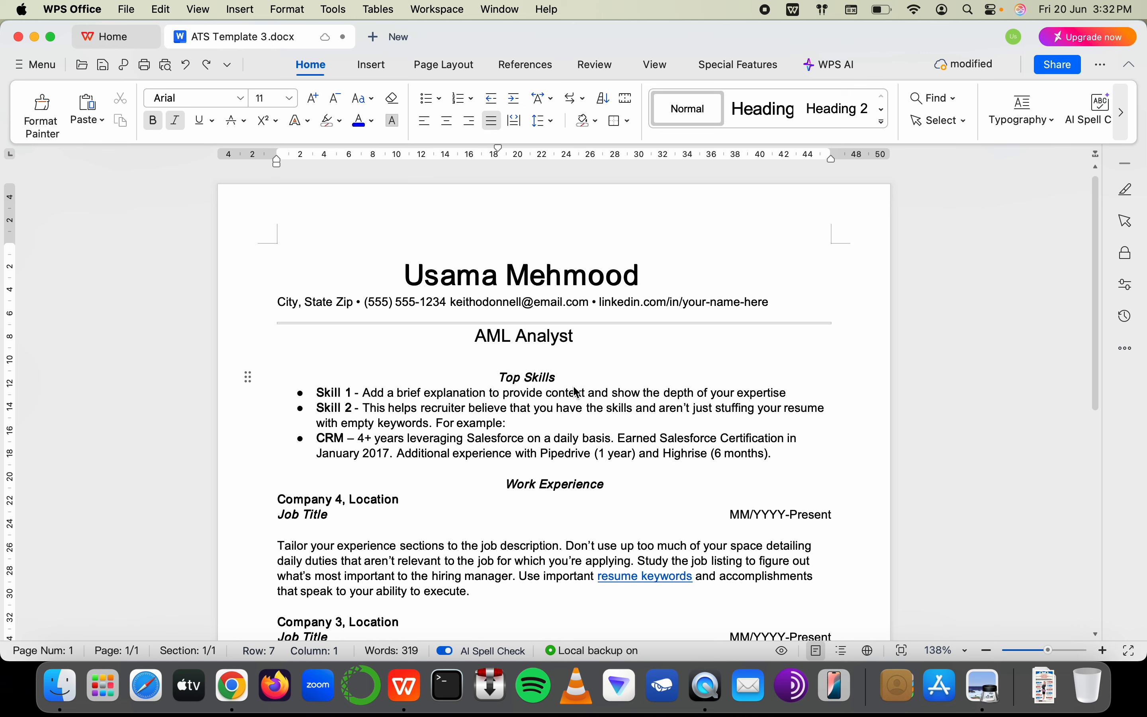
Select the Top Skills heading and delete the character before Skills so it reads ToSkills
{"action": "left_click", "coordinate": [577, 393], "text": "shift"}
{"action": "left_click_drag", "start_coordinate": [568, 375], "coordinate": [514, 377]}
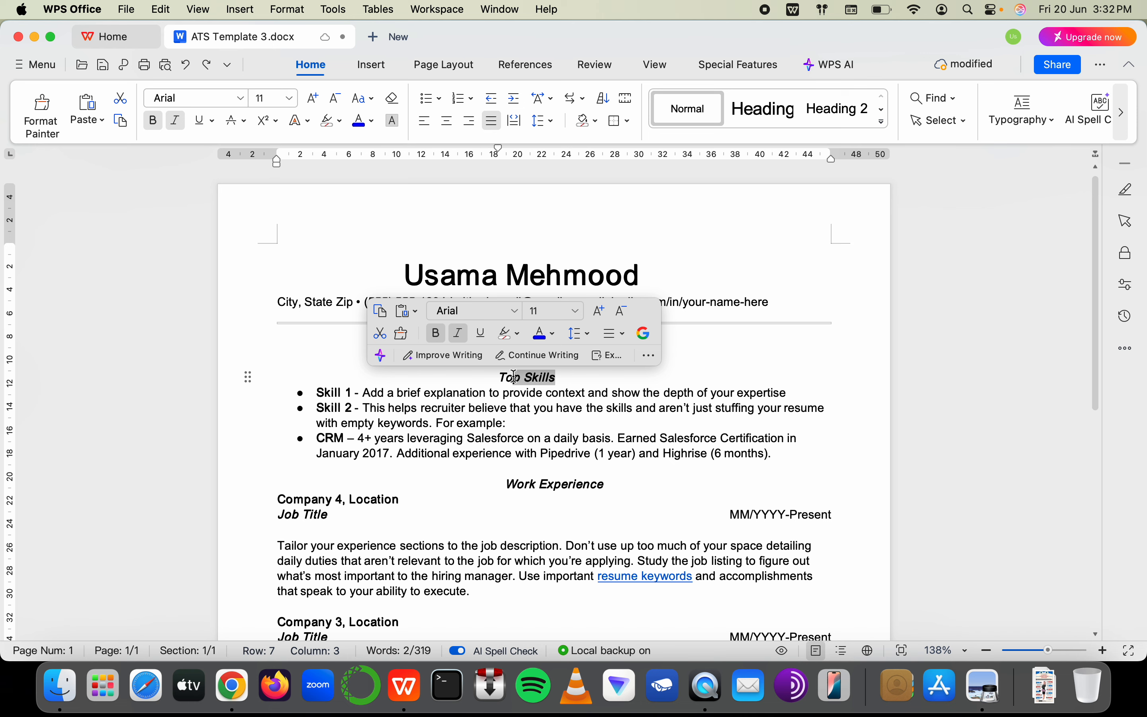
{"action": "left_click_drag", "start_coordinate": [564, 378], "coordinate": [493, 379]}
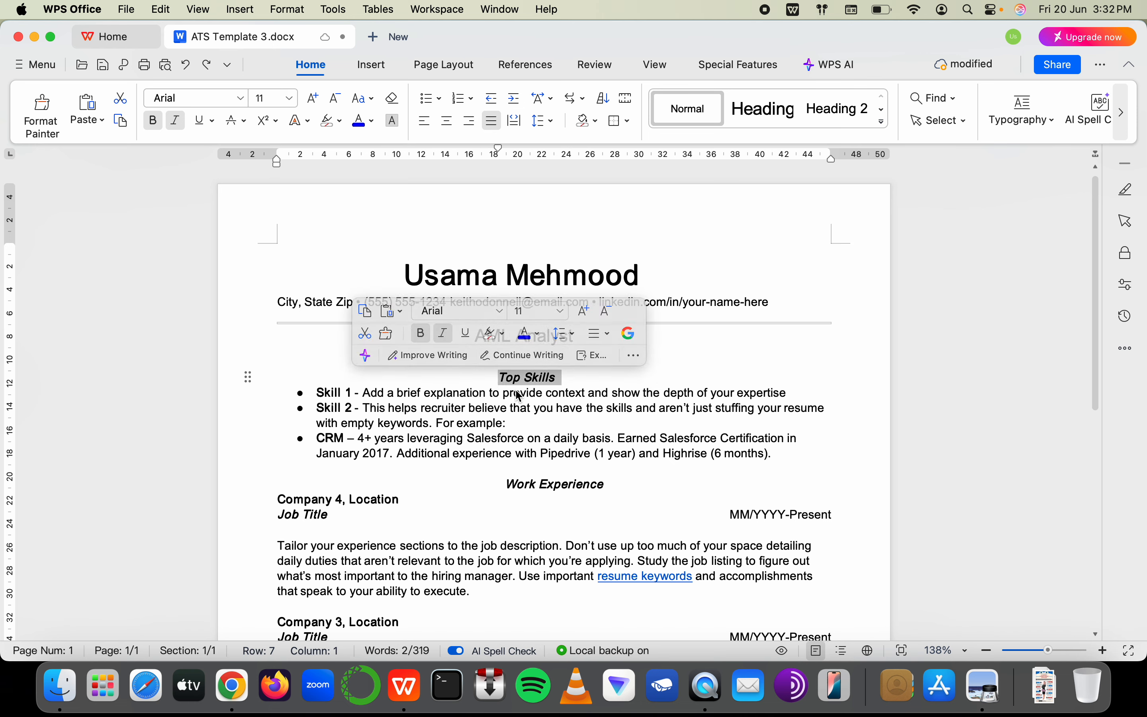
{"action": "left_click", "coordinate": [527, 378]}
{"action": "key", "text": "BackSpace"}
{"action": "key", "text": "BackSpace"}
{"action": "key", "text": "BackSpace"}
{"action": "key", "text": "BackSpace"}
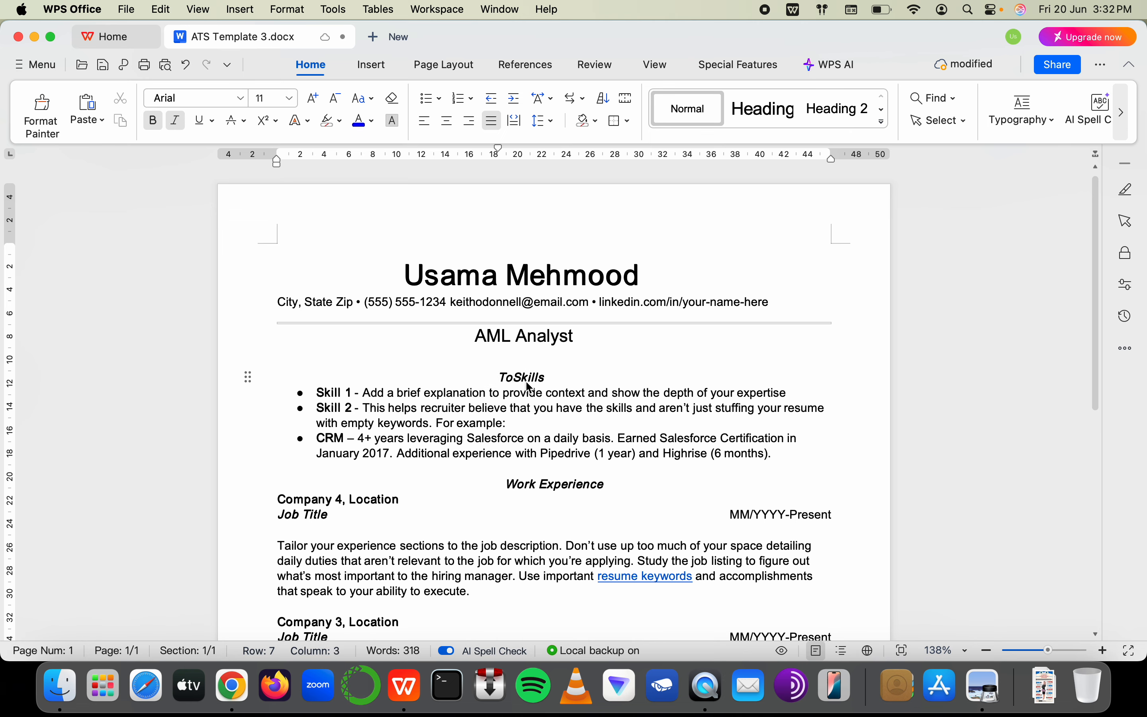
{"action": "key", "text": "super+Tab"}
Select the section cells from Name through Experience in column K
{"action": "scroll", "coordinate": [635, 327], "scroll_direction": "right", "scroll_amount": 15}
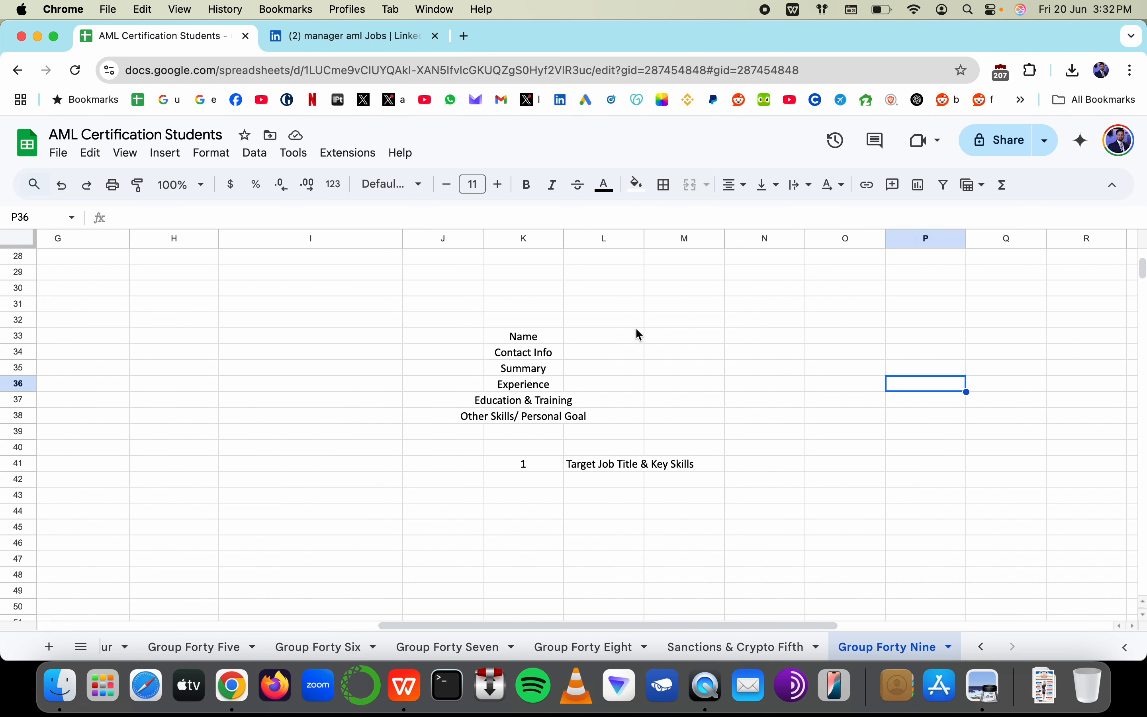
{"action": "left_click", "coordinate": [526, 355]}
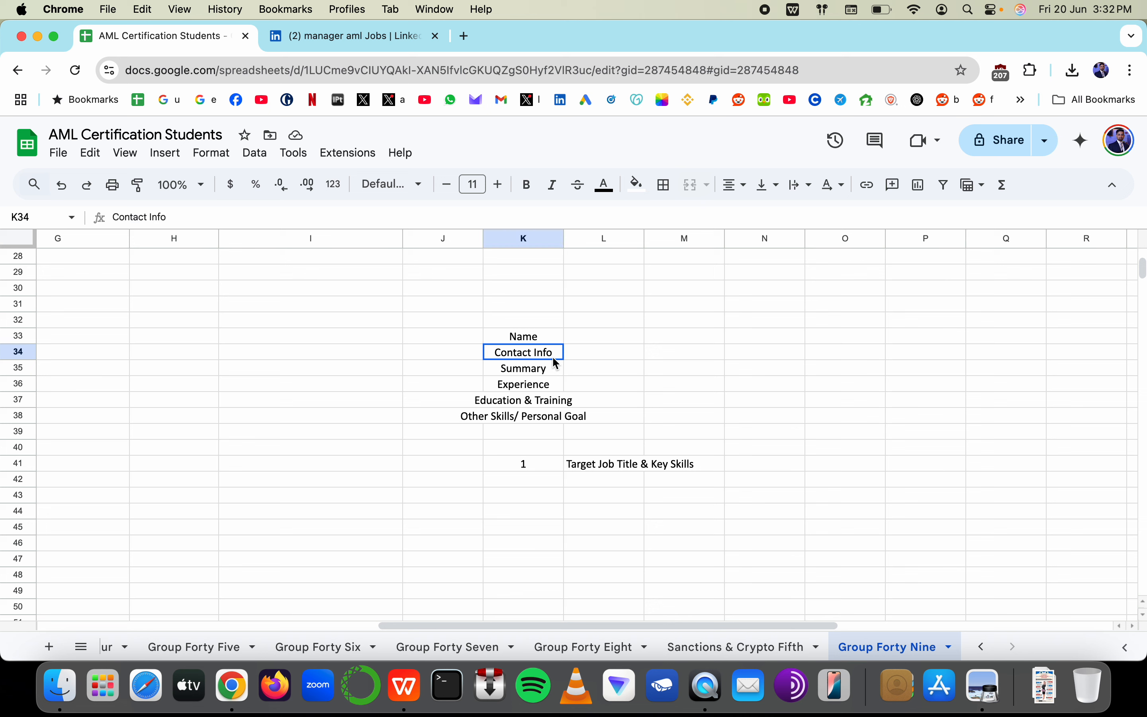
{"action": "key", "text": "super+shift+Down"}
{"action": "left_click", "coordinate": [526, 335]}
{"action": "left_click", "coordinate": [526, 355], "text": "super"}
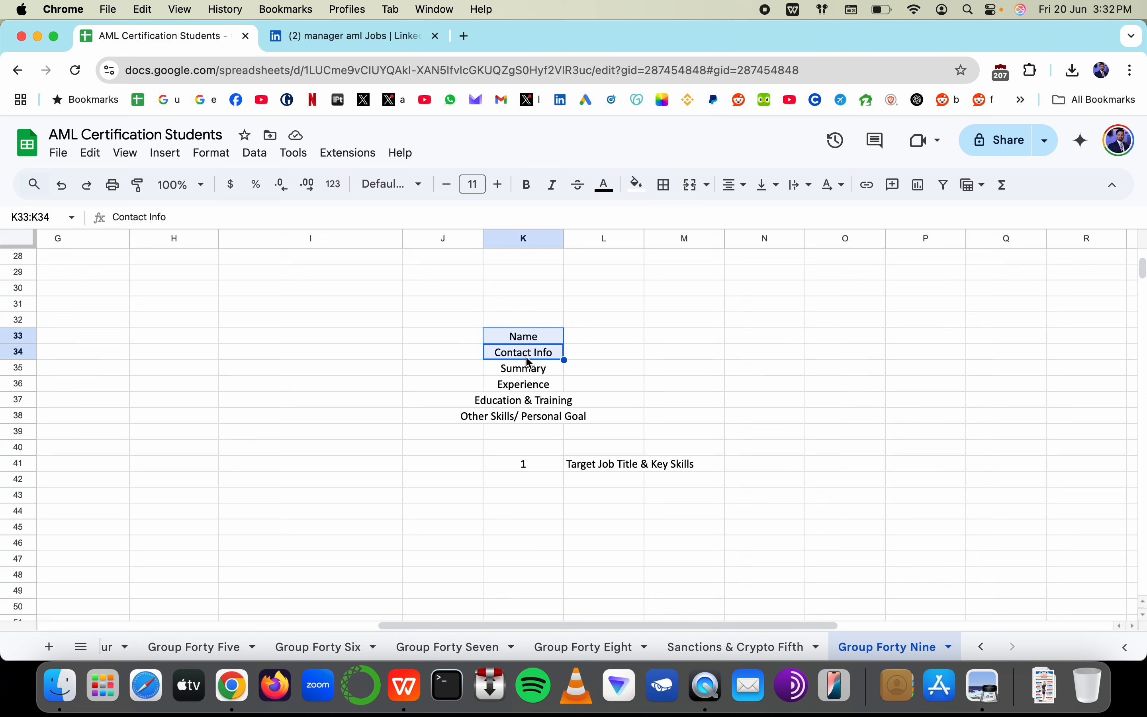
{"action": "left_click", "coordinate": [527, 364]}
{"action": "left_click", "coordinate": [530, 385], "text": "super"}
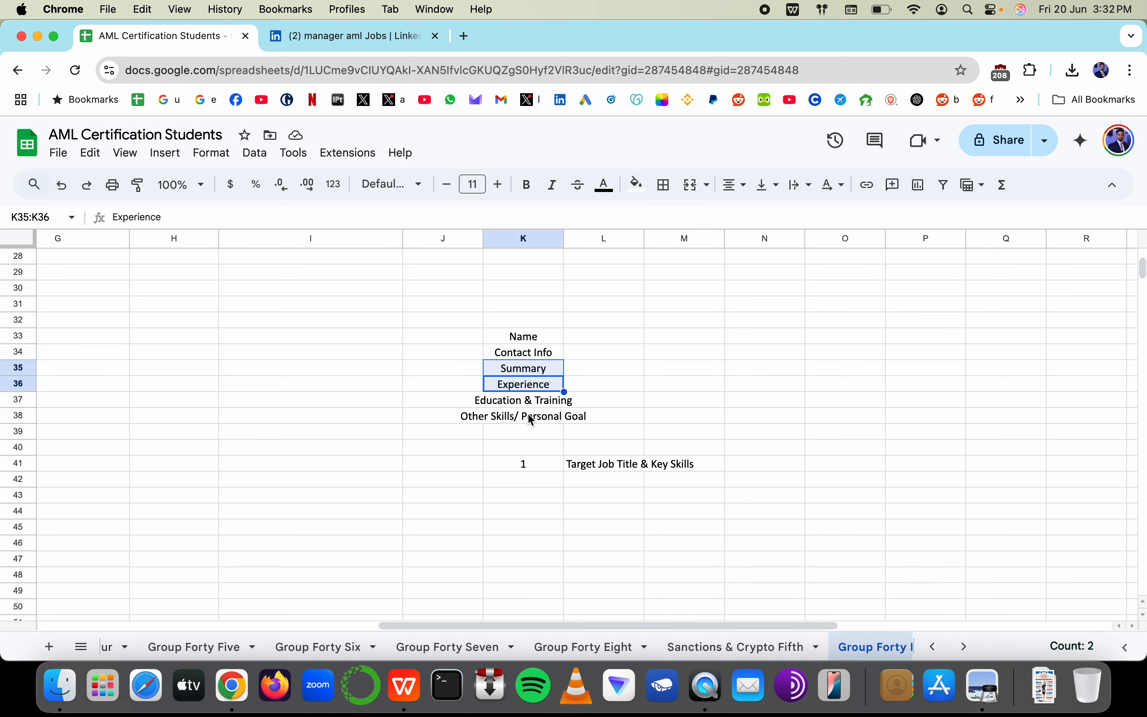
Try relabelling K35 as 'My life' and K36 as 'Professional', cancelling both edits
{"action": "double_click", "coordinate": [502, 368]}
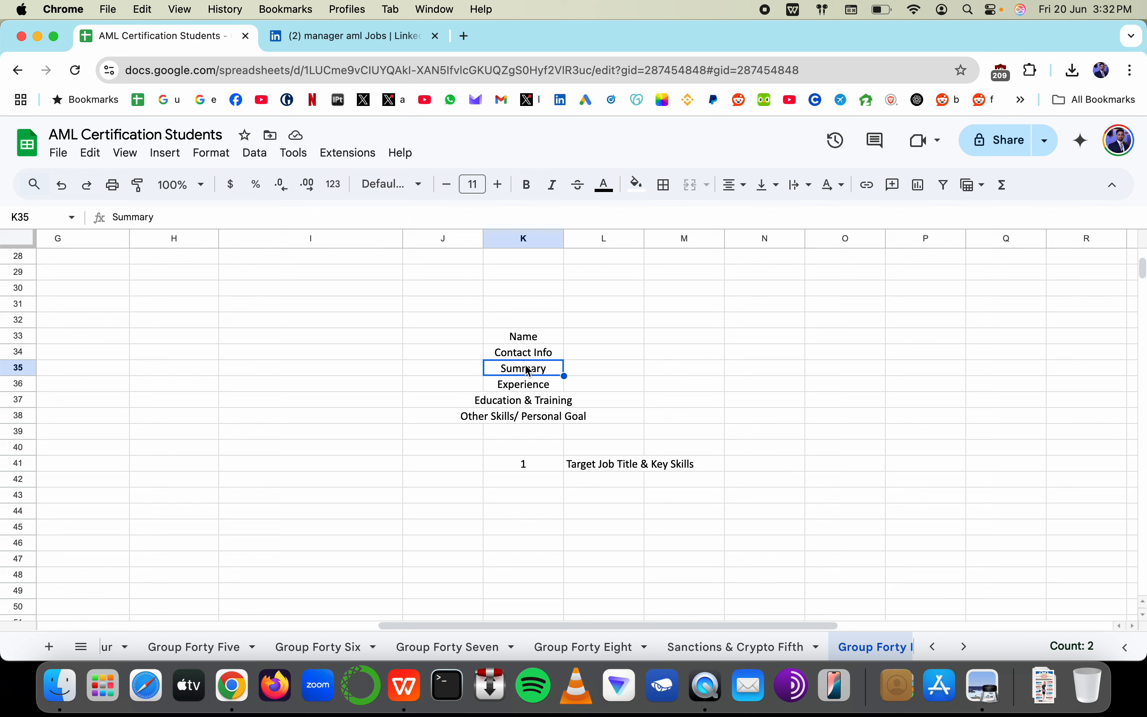
{"action": "type", "text": "My life"}
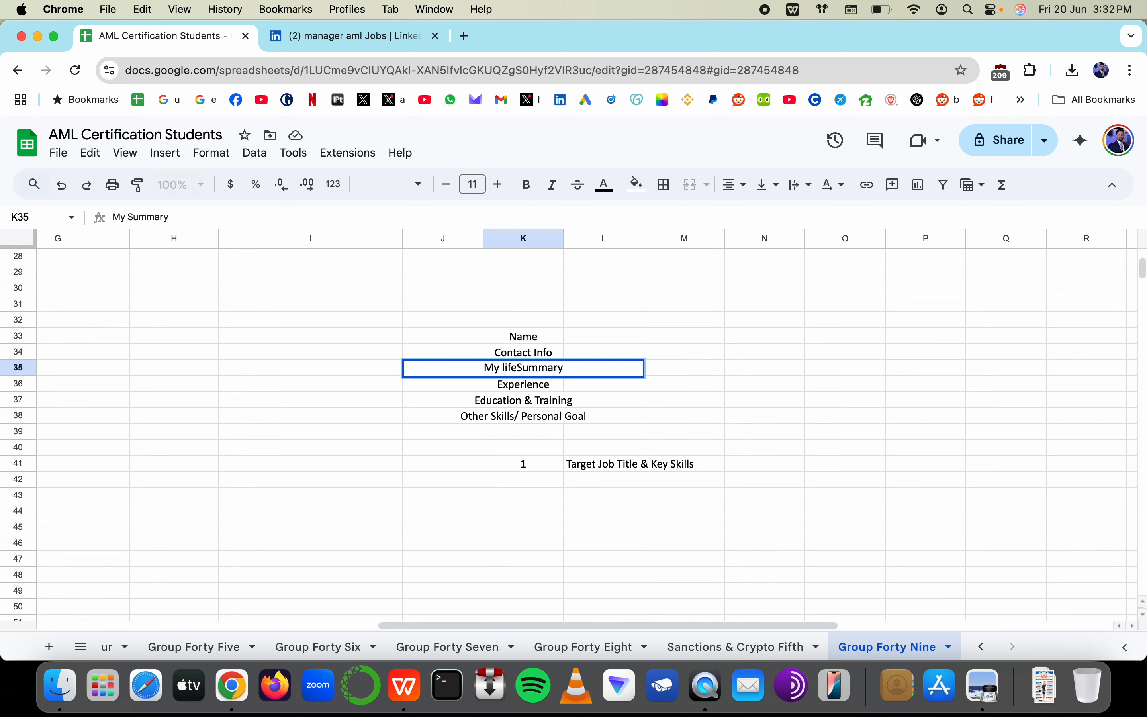
{"action": "key", "text": "Escape"}
{"action": "left_click", "coordinate": [519, 386]}
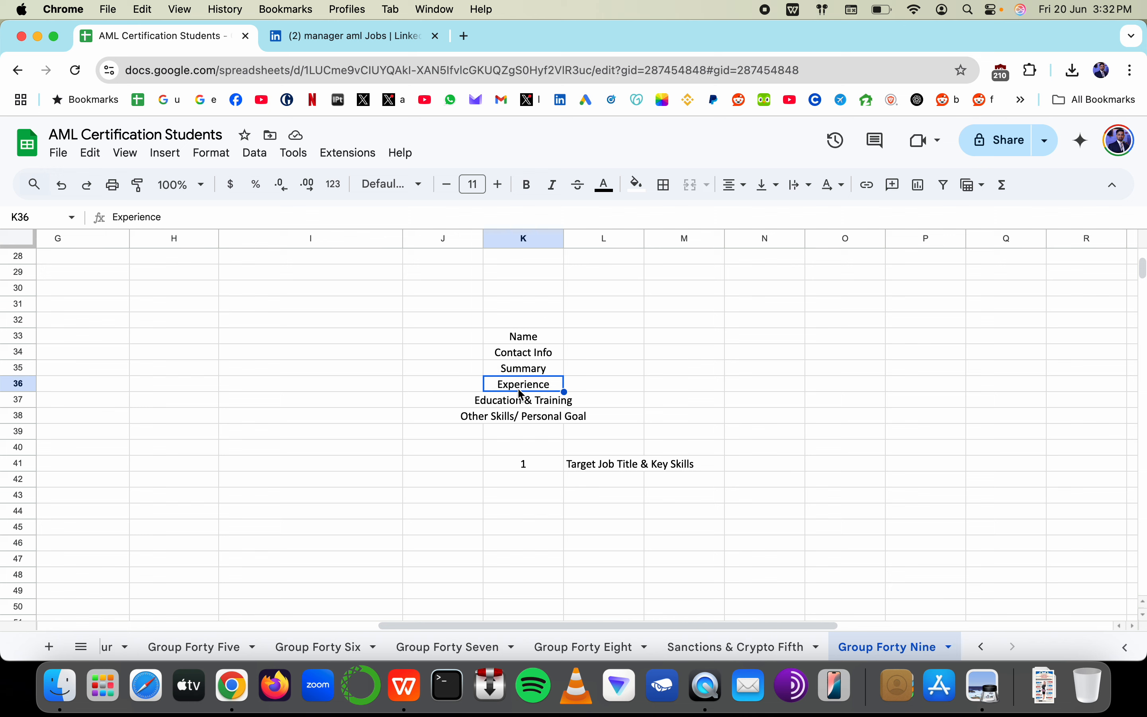
{"action": "type", "text": "Professional"}
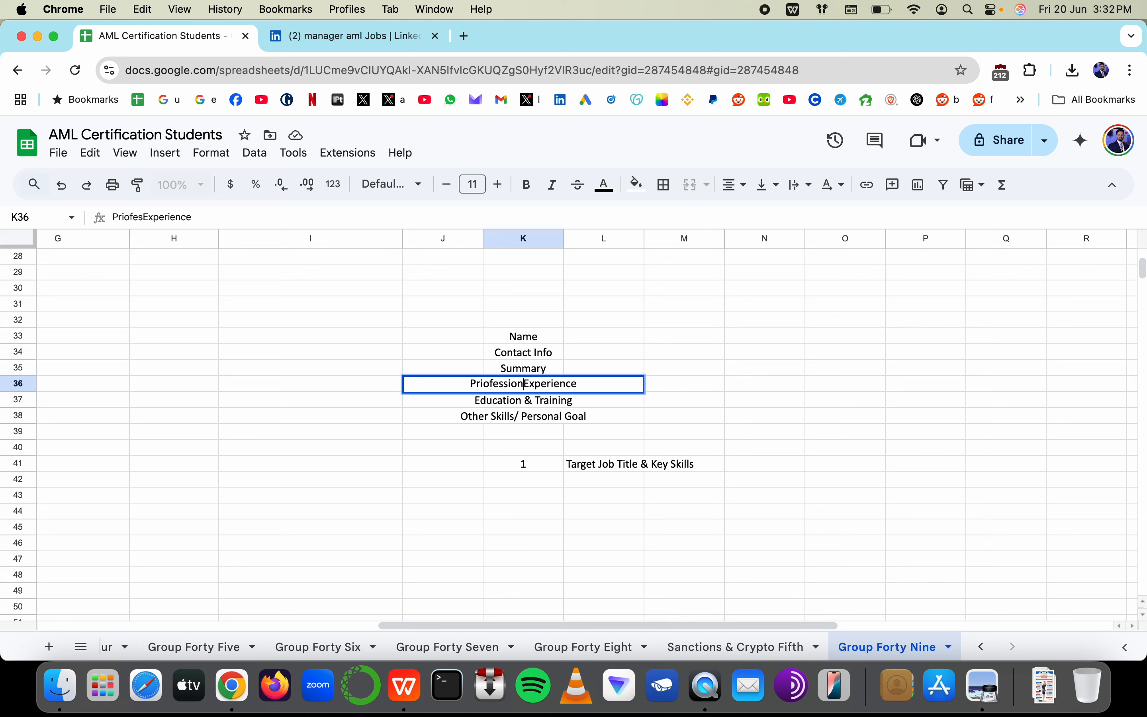
{"action": "key", "text": "Escape"}
Type Skills into K35, then undo so Summary remains
{"action": "left_click", "coordinate": [563, 401]}
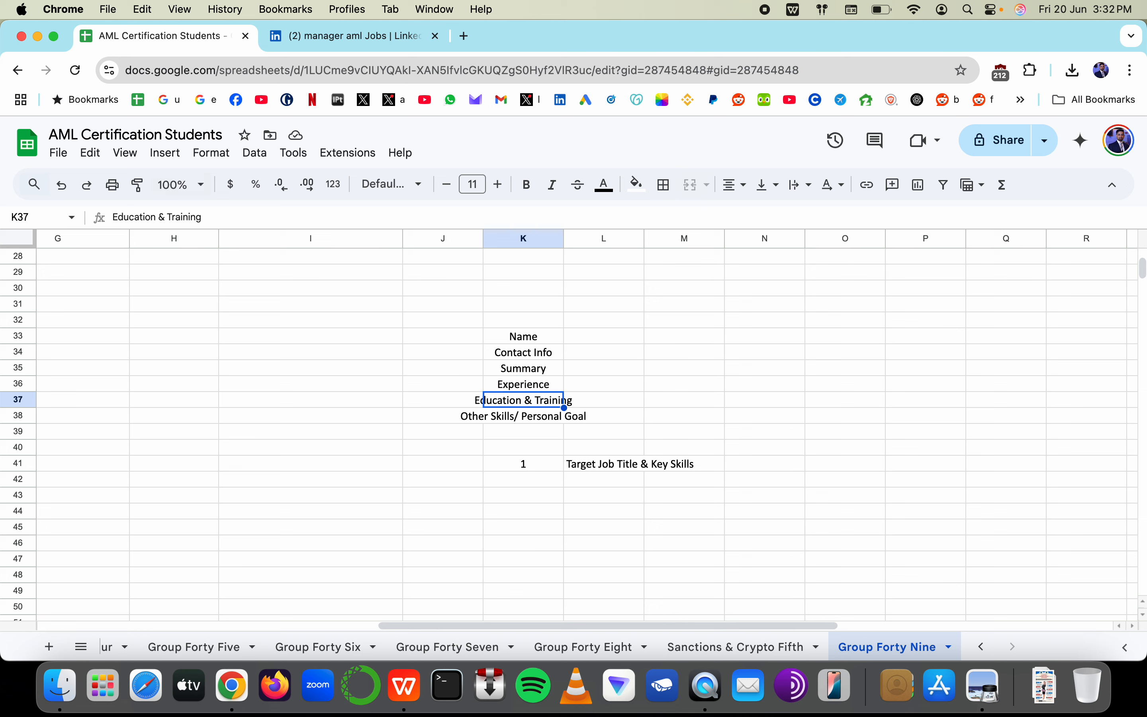
{"action": "key", "text": "Up"}
{"action": "key", "text": "Up"}
{"action": "type", "text": "Skills"}
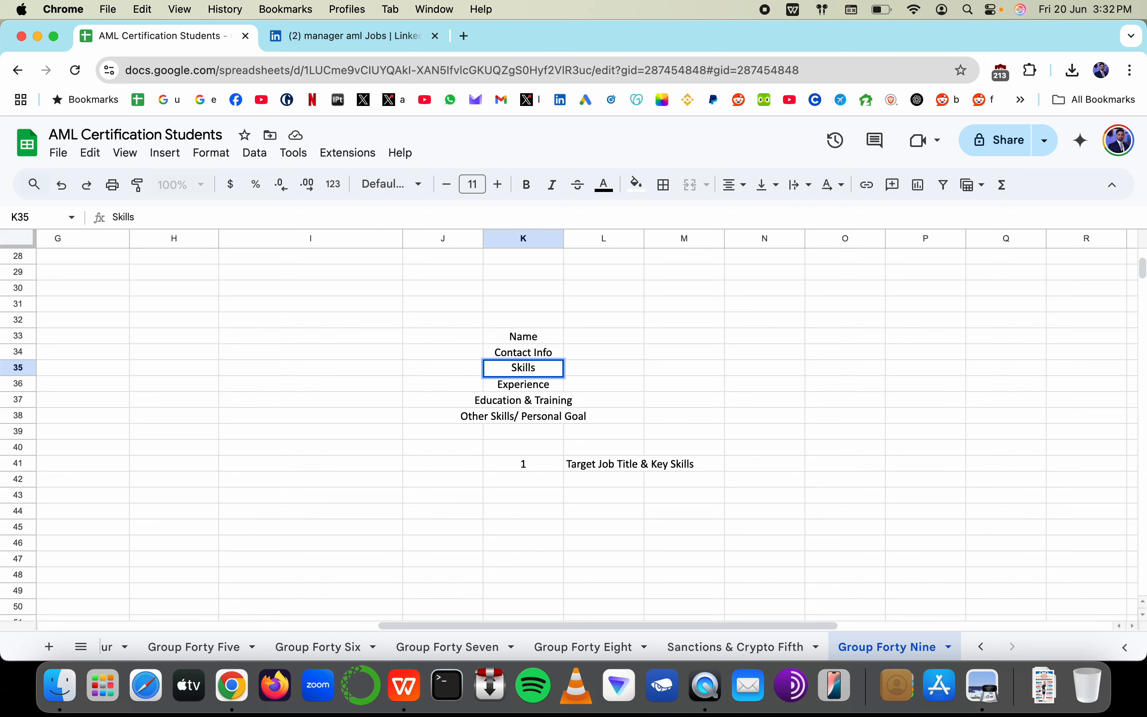
{"action": "key", "text": "super+z"}
{"action": "key", "text": "super+Tab"}
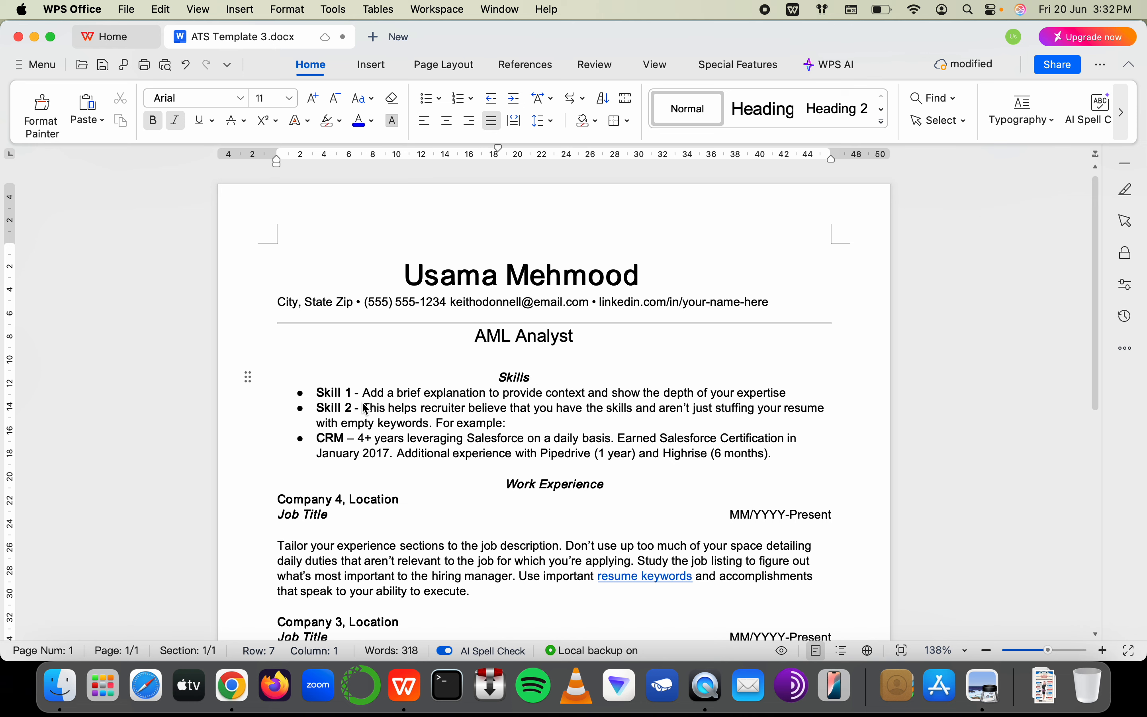
Make trial selections on the skill bullets, Skills heading and AML Analyst headline
{"action": "mouse_move", "coordinate": [352, 393]}
{"action": "left_mouse_down"}
{"action": "mouse_move", "coordinate": [318, 394]}
{"action": "mouse_move", "coordinate": [335, 407]}
{"action": "left_mouse_up"}
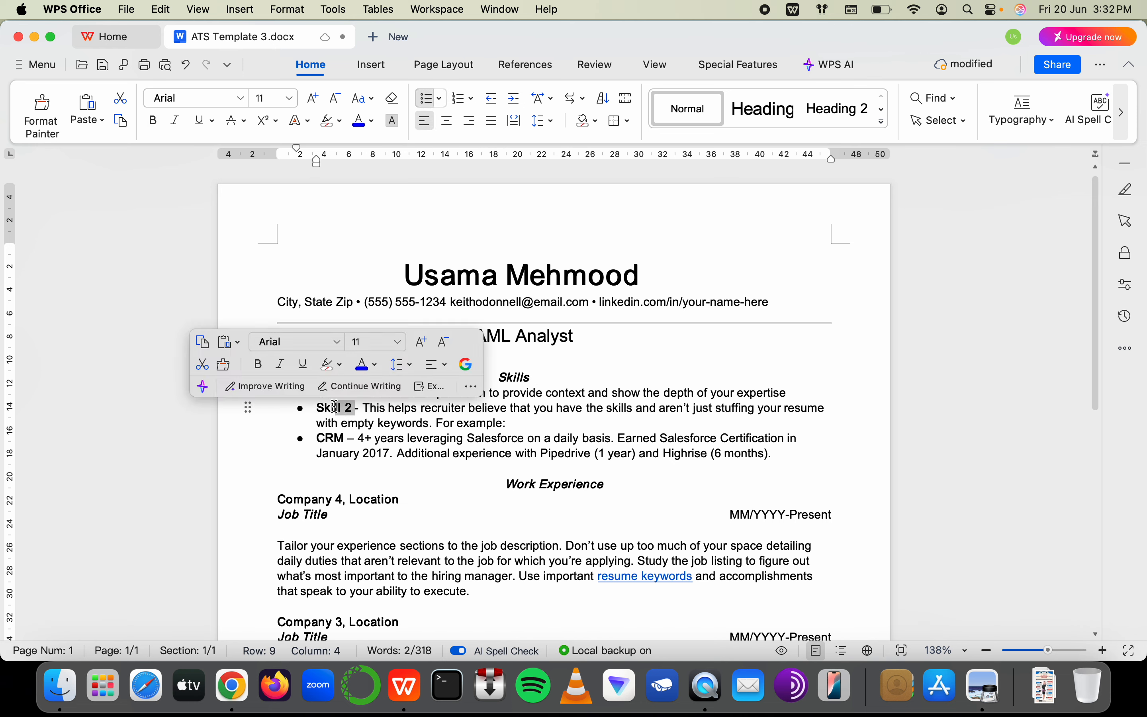
{"action": "left_click", "coordinate": [384, 422]}
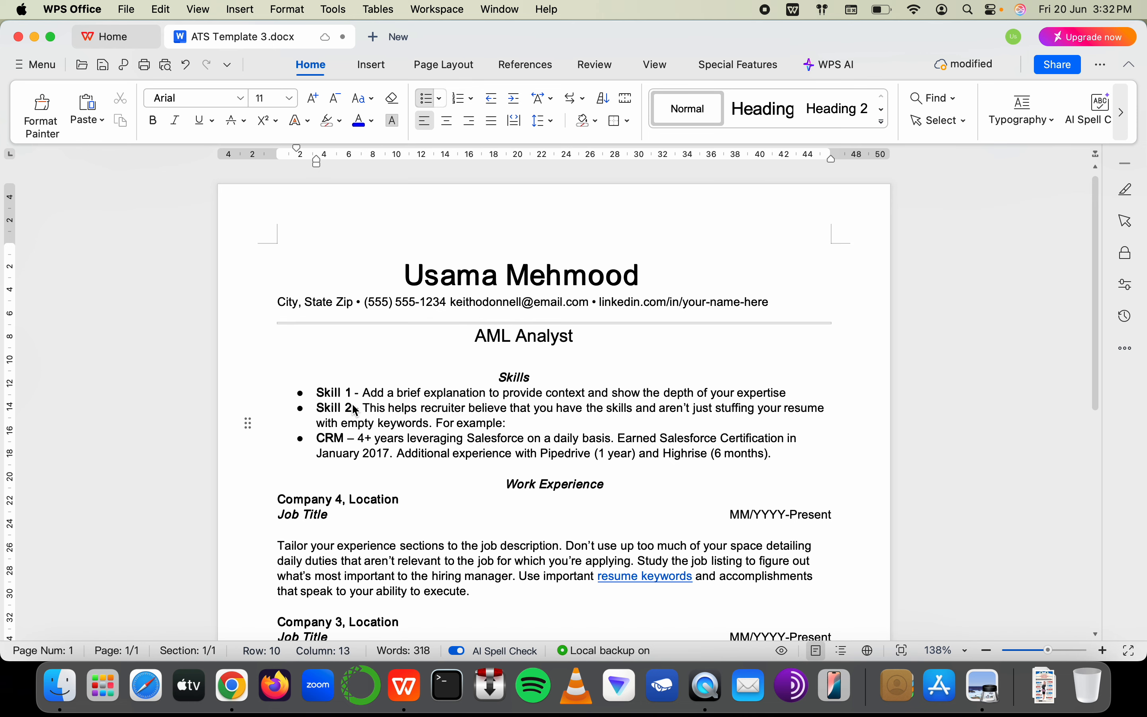
{"action": "left_click_drag", "start_coordinate": [317, 393], "coordinate": [711, 394]}
{"action": "left_click", "coordinate": [502, 378]}
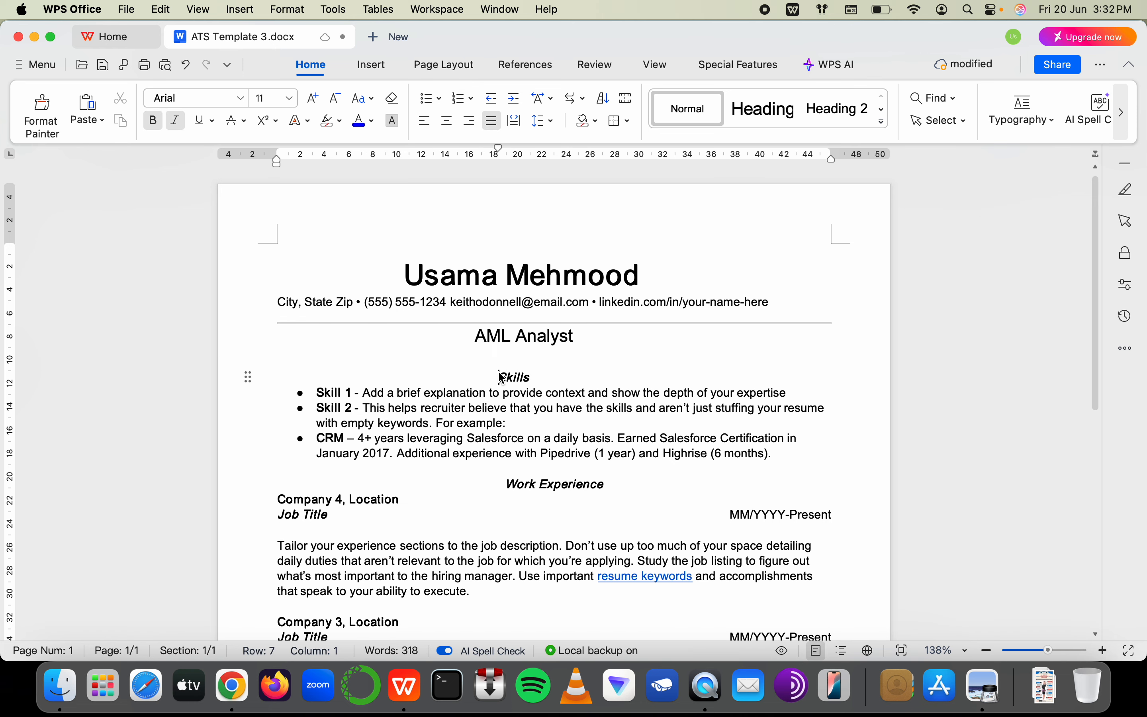
{"action": "left_click_drag", "start_coordinate": [501, 378], "coordinate": [534, 382]}
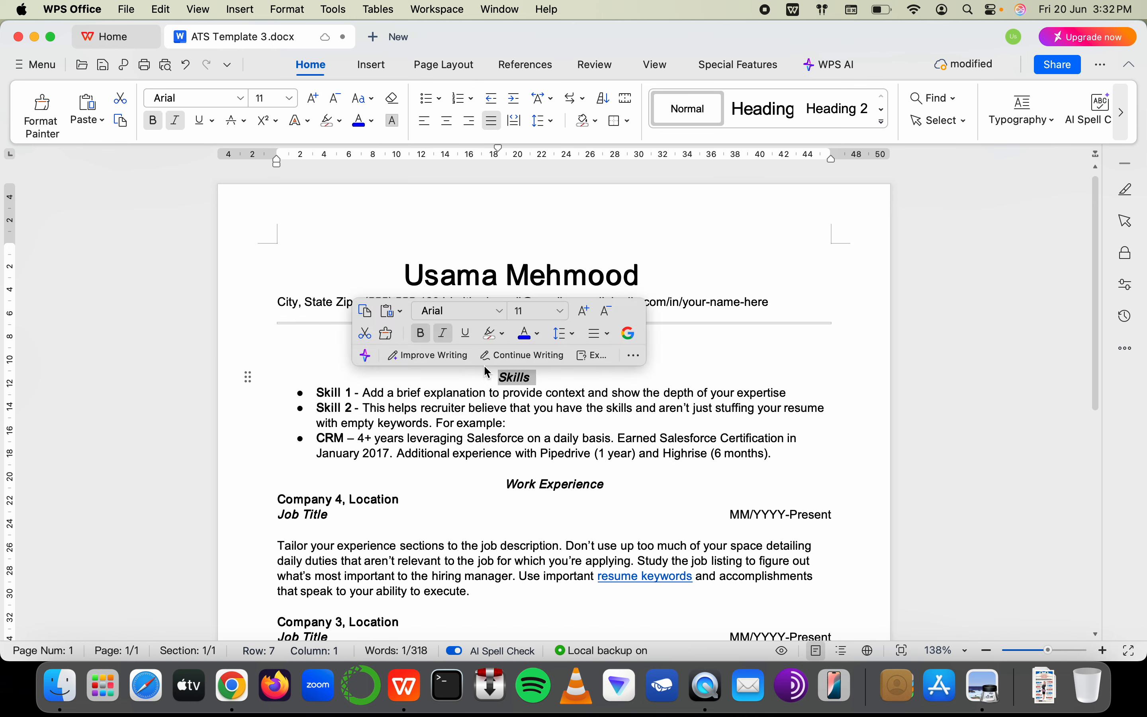
{"action": "left_click", "coordinate": [506, 338]}
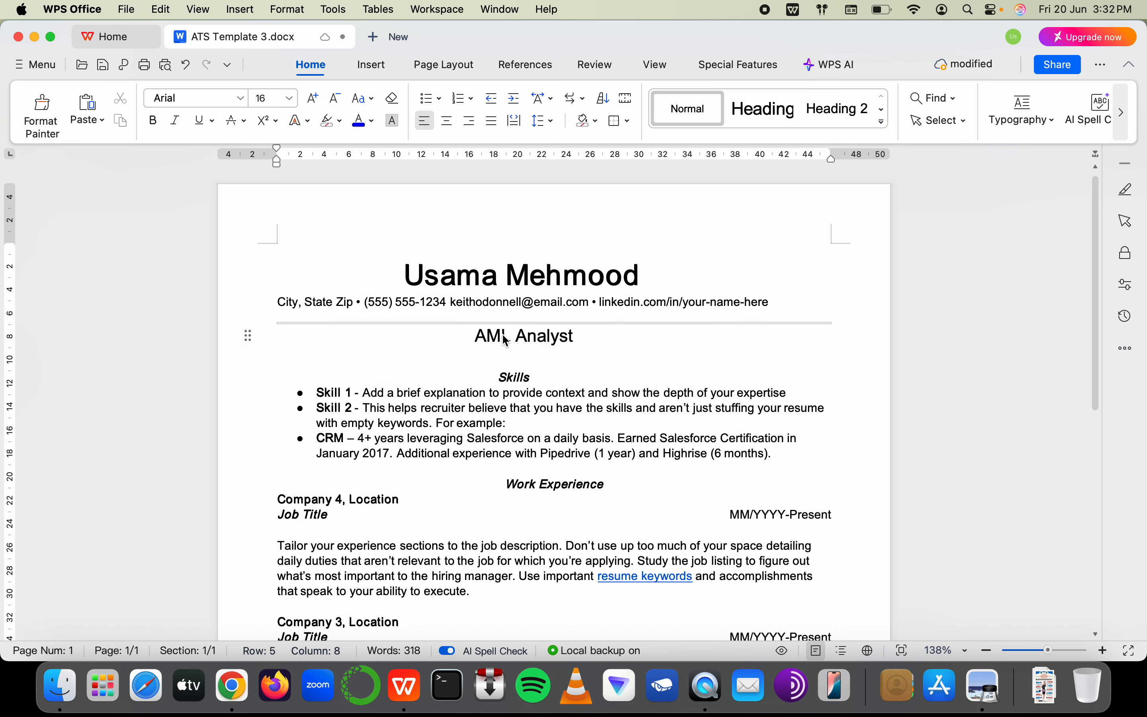
{"action": "left_click", "coordinate": [531, 338]}
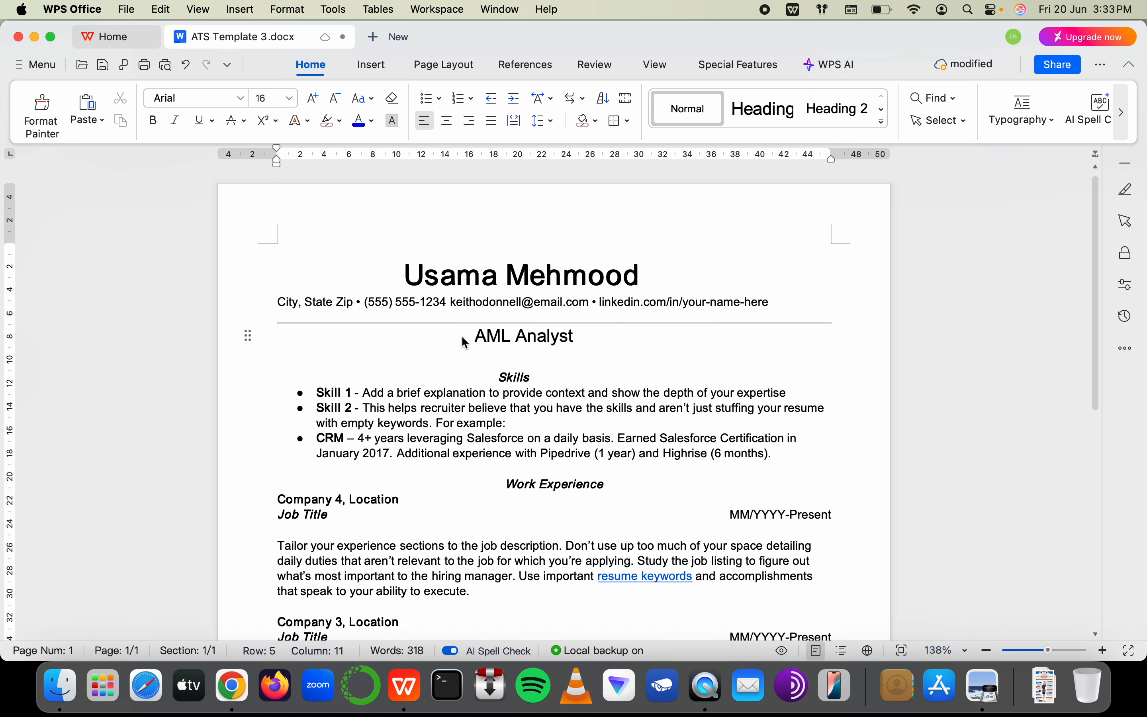
{"action": "left_click", "coordinate": [515, 378]}
Set the Skills heading to 16 pt and centre it
{"action": "double_click", "coordinate": [515, 378]}
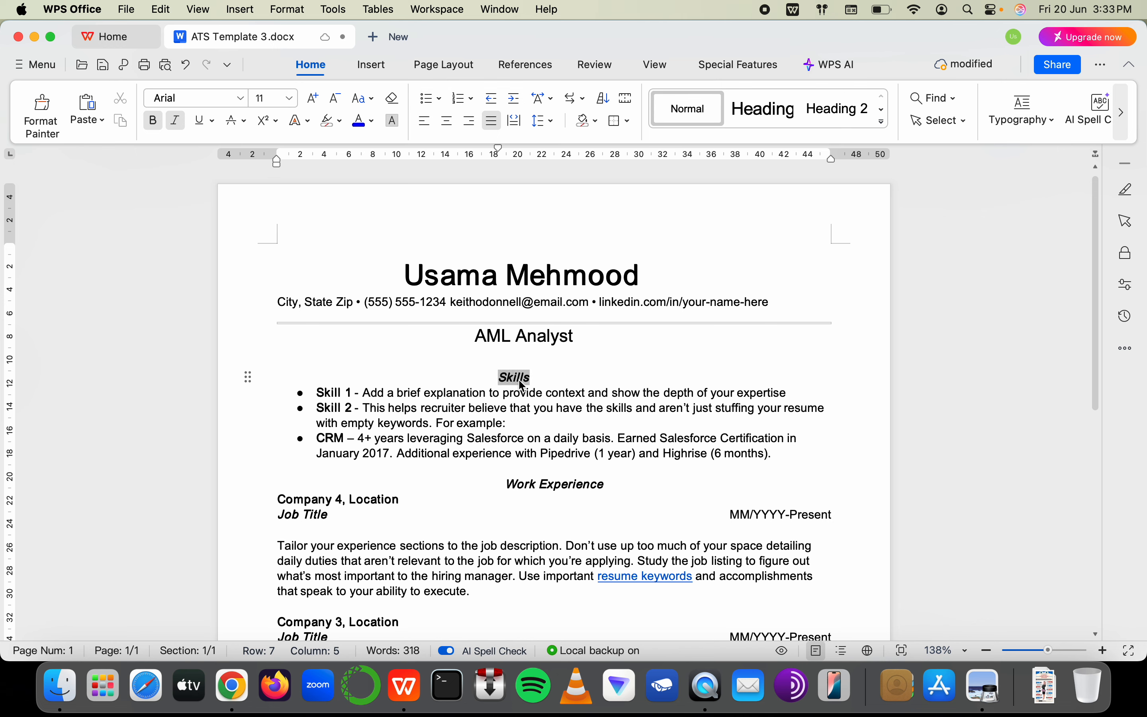
{"action": "left_click", "coordinate": [315, 100]}
{"action": "left_click", "coordinate": [318, 101]}
{"action": "left_click", "coordinate": [319, 101]}
{"action": "left_click", "coordinate": [318, 101]}
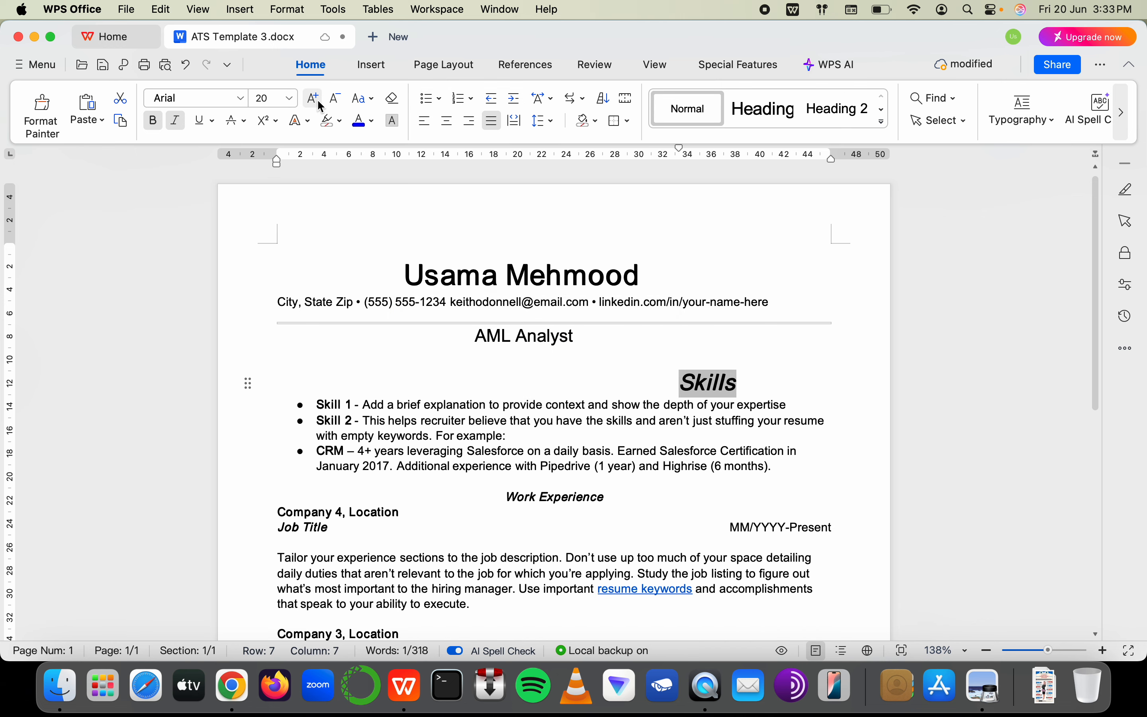
{"action": "left_click", "coordinate": [341, 98]}
{"action": "left_click", "coordinate": [341, 97]}
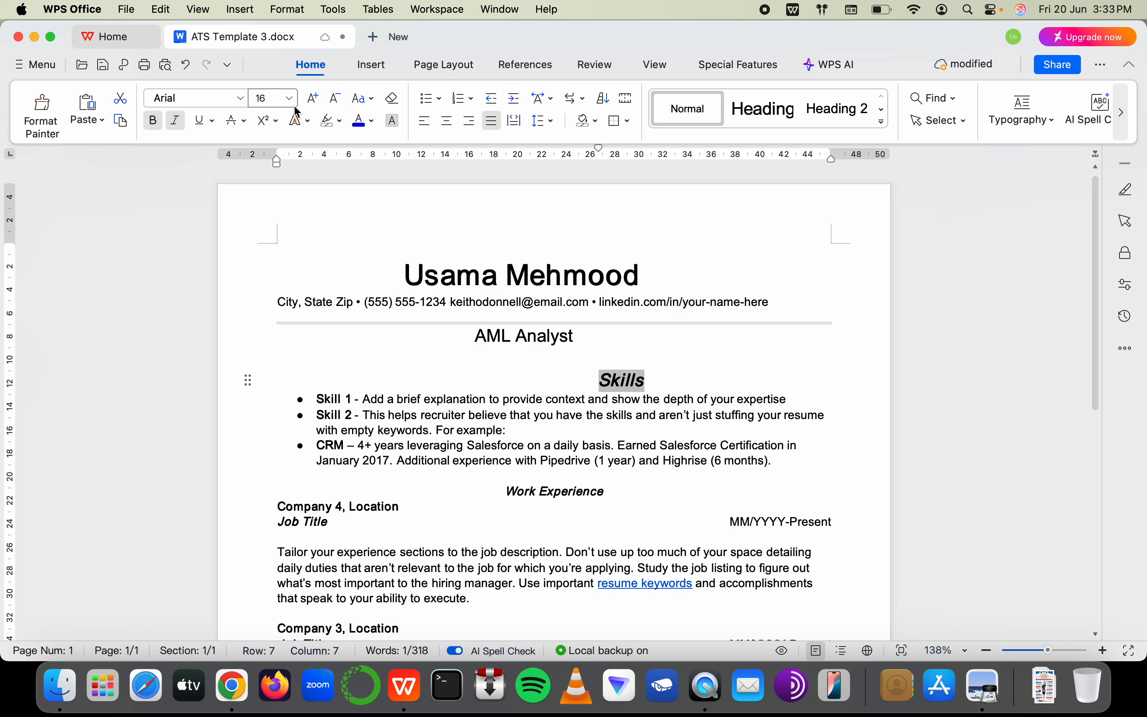
{"action": "left_click", "coordinate": [451, 124]}
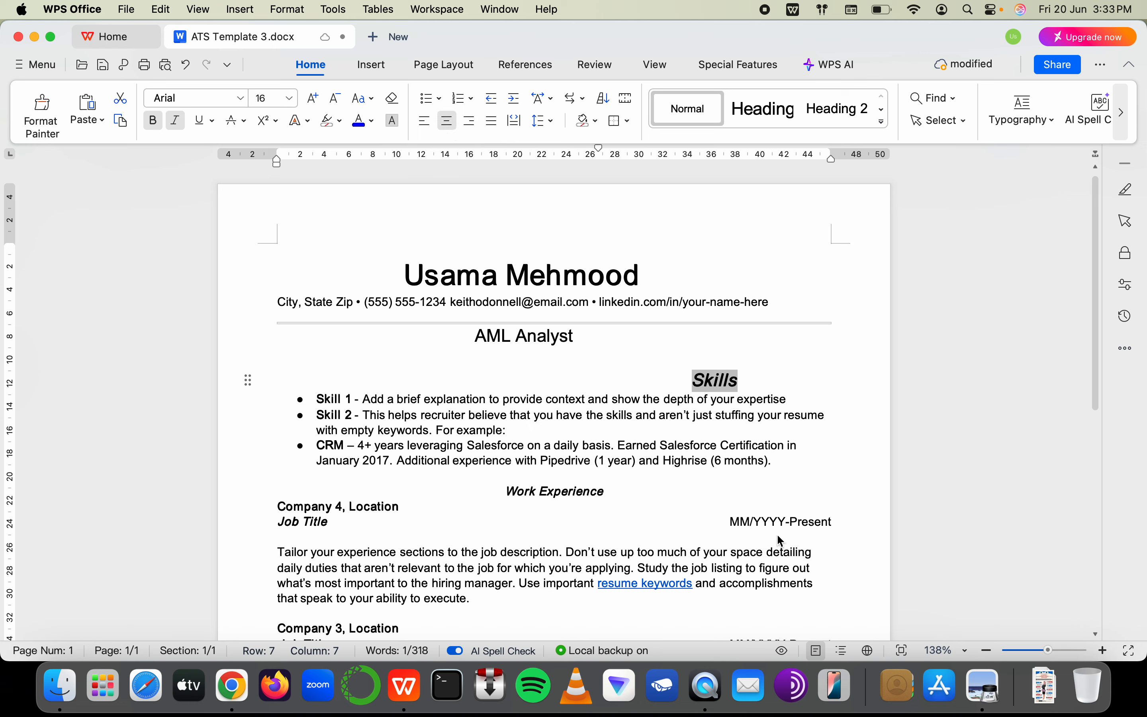
Undo manual spacing before Skills and place the caret before the name line
{"action": "left_click", "coordinate": [663, 383]}
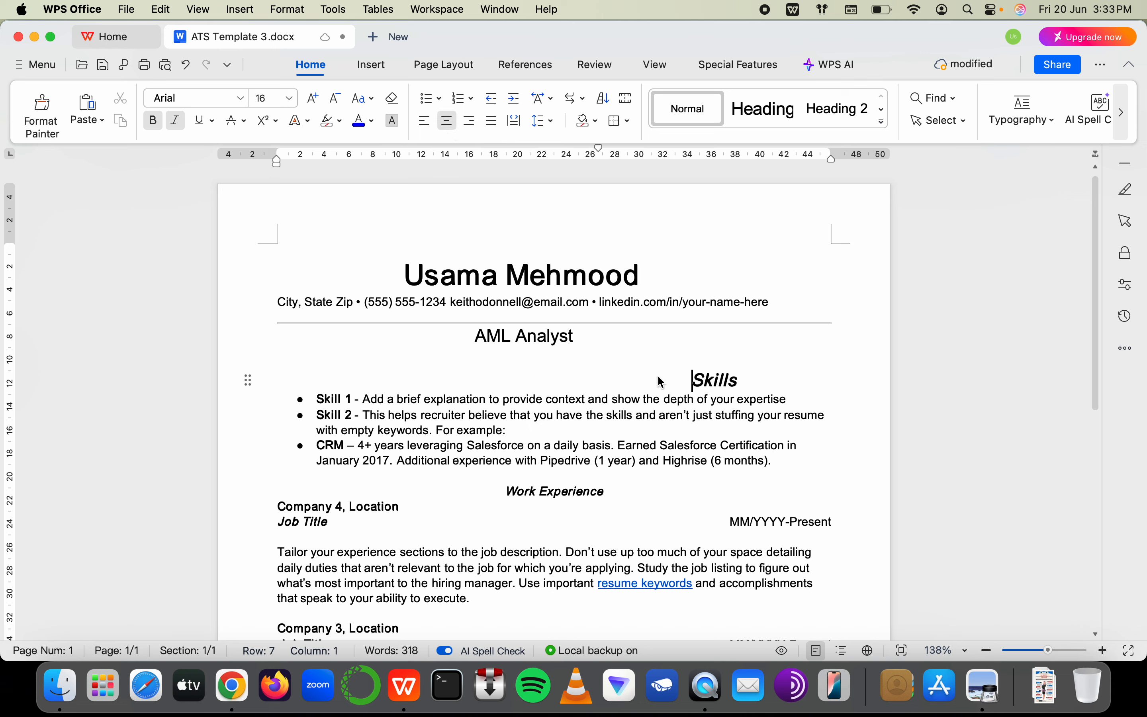
{"action": "key", "text": "BackSpace"}
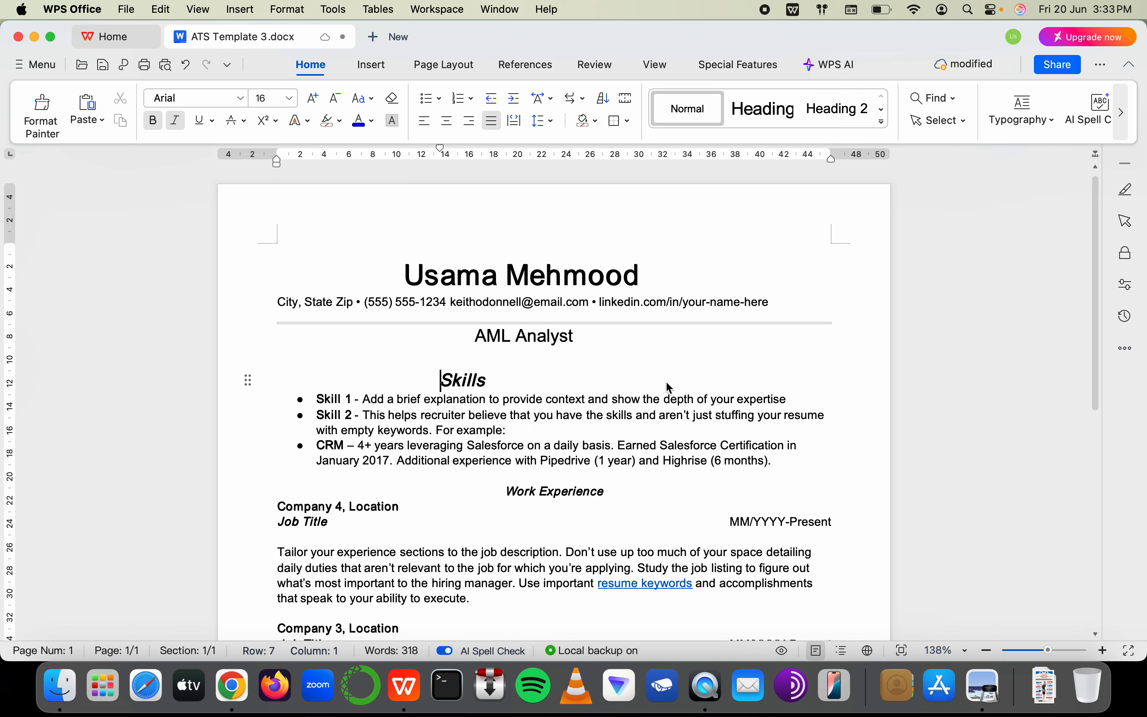
{"action": "key", "text": "ctrl+z"}
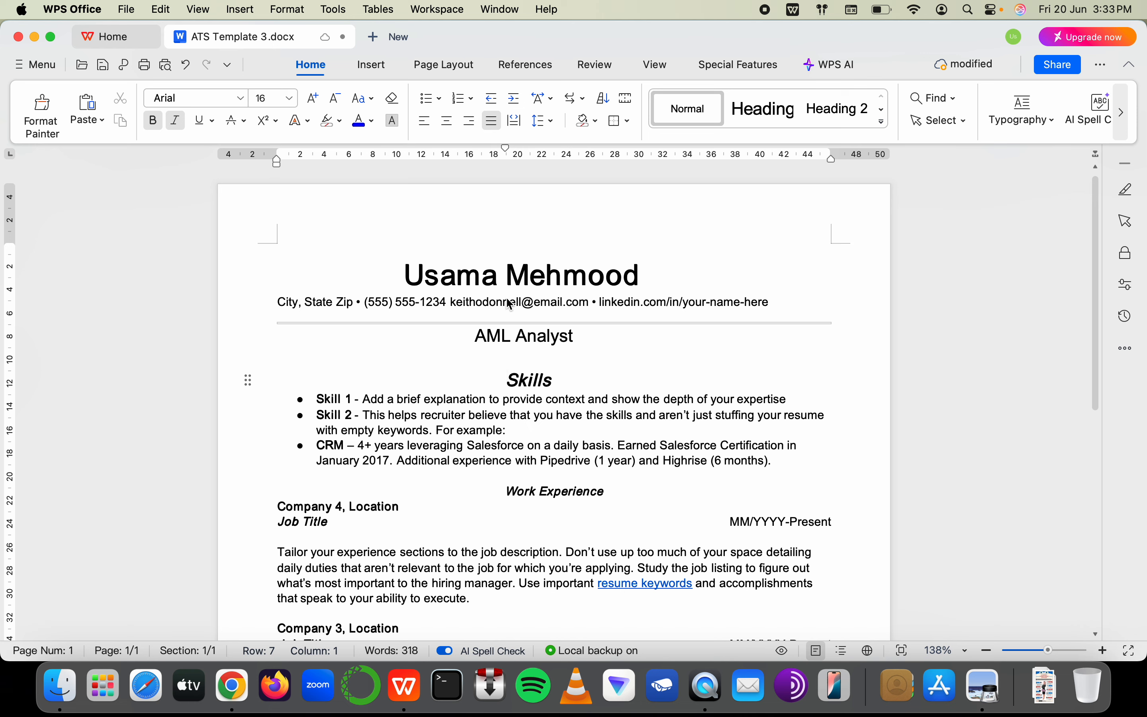
{"action": "left_click", "coordinate": [500, 284]}
{"action": "left_click", "coordinate": [405, 277]}
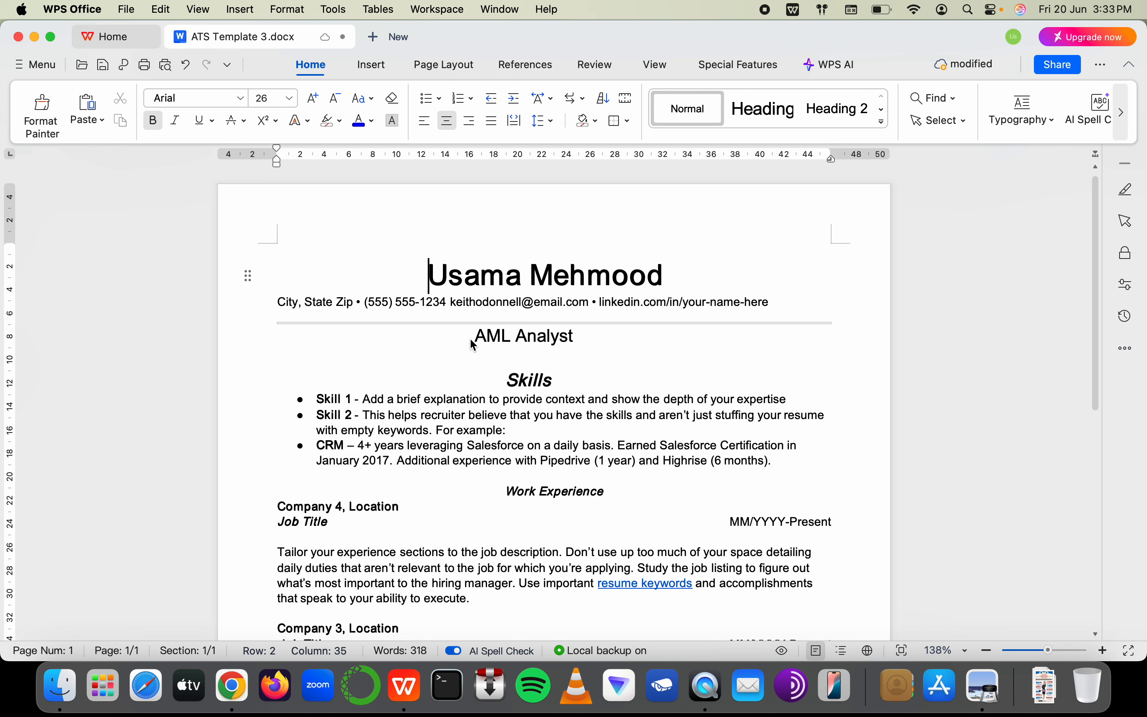
Delete the Skill 1, Skill 2 and CRM sample bullets, leaving one empty bullet
{"action": "left_click", "coordinate": [326, 400]}
{"action": "scroll", "coordinate": [320, 439], "scroll_direction": "down", "scroll_amount": 2}
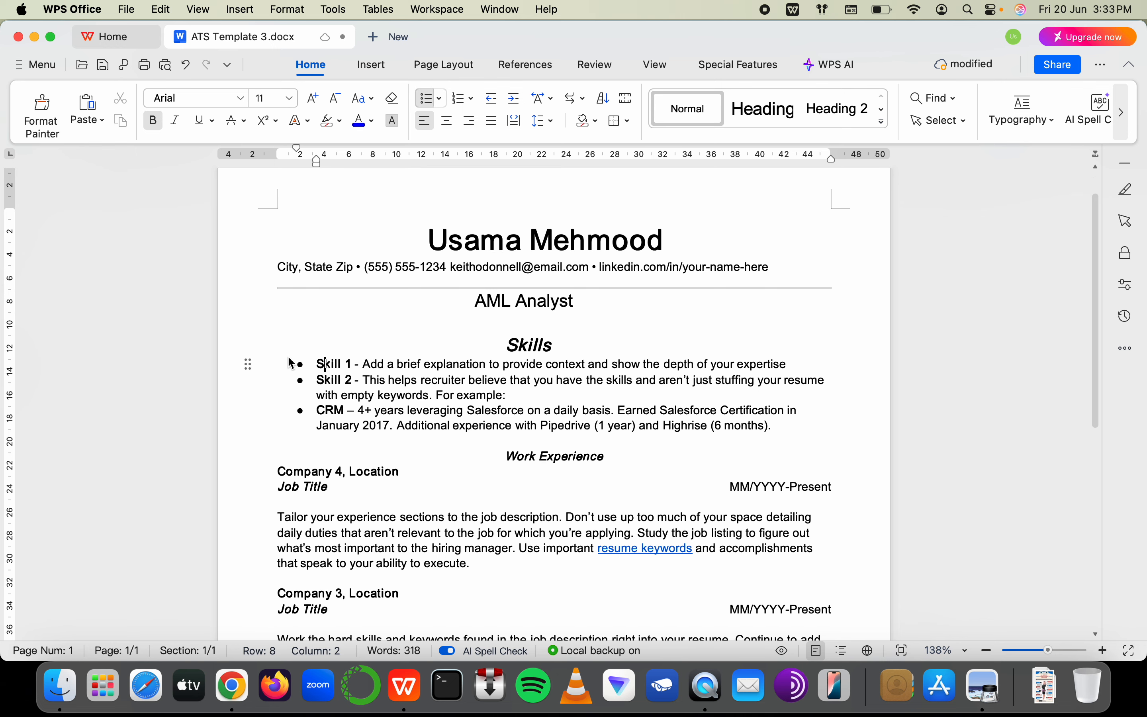
{"action": "left_click", "coordinate": [299, 367]}
{"action": "left_click", "coordinate": [318, 368]}
{"action": "left_click_drag", "start_coordinate": [322, 370], "coordinate": [694, 393]}
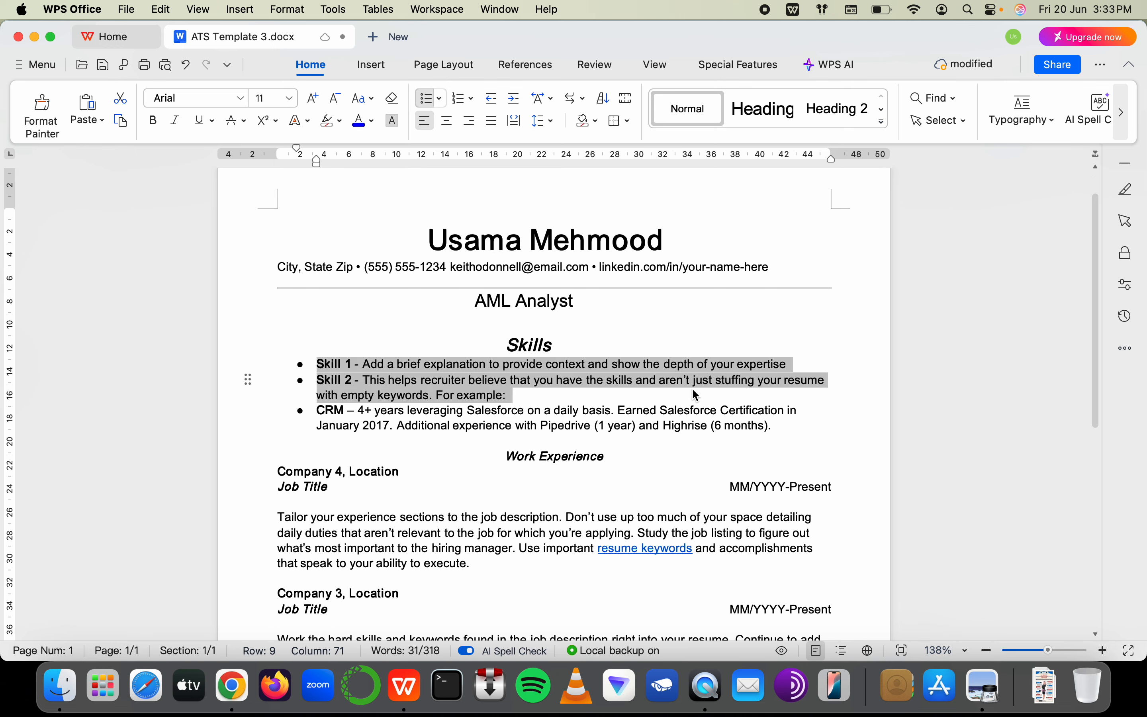
{"action": "key", "text": "BackSpace"}
{"action": "left_click", "coordinate": [773, 377], "text": "shift"}
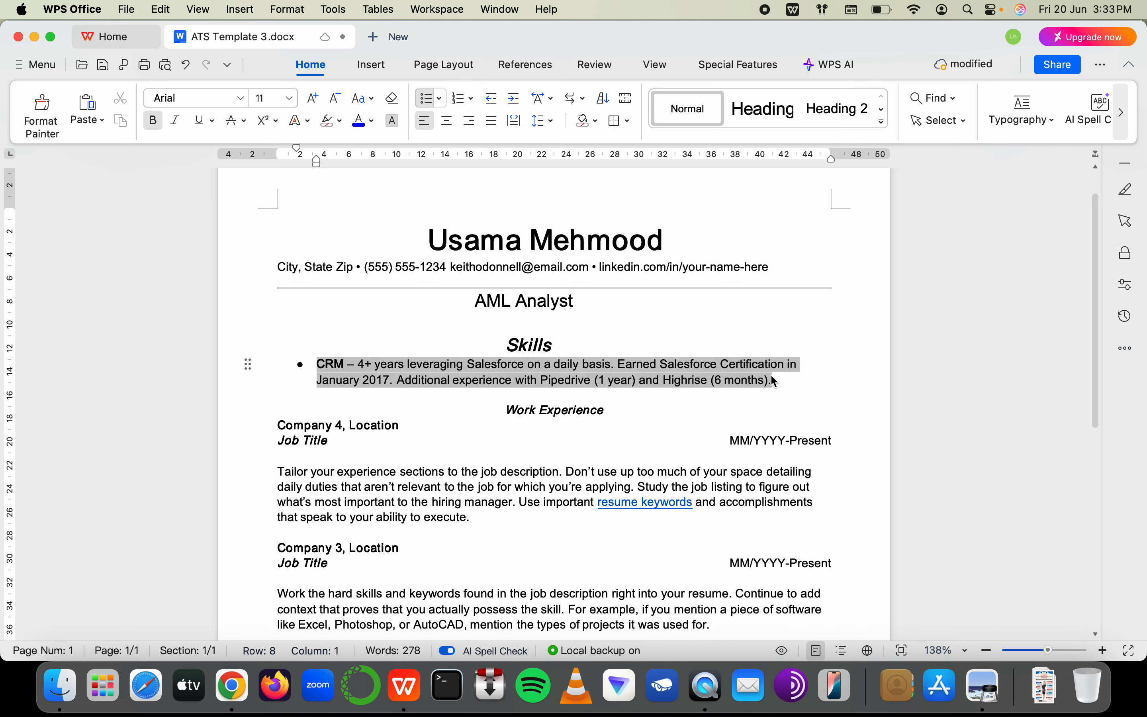
{"action": "key", "text": "BackSpace"}
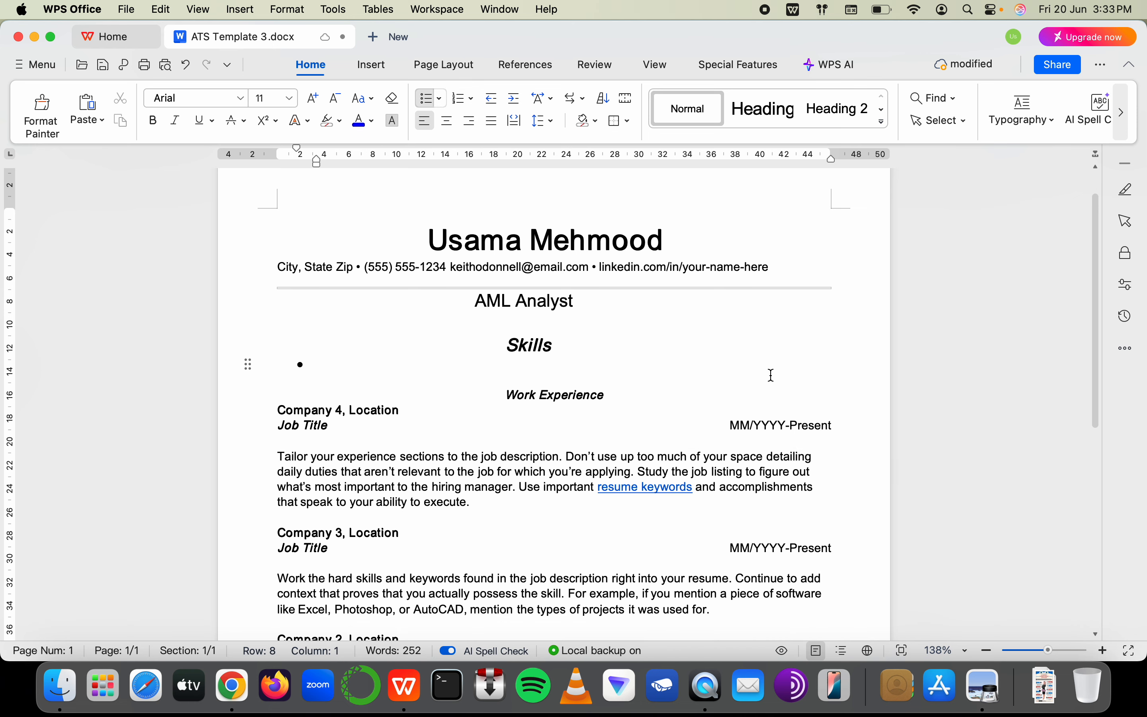
Glance at the spreadsheet and compliance officer infographic, then return to the Skills heading
{"action": "key", "text": "super+Tab"}
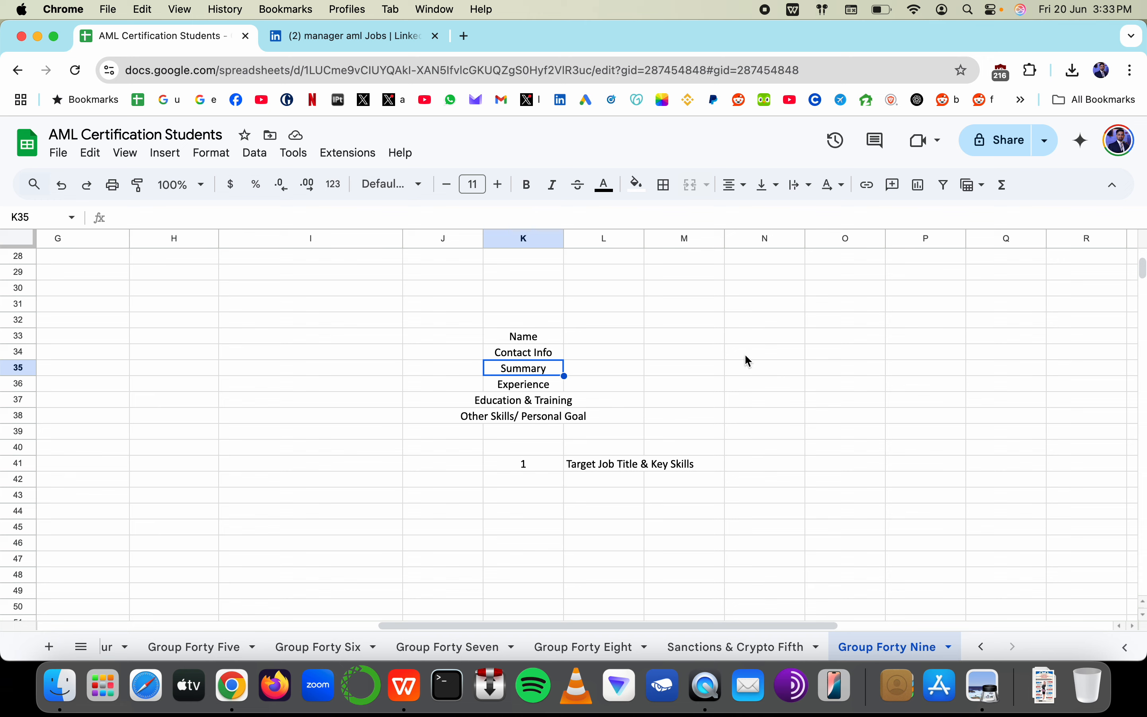
{"action": "scroll", "coordinate": [466, 358], "scroll_direction": "left", "scroll_amount": 10}
{"action": "key", "text": "super+Tab"}
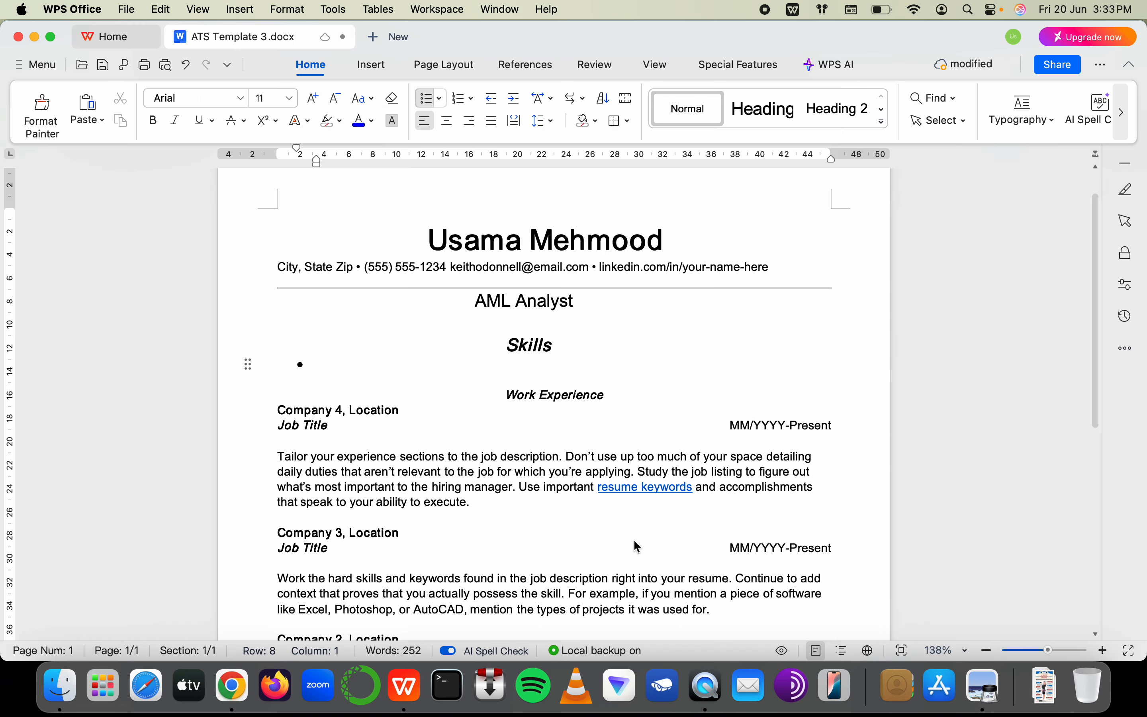
{"action": "left_click", "coordinate": [985, 687]}
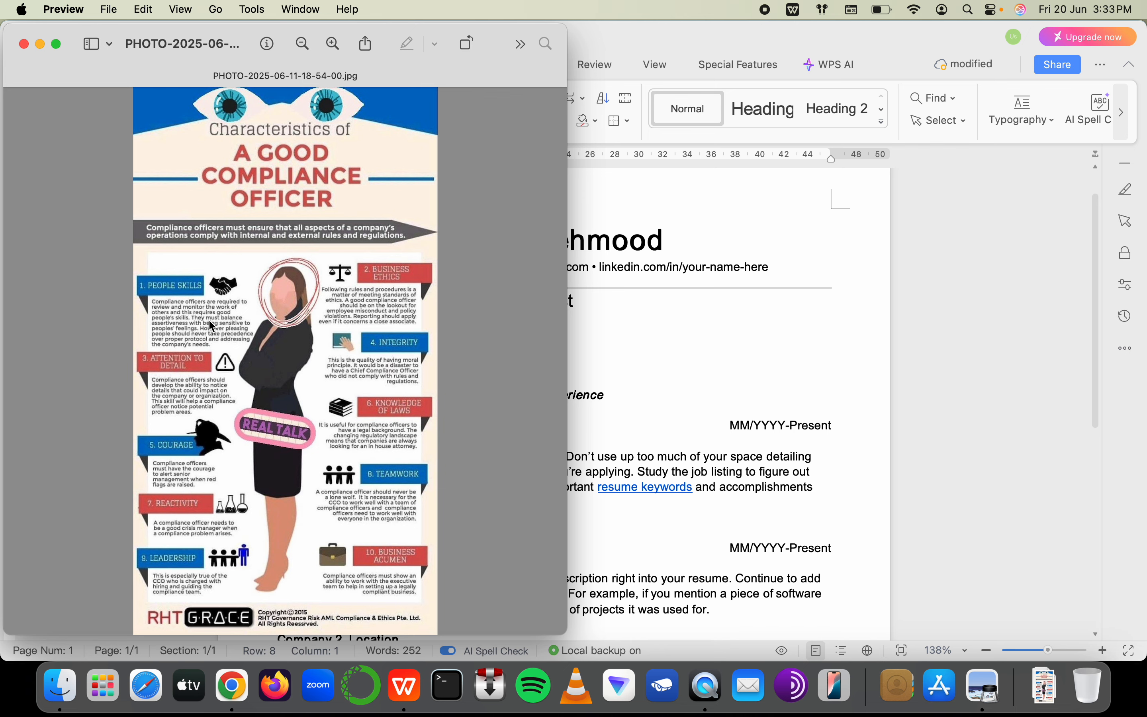
{"action": "left_click", "coordinate": [599, 404]}
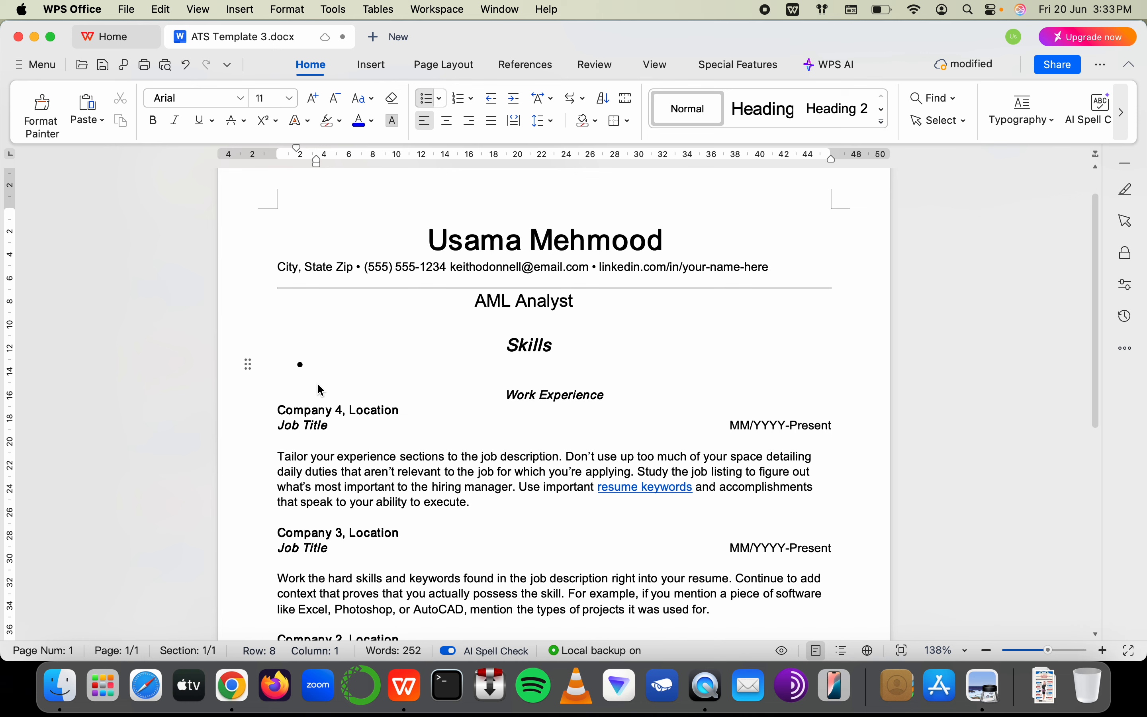
{"action": "left_click", "coordinate": [514, 341]}
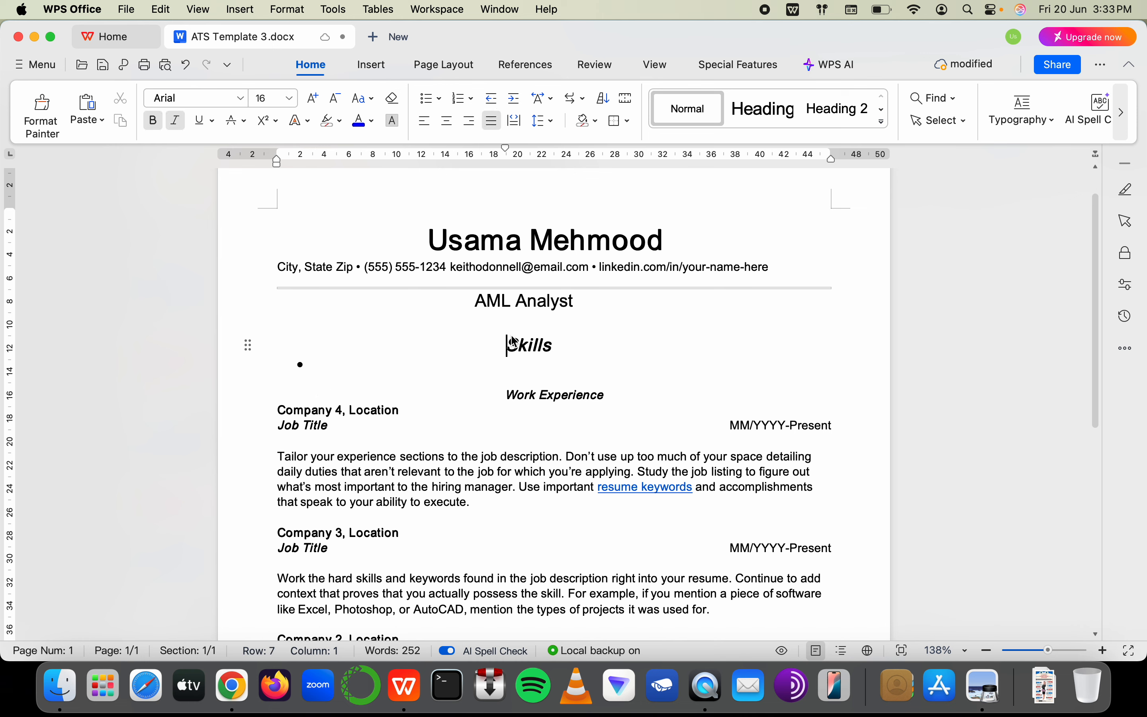
Type 'Deep Regulatory Knowledge' into the empty first Skills bullet
{"action": "left_click", "coordinate": [364, 370]}
{"action": "type", "text": "Dee"}
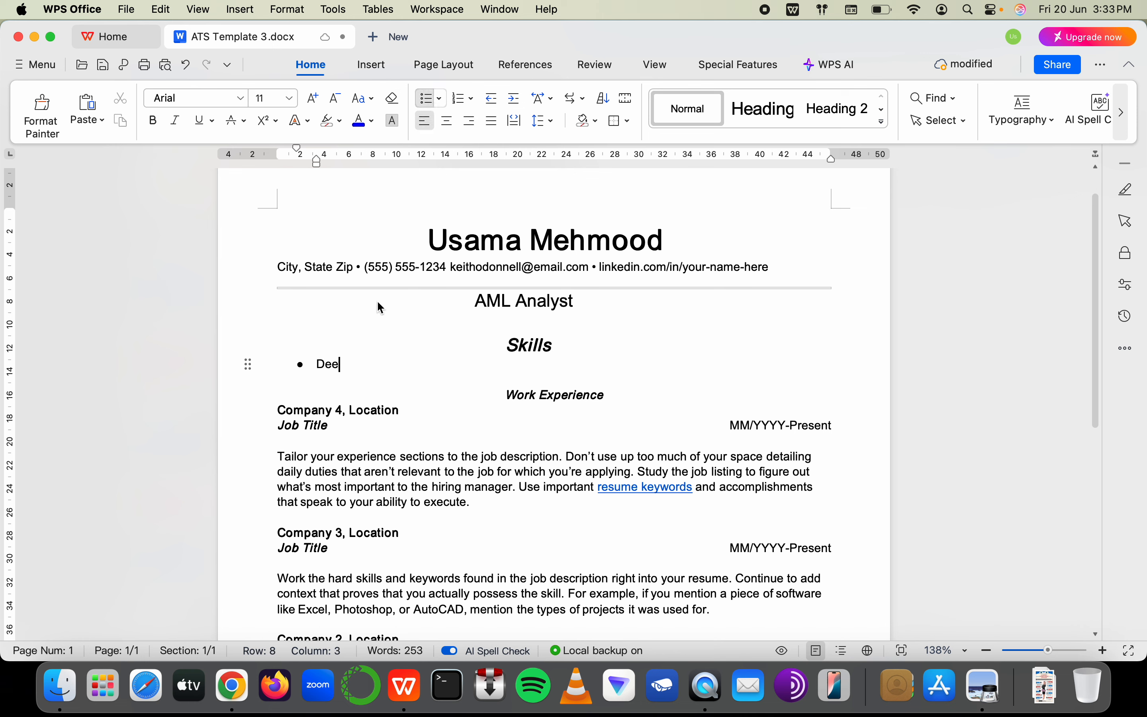
{"action": "type", "text": "p Regulator"}
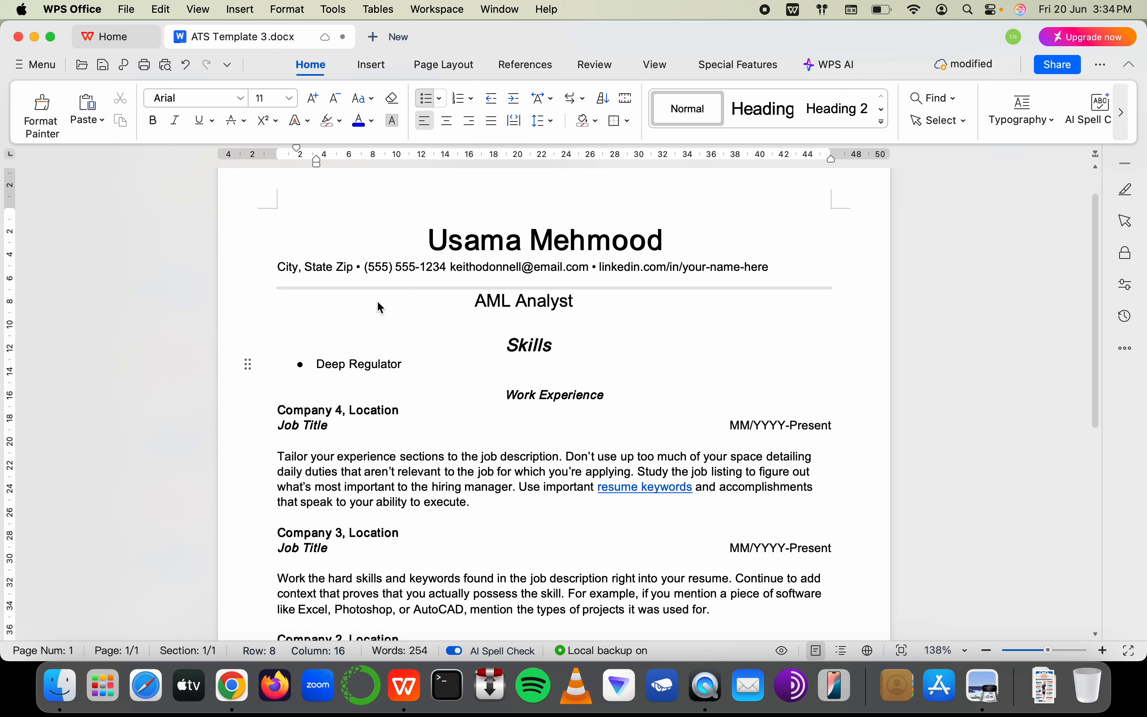
{"action": "type", "text": "y Knowledge"}
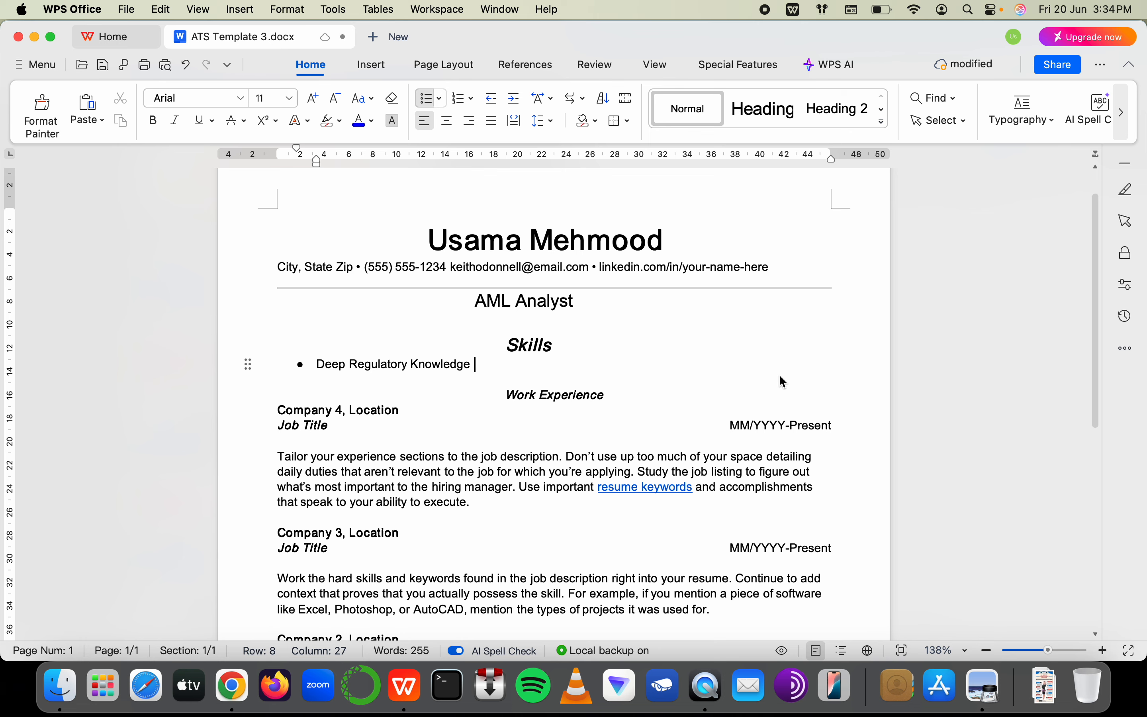
Append '(1965)' to the resume title cell C32:E32
{"action": "key", "text": "super+Tab"}
{"action": "key", "text": "super+Tab"}
{"action": "key", "text": "super+Tab"}
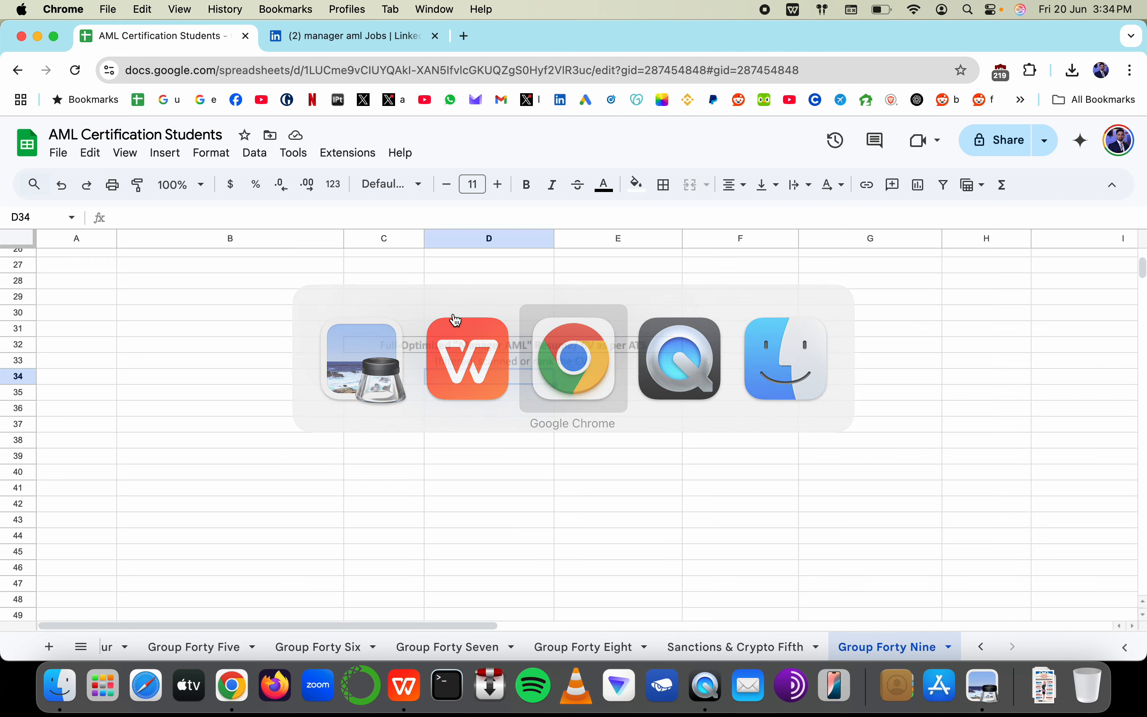
{"action": "left_click", "coordinate": [643, 344]}
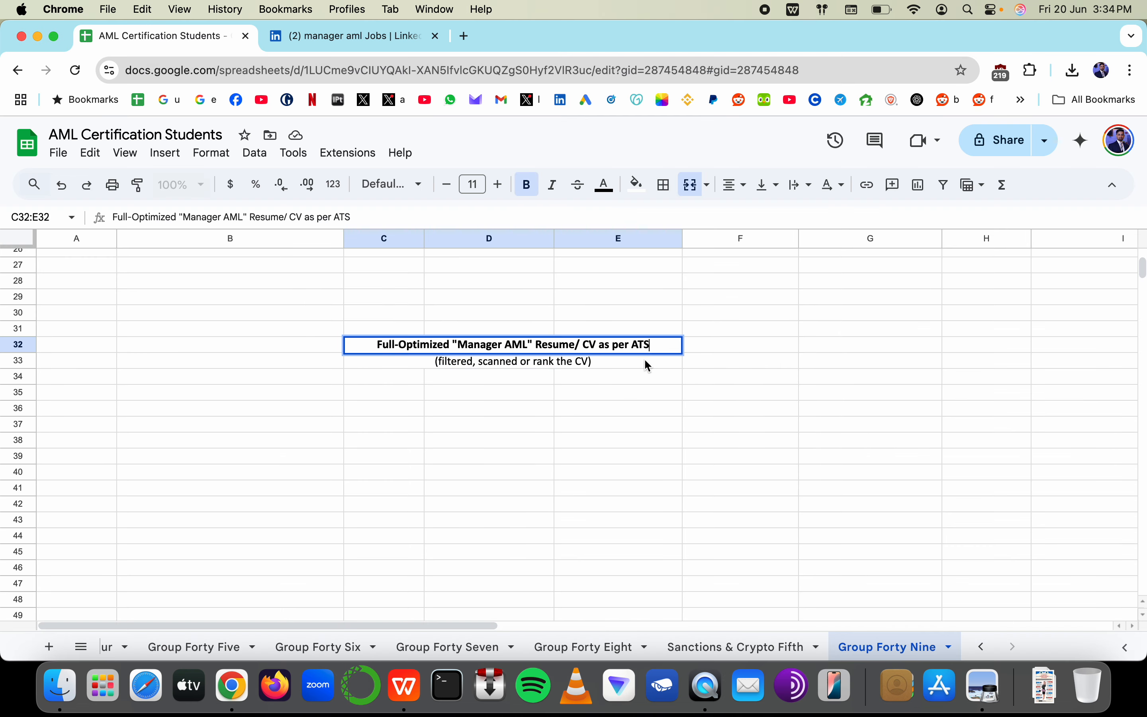
{"action": "key", "text": "Return"}
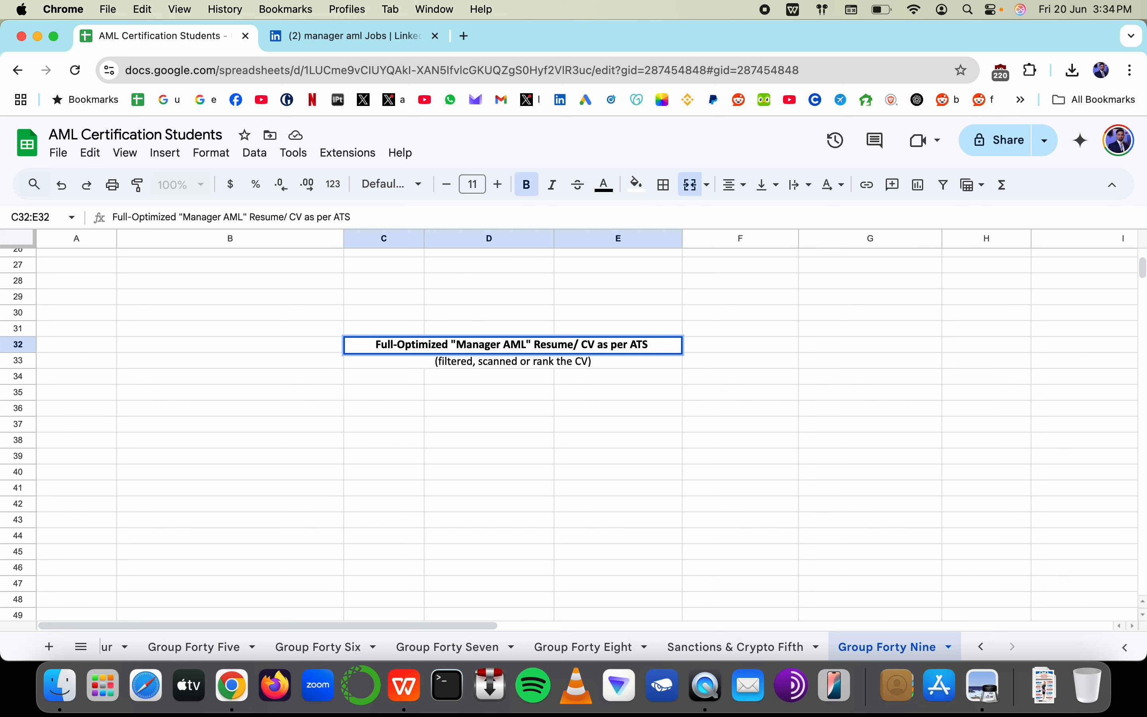
{"action": "type", "text": "(1965)"}
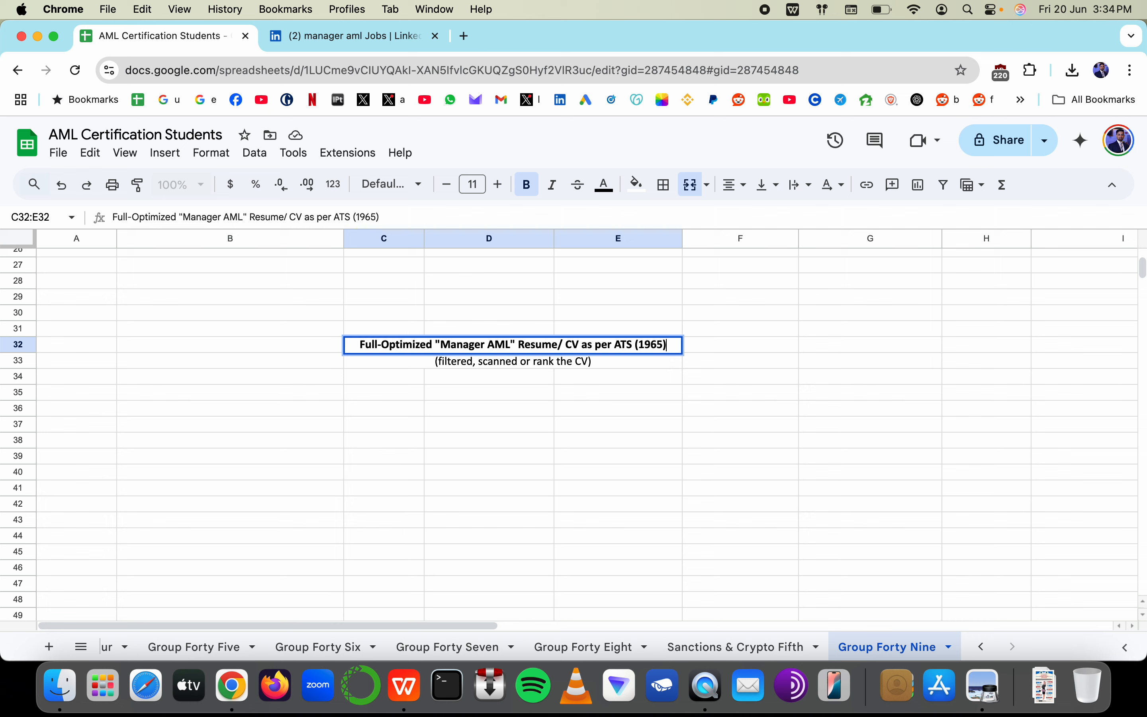
{"action": "key", "text": "Tab"}
Type a 'Windows 95' note in F32, then discard it
{"action": "type", "text": "Window"}
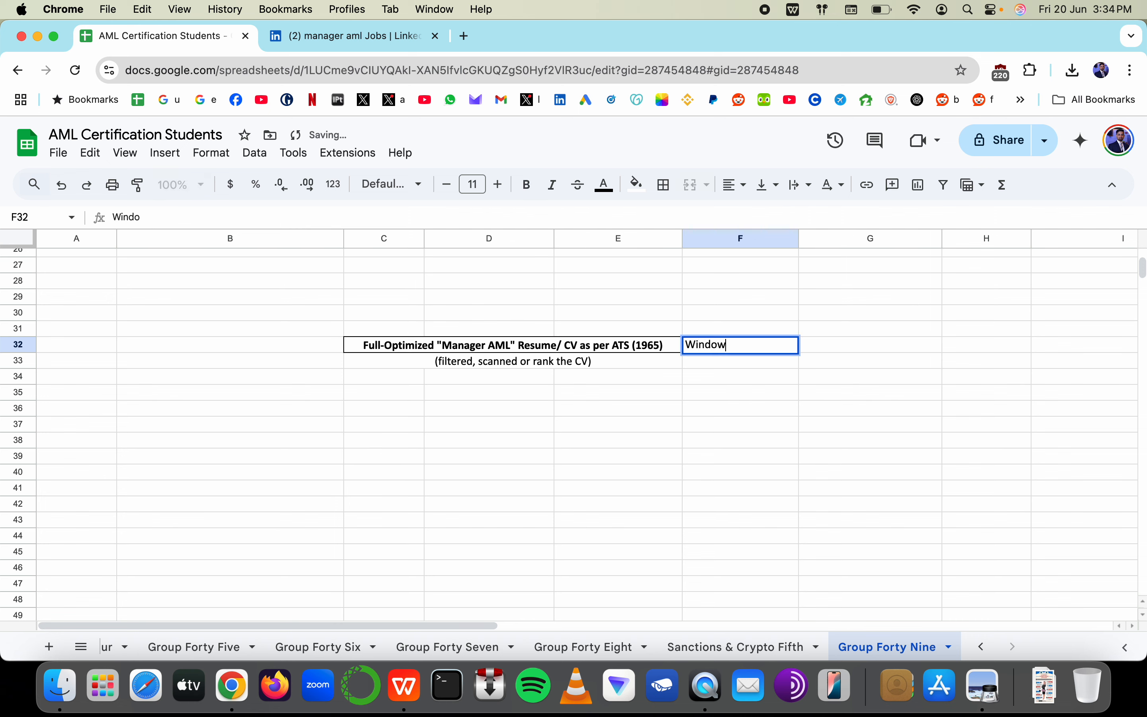
{"action": "type", "text": "s"}
{"action": "type", "text": " 85"}
{"action": "key", "text": "BackSpace"}
{"action": "key", "text": "BackSpace"}
{"action": "type", "text": "95"}
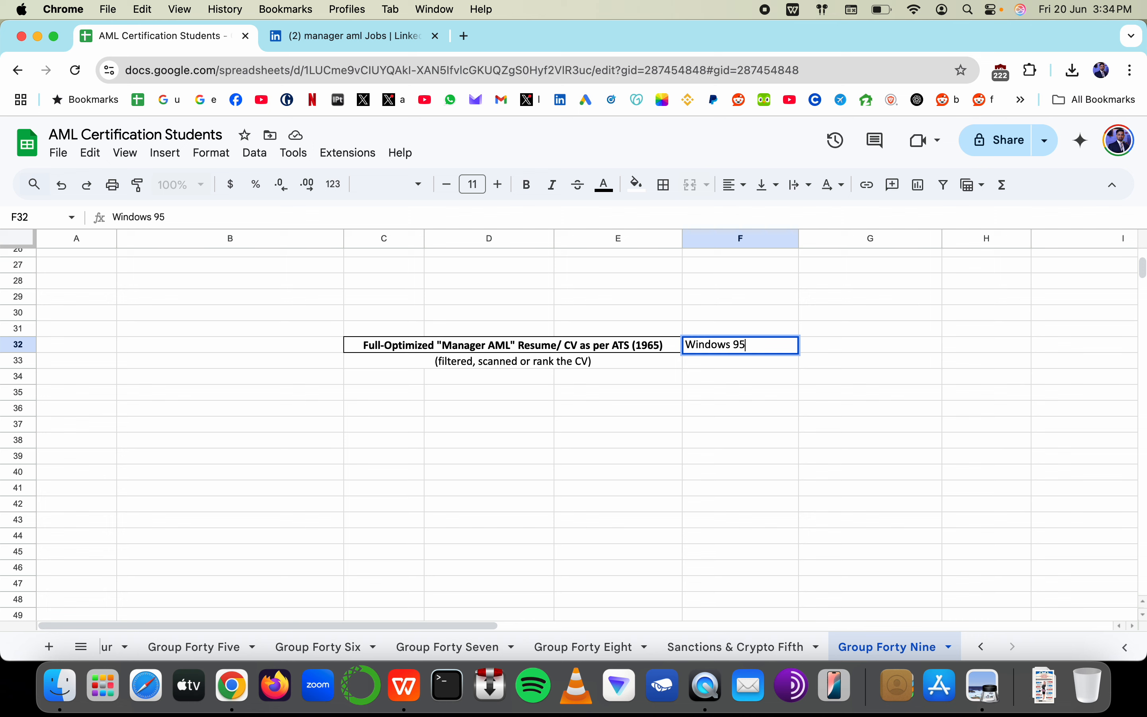
{"action": "key", "text": "Escape"}
{"action": "key", "text": "super+Tab"}
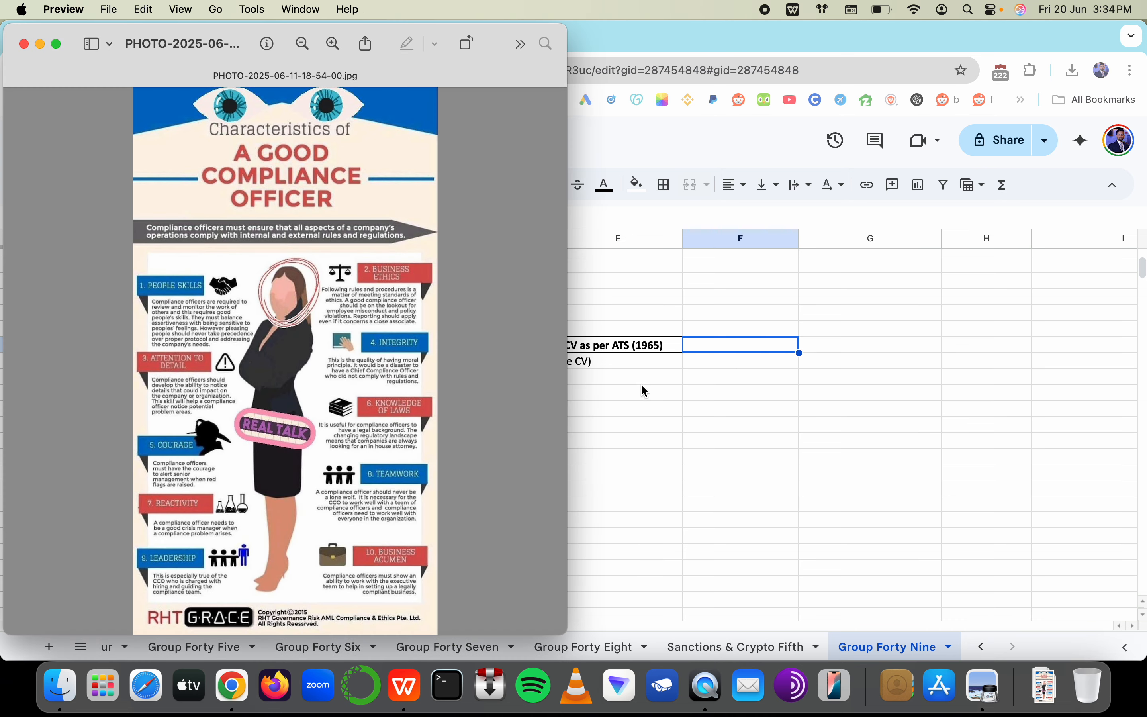
Add the bullet 'AML Tools, Data Analysis, Excel, Power BI, SQL', correcting typos
{"action": "key", "text": "super+Tab"}
{"action": "key", "text": "Return"}
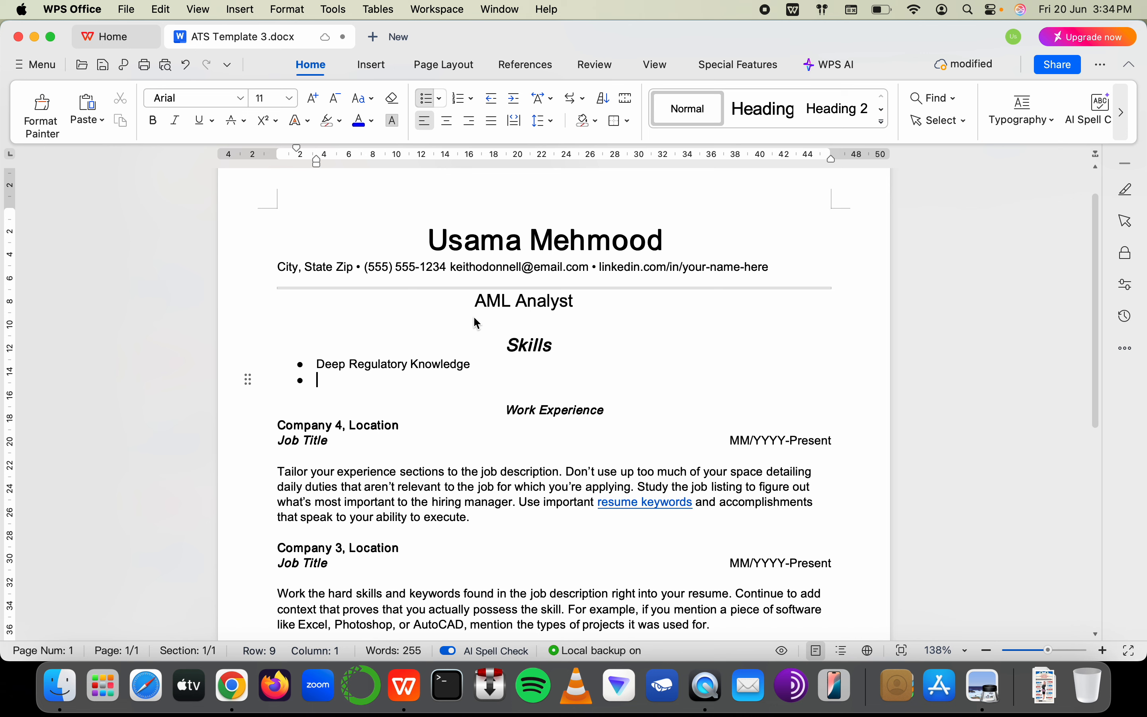
{"action": "type", "text": "A"}
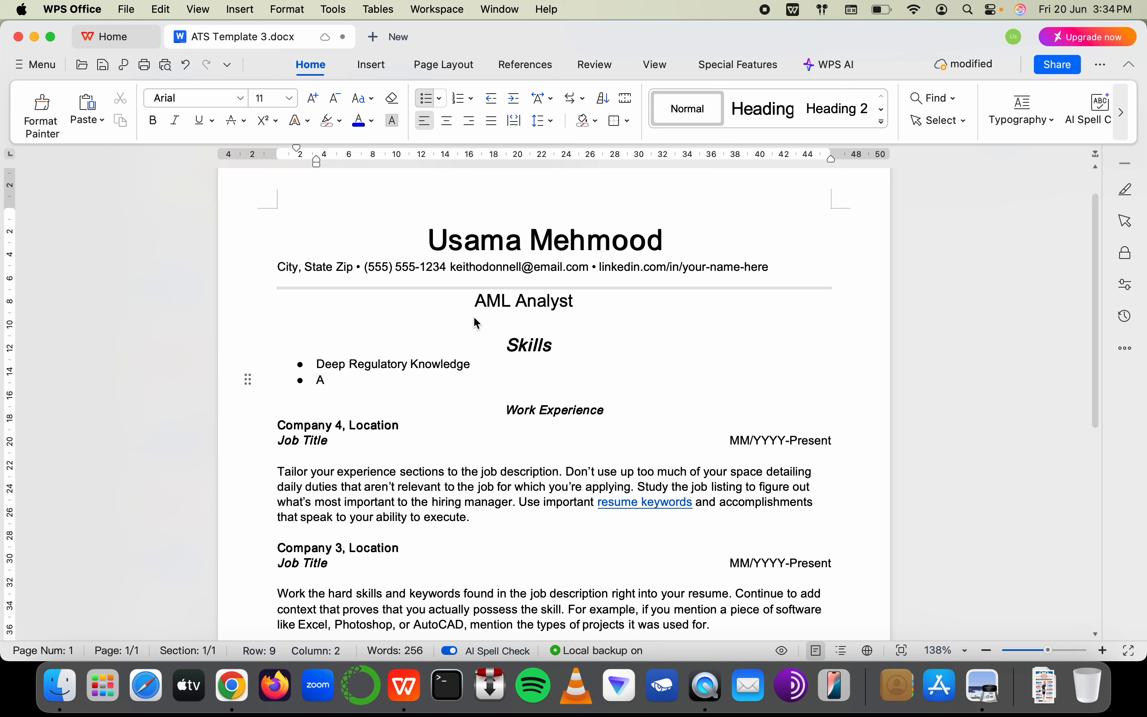
{"action": "type", "text": "ML Tools, Data Nal"}
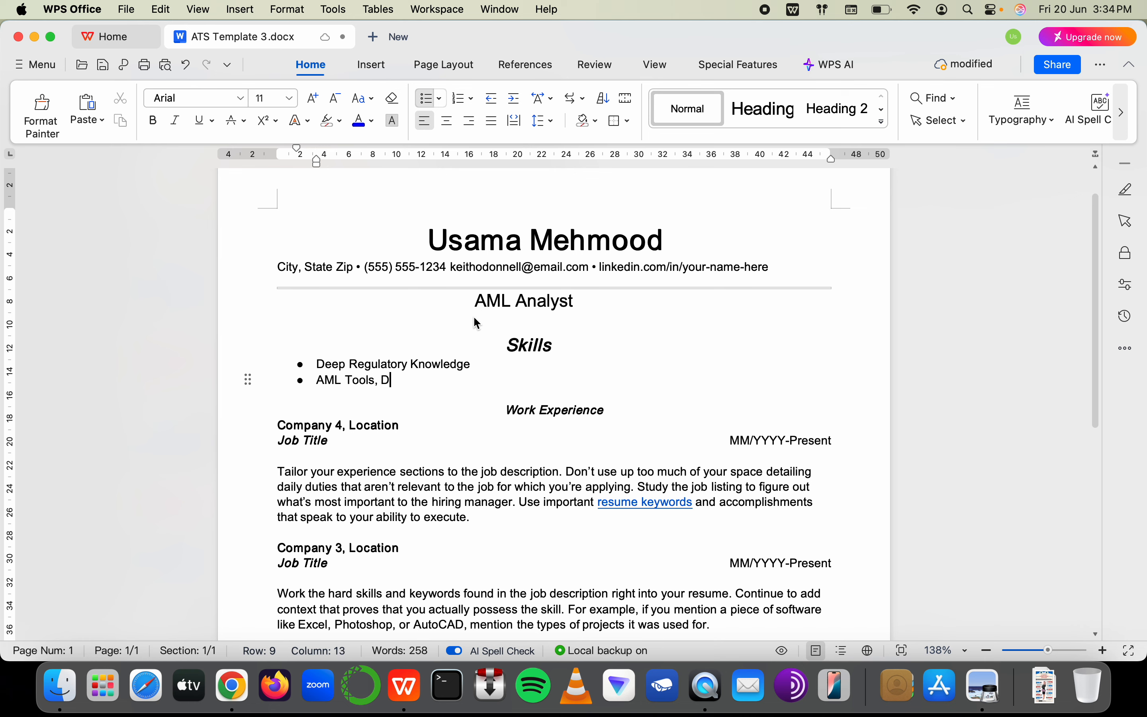
{"action": "key", "text": "BackSpace"}
{"action": "key", "text": "BackSpace"}
{"action": "key", "text": "BackSpace"}
{"action": "type", "text": "ana"}
{"action": "key", "text": "BackSpace"}
{"action": "key", "text": "BackSpace"}
{"action": "key", "text": "BackSpace"}
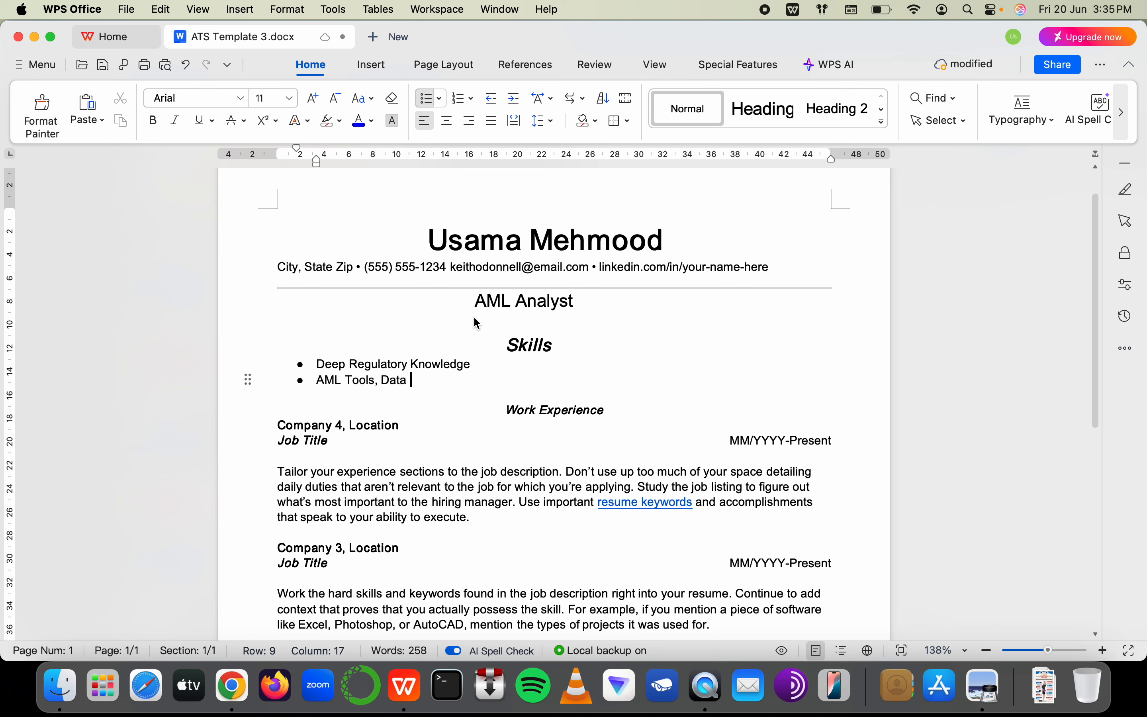
{"action": "type", "text": "Anal"}
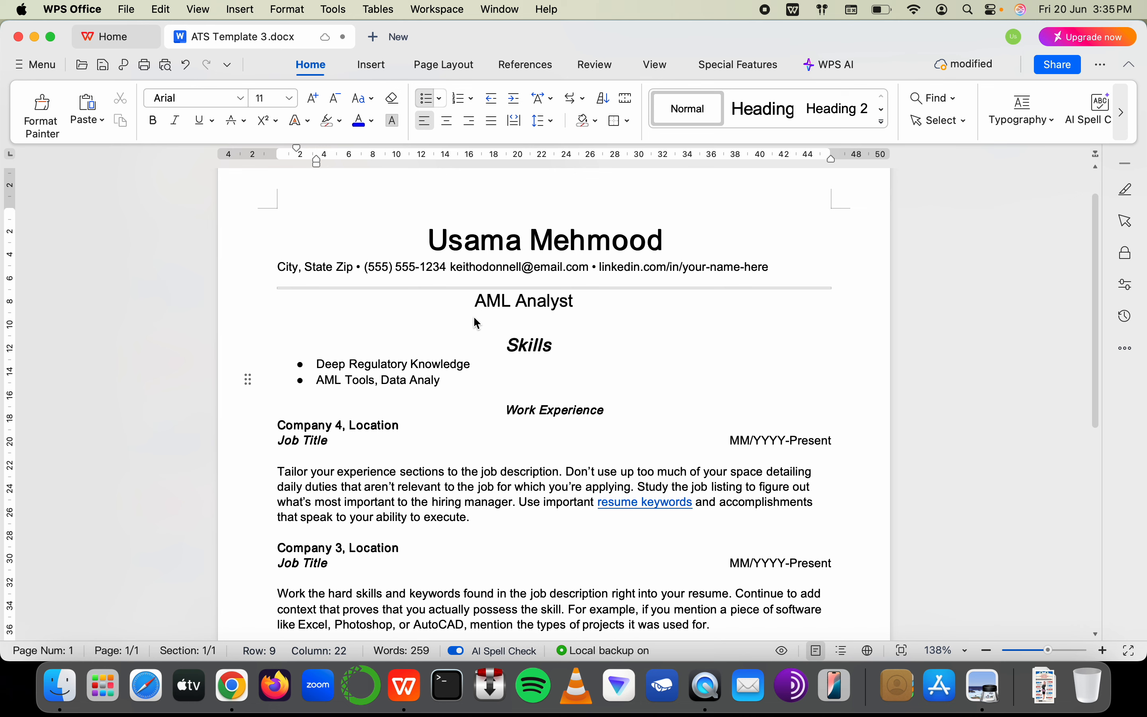
{"action": "type", "text": "y"}
{"action": "type", "text": ", Excel, Power"}
{"action": "type", "text": " BIm"}
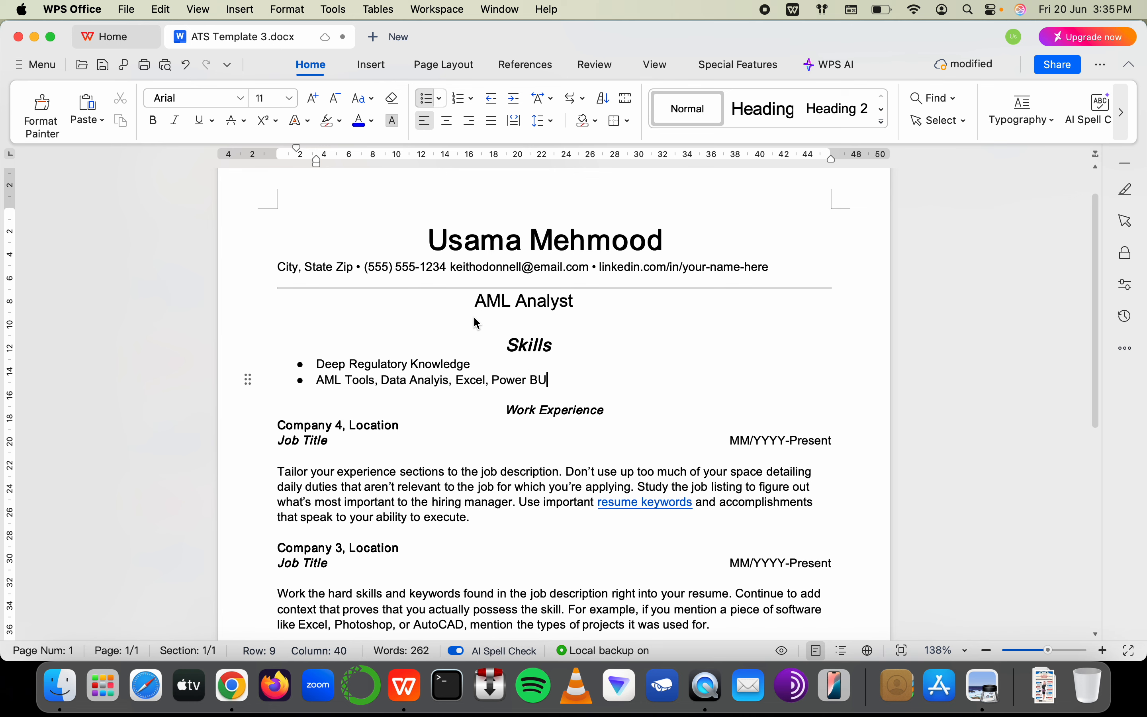
{"action": "key", "text": "BackSpace"}
{"action": "key", "text": "BackSpace"}
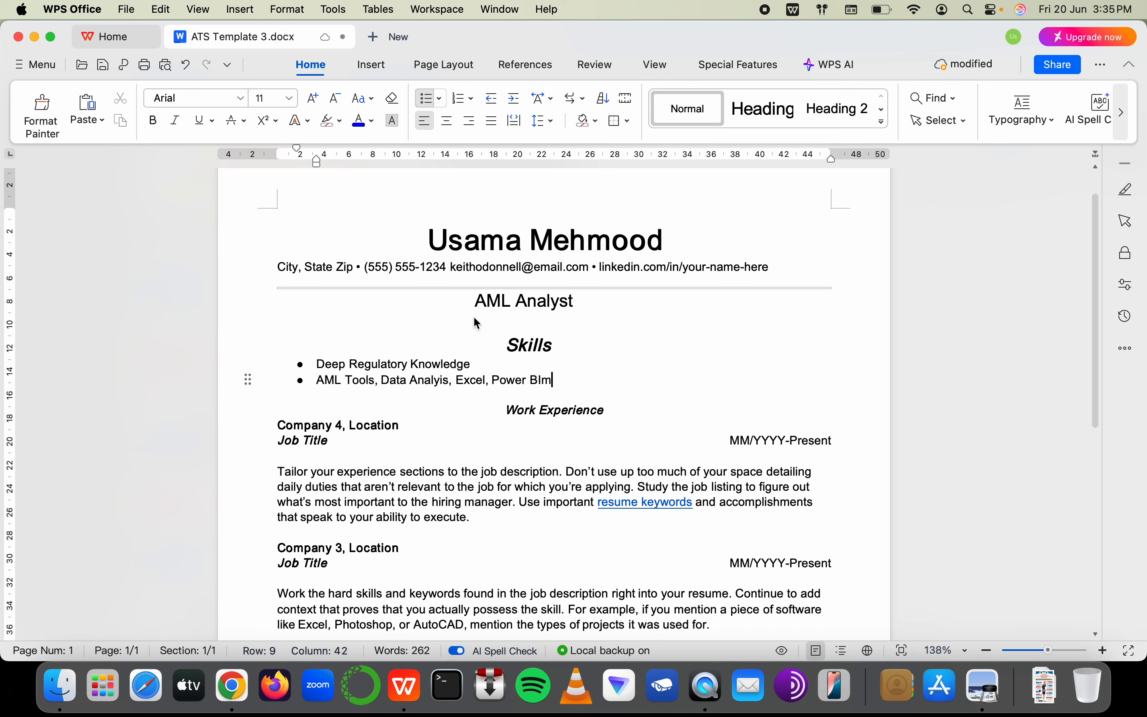
{"action": "type", "text": ", SQL"}
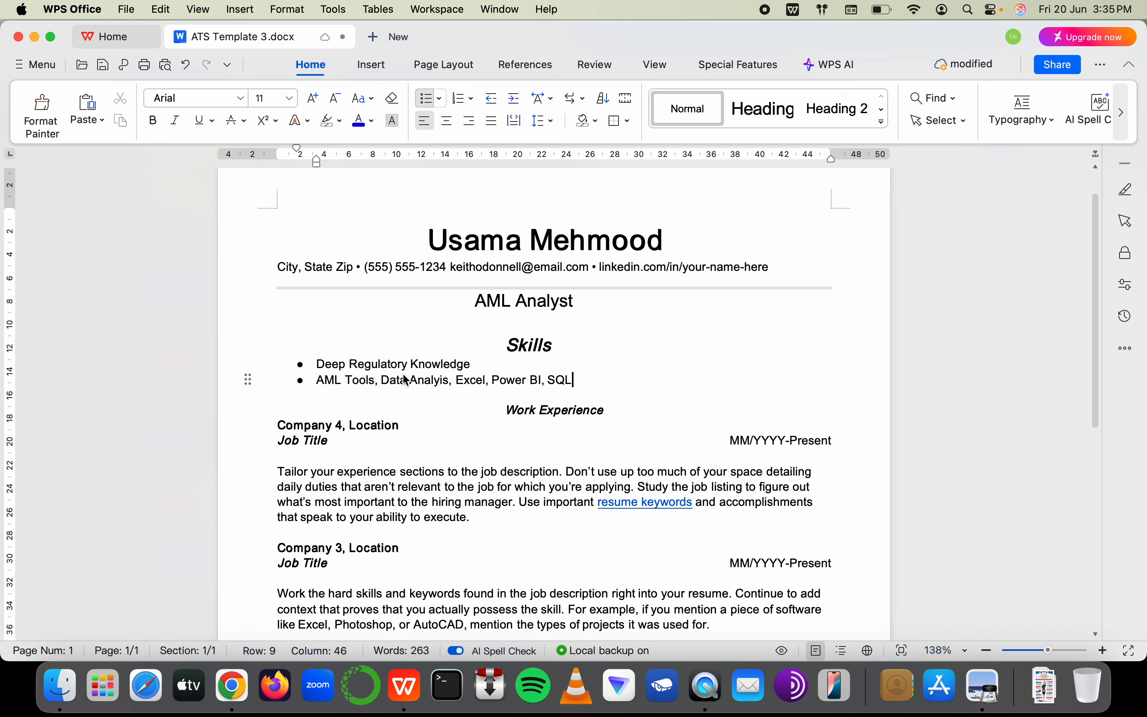
{"action": "left_click", "coordinate": [449, 383]}
{"action": "key", "text": "BackSpace"}
{"action": "type", "text": "is,"}
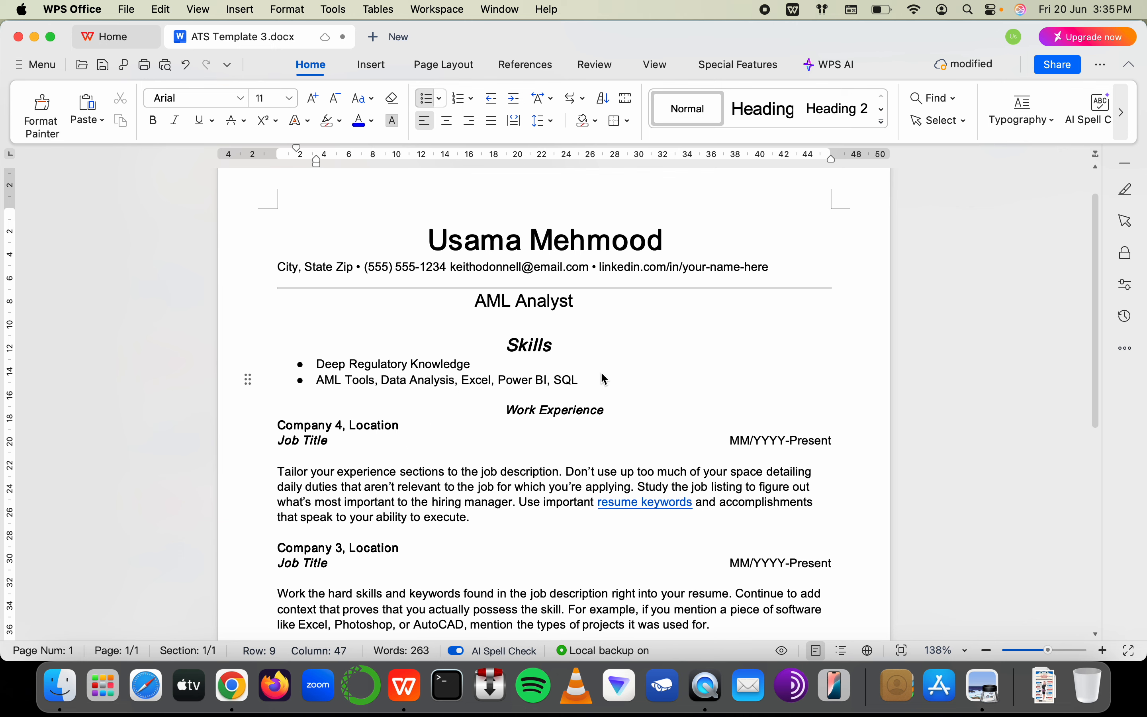
Add a 'Risk-Based Approach (CRR, EWRA)' bullet after Deep Regulatory Knowledge in Skills
{"action": "left_click", "coordinate": [529, 354]}
{"action": "left_click", "coordinate": [488, 363]}
{"action": "key", "text": "Return"}
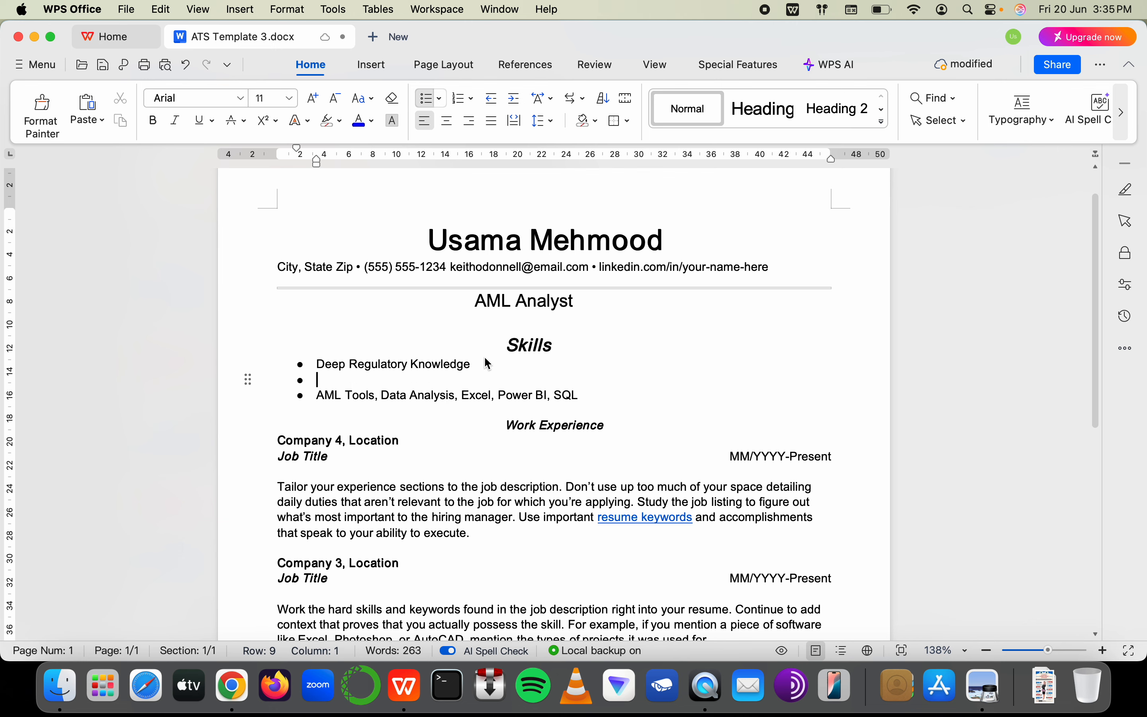
{"action": "type", "text": "Rusk"}
{"action": "key", "text": "BackSpace"}
{"action": "key", "text": "BackSpace"}
{"action": "key", "text": "BackSpace"}
{"action": "type", "text": "is"}
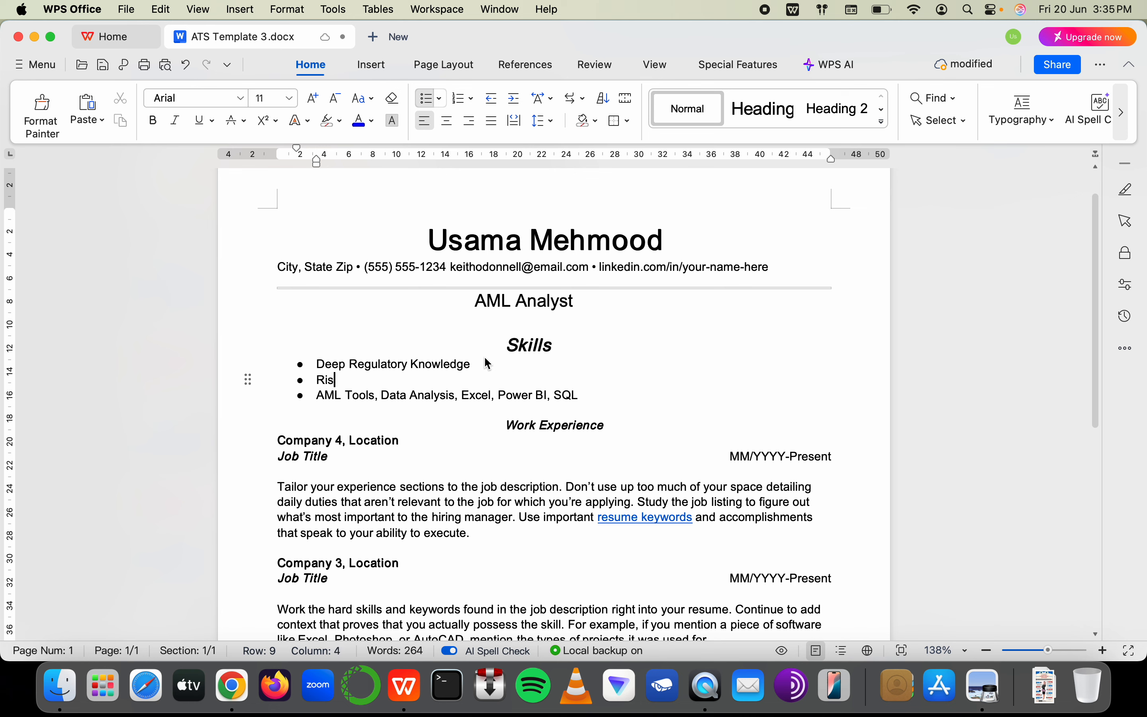
{"action": "type", "text": "k-Based Approad"}
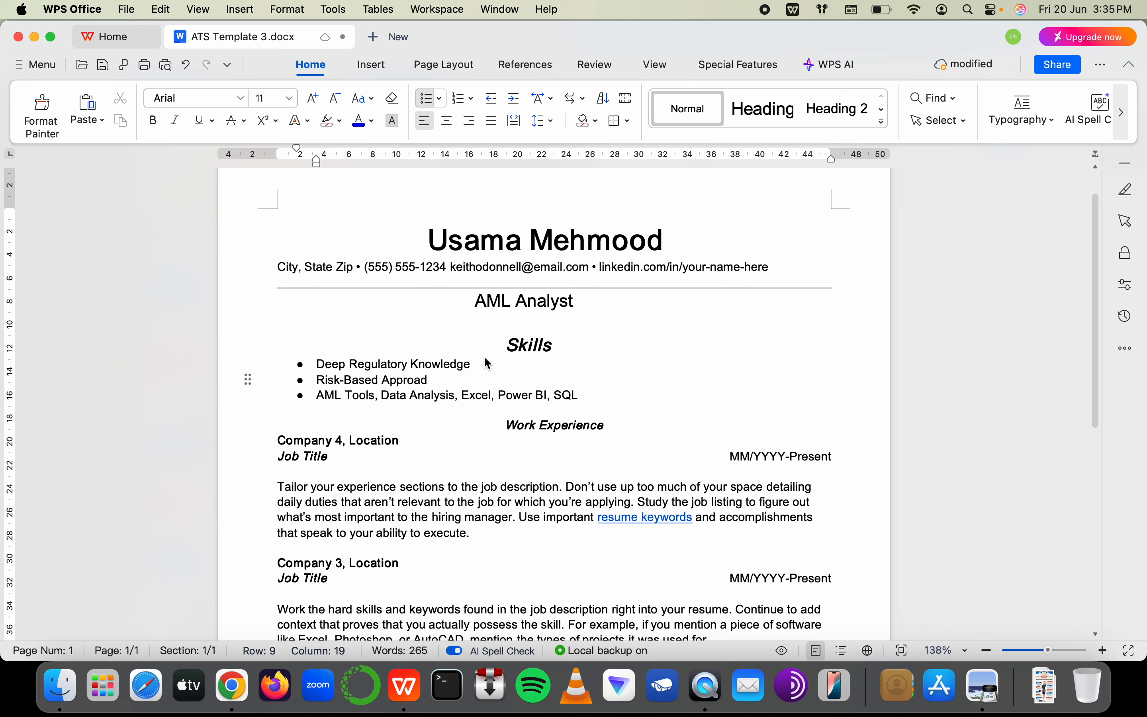
{"action": "key", "text": "BackSpace"}
{"action": "type", "text": "ch (CRR"}
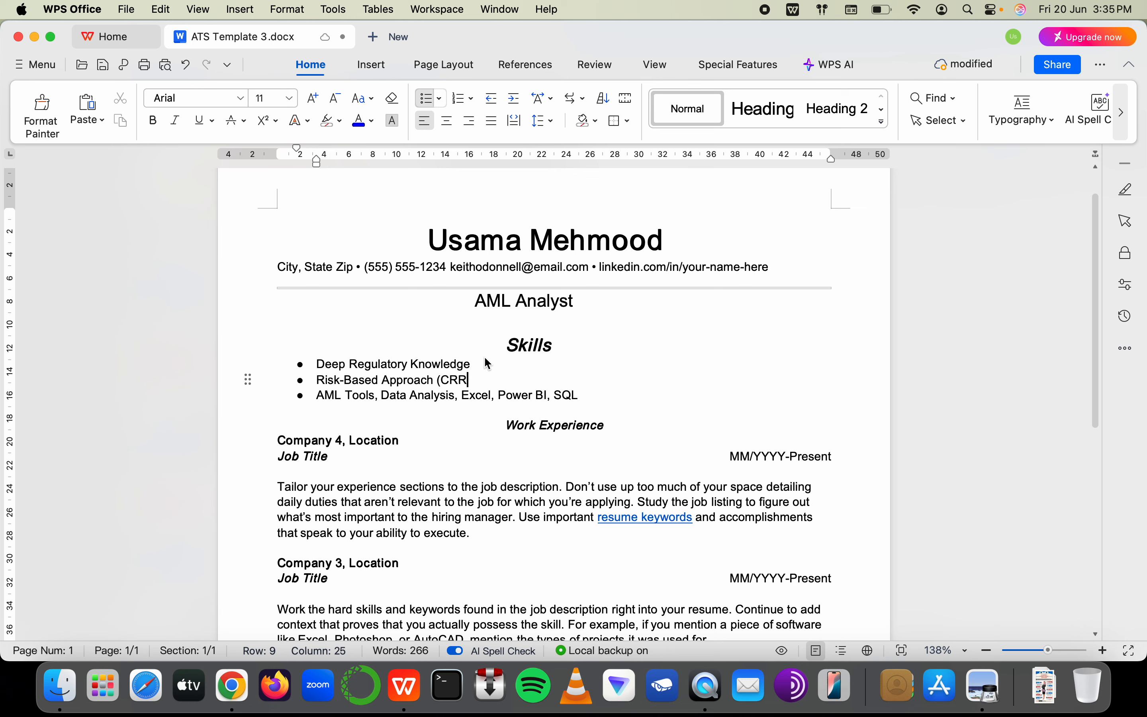
{"action": "type", "text": ", ERWA et"}
{"action": "key", "text": "BackSpace"}
{"action": "key", "text": "BackSpace"}
{"action": "key", "text": "BackSpace"}
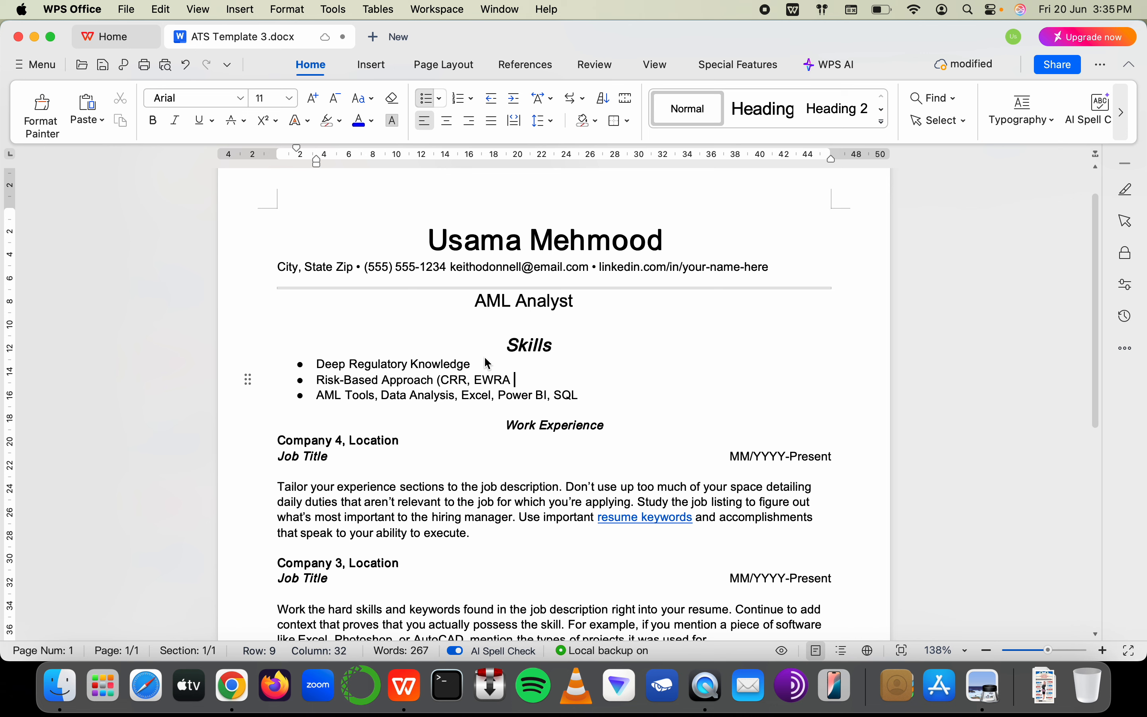
{"action": "type", "text": "etc"}
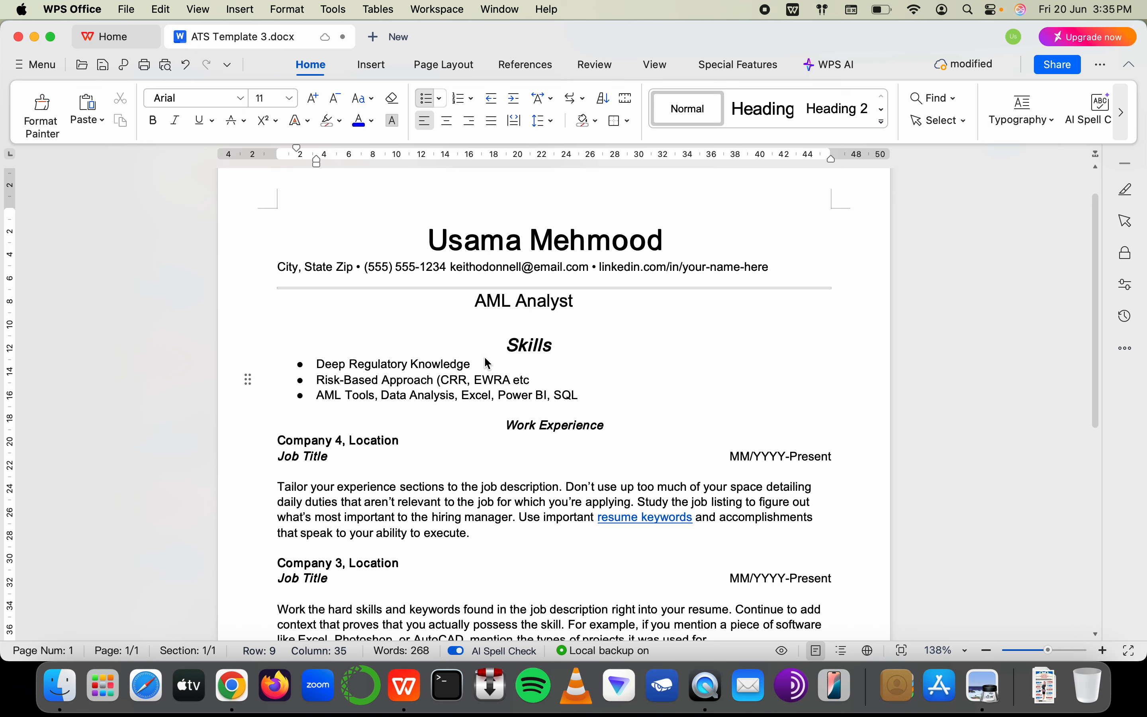
{"action": "key", "text": "BackSpace"}
{"action": "key", "text": "BackSpace"}
{"action": "key", "text": "BackSpace"}
{"action": "key", "text": "BackSpace"}
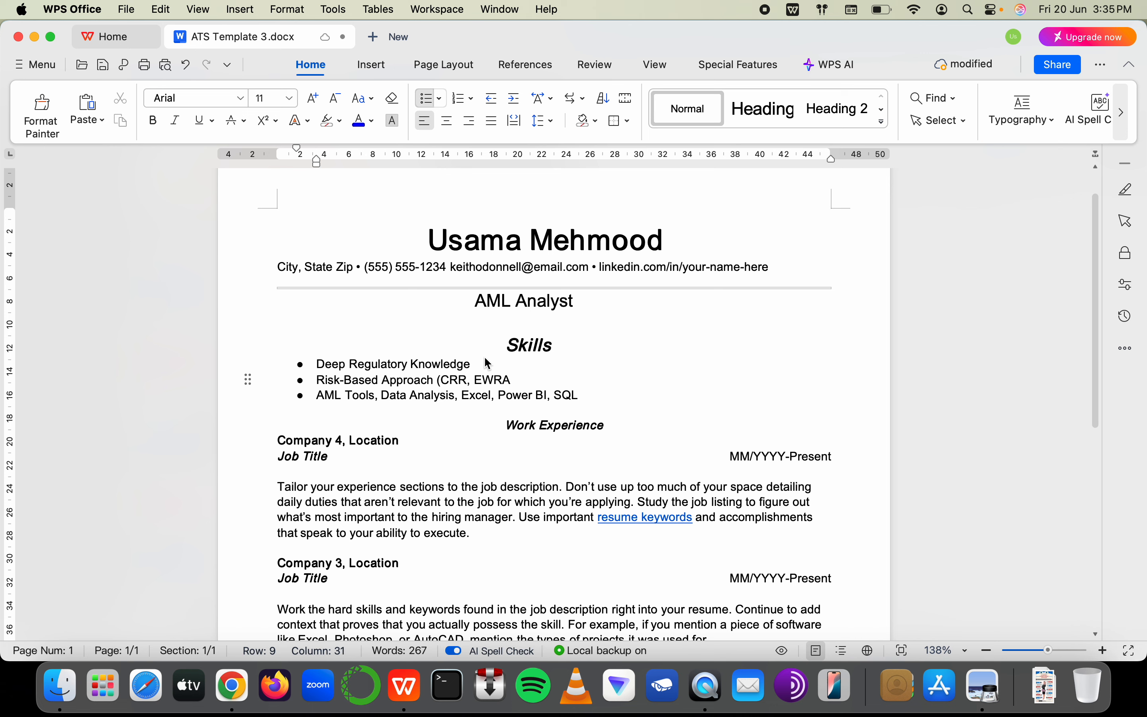
{"action": "type", "text": ")"}
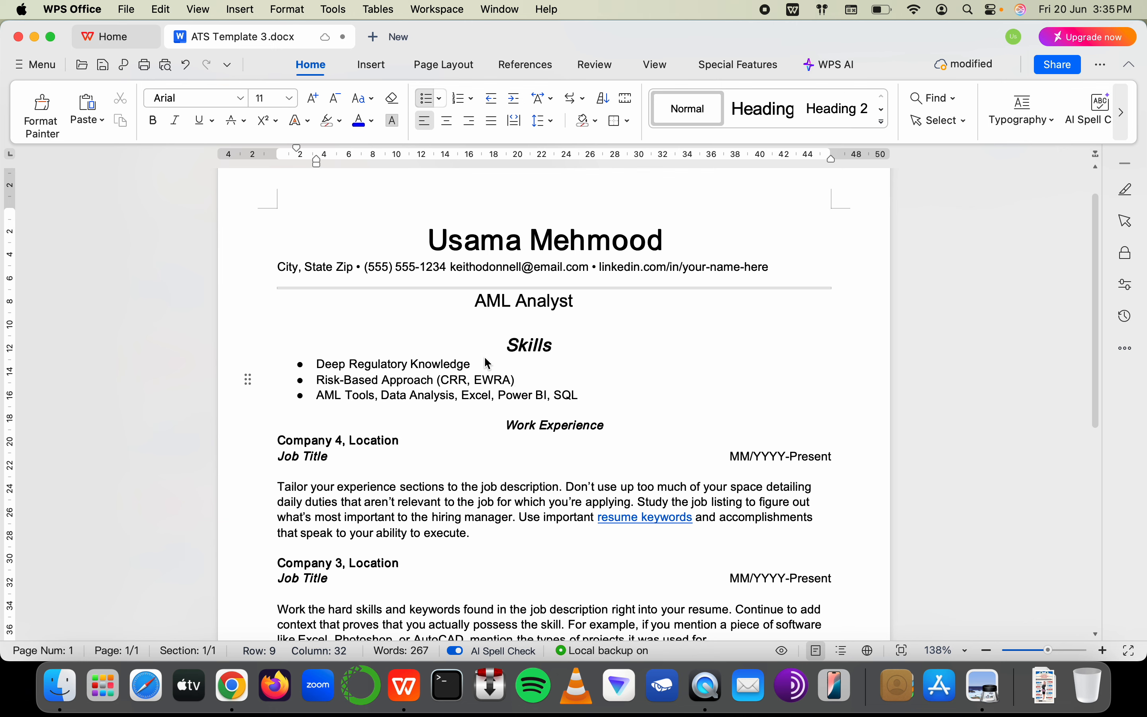
Start an empty bullet below the Power BI, SQL tools line
{"action": "left_click", "coordinate": [589, 397]}
{"action": "key", "text": "Return"}
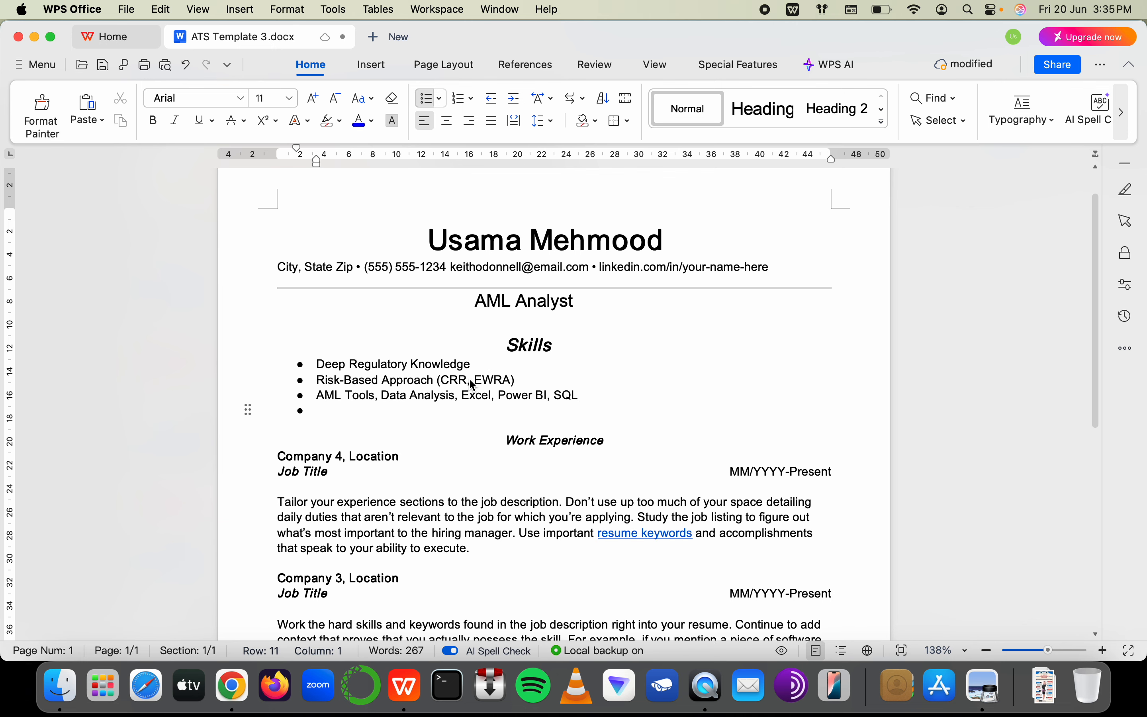
{"action": "key", "text": "super+Tab"}
{"action": "key", "text": "super+Tab"}
{"action": "key", "text": "super+Tab"}
Enter CRA in F29 and CRR in G29 of the AML Certification Students sheet
{"action": "left_click", "coordinate": [374, 34]}
{"action": "scroll", "coordinate": [709, 481], "scroll_direction": "down", "scroll_amount": 5}
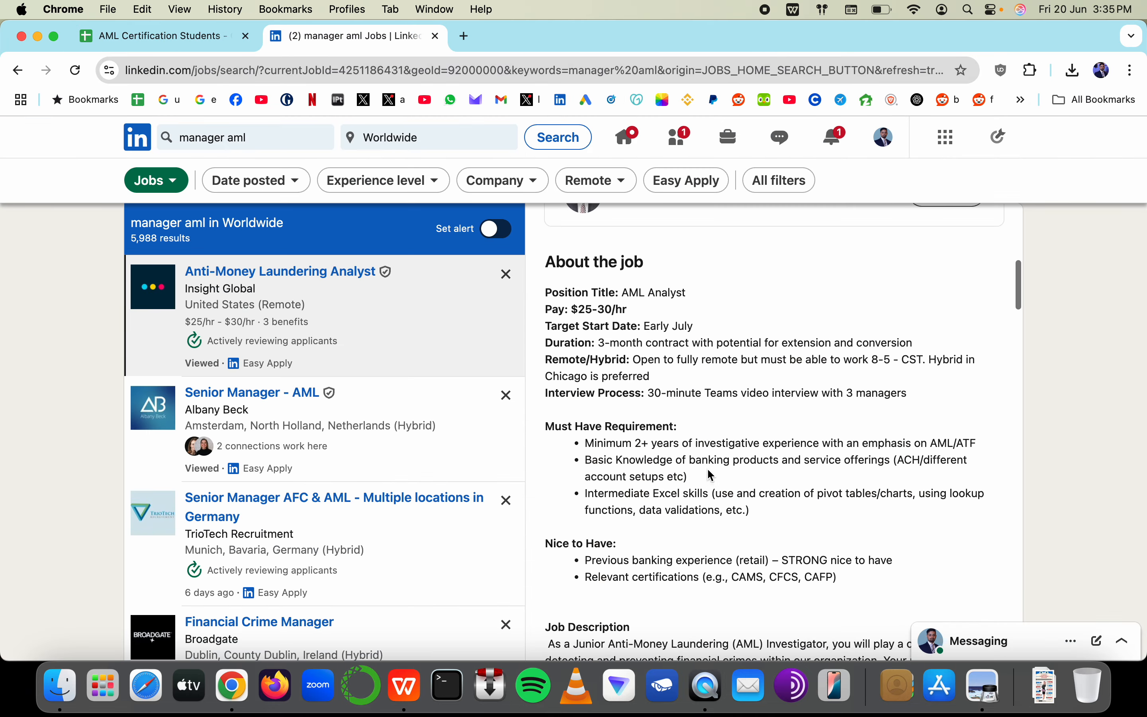
{"action": "key", "text": "super+Tab"}
{"action": "key", "text": "super+Tab"}
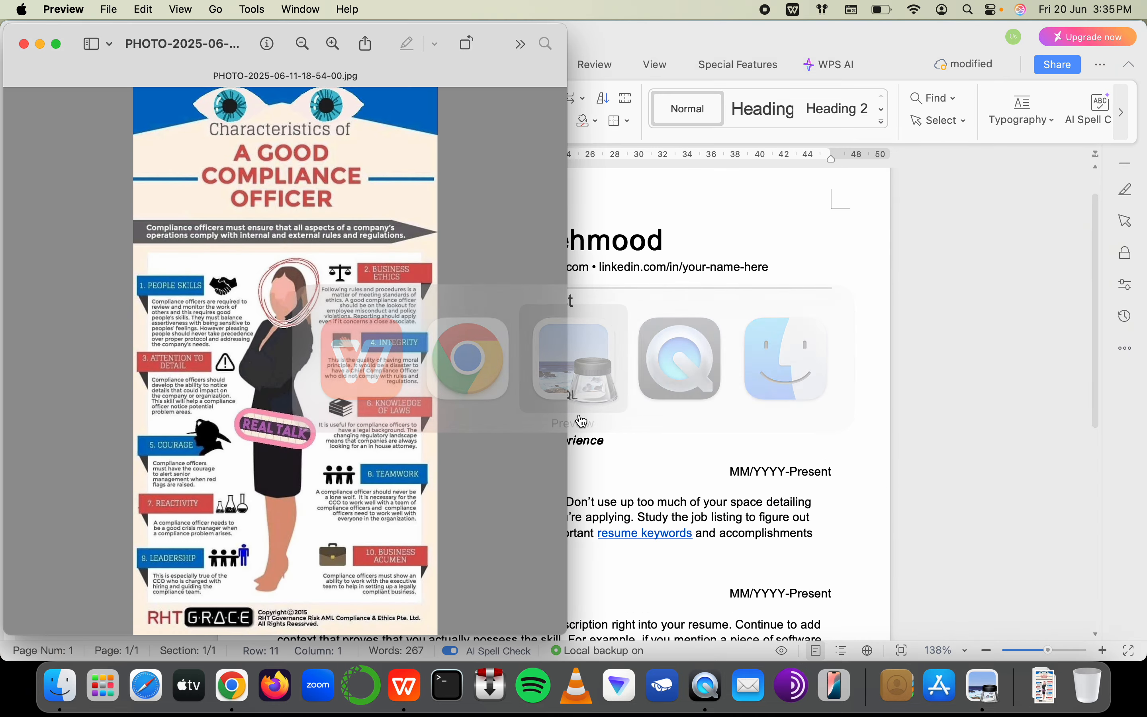
{"action": "key", "text": "super+Tab"}
{"action": "key", "text": "super+Tab"}
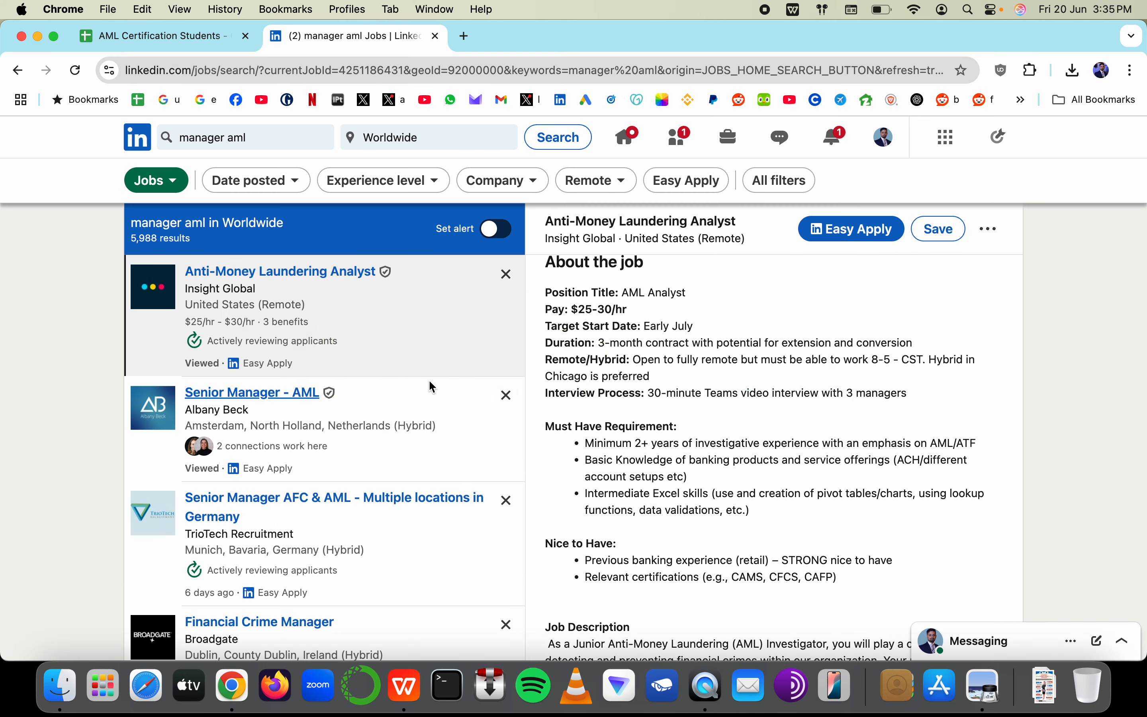
{"action": "left_click", "coordinate": [194, 42]}
{"action": "left_click", "coordinate": [700, 303]}
{"action": "type", "text": "CRA"}
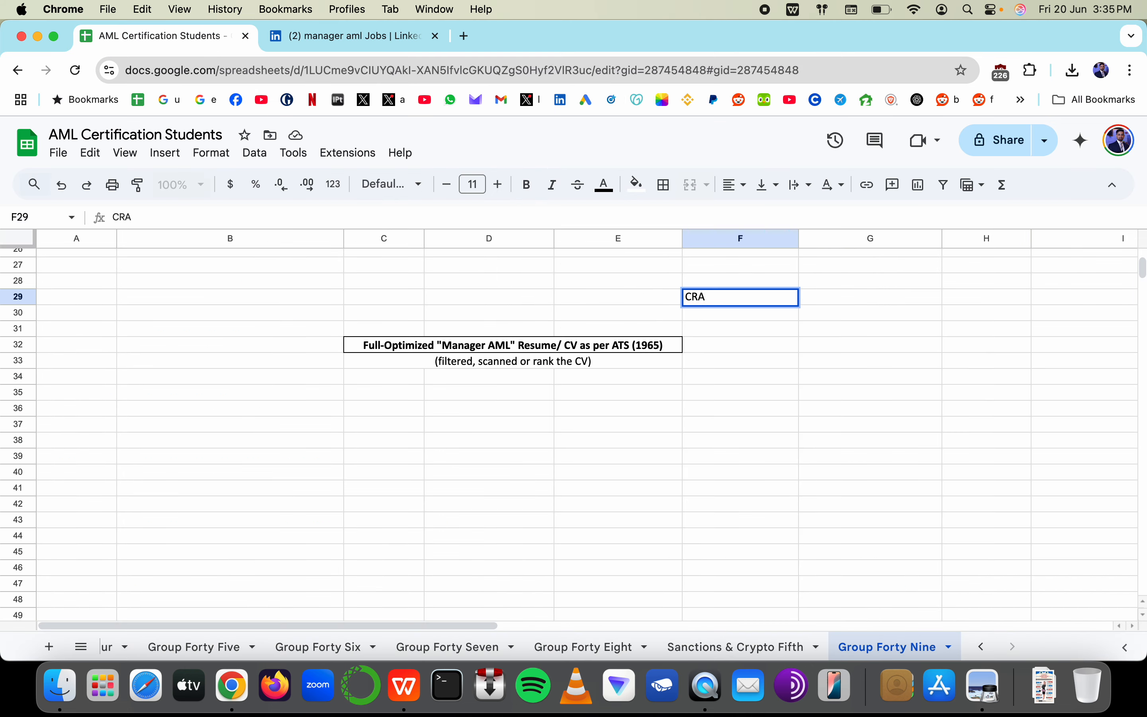
{"action": "key", "text": "Tab"}
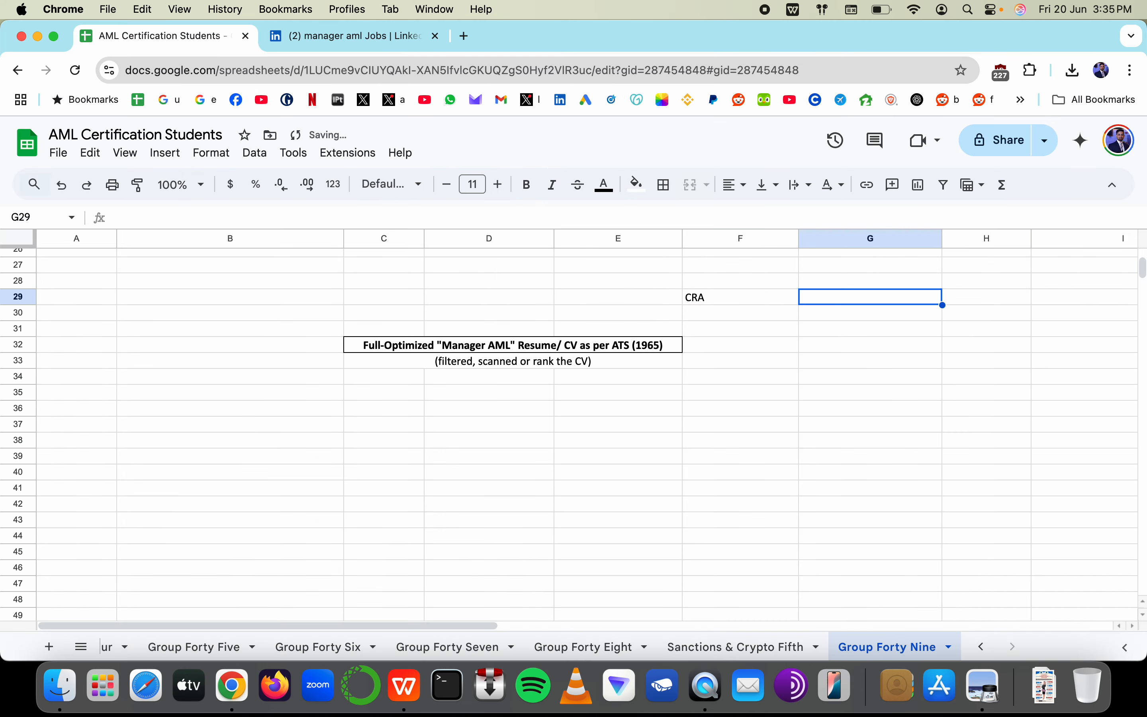
{"action": "type", "text": "CRRr"}
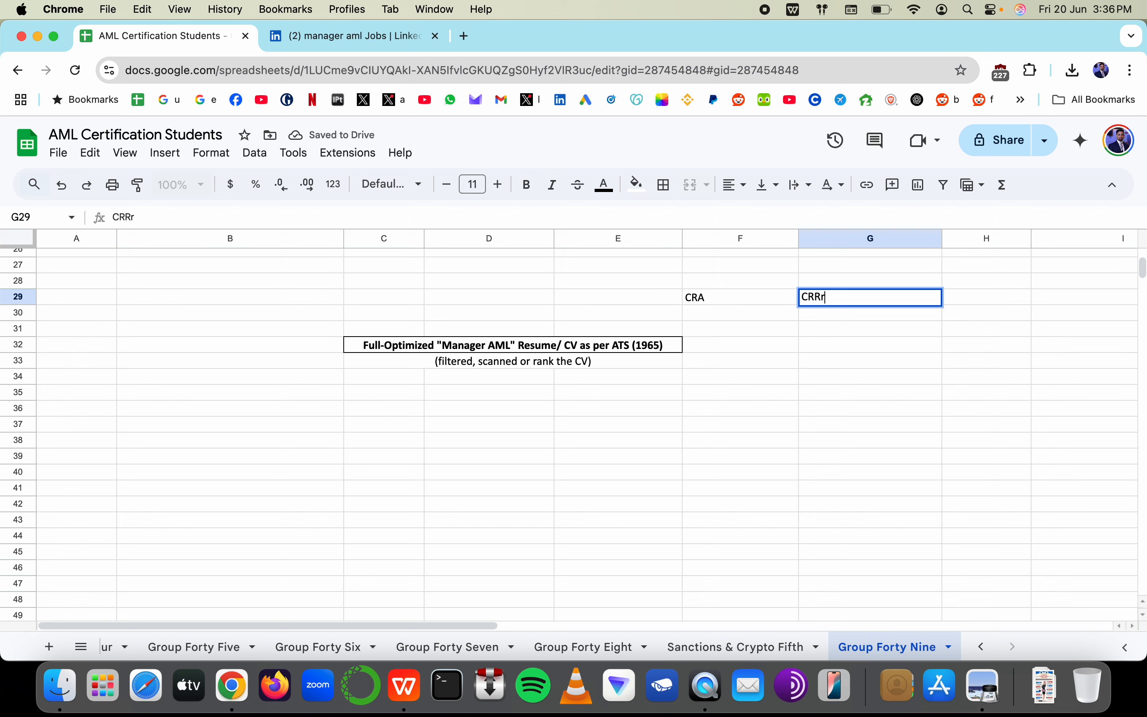
{"action": "key", "text": "Return"}
{"action": "left_click_drag", "start_coordinate": [711, 297], "coordinate": [835, 297]}
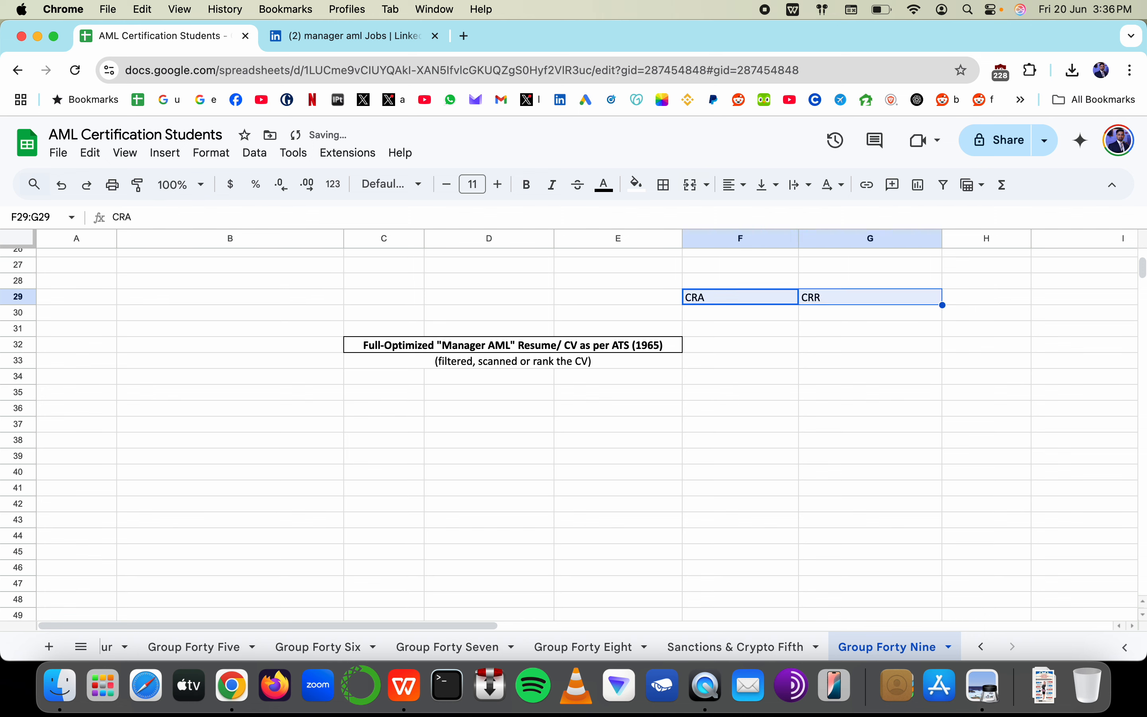
Add the note 'HR Generalist (God Complex)' in F32, then select F29:G29
{"action": "left_click", "coordinate": [725, 339]}
{"action": "type", "text": "HR Gen"}
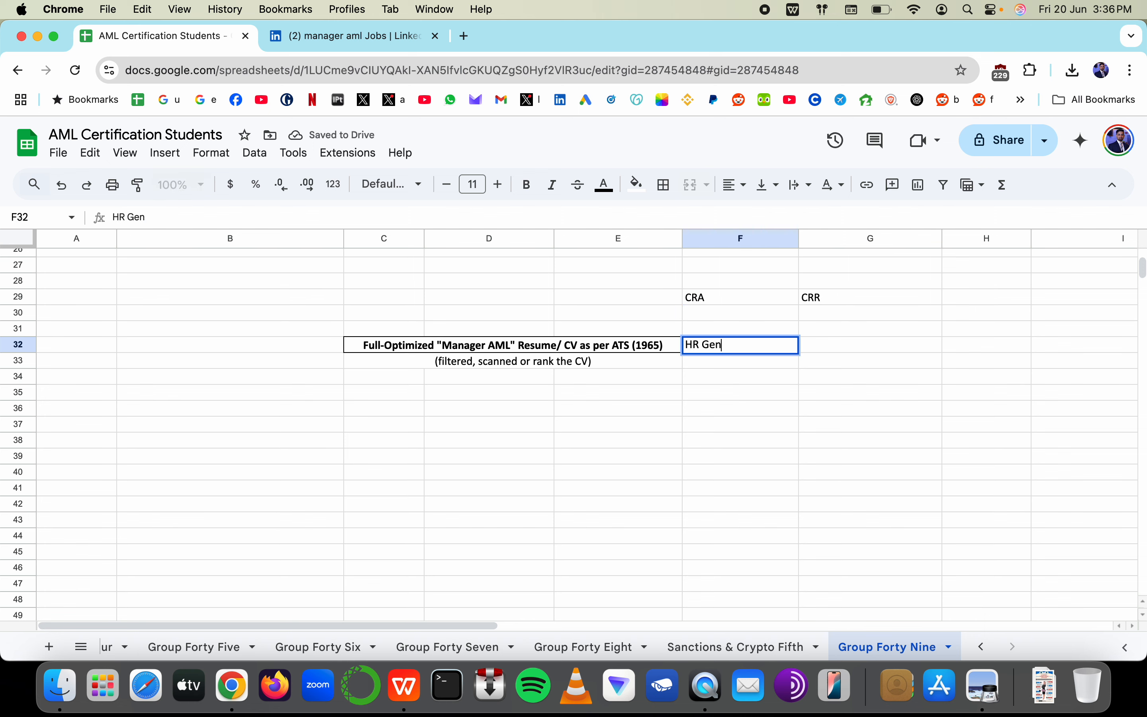
{"action": "type", "text": "eralist (GoD Com"}
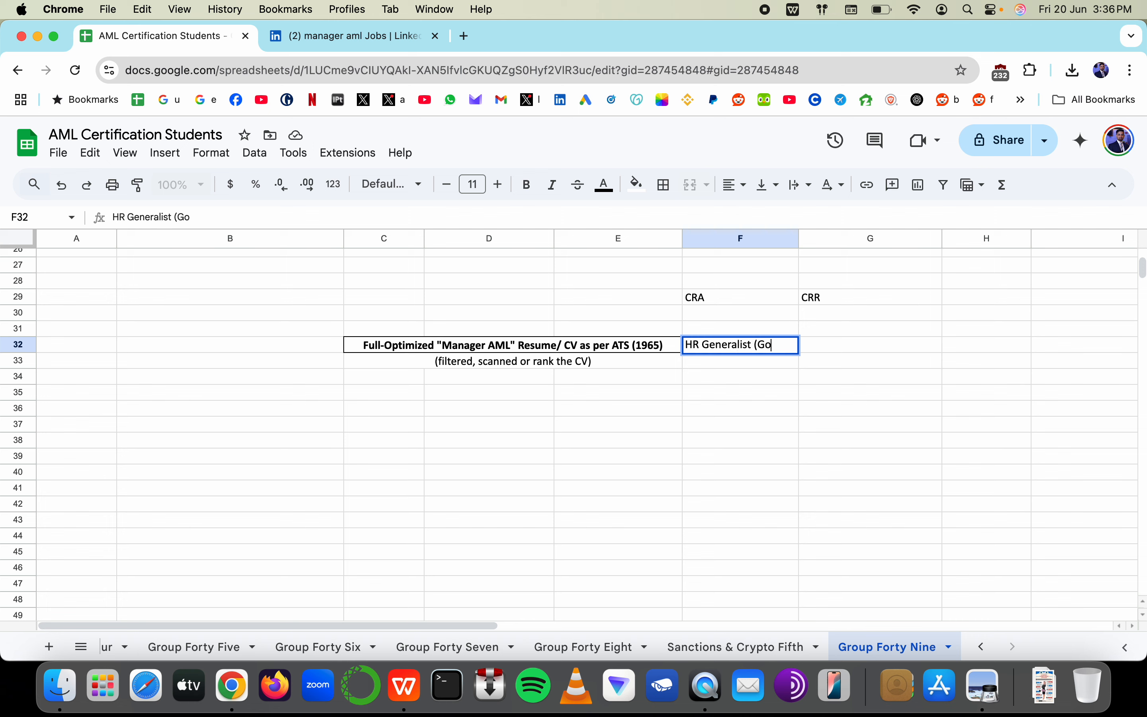
{"action": "key", "text": "BackSpace"}
{"action": "key", "text": "BackSpace"}
{"action": "key", "text": "BackSpace"}
{"action": "key", "text": "BackSpace"}
{"action": "key", "text": "BackSpace"}
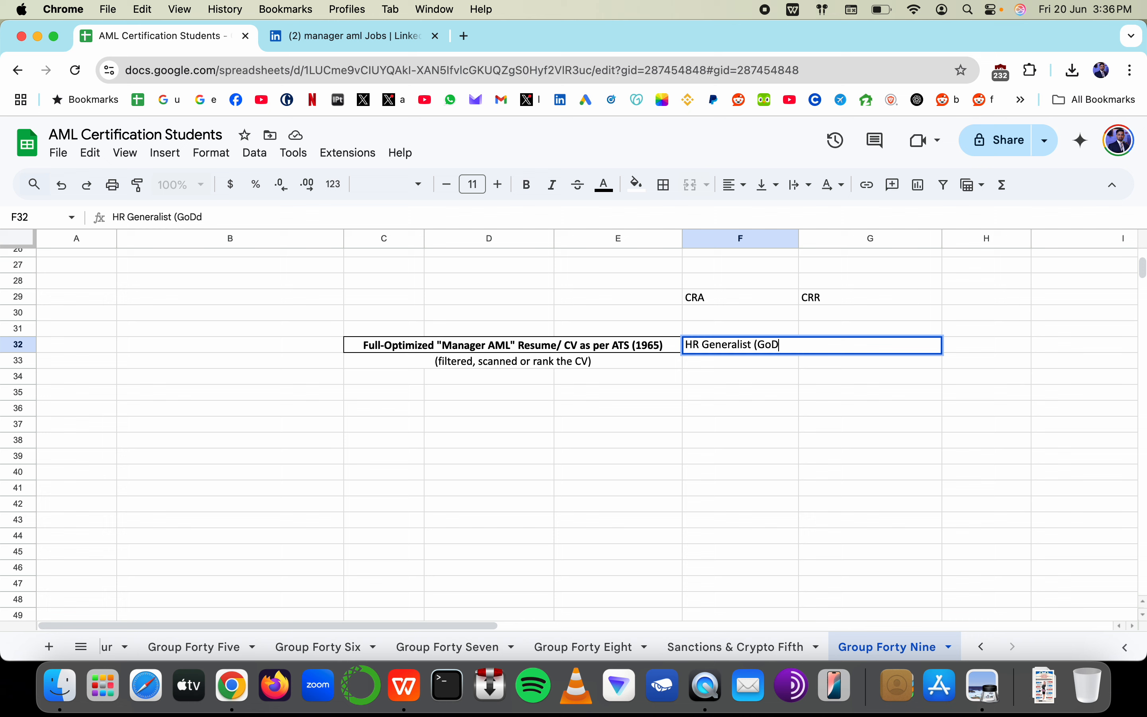
{"action": "type", "text": "d Complex)"}
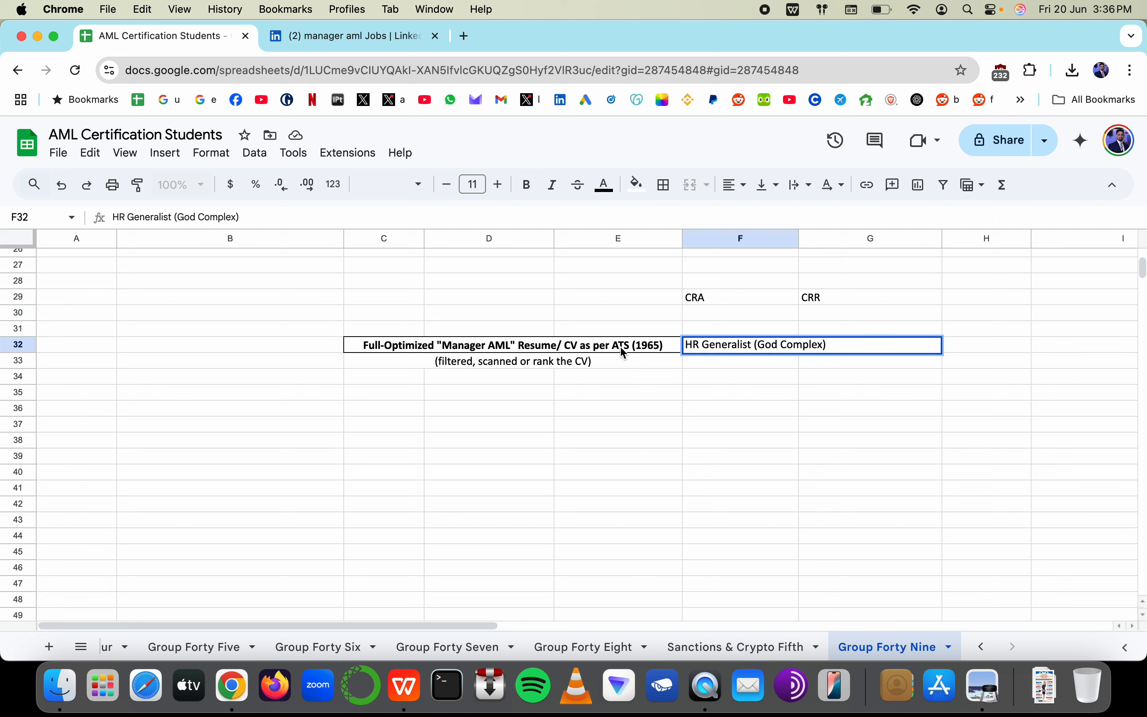
{"action": "left_click", "coordinate": [707, 298]}
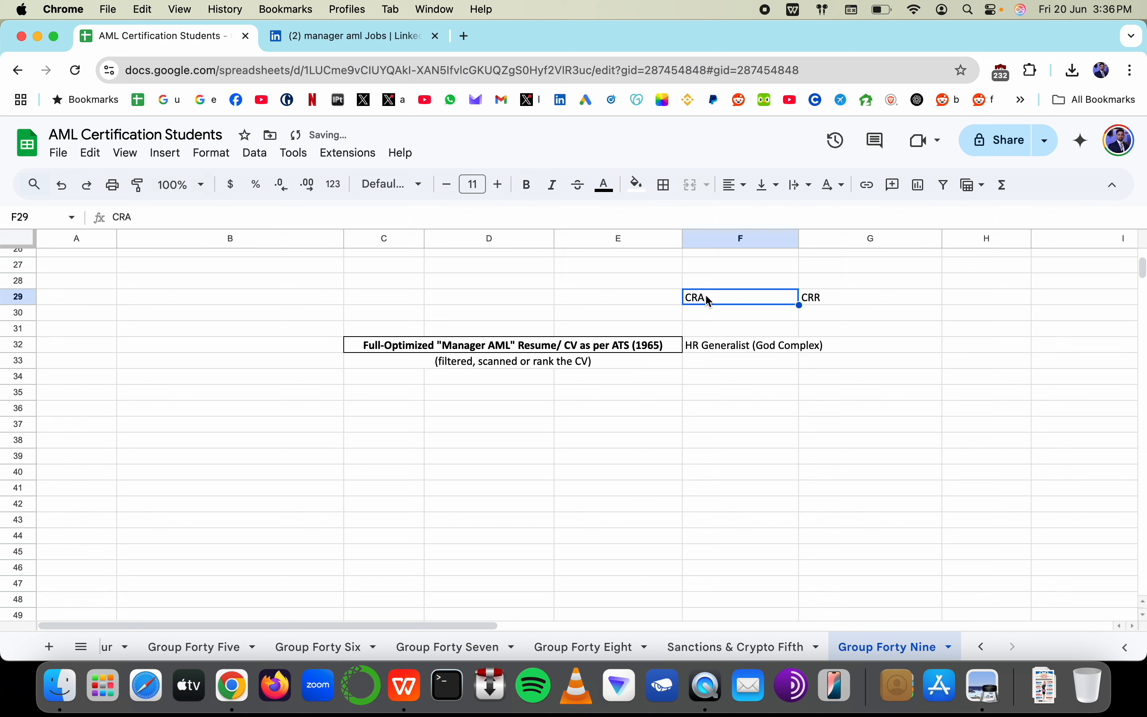
{"action": "left_click", "coordinate": [806, 299], "text": "shift"}
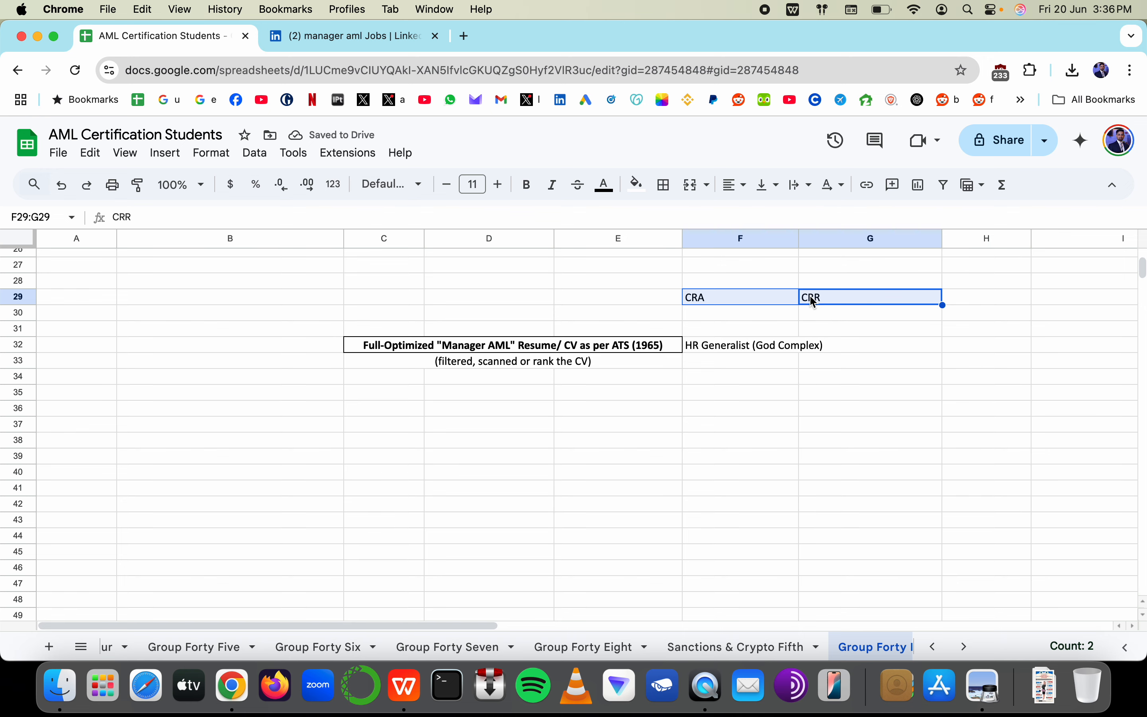
Highlight 'Risk Assessment' among the AML Analyst posting's duties on LinkedIn
{"action": "left_click", "coordinate": [346, 34]}
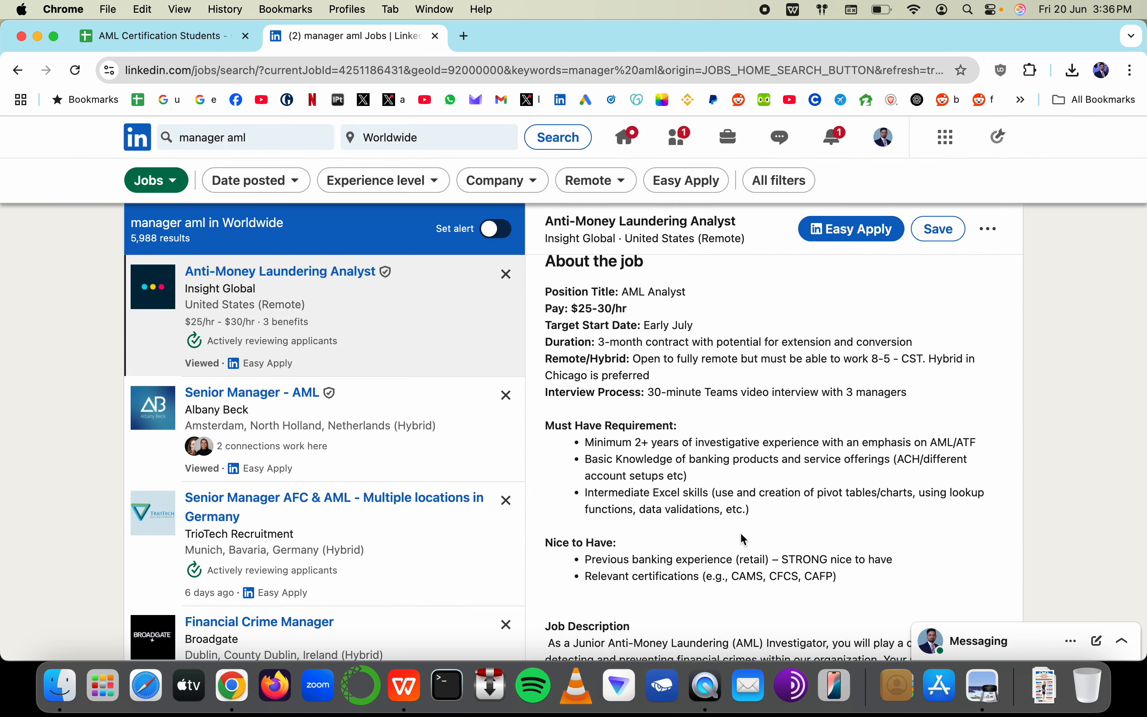
{"action": "scroll", "coordinate": [745, 540], "scroll_direction": "down", "scroll_amount": 10}
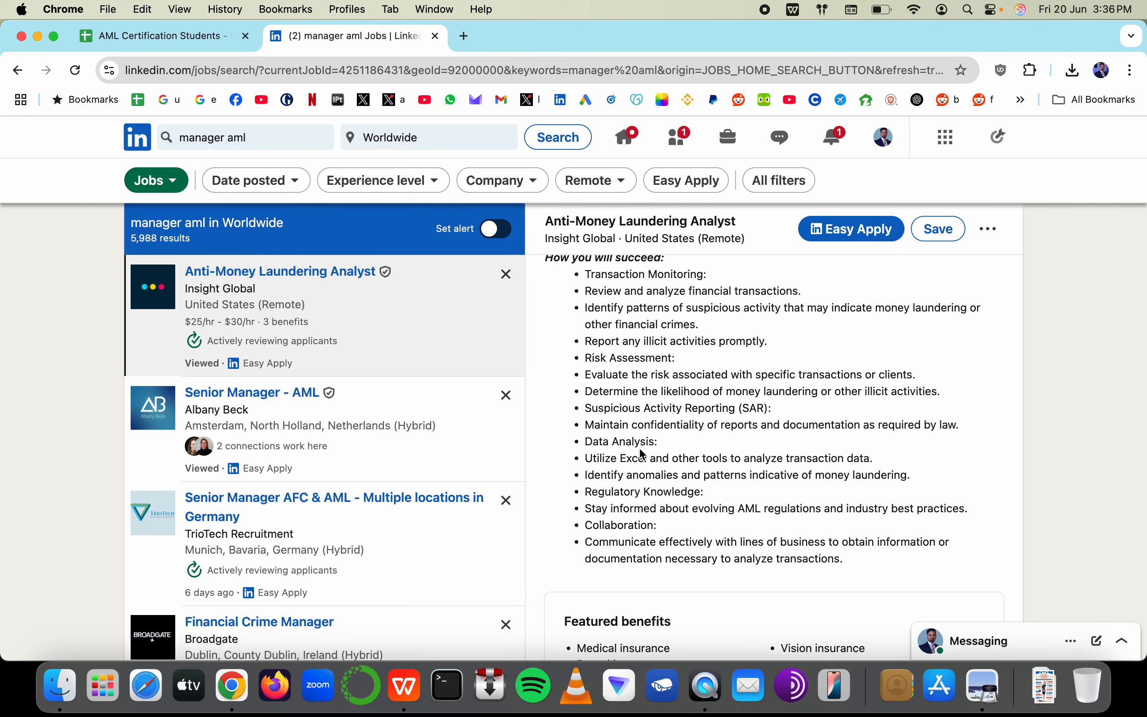
{"action": "mouse_move", "coordinate": [586, 359]}
{"action": "left_mouse_down"}
{"action": "mouse_move", "coordinate": [687, 362]}
{"action": "mouse_move", "coordinate": [576, 362]}
{"action": "left_mouse_up"}
Shorten the F29 label in the sheet from CRA to RA
{"action": "left_click", "coordinate": [209, 40]}
{"action": "left_click", "coordinate": [691, 298]}
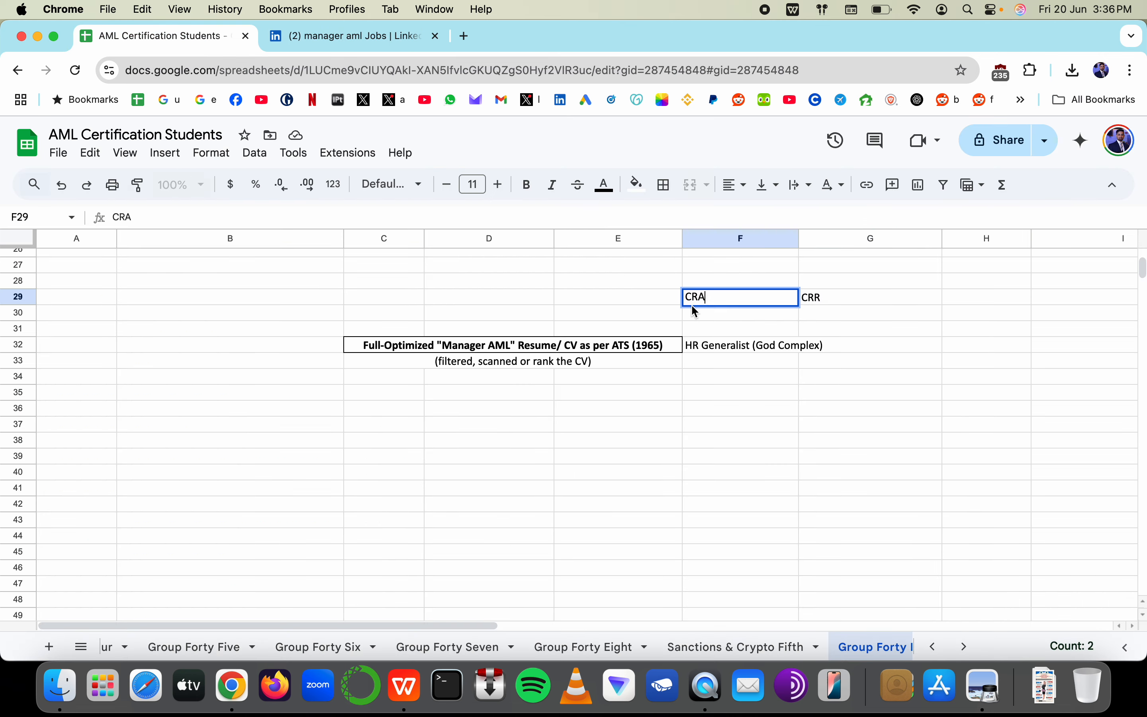
{"action": "double_click", "coordinate": [691, 298]}
{"action": "key", "text": "Delete"}
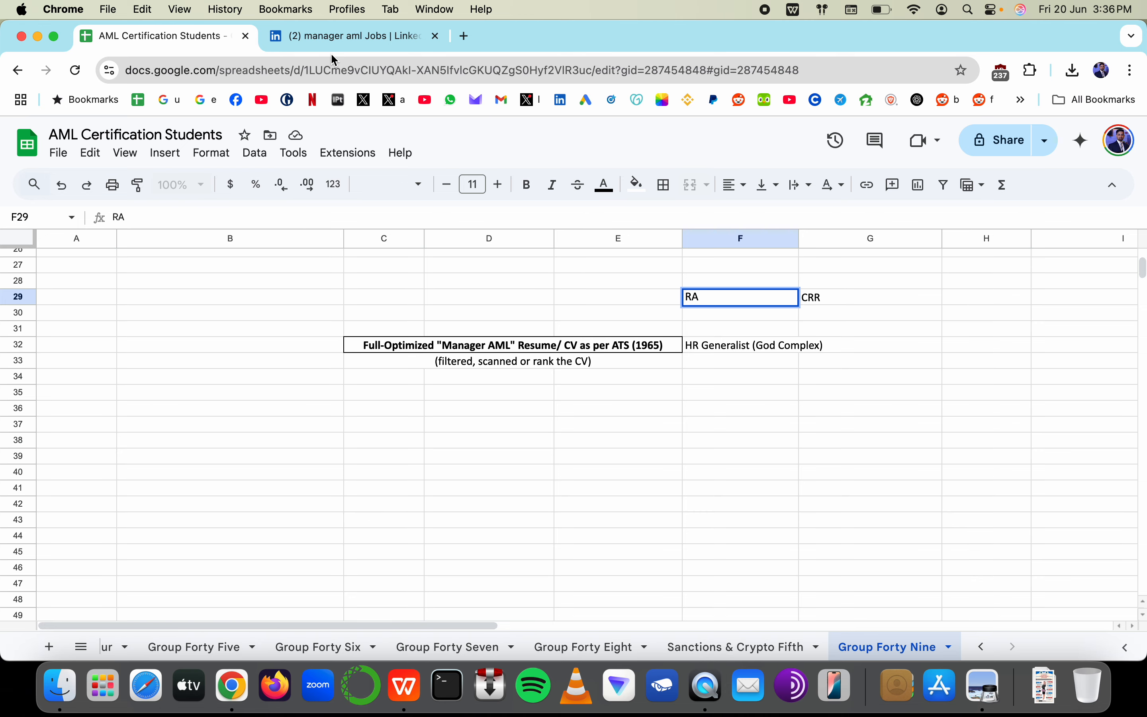
{"action": "left_click", "coordinate": [331, 37]}
{"action": "left_click", "coordinate": [185, 36]}
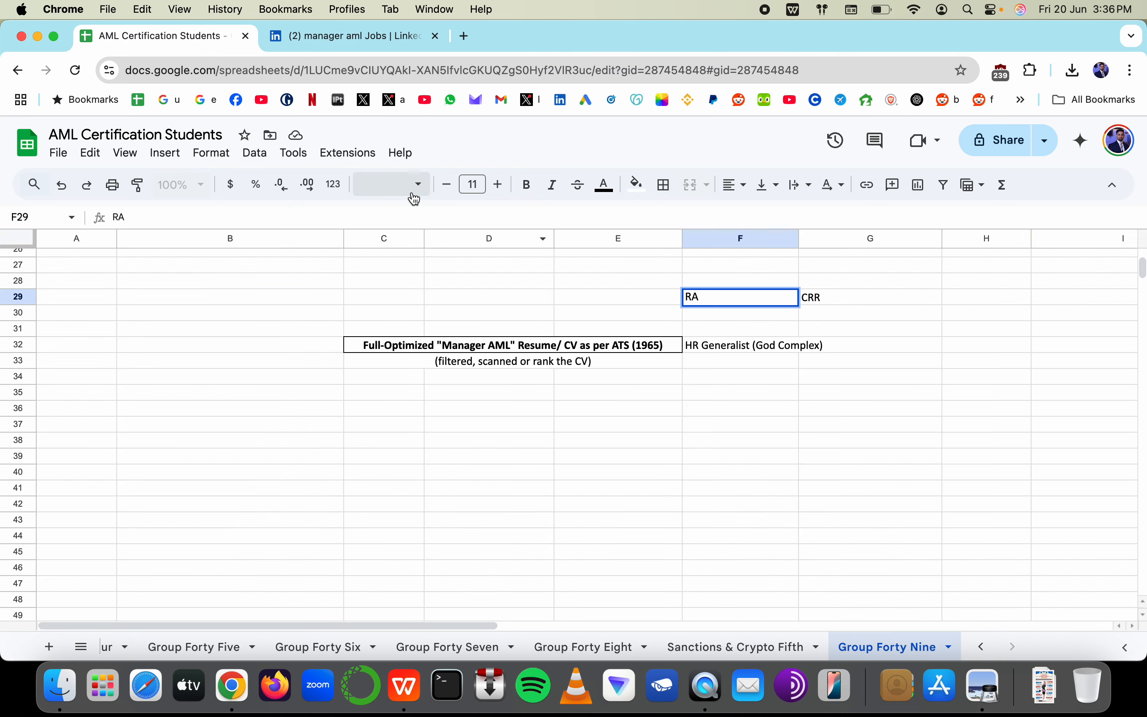
{"action": "key", "text": "super+Tab"}
Replace CRR in the risk bullet with trial 'Customer Risk Assessment' wording, trimmed back to 'Risk'
{"action": "left_click", "coordinate": [465, 380]}
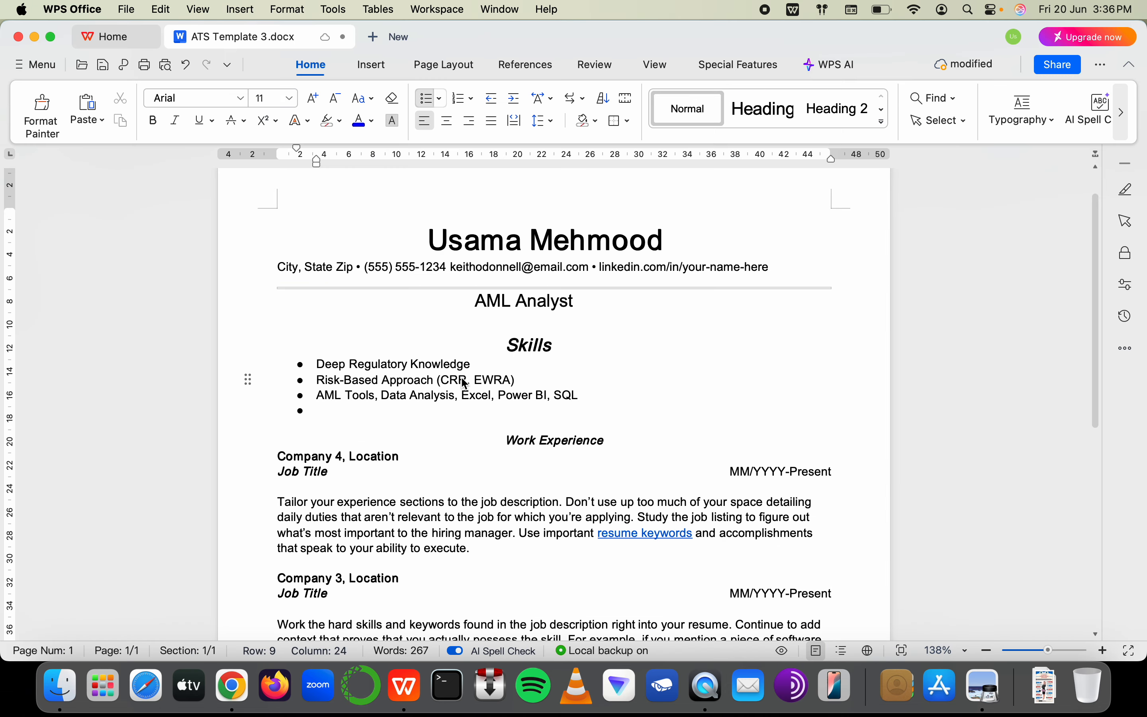
{"action": "key", "text": "BackSpace"}
{"action": "key", "text": "BackSpace"}
{"action": "type", "text": "ustomer Risk A"}
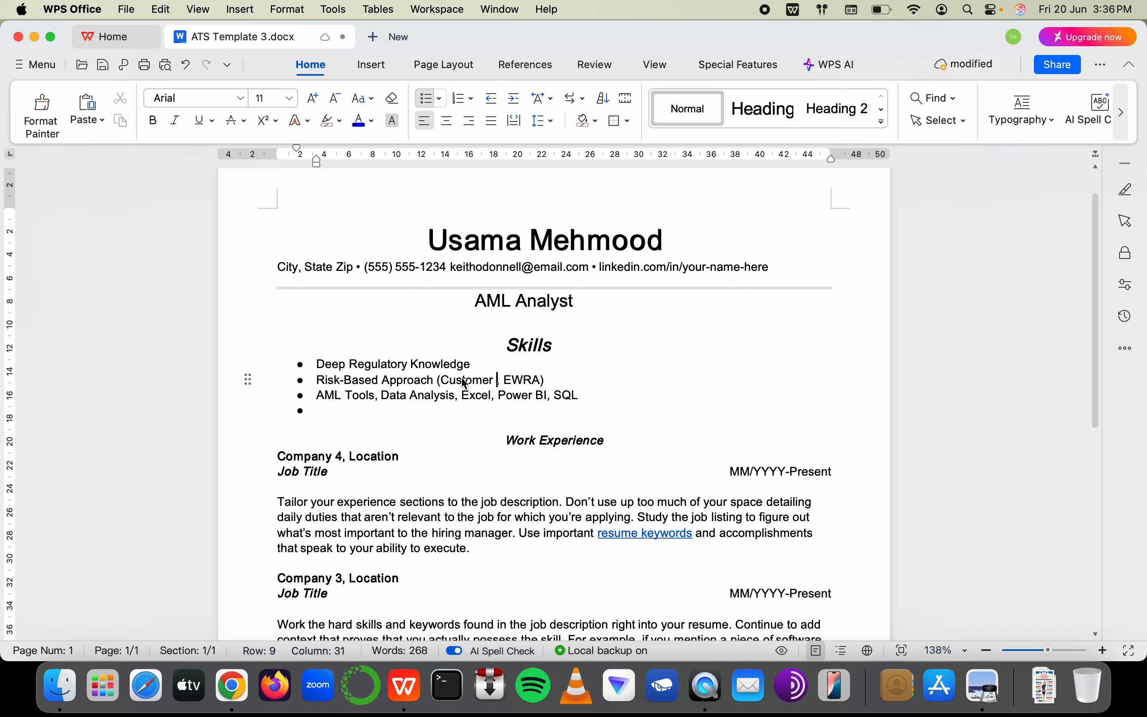
{"action": "type", "text": "ssessment"}
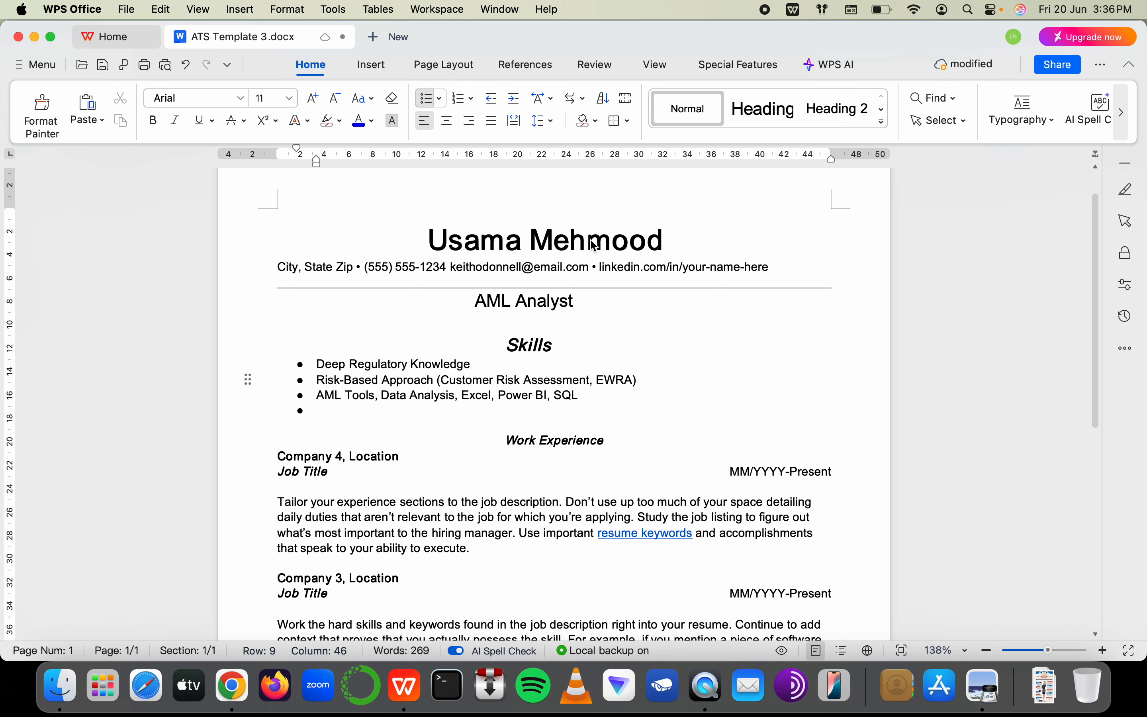
{"action": "left_click", "coordinate": [499, 382]}
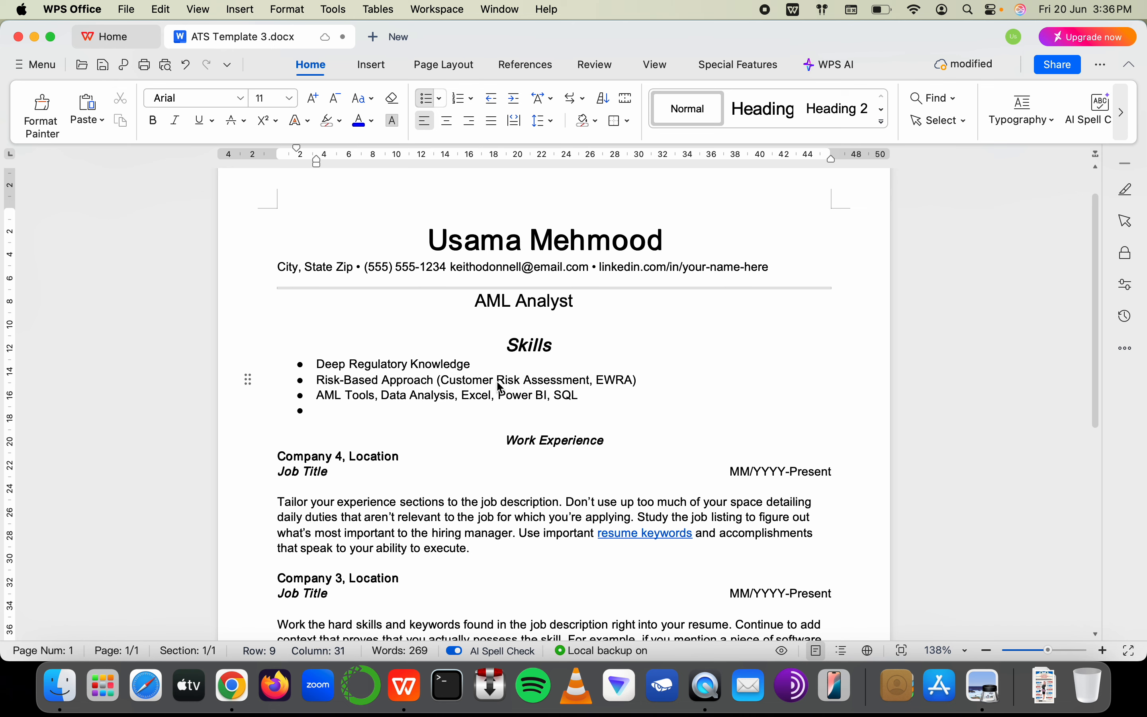
{"action": "key", "text": "BackSpace"}
{"action": "key", "text": "BackSpace"}
{"action": "key", "text": "BackSpace"}
{"action": "key", "text": "BackSpace"}
{"action": "key", "text": "BackSpace"}
{"action": "key", "text": "BackSpace"}
{"action": "key", "text": "BackSpace"}
{"action": "key", "text": "BackSpace"}
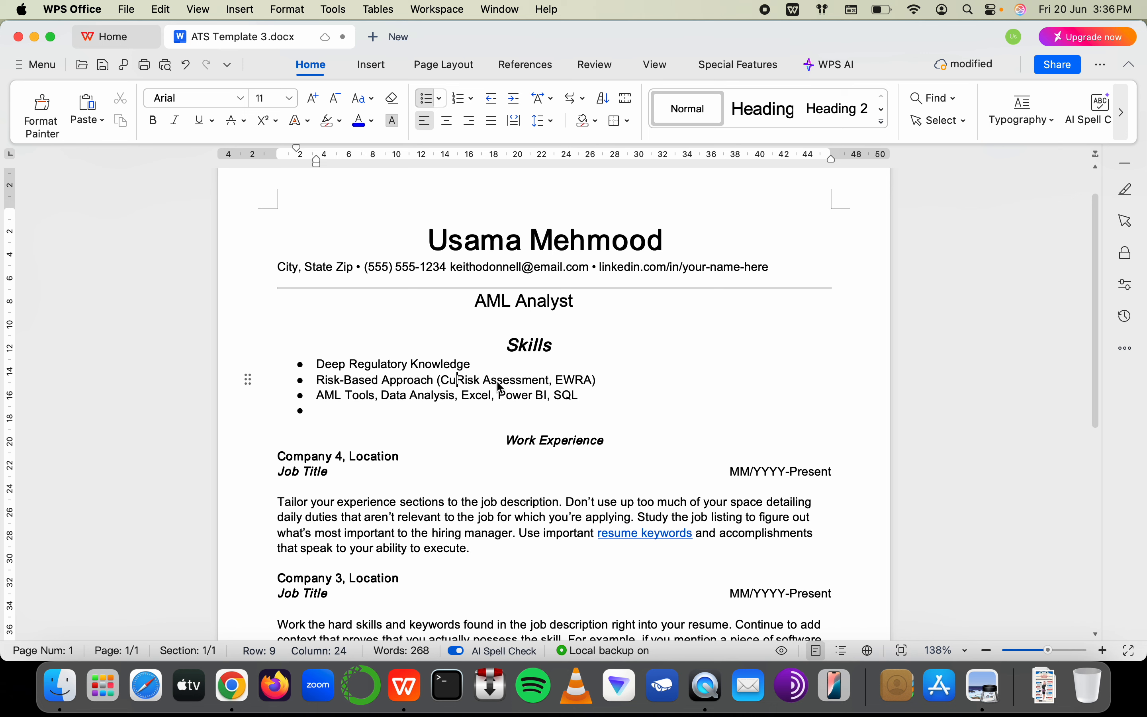
{"action": "key", "text": "BackSpace"}
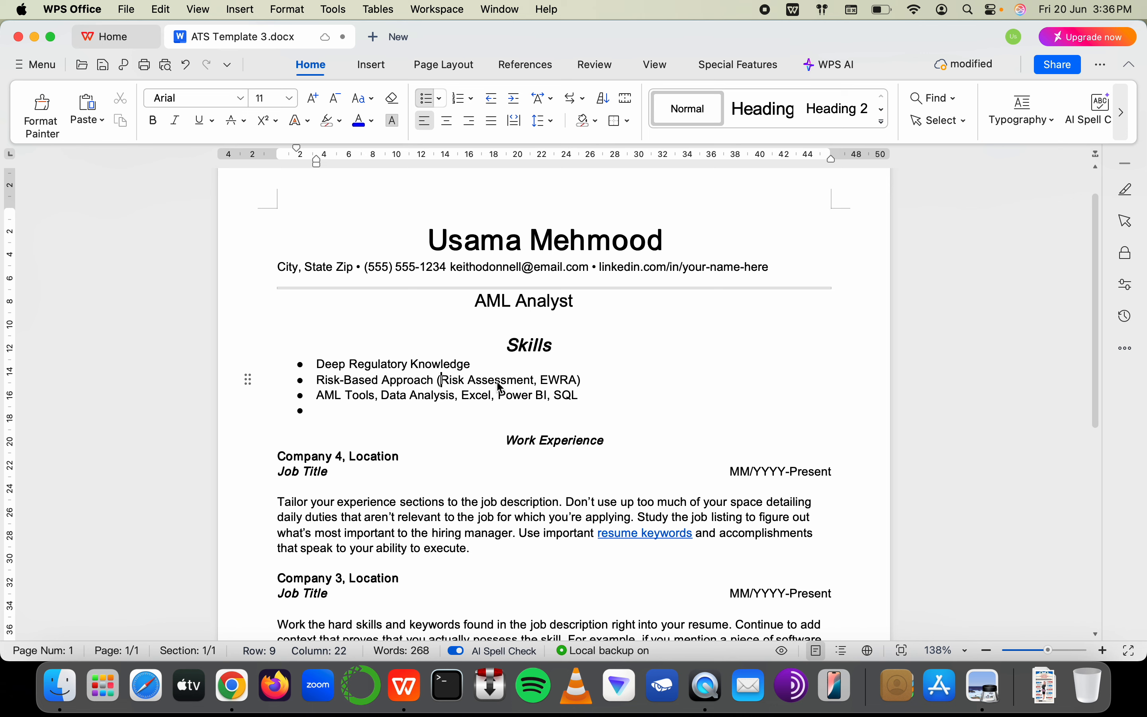
{"action": "type", "text": "ML"}
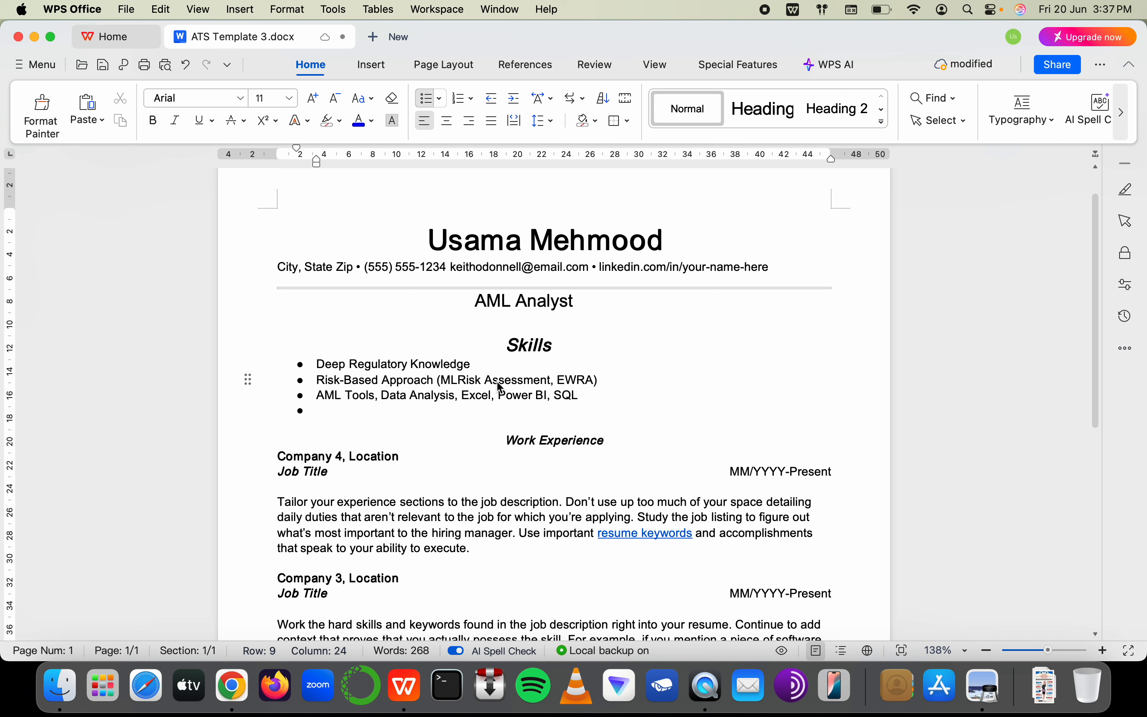
{"action": "key", "text": "BackSpace"}
{"action": "key", "text": "BackSpace"}
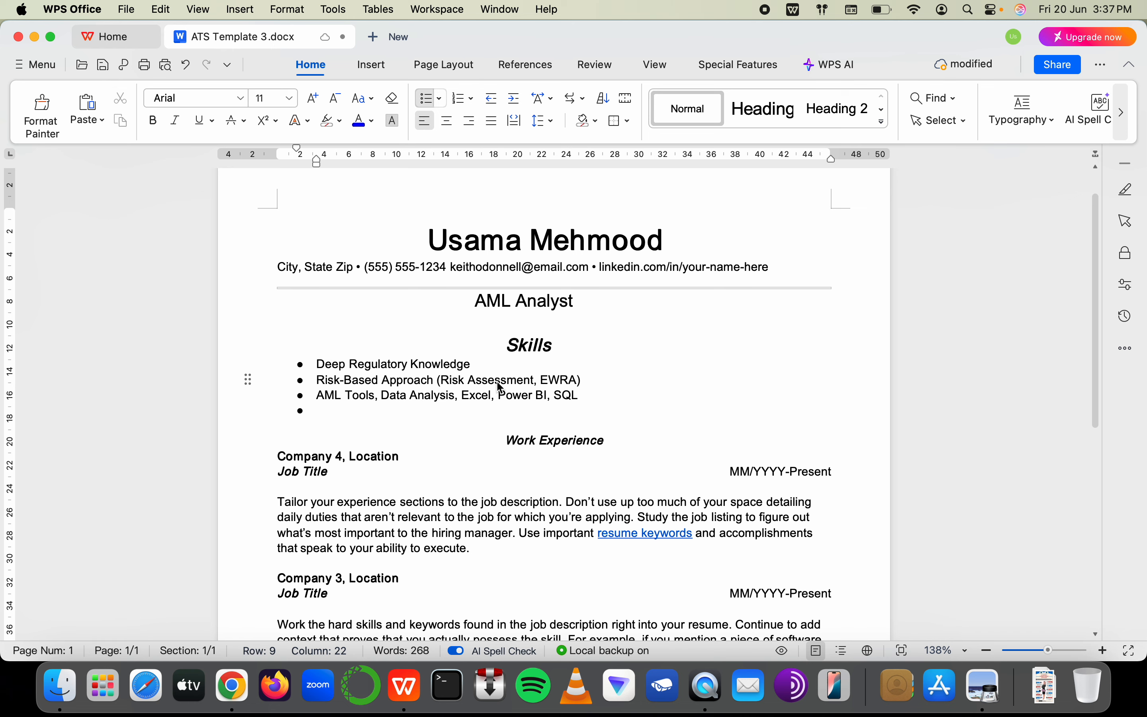
Reword the bullet to '(Risk Mitigation, EWRA)', dropping the trial '/ Management' text
{"action": "double_click", "coordinate": [494, 381]}
{"action": "type", "text": "Mit"}
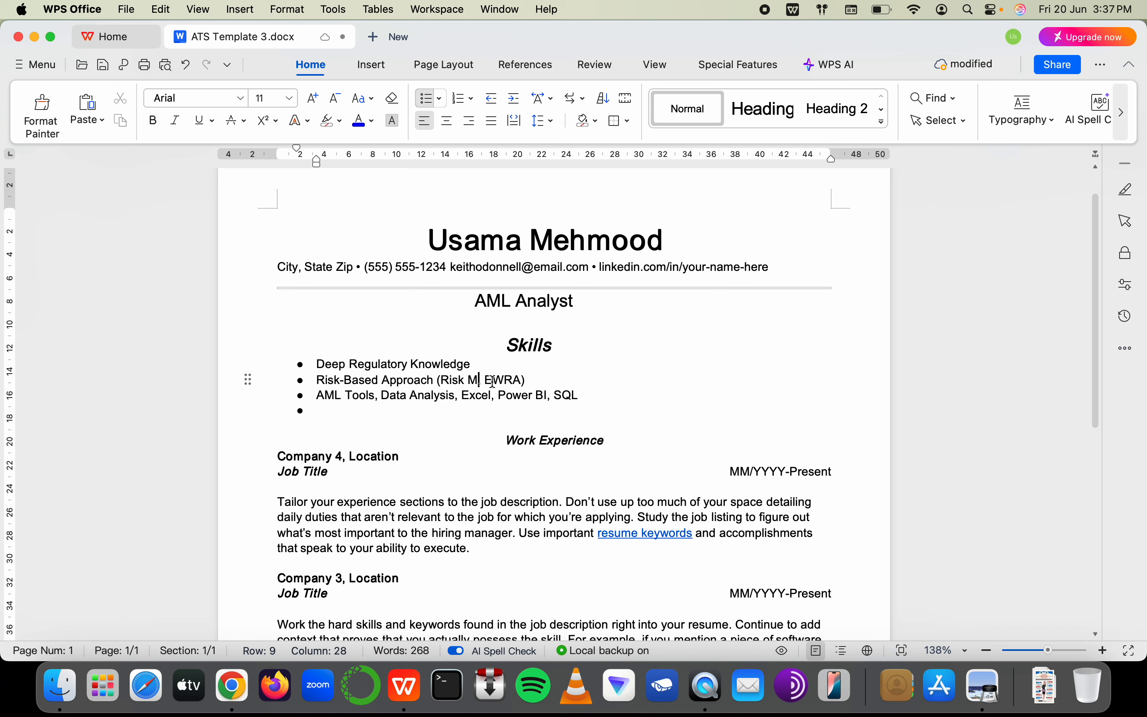
{"action": "type", "text": "igation/ ma"}
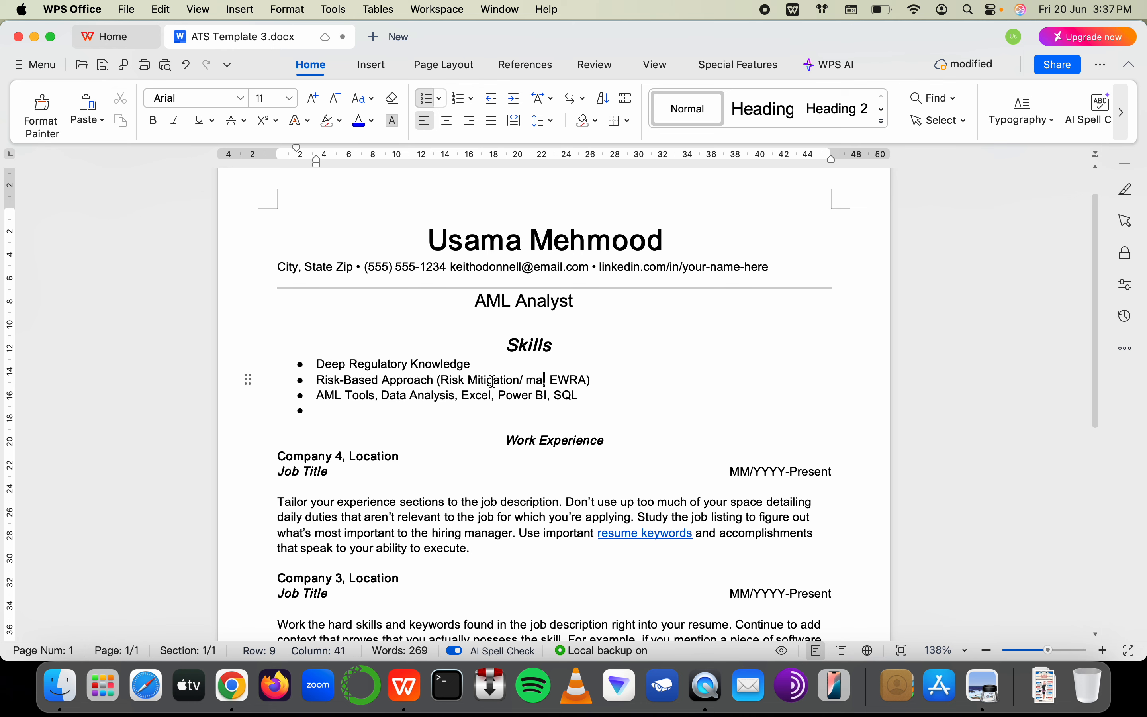
{"action": "key", "text": "BackSpace"}
{"action": "key", "text": "BackSpace"}
{"action": "type", "text": "Mager"}
{"action": "key", "text": "BackSpace"}
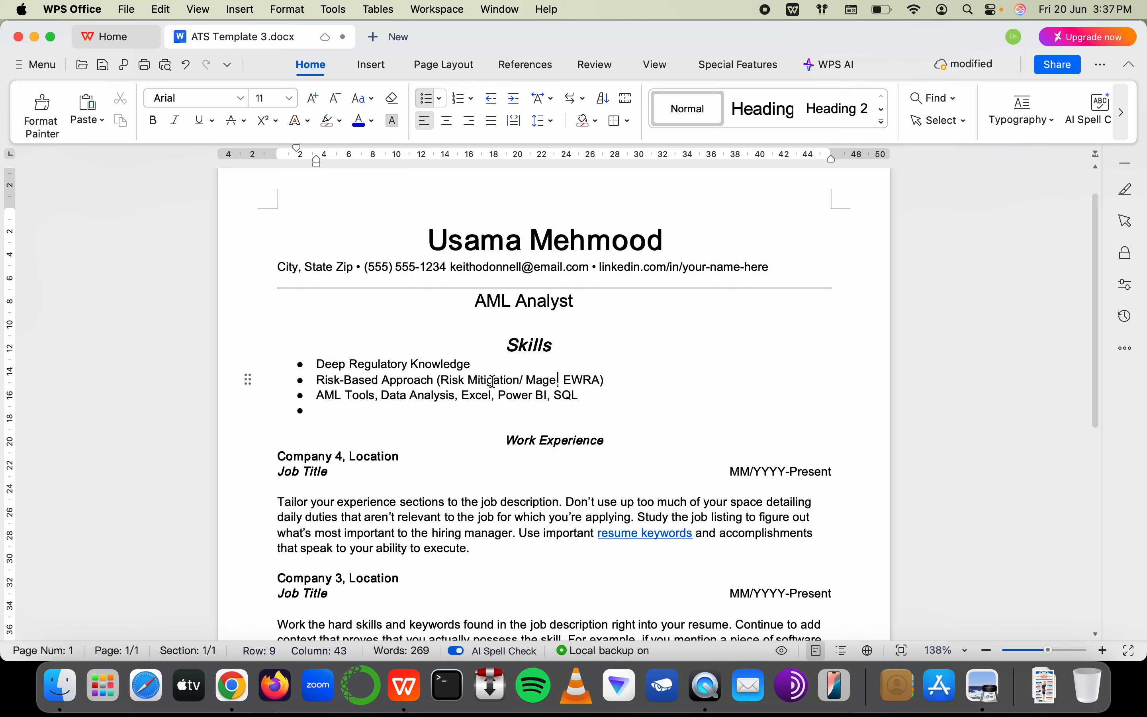
{"action": "type", "text": "ment,"}
{"action": "key", "text": "Right"}
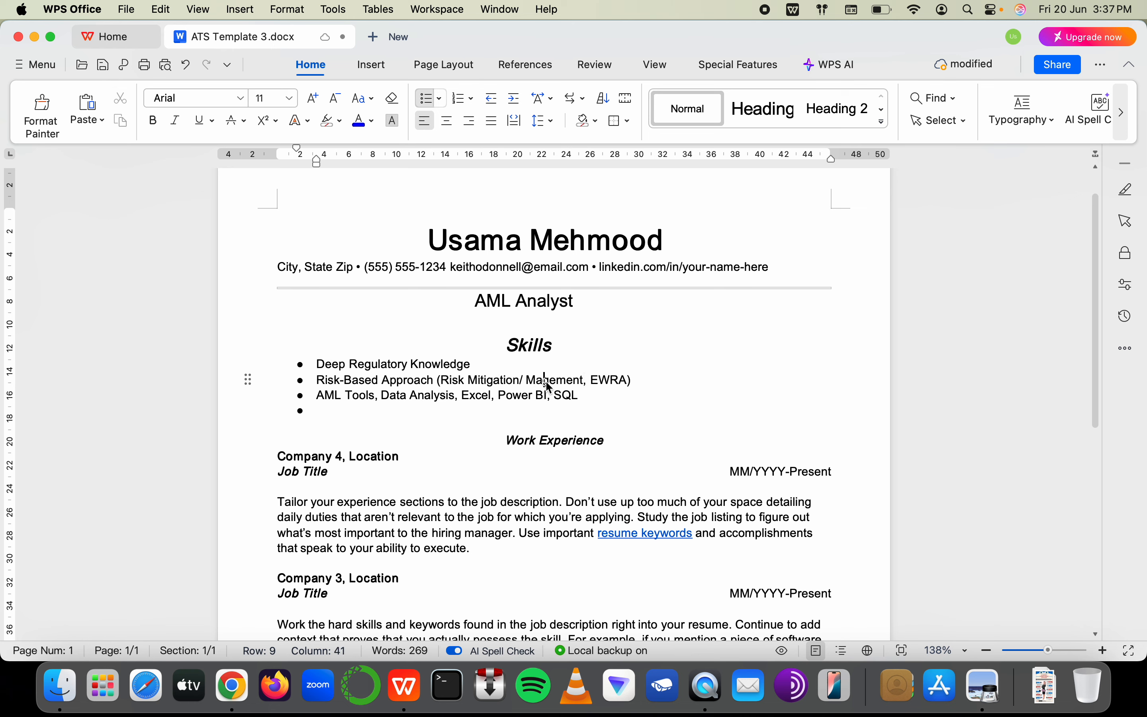
{"action": "type", "text": "na"}
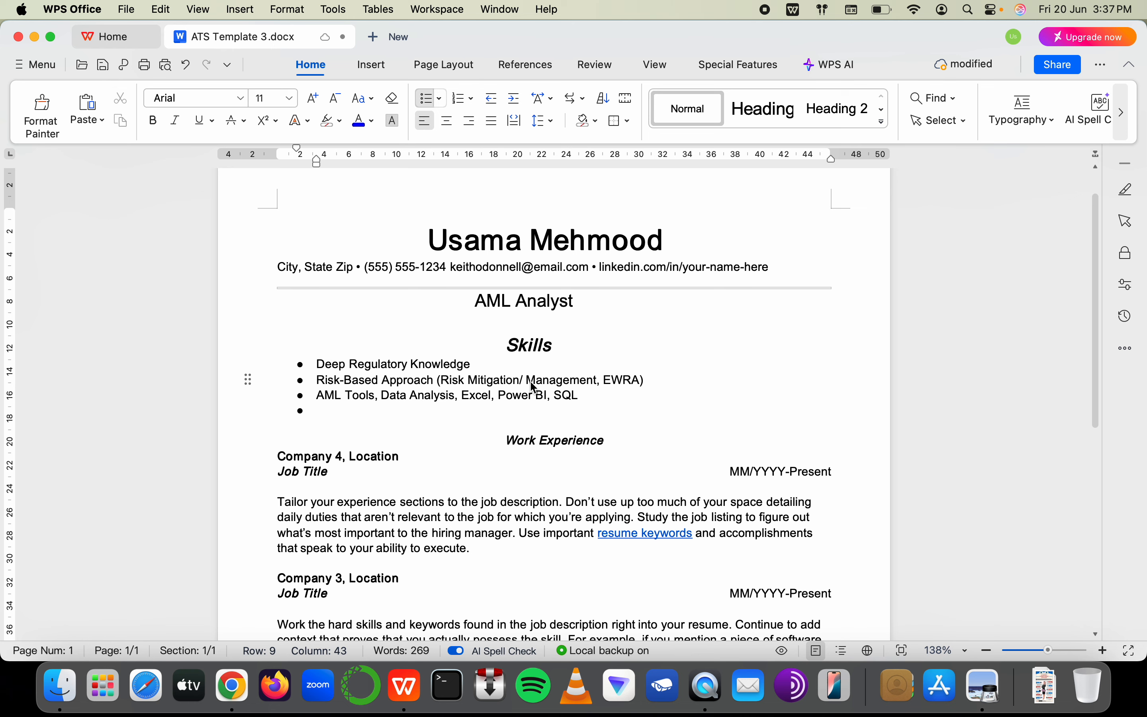
{"action": "key", "text": "Right"}
{"action": "left_click_drag", "start_coordinate": [596, 381], "coordinate": [520, 378]}
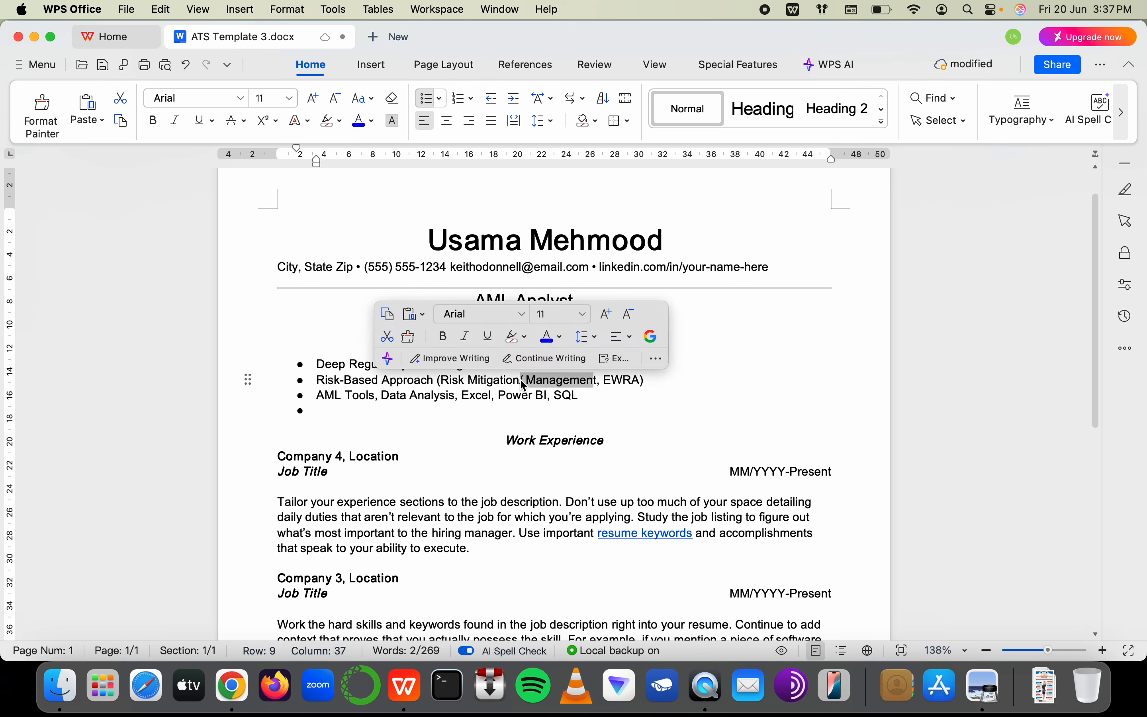
{"action": "key", "text": "BackSpace"}
{"action": "key", "text": "super+Tab"}
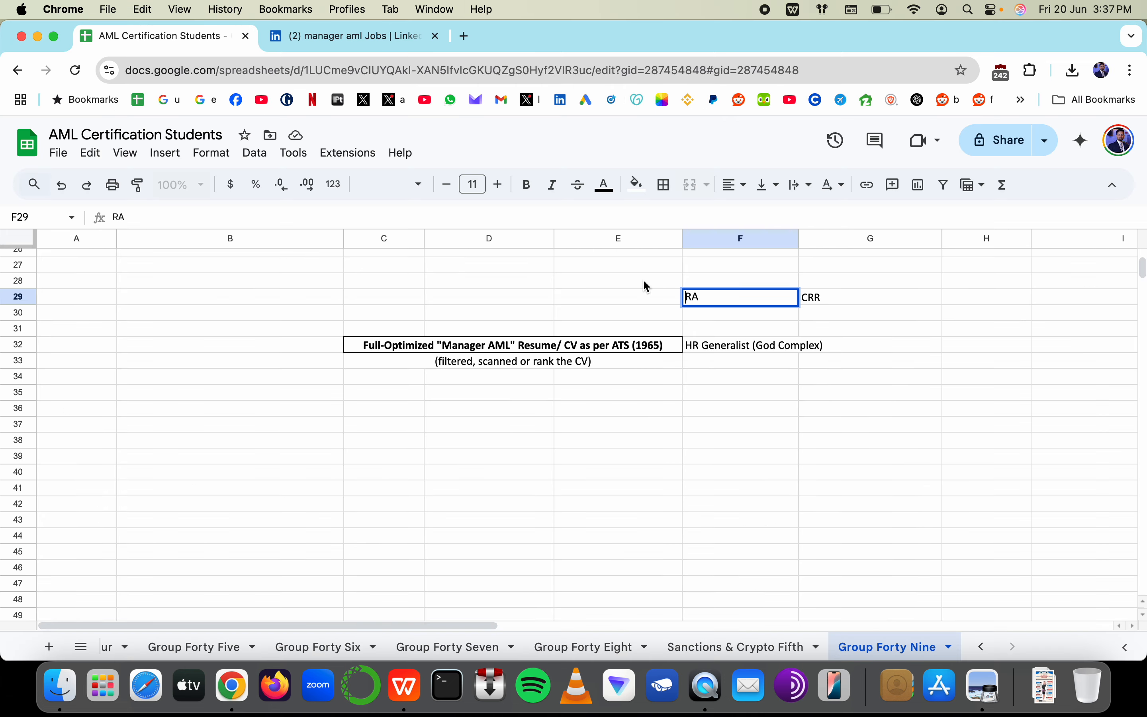
Clear the RA and CRR notes from cells F29:G29 in the sheet
{"action": "key", "text": "super+Tab"}
{"action": "key", "text": "super+Tab"}
{"action": "left_click_drag", "start_coordinate": [710, 283], "coordinate": [837, 315]}
{"action": "key", "text": "BackSpace"}
{"action": "key", "text": "super+Tab"}
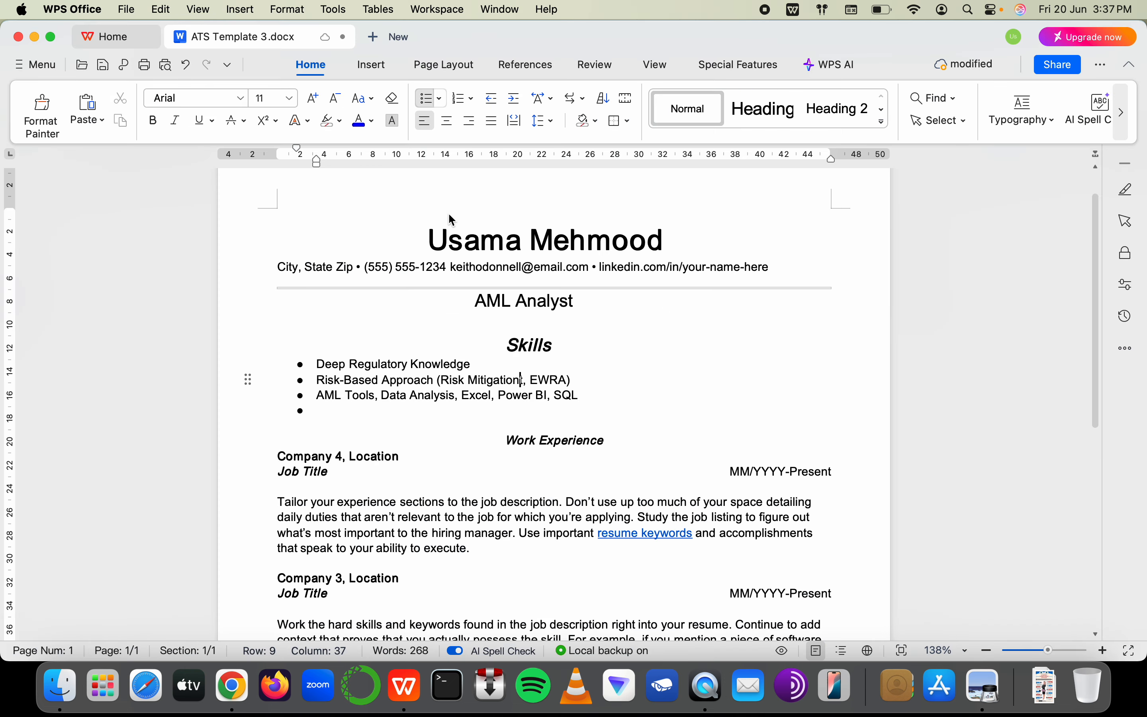
{"action": "key", "text": "Delete"}
{"action": "key", "text": "Down"}
{"action": "key", "text": "Down"}
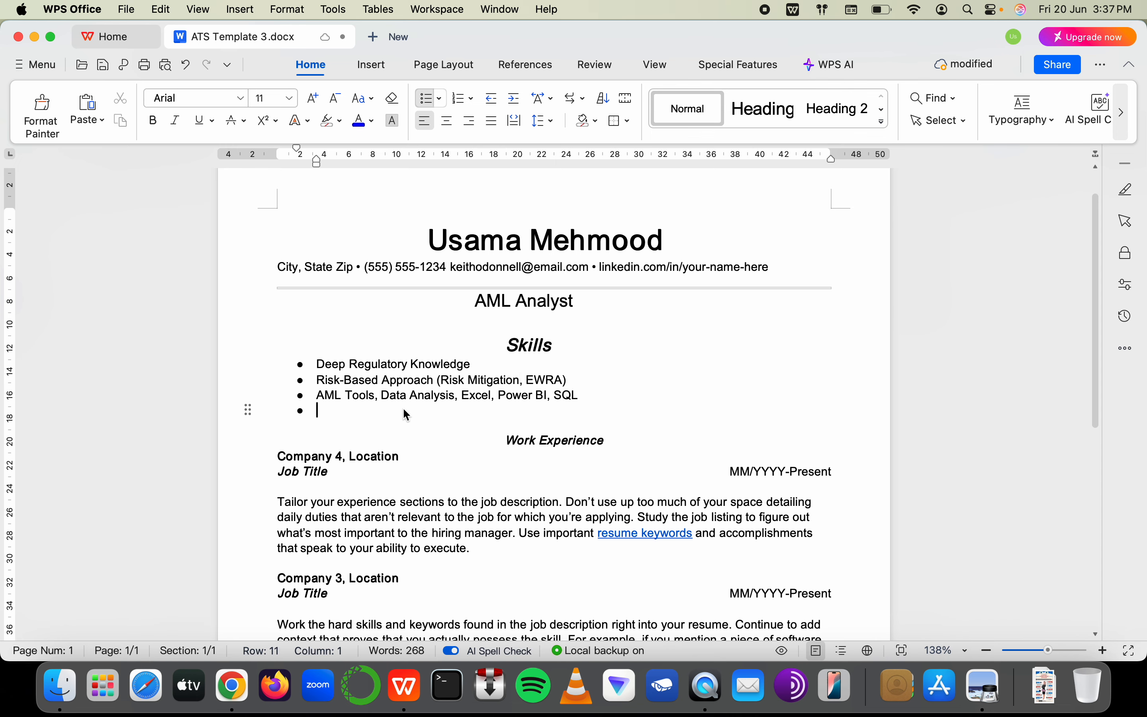
{"action": "key", "text": "super+Tab"}
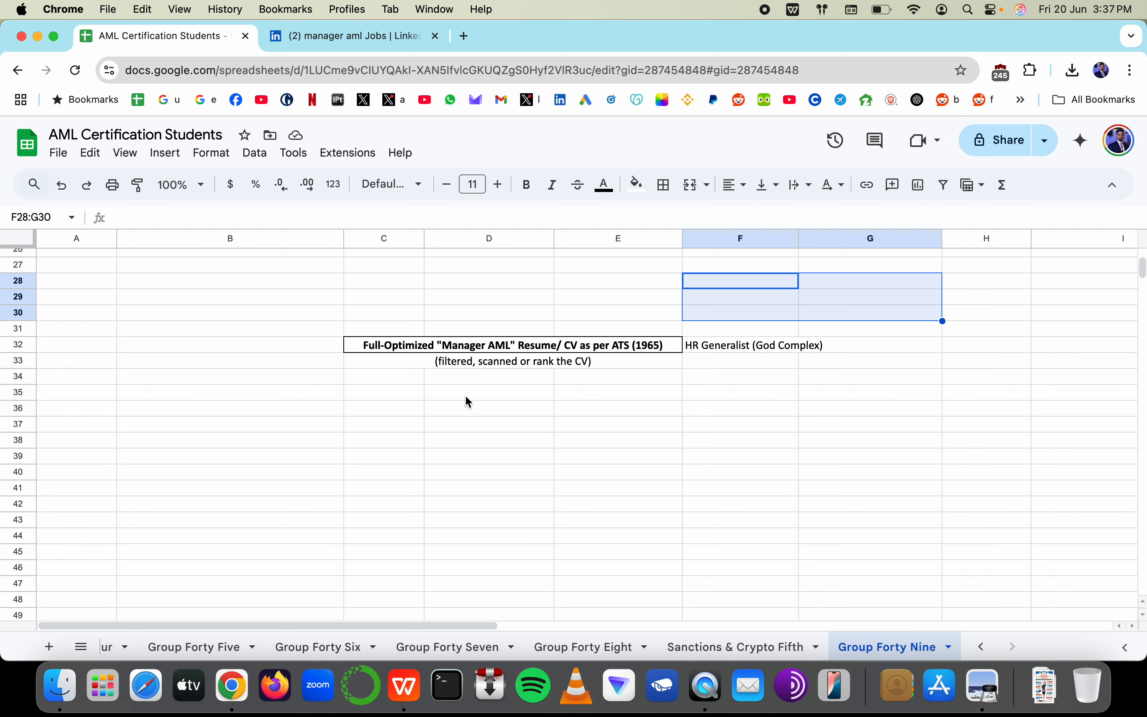
Type '1000 jobs = no interview calls' in C30 and discard a half-written follow-up in C31
{"action": "left_click", "coordinate": [200, 334]}
{"action": "left_click", "coordinate": [398, 316]}
{"action": "type", "text": "1000"}
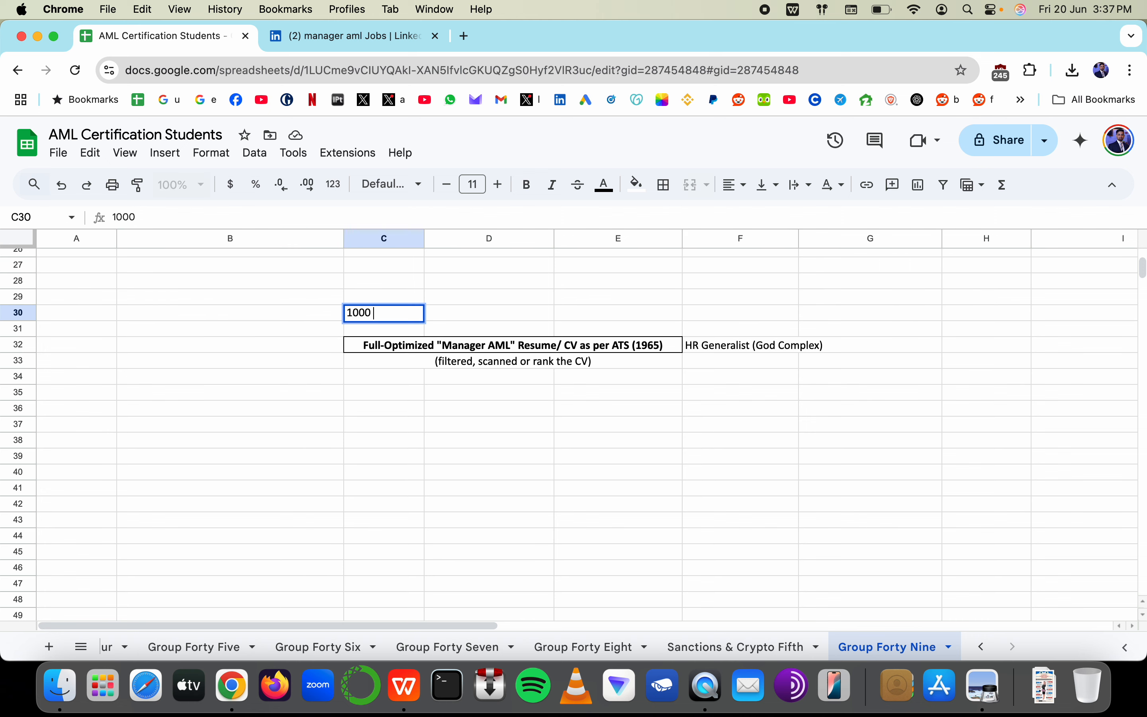
{"action": "type", "text": " jobs = no interview "}
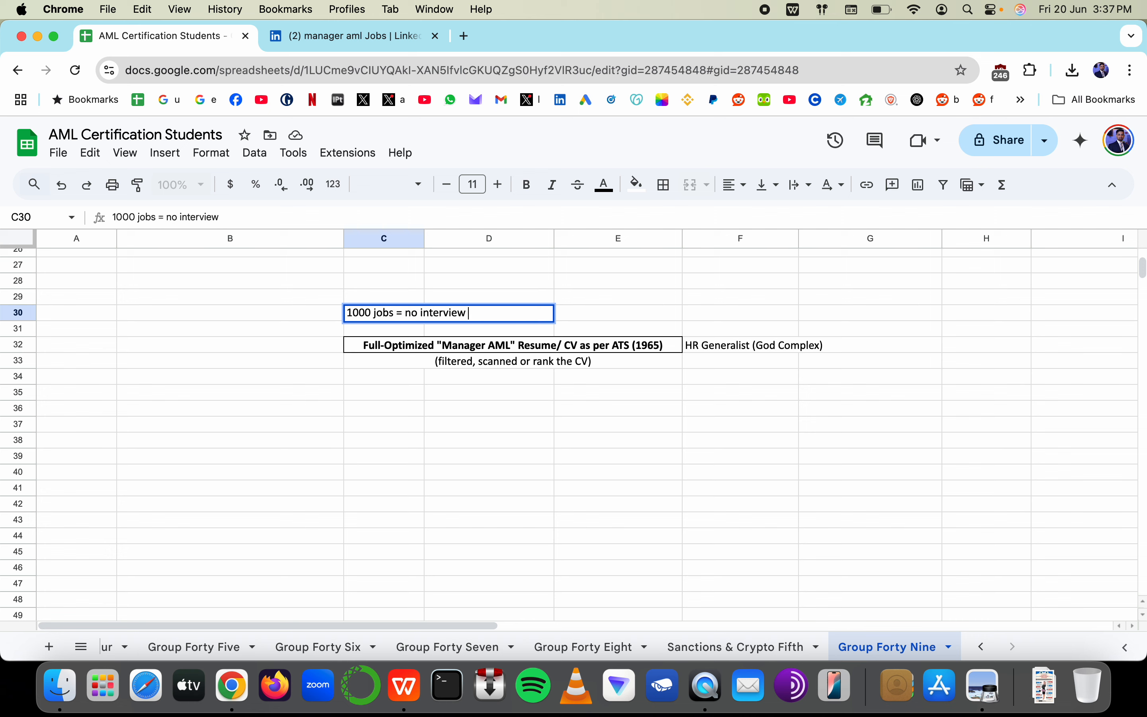
{"action": "type", "text": "calls"}
{"action": "key", "text": "Return"}
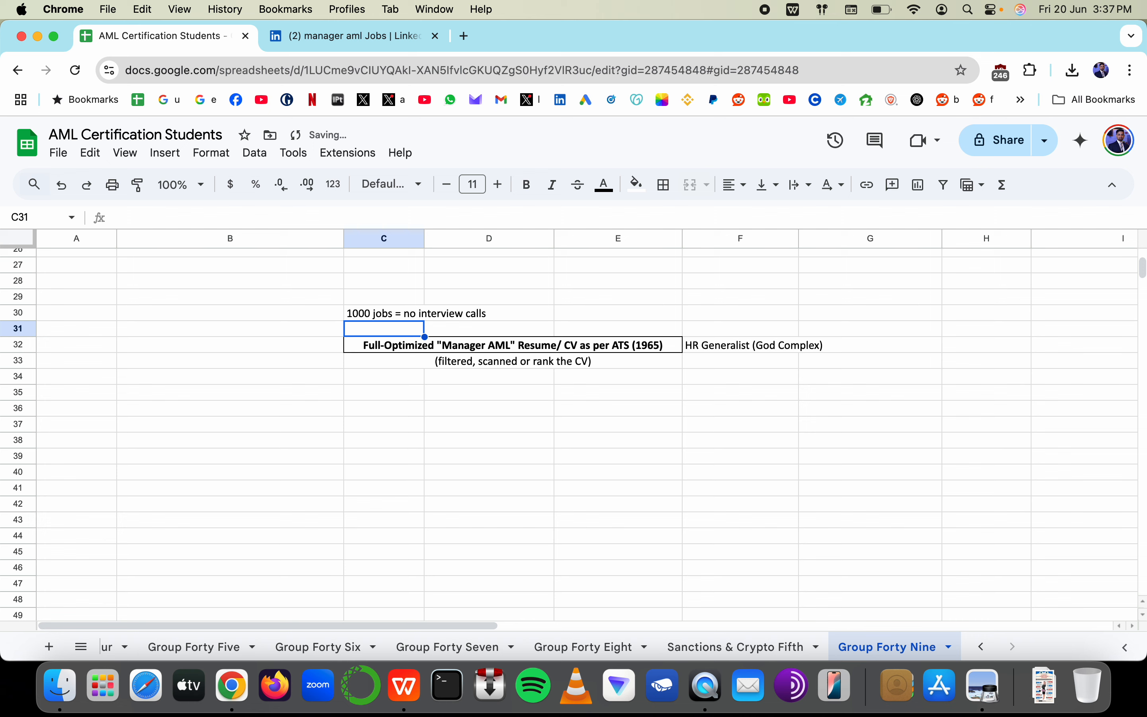
{"action": "type", "text": "100"}
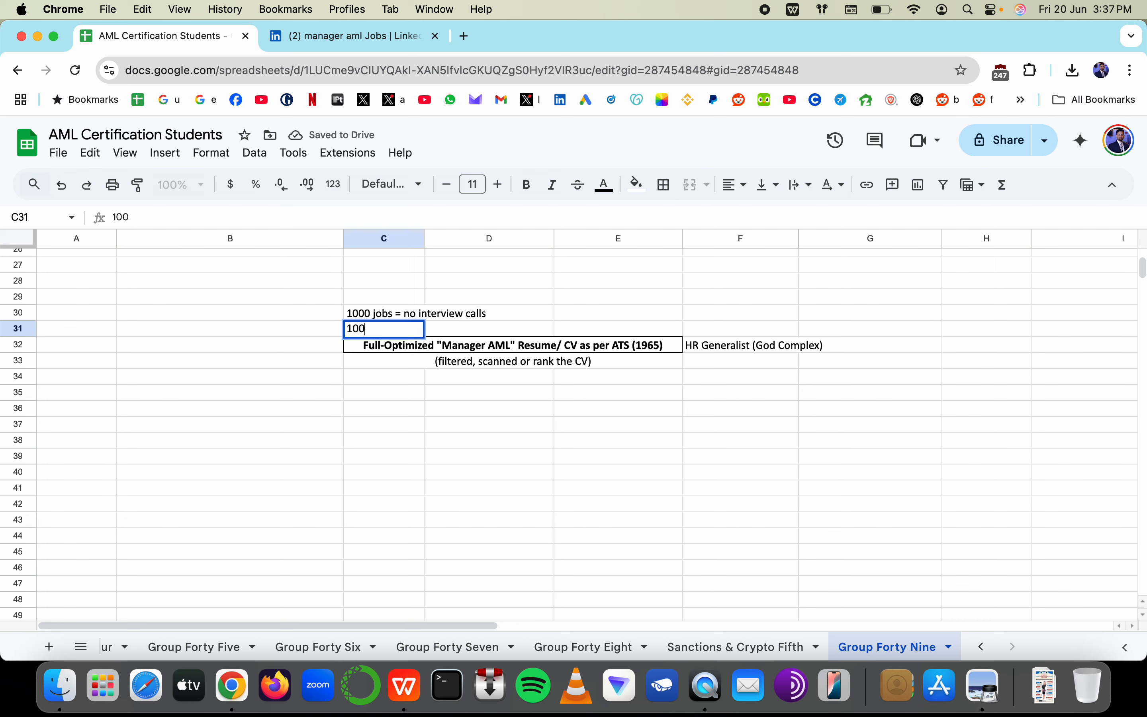
{"action": "type", "text": " jos"}
{"action": "type", "text": "bs ="}
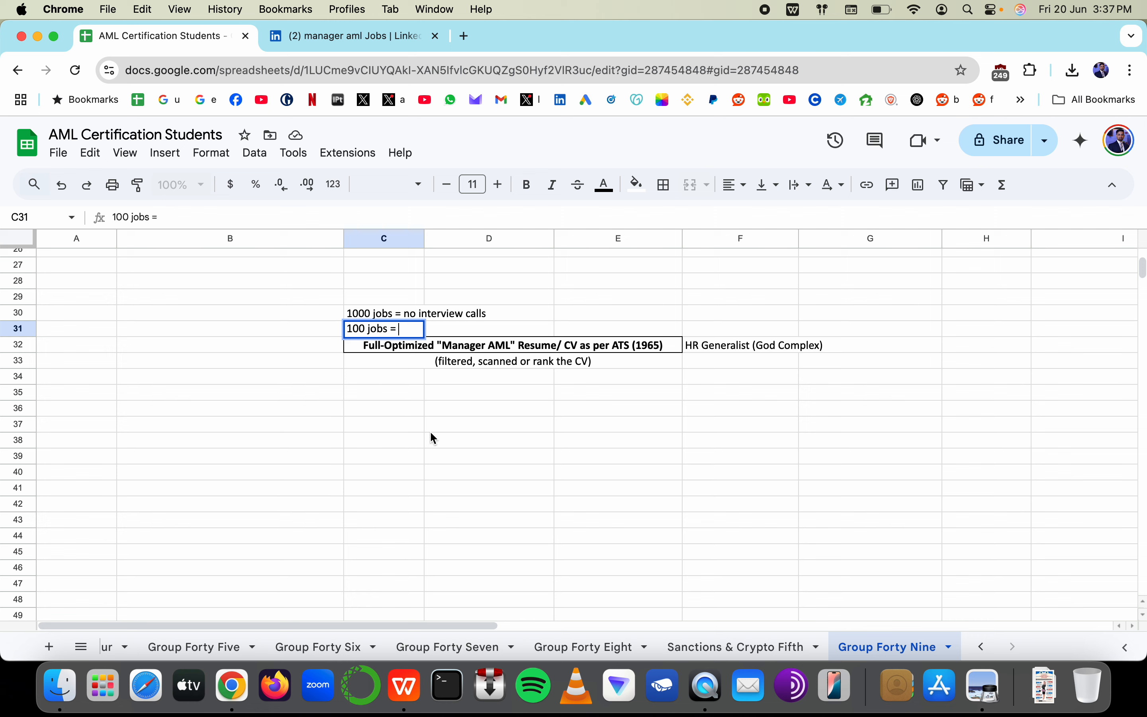
{"action": "type", "text": "2 oe 3"}
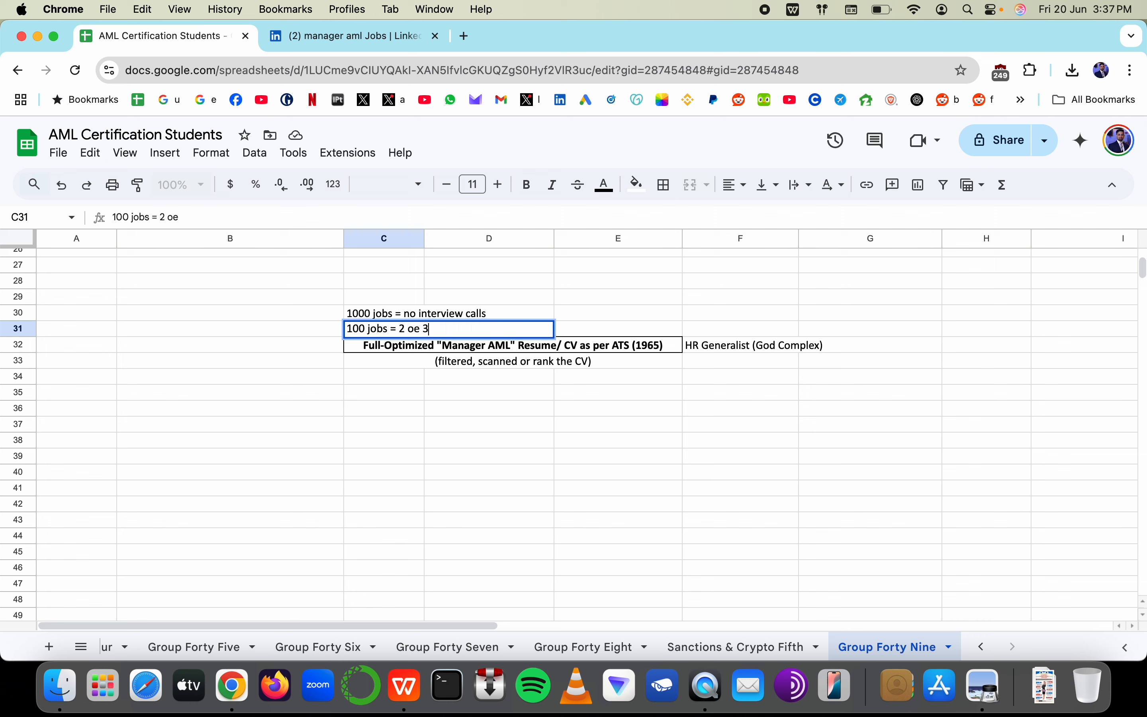
{"action": "type", "text": " interviews calls"}
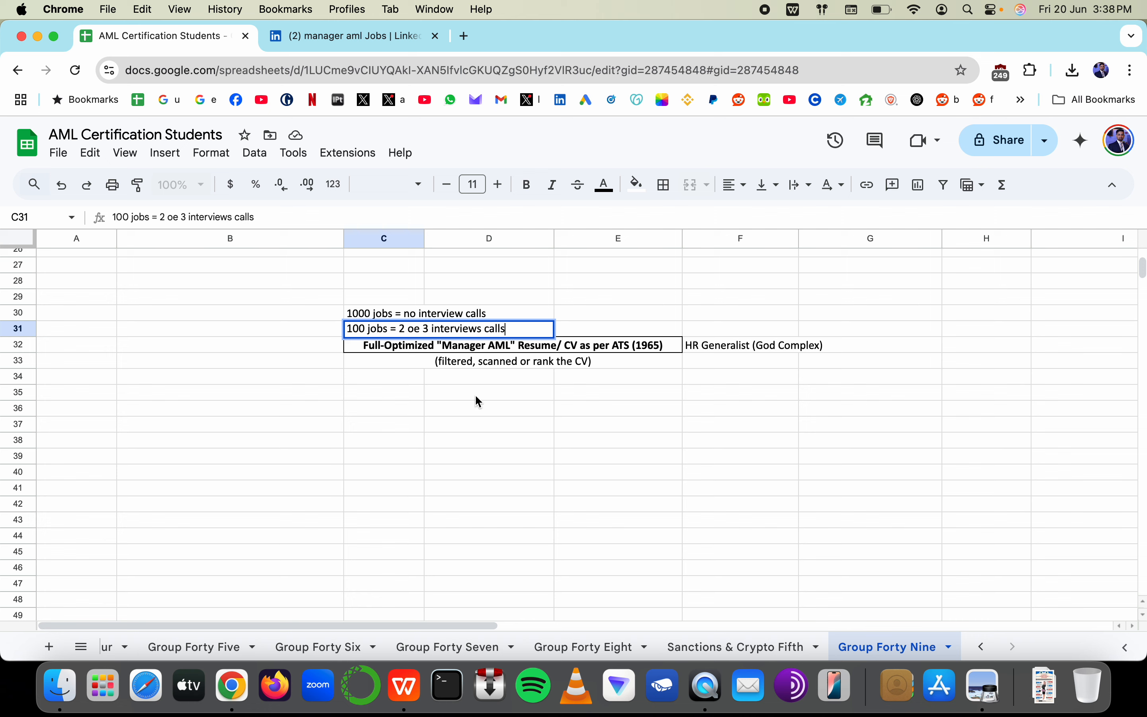
{"action": "key", "text": "Escape"}
Delete the job-count notes, including the restored '1000 jobs' note in C30
{"action": "left_click", "coordinate": [394, 316], "text": "shift"}
{"action": "key", "text": "BackSpace"}
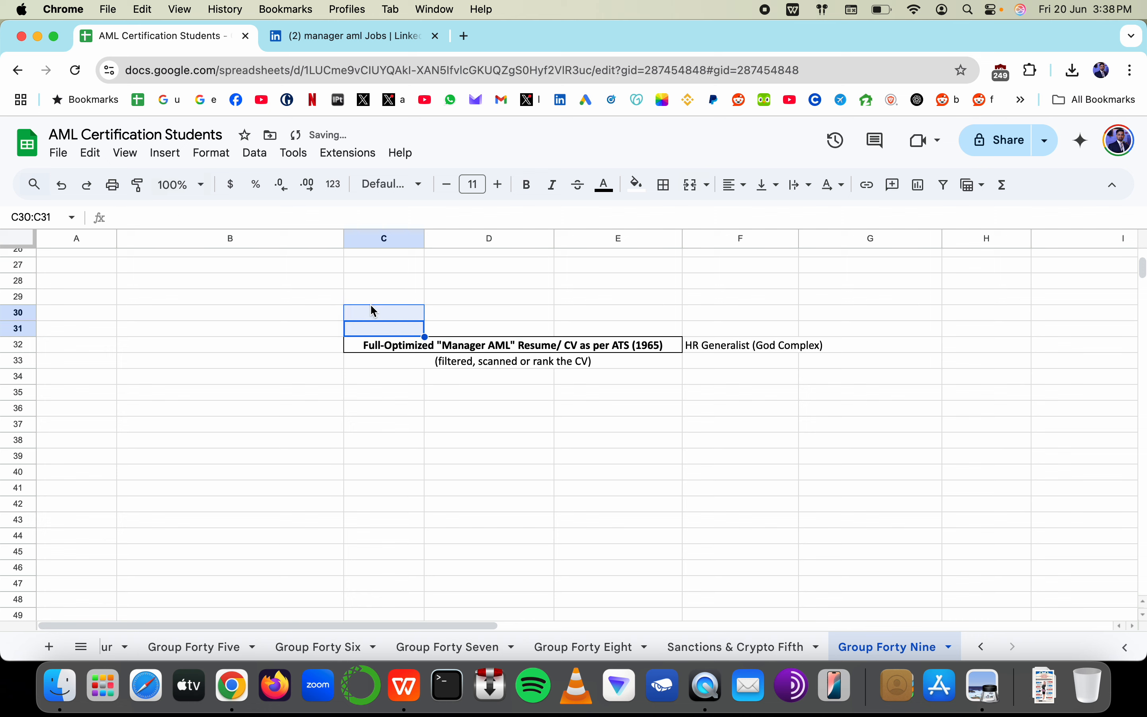
{"action": "key", "text": "super+z"}
{"action": "left_click", "coordinate": [375, 315]}
{"action": "left_click", "coordinate": [504, 308], "text": "shift"}
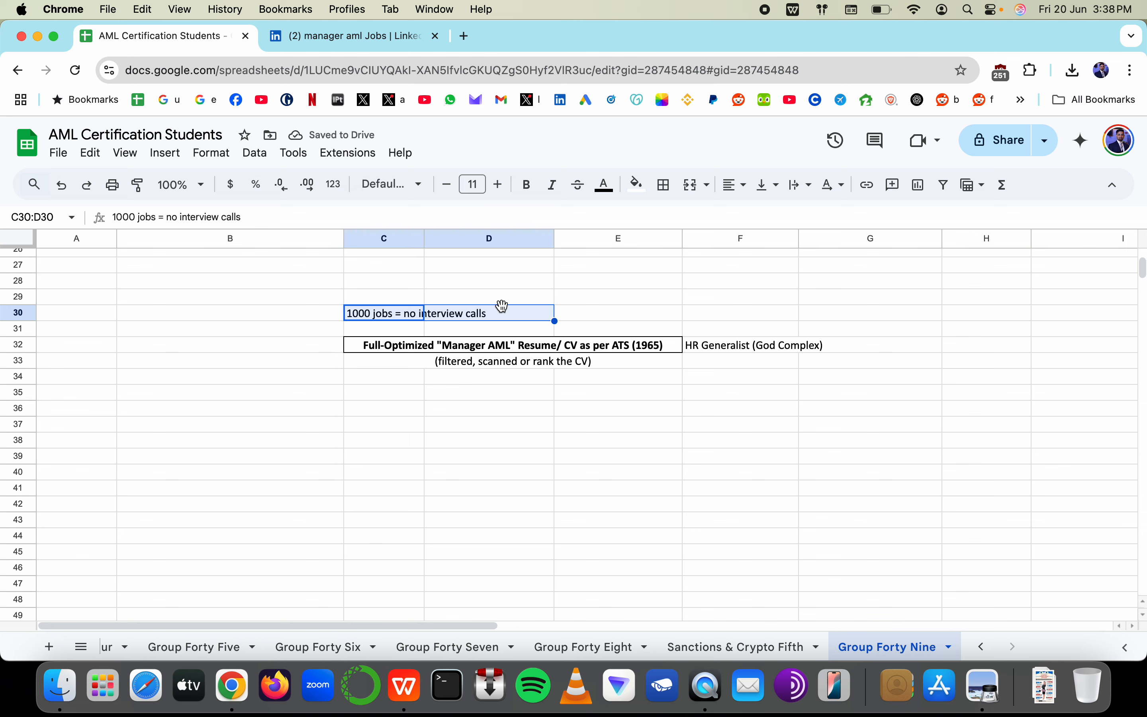
{"action": "left_click_drag", "start_coordinate": [418, 379], "coordinate": [744, 565]}
{"action": "left_click", "coordinate": [400, 327]}
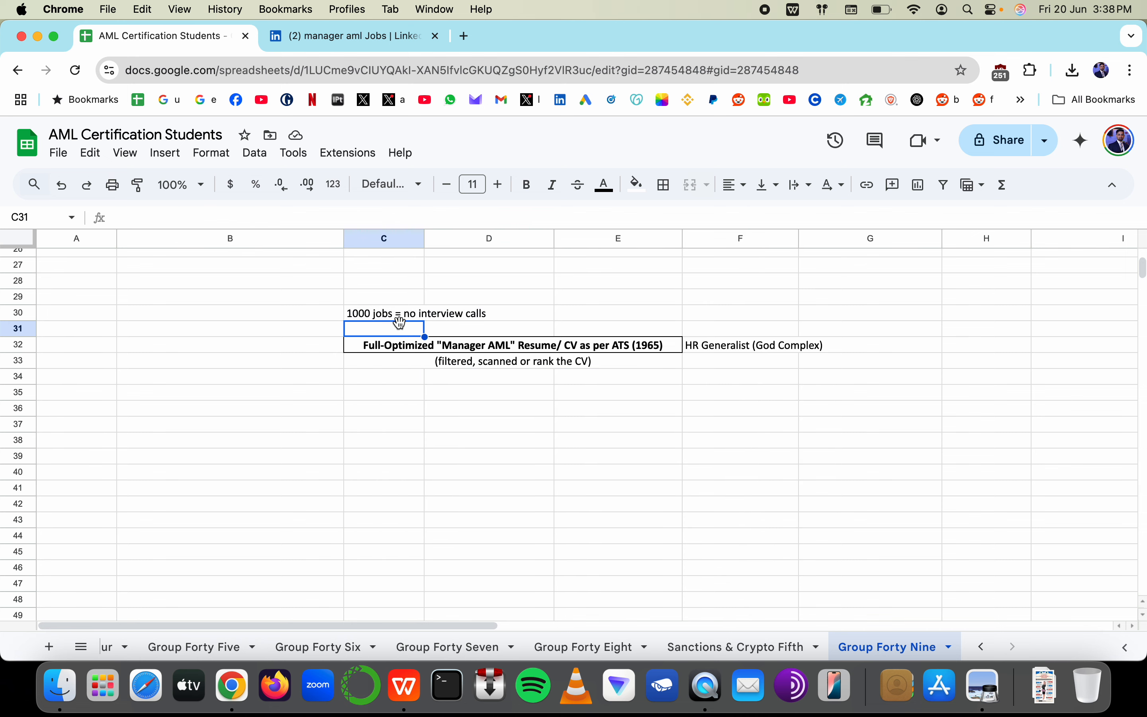
{"action": "left_click", "coordinate": [399, 319]}
{"action": "key", "text": "Delete"}
{"action": "left_click", "coordinate": [476, 366]}
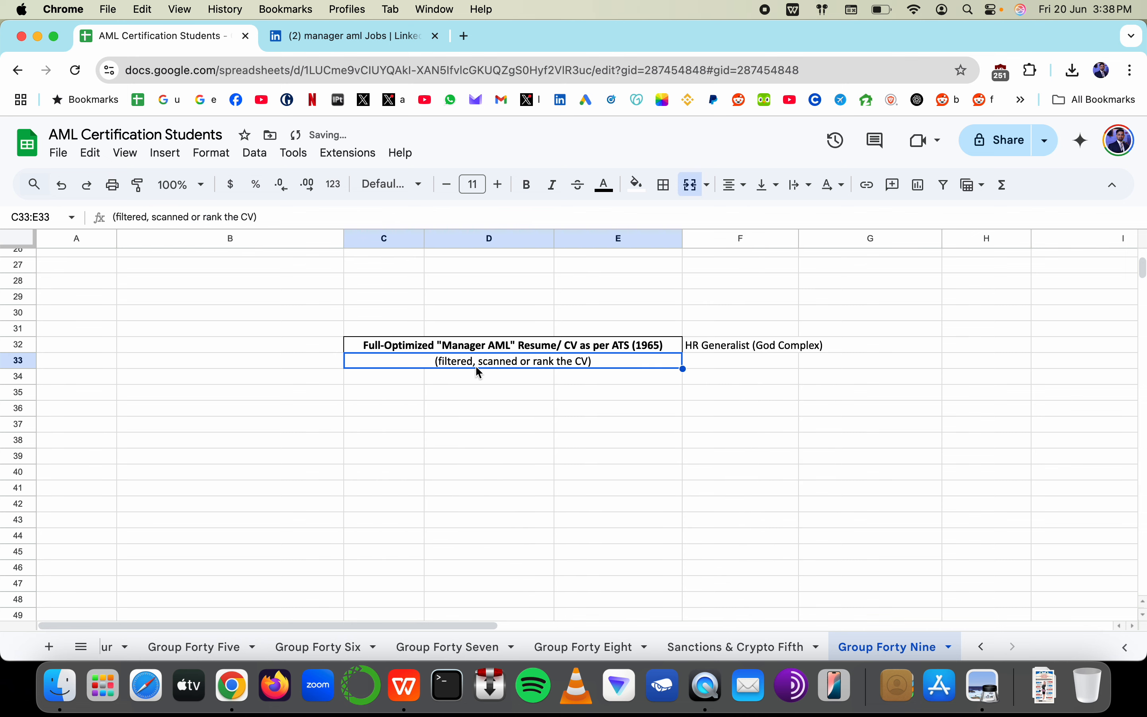
{"action": "left_click", "coordinate": [335, 34]}
Fill the empty Skills bullet with 'Complex STR Writings & Reviews'
{"action": "left_click", "coordinate": [207, 41]}
{"action": "key", "text": "super+Tab"}
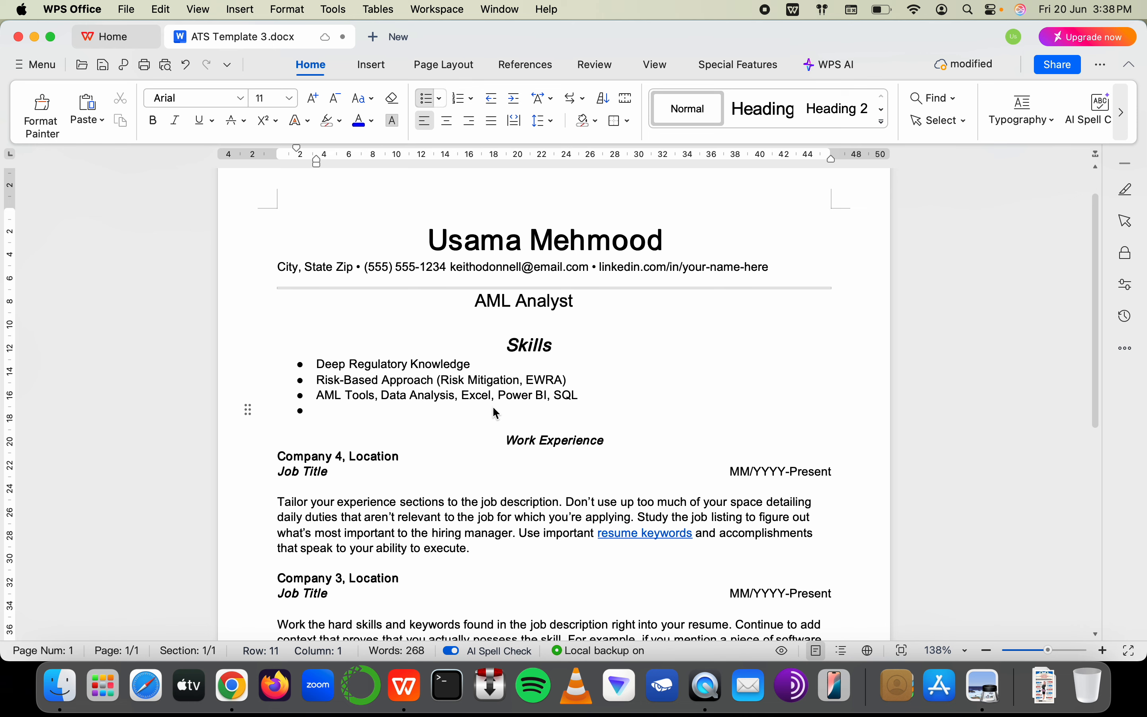
{"action": "type", "text": "COmplex"}
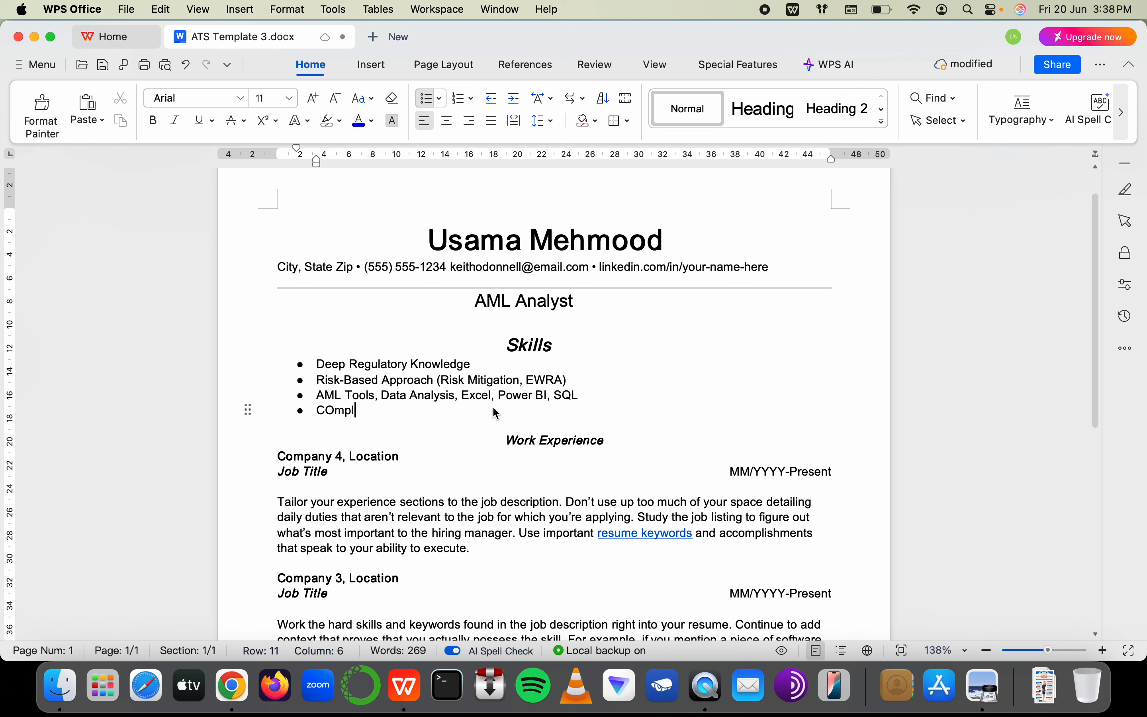
{"action": "key", "text": "BackSpace"}
{"action": "key", "text": "BackSpace"}
{"action": "key", "text": "BackSpace"}
{"action": "key", "text": "BackSpace"}
{"action": "key", "text": "BackSpace"}
{"action": "key", "text": "BackSpace"}
{"action": "type", "text": "omplex ST"}
{"action": "type", "text": "R W"}
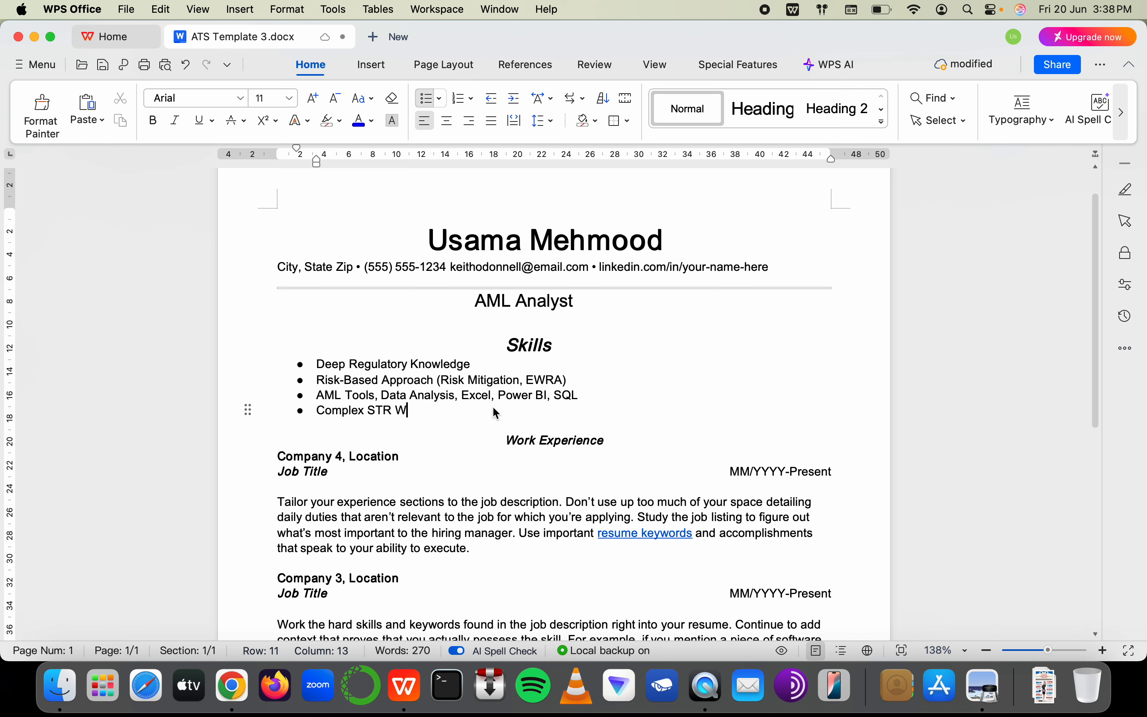
{"action": "type", "text": "riting"}
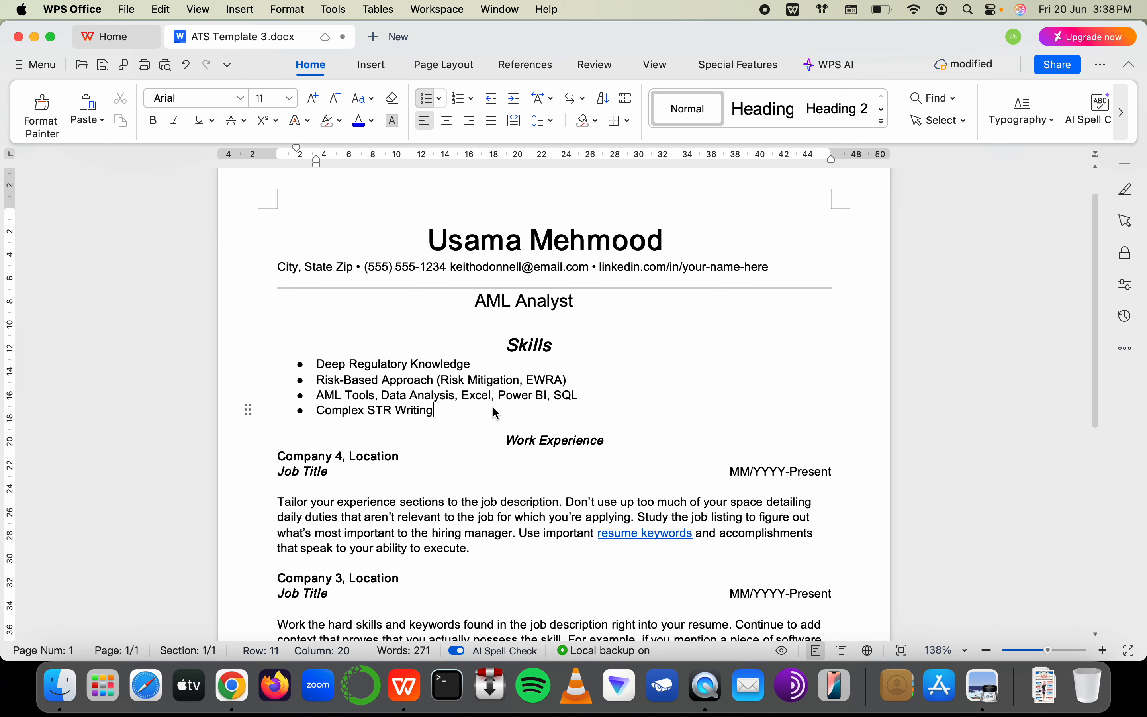
{"action": "type", "text": "s & Reviews"}
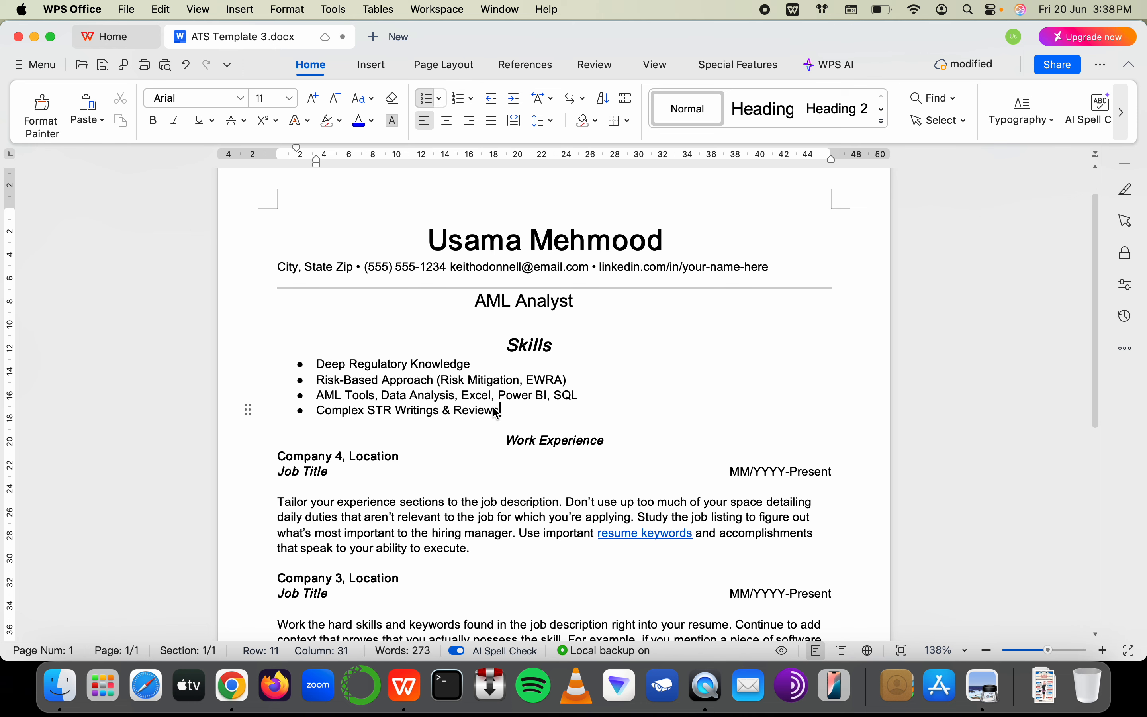
{"action": "left_click_drag", "start_coordinate": [327, 364], "coordinate": [319, 409]}
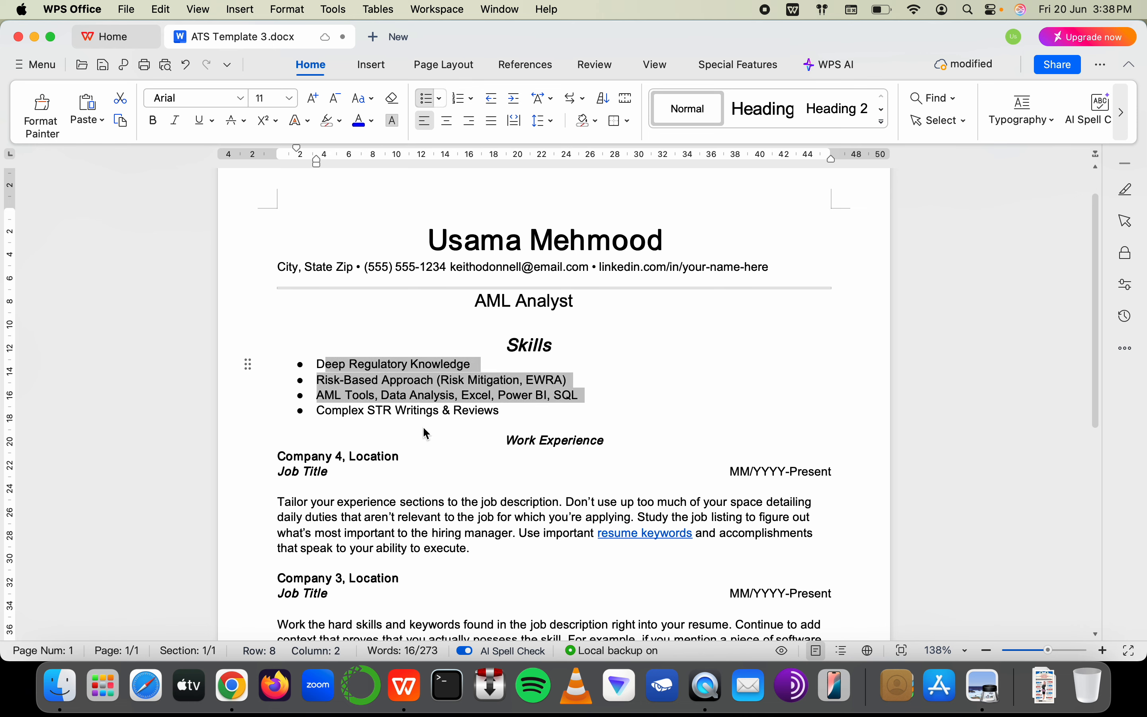
{"action": "left_click", "coordinate": [519, 409]}
Add a new Skills bullet 'Model Validation' prefixed with 'Transaction'
{"action": "key", "text": "Return"}
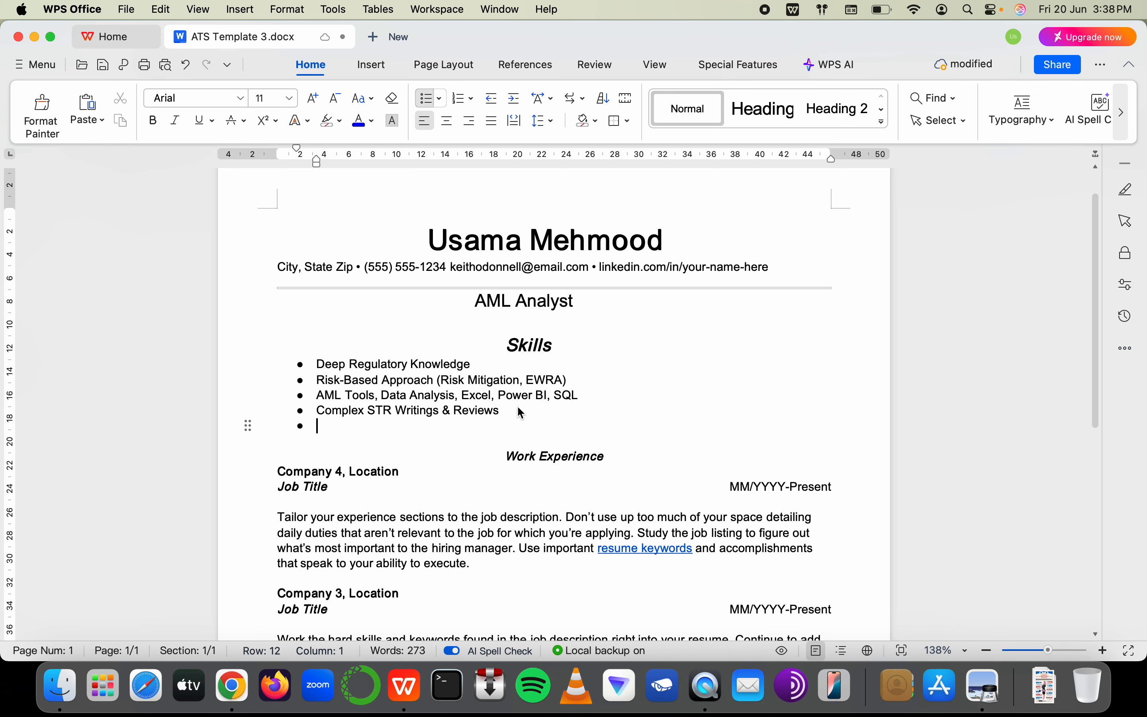
{"action": "type", "text": "Model "}
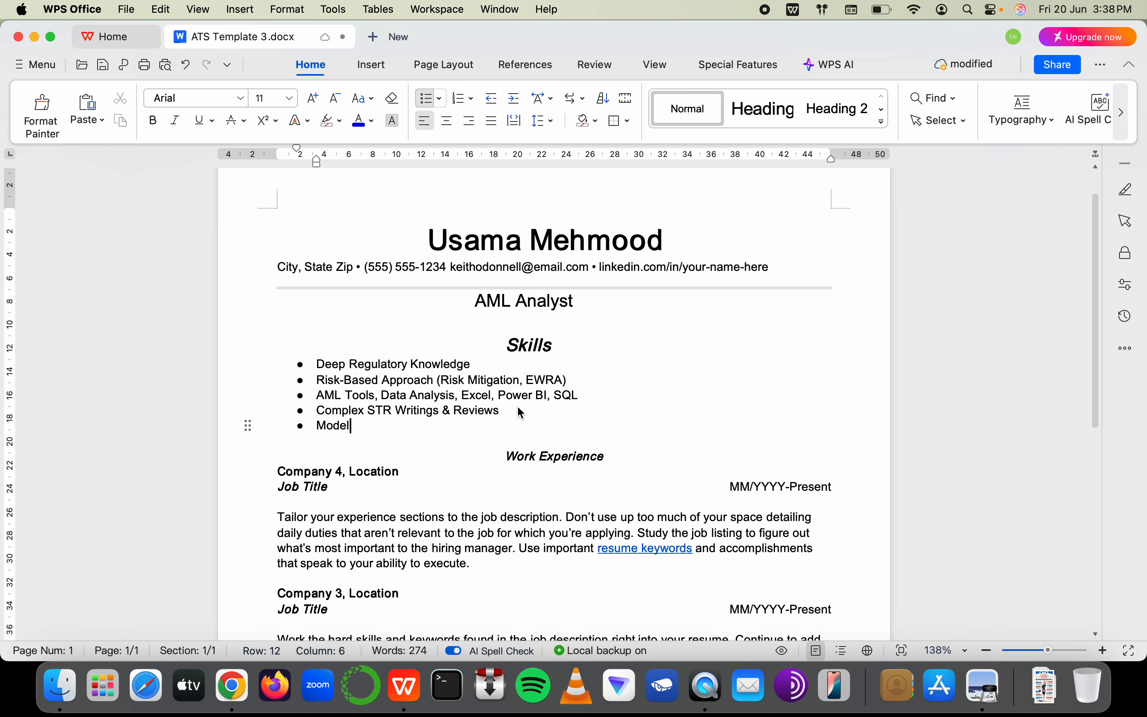
{"action": "type", "text": "Validation"}
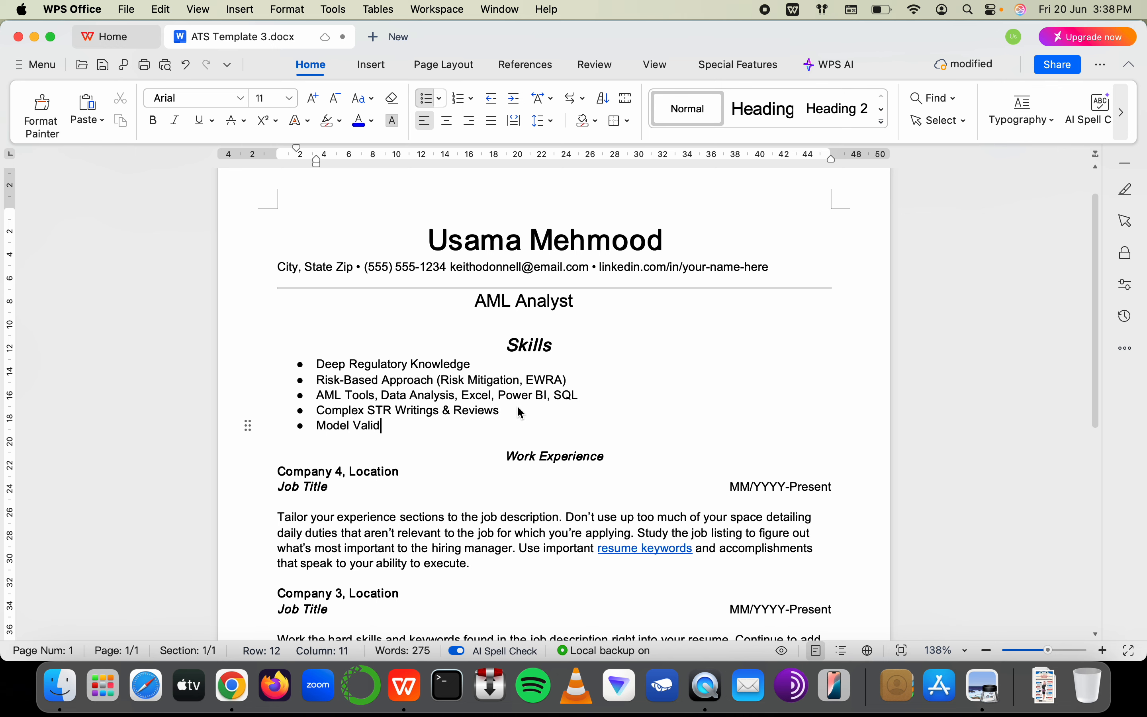
{"action": "left_click", "coordinate": [316, 426]}
{"action": "type", "text": "T"}
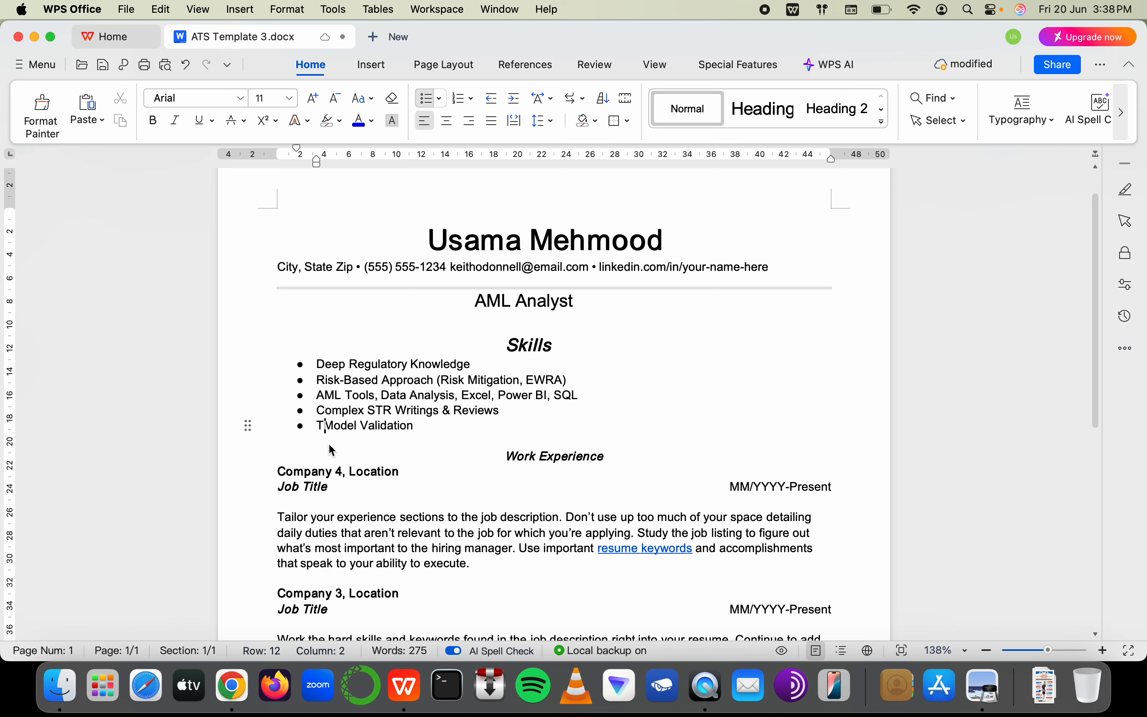
{"action": "type", "text": "M t"}
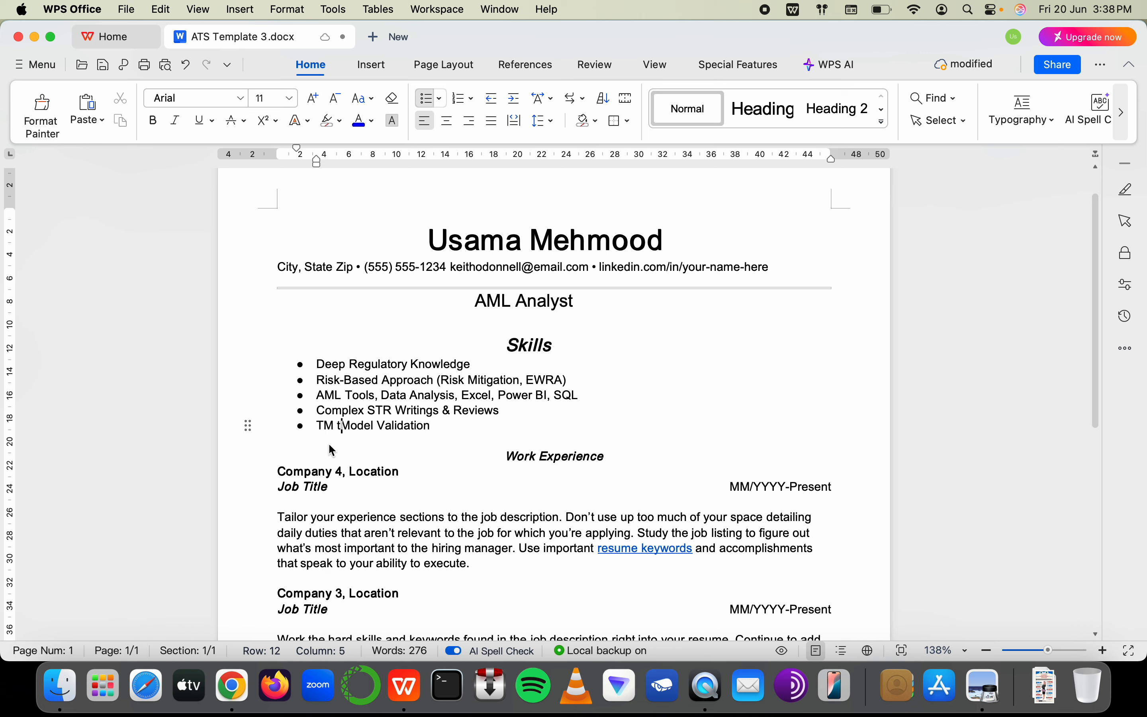
{"action": "key", "text": "BackSpace"}
{"action": "key", "text": "BackSpace"}
{"action": "type", "text": "ransaction"}
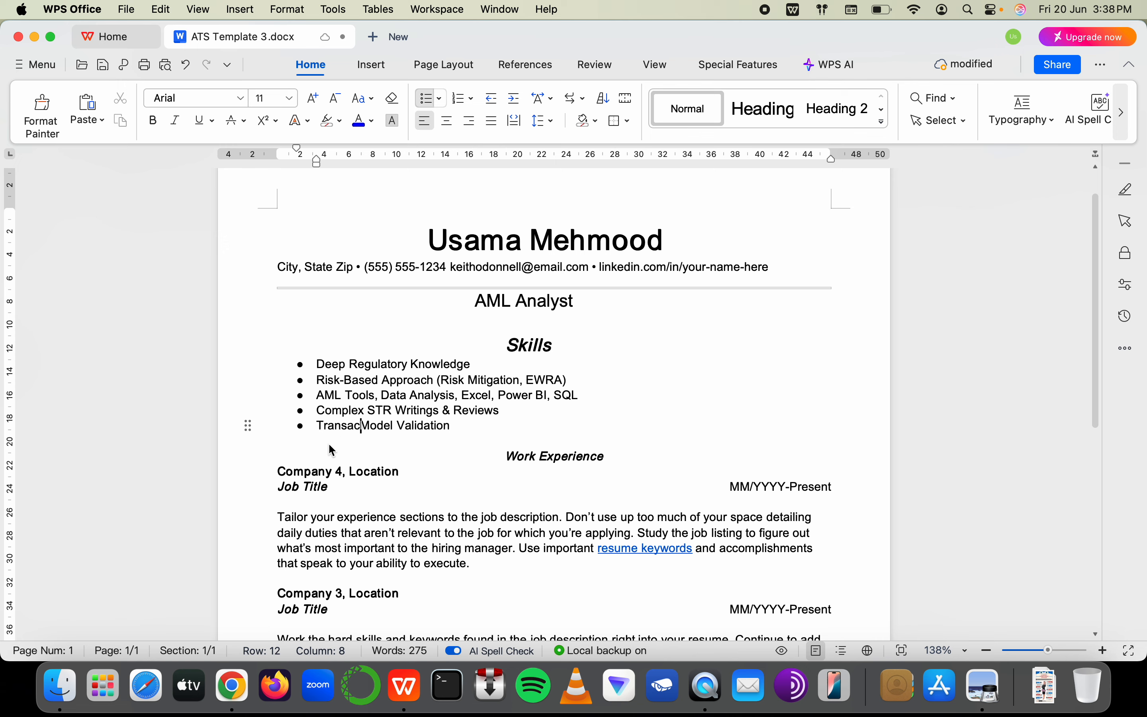
{"action": "key", "text": "super+Tab"}
Enter 'JD = Contents of your CV' in E28, discarding trial TM entries in E29
{"action": "left_click", "coordinate": [654, 281]}
{"action": "type", "text": "TM"}
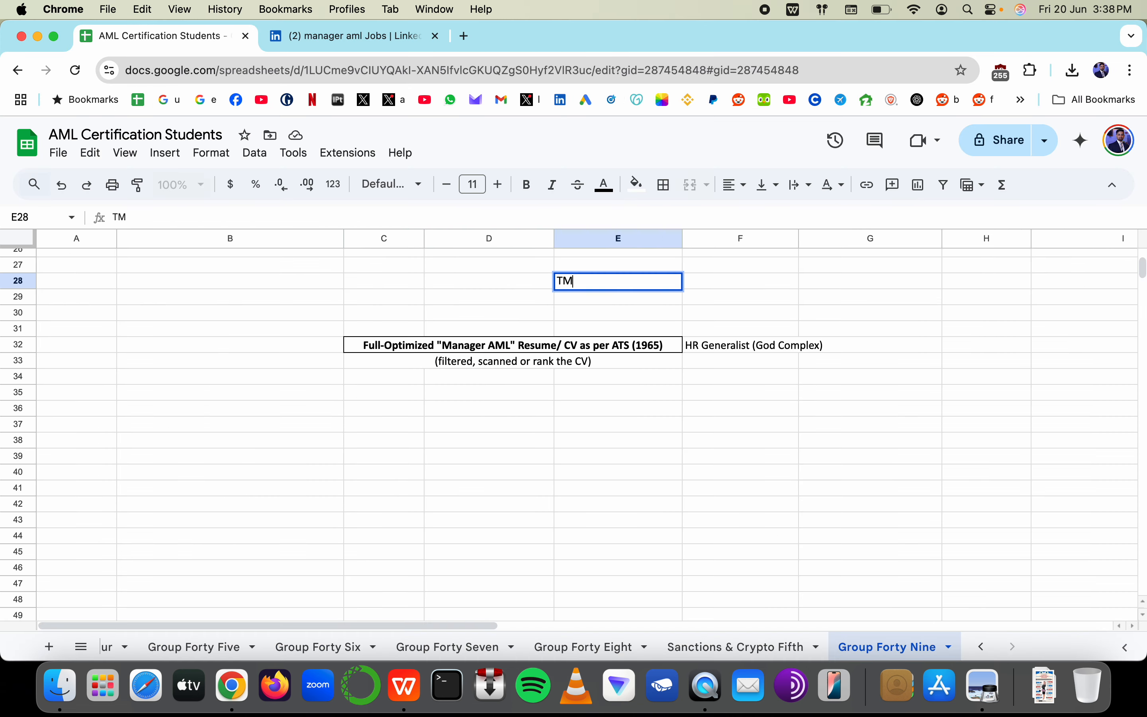
{"action": "key", "text": "Escape"}
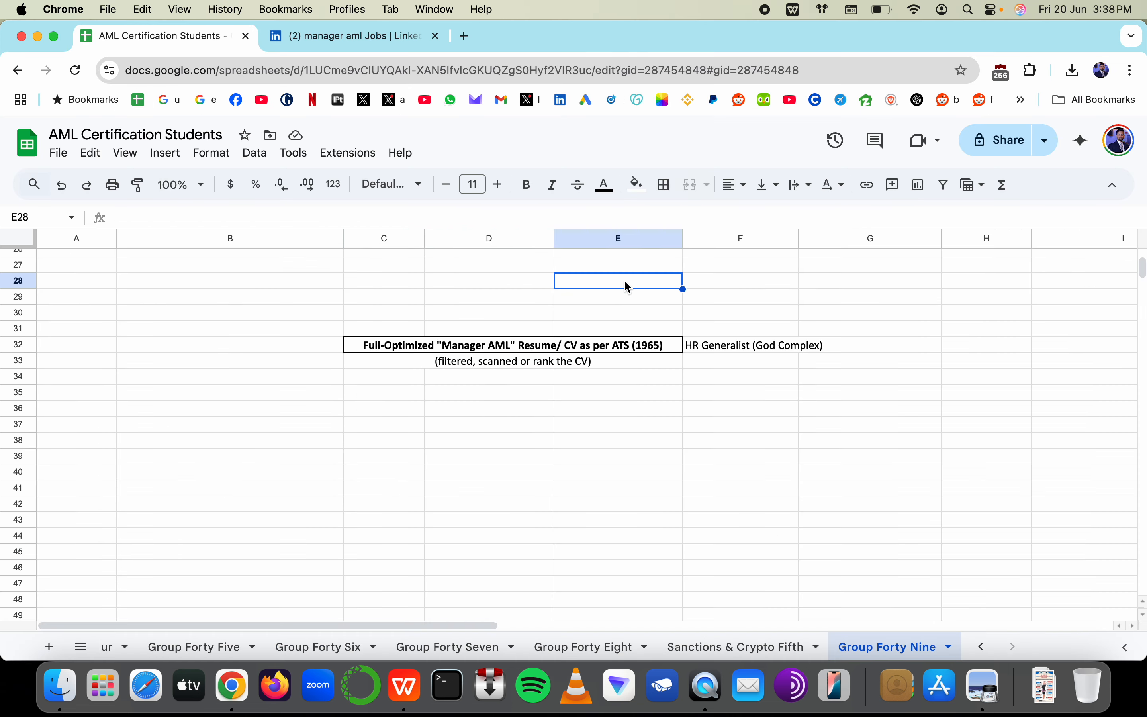
{"action": "type", "text": "J"}
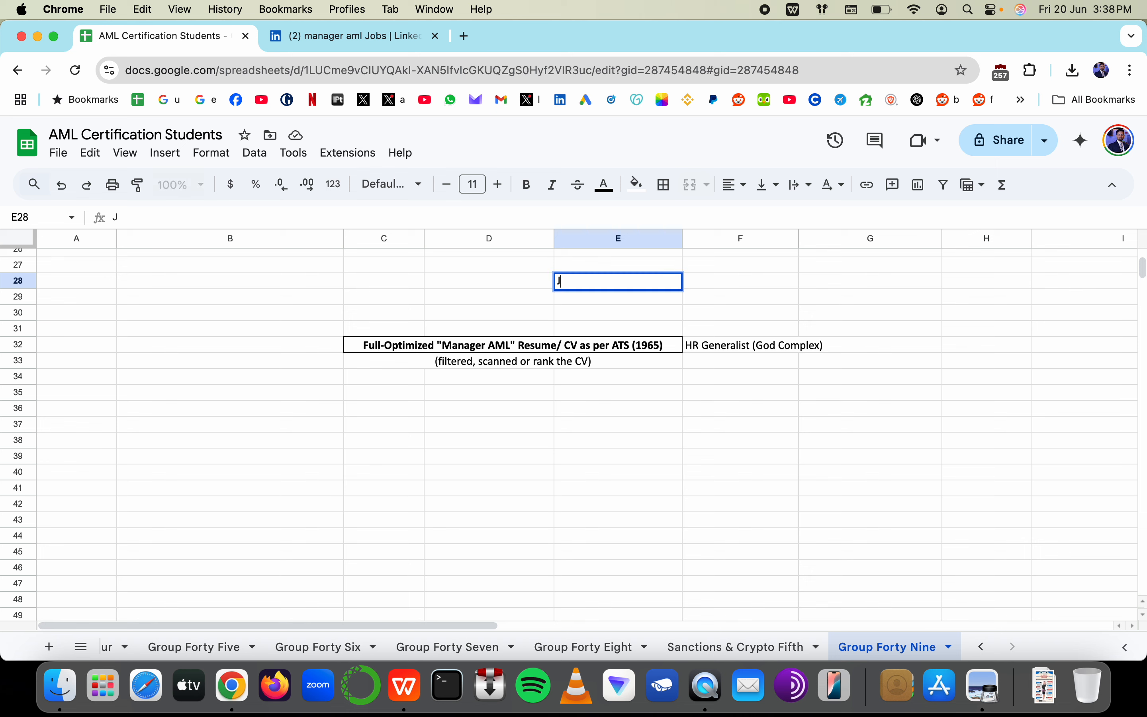
{"action": "type", "text": "D = Contents of yy"}
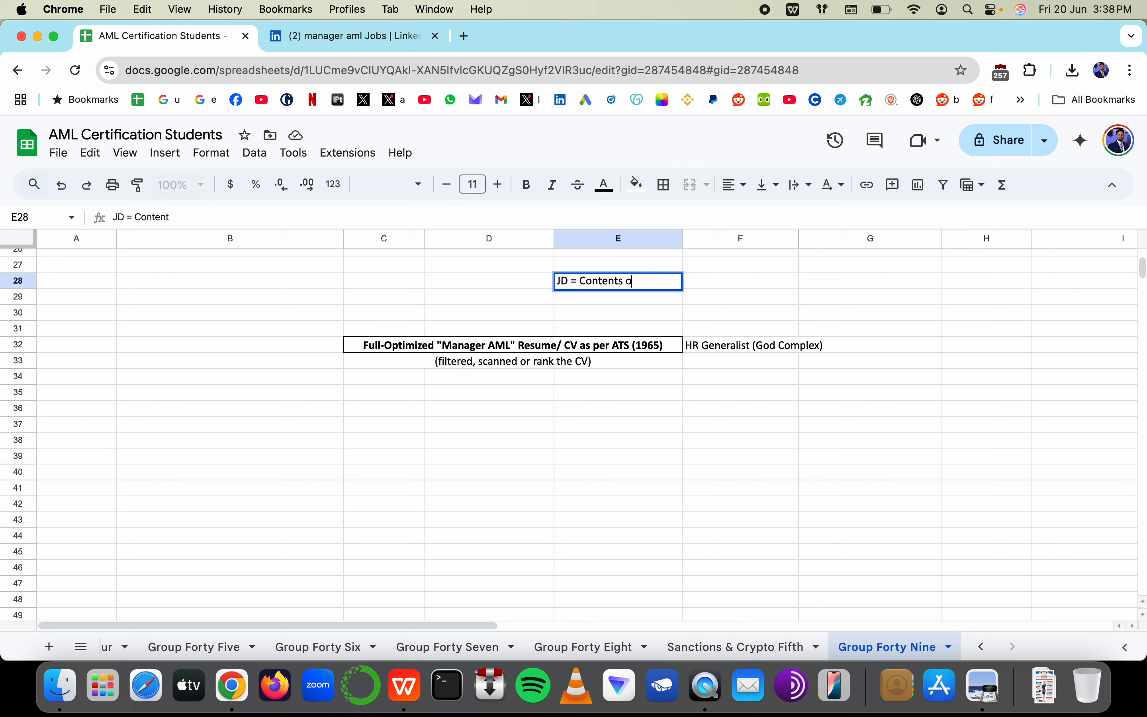
{"action": "key", "text": "BackSpace"}
{"action": "type", "text": "our CV"}
{"action": "left_click", "coordinate": [565, 304]}
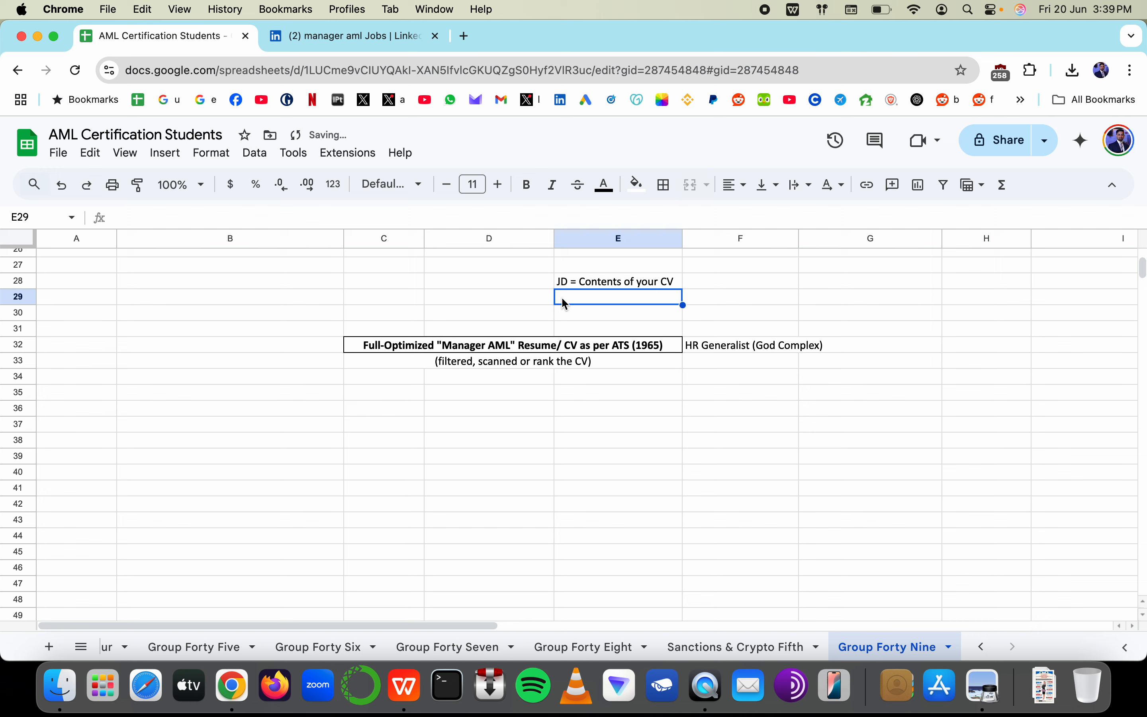
{"action": "type", "text": "TM"}
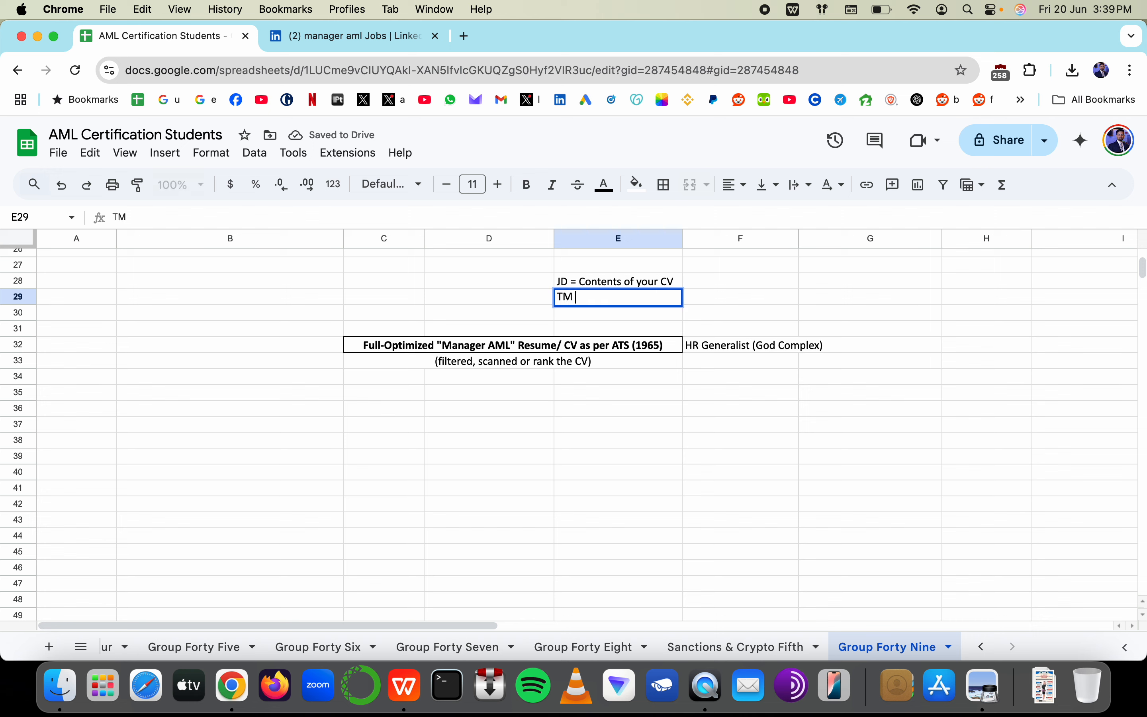
{"action": "type", "text": " Tool"}
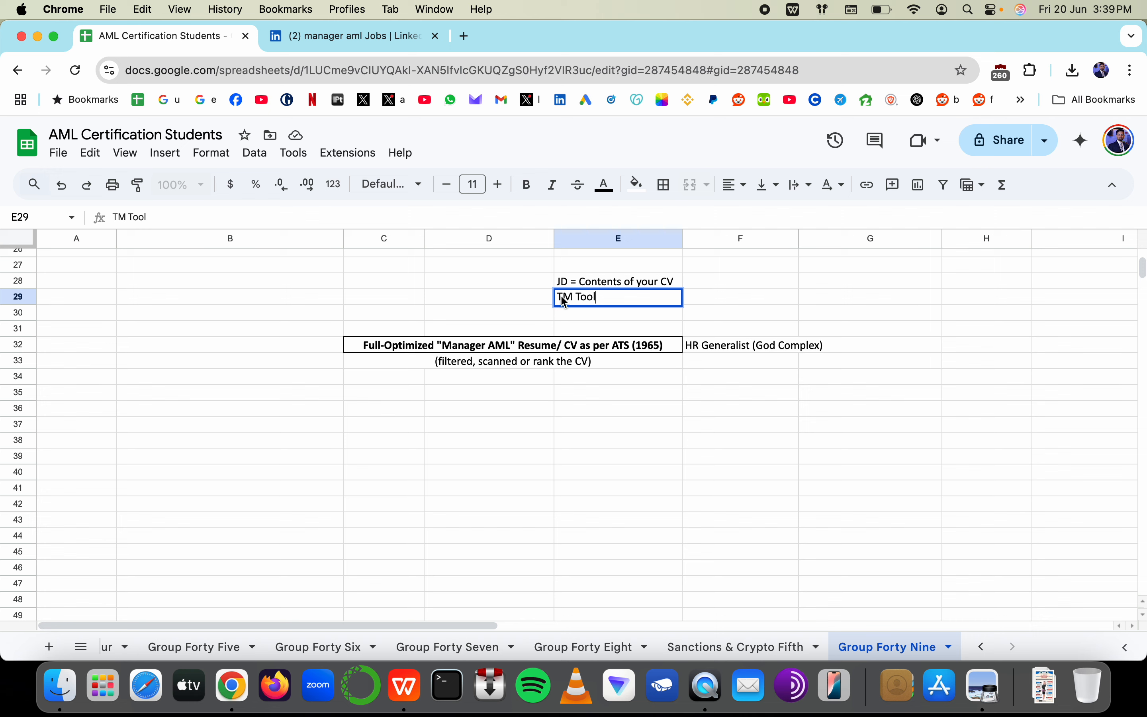
{"action": "key", "text": "Escape"}
{"action": "type", "text": "Transaction Moni"}
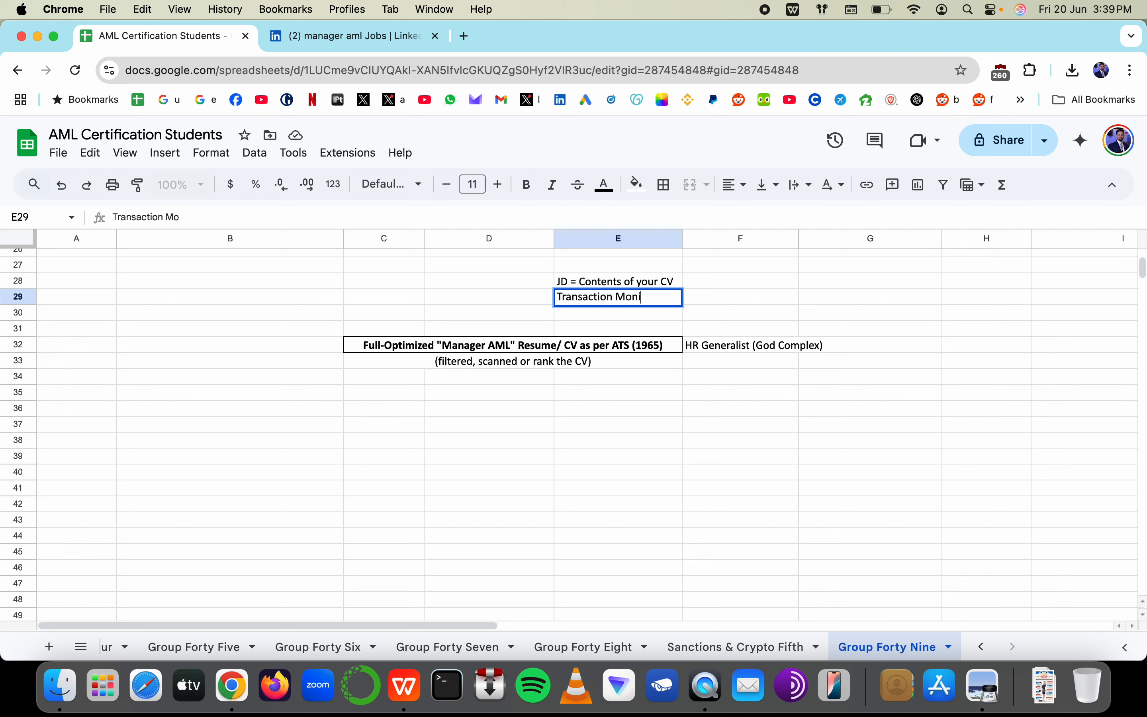
{"action": "type", "text": "toring"}
{"action": "key", "text": "Escape"}
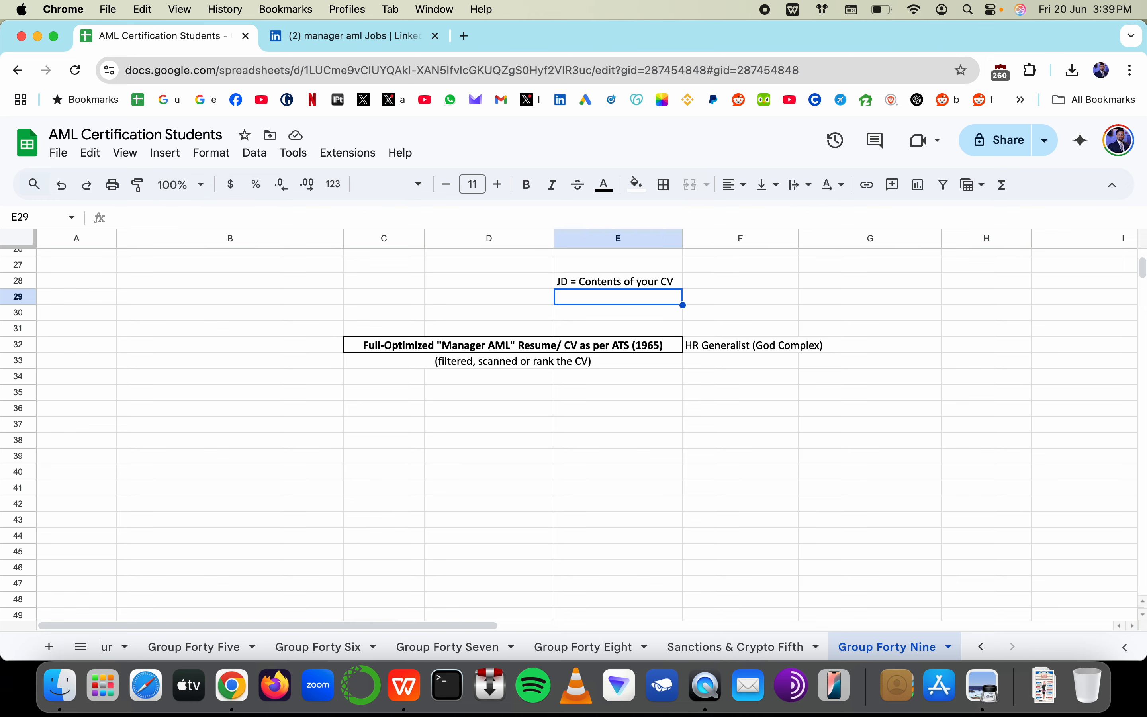
{"action": "key", "text": "super+Tab"}
Insert 'Monitoring Tool's' into the Transaction bullet ahead of Model Validation
{"action": "type", "text": "M"}
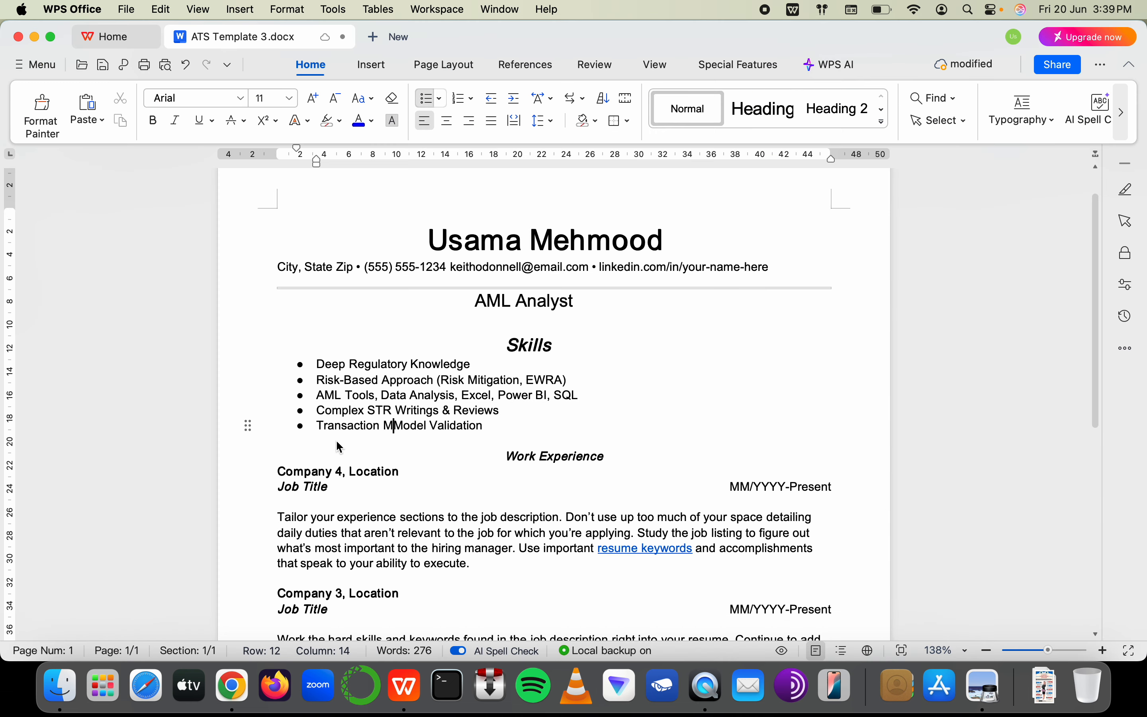
{"action": "type", "text": "onti"}
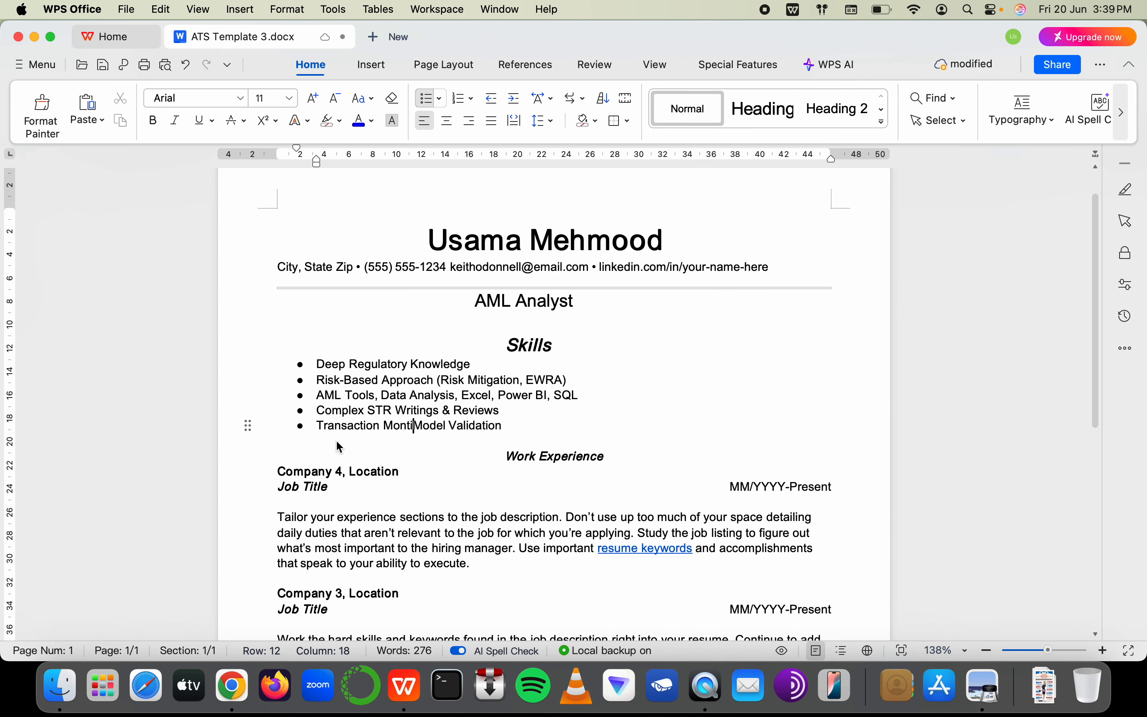
{"action": "key", "text": "BackSpace"}
{"action": "key", "text": "BackSpace"}
{"action": "type", "text": "intoring Too"}
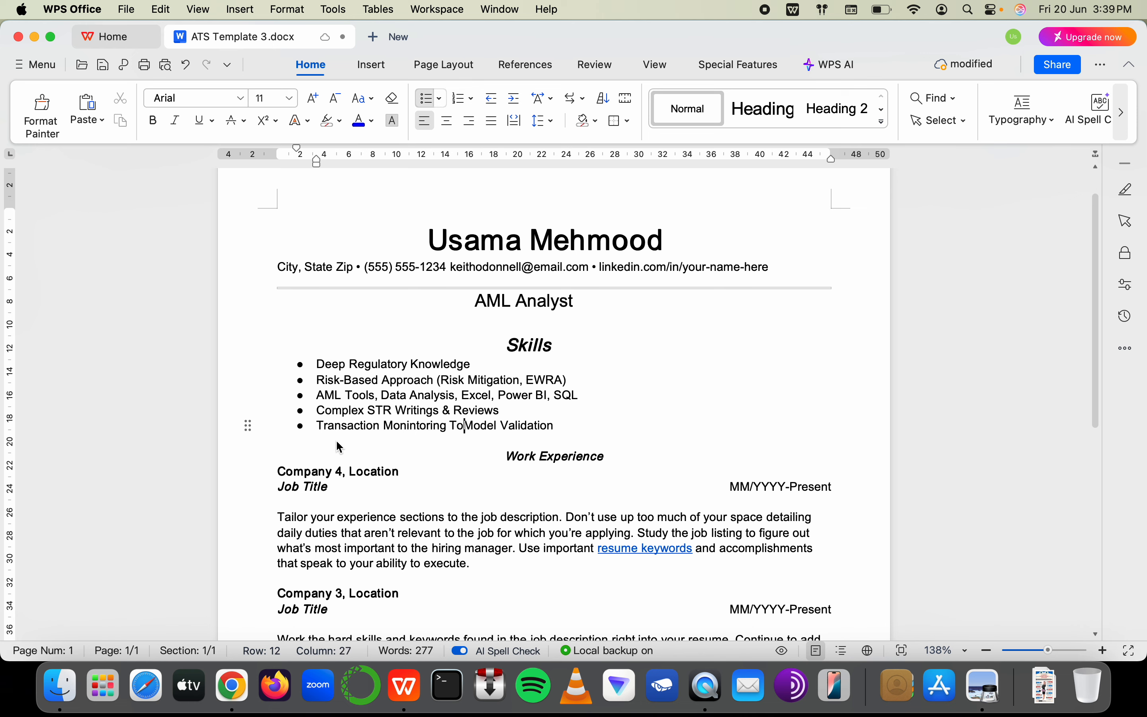
{"action": "type", "text": "l's"}
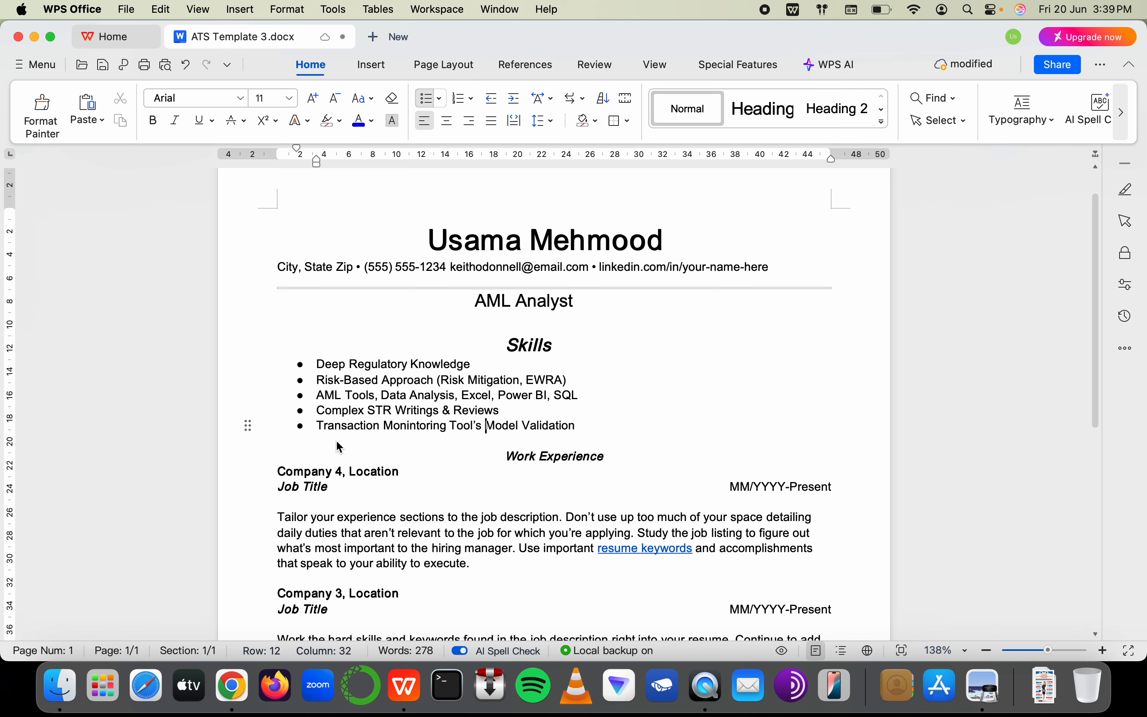
{"action": "key", "text": "super+Right"}
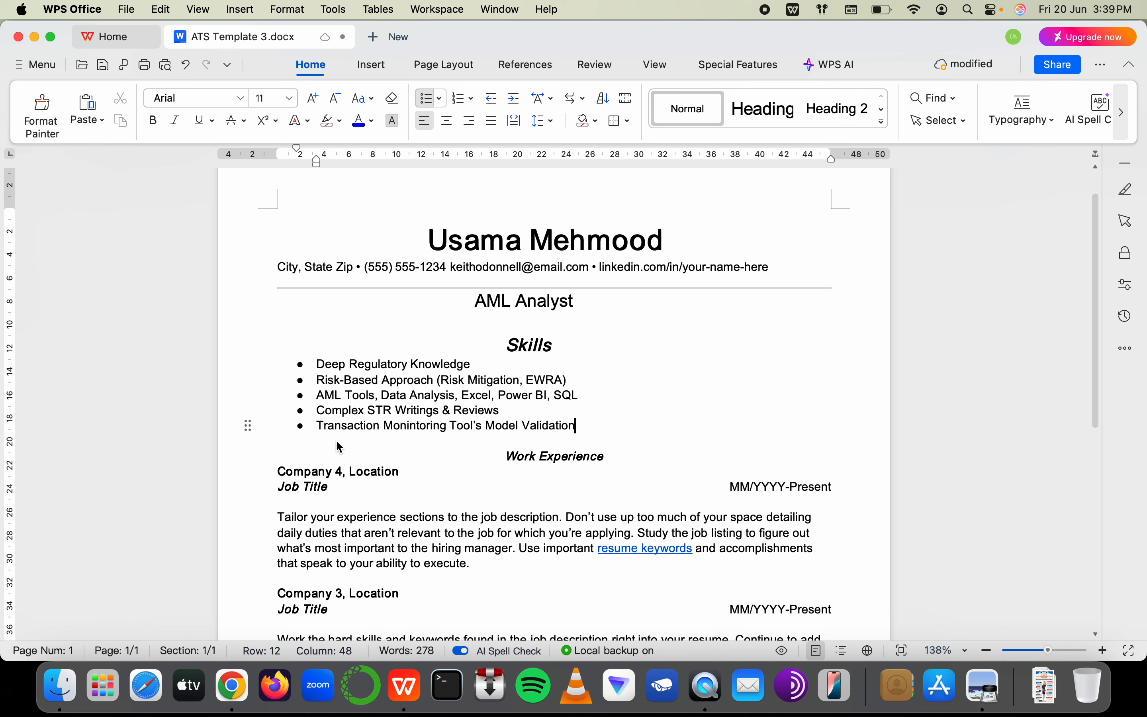
Add an 'Escalataion Protocols (RFI or L3)' Skills bullet
{"action": "key", "text": "Return"}
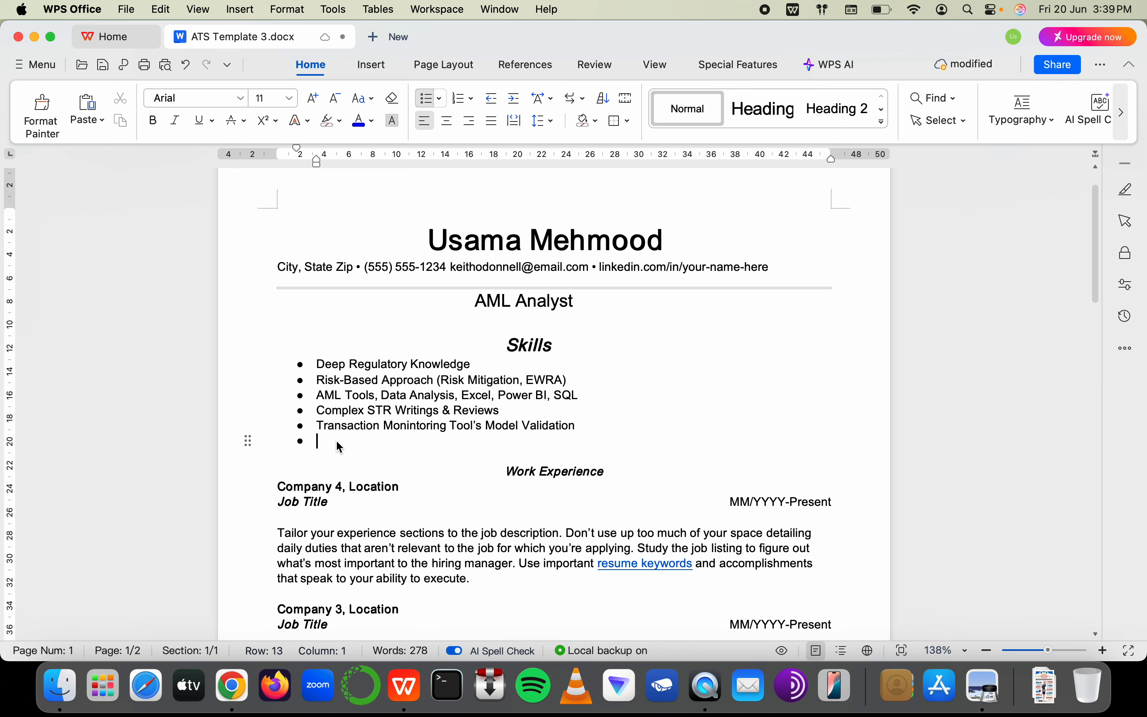
{"action": "type", "text": "Es"}
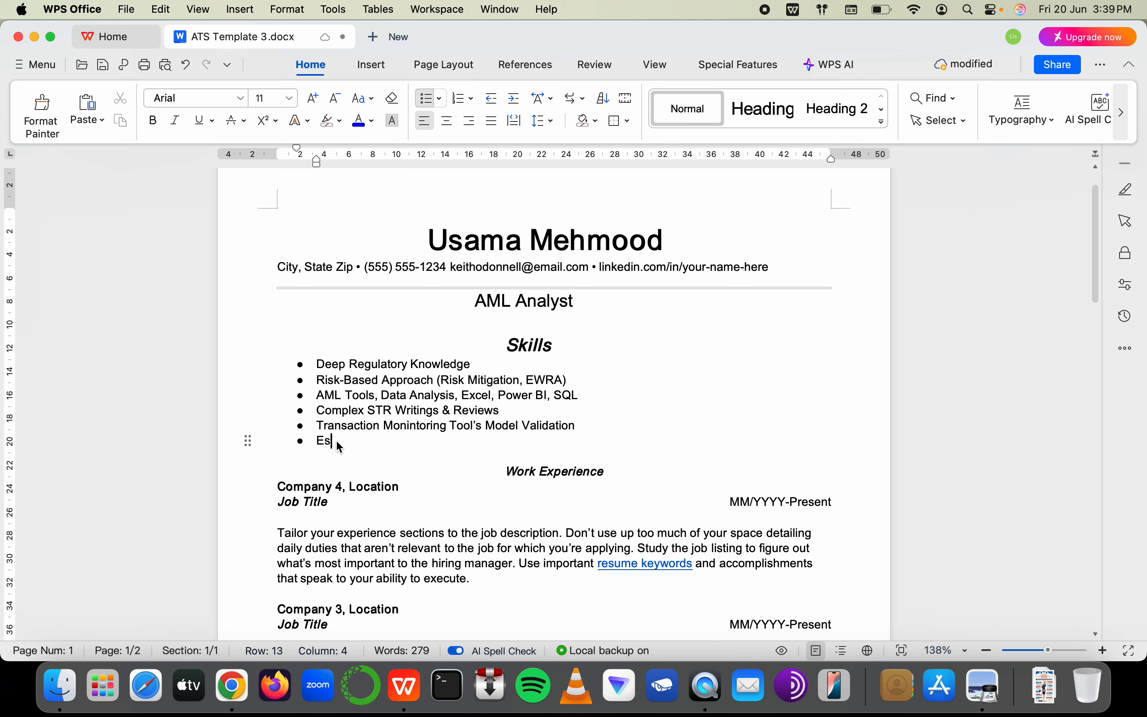
{"action": "type", "text": "calataion Mo"}
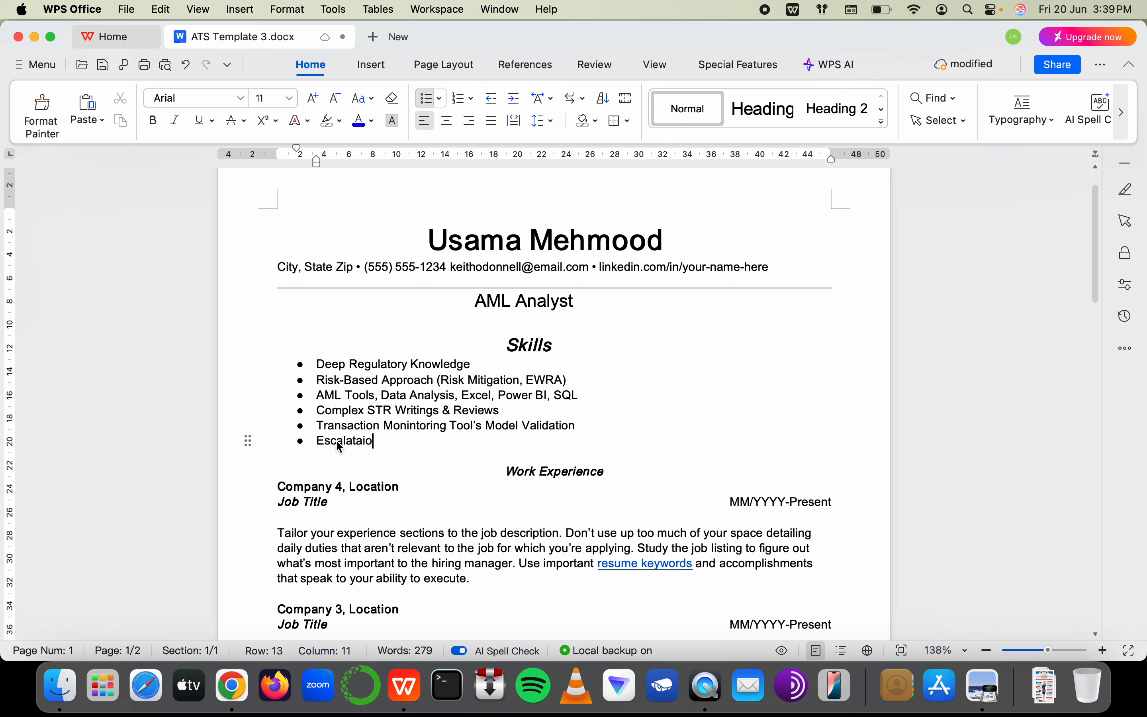
{"action": "key", "text": "BackSpace"}
{"action": "key", "text": "BackSpace"}
{"action": "type", "text": "Proto"}
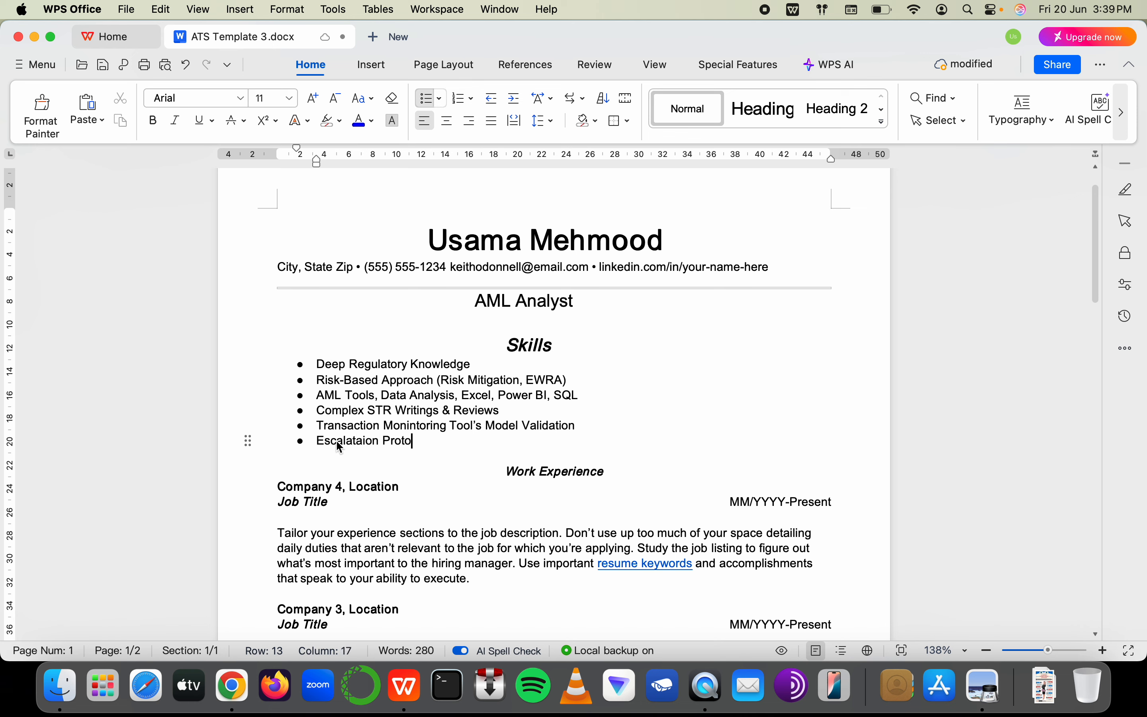
{"action": "type", "text": "cols (L3"}
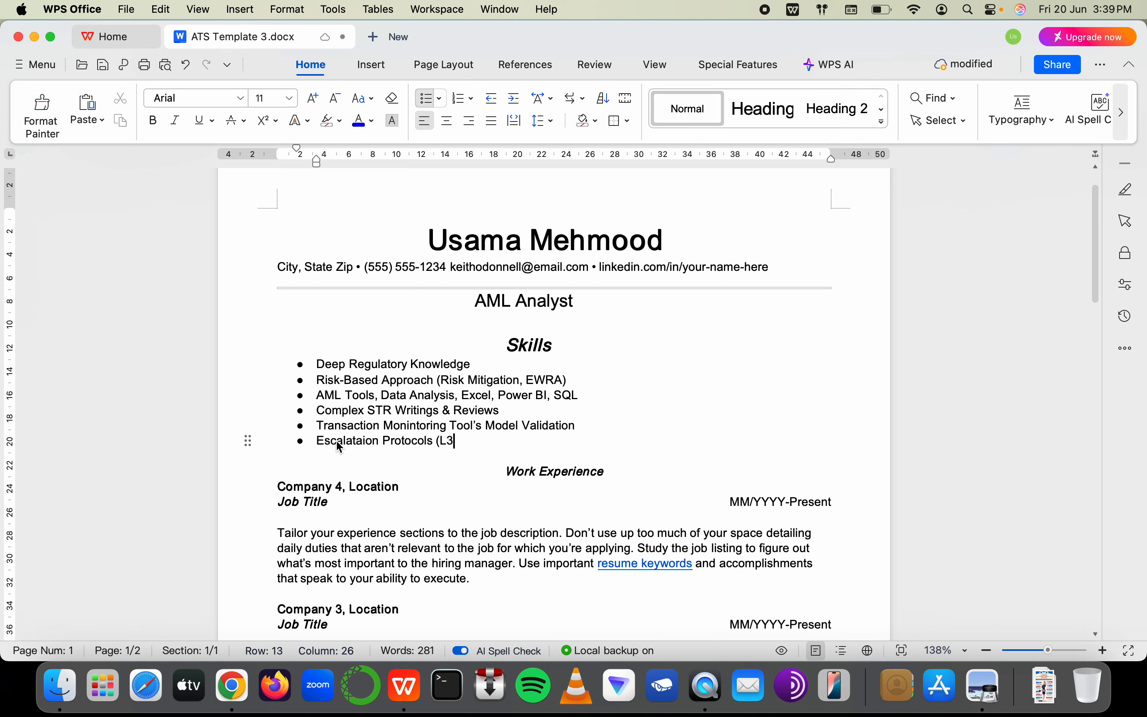
{"action": "key", "text": "BackSpace"}
{"action": "type", "text": "RFI o"}
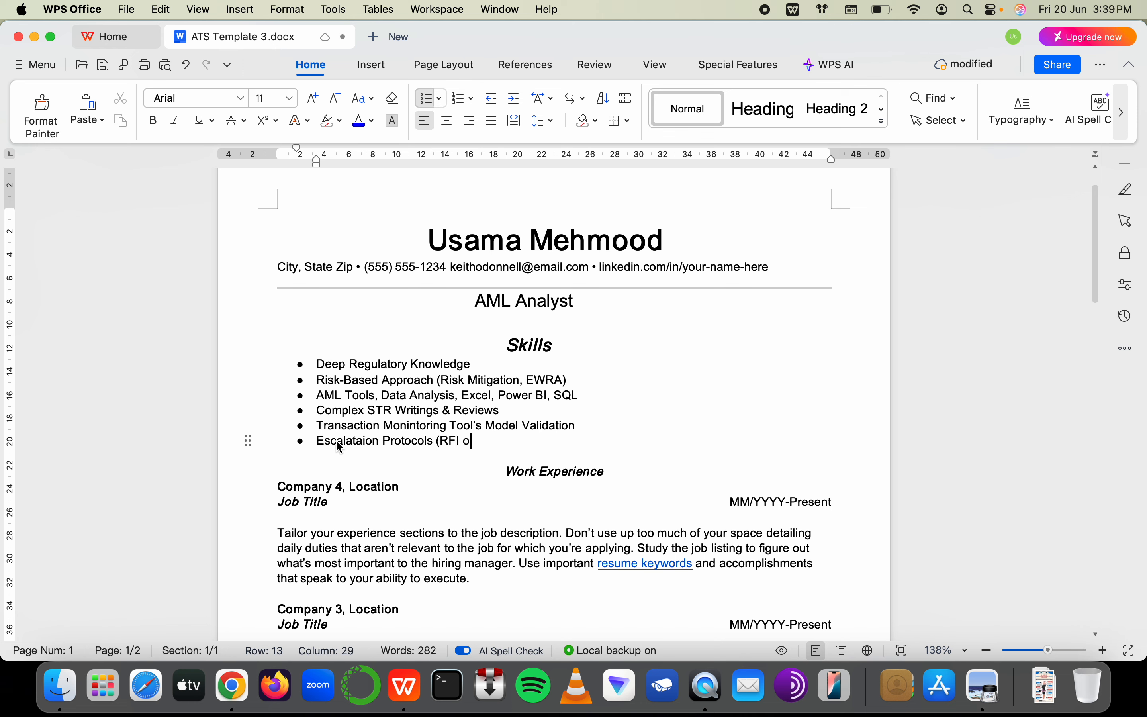
{"action": "type", "text": "r L3)"}
Add a 'High Risk Customers (HRC) Onboarding/ EDD' Skills bullet
{"action": "key", "text": "Return"}
{"action": "type", "text": "HR"}
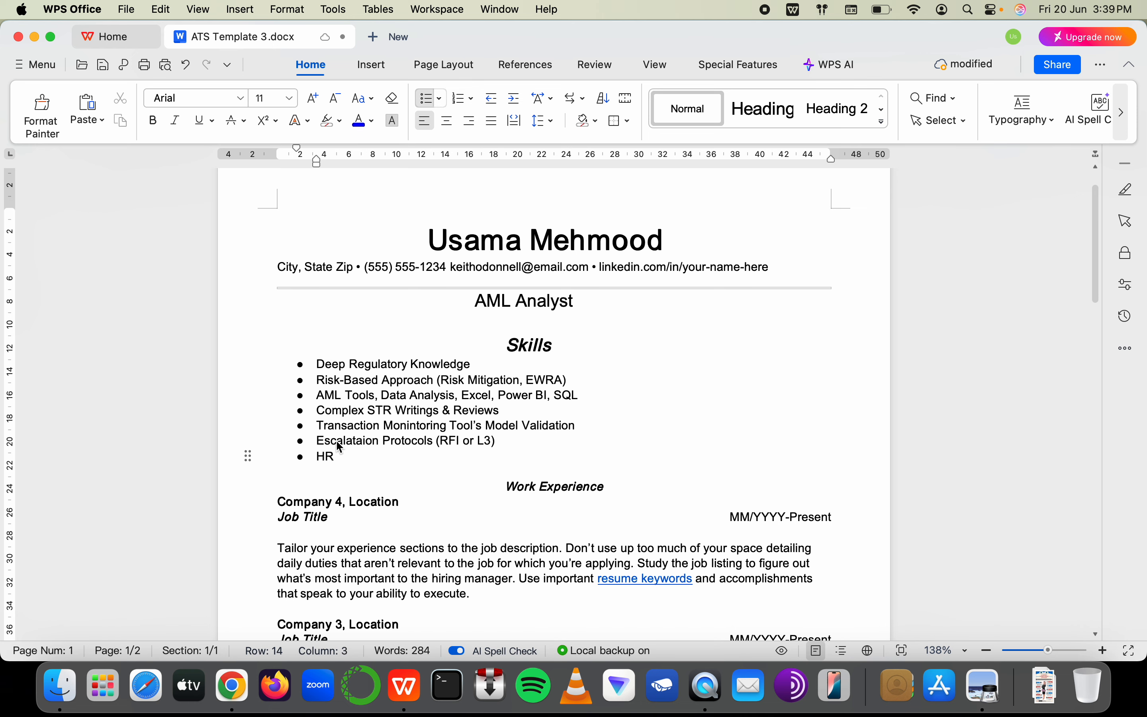
{"action": "key", "text": "BackSpace"}
{"action": "type", "text": "RC"}
{"action": "key", "text": "BackSpace"}
{"action": "key", "text": "BackSpace"}
{"action": "type", "text": "igh"}
{"action": "key", "text": "BackSpace"}
{"action": "key", "text": "BackSpace"}
{"action": "key", "text": "BackSpace"}
{"action": "type", "text": "igh Risk Customers"}
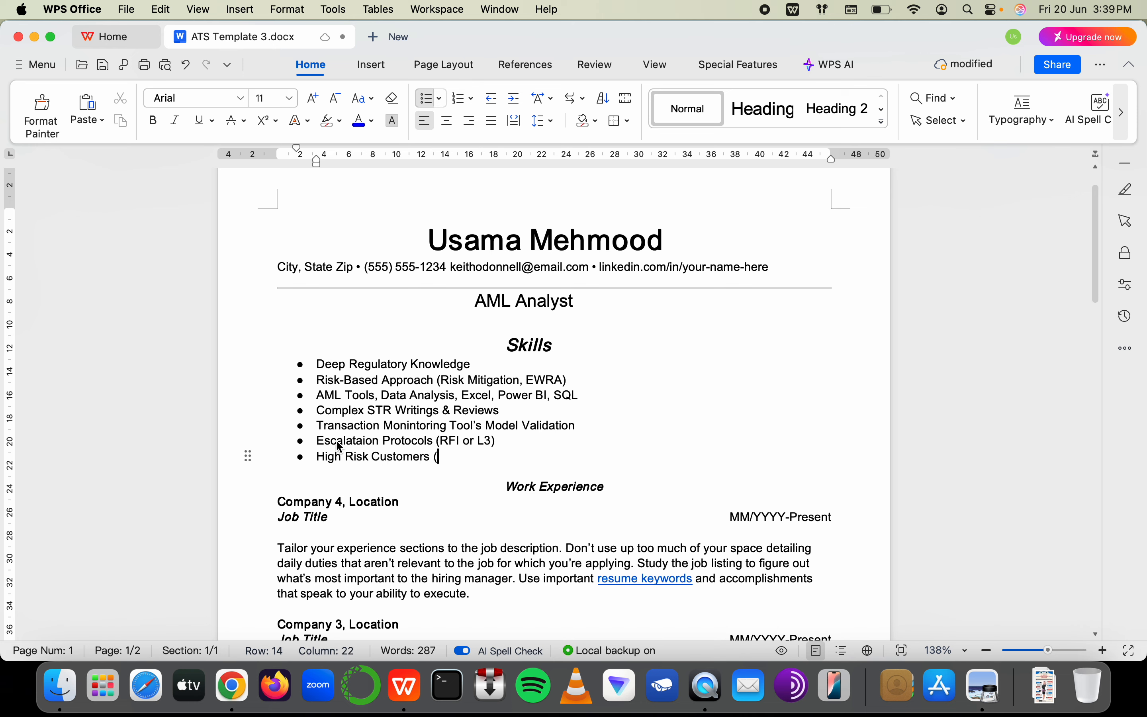
{"action": "type", "text": " (HRC"}
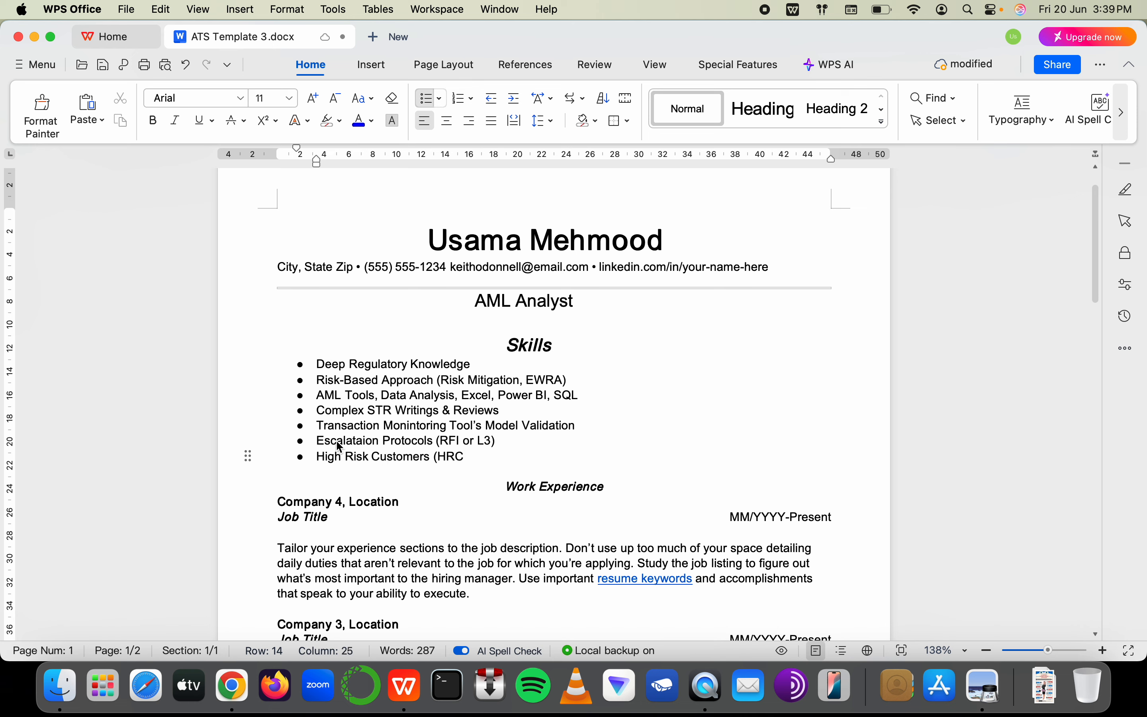
{"action": "type", "text": ")"}
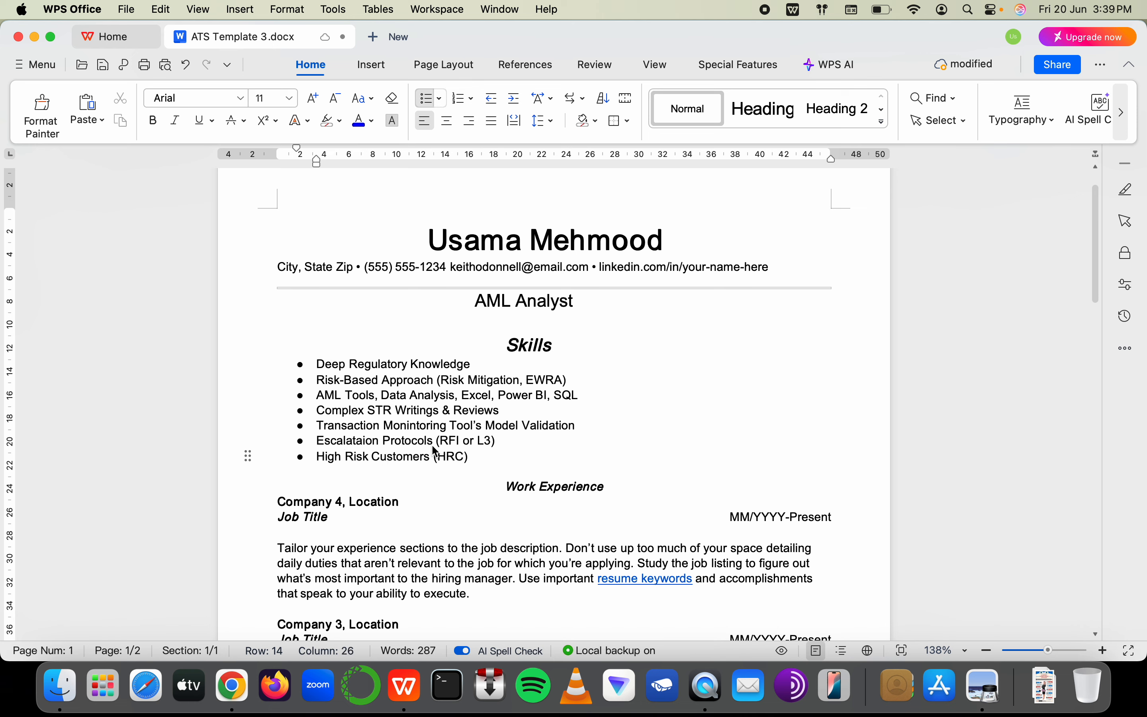
{"action": "left_click_drag", "start_coordinate": [430, 459], "coordinate": [303, 463]}
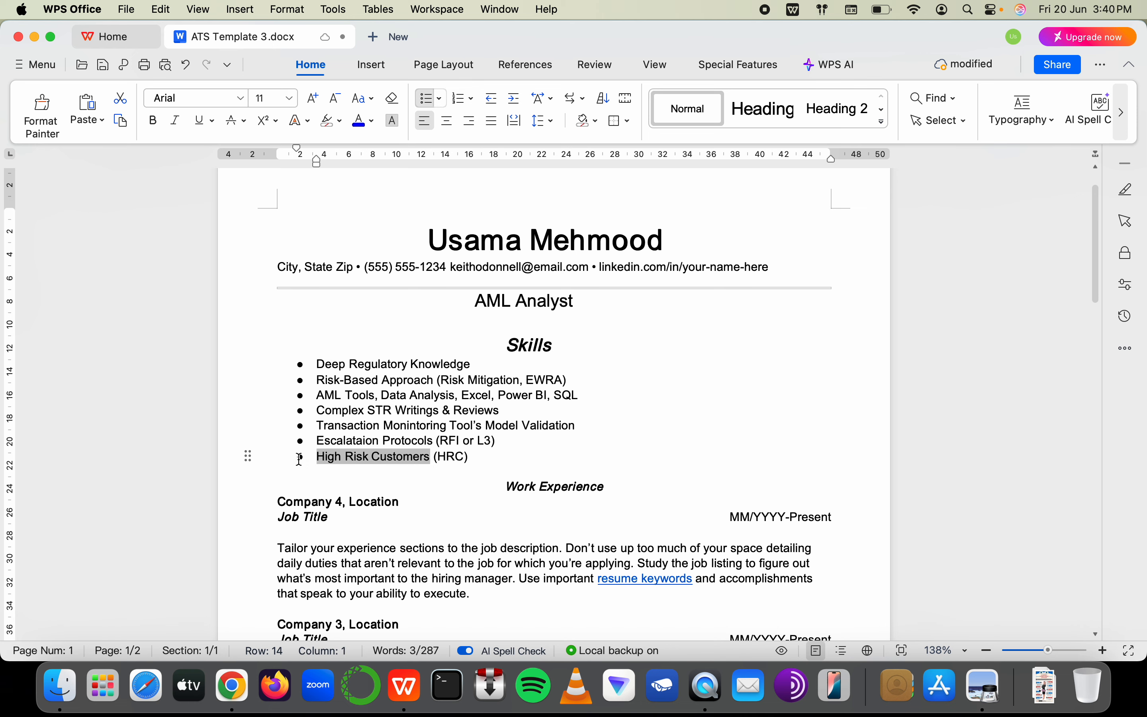
{"action": "left_click_drag", "start_coordinate": [467, 458], "coordinate": [449, 459]}
{"action": "left_click", "coordinate": [484, 465]}
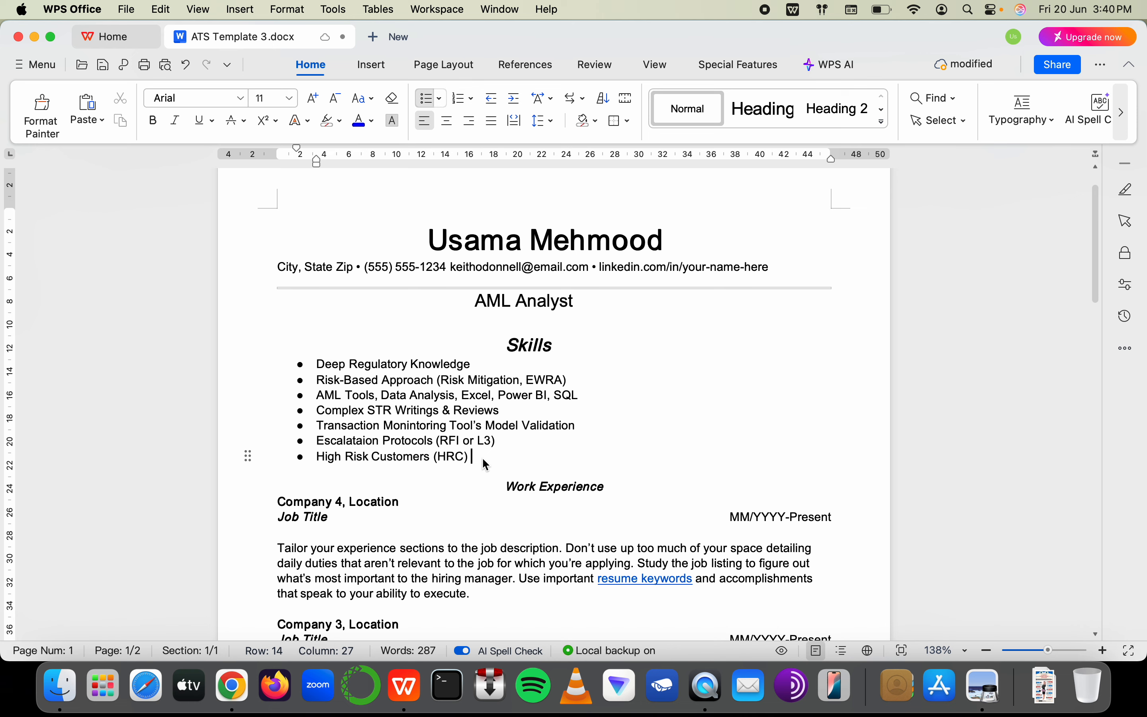
{"action": "type", "text": "Onboar"}
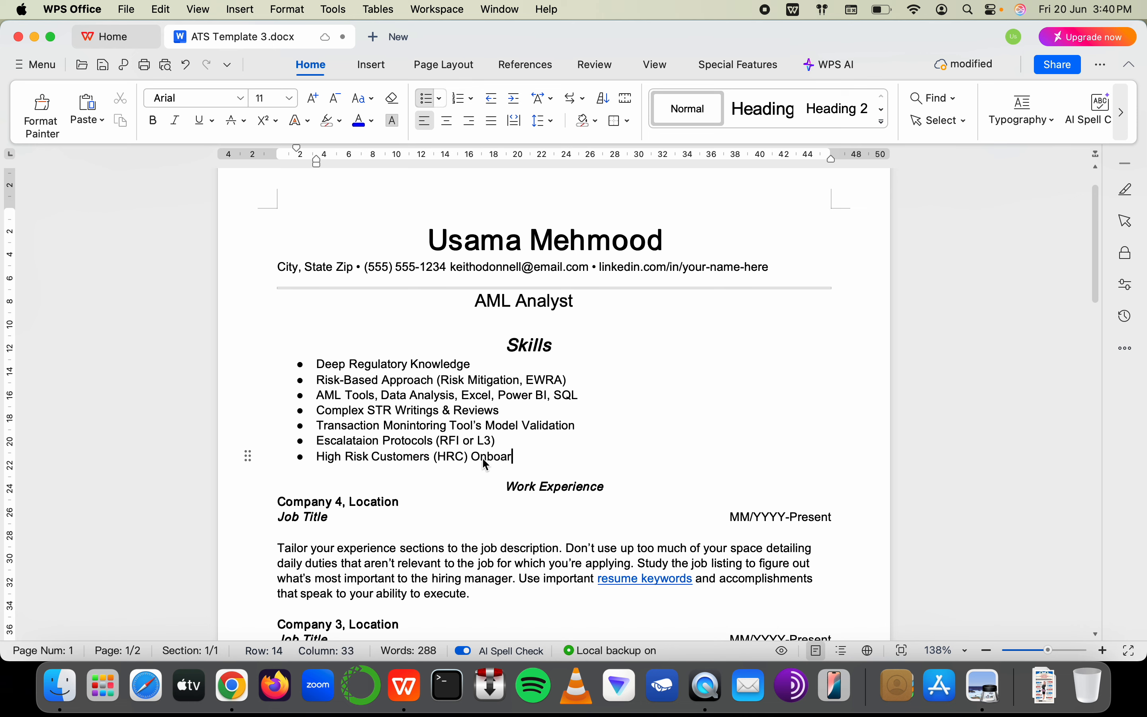
{"action": "type", "text": "ding"}
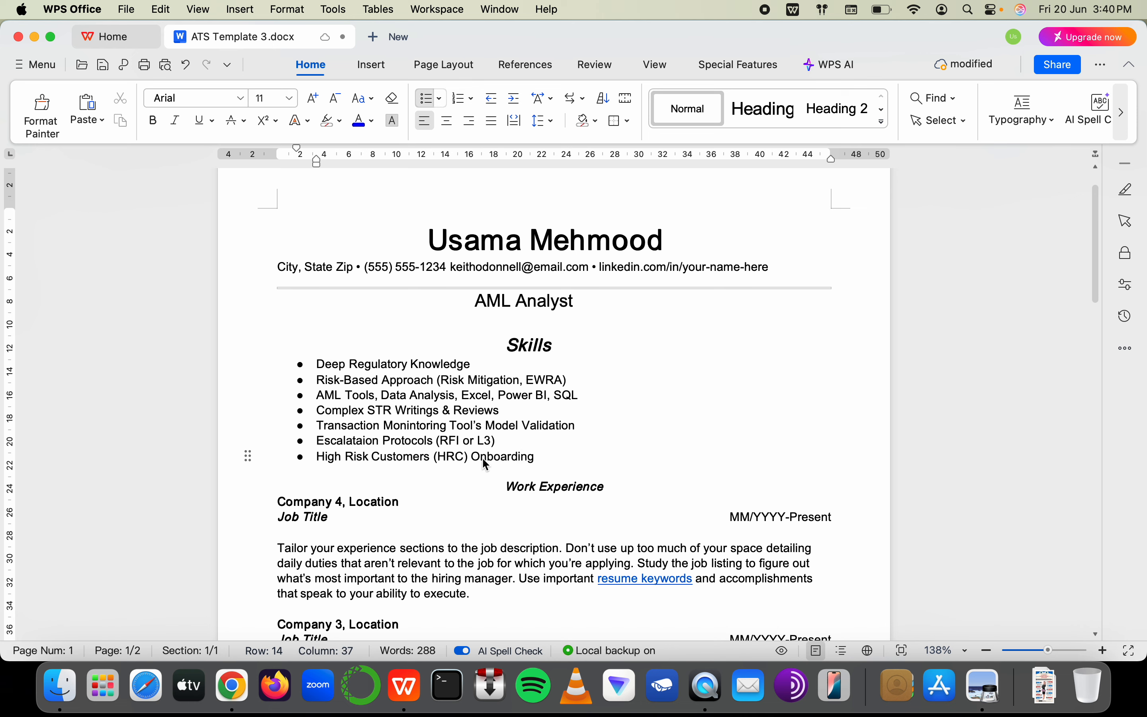
{"action": "type", "text": "/ "}
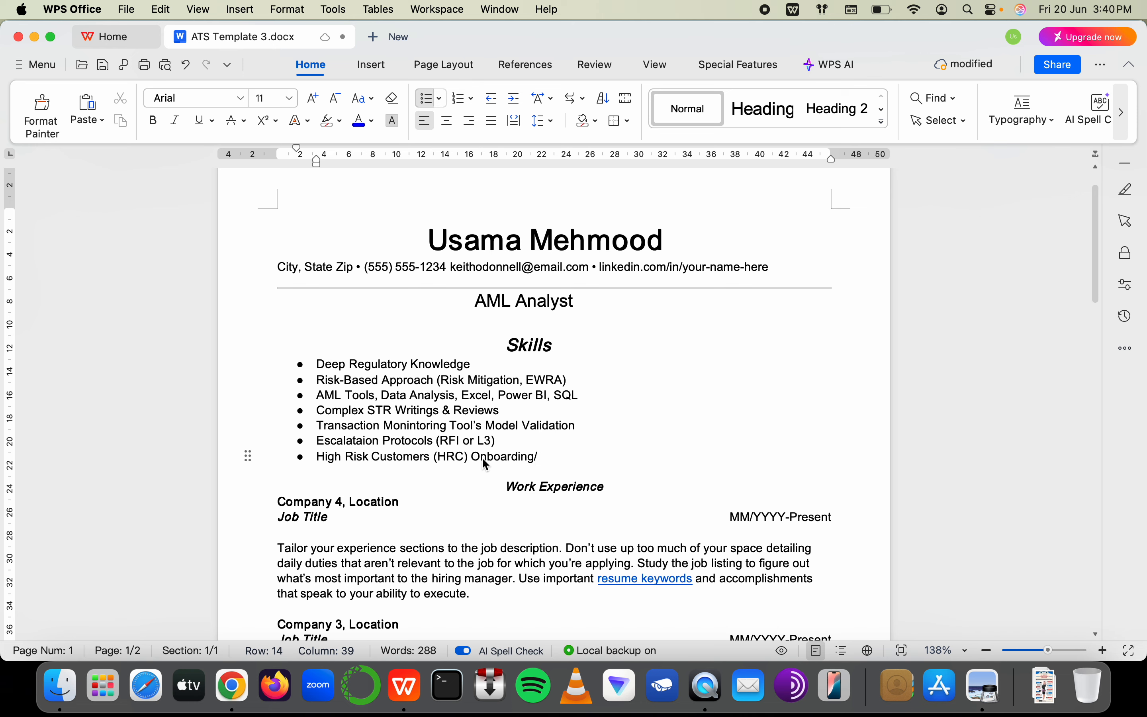
{"action": "type", "text": "EDD"}
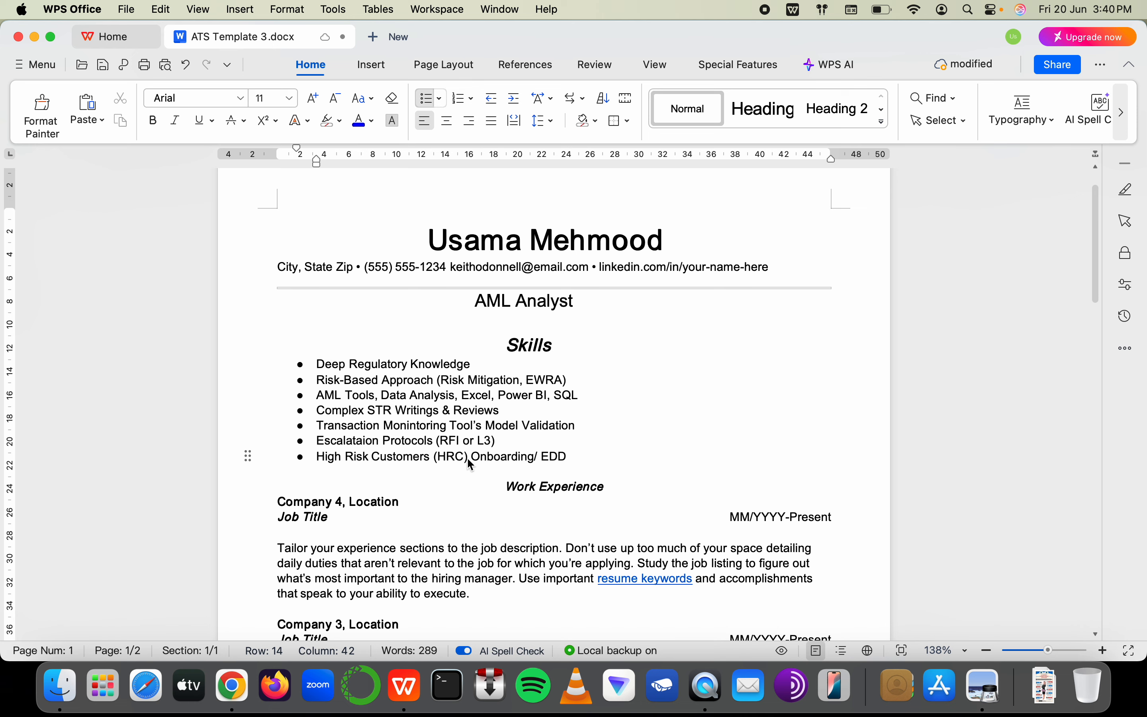
{"action": "left_click", "coordinate": [539, 488]}
Remove 'Work' from the heading and make the AML Analyst headline bold
{"action": "key", "text": "BackSpace"}
{"action": "key", "text": "BackSpace"}
{"action": "key", "text": "BackSpace"}
{"action": "key", "text": "BackSpace"}
{"action": "key", "text": "BackSpace"}
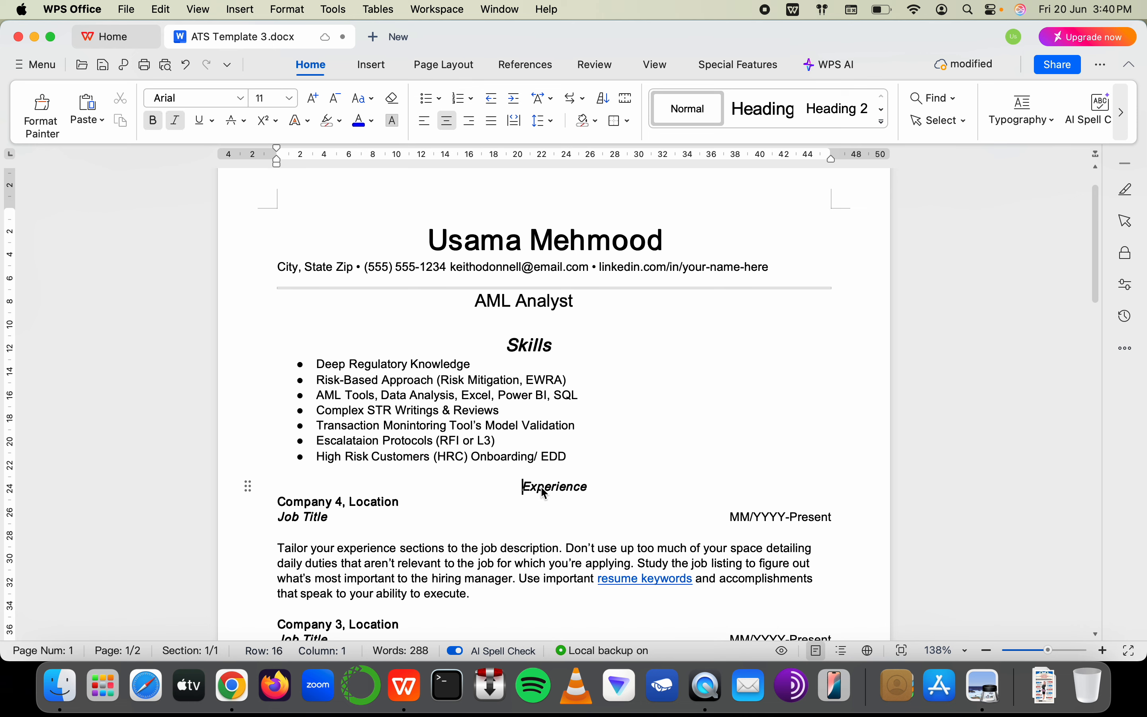
{"action": "double_click", "coordinate": [595, 490]}
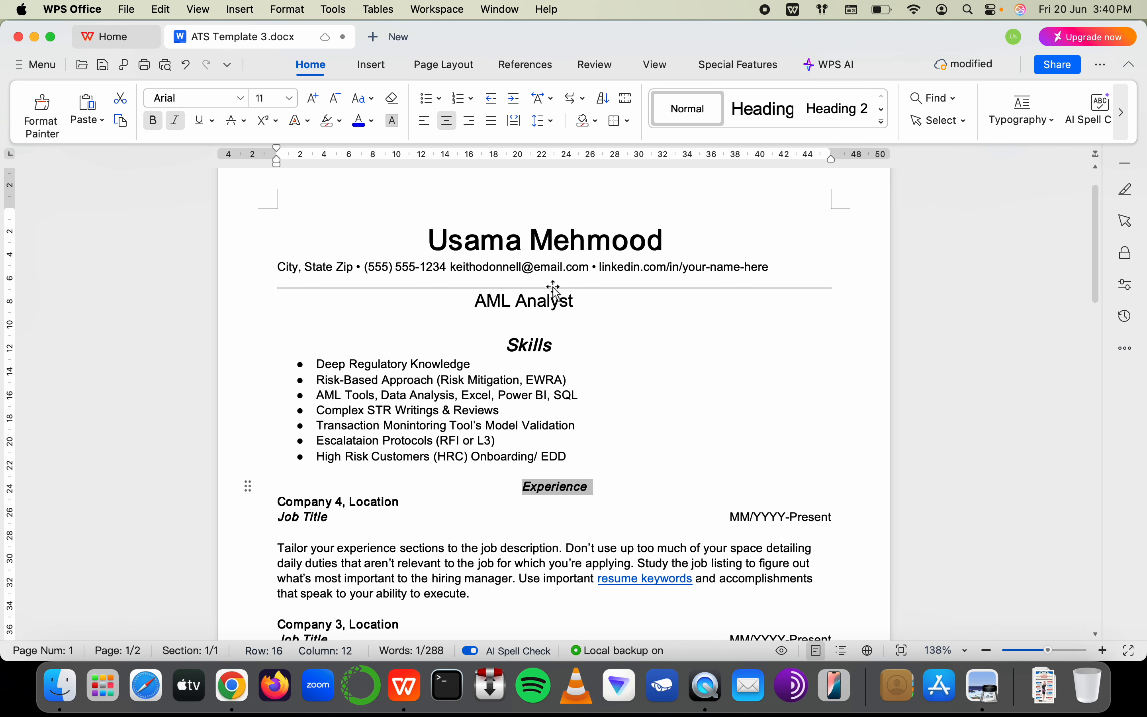
{"action": "left_click", "coordinate": [530, 347]}
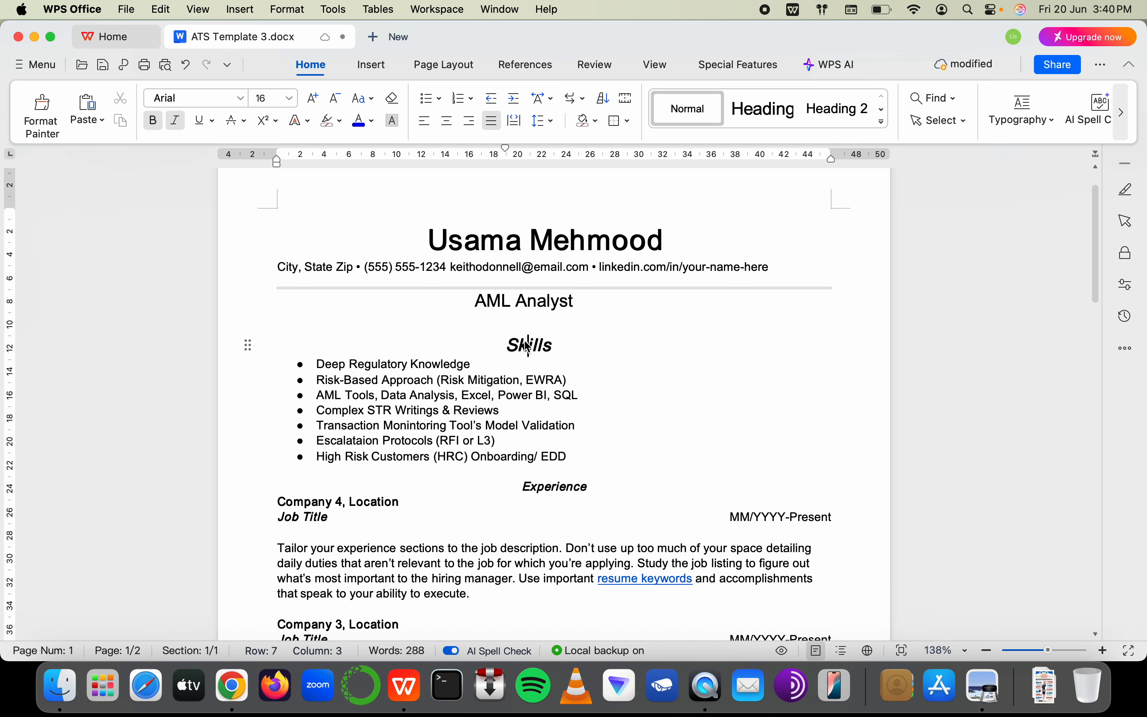
{"action": "left_click", "coordinate": [525, 304]}
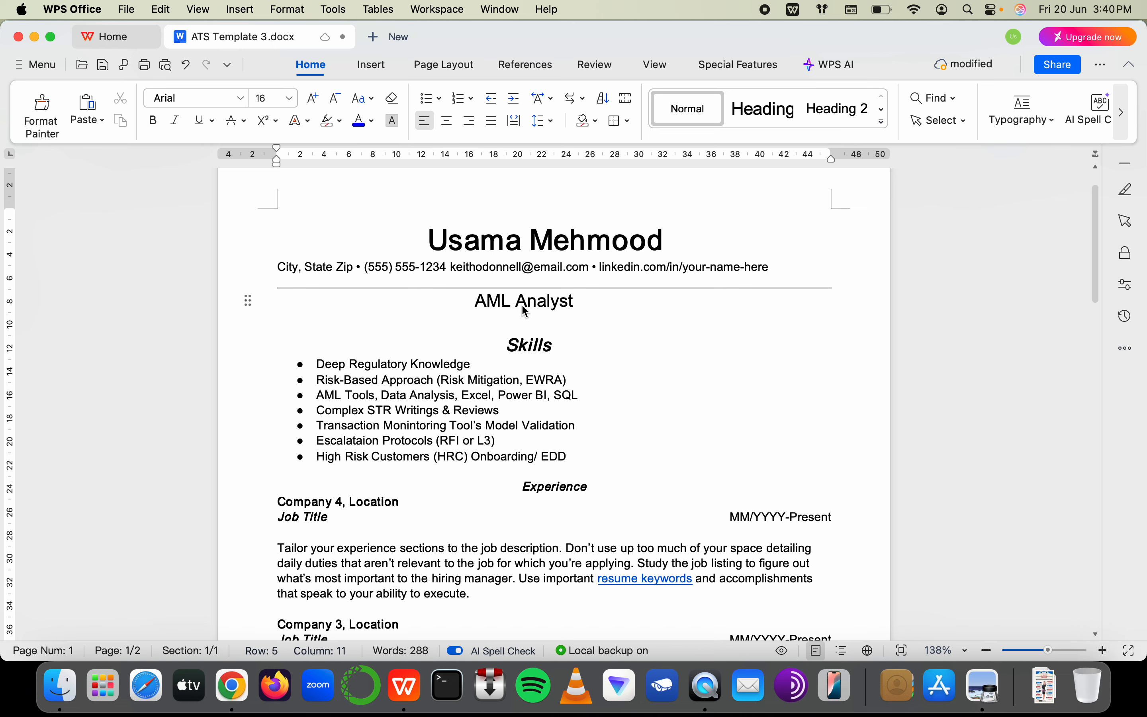
{"action": "left_click", "coordinate": [529, 353]}
{"action": "double_click", "coordinate": [505, 313]}
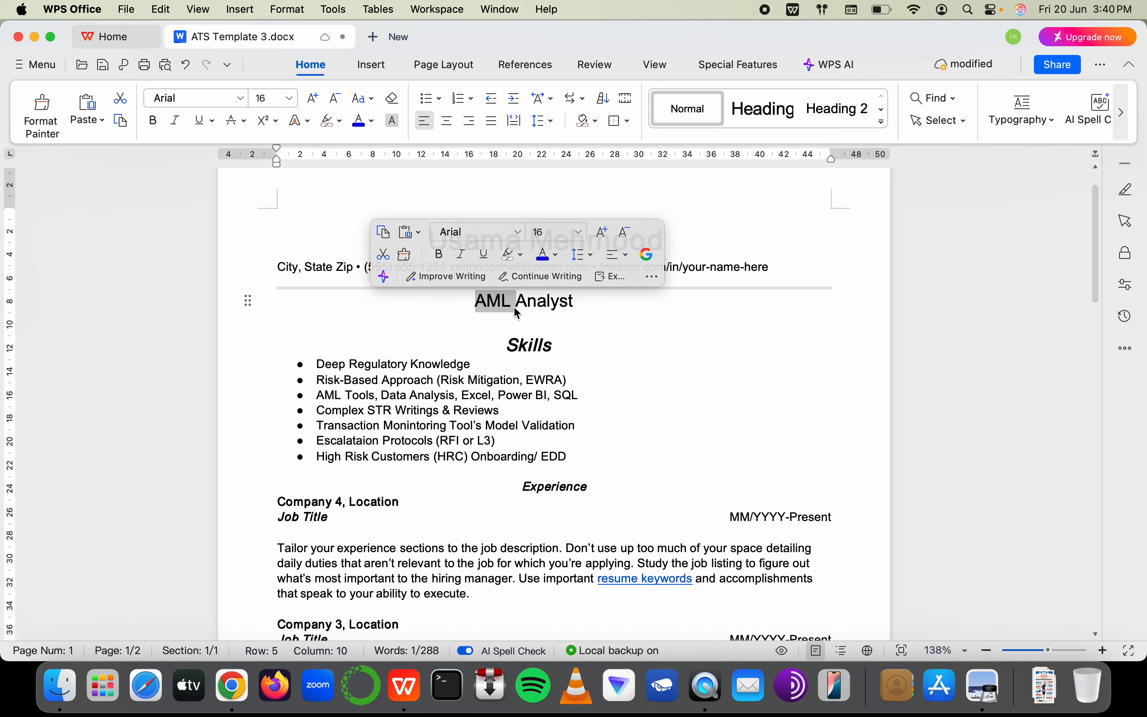
{"action": "triple_click", "coordinate": [518, 311]}
{"action": "key", "text": "super+b"}
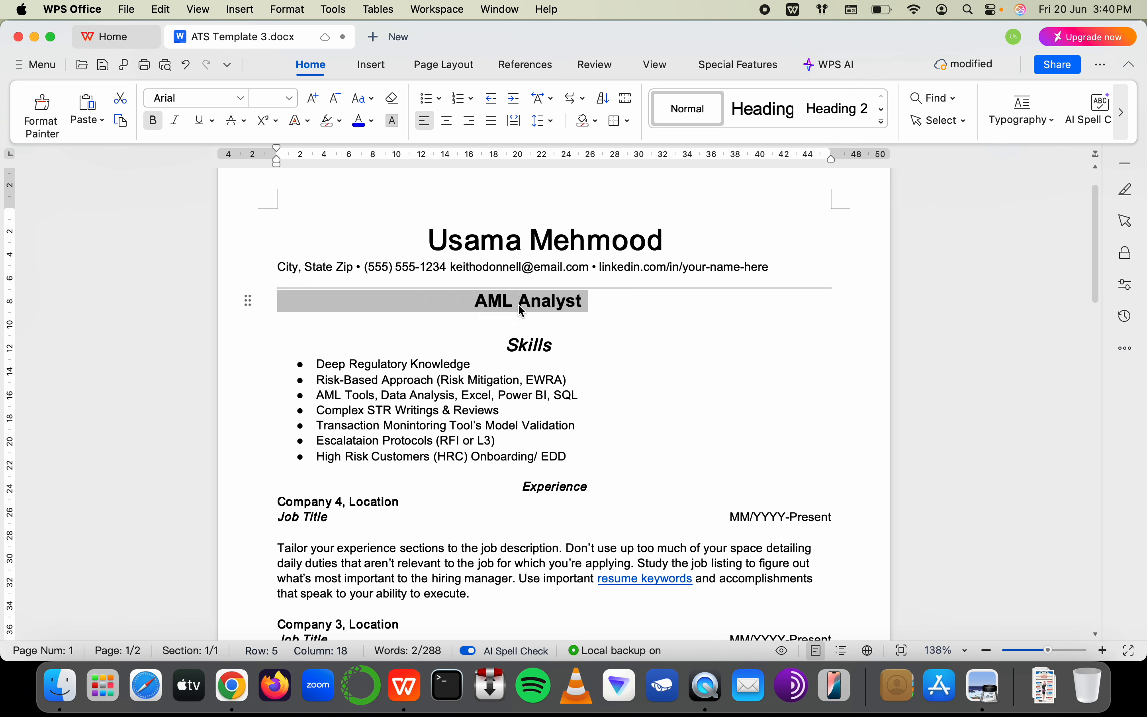
Set the Experience heading to 16 pt and move it back toward the centre
{"action": "double_click", "coordinate": [536, 475]}
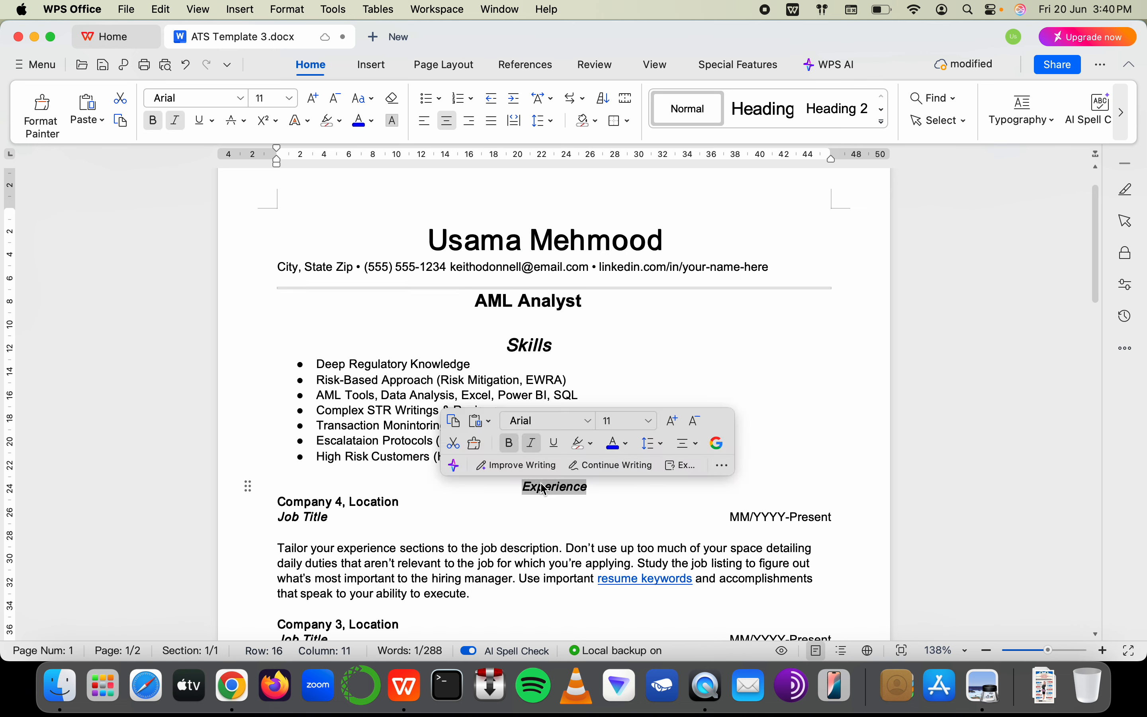
{"action": "left_click", "coordinate": [287, 99]}
{"action": "left_click", "coordinate": [282, 342]}
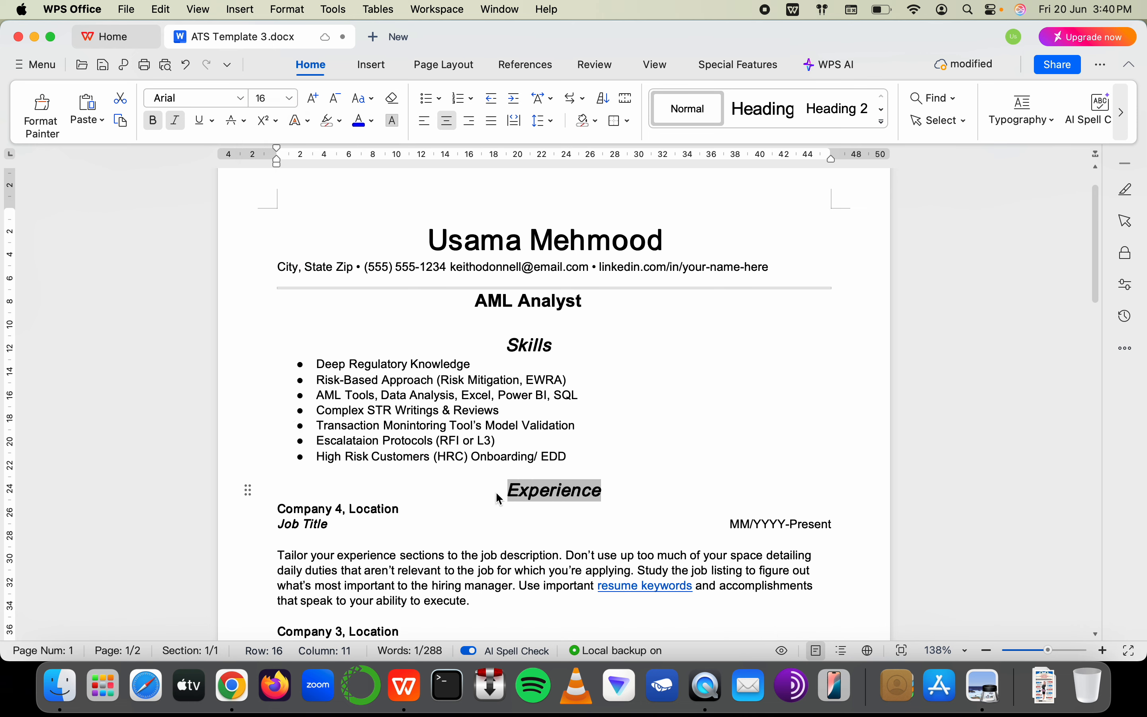
{"action": "left_click", "coordinate": [392, 494]}
{"action": "key", "text": "BackSpace"}
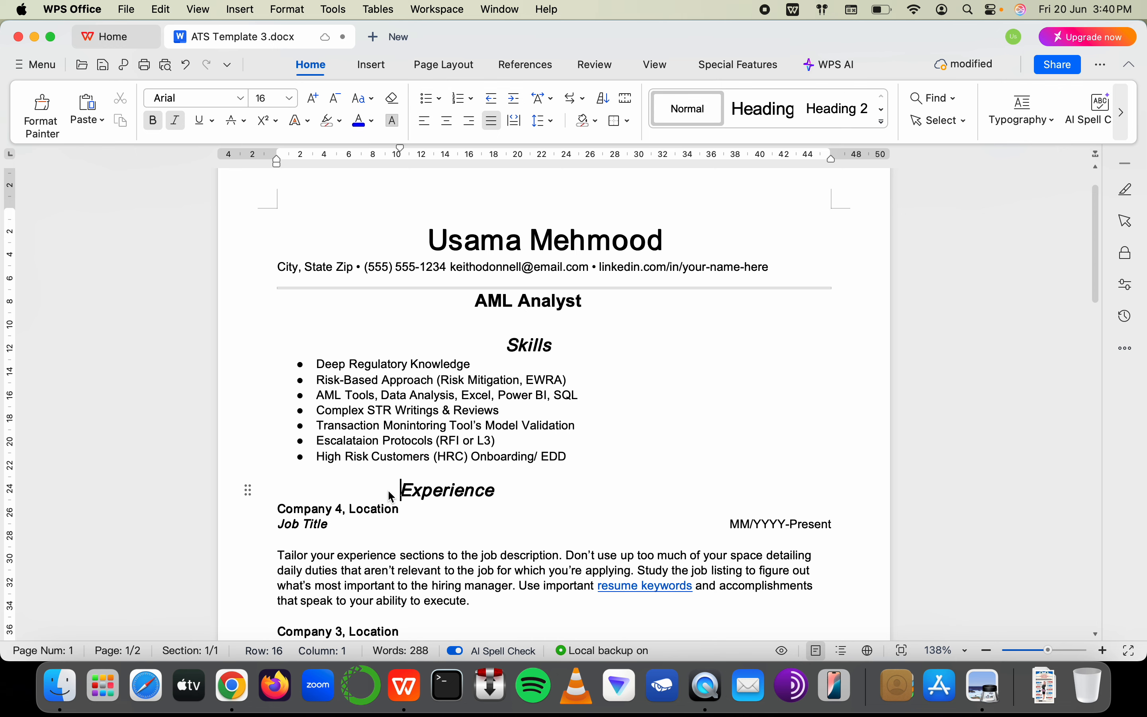
Select the Skills bullet list
{"action": "scroll", "coordinate": [390, 495], "scroll_direction": "down", "scroll_amount": 5}
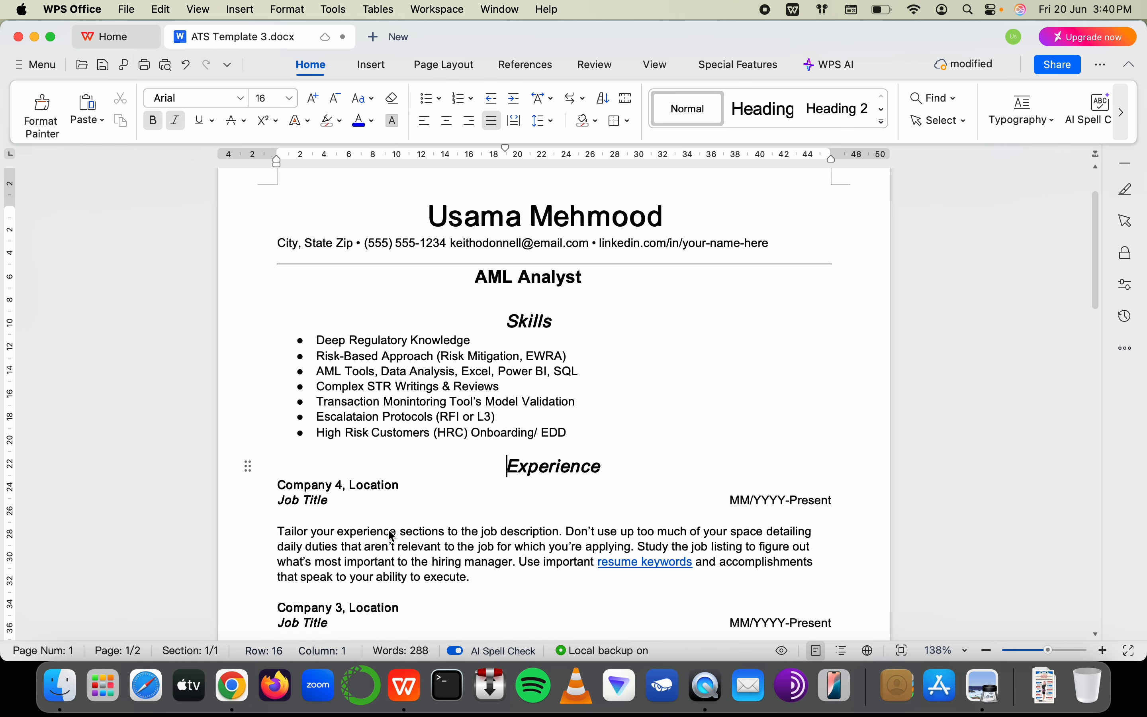
{"action": "left_click", "coordinate": [331, 387]}
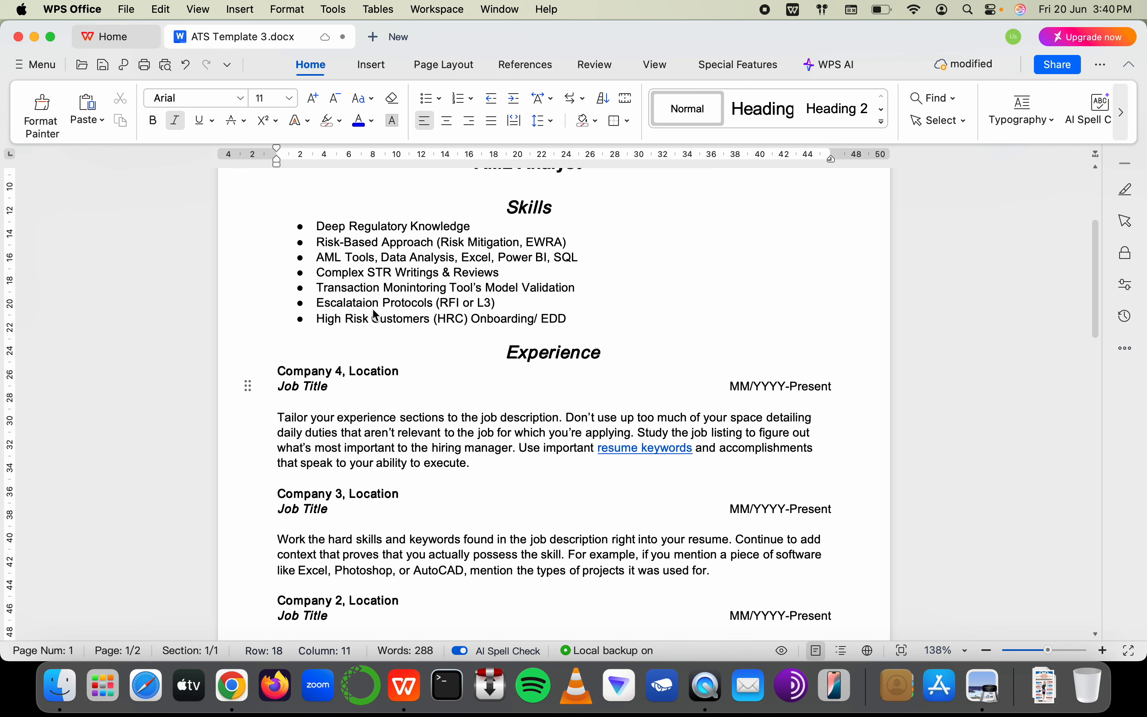
{"action": "scroll", "coordinate": [377, 317], "scroll_direction": "up", "scroll_amount": 2}
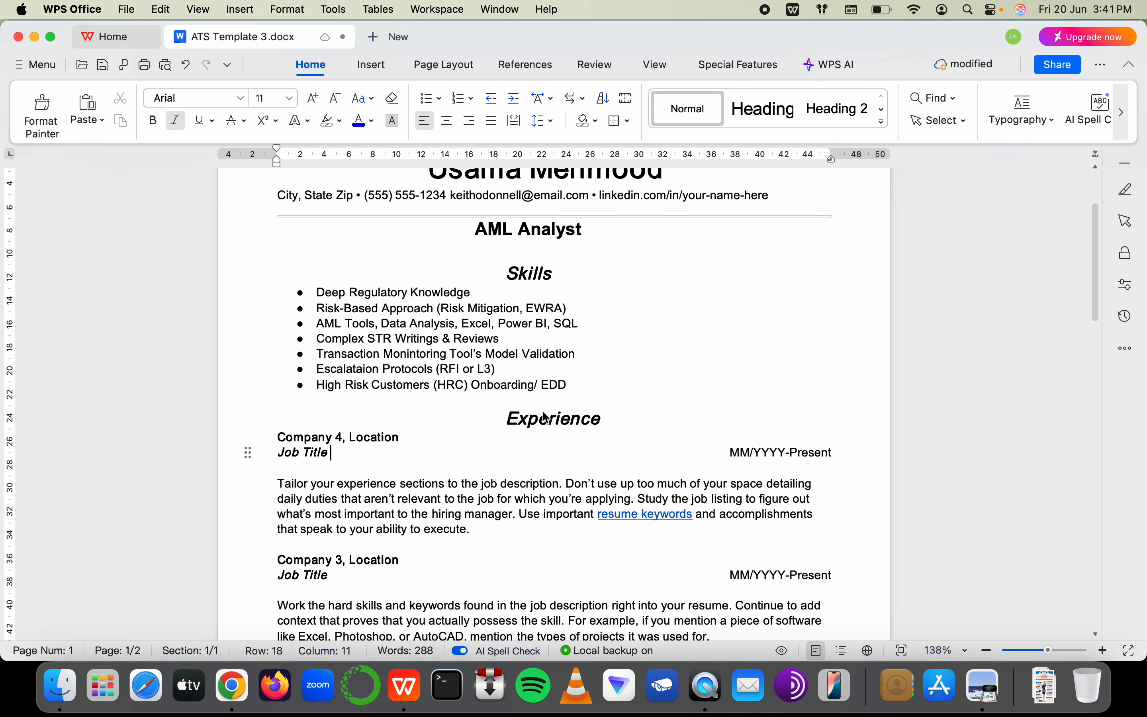
{"action": "left_click_drag", "start_coordinate": [317, 290], "coordinate": [579, 403]}
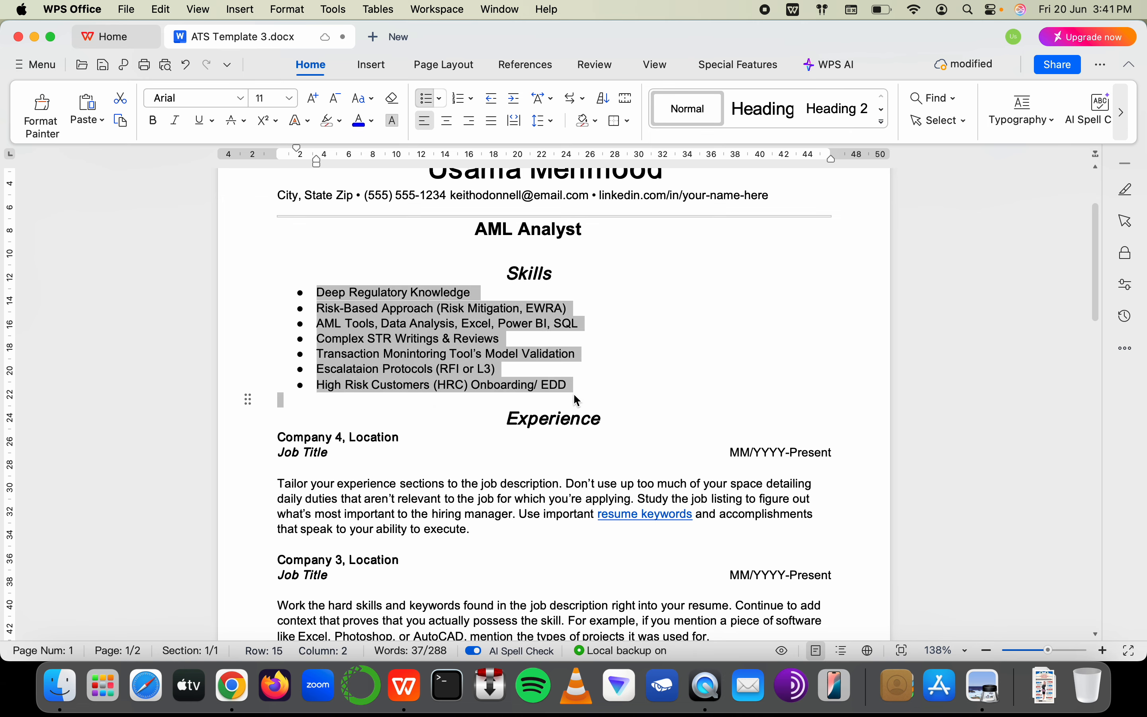
Enter 'Skills need to compliment the experience (' in cell E29, then return to the résumé
{"action": "key", "text": "super+Tab"}
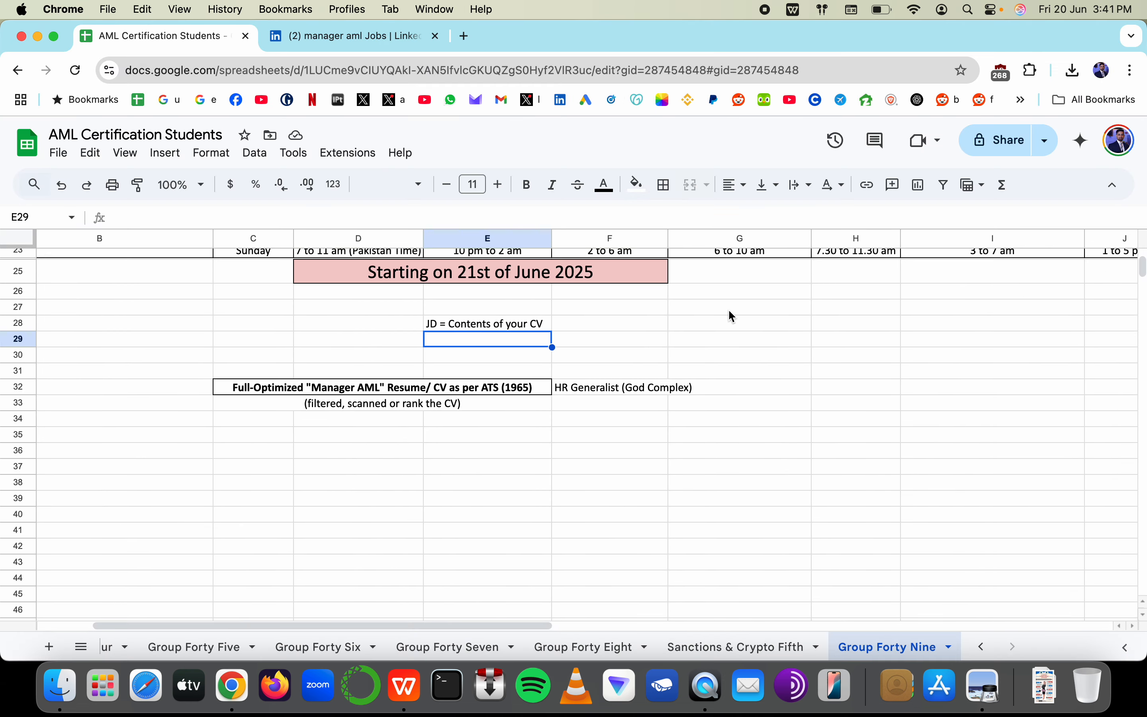
{"action": "scroll", "coordinate": [435, 318], "scroll_direction": "down", "scroll_amount": 3}
{"action": "type", "text": "Skills "}
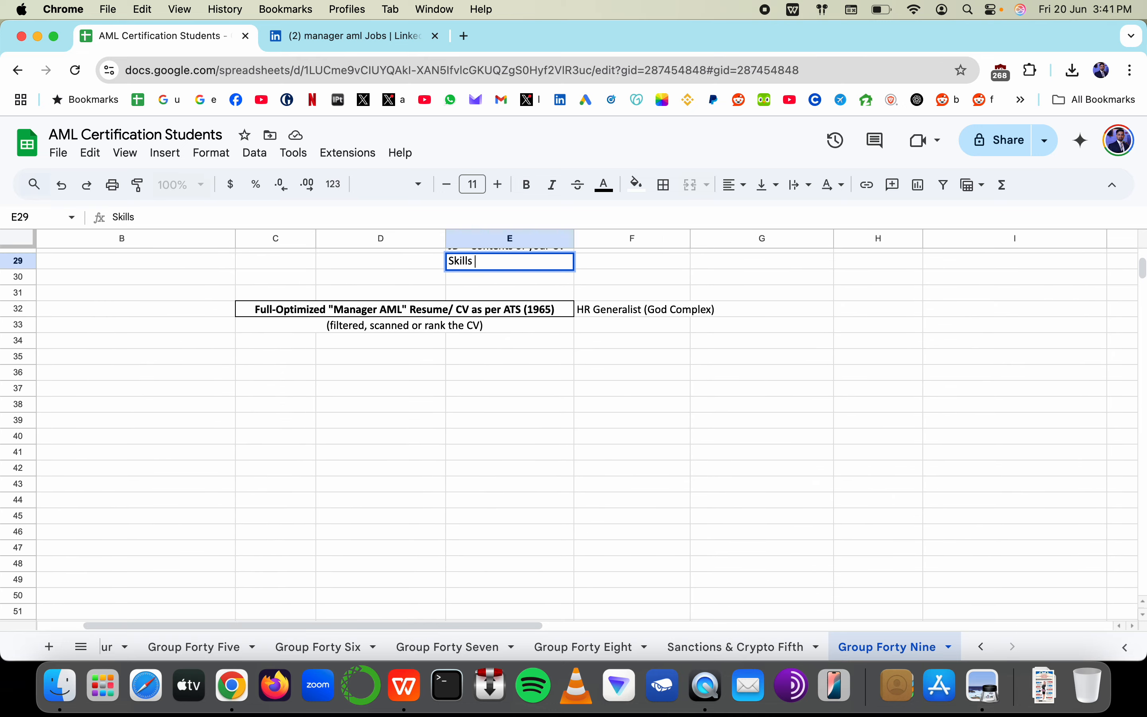
{"action": "type", "text": "need to compliment the expe"}
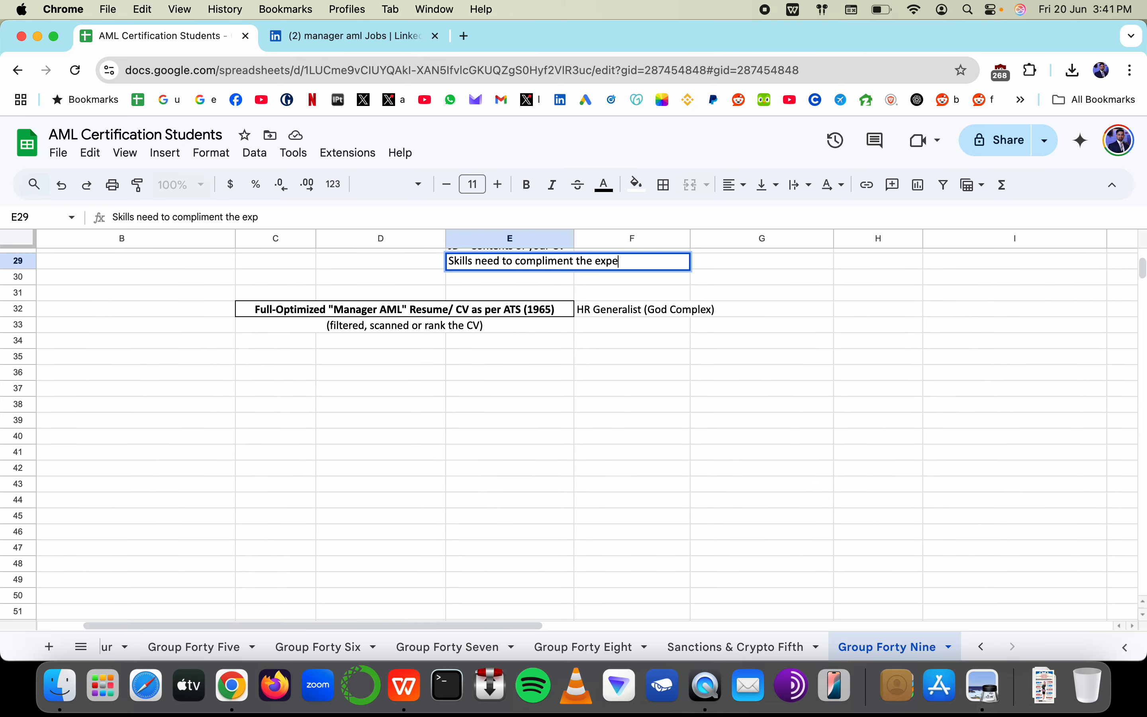
{"action": "type", "text": "rience ("}
{"action": "key", "text": "Return"}
{"action": "key", "text": "super+Tab"}
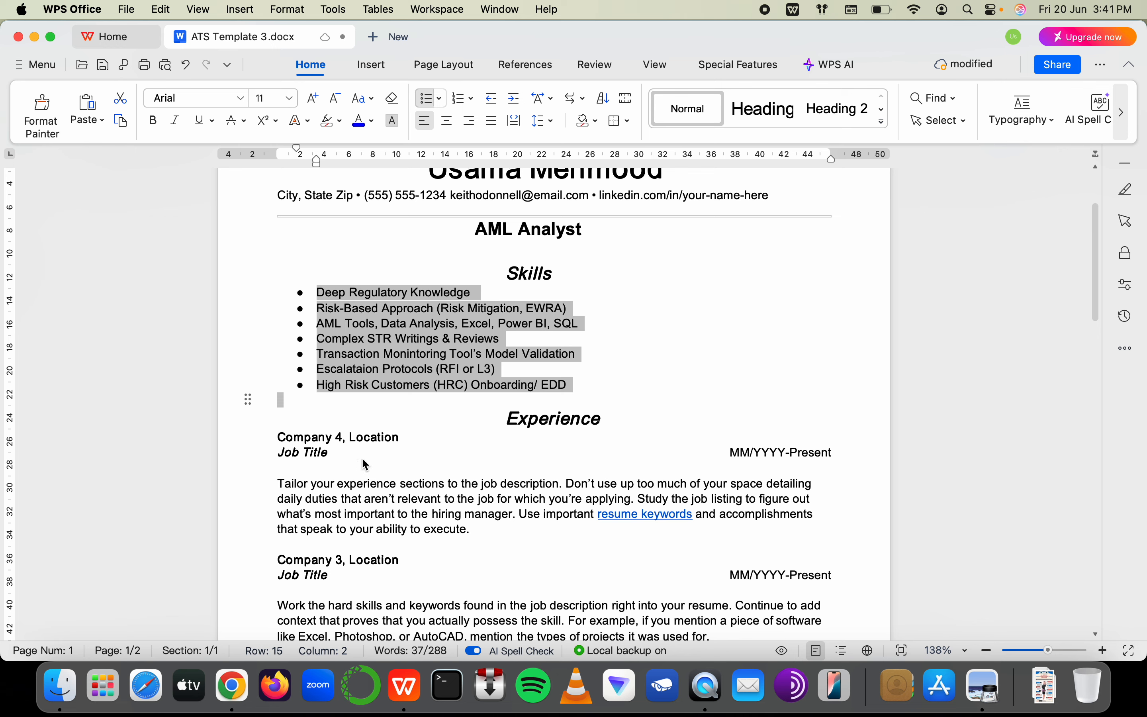
{"action": "scroll", "coordinate": [353, 480], "scroll_direction": "down", "scroll_amount": 3}
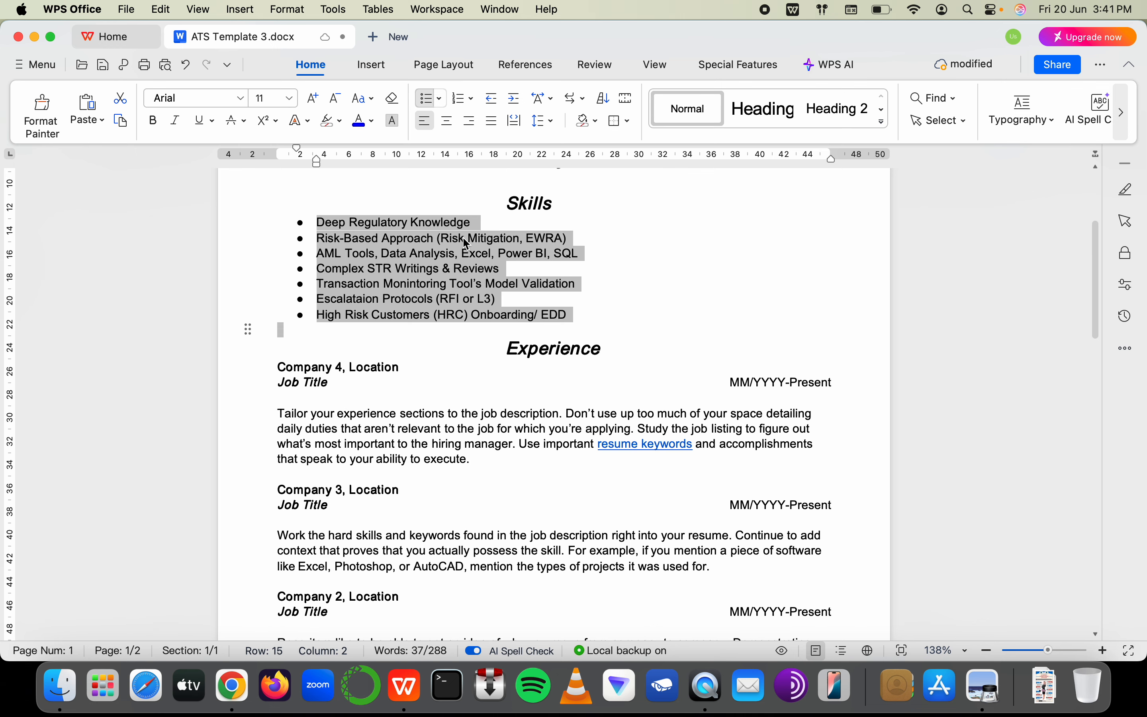
{"action": "left_click_drag", "start_coordinate": [383, 429], "coordinate": [449, 467]}
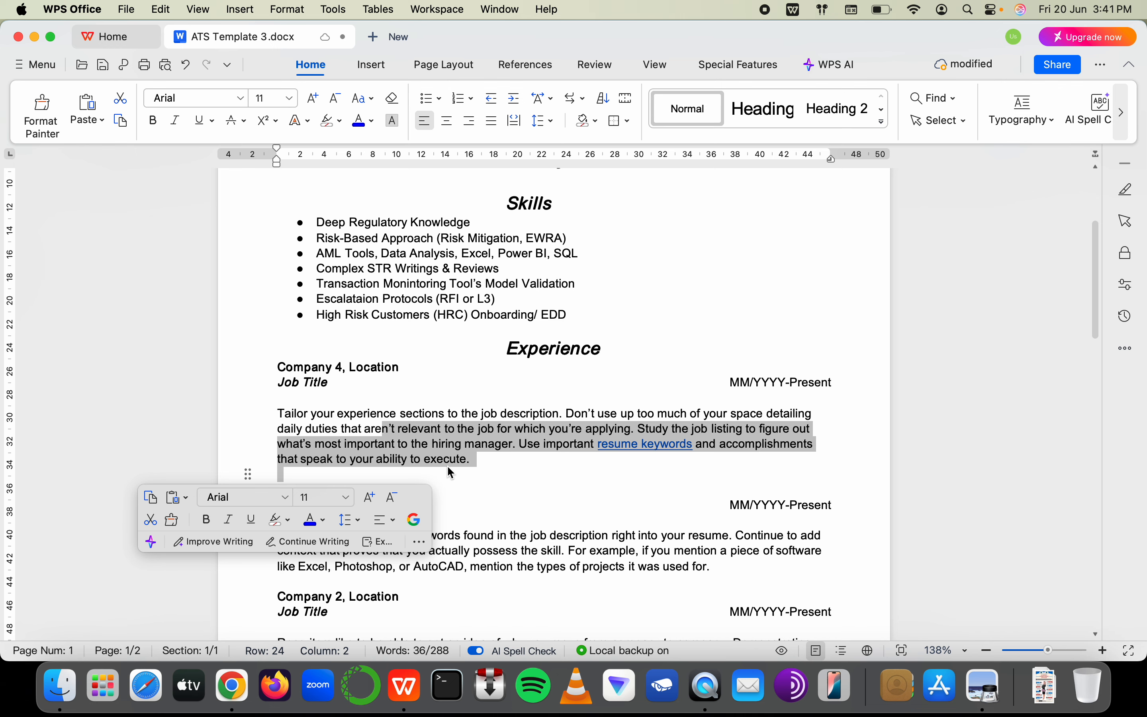
{"action": "scroll", "coordinate": [450, 472], "scroll_direction": "up", "scroll_amount": 2}
{"action": "left_click_drag", "start_coordinate": [380, 275], "coordinate": [523, 369]}
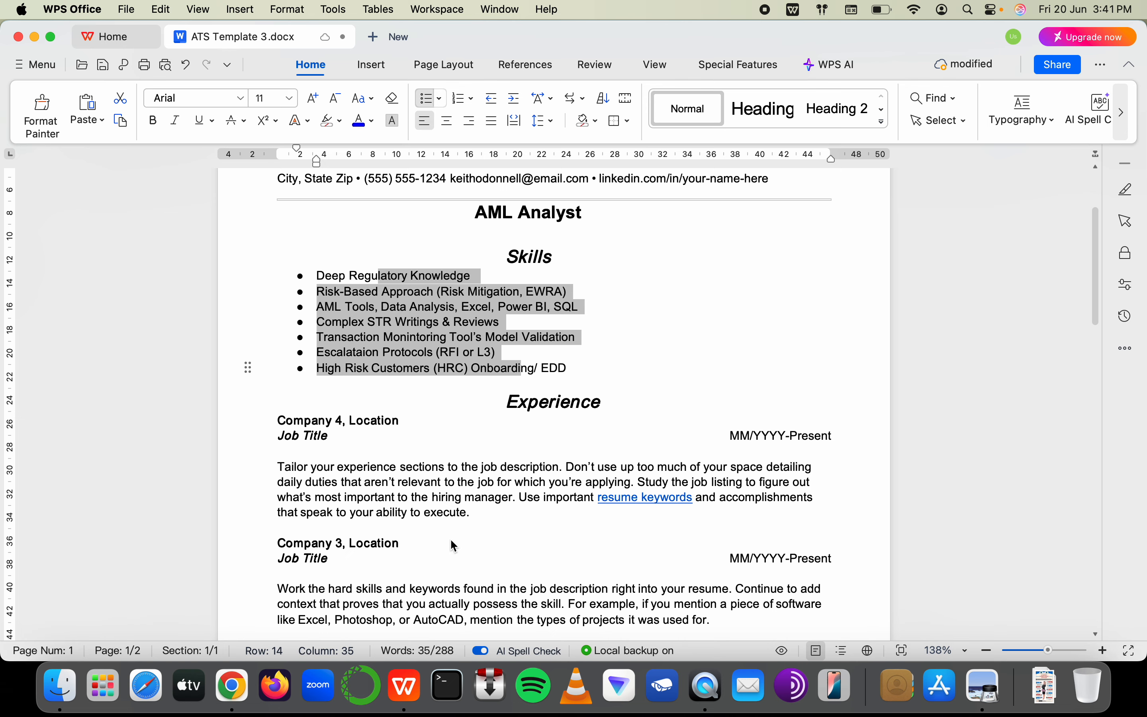
{"action": "scroll", "coordinate": [454, 546], "scroll_direction": "down", "scroll_amount": 5}
{"action": "scroll", "coordinate": [453, 545], "scroll_direction": "up", "scroll_amount": 1}
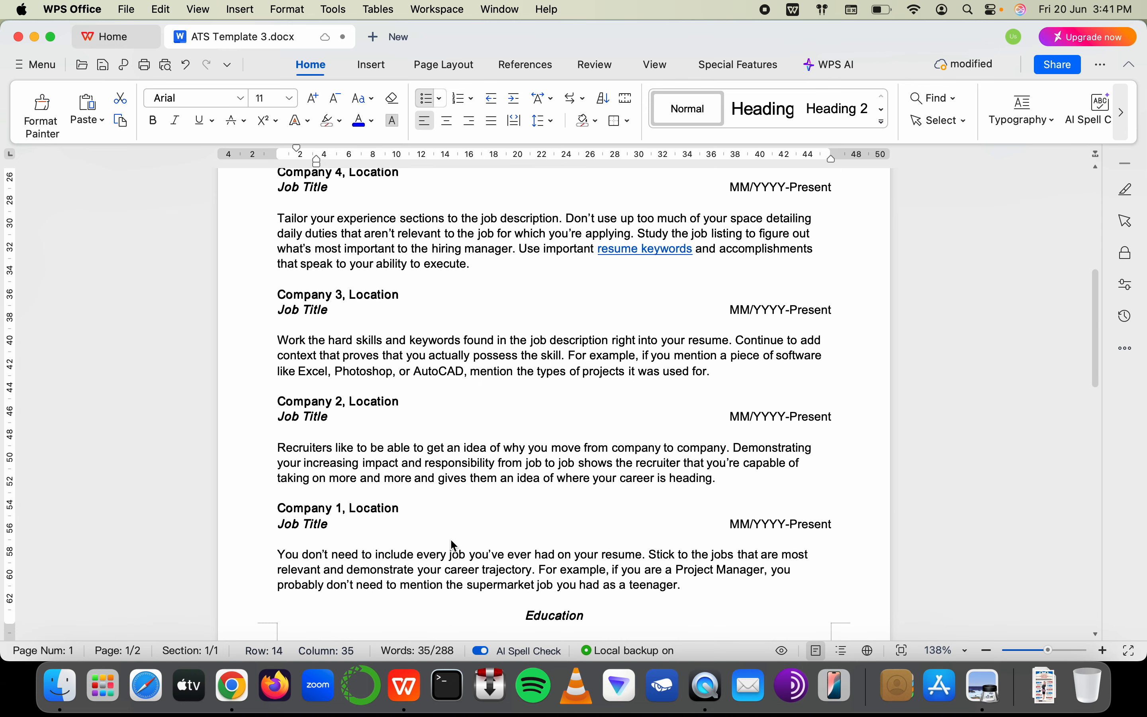
{"action": "scroll", "coordinate": [427, 450], "scroll_direction": "down", "scroll_amount": 10}
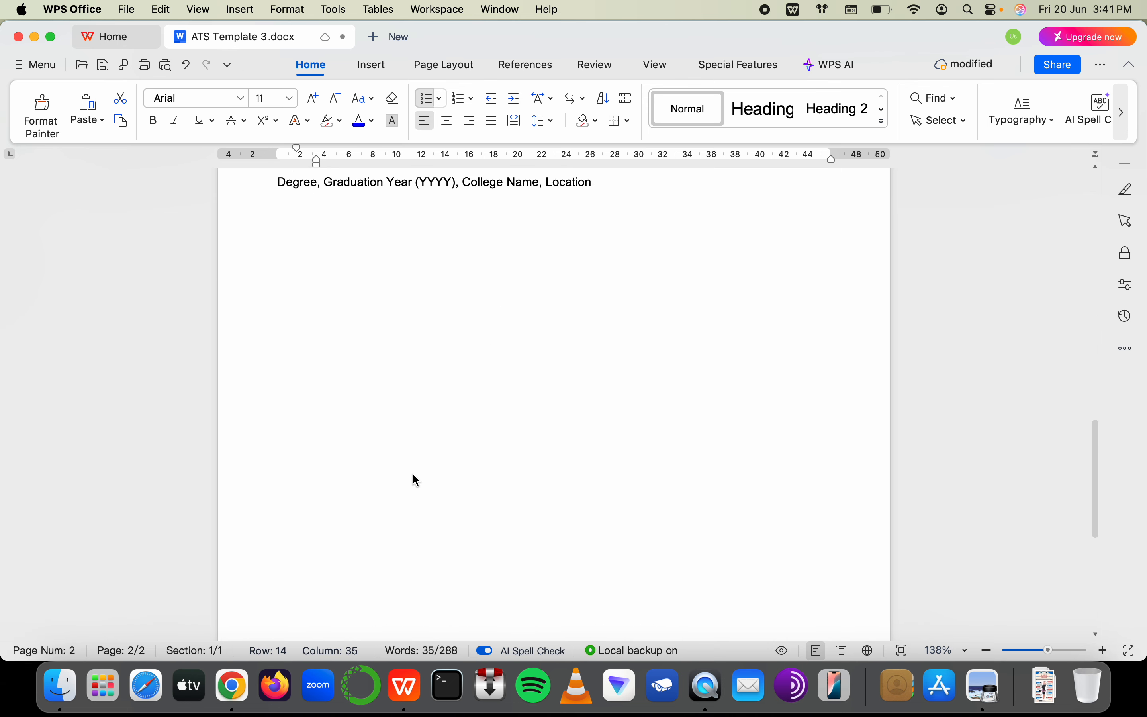
{"action": "scroll", "coordinate": [413, 473], "scroll_direction": "up", "scroll_amount": 15}
Replace 'Company 4, Location' with 'ABC Bank, Dubai', keeping Job Title on its own line
{"action": "left_click", "coordinate": [382, 458]}
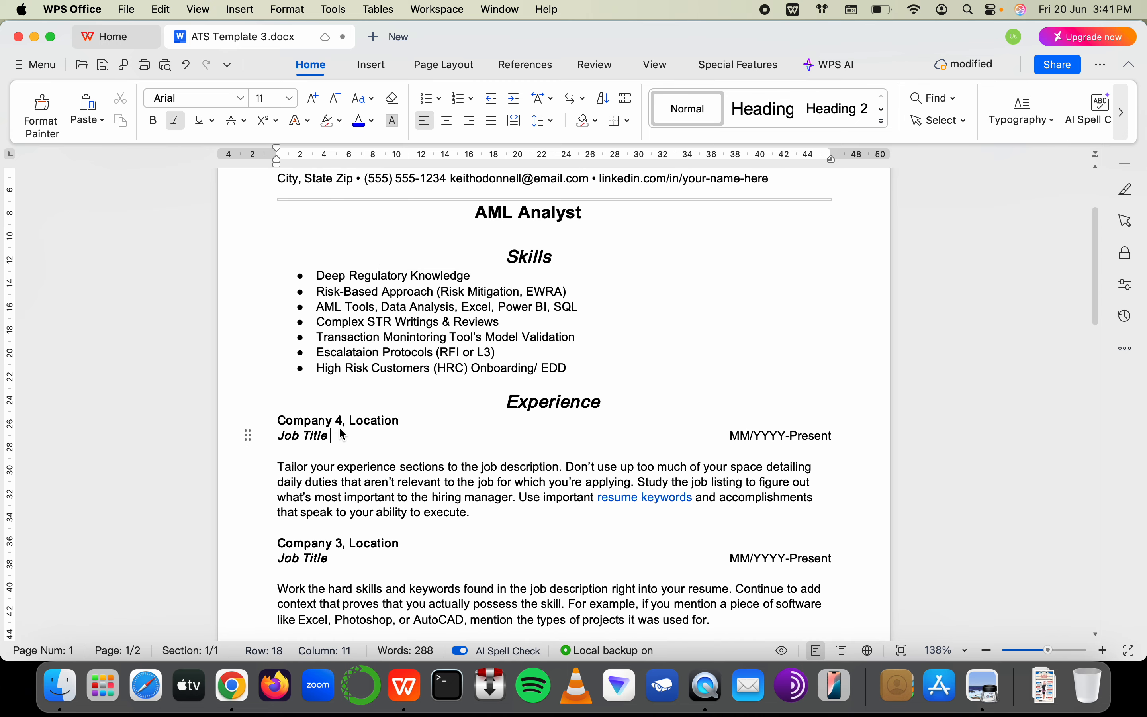
{"action": "left_click", "coordinate": [351, 421]}
{"action": "key", "text": "shift+Left"}
{"action": "key", "text": "shift+Left"}
{"action": "key", "text": "shift+Left"}
{"action": "key", "text": "shift+Left"}
{"action": "key", "text": "shift+Left"}
{"action": "key", "text": "shift+Left"}
{"action": "key", "text": "shift+Left"}
{"action": "key", "text": "shift+Left"}
{"action": "key", "text": "shift+Left"}
{"action": "key", "text": "shift+Left"}
{"action": "key", "text": "shift+Left"}
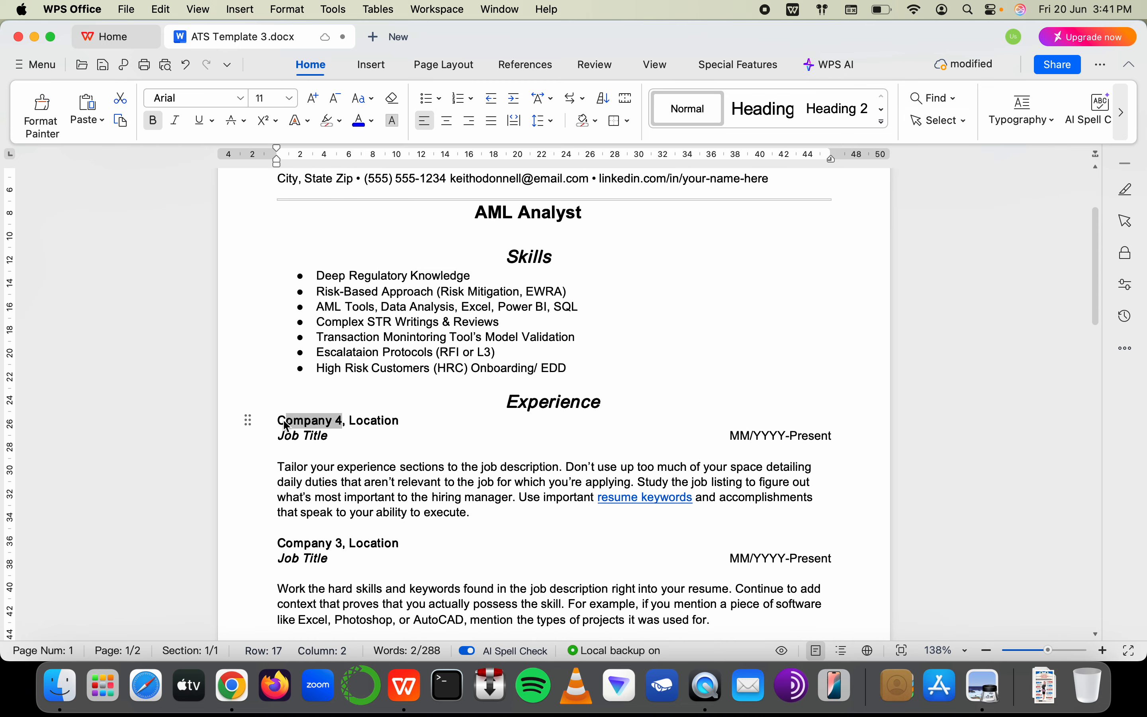
{"action": "type", "text": "AML"}
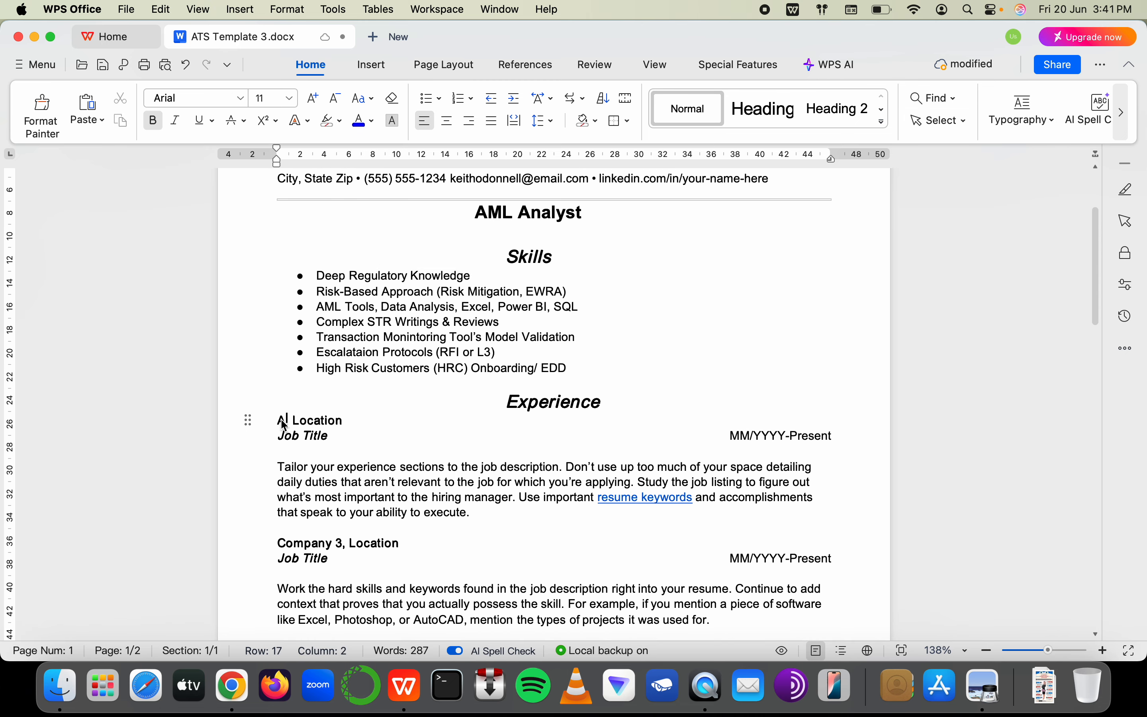
{"action": "key", "text": "BackSpace"}
{"action": "key", "text": "BackSpace"}
{"action": "type", "text": "BC"}
{"action": "key", "text": "BackSpace"}
{"action": "key", "text": "BackSpace"}
{"action": "key", "text": "BackSpace"}
{"action": "type", "text": "BC Bank"}
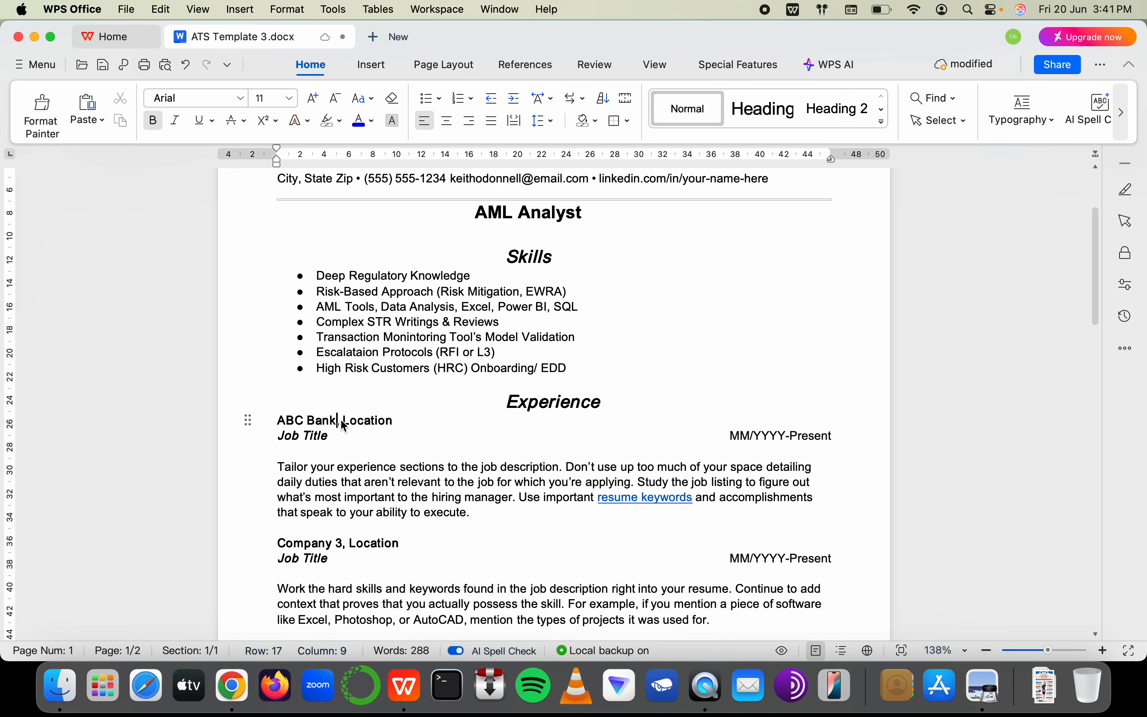
{"action": "left_click_drag", "start_coordinate": [344, 426], "coordinate": [401, 419]}
{"action": "key", "text": "BackSpace"}
{"action": "key", "text": "Return"}
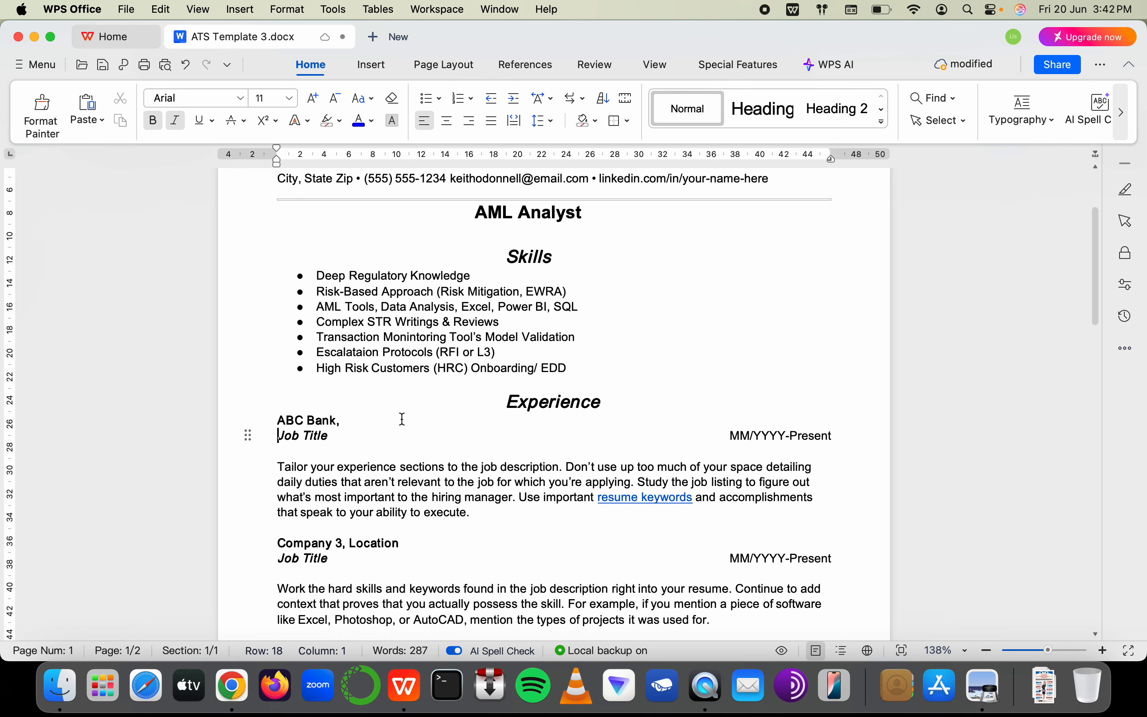
{"action": "left_click", "coordinate": [397, 418]}
{"action": "type", "text": "Dubai"}
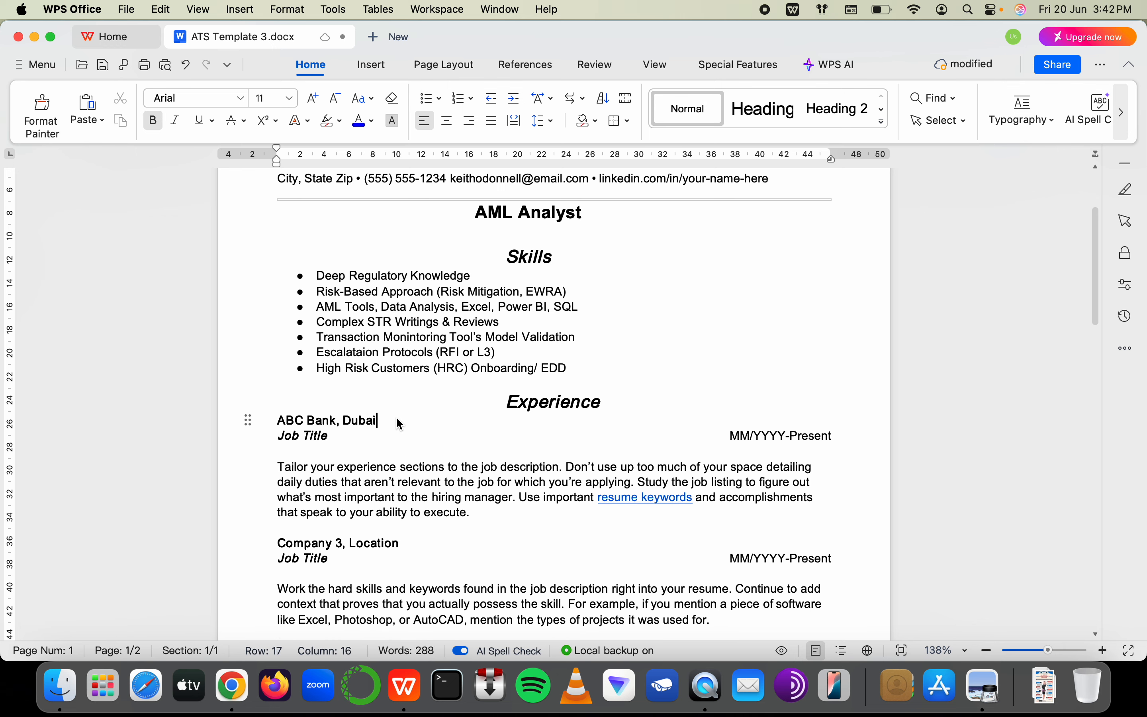
Retype the first job's date range as 06/2015-01/2018
{"action": "left_click", "coordinate": [752, 438]}
{"action": "key", "text": "BackSpace"}
{"action": "key", "text": "BackSpace"}
{"action": "key", "text": "BackSpace"}
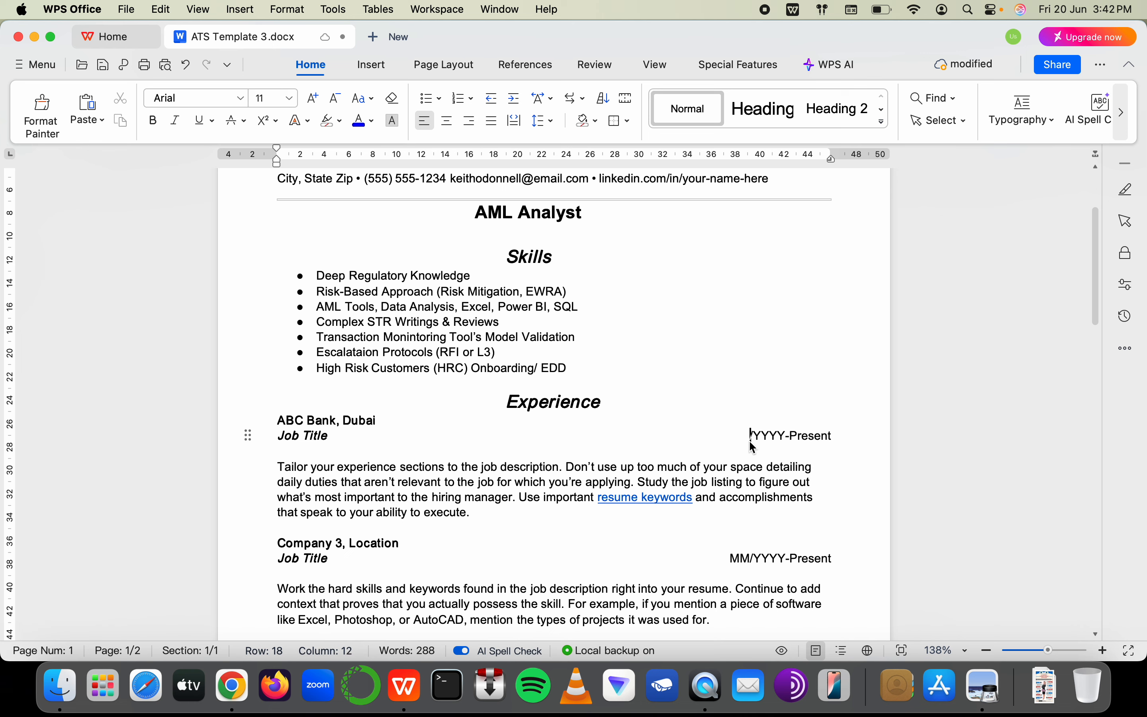
{"action": "type", "text": "06"}
{"action": "double_click", "coordinate": [765, 443]}
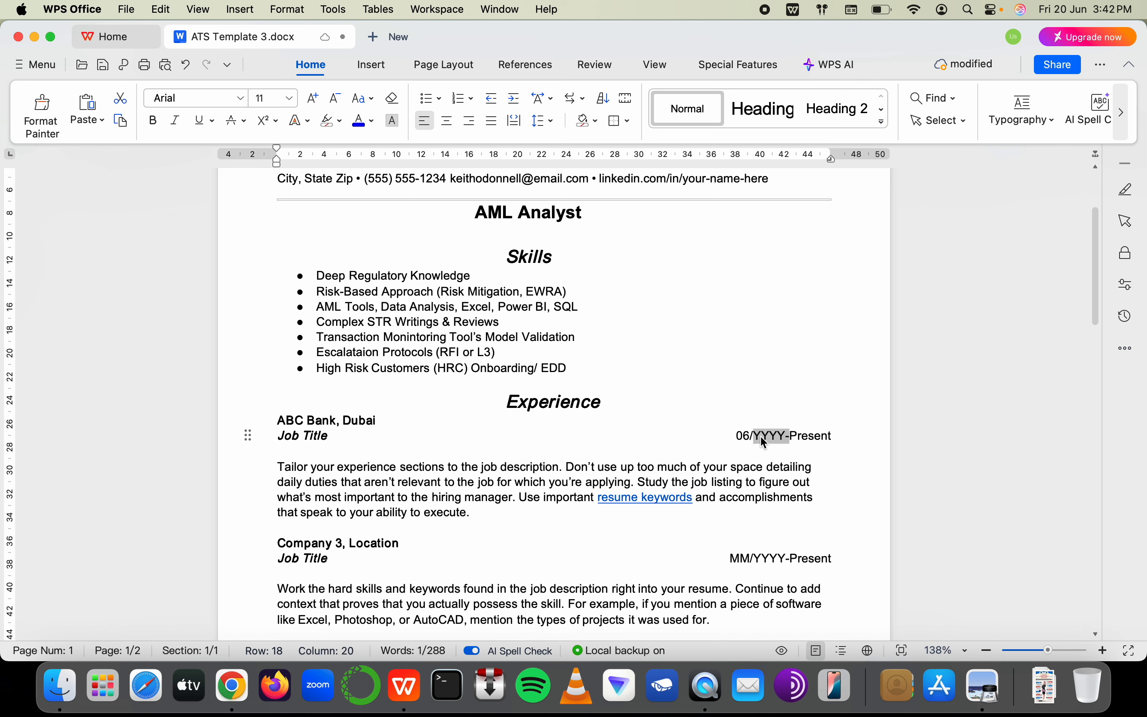
{"action": "type", "text": "2015"}
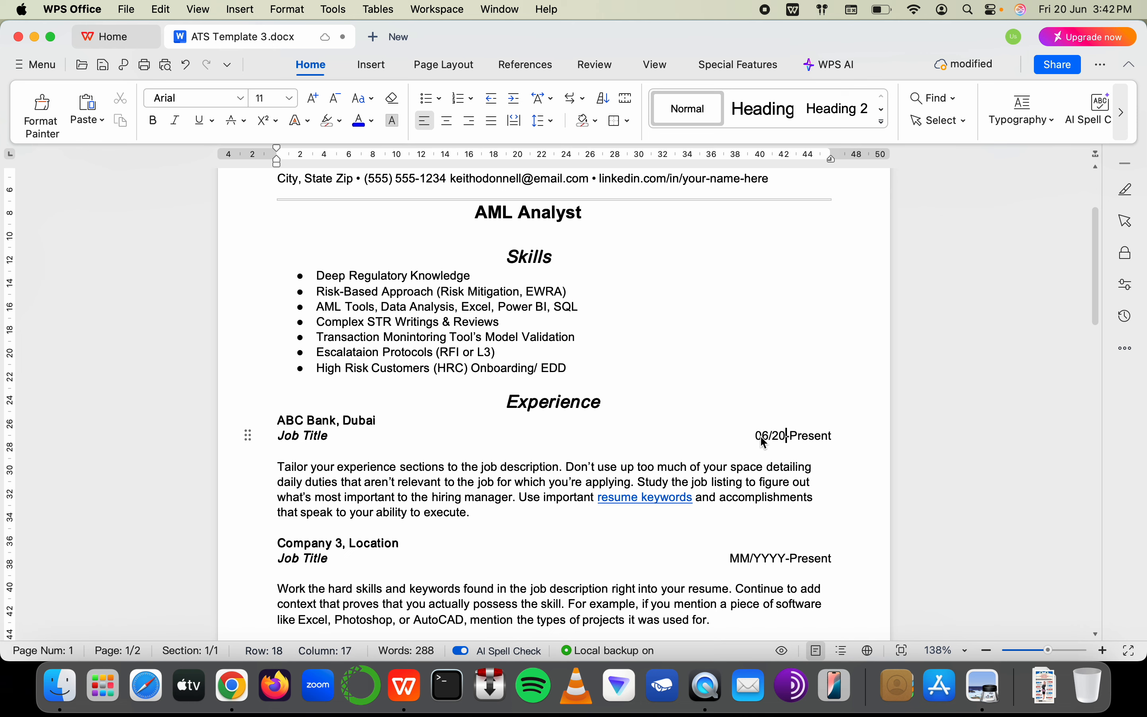
{"action": "key", "text": "Right"}
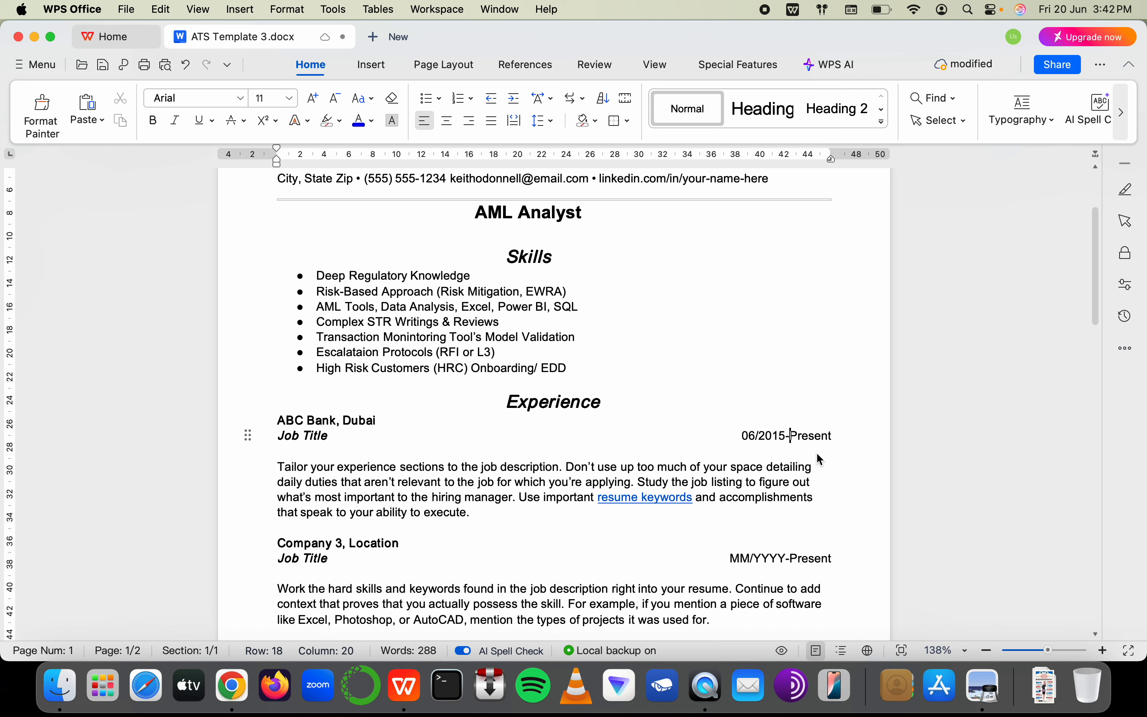
{"action": "key", "text": "shift+Right"}
{"action": "key", "text": "shift+Right"}
{"action": "key", "text": "shift+Right"}
{"action": "key", "text": "shift+Right"}
{"action": "key", "text": "shift+Right"}
{"action": "key", "text": "shift+Right"}
{"action": "key", "text": "shift+Right"}
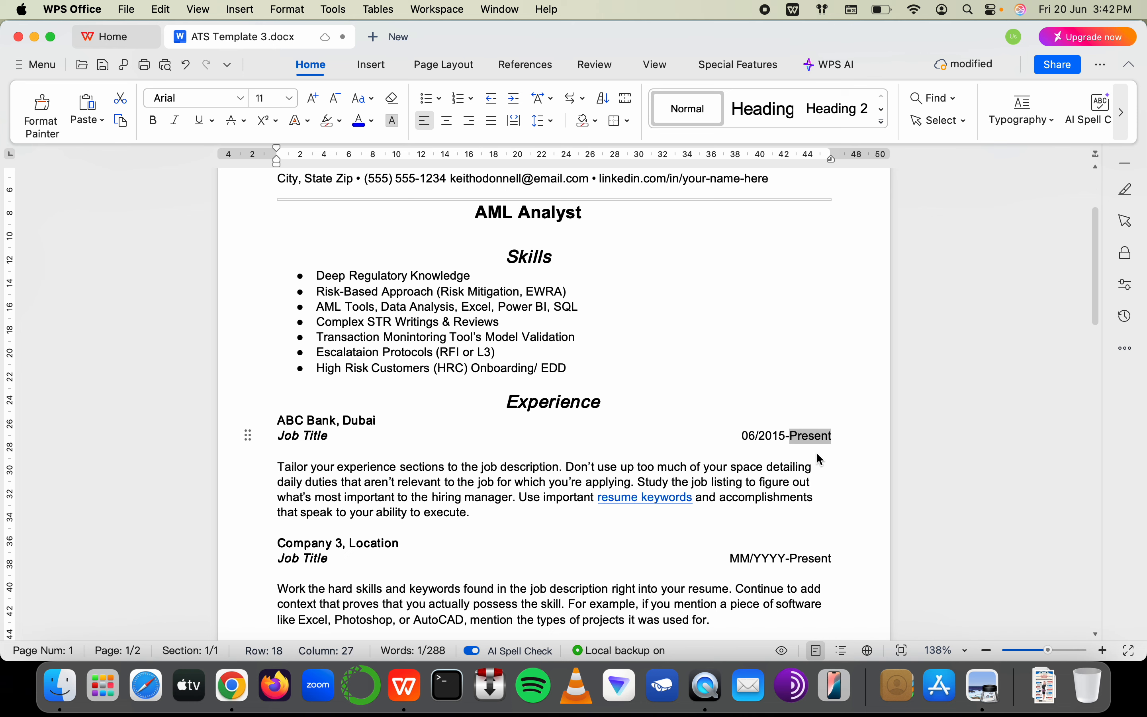
{"action": "type", "text": "01"}
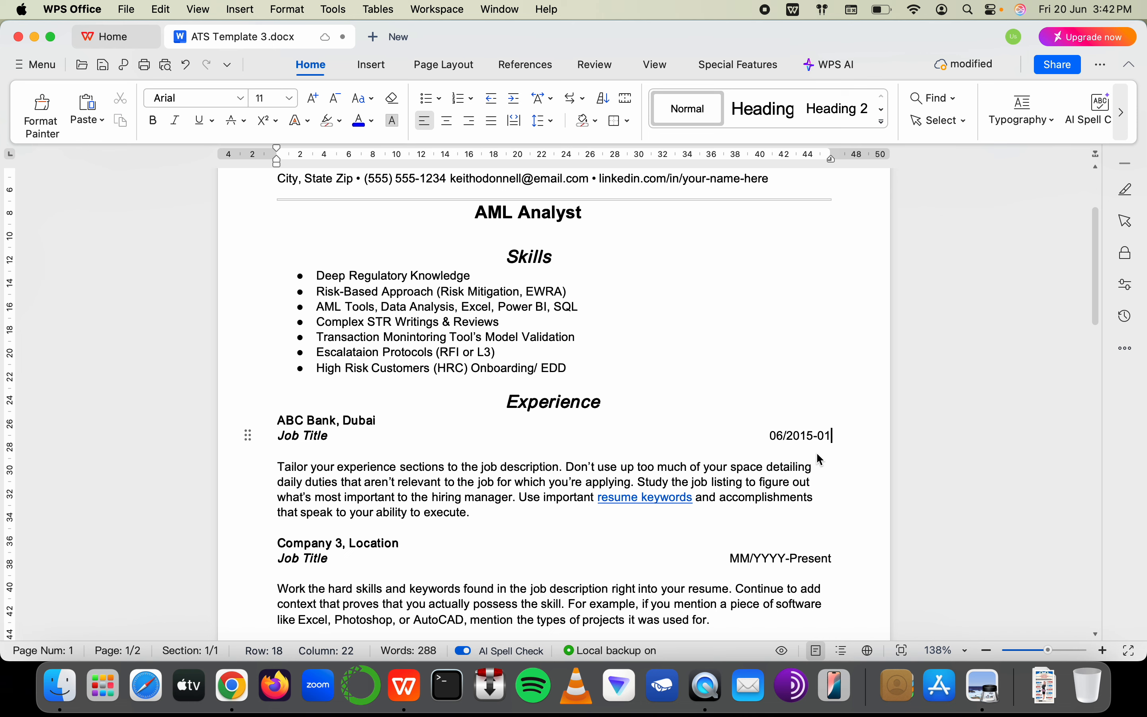
{"action": "type", "text": "/2018"}
Correct the first job's dates to 06/2021-Present
{"action": "left_click", "coordinate": [324, 436]}
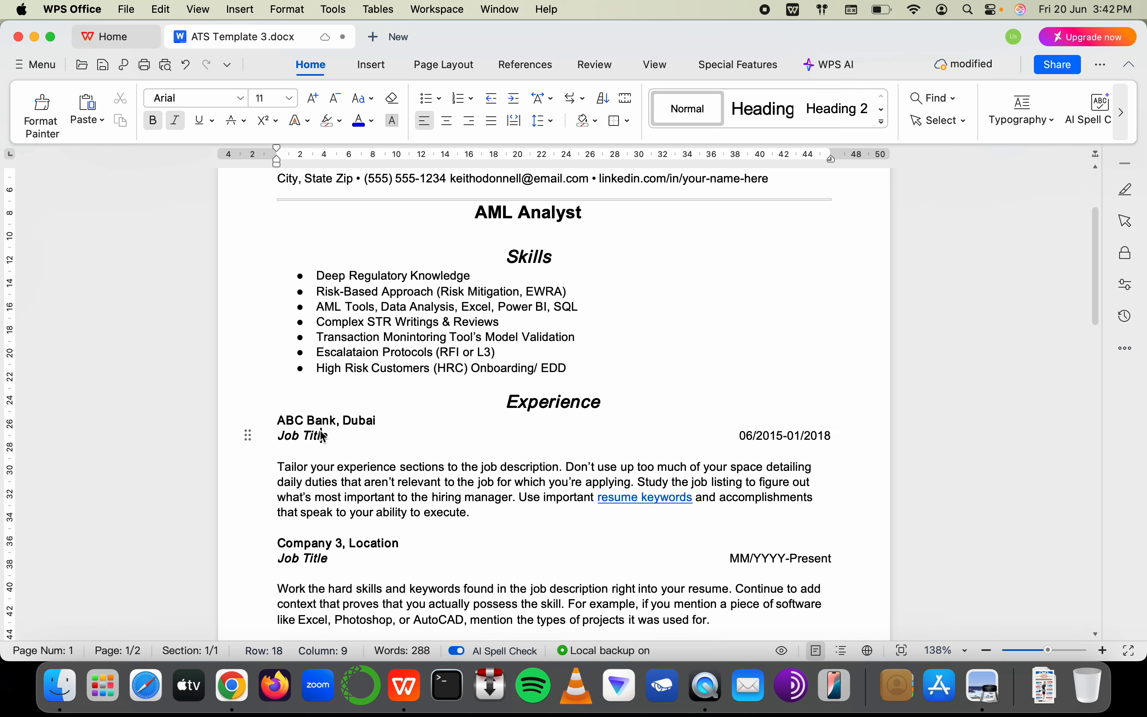
{"action": "left_click", "coordinate": [780, 436]}
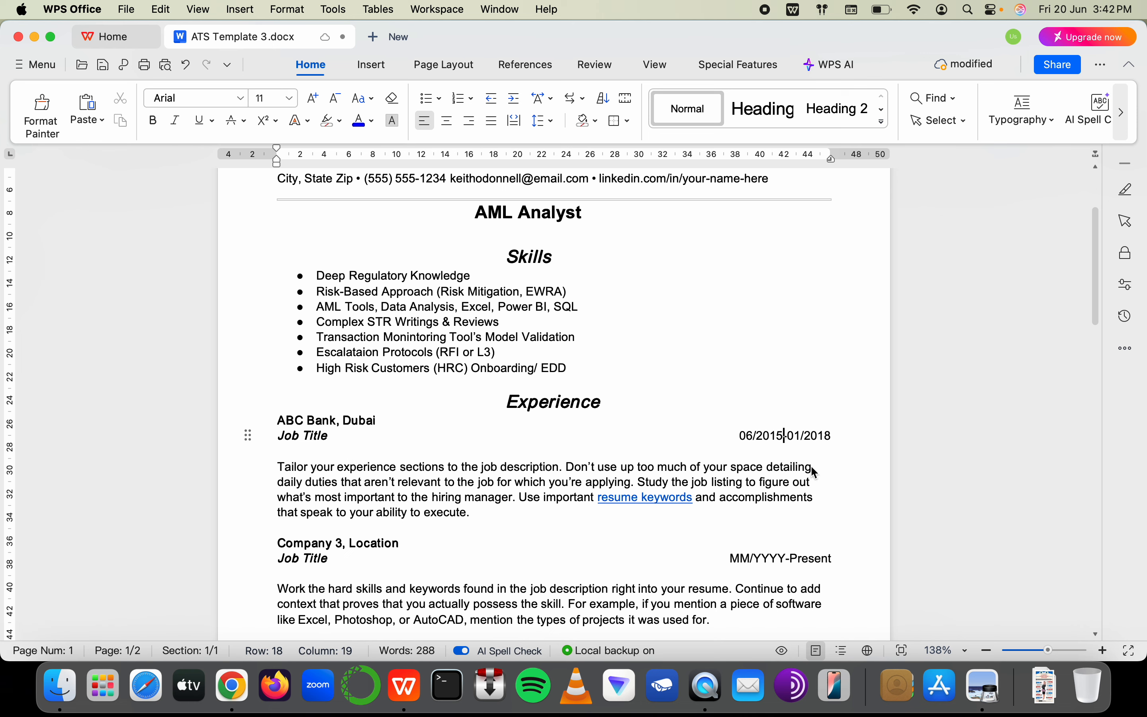
{"action": "key", "text": "shift+Right"}
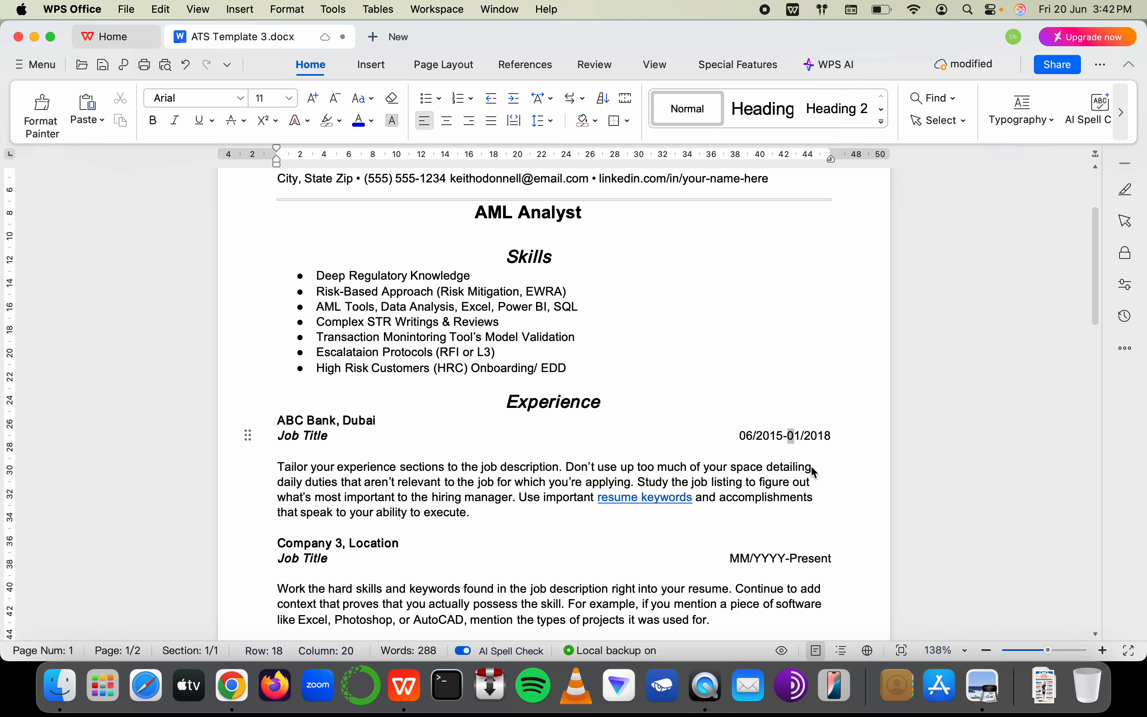
{"action": "key", "text": "shift+Right"}
{"action": "key", "text": "shift+Right"}
{"action": "key", "text": "shift+Right"}
{"action": "key", "text": "shift+Right"}
{"action": "key", "text": "shift+Right"}
{"action": "key", "text": "shift+Right"}
{"action": "type", "text": "Presn"}
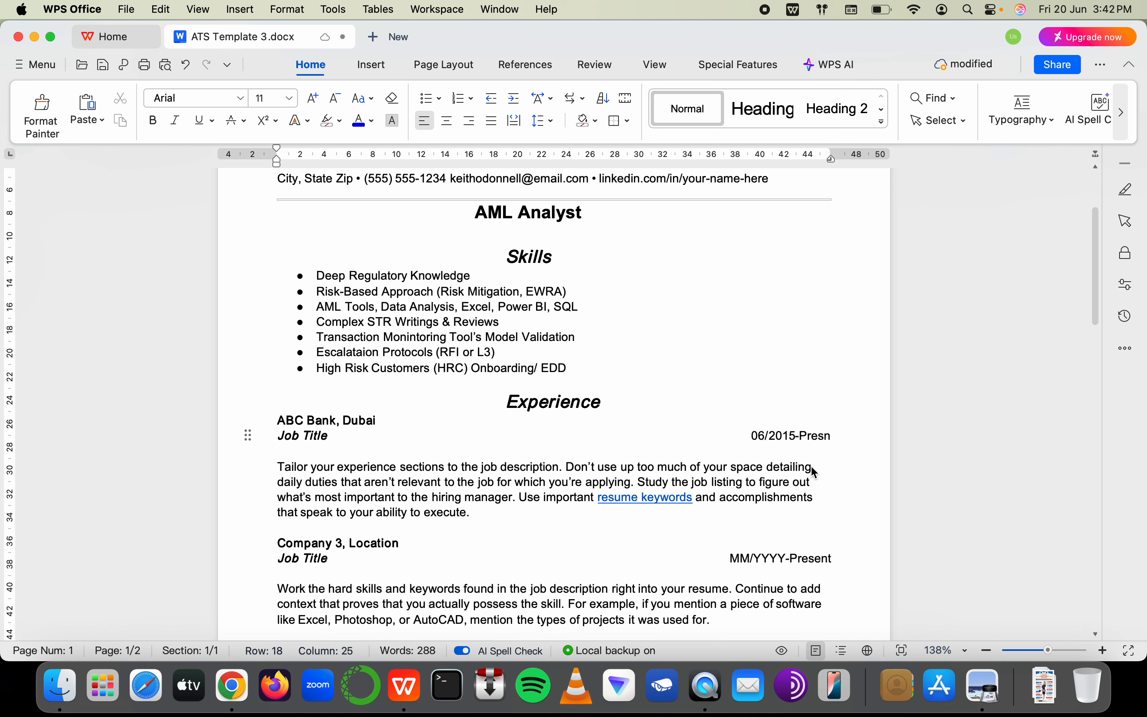
{"action": "key", "text": "BackSpace"}
{"action": "type", "text": "ent"}
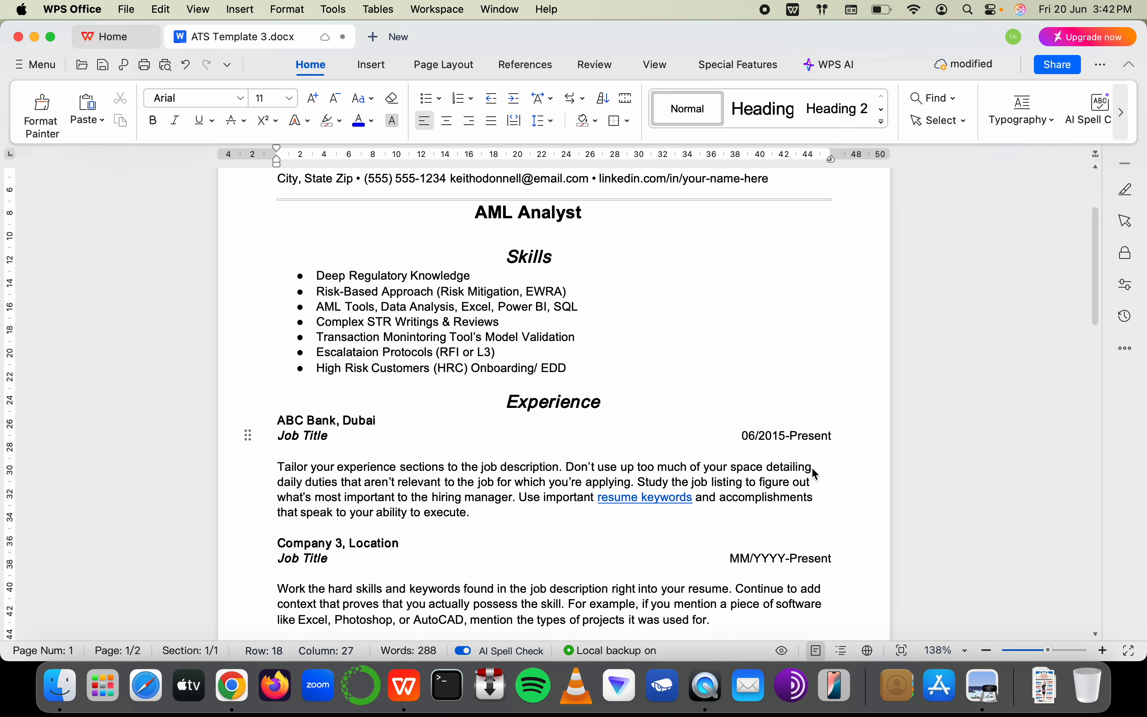
{"action": "left_click", "coordinate": [780, 439]}
{"action": "key", "text": "shift+Right"}
{"action": "key", "text": "Left"}
{"action": "key", "text": "Left"}
{"action": "key", "text": "shift+Right"}
{"action": "key", "text": "shift+Right"}
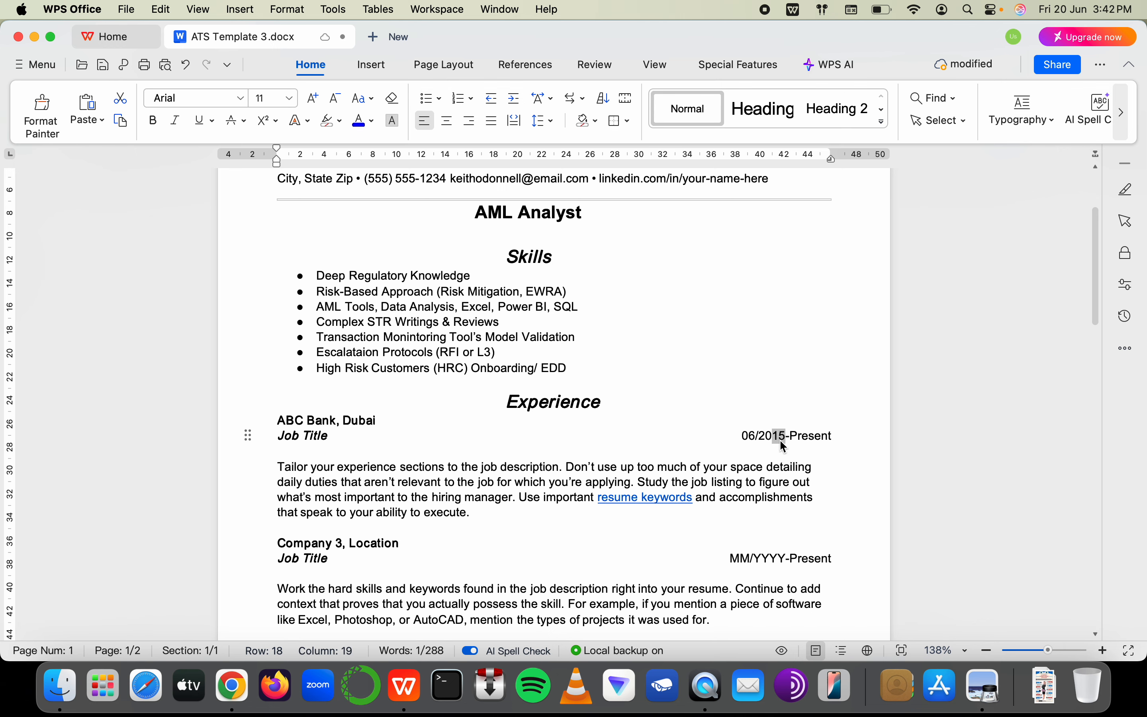
{"action": "type", "text": "21"}
Set the Company 1 start year to 2015
{"action": "scroll", "coordinate": [762, 512], "scroll_direction": "down", "scroll_amount": 5}
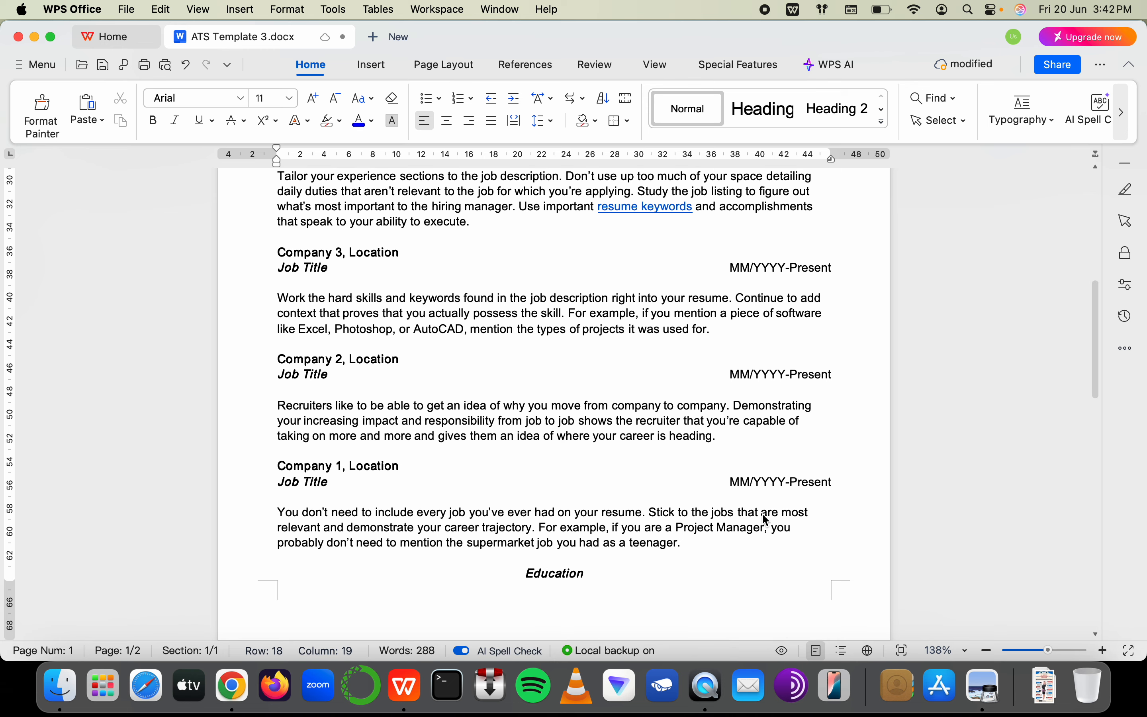
{"action": "scroll", "coordinate": [684, 494], "scroll_direction": "down", "scroll_amount": 1}
{"action": "left_click", "coordinate": [778, 421]}
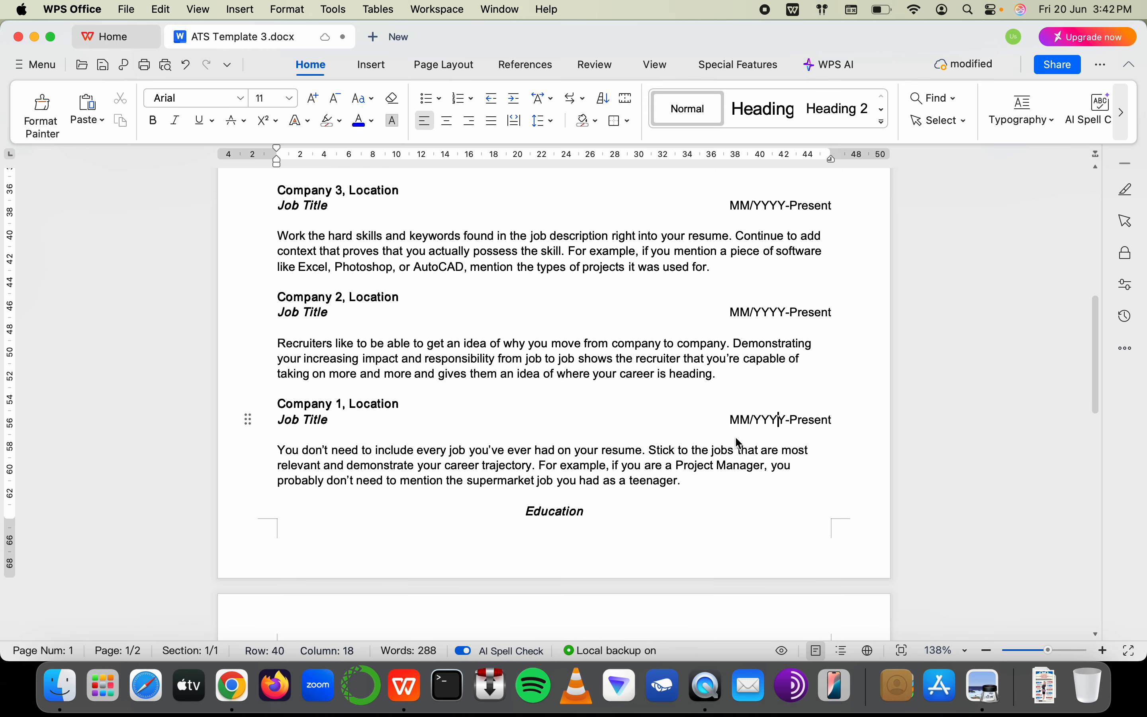
{"action": "scroll", "coordinate": [740, 443], "scroll_direction": "up", "scroll_amount": 3}
{"action": "scroll", "coordinate": [777, 303], "scroll_direction": "down", "scroll_amount": 4}
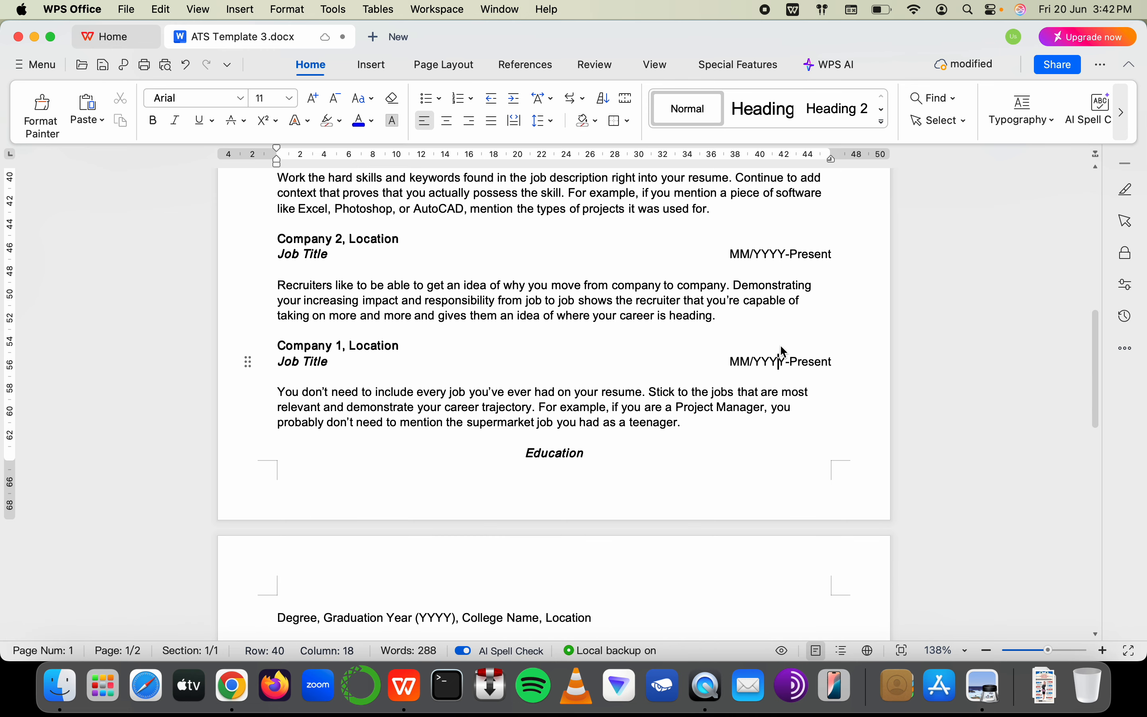
{"action": "key", "text": "shift+Left"}
{"action": "key", "text": "shift+Left"}
{"action": "key", "text": "shift+Left"}
{"action": "key", "text": "shift+Left"}
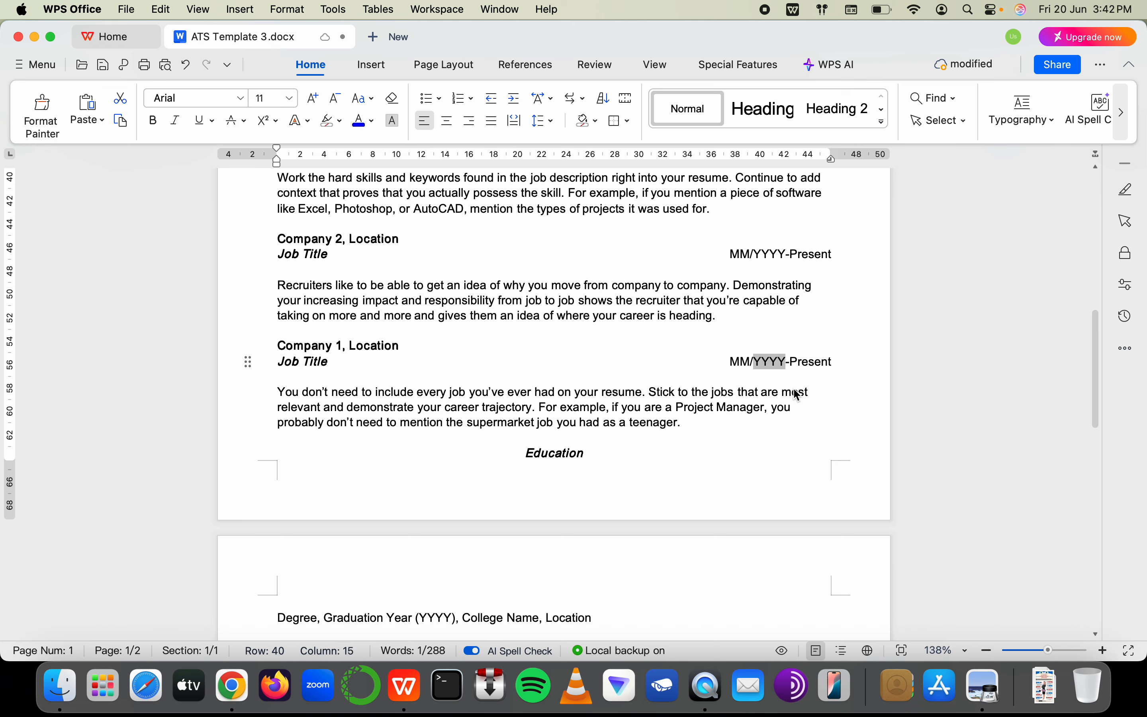
{"action": "type", "text": "202"}
{"action": "key", "text": "BackSpace"}
{"action": "type", "text": "14"}
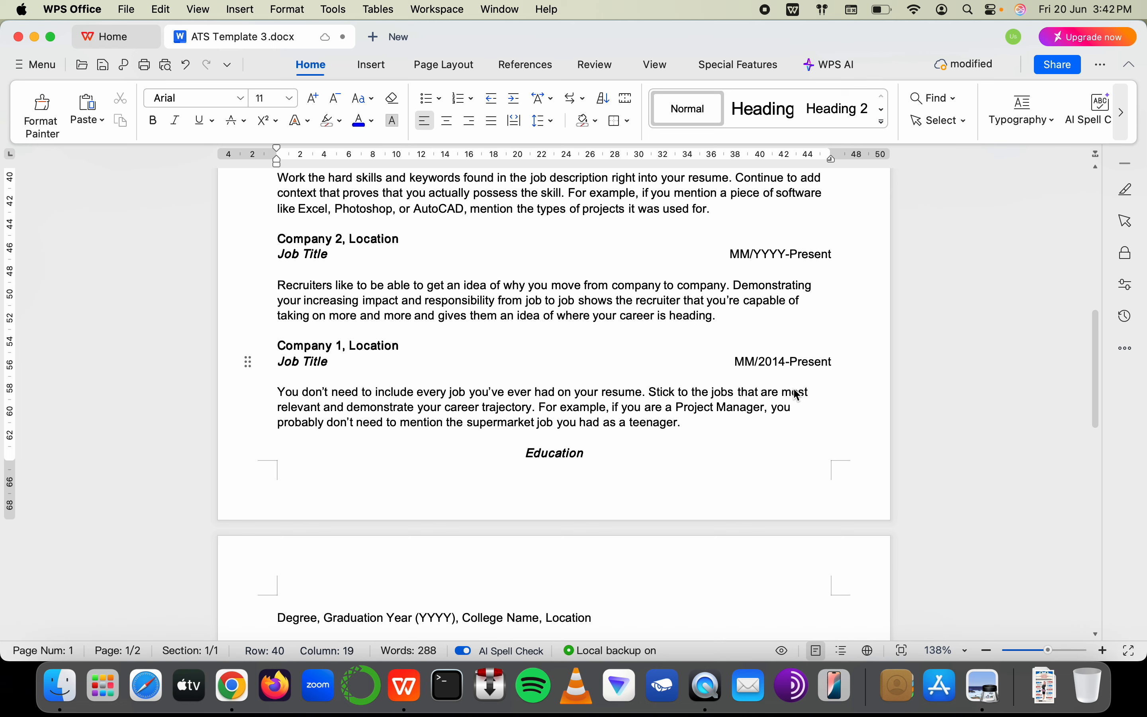
{"action": "key", "text": "BackSpace"}
{"action": "type", "text": "5"}
Give Company 1 month 06 and end date 01/2018, then push Education to page 2
{"action": "left_click", "coordinate": [751, 363]}
{"action": "double_click", "coordinate": [753, 368]}
{"action": "type", "text": "05"}
{"action": "key", "text": "BackSpace"}
{"action": "type", "text": "6"}
{"action": "left_click_drag", "start_coordinate": [796, 364], "coordinate": [839, 363]}
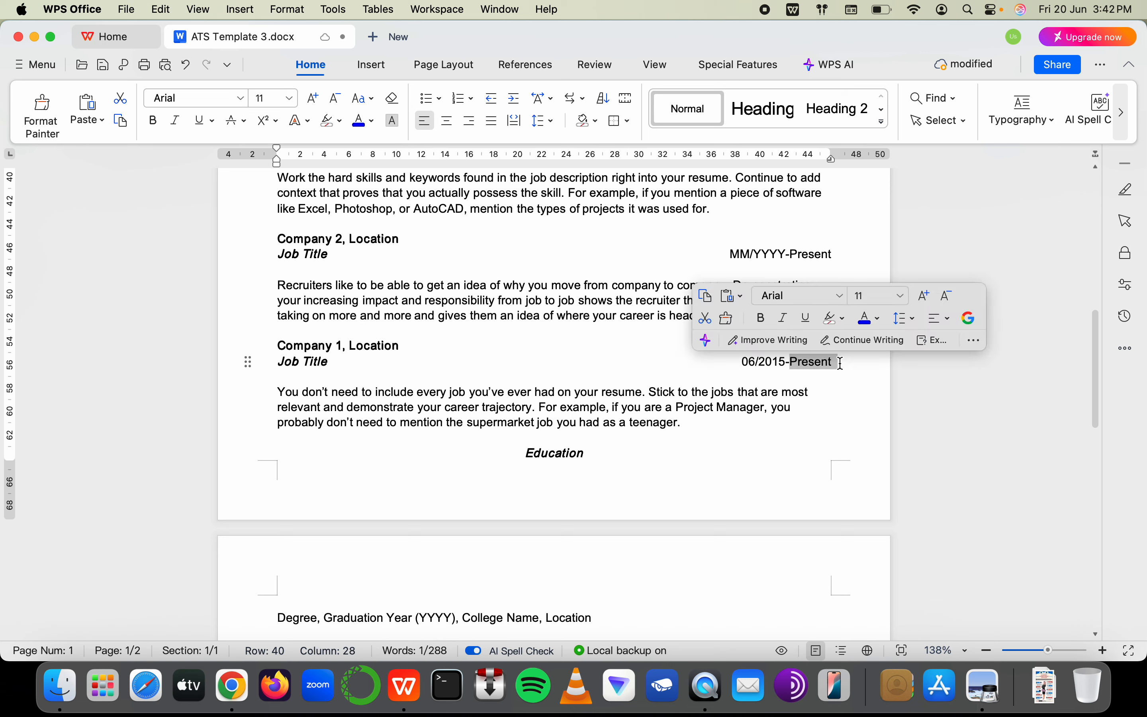
{"action": "type", "text": "01/202"}
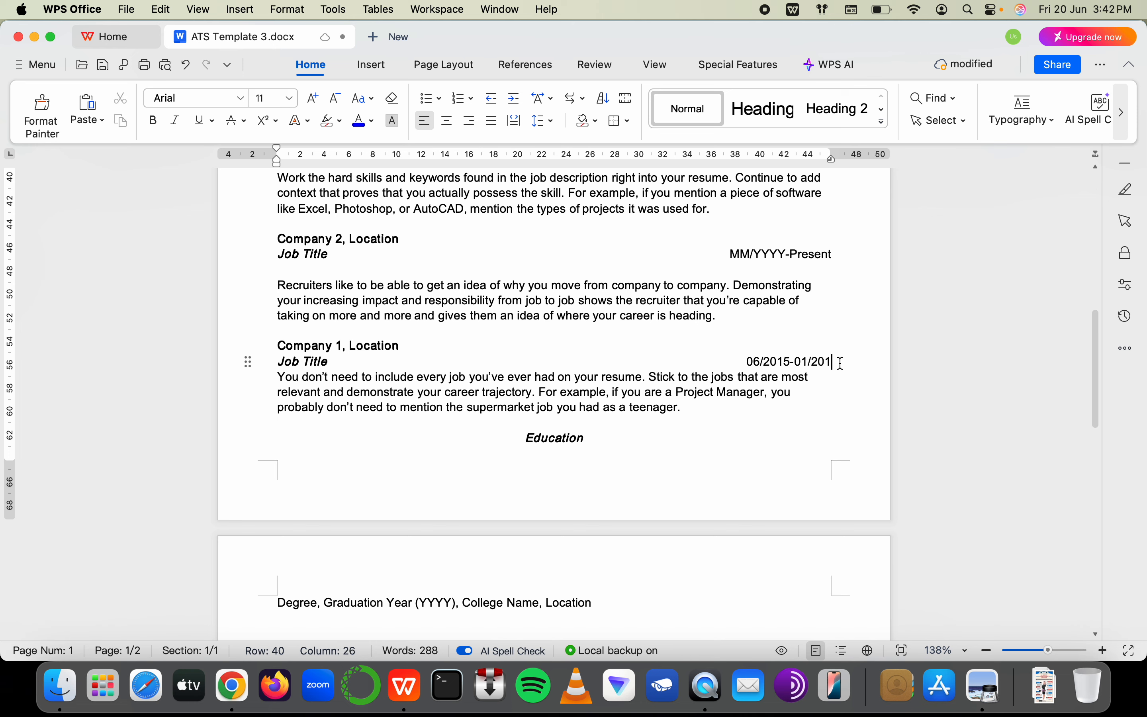
{"action": "key", "text": "BackSpace"}
{"action": "type", "text": "18"}
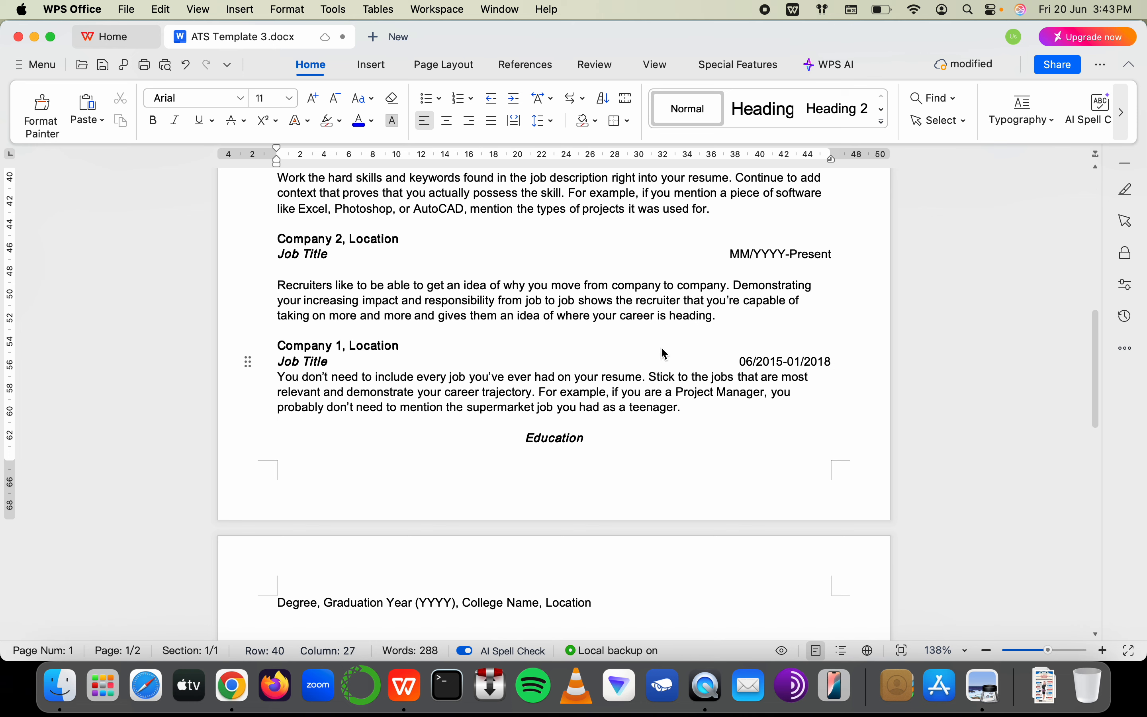
{"action": "left_click", "coordinate": [516, 439]}
{"action": "key", "text": "Return"}
{"action": "key", "text": "Return"}
{"action": "key", "text": "Return"}
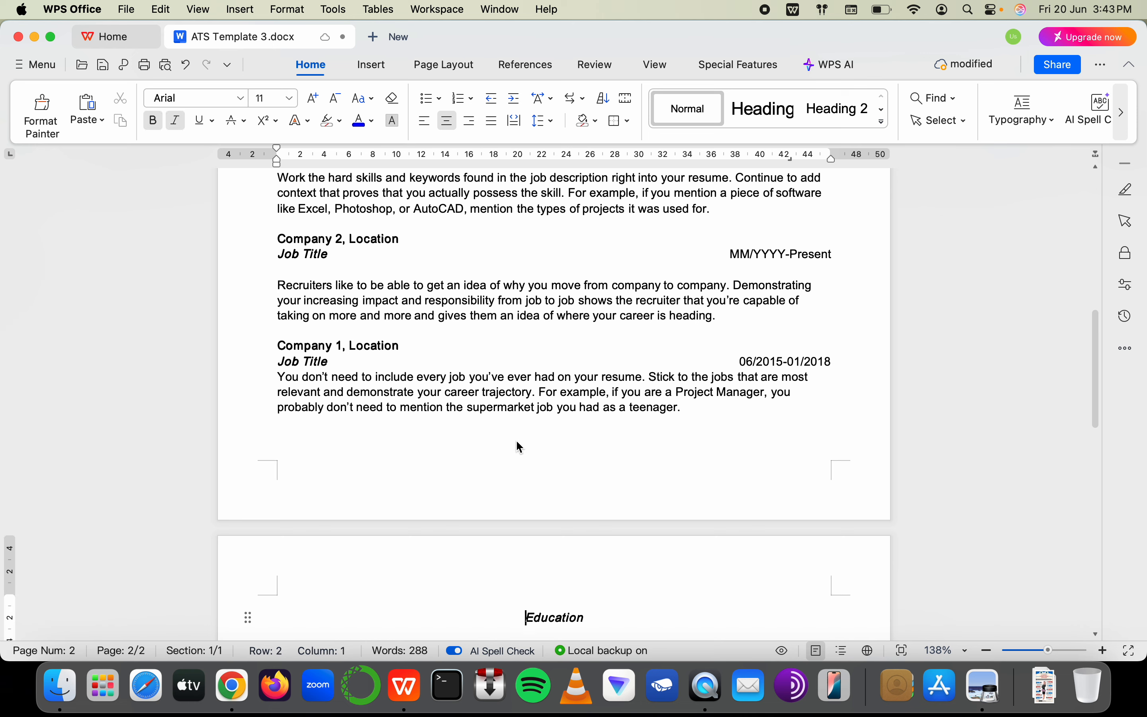
Rename the Company 1 line to 'XYZ LLC, Dubai'
{"action": "left_click", "coordinate": [394, 355]}
{"action": "left_click_drag", "start_coordinate": [342, 351], "coordinate": [284, 350]}
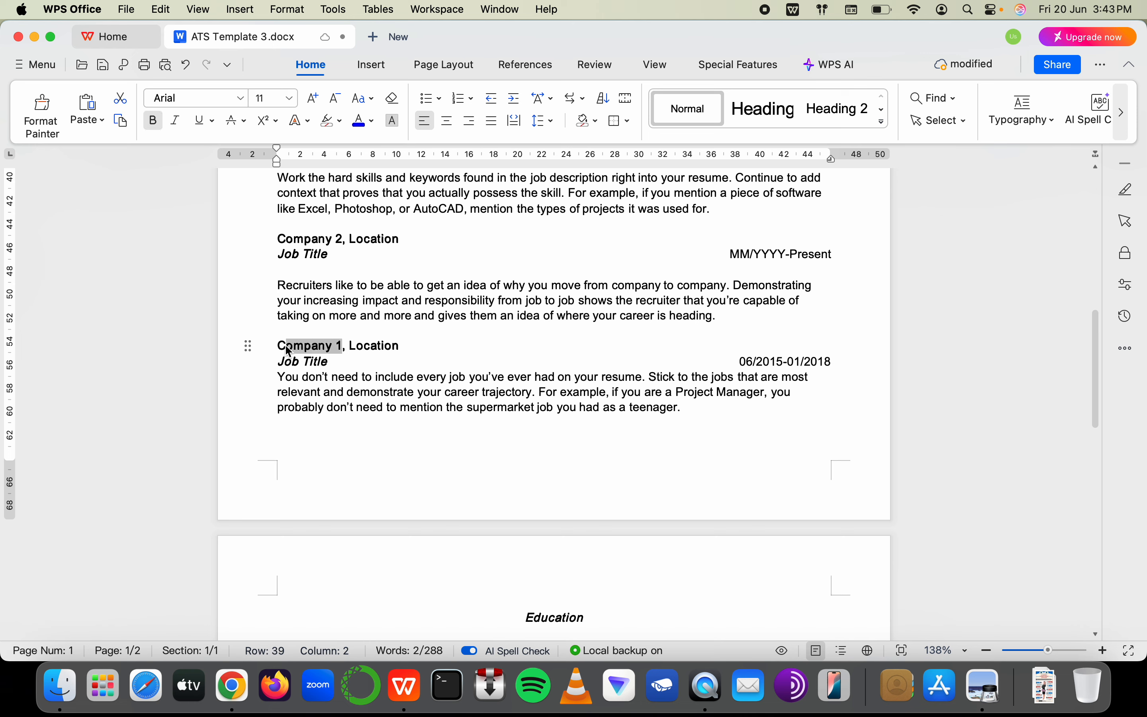
{"action": "type", "text": "XYZ "}
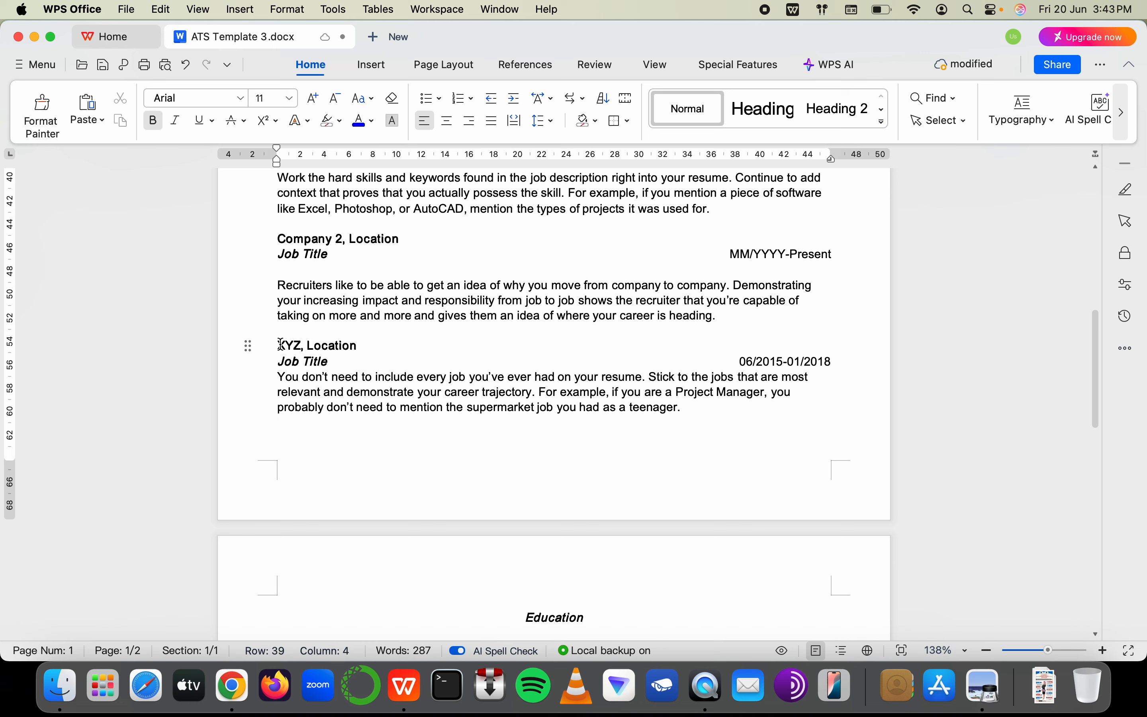
{"action": "type", "text": "LLC"}
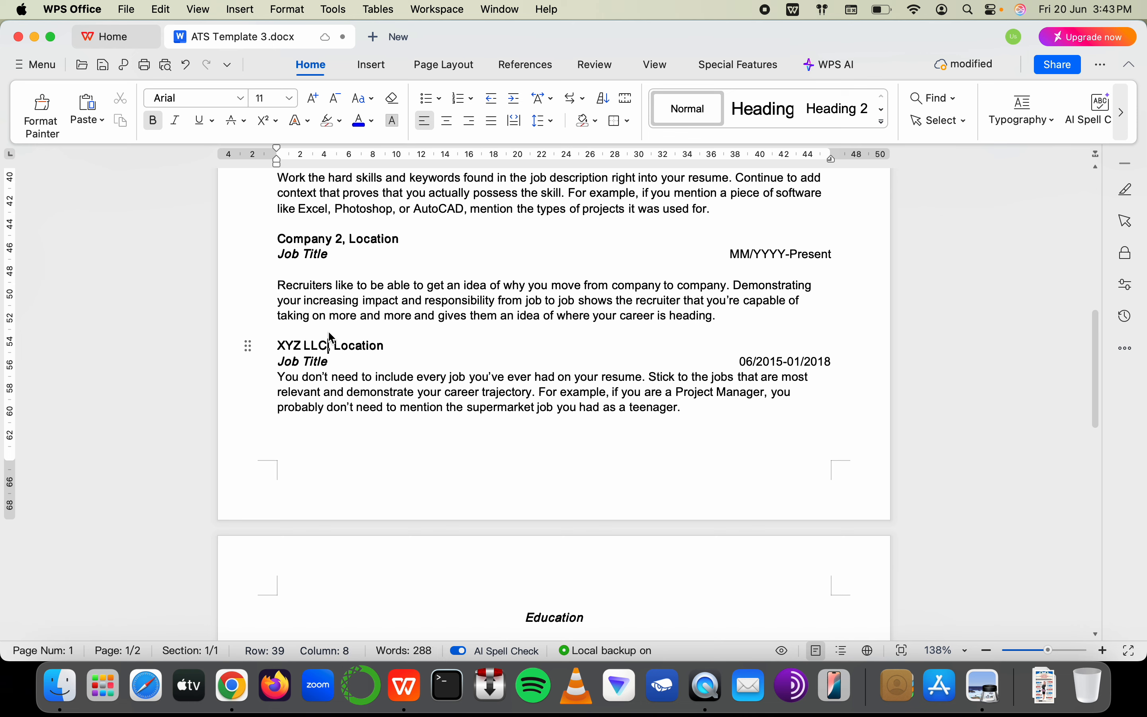
{"action": "left_click", "coordinate": [389, 351]}
{"action": "key", "text": "BackSpace"}
{"action": "key", "text": "BackSpace"}
{"action": "key", "text": "BackSpace"}
{"action": "key", "text": "BackSpace"}
{"action": "key", "text": "BackSpace"}
{"action": "key", "text": "BackSpace"}
{"action": "key", "text": "BackSpace"}
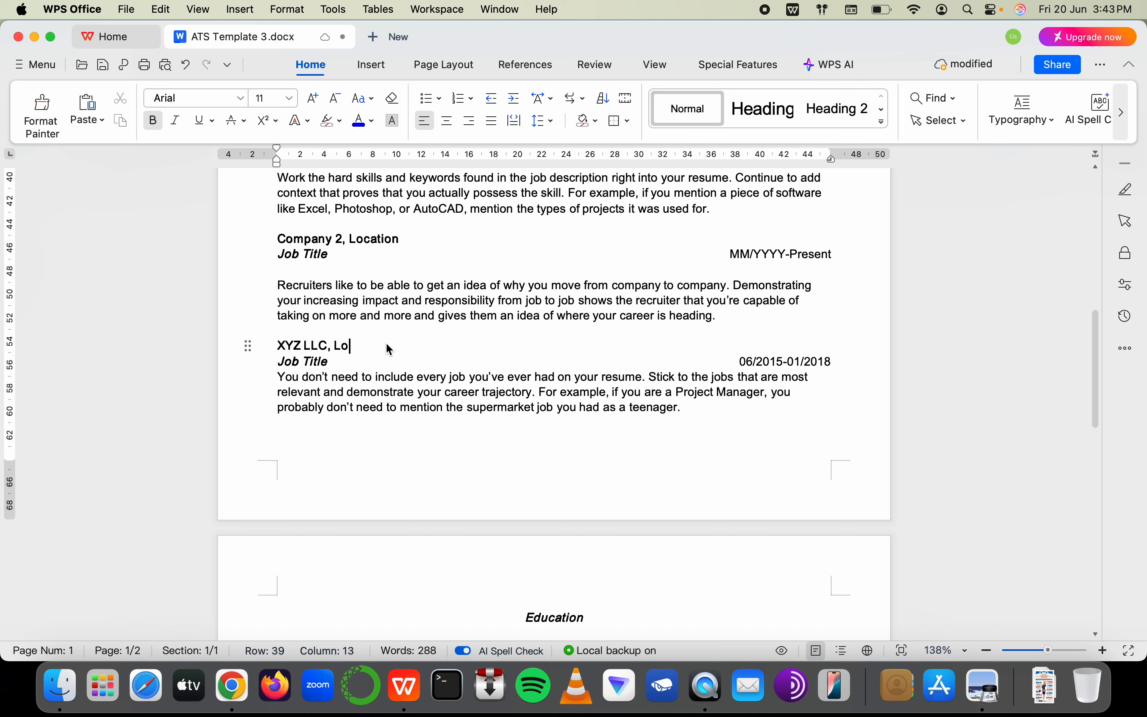
{"action": "type", "text": "Dubai"}
Replace the Job Title placeholder under XYZ LLC with 'Junior KYC'
{"action": "left_click_drag", "start_coordinate": [329, 363], "coordinate": [272, 359]}
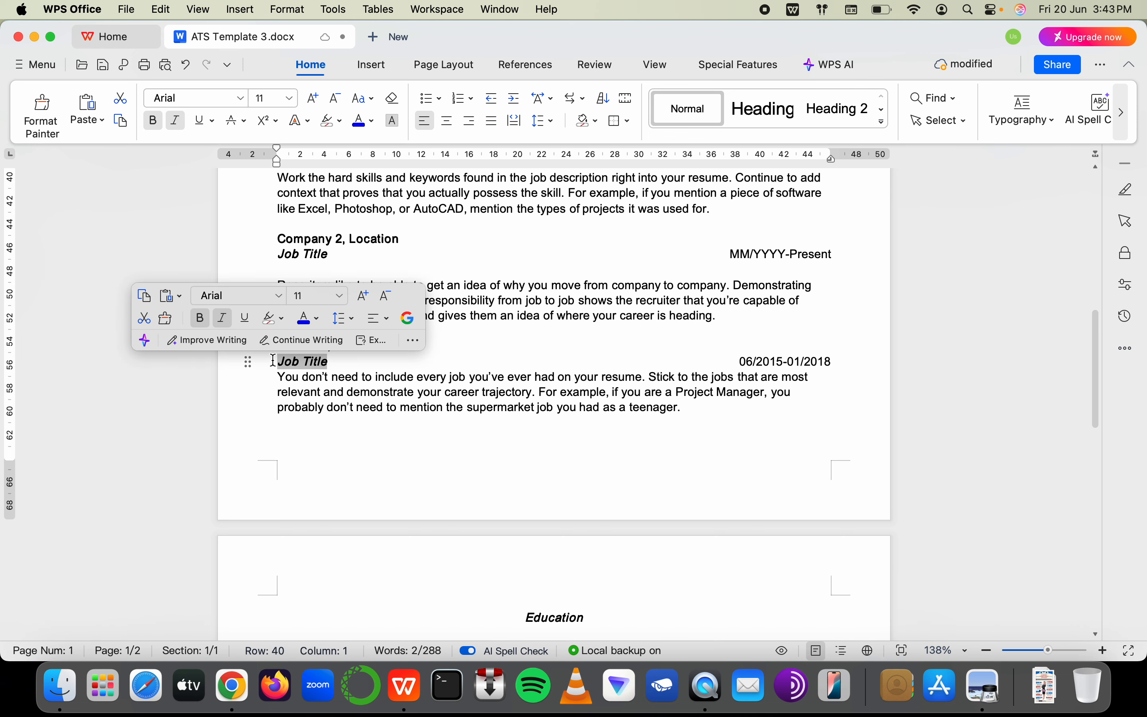
{"action": "type", "text": "Internsh"}
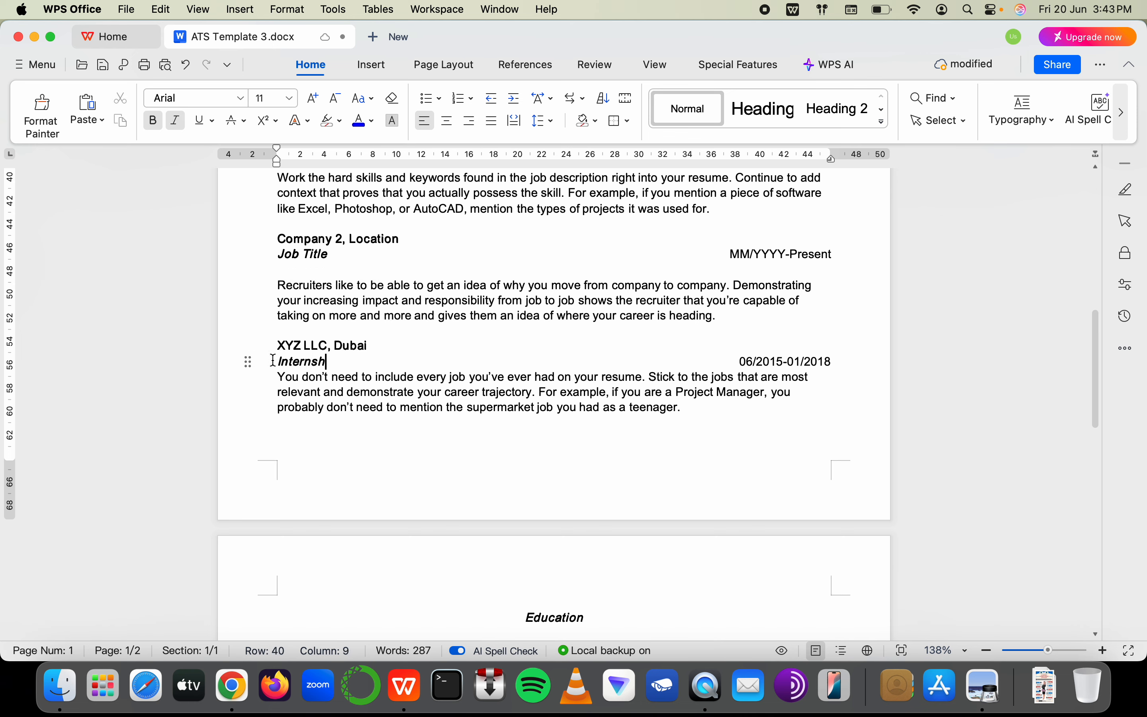
{"action": "type", "text": "ip"}
{"action": "key", "text": "BackSpace"}
{"action": "key", "text": "BackSpace"}
{"action": "key", "text": "BackSpace"}
{"action": "key", "text": "BackSpace"}
{"action": "key", "text": "BackSpace"}
{"action": "key", "text": "BackSpace"}
{"action": "key", "text": "BackSpace"}
{"action": "key", "text": "BackSpace"}
{"action": "key", "text": "BackSpace"}
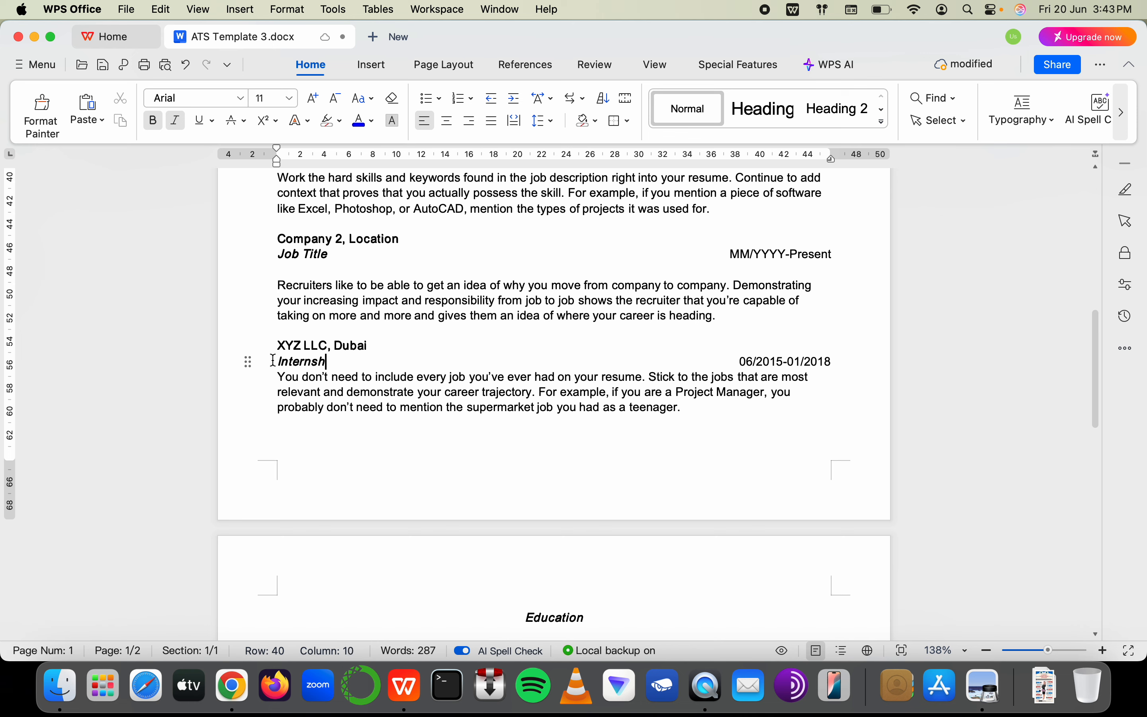
{"action": "key", "text": "BackSpace"}
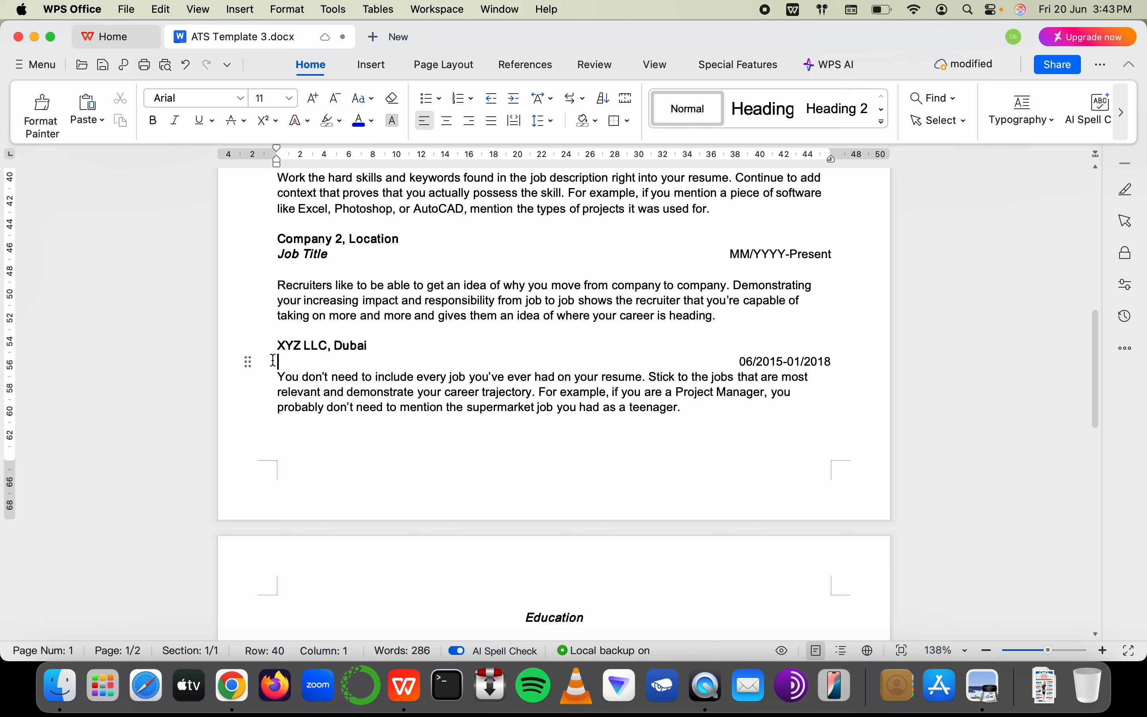
{"action": "type", "text": "Junior"}
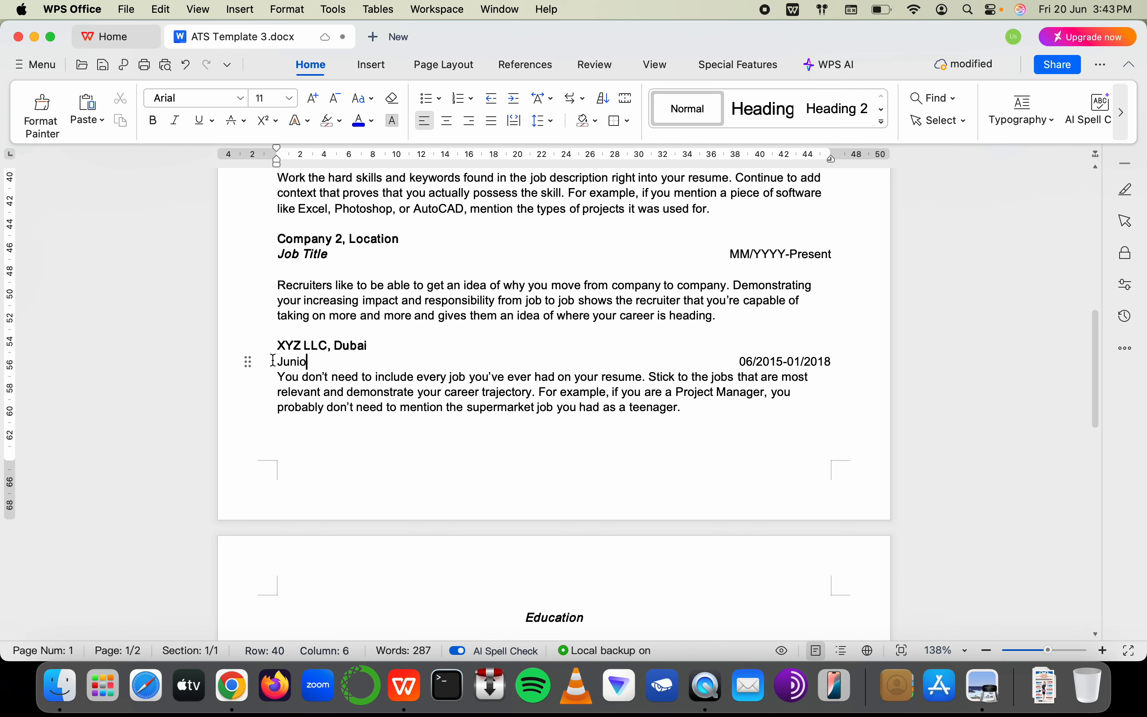
{"action": "key", "text": "super+z"}
{"action": "key", "text": "super+z"}
{"action": "key", "text": "super+z"}
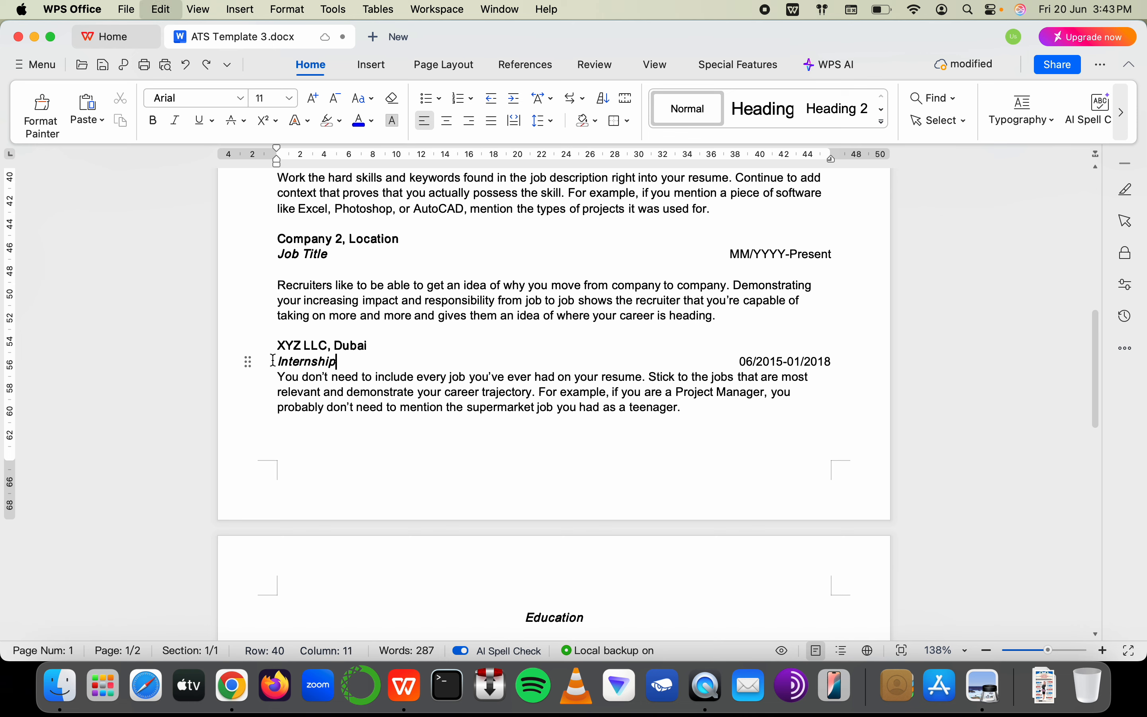
{"action": "left_click", "coordinate": [288, 363], "text": "shift"}
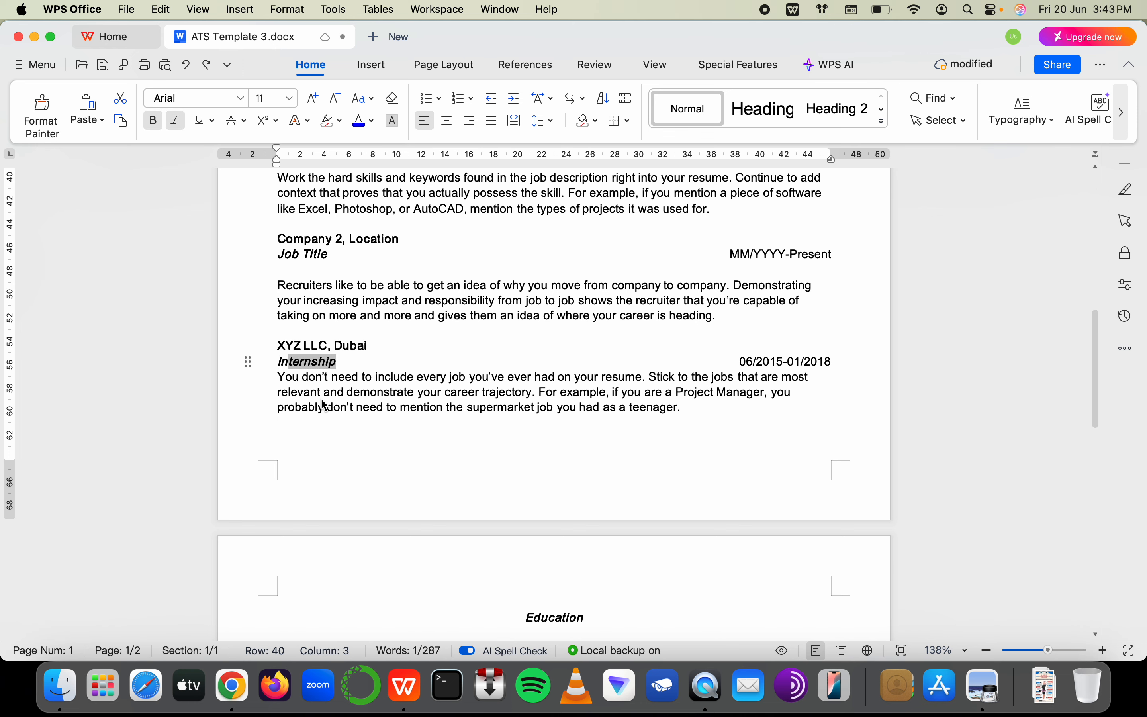
{"action": "type", "text": "Junior L"}
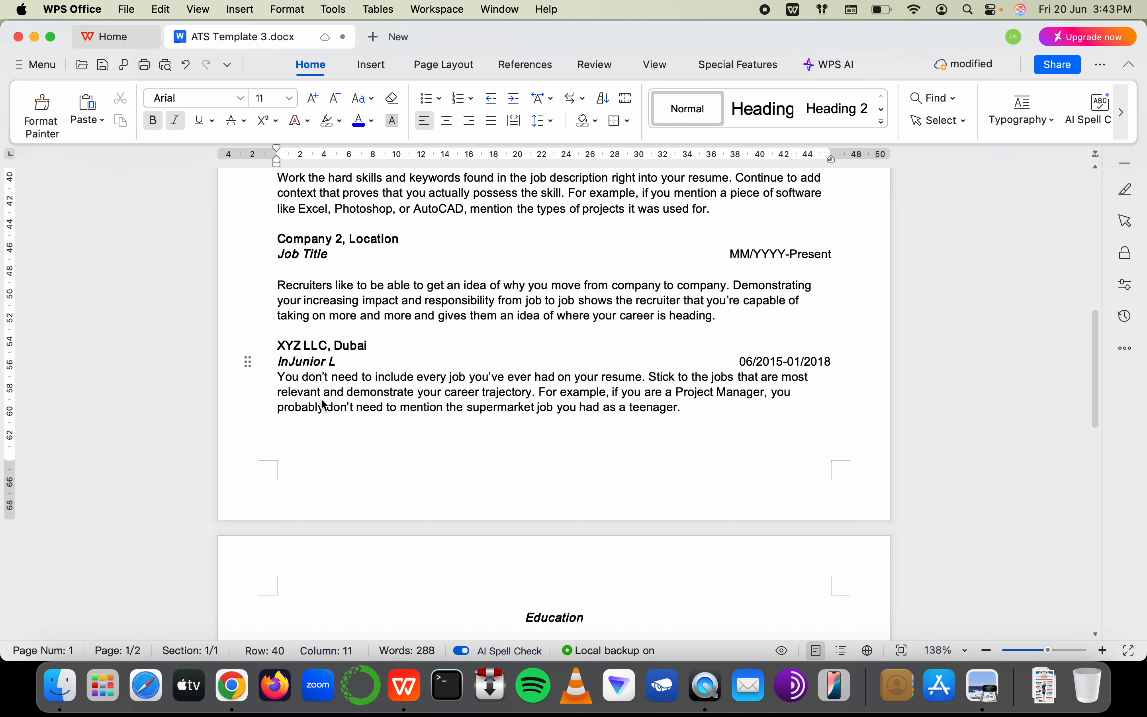
{"action": "key", "text": "BackSpace"}
{"action": "key", "text": "BackSpace"}
{"action": "left_click", "coordinate": [293, 361]}
{"action": "key", "text": "Left"}
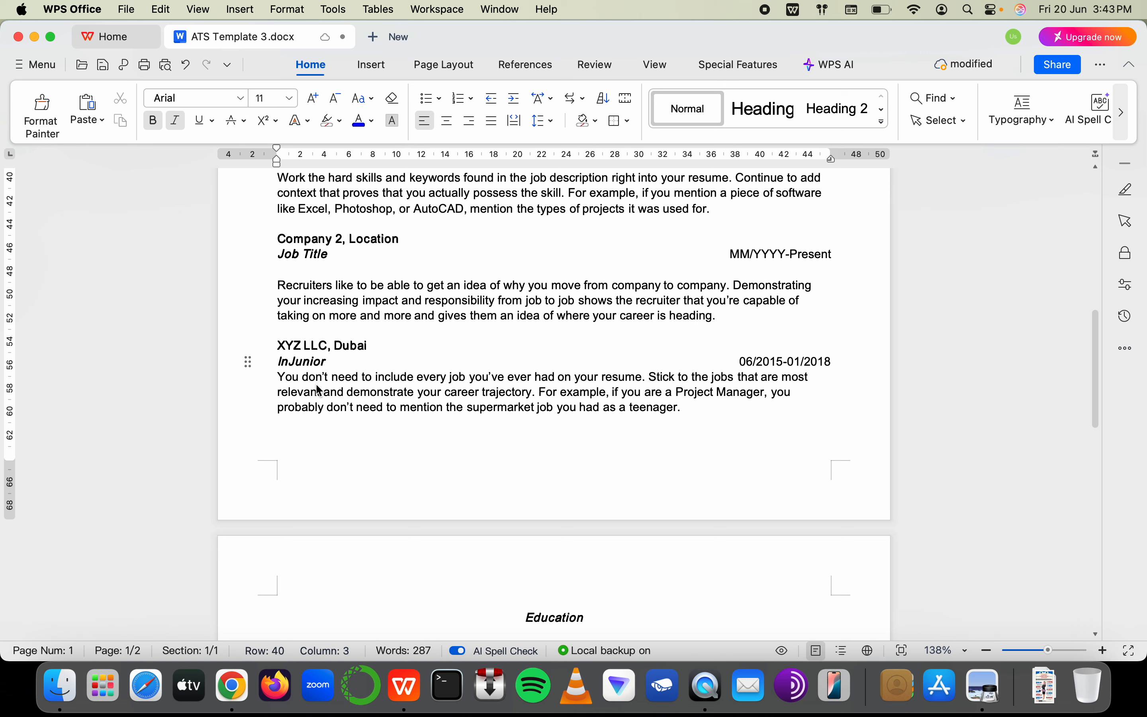
{"action": "key", "text": "BackSpace"}
{"action": "key", "text": "BackSpace"}
{"action": "left_click", "coordinate": [332, 359]}
{"action": "type", "text": "KYC"}
Select the XYZ LLC description paragraph, then deselect it
{"action": "left_click", "coordinate": [301, 378]}
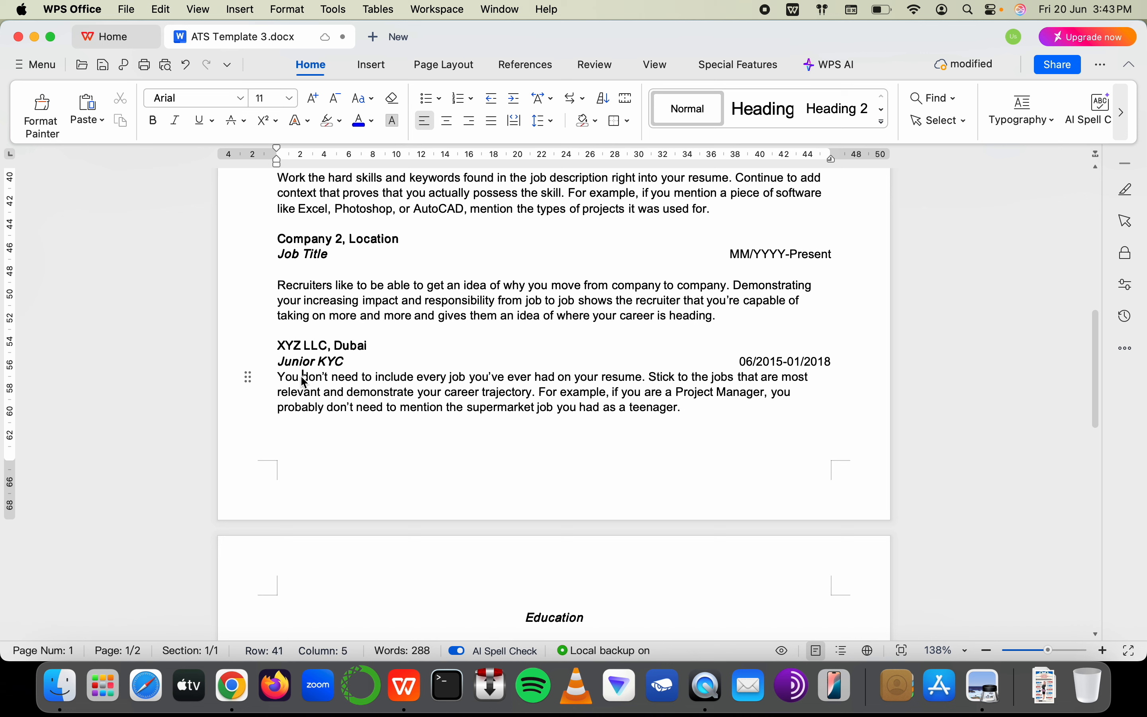
{"action": "left_click_drag", "start_coordinate": [283, 378], "coordinate": [662, 418]}
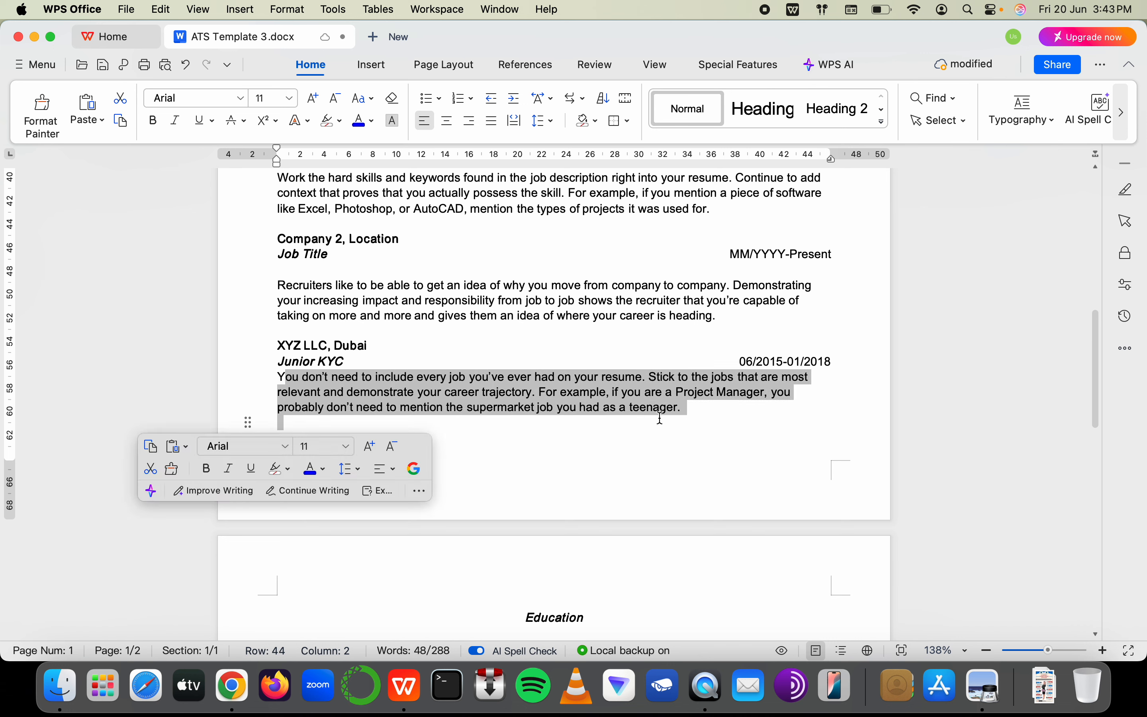
{"action": "left_click", "coordinate": [692, 405]}
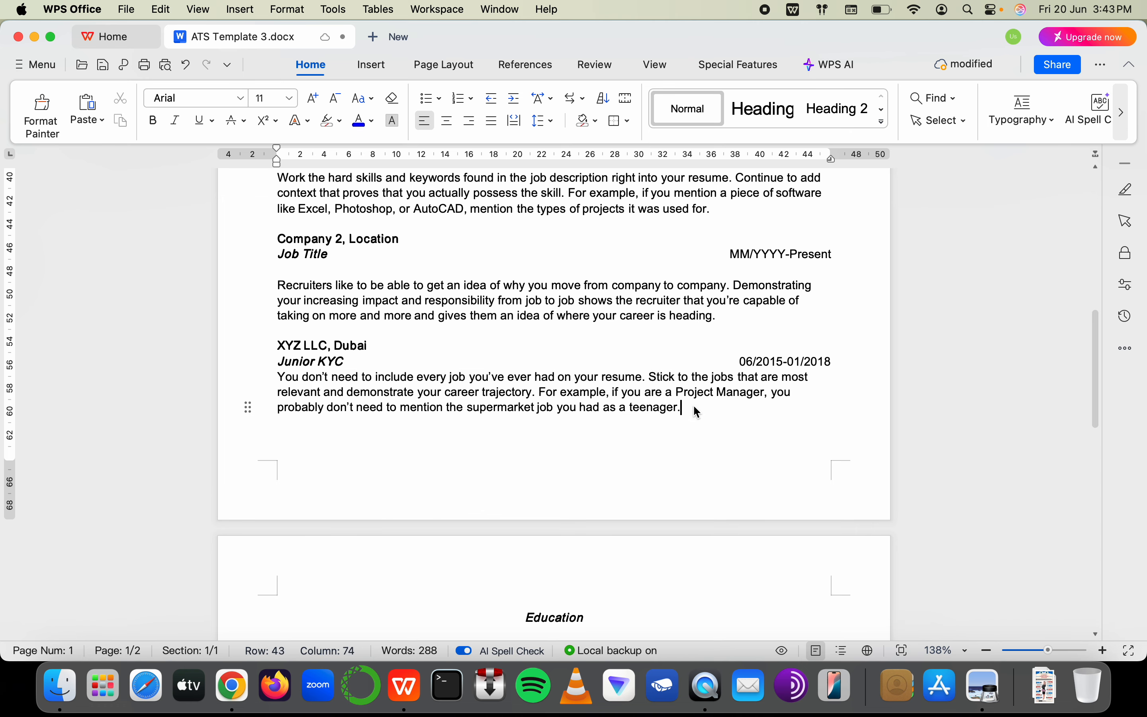
{"action": "key", "text": "super+Tab"}
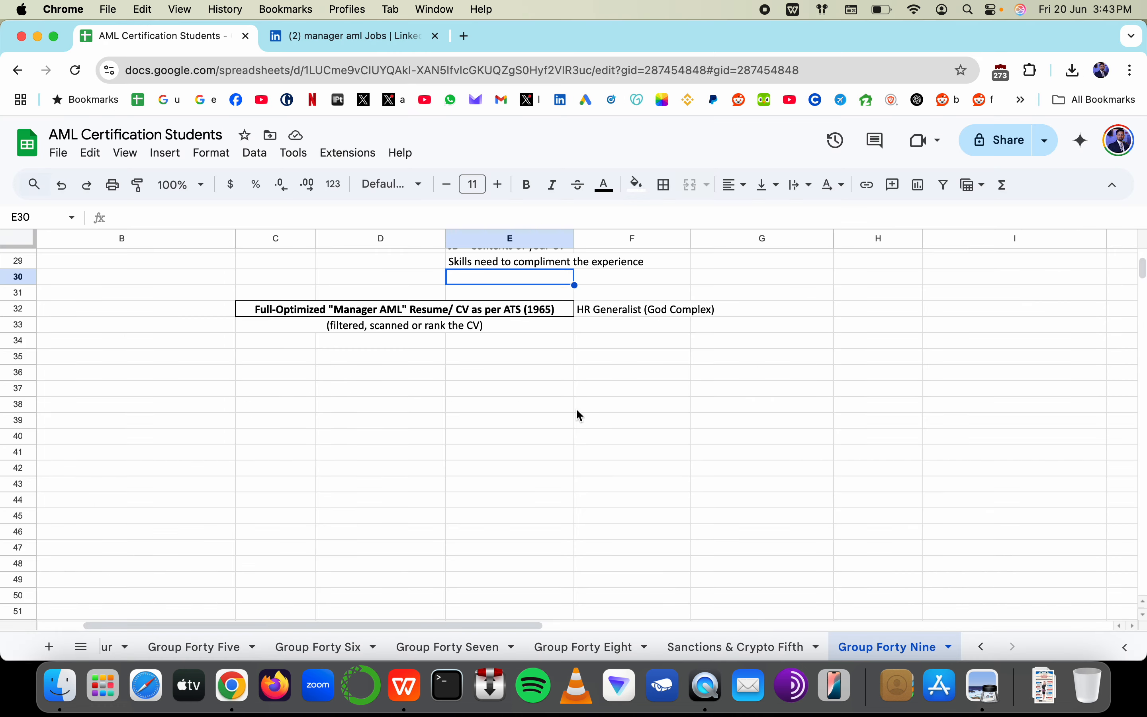
{"action": "left_click", "coordinate": [516, 353]}
{"action": "scroll", "coordinate": [517, 354], "scroll_direction": "left", "scroll_amount": 3}
{"action": "scroll", "coordinate": [517, 353], "scroll_direction": "down", "scroll_amount": 1}
{"action": "left_click", "coordinate": [480, 361]}
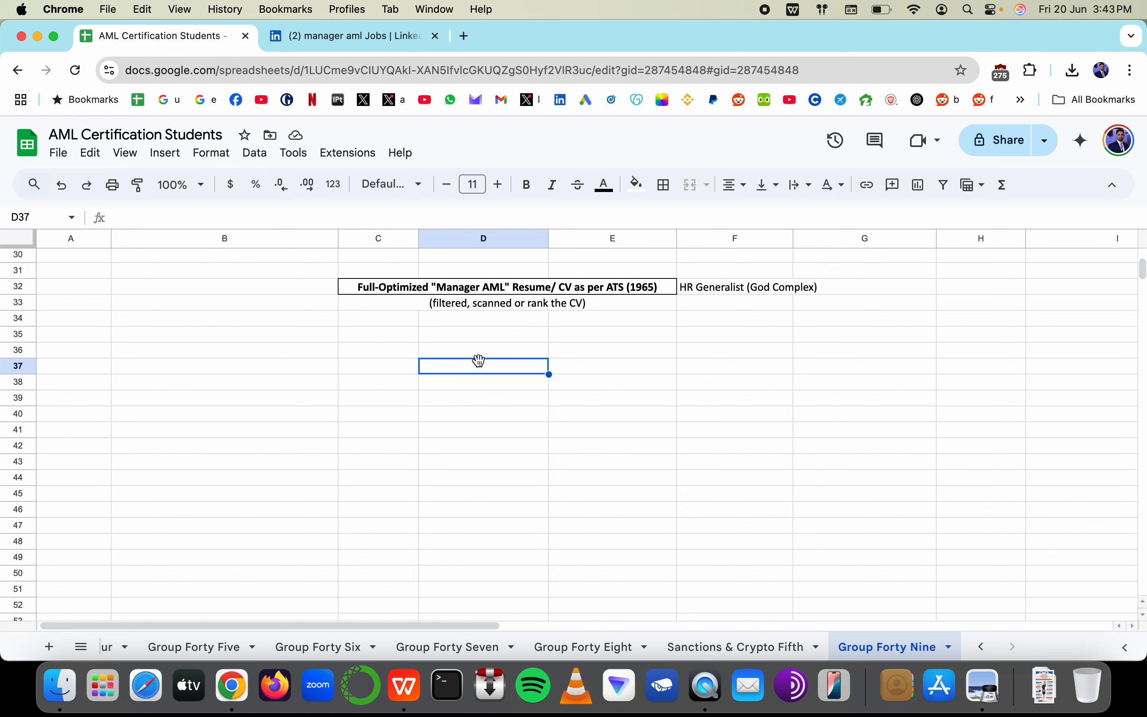
{"action": "type", "text": "relevant"}
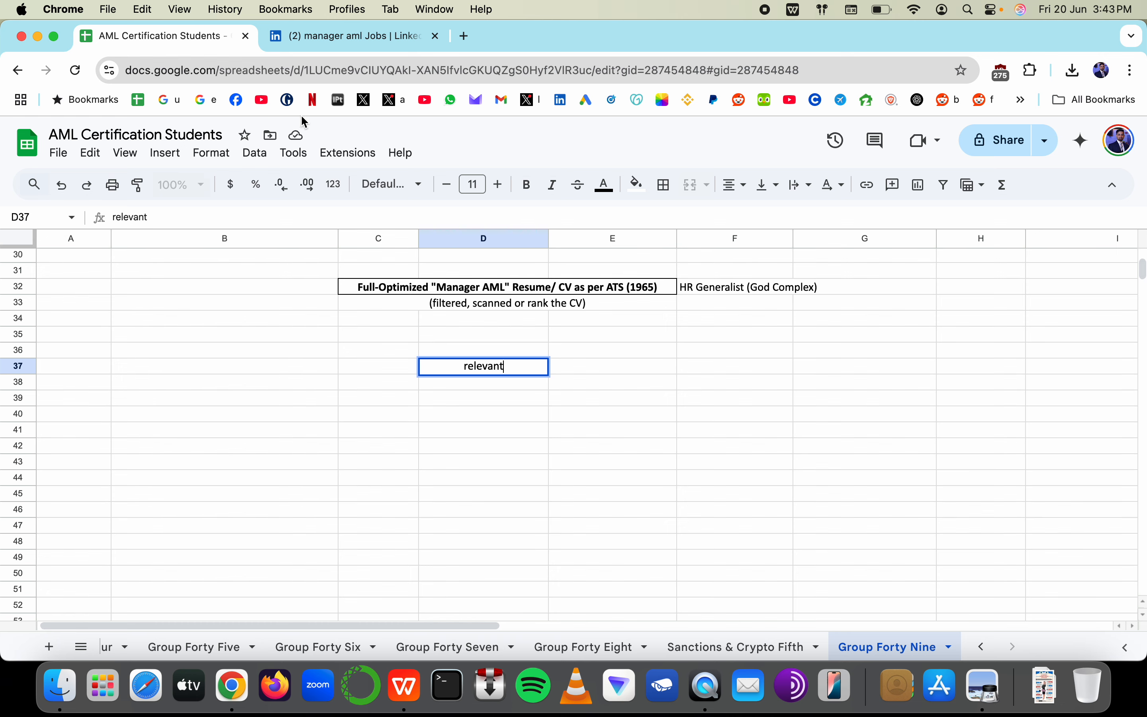
{"action": "key", "text": "Escape"}
{"action": "key", "text": "super+Tab"}
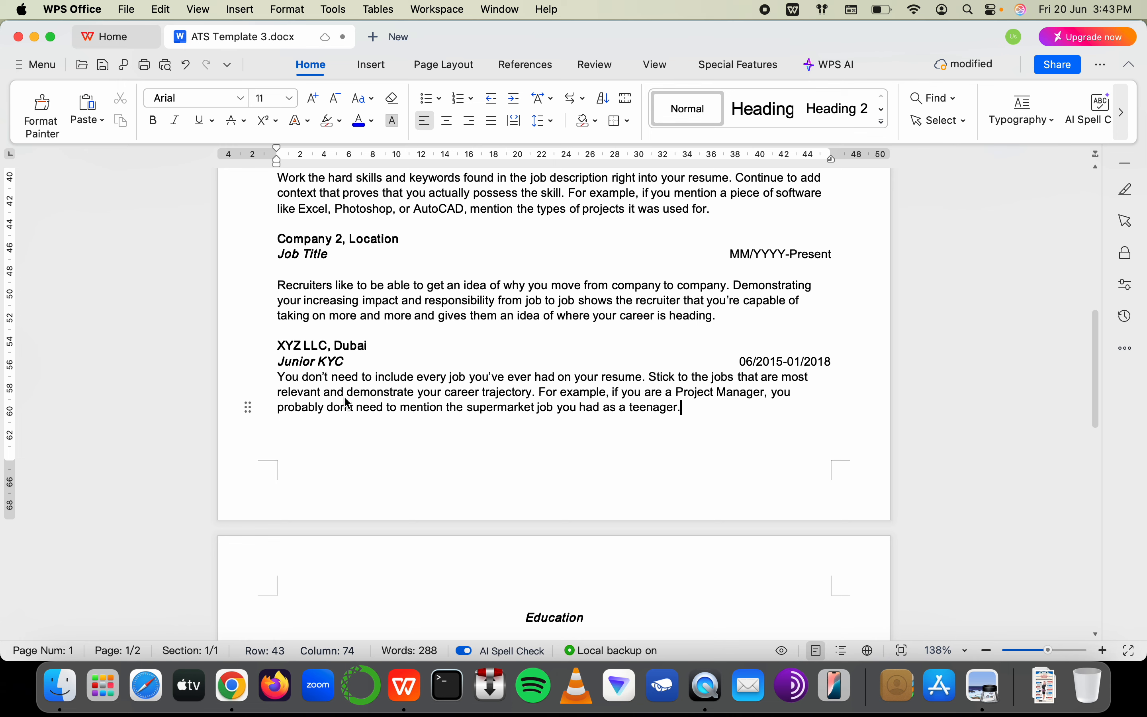
{"action": "key", "text": "super+Tab"}
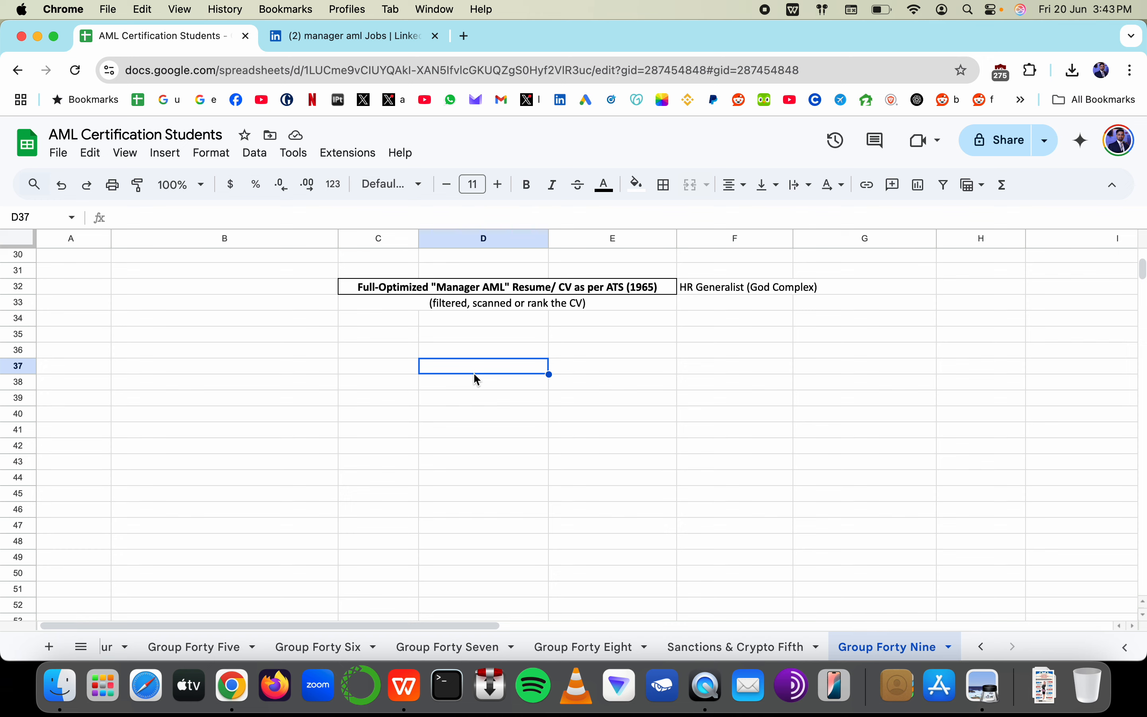
{"action": "key", "text": "super+Tab"}
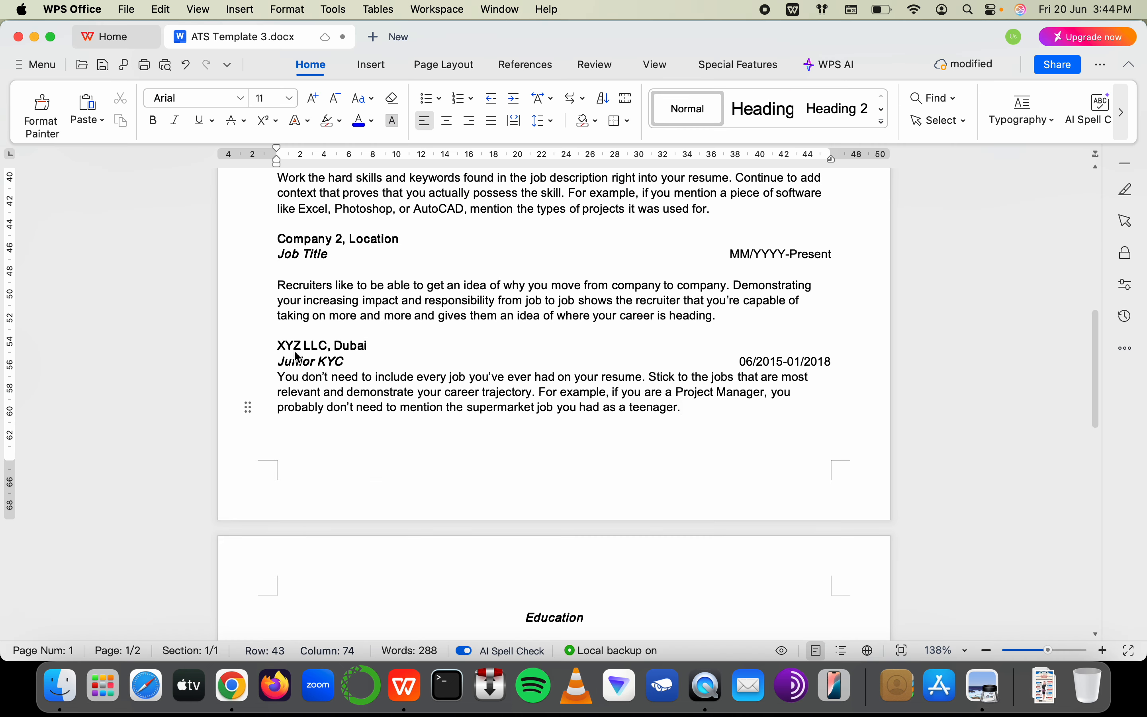
Select the XYZ LLC block from ', Dubai' through 'teenager.' and review the Experience section
{"action": "left_click_drag", "start_coordinate": [330, 350], "coordinate": [537, 422]}
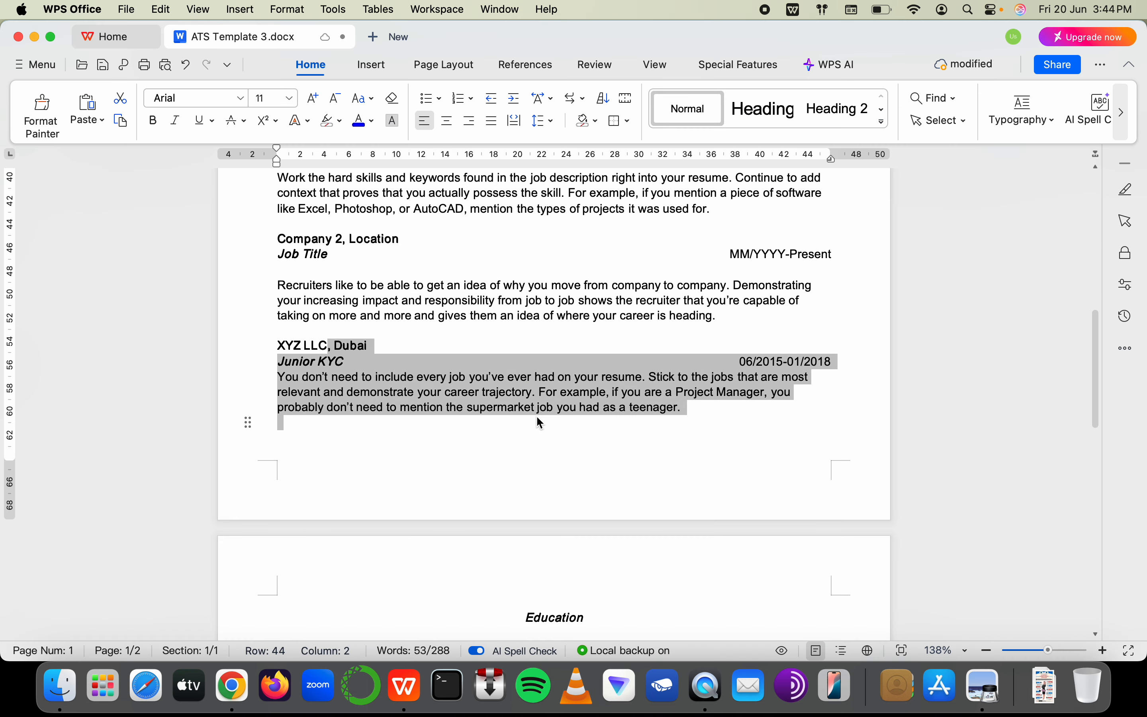
{"action": "scroll", "coordinate": [535, 414], "scroll_direction": "up", "scroll_amount": 10}
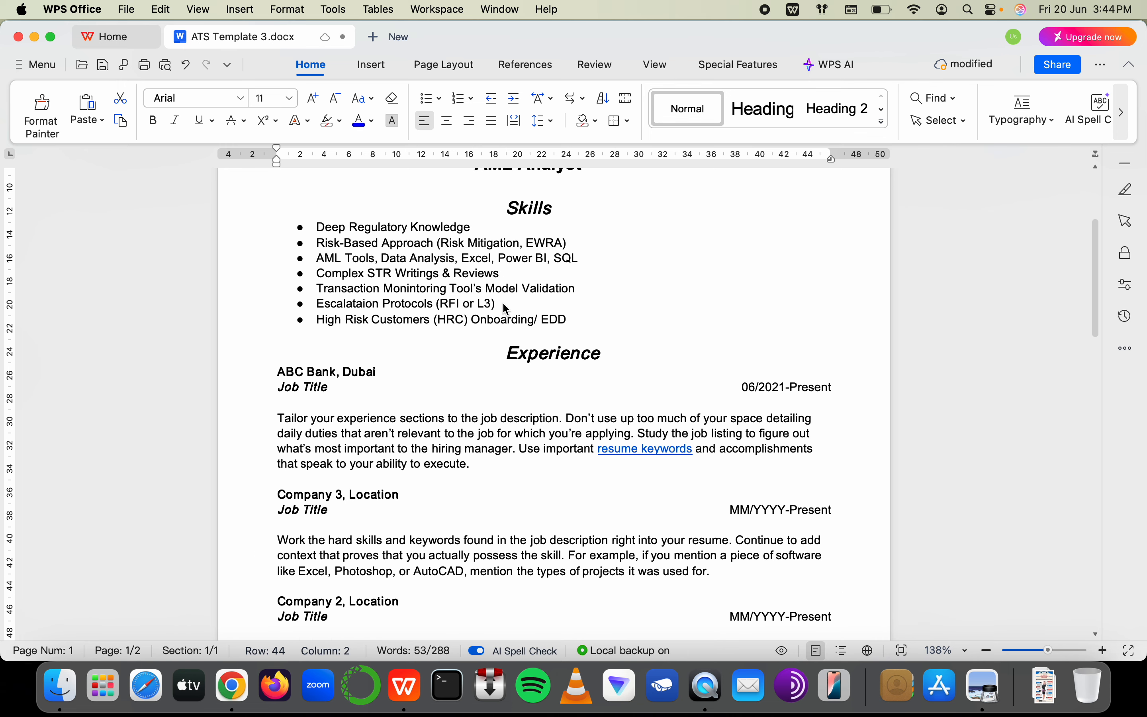
{"action": "scroll", "coordinate": [507, 308], "scroll_direction": "down", "scroll_amount": 8}
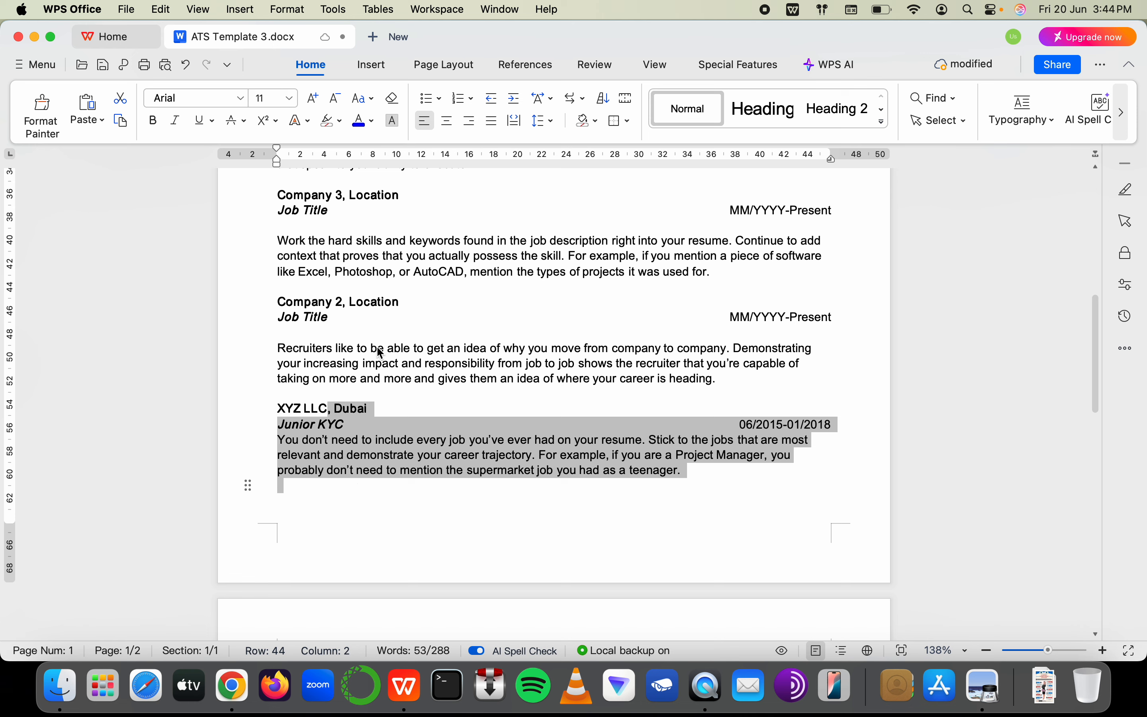
{"action": "scroll", "coordinate": [342, 286], "scroll_direction": "up", "scroll_amount": 3}
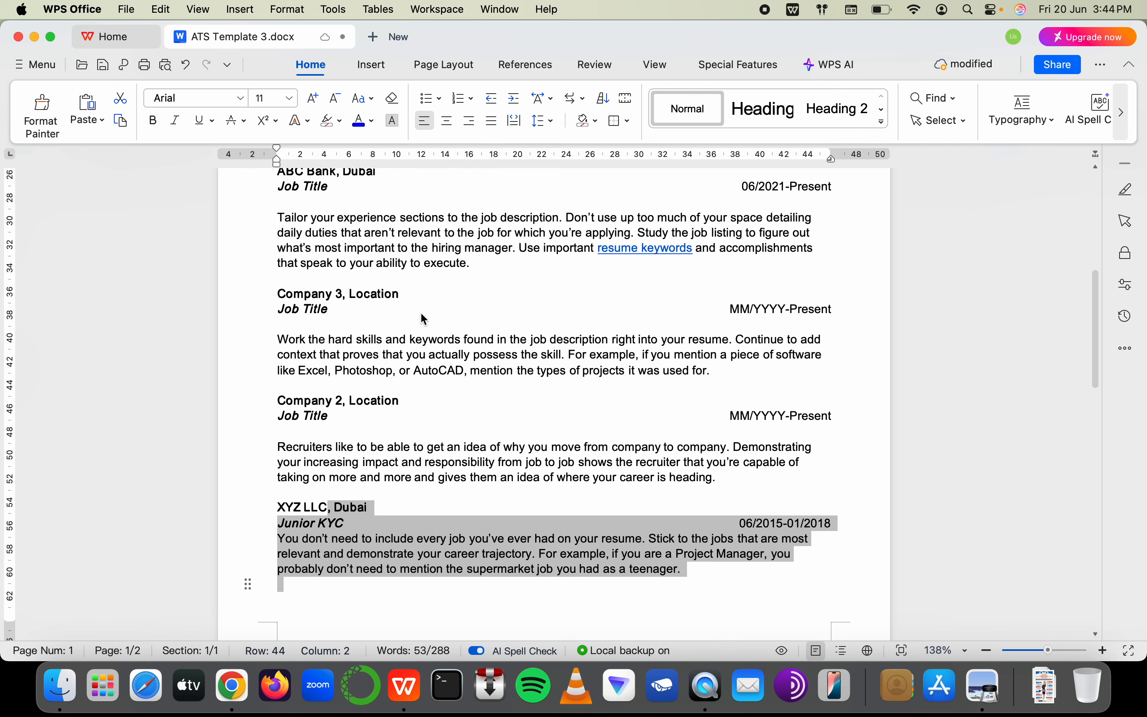
{"action": "scroll", "coordinate": [420, 315], "scroll_direction": "up", "scroll_amount": 5}
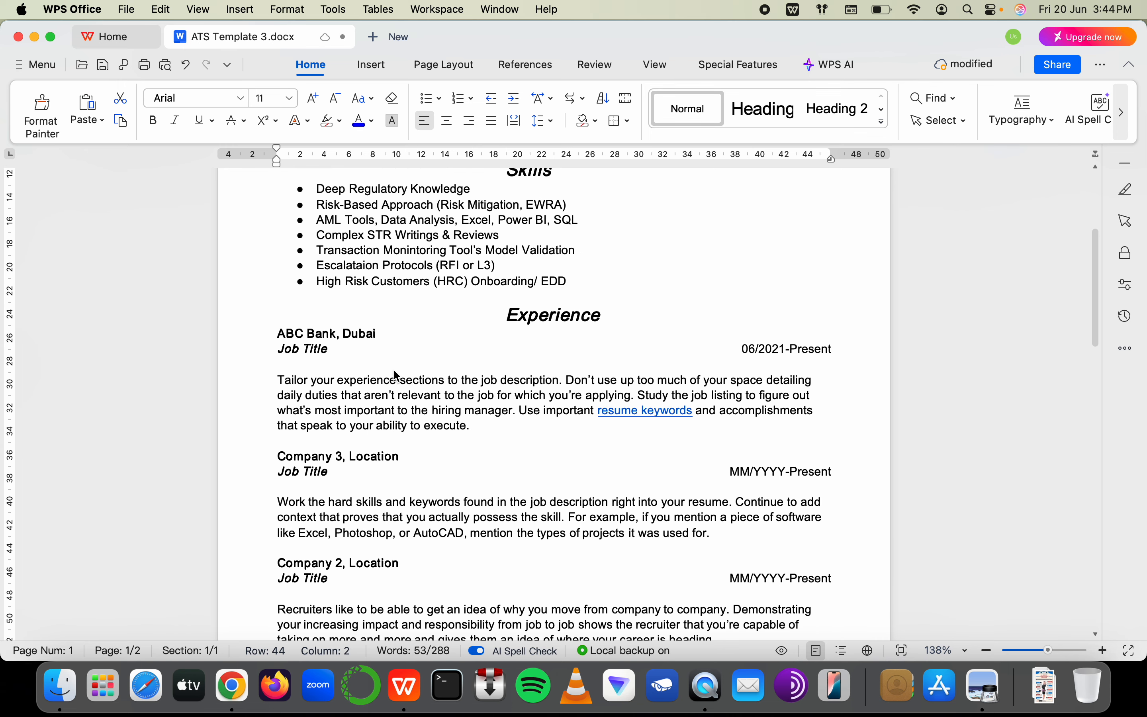
{"action": "scroll", "coordinate": [397, 376], "scroll_direction": "down", "scroll_amount": 6}
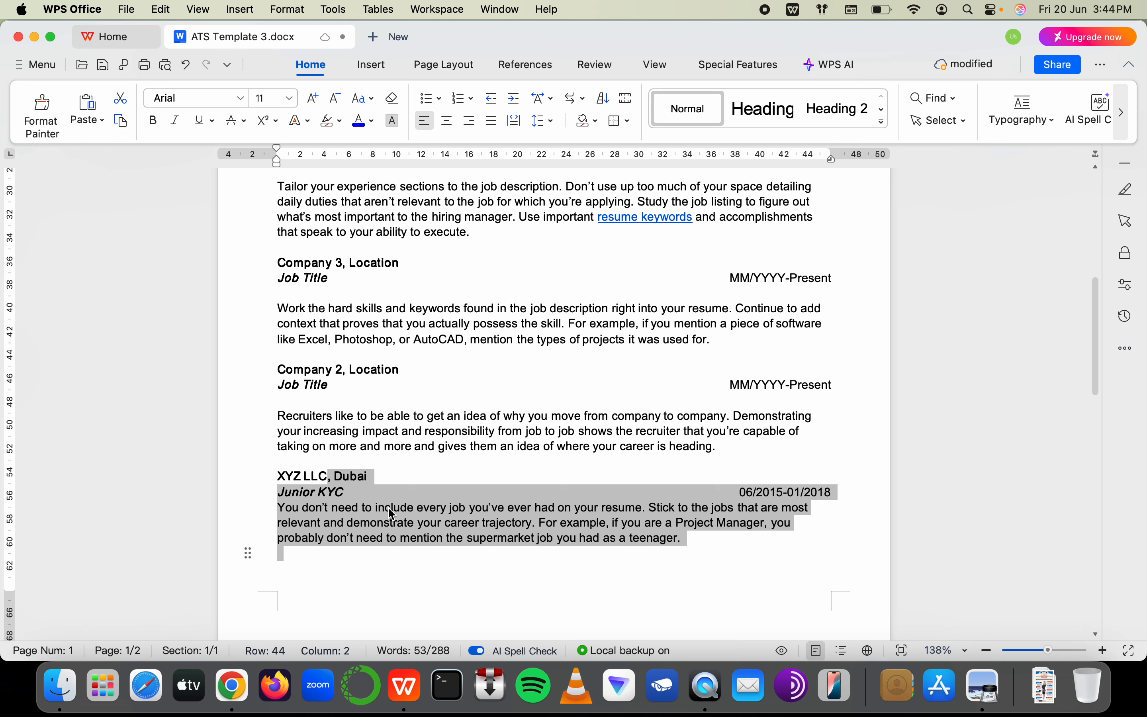
Select the placeholder paragraph under Junior KYC, checking line spacing but leaving it unchanged
{"action": "left_click", "coordinate": [673, 538]}
{"action": "left_click_drag", "start_coordinate": [697, 538], "coordinate": [280, 511]}
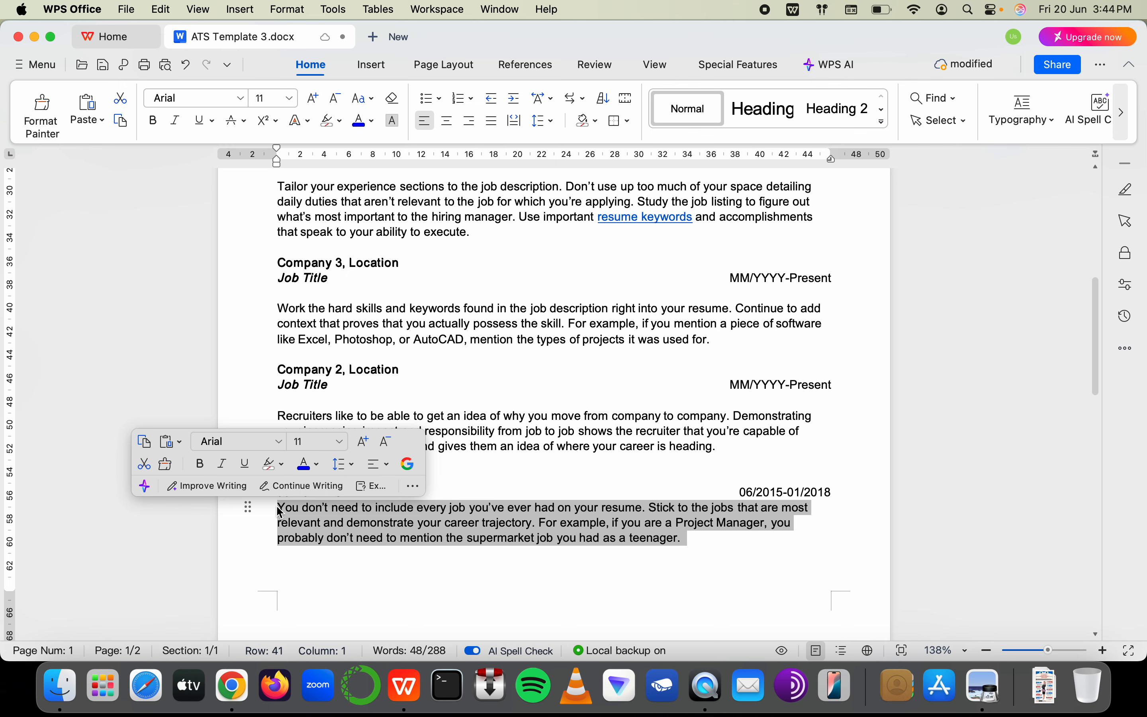
{"action": "key", "text": "super+Tab"}
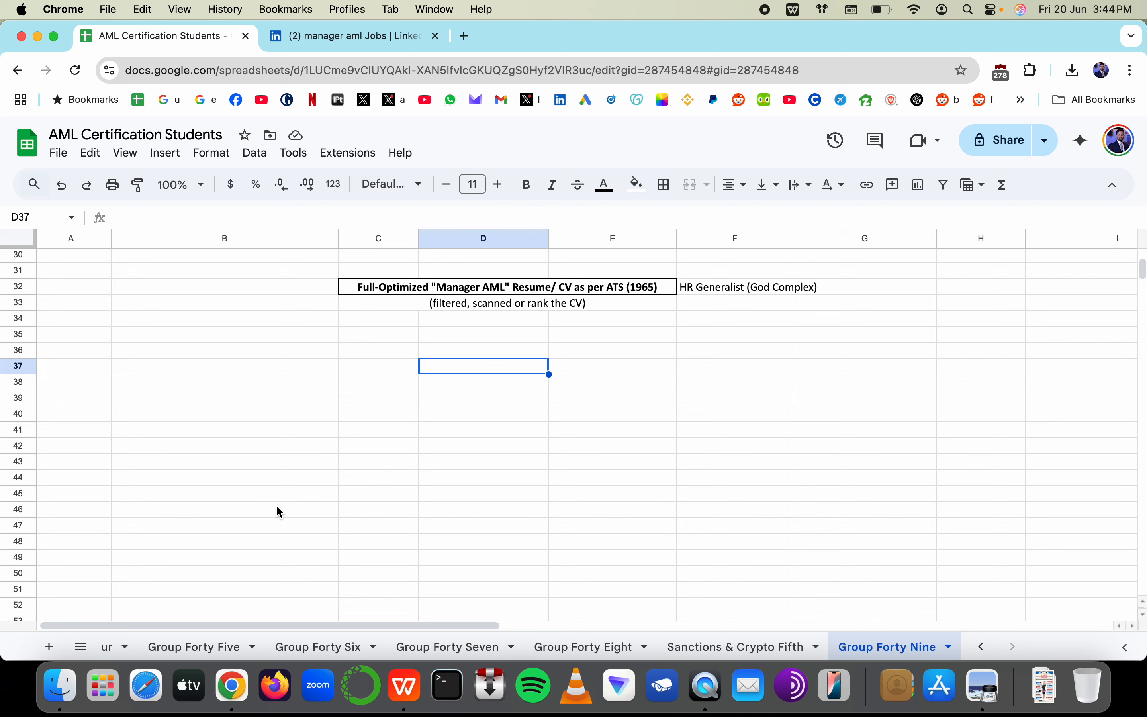
{"action": "key", "text": "super+Tab"}
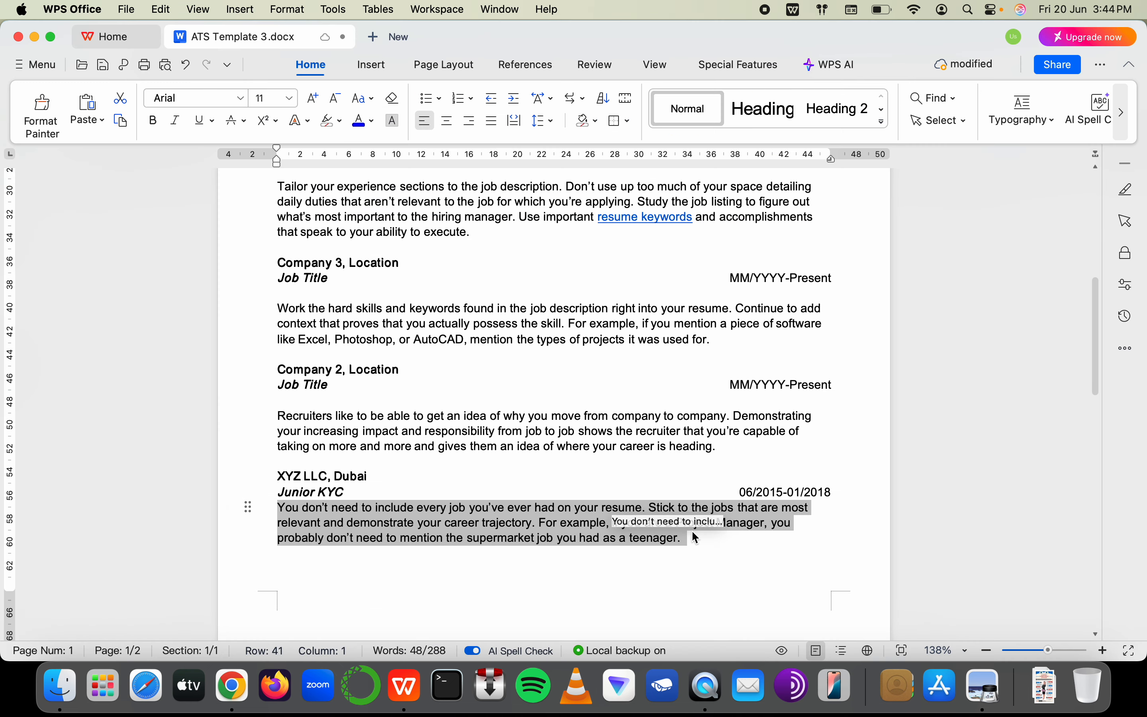
{"action": "left_click", "coordinate": [351, 491]}
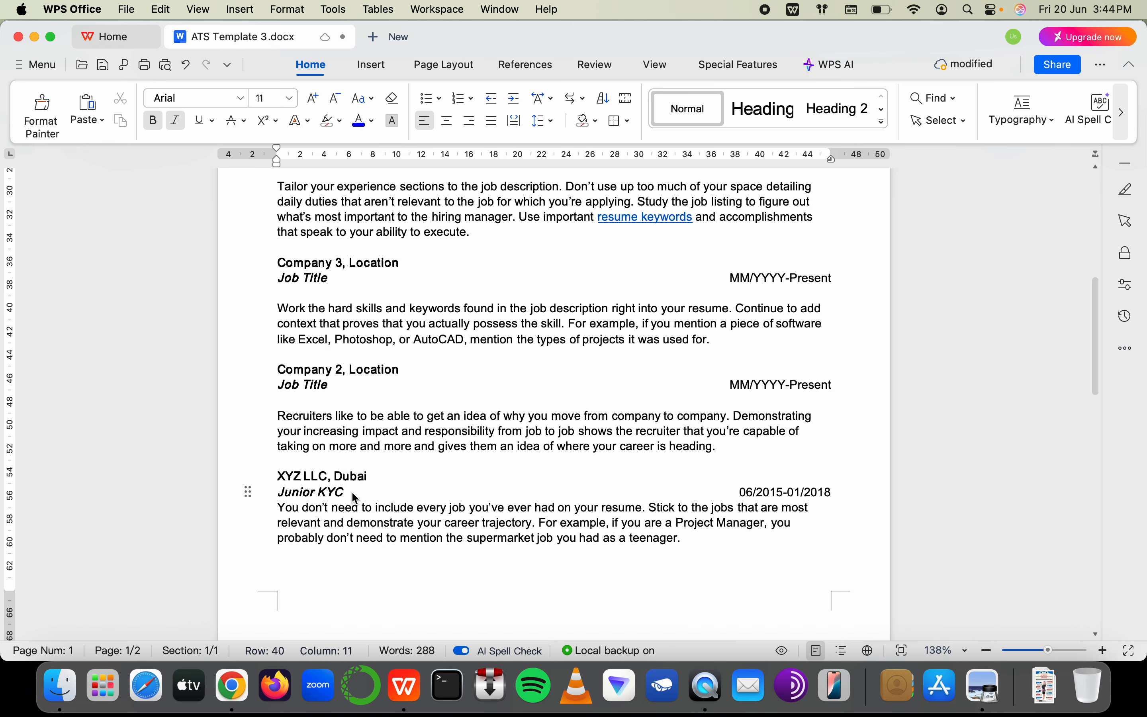
{"action": "left_click_drag", "start_coordinate": [279, 510], "coordinate": [690, 539]}
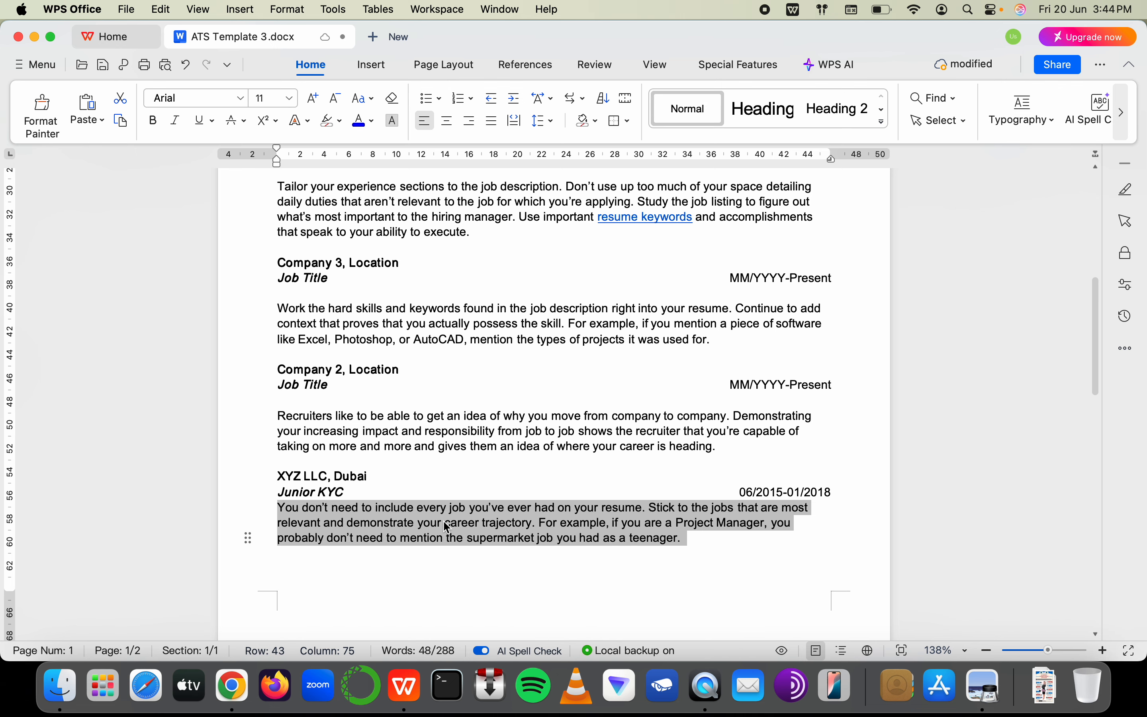
{"action": "scroll", "coordinate": [324, 334], "scroll_direction": "up", "scroll_amount": 3}
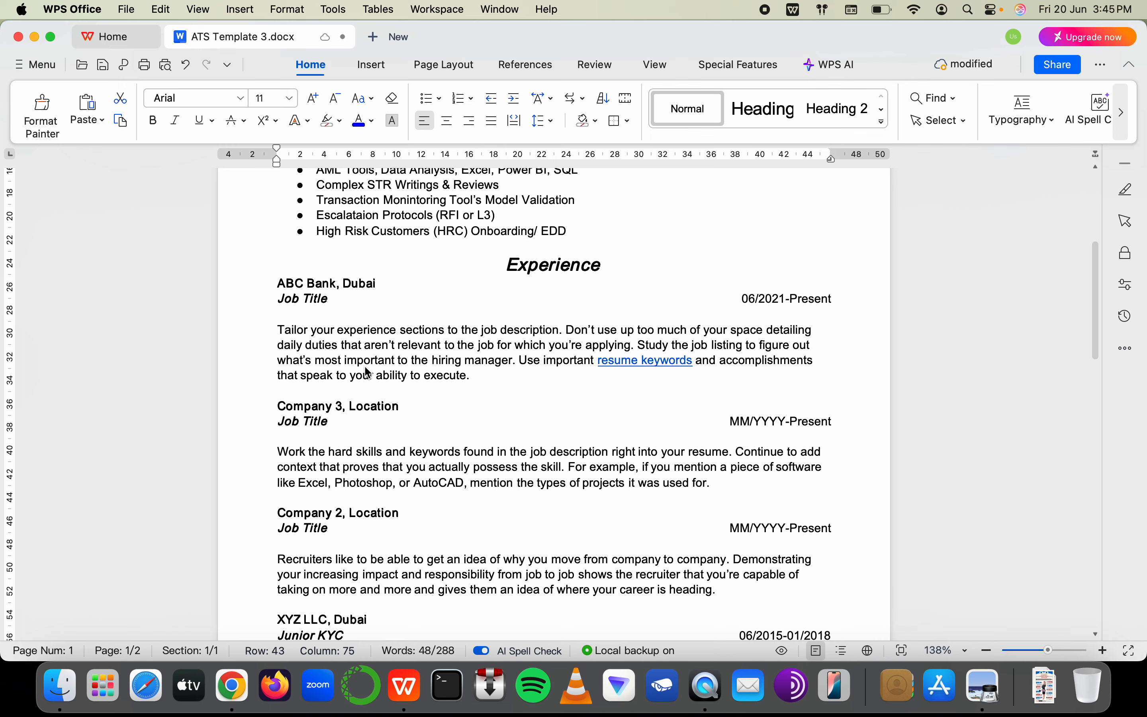
{"action": "scroll", "coordinate": [365, 369], "scroll_direction": "down", "scroll_amount": 5}
{"action": "left_click_drag", "start_coordinate": [279, 421], "coordinate": [743, 441]}
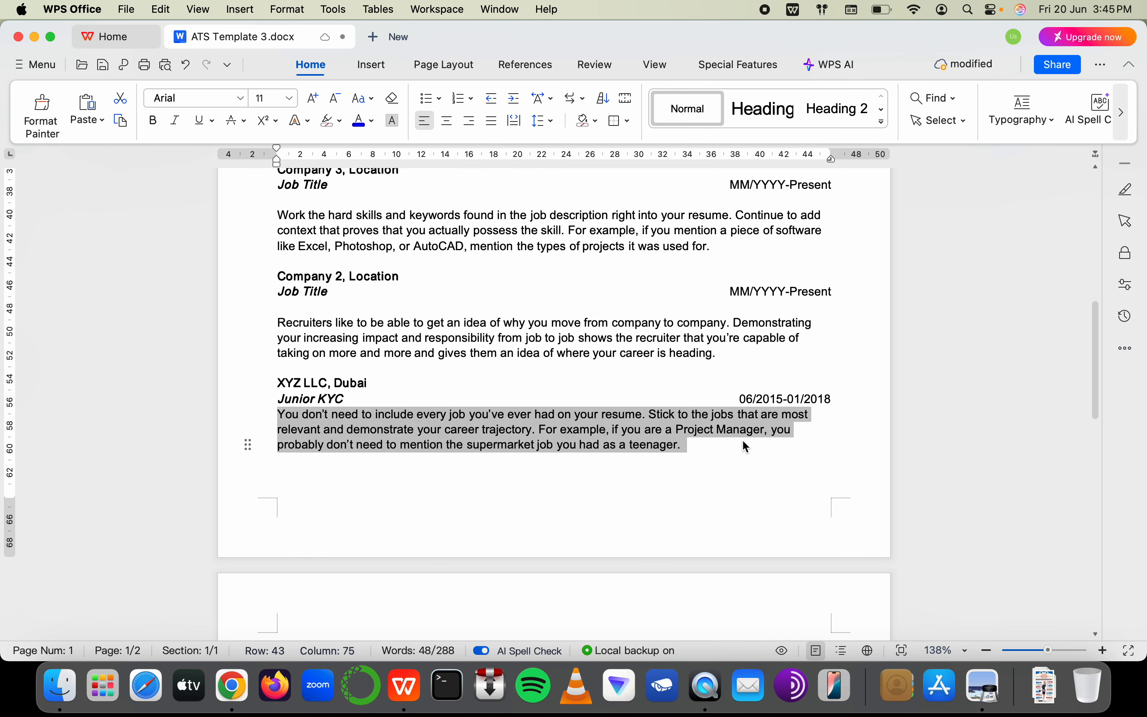
{"action": "scroll", "coordinate": [505, 338], "scroll_direction": "up", "scroll_amount": 2}
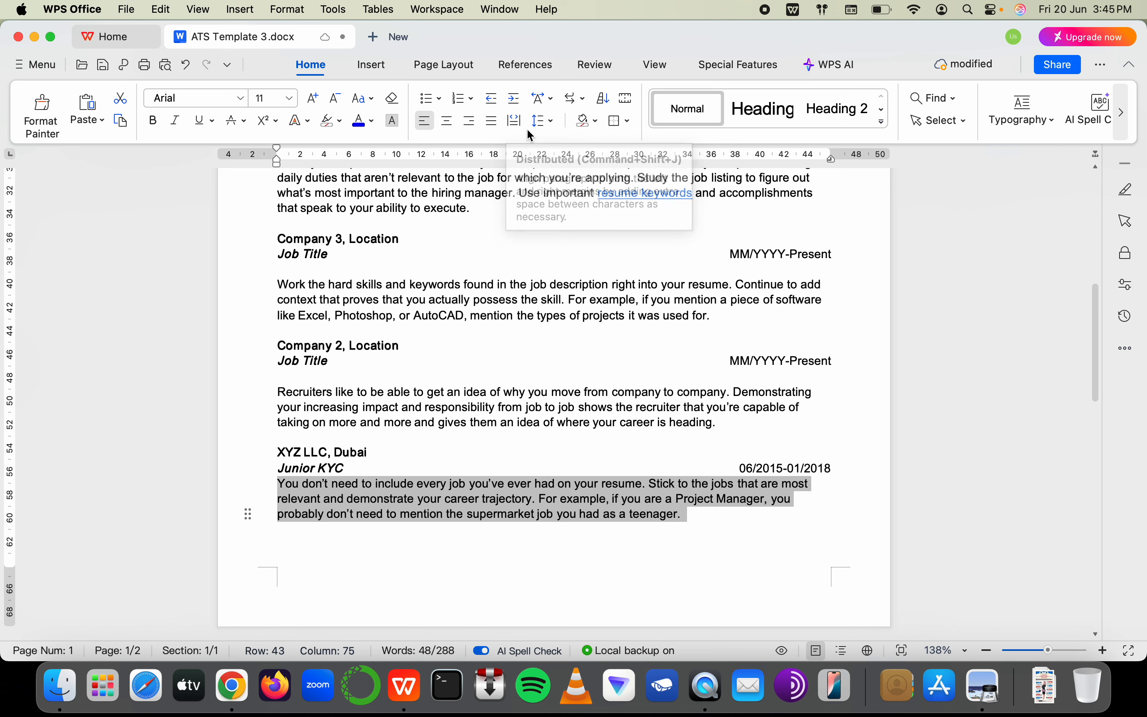
{"action": "left_click", "coordinate": [543, 123]}
{"action": "left_click", "coordinate": [544, 121]}
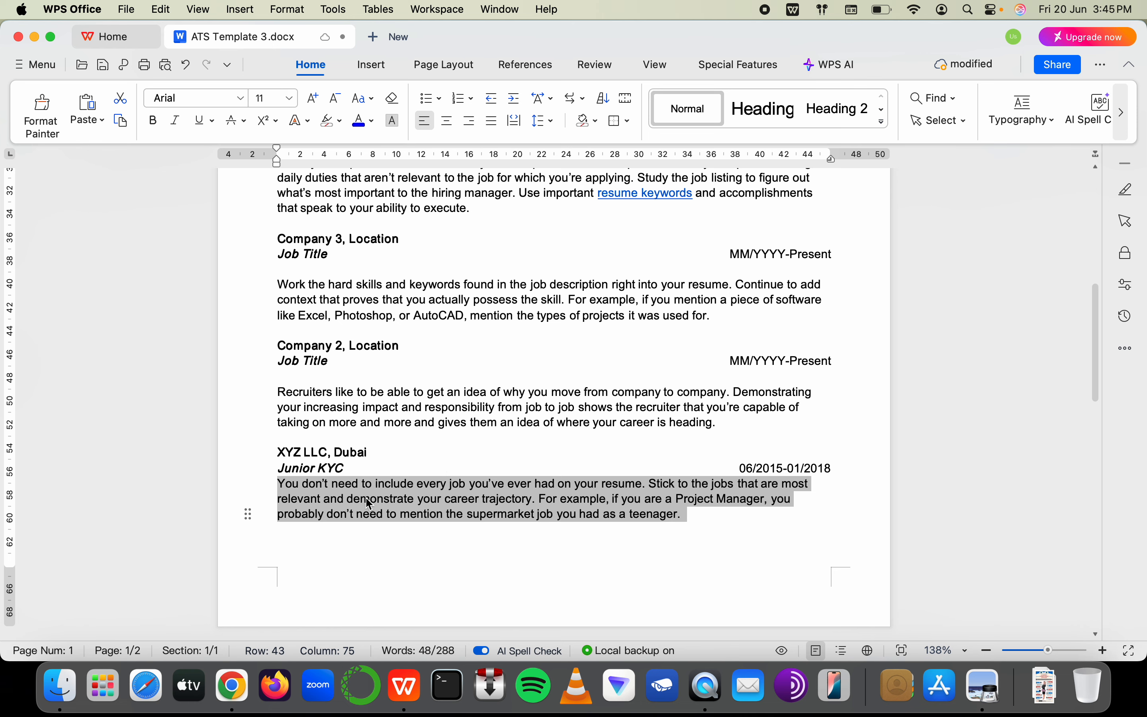
{"action": "left_click", "coordinate": [694, 544]}
{"action": "left_click_drag", "start_coordinate": [681, 517], "coordinate": [278, 483]}
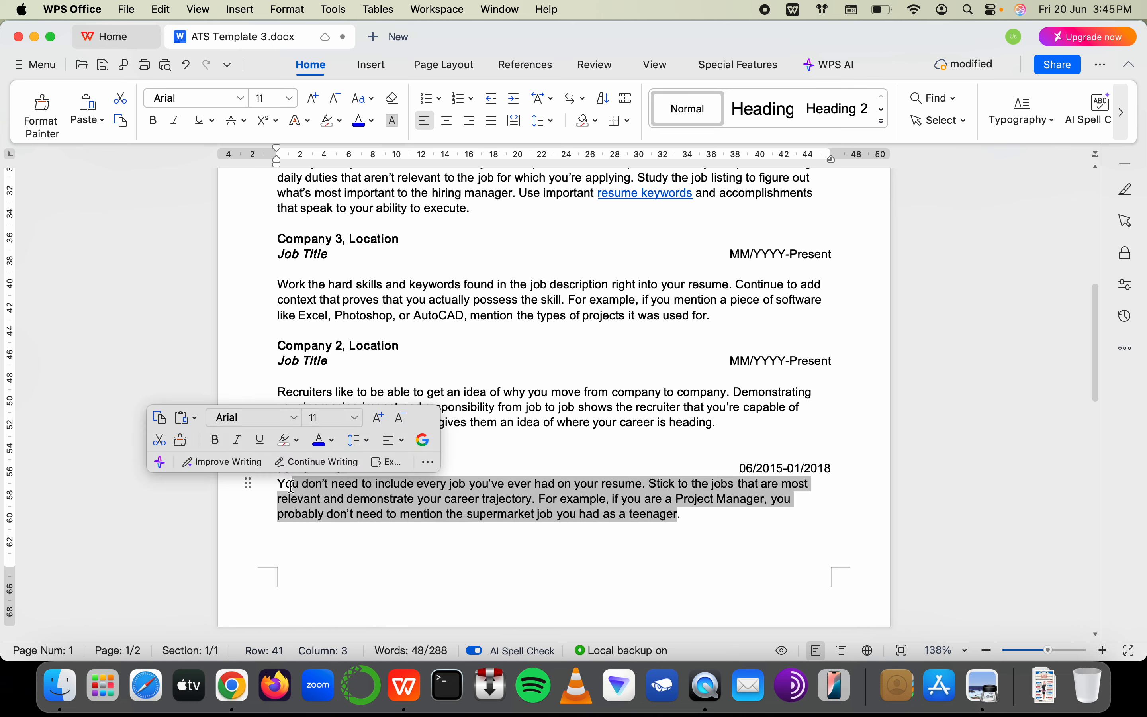
Replace it with 'Reduced the backlog of Period Review by 11% (YTY)' and select that line
{"action": "type", "text": "Y"}
{"action": "key", "text": "Return"}
{"action": "key", "text": "BackSpace"}
{"action": "key", "text": "BackSpace"}
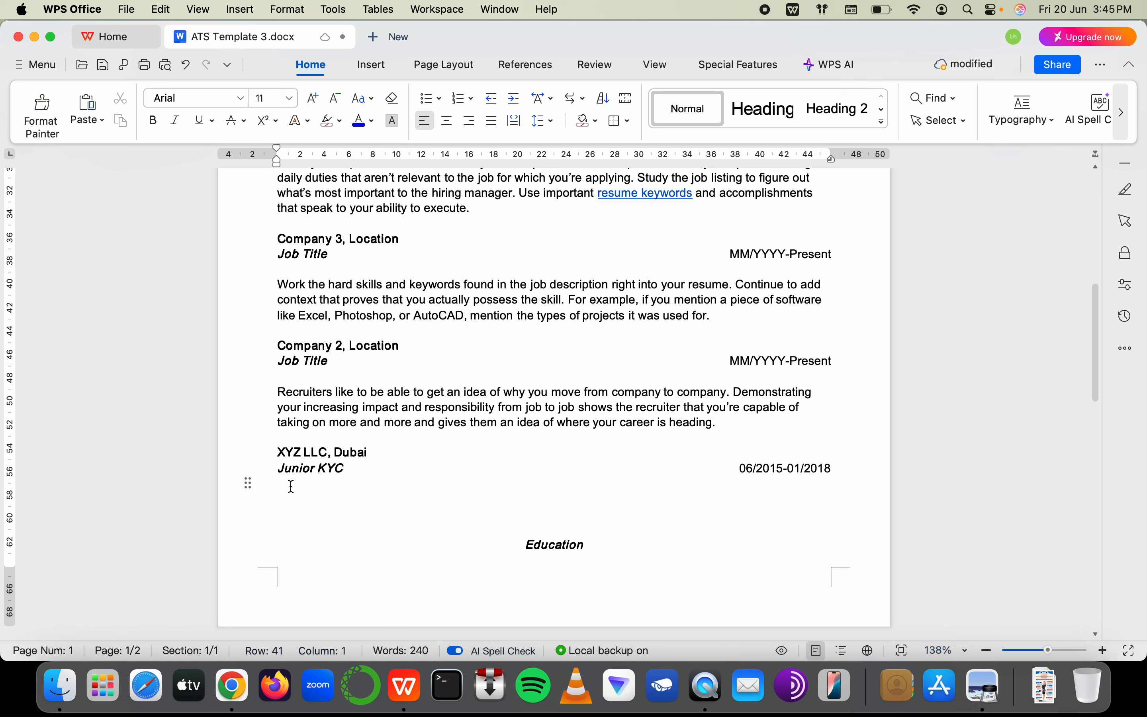
{"action": "type", "text": "Reduced "}
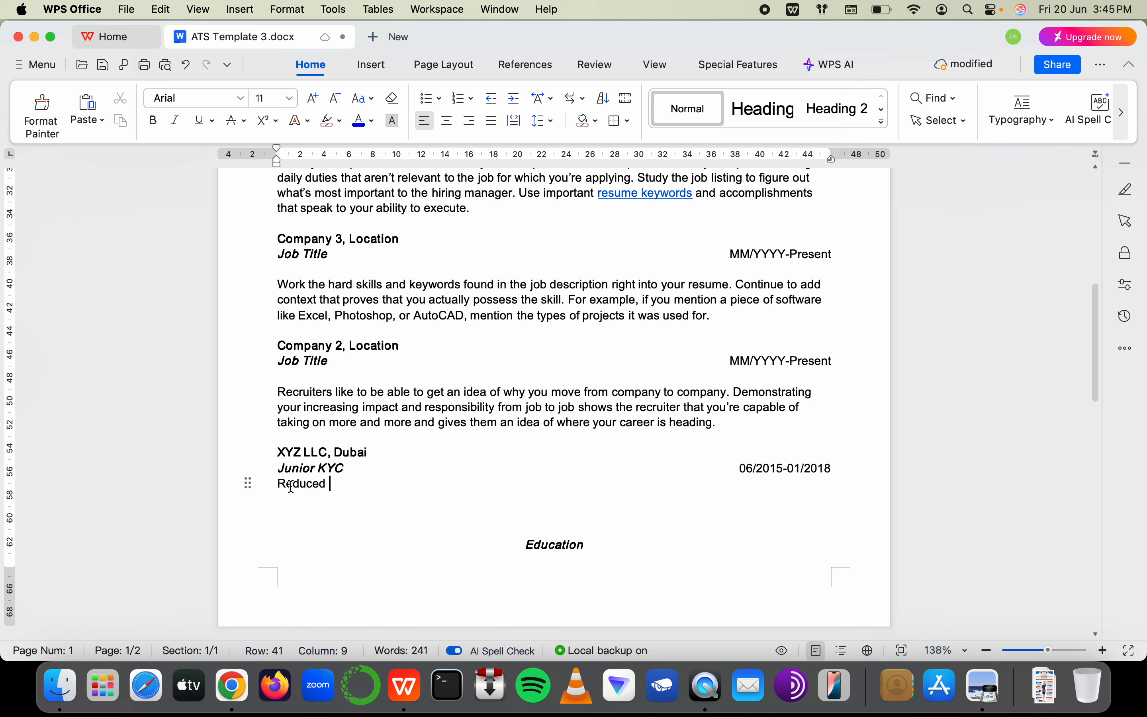
{"action": "type", "text": "the backl"}
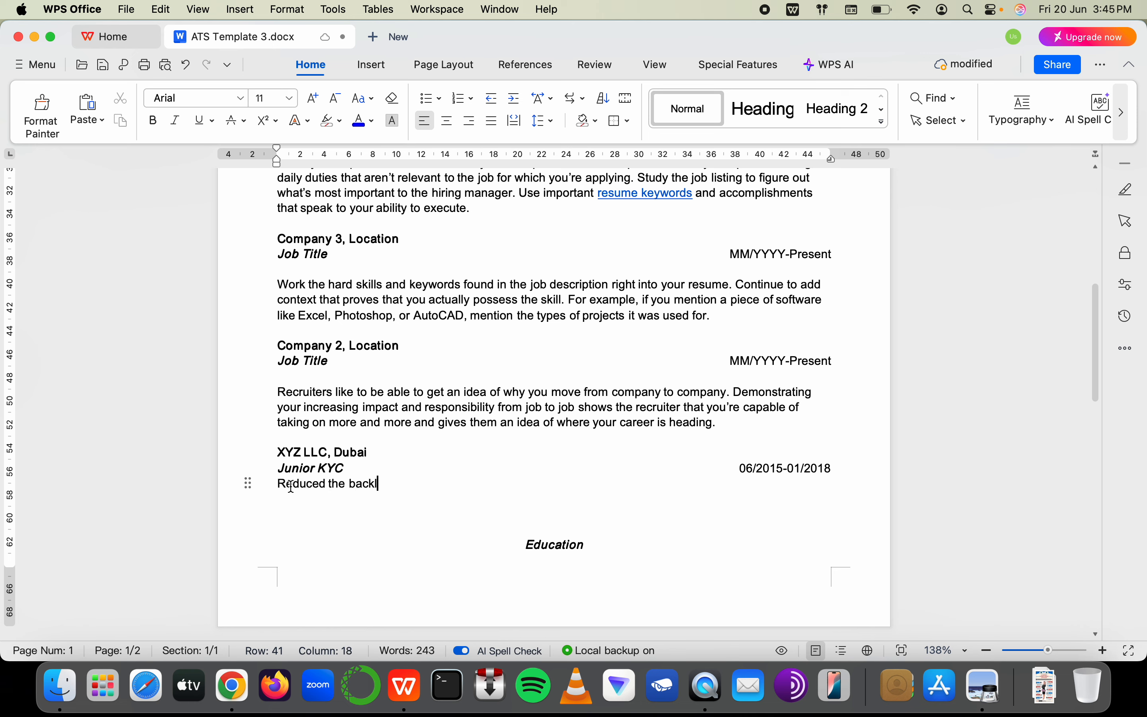
{"action": "type", "text": "og of pans"}
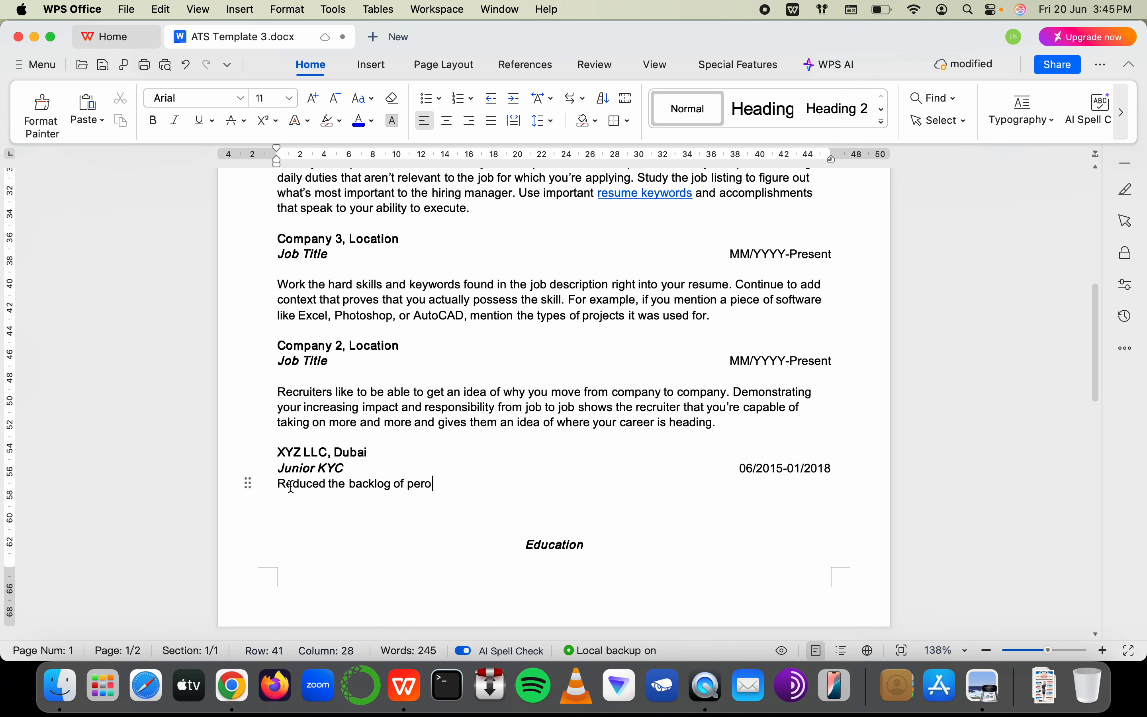
{"action": "key", "text": "BackSpace"}
{"action": "key", "text": "BackSpace"}
{"action": "key", "text": "BackSpace"}
{"action": "key", "text": "BackSpace"}
{"action": "type", "text": "Pend"}
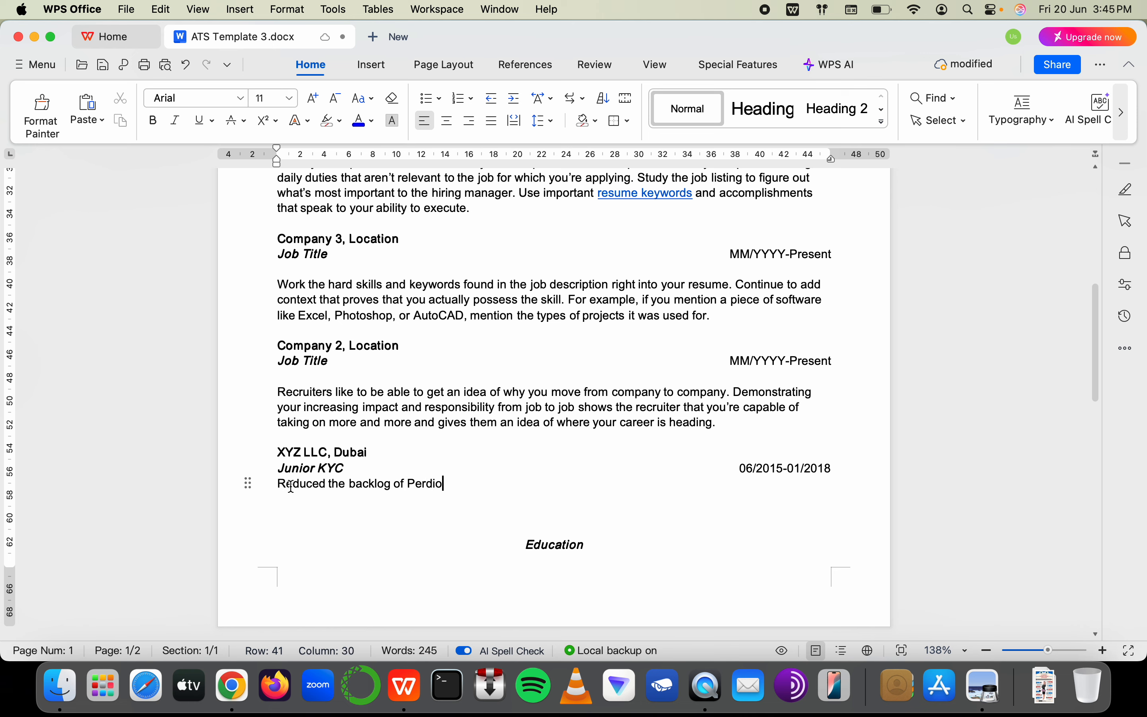
{"action": "key", "text": "BackSpace"}
{"action": "key", "text": "BackSpace"}
{"action": "type", "text": "riod Re"}
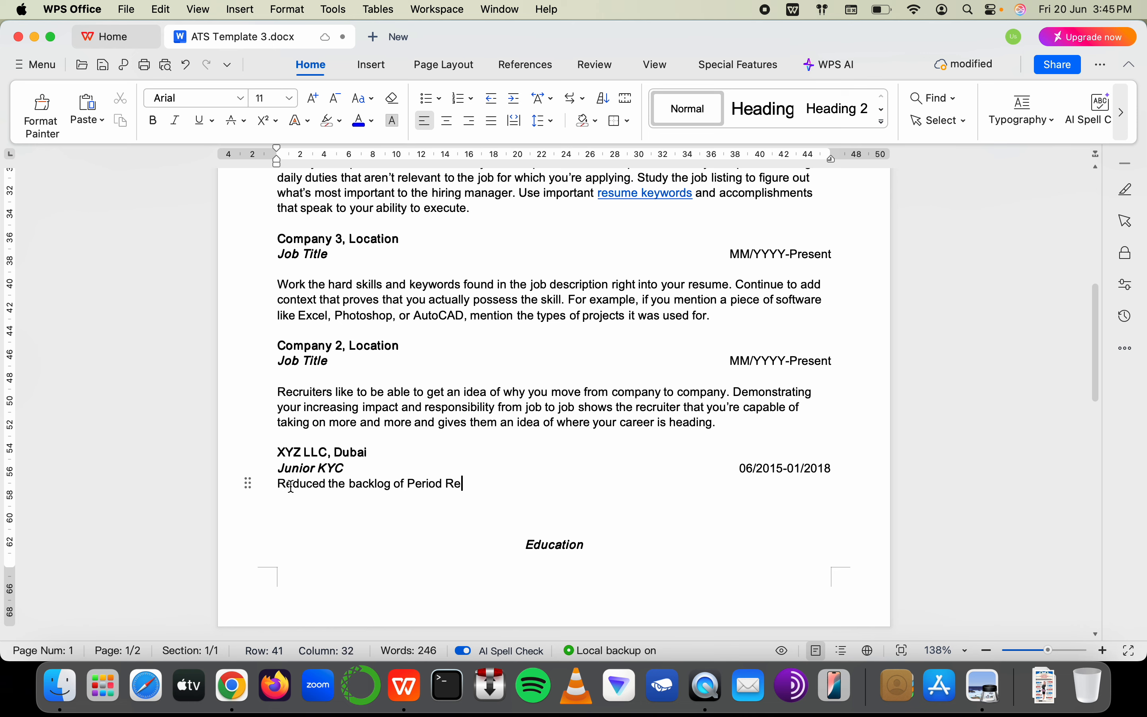
{"action": "type", "text": "view sn"}
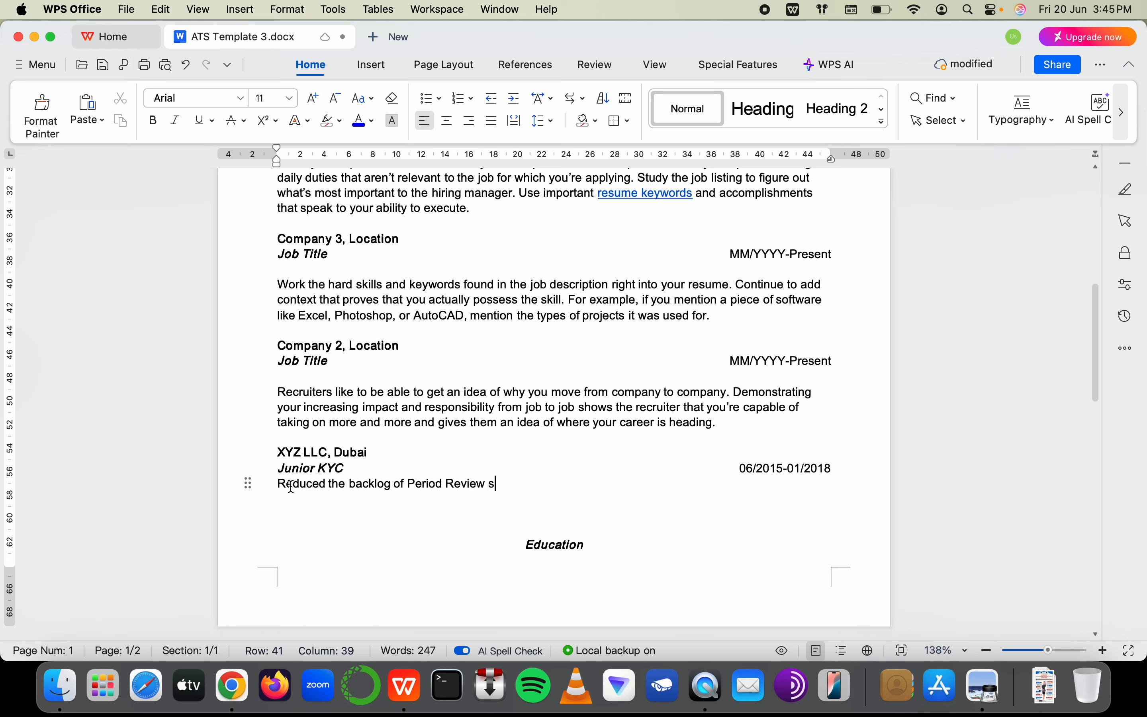
{"action": "key", "text": "BackSpace"}
{"action": "type", "text": "and"}
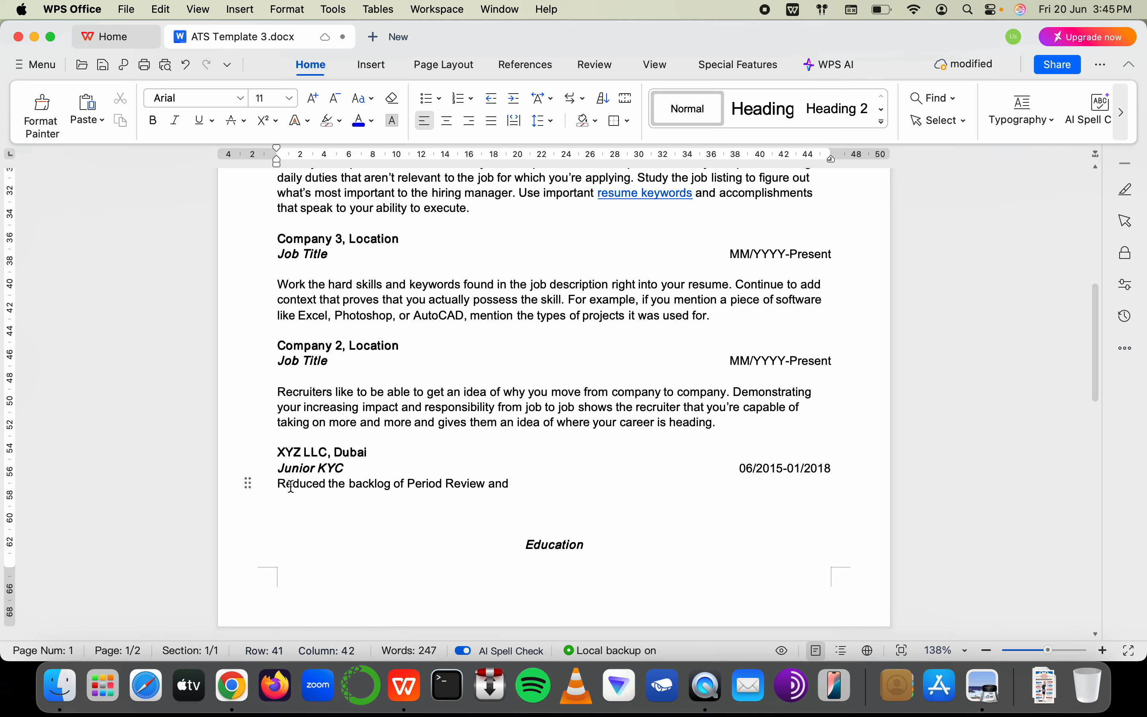
{"action": "key", "text": "BackSpace"}
{"action": "key", "text": "BackSpace"}
{"action": "key", "text": "BackSpace"}
{"action": "key", "text": "BackSpace"}
{"action": "type", "text": "by "}
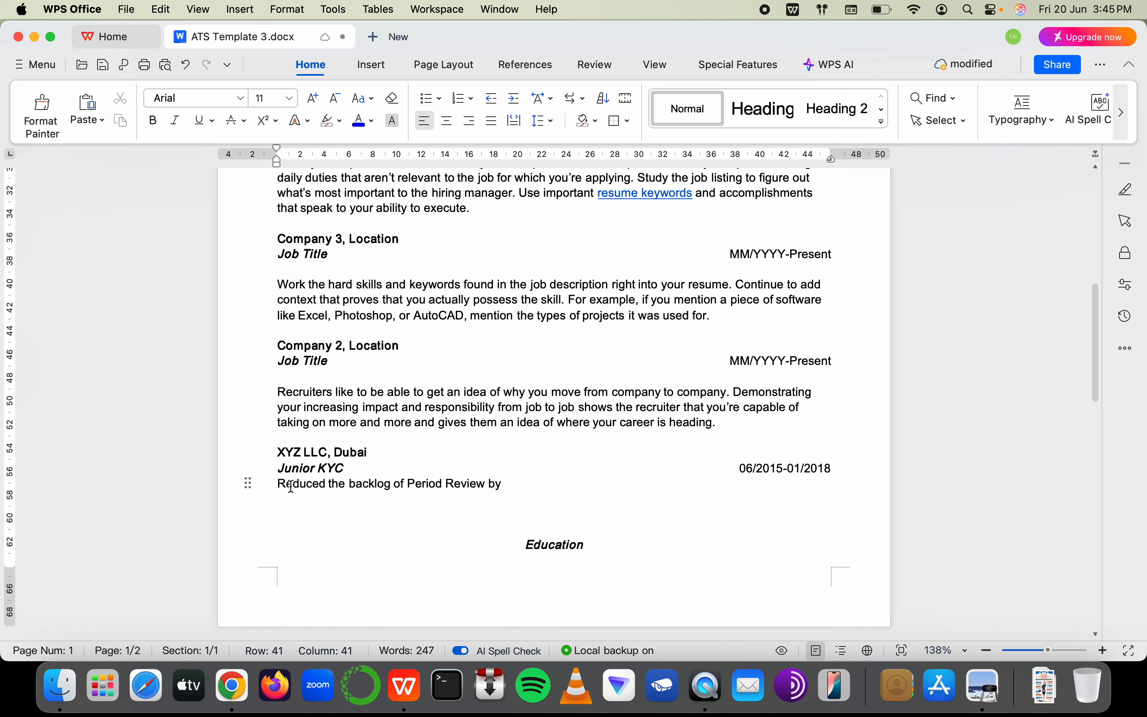
{"action": "type", "text": "11% "}
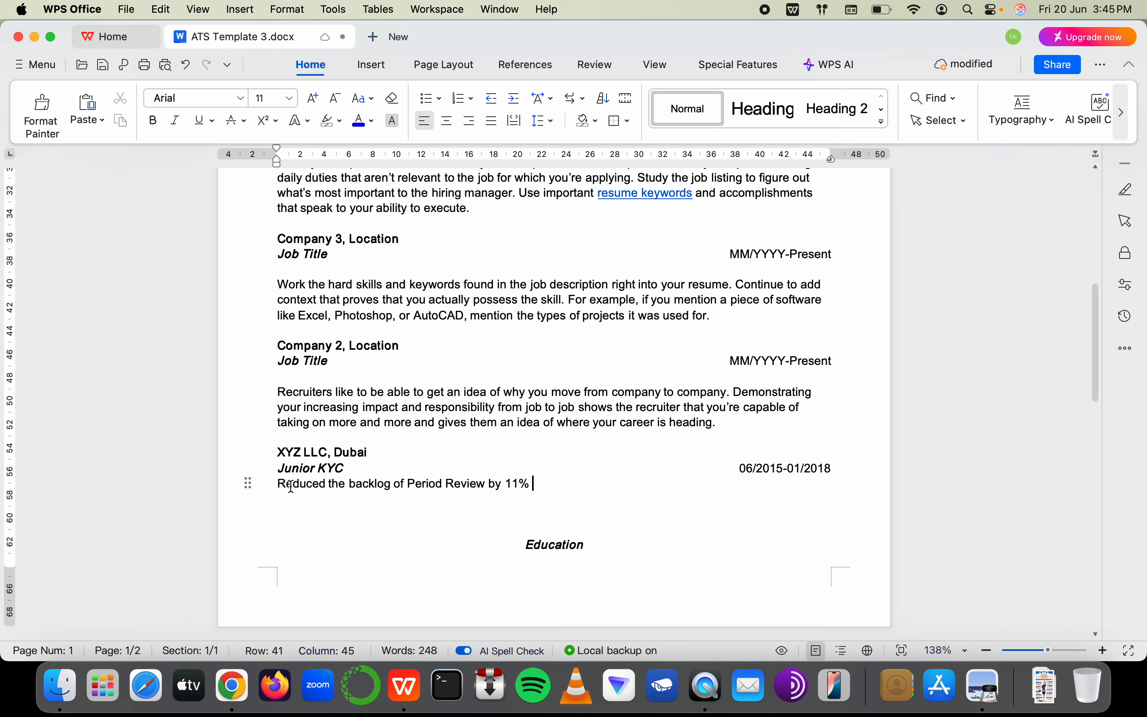
{"action": "type", "text": "(Y-"}
{"action": "type", "text": "t"}
{"action": "key", "text": "BackSpace"}
{"action": "type", "text": "T"}
{"action": "key", "text": "BackSpace"}
{"action": "key", "text": "BackSpace"}
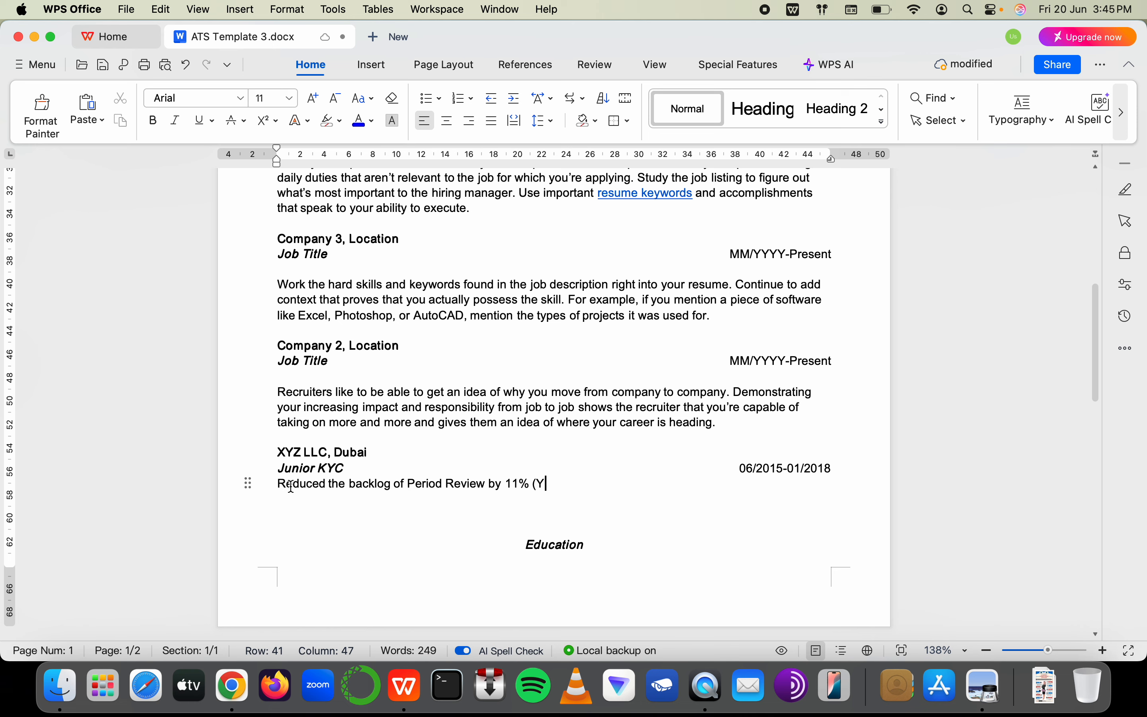
{"action": "type", "text": "TY)"}
{"action": "key", "text": "Return"}
{"action": "left_click_drag", "start_coordinate": [274, 482], "coordinate": [580, 511]}
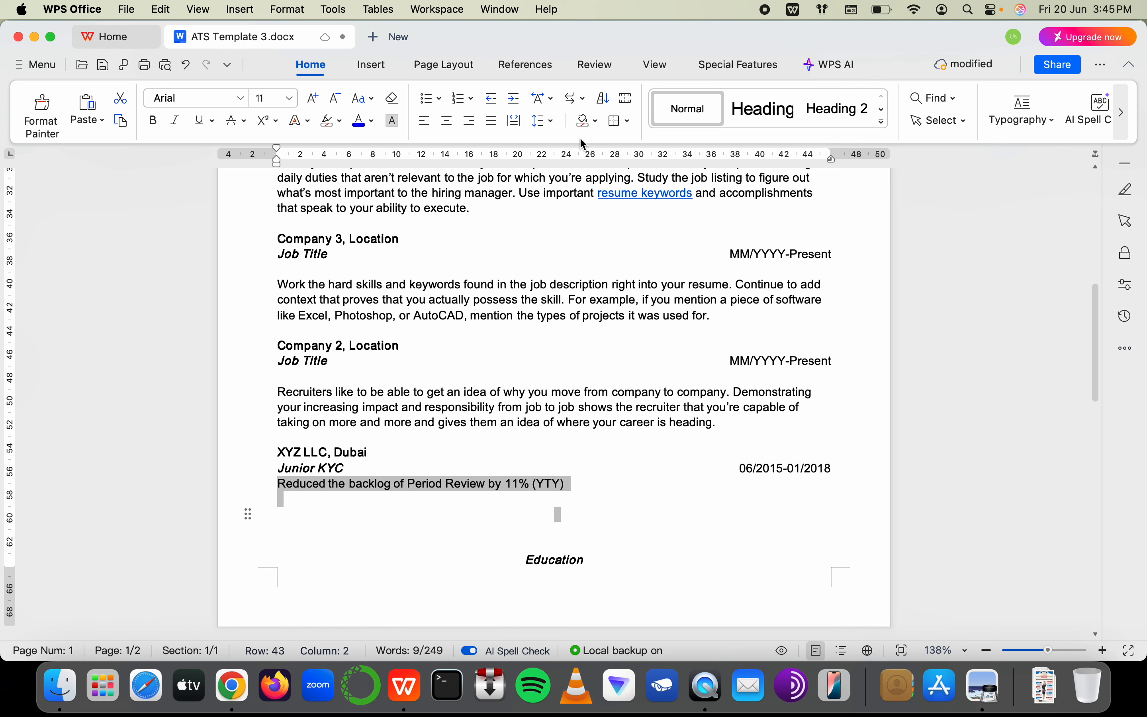
Bullet the backlog line and add a second bullet about rectifying 23% of incomplete or outdated corporate KYC cases
{"action": "left_click", "coordinate": [427, 98]}
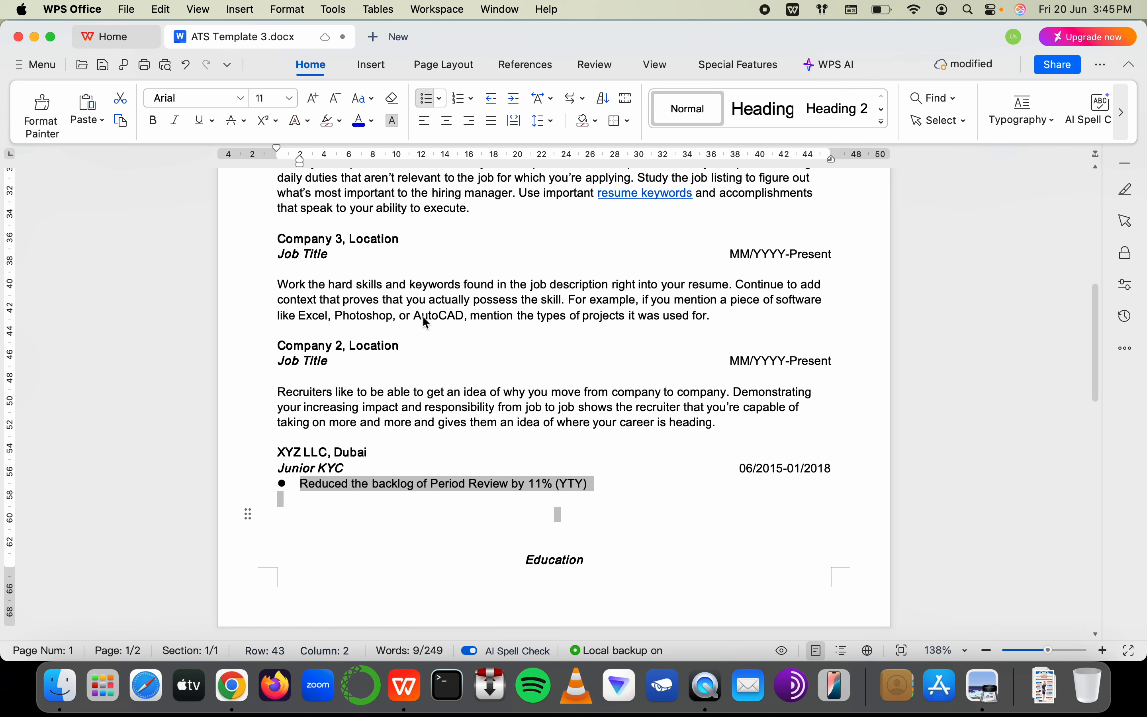
{"action": "left_click", "coordinate": [327, 499]}
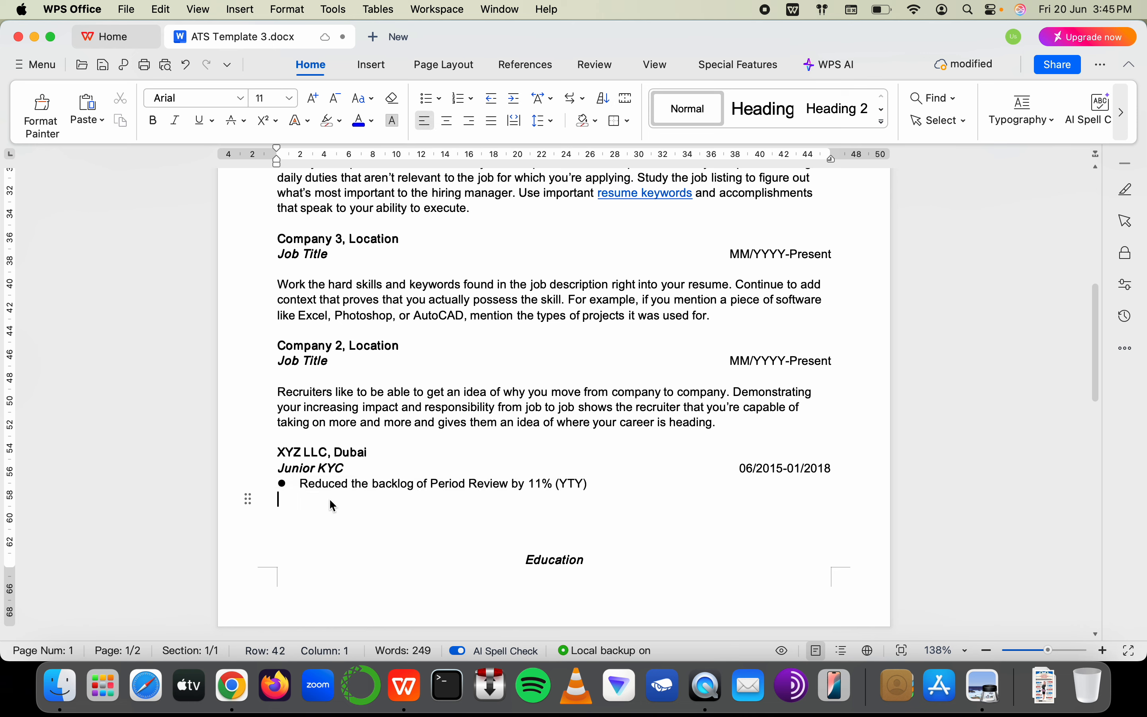
{"action": "left_click", "coordinate": [613, 486]}
{"action": "key", "text": "Return"}
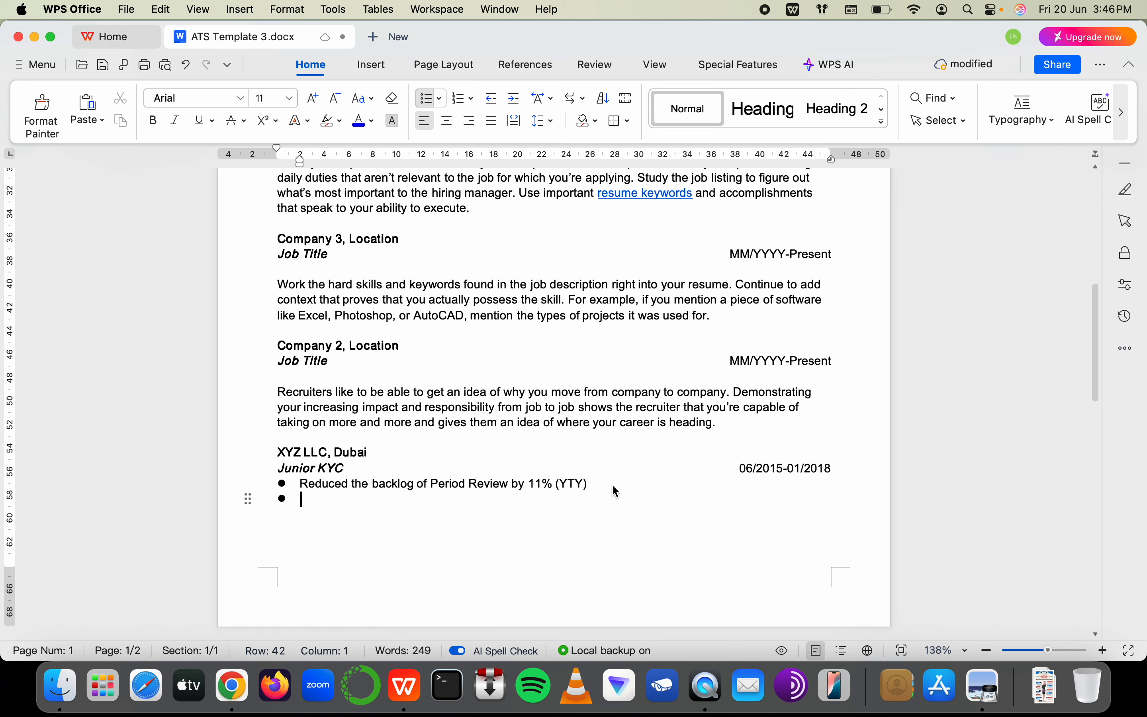
{"action": "type", "text": "Indent"}
{"action": "key", "text": "BackSpace"}
{"action": "key", "text": "BackSpace"}
{"action": "key", "text": "BackSpace"}
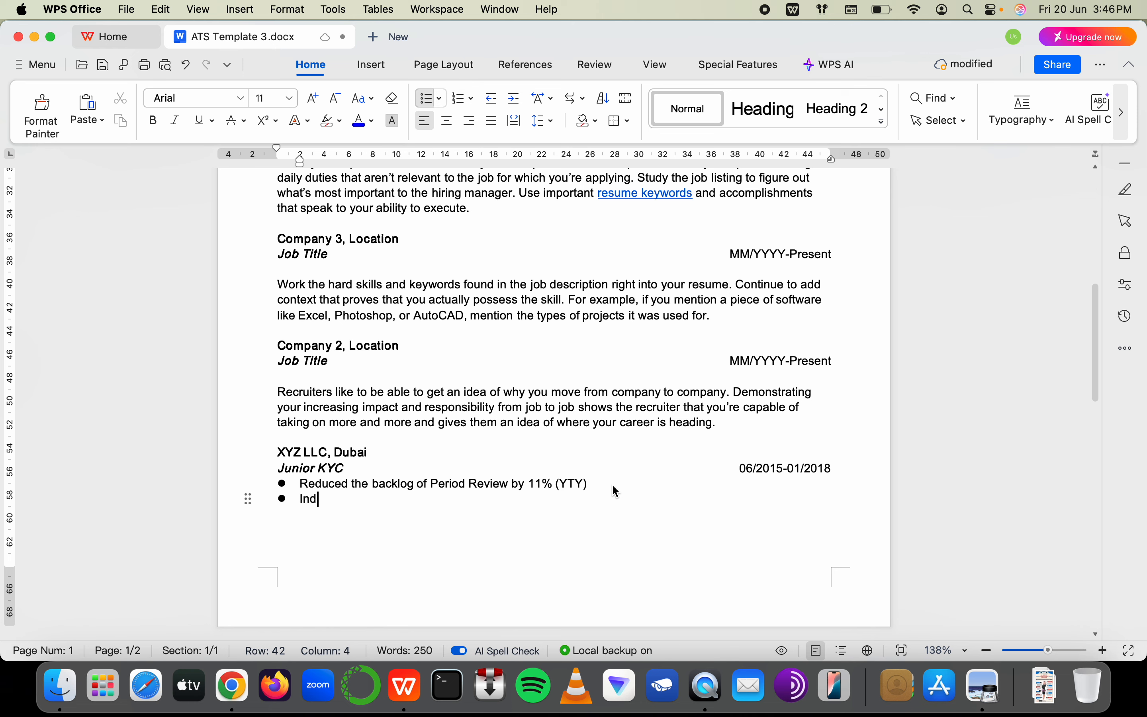
{"action": "key", "text": "BackSpace"}
{"action": "key", "text": "BackSpace"}
{"action": "type", "text": "dentified a"}
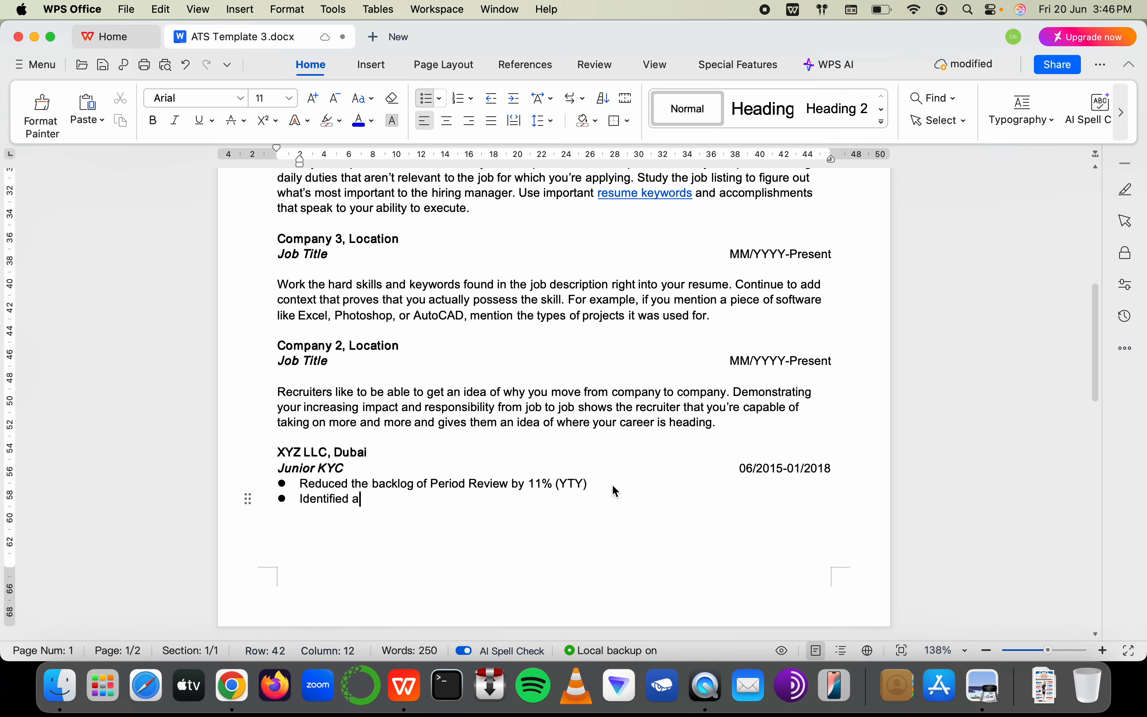
{"action": "type", "text": "nd re"}
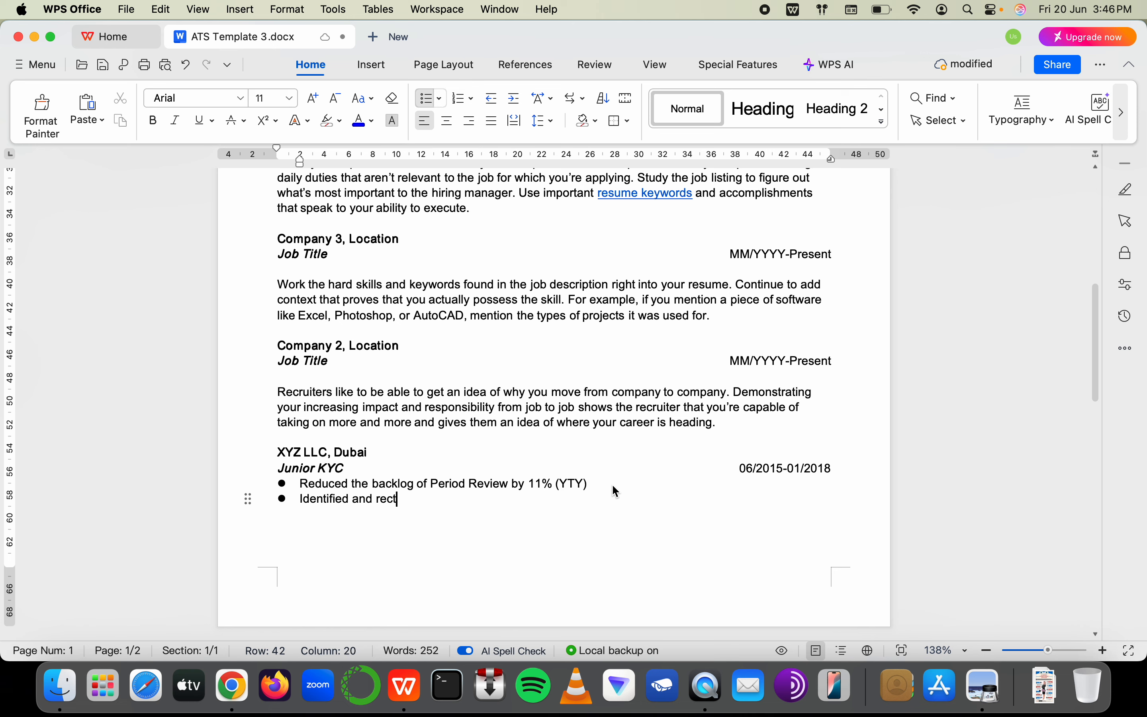
{"action": "type", "text": "c"}
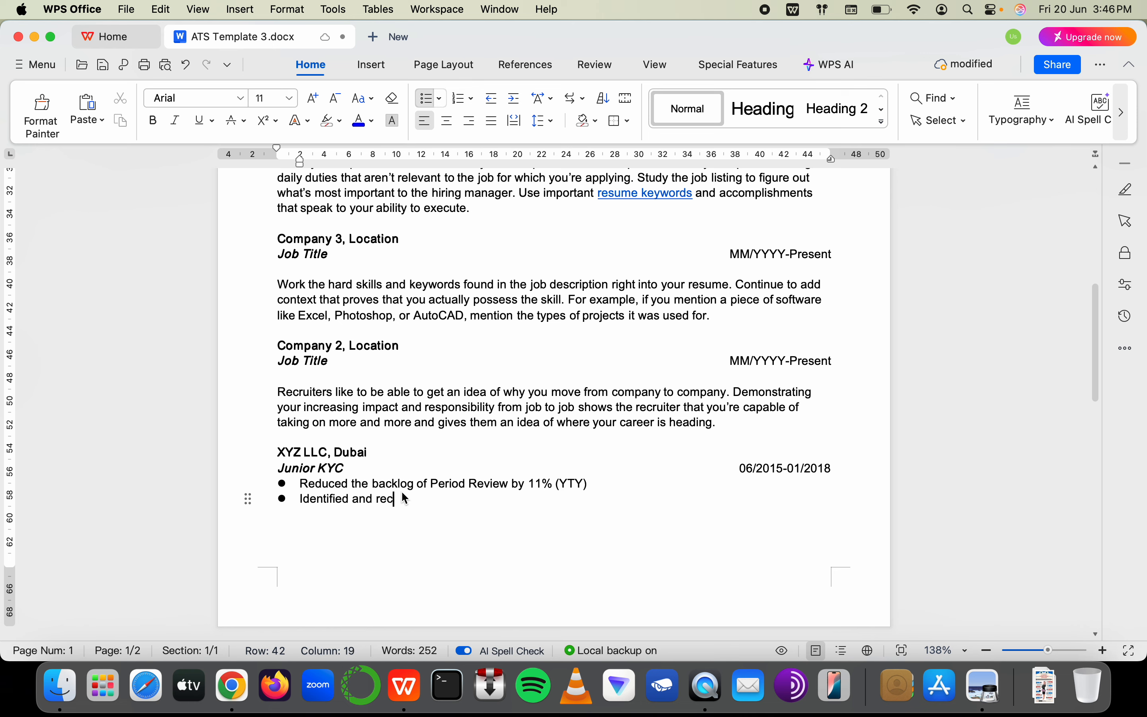
{"action": "type", "text": "tified "}
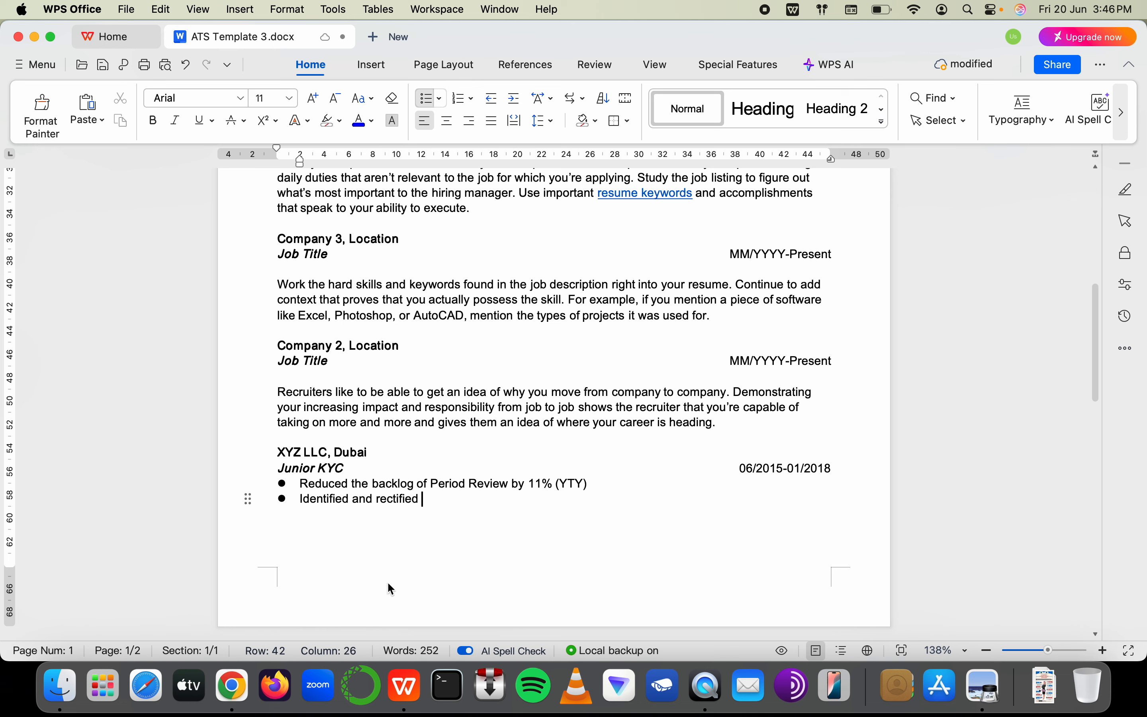
{"action": "type", "text": "23% cases of In"}
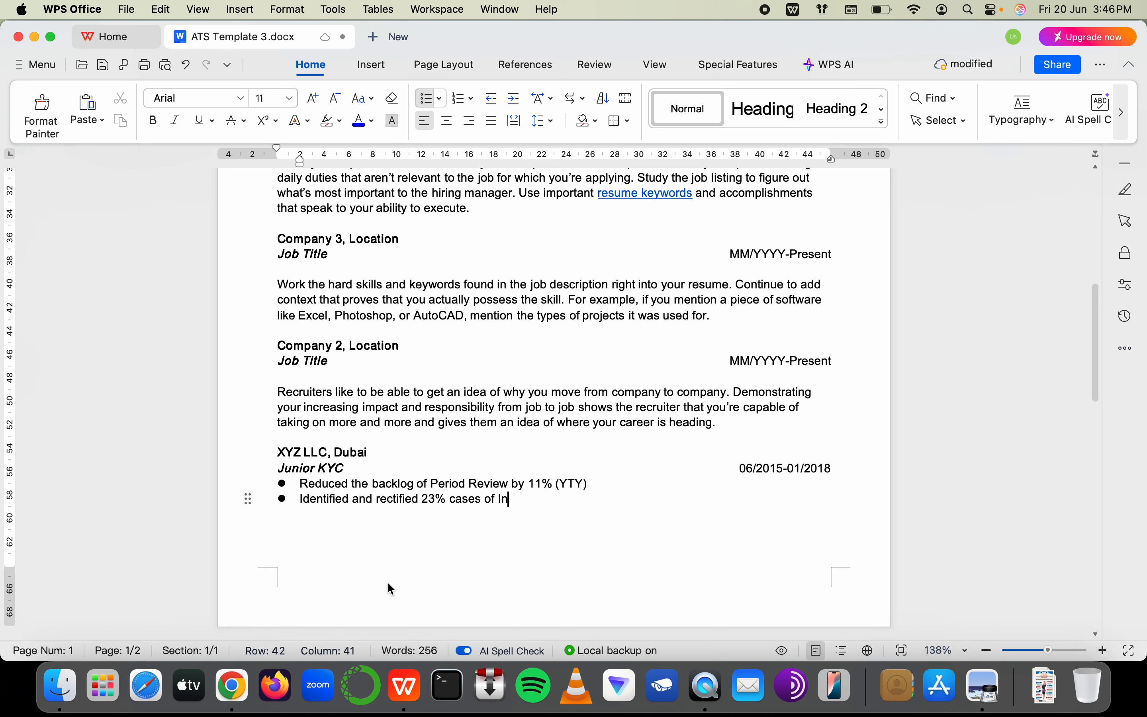
{"action": "type", "text": "complete KYC"}
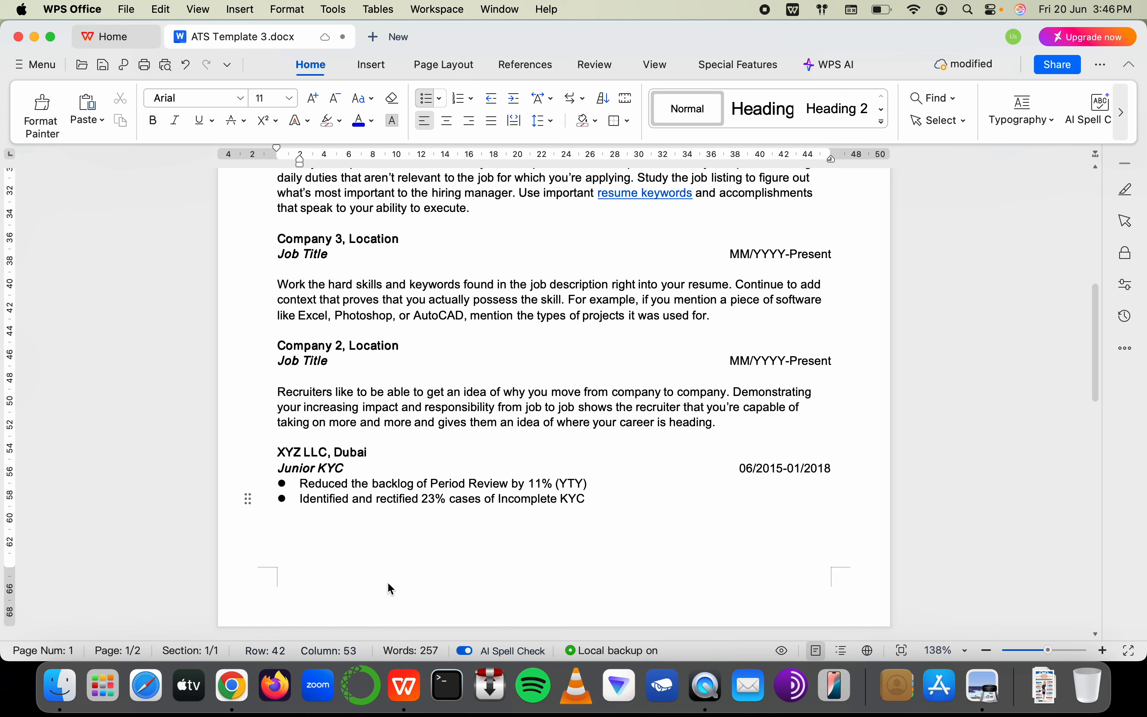
{"action": "type", "text": " of"}
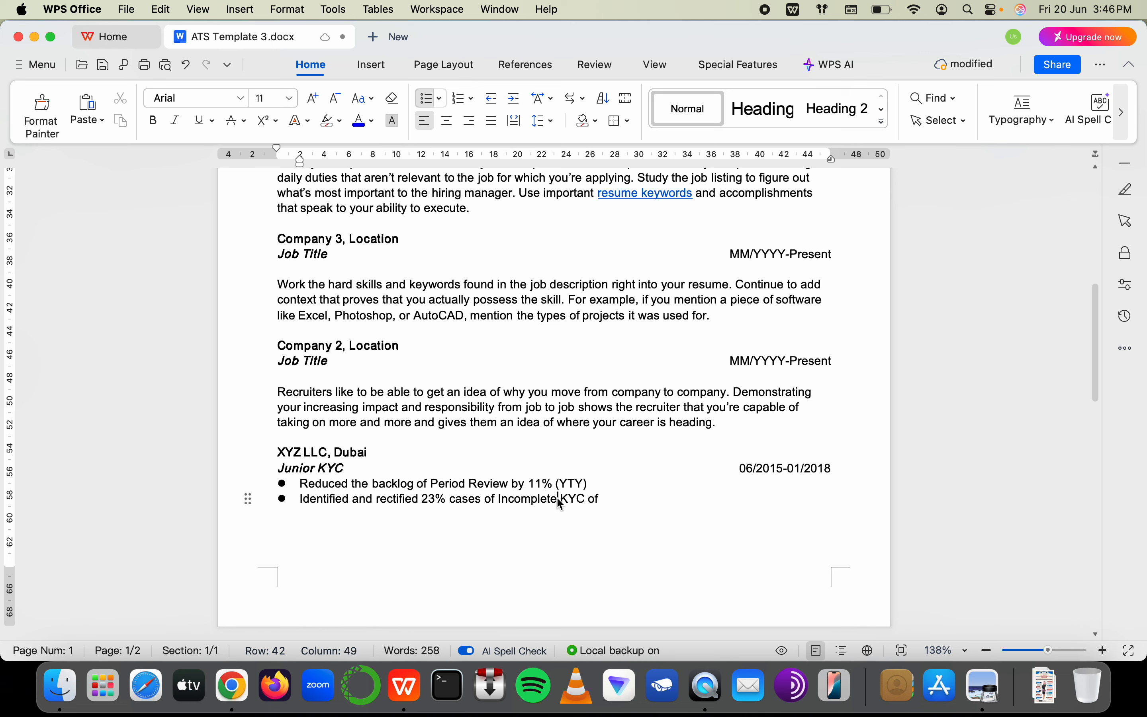
{"action": "type", "text": " or Out"}
{"action": "type", "text": "dated"}
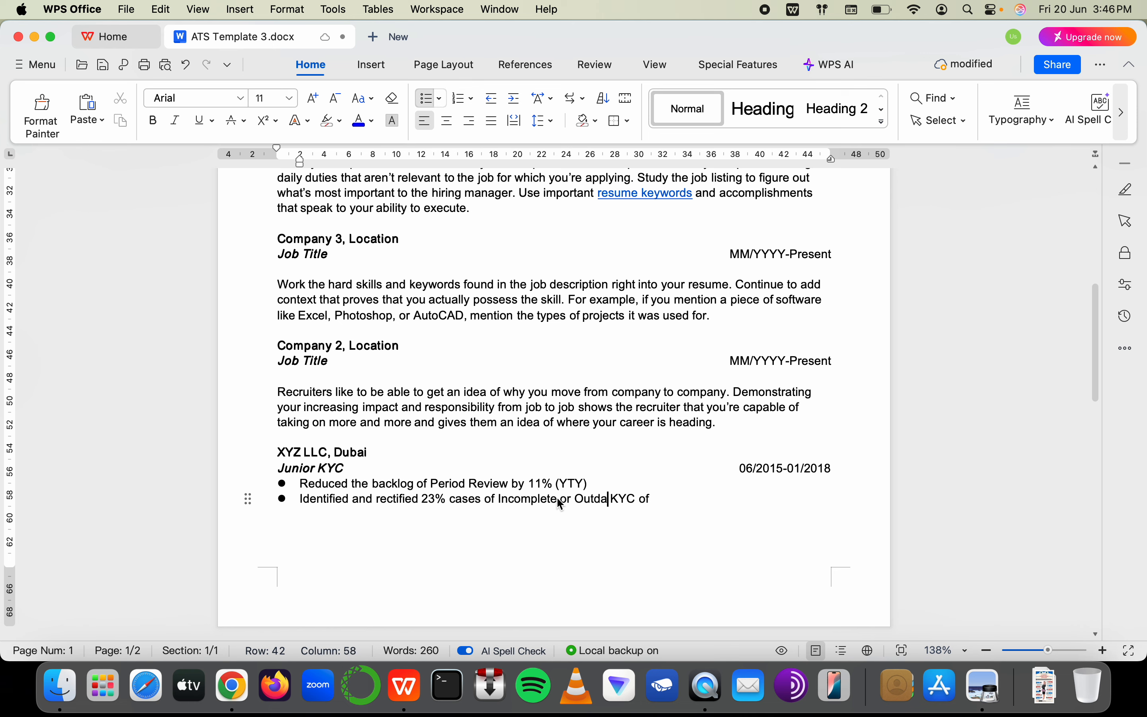
{"action": "type", "text": " Cpor"}
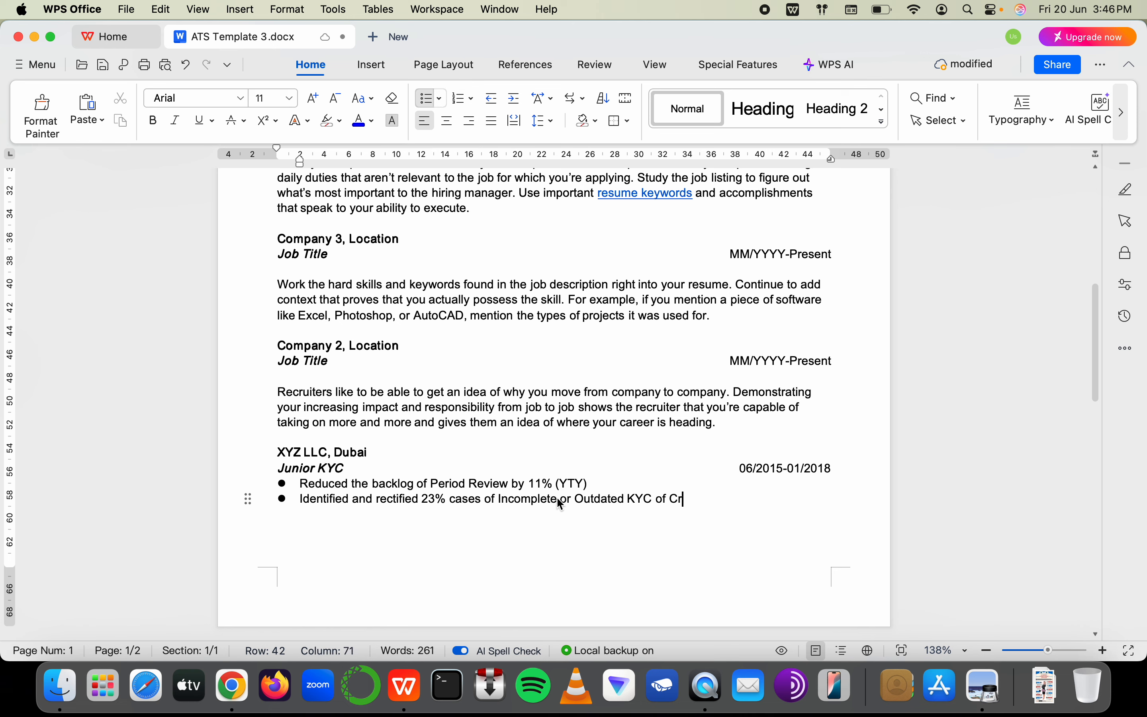
{"action": "key", "text": "BackSpace"}
{"action": "key", "text": "BackSpace"}
{"action": "key", "text": "BackSpace"}
{"action": "type", "text": "orpo"}
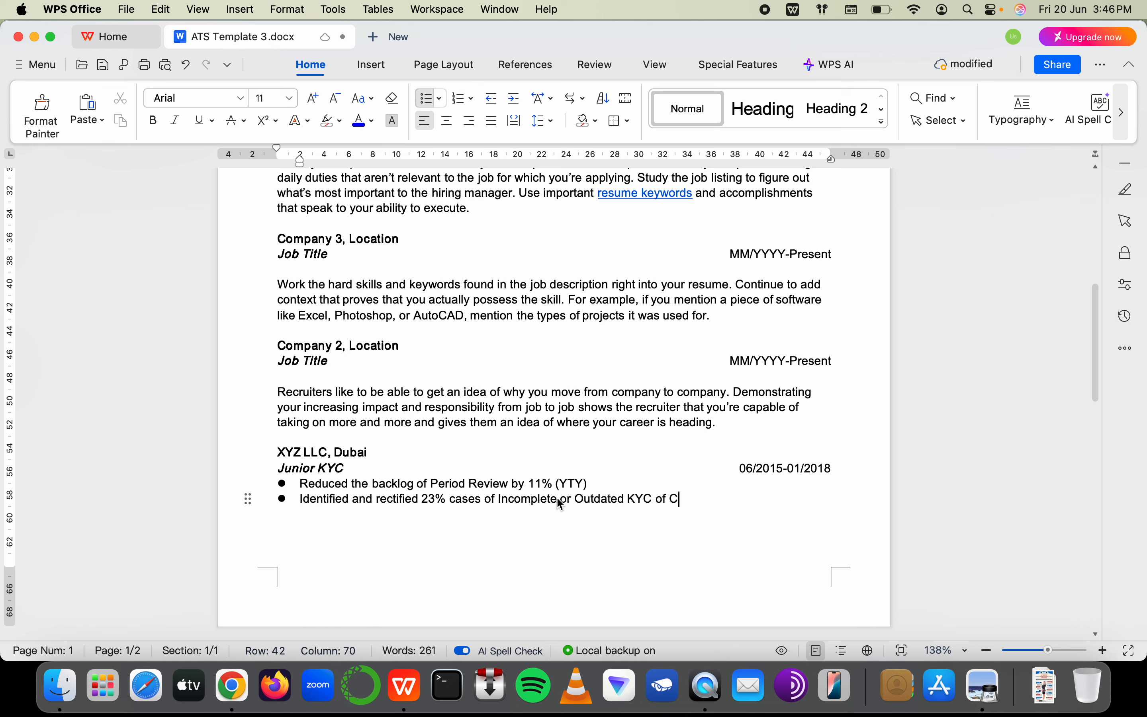
{"action": "type", "text": "rate Clients"}
Check the 11% figure in the first bullet and scroll through the résumé up to the AML Analyst headline
{"action": "left_click", "coordinate": [350, 470]}
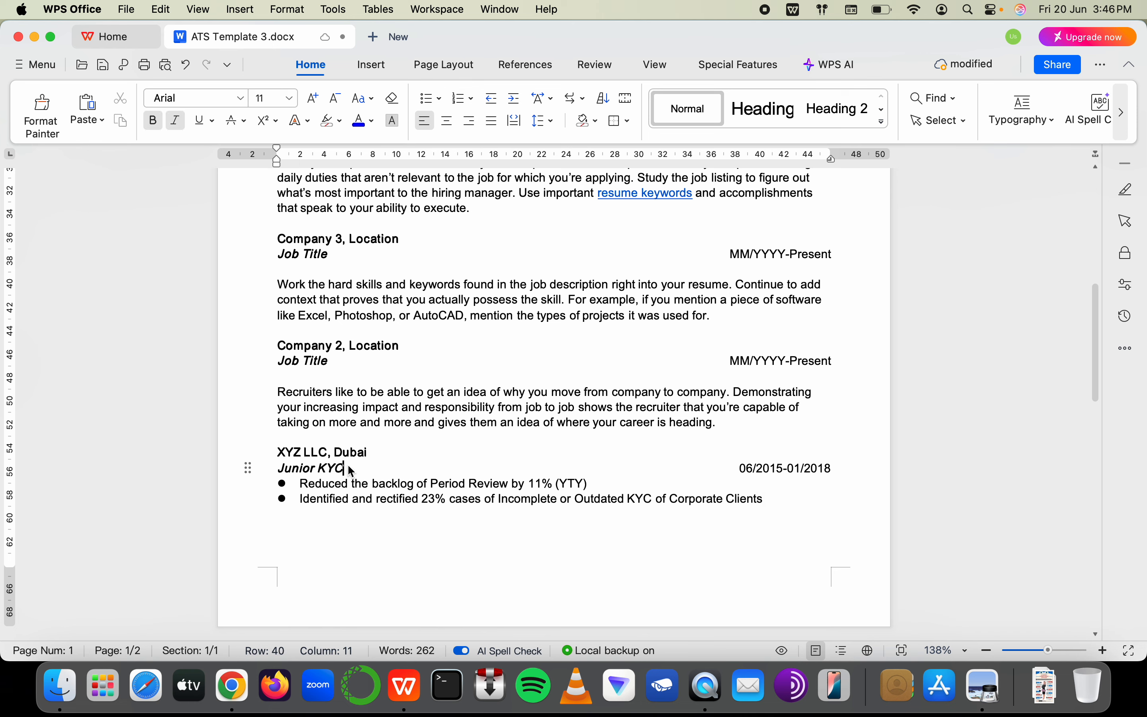
{"action": "mouse_move", "coordinate": [416, 484]}
{"action": "left_mouse_down"}
{"action": "mouse_move", "coordinate": [589, 485]}
{"action": "mouse_move", "coordinate": [402, 487]}
{"action": "left_mouse_up"}
{"action": "left_click", "coordinate": [575, 482]}
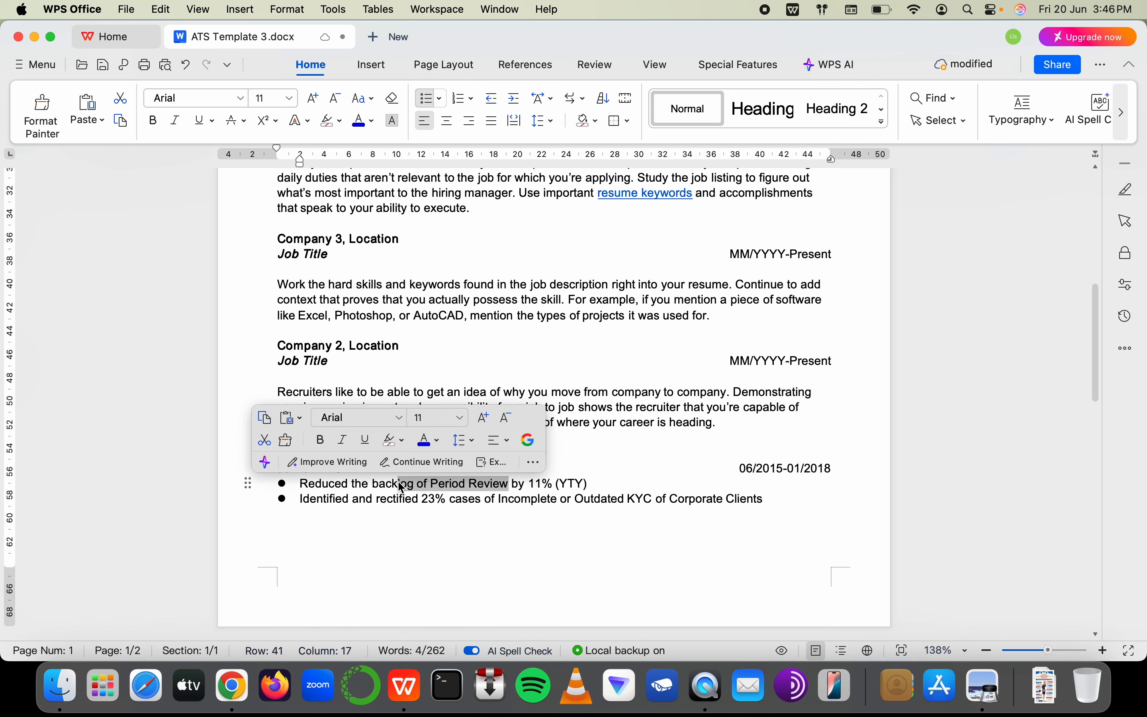
{"action": "left_click", "coordinate": [443, 488]}
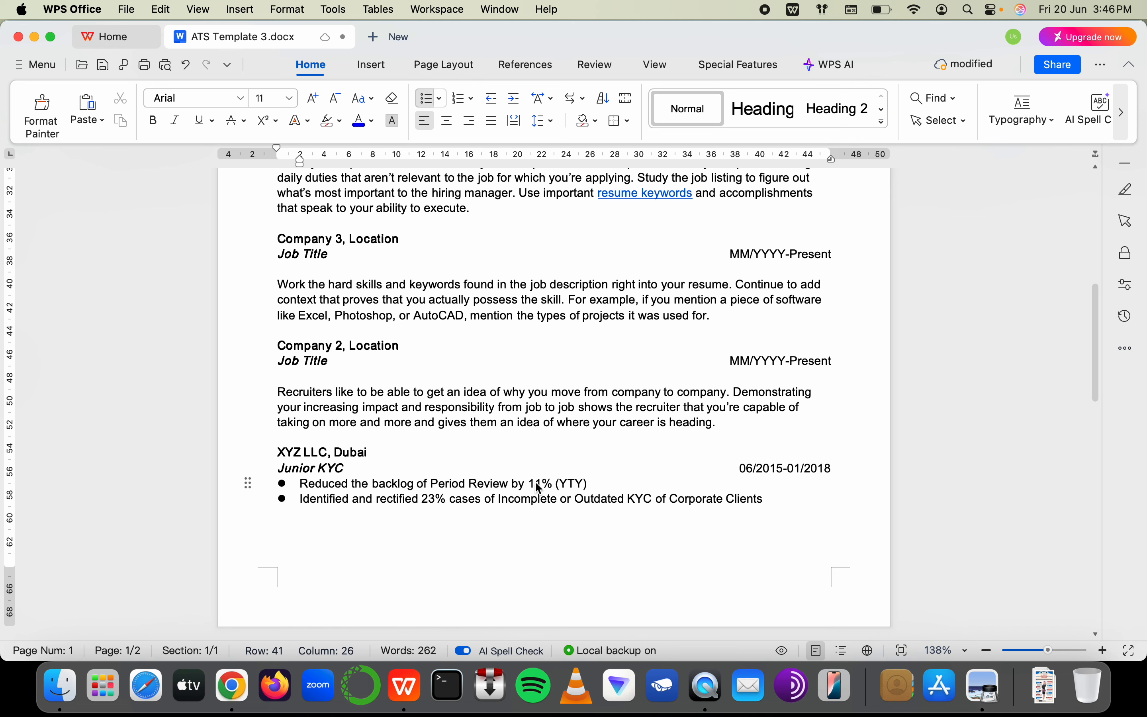
{"action": "left_click_drag", "start_coordinate": [536, 484], "coordinate": [542, 483]}
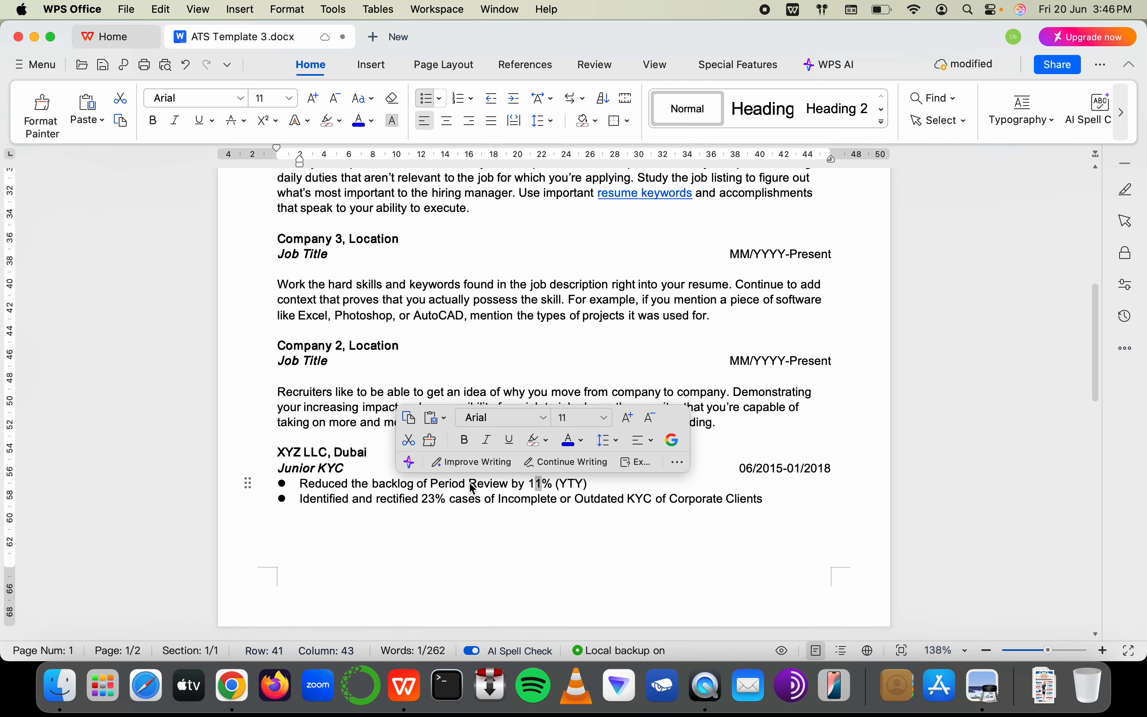
{"action": "scroll", "coordinate": [473, 488], "scroll_direction": "up", "scroll_amount": 10}
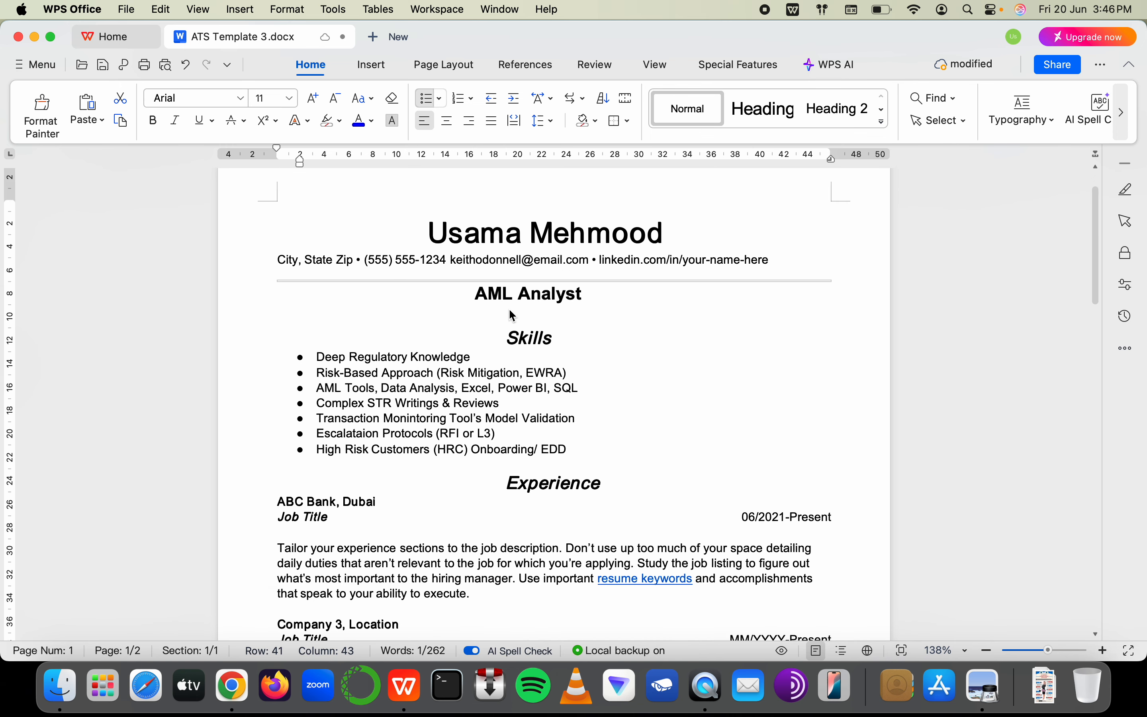
{"action": "left_click", "coordinate": [543, 305]}
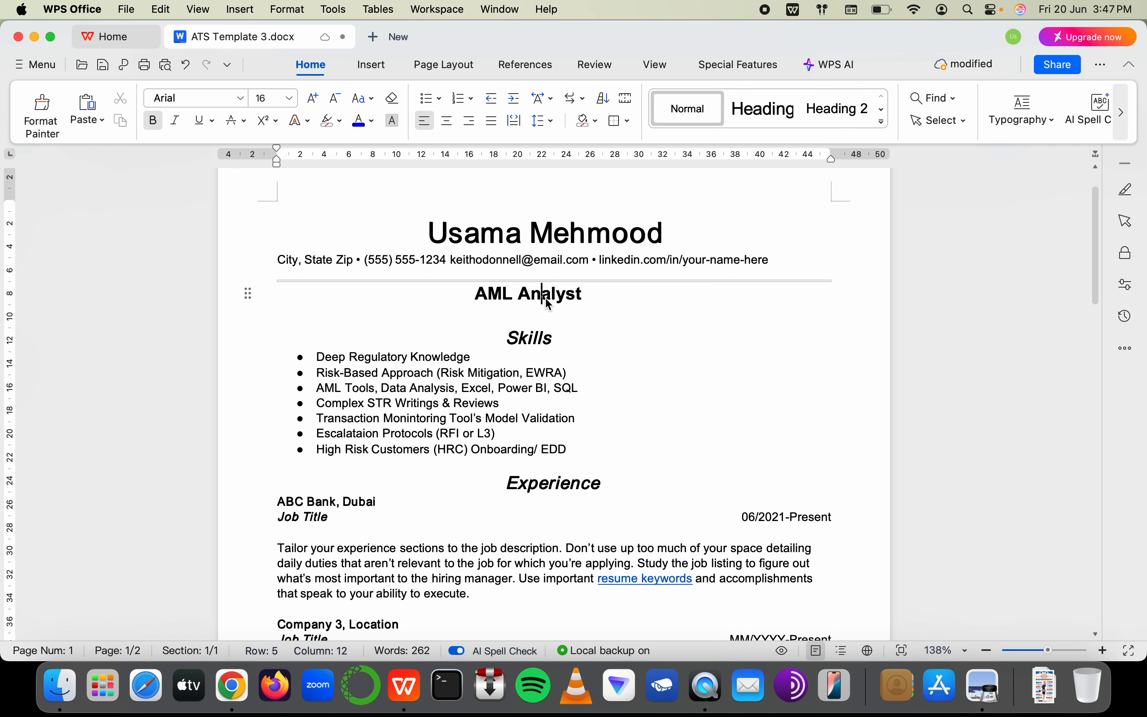
{"action": "scroll", "coordinate": [548, 304], "scroll_direction": "down", "scroll_amount": 10}
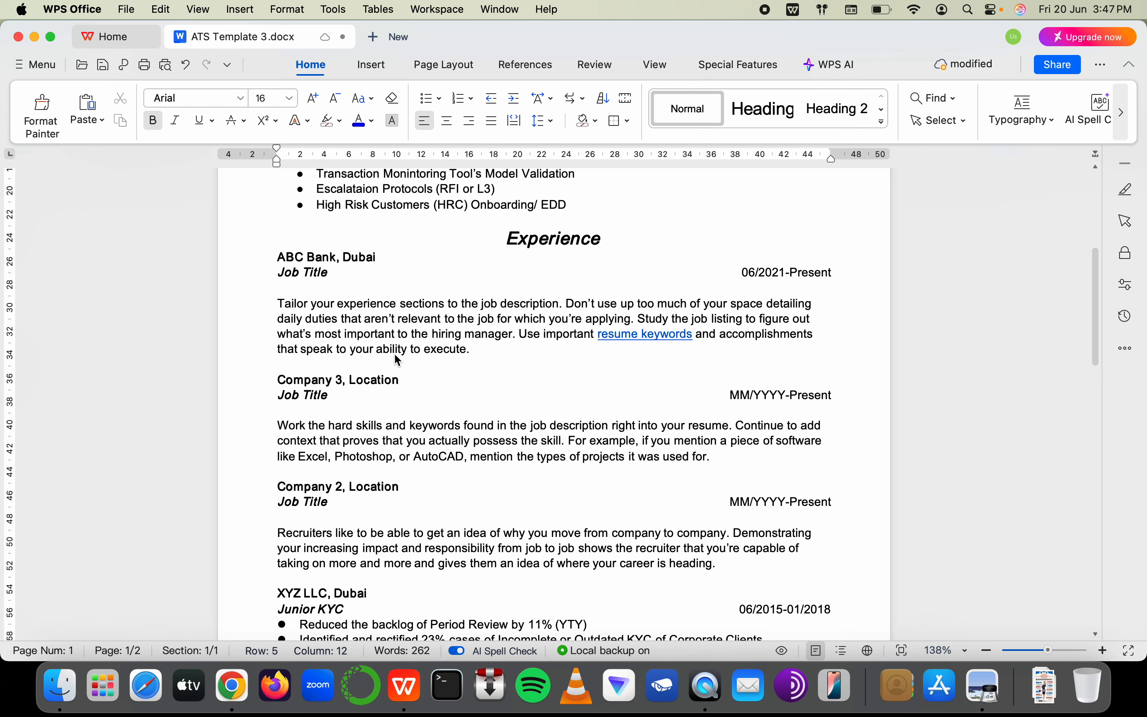
{"action": "scroll", "coordinate": [397, 355], "scroll_direction": "up", "scroll_amount": 4}
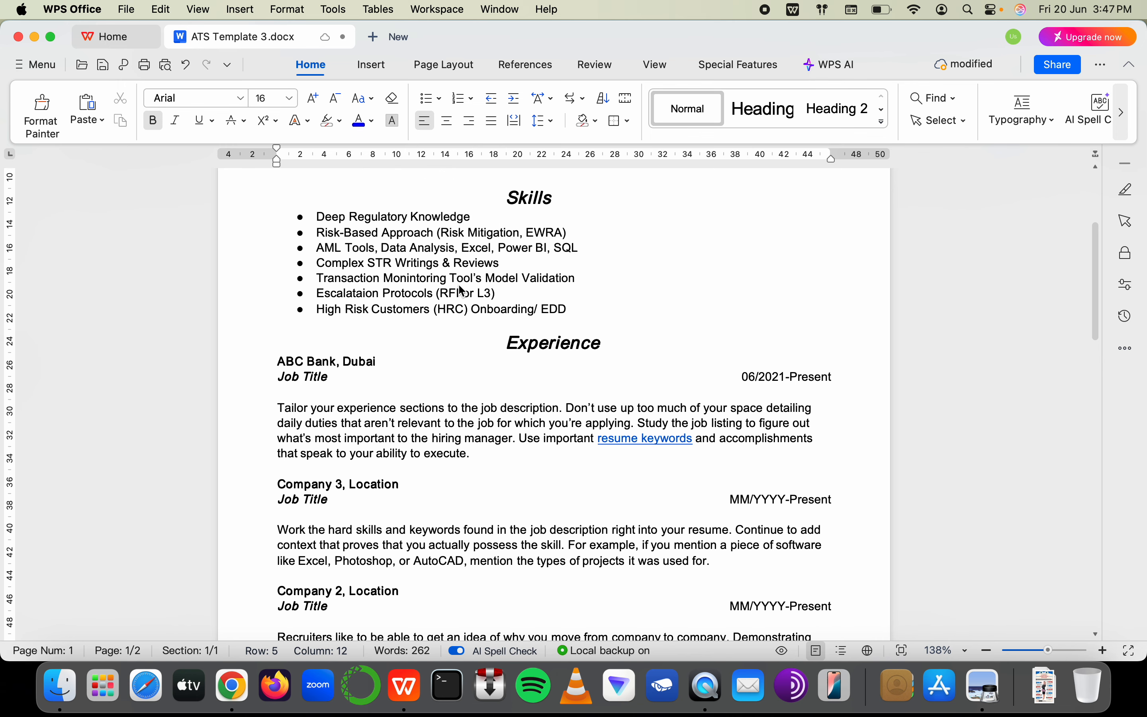
{"action": "scroll", "coordinate": [462, 290], "scroll_direction": "down", "scroll_amount": 13}
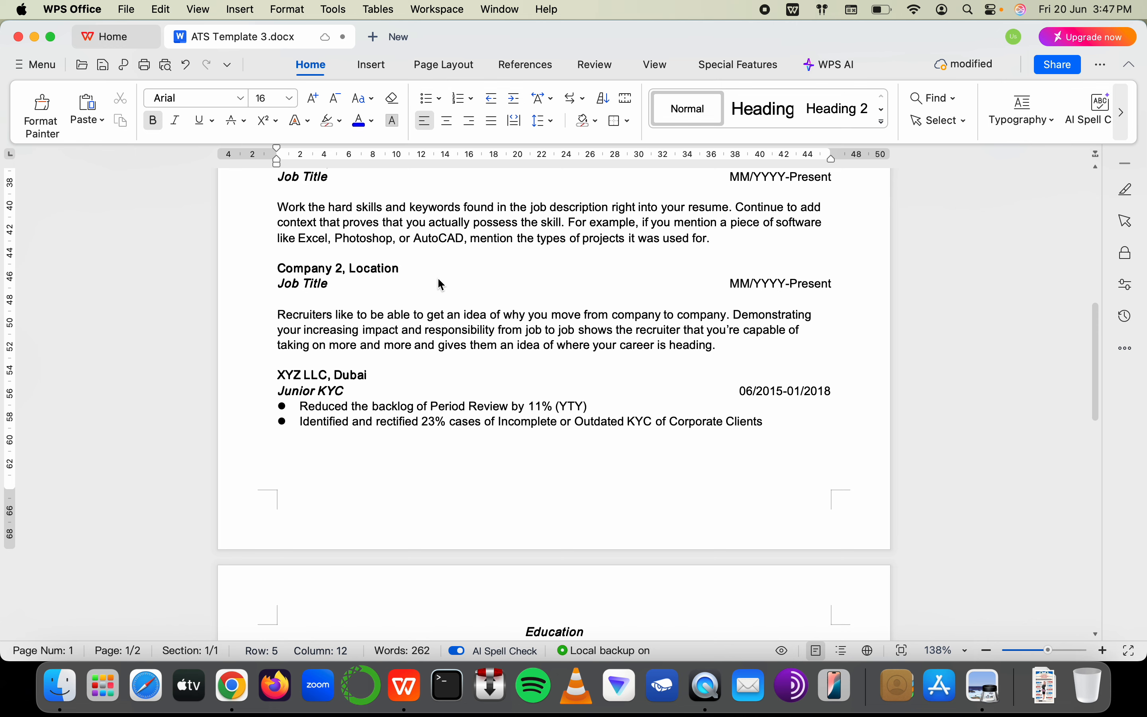
{"action": "scroll", "coordinate": [438, 280], "scroll_direction": "up", "scroll_amount": 5}
{"action": "scroll", "coordinate": [439, 279], "scroll_direction": "down", "scroll_amount": 2}
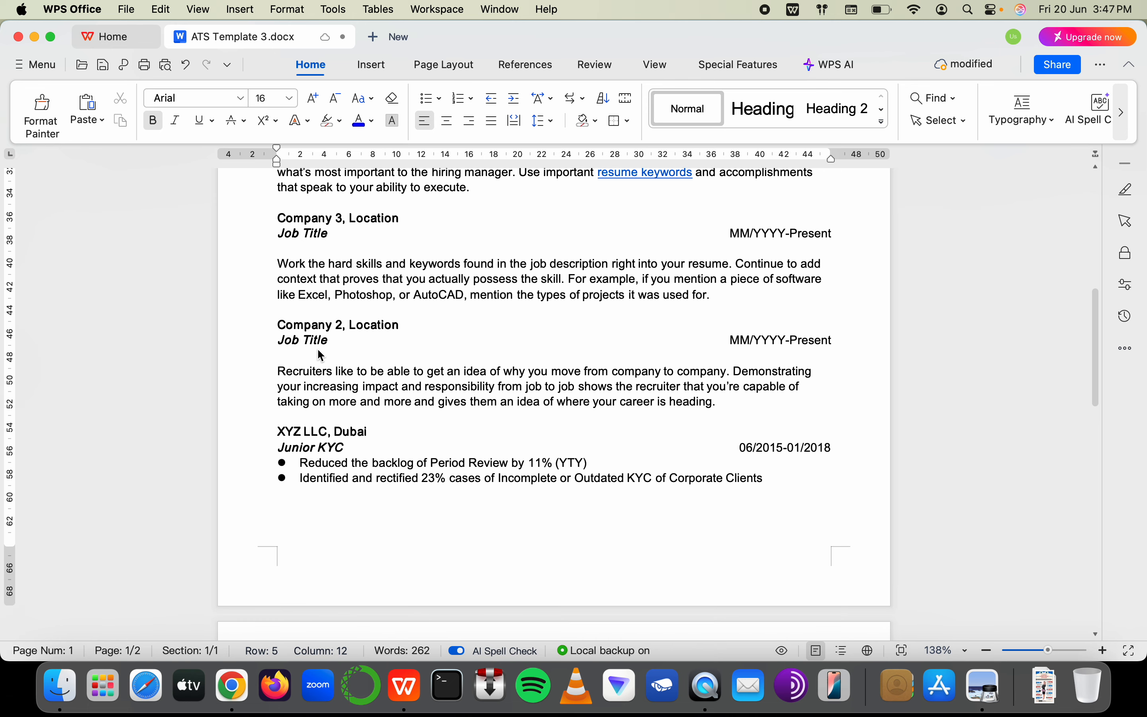
Replace the Company 2 and Location placeholders with 'FGH Bank LLC, Dubai'
{"action": "left_click", "coordinate": [339, 327]}
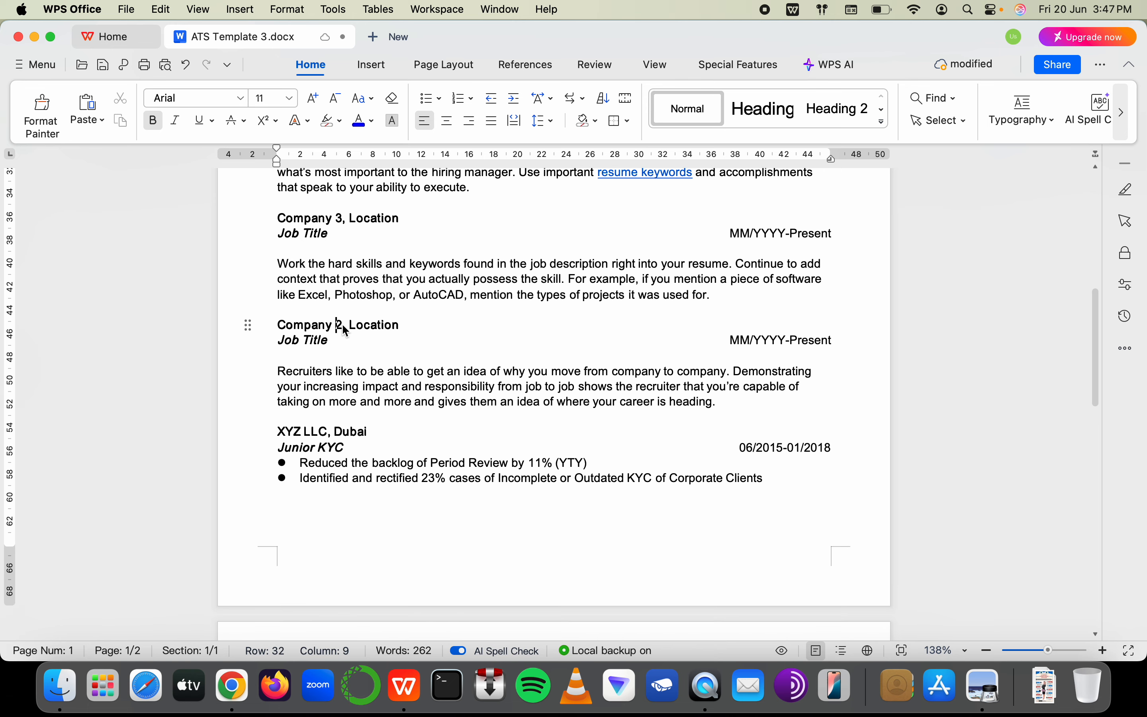
{"action": "left_click_drag", "start_coordinate": [337, 326], "coordinate": [280, 332]}
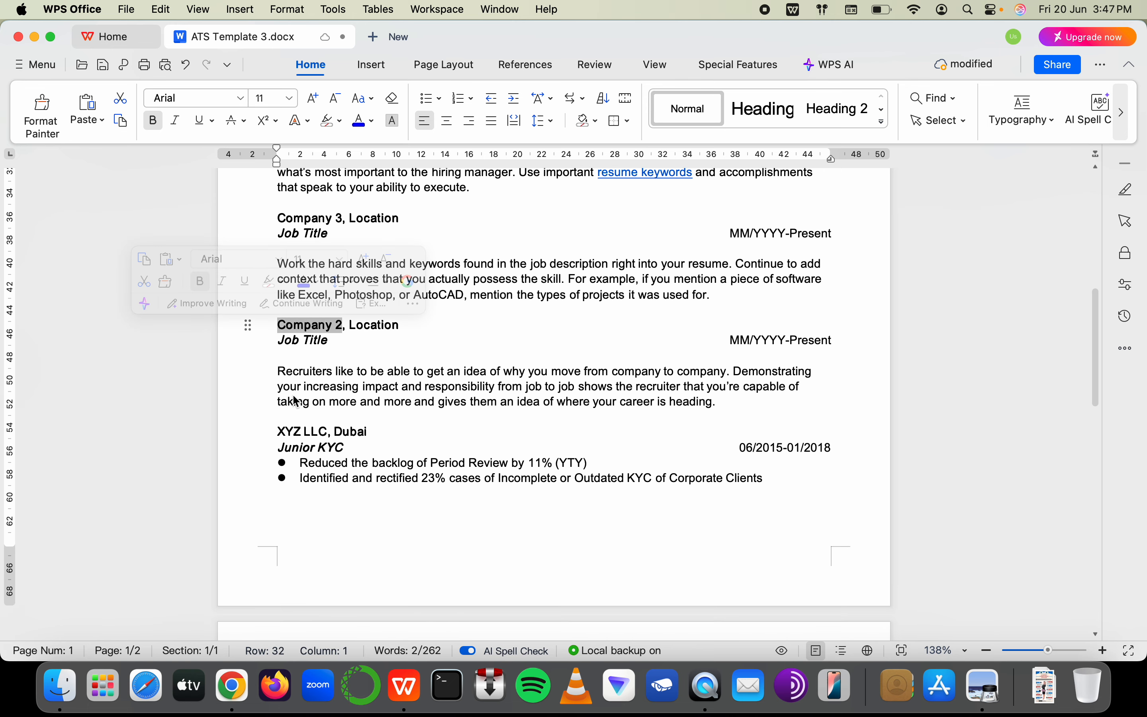
{"action": "type", "text": "FGH Ban"}
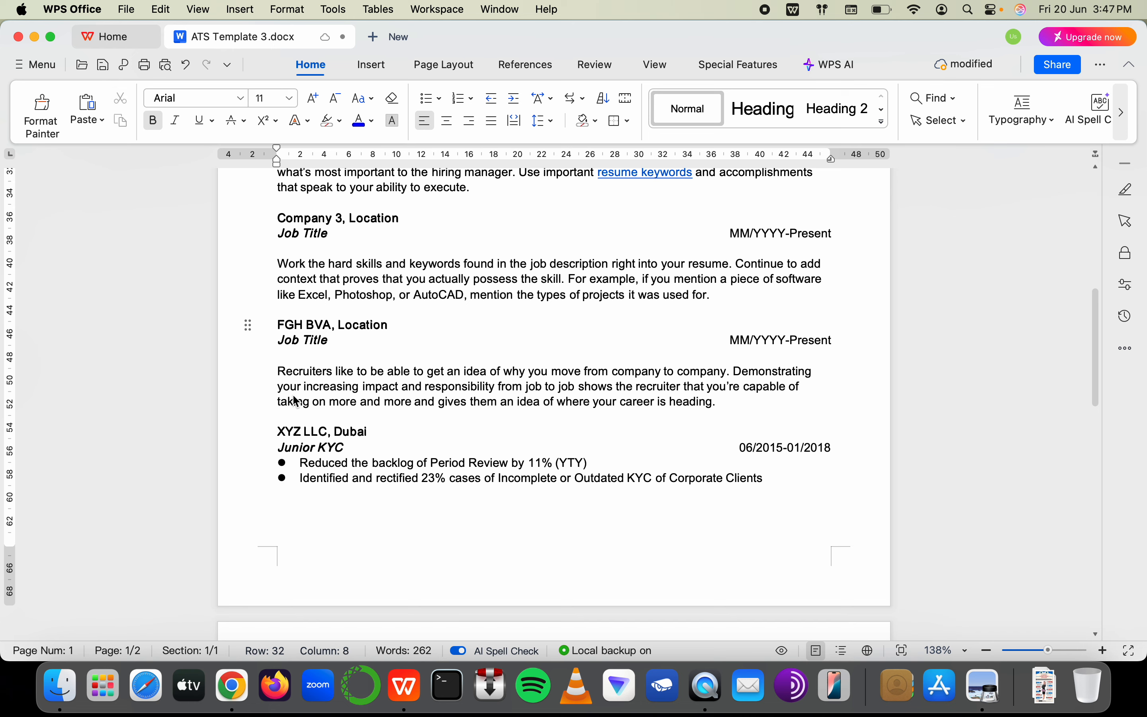
{"action": "type", "text": "k"}
{"action": "key", "text": "End"}
{"action": "key", "text": "BackSpace"}
{"action": "key", "text": "BackSpace"}
{"action": "key", "text": "BackSpace"}
{"action": "key", "text": "BackSpace"}
{"action": "key", "text": "BackSpace"}
{"action": "key", "text": "BackSpace"}
{"action": "key", "text": "BackSpace"}
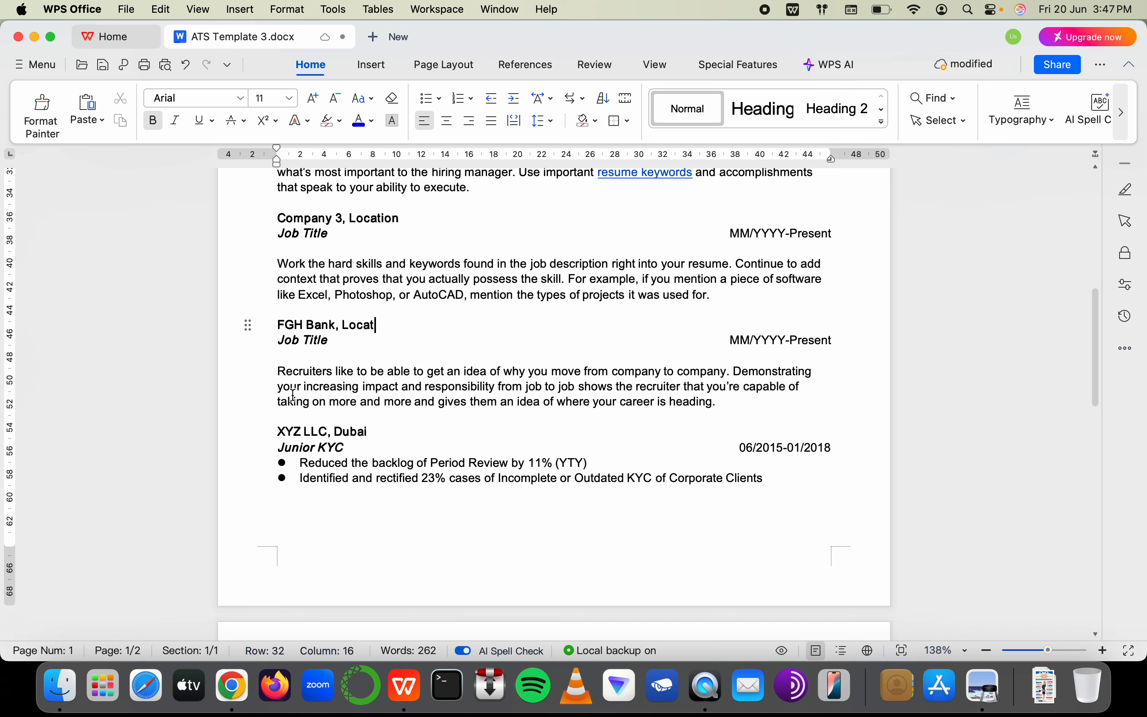
{"action": "key", "text": "BackSpace"}
{"action": "key", "text": "BackSpace"}
{"action": "key", "text": "BackSpace"}
{"action": "type", "text": "LLC, Dub"}
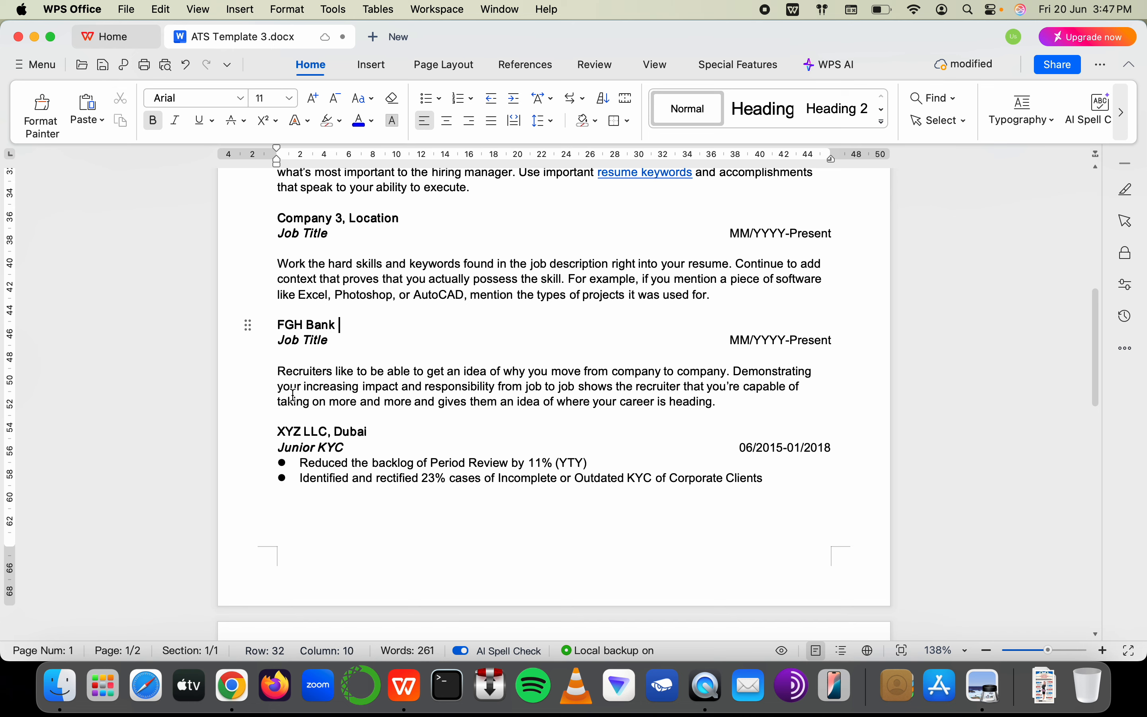
{"action": "type", "text": "ai"}
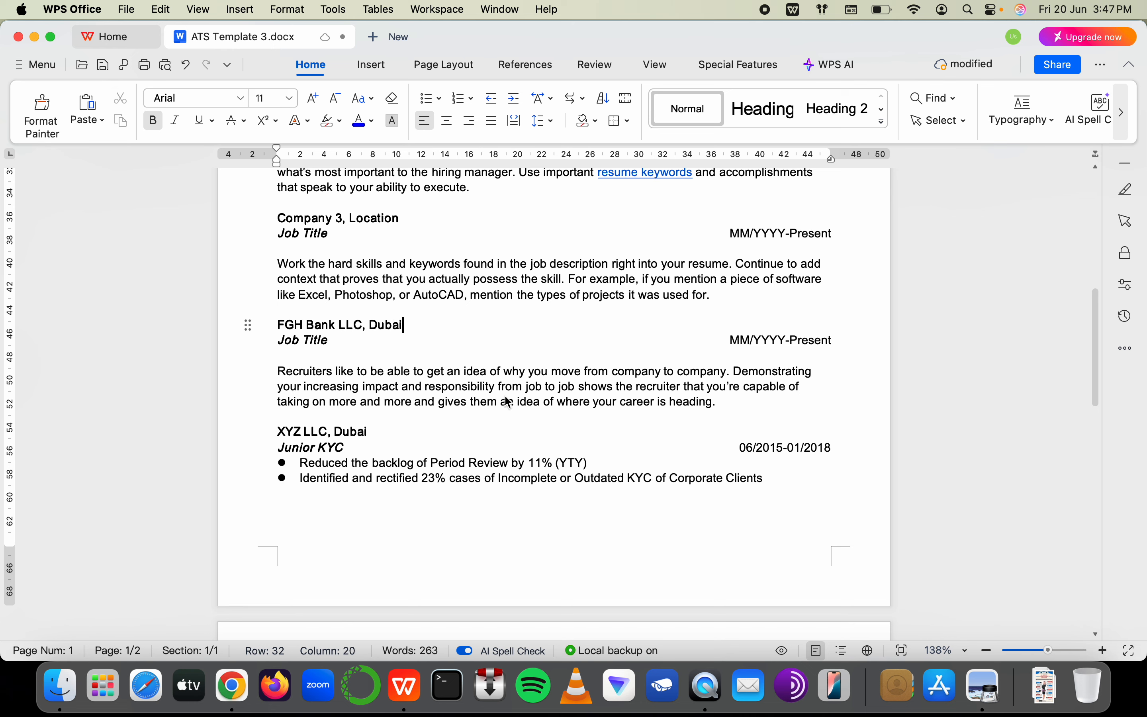
Change the FGH Bank date placeholder MM/YYYY-Present to 02/2018-05/2019
{"action": "left_click", "coordinate": [750, 341]}
{"action": "double_click", "coordinate": [749, 340]}
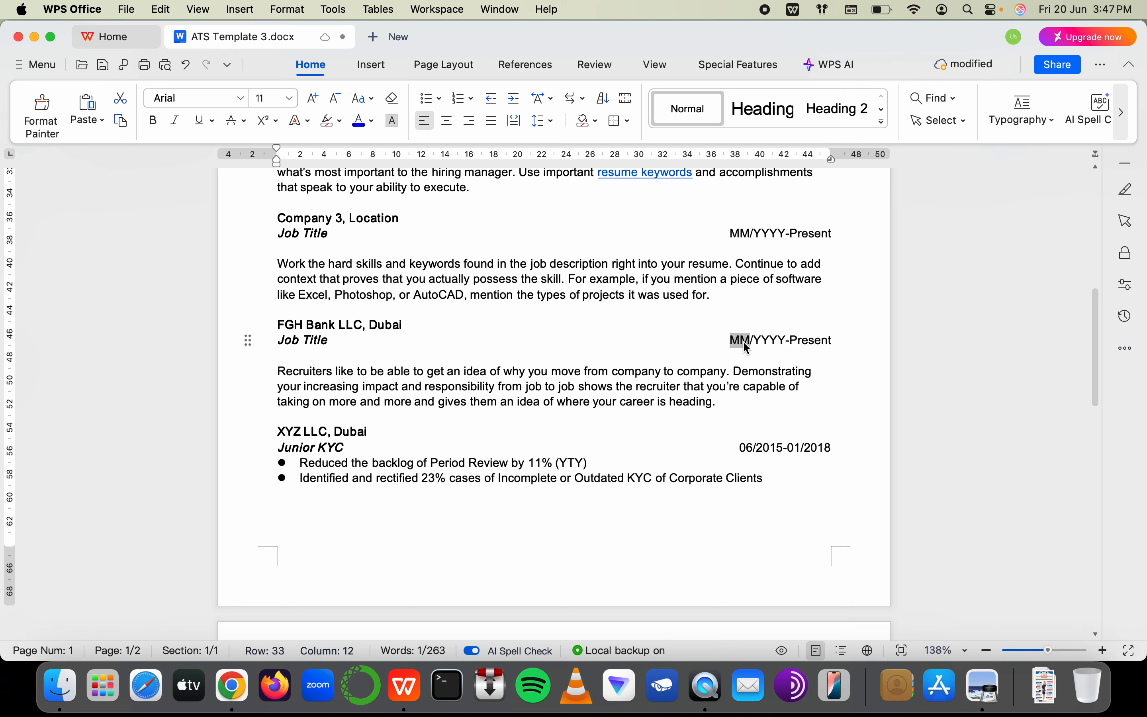
{"action": "key", "text": "BackSpace"}
{"action": "type", "text": "02"}
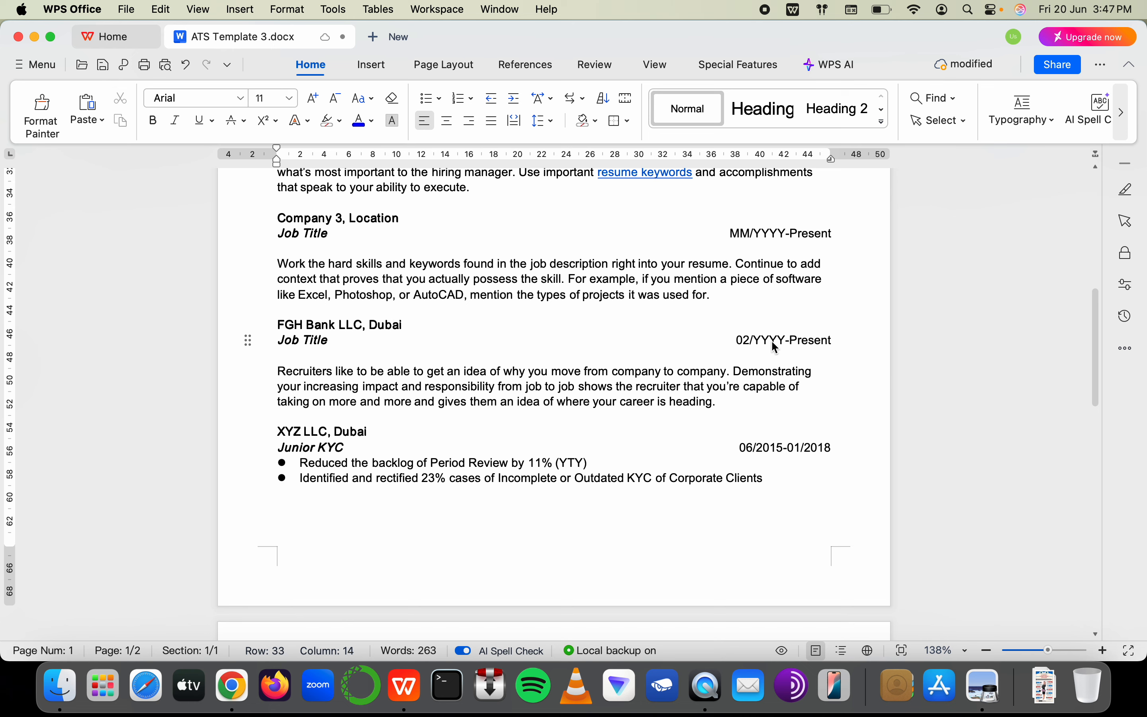
{"action": "left_click_drag", "start_coordinate": [754, 341], "coordinate": [785, 342]}
{"action": "key", "text": "BackSpace"}
{"action": "type", "text": "2018"}
{"action": "left_click_drag", "start_coordinate": [792, 340], "coordinate": [829, 341]}
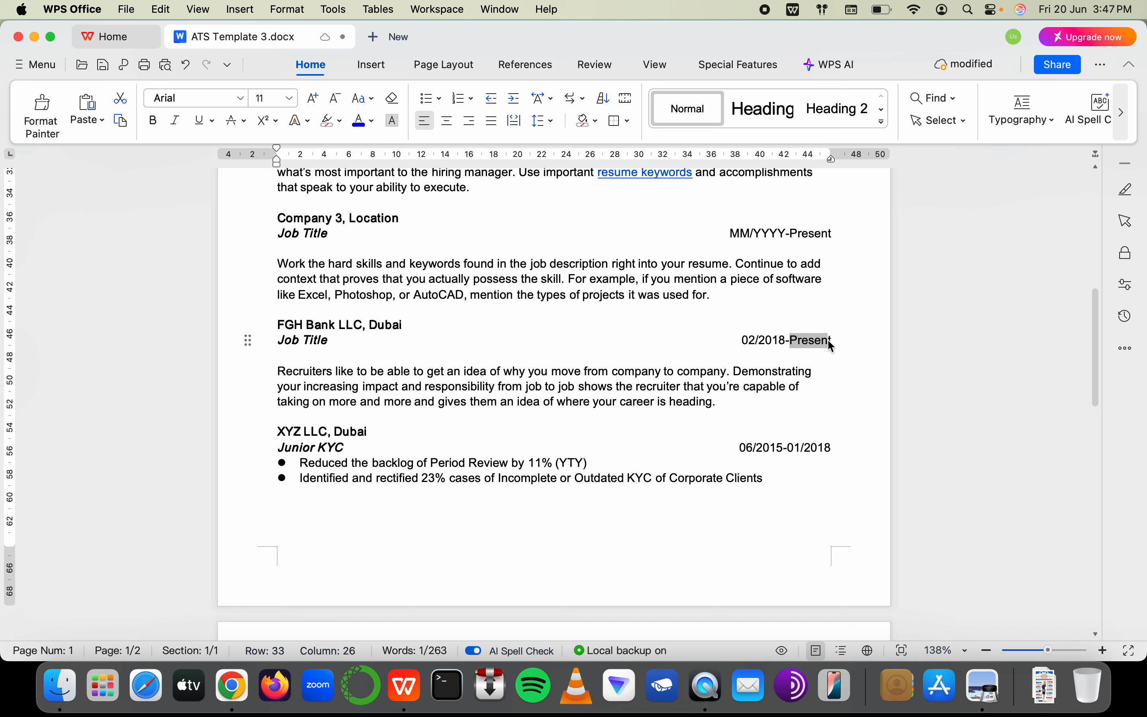
{"action": "key", "text": "BackSpace"}
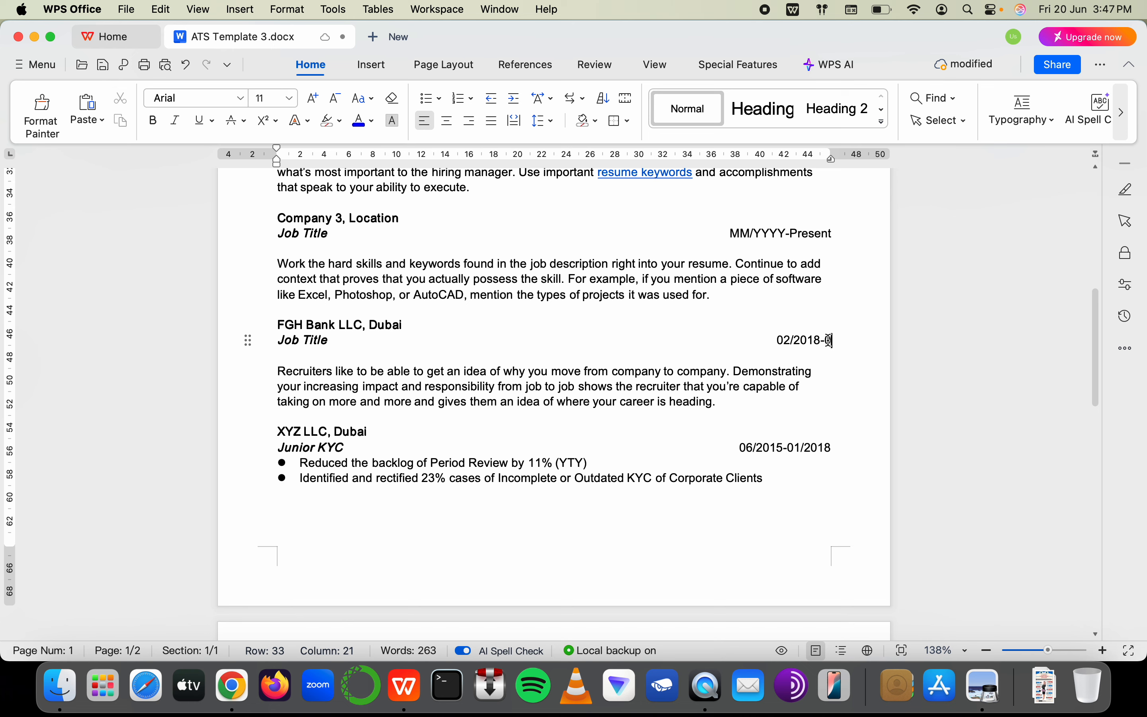
{"action": "type", "text": "05/20"}
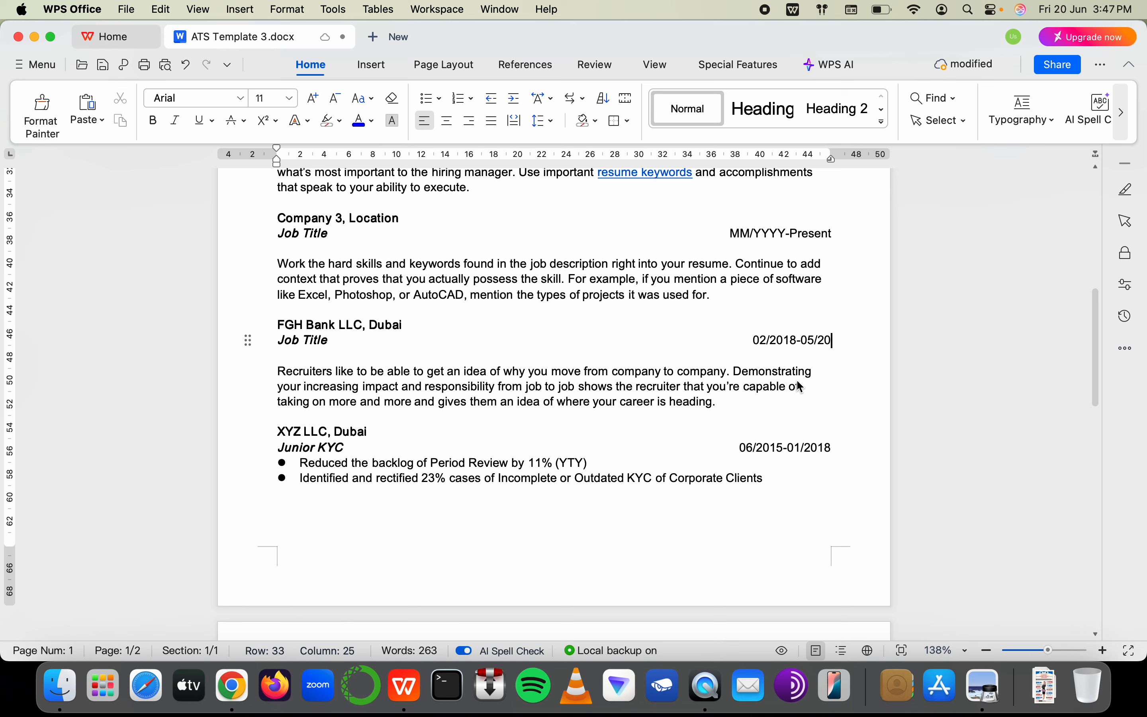
{"action": "type", "text": "19"}
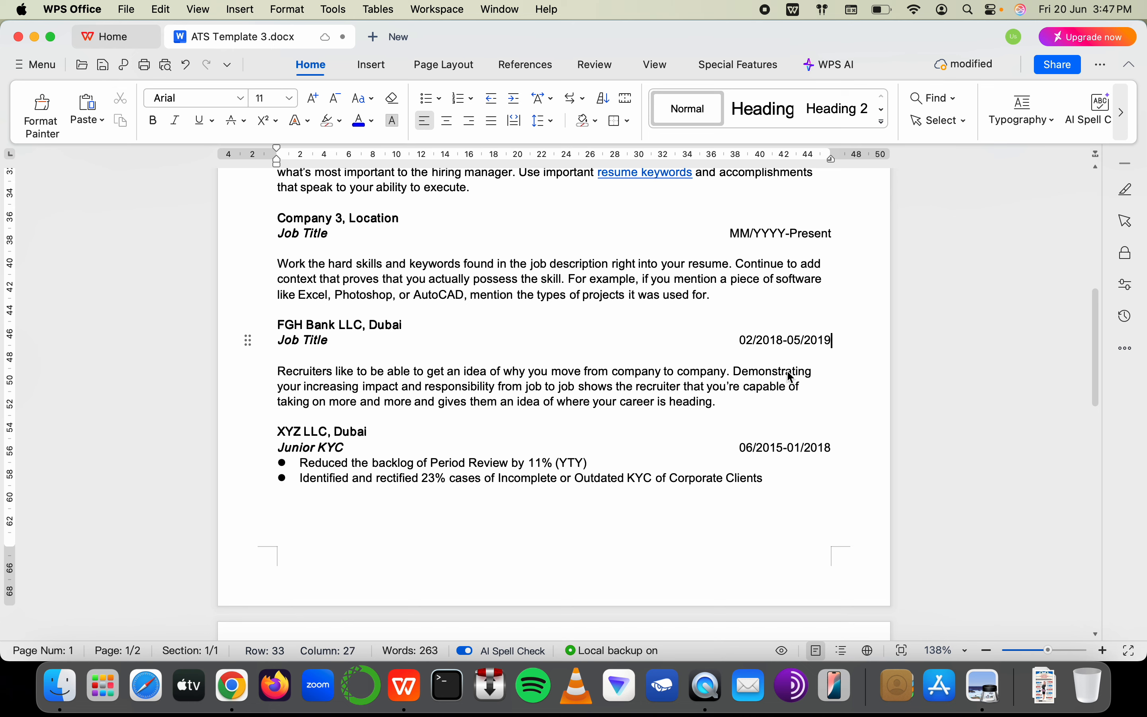
{"action": "left_click", "coordinate": [528, 387]}
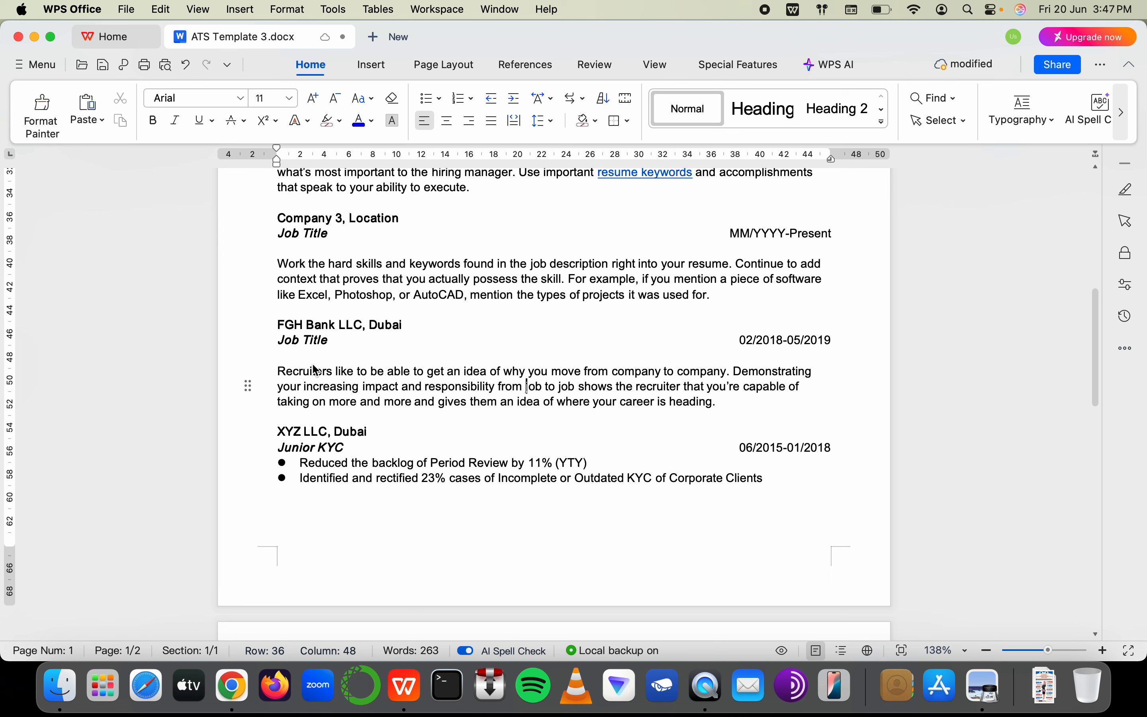
Move the XYZ LLC date range onto its own line below Junior KYC
{"action": "left_click", "coordinate": [279, 364]}
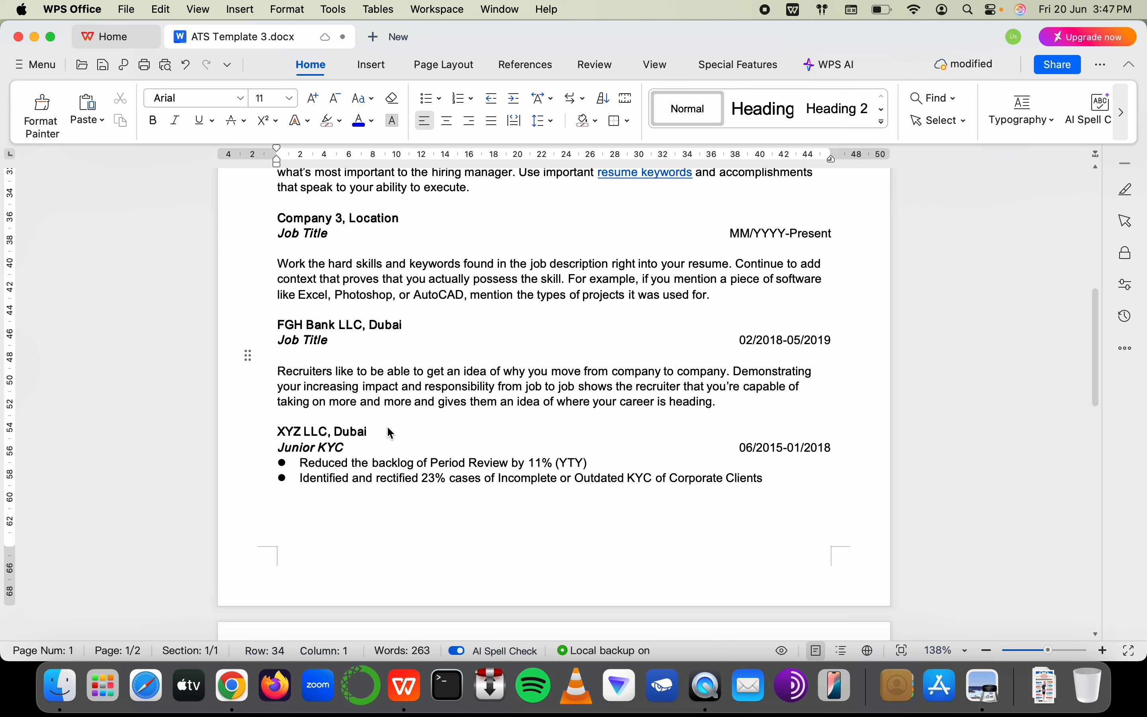
{"action": "left_click", "coordinate": [365, 448]}
{"action": "key", "text": "Return"}
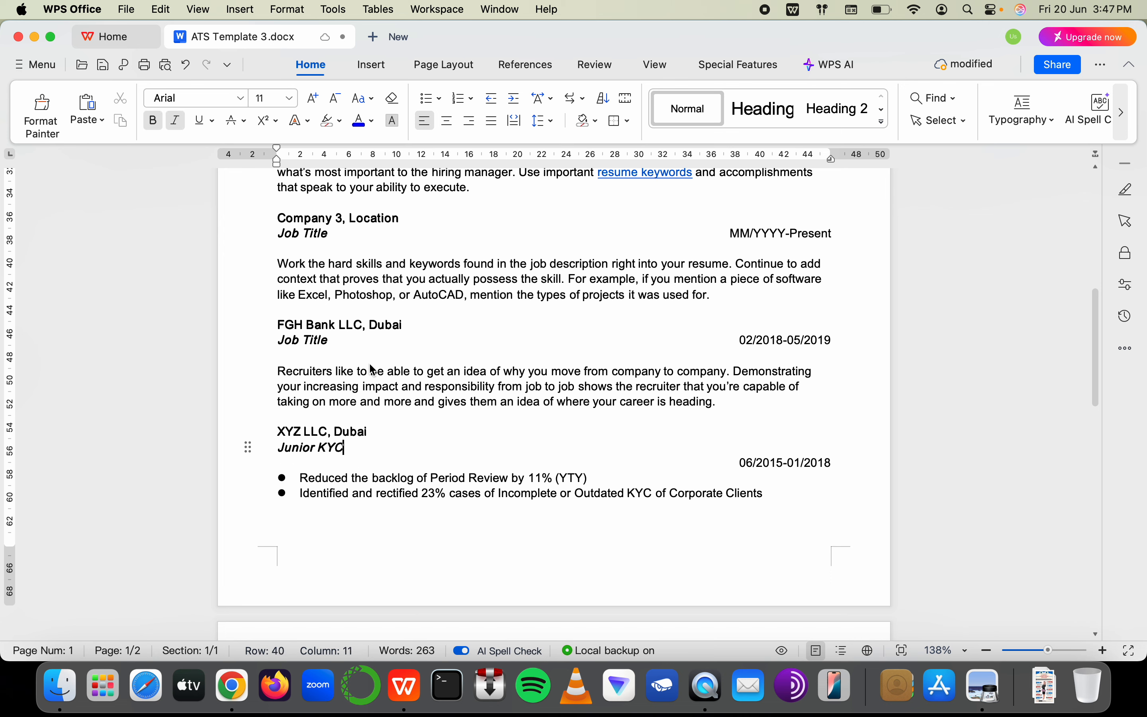
Title the FGH Bank role 'CDD Analyst' and remove the empty line above its description
{"action": "left_click", "coordinate": [384, 335]}
{"action": "left_click", "coordinate": [279, 340], "text": "shift"}
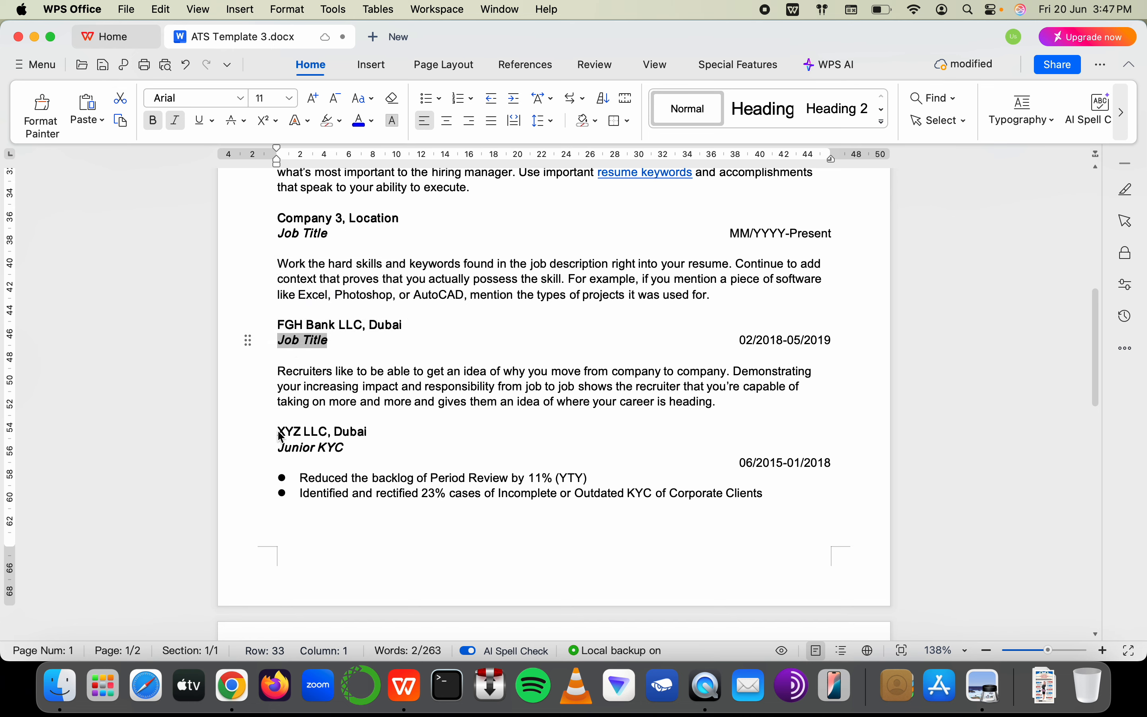
{"action": "type", "text": "ED"}
{"action": "key", "text": "BackSpace"}
{"action": "key", "text": "BackSpace"}
{"action": "type", "text": "CDD Analys"}
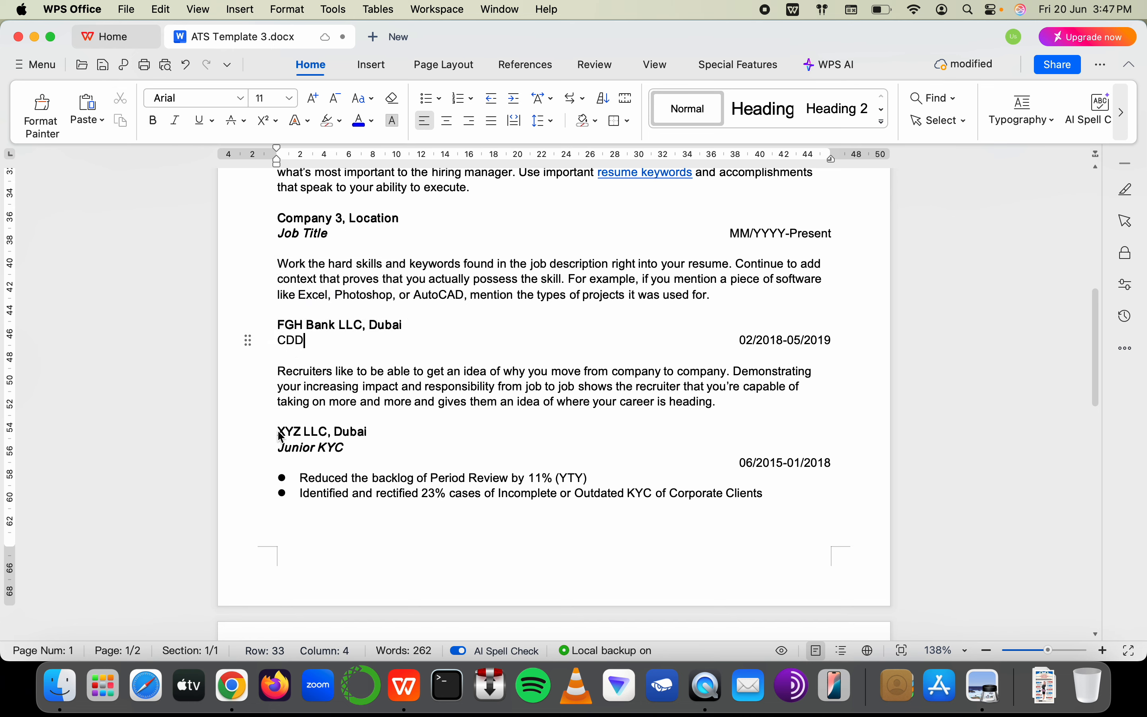
{"action": "key", "text": "BackSpace"}
{"action": "key", "text": "BackSpace"}
{"action": "key", "text": "BackSpace"}
{"action": "key", "text": "BackSpace"}
{"action": "key", "text": "BackSpace"}
{"action": "key", "text": "BackSpace"}
{"action": "key", "text": "BackSpace"}
{"action": "key", "text": "BackSpace"}
{"action": "key", "text": "BackSpace"}
{"action": "key", "text": "BackSpace"}
{"action": "type", "text": "EDD"}
{"action": "key", "text": "super+z"}
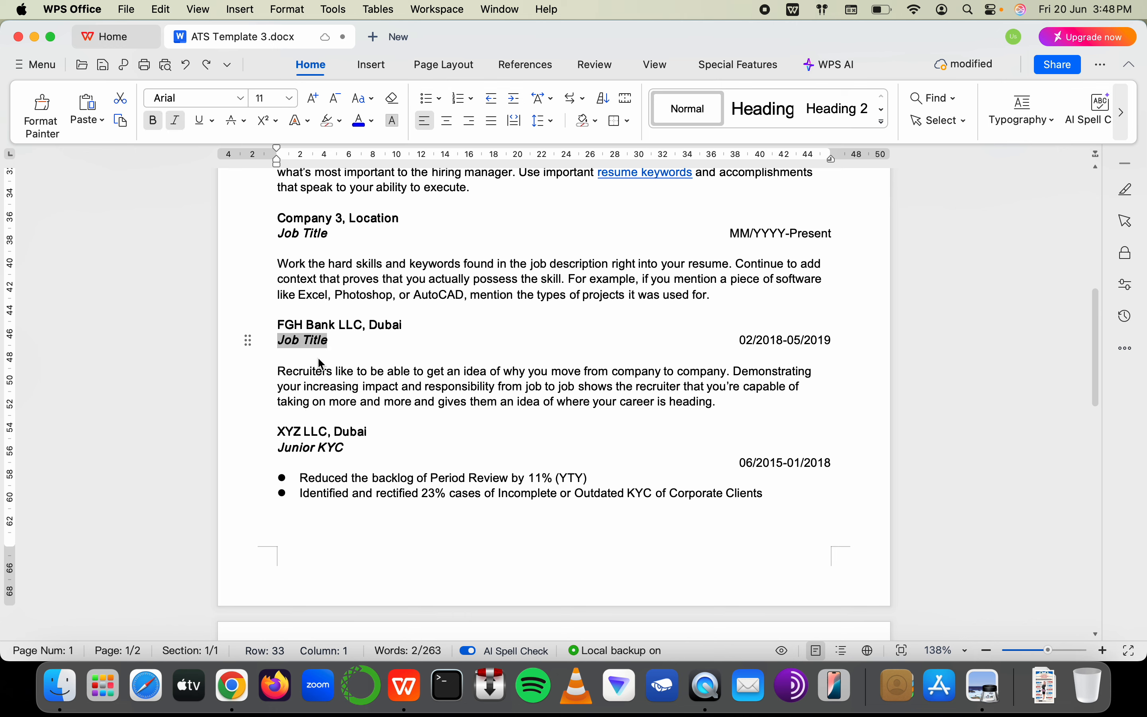
{"action": "left_click", "coordinate": [320, 349]}
{"action": "key", "text": "BackSpace"}
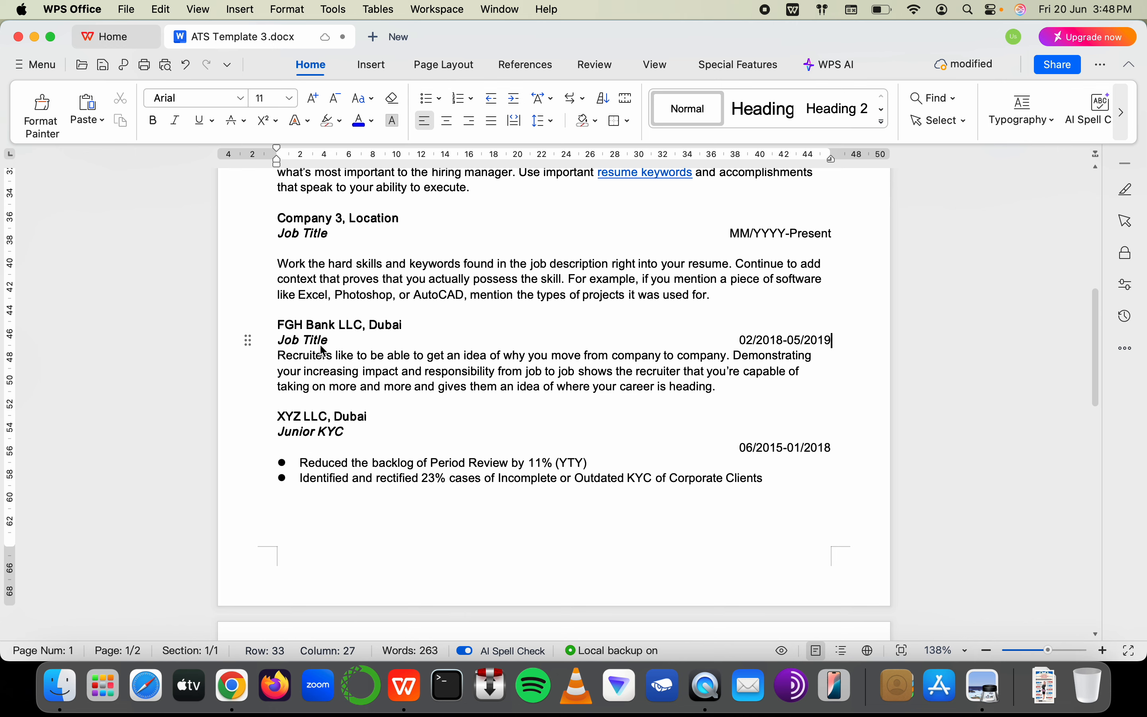
{"action": "left_click", "coordinate": [330, 337]}
{"action": "key", "text": "BackSpace"}
{"action": "key", "text": "BackSpace"}
{"action": "key", "text": "BackSpace"}
{"action": "key", "text": "BackSpace"}
{"action": "key", "text": "BackSpace"}
{"action": "key", "text": "BackSpace"}
{"action": "key", "text": "BackSpace"}
{"action": "key", "text": "BackSpace"}
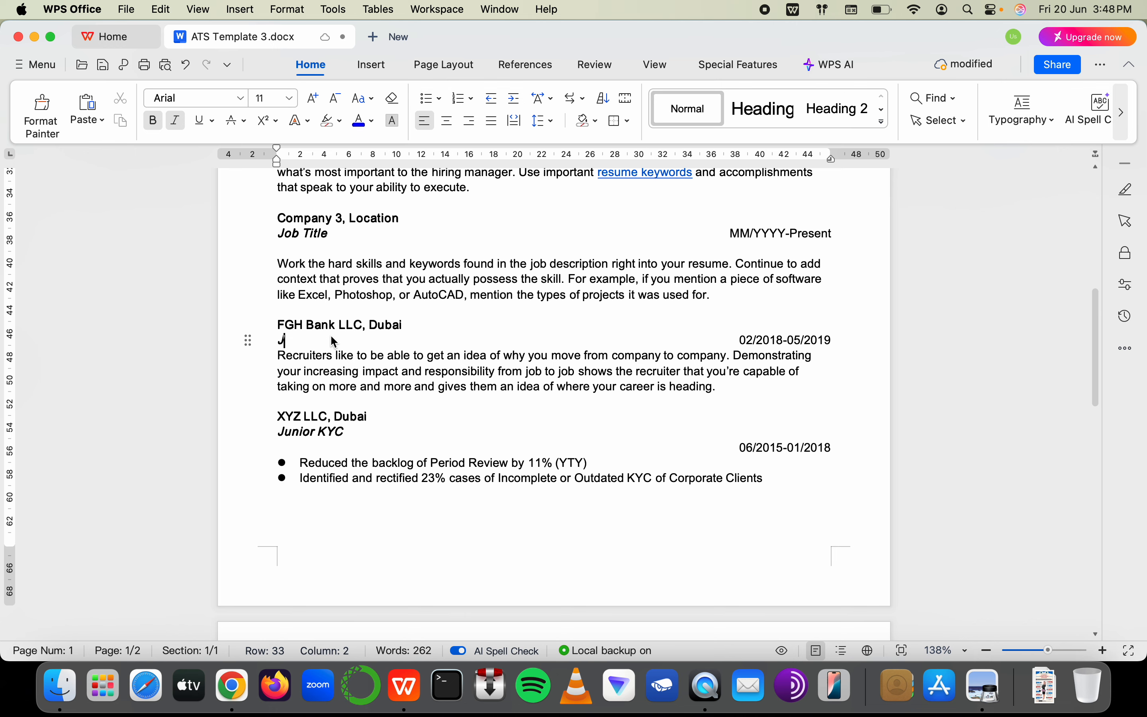
{"action": "type", "text": "CDD Analyst"}
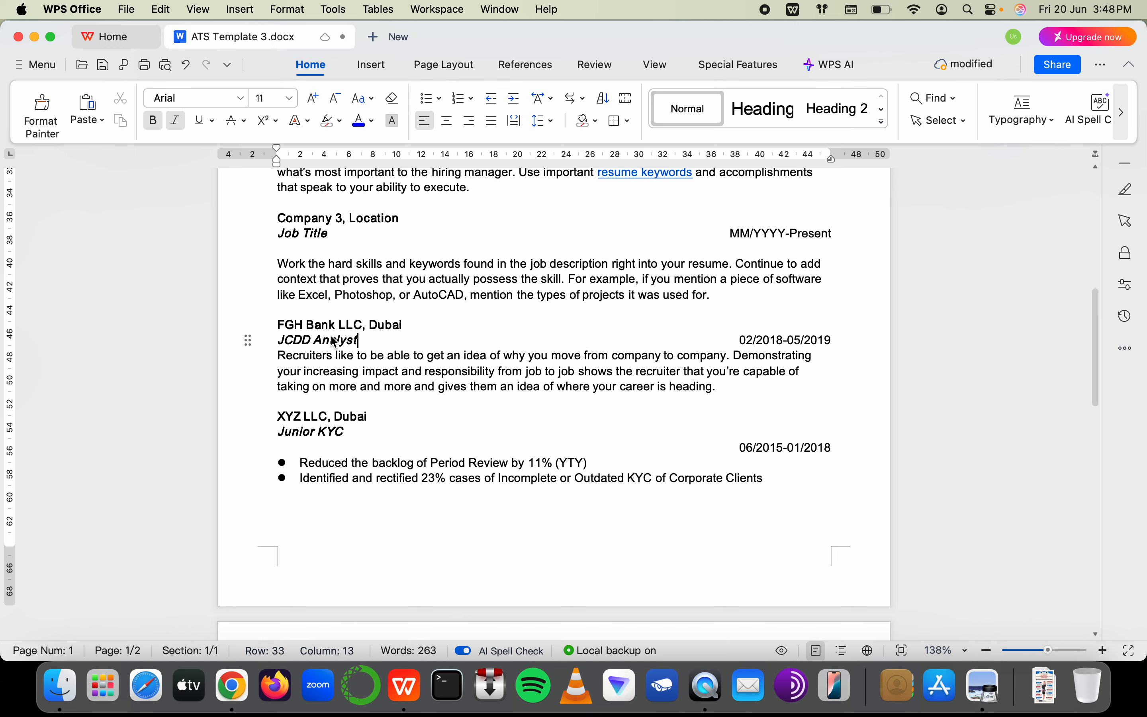
Delete the stray J before CDD Analyst and move the FGH Bank dates onto their own line
{"action": "left_click", "coordinate": [311, 239]}
{"action": "scroll", "coordinate": [311, 246], "scroll_direction": "up", "scroll_amount": 5}
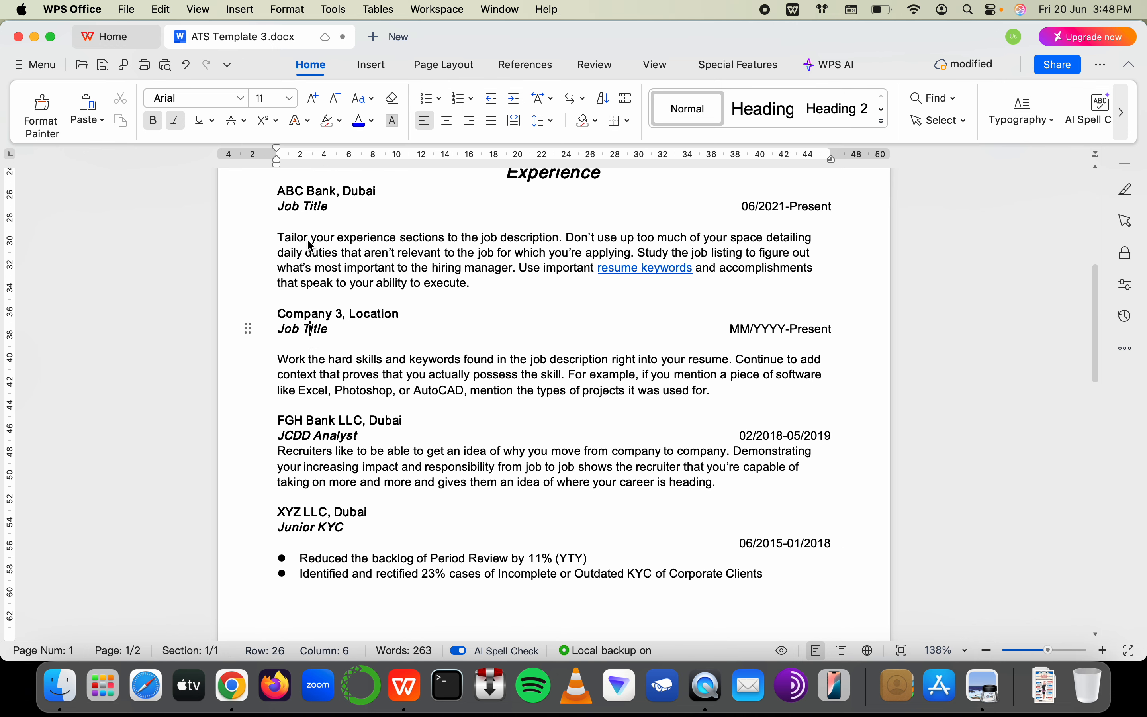
{"action": "left_click", "coordinate": [318, 247]}
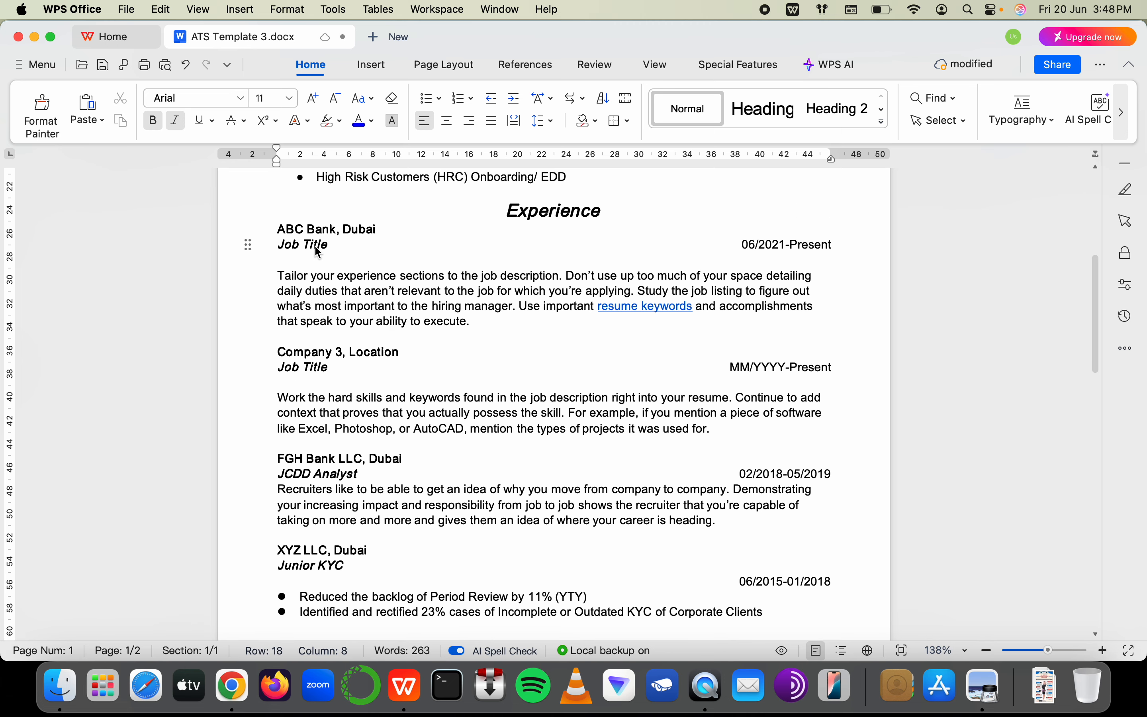
{"action": "scroll", "coordinate": [467, 249], "scroll_direction": "up", "scroll_amount": 5}
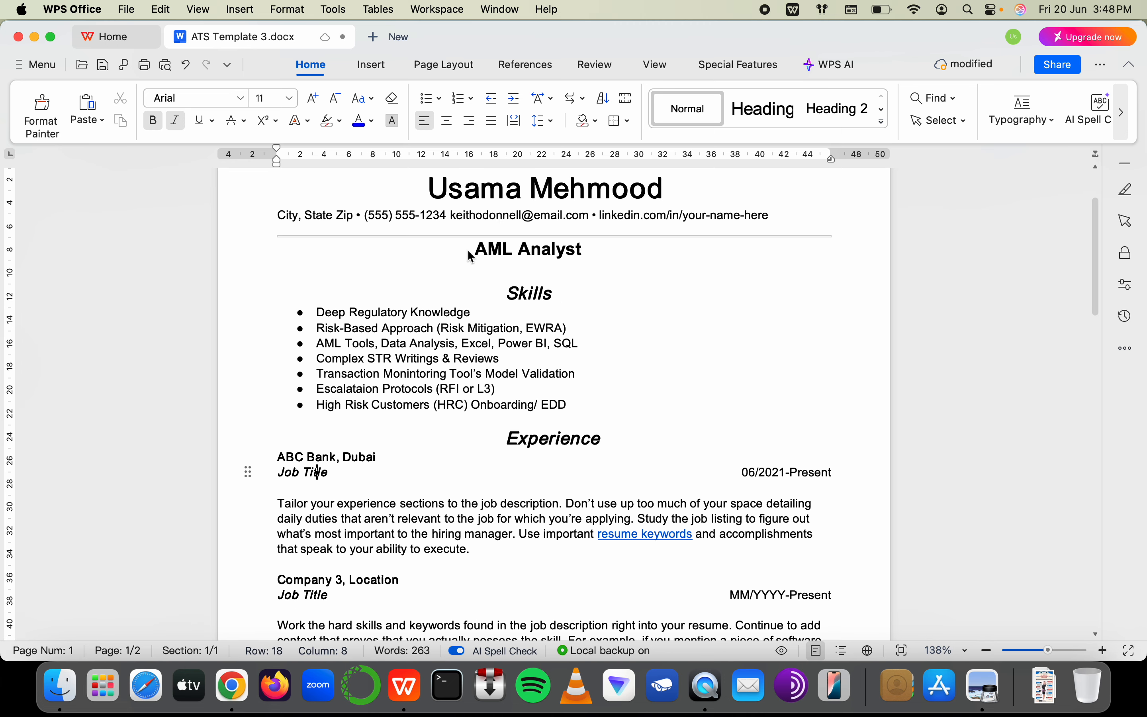
{"action": "scroll", "coordinate": [467, 258], "scroll_direction": "down", "scroll_amount": 8}
{"action": "scroll", "coordinate": [467, 267], "scroll_direction": "down", "scroll_amount": 1}
{"action": "left_click", "coordinate": [285, 311]}
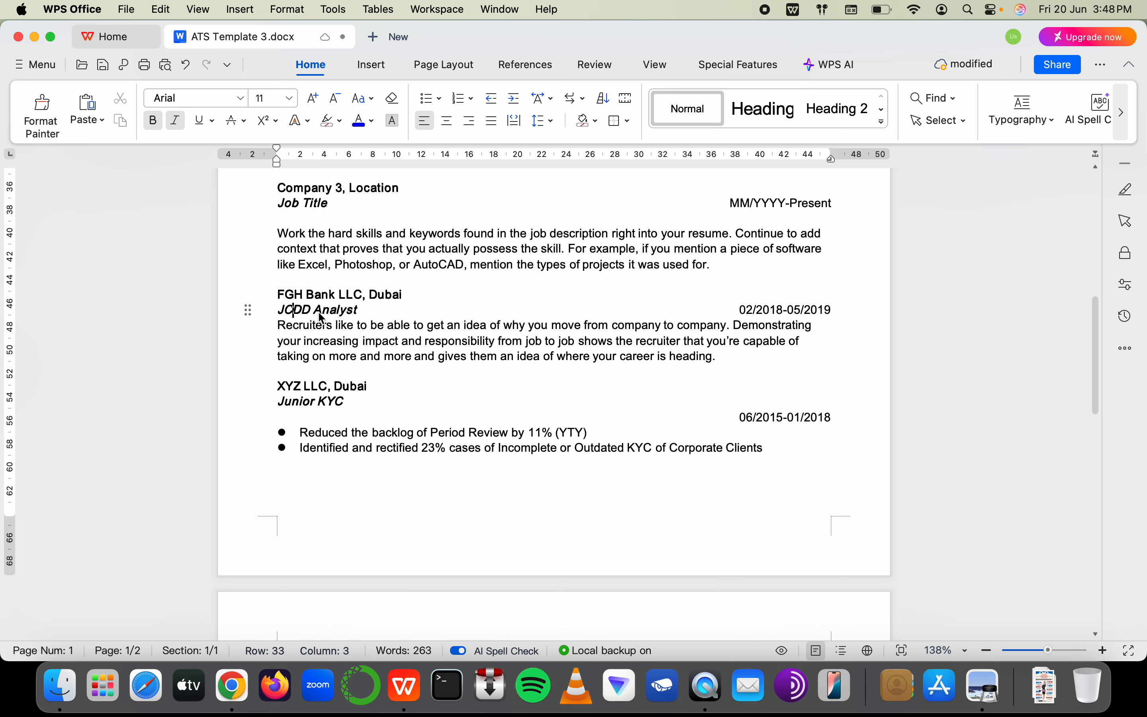
{"action": "key", "text": "BackSpace"}
{"action": "left_click", "coordinate": [369, 311]}
{"action": "key", "text": "Return"}
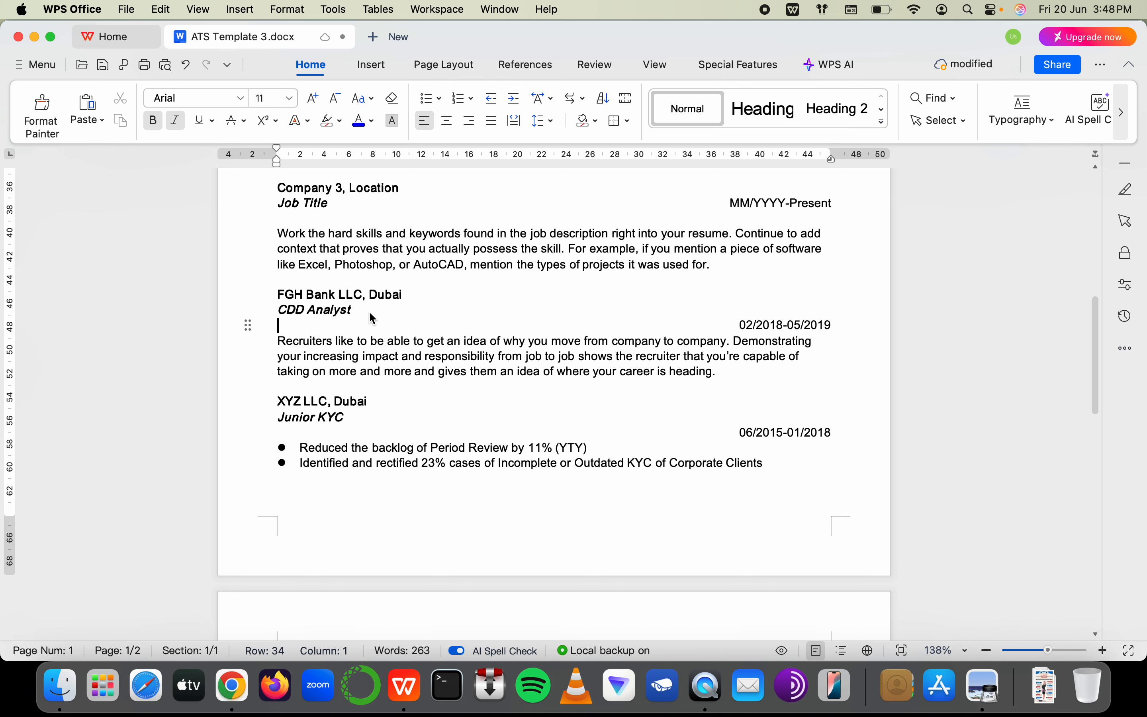
Turn the FGH Bank Recruiters sample paragraph into a bullet and delete most of its text
{"action": "left_click_drag", "start_coordinate": [723, 374], "coordinate": [238, 346]}
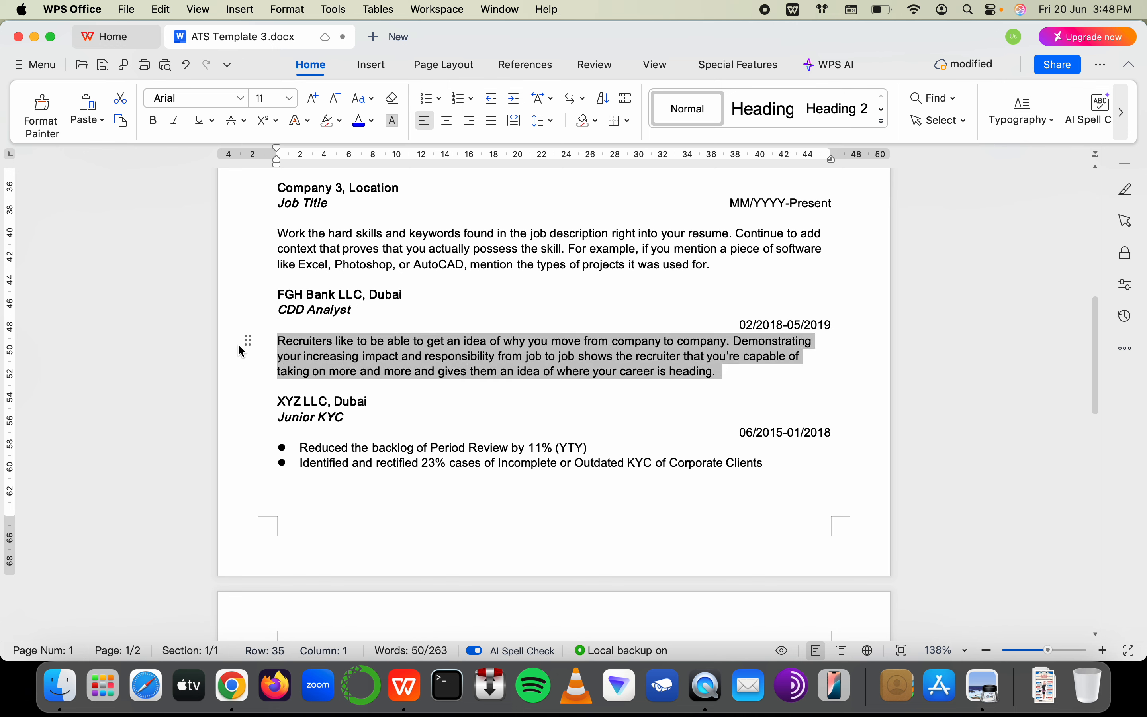
{"action": "left_click", "coordinate": [434, 98]}
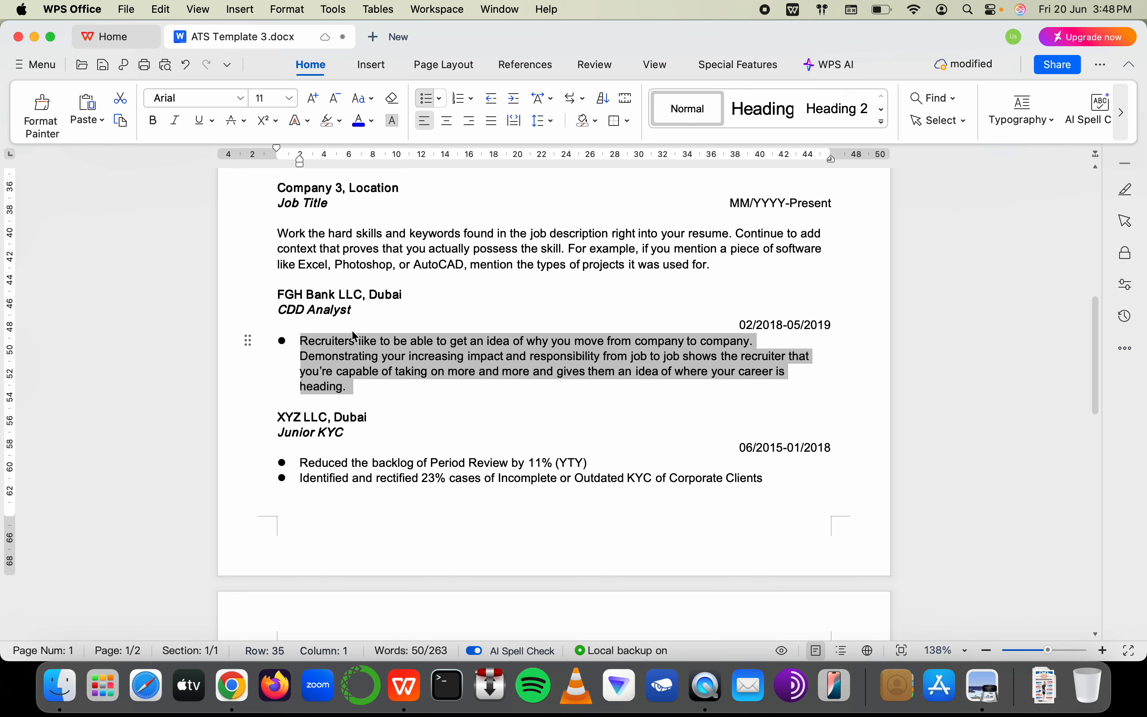
{"action": "left_click_drag", "start_coordinate": [352, 331], "coordinate": [290, 339]}
{"action": "left_click", "coordinate": [298, 338]}
{"action": "left_click_drag", "start_coordinate": [364, 390], "coordinate": [359, 373]}
{"action": "key", "text": "BackSpace"}
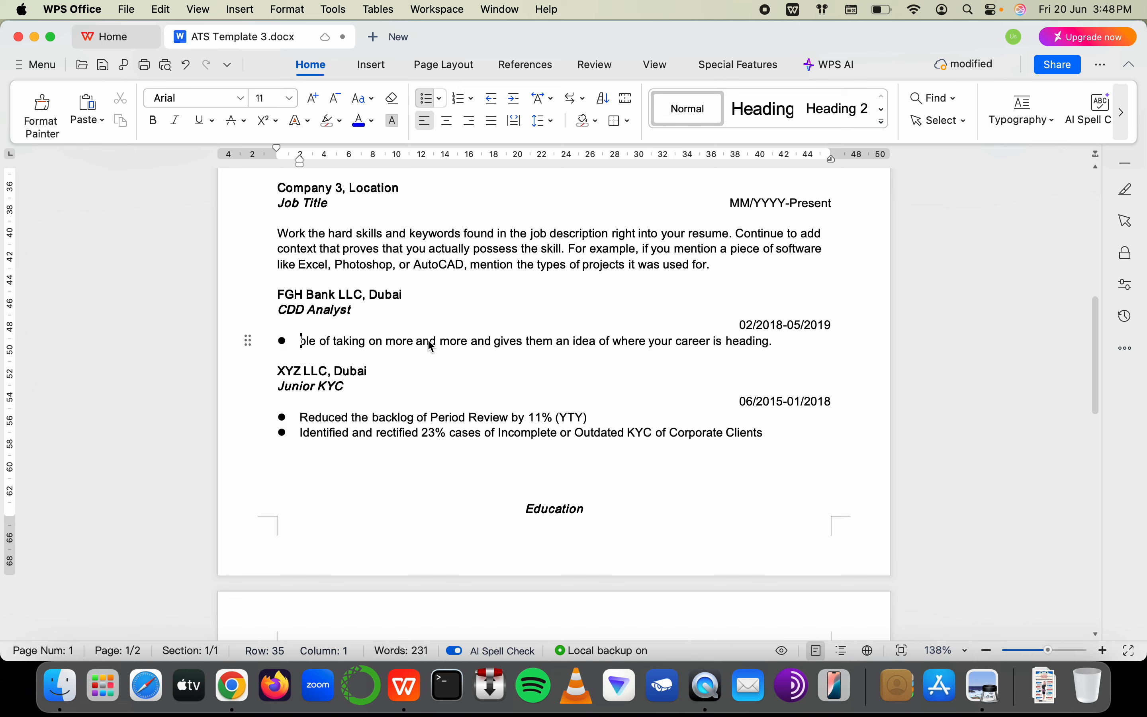
Clear the leftover sample text, start the bullet with 'Managin', then select Company 3's sample paragraph
{"action": "left_click", "coordinate": [781, 345], "text": "shift"}
{"action": "key", "text": "BackSpace"}
{"action": "key", "text": "BackSpace"}
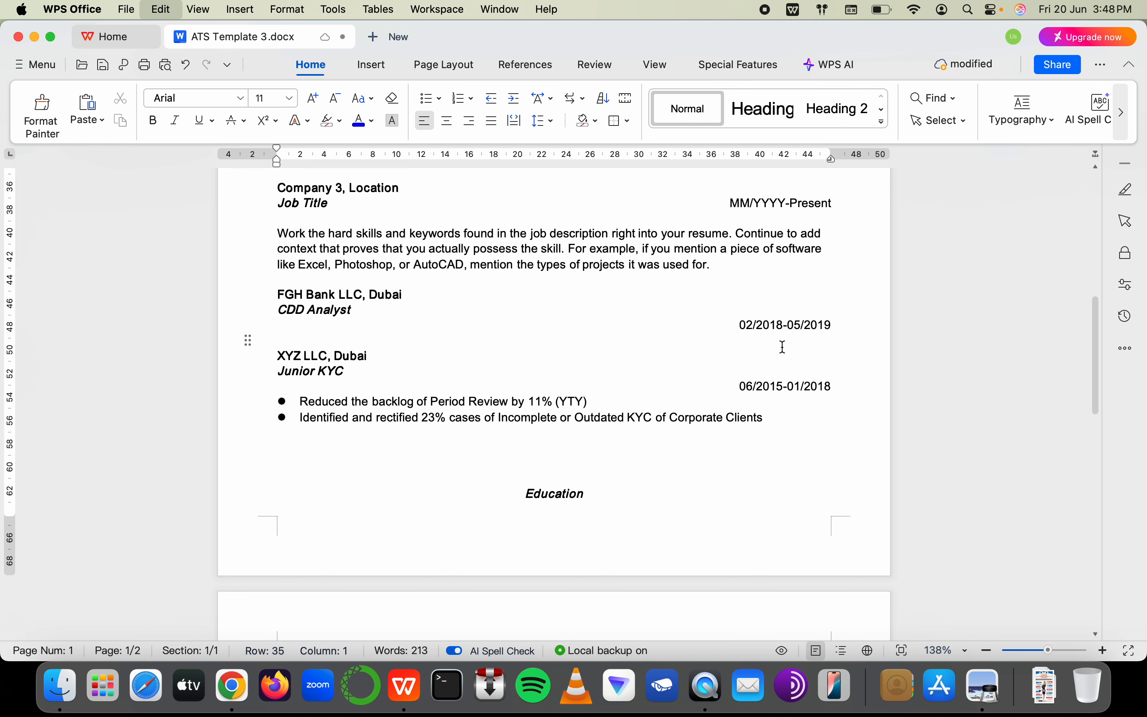
{"action": "key", "text": "super+z"}
{"action": "key", "text": "super+z"}
{"action": "left_click_drag", "start_coordinate": [772, 343], "coordinate": [321, 350]}
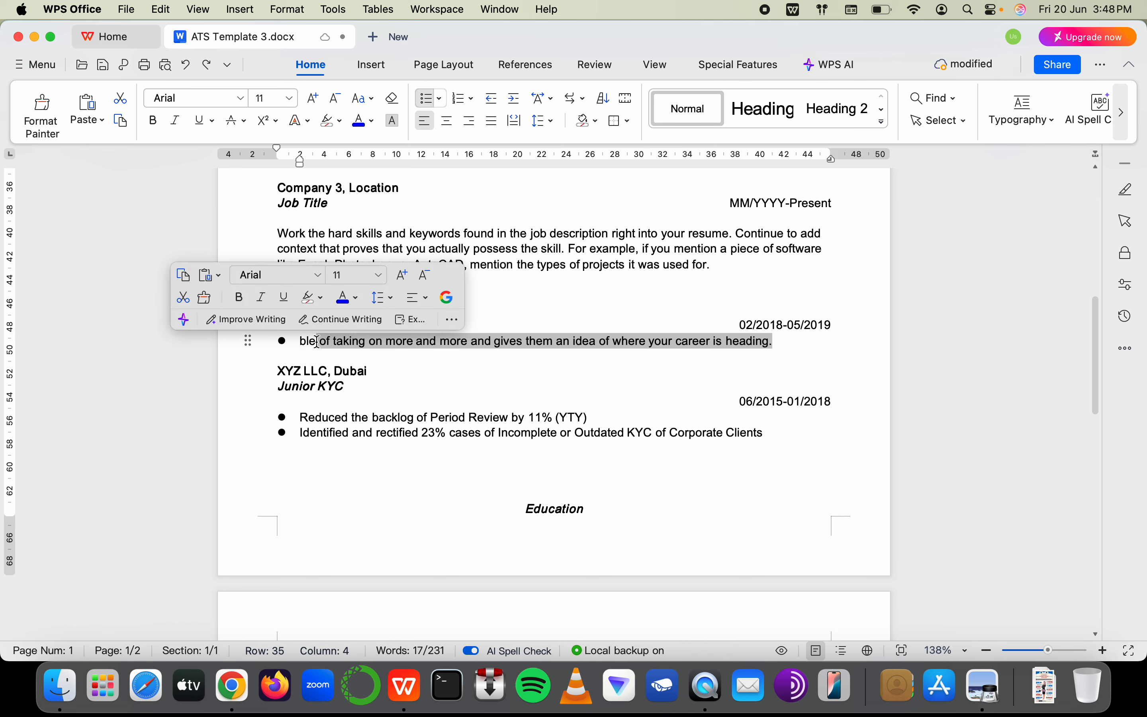
{"action": "key", "text": "BackSpace"}
{"action": "key", "text": "BackSpace"}
{"action": "key", "text": "BackSpace"}
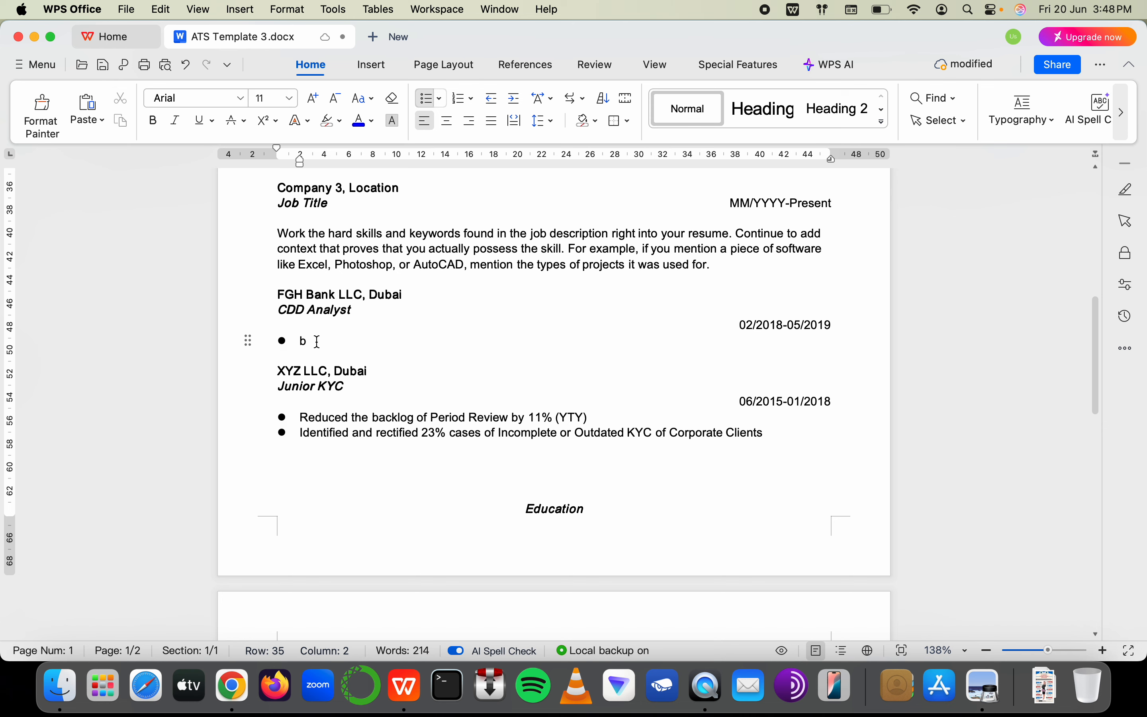
{"action": "key", "text": "BackSpace"}
{"action": "type", "text": "Managin"}
{"action": "scroll", "coordinate": [317, 341], "scroll_direction": "up", "scroll_amount": 4}
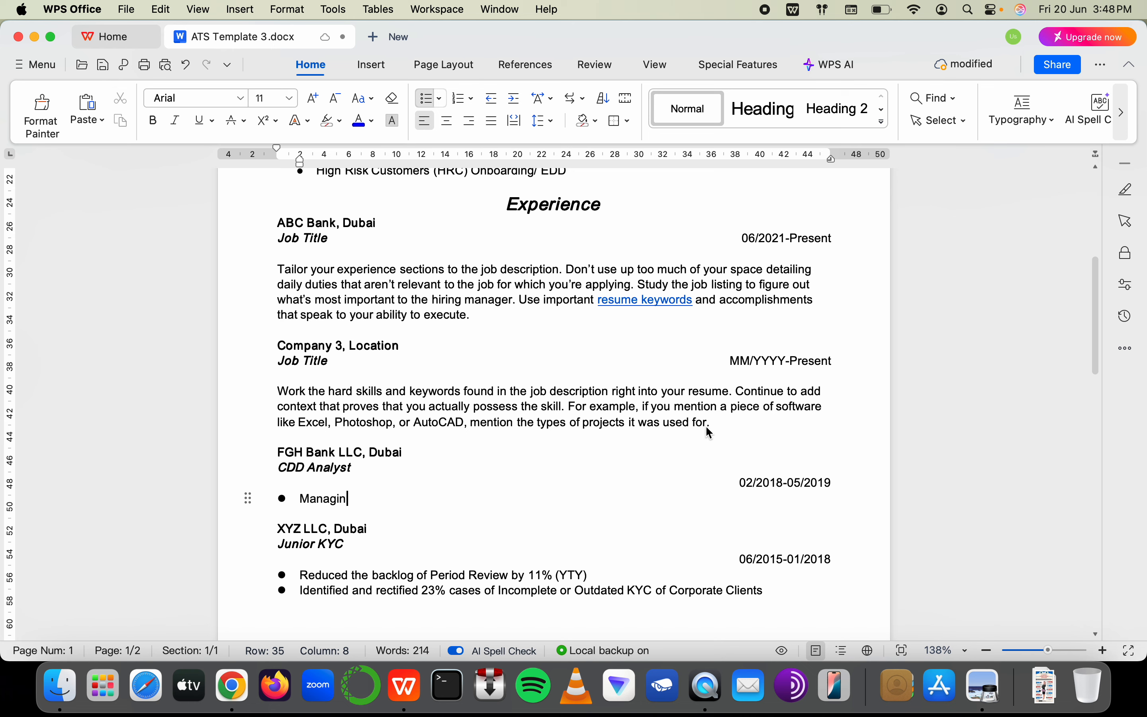
{"action": "left_click_drag", "start_coordinate": [710, 424], "coordinate": [286, 391]}
Rename the Company 3 heading to 'ERT Bank LLC, Dubai'
{"action": "type", "text": "W"}
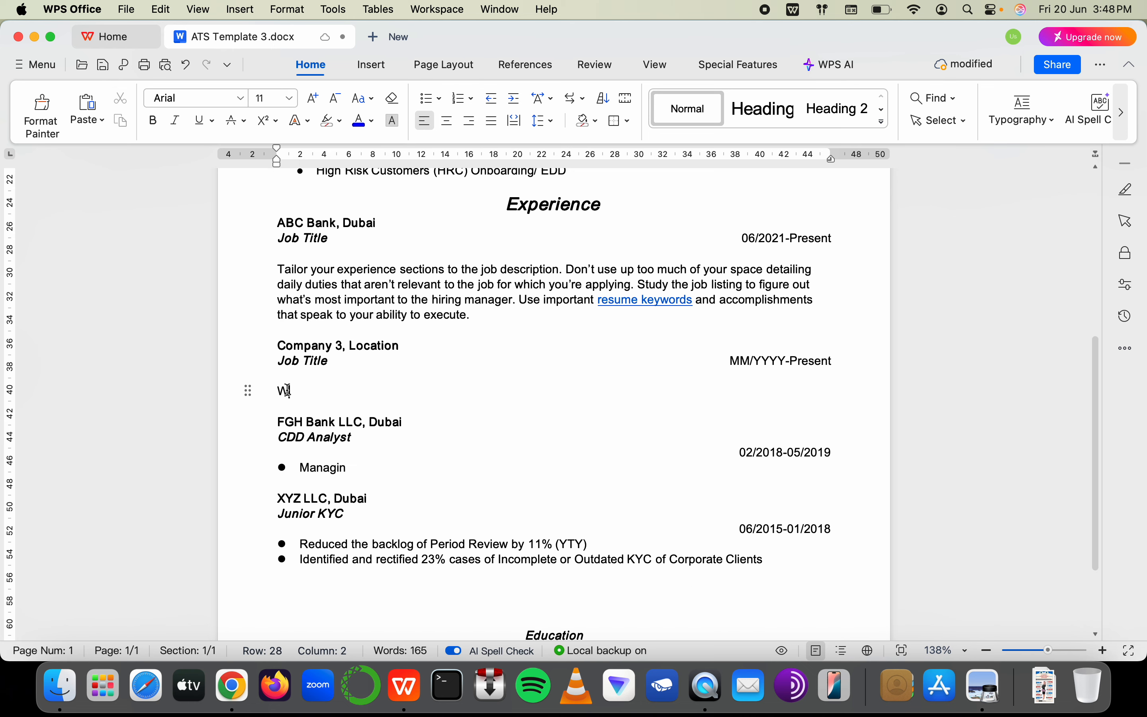
{"action": "key", "text": "BackSpace"}
{"action": "left_click_drag", "start_coordinate": [332, 345], "coordinate": [284, 352]}
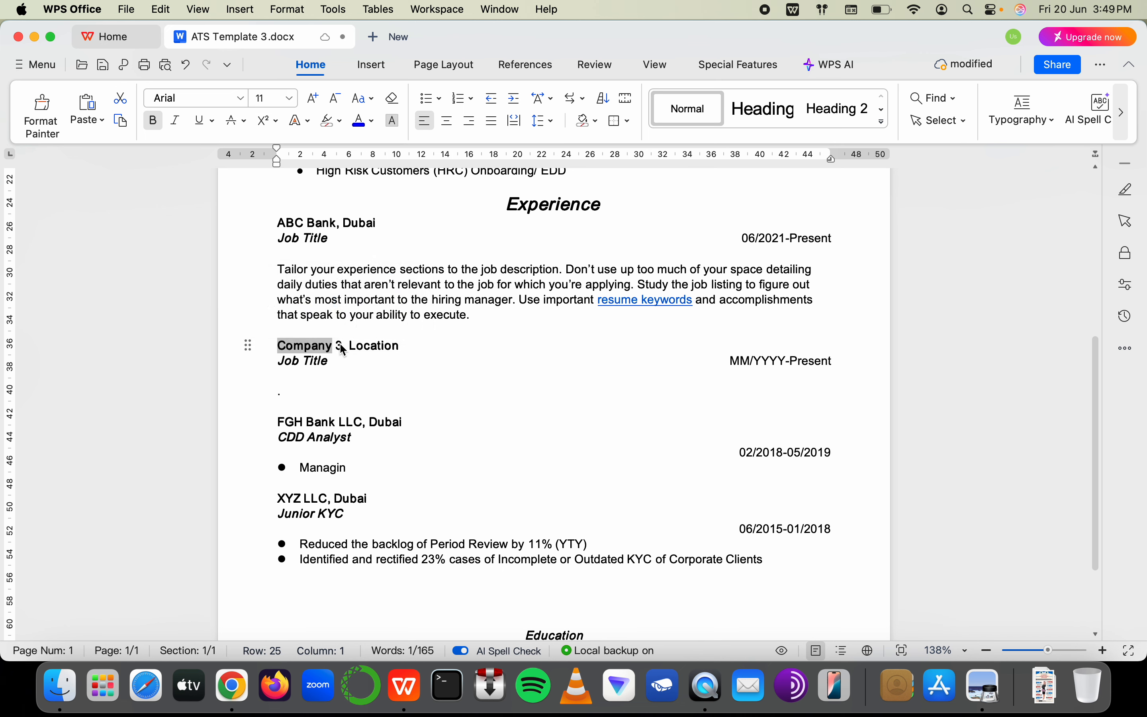
{"action": "left_click_drag", "start_coordinate": [343, 346], "coordinate": [283, 351]}
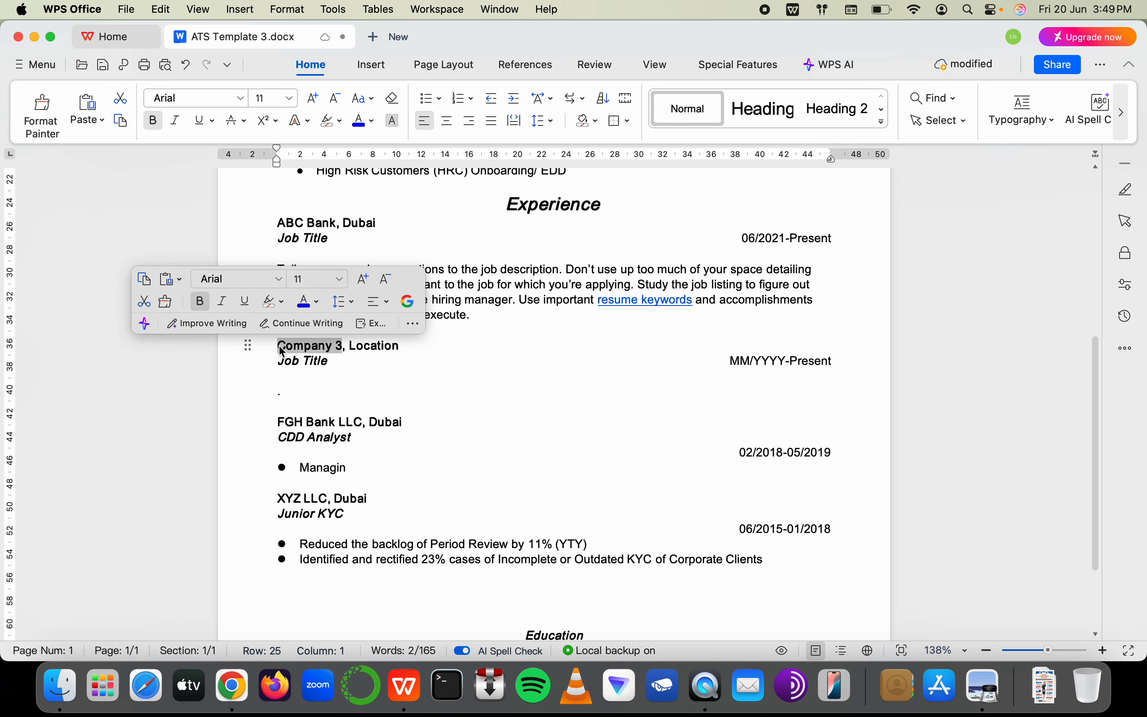
{"action": "type", "text": "ERT LLC"}
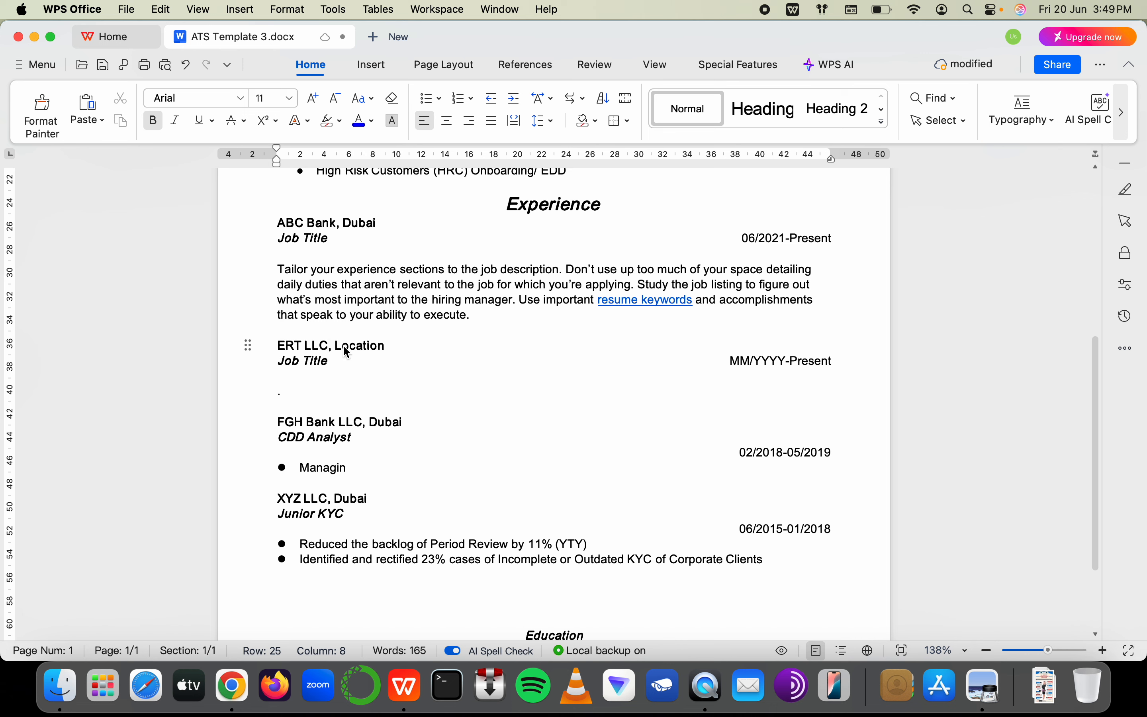
{"action": "left_click", "coordinate": [302, 354]}
{"action": "type", "text": "Babnk"}
{"action": "key", "text": "BackSpace"}
{"action": "key", "text": "BackSpace"}
{"action": "key", "text": "BackSpace"}
{"action": "key", "text": "BackSpace"}
{"action": "key", "text": "BackSpace"}
{"action": "type", "text": "Bank"}
{"action": "key", "text": "End"}
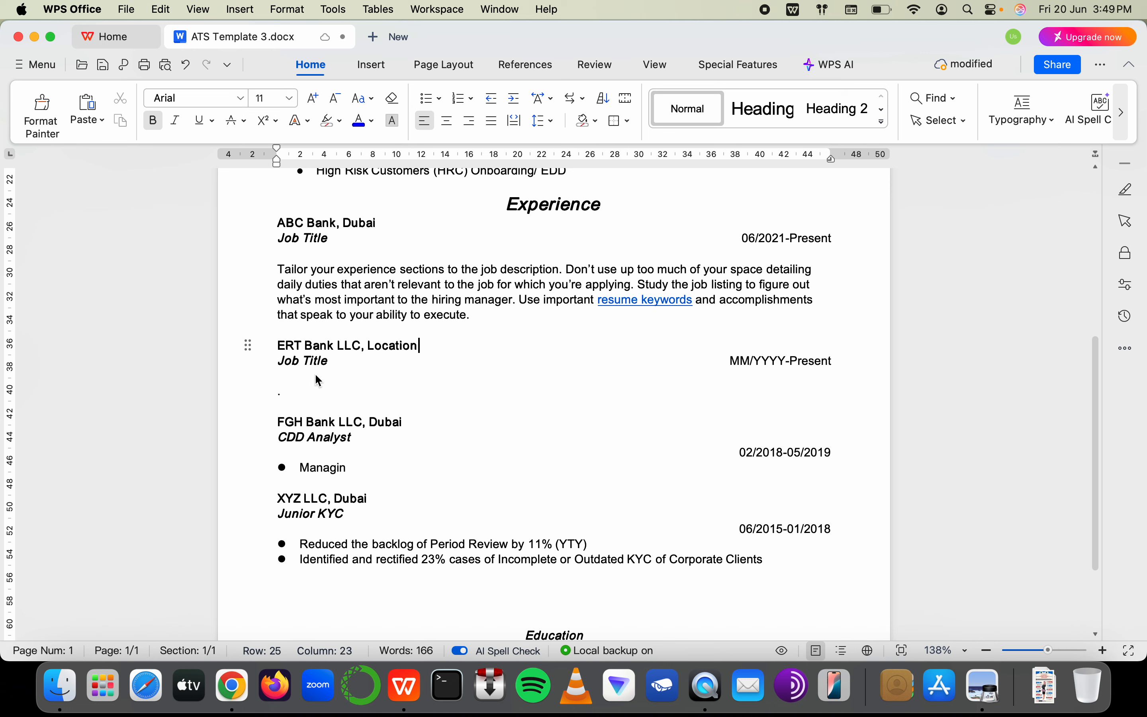
{"action": "key", "text": "BackSpace"}
{"action": "key", "text": "BackSpace"}
{"action": "key", "text": "BackSpace"}
{"action": "key", "text": "BackSpace"}
{"action": "key", "text": "BackSpace"}
{"action": "key", "text": "BackSpace"}
{"action": "key", "text": "BackSpace"}
{"action": "key", "text": "BackSpace"}
{"action": "type", "text": "Dubai"}
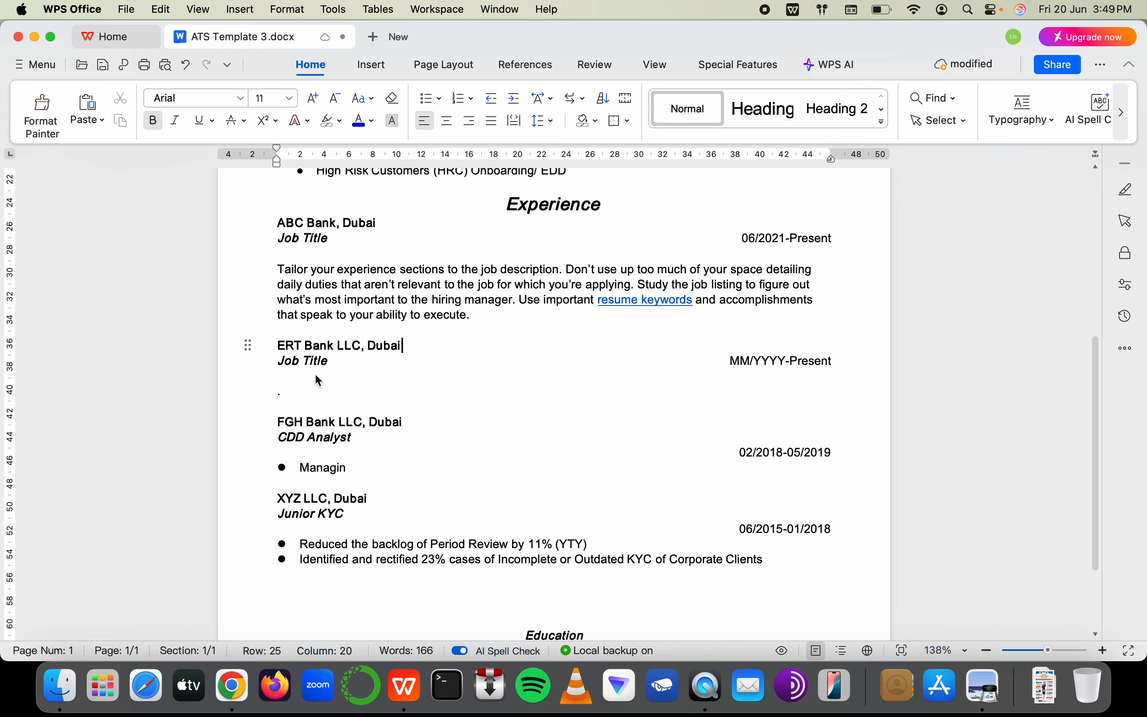
Set the ERT Bank job title to 'Junior AML Analyst' and ABC Bank's to 'AML Analyst'
{"action": "left_click", "coordinate": [340, 363]}
{"action": "left_click_drag", "start_coordinate": [342, 366], "coordinate": [282, 365]}
{"action": "type", "text": "J"}
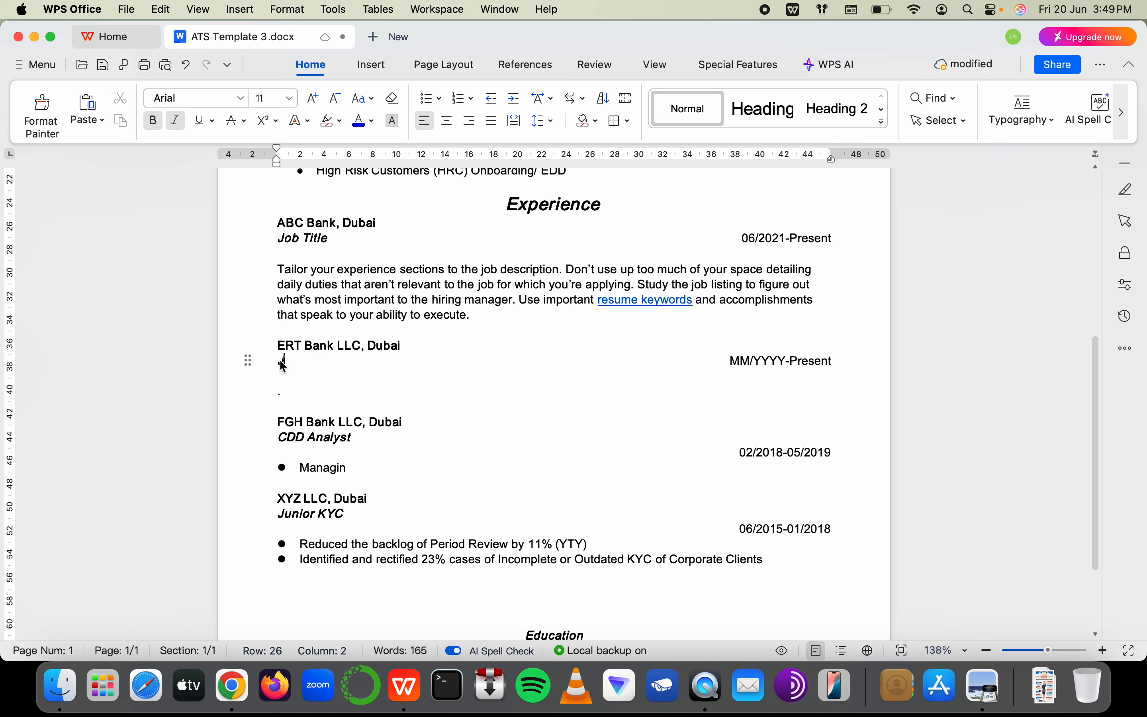
{"action": "type", "text": "unior AML Analyst"}
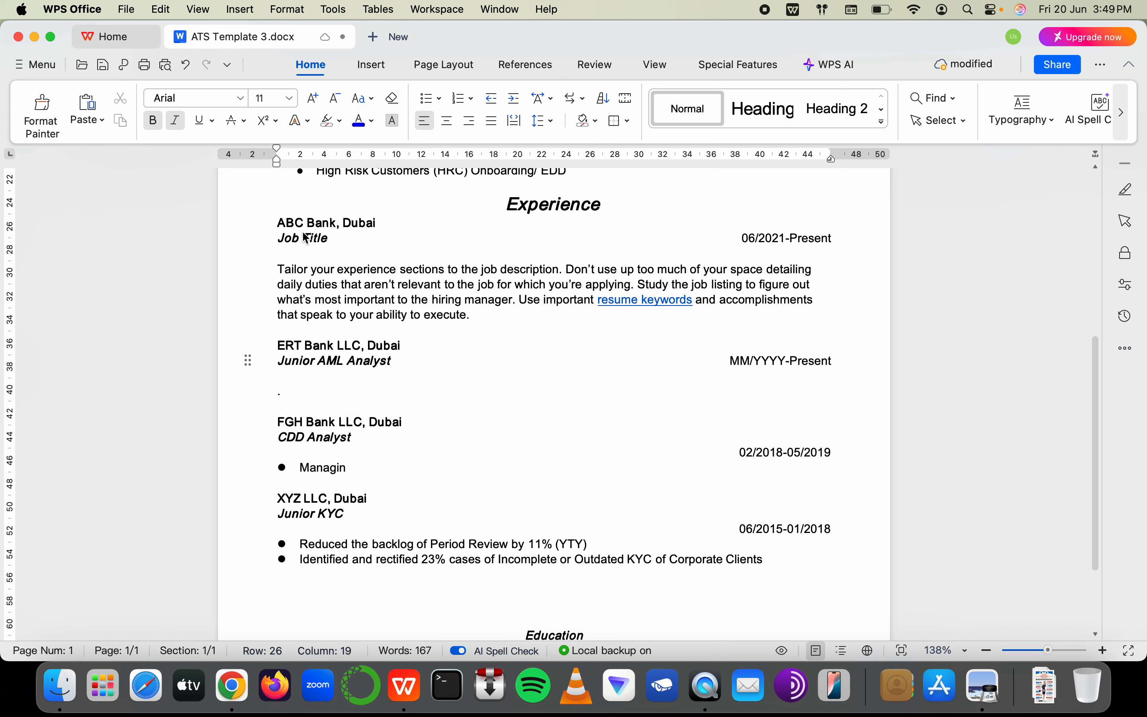
{"action": "left_click_drag", "start_coordinate": [331, 239], "coordinate": [241, 234]}
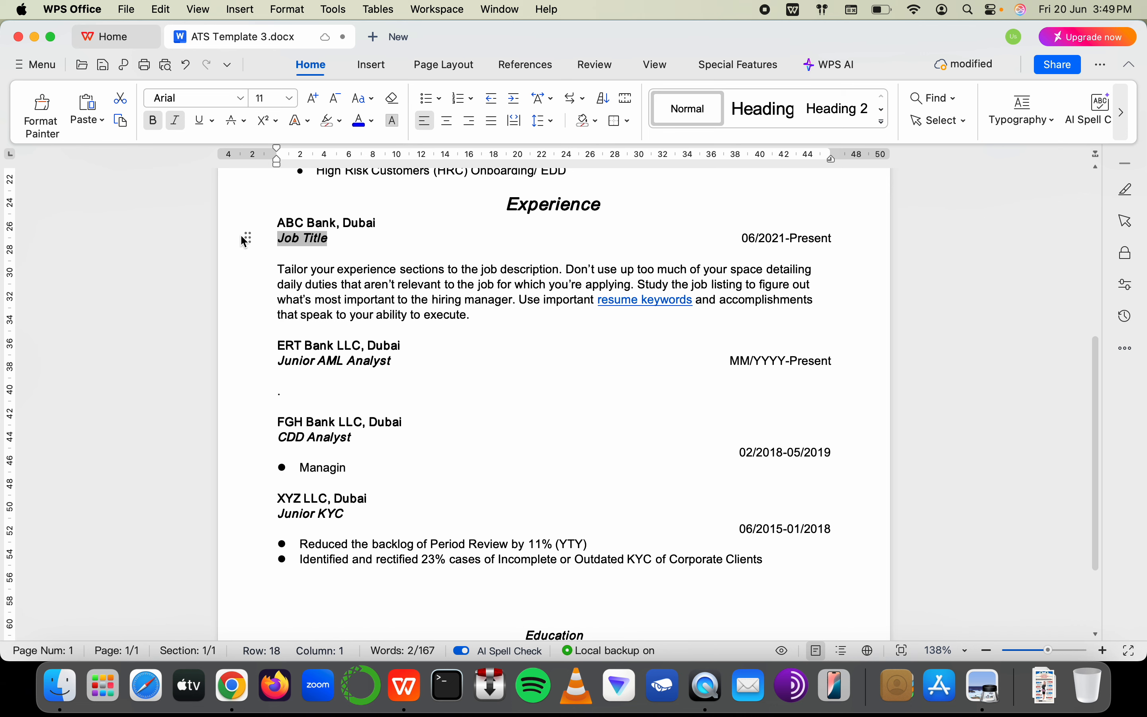
{"action": "type", "text": "AML BNala"}
{"action": "key", "text": "BackSpace"}
{"action": "key", "text": "BackSpace"}
{"action": "key", "text": "BackSpace"}
{"action": "key", "text": "BackSpace"}
{"action": "key", "text": "BackSpace"}
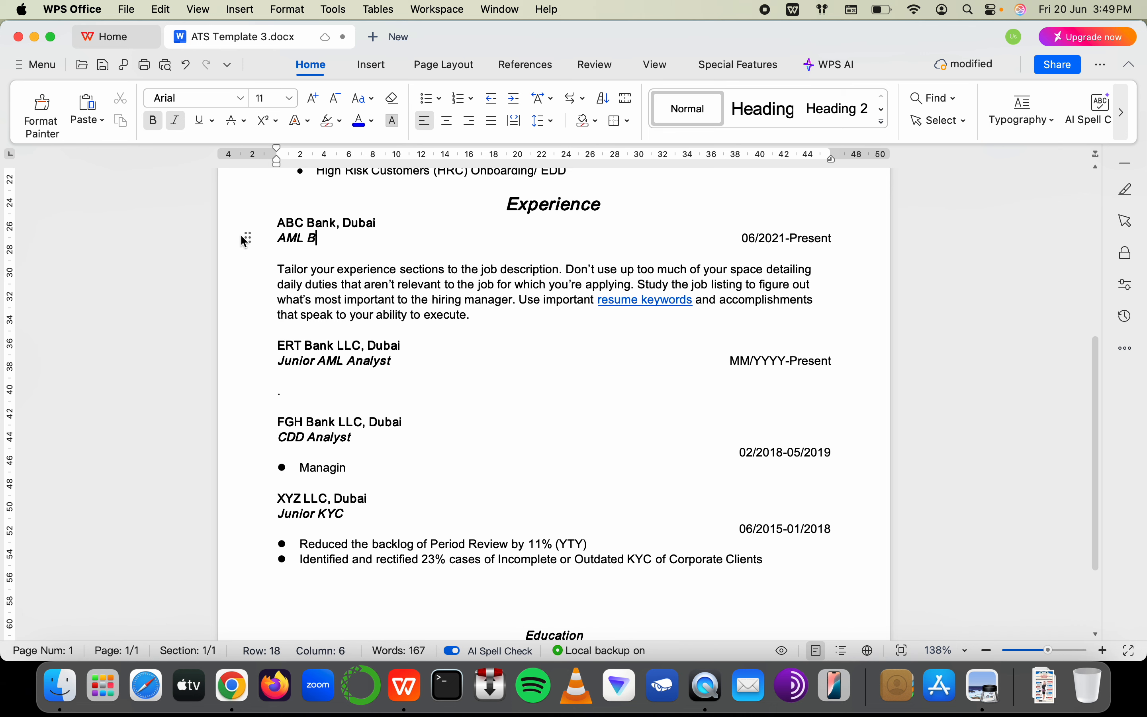
{"action": "type", "text": "Analyst"}
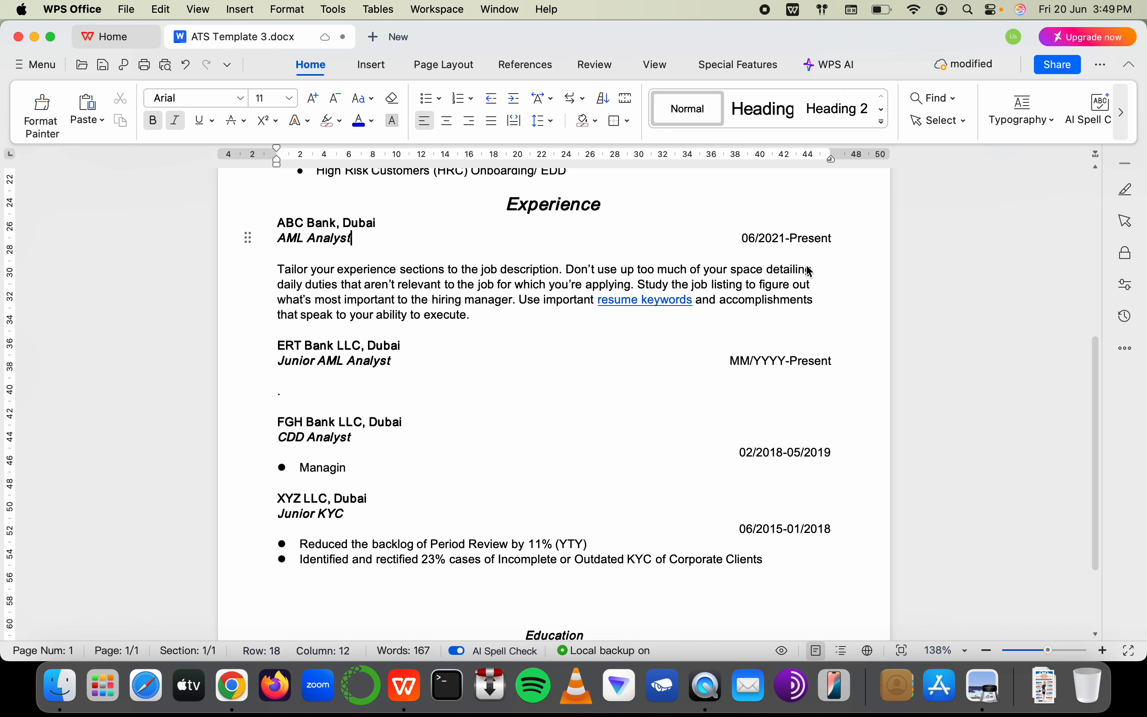
Replace the ERT Bank MM/YYYY-Present placeholder with 06/2019-05/2021
{"action": "left_click", "coordinate": [753, 361]}
{"action": "left_click_drag", "start_coordinate": [753, 362], "coordinate": [726, 361]}
{"action": "type", "text": "05"}
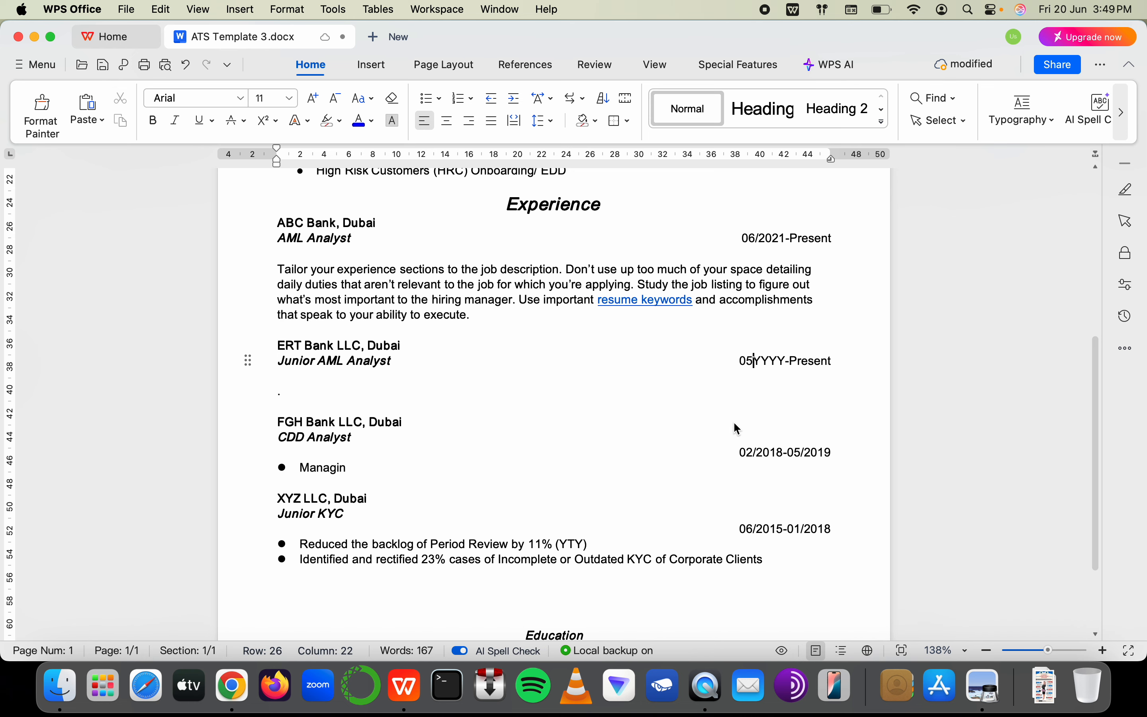
{"action": "key", "text": "BackSpace"}
{"action": "type", "text": "6"}
{"action": "key", "text": "Right"}
{"action": "key", "text": "Left"}
{"action": "type", "text": "/."}
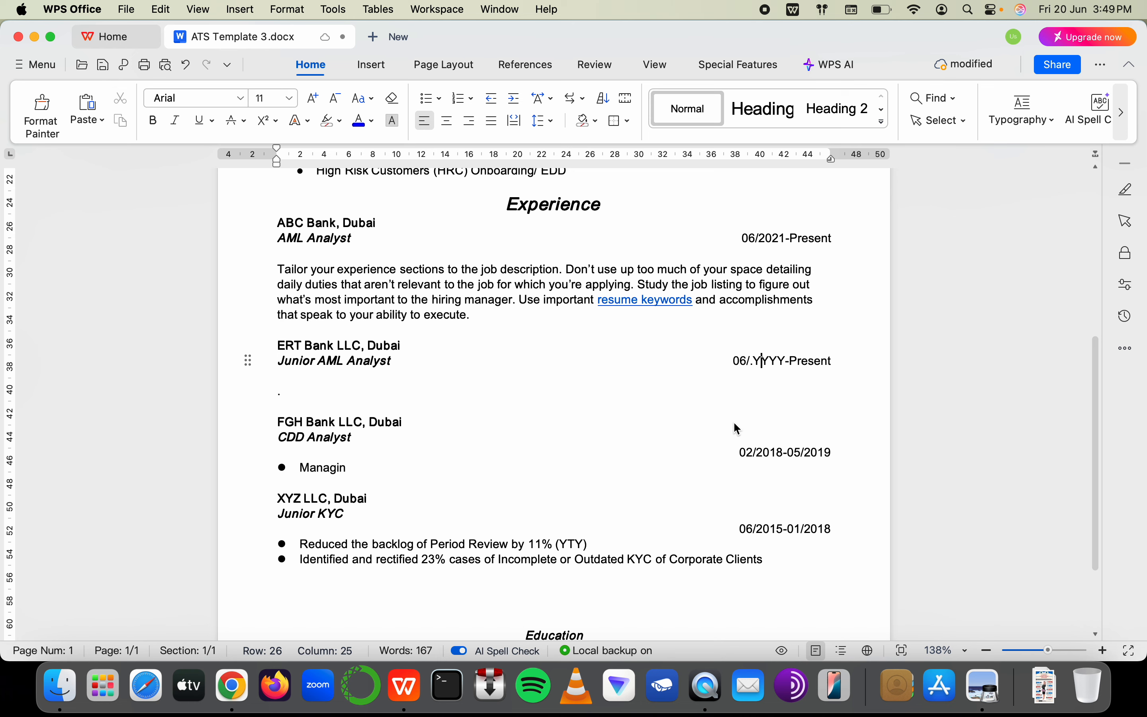
{"action": "key", "text": "Delete"}
{"action": "key", "text": "BackSpace"}
{"action": "key", "text": "shift+Right"}
{"action": "key", "text": "shift+Right"}
{"action": "key", "text": "shift+Right"}
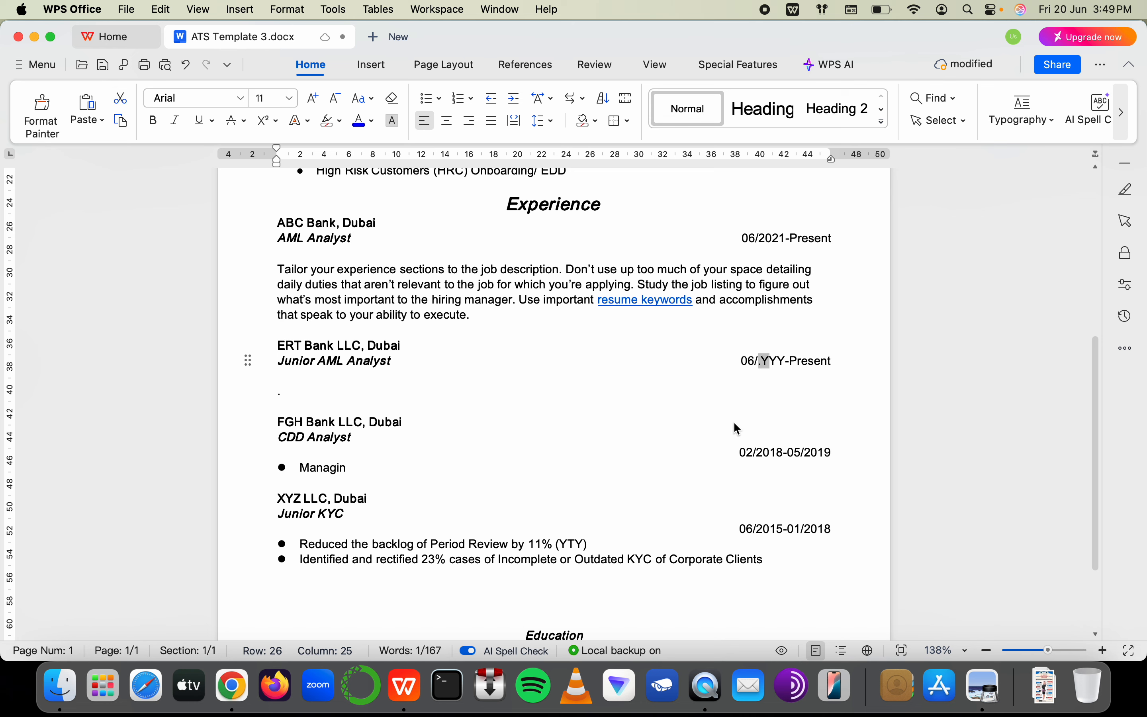
{"action": "type", "text": "2019"}
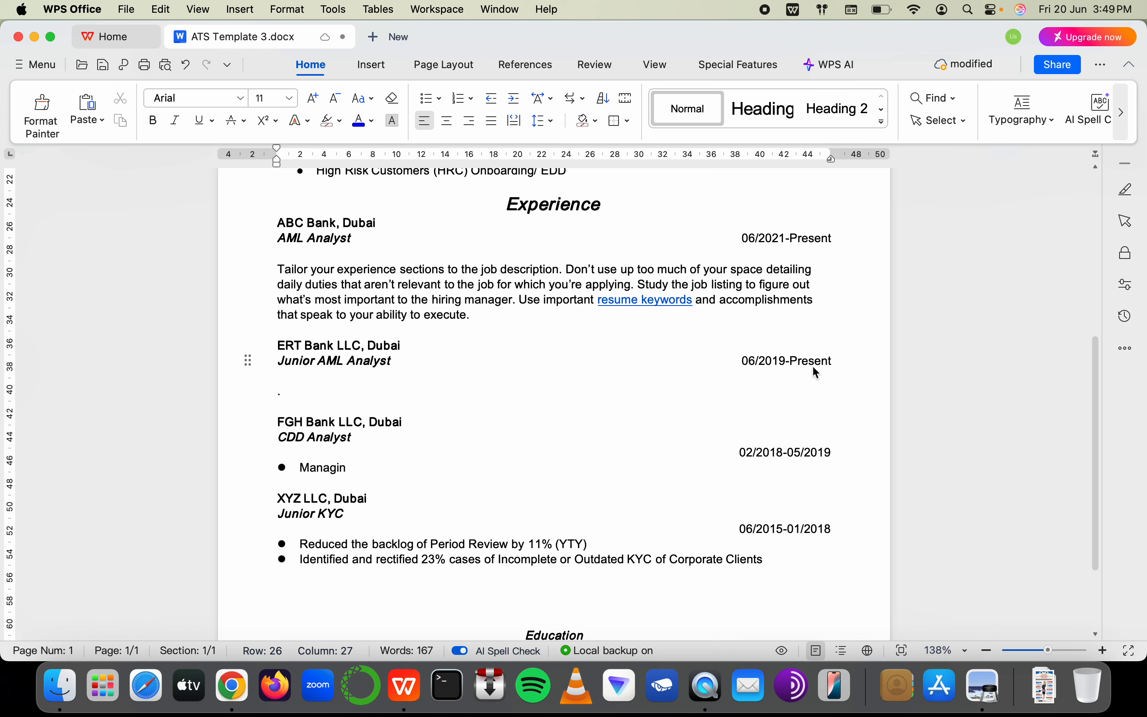
{"action": "key", "text": "shift+Right"}
{"action": "key", "text": "shift+Right"}
{"action": "key", "text": "shift+Right"}
{"action": "key", "text": "shift+Right"}
{"action": "key", "text": "shift+Right"}
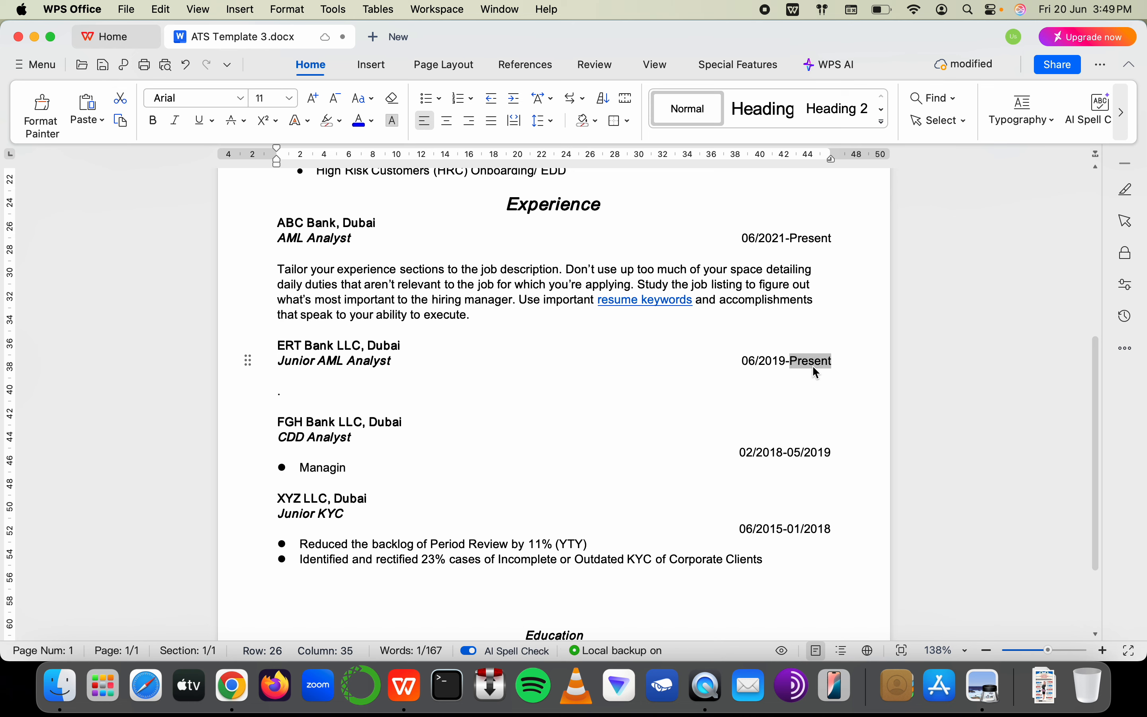
{"action": "type", "text": "07/2"}
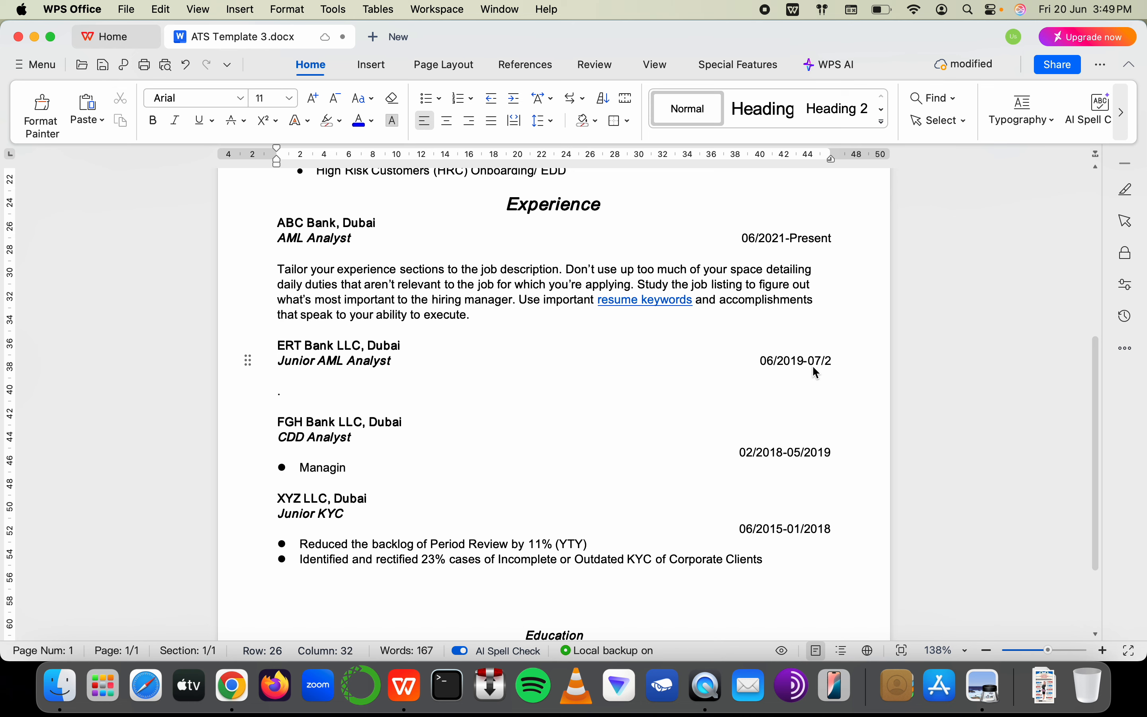
{"action": "type", "text": "02"}
{"action": "key", "text": "BackSpace"}
{"action": "key", "text": "BackSpace"}
{"action": "key", "text": "BackSpace"}
{"action": "key", "text": "BackSpace"}
{"action": "key", "text": "BackSpace"}
{"action": "type", "text": "5/2021"}
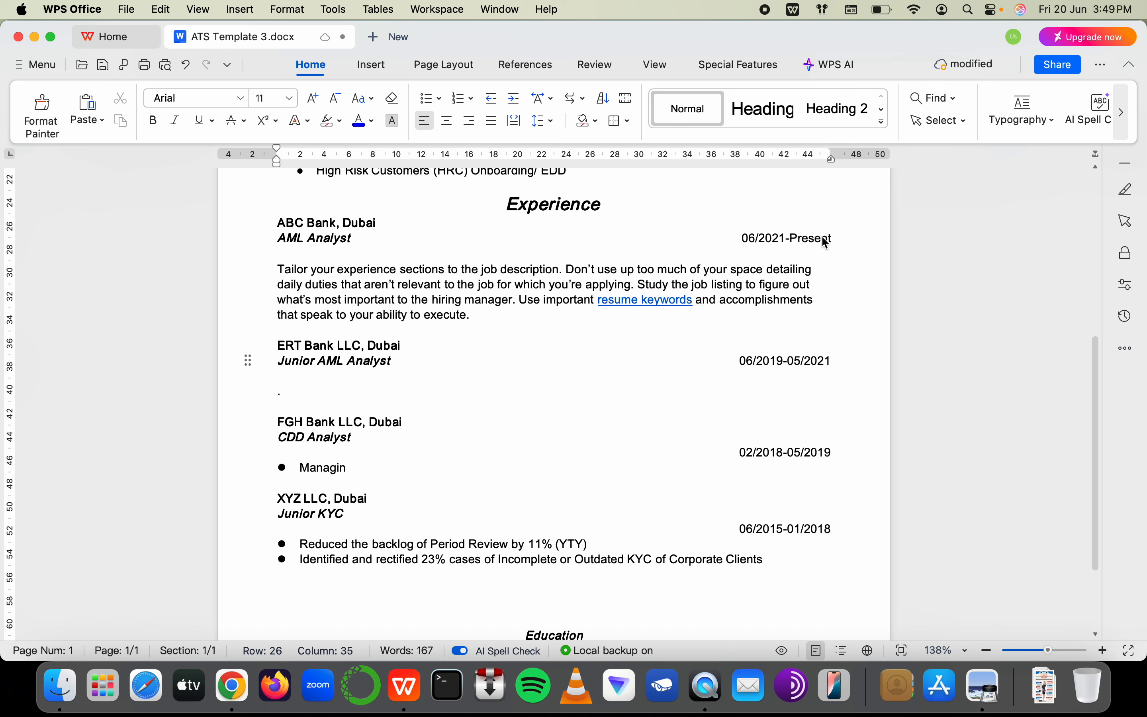
Turn the empty line under Junior AML Analyst into a bullet
{"action": "double_click", "coordinate": [758, 238]}
{"action": "left_click", "coordinate": [502, 432]}
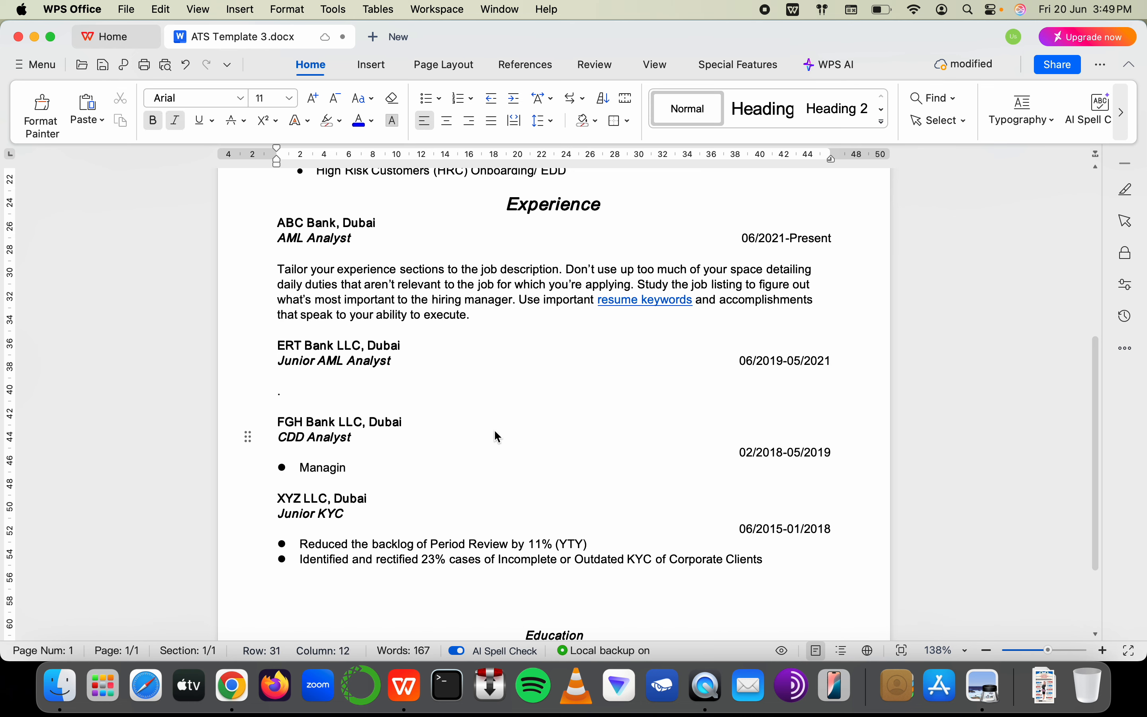
{"action": "left_click", "coordinate": [398, 391]}
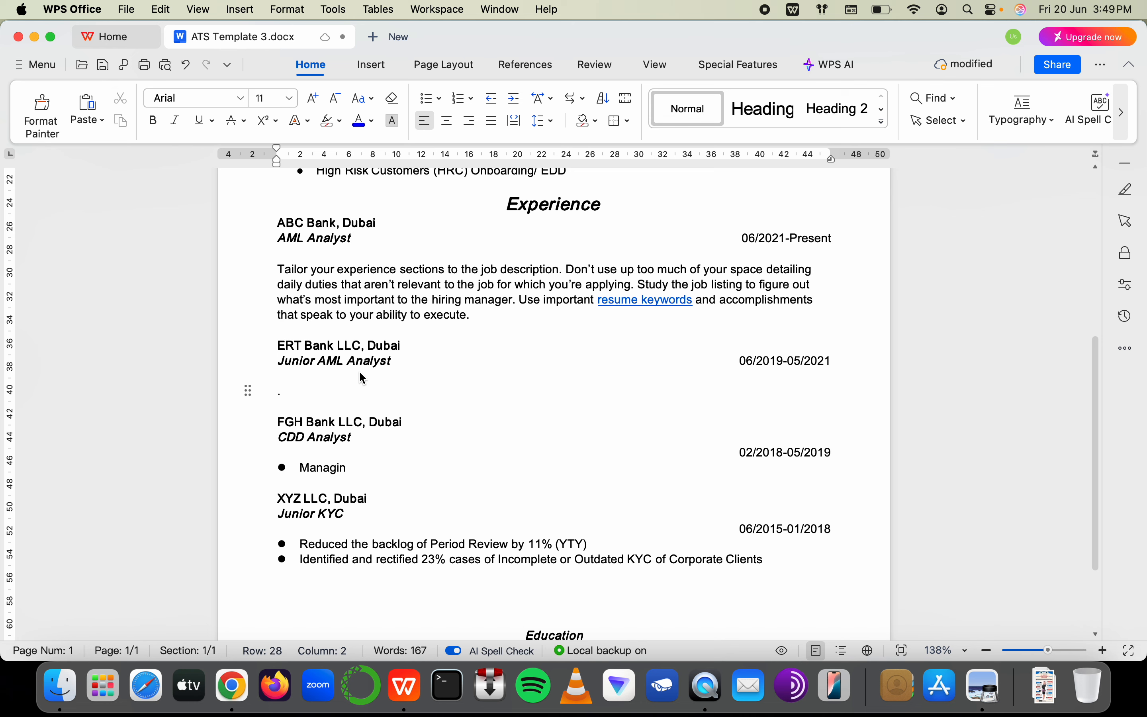
{"action": "left_click", "coordinate": [337, 369]}
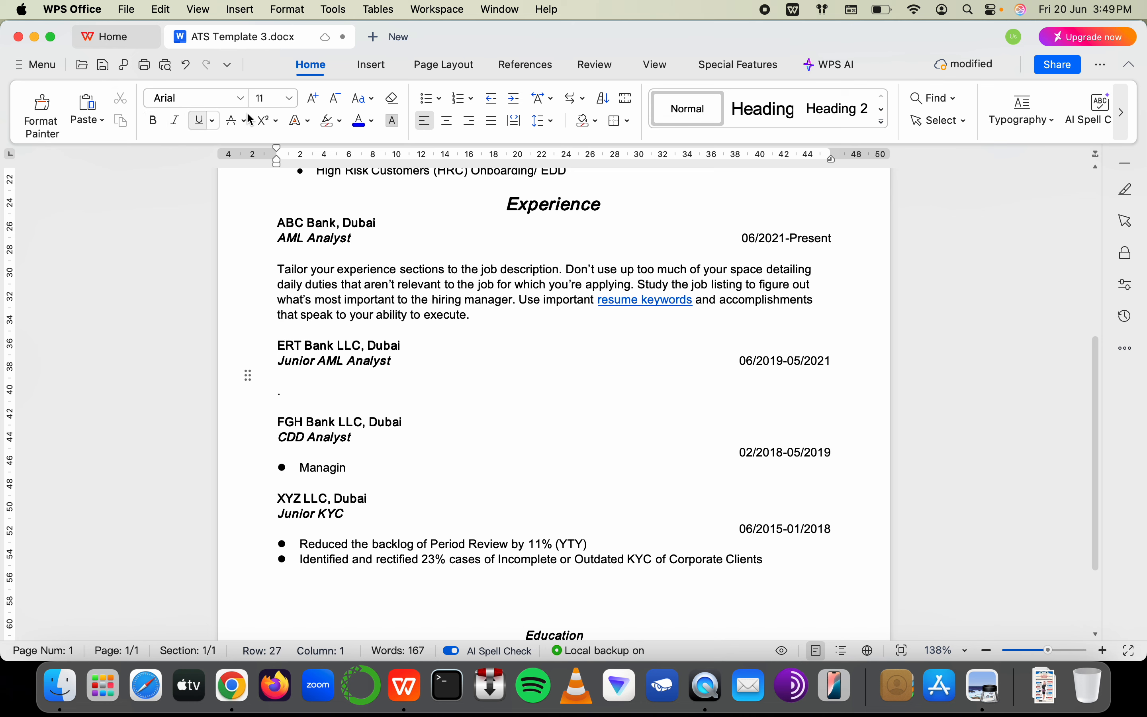
{"action": "left_click", "coordinate": [425, 98]}
Delete the 'Tailor your experience' guidance paragraph and add an empty line below Junior AML Analyst
{"action": "left_click_drag", "start_coordinate": [484, 315], "coordinate": [277, 266]}
{"action": "key", "text": "BackSpace"}
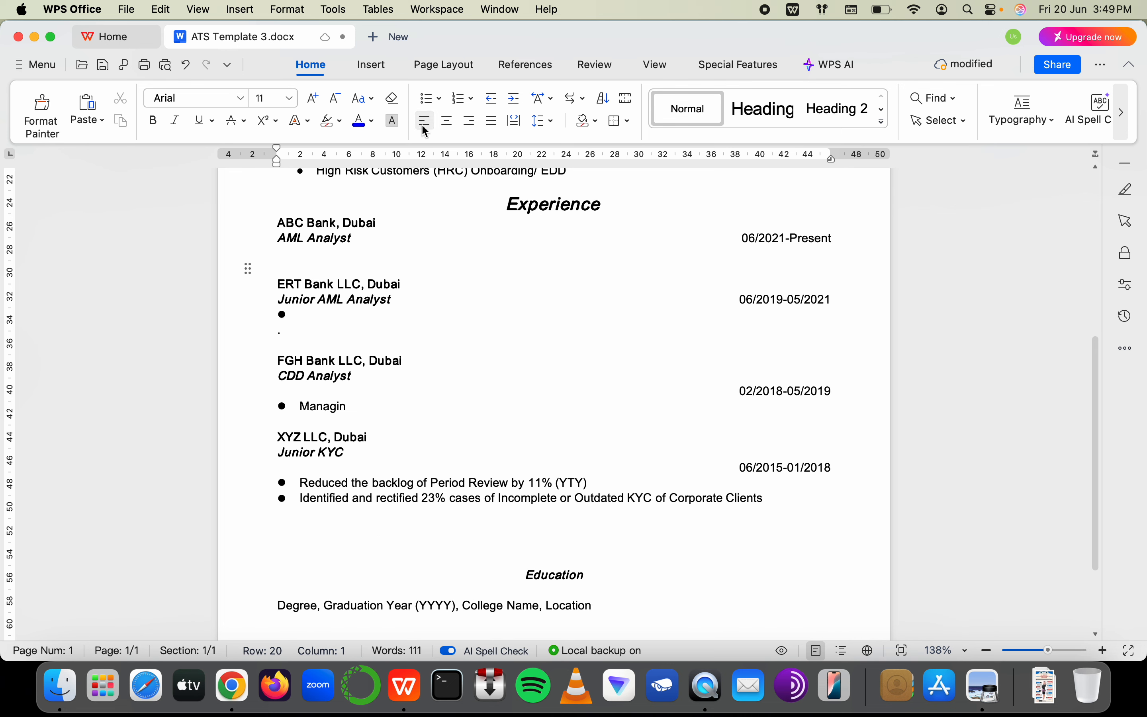
{"action": "left_click", "coordinate": [427, 98]}
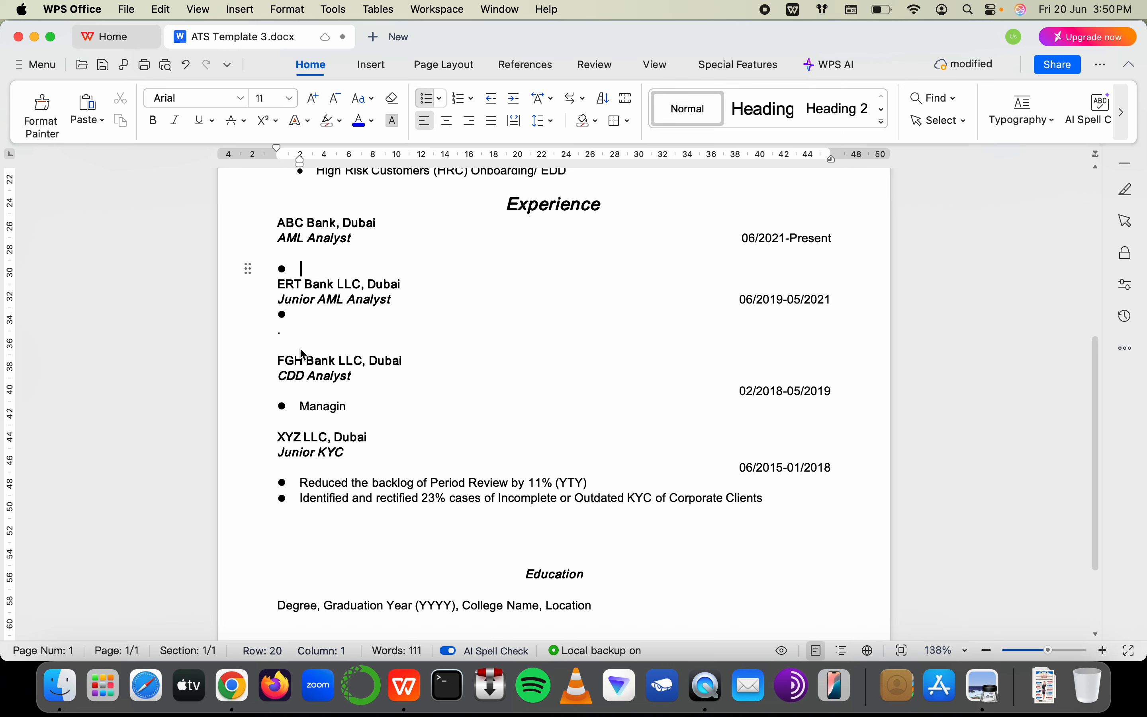
{"action": "left_click", "coordinate": [420, 298]}
{"action": "key", "text": "Return"}
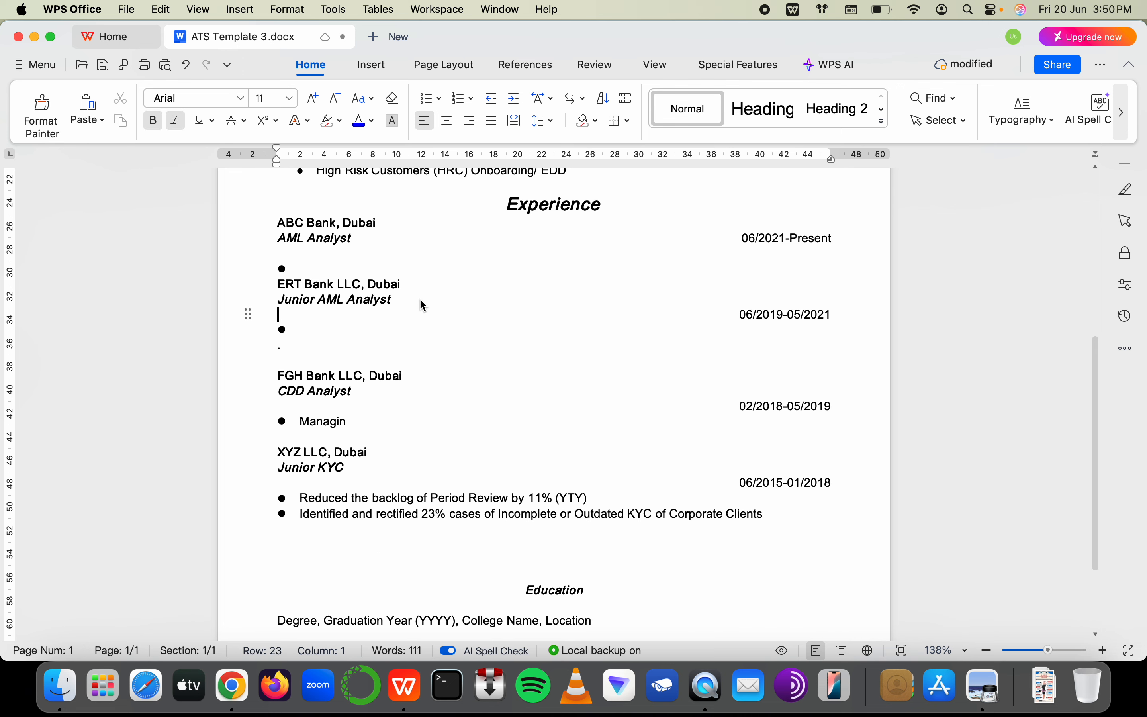
{"action": "left_click", "coordinate": [382, 420]}
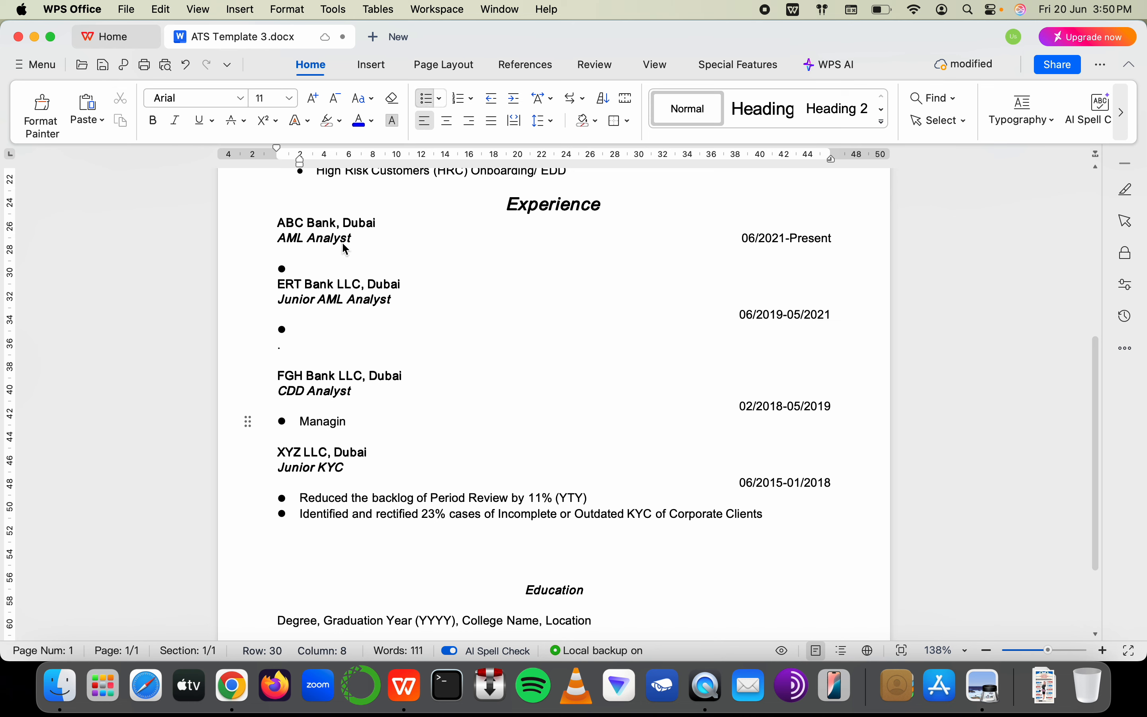
{"action": "left_click", "coordinate": [339, 259]}
{"action": "left_click", "coordinate": [344, 268]}
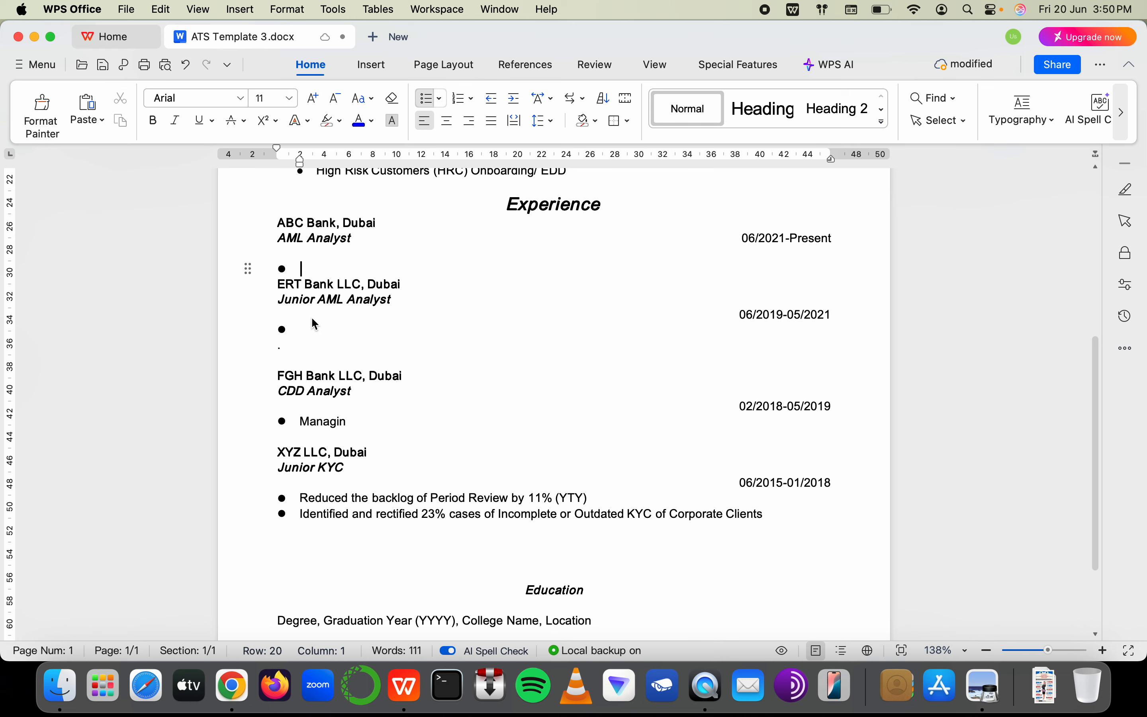
{"action": "left_click", "coordinate": [319, 331]}
Join the ERT Bank dates onto the Junior AML Analyst line
{"action": "left_click", "coordinate": [741, 314]}
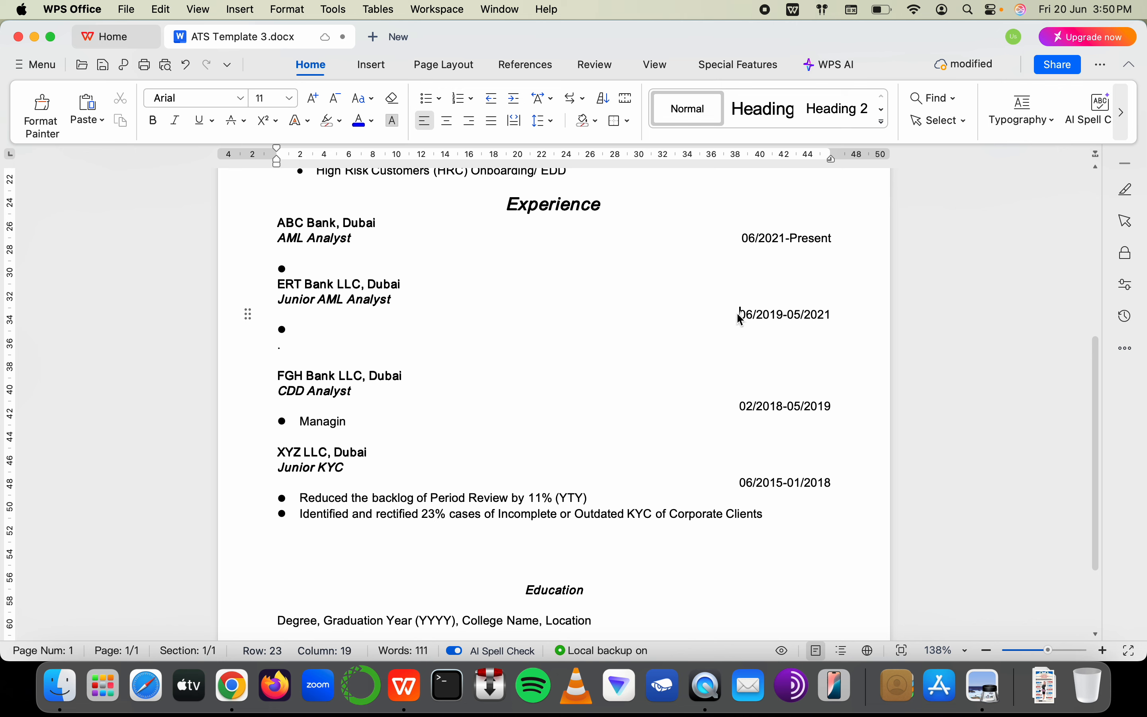
{"action": "key", "text": "BackSpace"}
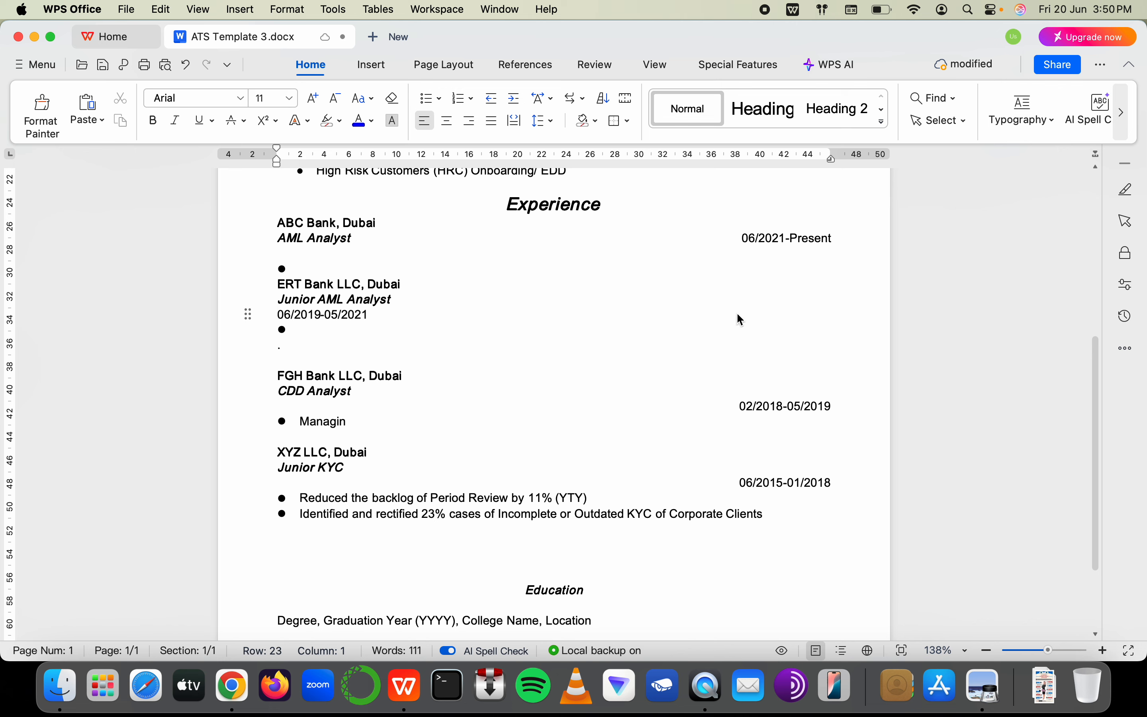
{"action": "key", "text": "BackSpace"}
{"action": "key", "text": "super+z"}
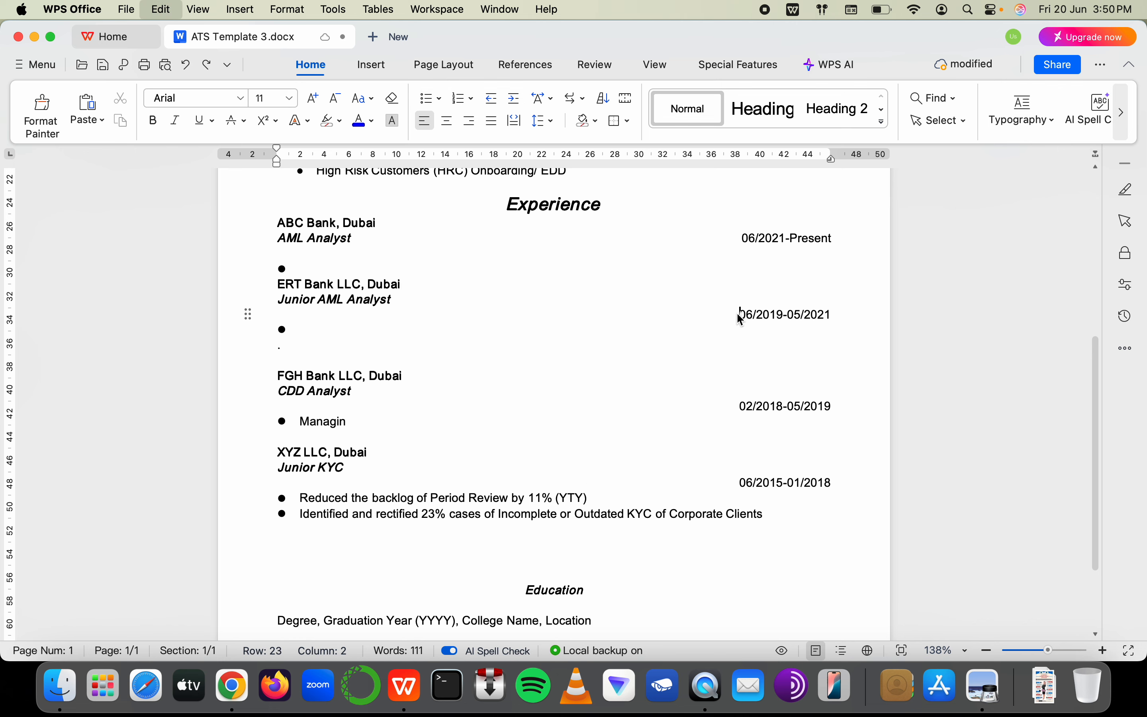
{"action": "left_click", "coordinate": [281, 302]}
{"action": "key", "text": "Return"}
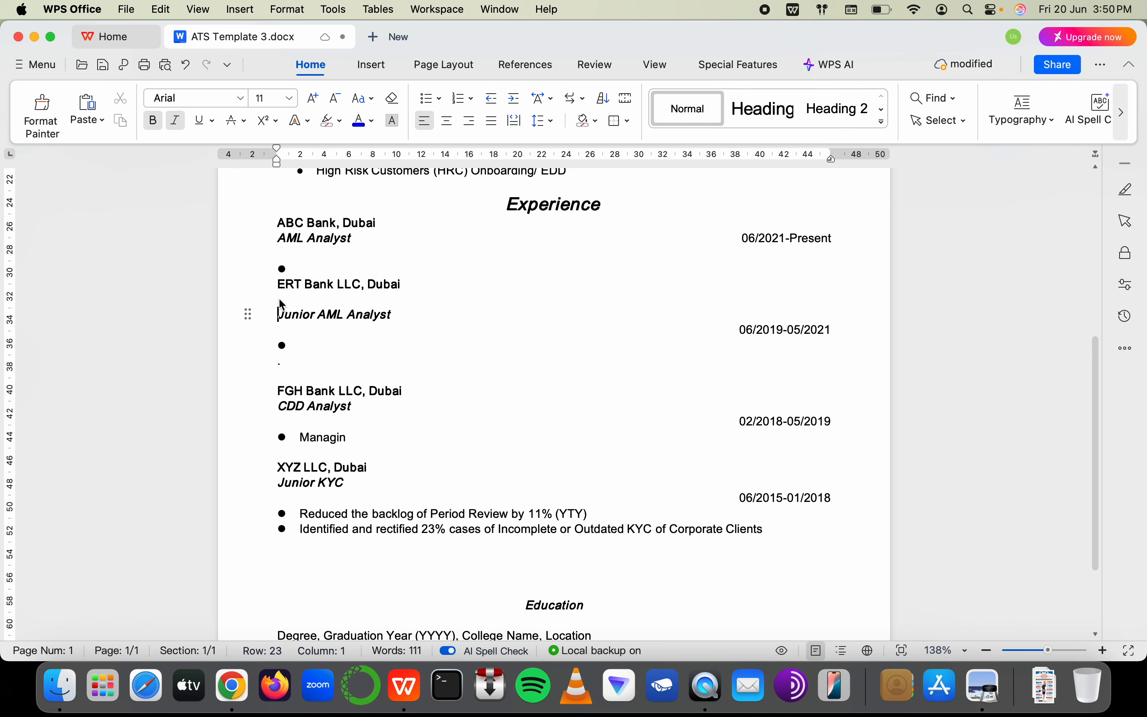
{"action": "key", "text": "Down"}
{"action": "key", "text": "Down"}
{"action": "key", "text": "Up"}
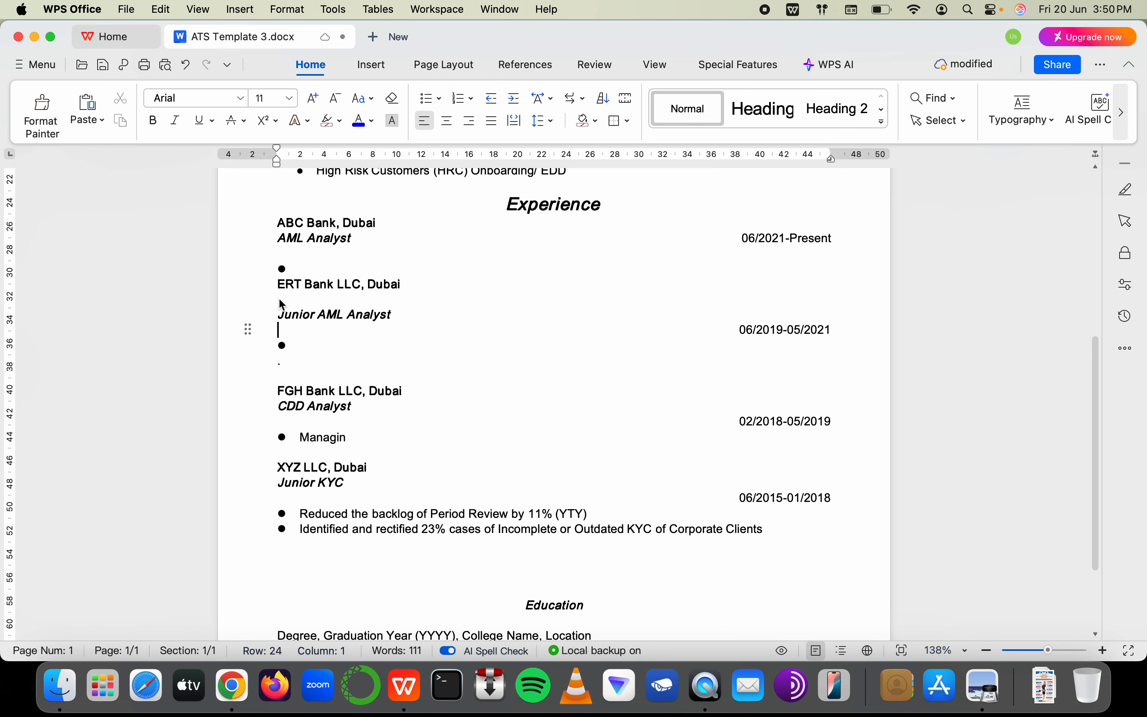
{"action": "key", "text": "BackSpace"}
Remove the empty line above Junior AML Analyst and put a bullet line beneath it
{"action": "left_click", "coordinate": [299, 338]}
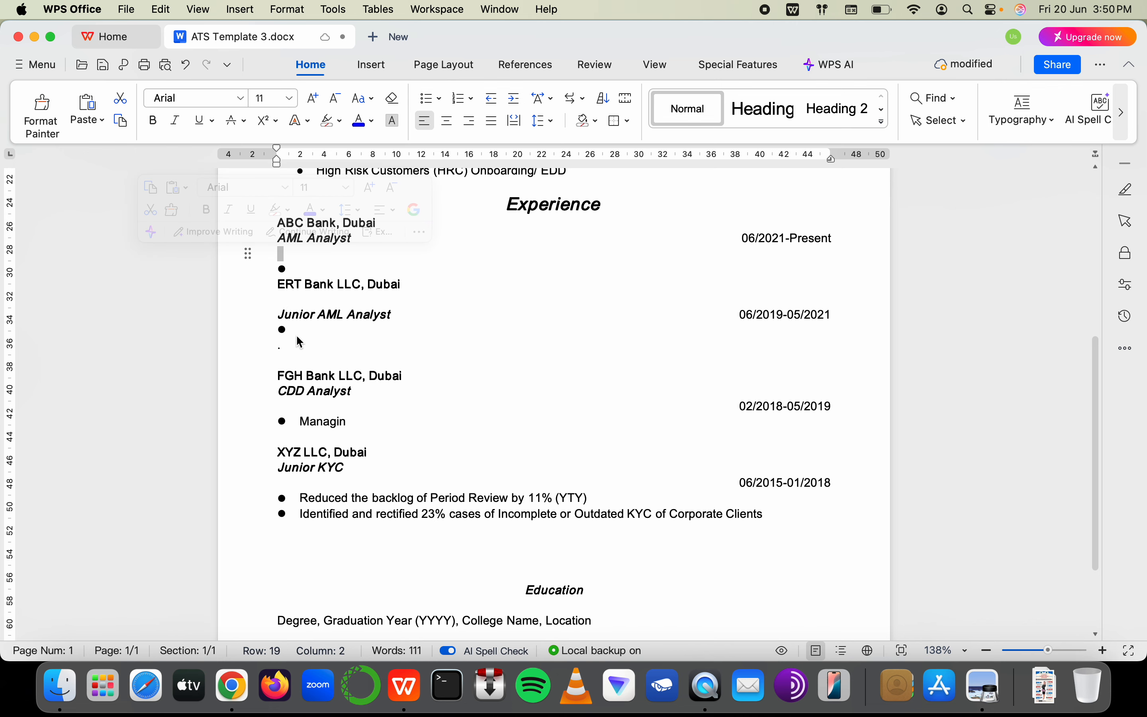
{"action": "left_click", "coordinate": [302, 320]}
{"action": "left_click", "coordinate": [300, 328]}
{"action": "left_click", "coordinate": [284, 299]}
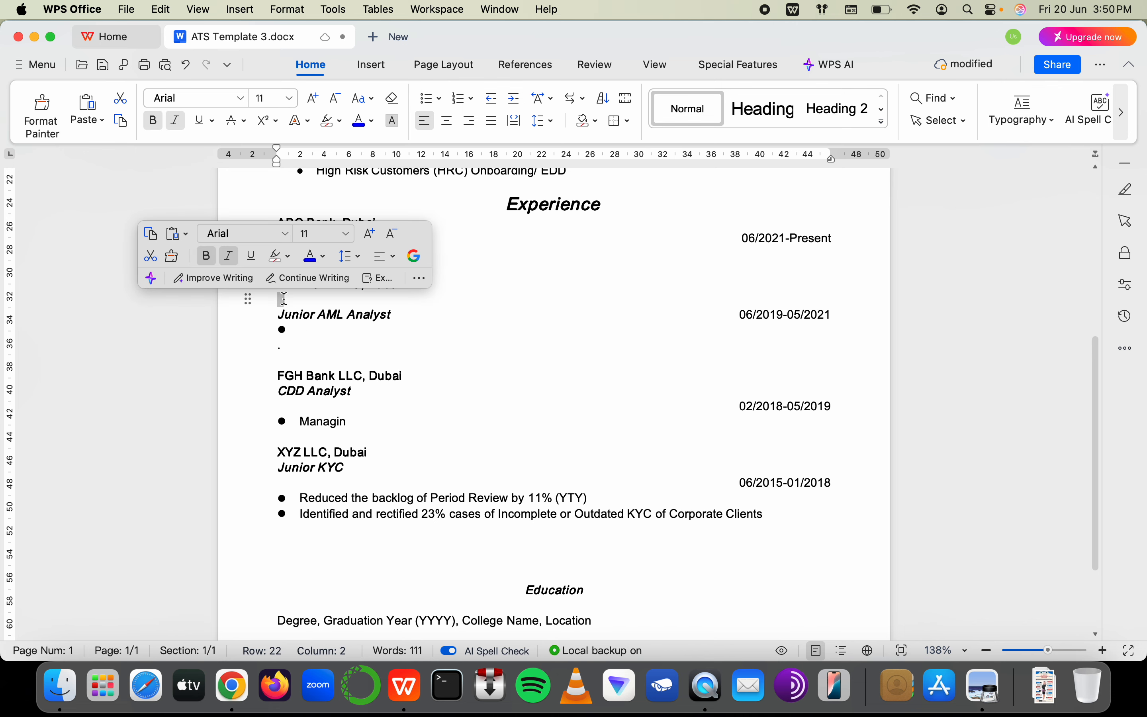
{"action": "key", "text": "BackSpace"}
{"action": "left_click", "coordinate": [307, 312]}
{"action": "key", "text": "BackSpace"}
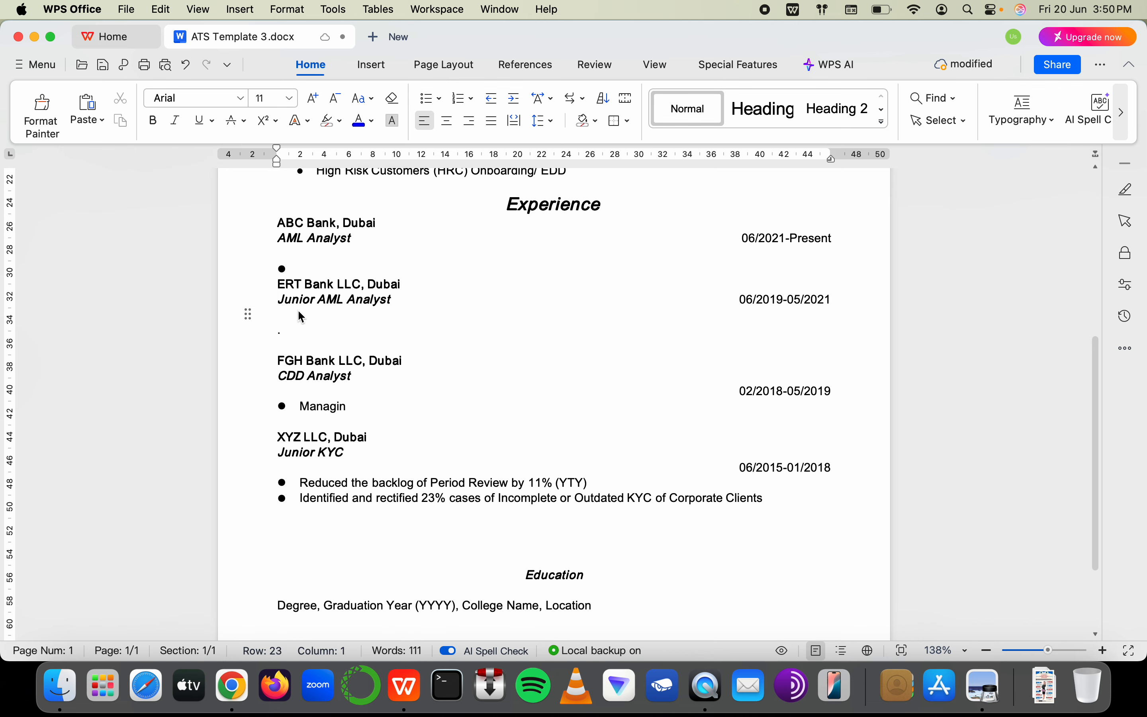
{"action": "key", "text": "Return"}
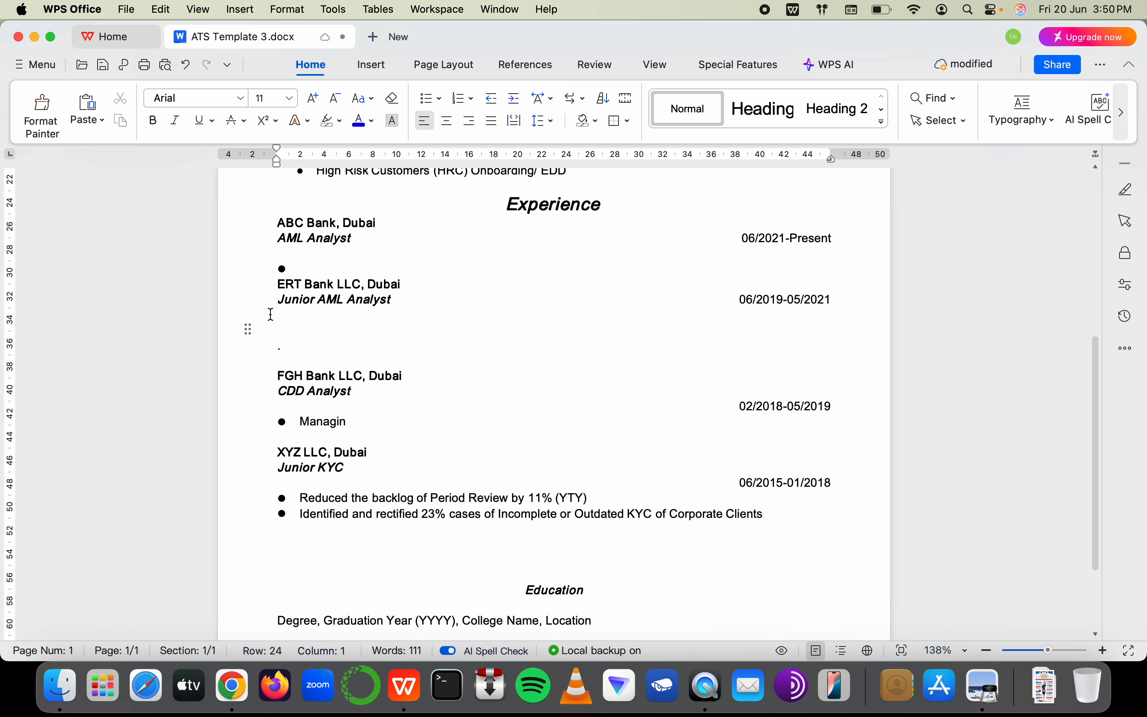
{"action": "left_click", "coordinate": [430, 100]}
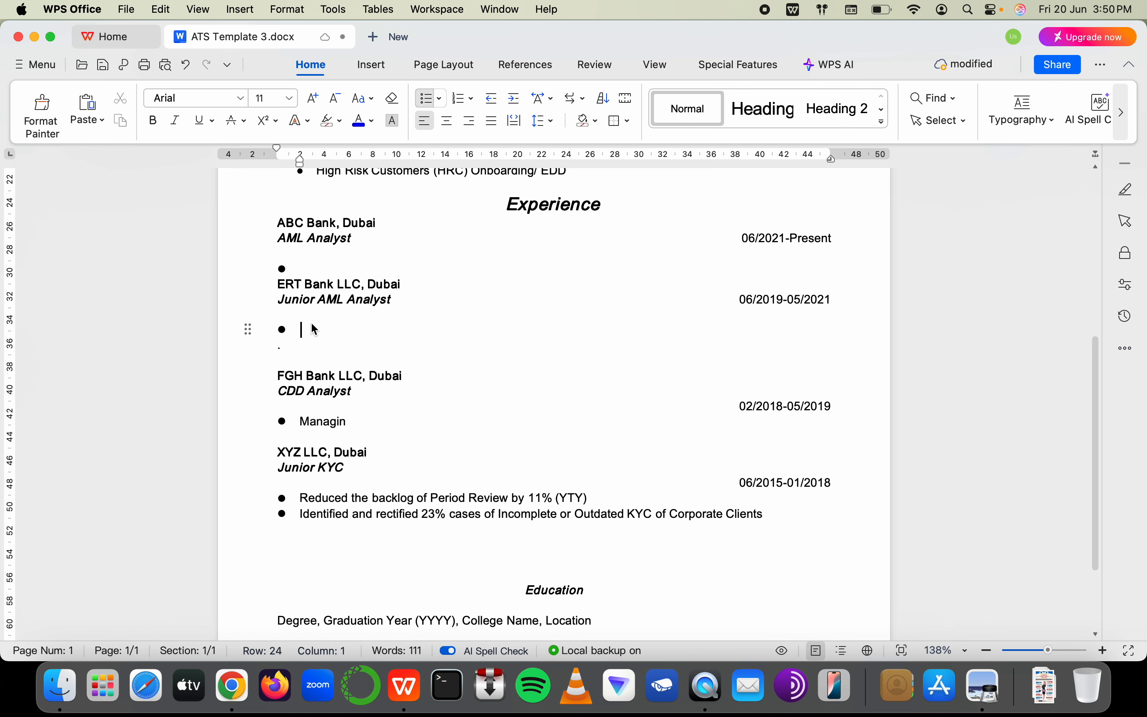
Join the FGH Bank dates onto CDD Analyst, add a blank line before 'Managin', and drop the blank under the company
{"action": "left_click", "coordinate": [269, 406]}
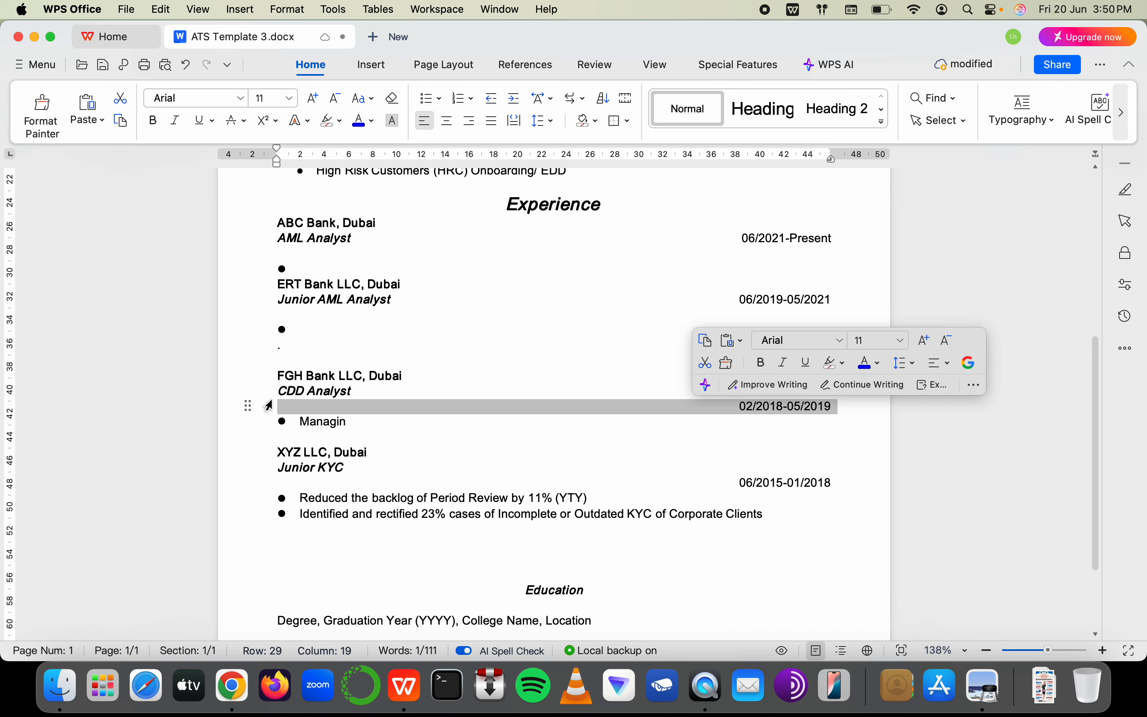
{"action": "left_click", "coordinate": [279, 392]}
{"action": "key", "text": "Return"}
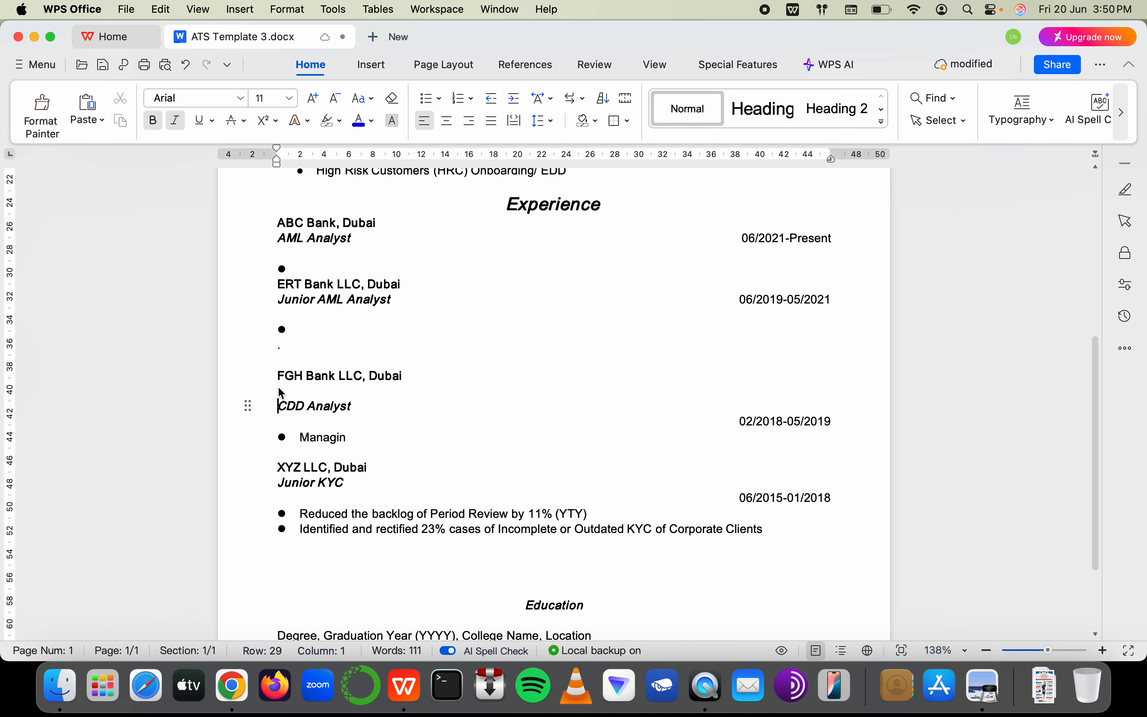
{"action": "left_click", "coordinate": [274, 424]}
{"action": "key", "text": "BackSpace"}
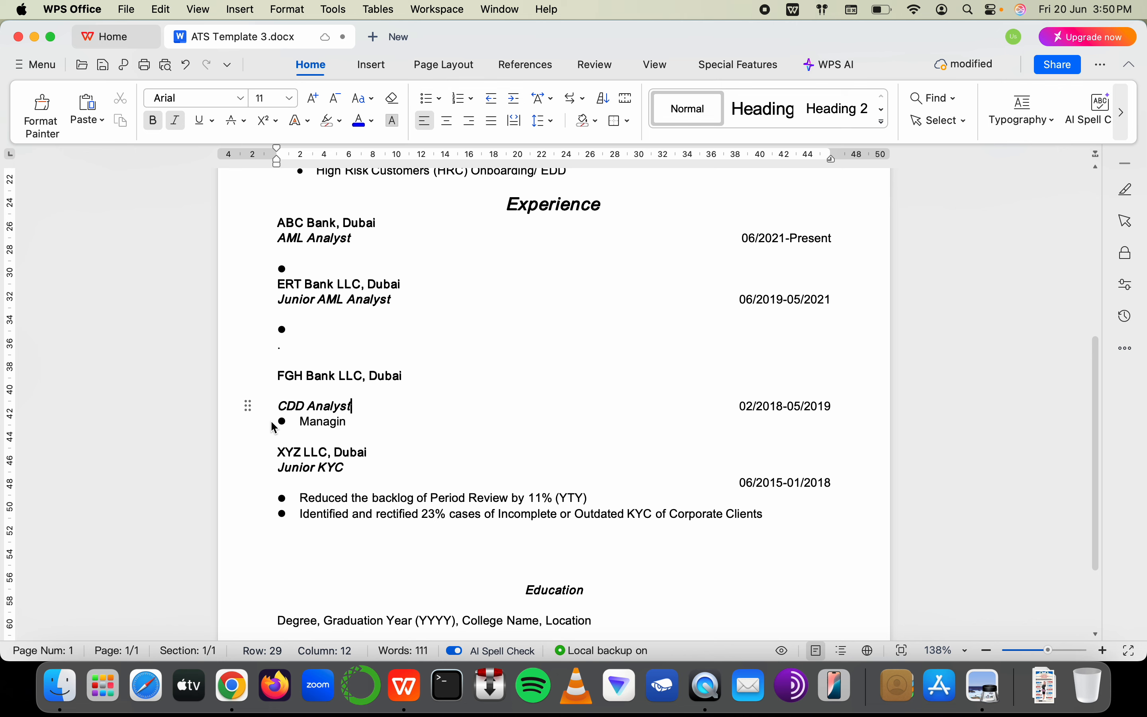
{"action": "left_click", "coordinate": [291, 431]}
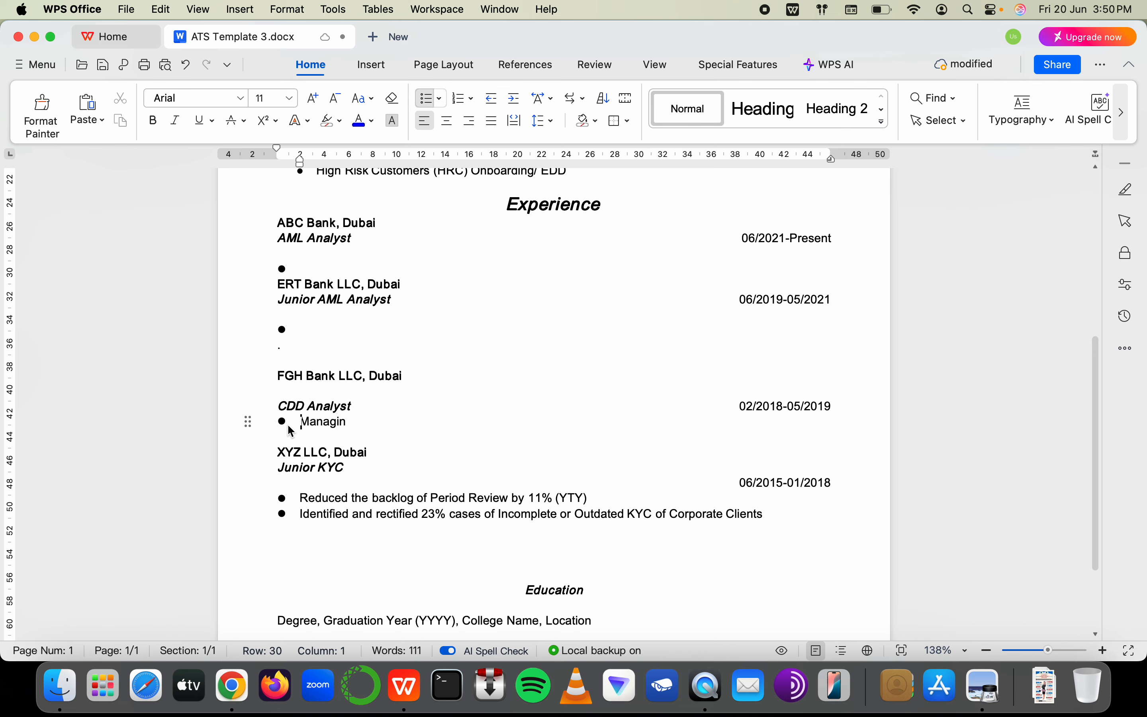
{"action": "key", "text": "Return"}
{"action": "key", "text": "BackSpace"}
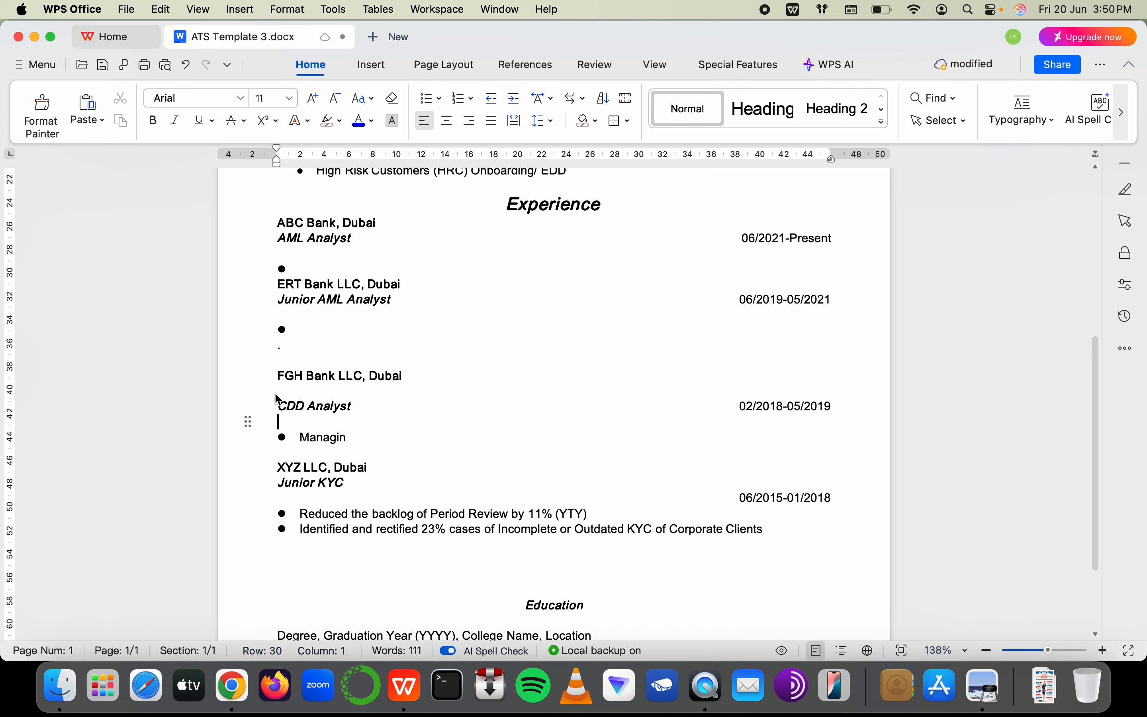
{"action": "left_click", "coordinate": [282, 390]}
{"action": "key", "text": "BackSpace"}
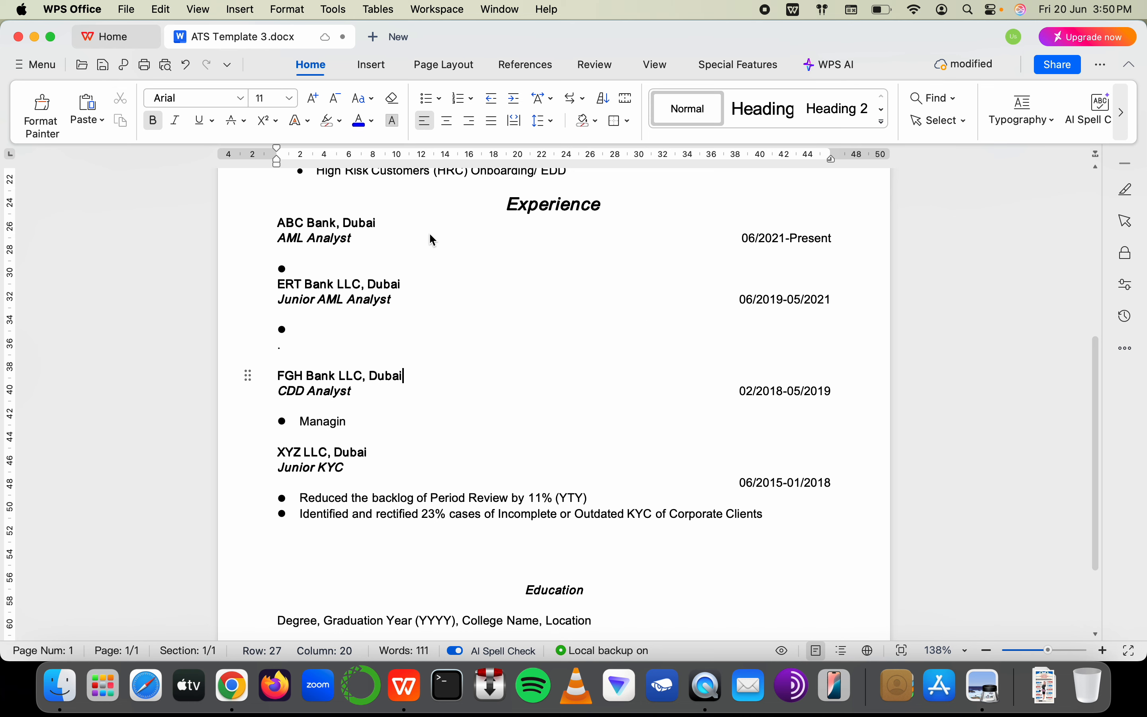
{"action": "left_click_drag", "start_coordinate": [432, 240], "coordinate": [779, 238]}
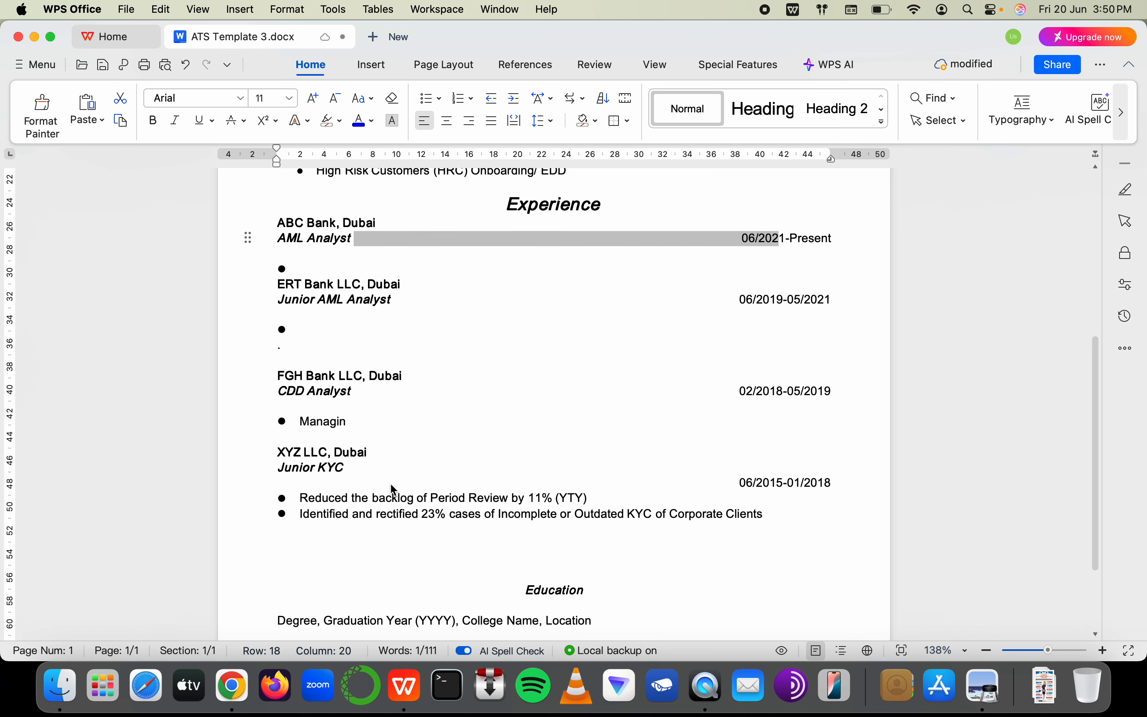
{"action": "left_click", "coordinate": [479, 466]}
Join the XYZ LLC dates onto the Junior KYC line and leave a blank line above the Reduced bullet
{"action": "key", "text": "Delete"}
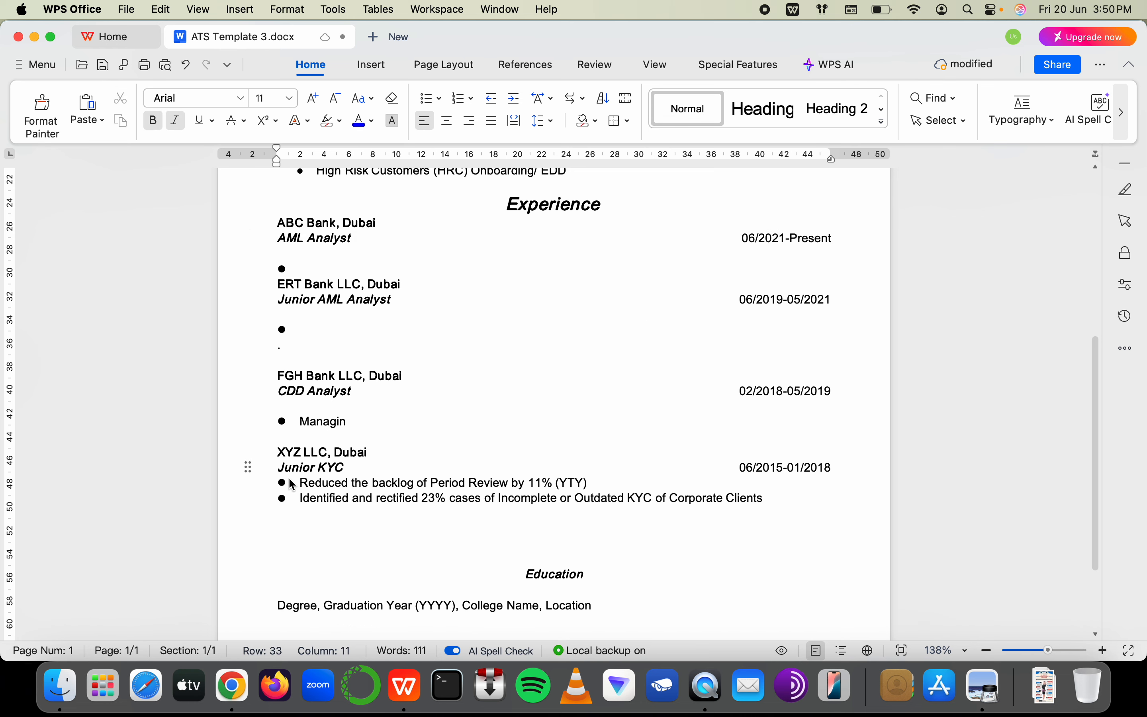
{"action": "key", "text": "Up"}
{"action": "key", "text": "Left"}
{"action": "key", "text": "Left"}
{"action": "key", "text": "Left"}
{"action": "key", "text": "Left"}
{"action": "key", "text": "Left"}
{"action": "key", "text": "Left"}
{"action": "key", "text": "Left"}
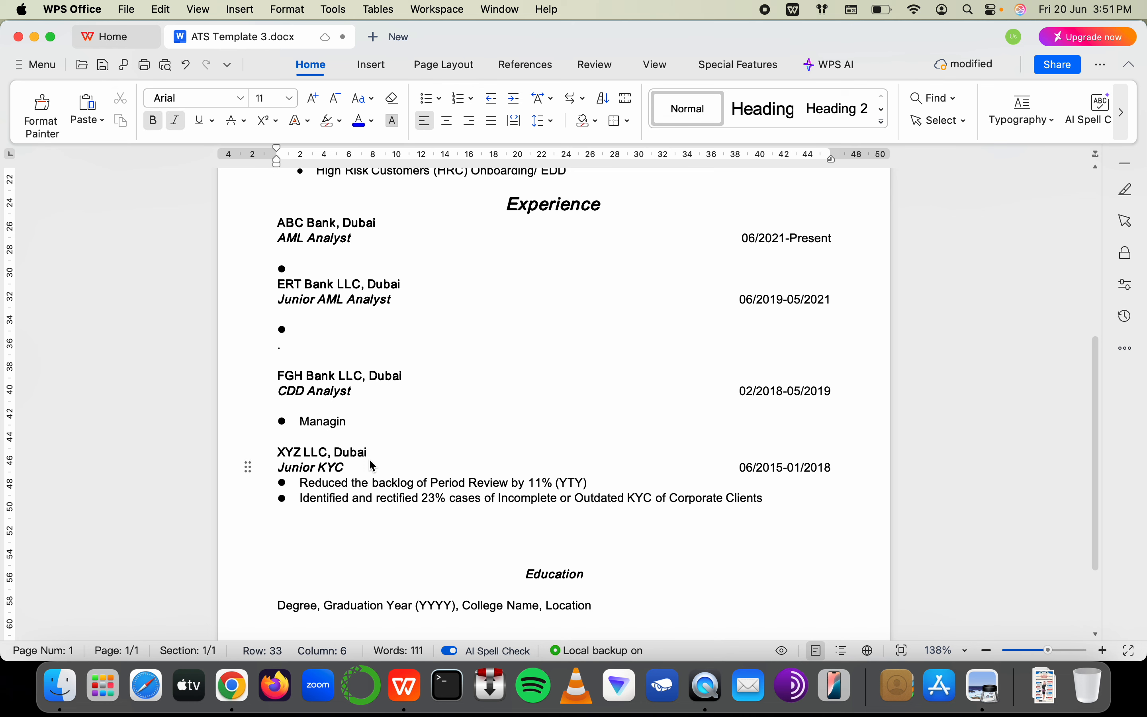
{"action": "key", "text": "Left"}
{"action": "key", "text": "Down"}
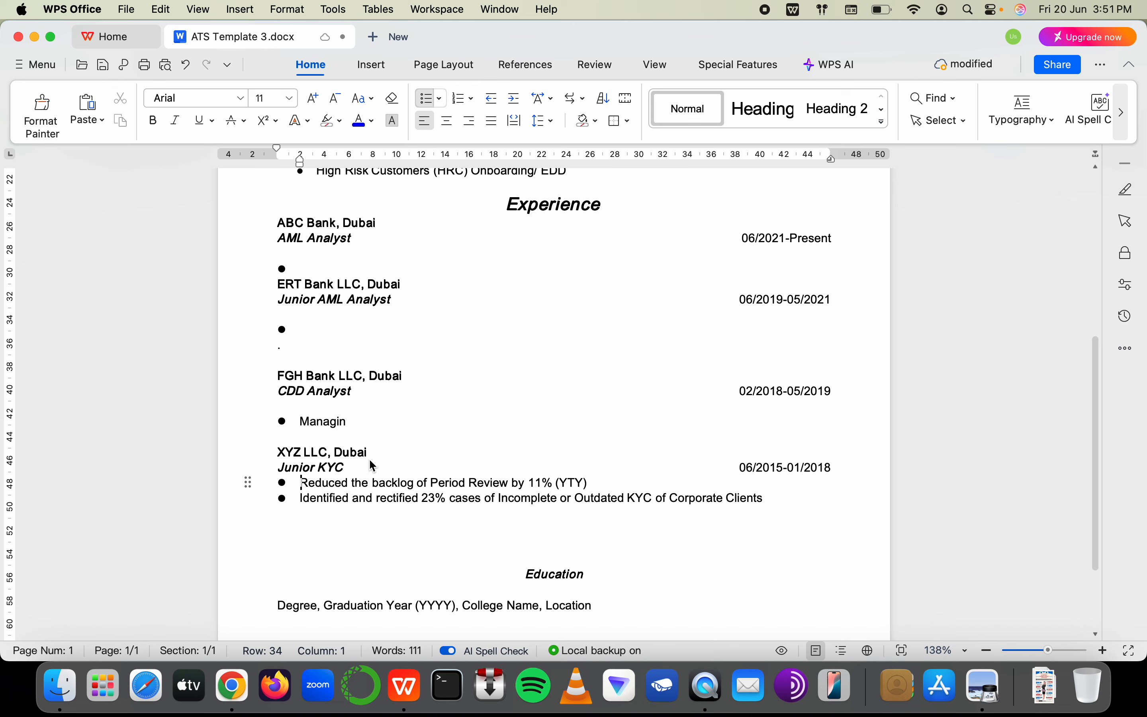
{"action": "key", "text": "Return"}
{"action": "key", "text": "Up"}
{"action": "key", "text": "BackSpace"}
{"action": "key", "text": "BackSpace"}
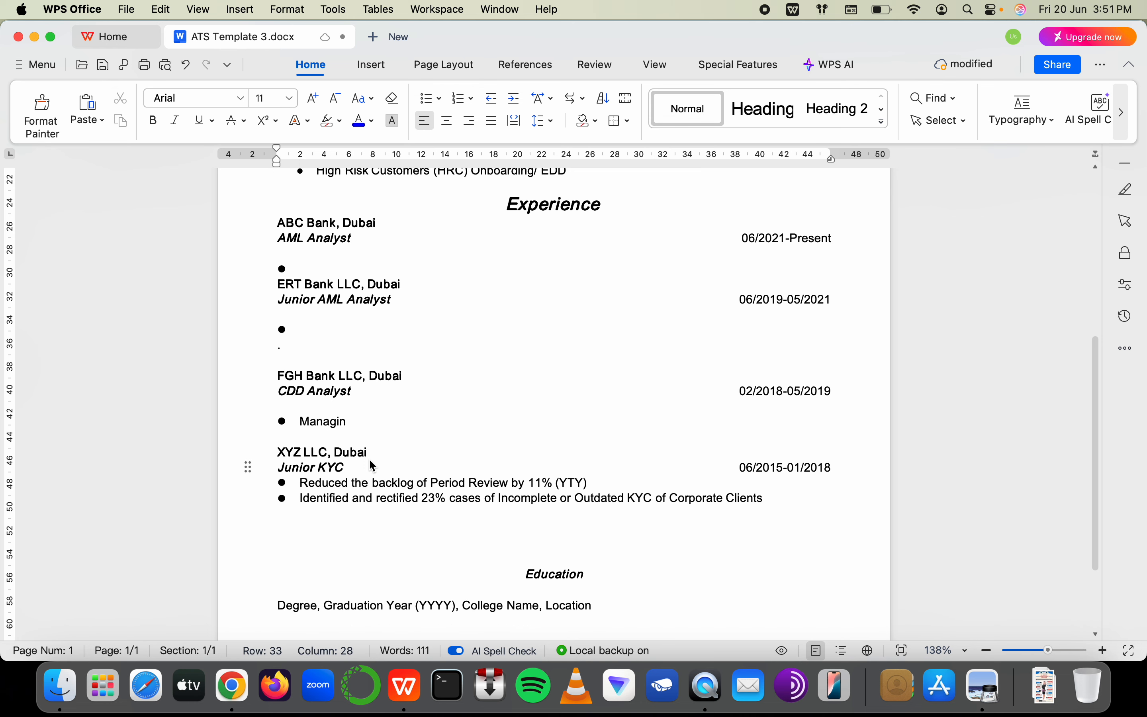
{"action": "key", "text": "Return"}
{"action": "left_click", "coordinate": [345, 330]}
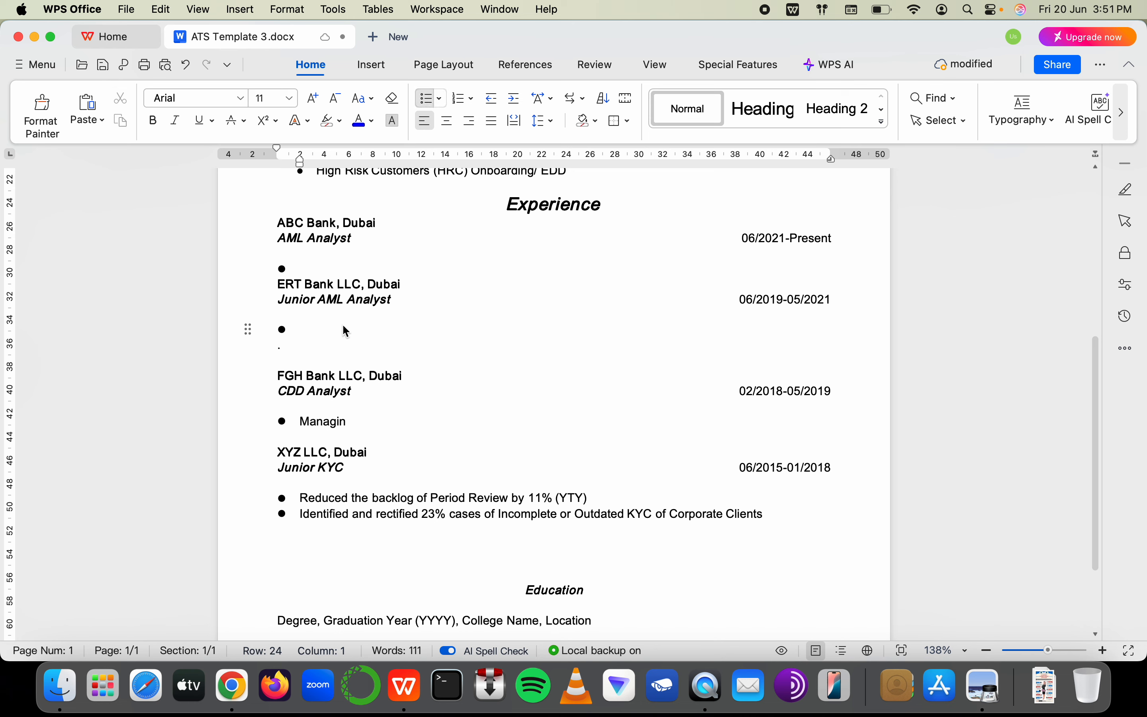
Replace the dash with 'to' in the ABC, ERT, FGH and XYZ date ranges
{"action": "left_click", "coordinate": [787, 240]}
{"action": "key", "text": "BackSpace"}
{"action": "type", "text": "to"}
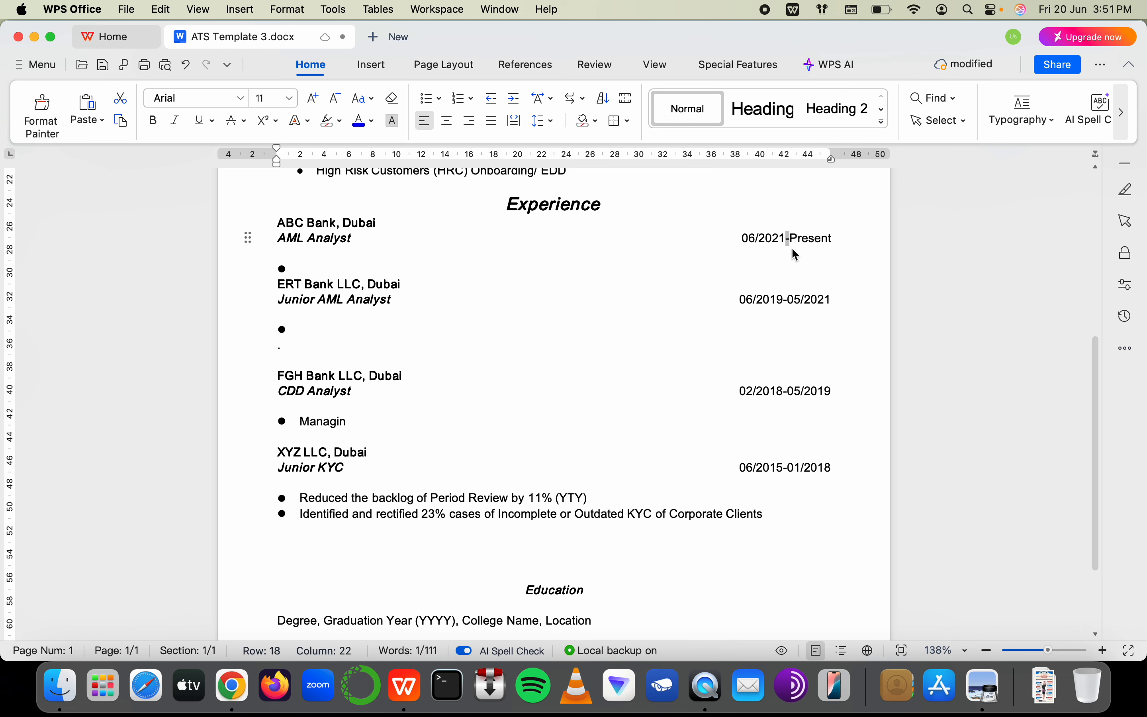
{"action": "left_click", "coordinate": [786, 296]}
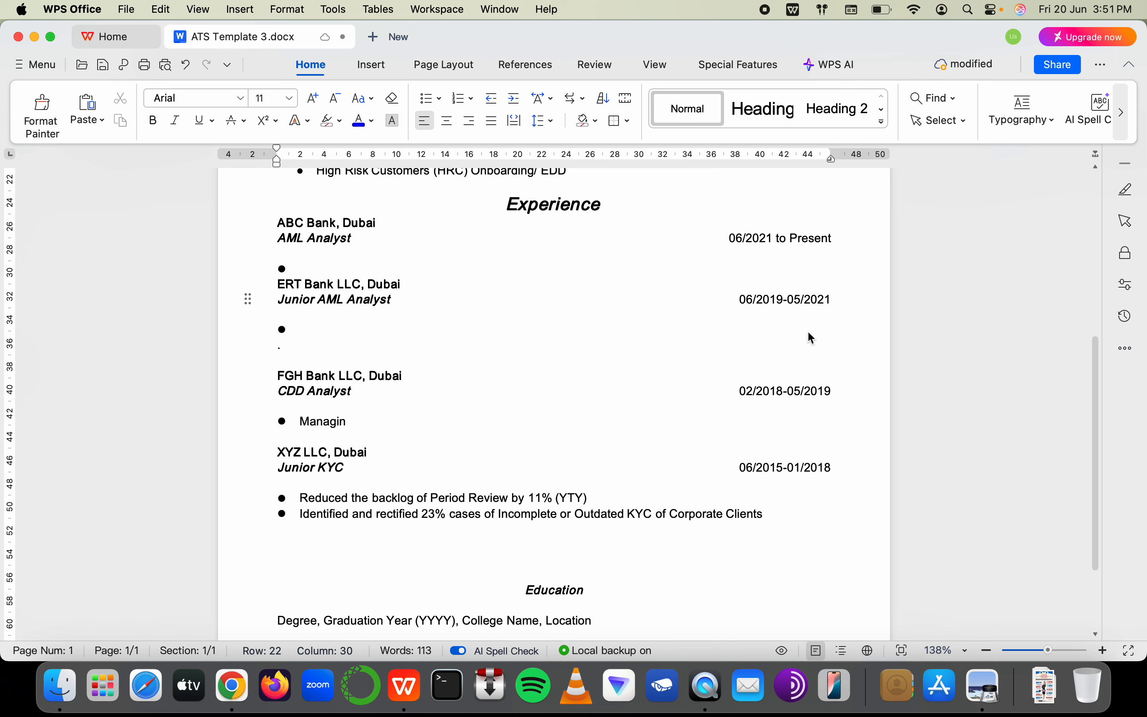
{"action": "key", "text": "BackSpace"}
{"action": "type", "text": "t9o"}
{"action": "key", "text": "BackSpace"}
{"action": "key", "text": "BackSpace"}
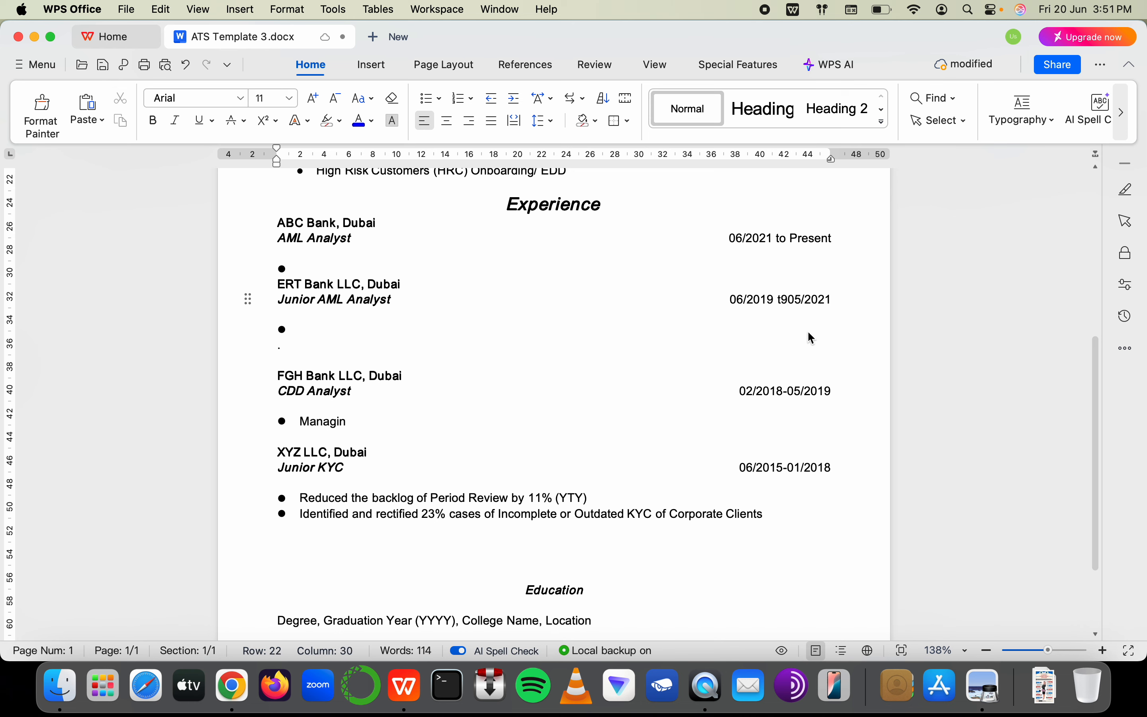
{"action": "type", "text": "o"}
{"action": "left_click", "coordinate": [789, 392]}
{"action": "key", "text": "BackSpace"}
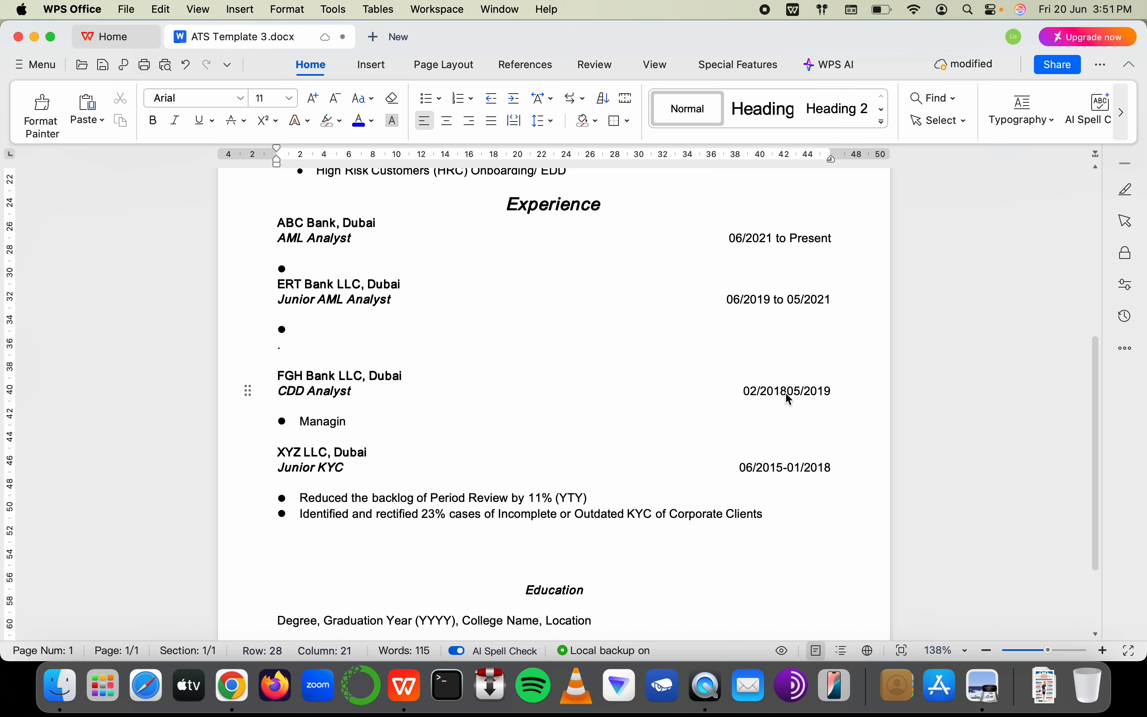
{"action": "type", "text": "to"}
{"action": "left_click", "coordinate": [790, 468]}
{"action": "key", "text": "BackSpace"}
{"action": "type", "text": "to"}
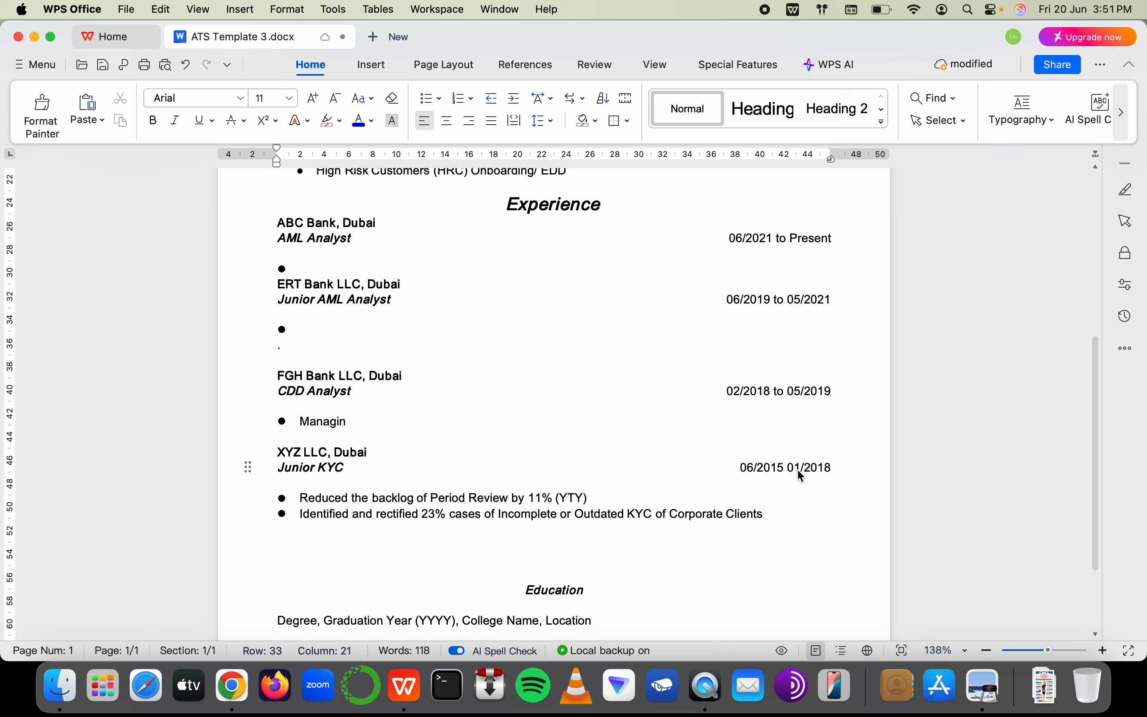
{"action": "left_click", "coordinate": [381, 426]}
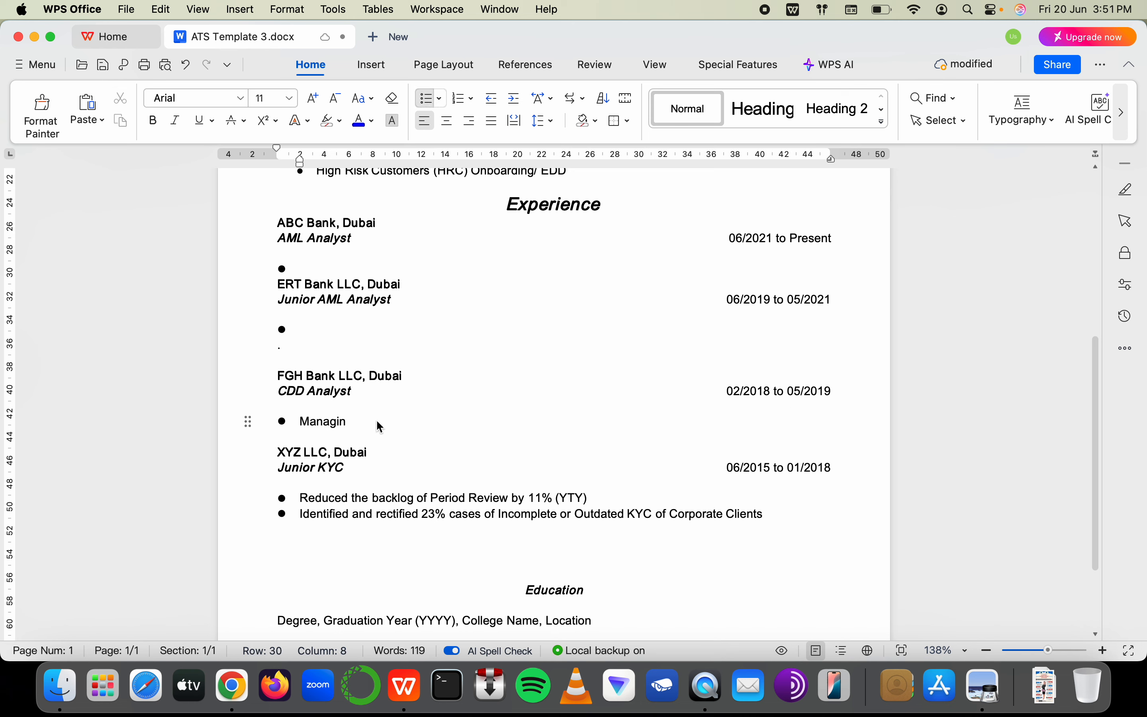
Write 'Set KPIs, QA/ QC, Workflow Optimization' in the empty Junior AML Analyst bullet
{"action": "left_click", "coordinate": [327, 333]}
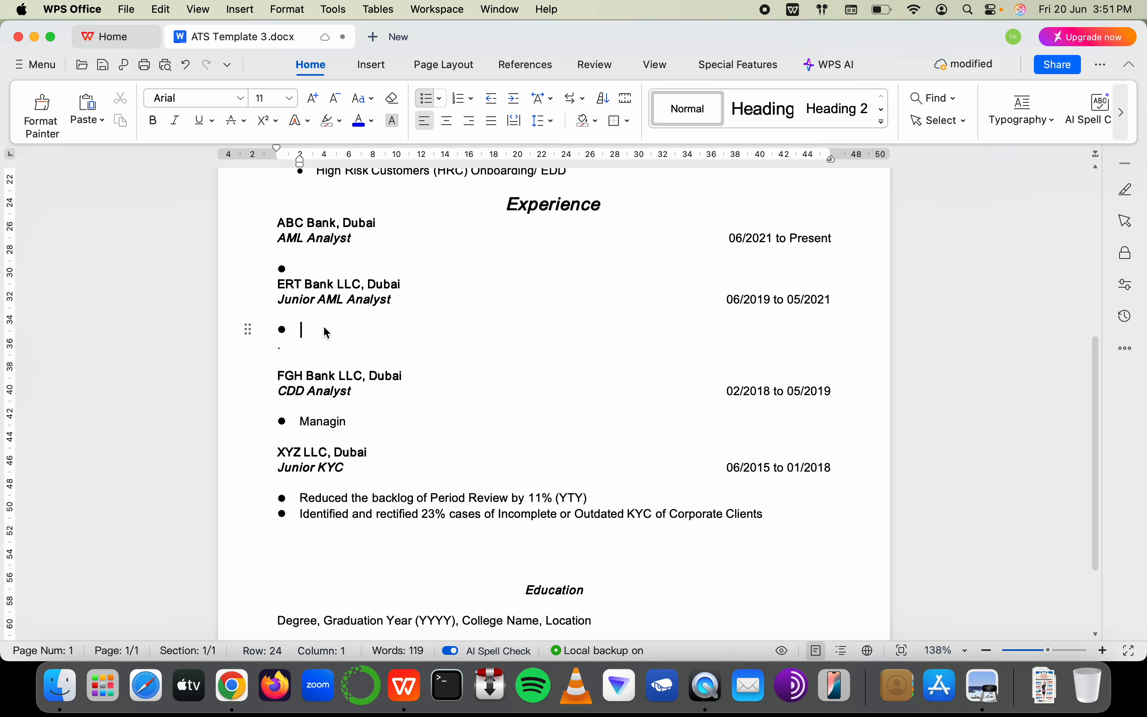
{"action": "type", "text": "Steeing"}
{"action": "key", "text": "BackSpace"}
{"action": "key", "text": "BackSpace"}
{"action": "key", "text": "BackSpace"}
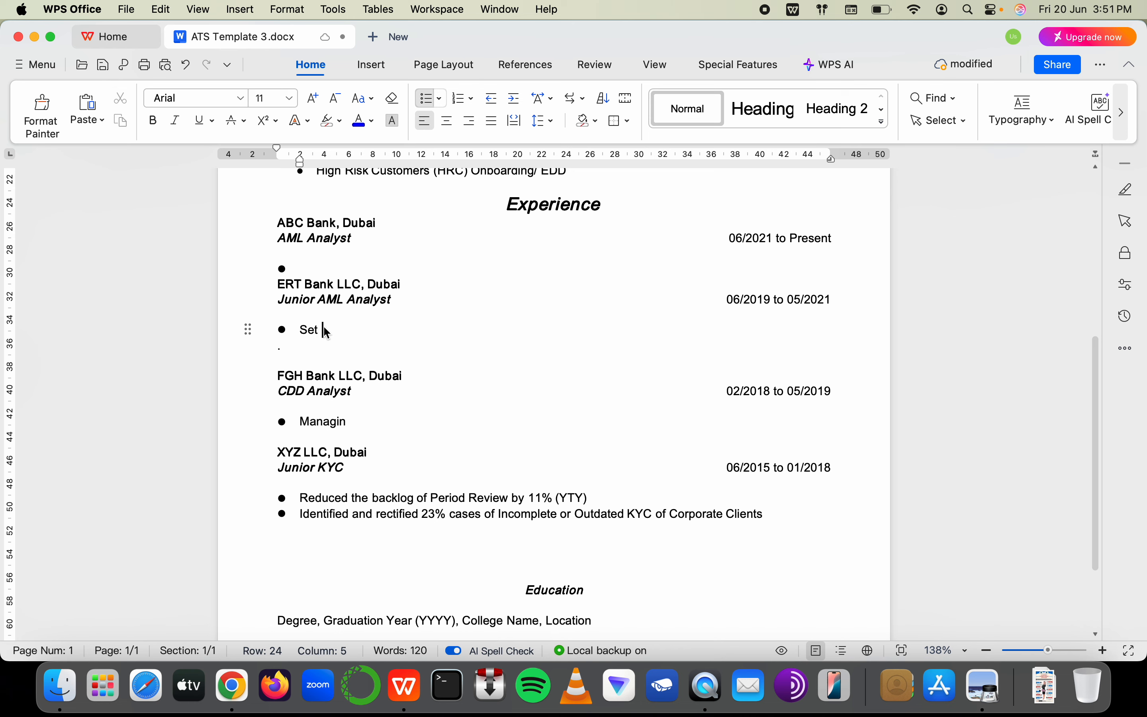
{"action": "type", "text": "KPIsm"}
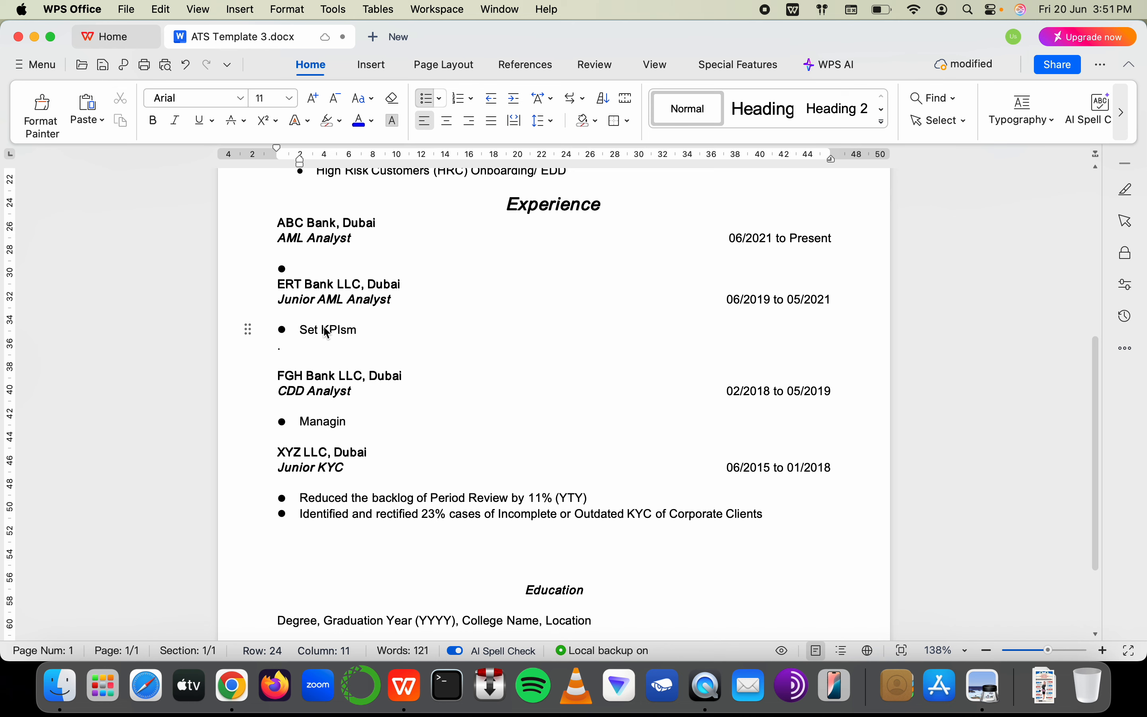
{"action": "key", "text": "BackSpace"}
{"action": "key", "text": "BackSpace"}
{"action": "type", "text": ","}
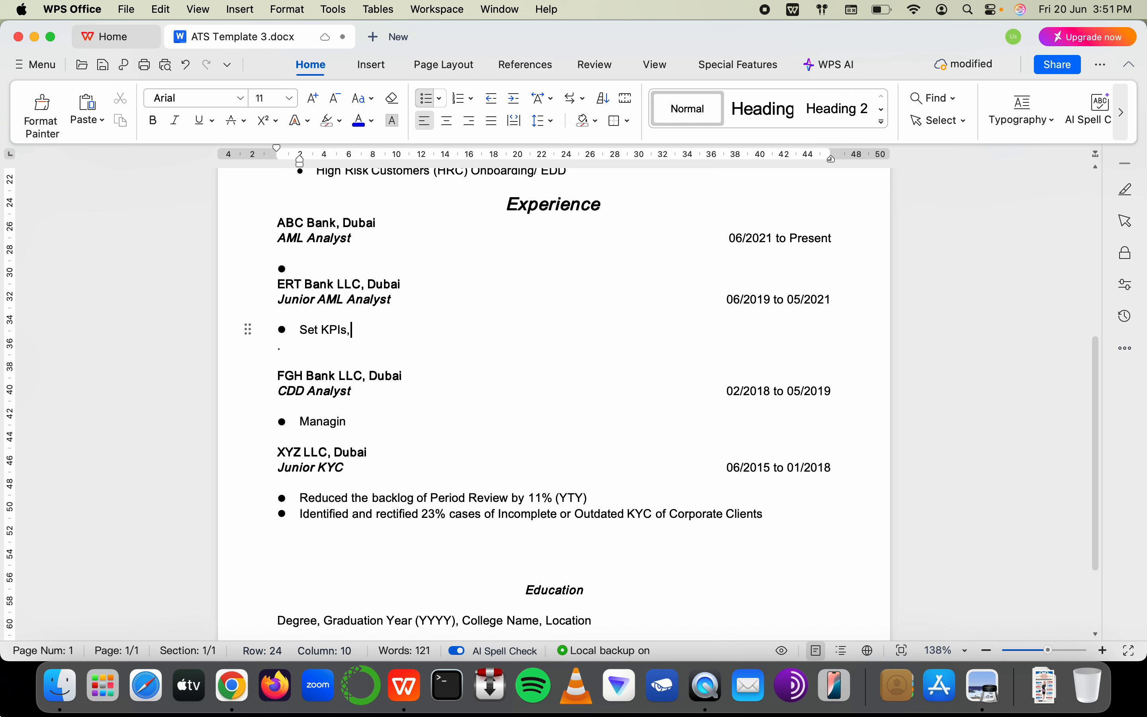
{"action": "type", "text": " QA"}
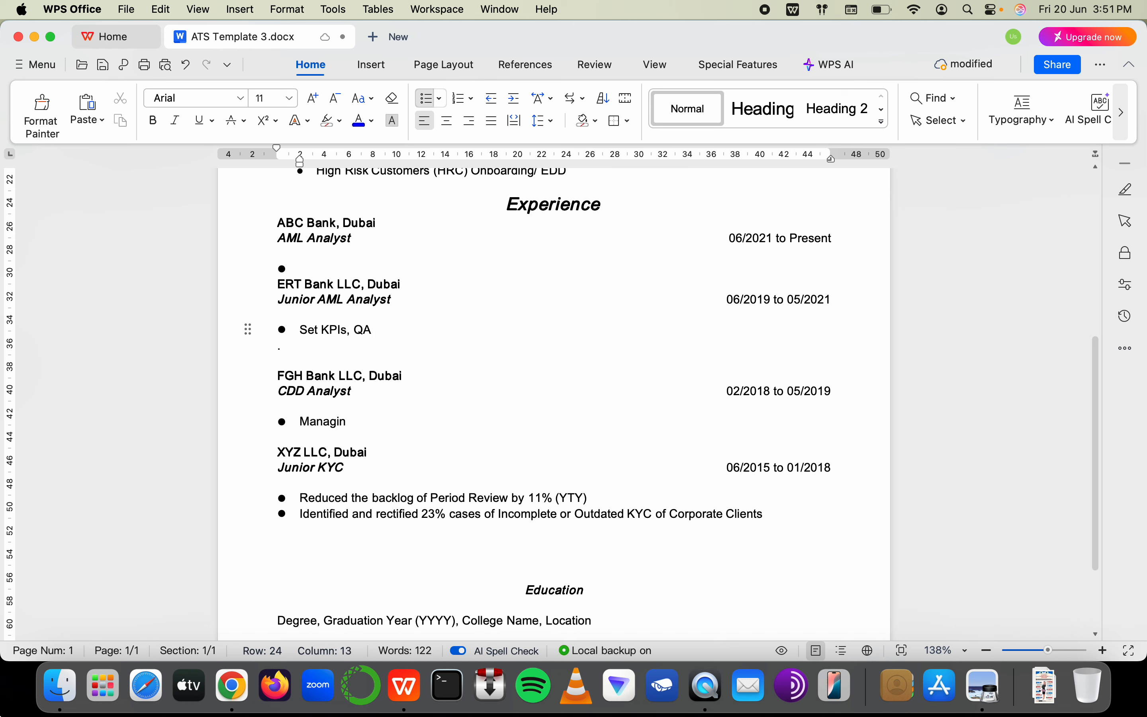
{"action": "type", "text": "/ QC"}
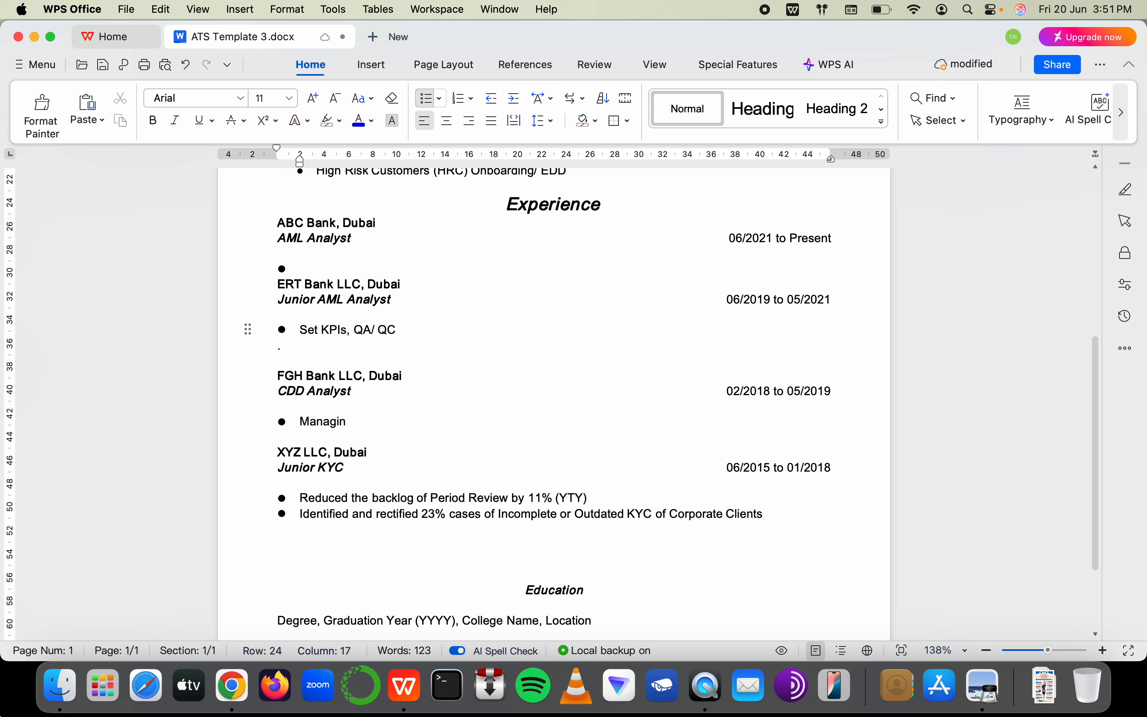
{"action": "type", "text": ","}
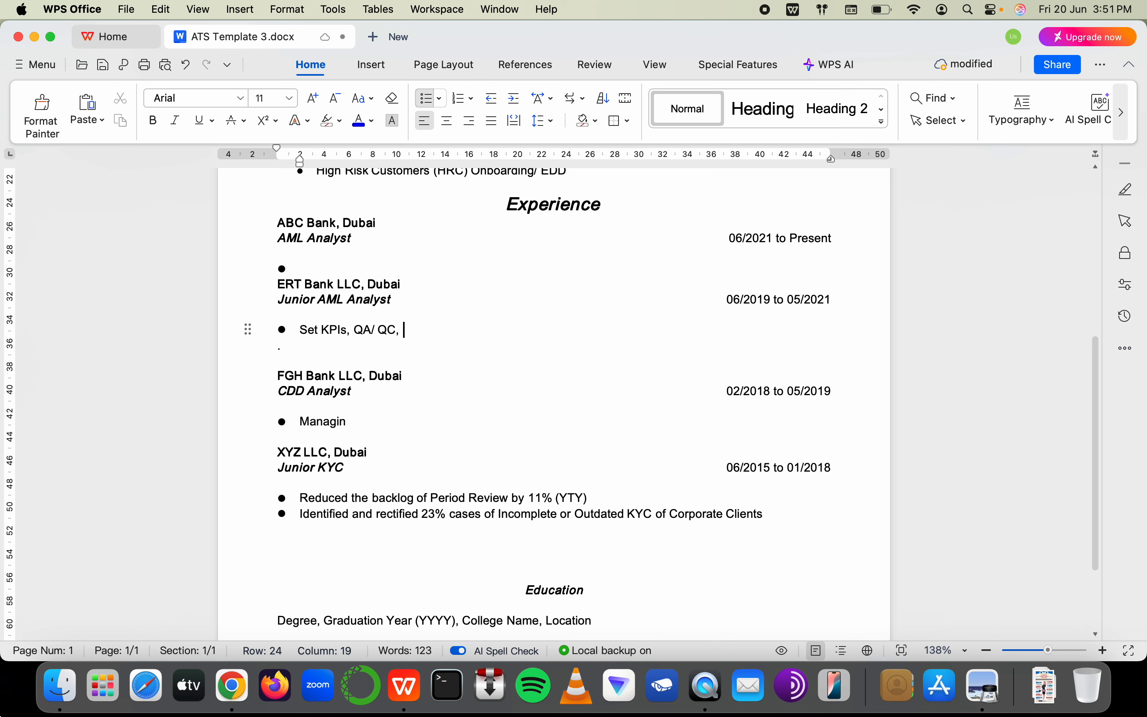
{"action": "type", "text": "Workflow "}
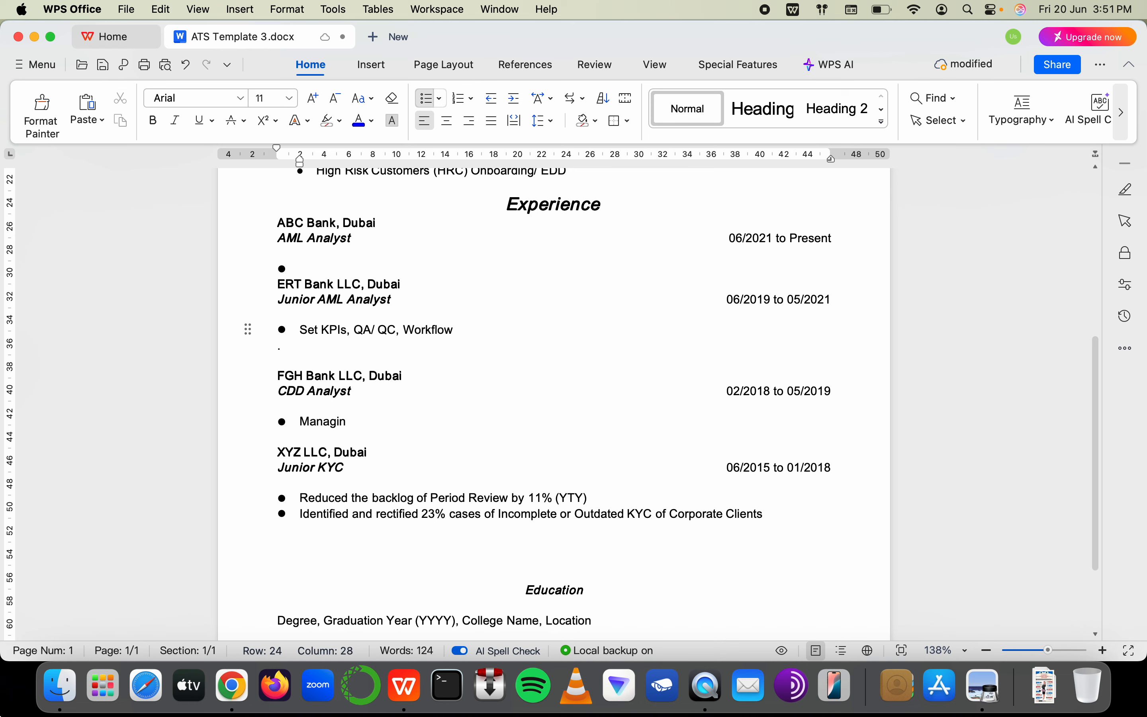
{"action": "type", "text": "Optimization"}
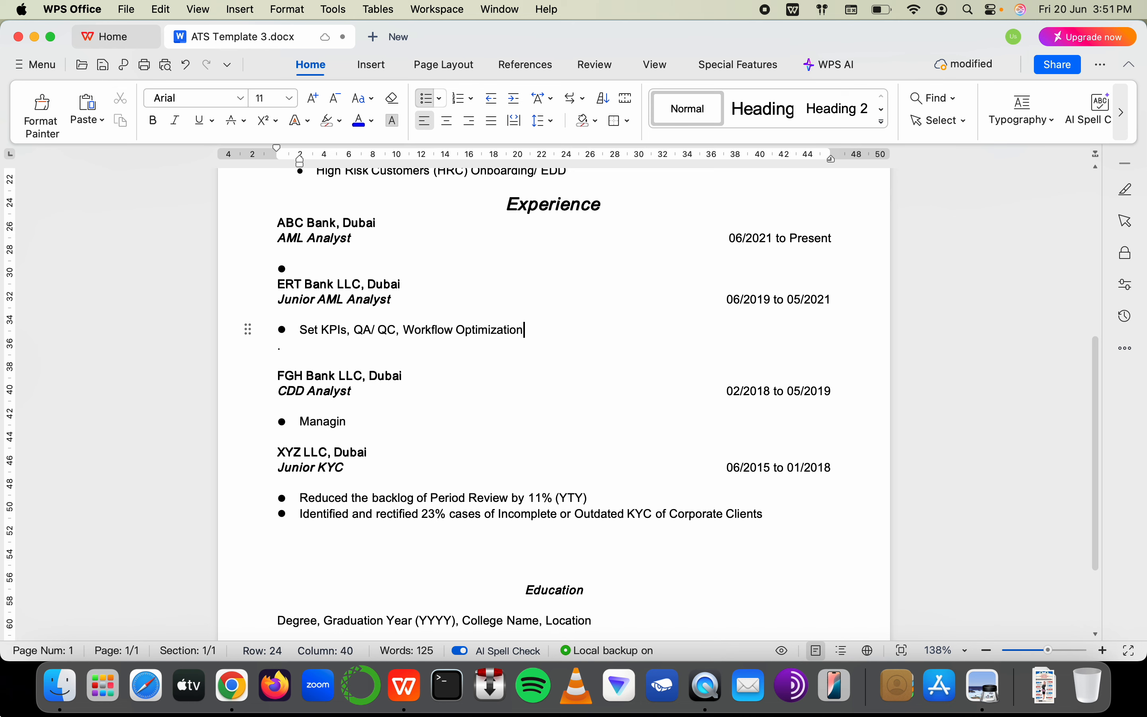
Paste the same KPIs bullet into the empty ABC Bank AML Analyst bullet
{"action": "left_click", "coordinate": [300, 331], "text": "shift"}
{"action": "key", "text": "super+c"}
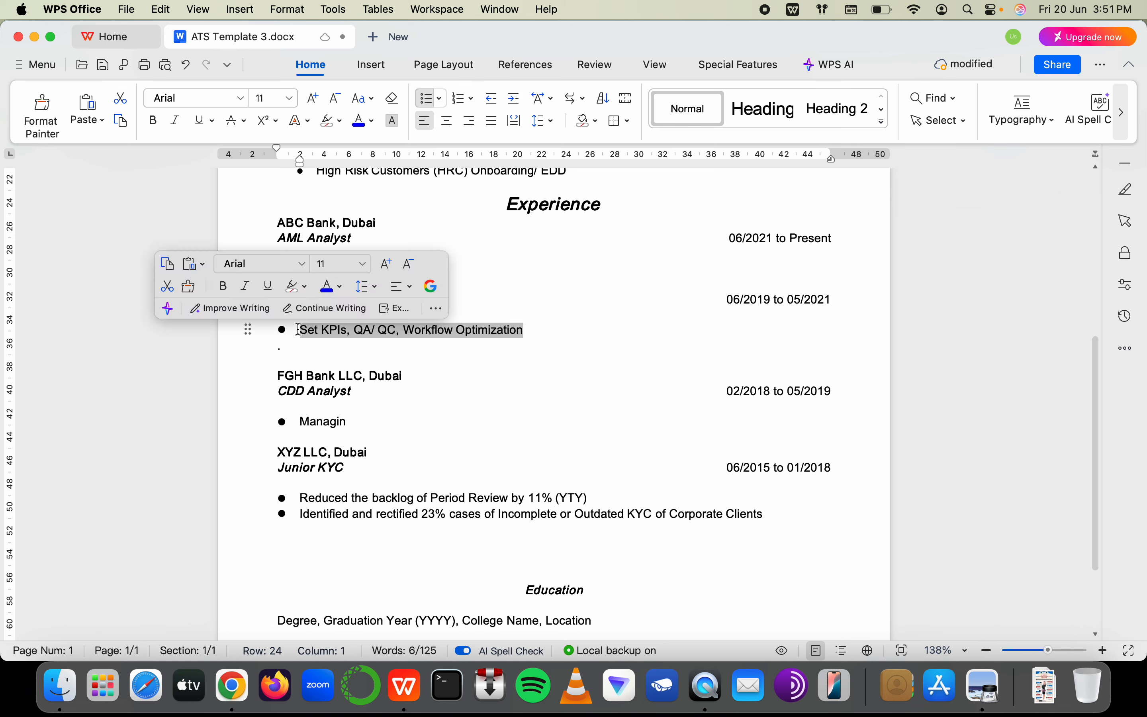
{"action": "left_click", "coordinate": [306, 268]}
{"action": "key", "text": "super+v"}
{"action": "left_click_drag", "start_coordinate": [300, 331], "coordinate": [531, 337]}
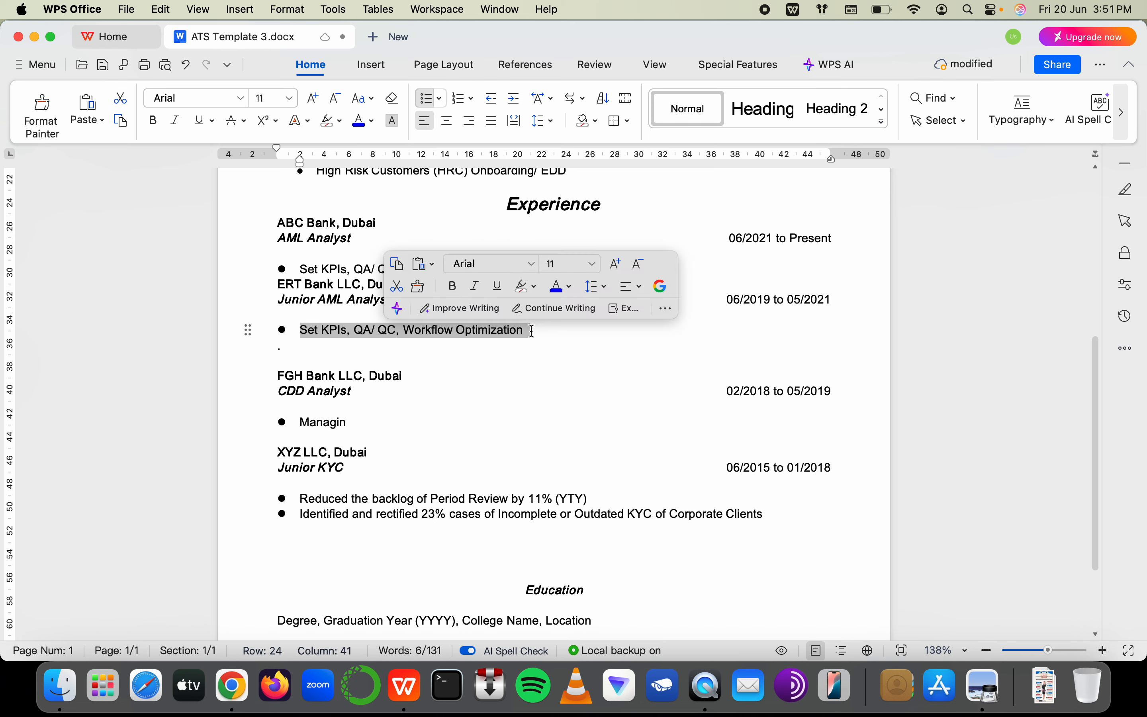
{"action": "scroll", "coordinate": [530, 328], "scroll_direction": "up", "scroll_amount": 5}
{"action": "key", "text": "super+Tab"}
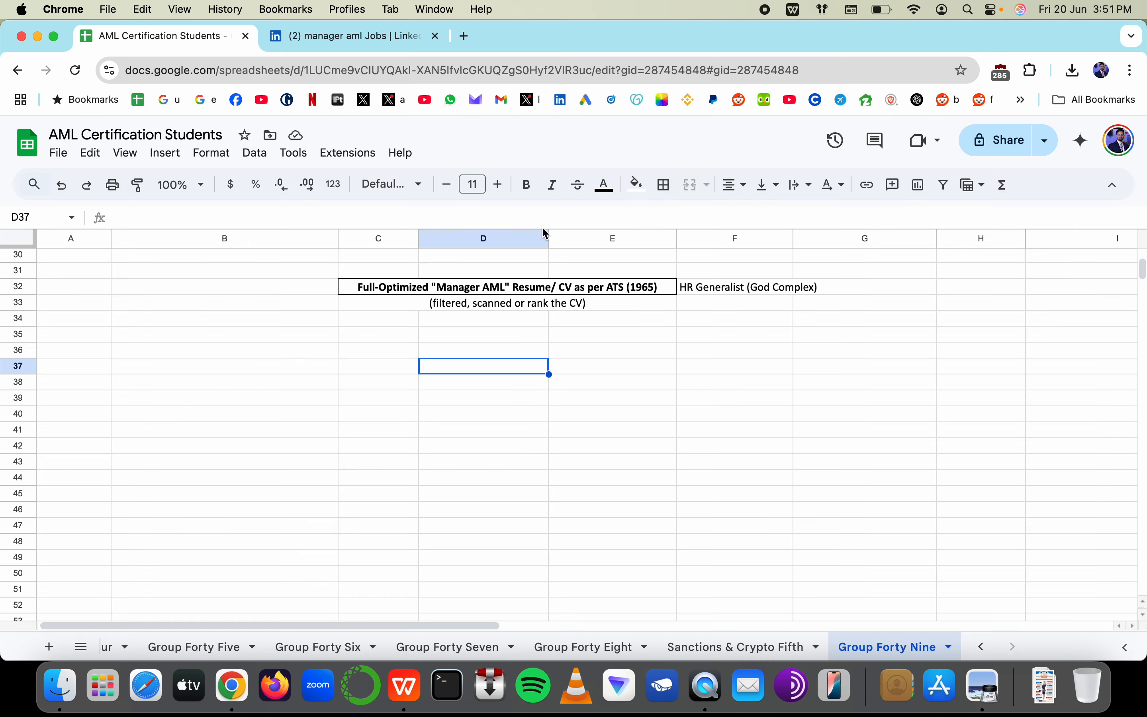
{"action": "scroll", "coordinate": [580, 316], "scroll_direction": "up", "scroll_amount": 2}
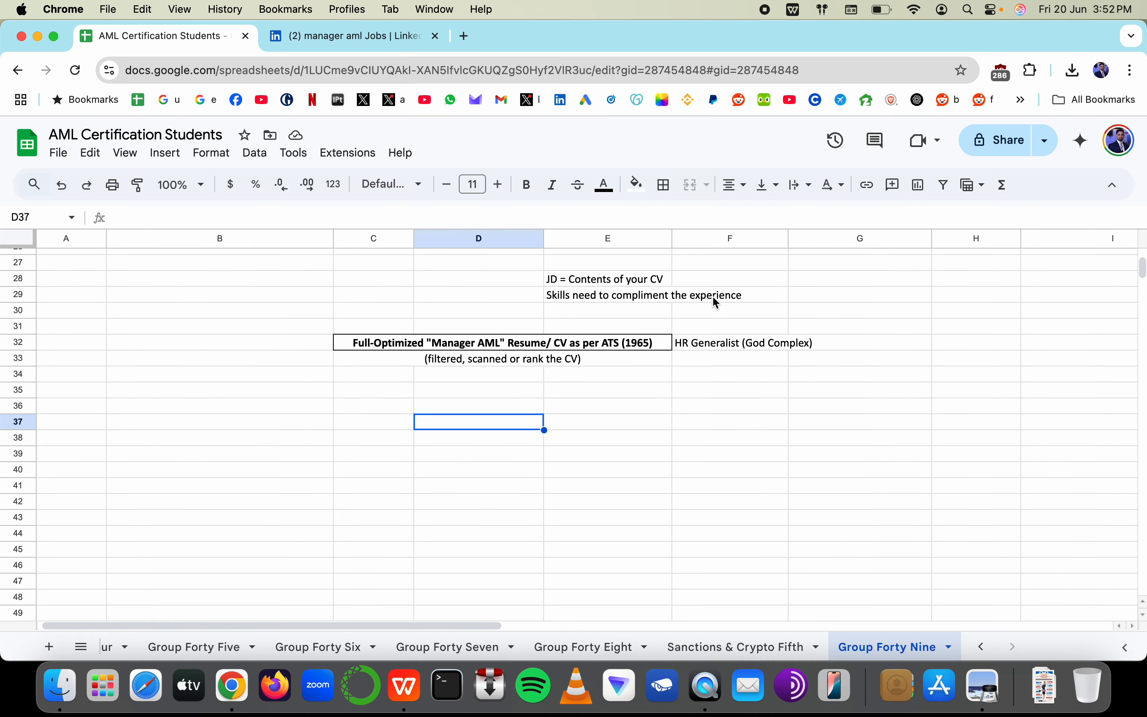
{"action": "key", "text": "super+Tab"}
{"action": "scroll", "coordinate": [448, 296], "scroll_direction": "down", "scroll_amount": 3}
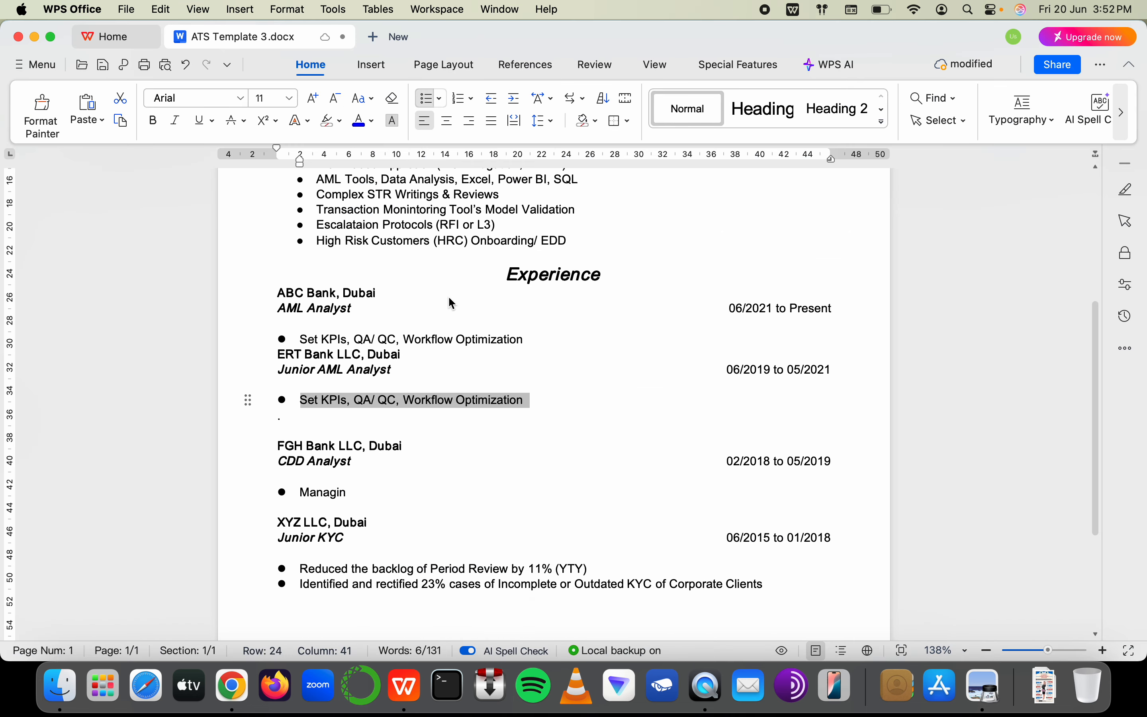
Add the bullet 'Reduce False Positive Alerts by 17% (YTY)' below Set KPIs under Junior AML Analyst
{"action": "scroll", "coordinate": [433, 276], "scroll_direction": "up", "scroll_amount": 3}
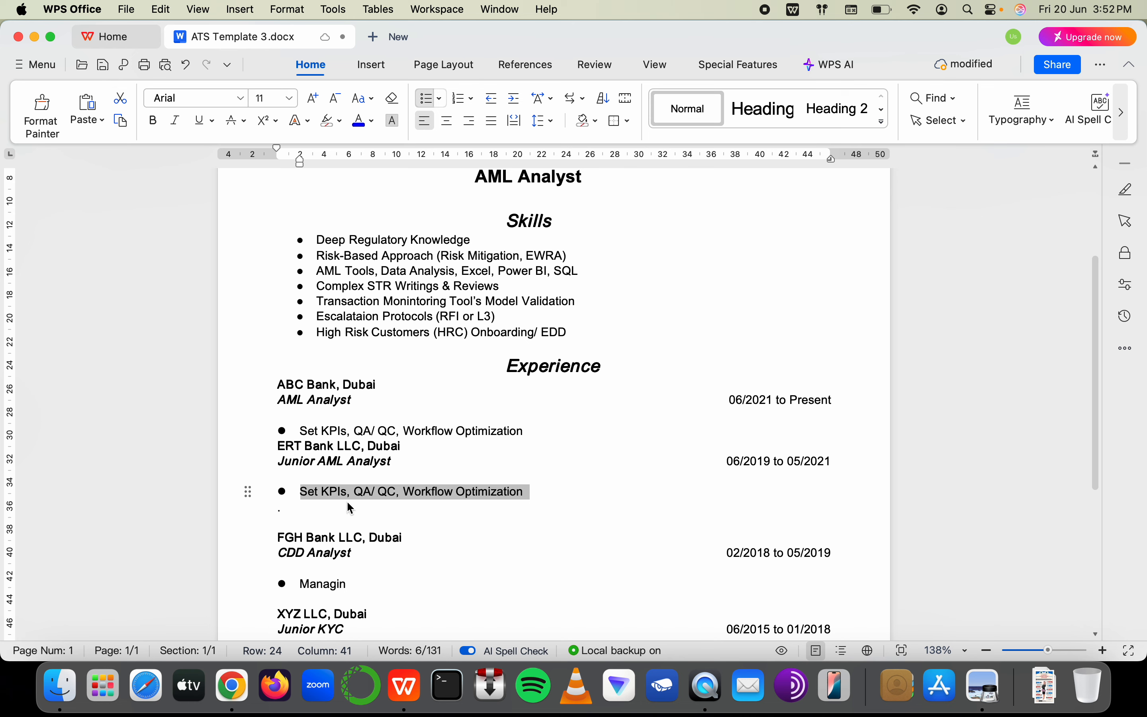
{"action": "left_click", "coordinate": [372, 506]}
{"action": "left_click", "coordinate": [535, 496]}
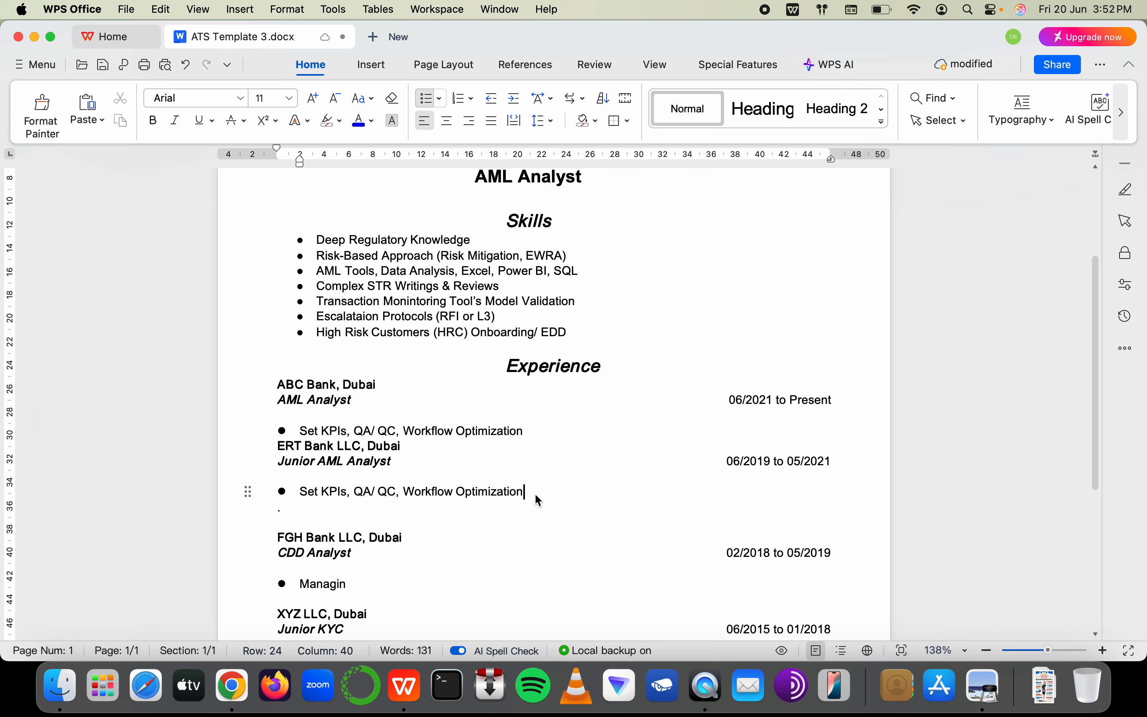
{"action": "key", "text": "Return"}
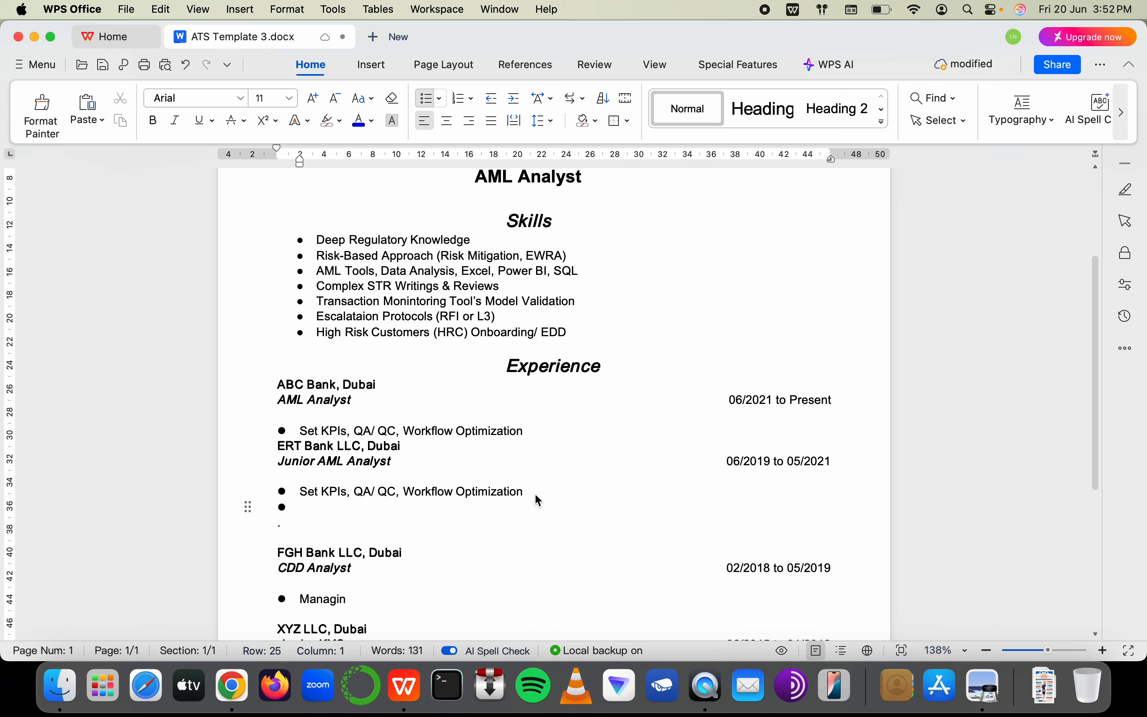
{"action": "type", "text": "Redy"}
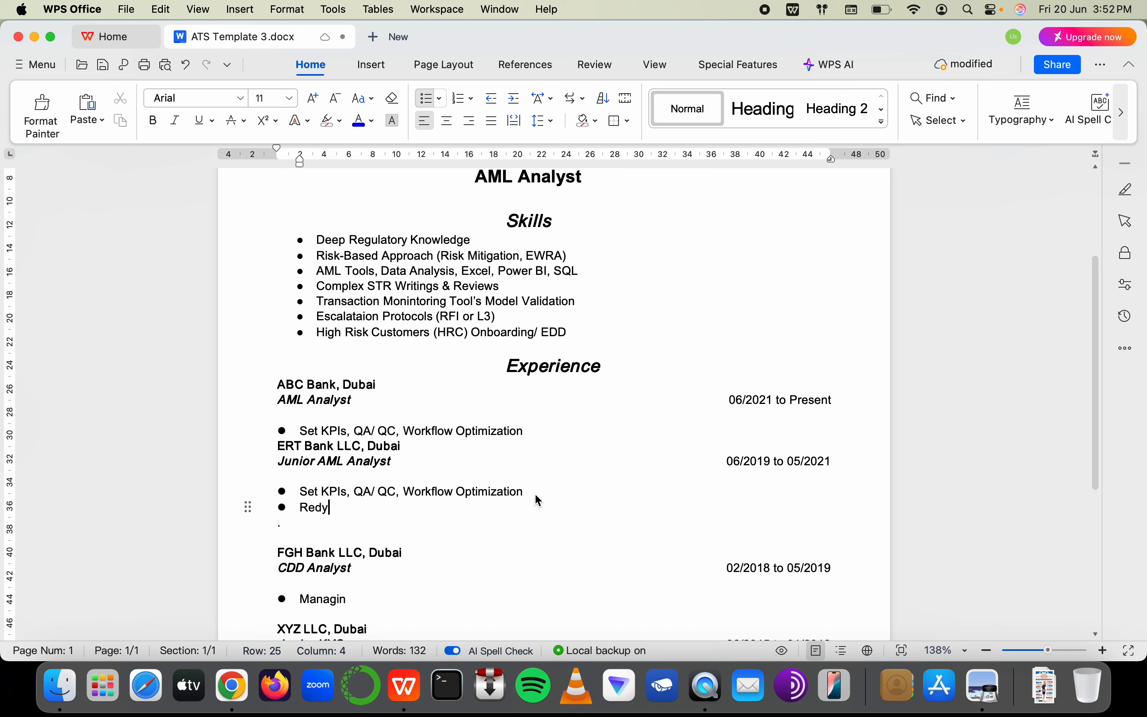
{"action": "key", "text": "BackSpace"}
{"action": "type", "text": "uce False Pos"}
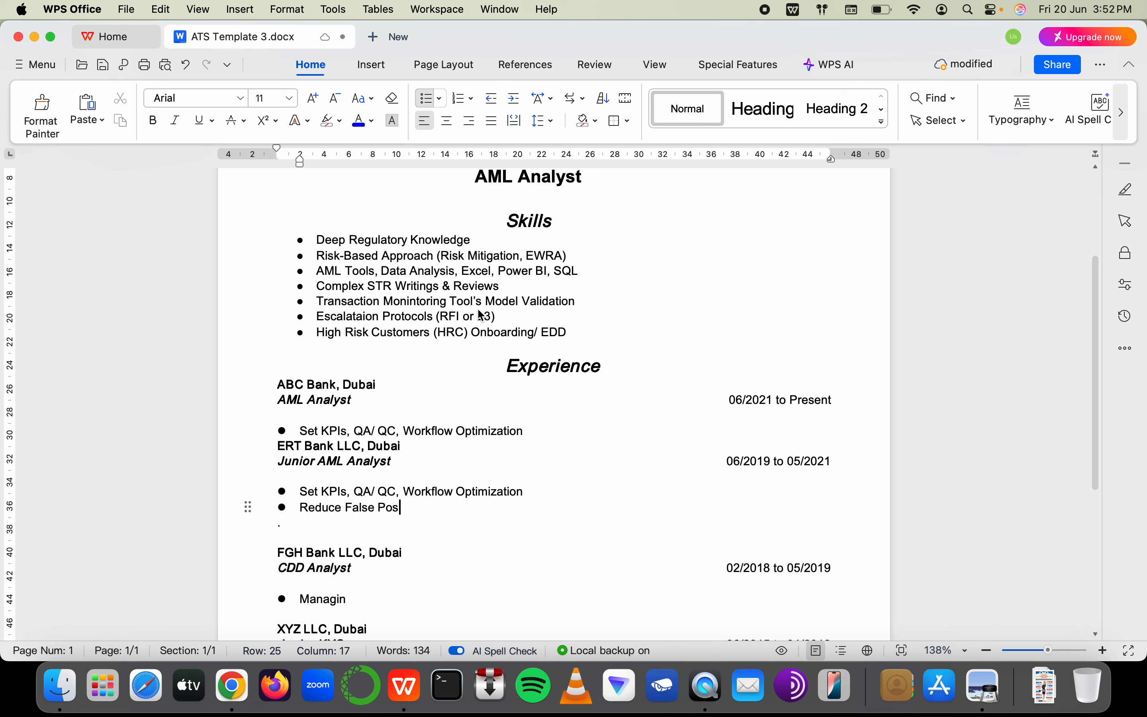
{"action": "type", "text": "itive"}
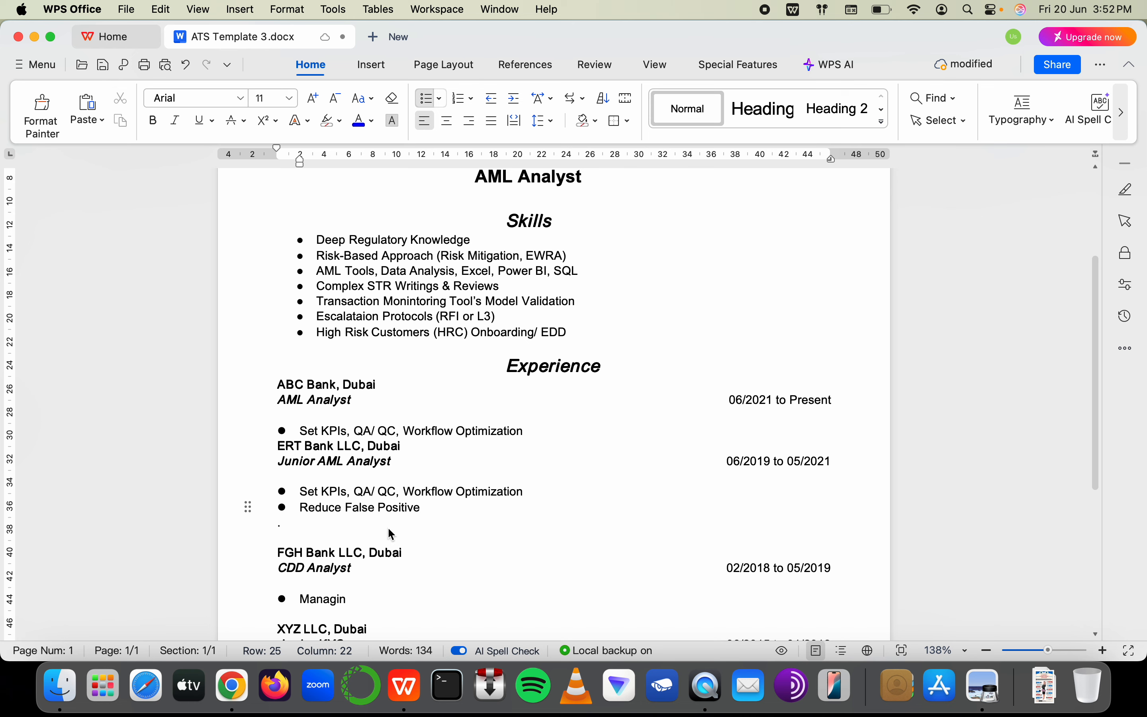
{"action": "type", "text": "Alerts b"}
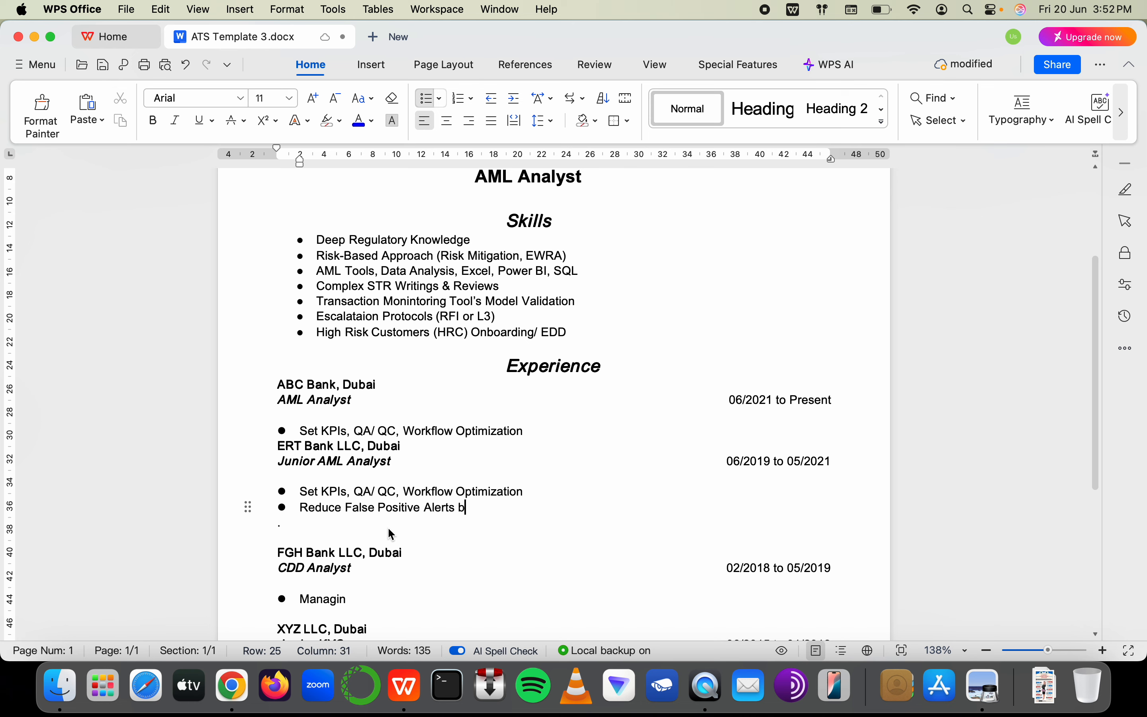
{"action": "type", "text": "y 17"}
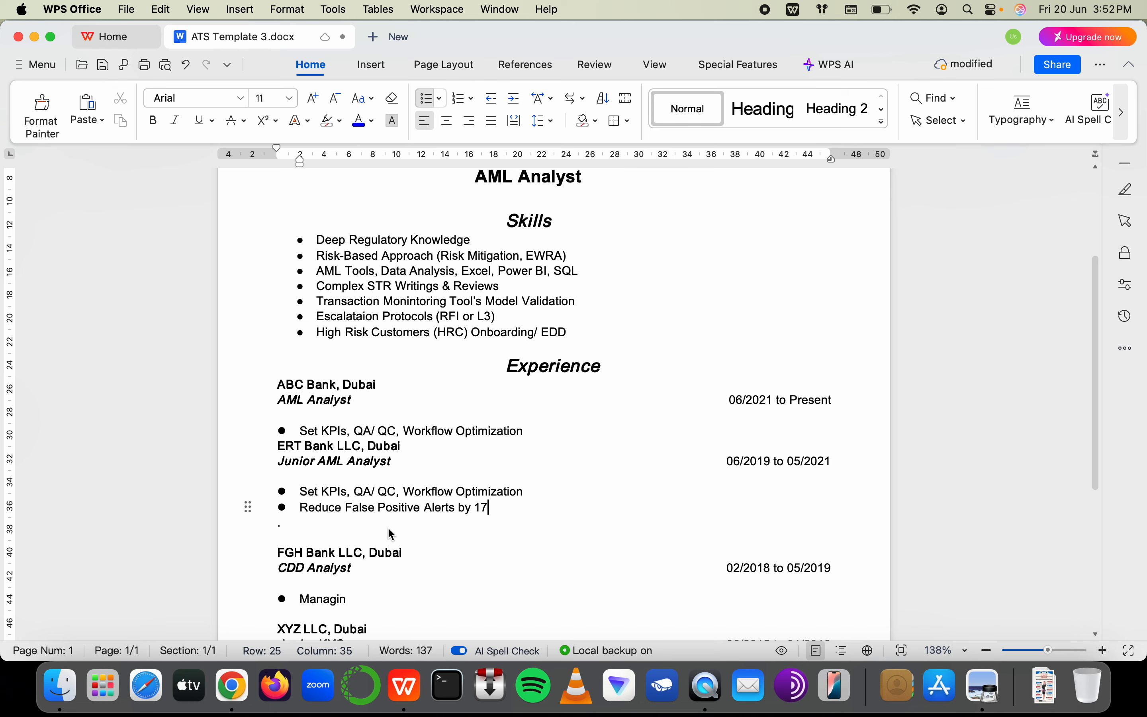
{"action": "type", "text": "% (YT()"}
{"action": "key", "text": "BackSpace"}
{"action": "key", "text": "BackSpace"}
{"action": "type", "text": "Y("}
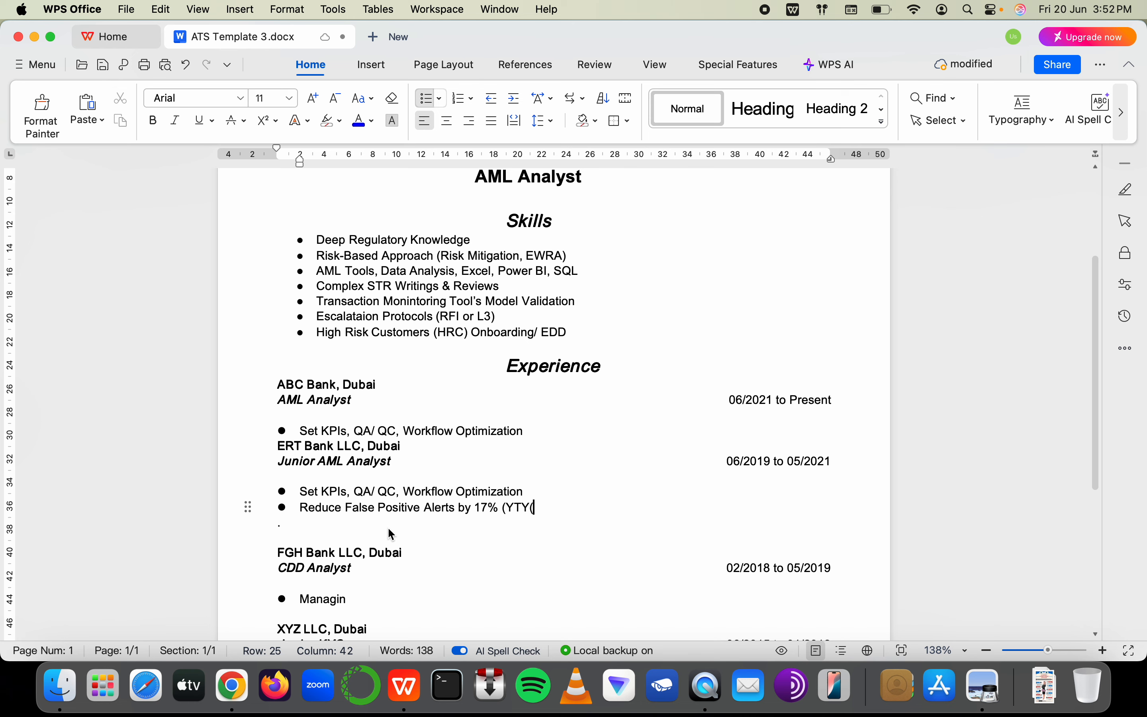
{"action": "key", "text": "BackSpace"}
{"action": "type", "text": ")"}
Add bullets 'Increase Case to STR ration by 3%' and 'Reduce pending alerts quantum by 9% (YTY)'
{"action": "key", "text": "Return"}
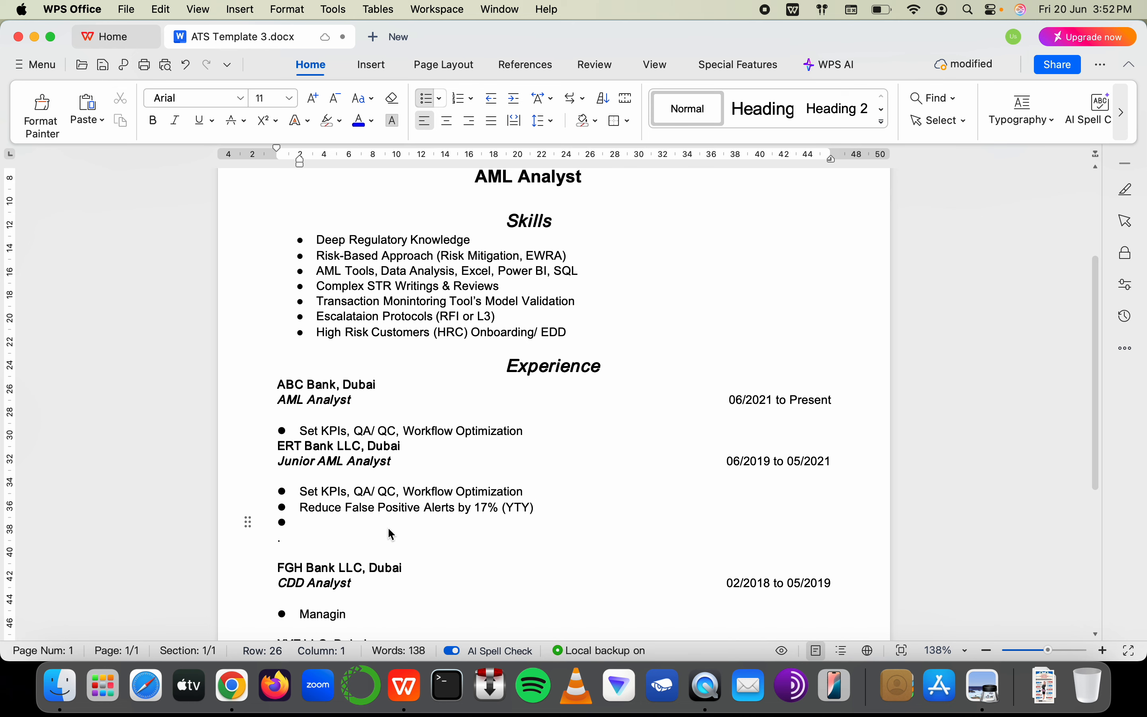
{"action": "type", "text": "Incrase"}
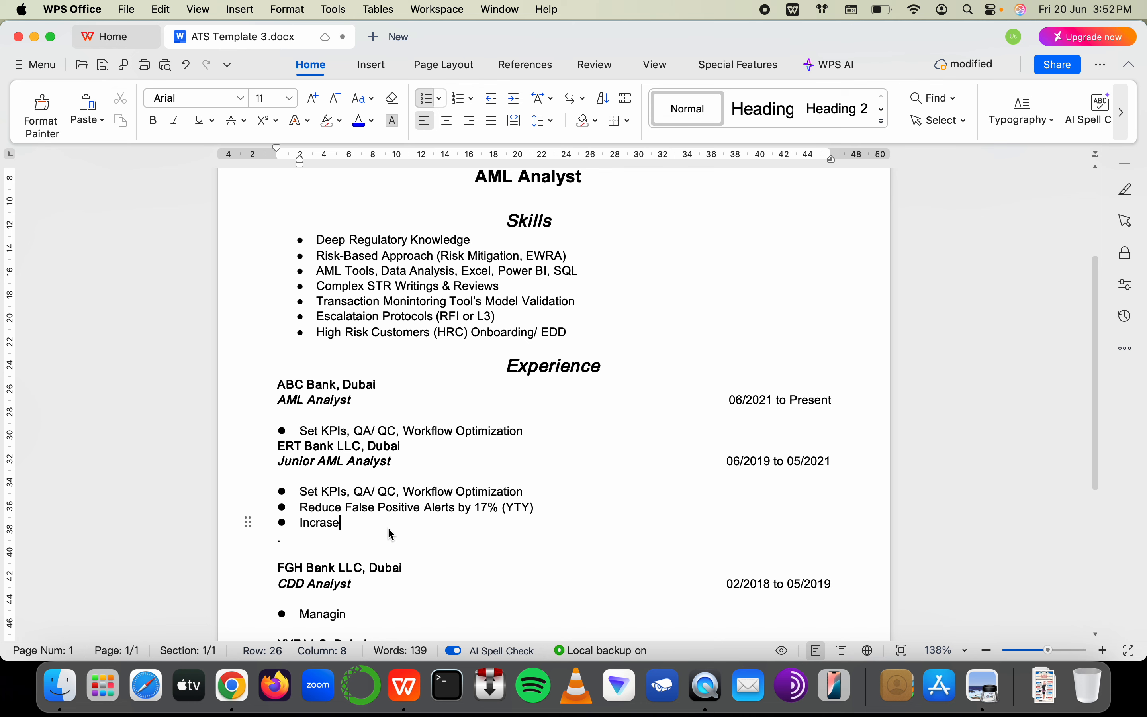
{"action": "key", "text": "BackSpace"}
{"action": "key", "text": "BackSpace"}
{"action": "key", "text": "BackSpace"}
{"action": "type", "text": "ease S"}
{"action": "key", "text": "BackSpace"}
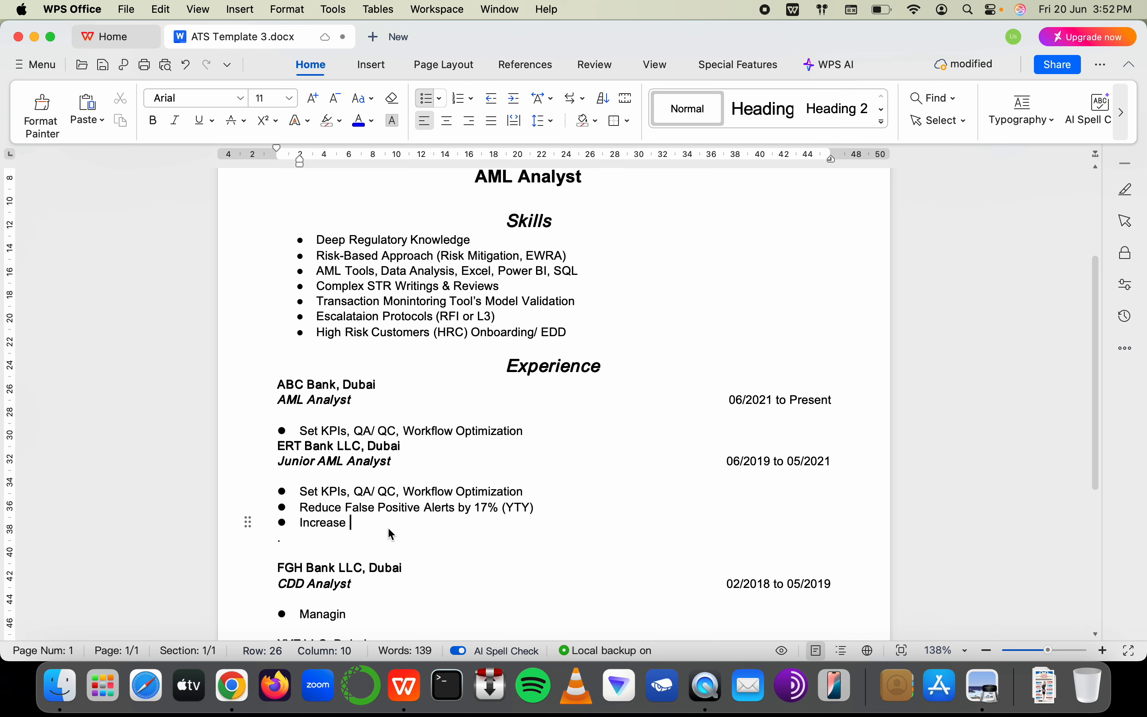
{"action": "type", "text": "Case to"}
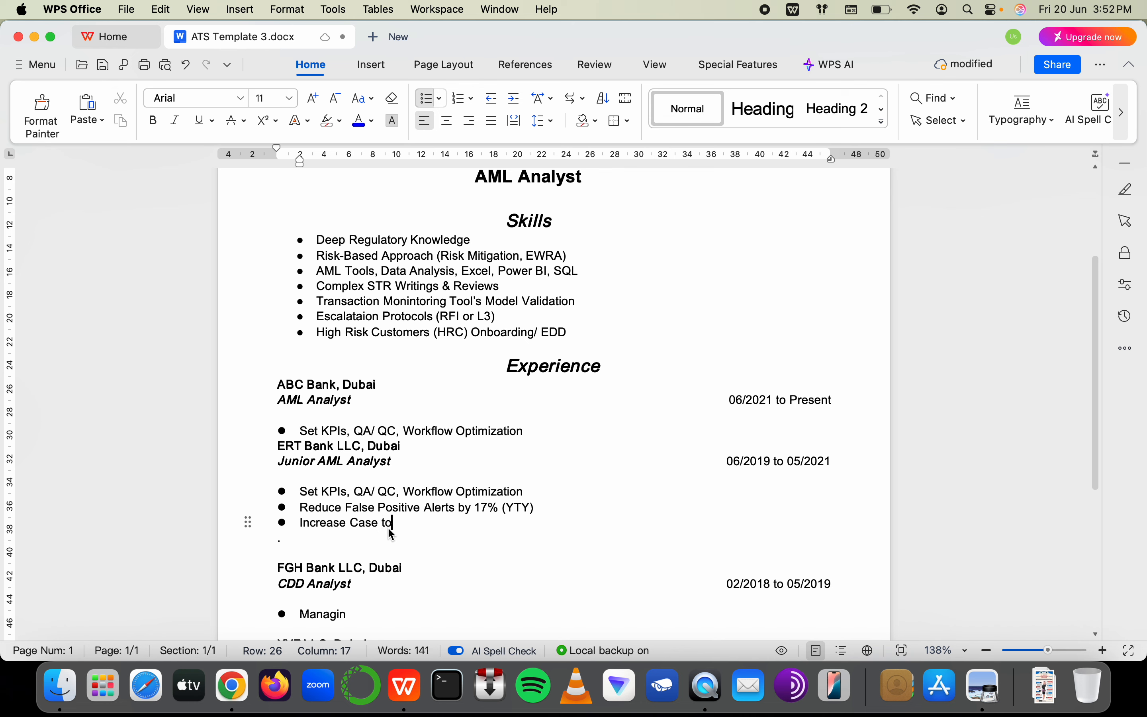
{"action": "type", "text": " STR ration "}
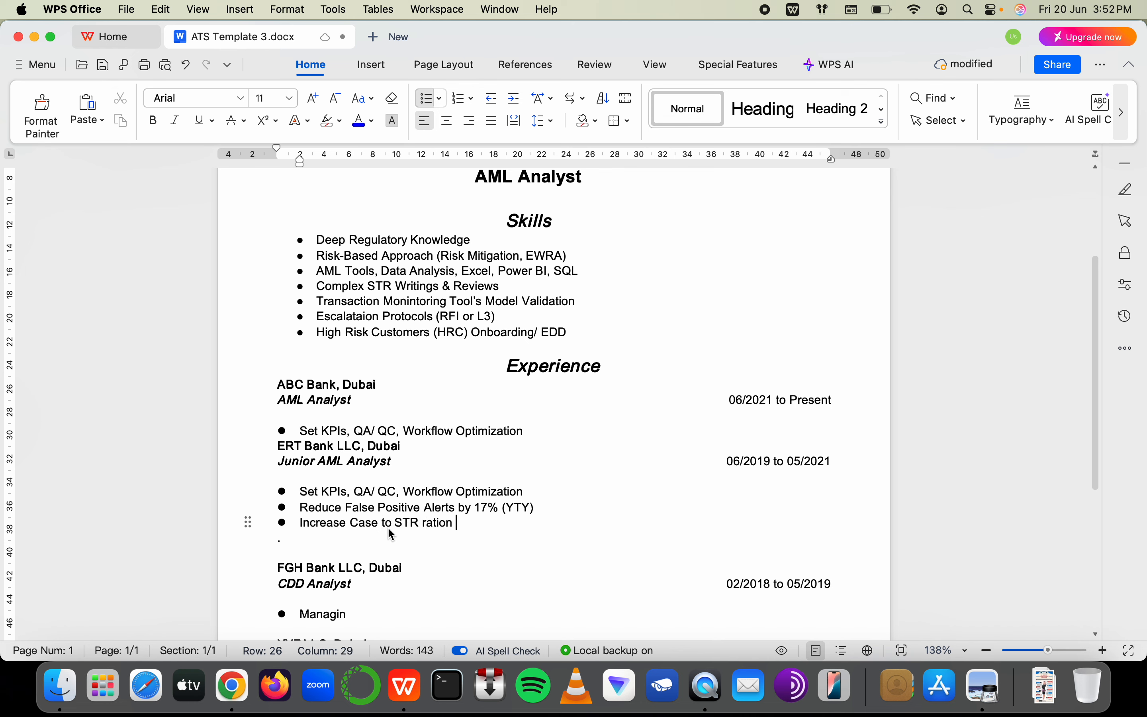
{"action": "type", "text": "by 3%"}
{"action": "key", "text": "Return"}
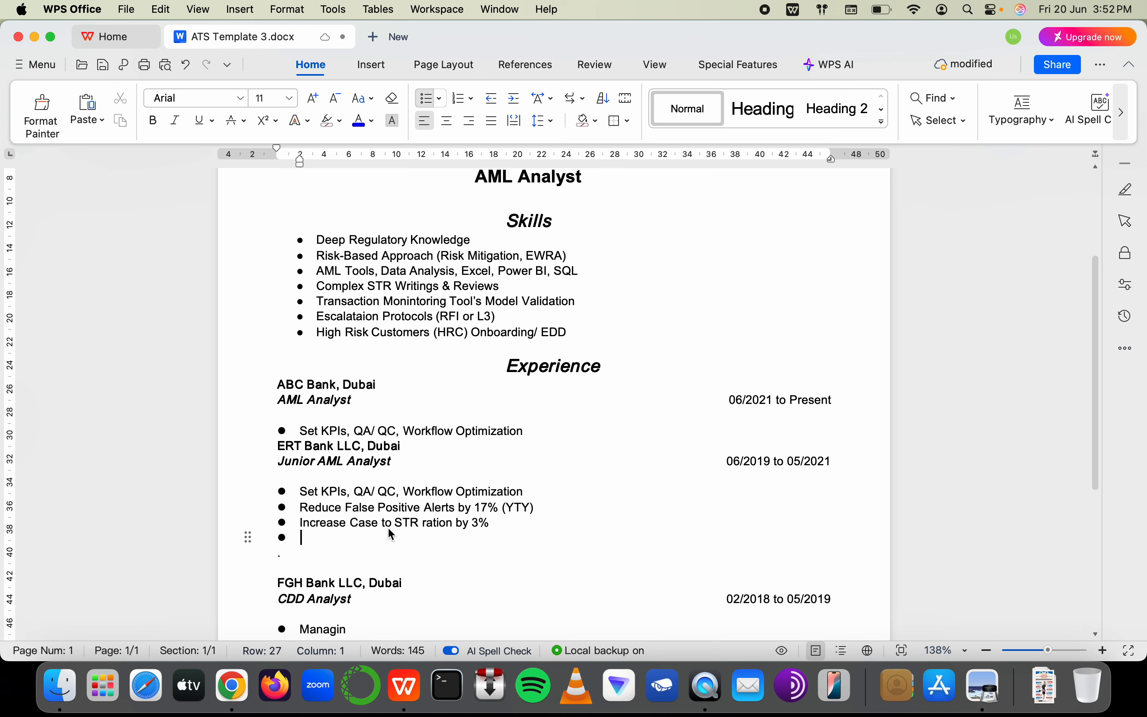
{"action": "type", "text": "Reduce "}
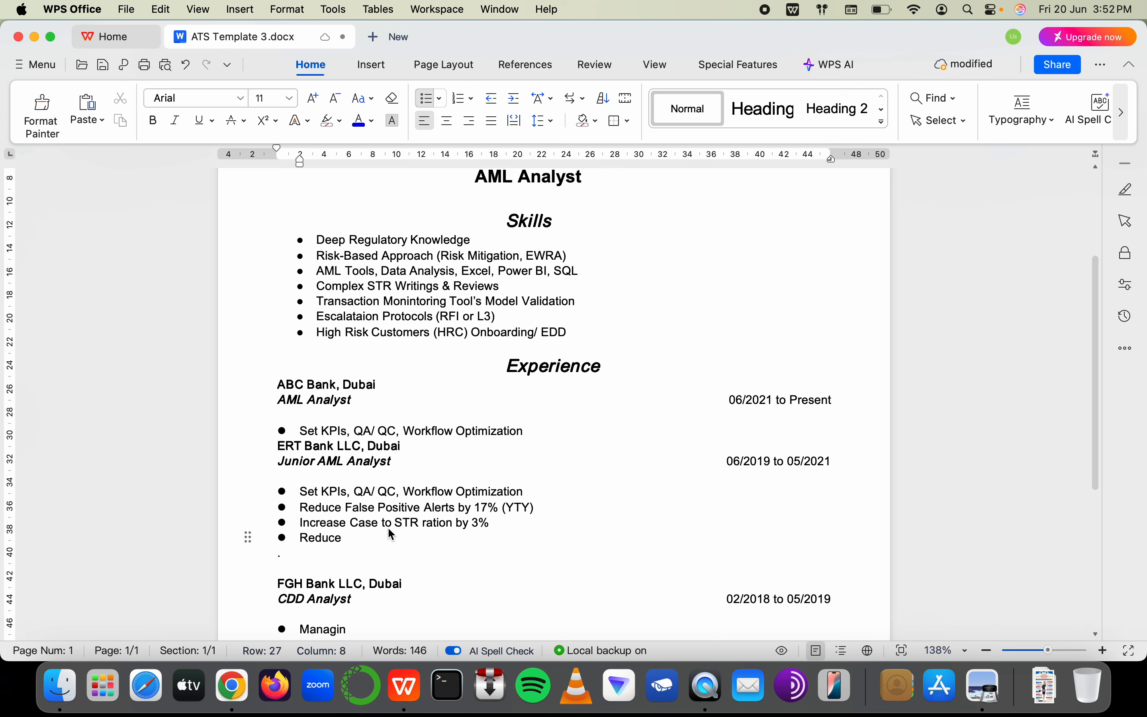
{"action": "type", "text": "pending "}
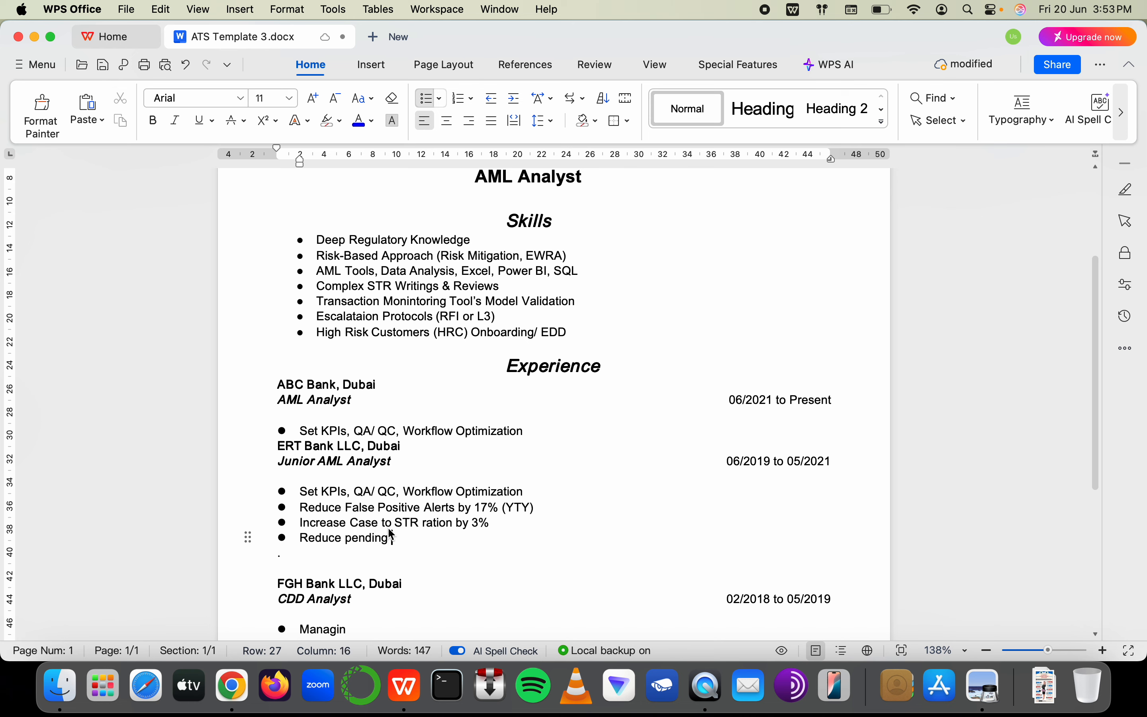
{"action": "type", "text": "alerts quant"}
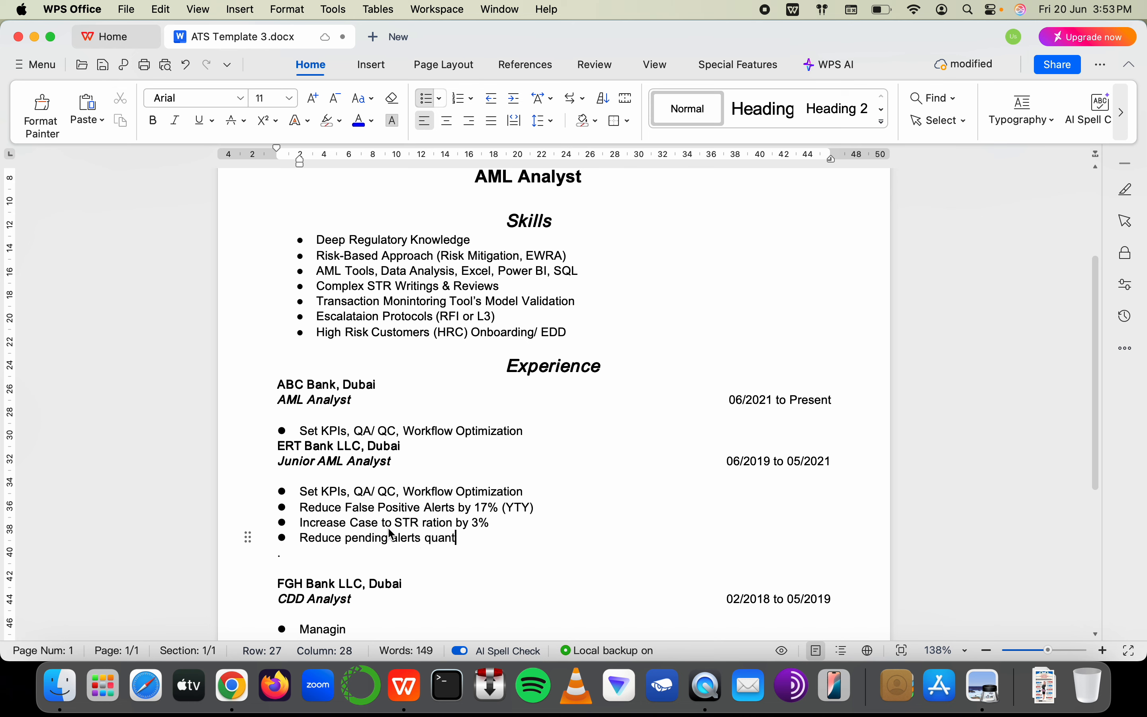
{"action": "type", "text": "um b"}
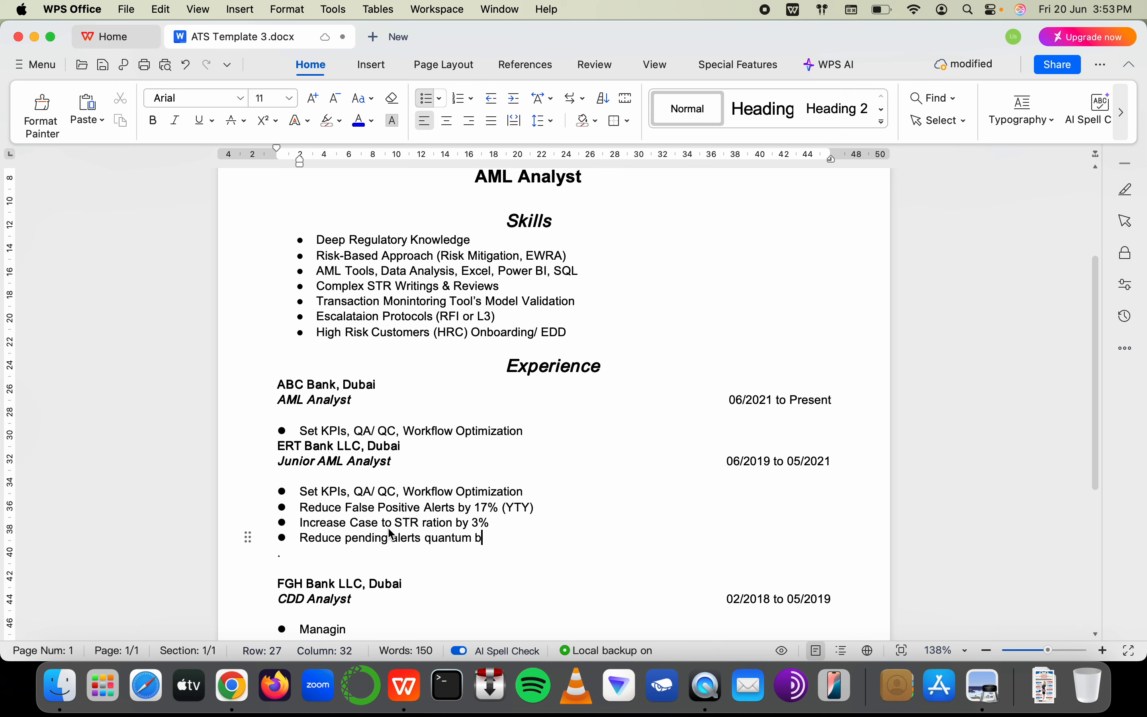
{"action": "type", "text": "y 9% (YTY"}
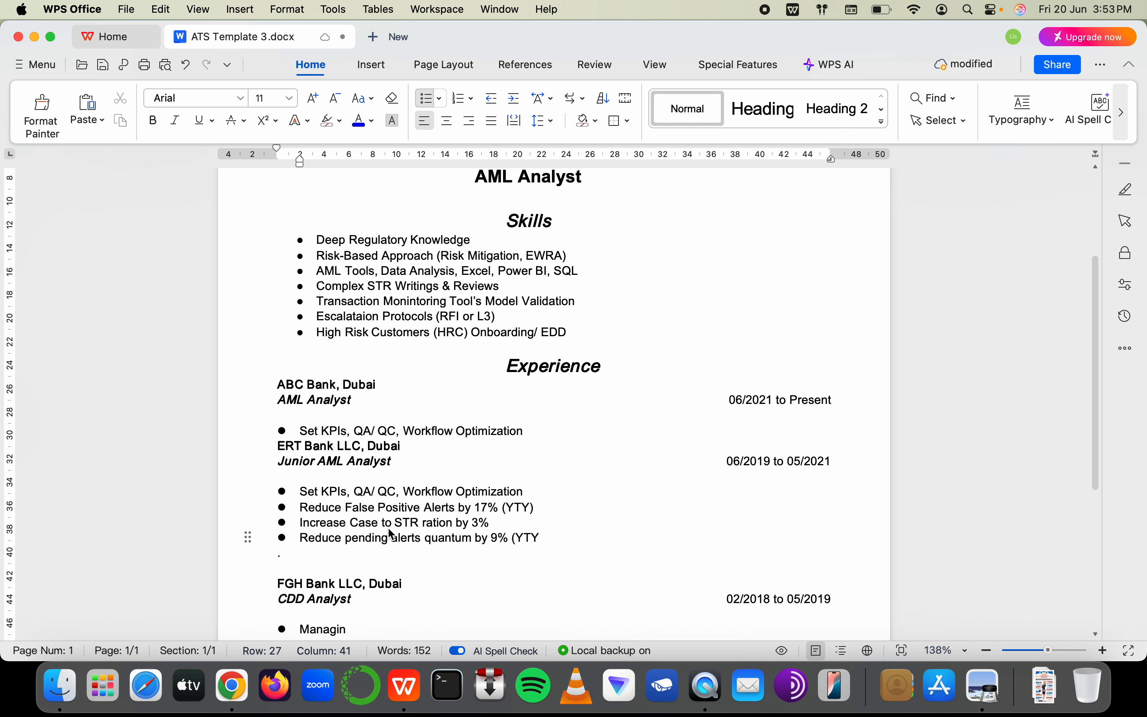
{"action": "type", "text": ")"}
{"action": "scroll", "coordinate": [389, 530], "scroll_direction": "down", "scroll_amount": 3}
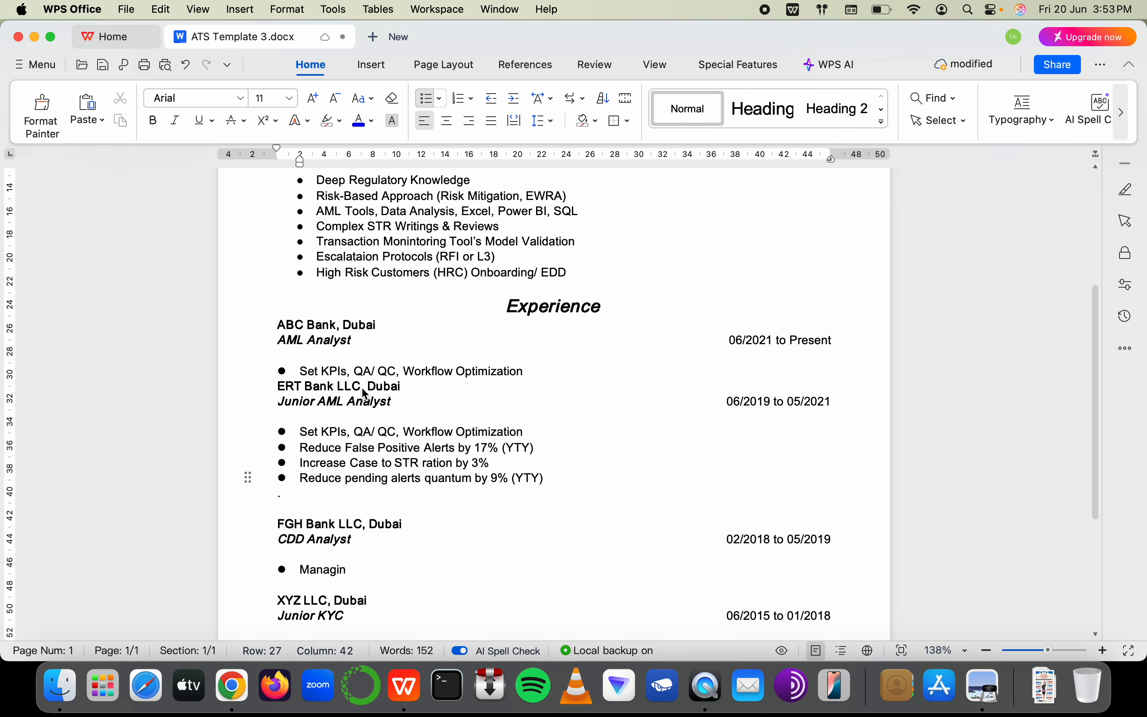
{"action": "left_click", "coordinate": [527, 370]}
{"action": "left_click_drag", "start_coordinate": [301, 432], "coordinate": [530, 433]}
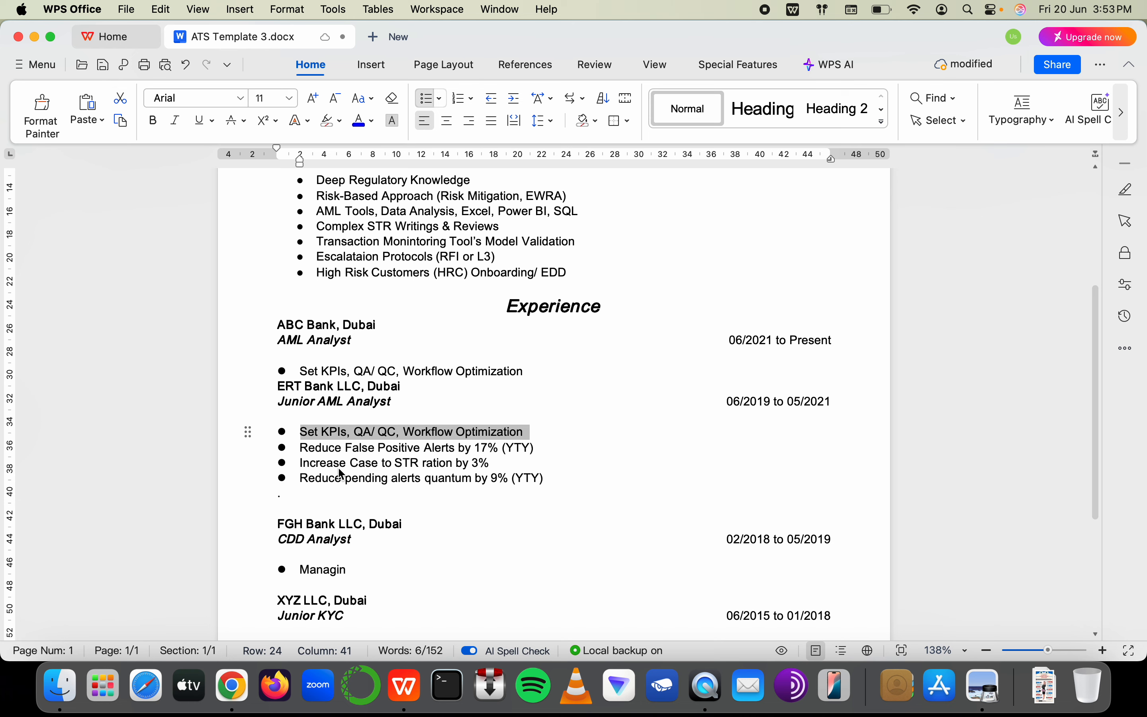
Undo the accidental replacement and clear a bullet line under Junior AML Analyst for the new entry
{"action": "type", "text": "L"}
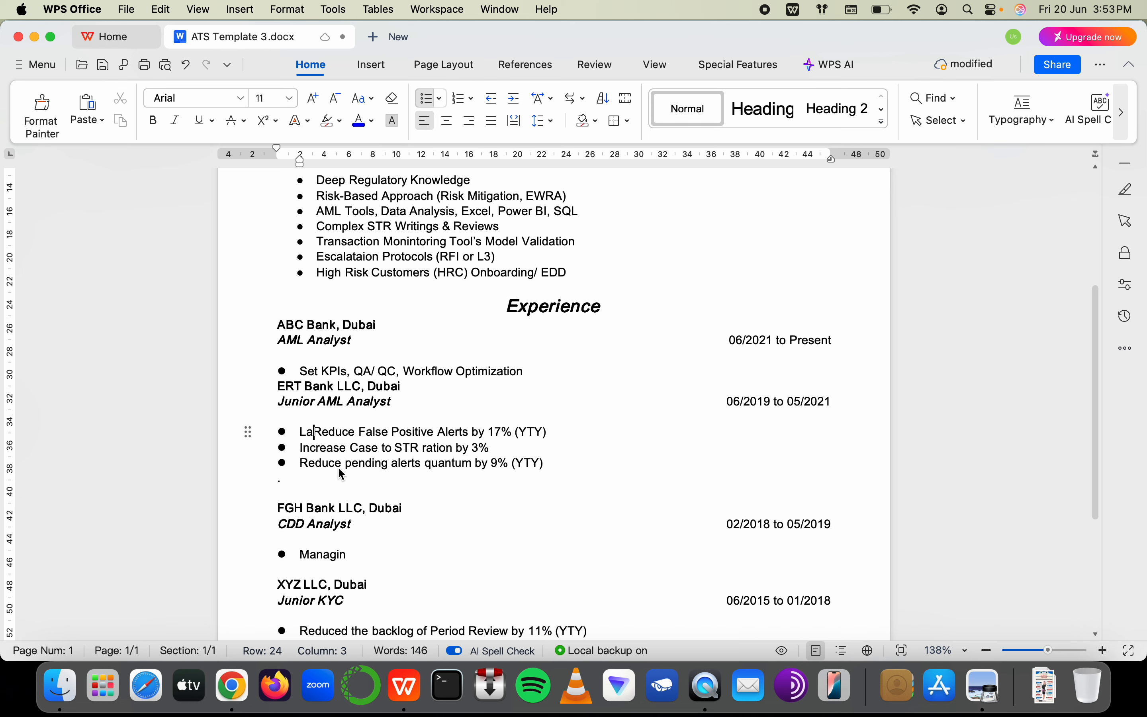
{"action": "key", "text": "super+z"}
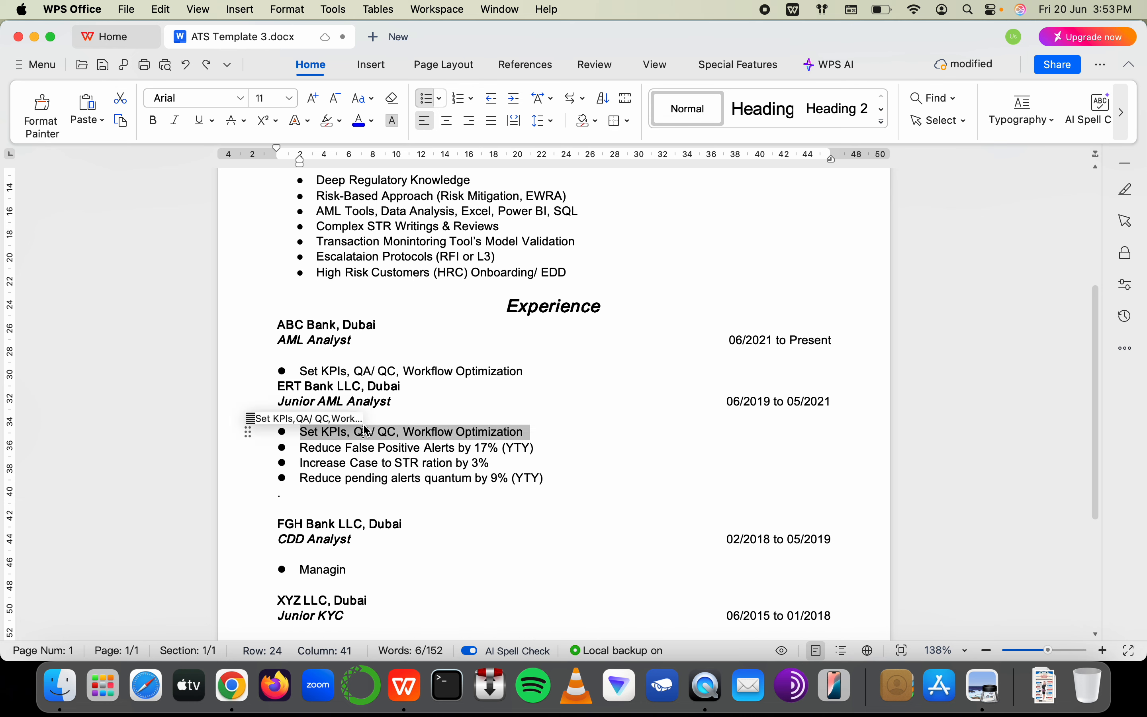
{"action": "left_click", "coordinate": [506, 446]}
{"action": "left_click_drag", "start_coordinate": [527, 431], "coordinate": [316, 431]}
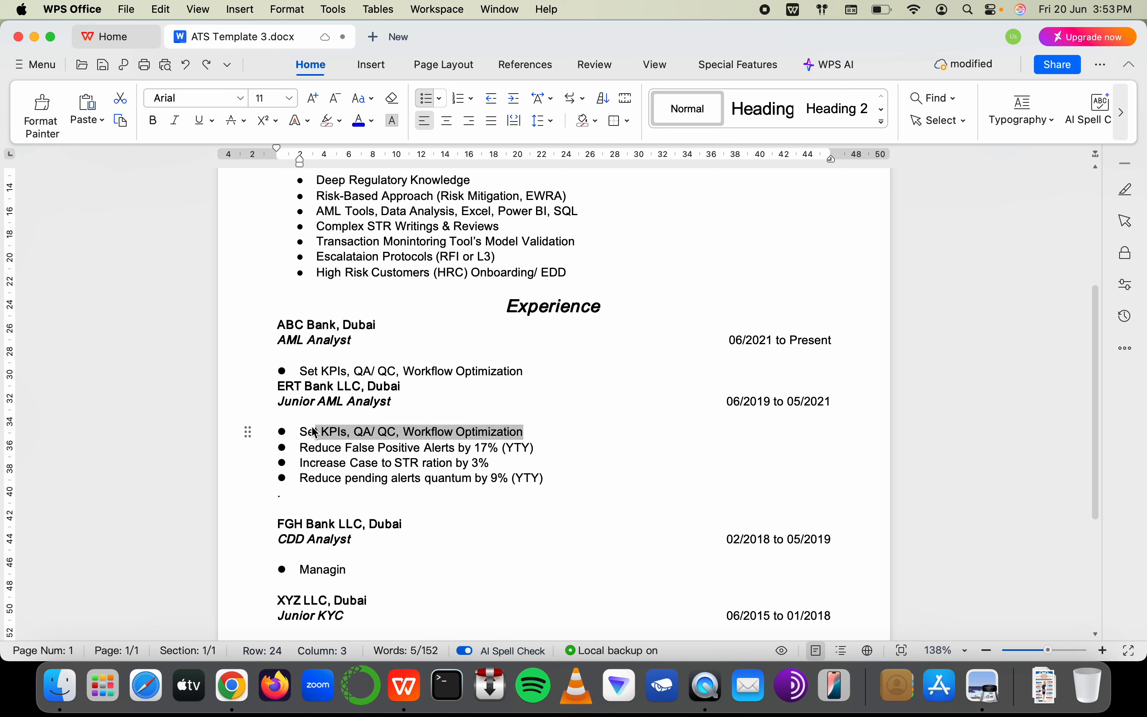
{"action": "key", "text": "BackSpace"}
{"action": "key", "text": "BackSpace"}
{"action": "type", "text": "Lai"}
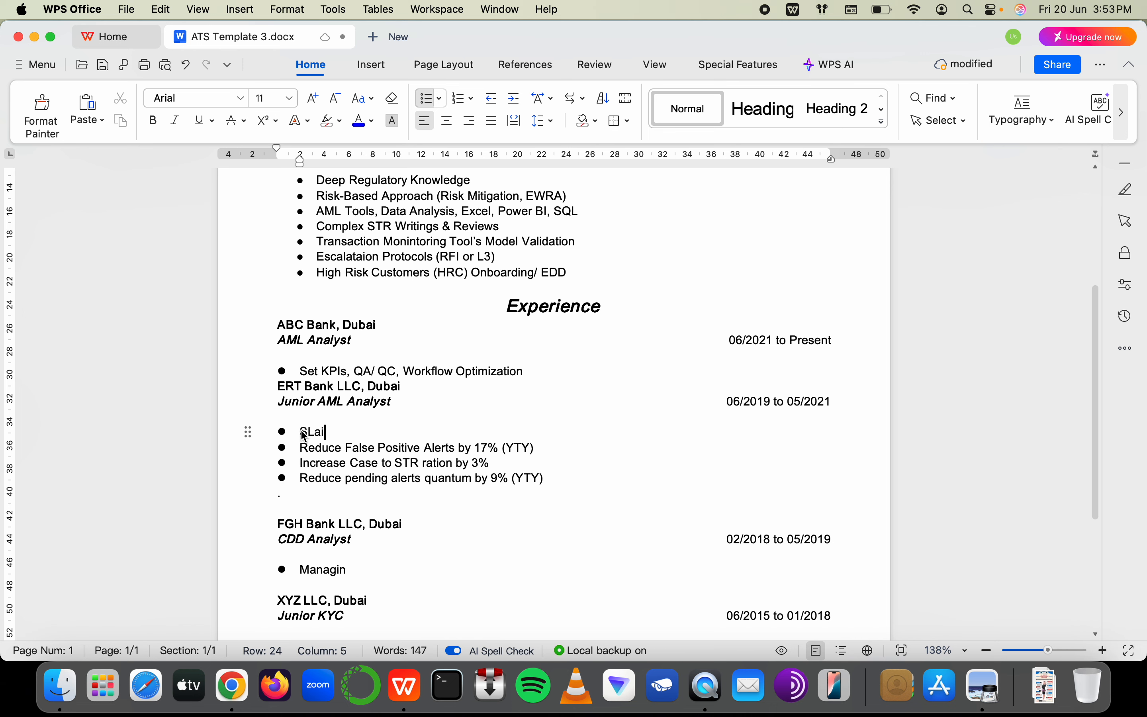
{"action": "left_click", "coordinate": [309, 433]}
{"action": "key", "text": "BackSpace"}
{"action": "key", "text": "End"}
{"action": "key", "text": "BackSpace"}
{"action": "key", "text": "BackSpace"}
{"action": "key", "text": "BackSpace"}
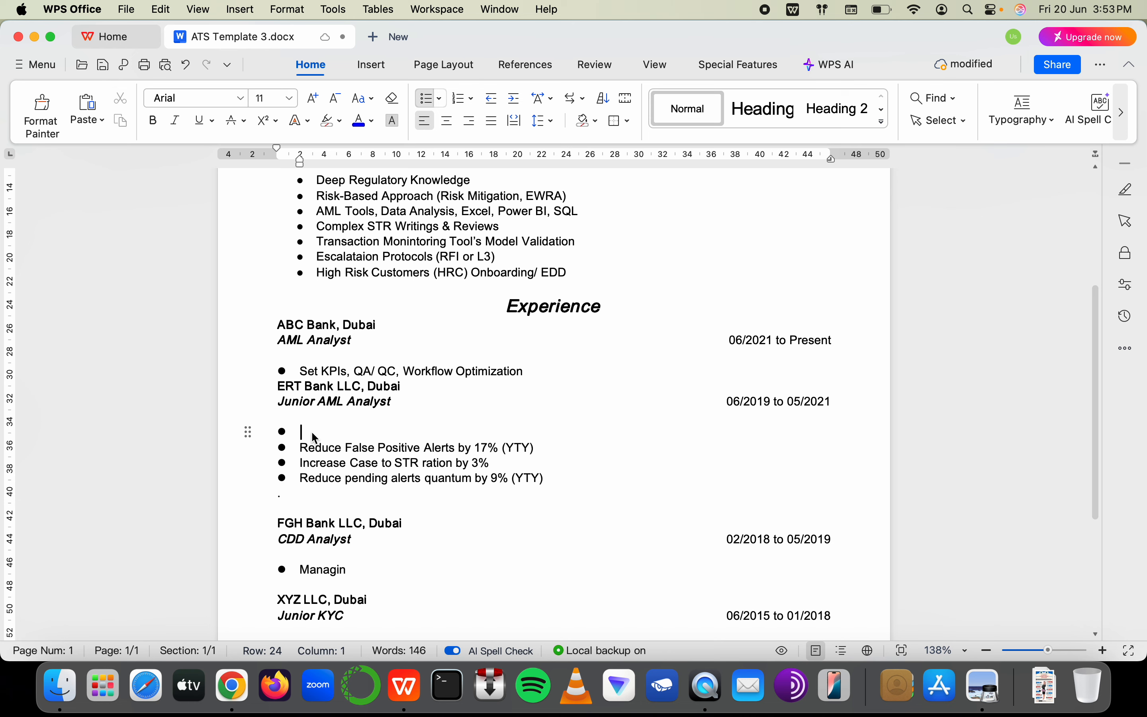
Type the bullet 'Liasing with Internal Auditor, QA Team, LEgal Dept, IT, 1LoD'
{"action": "type", "text": "Liasing w"}
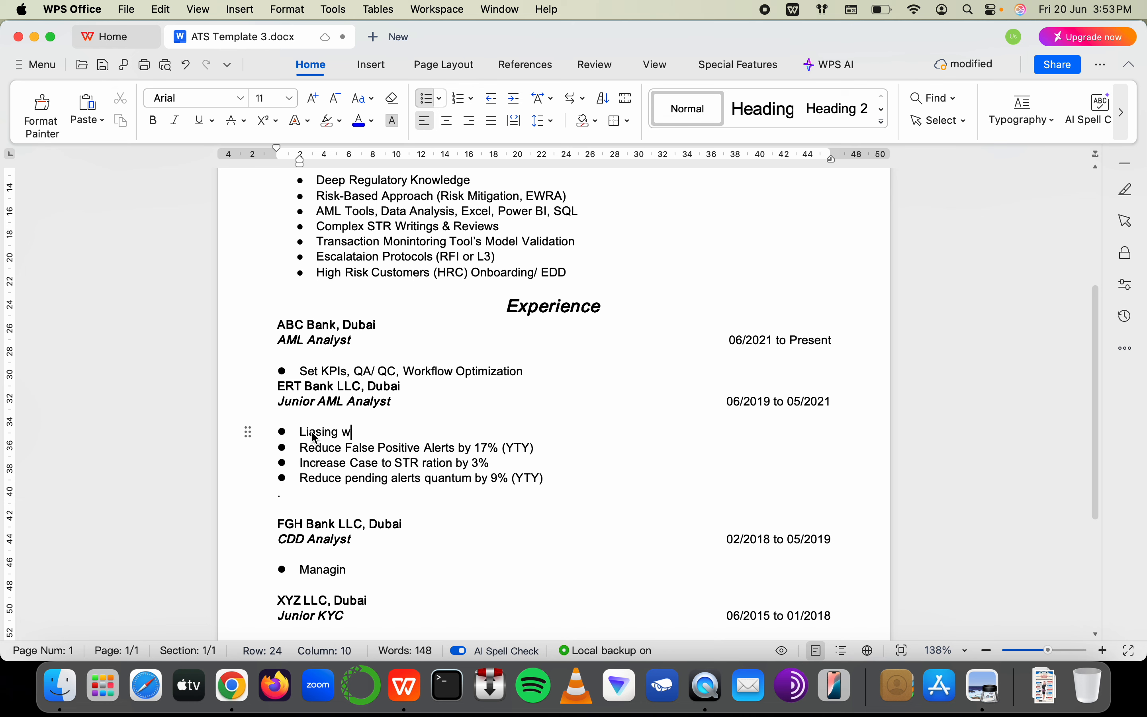
{"action": "key", "text": "BackSpace"}
{"action": "type", "text": "withg"}
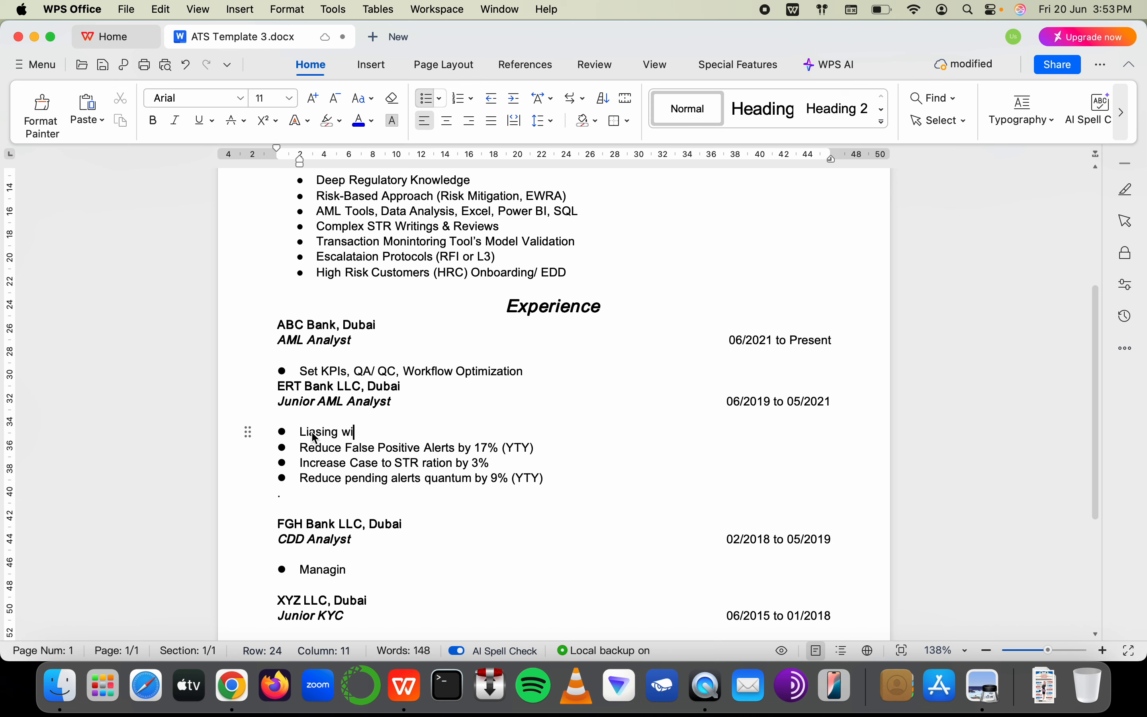
{"action": "key", "text": "BackSpace"}
{"action": "key", "text": "BackSpace"}
{"action": "key", "text": "BackSpace"}
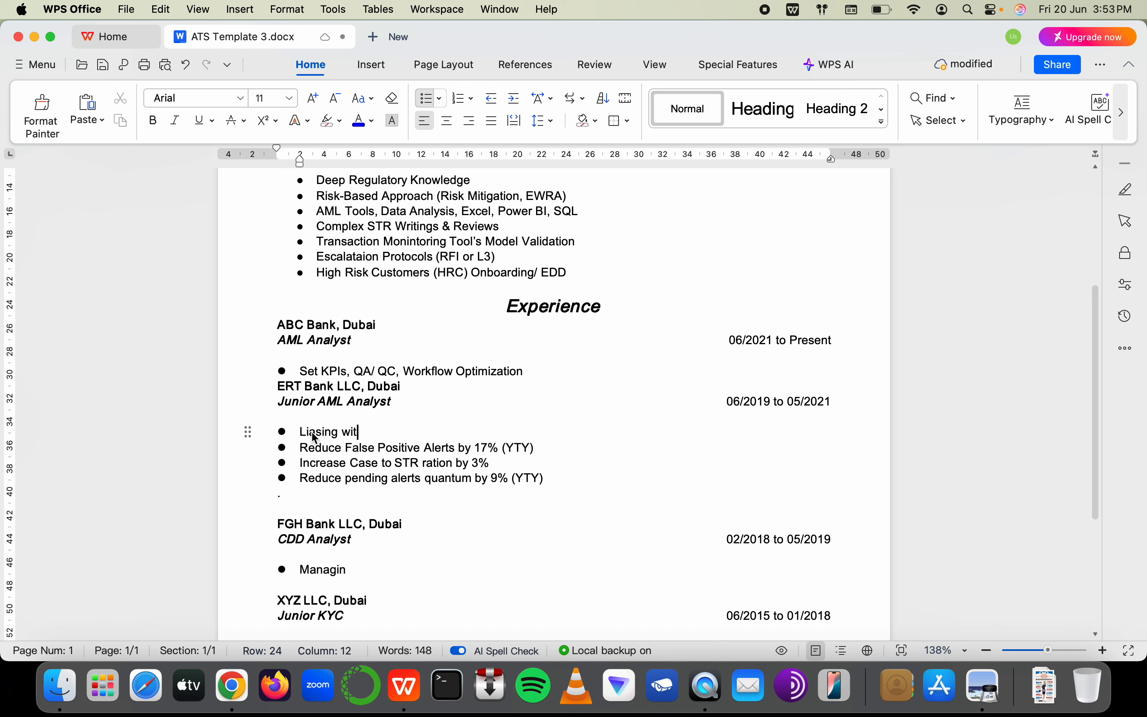
{"action": "type", "text": "h Internal A"}
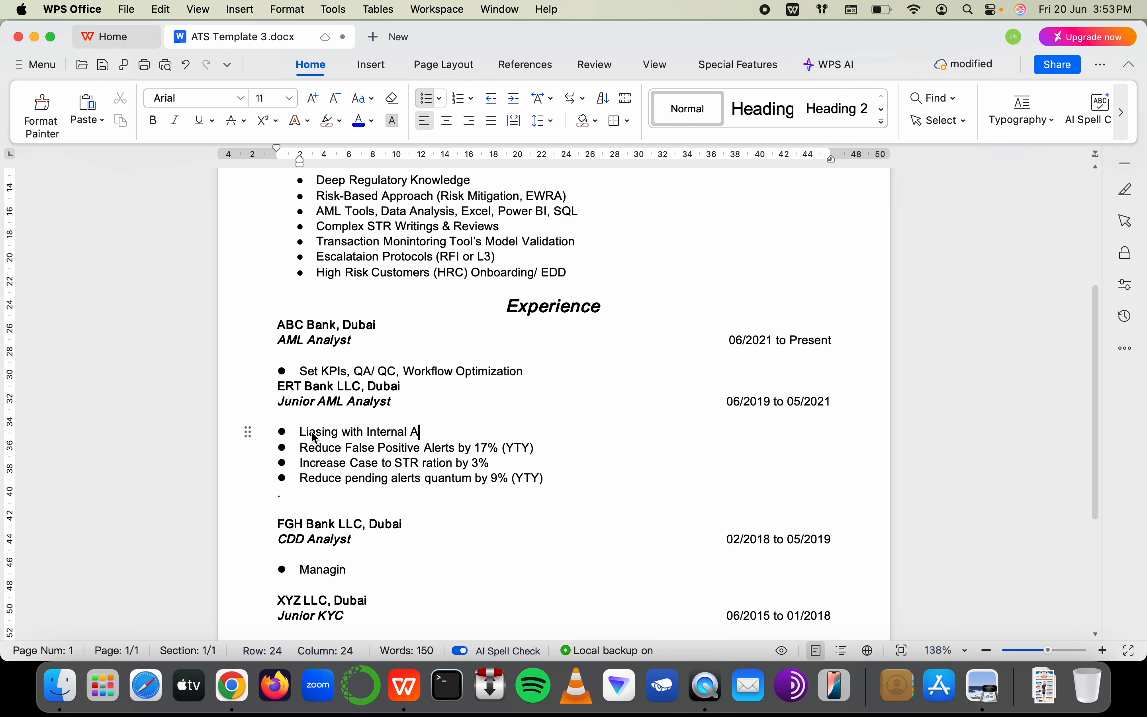
{"action": "type", "text": "uditor, ,"}
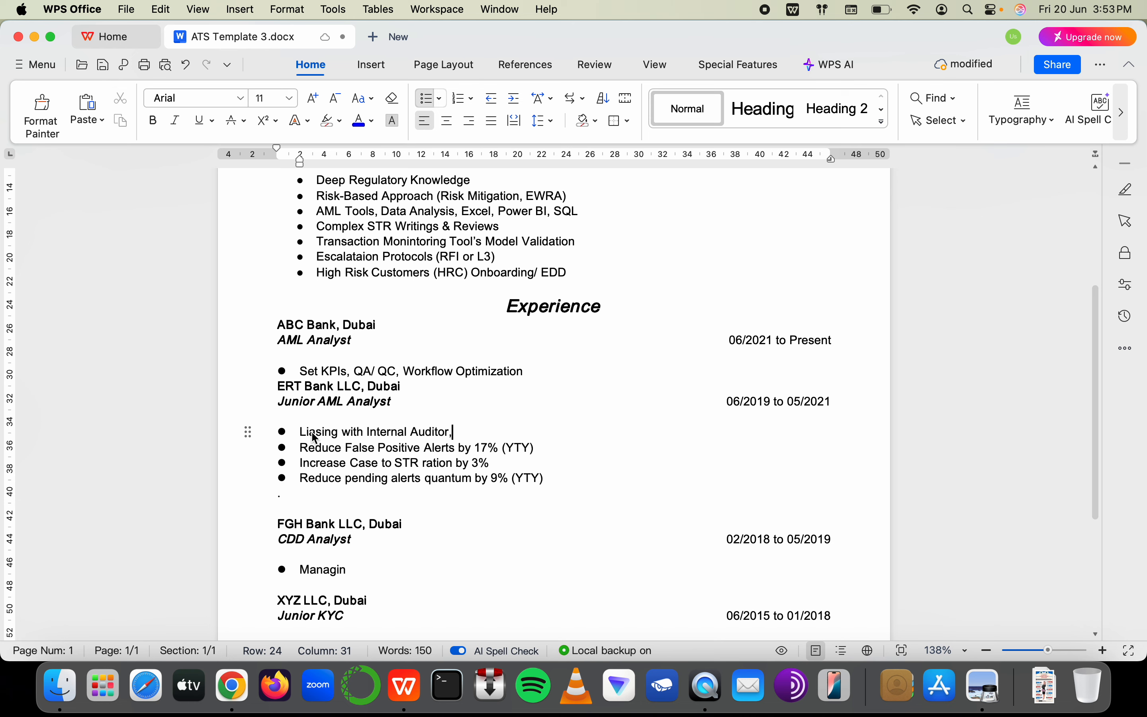
{"action": "key", "text": "BackSpace"}
{"action": "key", "text": "BackSpace"}
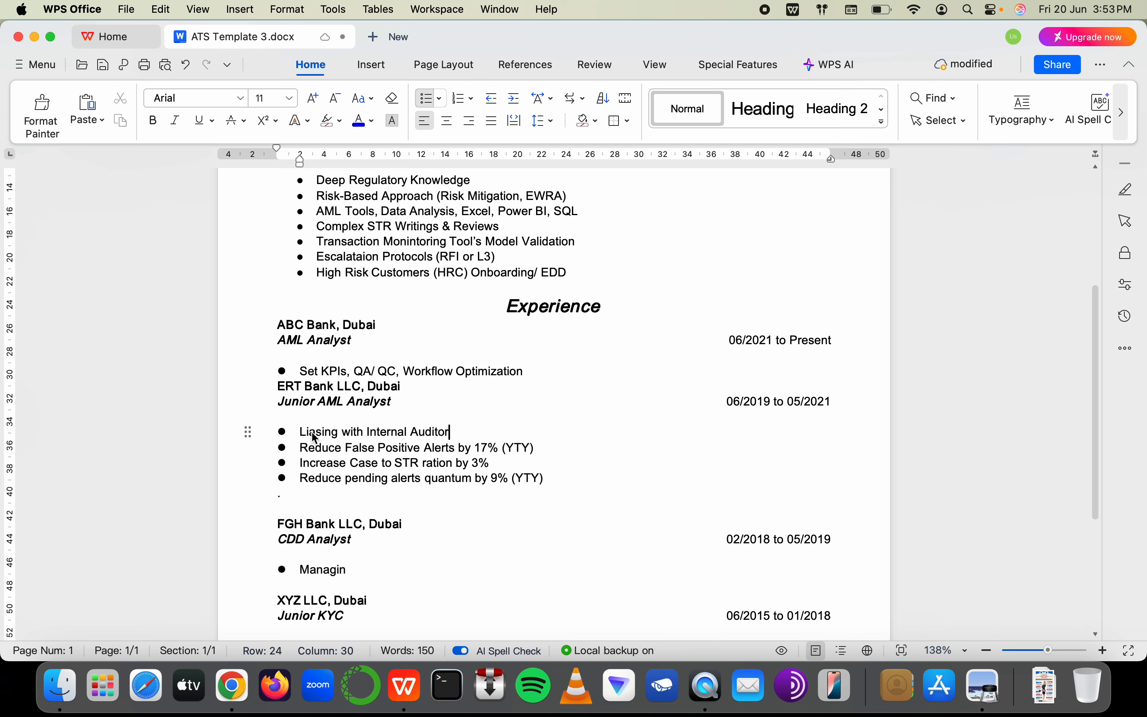
{"action": "type", "text": "QA Team, LEgal Dept, IT"}
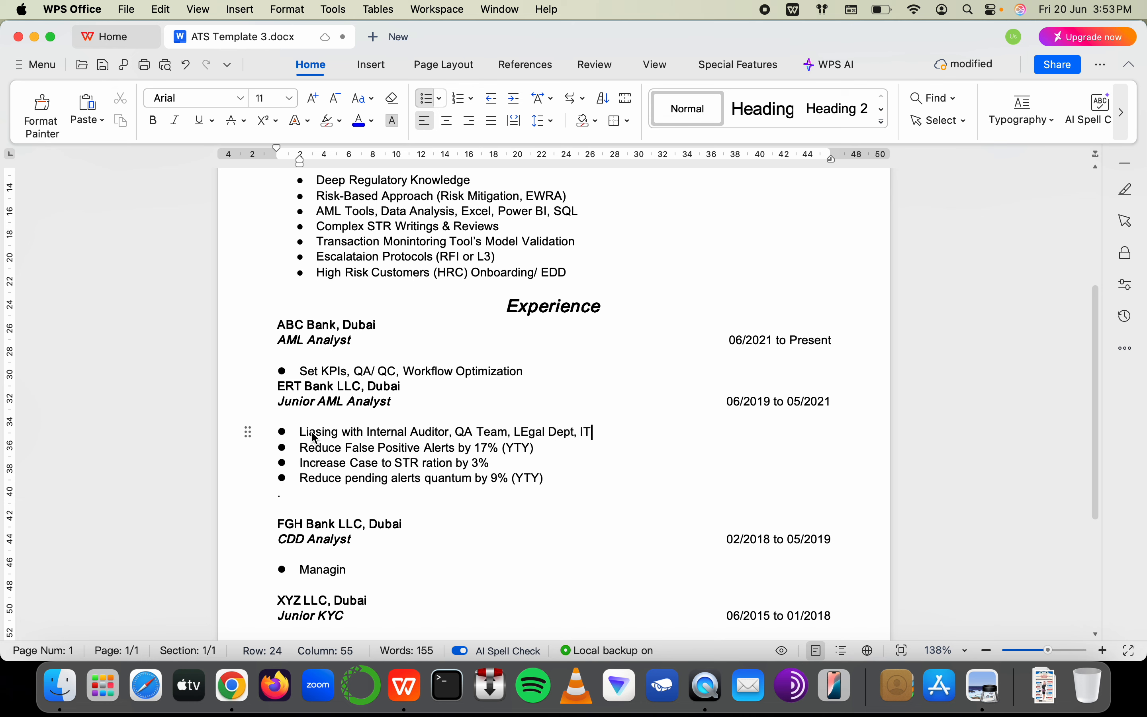
{"action": "type", "text": ", 1LoD"}
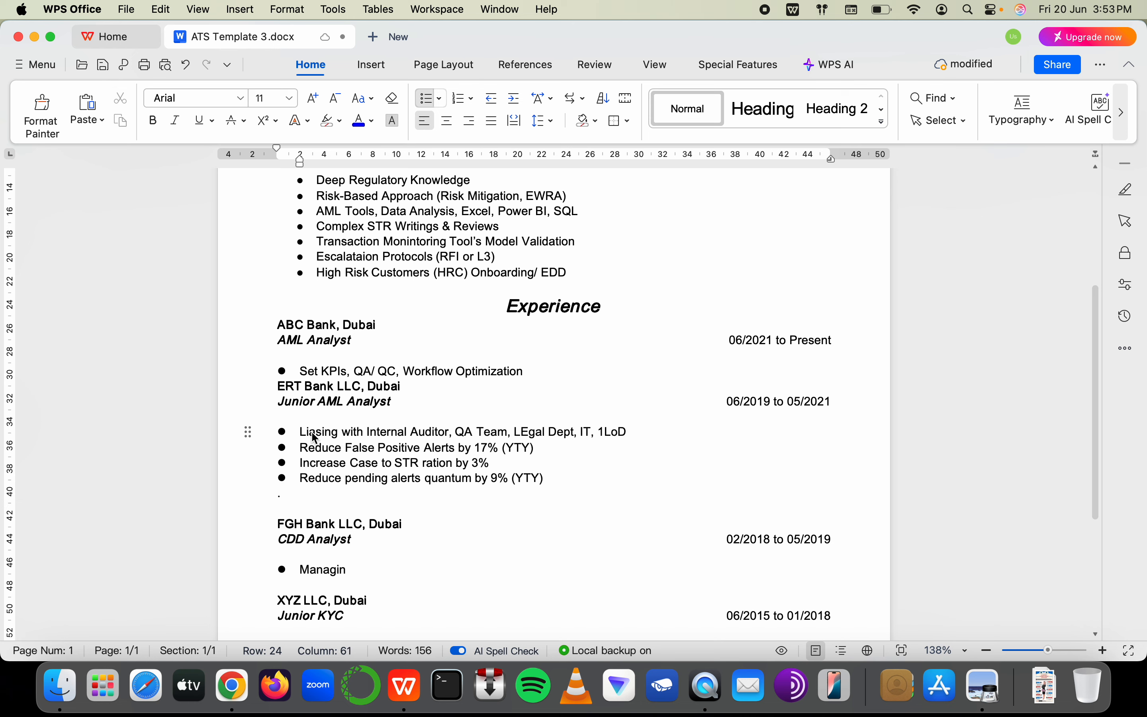
Correct 'LEgal' to 'Legal' and change 'IT' to 'IT Dept' in the liaising bullet
{"action": "left_click", "coordinate": [526, 433]}
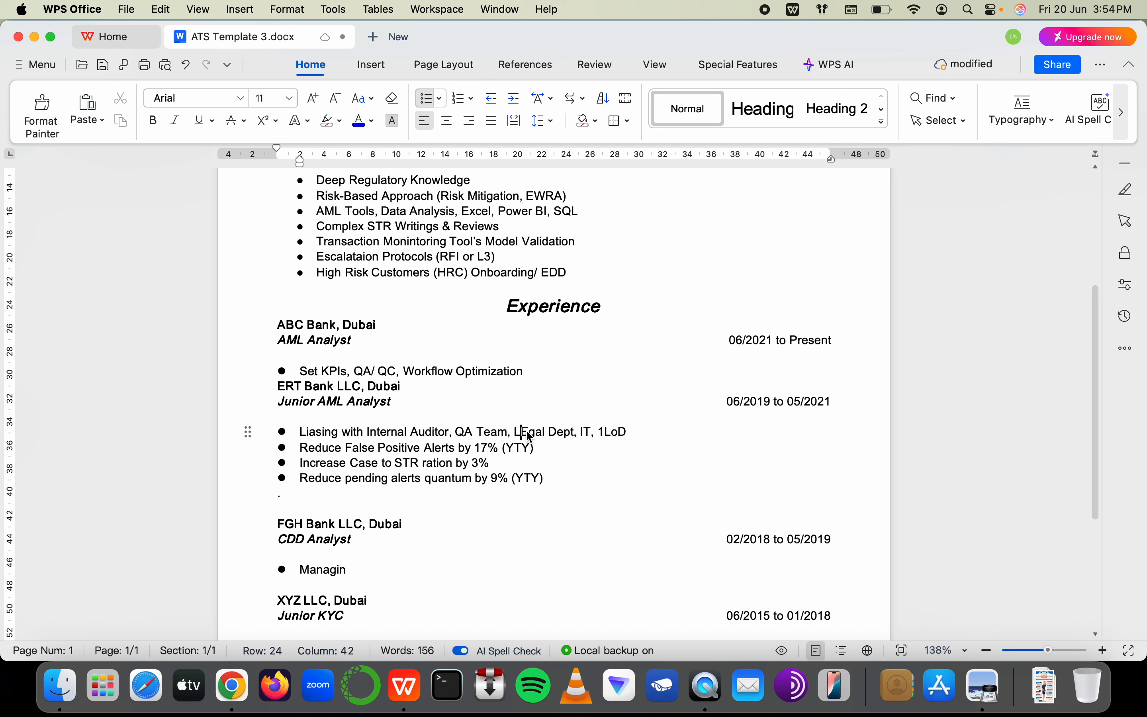
{"action": "key", "text": "Delete"}
{"action": "type", "text": "e"}
{"action": "key", "text": "Right"}
{"action": "key", "text": "Right"}
{"action": "key", "text": "Right"}
{"action": "key", "text": "Right"}
{"action": "key", "text": "Right"}
{"action": "key", "text": "Right"}
{"action": "key", "text": "Right"}
{"action": "key", "text": "Right"}
{"action": "key", "text": "Right"}
{"action": "key", "text": "Right"}
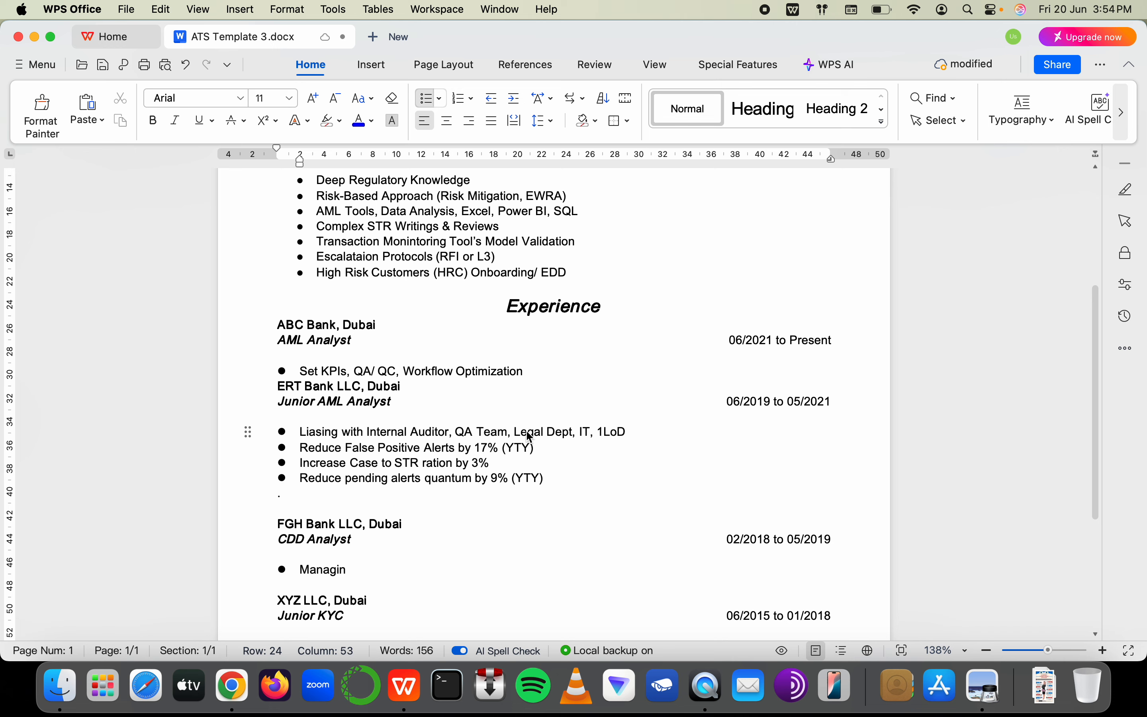
{"action": "key", "text": "Right"}
{"action": "key", "text": "Right"}
{"action": "type", "text": "Dept"}
{"action": "left_click", "coordinate": [559, 372]}
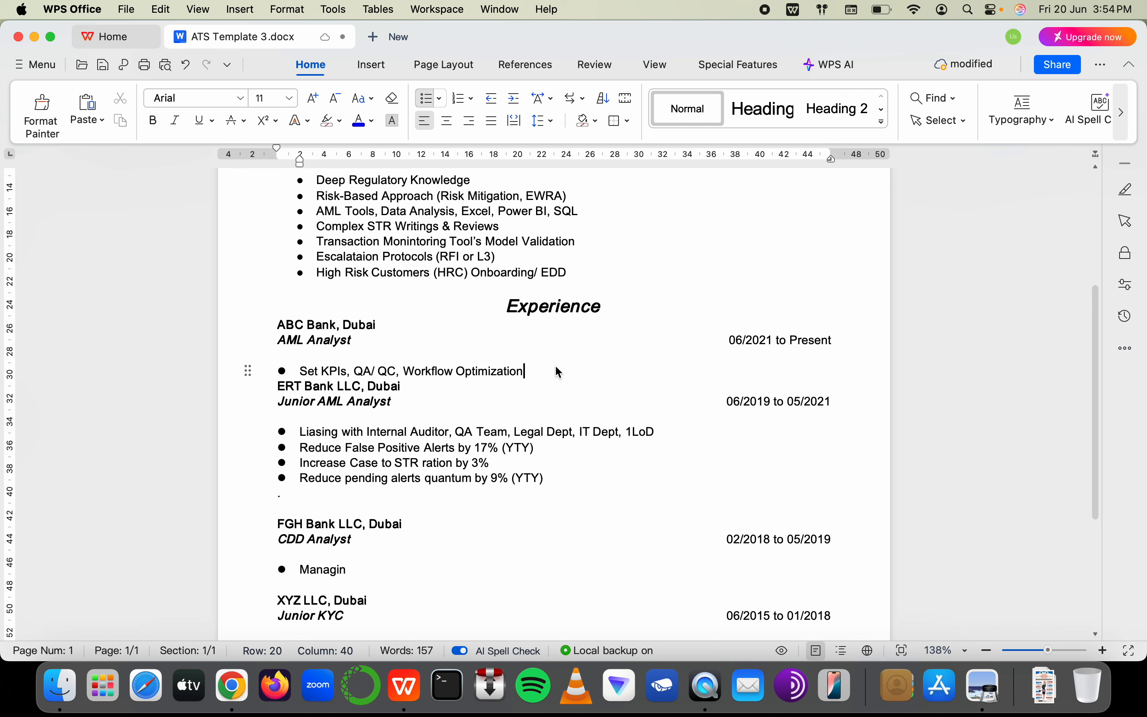
Add a new bullet below Set KPIs reading 'AML Tool Migration (UAT), Predictive Models'
{"action": "key", "text": "Return"}
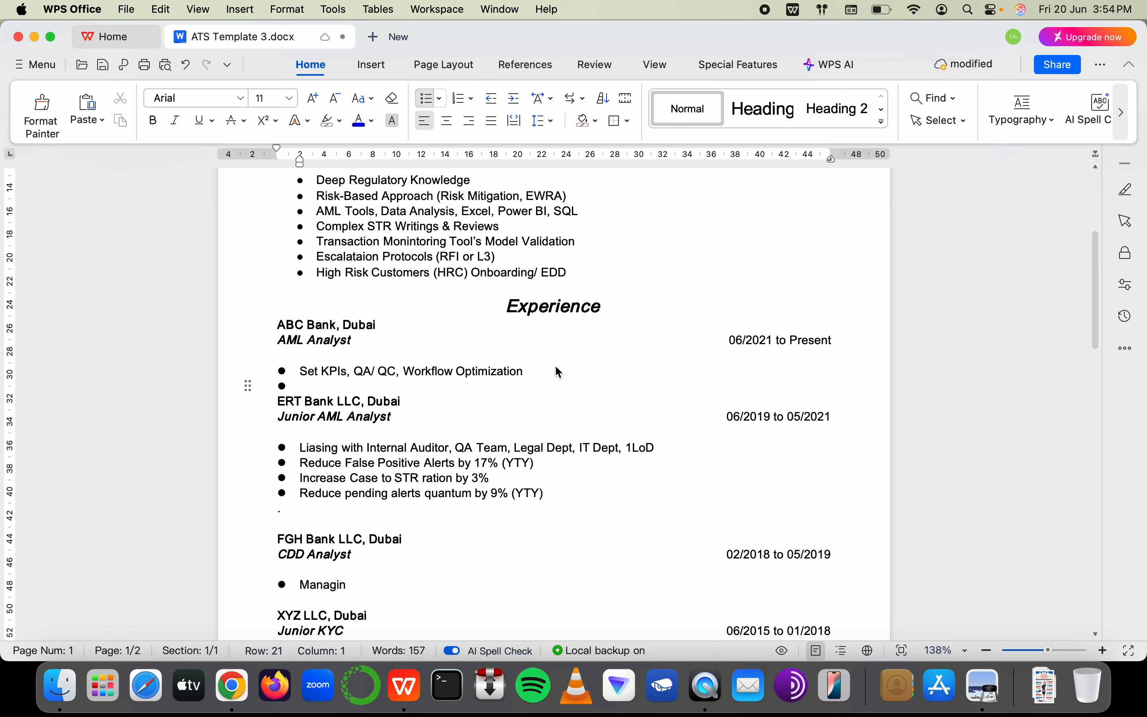
{"action": "type", "text": "Ex"}
{"action": "key", "text": "BackSpace"}
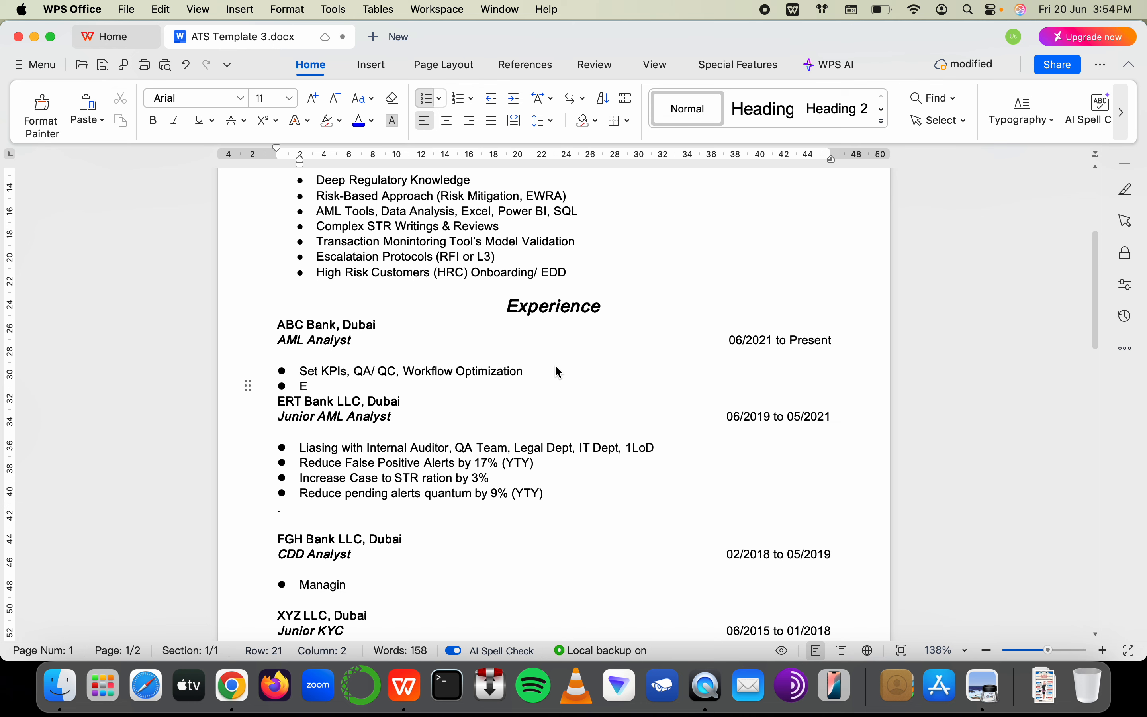
{"action": "key", "text": "BackSpace"}
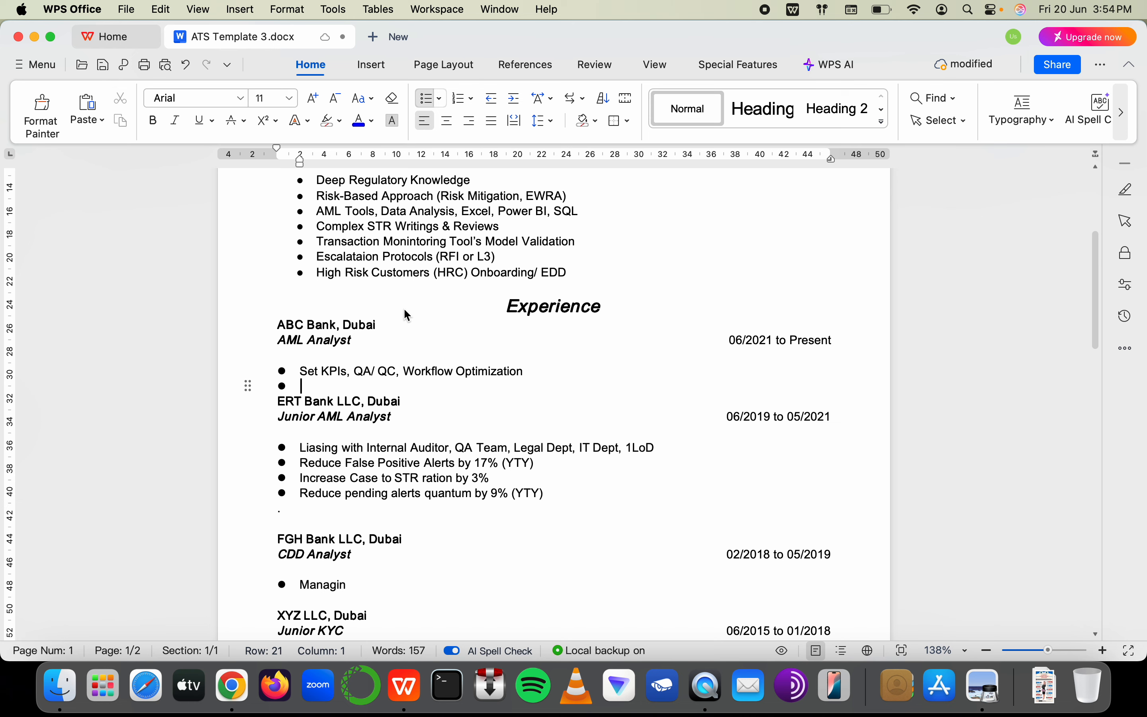
{"action": "type", "text": "AML Tool"}
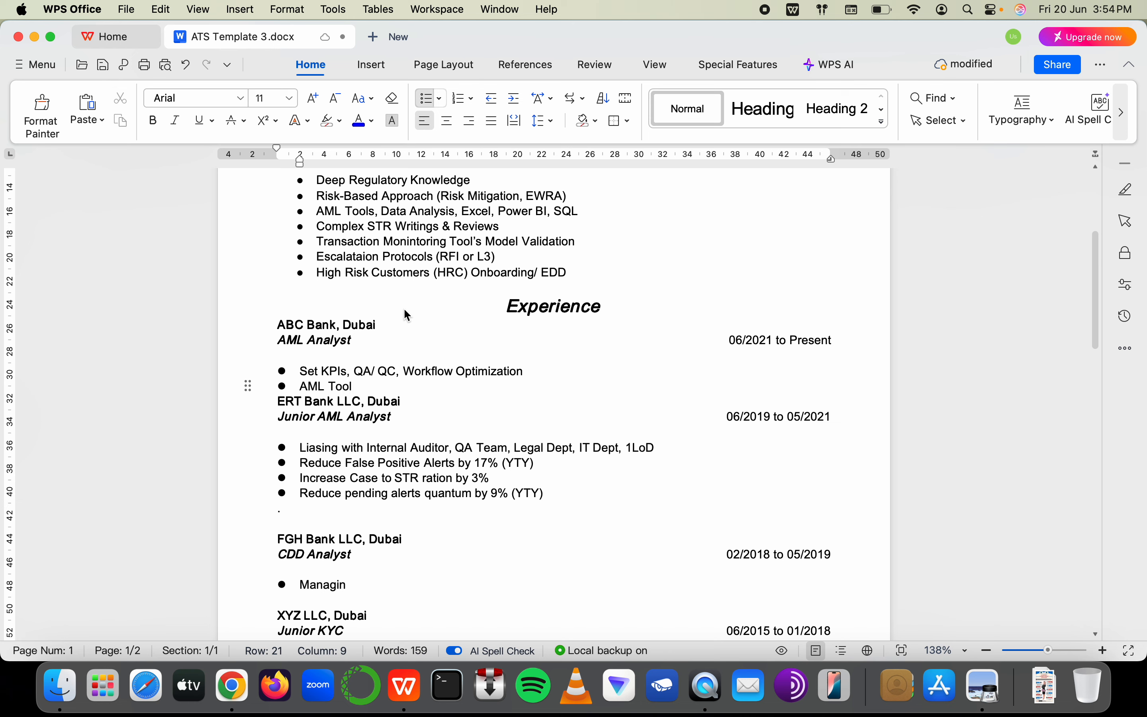
{"action": "type", "text": " Mig"}
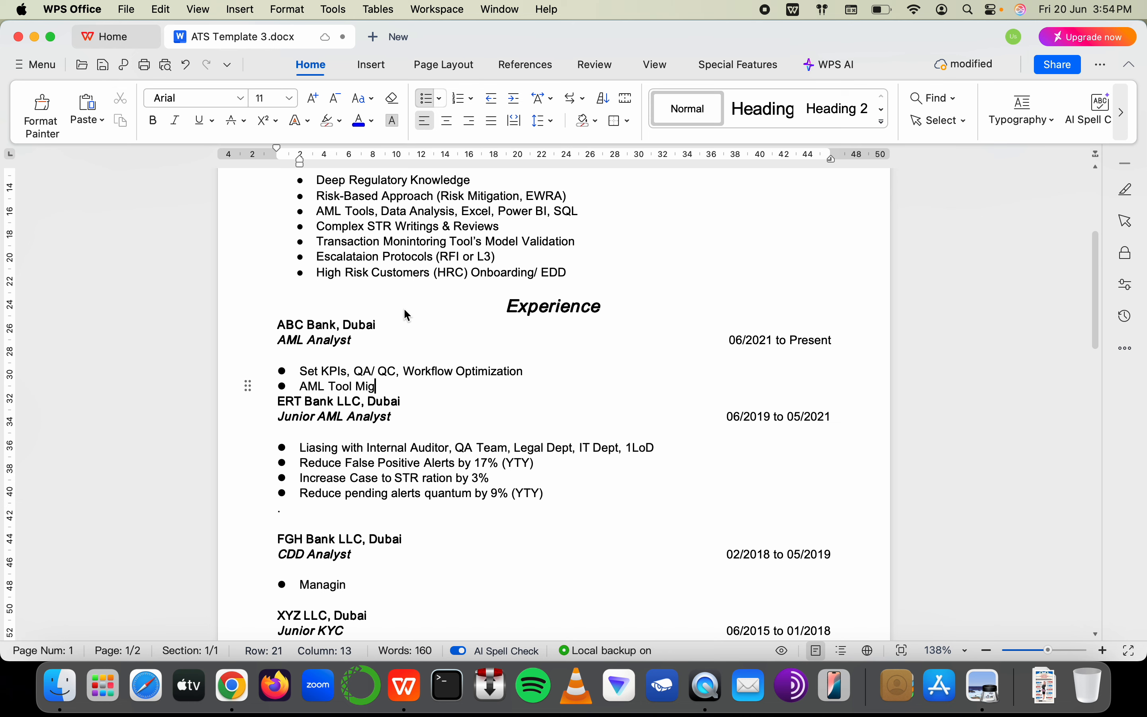
{"action": "type", "text": "ration (UA"}
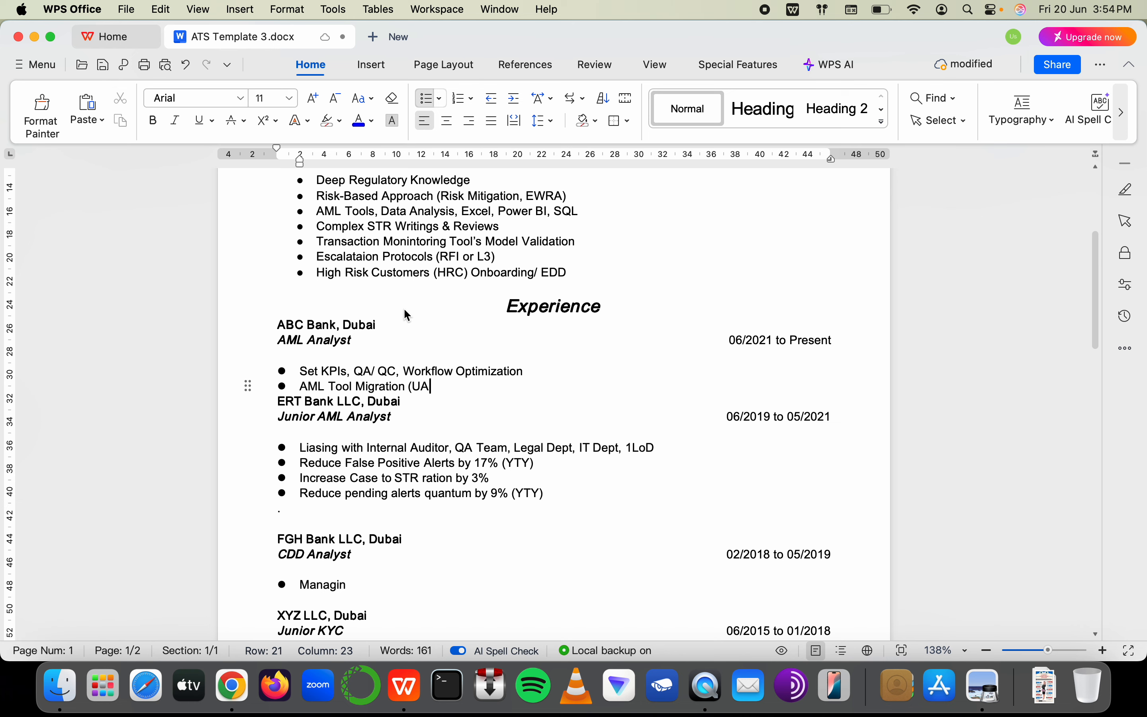
{"action": "type", "text": "T), Preduc"}
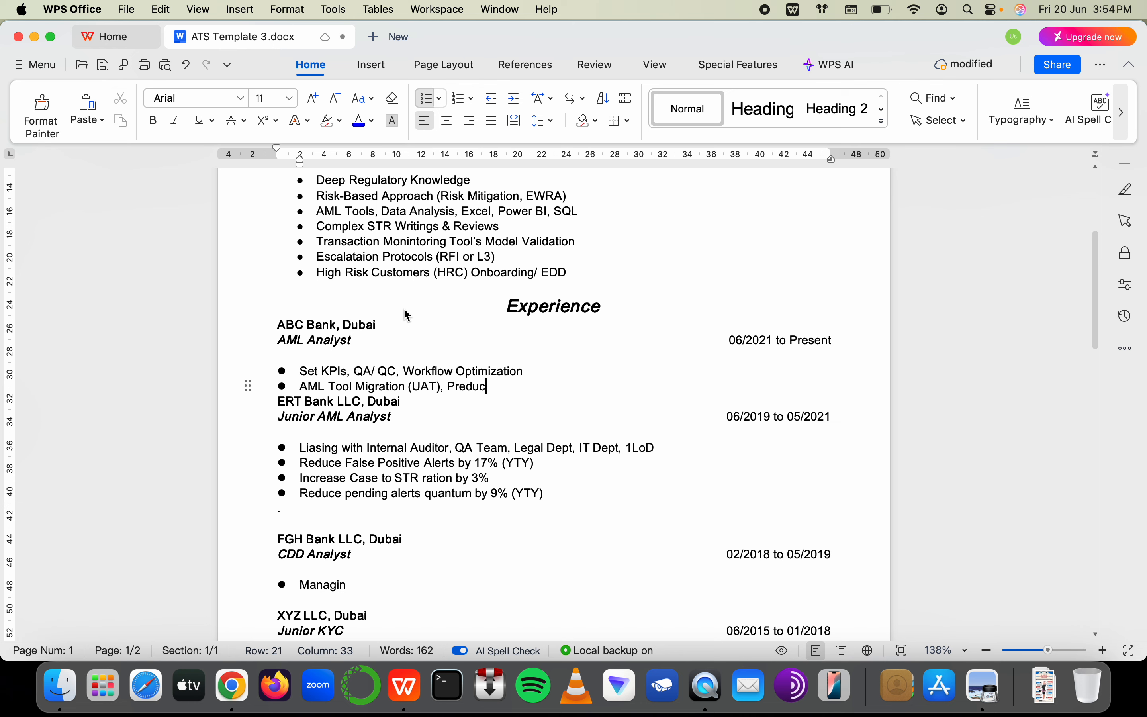
{"action": "key", "text": "BackSpace"}
{"action": "key", "text": "BackSpace"}
{"action": "type", "text": "ictive Models"}
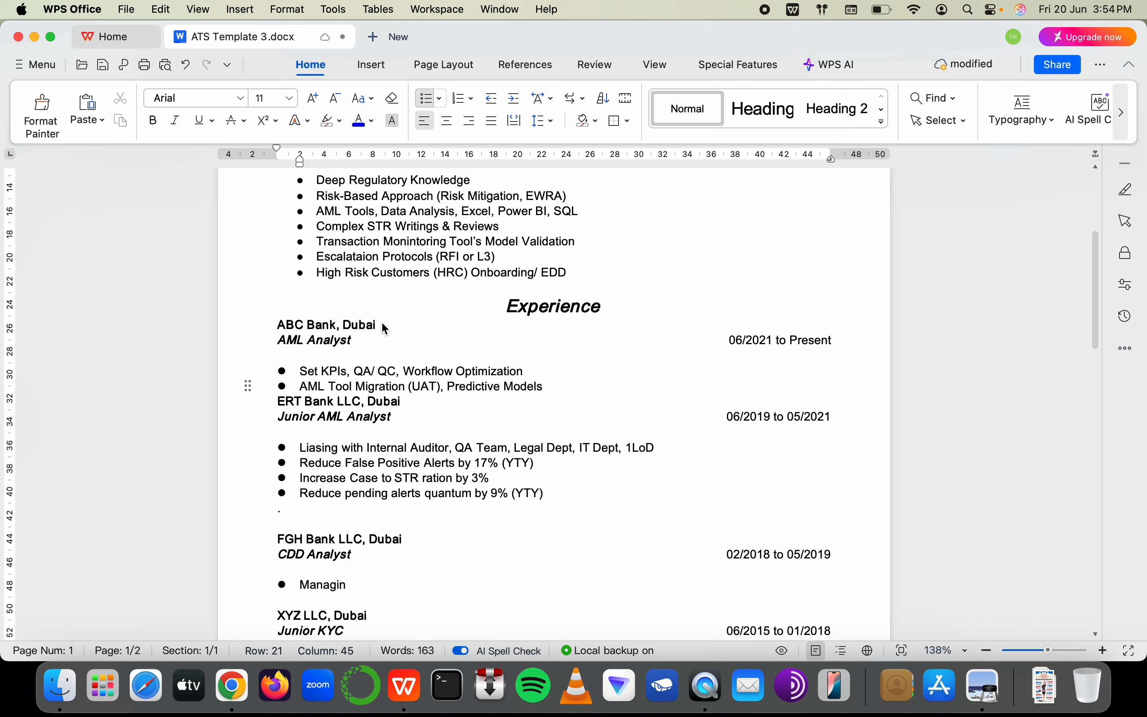
Move Predictive Models to its own bullet ending 'that helped in reducing STR rejection rate by 23%', then add an empty bullet
{"action": "left_click", "coordinate": [446, 386]}
{"action": "key", "text": "BackSpace"}
{"action": "key", "text": "BackSpace"}
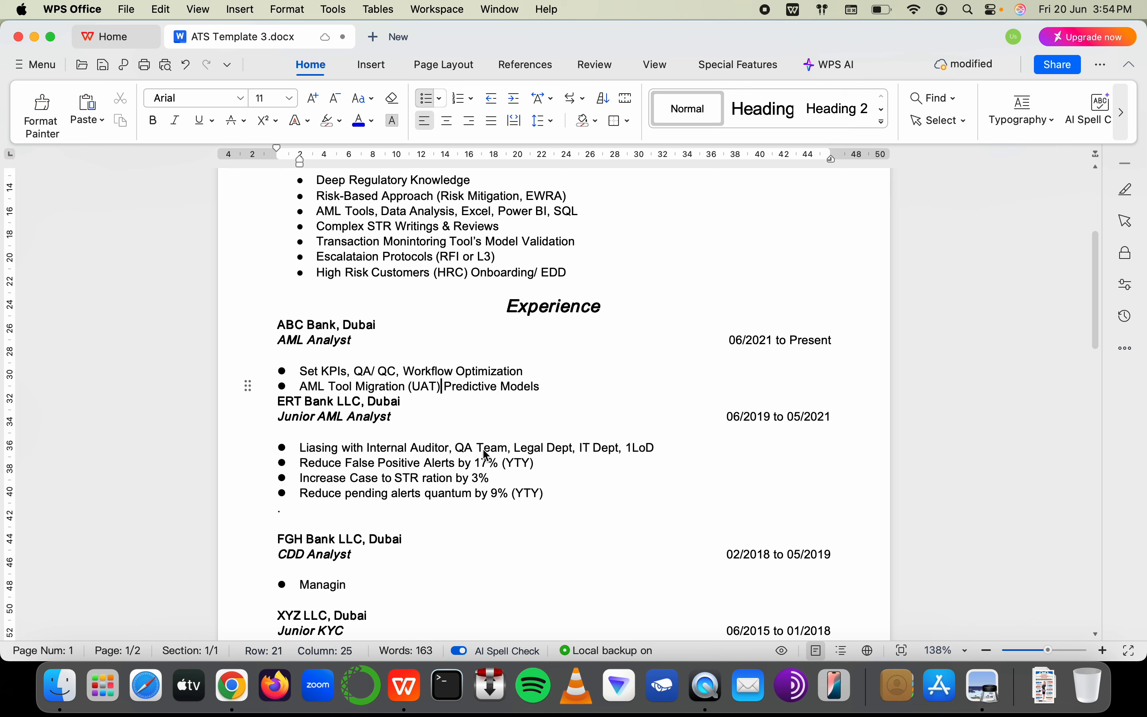
{"action": "key", "text": "Return"}
{"action": "left_click", "coordinate": [426, 404]}
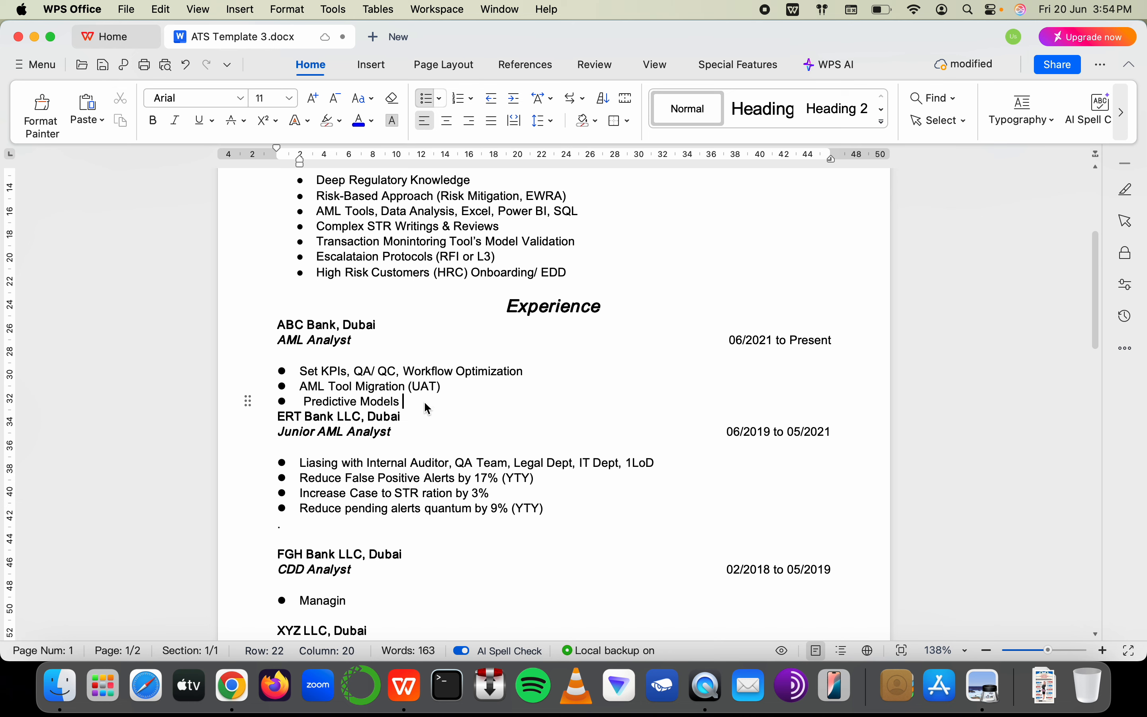
{"action": "type", "text": "that helped in reduc"}
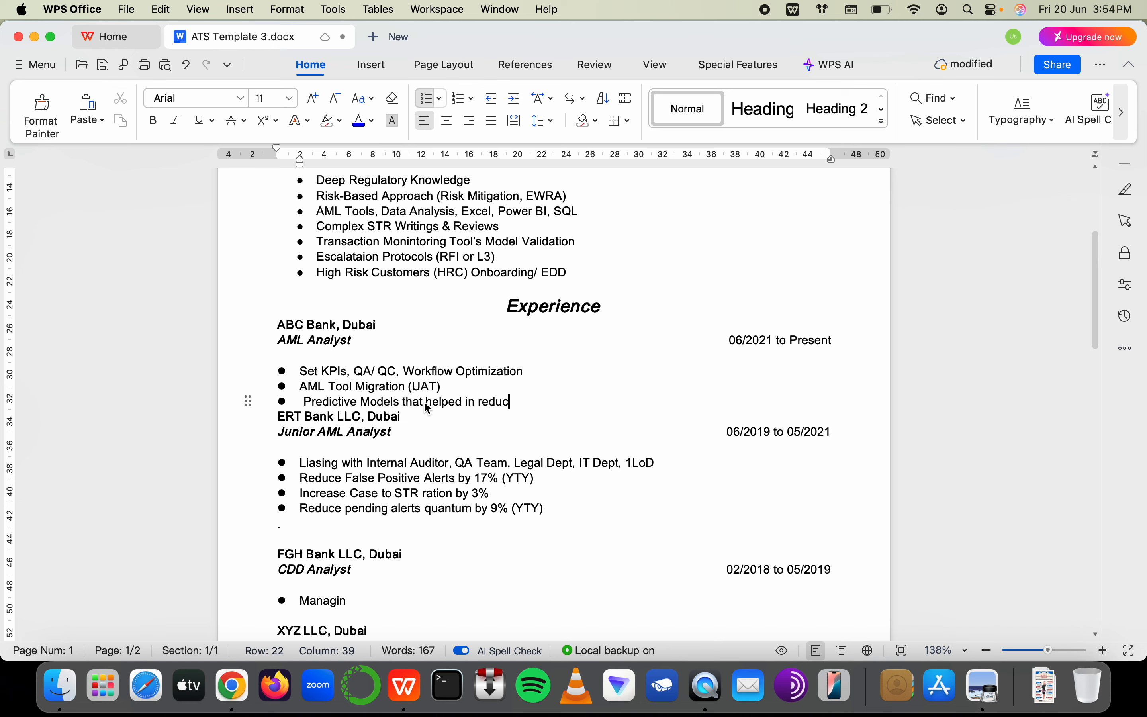
{"action": "type", "text": "ing"}
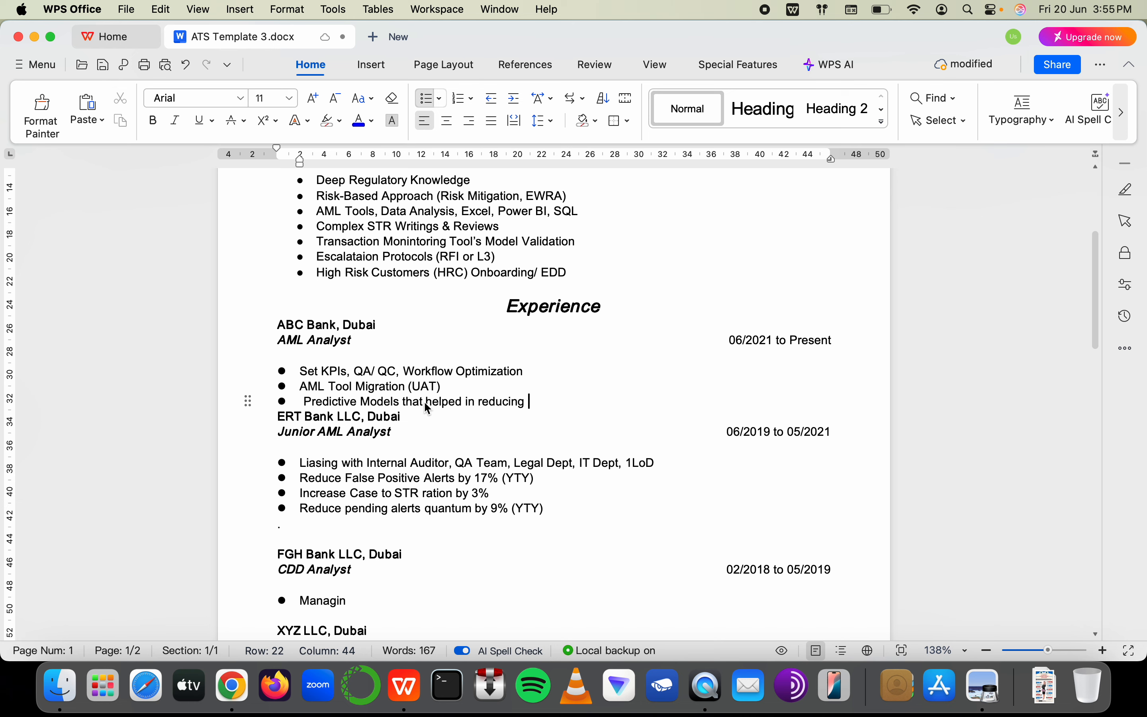
{"action": "type", "text": "STR"}
{"action": "type", "text": "rejecti"}
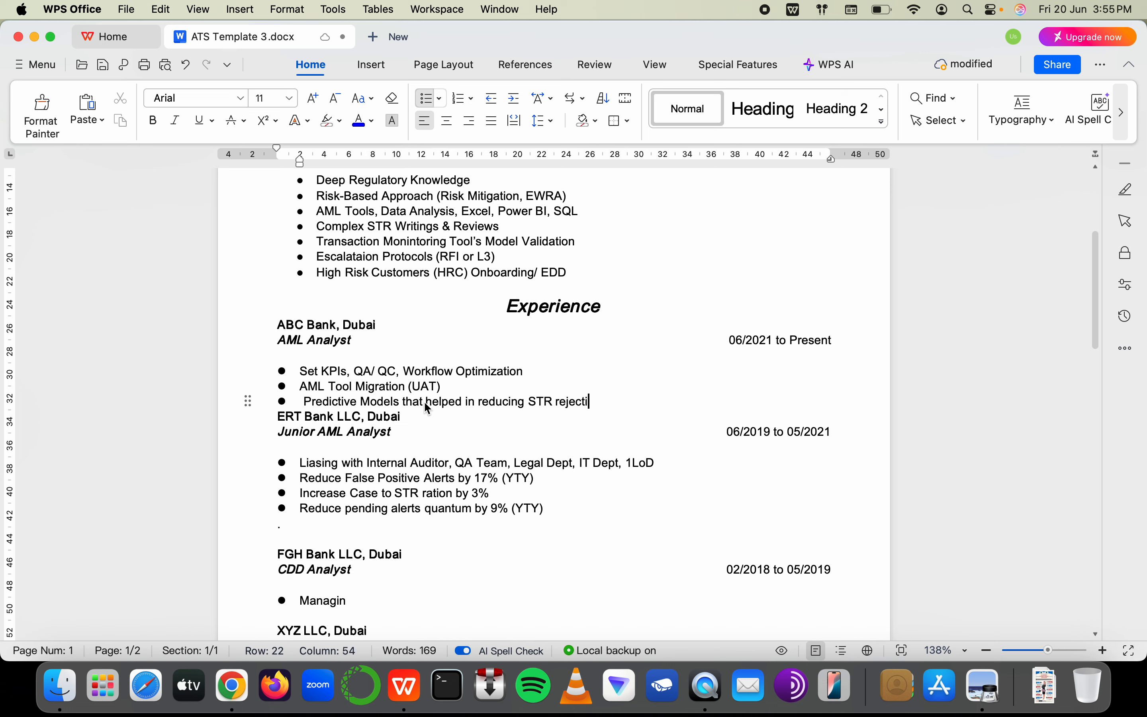
{"action": "type", "text": "on"}
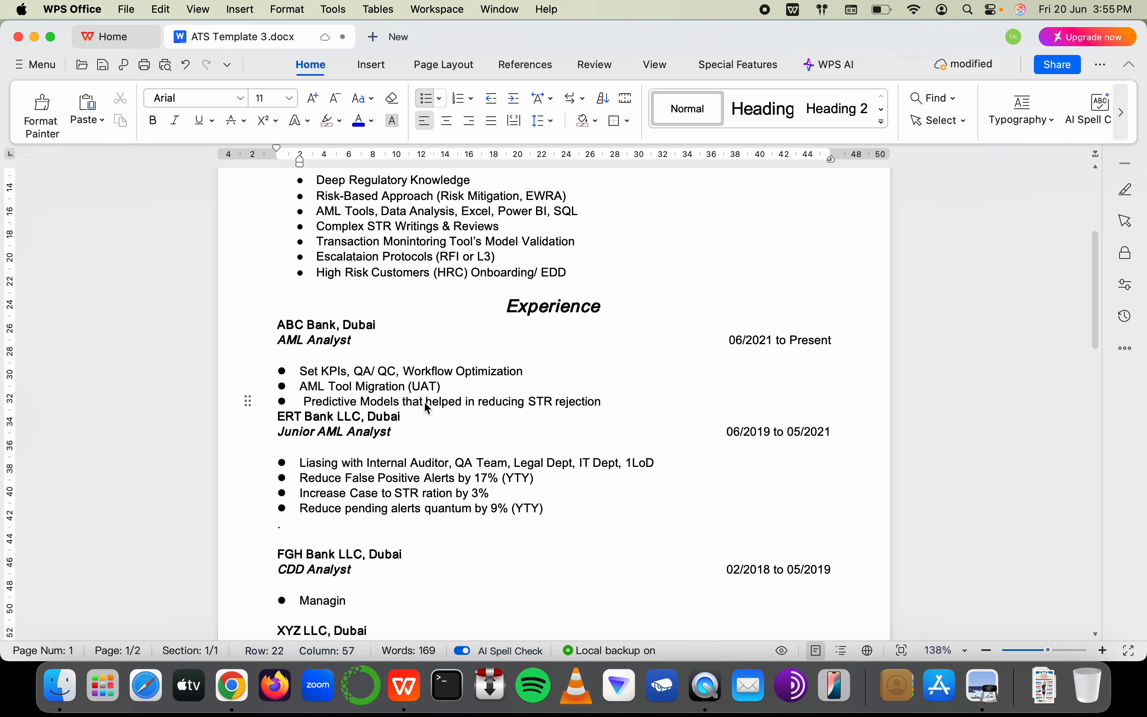
{"action": "type", "text": " rate by "}
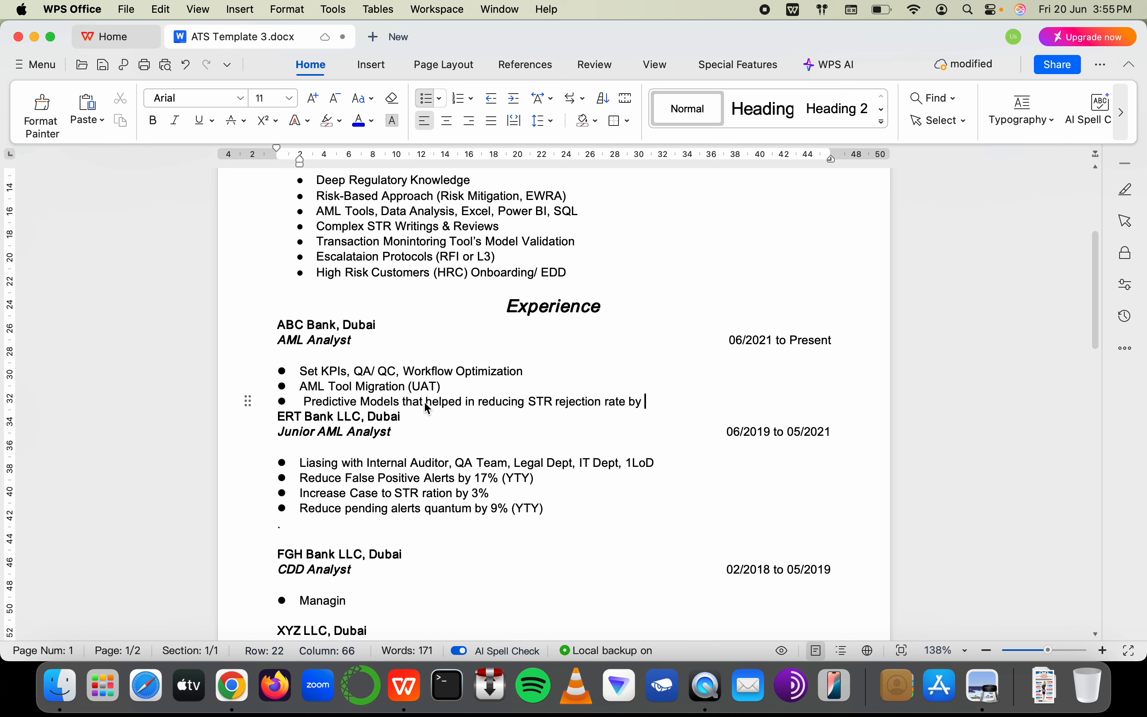
{"action": "type", "text": "23%"}
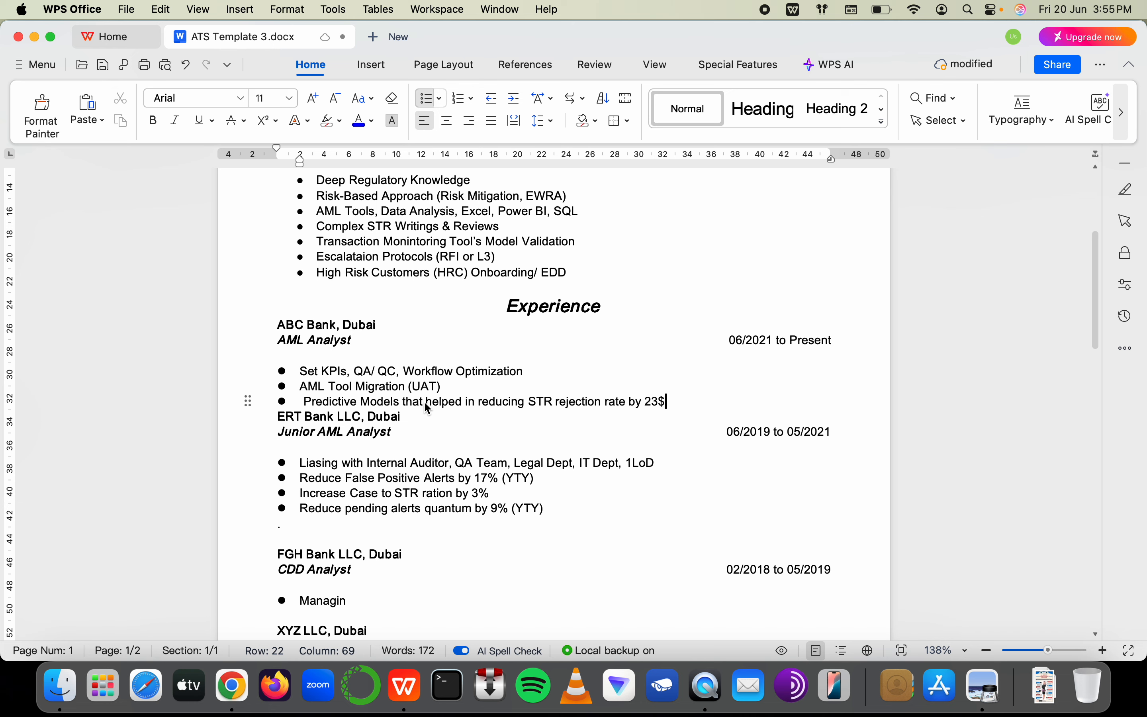
{"action": "key", "text": "Return"}
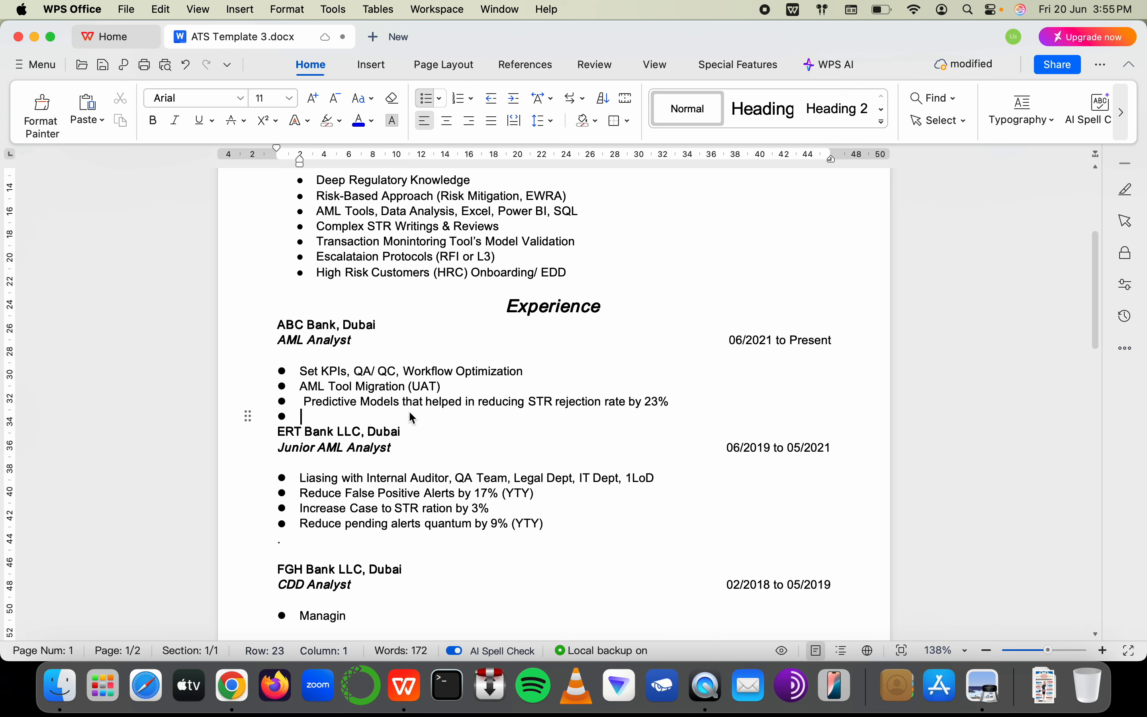
Dismiss the stray QuickTime dialog and type 'Managing cross-border trams (offshore/ onshore' in the empty ABC Bank bullet
{"action": "left_click", "coordinate": [708, 688]}
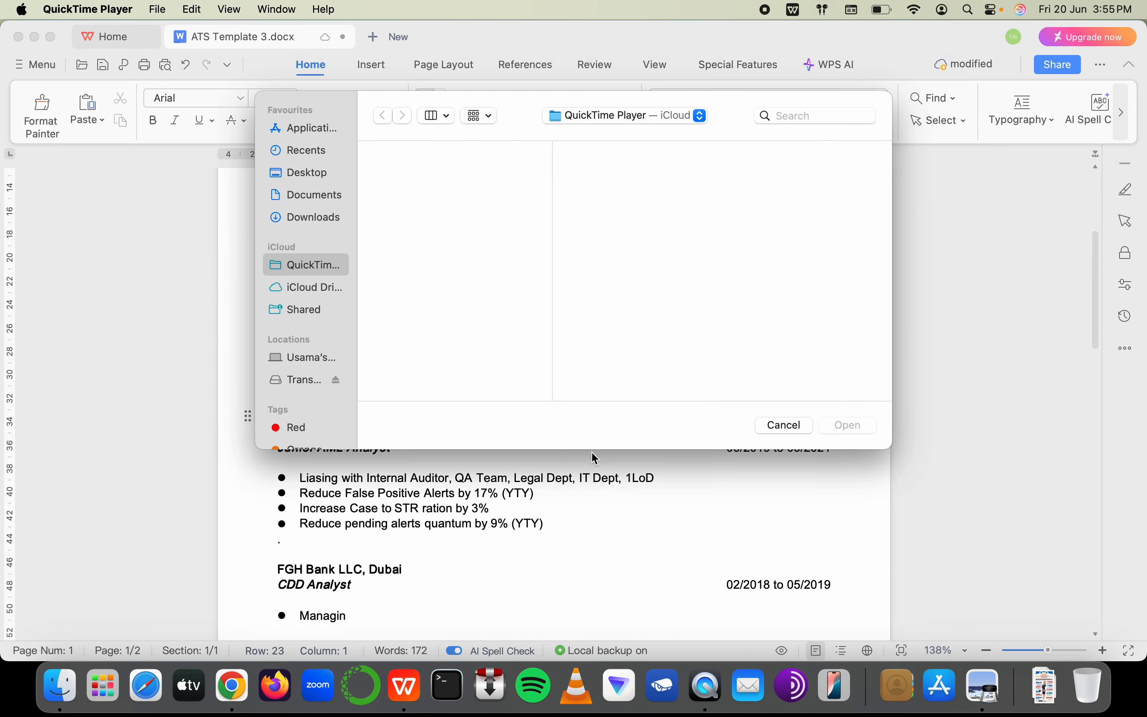
{"action": "left_click", "coordinate": [757, 472]}
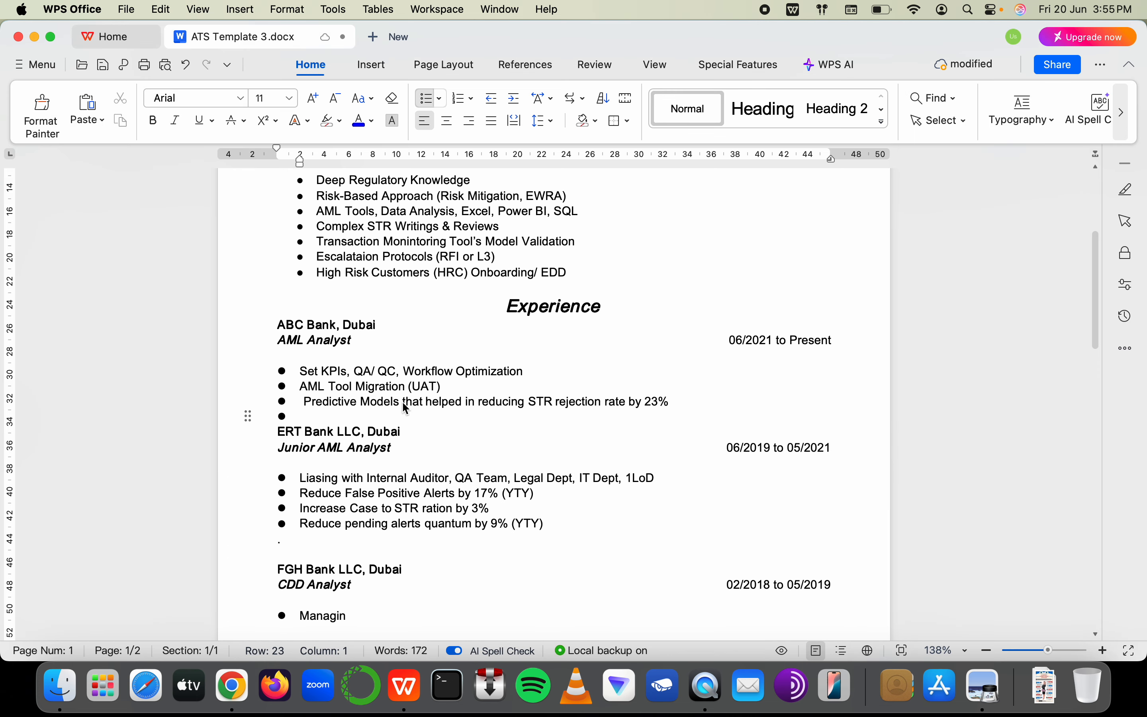
{"action": "type", "text": "Managing "}
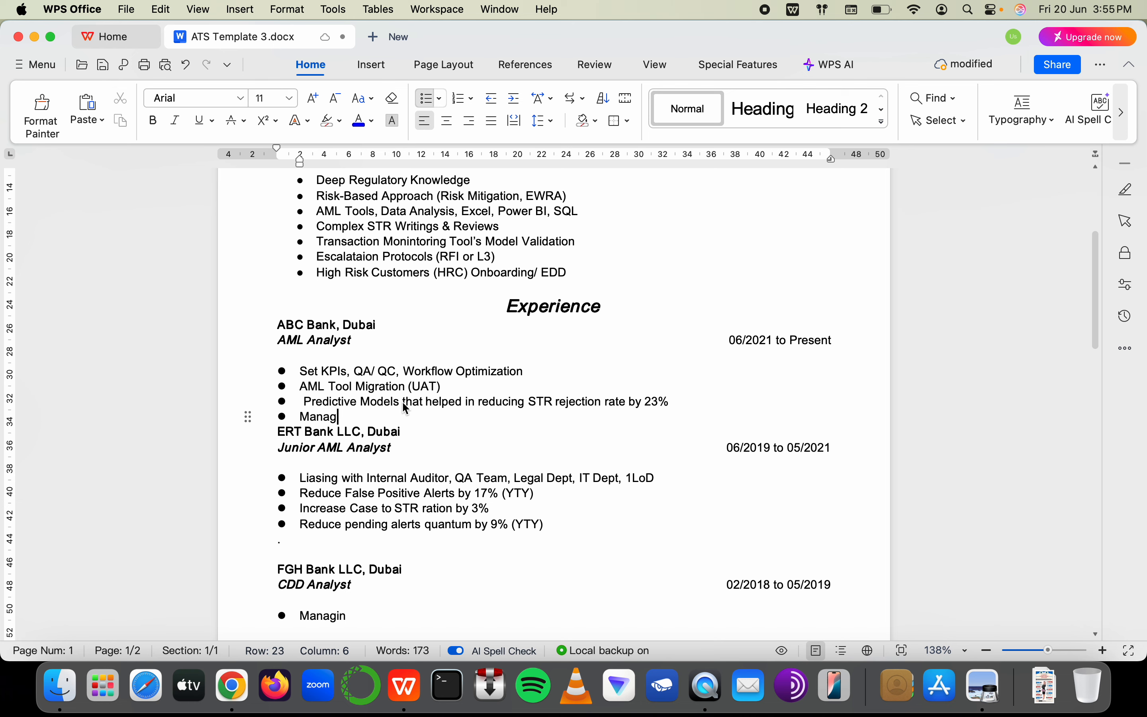
{"action": "type", "text": "cro"}
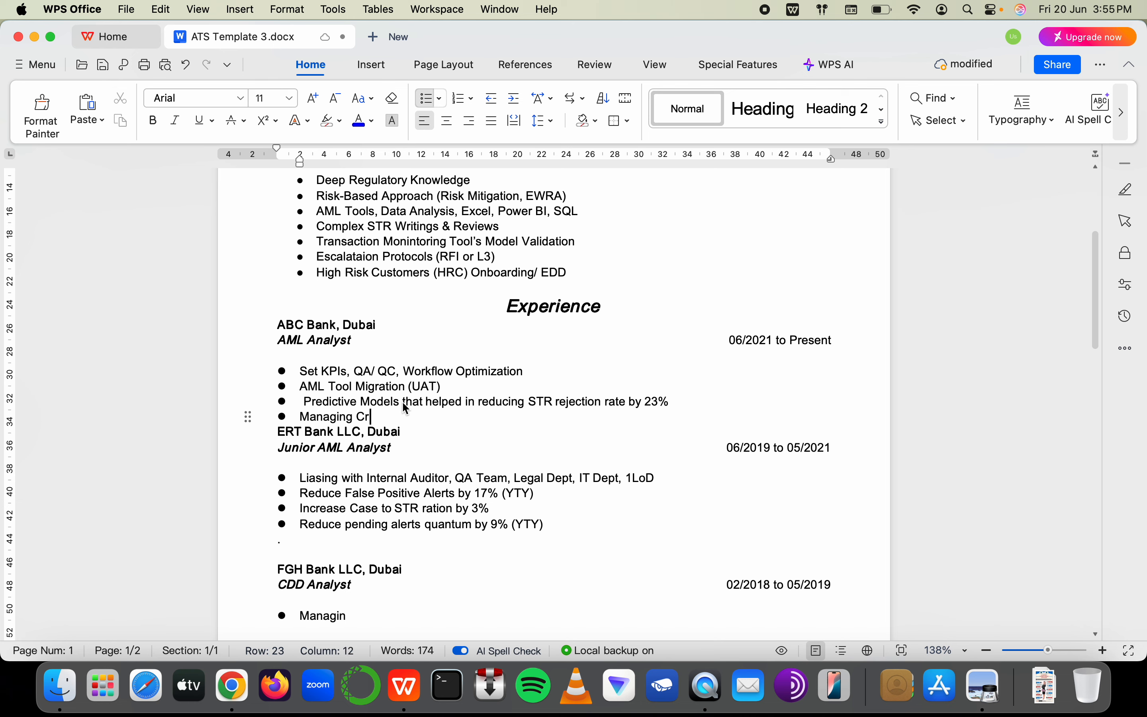
{"action": "type", "text": "ss-border trams (of"}
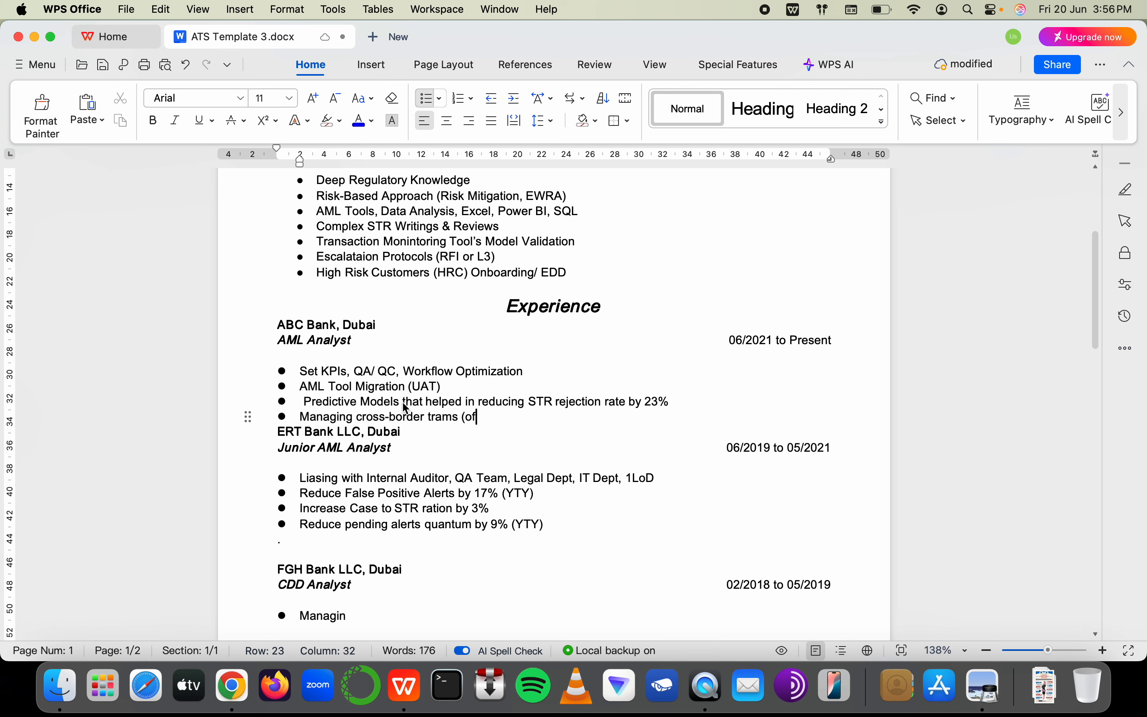
{"action": "type", "text": "fshore/ onshore"}
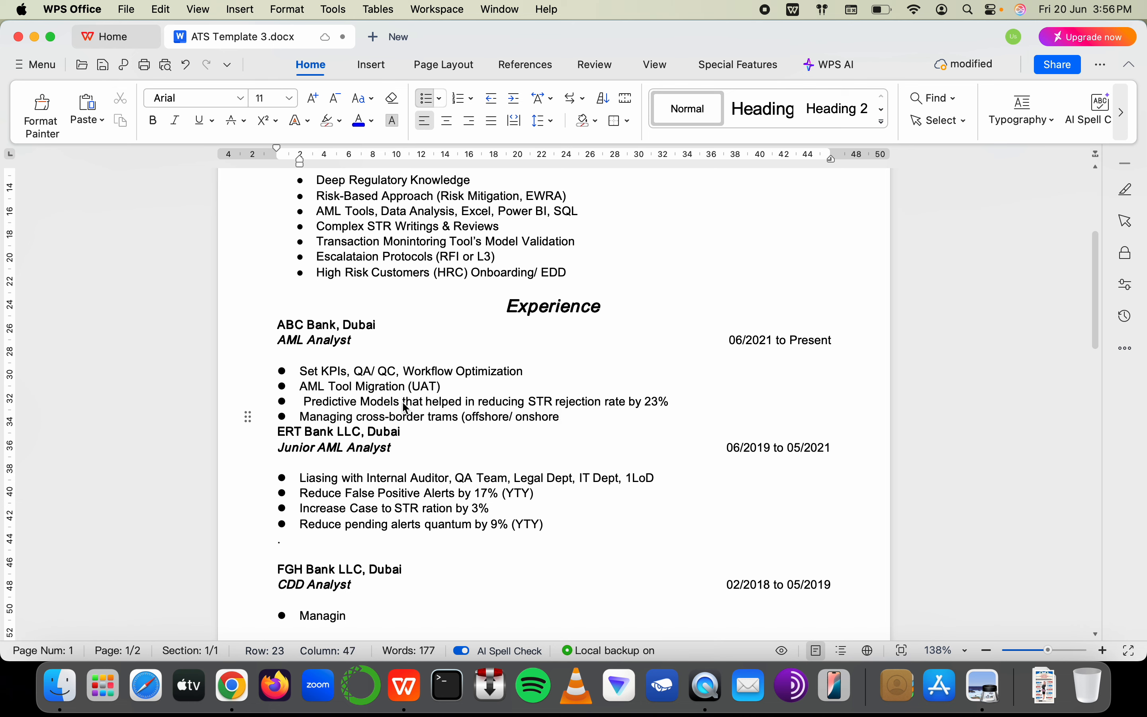
Change the wording to '(Off-shore/ On-shore)' with hyphens, capitals and a closing parenthesis
{"action": "left_click", "coordinate": [478, 418]}
{"action": "type", "text": "s"}
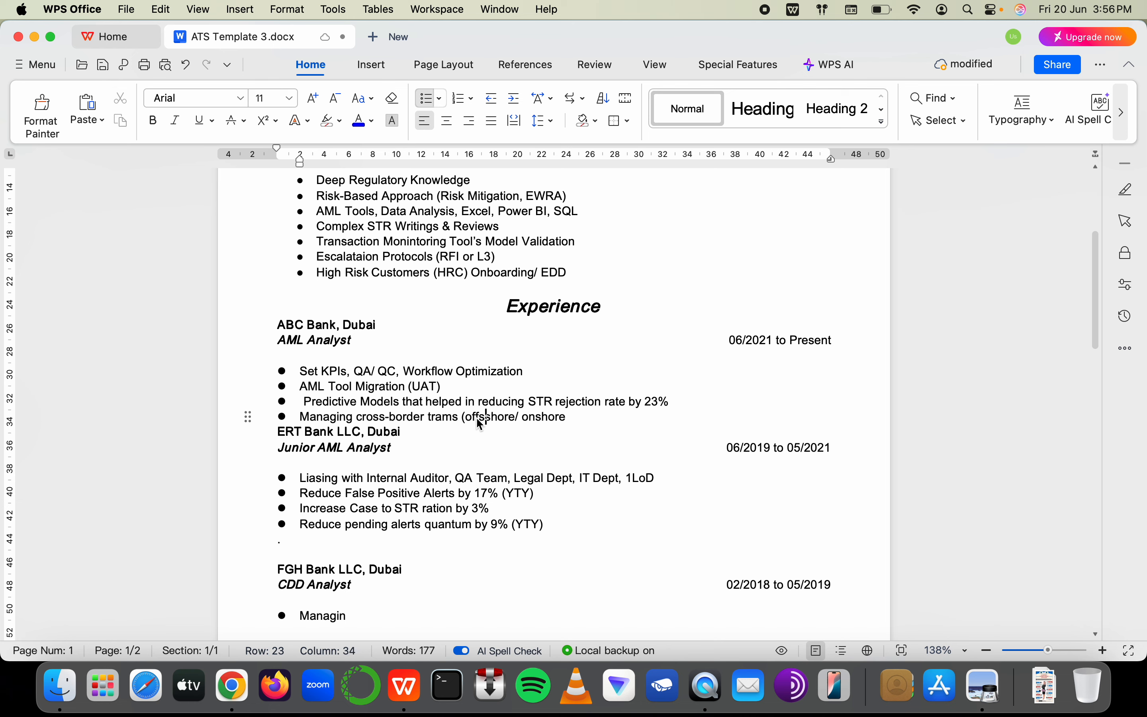
{"action": "key", "text": "BackSpace"}
{"action": "type", "text": "-"}
{"action": "key", "text": "Right"}
{"action": "key", "text": "Right"}
{"action": "key", "text": "Right"}
{"action": "key", "text": "Right"}
{"action": "key", "text": "Right"}
{"action": "key", "text": "Right"}
{"action": "key", "text": "Right"}
{"action": "key", "text": "shift+Right"}
{"action": "type", "text": "On-"}
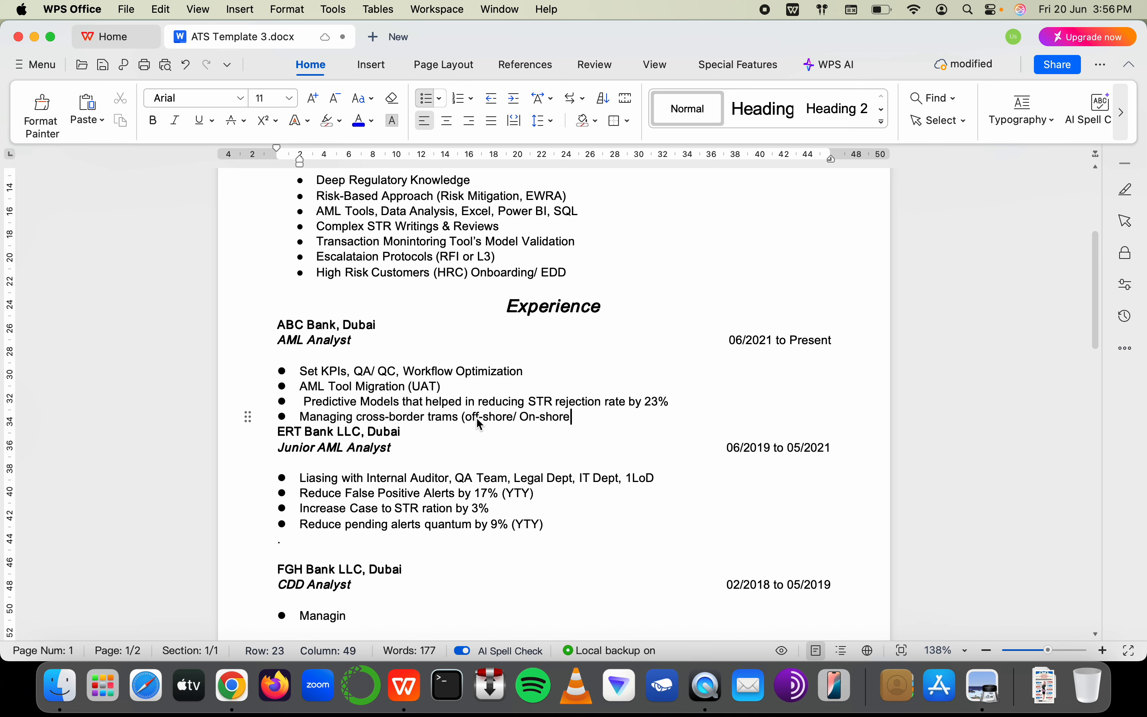
{"action": "key", "text": "End"}
{"action": "type", "text": ")"}
{"action": "left_click", "coordinate": [470, 420]}
{"action": "key", "text": "shift+Right"}
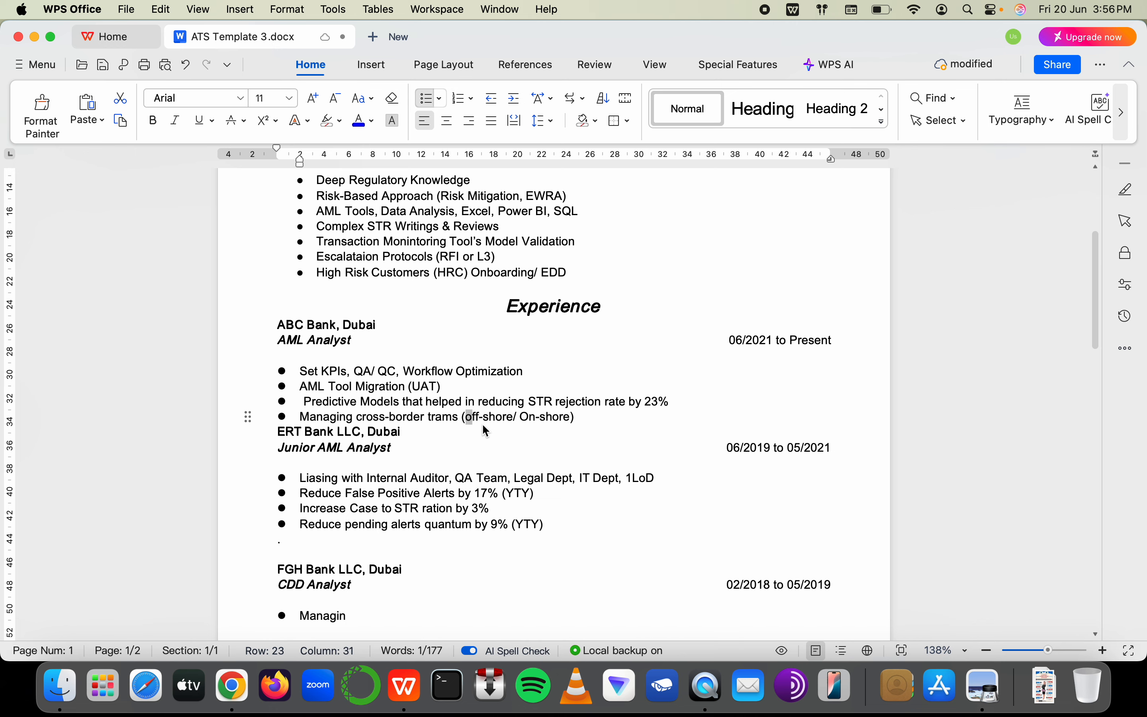
{"action": "type", "text": "O"}
{"action": "scroll", "coordinate": [567, 439], "scroll_direction": "down", "scroll_amount": 2}
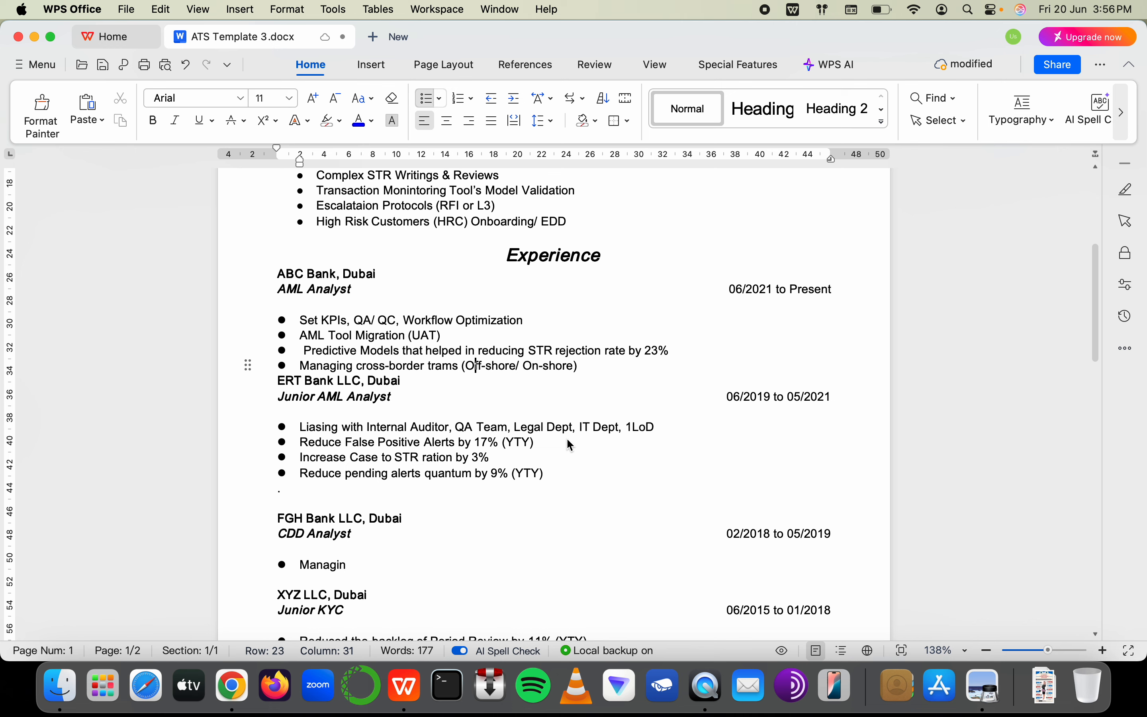
Start a new bullet after the cross-border line reading 'Experience in Leading Large Remediation & Tra'
{"action": "left_click", "coordinate": [613, 371]}
{"action": "key", "text": "Return"}
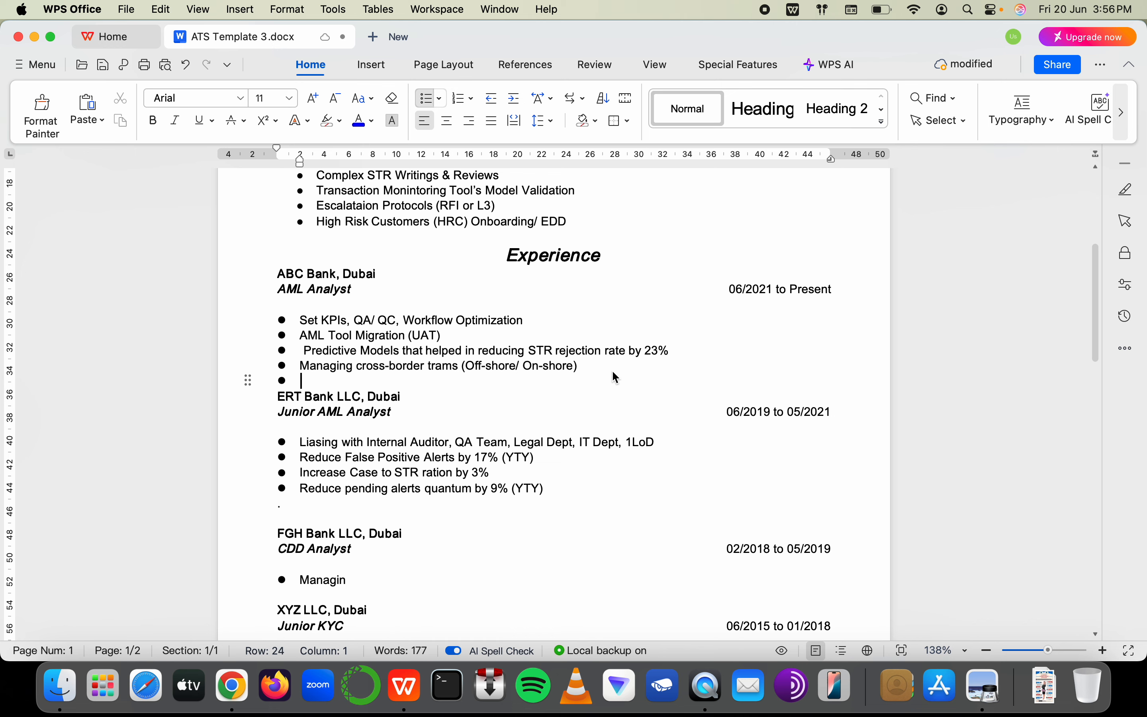
{"action": "type", "text": "Exper"}
{"action": "key", "text": "BackSpace"}
{"action": "key", "text": "BackSpace"}
{"action": "key", "text": "BackSpace"}
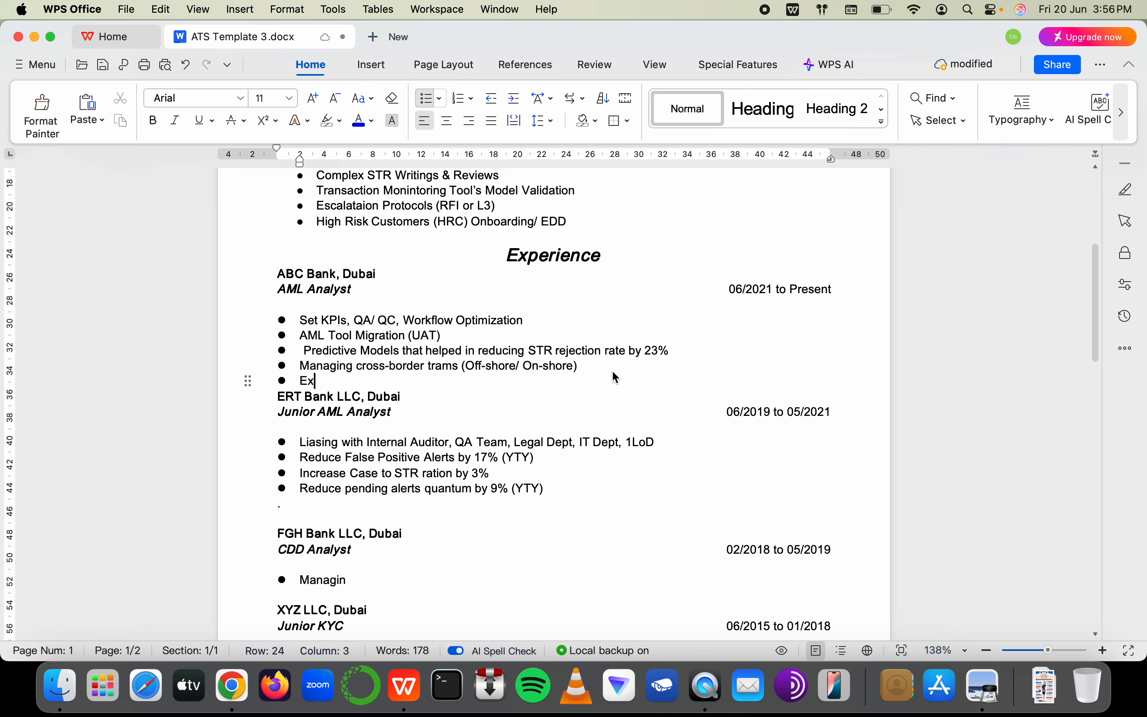
{"action": "type", "text": "perience "}
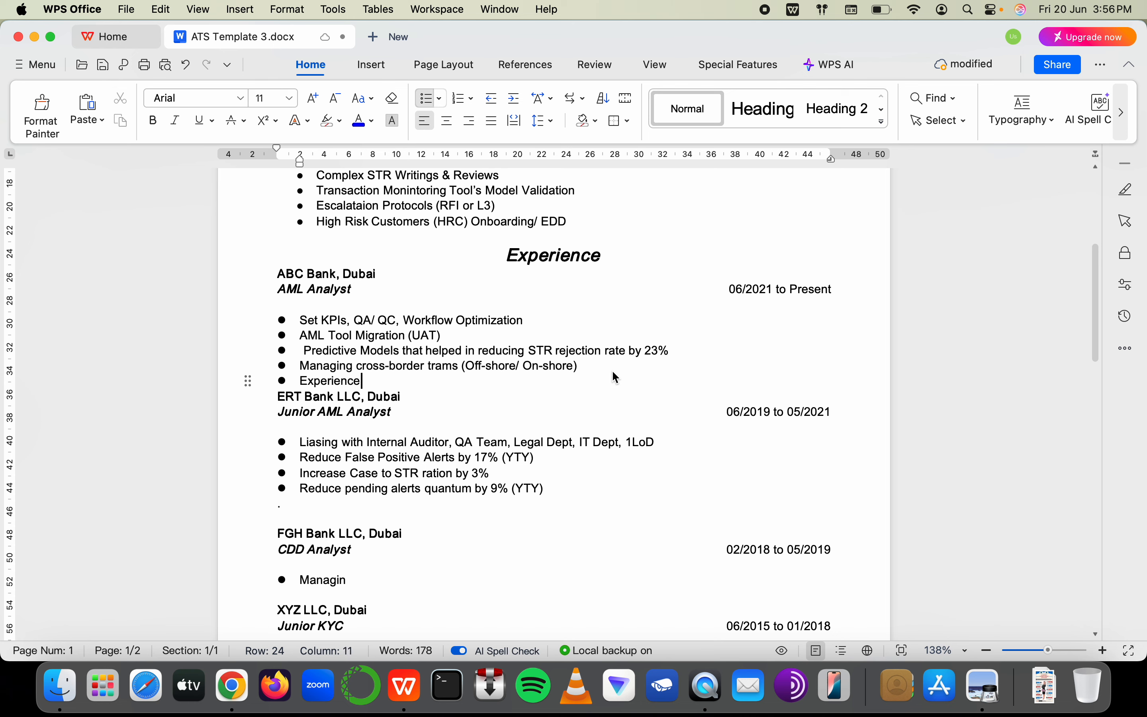
{"action": "type", "text": "in Leading l"}
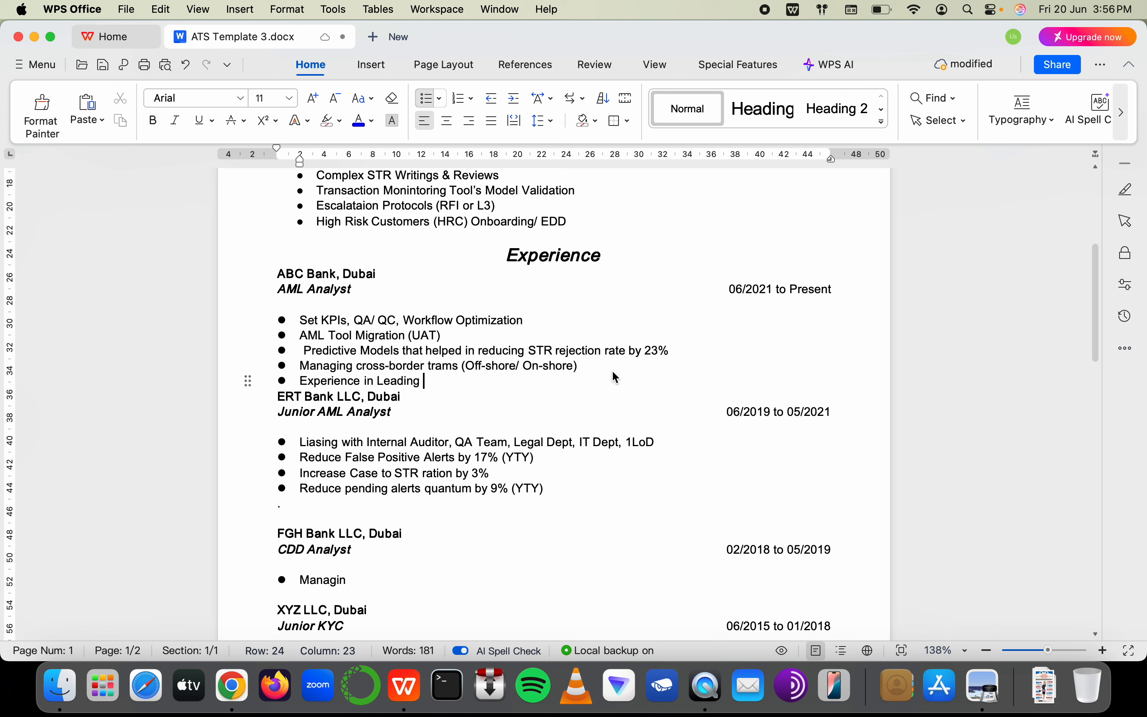
{"action": "key", "text": "BackSpace"}
{"action": "type", "text": "Lard"}
{"action": "key", "text": "BackSpace"}
{"action": "type", "text": "fe"}
{"action": "key", "text": "BackSpace"}
{"action": "key", "text": "BackSpace"}
{"action": "key", "text": "BackSpace"}
{"action": "type", "text": "ge Remediation "}
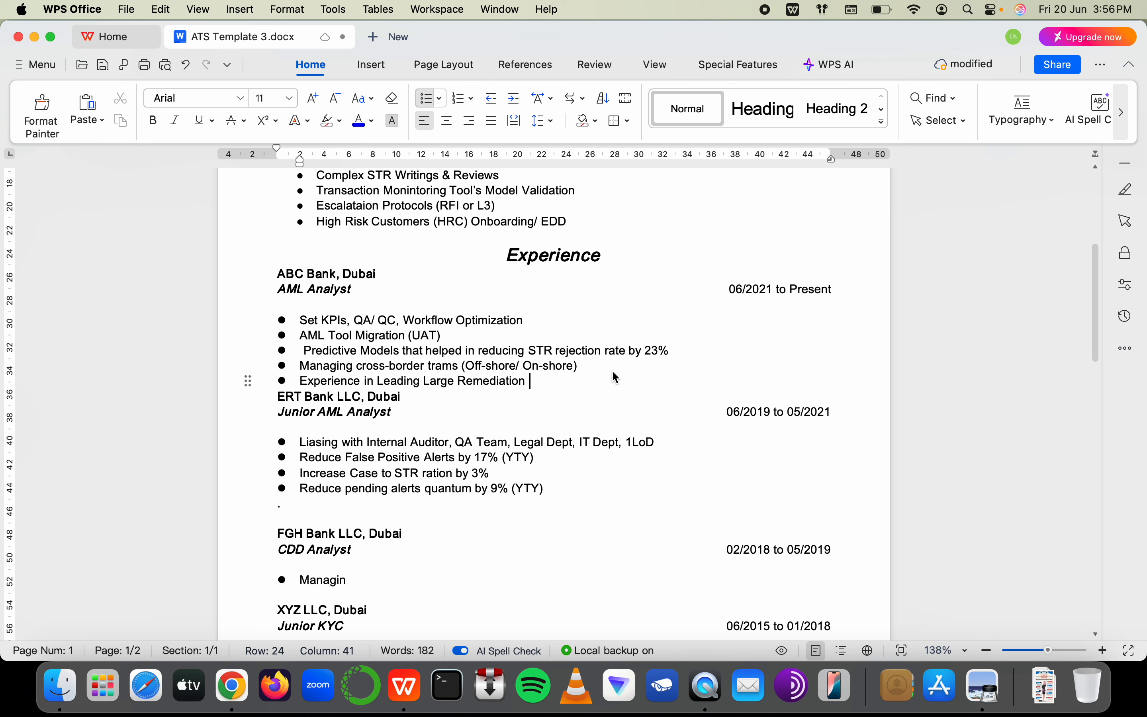
{"action": "type", "text": "& Tra"}
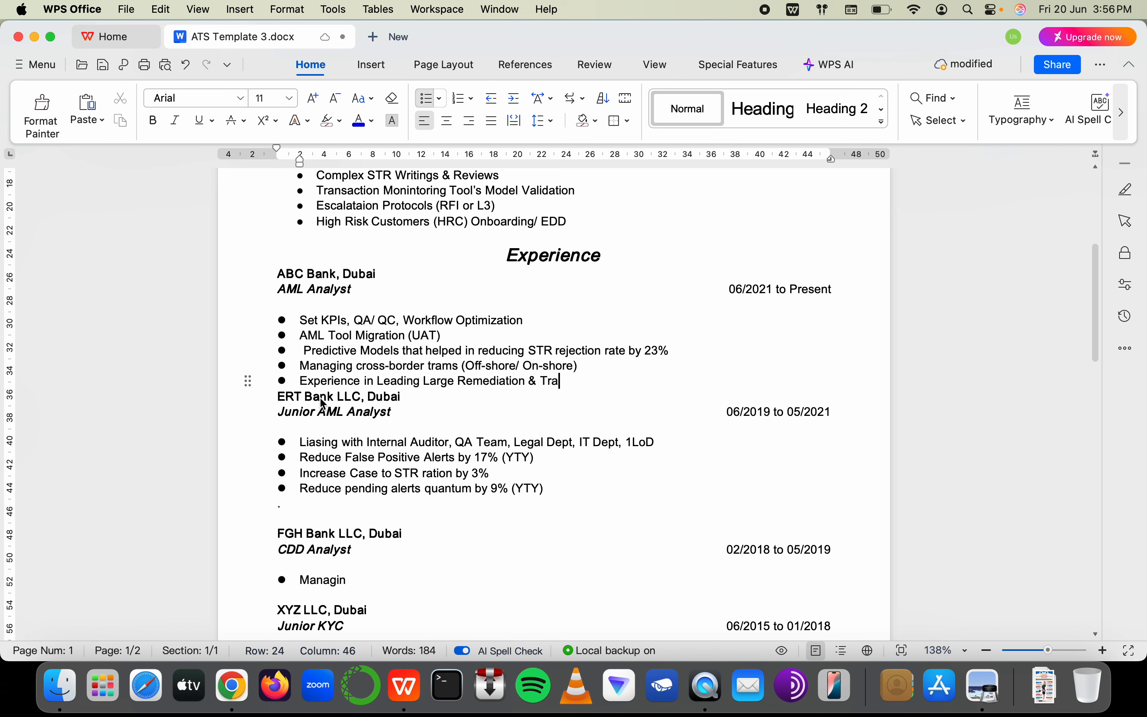
Remove the stray space before Predictive Models and finish the bullet as 'Transformation Programs (De-risking, Backlog Cleaning)'
{"action": "left_click", "coordinate": [305, 352]}
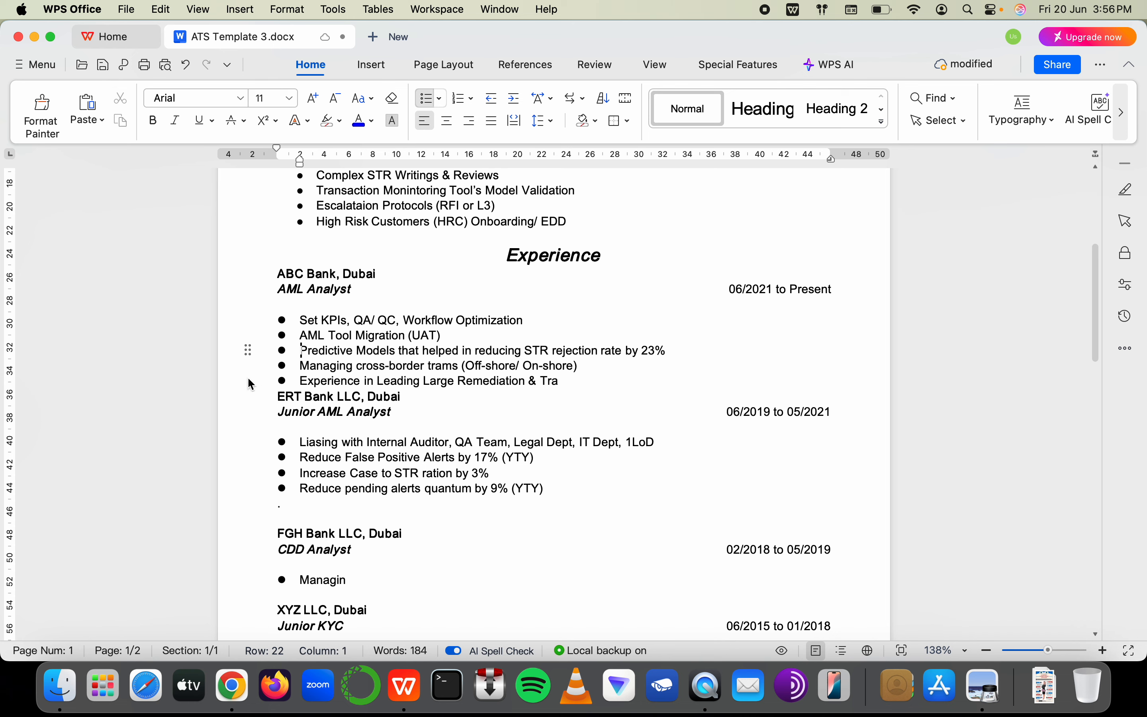
{"action": "left_click", "coordinate": [569, 381]}
{"action": "type", "text": "forma"}
{"action": "key", "text": "BackSpace"}
{"action": "key", "text": "BackSpace"}
{"action": "key", "text": "BackSpace"}
{"action": "key", "text": "BackSpace"}
{"action": "key", "text": "BackSpace"}
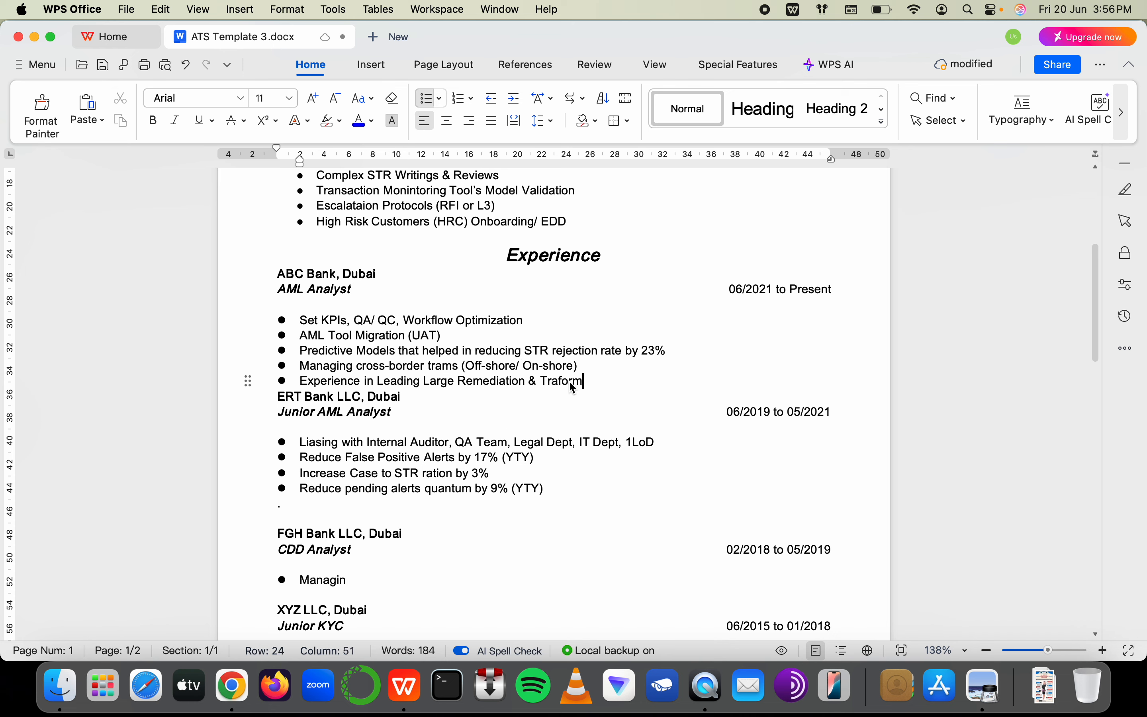
{"action": "type", "text": "nsformation "}
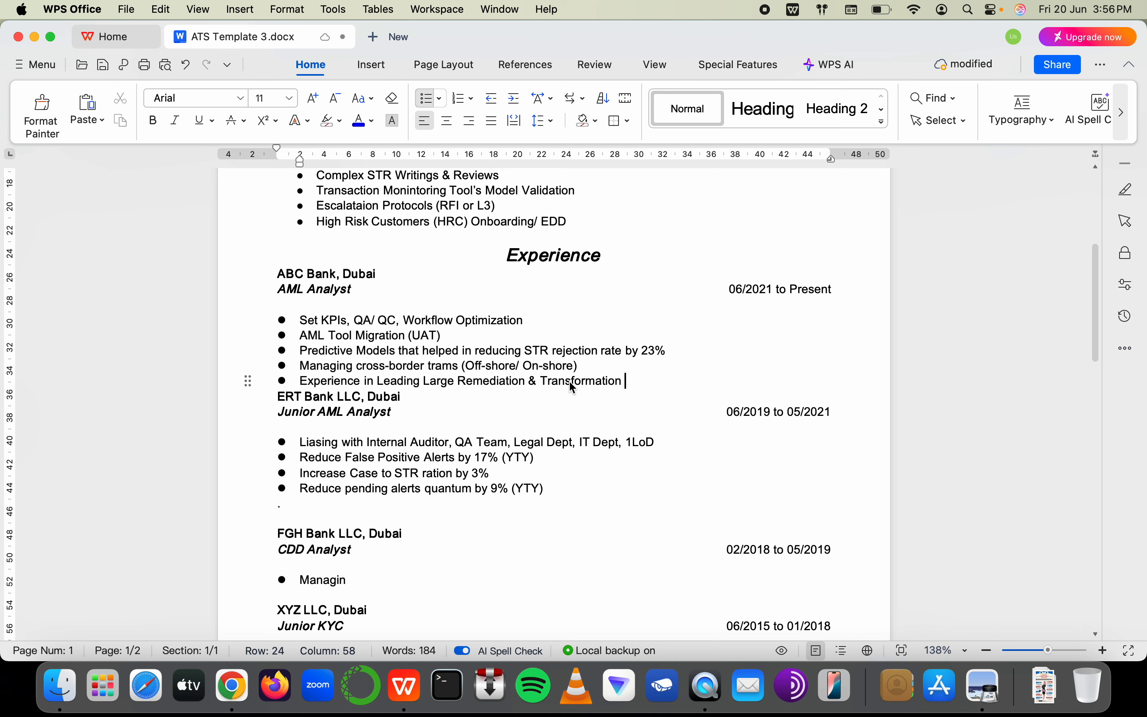
{"action": "type", "text": "Programs (De-"}
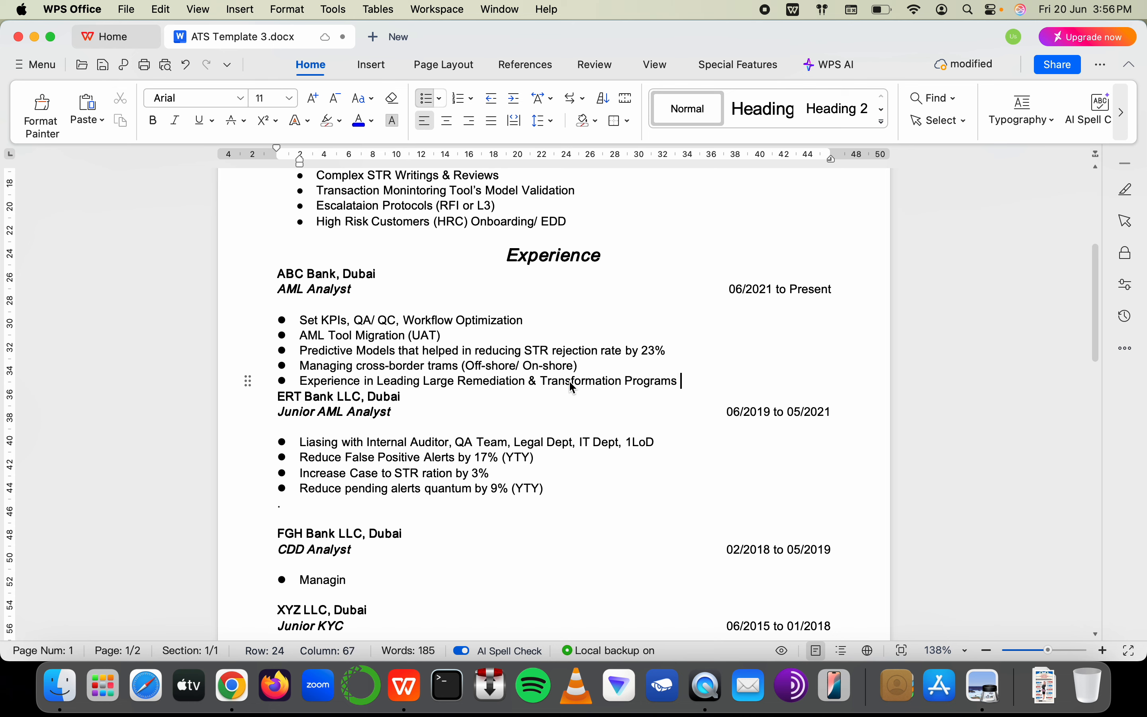
{"action": "type", "text": "risking."}
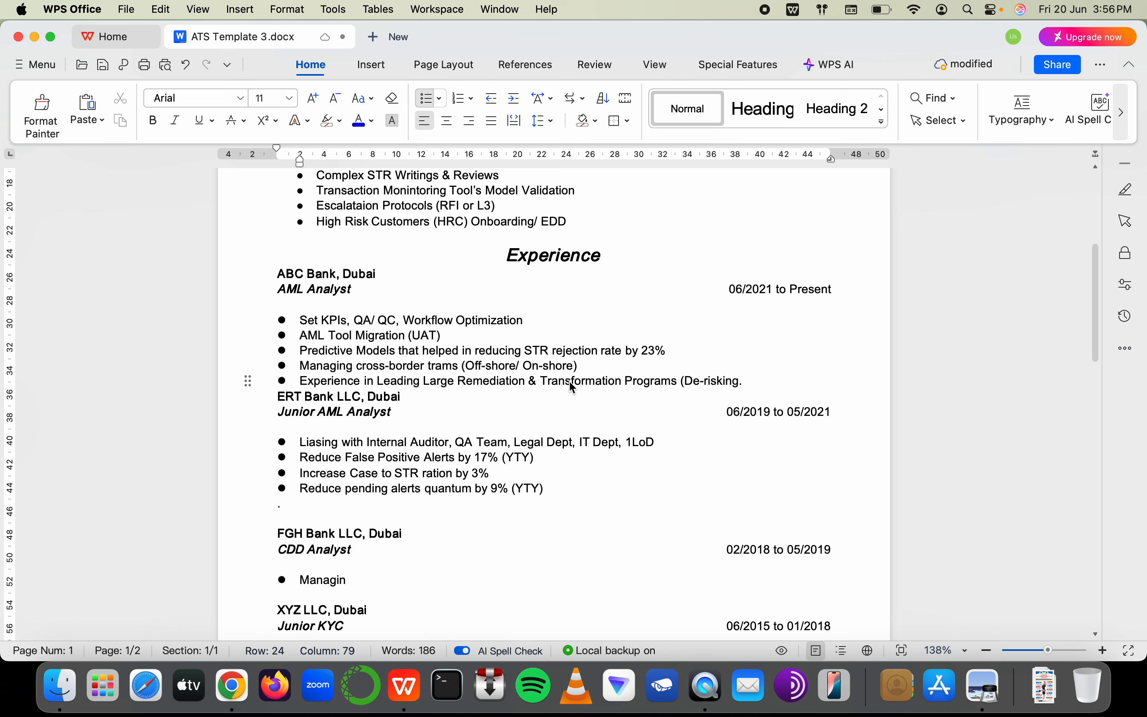
{"action": "key", "text": "BackSpace"}
{"action": "type", "text": ", Backlog Cleaning)"}
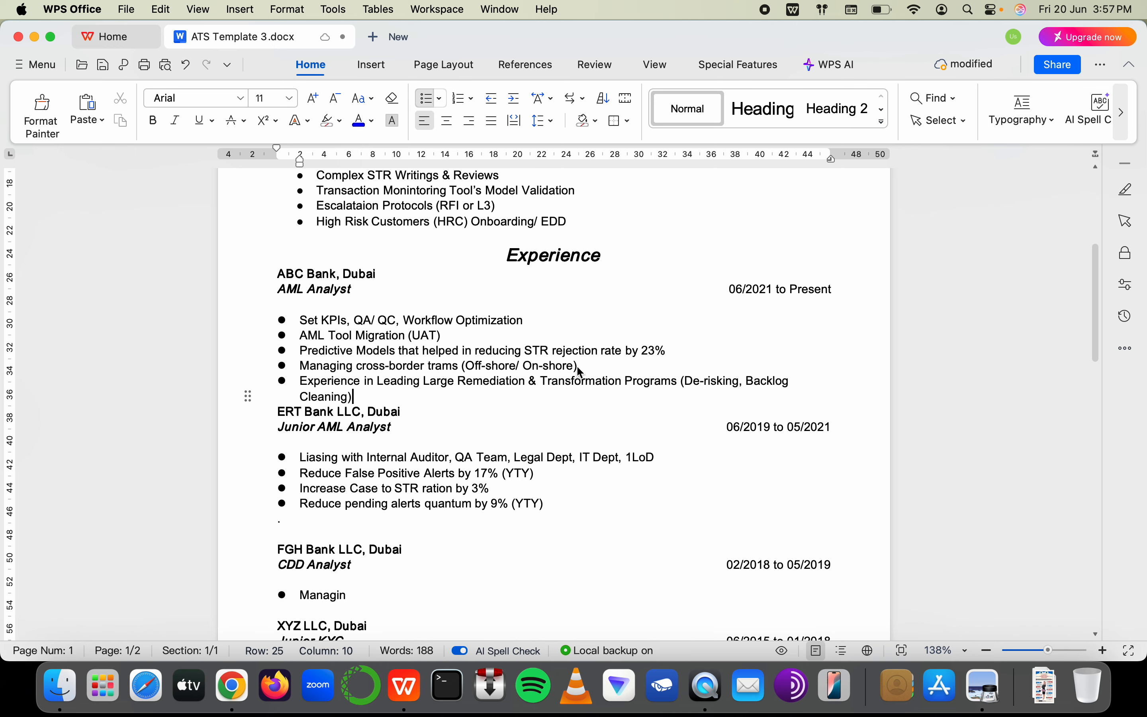
{"action": "key", "text": "Return"}
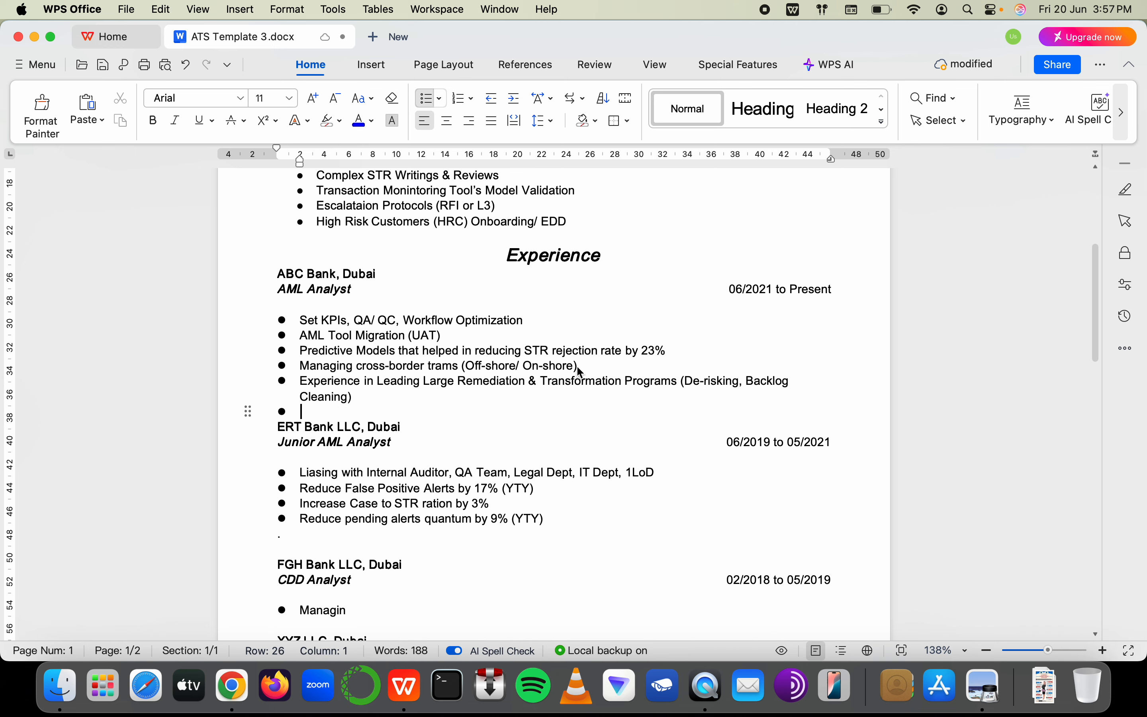
{"action": "key", "text": "BackSpace"}
{"action": "scroll", "coordinate": [513, 450], "scroll_direction": "down", "scroll_amount": 3}
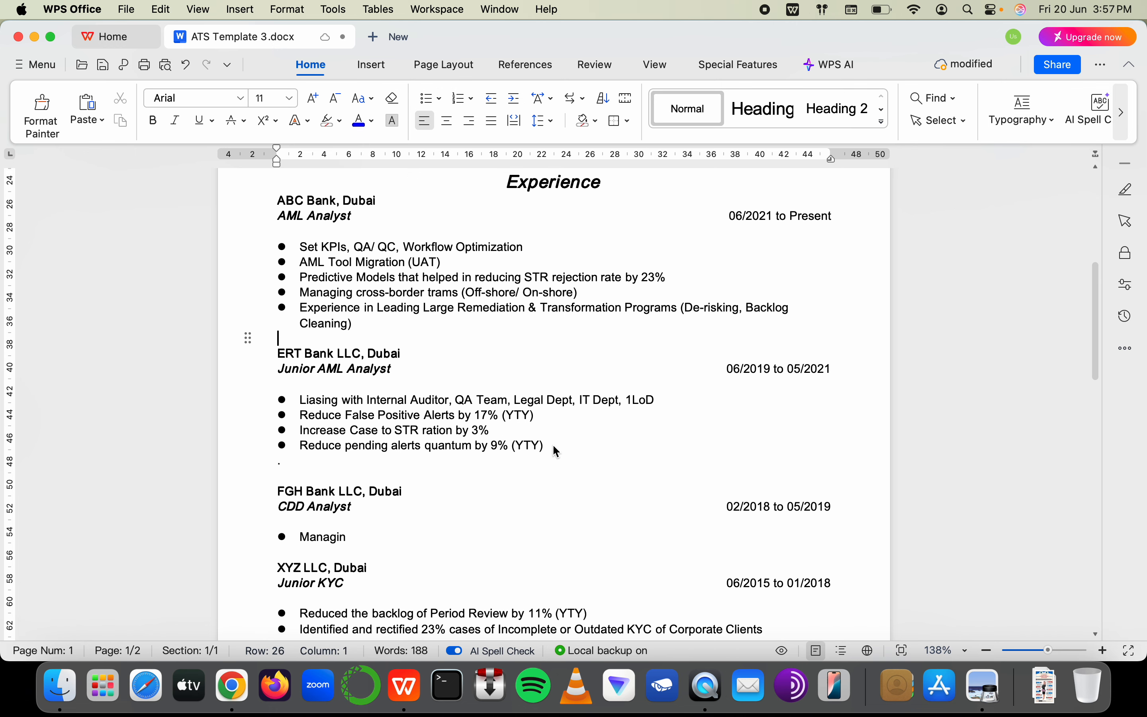
Add an empty bullet under the Reduce pending alerts line and another below the remediation bullet
{"action": "left_click", "coordinate": [553, 446]}
{"action": "key", "text": "Return"}
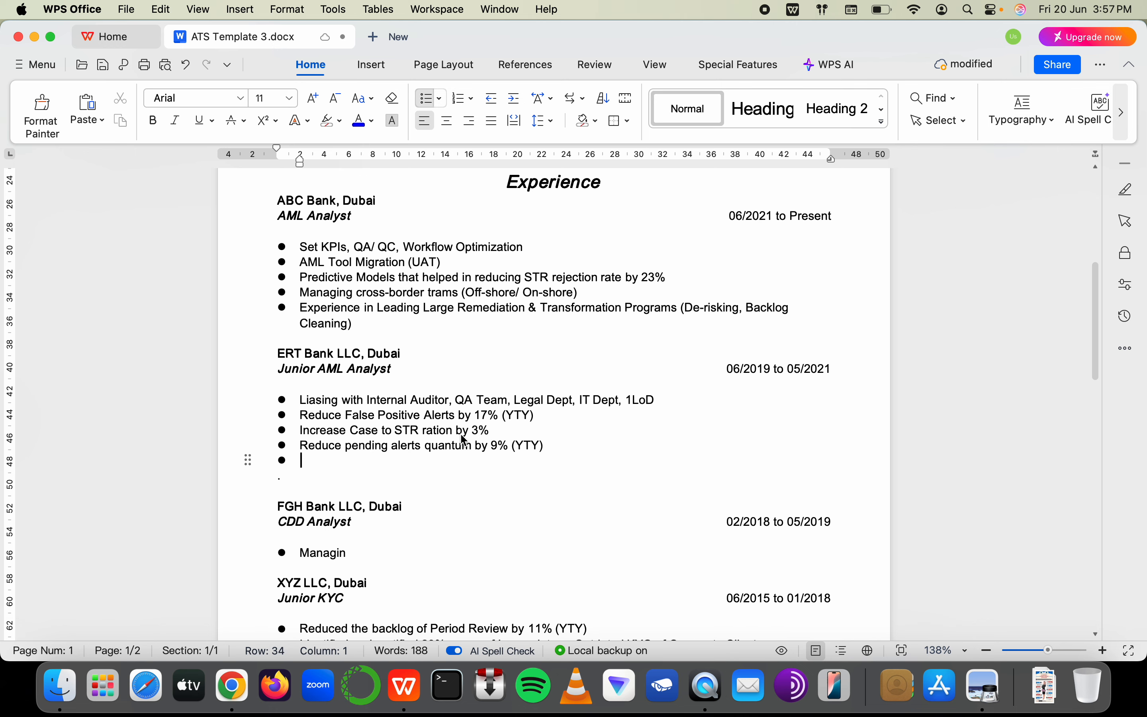
{"action": "left_click", "coordinate": [781, 316]}
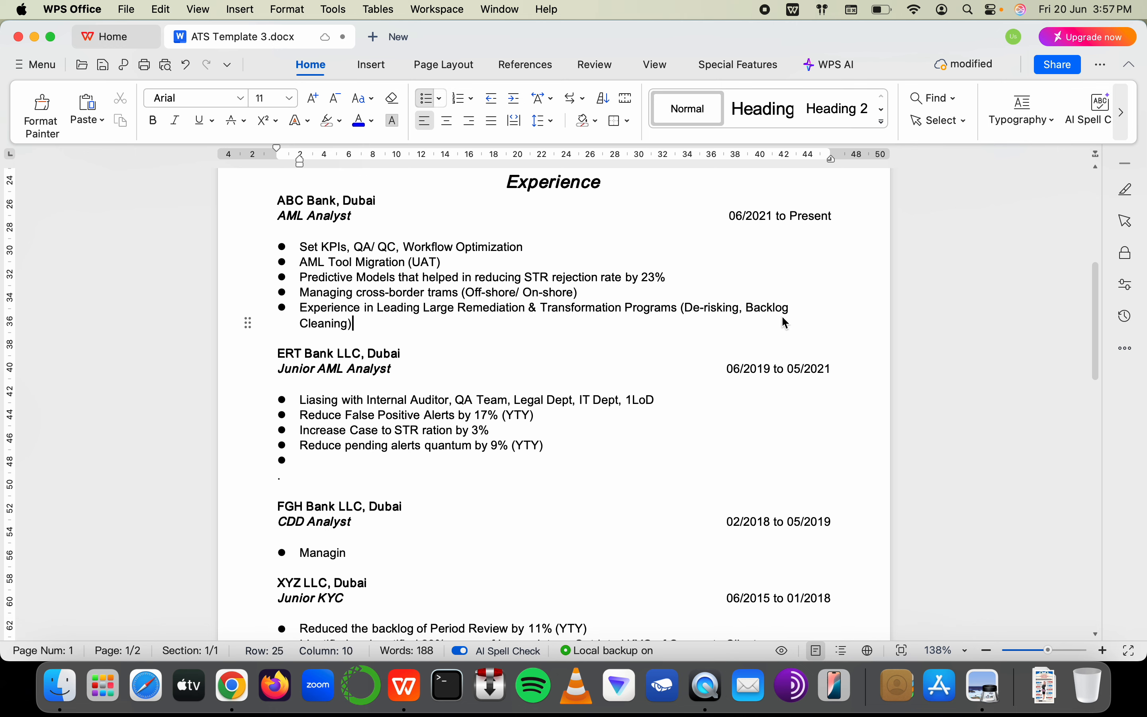
{"action": "key", "text": "Return"}
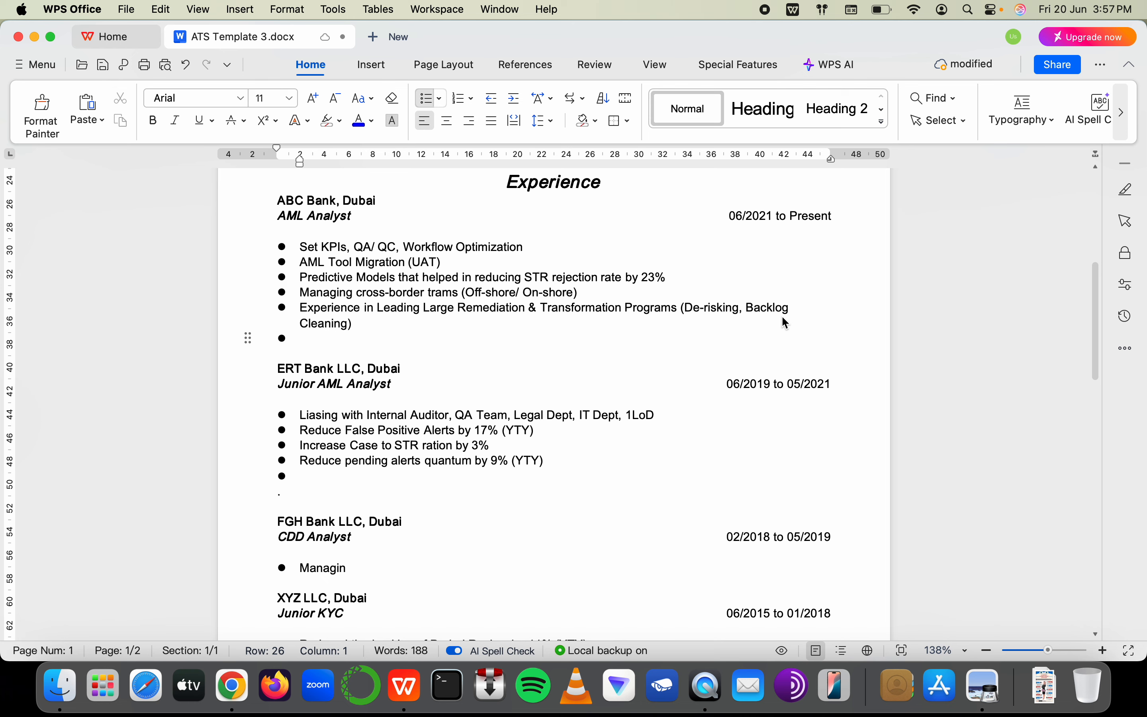
Type '45% less observations/ exceptions identified in your team by Internal Auditors (YTY)'
{"action": "type", "text": "45% less"}
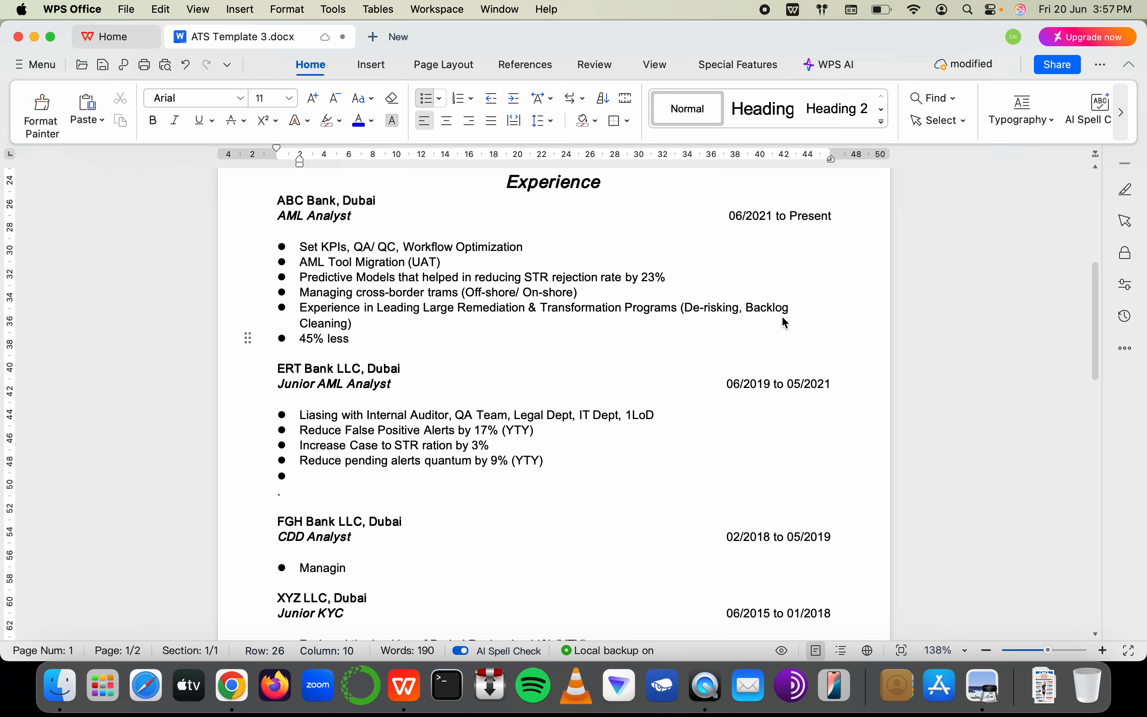
{"action": "type", "text": "ob"}
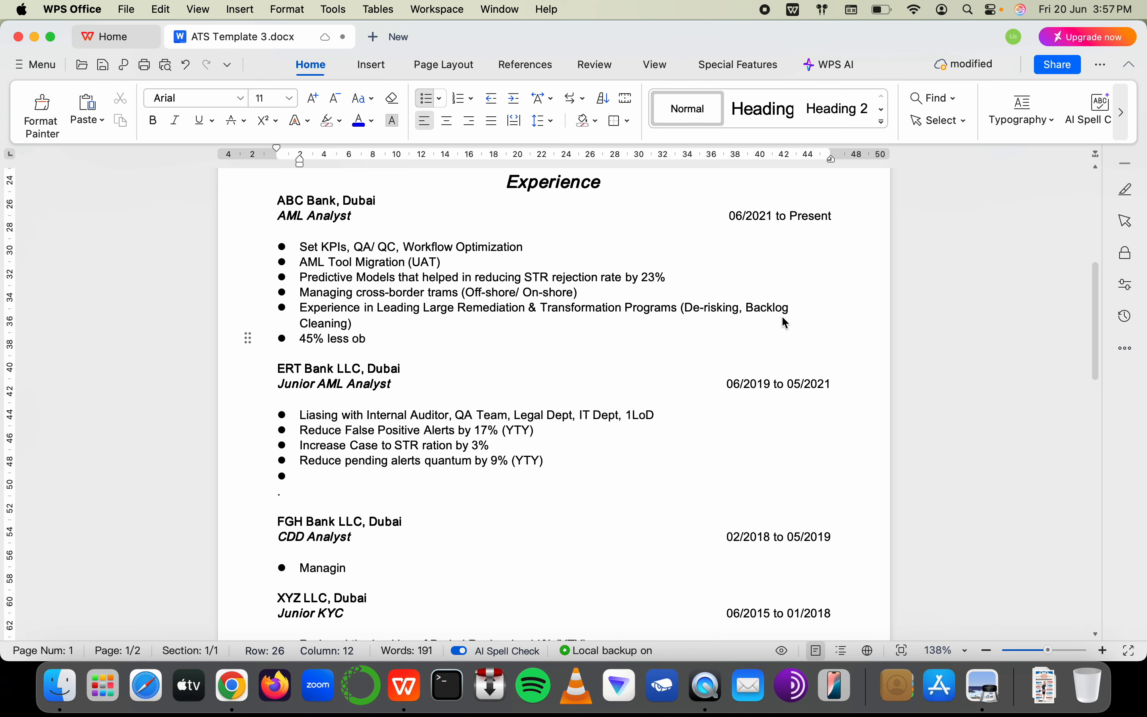
{"action": "type", "text": "servatoons/ ex"}
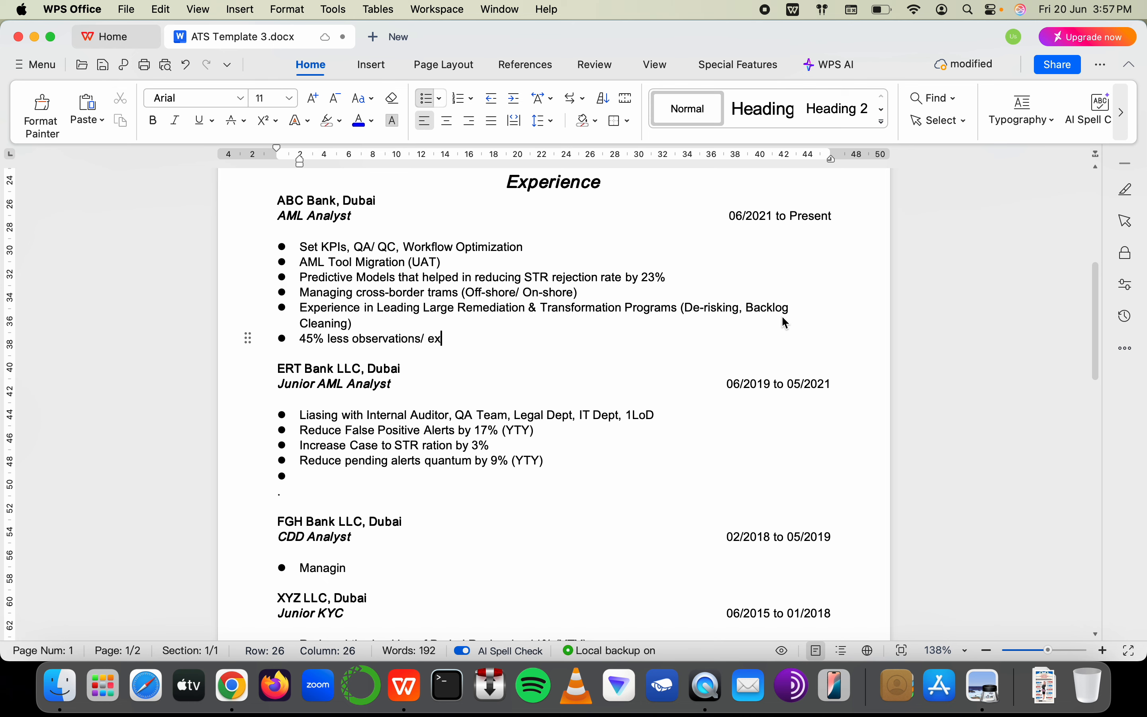
{"action": "type", "text": "ceptions identif"}
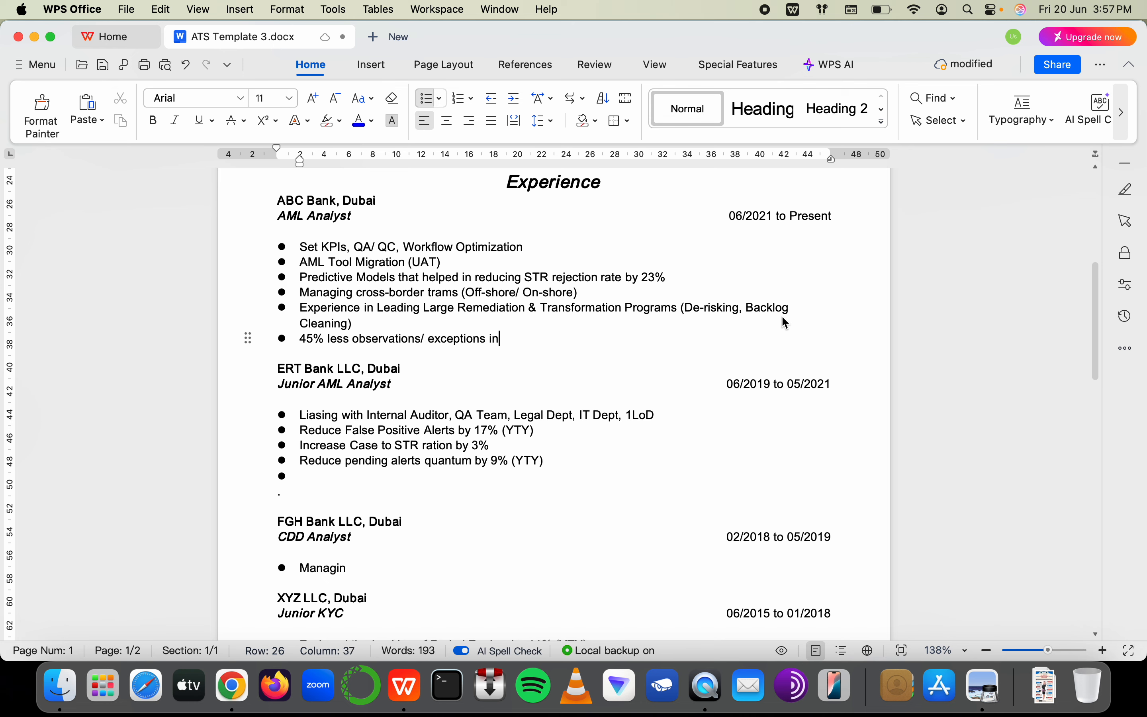
{"action": "type", "text": "ed"}
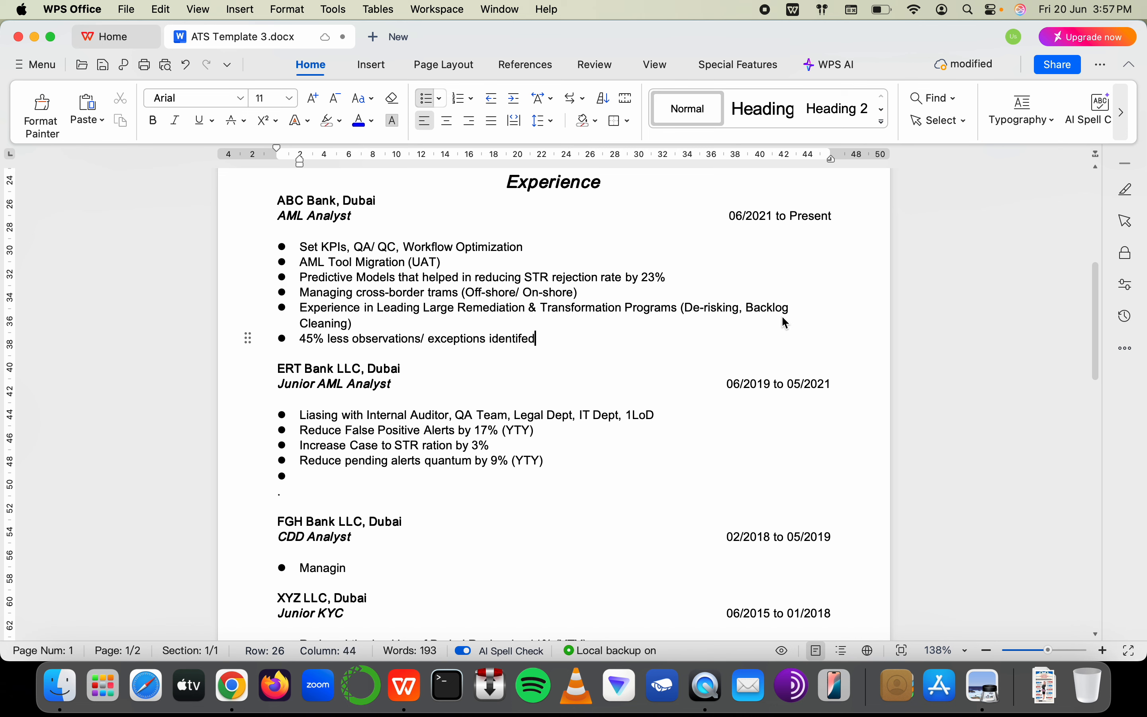
{"action": "type", "text": " by"}
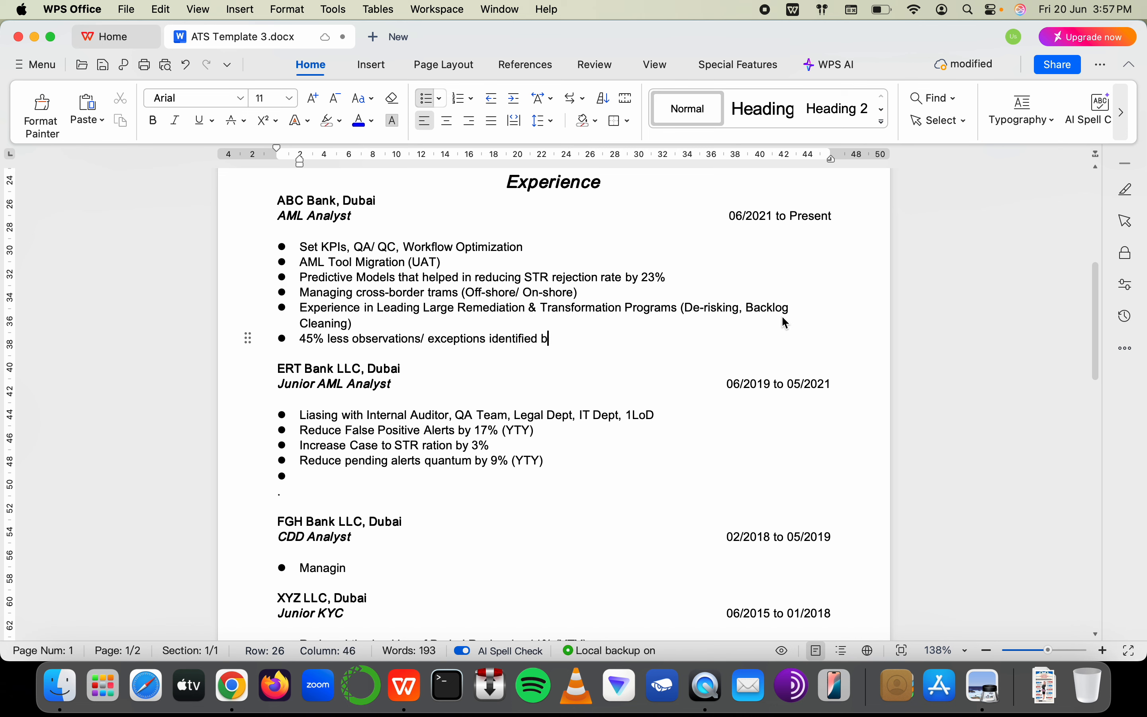
{"action": "key", "text": "BackSpace"}
{"action": "key", "text": "BackSpace"}
{"action": "type", "text": "in your t"}
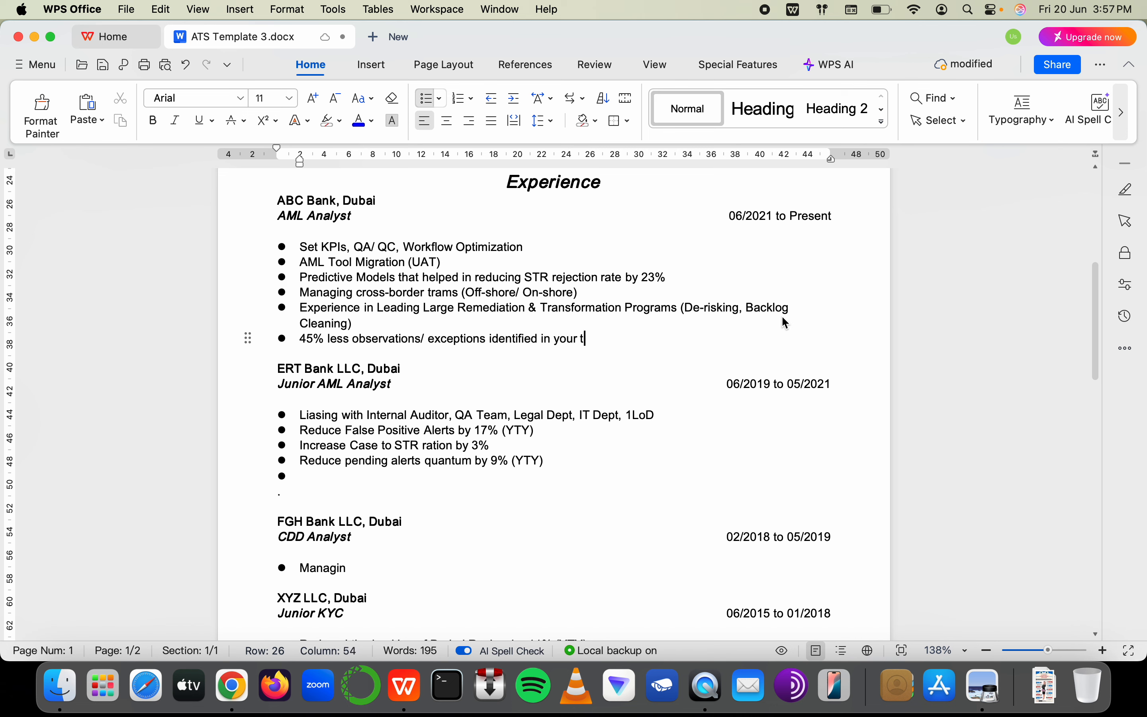
{"action": "type", "text": "eam by Internal Aud"}
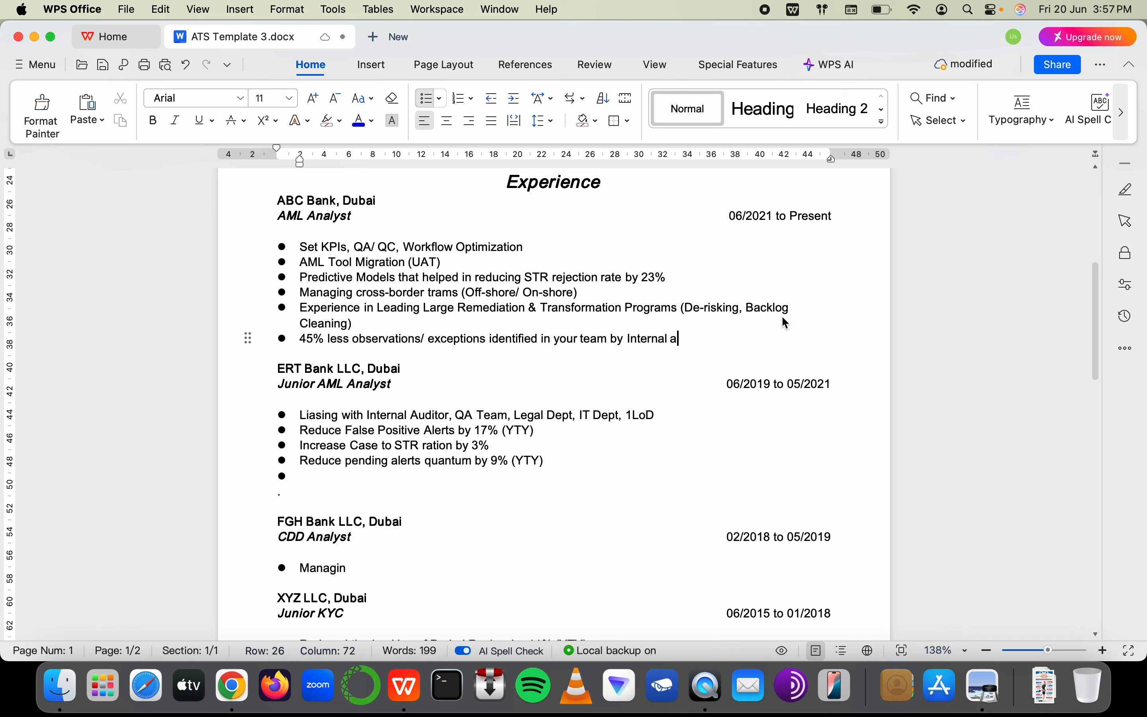
{"action": "type", "text": "itors "}
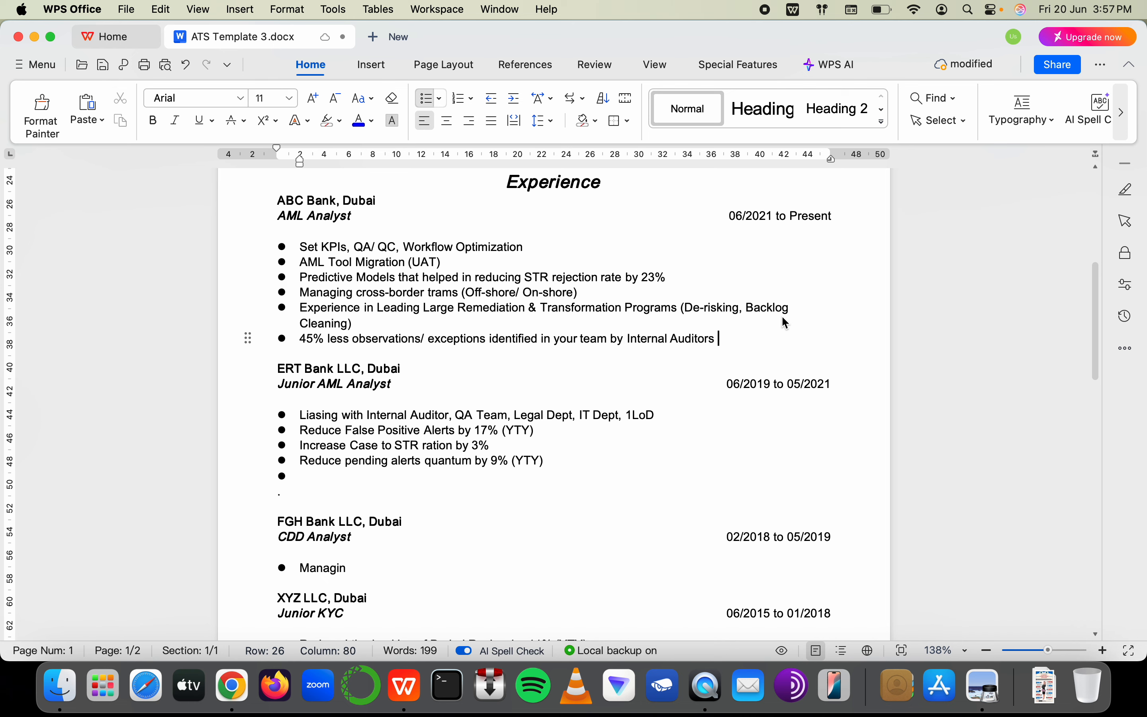
{"action": "type", "text": "(YTY"}
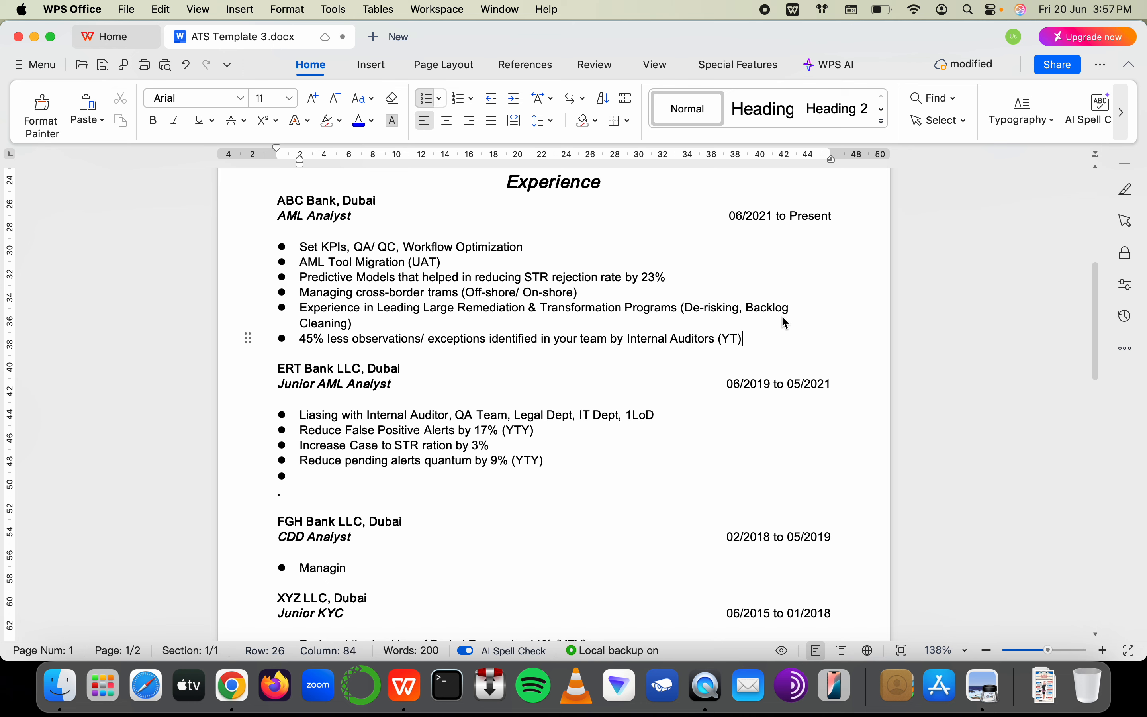
{"action": "type", "text": ")"}
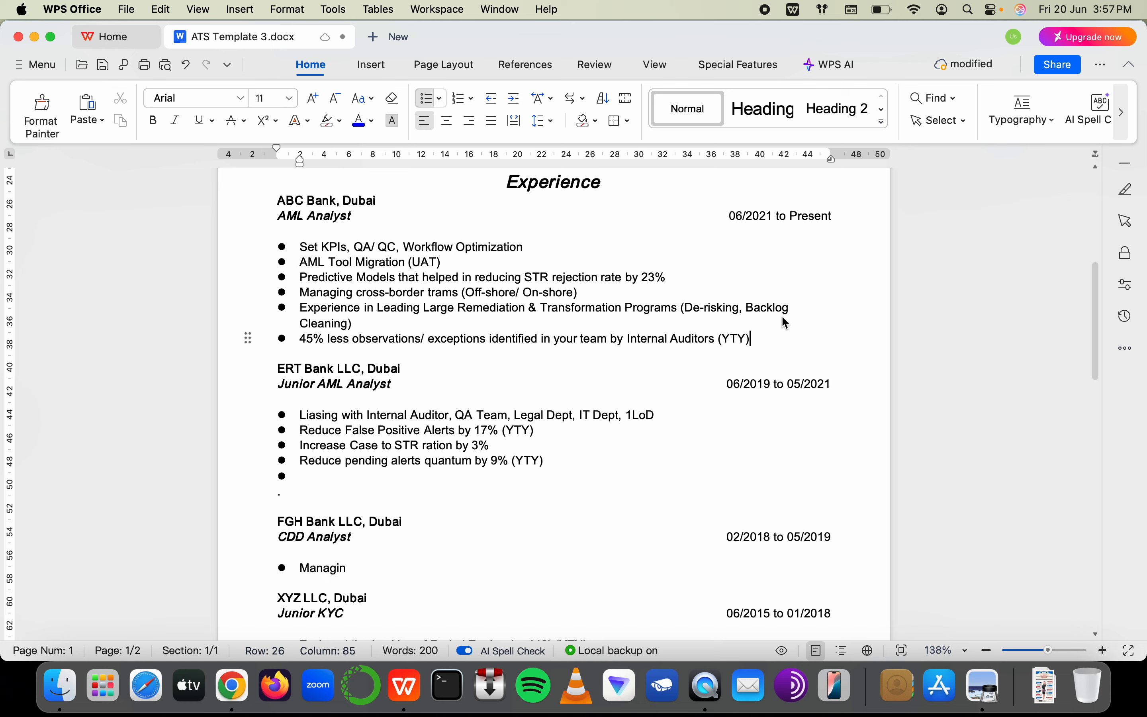
Copy the 45% bullet onto the empty ERT Bank bullet and change 45 to 37
{"action": "left_click", "coordinate": [304, 343]}
{"action": "left_click_drag", "start_coordinate": [302, 340], "coordinate": [773, 353]}
{"action": "key", "text": "super+c"}
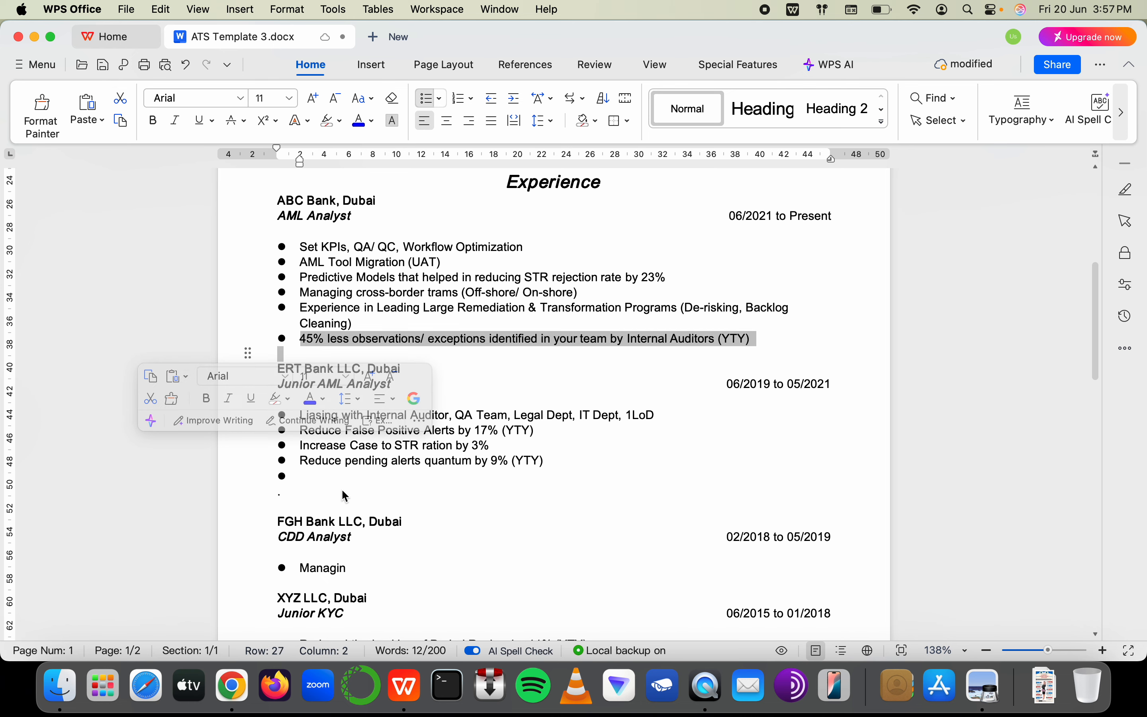
{"action": "left_click", "coordinate": [331, 477]}
{"action": "key", "text": "super+v"}
{"action": "left_click", "coordinate": [315, 477]}
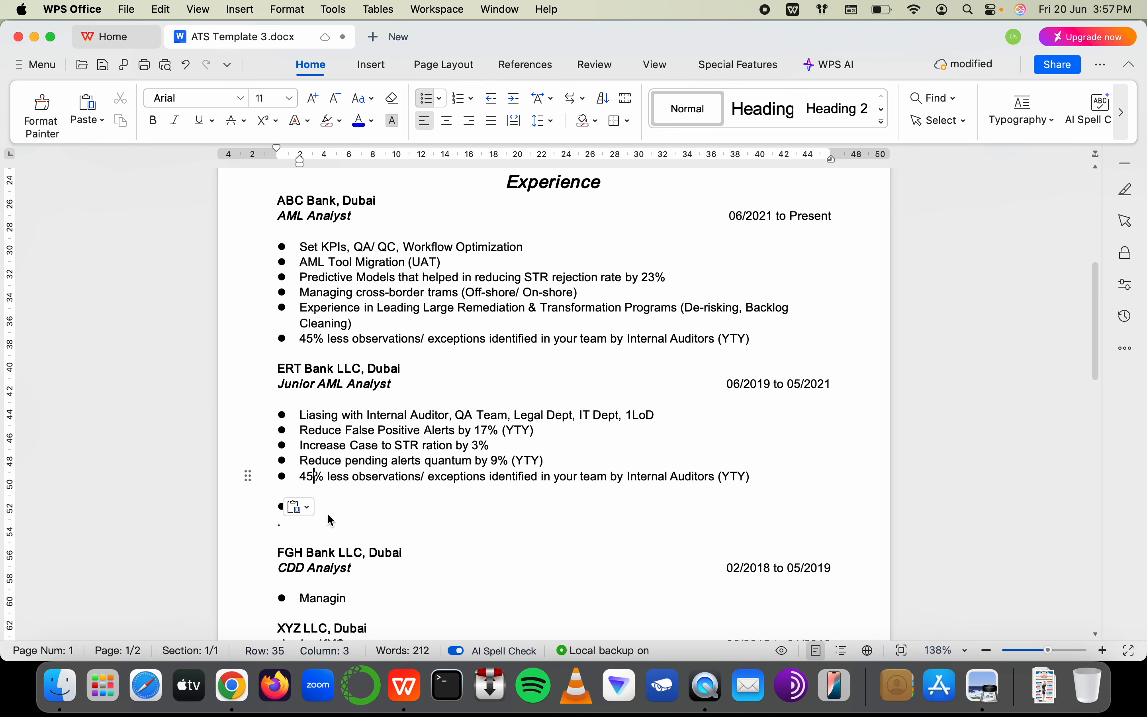
{"action": "key", "text": "BackSpace"}
{"action": "key", "text": "BackSpace"}
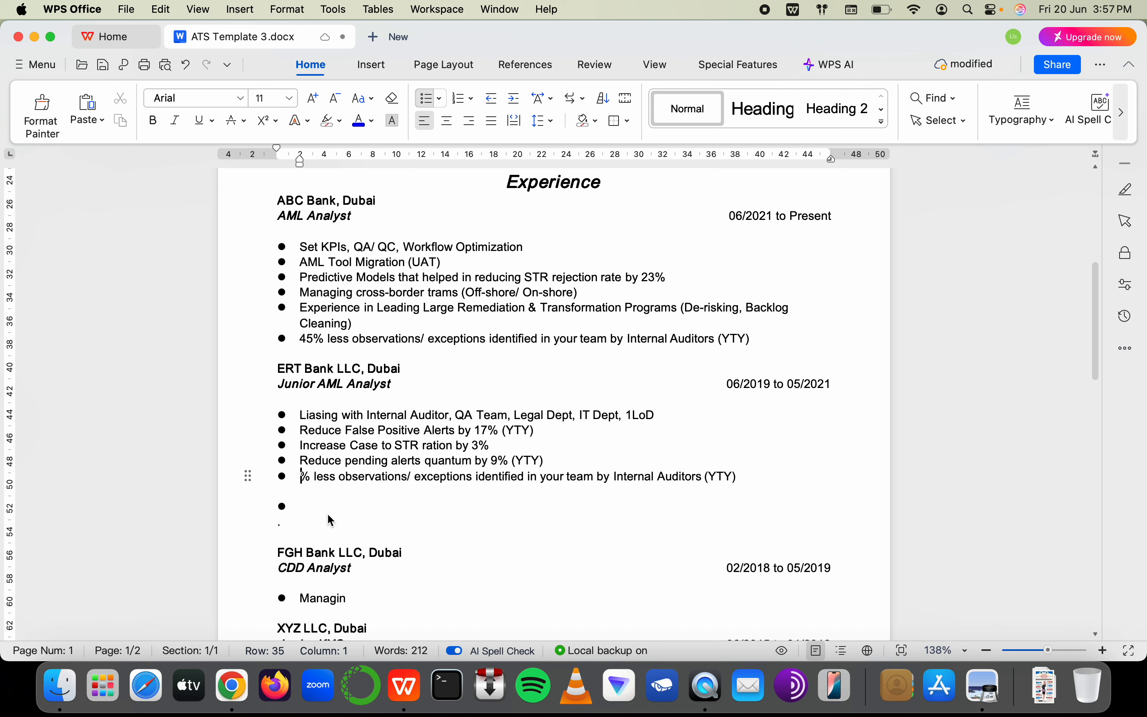
{"action": "type", "text": "37"}
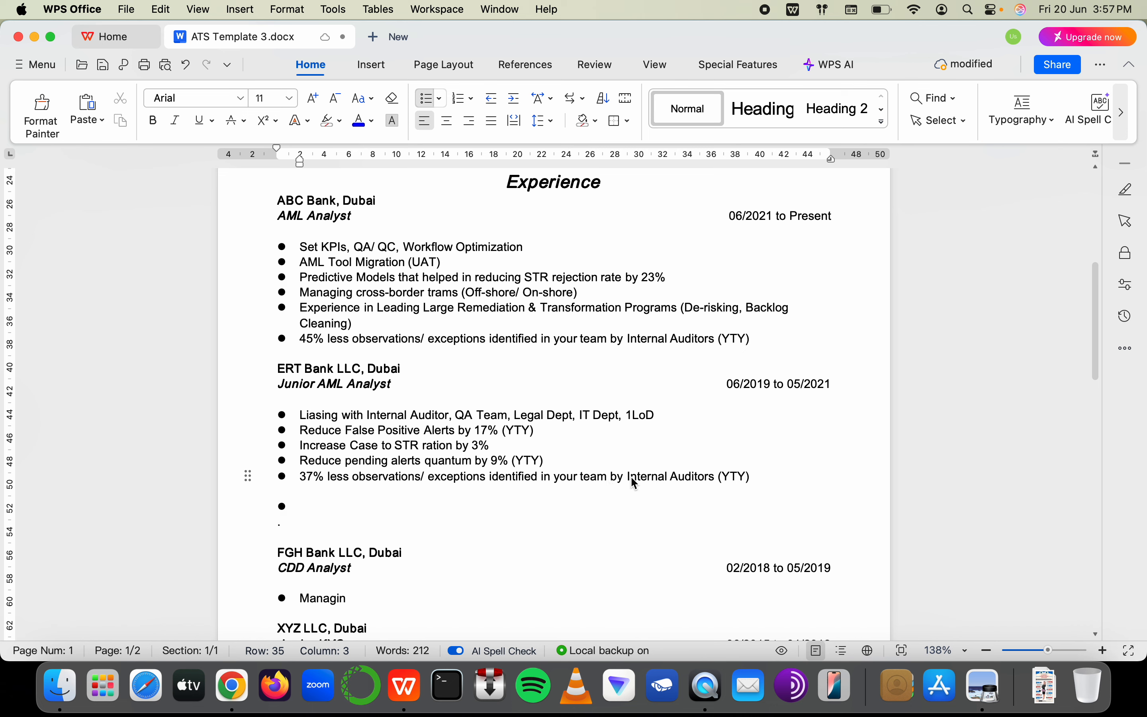
Replace 'Internal Auditors' with 'Quality Assurance' and remove the extra empty line below
{"action": "left_click_drag", "start_coordinate": [628, 476], "coordinate": [713, 477]}
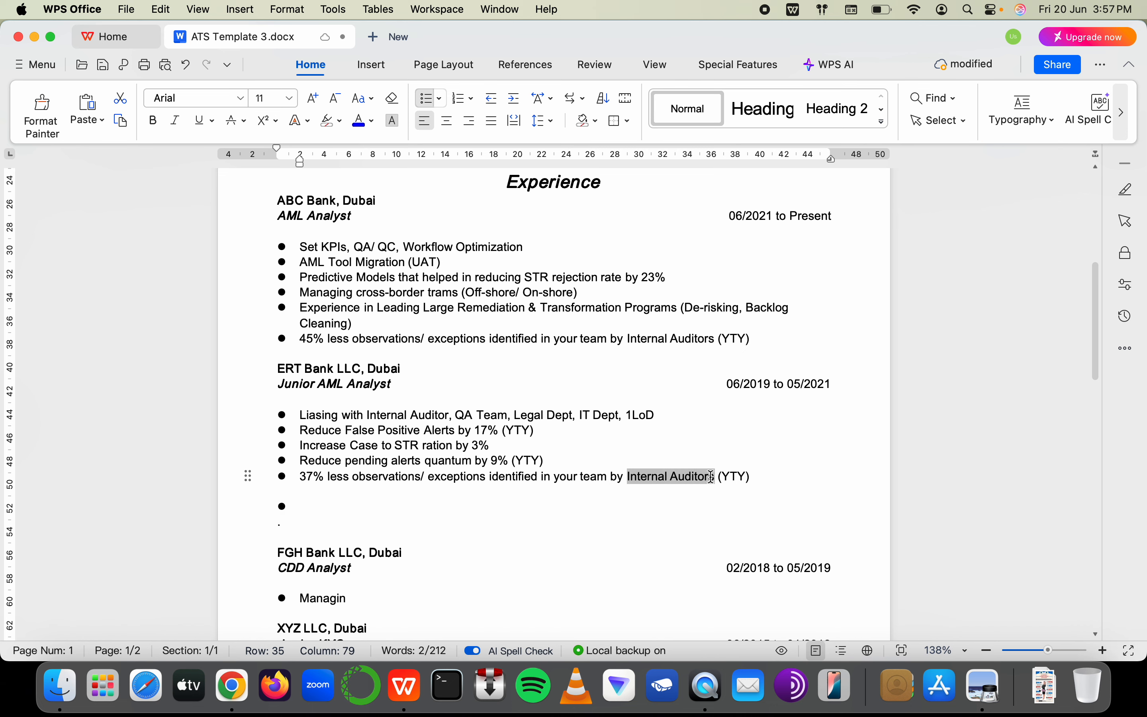
{"action": "type", "text": "Qua"}
{"action": "type", "text": "lity Asse"}
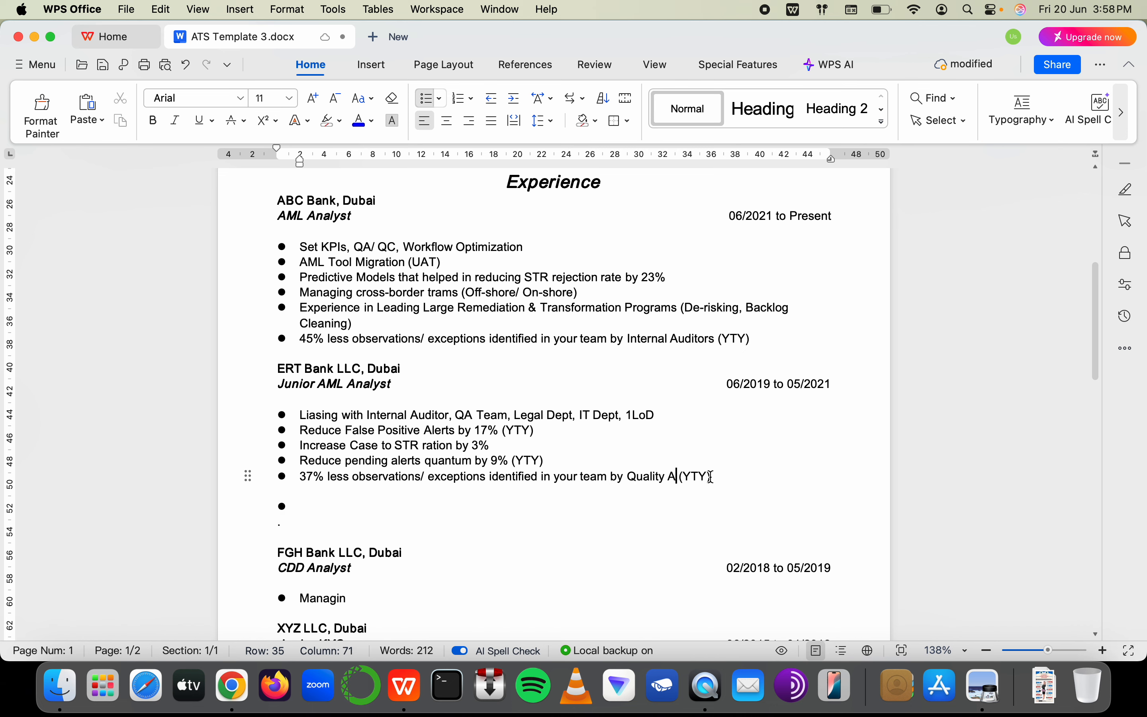
{"action": "key", "text": "BackSpace"}
{"action": "type", "text": "urance"}
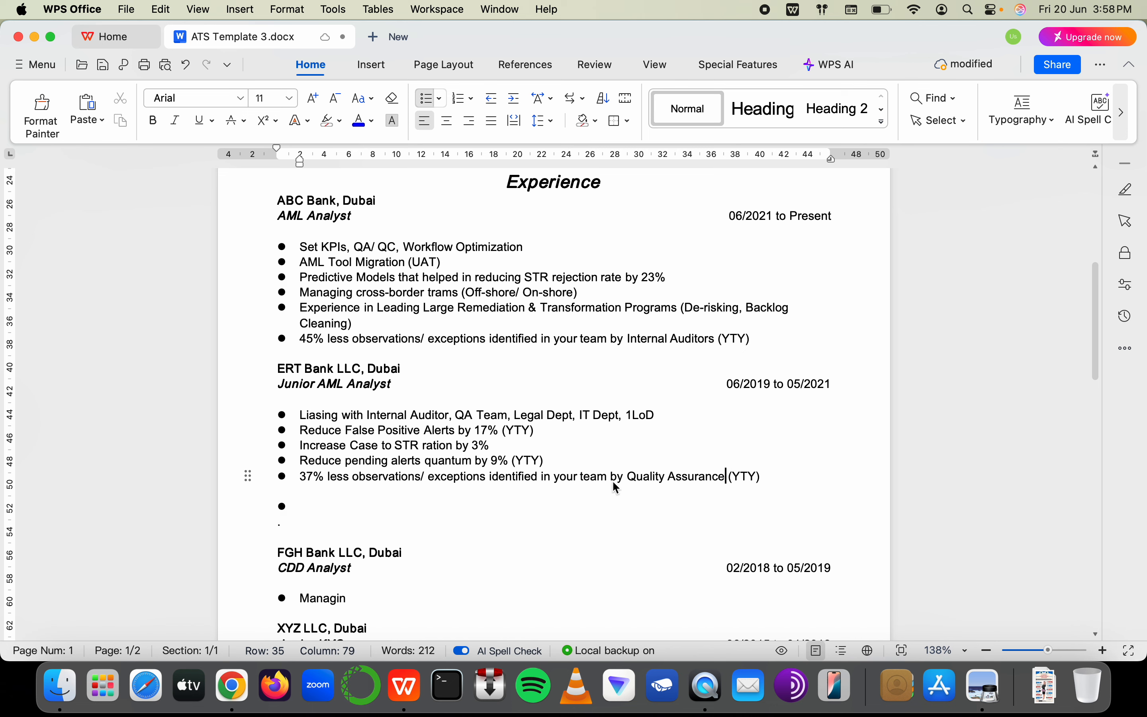
{"action": "key", "text": "Down"}
{"action": "key", "text": "BackSpace"}
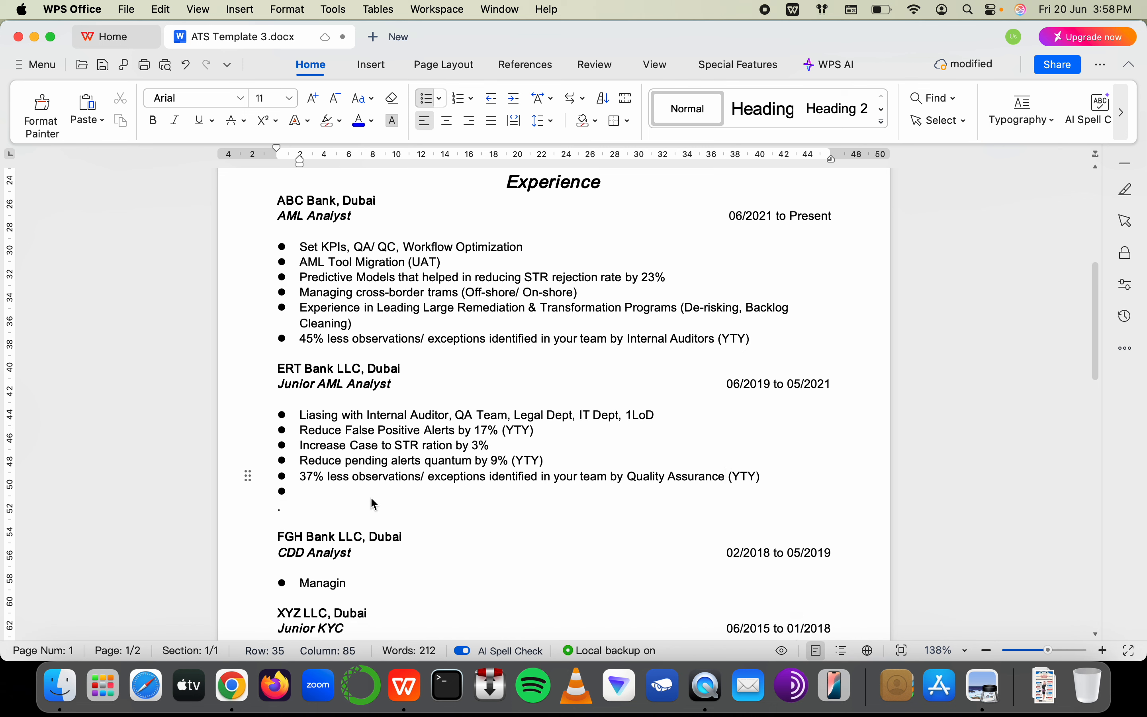
{"action": "left_click", "coordinate": [337, 495]}
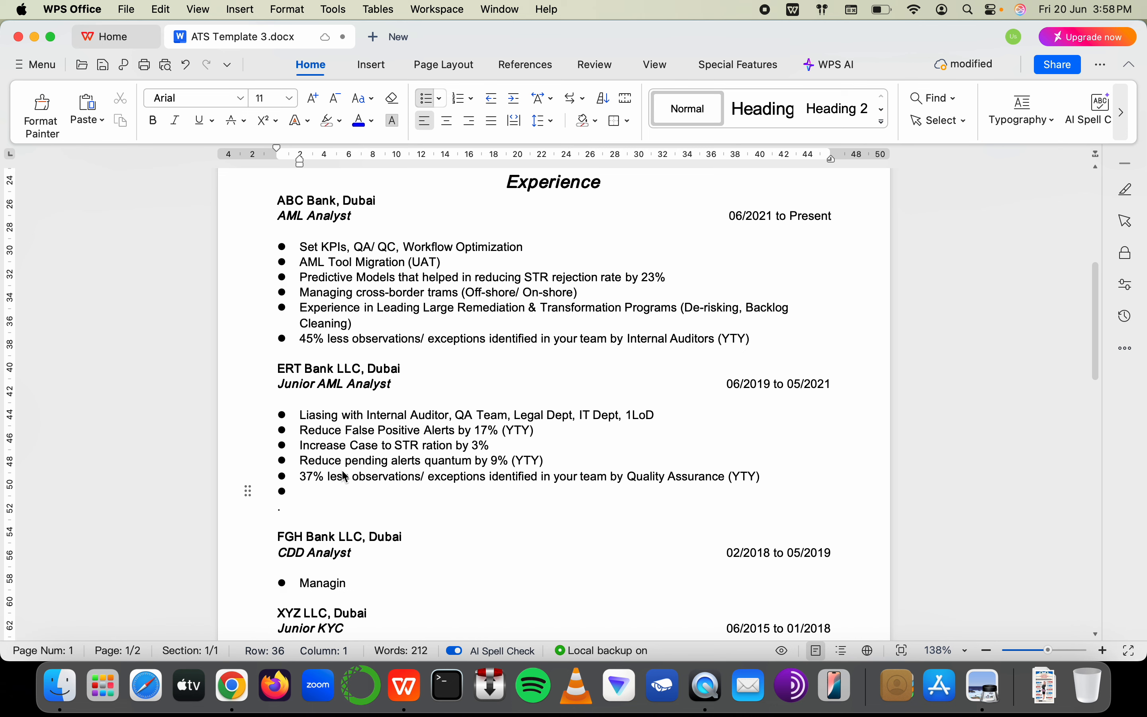
{"action": "left_click_drag", "start_coordinate": [344, 475], "coordinate": [651, 475]}
Erase the unfinished 'Managin' bullet under CDD Analyst
{"action": "left_click", "coordinate": [335, 490]}
{"action": "scroll", "coordinate": [331, 488], "scroll_direction": "down", "scroll_amount": 2}
{"action": "left_click", "coordinate": [373, 490]}
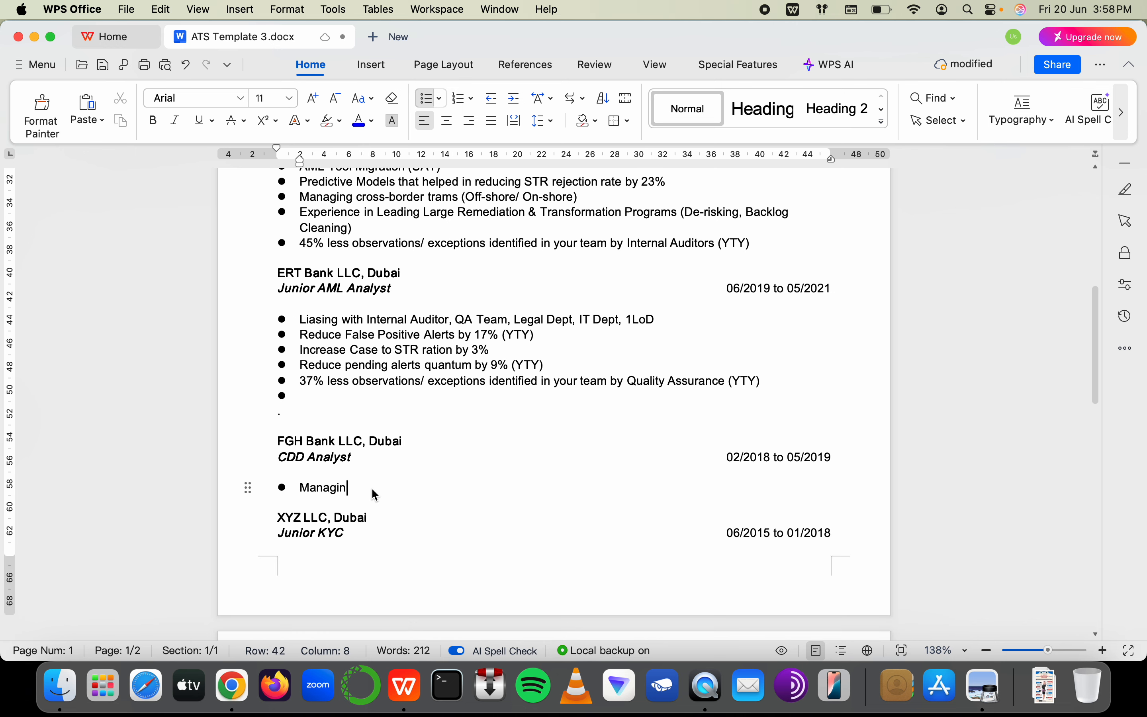
{"action": "key", "text": "BackSpace"}
{"action": "key", "text": "BackSpace"}
{"action": "key", "text": "BackSpace"}
{"action": "key", "text": "BackSpace"}
{"action": "key", "text": "BackSpace"}
{"action": "key", "text": "BackSpace"}
{"action": "key", "text": "BackSpace"}
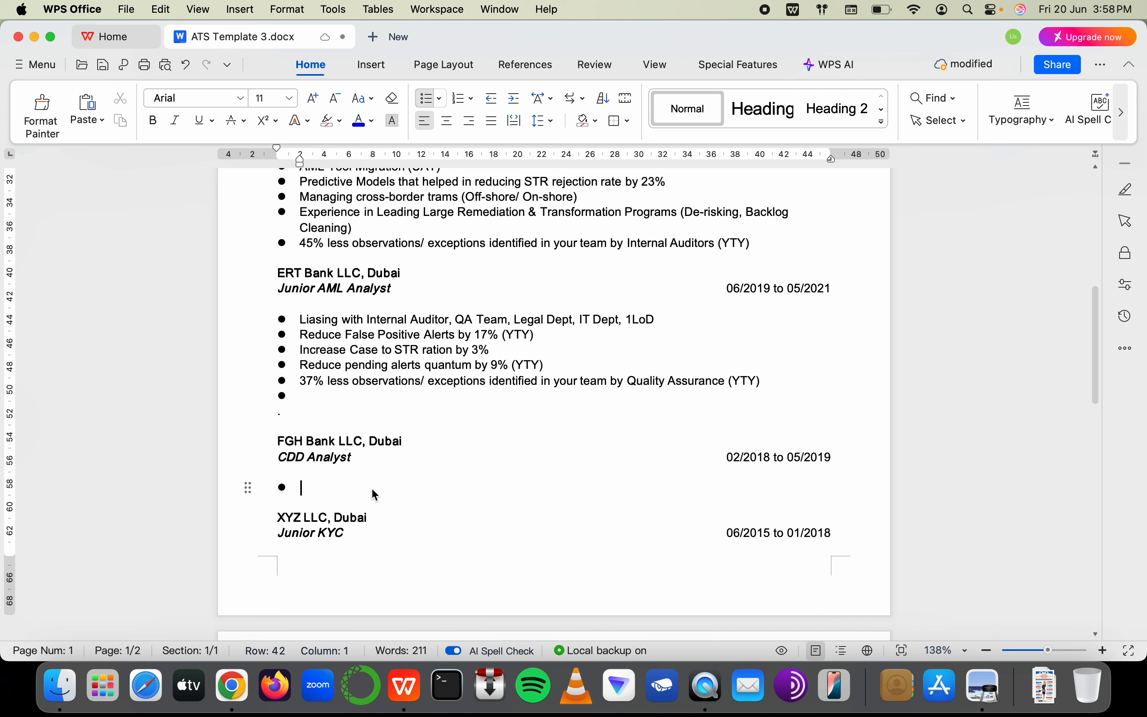
{"action": "type", "text": "P"}
{"action": "key", "text": "BackSpace"}
{"action": "type", "text": "Per"}
{"action": "key", "text": "BackSpace"}
{"action": "key", "text": "BackSpace"}
{"action": "key", "text": "BackSpace"}
Write the CDD bullet 'Timely performance of periodic reviews and updated documentation of HRC'
{"action": "type", "text": "Reduca"}
{"action": "key", "text": "BackSpace"}
{"action": "key", "text": "BackSpace"}
{"action": "key", "text": "BackSpace"}
{"action": "key", "text": "BackSpace"}
{"action": "key", "text": "BackSpace"}
{"action": "key", "text": "BackSpace"}
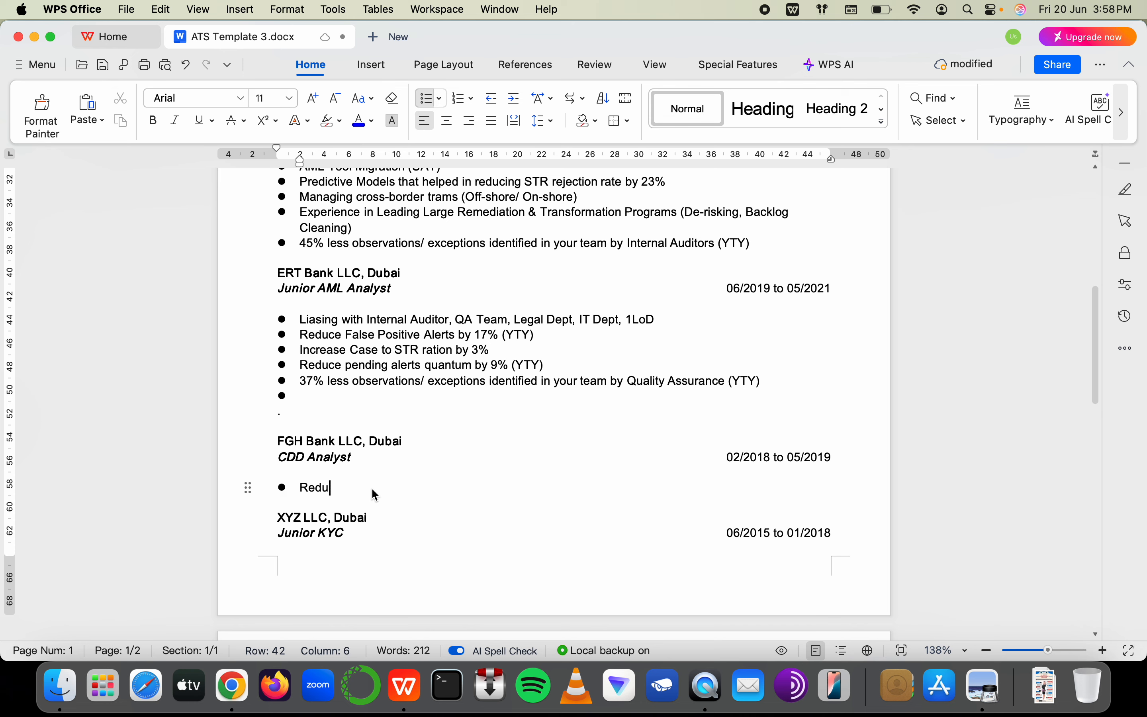
{"action": "type", "text": "Timely per"}
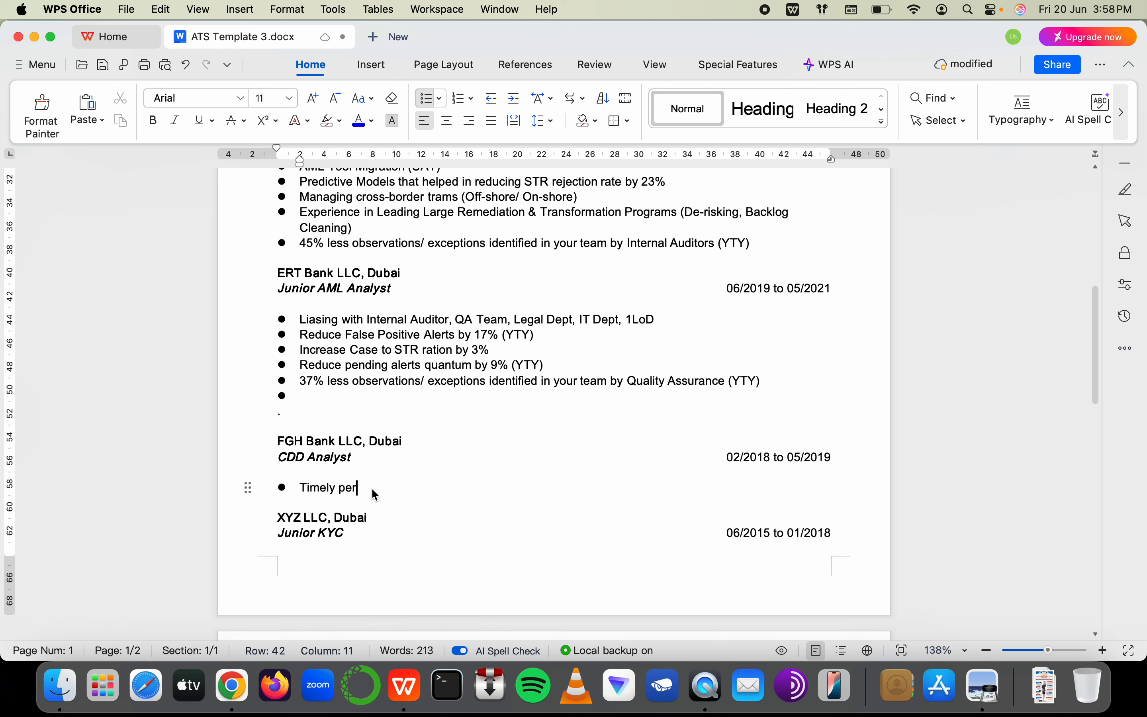
{"action": "type", "text": "formance of pe"}
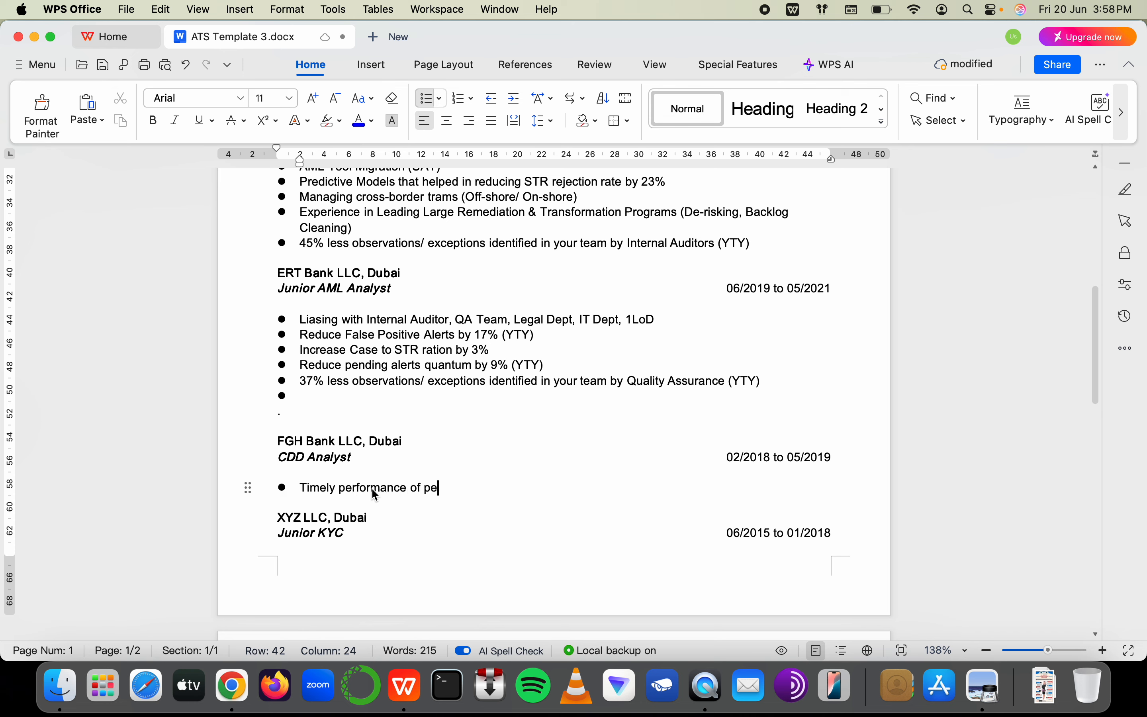
{"action": "type", "text": "riodic reviews and document"}
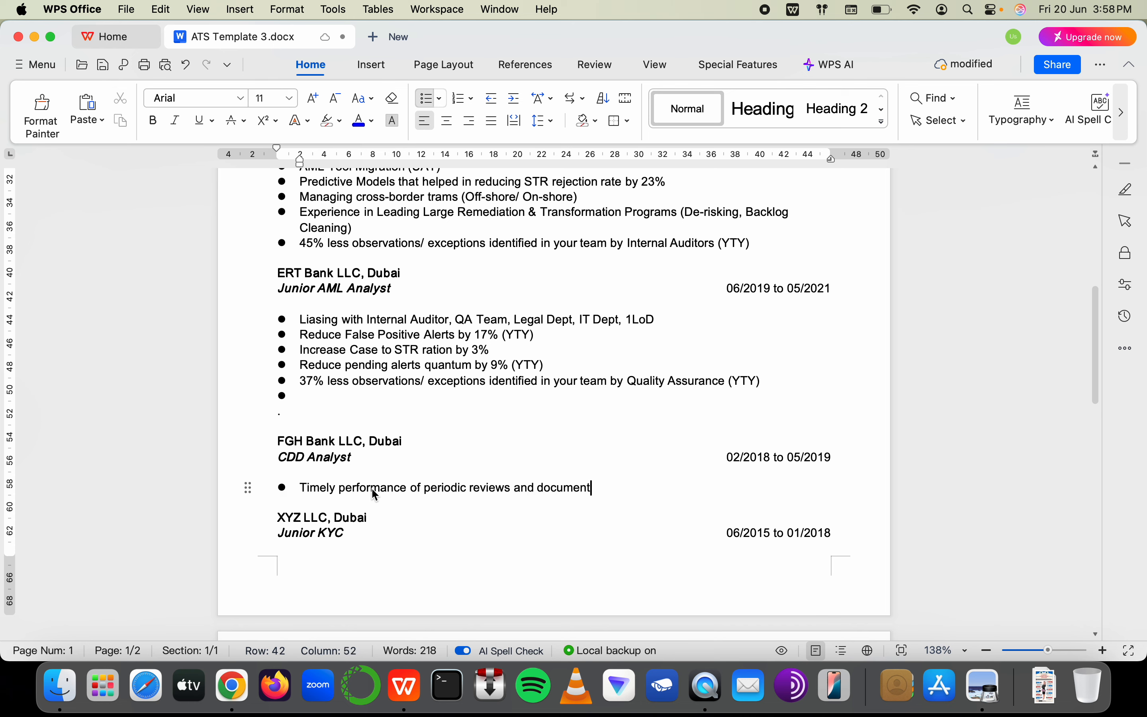
{"action": "key", "text": "BackSpace"}
{"action": "key", "text": "BackSpace"}
{"action": "key", "text": "BackSpace"}
{"action": "key", "text": "BackSpace"}
{"action": "key", "text": "BackSpace"}
{"action": "key", "text": "BackSpace"}
{"action": "key", "text": "BackSpace"}
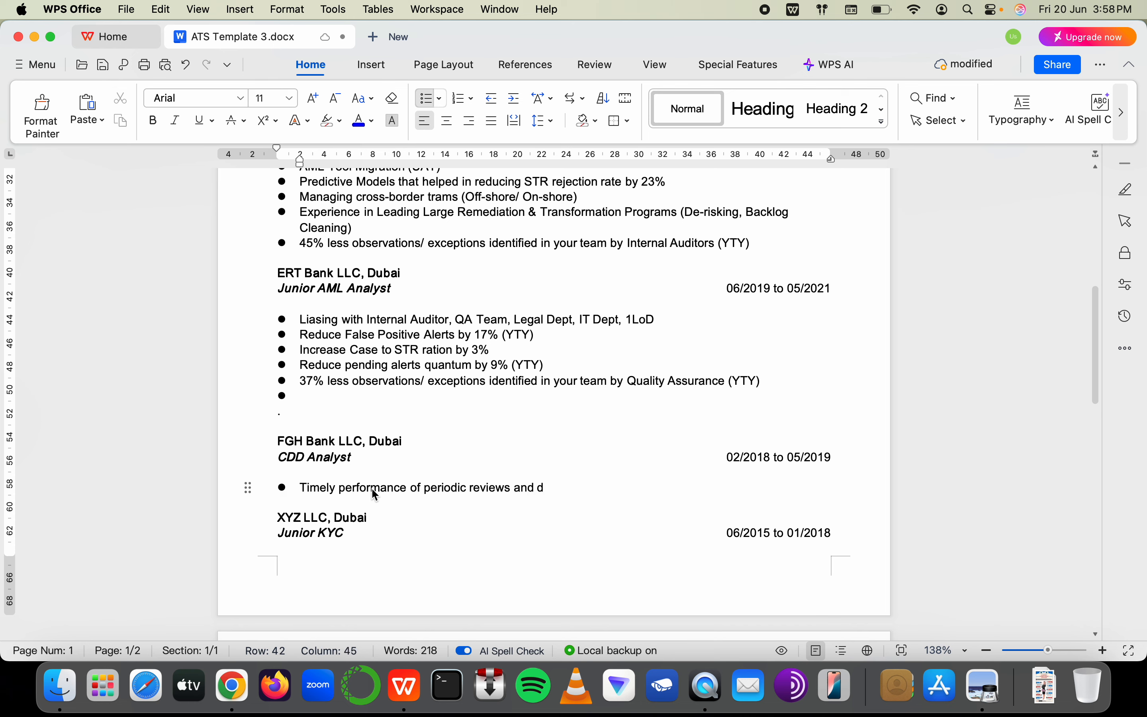
{"action": "key", "text": "BackSpace"}
{"action": "type", "text": "updated documentation of c"}
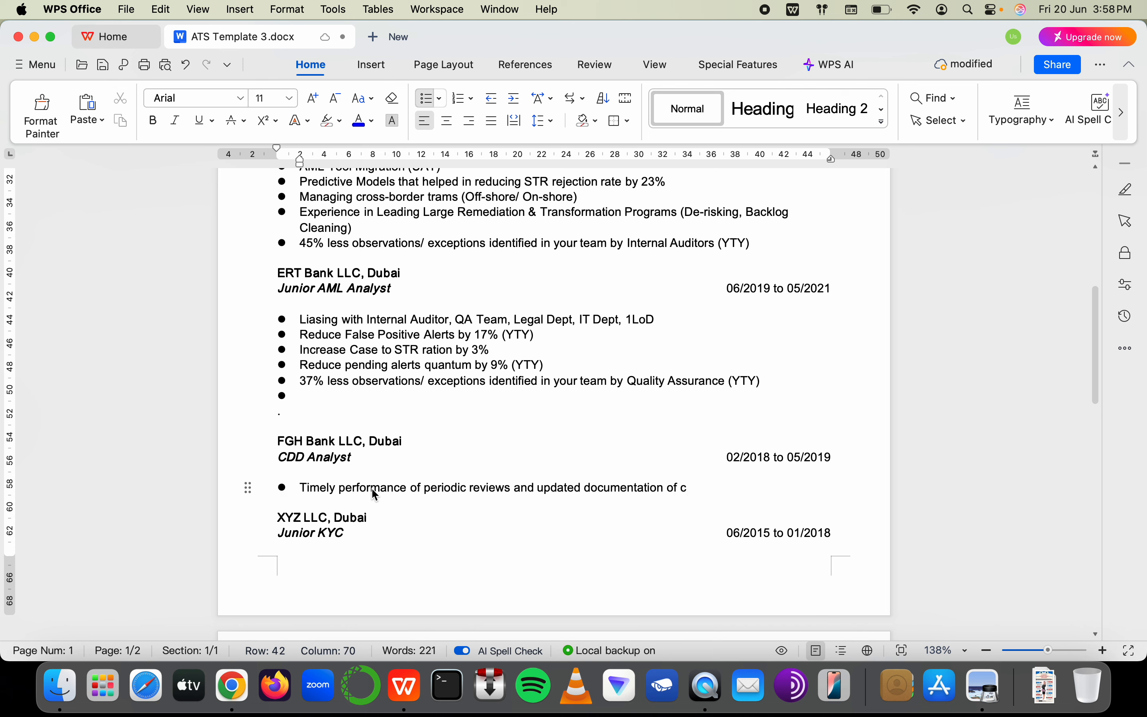
{"action": "key", "text": "BackSpace"}
{"action": "type", "text": "HRC"}
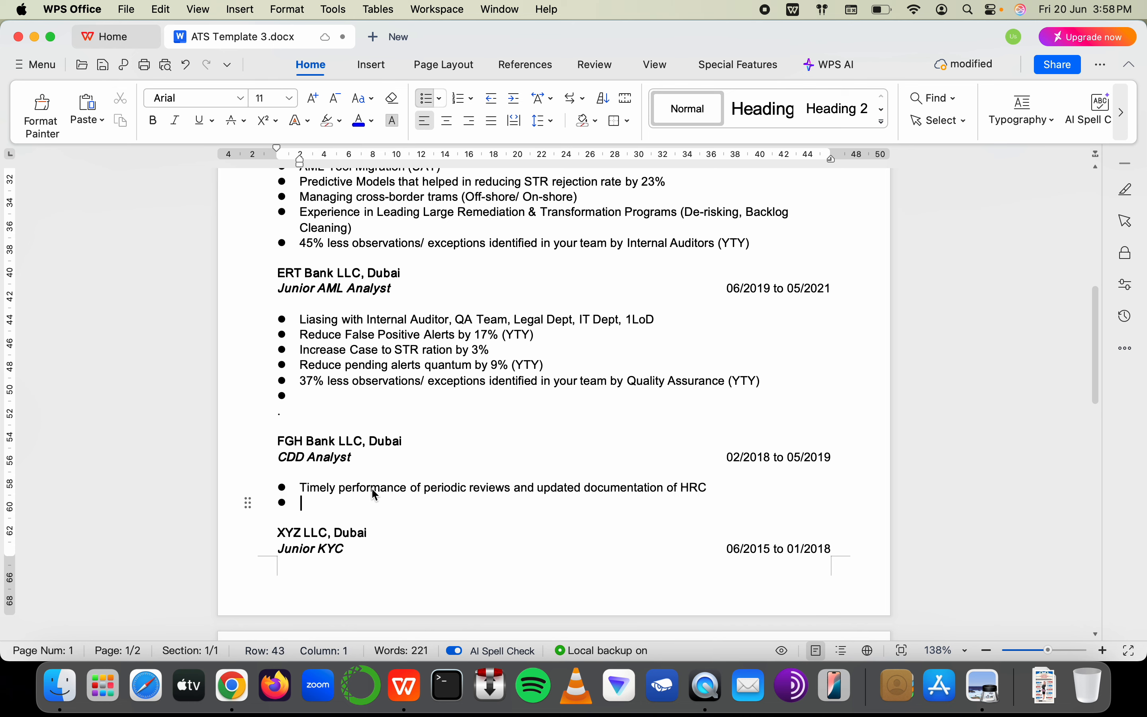
Add a bullet 'Data validation and verification of PEP customers and their profiling', then a new bullet
{"action": "key", "text": "Return"}
{"action": "type", "text": "Scanned"}
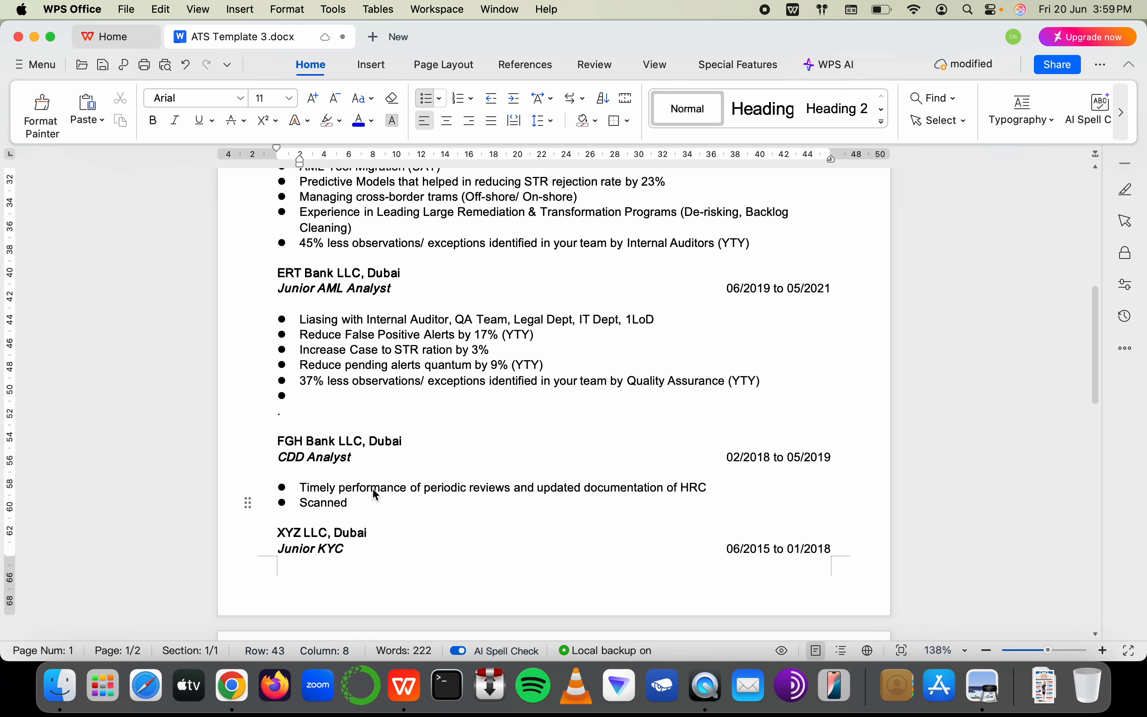
{"action": "type", "text": " dat"}
{"action": "key", "text": "BackSpace"}
{"action": "key", "text": "BackSpace"}
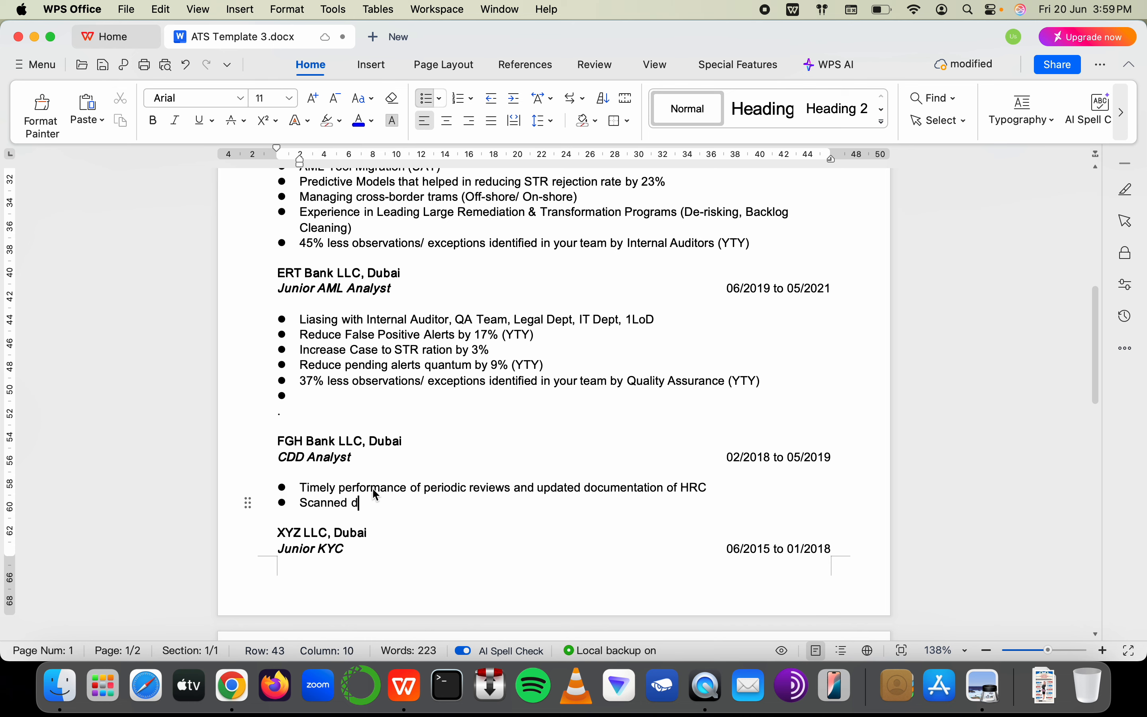
{"action": "key", "text": "BackSpace"}
{"action": "key", "text": "BackSpace"}
{"action": "key", "text": "BackSpace"}
{"action": "key", "text": "BackSpace"}
{"action": "key", "text": "BackSpace"}
{"action": "key", "text": "BackSpace"}
{"action": "key", "text": "BackSpace"}
{"action": "key", "text": "BackSpace"}
{"action": "key", "text": "BackSpace"}
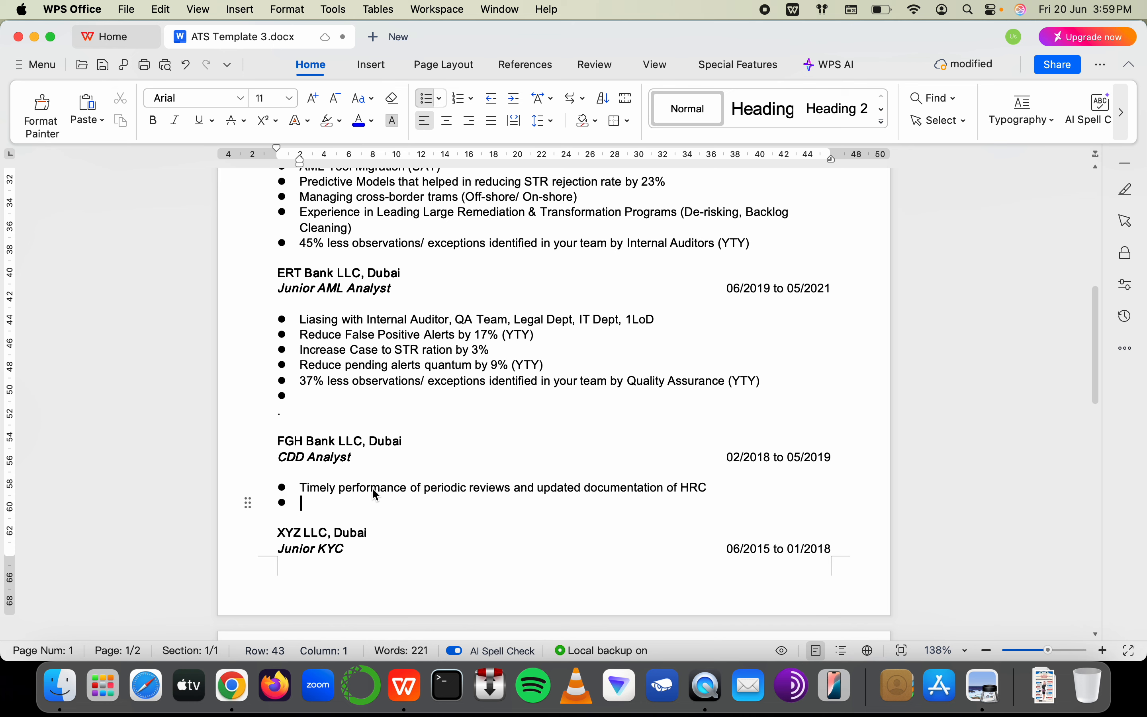
{"action": "type", "text": "Data va"}
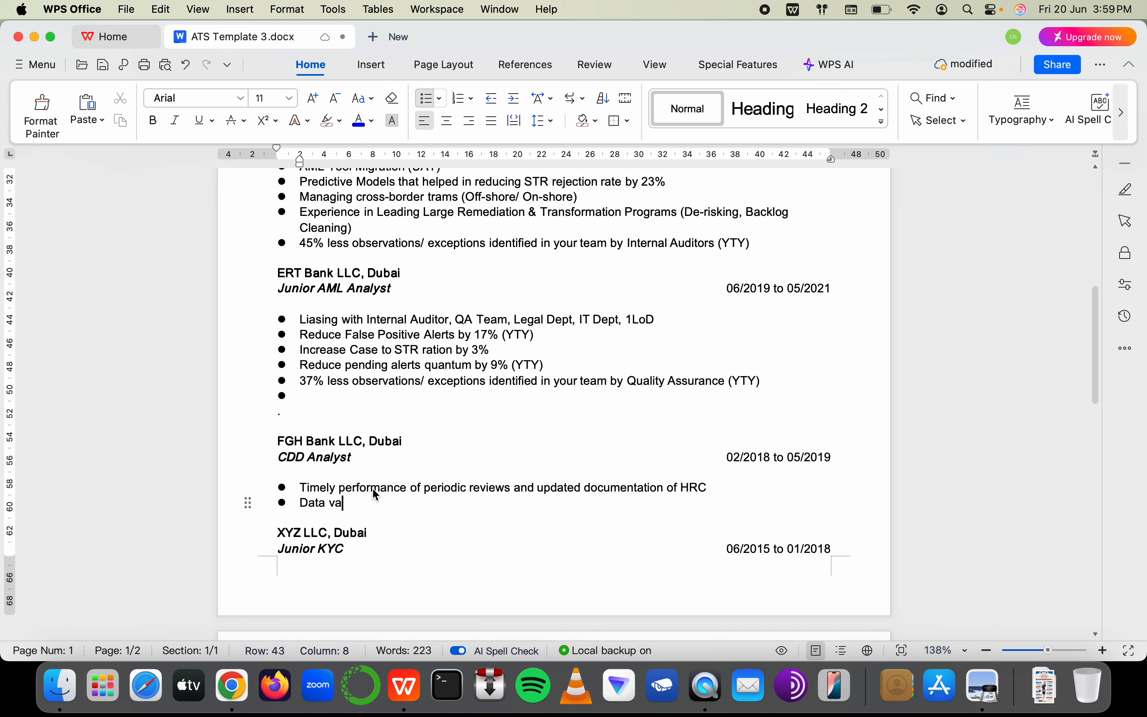
{"action": "type", "text": "lidation of"}
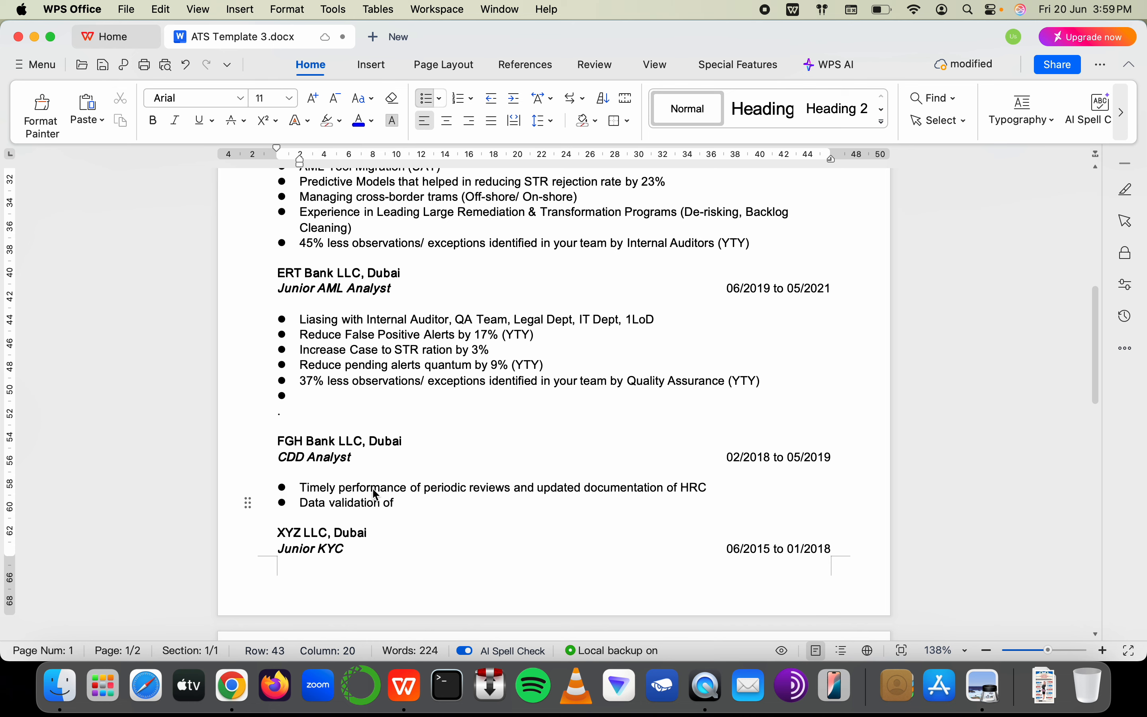
{"action": "type", "text": "PEP customers and"}
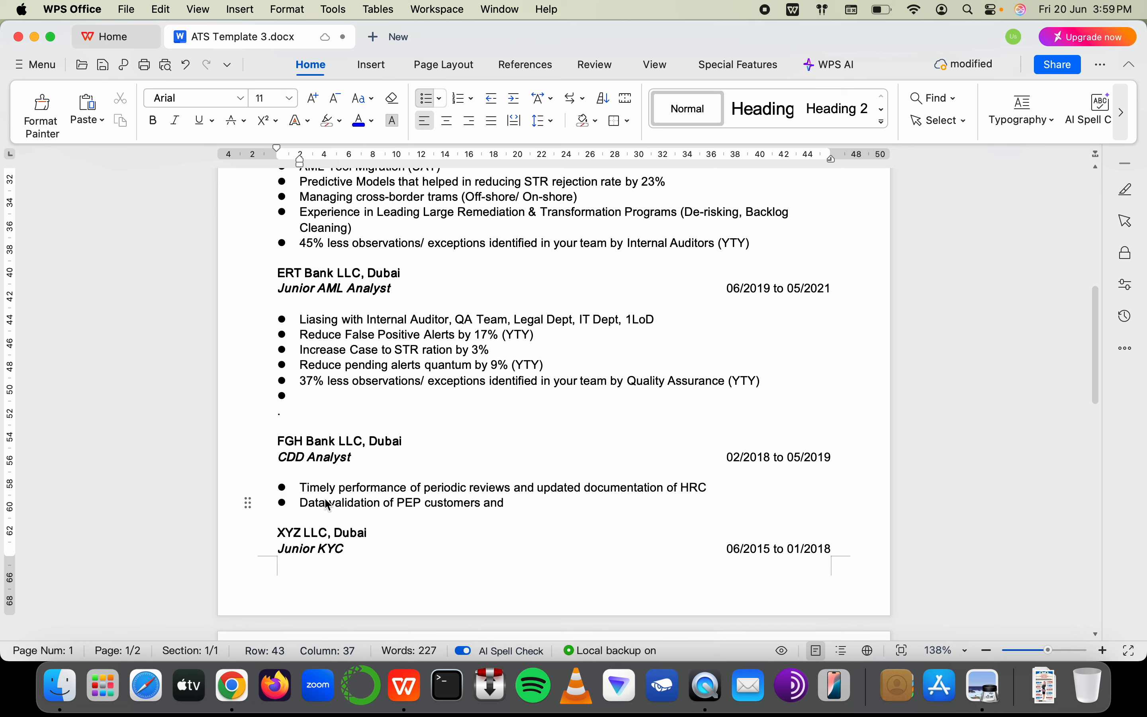
{"action": "left_click", "coordinate": [384, 503]}
{"action": "type", "text": "and verification"}
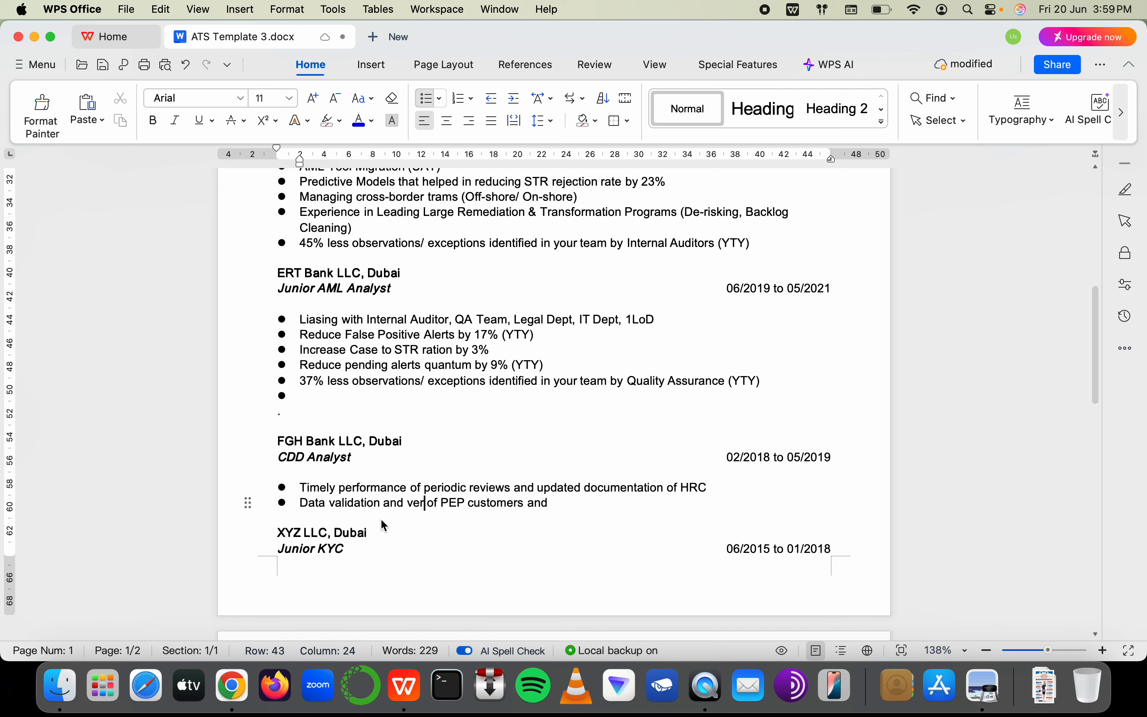
{"action": "key", "text": "End"}
{"action": "key", "text": "BackSpace"}
{"action": "key", "text": "BackSpace"}
{"action": "key", "text": "BackSpace"}
{"action": "key", "text": "BackSpace"}
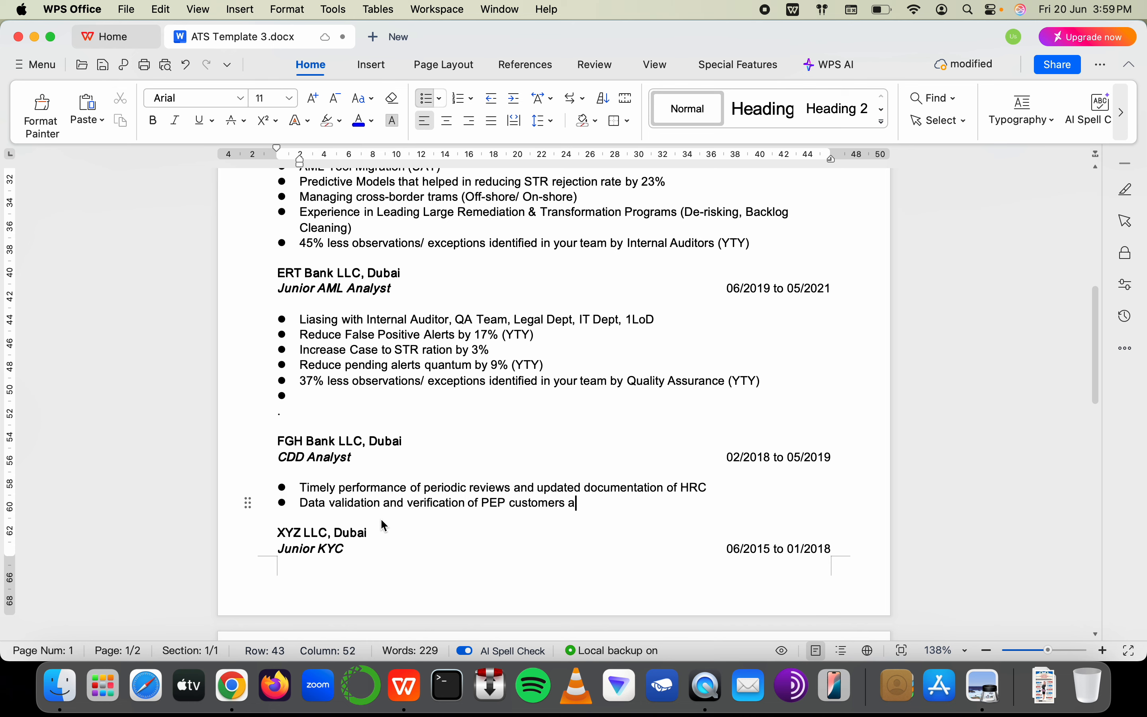
{"action": "type", "text": "and their "}
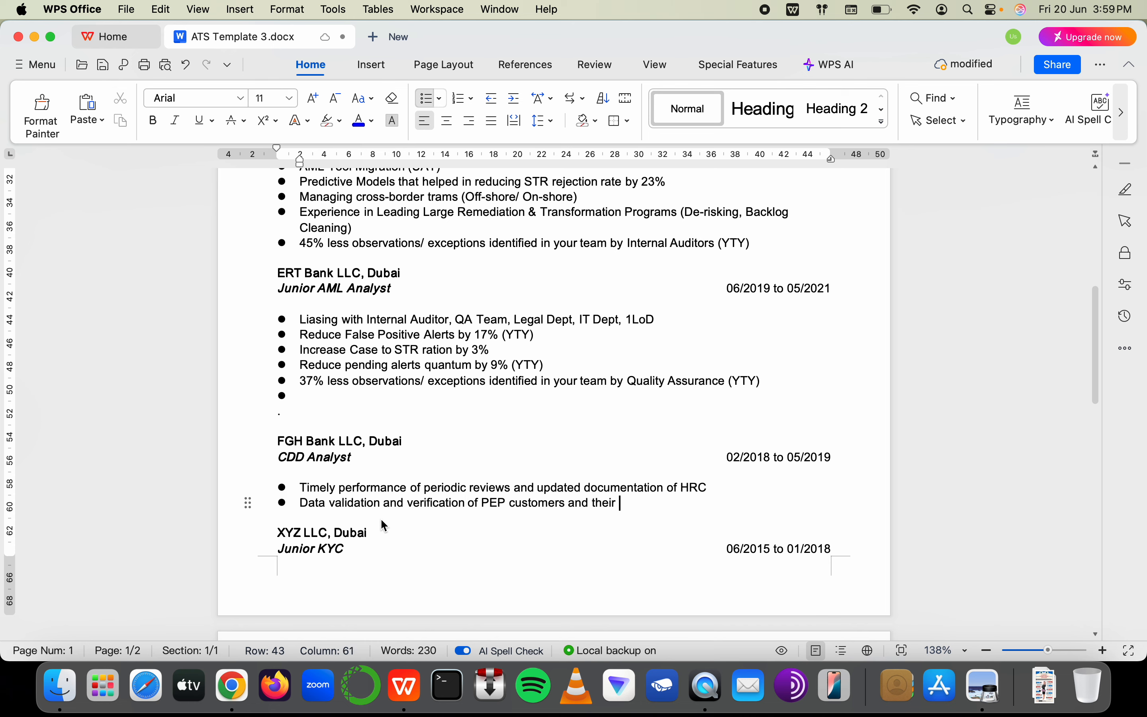
{"action": "type", "text": "profiling"}
{"action": "key", "text": "Return"}
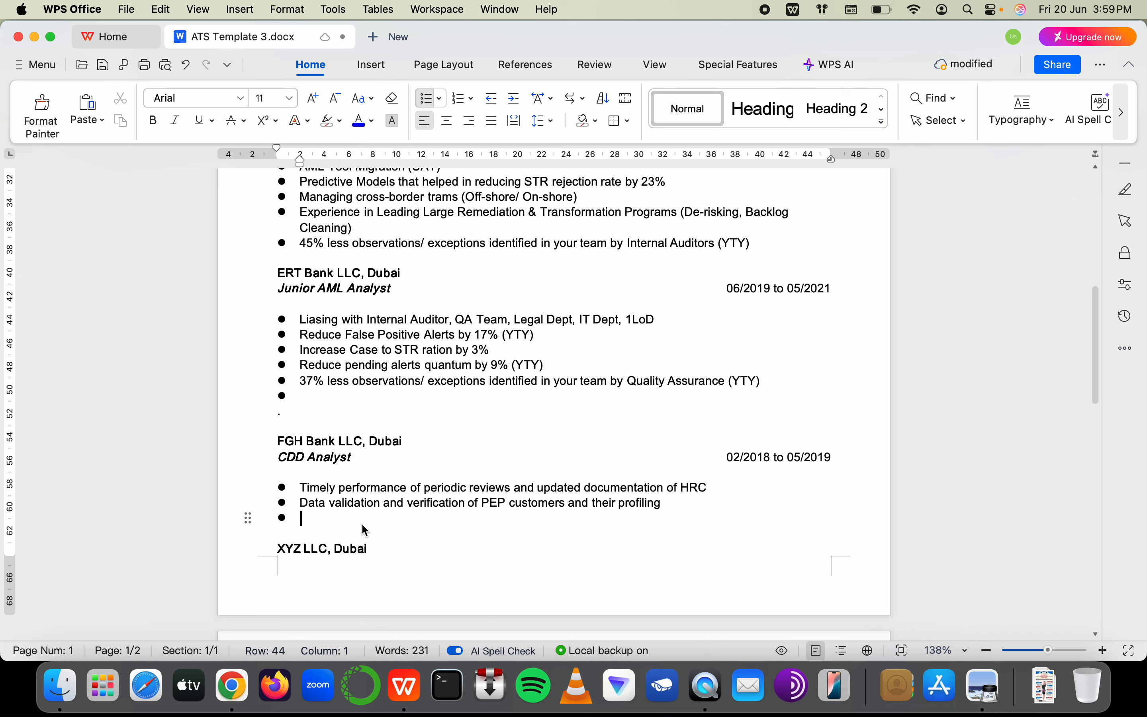
Type 'RFI Closure' on the empty ERT Bank bullet and begin prefixing it with 'Increased'
{"action": "left_click", "coordinate": [317, 396]}
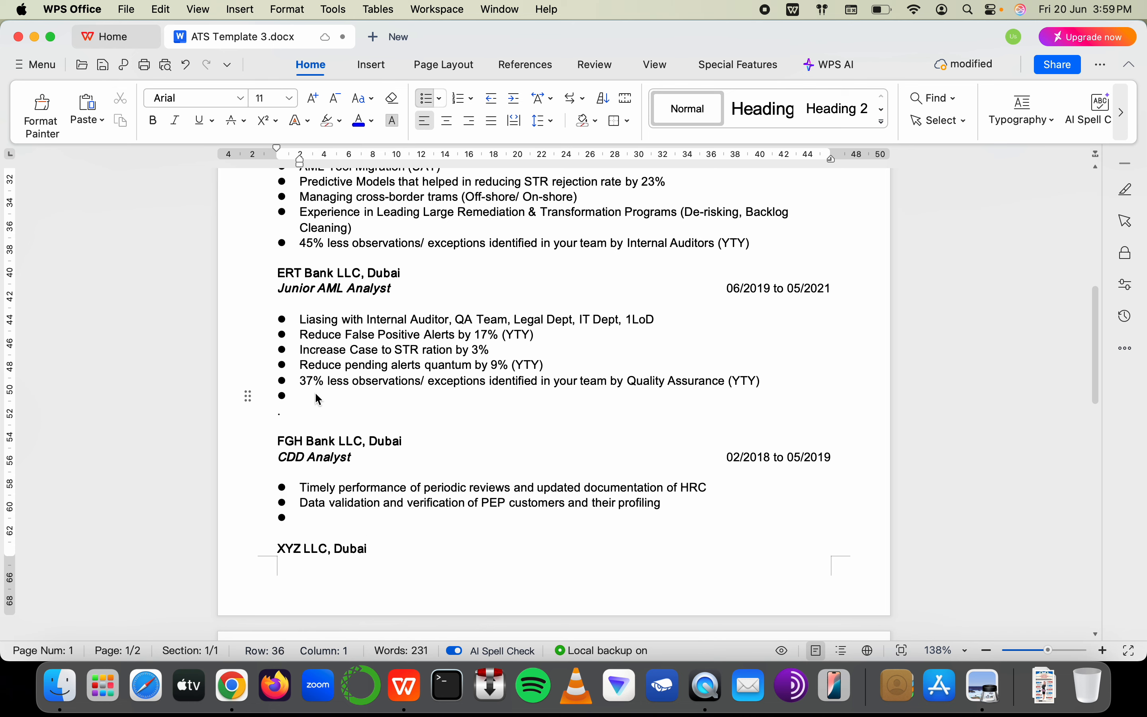
{"action": "type", "text": "RFI Closire"}
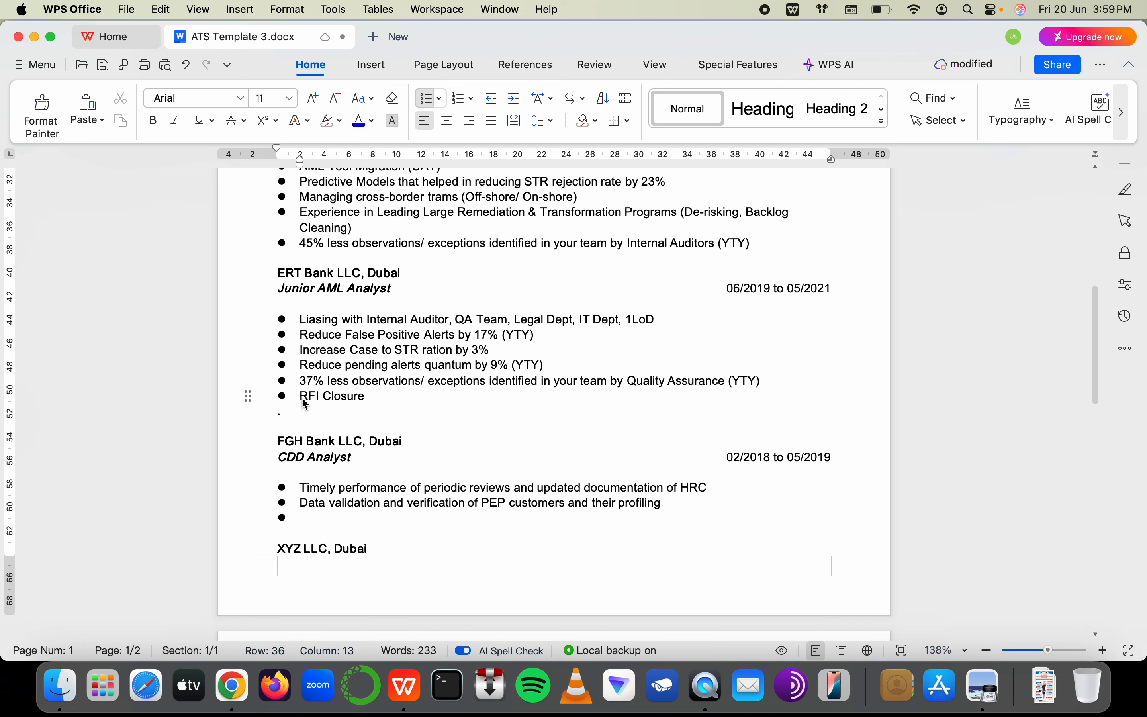
{"action": "left_click_drag", "start_coordinate": [301, 397], "coordinate": [308, 397]}
{"action": "left_click", "coordinate": [300, 401]}
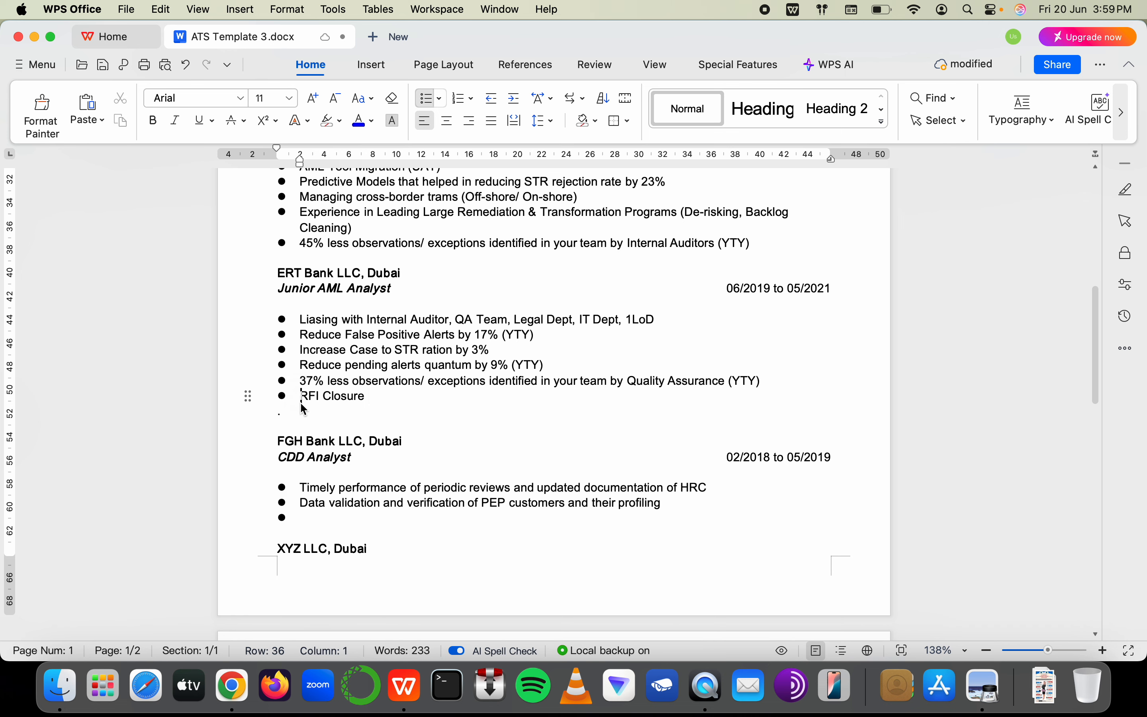
{"action": "type", "text": "Incrased"}
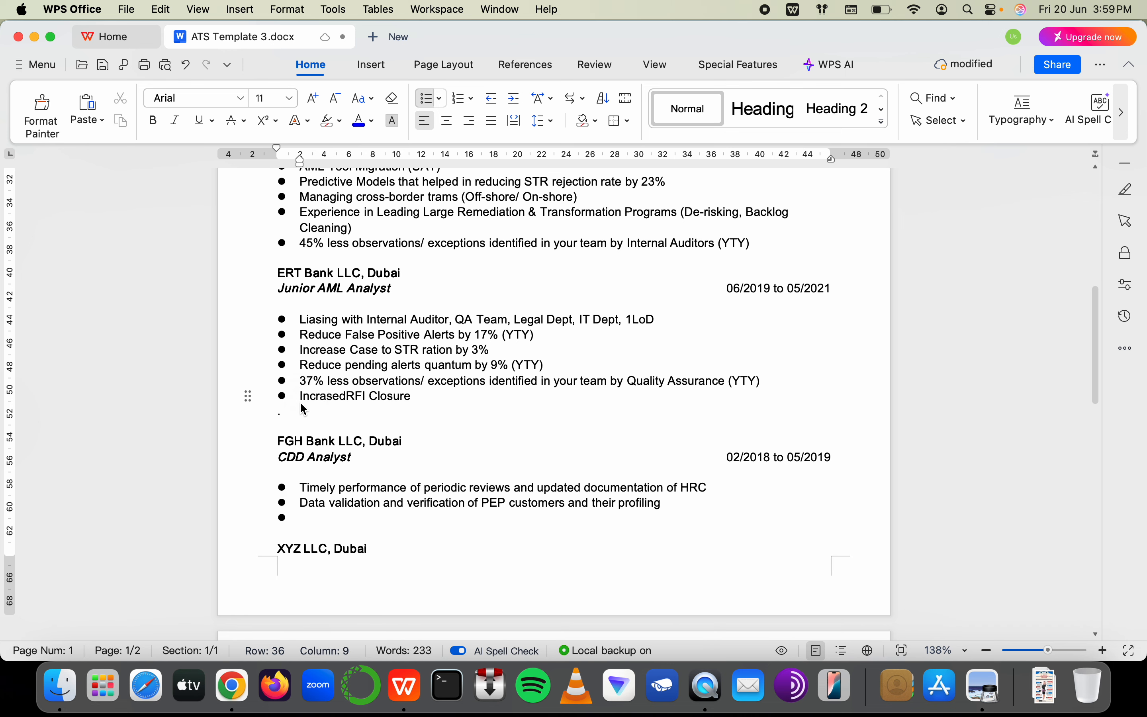
{"action": "key", "text": "BackSpace"}
{"action": "key", "text": "BackSpace"}
{"action": "key", "text": "BackSpace"}
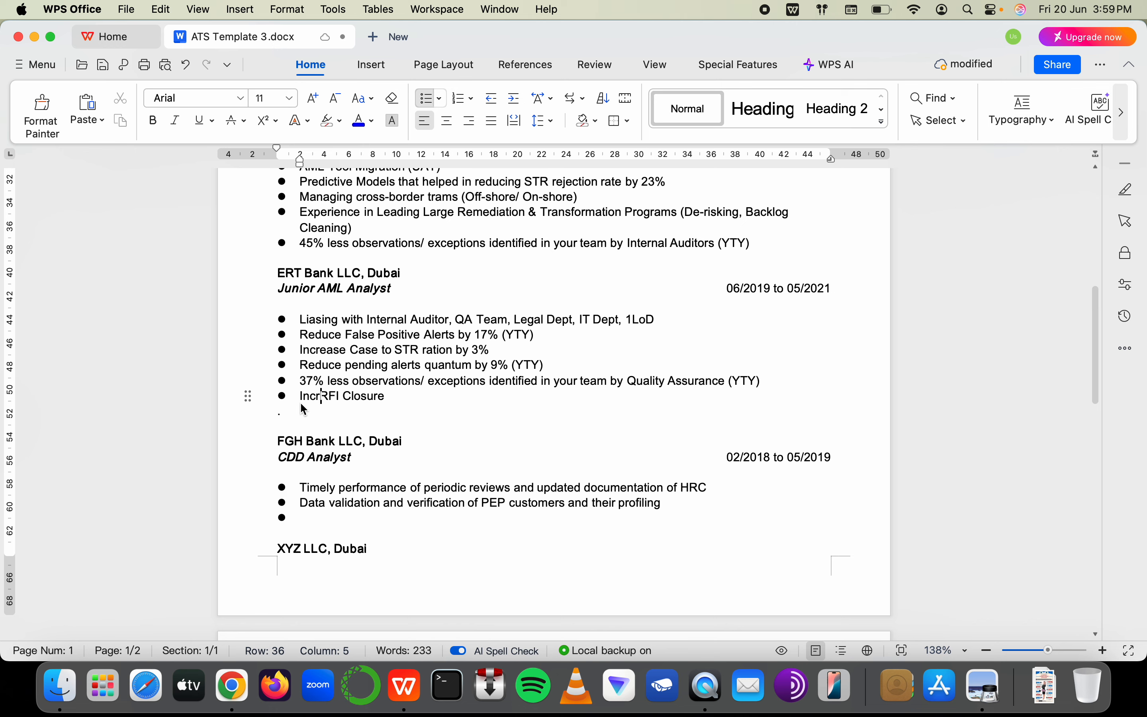
Finish 'Increased' and change Reduce, Increase and Reduce to Reduced, Increased and Reduced
{"action": "type", "text": "eased"}
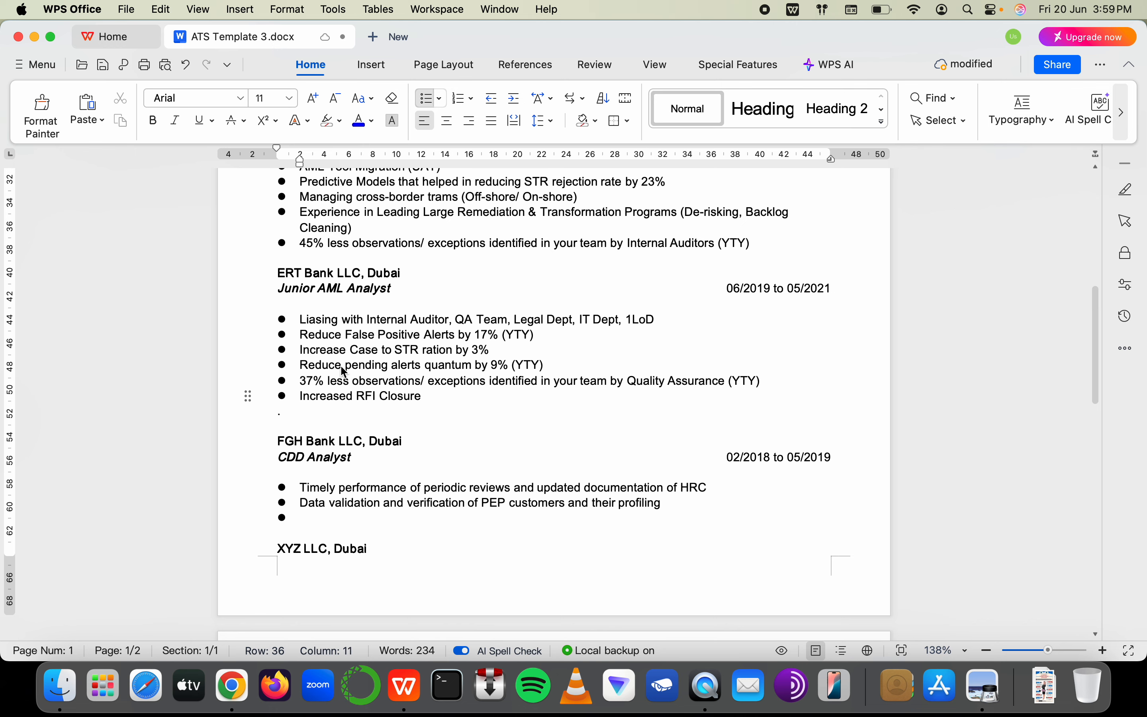
{"action": "left_click", "coordinate": [344, 366]}
{"action": "type", "text": "d"}
{"action": "left_click", "coordinate": [346, 350]}
{"action": "type", "text": "d"}
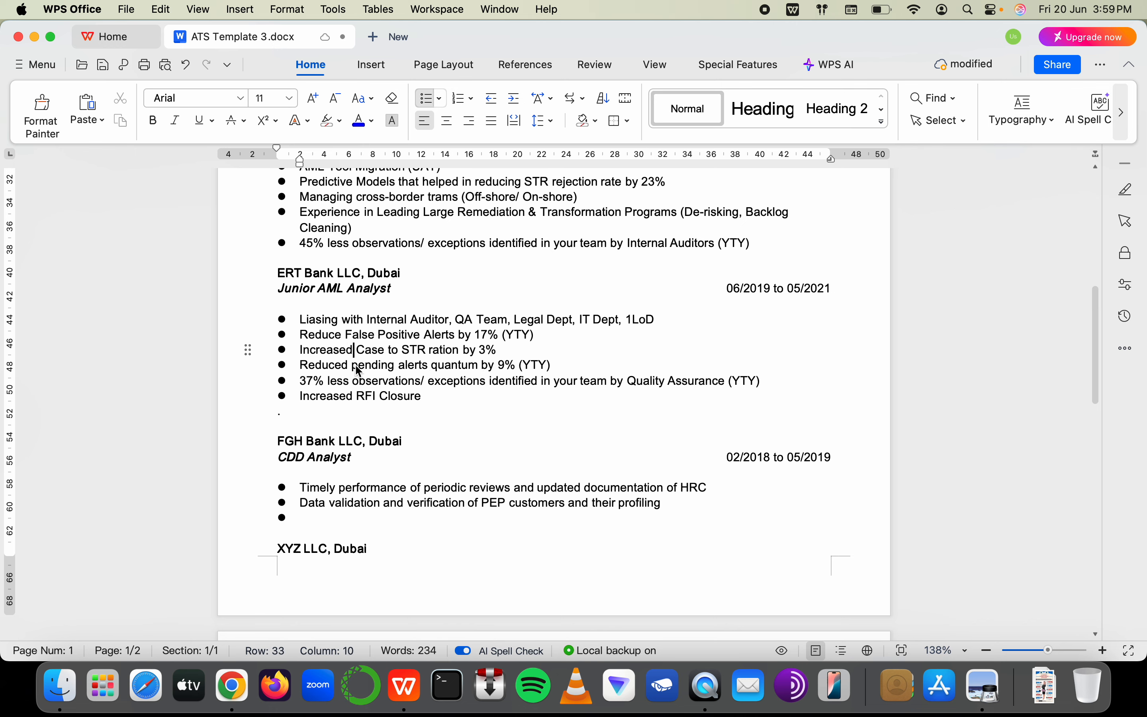
{"action": "left_click", "coordinate": [345, 334]}
{"action": "type", "text": "d"}
Change 'Liasing' to 'Liaisoned' in the liaising bullet
{"action": "scroll", "coordinate": [346, 319], "scroll_direction": "up", "scroll_amount": 1}
{"action": "left_click", "coordinate": [337, 335]}
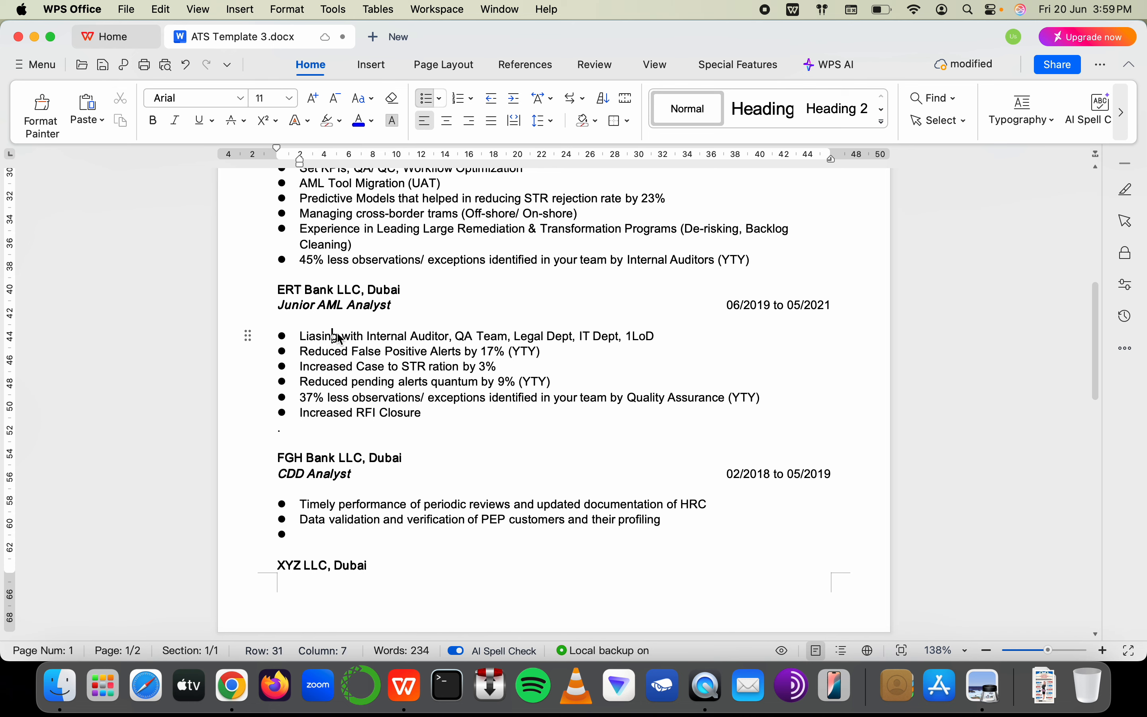
{"action": "key", "text": "Delete"}
{"action": "key", "text": "BackSpace"}
{"action": "key", "text": "BackSpace"}
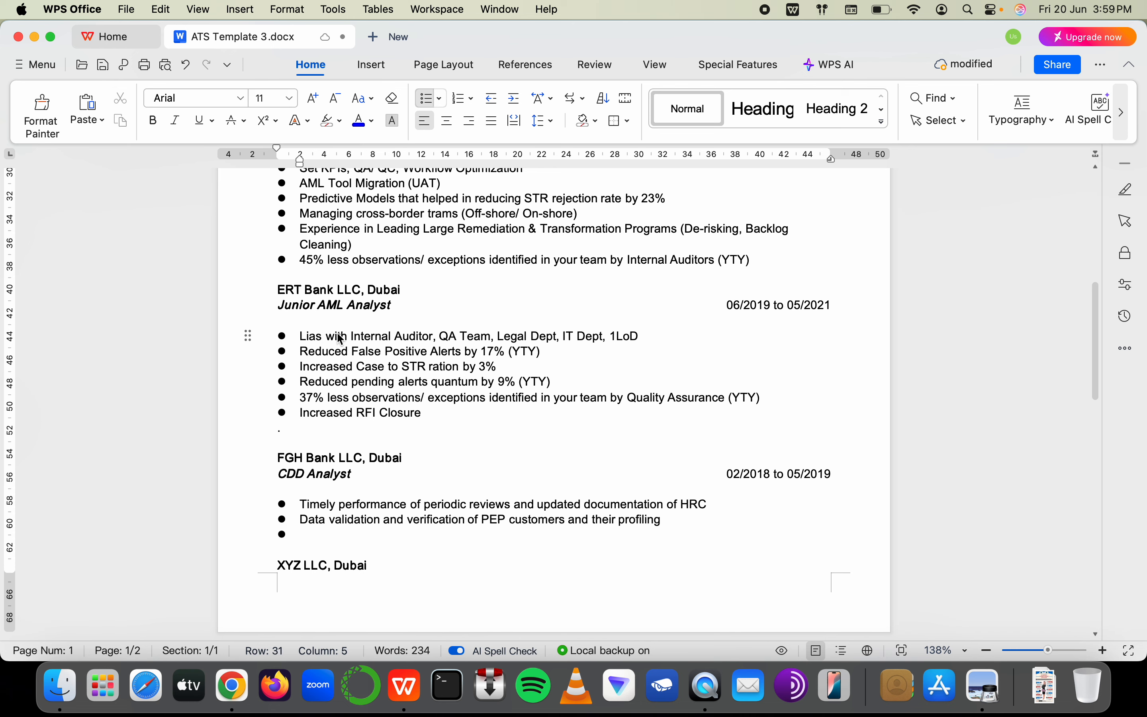
{"action": "type", "text": "is"}
{"action": "key", "text": "BackSpace"}
{"action": "type", "text": "oned"}
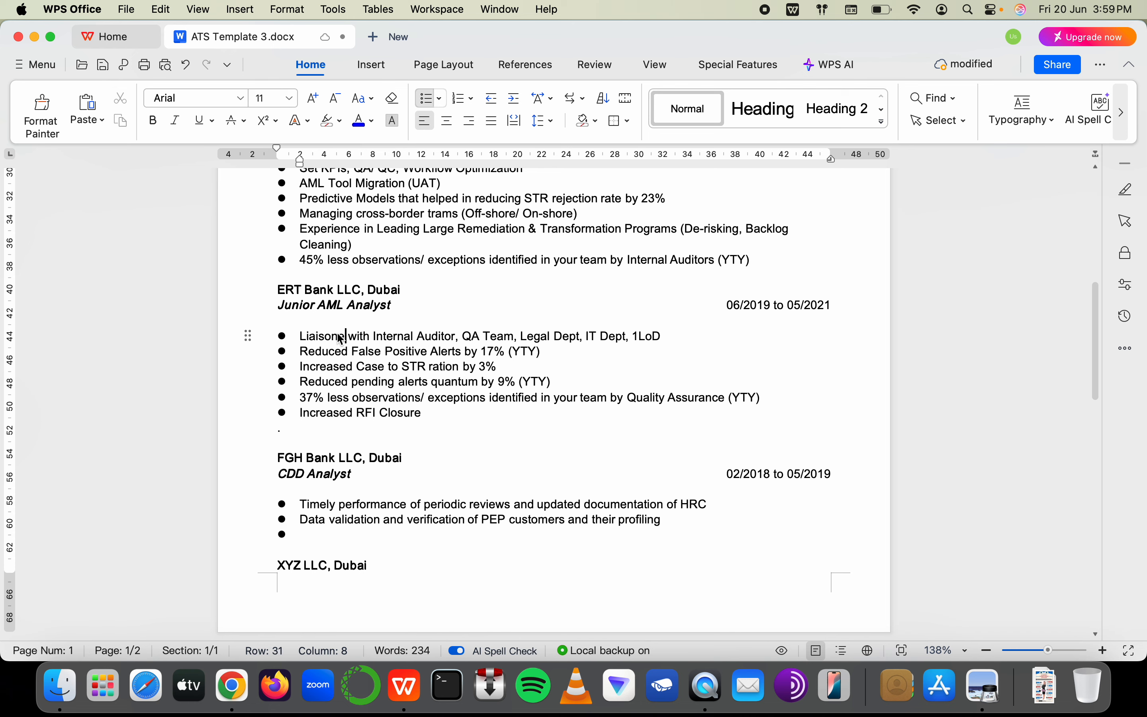
Change 'Managing' to 'Managed' and 'Experience' to 'Experienced' in the ABC Bank bullets
{"action": "left_click", "coordinate": [352, 368]}
{"action": "scroll", "coordinate": [318, 259], "scroll_direction": "up", "scroll_amount": 3}
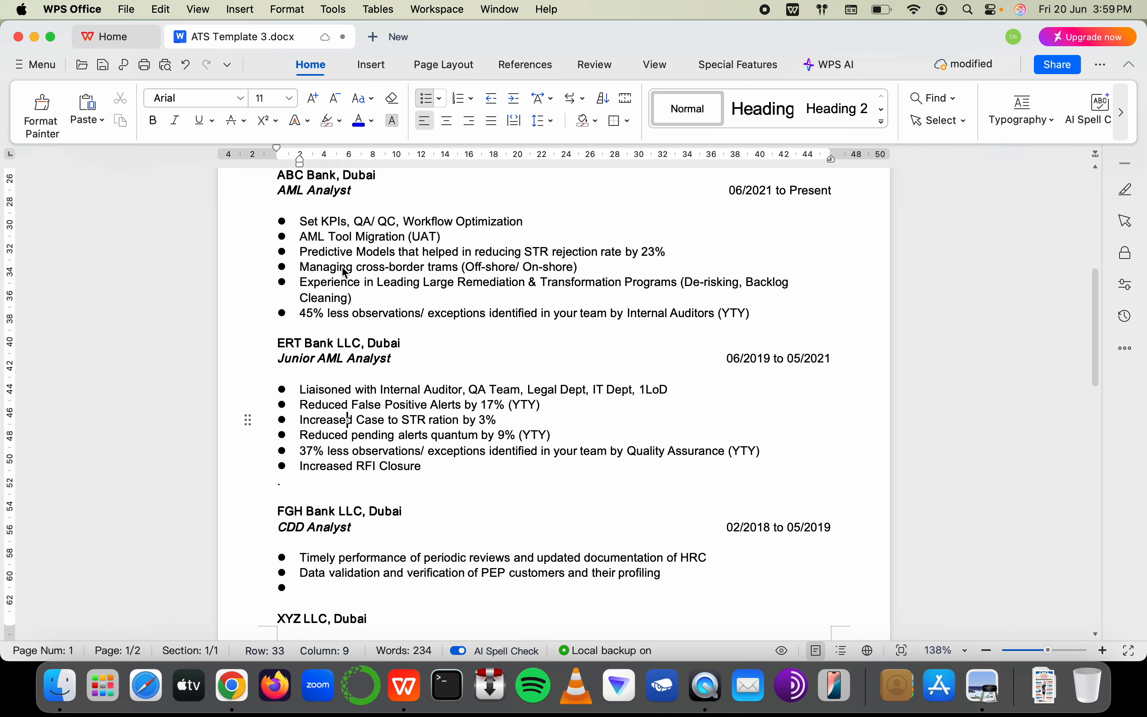
{"action": "left_click", "coordinate": [359, 267]}
{"action": "key", "text": "BackSpace"}
{"action": "key", "text": "BackSpace"}
{"action": "key", "text": "BackSpace"}
{"action": "type", "text": "ed"}
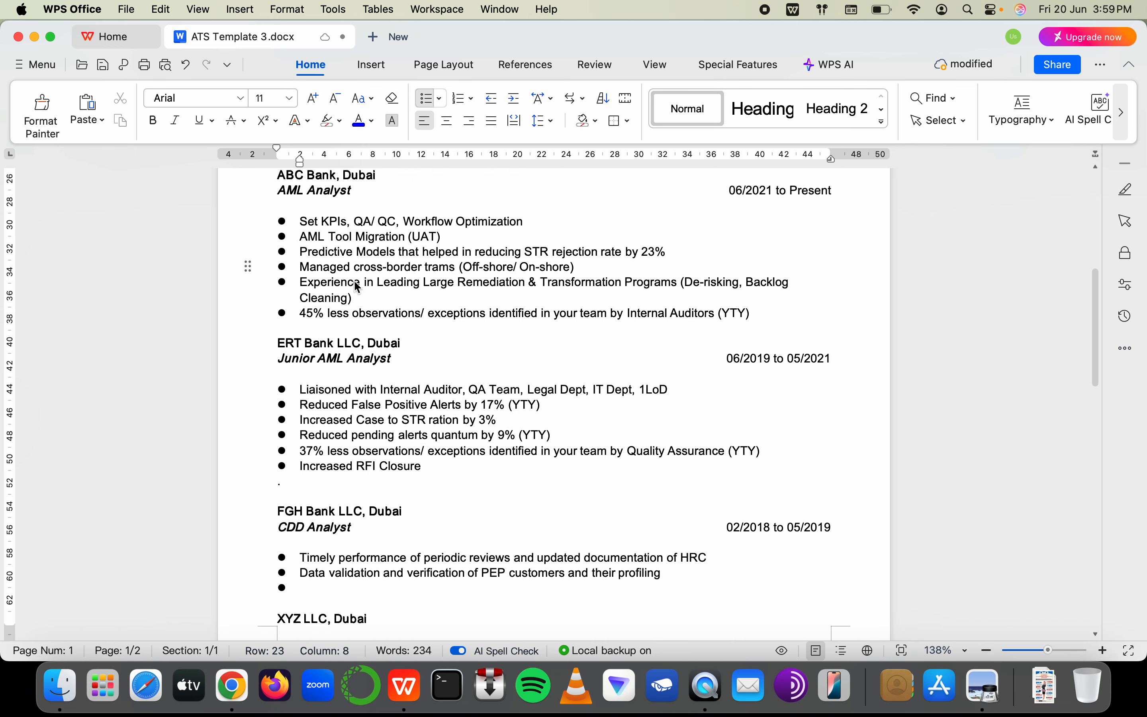
{"action": "left_click", "coordinate": [354, 280]}
{"action": "type", "text": "d"}
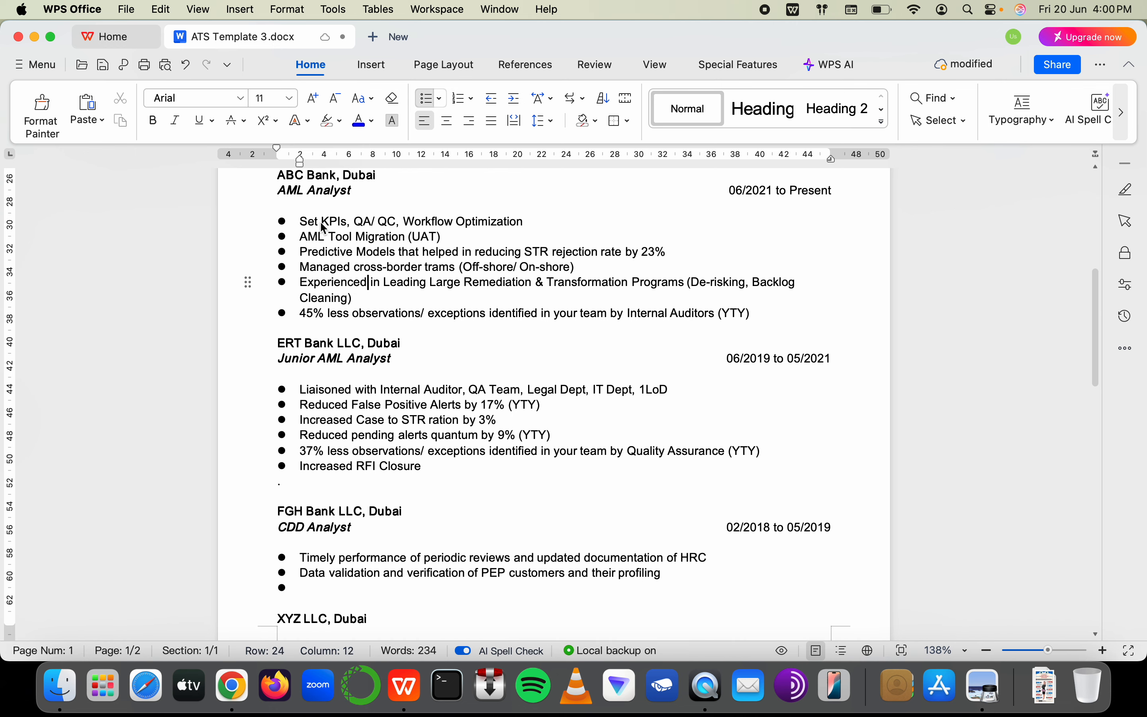
{"action": "left_click", "coordinate": [313, 223]}
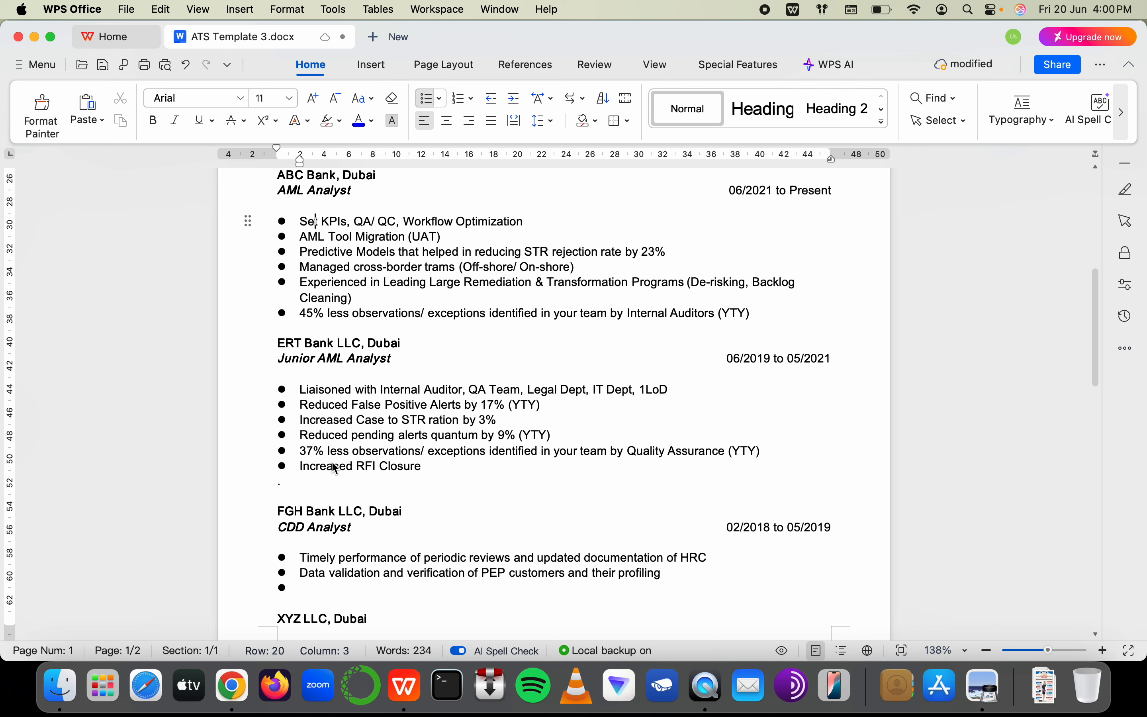
Extend the RFI bullet to read 'Increased RFI Closure rate by 19%'
{"action": "left_click", "coordinate": [349, 467]}
{"action": "left_click", "coordinate": [463, 465]}
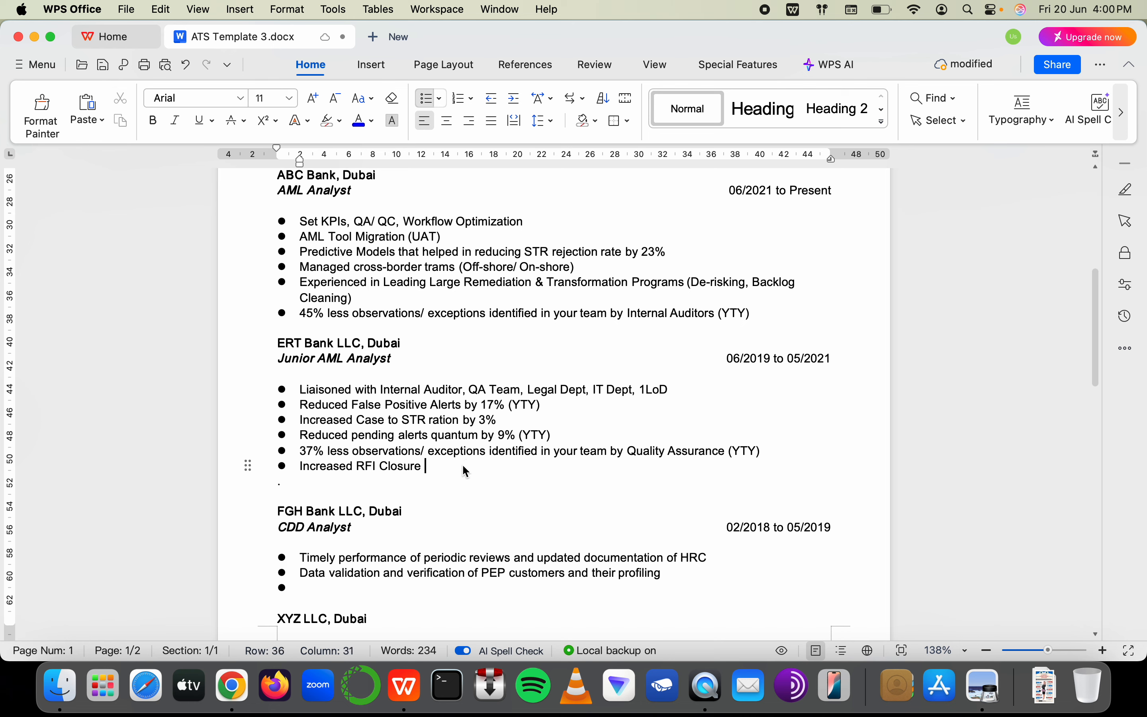
{"action": "type", "text": "rat"}
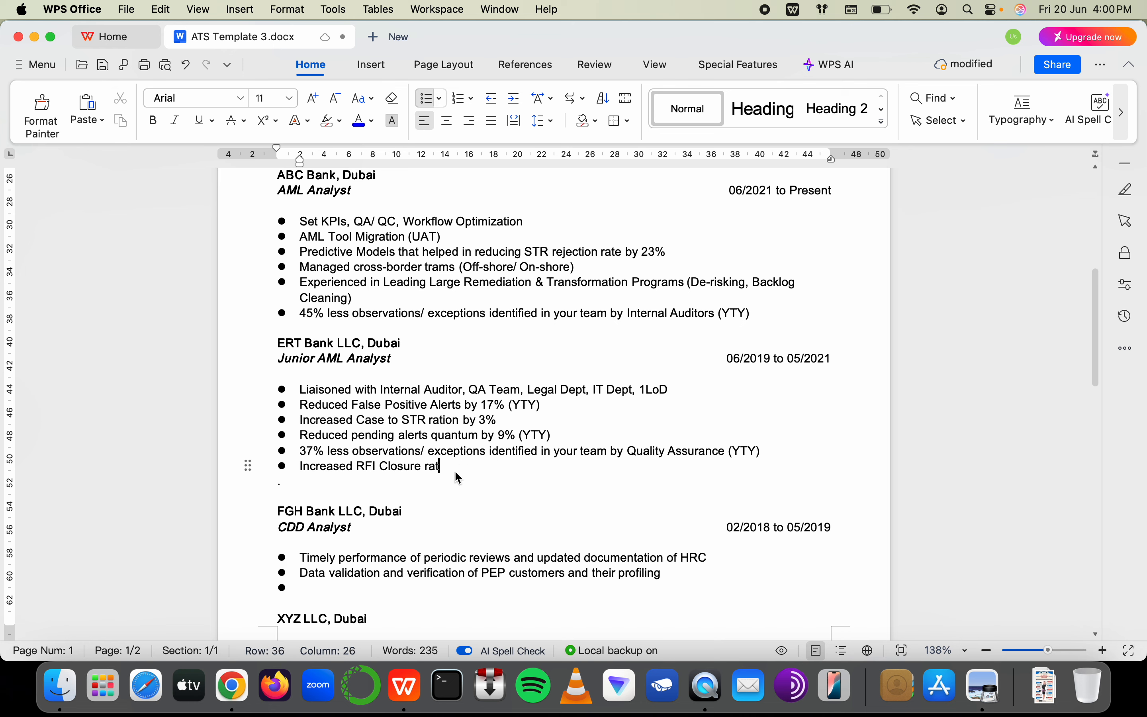
{"action": "type", "text": "e by"}
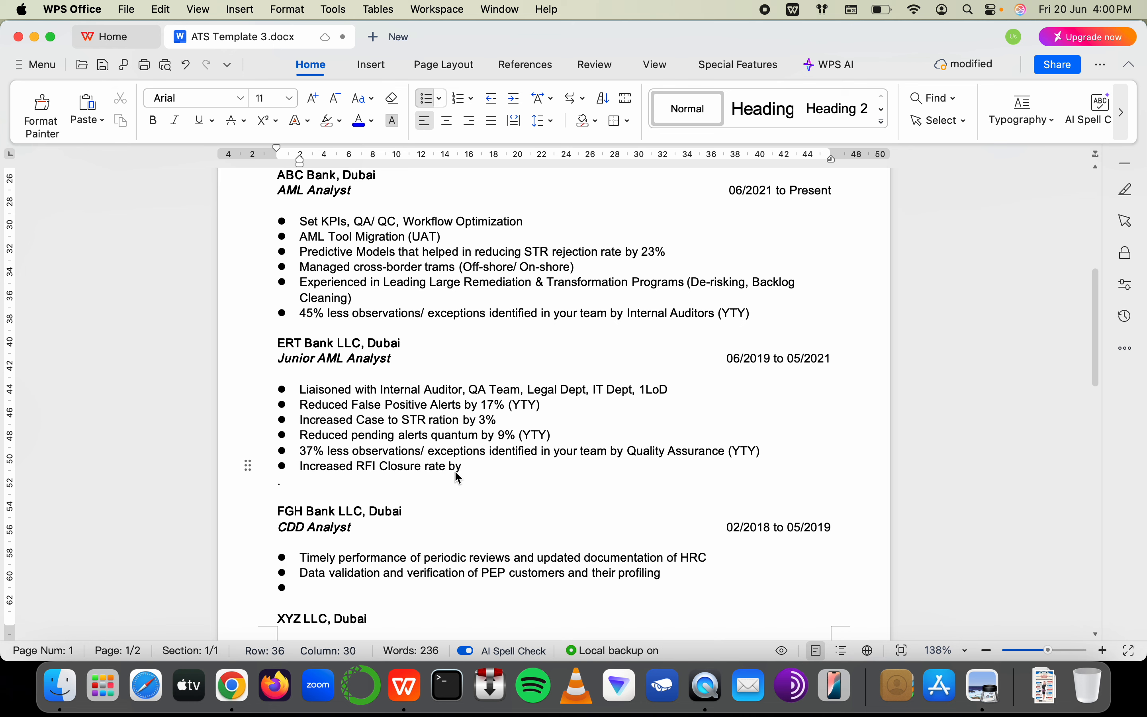
{"action": "type", "text": "19"}
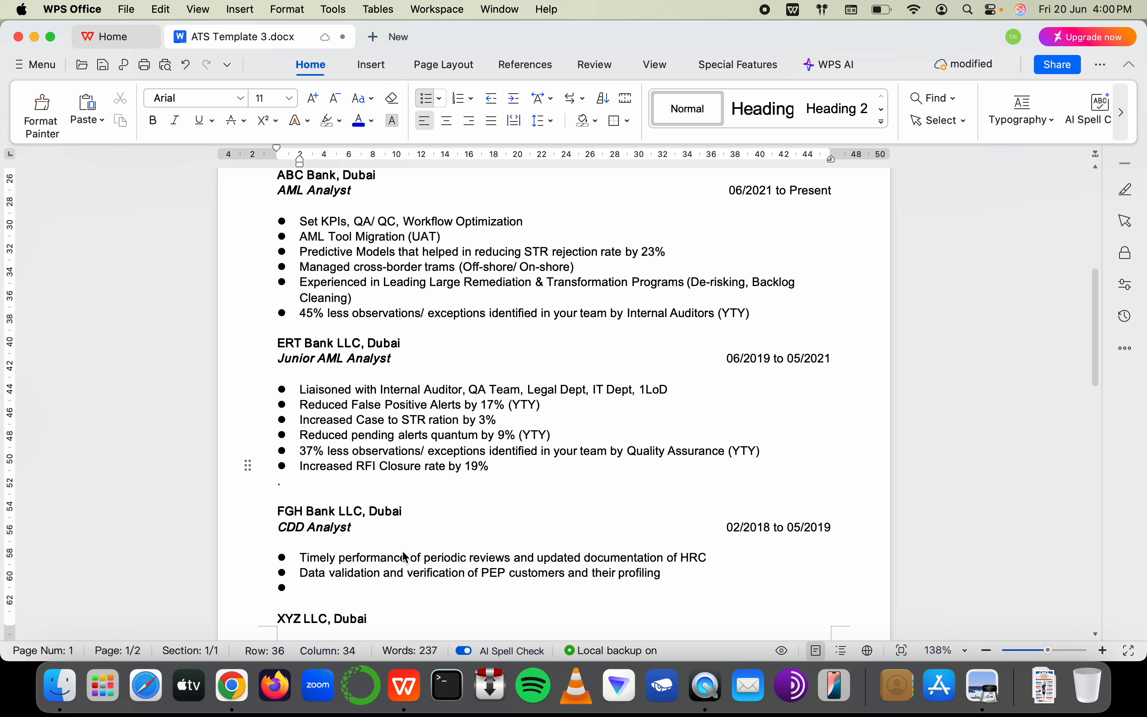
Add the CDD Analyst bullet 'KYC Trainings to members of your time' and start a new line
{"action": "left_click", "coordinate": [348, 600]}
{"action": "left_click", "coordinate": [347, 588]}
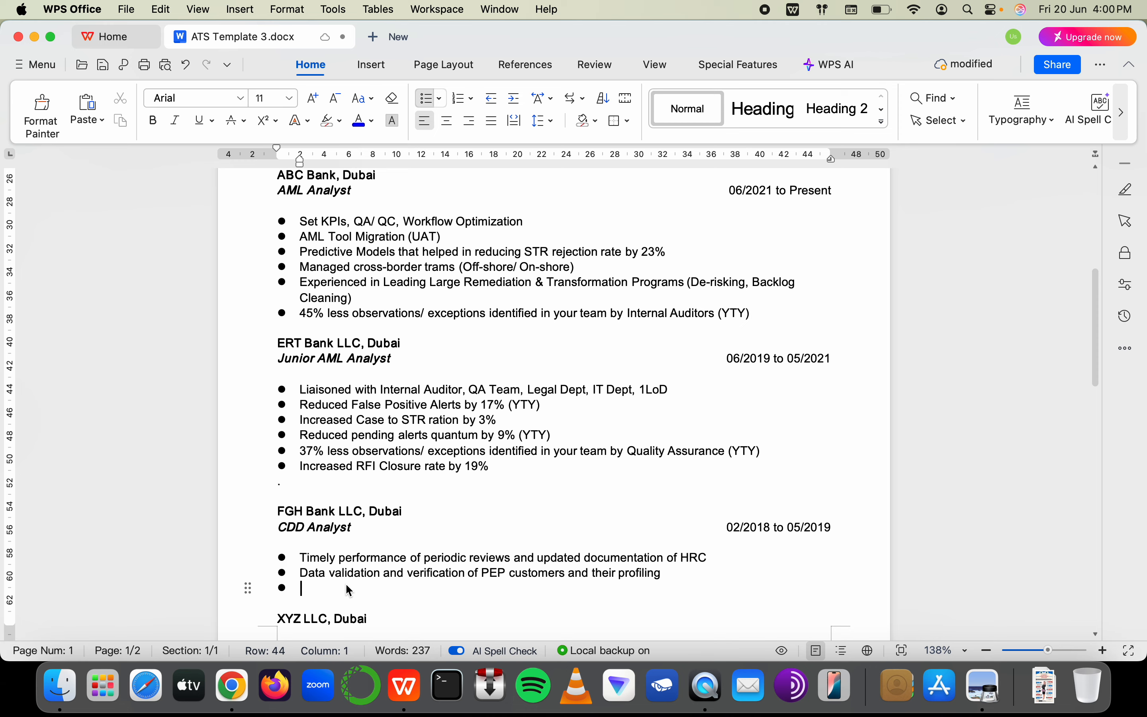
{"action": "scroll", "coordinate": [346, 585], "scroll_direction": "down", "scroll_amount": 3}
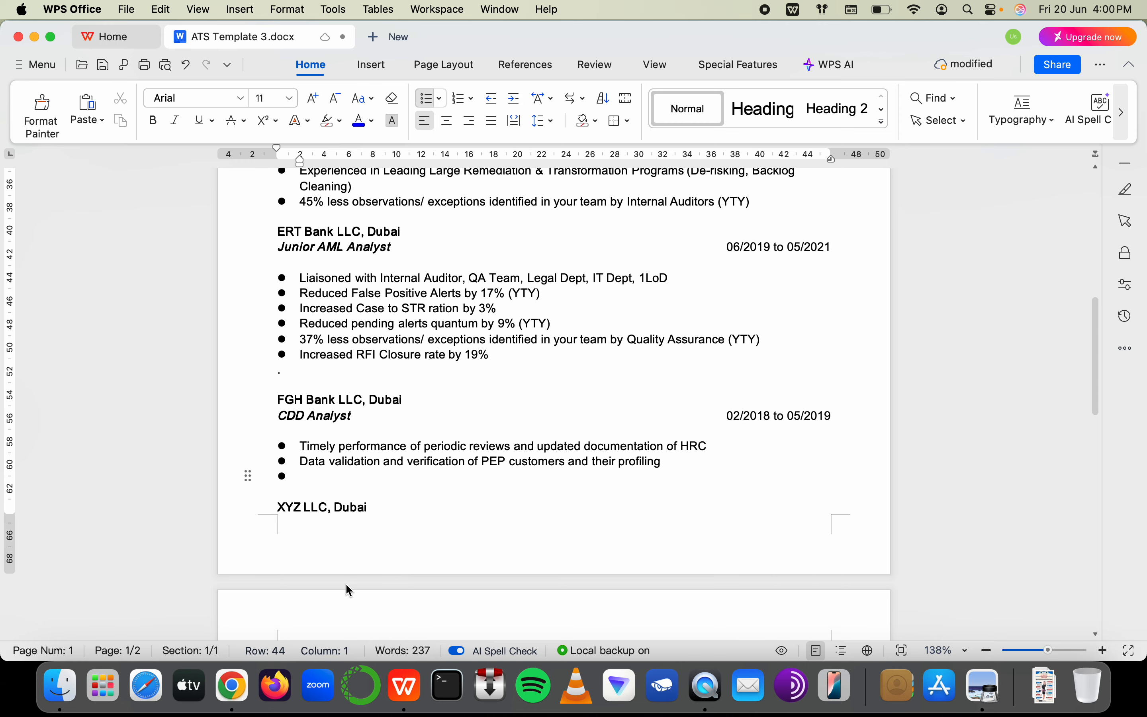
{"action": "type", "text": "AML Ttrainin"}
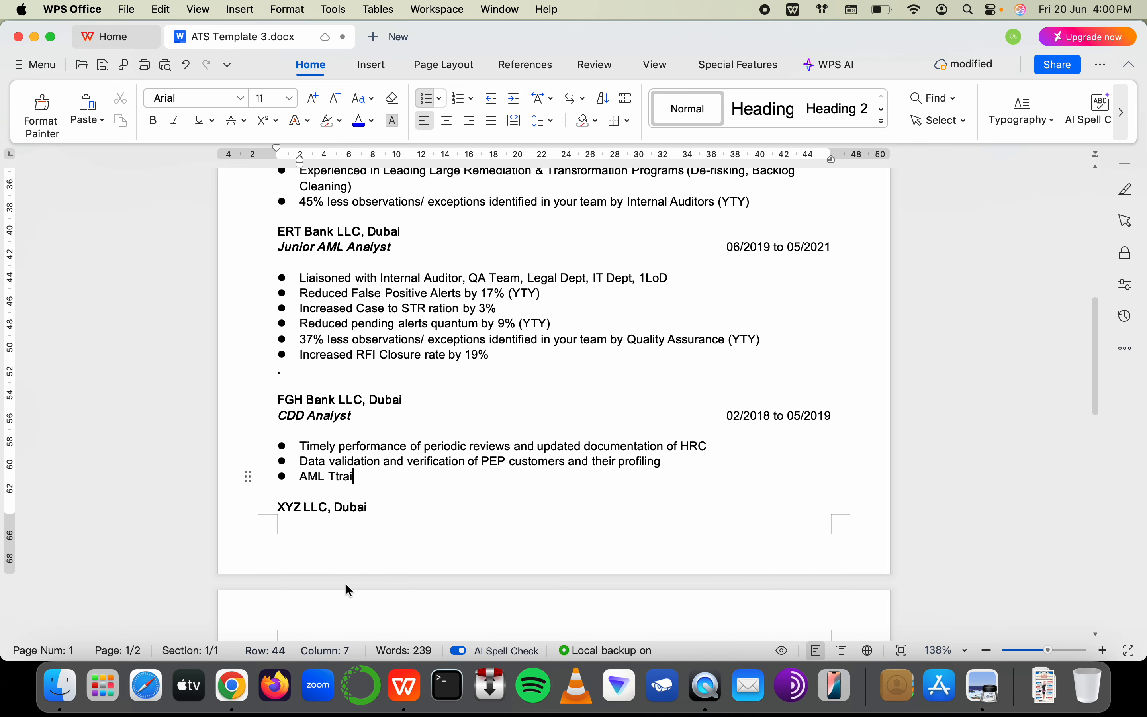
{"action": "key", "text": "BackSpace"}
{"action": "key", "text": "BackSpace"}
{"action": "key", "text": "BackSpace"}
{"action": "key", "text": "BackSpace"}
{"action": "key", "text": "BackSpace"}
{"action": "key", "text": "BackSpace"}
{"action": "key", "text": "BackSpace"}
{"action": "key", "text": "BackSpace"}
{"action": "key", "text": "BackSpace"}
{"action": "key", "text": "BackSpace"}
{"action": "key", "text": "BackSpace"}
{"action": "key", "text": "BackSpace"}
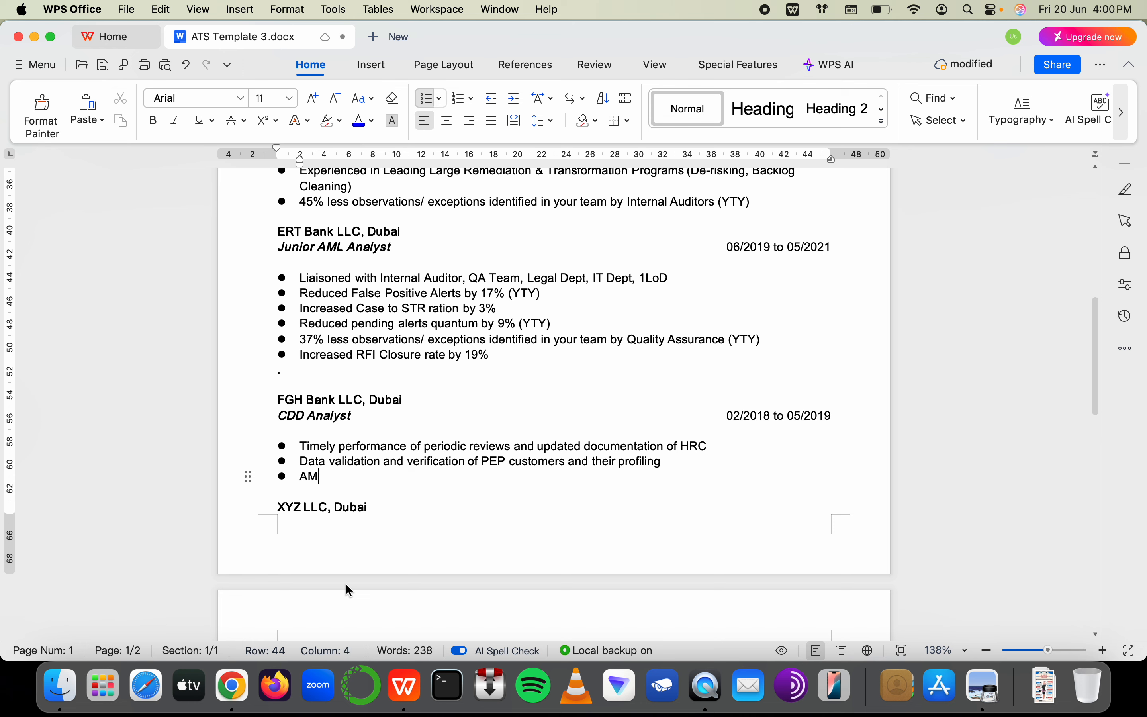
{"action": "type", "text": "KYC Trainings to "}
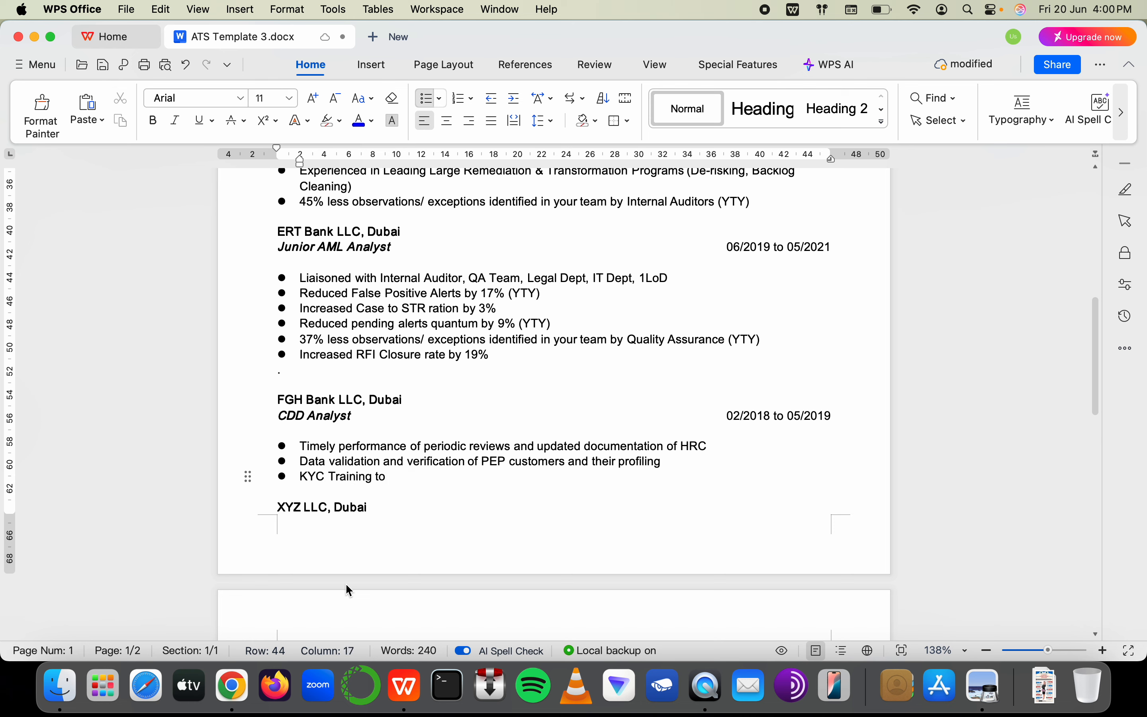
{"action": "type", "text": "members"}
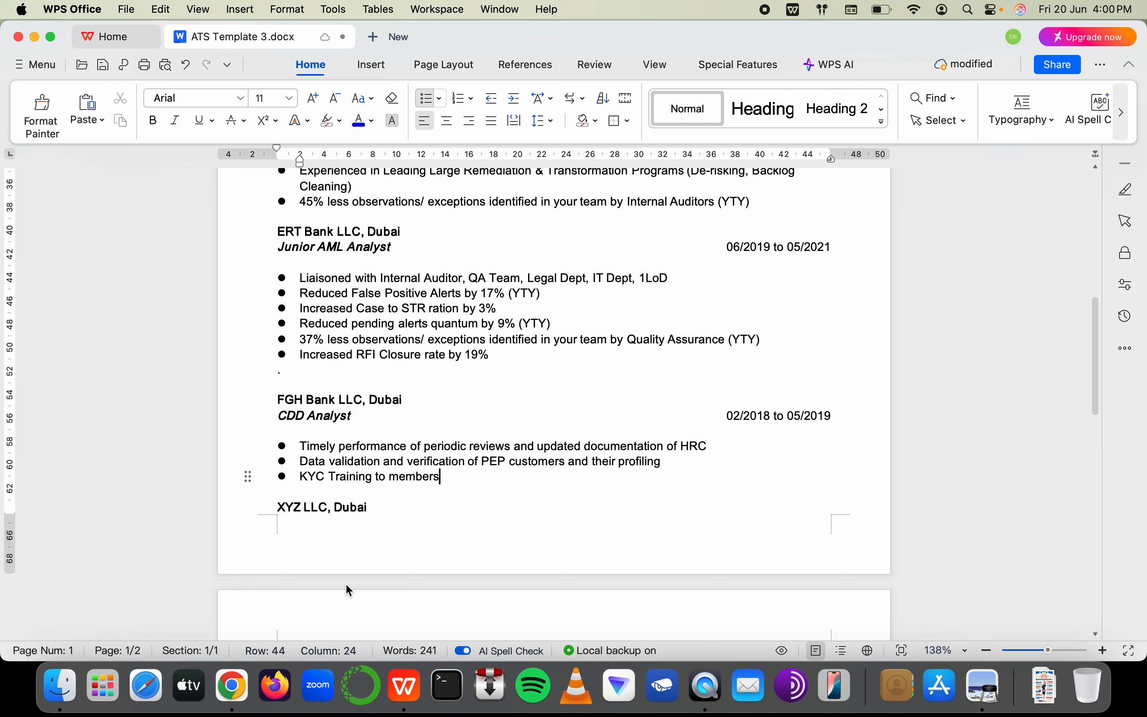
{"action": "type", "text": " of your time"}
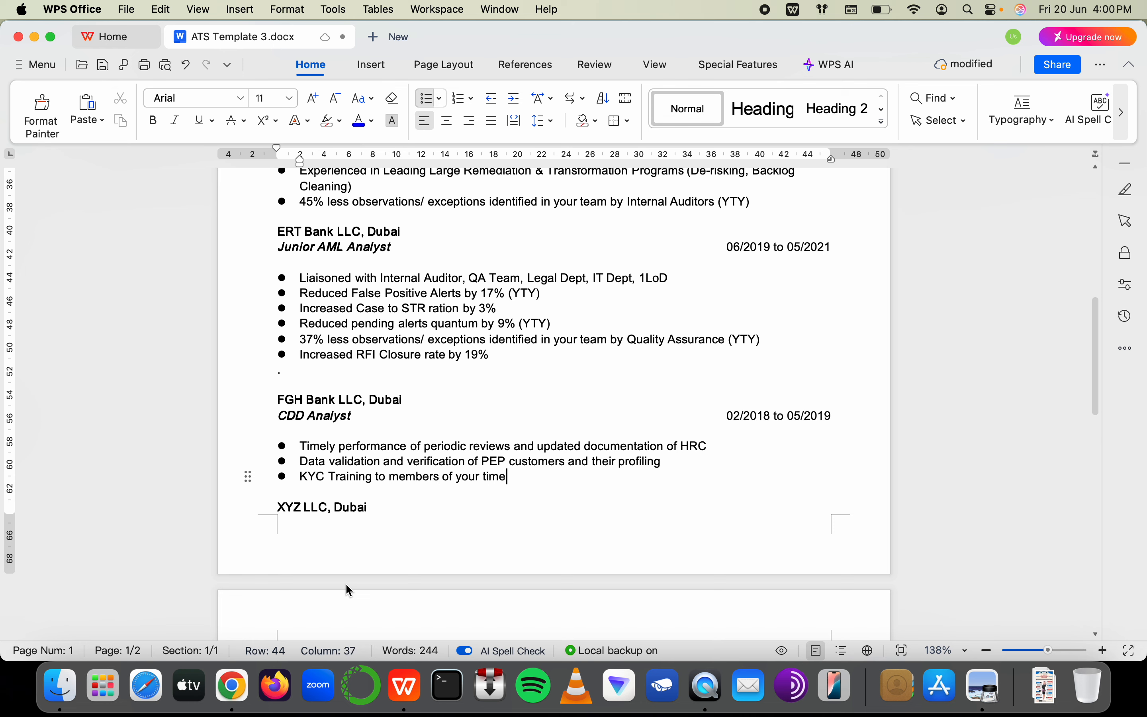
{"action": "left_click", "coordinate": [375, 477]}
{"action": "type", "text": "s"}
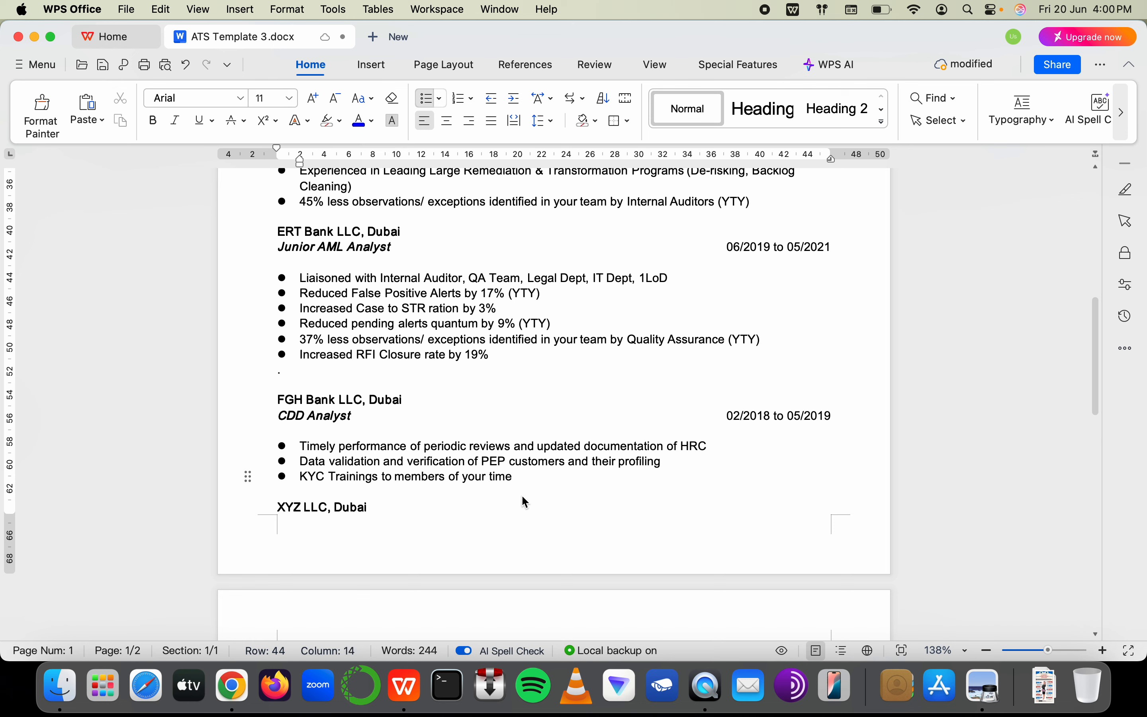
{"action": "left_click", "coordinate": [530, 479]}
{"action": "key", "text": "Return"}
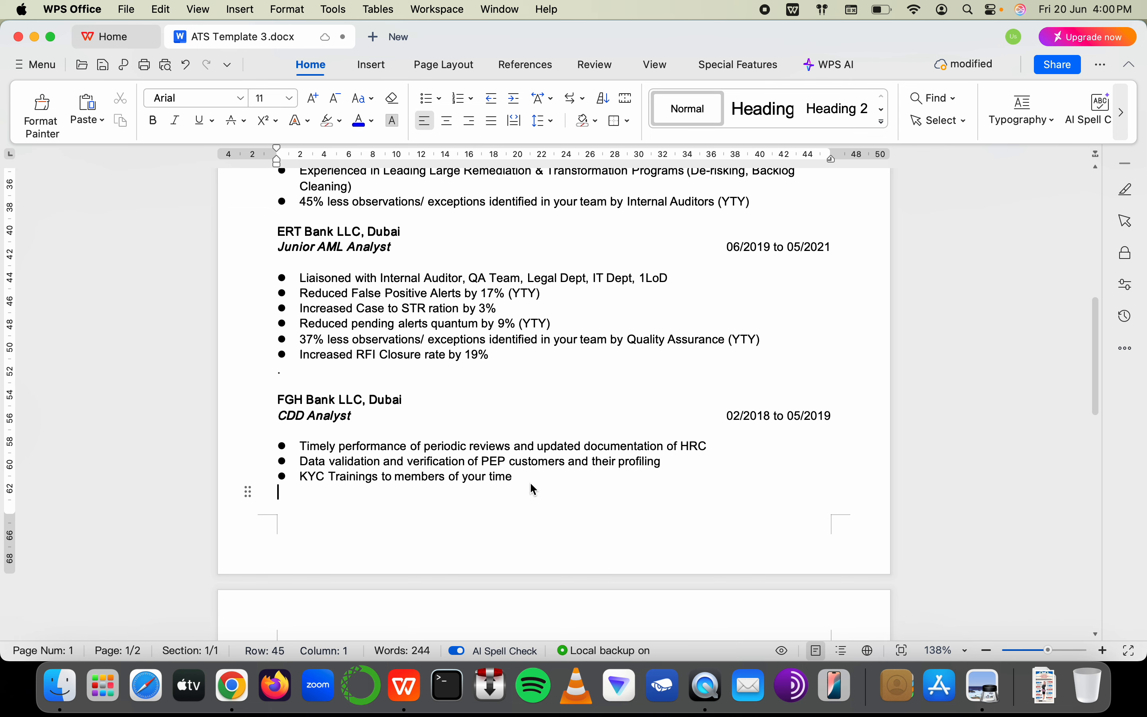
{"action": "scroll", "coordinate": [531, 485], "scroll_direction": "up", "scroll_amount": 10}
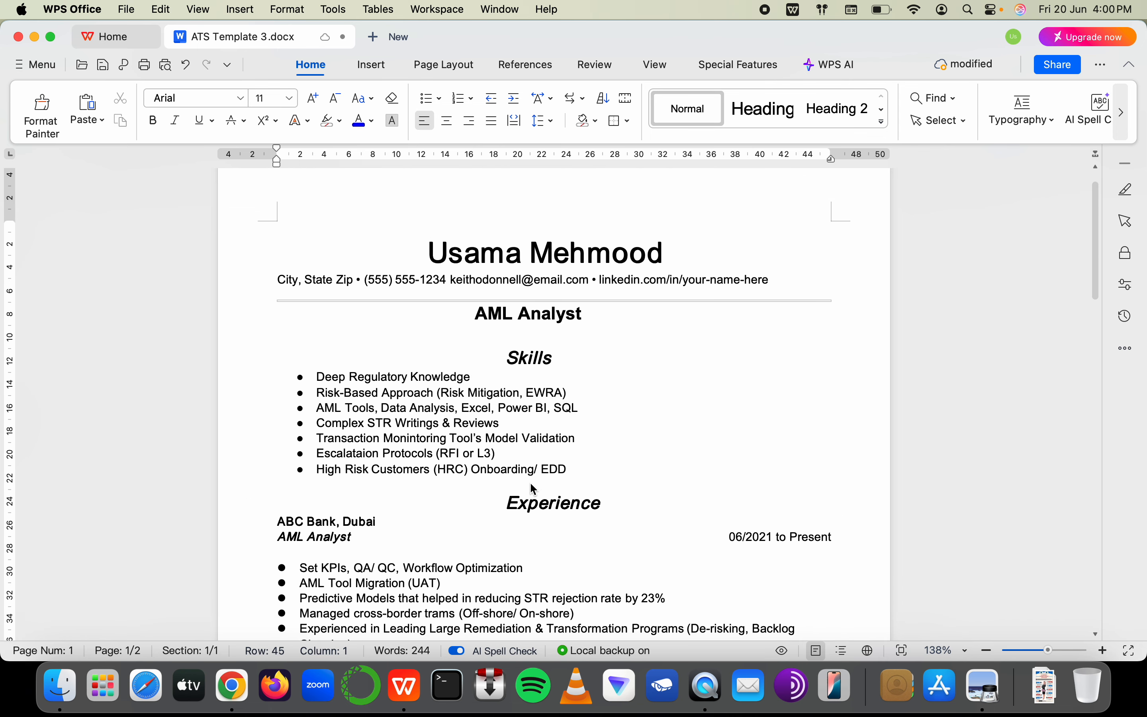
{"action": "scroll", "coordinate": [534, 488], "scroll_direction": "down", "scroll_amount": 15}
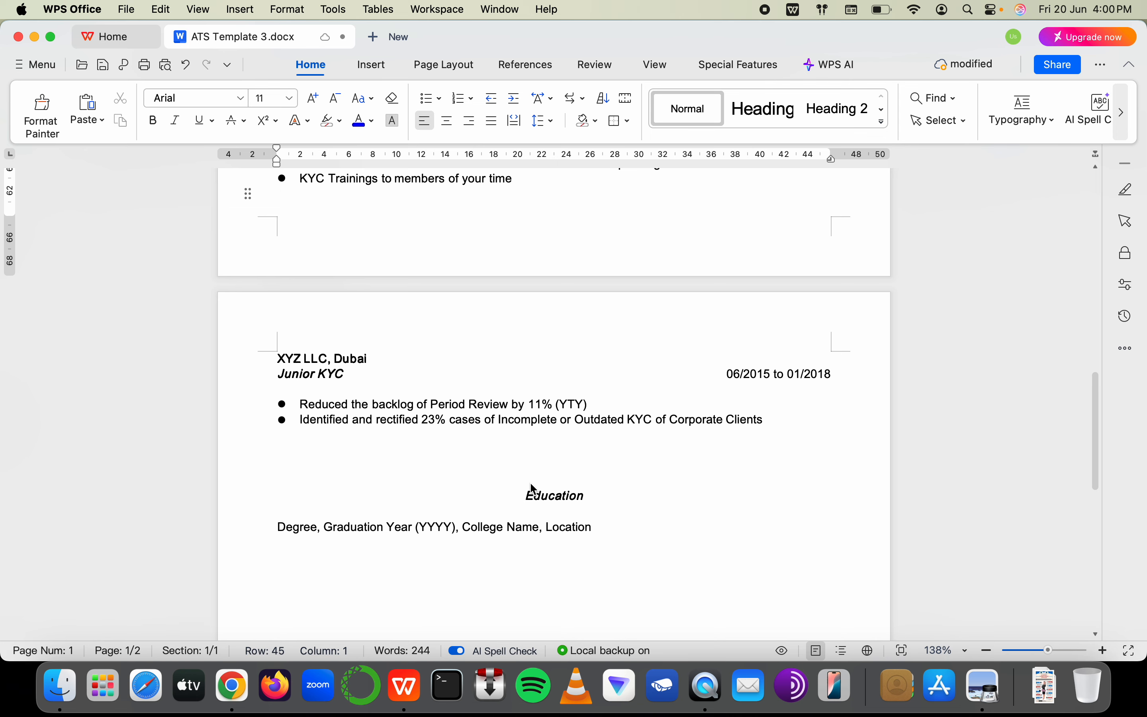
{"action": "scroll", "coordinate": [531, 485], "scroll_direction": "up", "scroll_amount": 10}
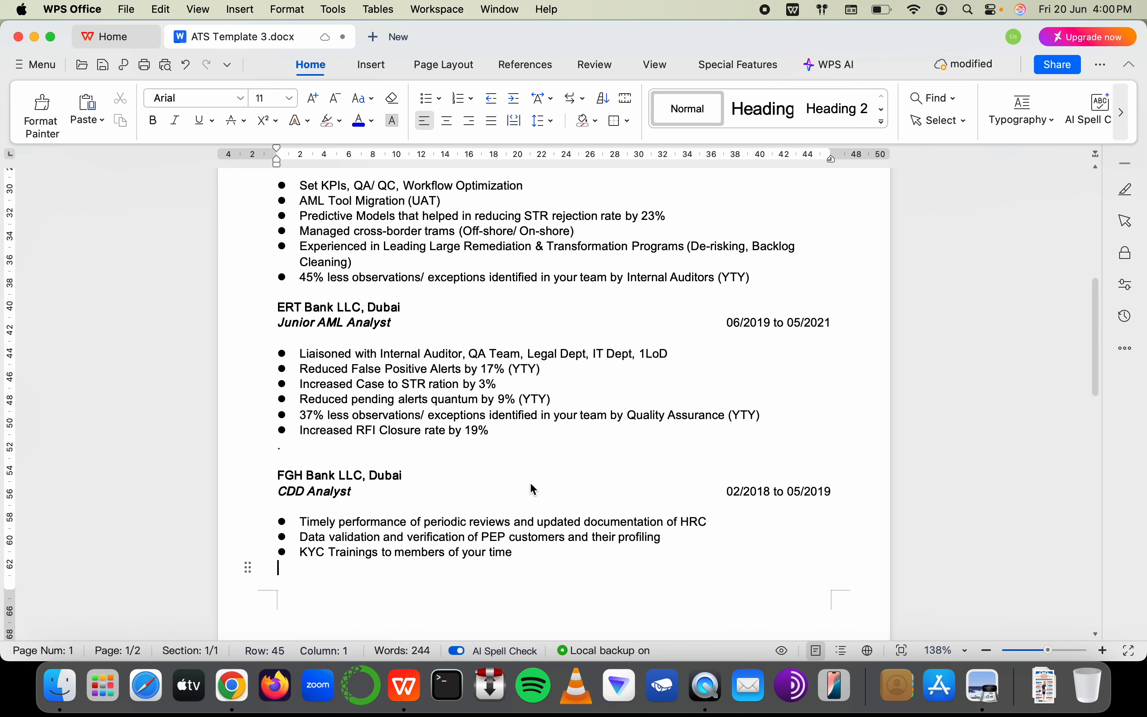
{"action": "scroll", "coordinate": [458, 417], "scroll_direction": "up", "scroll_amount": 8}
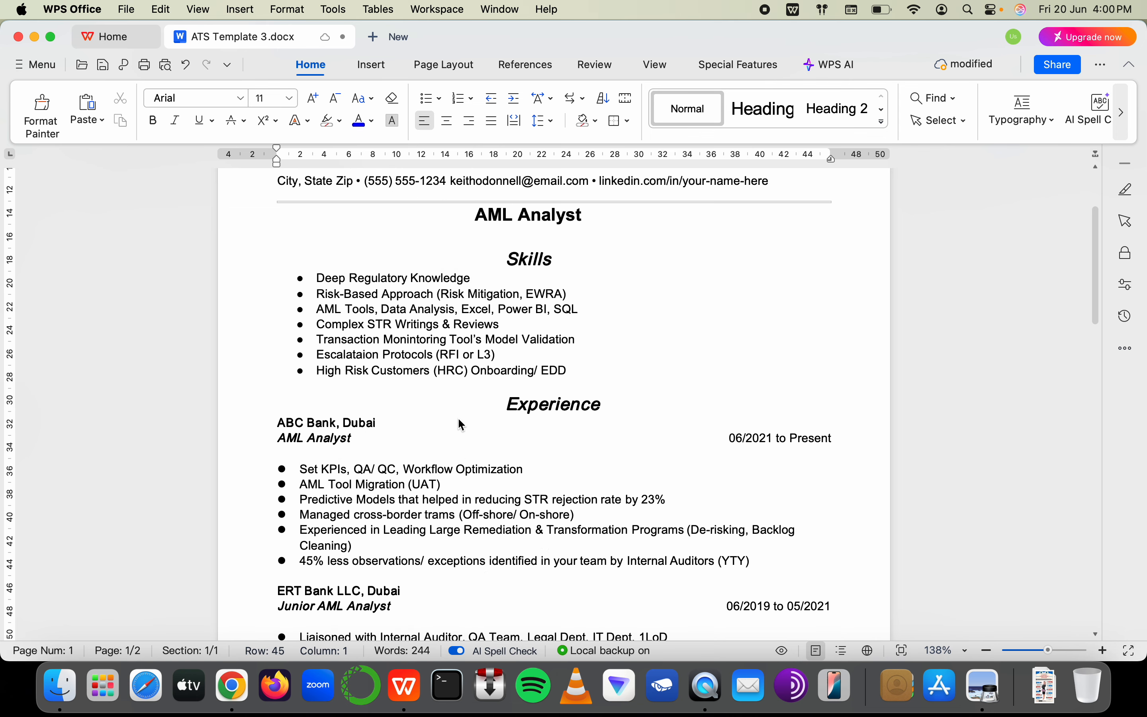
{"action": "scroll", "coordinate": [445, 374], "scroll_direction": "down", "scroll_amount": 3}
{"action": "left_click_drag", "start_coordinate": [416, 332], "coordinate": [537, 415]}
{"action": "scroll", "coordinate": [539, 420], "scroll_direction": "down", "scroll_amount": 4}
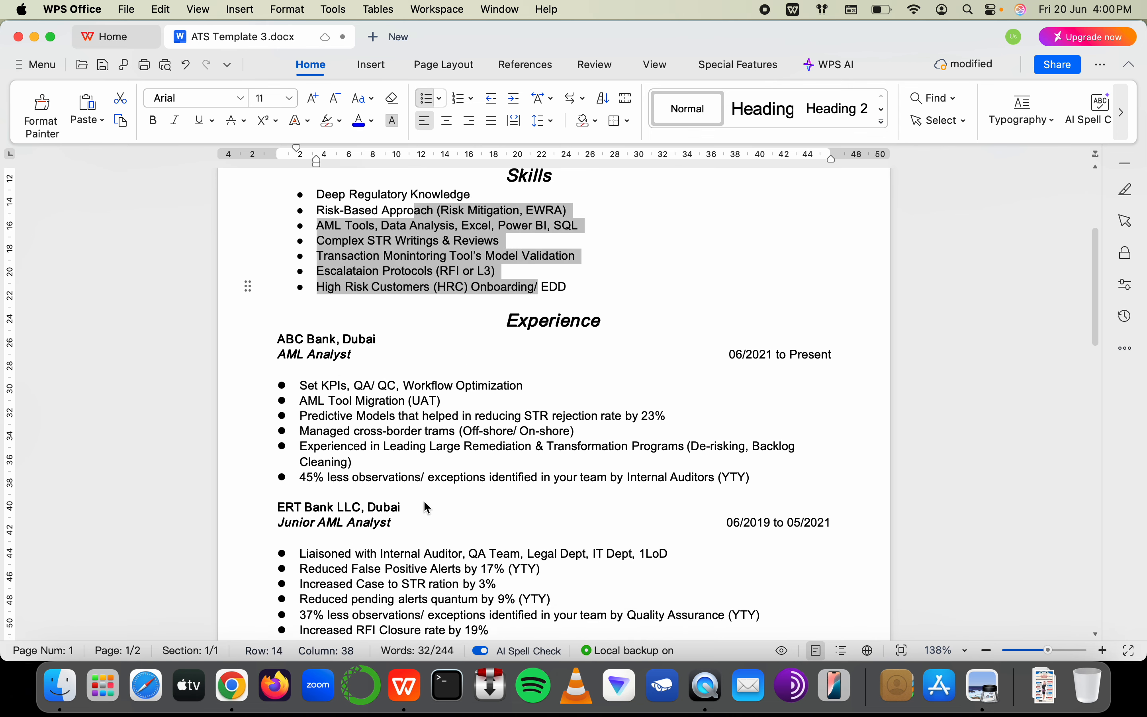
{"action": "left_click_drag", "start_coordinate": [300, 458], "coordinate": [373, 459]}
{"action": "scroll", "coordinate": [360, 545], "scroll_direction": "down", "scroll_amount": 2}
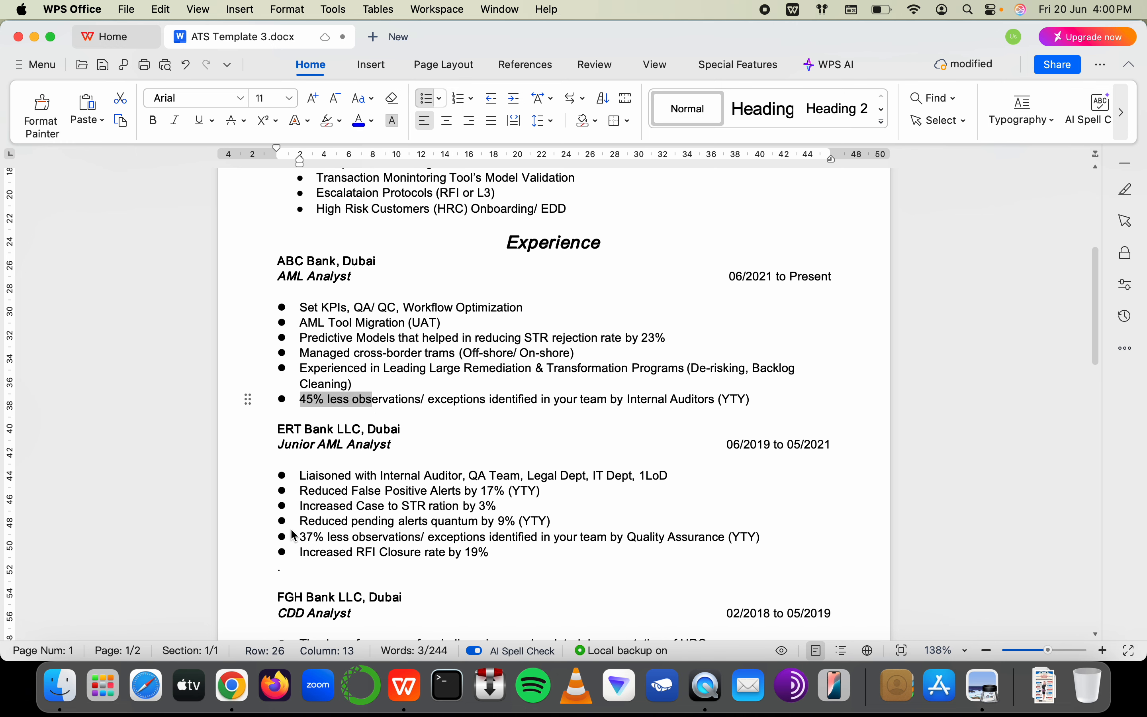
{"action": "left_click_drag", "start_coordinate": [301, 538], "coordinate": [400, 537]}
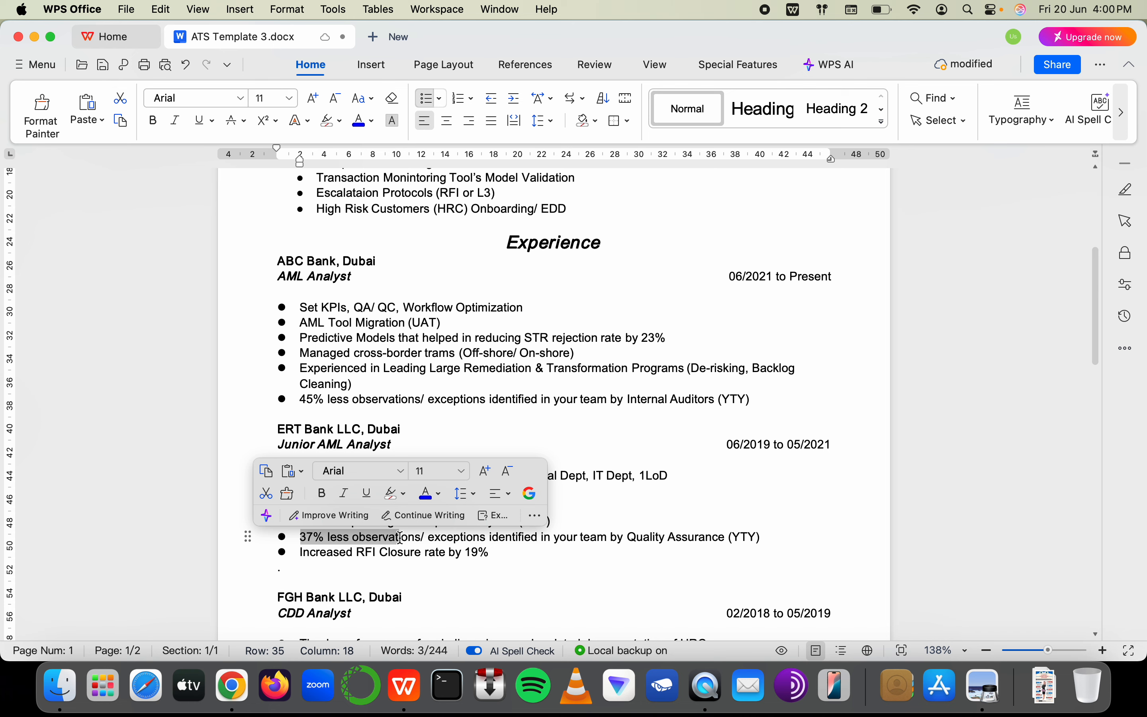
Select the 37 in the Quality Assurance bullet and retype the figure, ending at 99%
{"action": "left_click", "coordinate": [311, 540]}
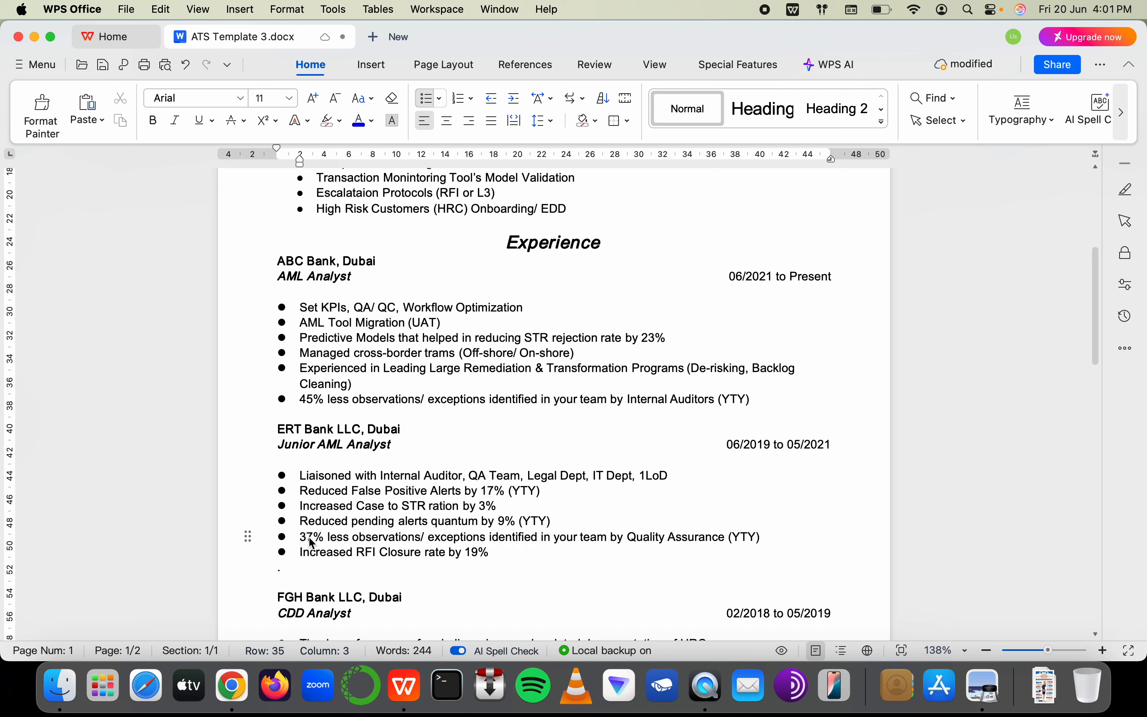
{"action": "left_click_drag", "start_coordinate": [312, 541], "coordinate": [306, 543]}
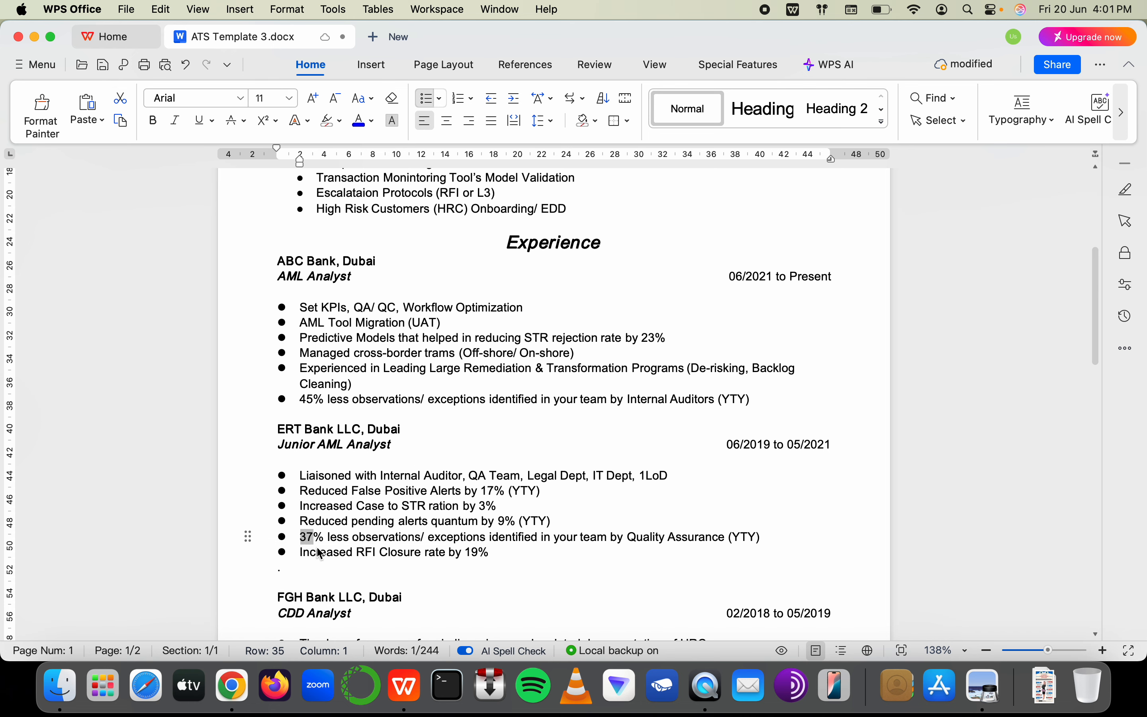
{"action": "type", "text": "10000"}
{"action": "key", "text": "BackSpace"}
{"action": "key", "text": "BackSpace"}
{"action": "key", "text": "BackSpace"}
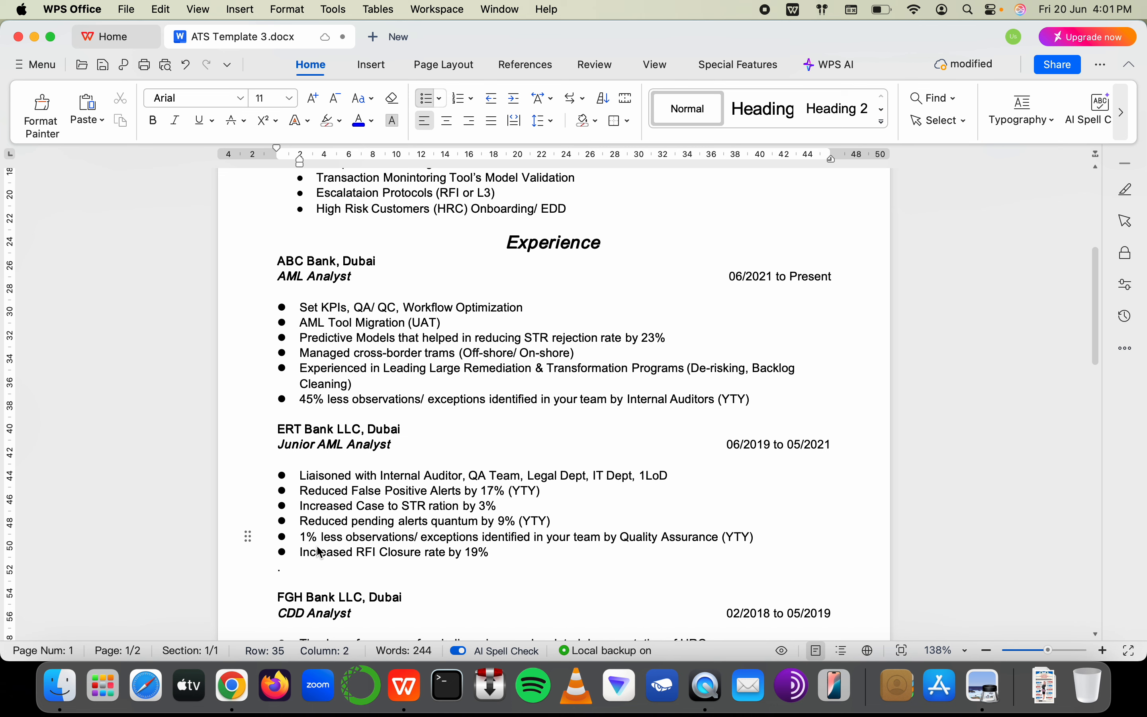
{"action": "key", "text": "BackSpace"}
{"action": "type", "text": "37"}
{"action": "key", "text": "BackSpace"}
{"action": "key", "text": "BackSpace"}
{"action": "type", "text": "3"}
{"action": "key", "text": "BackSpace"}
{"action": "type", "text": "11"}
{"action": "key", "text": "BackSpace"}
{"action": "type", "text": "1"}
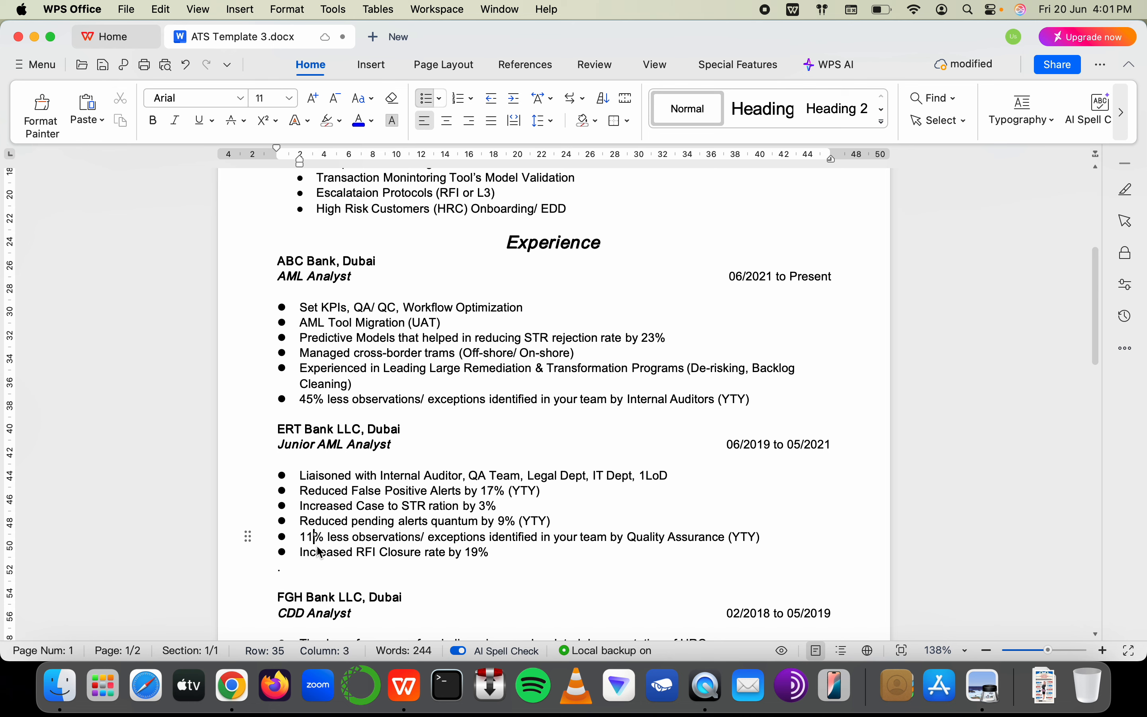
{"action": "key", "text": "BackSpace"}
{"action": "key", "text": "BackSpace"}
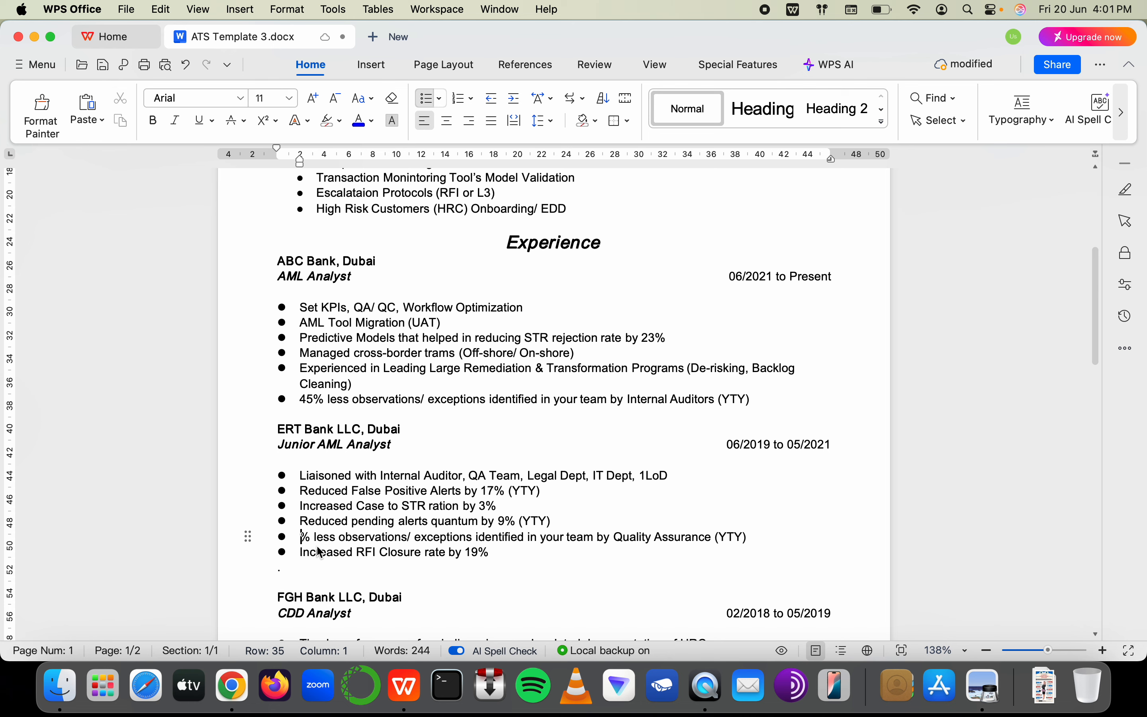
{"action": "type", "text": "99"}
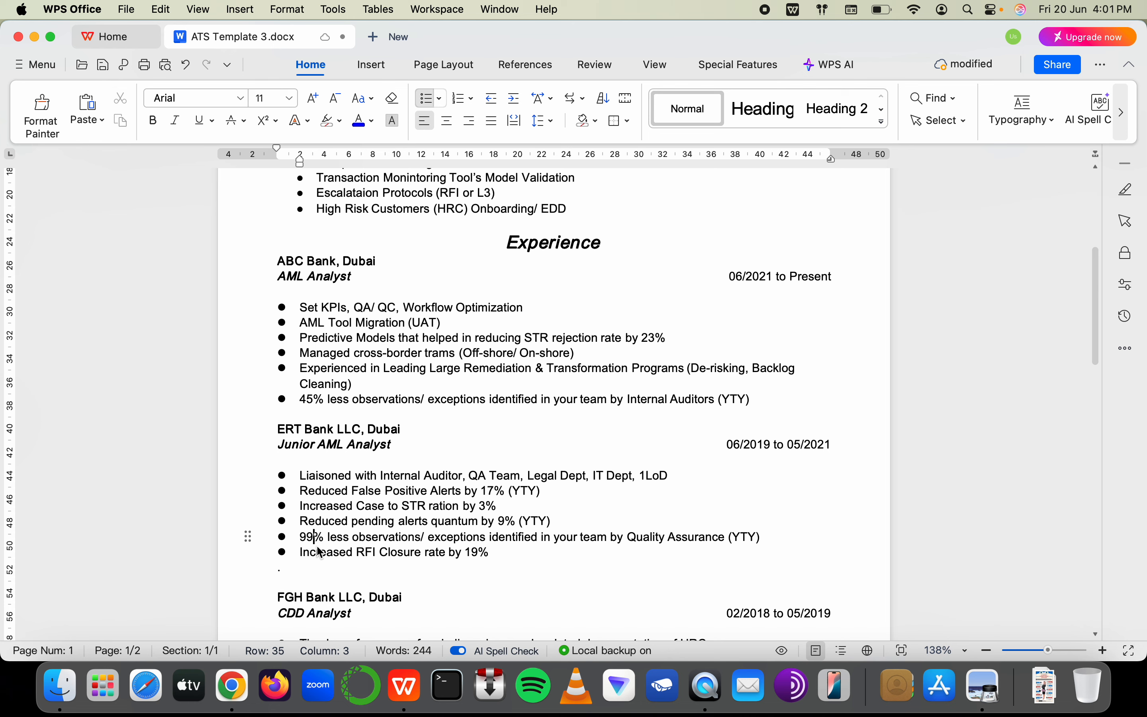
Correct the Quality Assurance figure from 99% to 10%
{"action": "left_click_drag", "start_coordinate": [292, 446], "coordinate": [380, 445]}
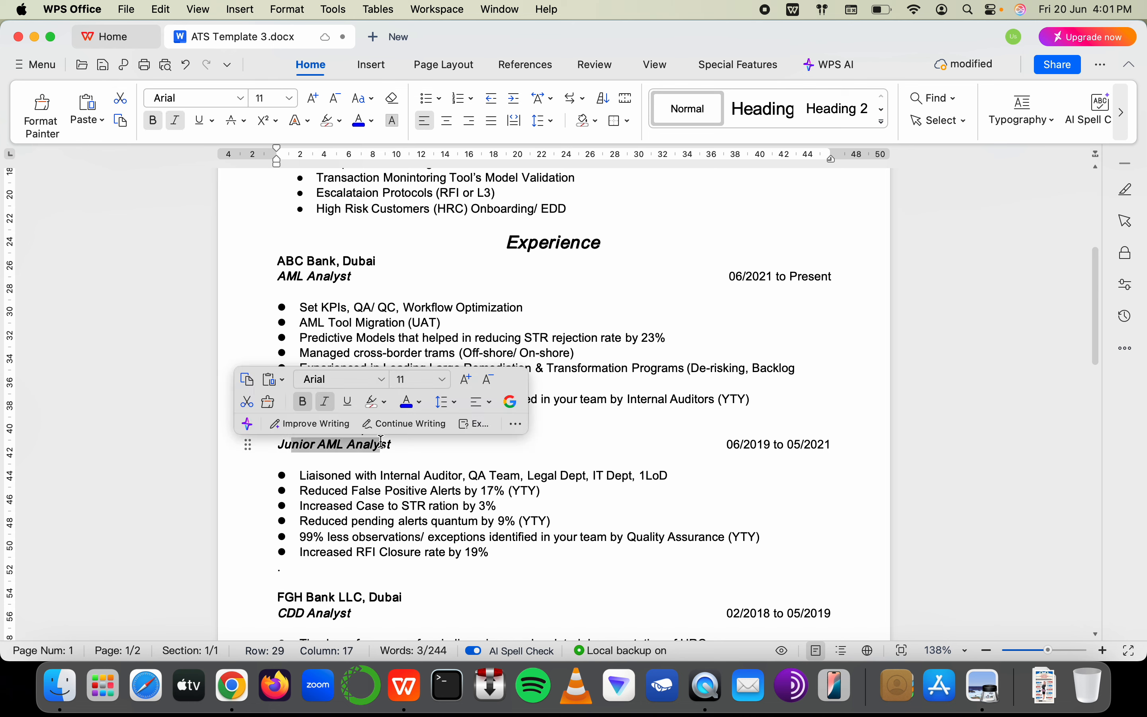
{"action": "left_click", "coordinate": [317, 538]}
{"action": "key", "text": "BackSpace"}
{"action": "key", "text": "BackSpace"}
{"action": "type", "text": "11"}
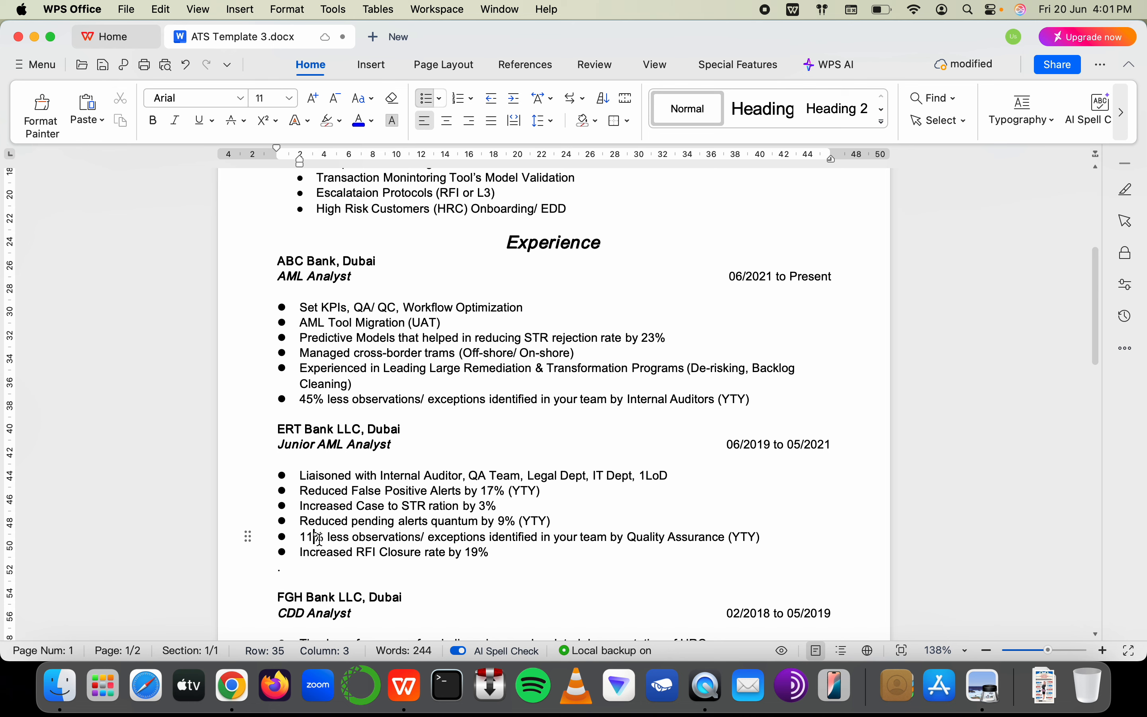
{"action": "key", "text": "BackSpace"}
{"action": "type", "text": "0"}
Delete the blank lines above the Education heading
{"action": "scroll", "coordinate": [320, 540], "scroll_direction": "down", "scroll_amount": 10}
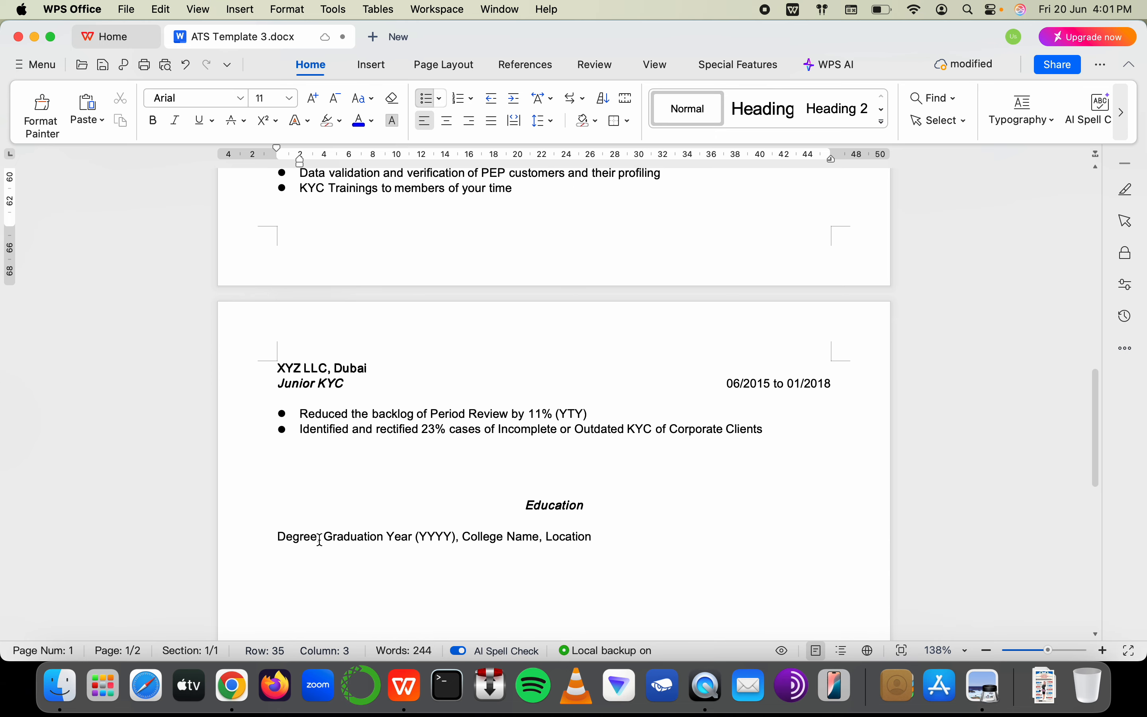
{"action": "scroll", "coordinate": [321, 539], "scroll_direction": "down", "scroll_amount": 1}
{"action": "left_click", "coordinate": [466, 453]}
{"action": "key", "text": "BackSpace"}
{"action": "key", "text": "BackSpace"}
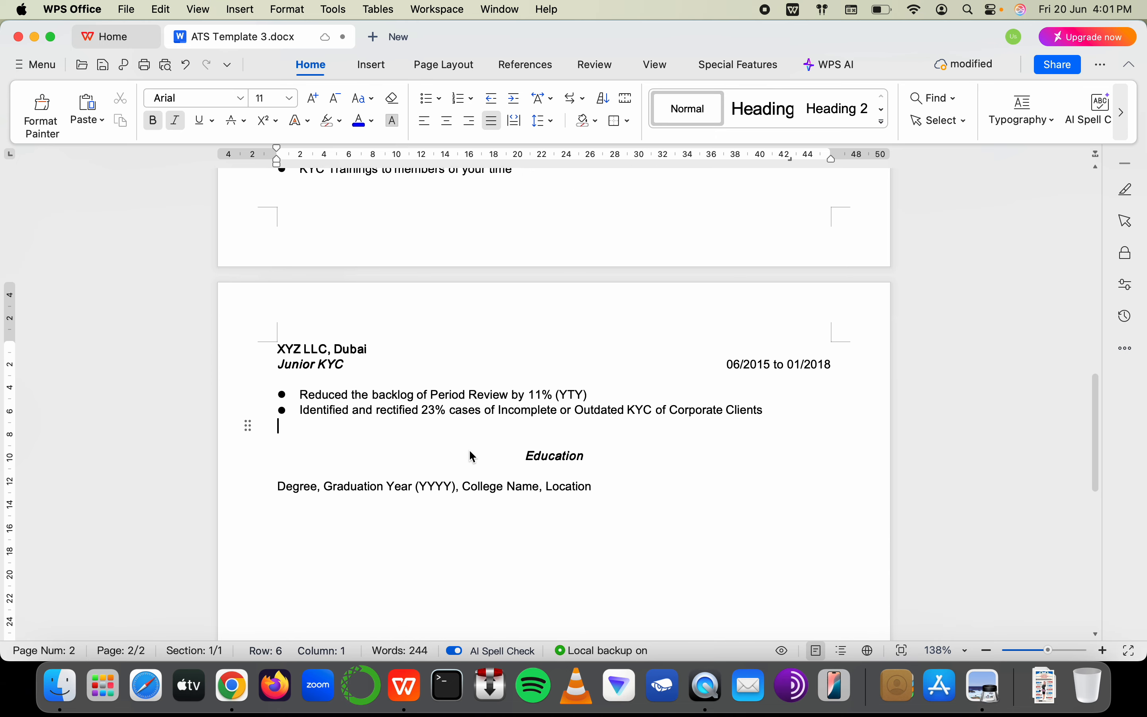
{"action": "left_click", "coordinate": [467, 459]}
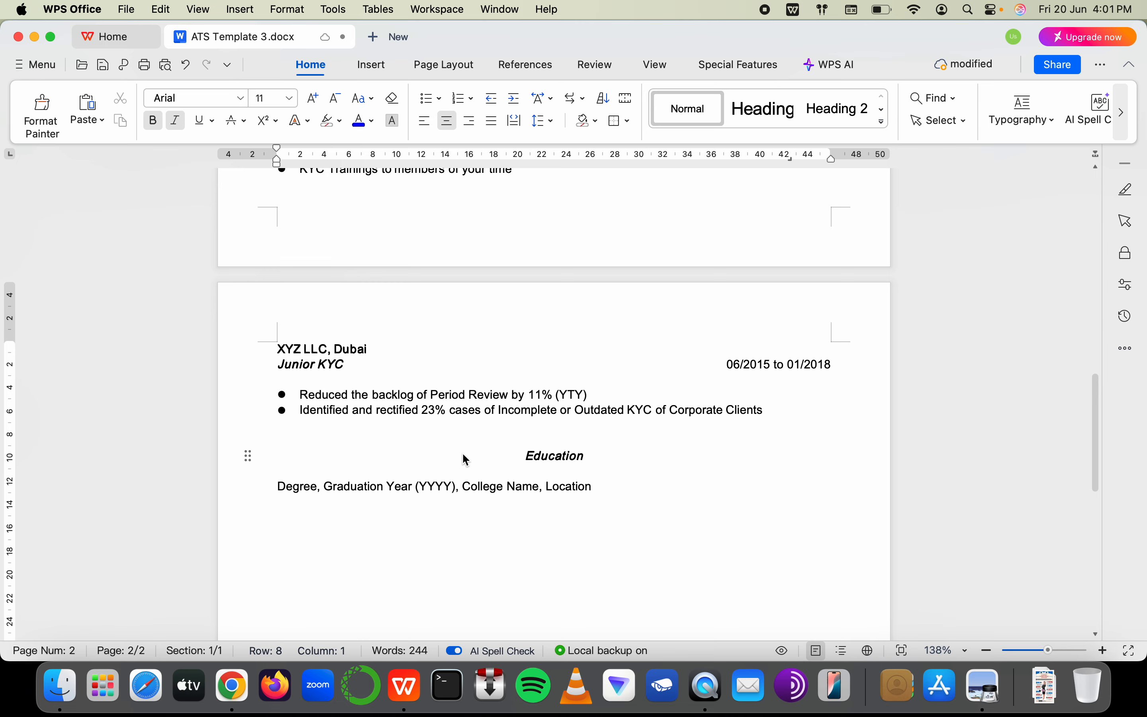
Italicise the whole AML Analyst title line
{"action": "scroll", "coordinate": [467, 459], "scroll_direction": "up", "scroll_amount": 20}
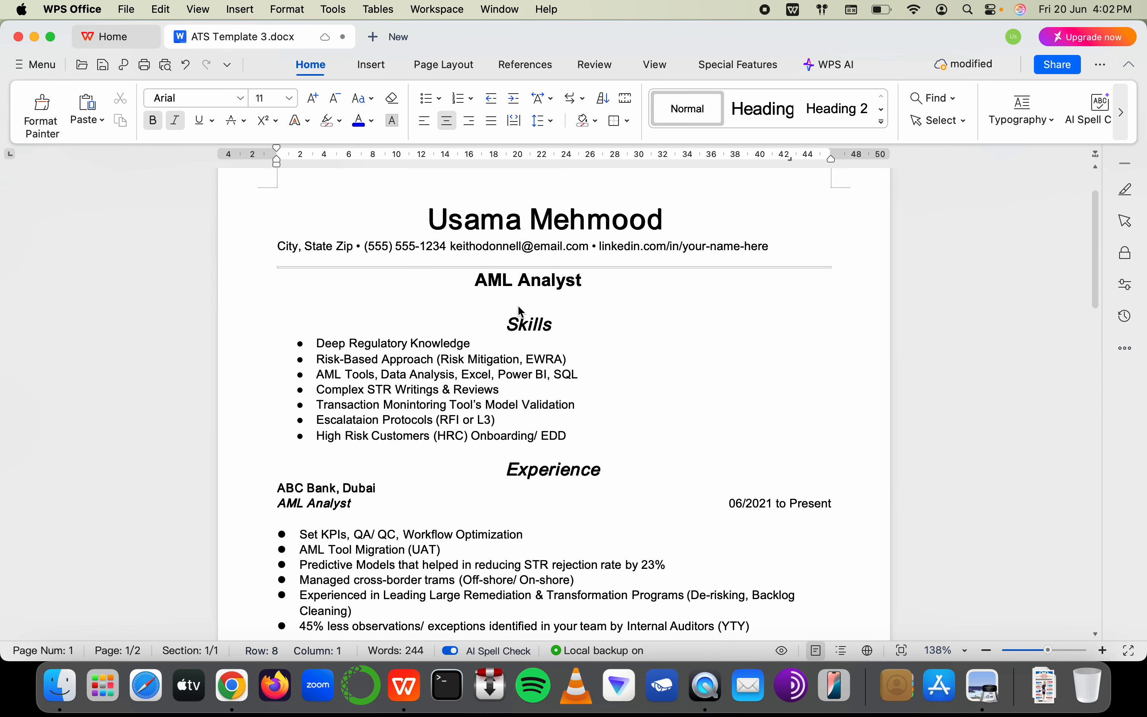
{"action": "left_click", "coordinate": [520, 286]}
{"action": "double_click", "coordinate": [521, 286]}
{"action": "left_click", "coordinate": [521, 286]}
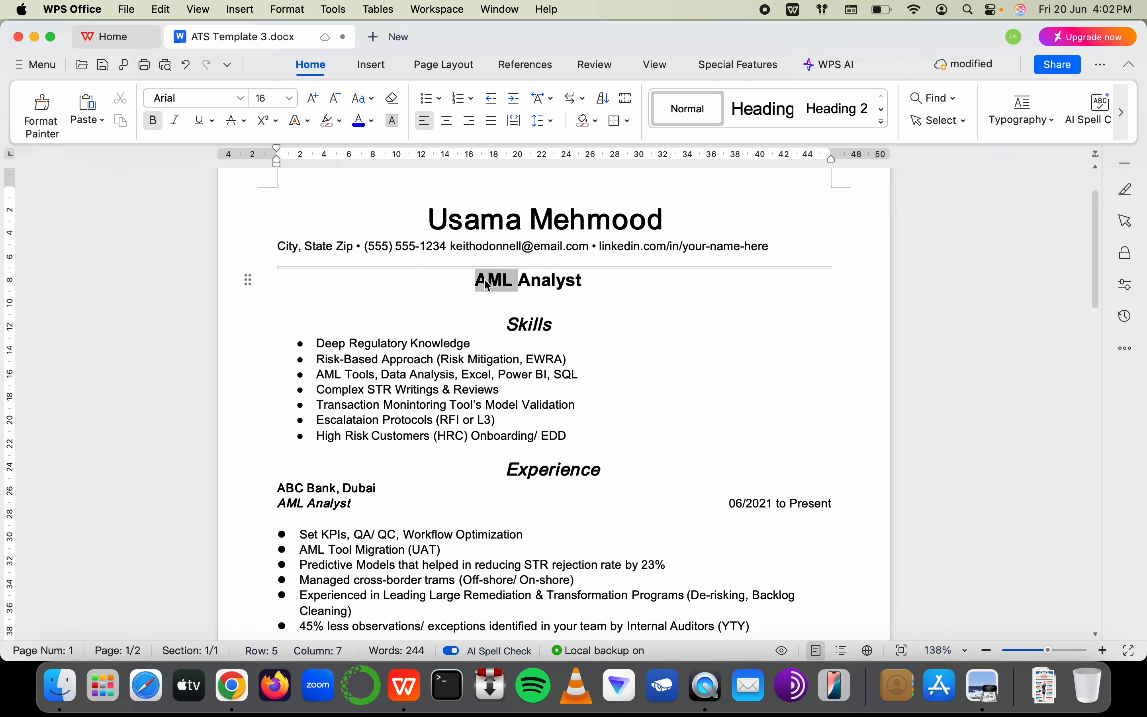
{"action": "triple_click", "coordinate": [522, 287]}
{"action": "left_click", "coordinate": [175, 122]}
{"action": "left_click", "coordinate": [571, 431]}
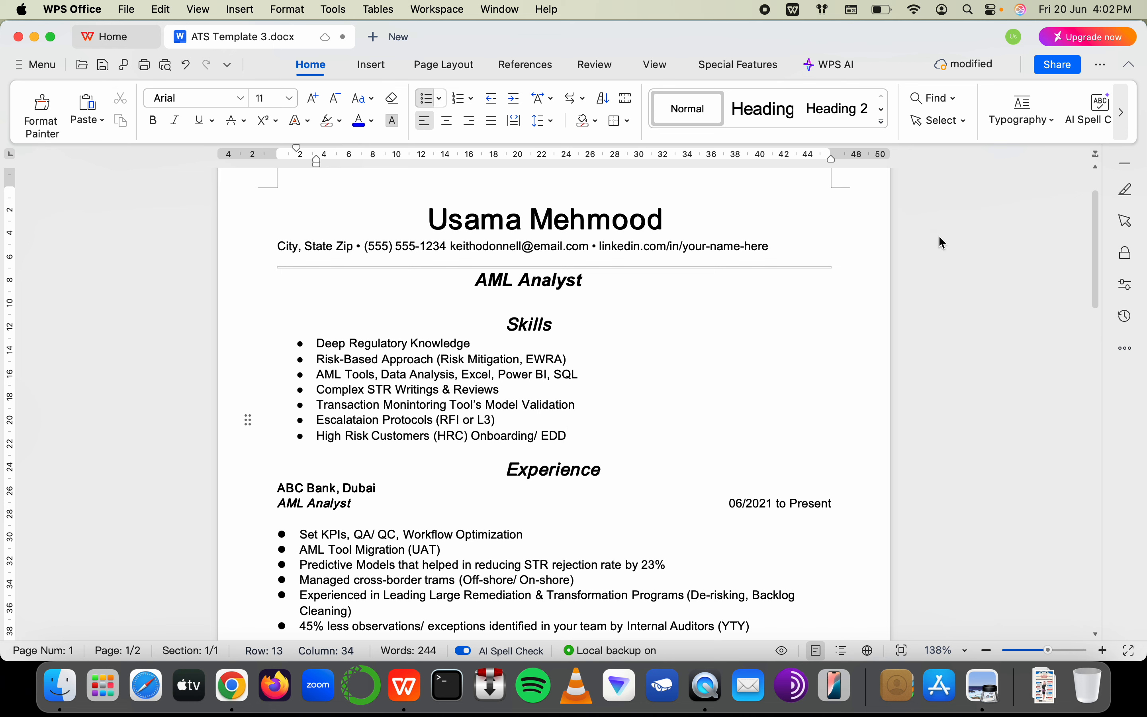
Review the LinkedIn link, Skills heading and title formatting across the resume
{"action": "left_click_drag", "start_coordinate": [792, 255], "coordinate": [600, 249]}
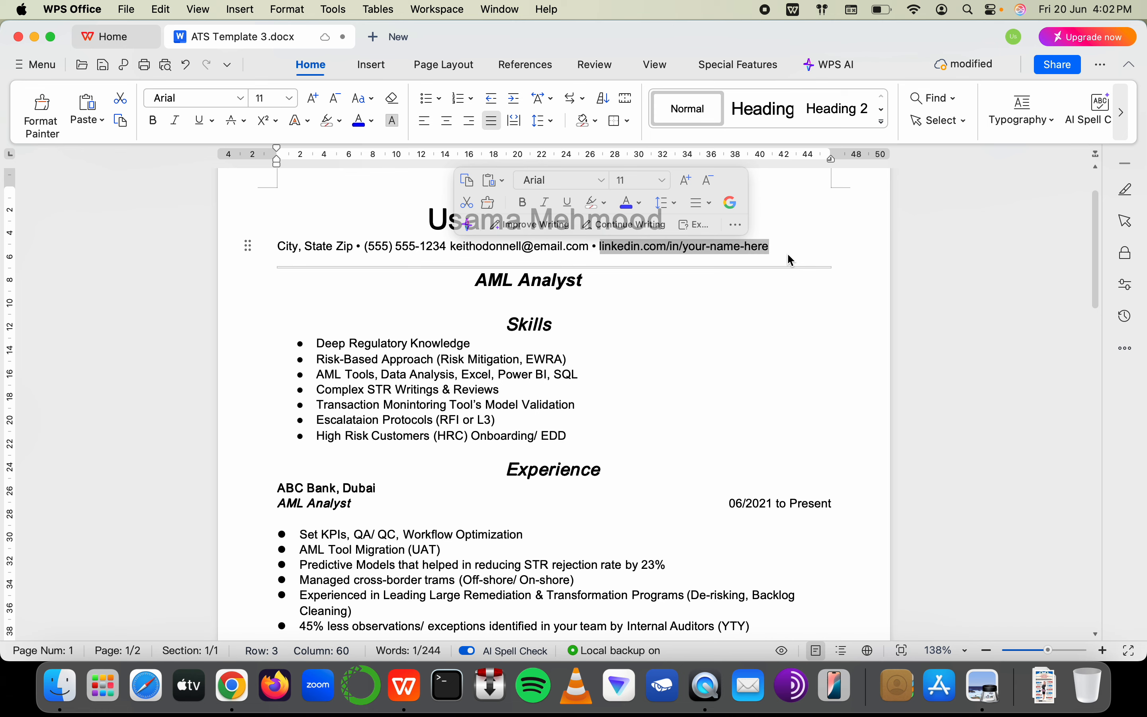
{"action": "left_click", "coordinate": [675, 360]}
{"action": "scroll", "coordinate": [675, 360], "scroll_direction": "down", "scroll_amount": 15}
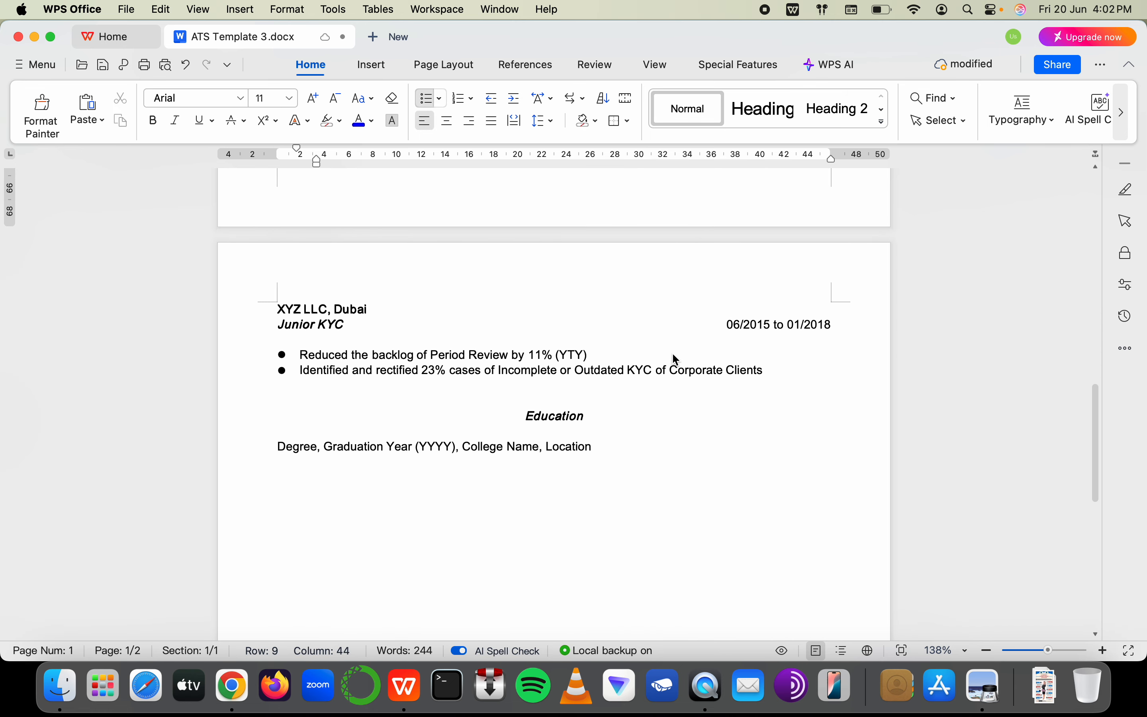
{"action": "scroll", "coordinate": [673, 358], "scroll_direction": "up", "scroll_amount": 12}
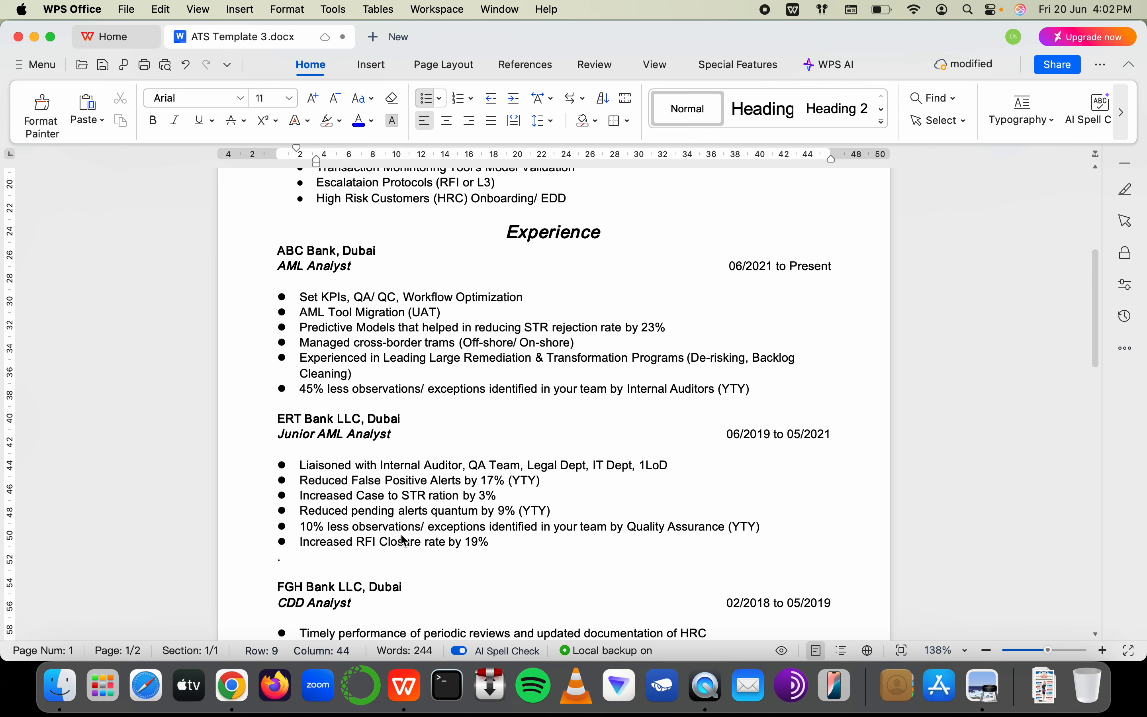
{"action": "scroll", "coordinate": [436, 379], "scroll_direction": "up", "scroll_amount": 4}
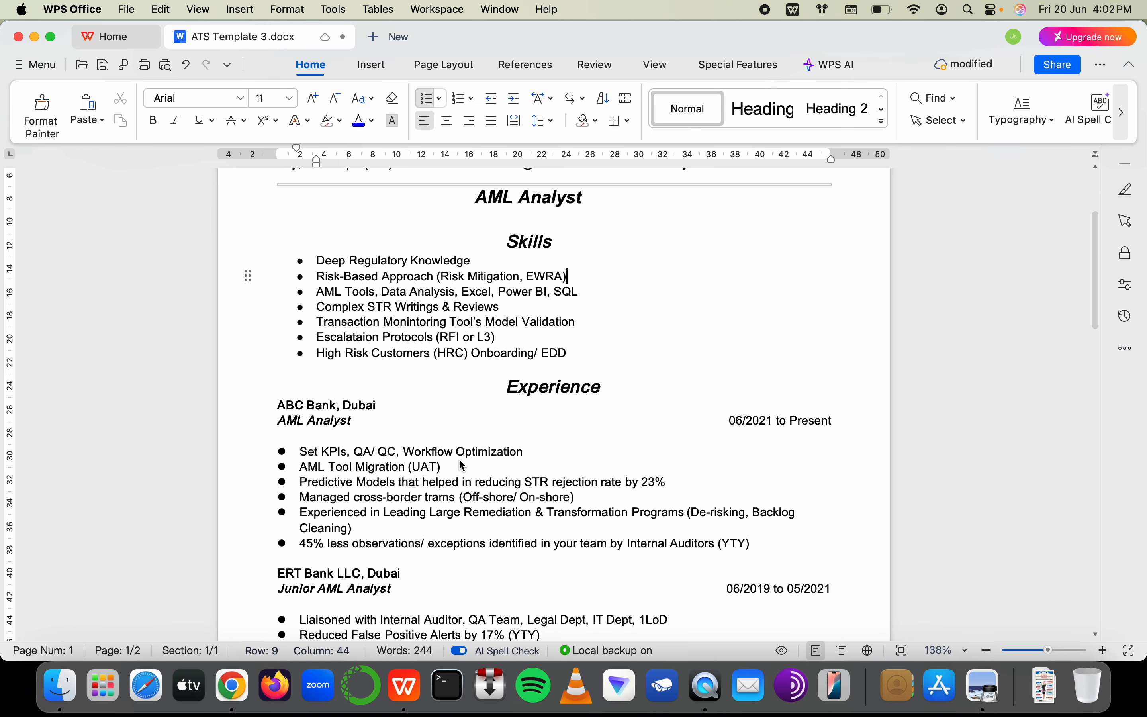
{"action": "left_click", "coordinate": [382, 338]}
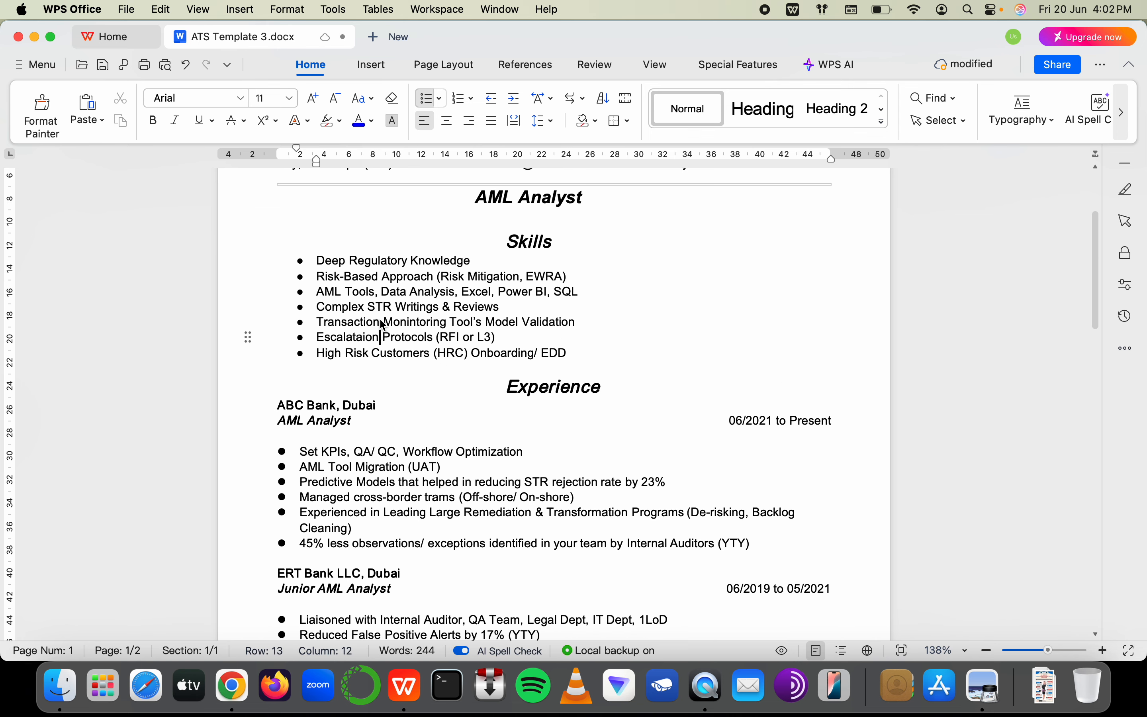
{"action": "left_click", "coordinate": [533, 247]}
{"action": "left_click", "coordinate": [521, 199]}
{"action": "left_click", "coordinate": [522, 258]}
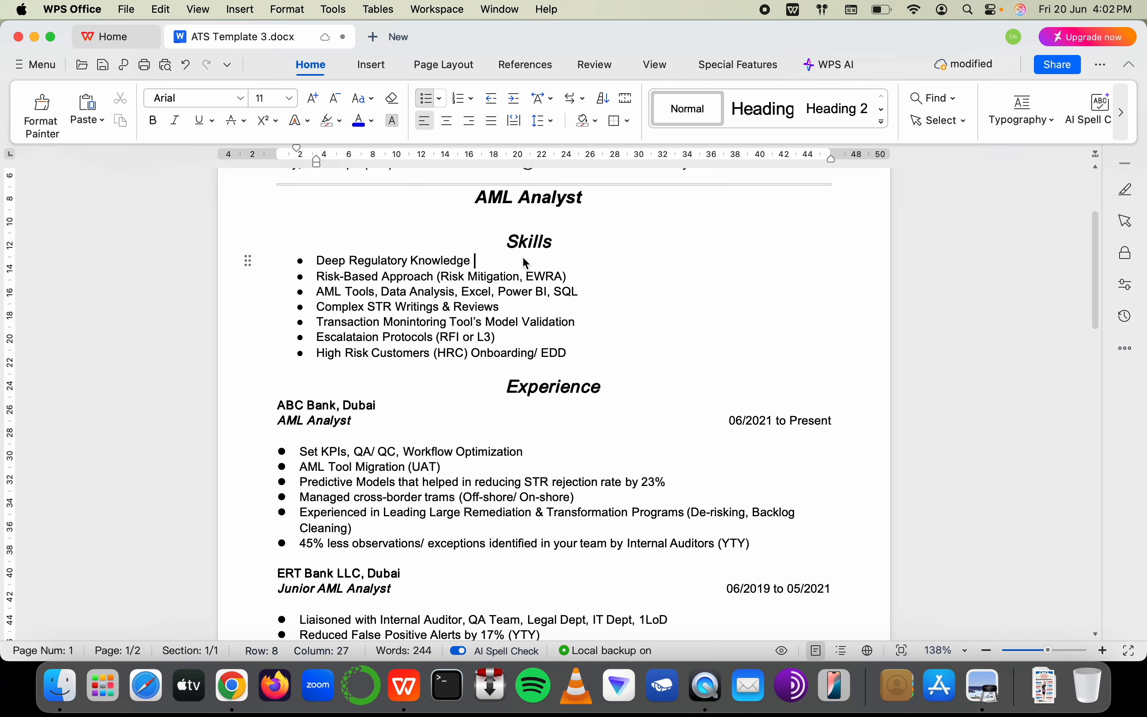
{"action": "left_click", "coordinate": [530, 241]}
{"action": "left_click", "coordinate": [533, 241]}
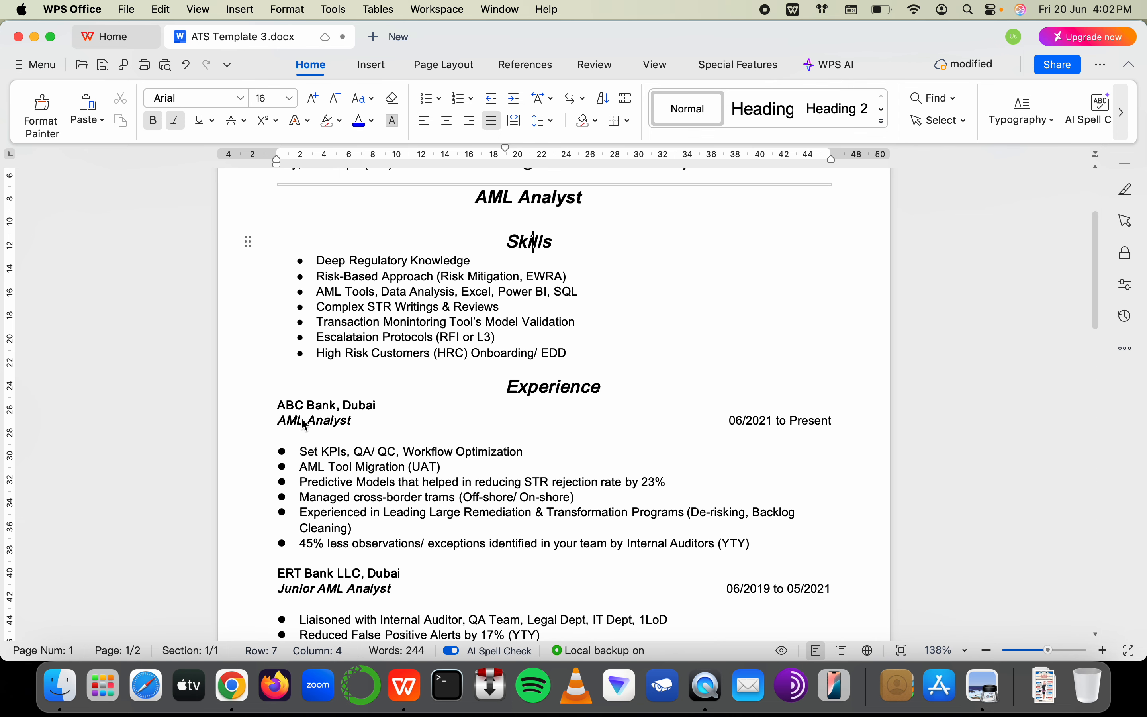
{"action": "scroll", "coordinate": [374, 421], "scroll_direction": "down", "scroll_amount": 5}
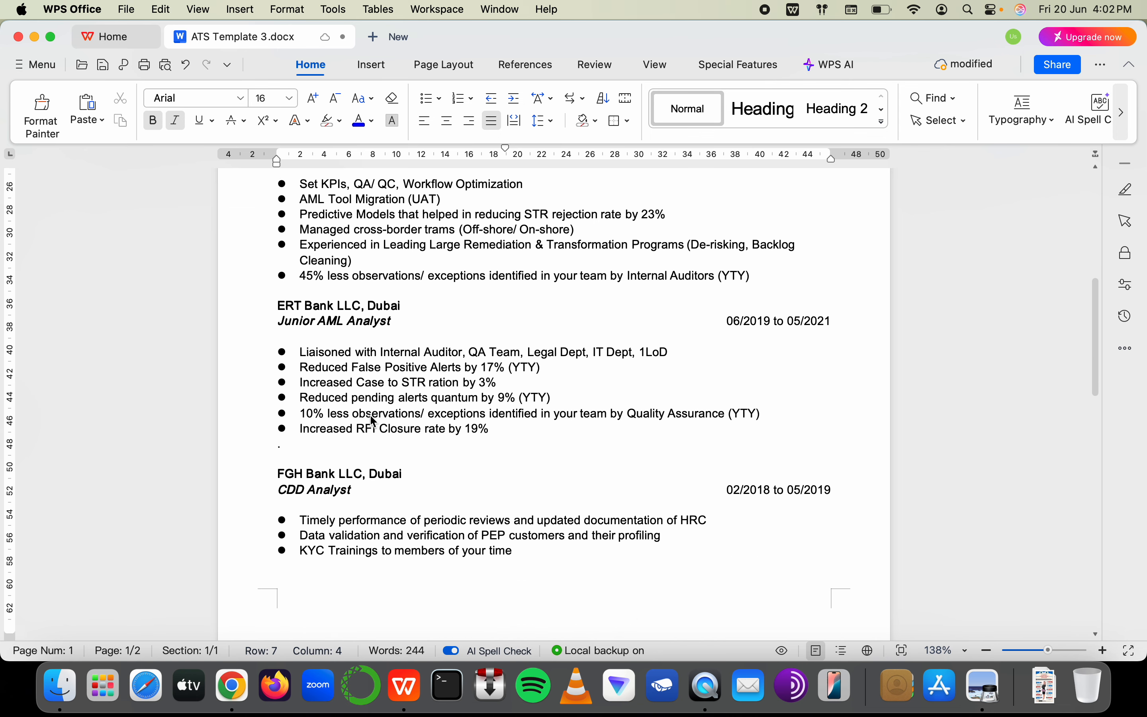
{"action": "scroll", "coordinate": [376, 378], "scroll_direction": "down", "scroll_amount": 1}
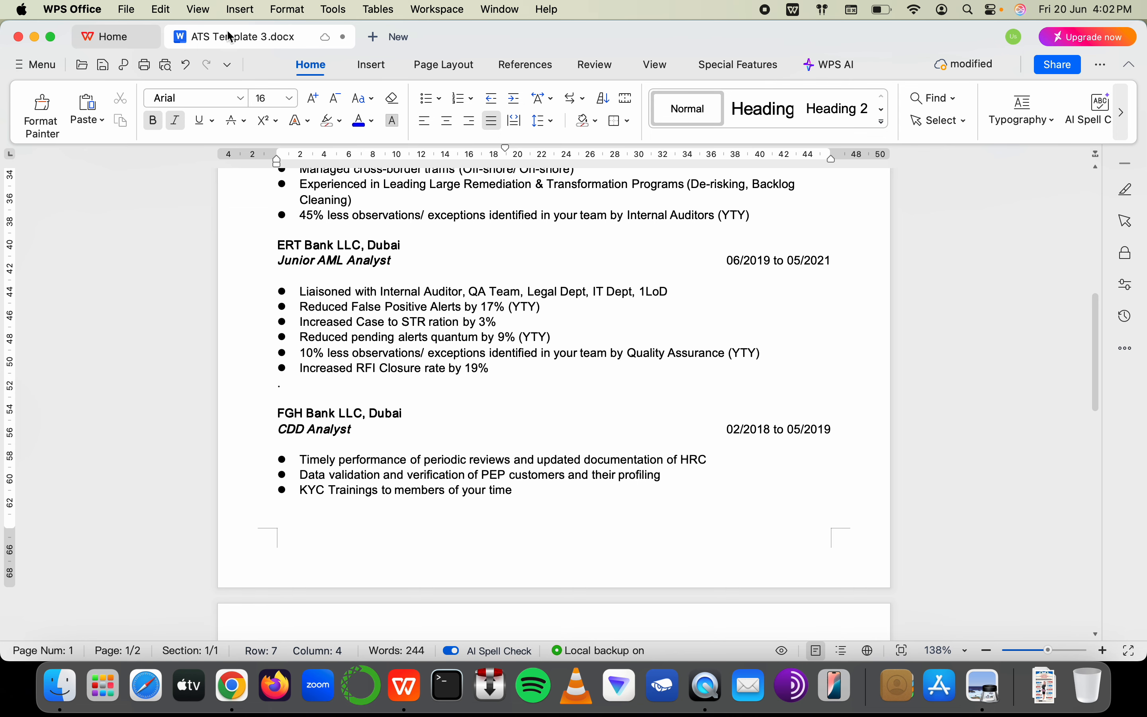
Bring the Downloads folder window to the front in Finder
{"action": "right_click", "coordinate": [250, 40]}
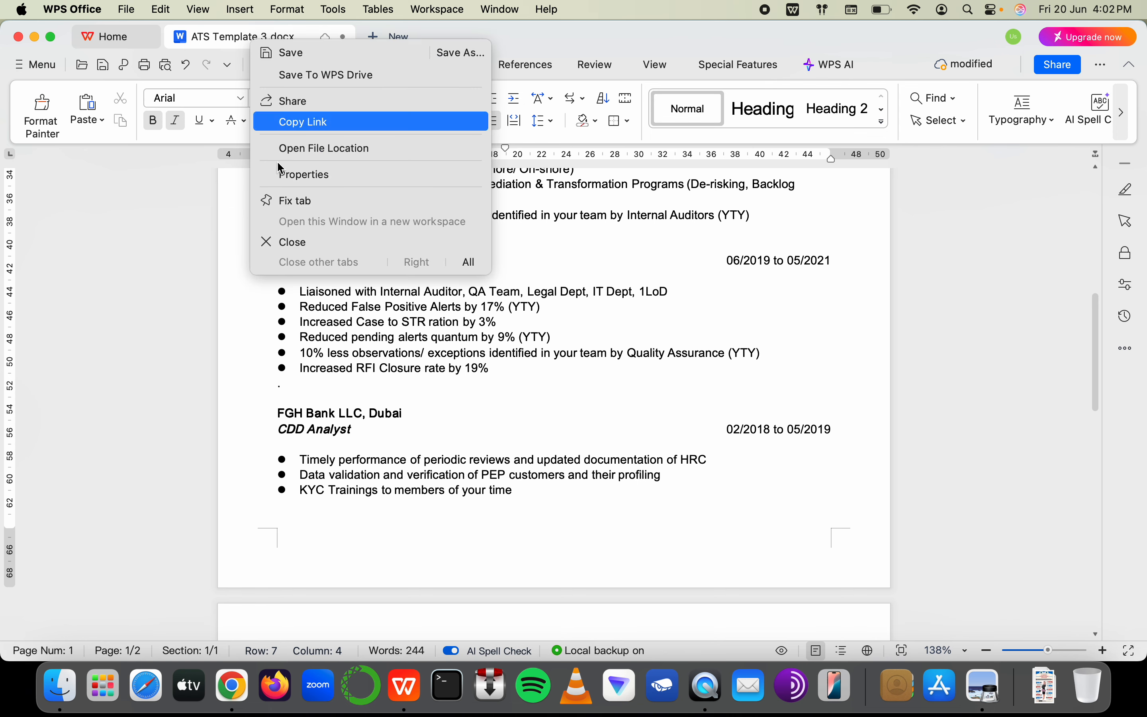
{"action": "left_click", "coordinate": [127, 435]}
{"action": "left_click", "coordinate": [61, 698]}
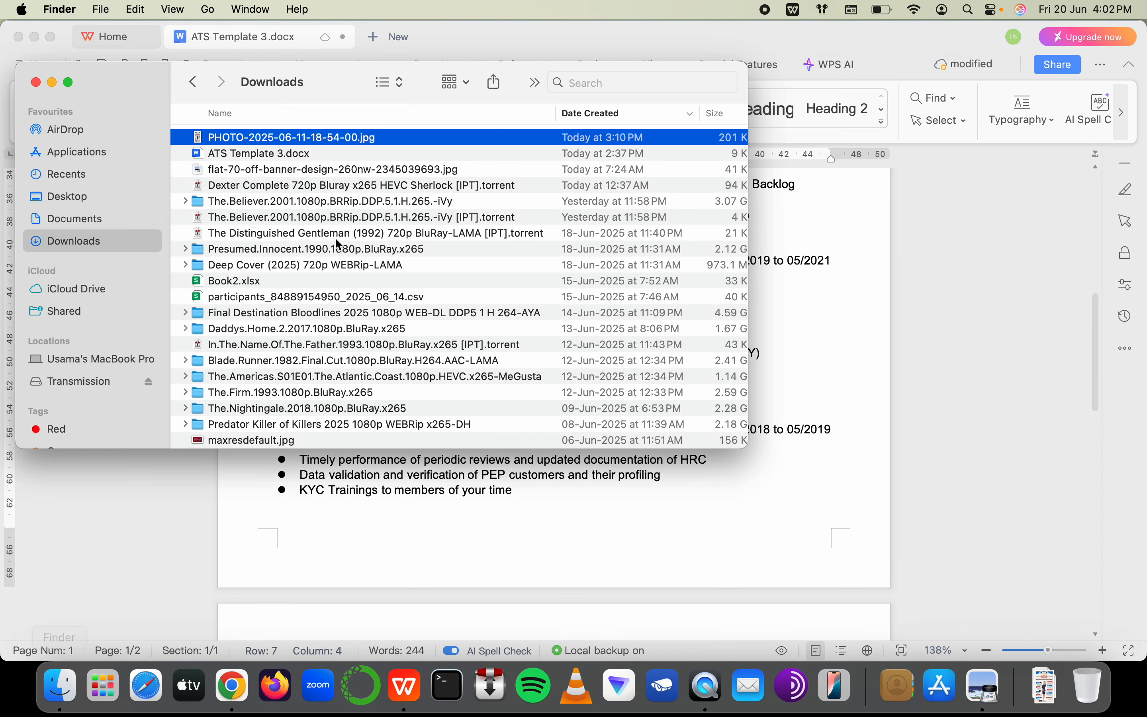
Select ATS Template 3.docx in Downloads and save the open resume document
{"action": "left_click", "coordinate": [265, 154]}
{"action": "right_click", "coordinate": [265, 154]}
{"action": "left_click", "coordinate": [816, 489]}
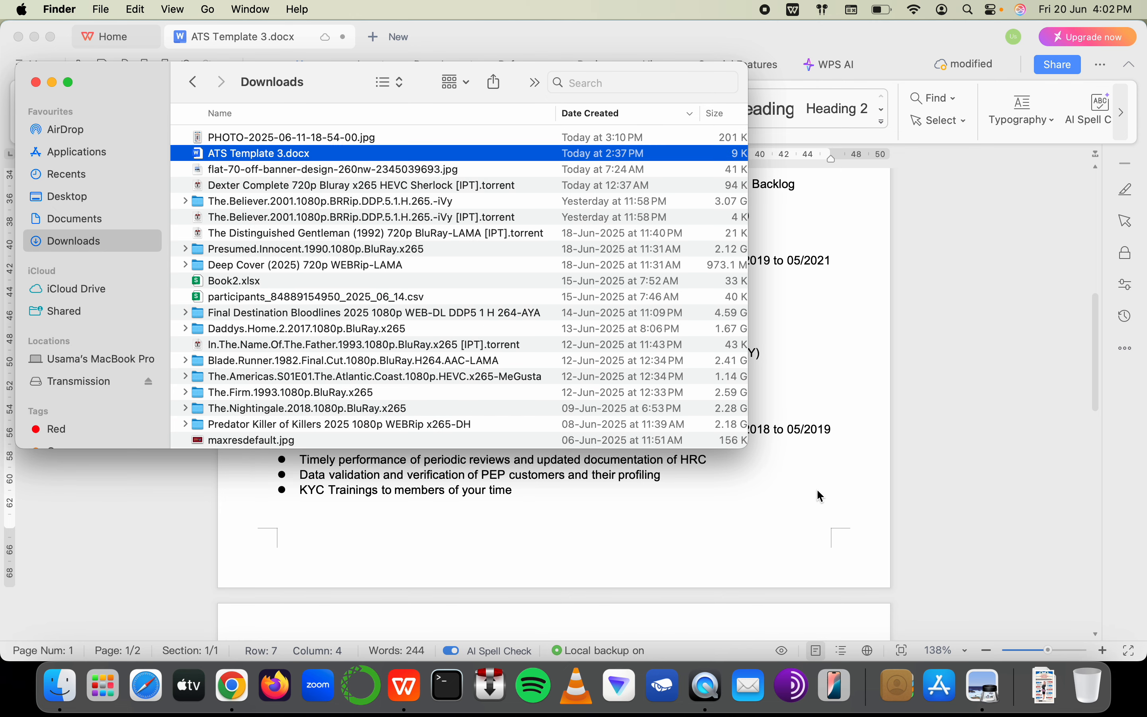
{"action": "left_click", "coordinate": [816, 489]}
{"action": "key", "text": "super+s"}
{"action": "key", "text": "super+Tab"}
Rename the file to the candidate's name followed by '- Manager AML'
{"action": "key", "text": "Return"}
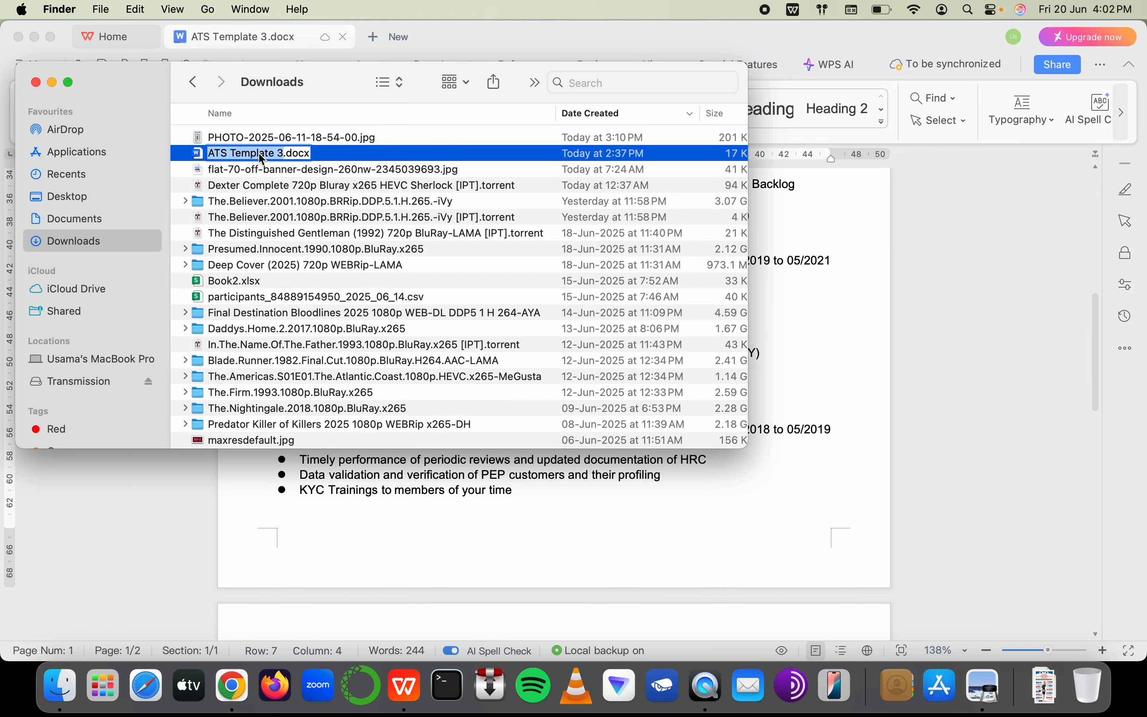
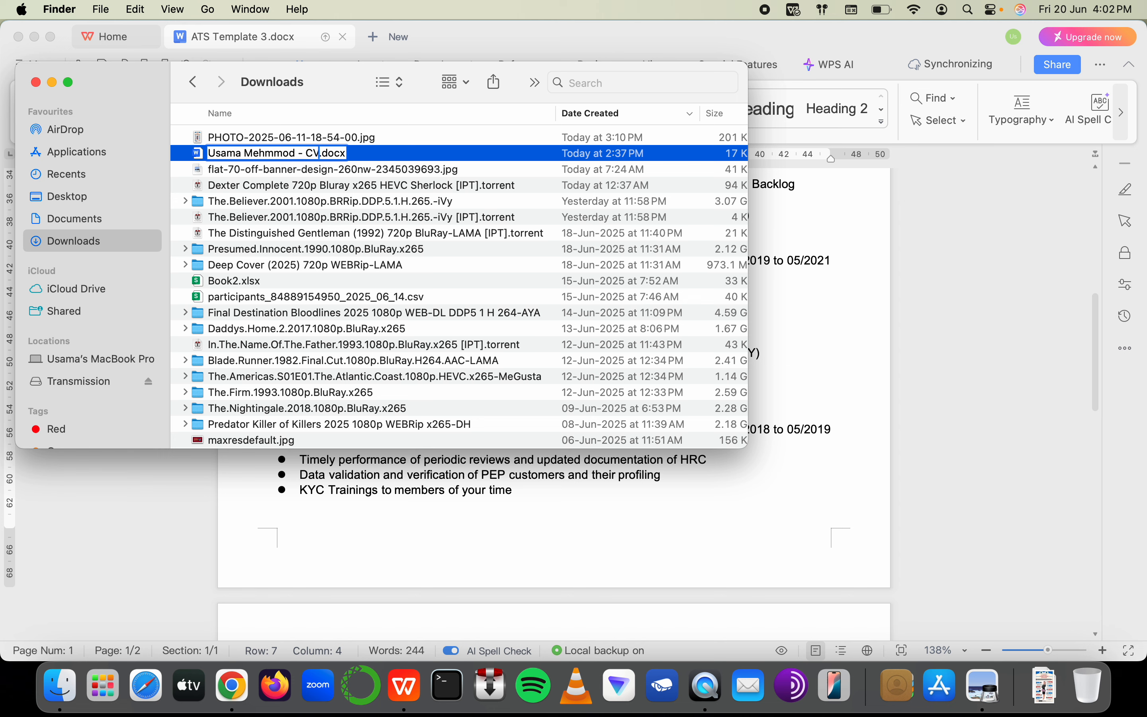
{"action": "type", "text": "Resumer"}
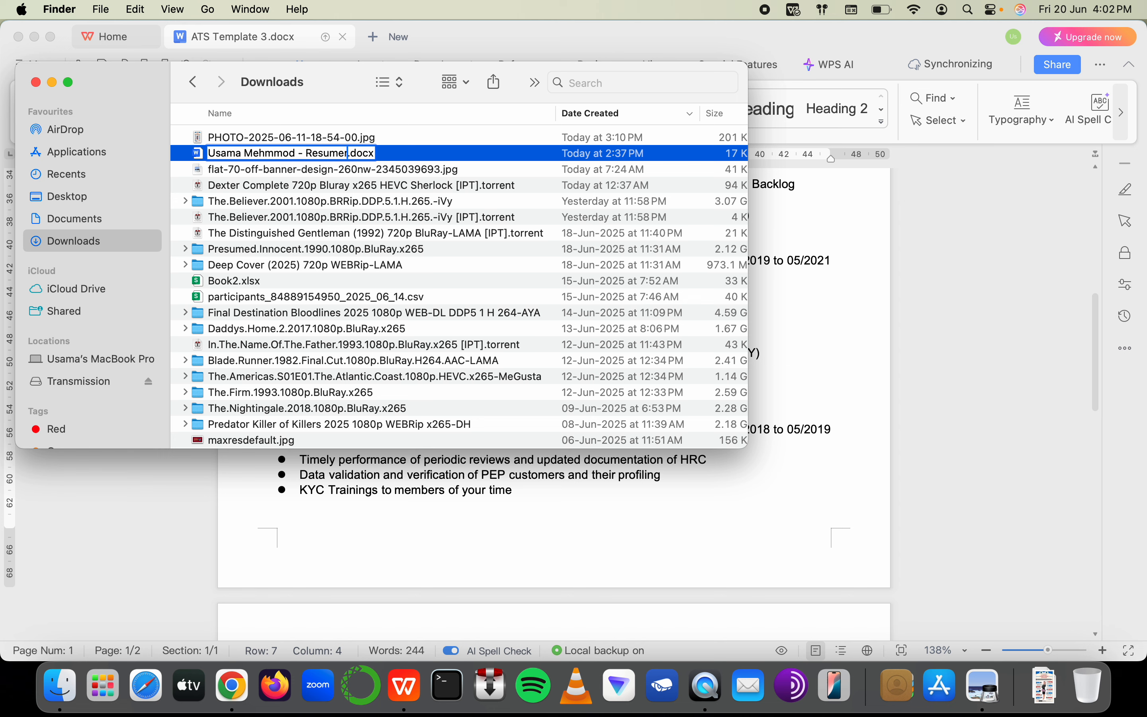
{"action": "key", "text": "BackSpace"}
{"action": "key", "text": "BackSpace"}
{"action": "key", "text": "BackSpace"}
{"action": "key", "text": "BackSpace"}
{"action": "key", "text": "BackSpace"}
{"action": "key", "text": "BackSpace"}
{"action": "key", "text": "BackSpace"}
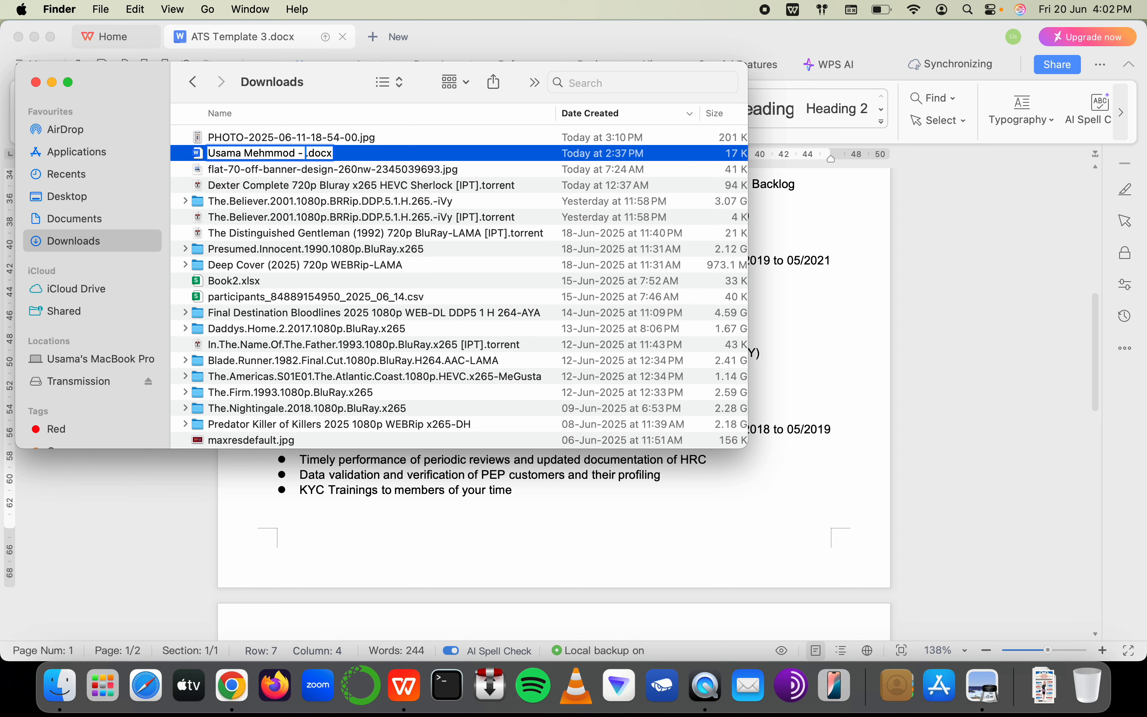
{"action": "type", "text": "AML Analyst"}
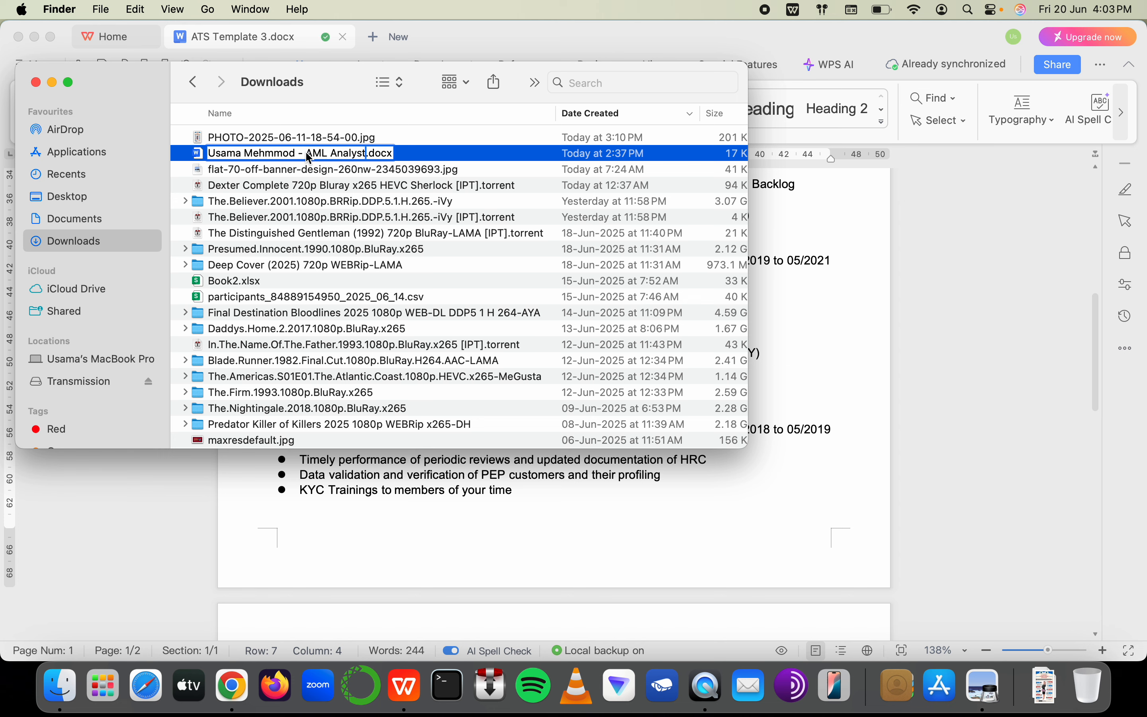
{"action": "left_click_drag", "start_coordinate": [366, 152], "coordinate": [305, 152]}
{"action": "type", "text": "Manager AML"}
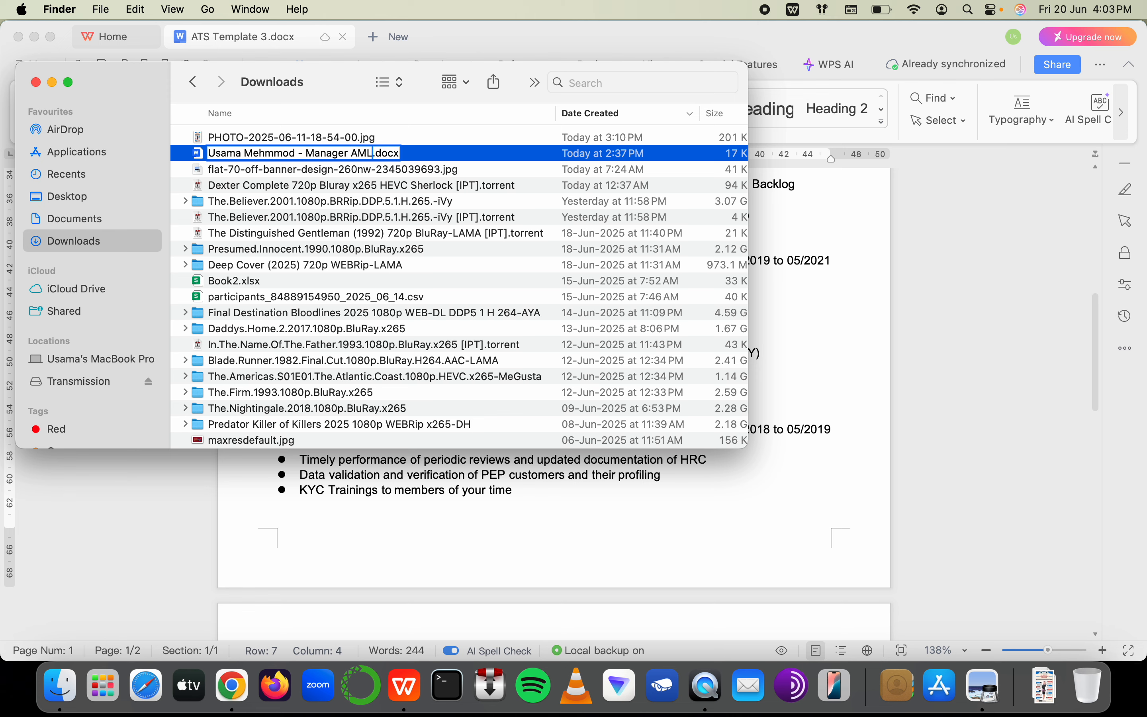
{"action": "key", "text": "Return"}
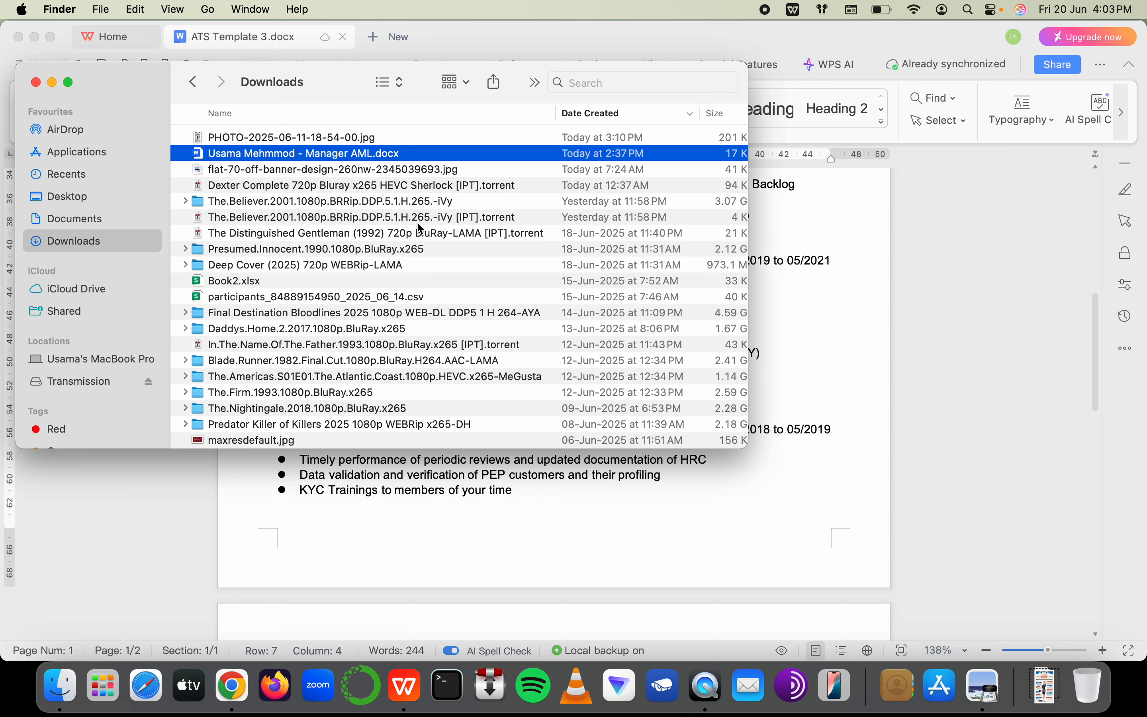
Switch between the resume document, the Downloads folder and other open apps
{"action": "left_click", "coordinate": [725, 592]}
{"action": "double_click", "coordinate": [705, 514]}
{"action": "scroll", "coordinate": [706, 513], "scroll_direction": "down", "scroll_amount": 15}
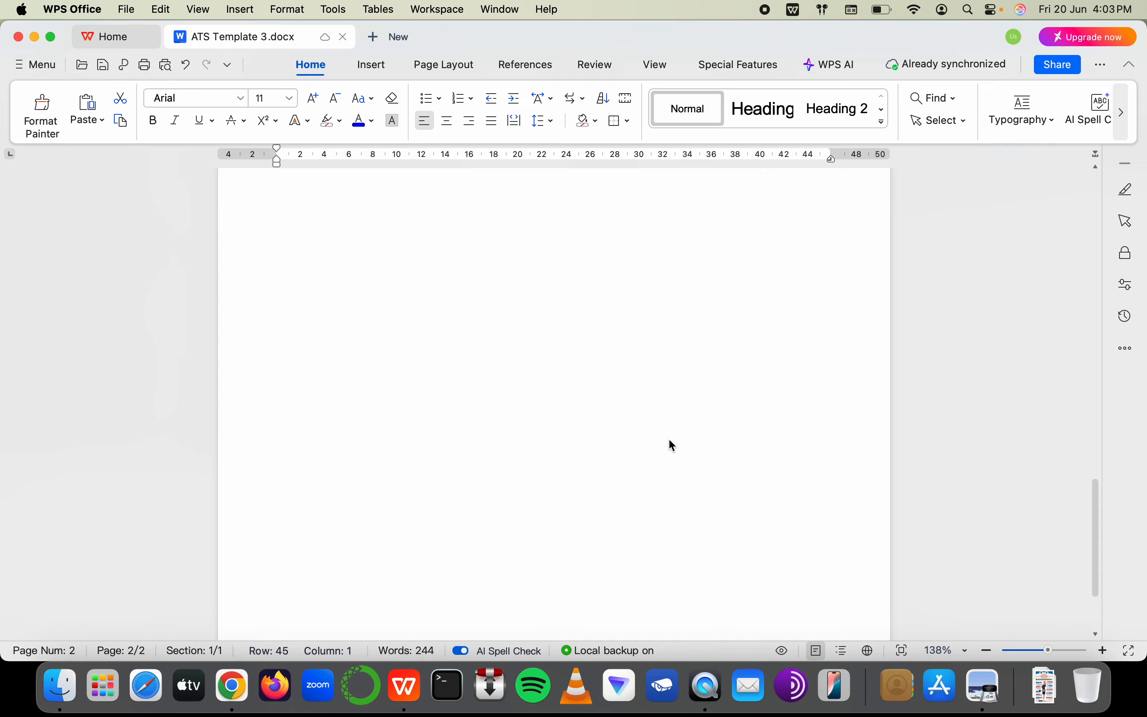
{"action": "key", "text": "super+Tab"}
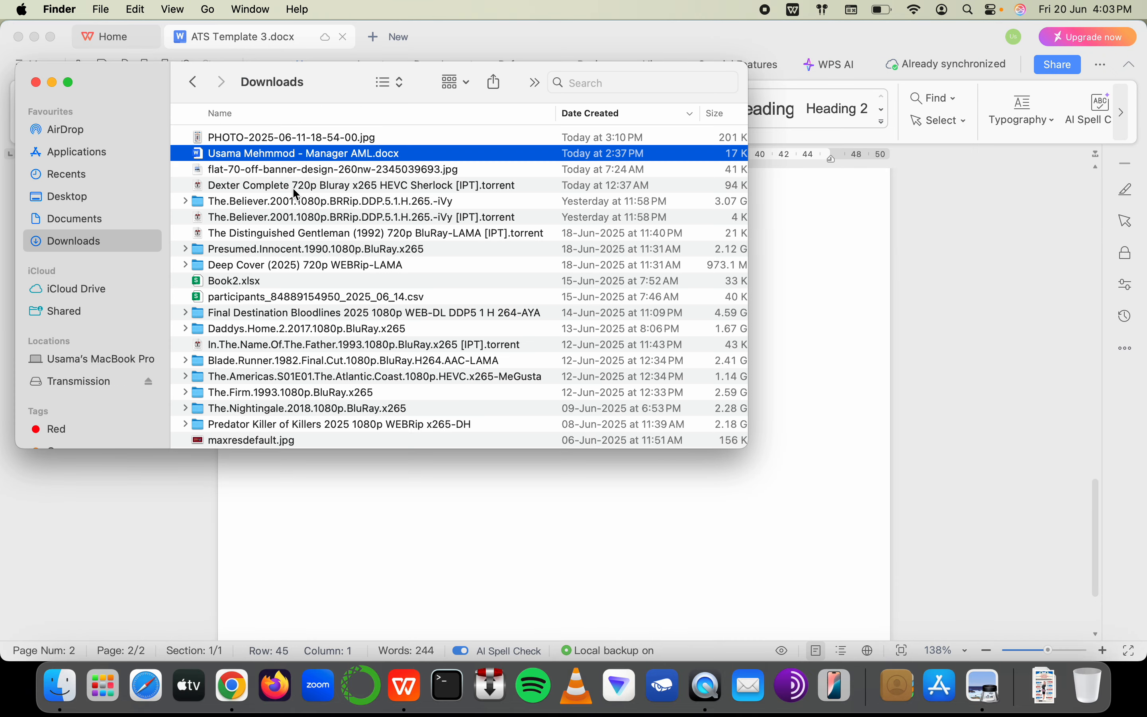
{"action": "key", "text": "super+Tab"}
{"action": "key", "text": "super+Tab"}
{"action": "key", "text": "super+Tab"}
{"action": "key", "text": "super+Tab"}
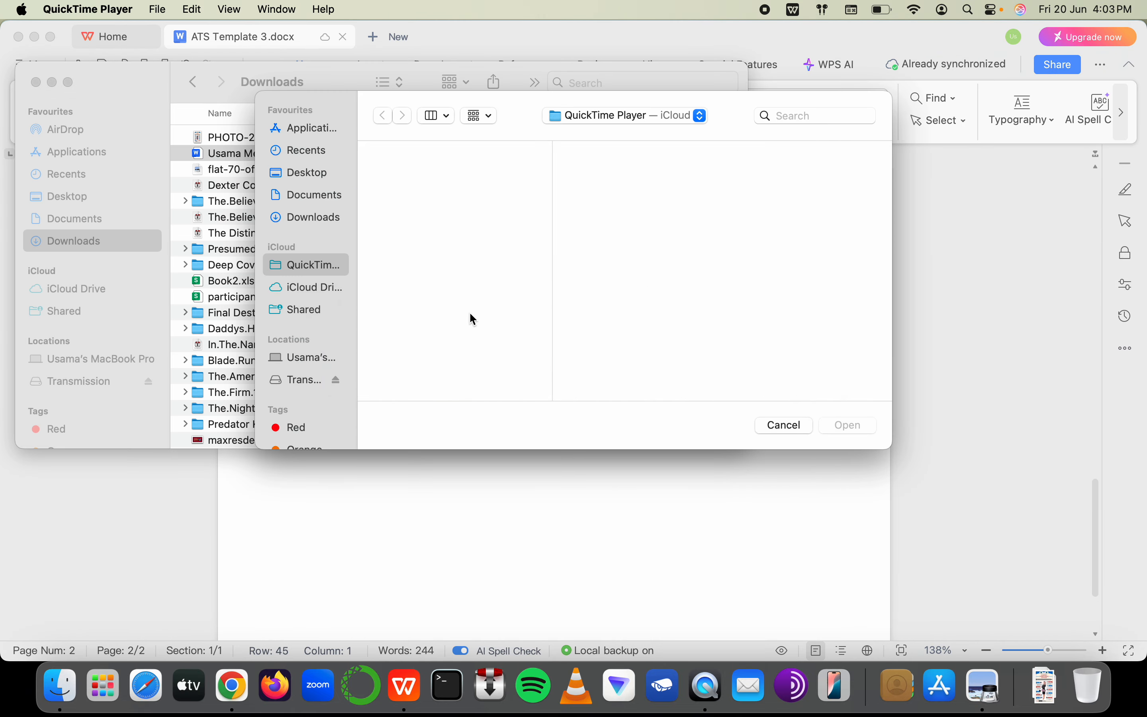
{"action": "key", "text": "super+Tab"}
{"action": "key", "text": "super+Tab"}
{"action": "key", "text": "super+Tab"}
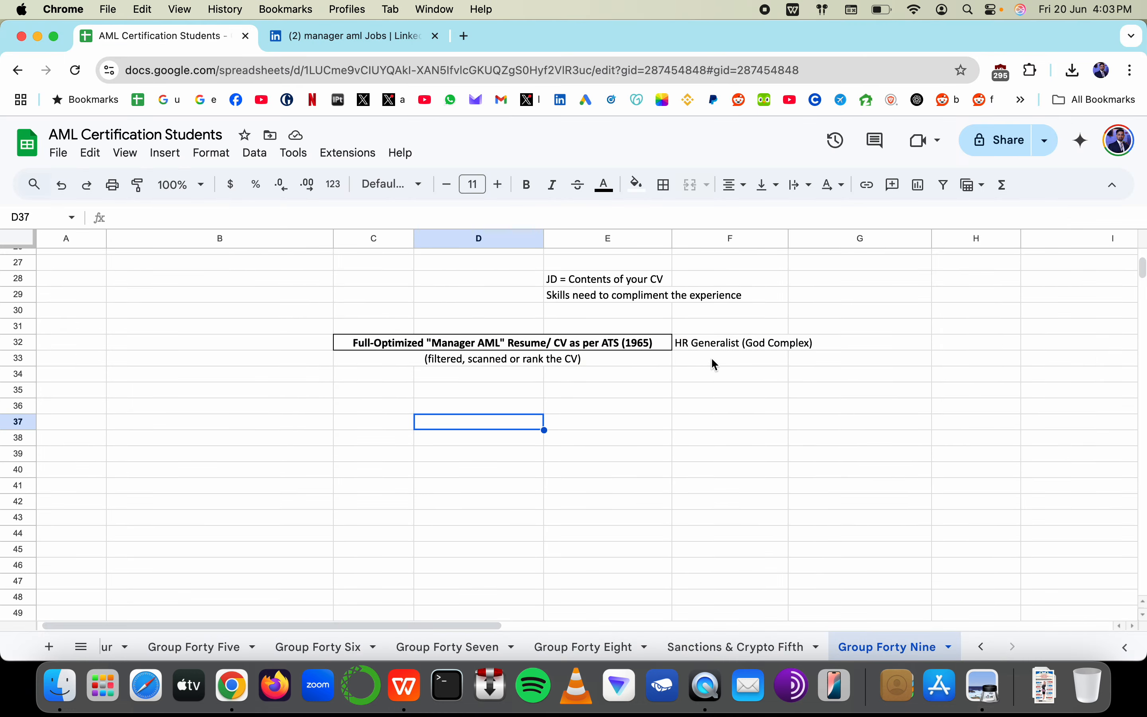
Check the notes around cells F32 and D35 in the AML Certification Students sheet, then return to the resume
{"action": "left_click", "coordinate": [720, 346]}
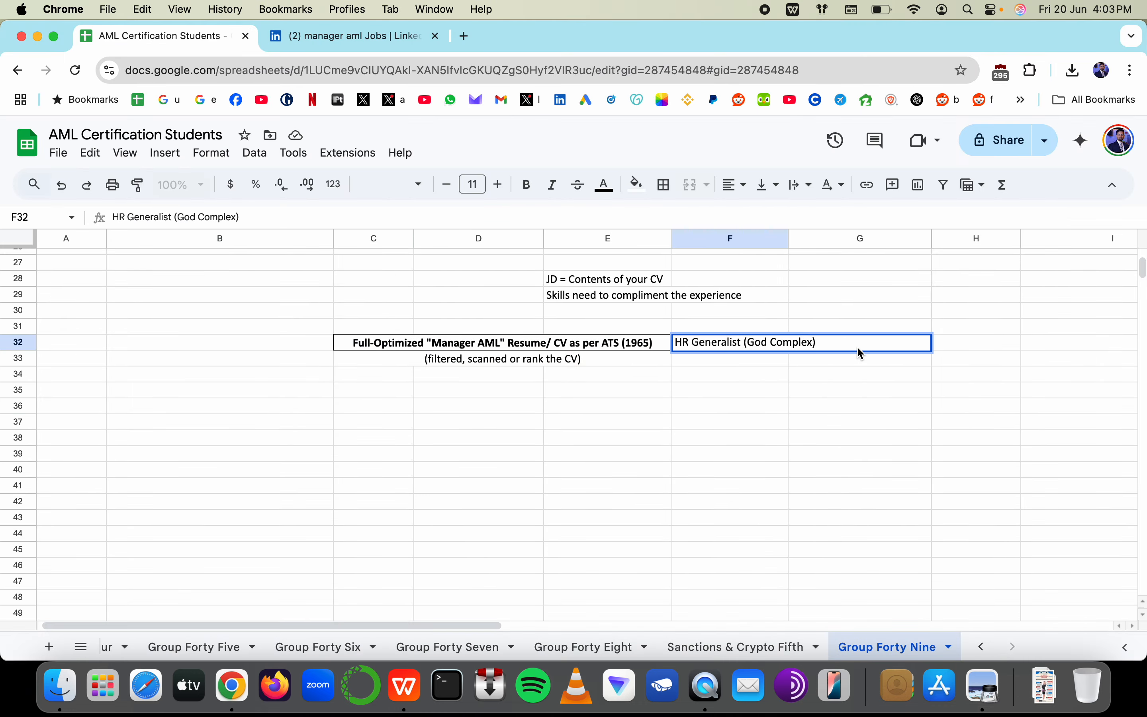
{"action": "left_click", "coordinate": [496, 438]}
{"action": "left_click", "coordinate": [465, 394]}
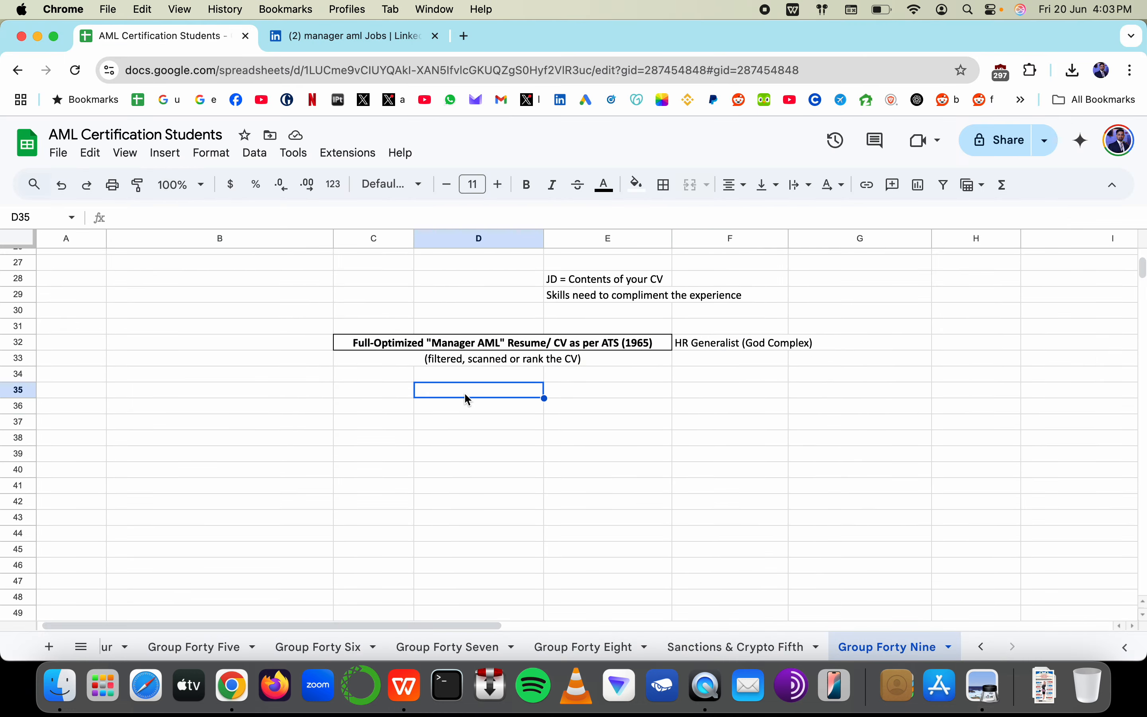
{"action": "key", "text": "super+Tab"}
{"action": "key", "text": "super+Tab"}
{"action": "key", "text": "super+Tab"}
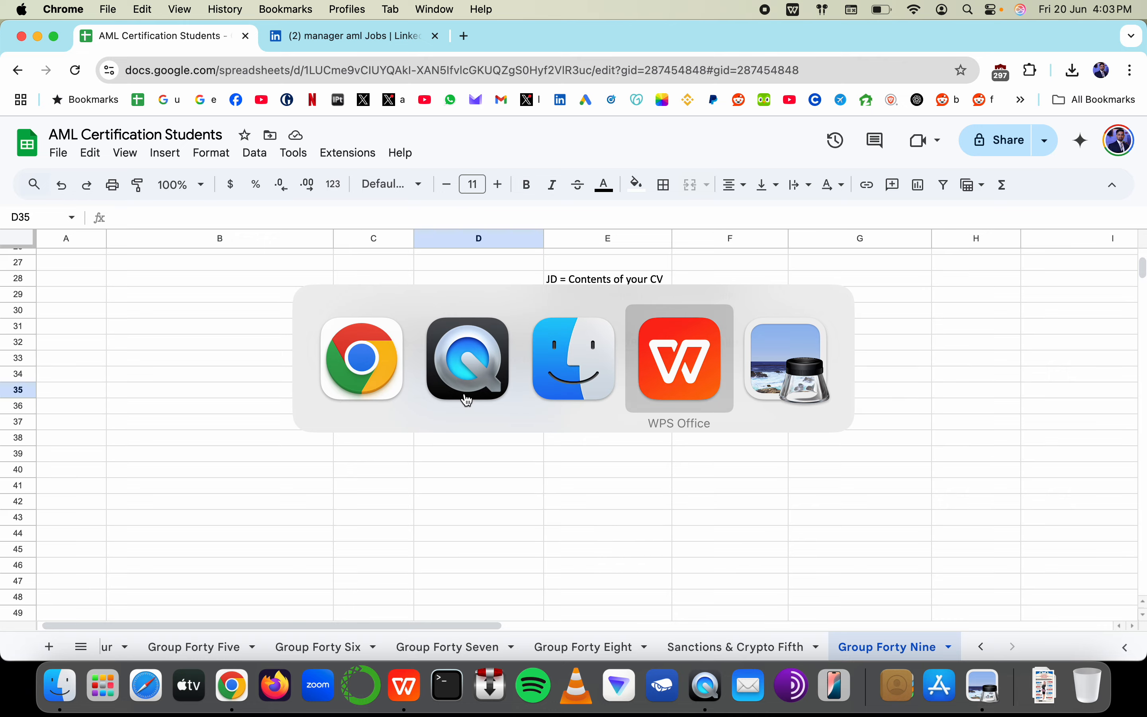
{"action": "scroll", "coordinate": [390, 245], "scroll_direction": "down", "scroll_amount": 10}
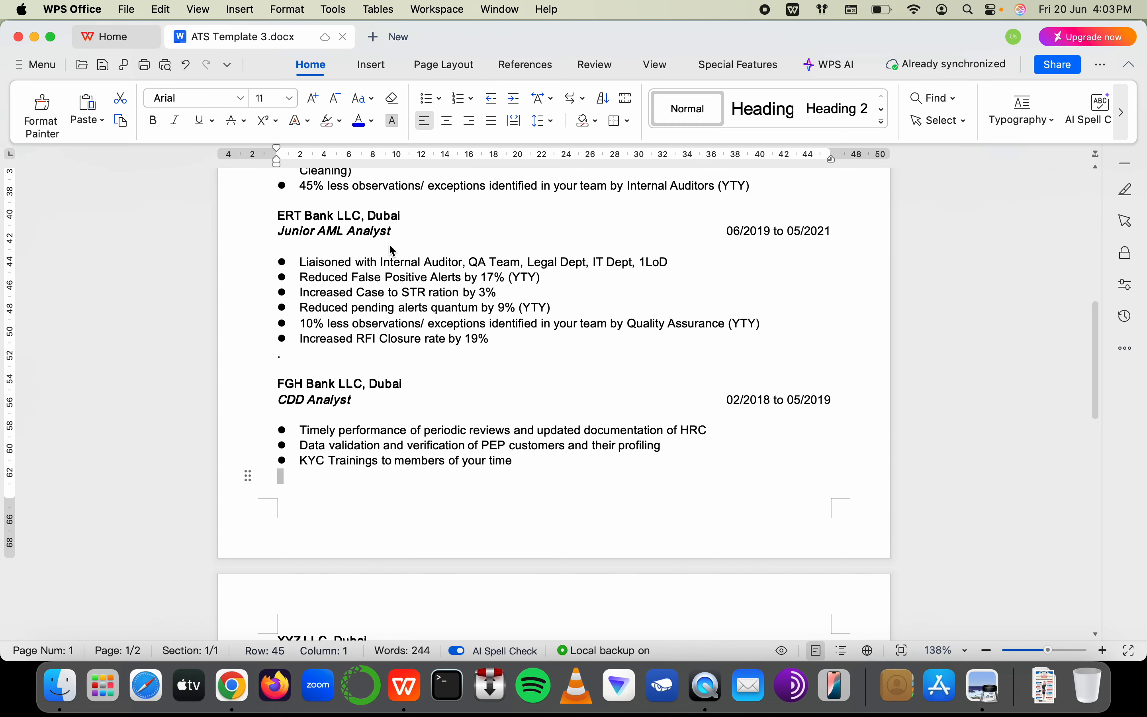
Compare the LinkedIn job duties with the resume, marking 'illicit activities promptly'
{"action": "left_click", "coordinate": [558, 525]}
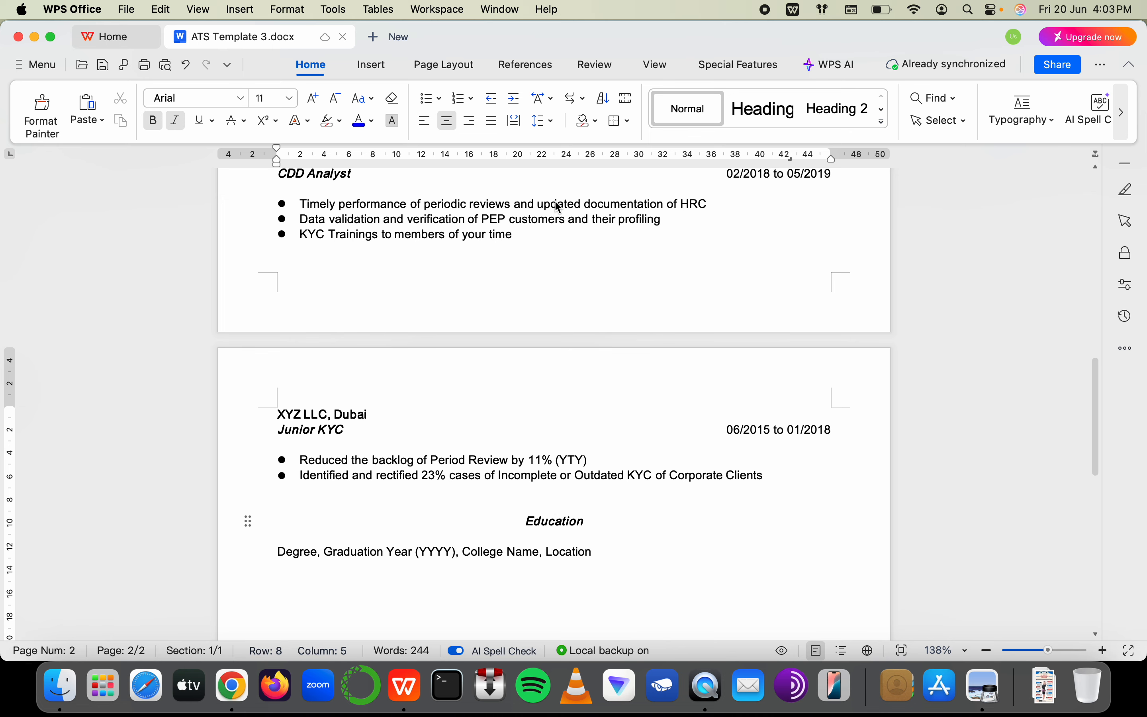
{"action": "key", "text": "super+Tab"}
{"action": "left_click", "coordinate": [303, 36]}
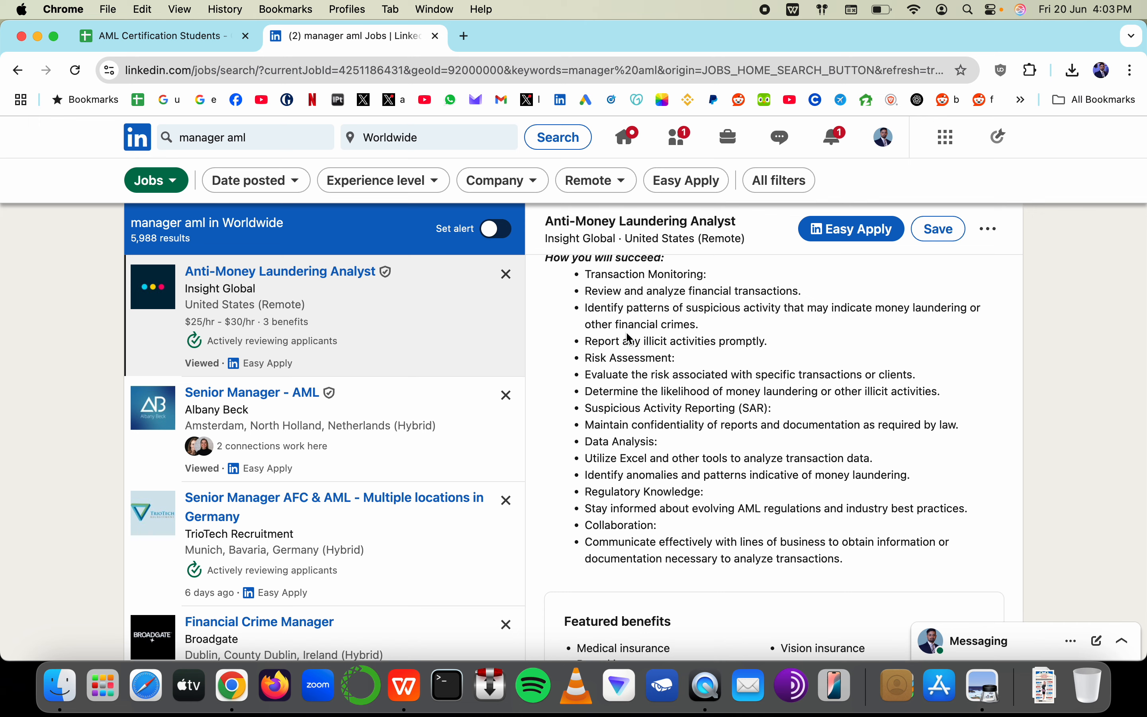
{"action": "left_click_drag", "start_coordinate": [621, 308], "coordinate": [661, 526]}
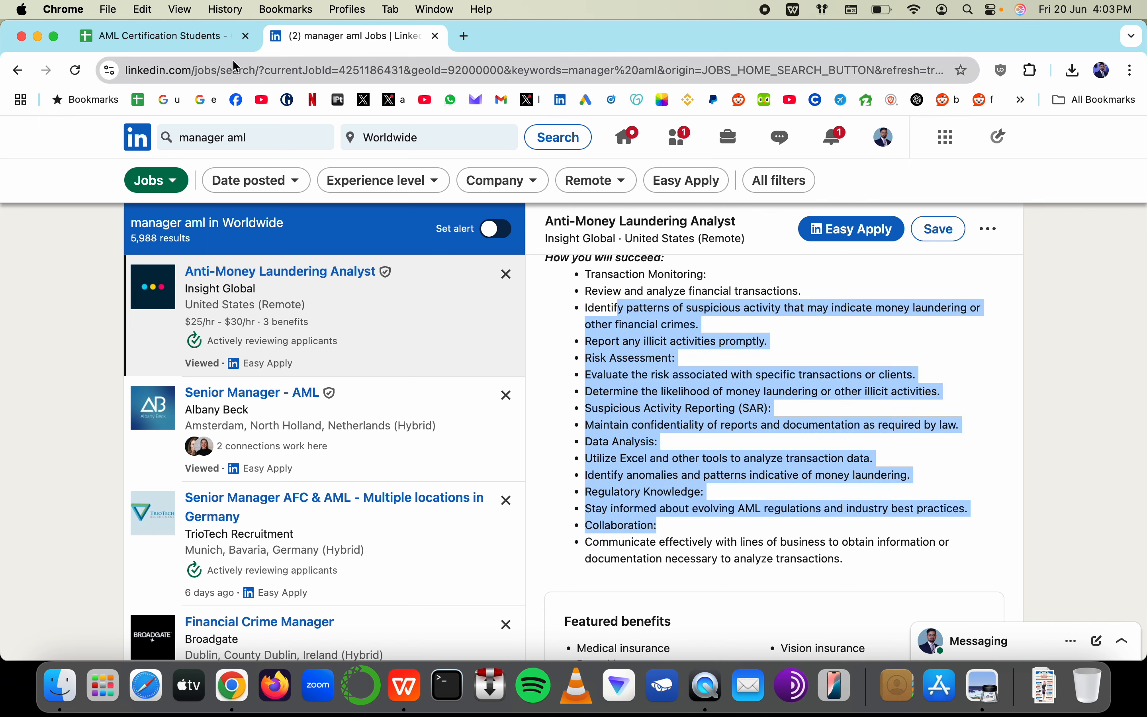
{"action": "key", "text": "super+Tab"}
{"action": "scroll", "coordinate": [371, 326], "scroll_direction": "up", "scroll_amount": 5}
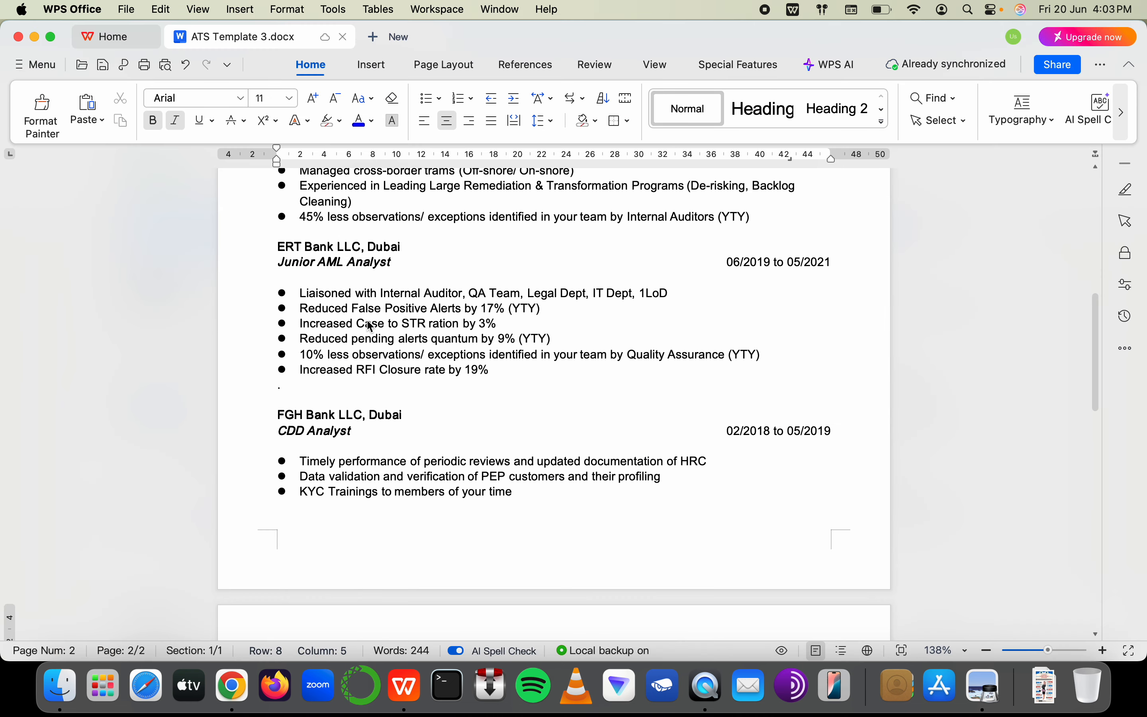
{"action": "scroll", "coordinate": [398, 255], "scroll_direction": "up", "scroll_amount": 5}
{"action": "key", "text": "super+Tab"}
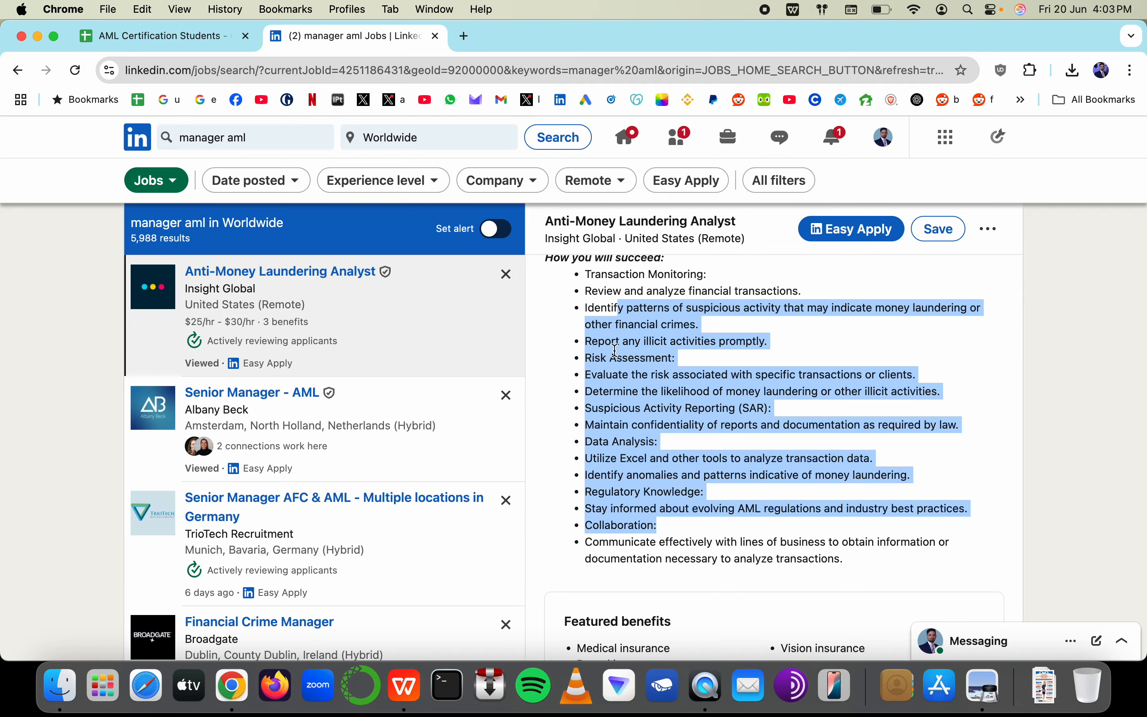
{"action": "left_click", "coordinate": [661, 286]}
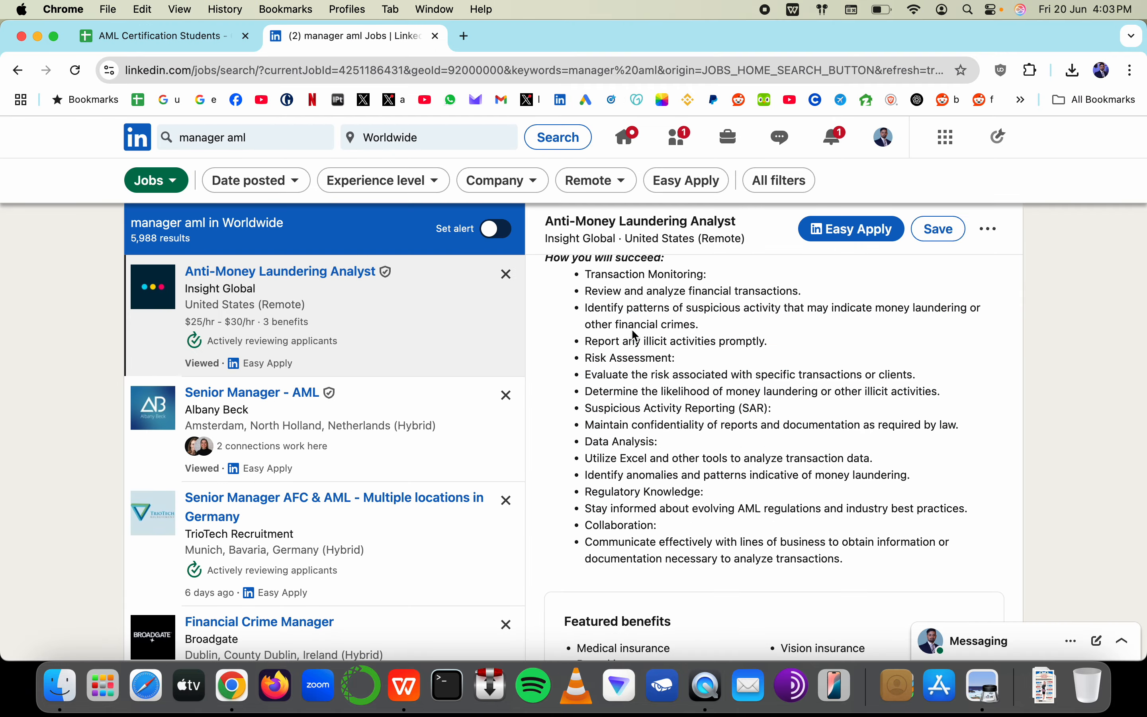
{"action": "left_click_drag", "start_coordinate": [640, 342], "coordinate": [765, 342]}
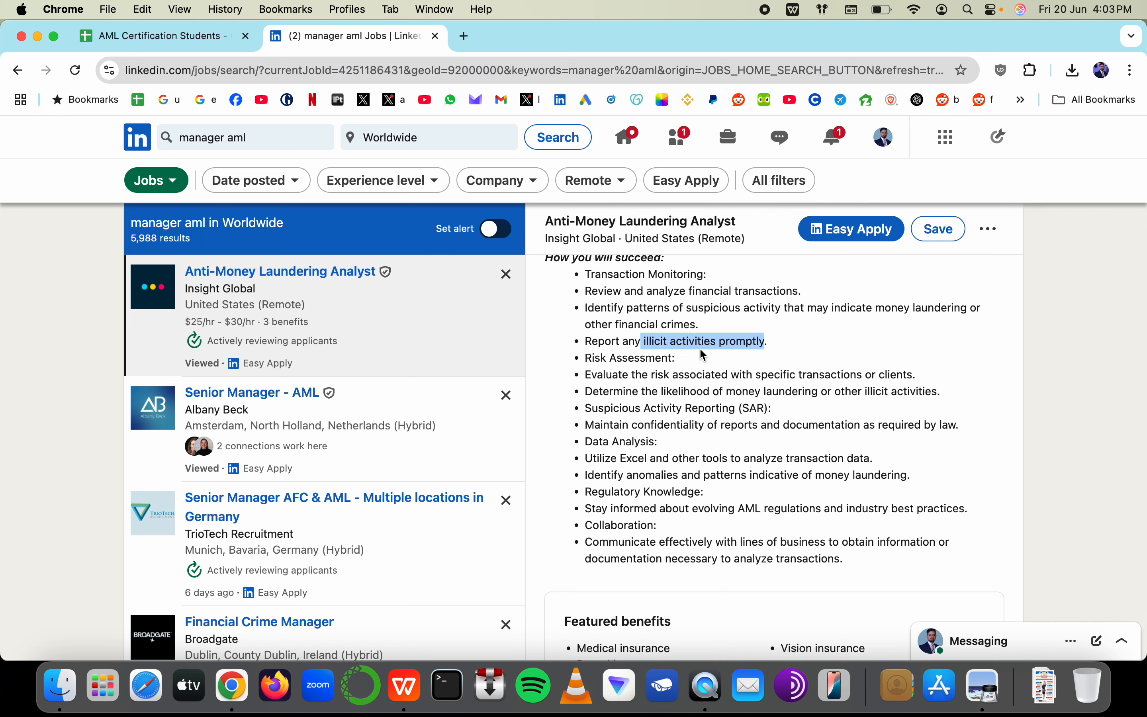
Select STR in the Predictive Models bullet and mark 'Suspicious Activity Reporting (SAR)' in the job ad
{"action": "left_click", "coordinate": [200, 43]}
{"action": "key", "text": "super+Tab"}
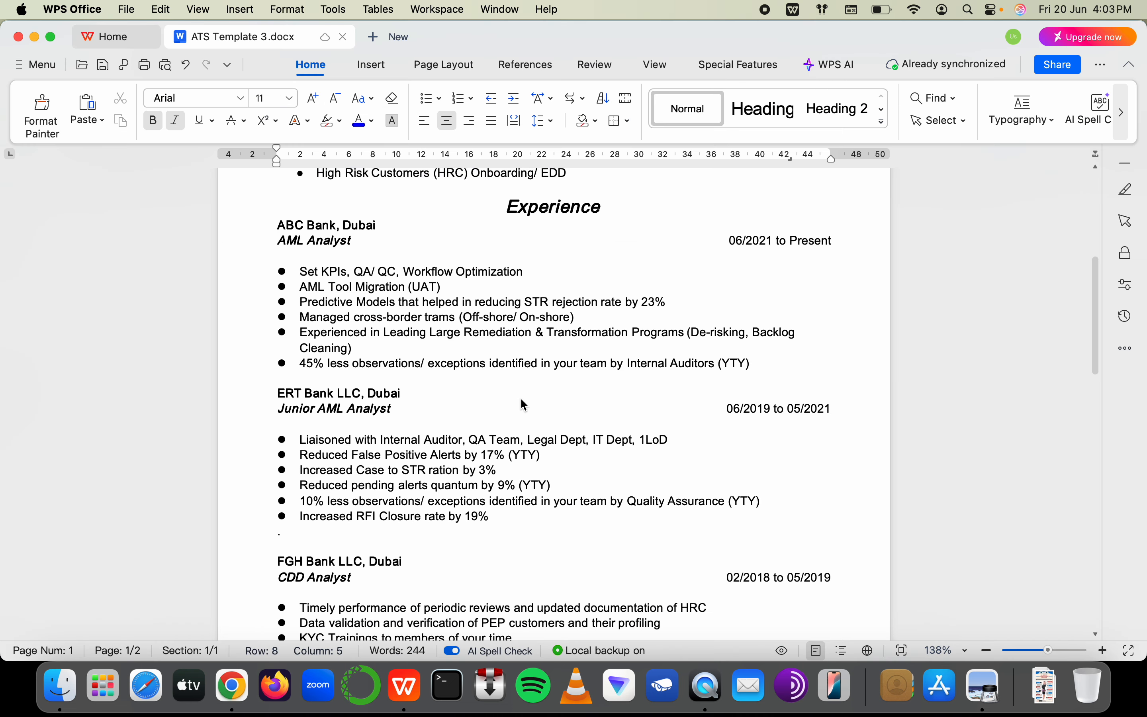
{"action": "left_click", "coordinate": [536, 302]}
{"action": "double_click", "coordinate": [537, 303]}
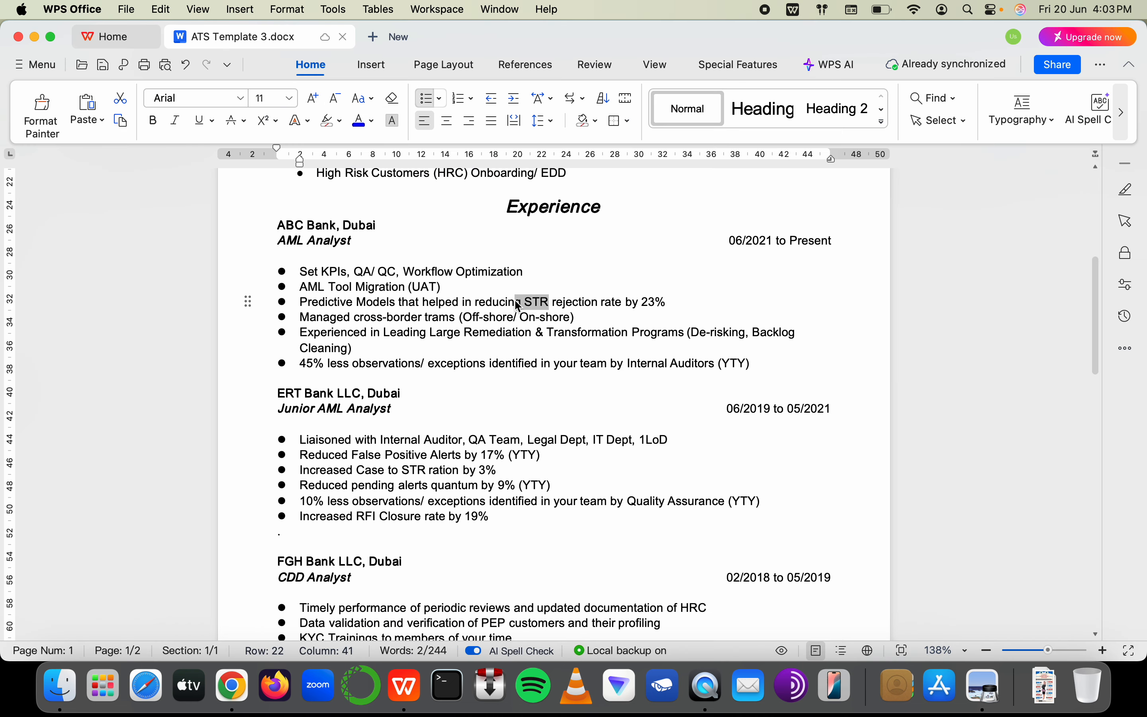
{"action": "scroll", "coordinate": [457, 474], "scroll_direction": "down", "scroll_amount": 3}
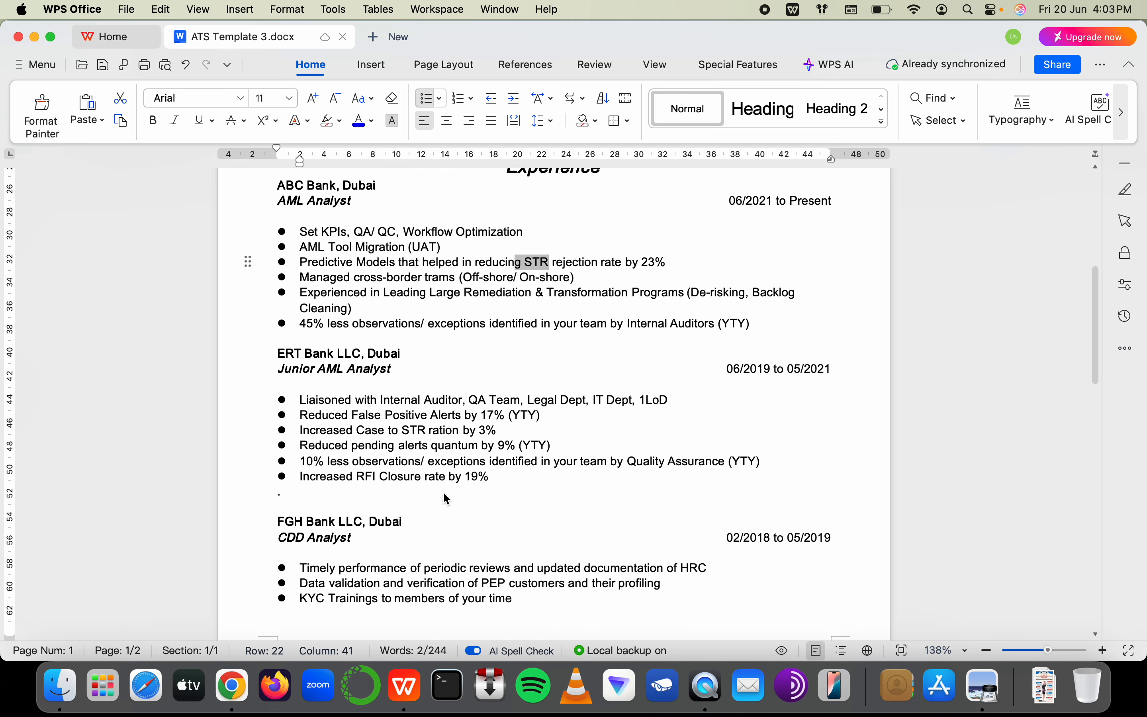
{"action": "key", "text": "super+Tab"}
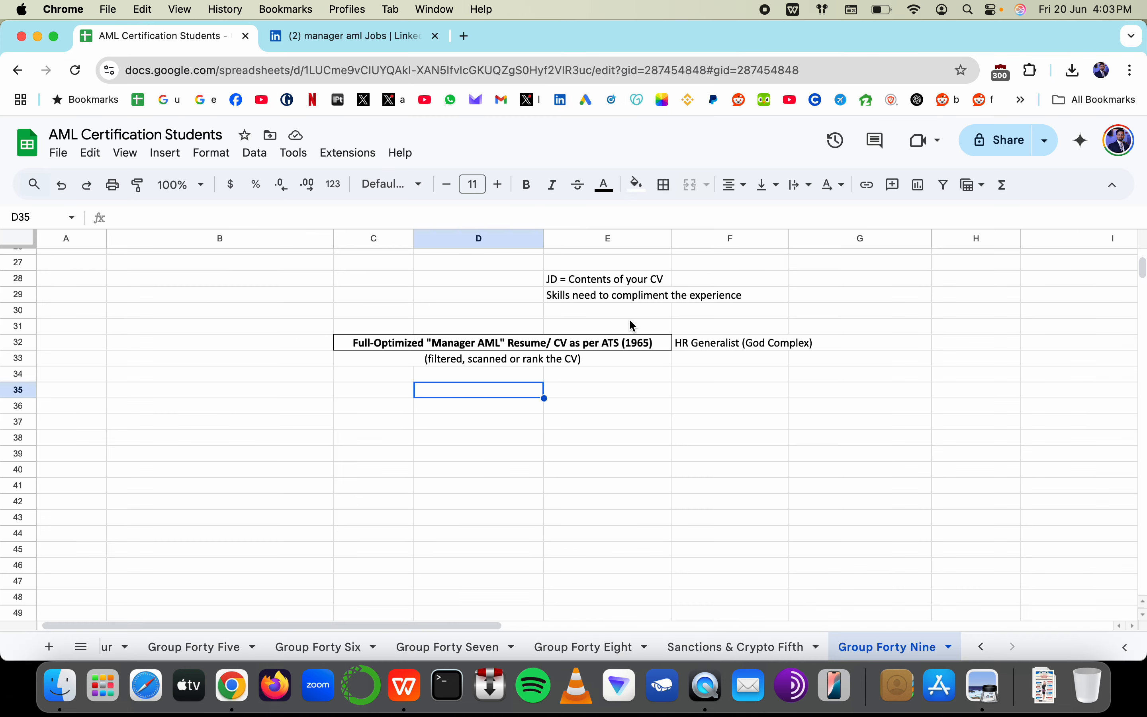
{"action": "key", "text": "super+Tab"}
{"action": "key", "text": "super+Tab"}
{"action": "left_click", "coordinate": [406, 47]}
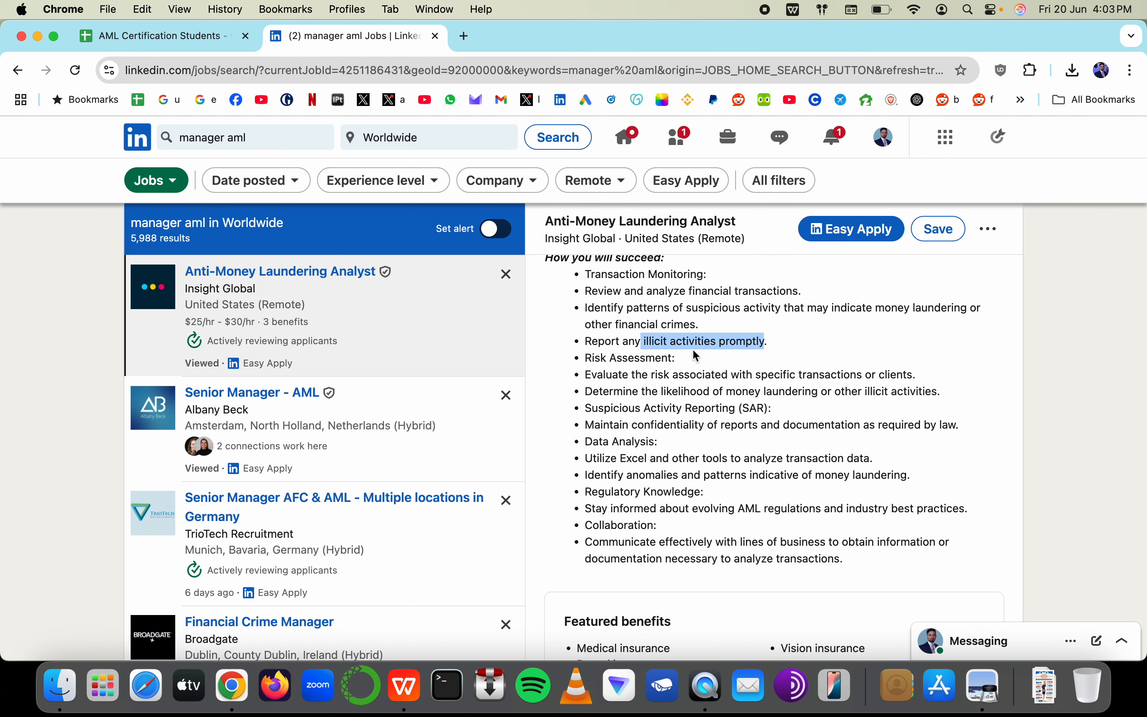
{"action": "left_click_drag", "start_coordinate": [769, 409], "coordinate": [686, 413]}
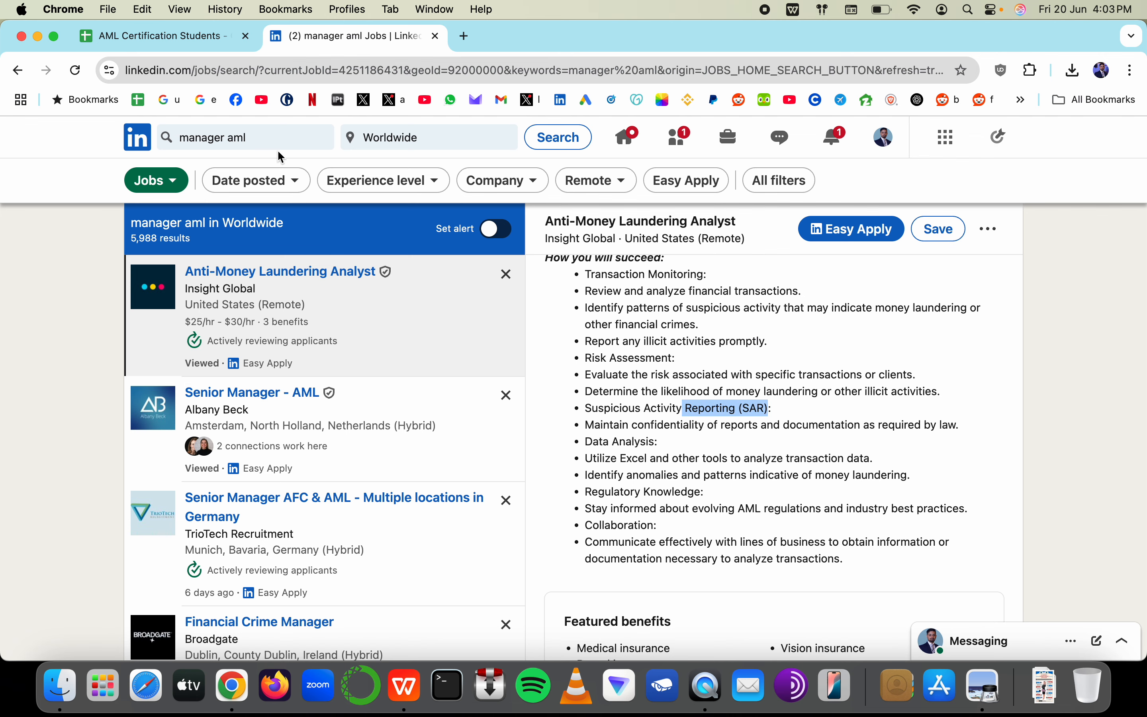
{"action": "key", "text": "super+Tab"}
{"action": "left_click", "coordinate": [556, 234]}
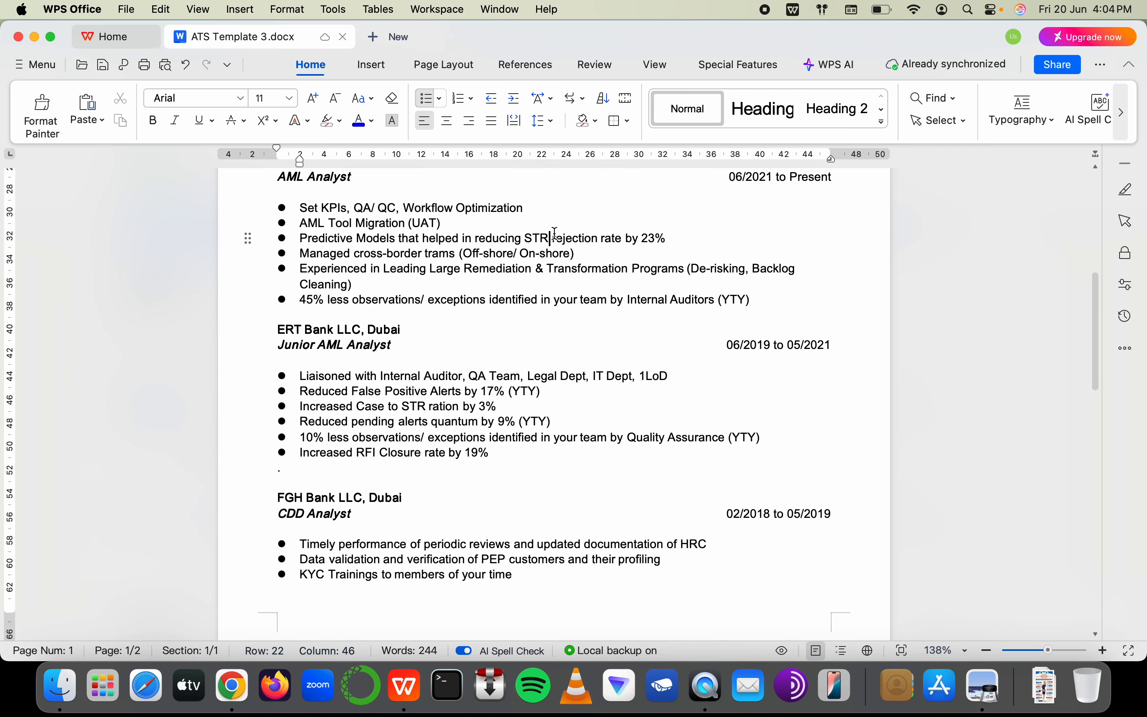
{"action": "key", "text": "BackSpace"}
{"action": "key", "text": "BackSpace"}
{"action": "key", "text": "BackSpace"}
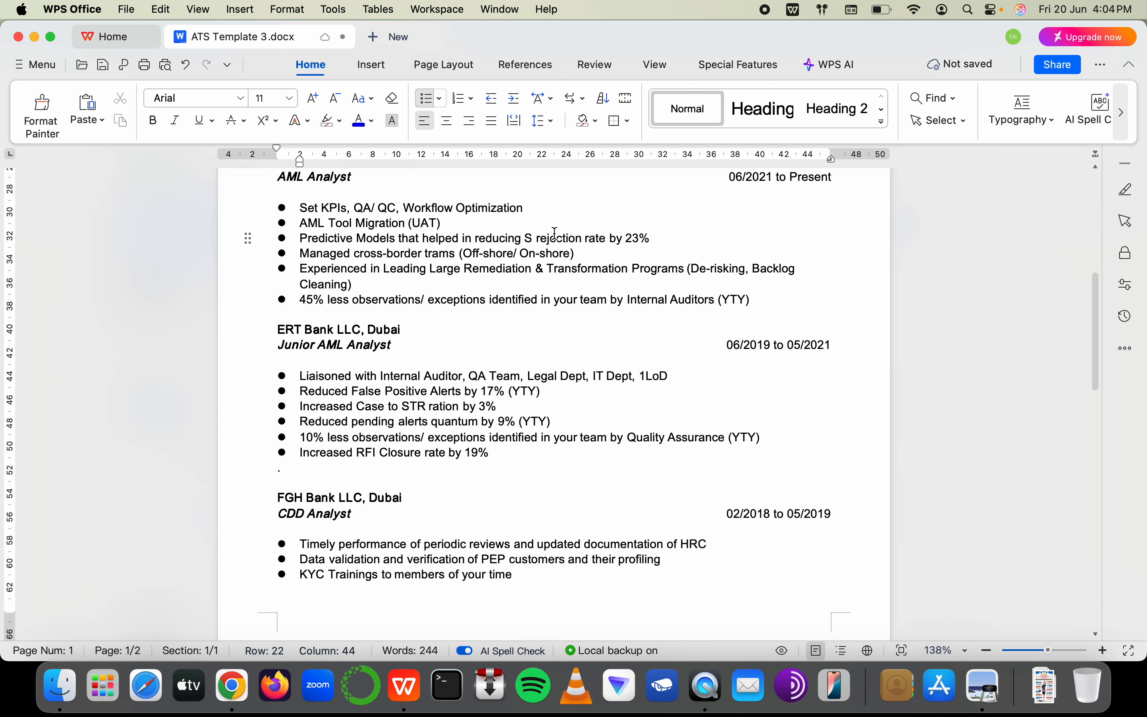
{"action": "type", "text": "AR"}
{"action": "key", "text": "BackSpace"}
{"action": "key", "text": "BackSpace"}
{"action": "key", "text": "super+Tab"}
{"action": "key", "text": "super+Tab"}
{"action": "type", "text": "AR"}
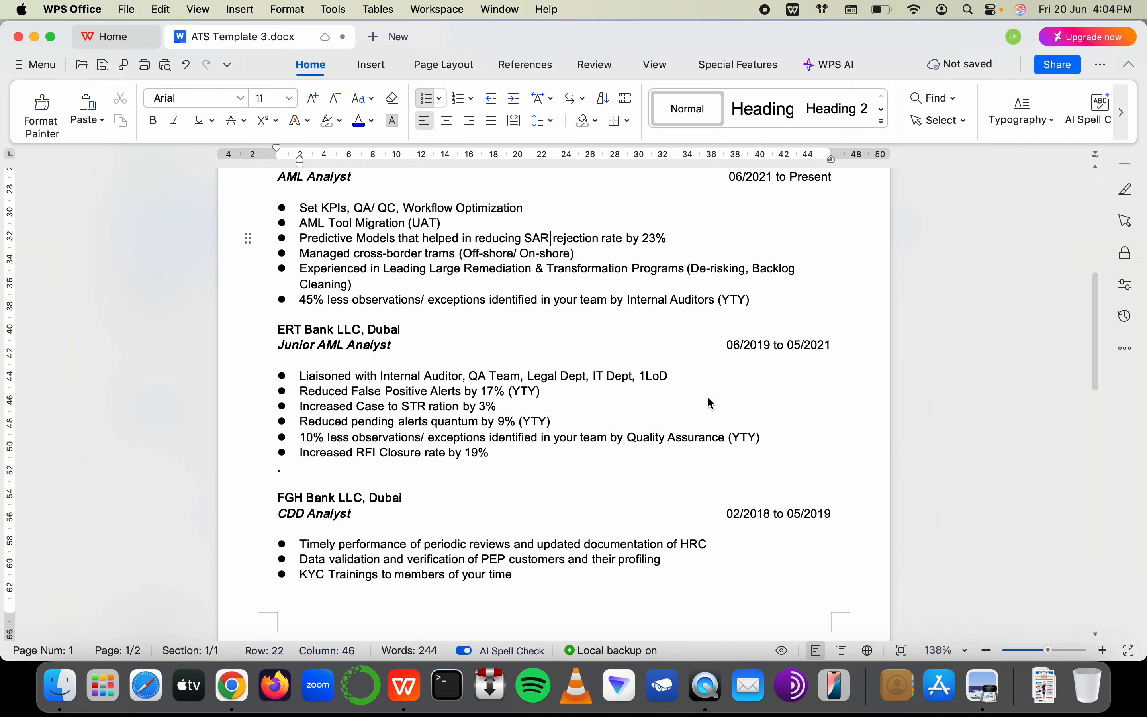
{"action": "key", "text": "super+Tab"}
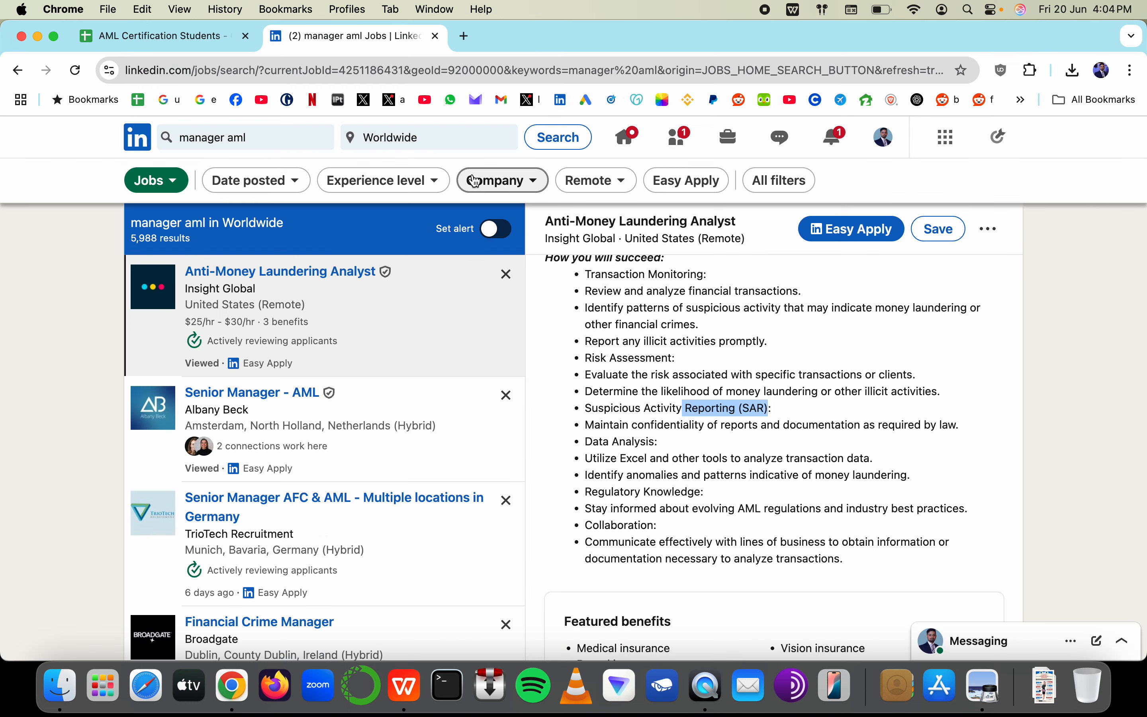
{"action": "left_click_drag", "start_coordinate": [664, 446], "coordinate": [558, 440]}
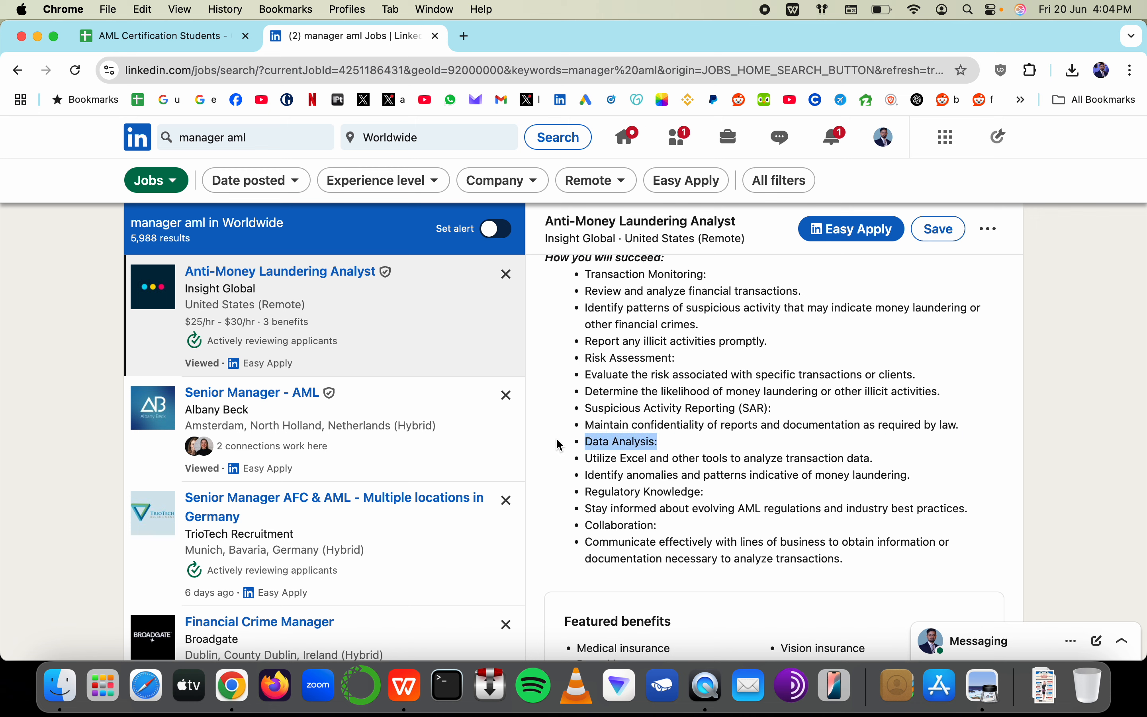
{"action": "key", "text": "super+Tab"}
{"action": "scroll", "coordinate": [469, 335], "scroll_direction": "up", "scroll_amount": 6}
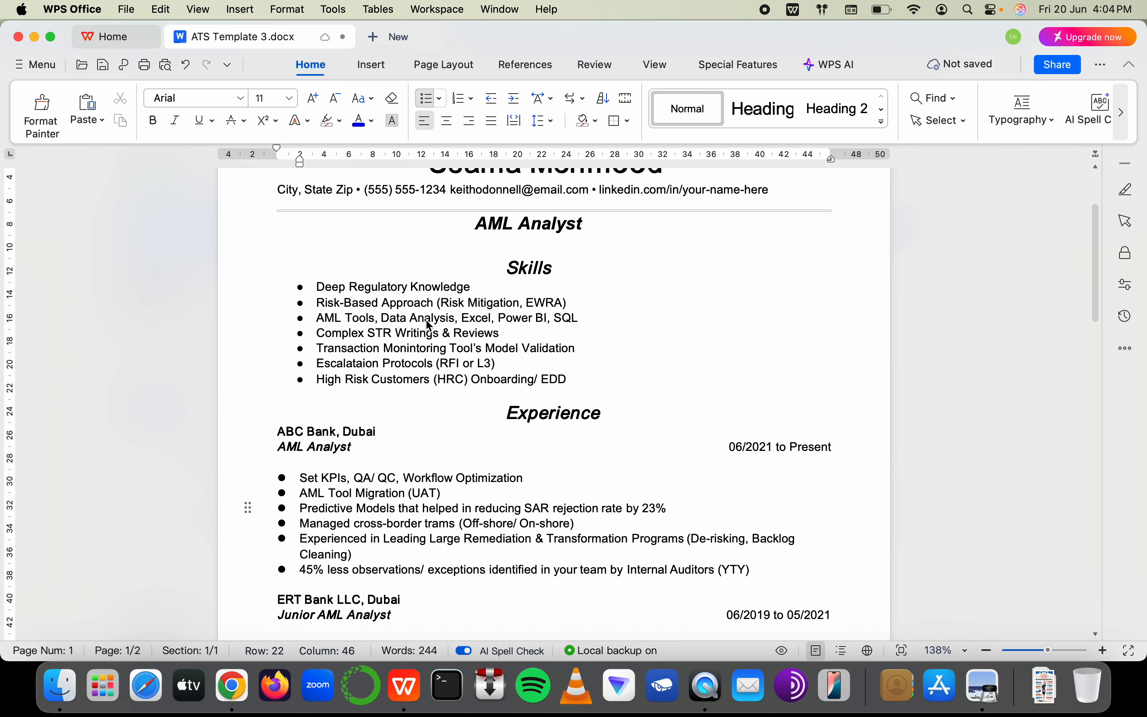
{"action": "left_click", "coordinate": [457, 318]}
{"action": "key", "text": "BackSpace"}
{"action": "key", "text": "BackSpace"}
{"action": "key", "text": "BackSpace"}
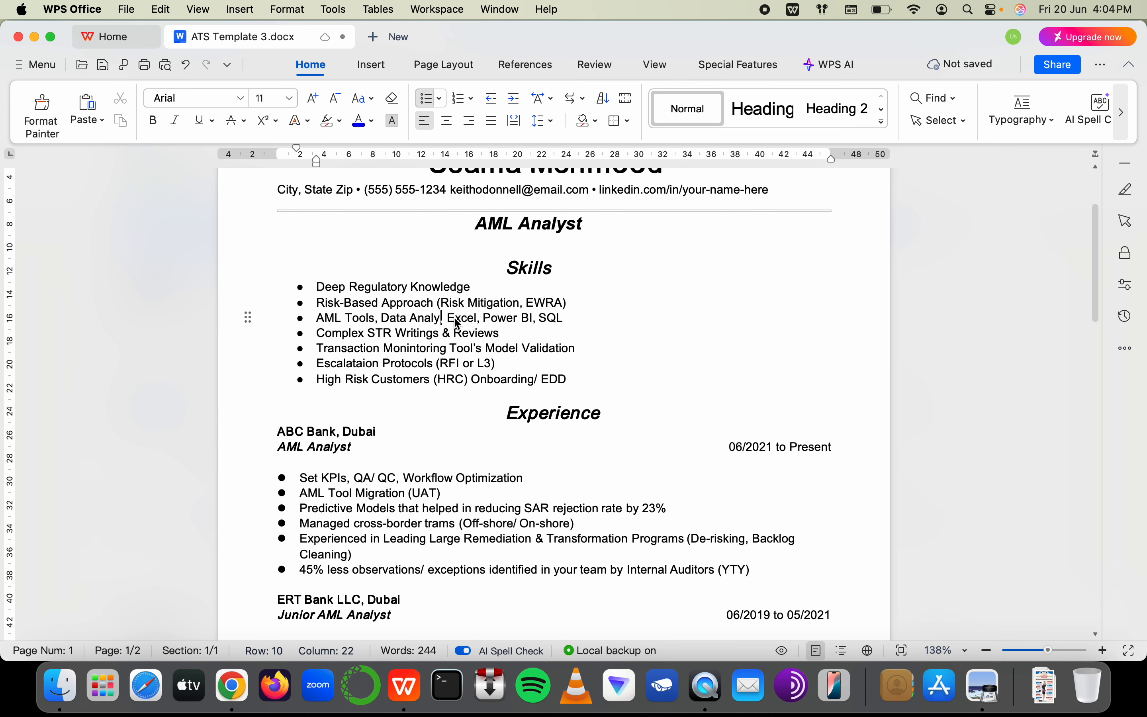
{"action": "type", "text": "st"}
{"action": "key", "text": "super+Tab"}
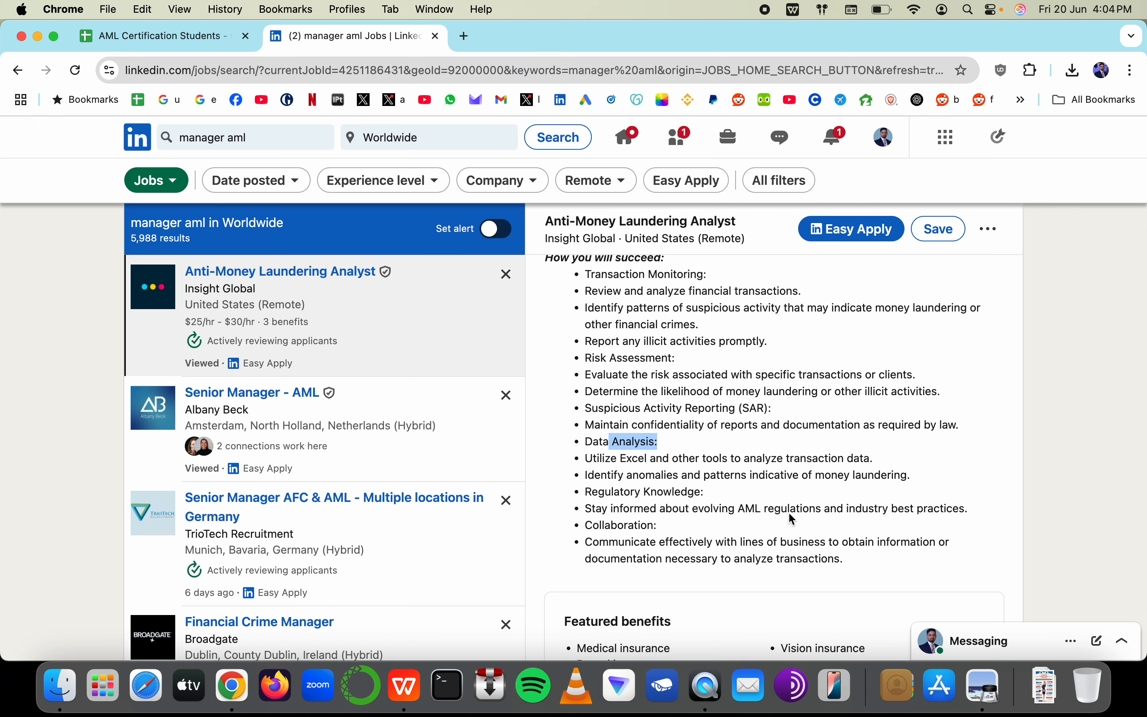
{"action": "left_click_drag", "start_coordinate": [739, 504], "coordinate": [824, 505]}
{"action": "key", "text": "super+Tab"}
{"action": "scroll", "coordinate": [454, 448], "scroll_direction": "up", "scroll_amount": 1}
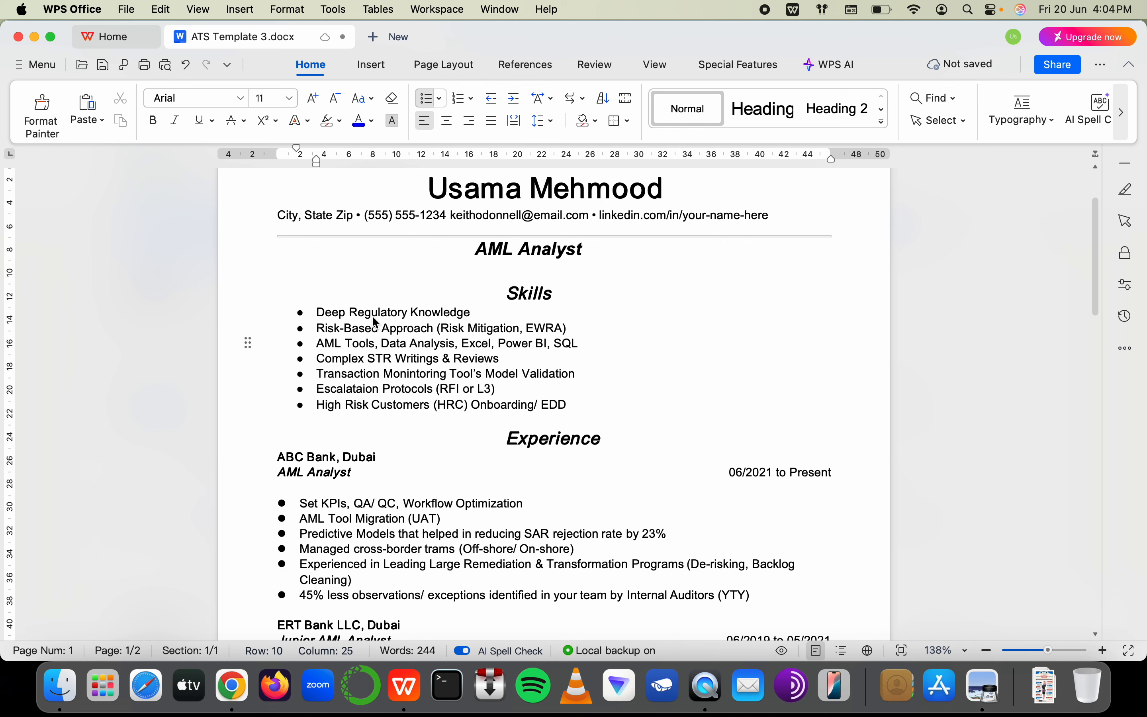
Insert 'AML' after 'Deep' in the first skill bullet
{"action": "left_click", "coordinate": [334, 313]}
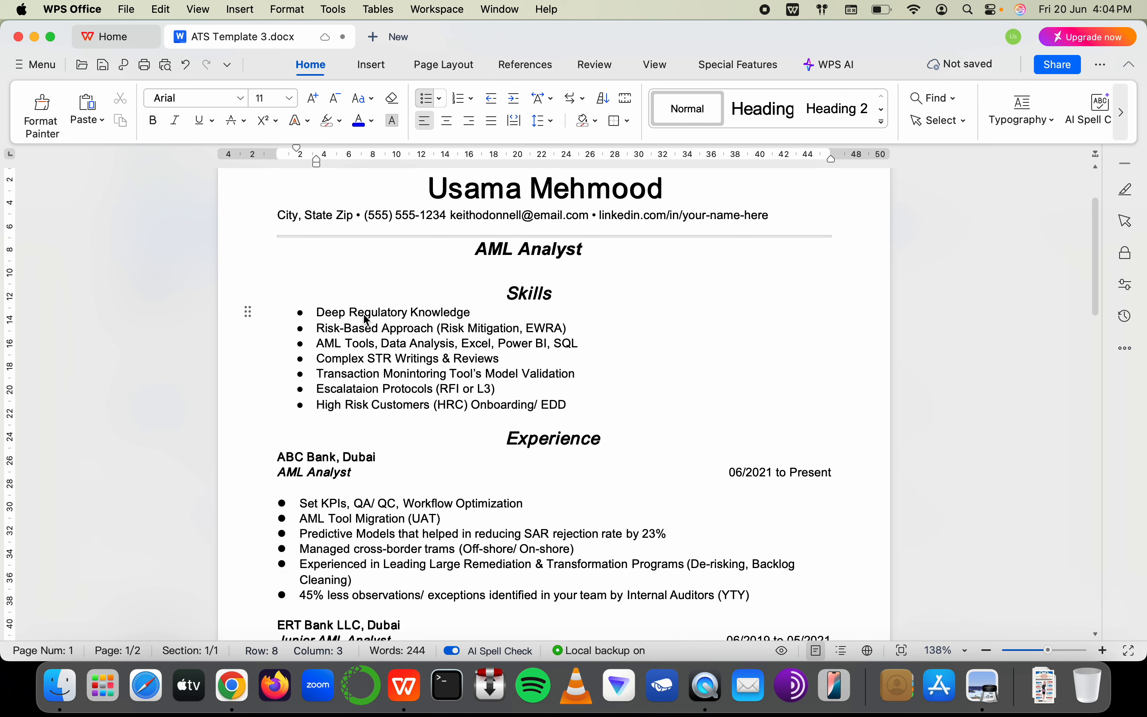
{"action": "key", "text": "Right"}
{"action": "key", "text": "Right"}
{"action": "type", "text": "M"}
{"action": "key", "text": "BackSpace"}
{"action": "type", "text": "AML"}
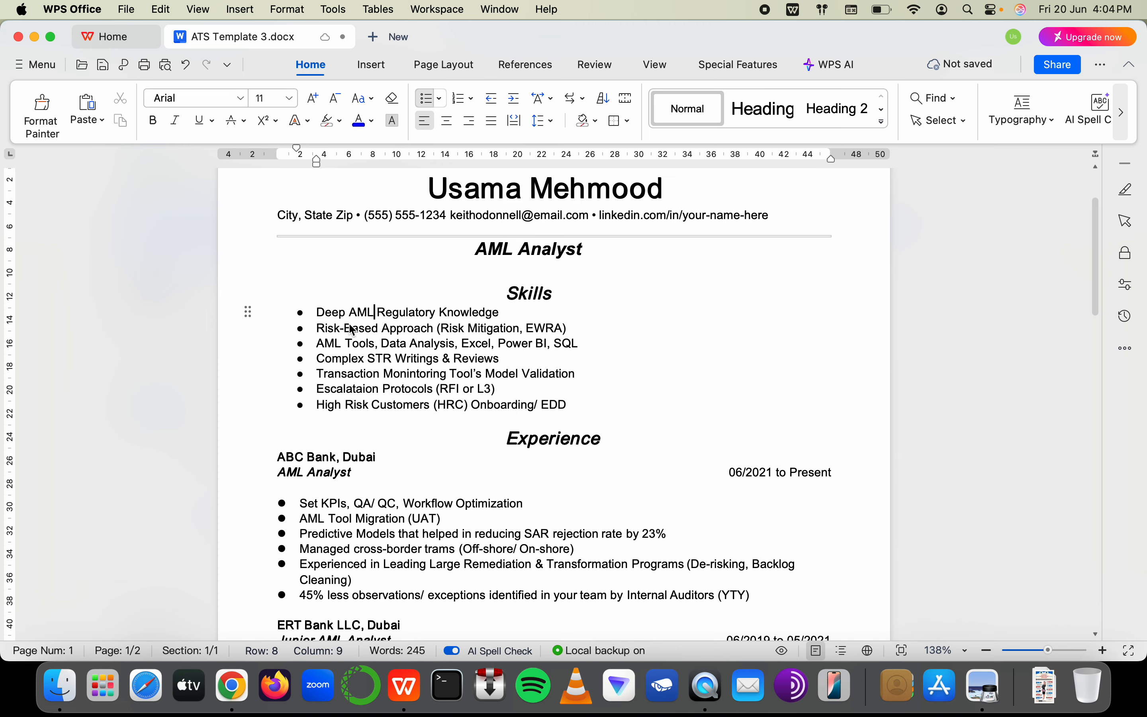
{"action": "left_click_drag", "start_coordinate": [438, 314], "coordinate": [349, 313]}
Match the job ad's 'best practices' by inserting '& Best Practice' before 'Knowledge'
{"action": "key", "text": "super+Tab"}
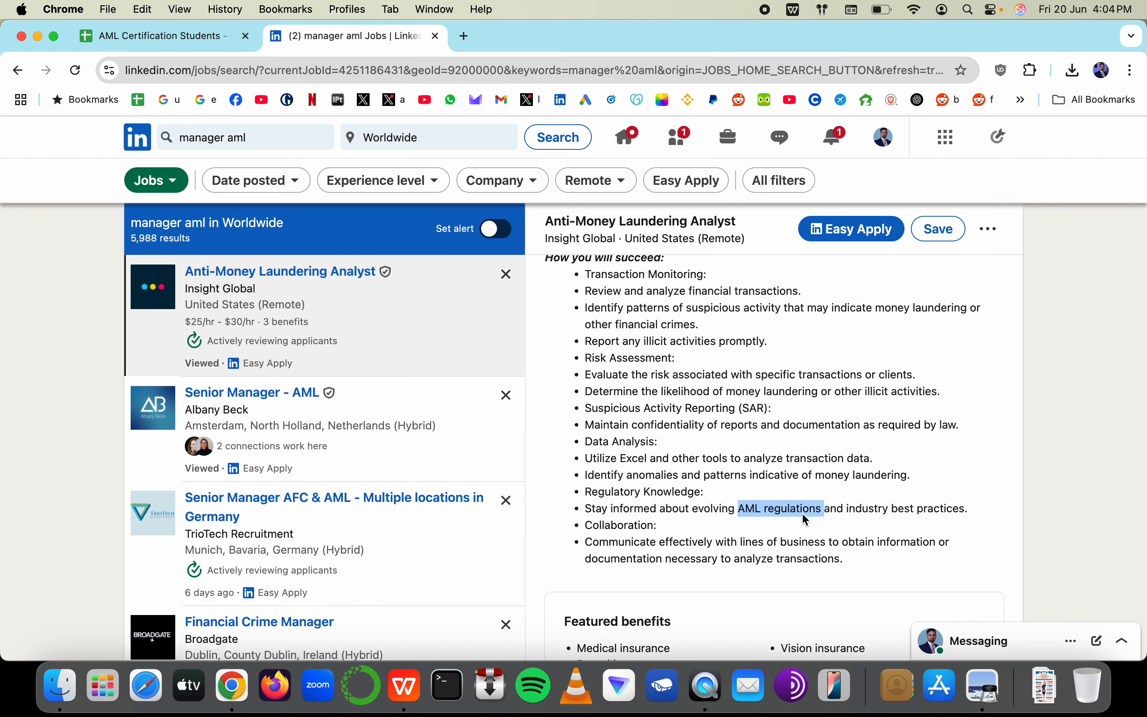
{"action": "key", "text": "super+Tab"}
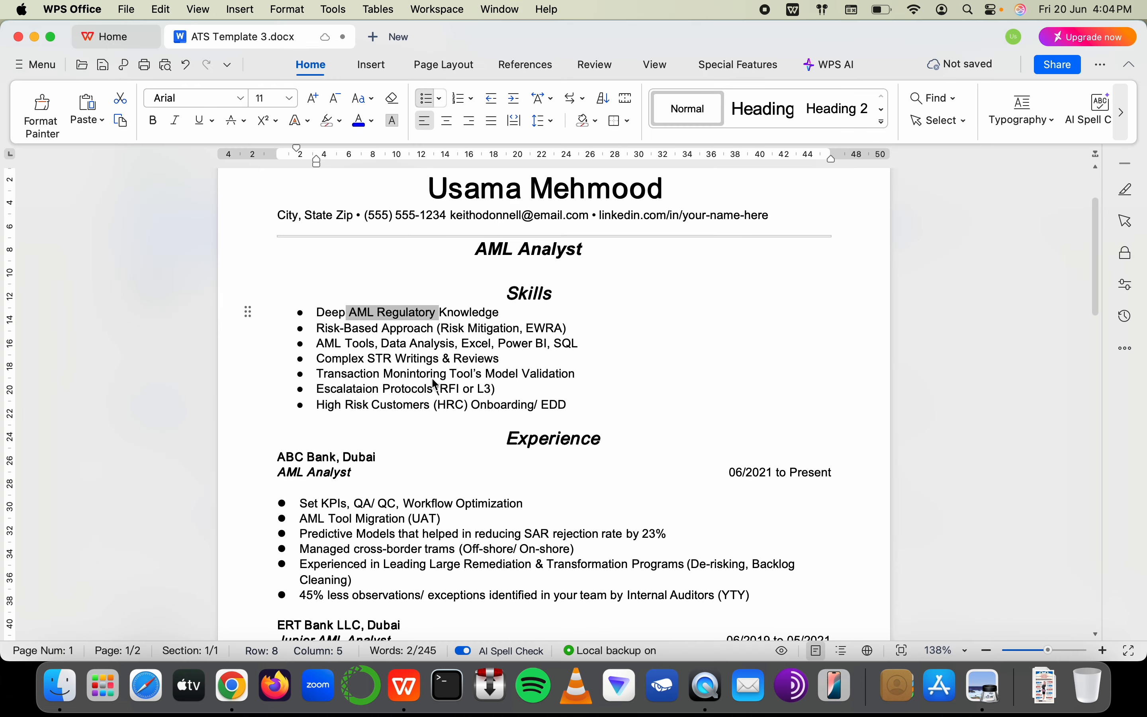
{"action": "key", "text": "super+Tab"}
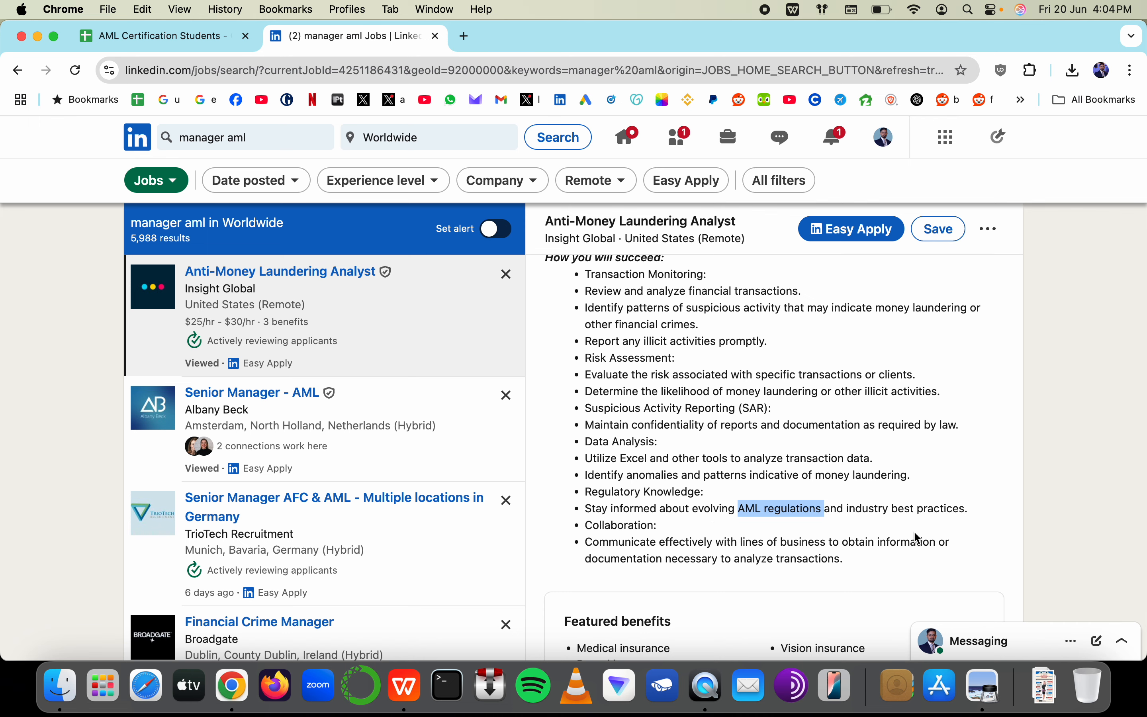
{"action": "left_click_drag", "start_coordinate": [893, 509], "coordinate": [983, 517]}
{"action": "key", "text": "super+Tab"}
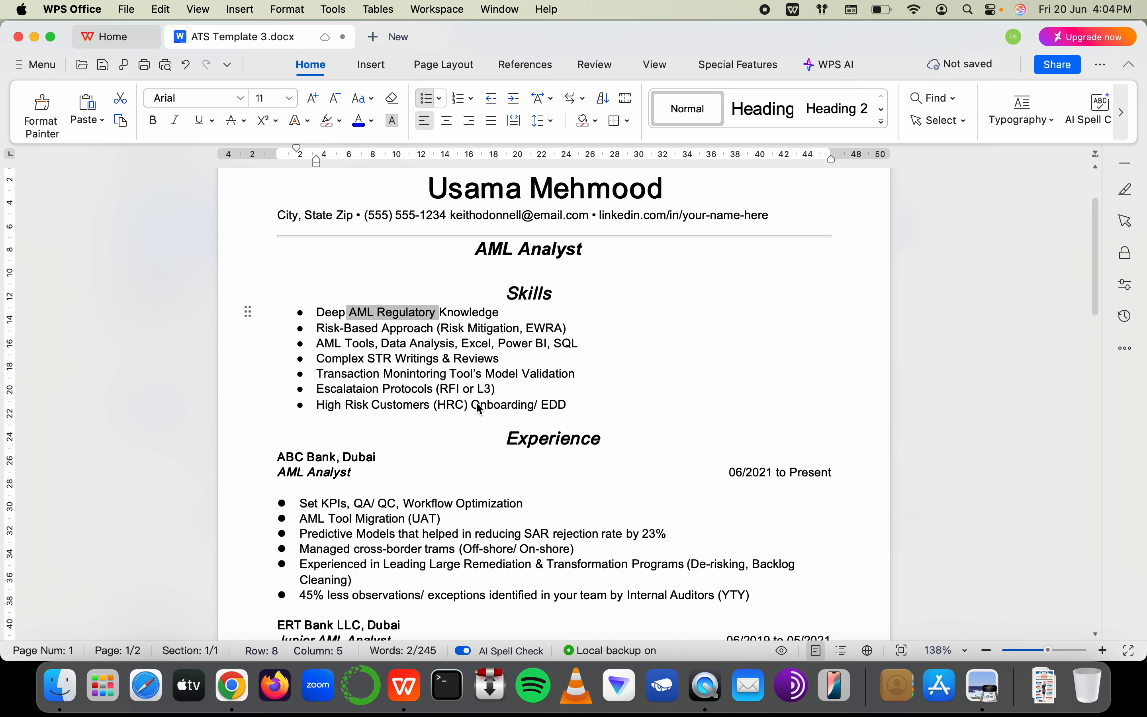
{"action": "scroll", "coordinate": [476, 401], "scroll_direction": "down", "scroll_amount": 3}
{"action": "scroll", "coordinate": [476, 401], "scroll_direction": "up", "scroll_amount": 2}
{"action": "left_click", "coordinate": [512, 202]}
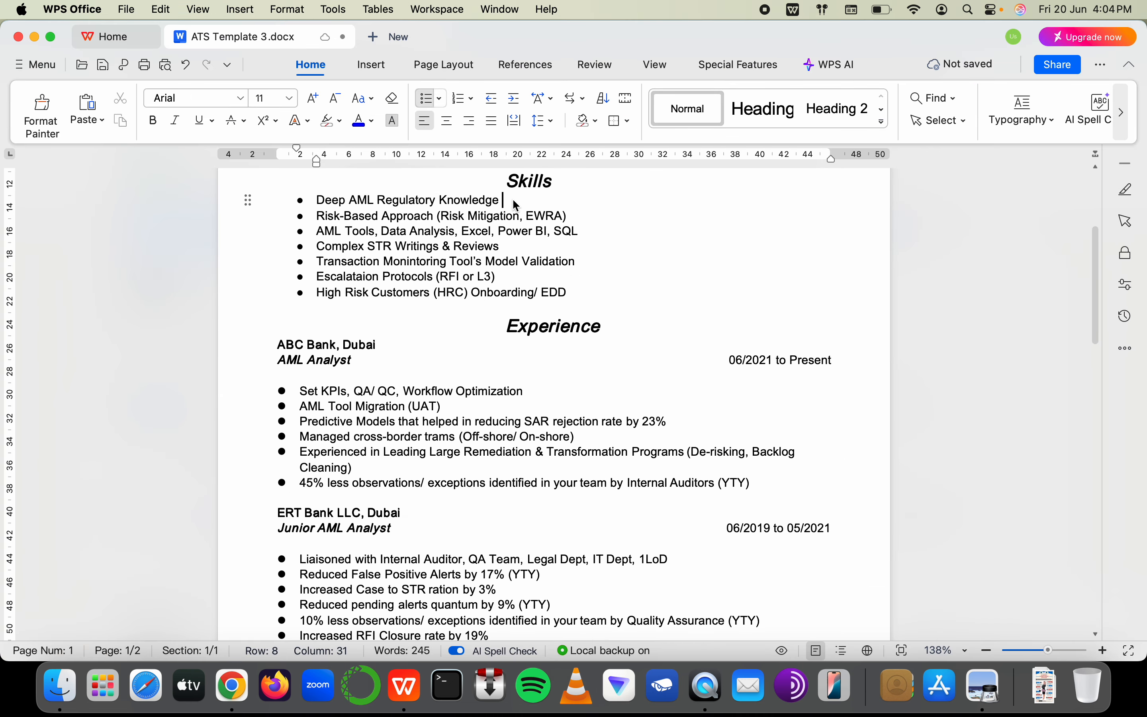
{"action": "left_click", "coordinate": [437, 200]}
{"action": "type", "text": "& Best Praioce"}
{"action": "type", "text": "rac"}
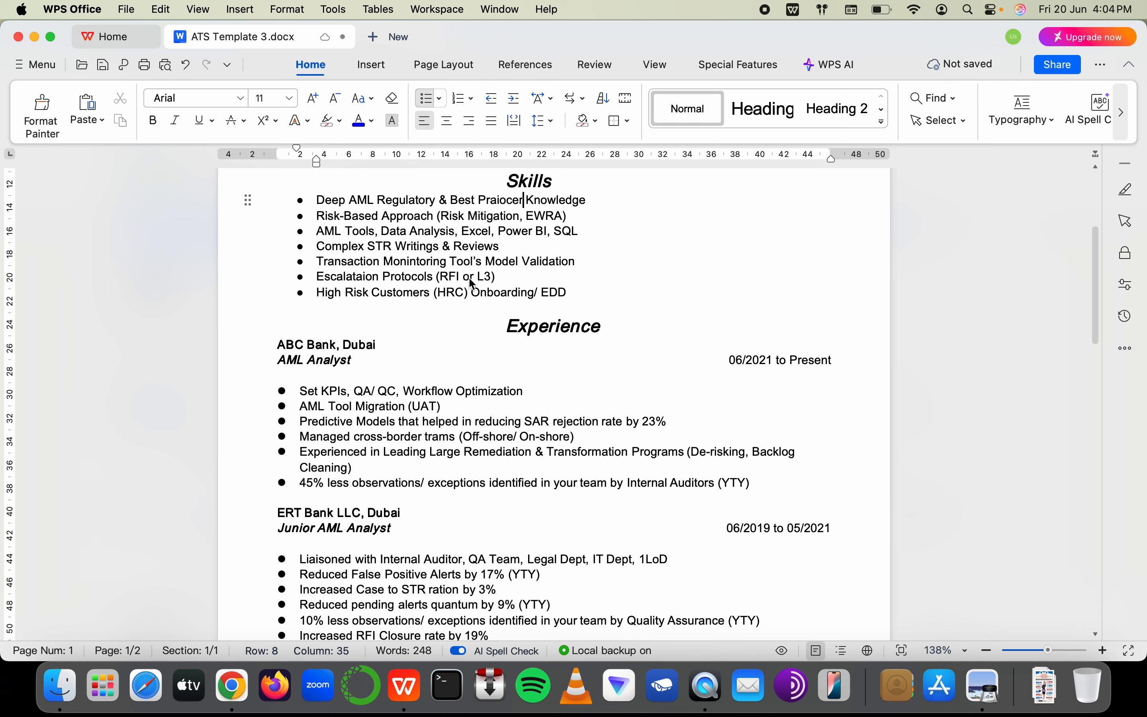
{"action": "type", "text": "tice"}
Re-check the job description and select the word Excel in the skills list
{"action": "key", "text": "super+Tab"}
{"action": "scroll", "coordinate": [759, 475], "scroll_direction": "up", "scroll_amount": 1}
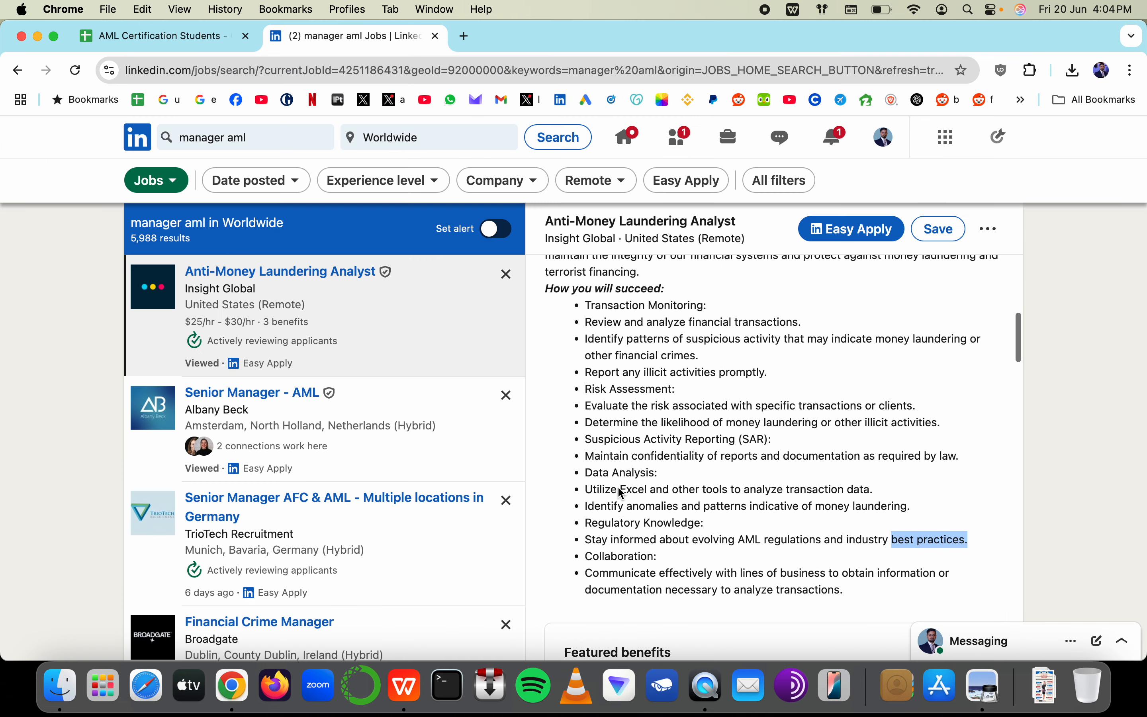
{"action": "left_click_drag", "start_coordinate": [639, 492], "coordinate": [571, 491]}
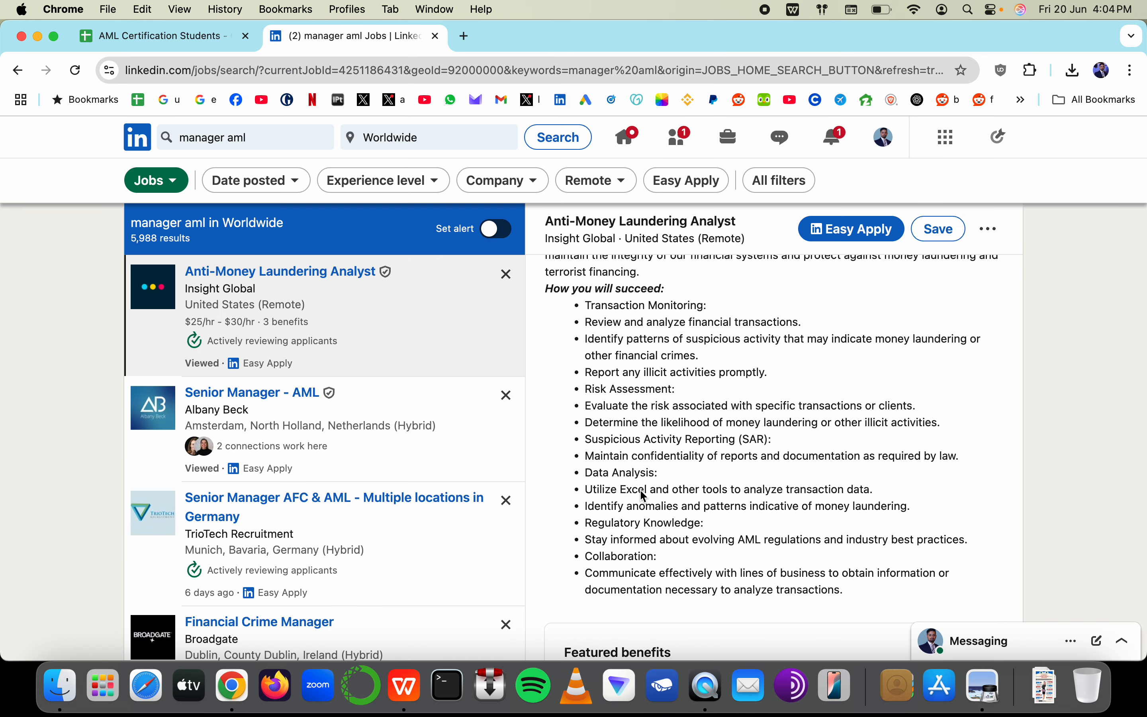
{"action": "key", "text": "super+Tab"}
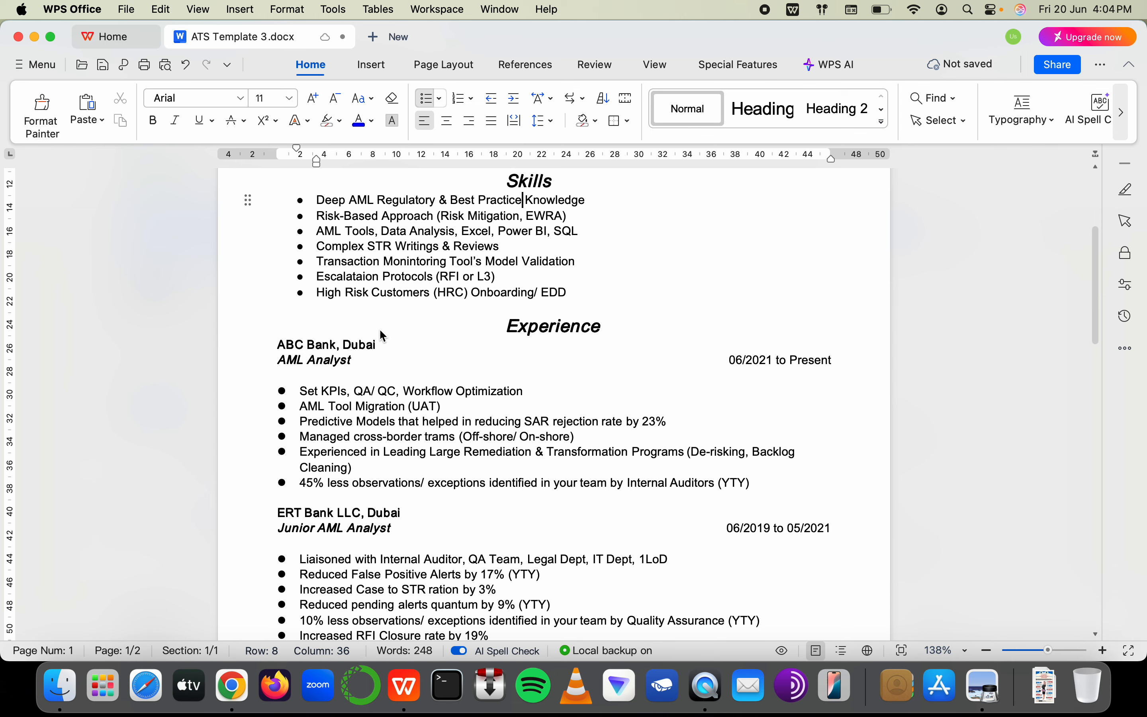
{"action": "scroll", "coordinate": [379, 328], "scroll_direction": "up", "scroll_amount": 2}
{"action": "double_click", "coordinate": [479, 307]}
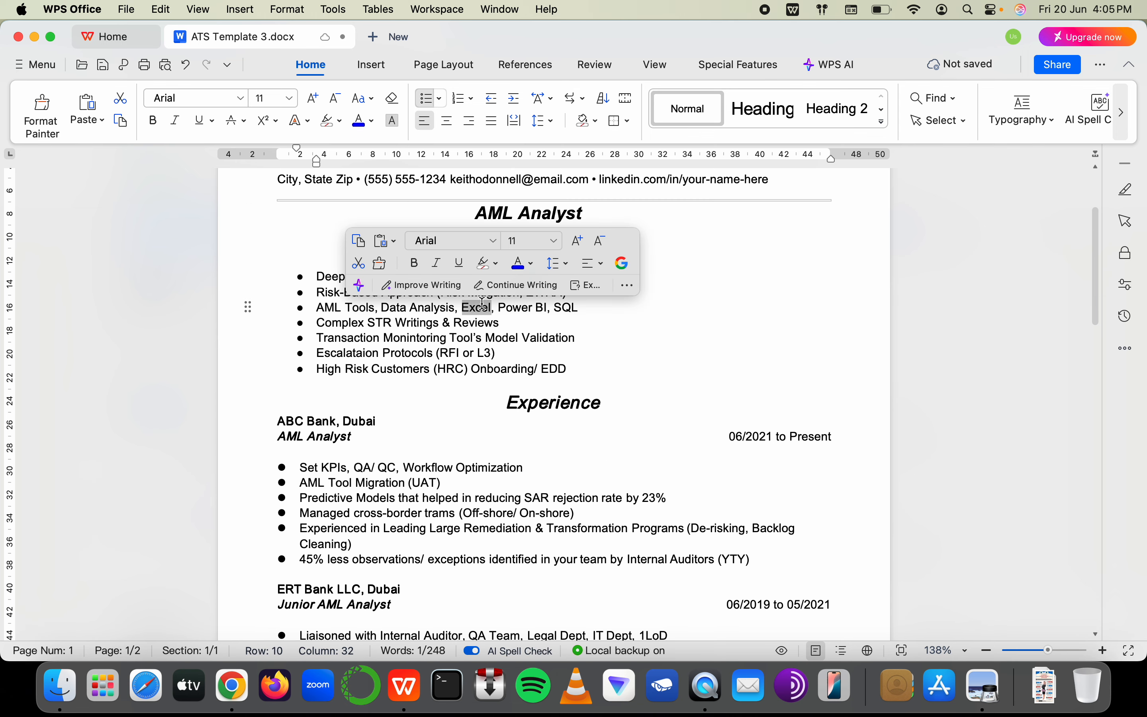
Highlight the job ad's confidentiality-of-reports phrase, then start a new XYZ LLC bullet after Corporate Clients
{"action": "key", "text": "super+Tab"}
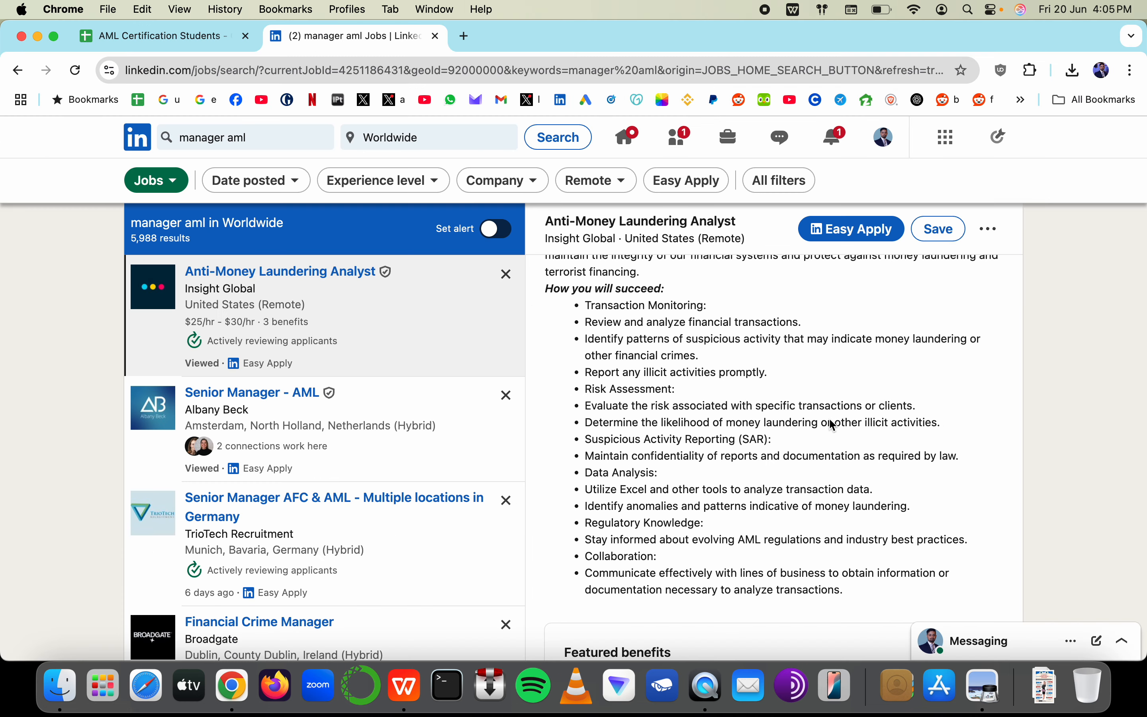
{"action": "scroll", "coordinate": [829, 418], "scroll_direction": "down", "scroll_amount": 1}
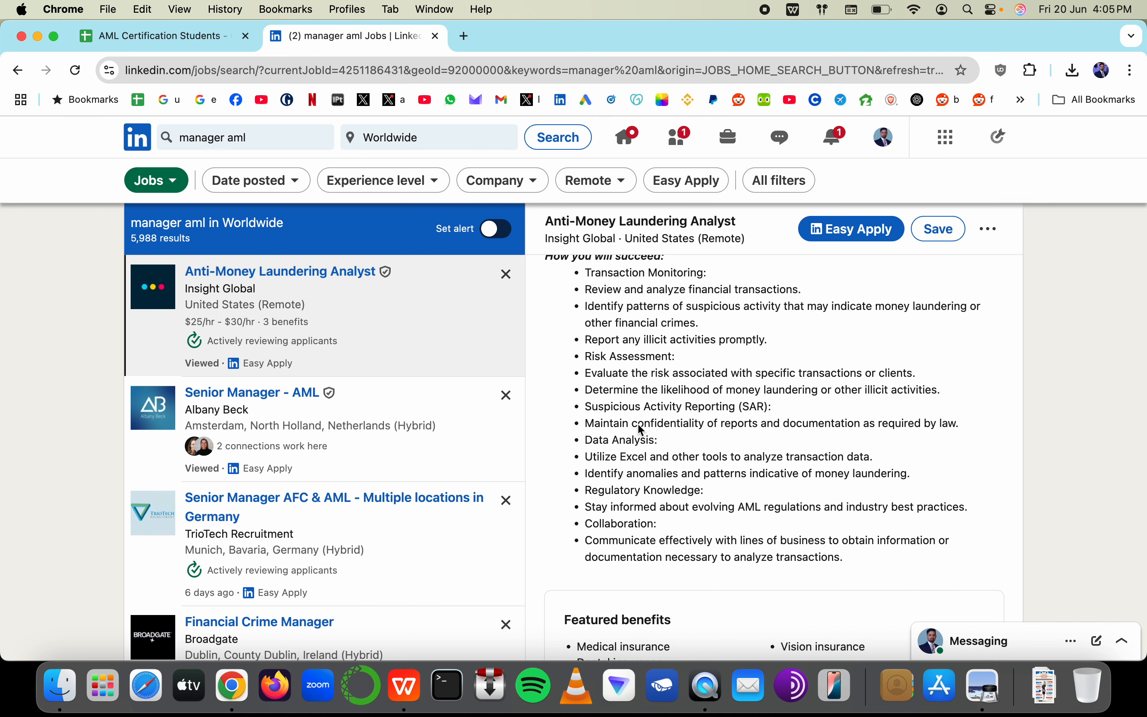
{"action": "left_click_drag", "start_coordinate": [638, 423], "coordinate": [864, 429]}
{"action": "key", "text": "super+Tab"}
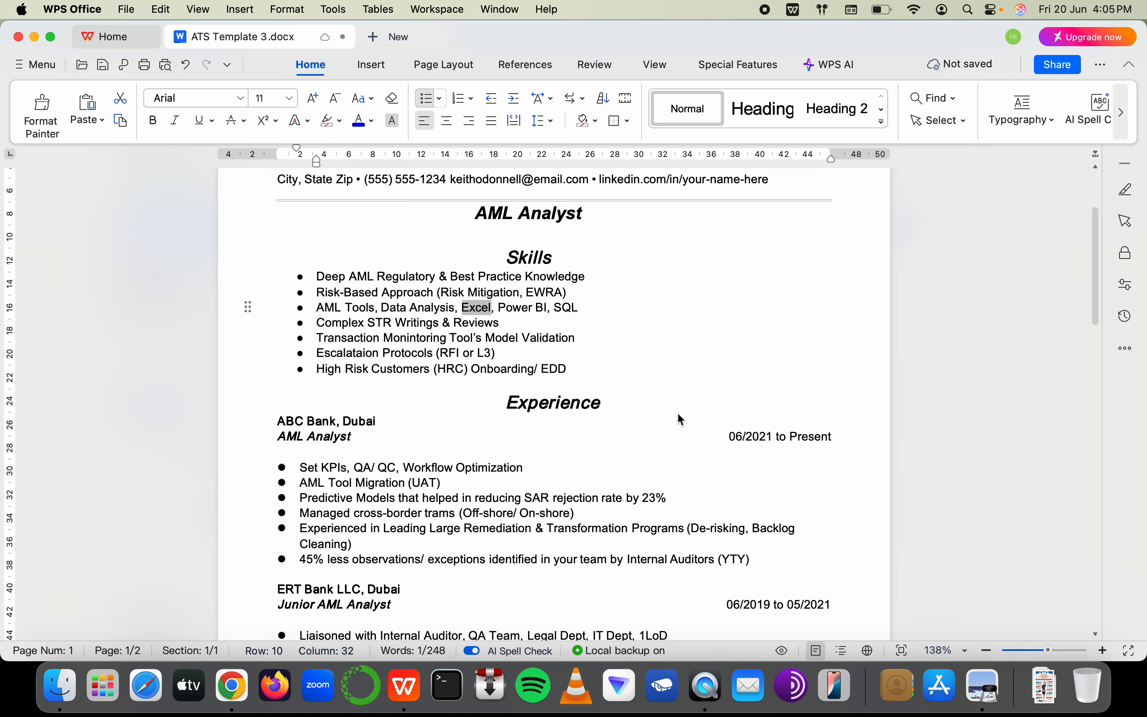
{"action": "scroll", "coordinate": [493, 441], "scroll_direction": "down", "scroll_amount": 5}
{"action": "scroll", "coordinate": [493, 441], "scroll_direction": "down", "scroll_amount": 8}
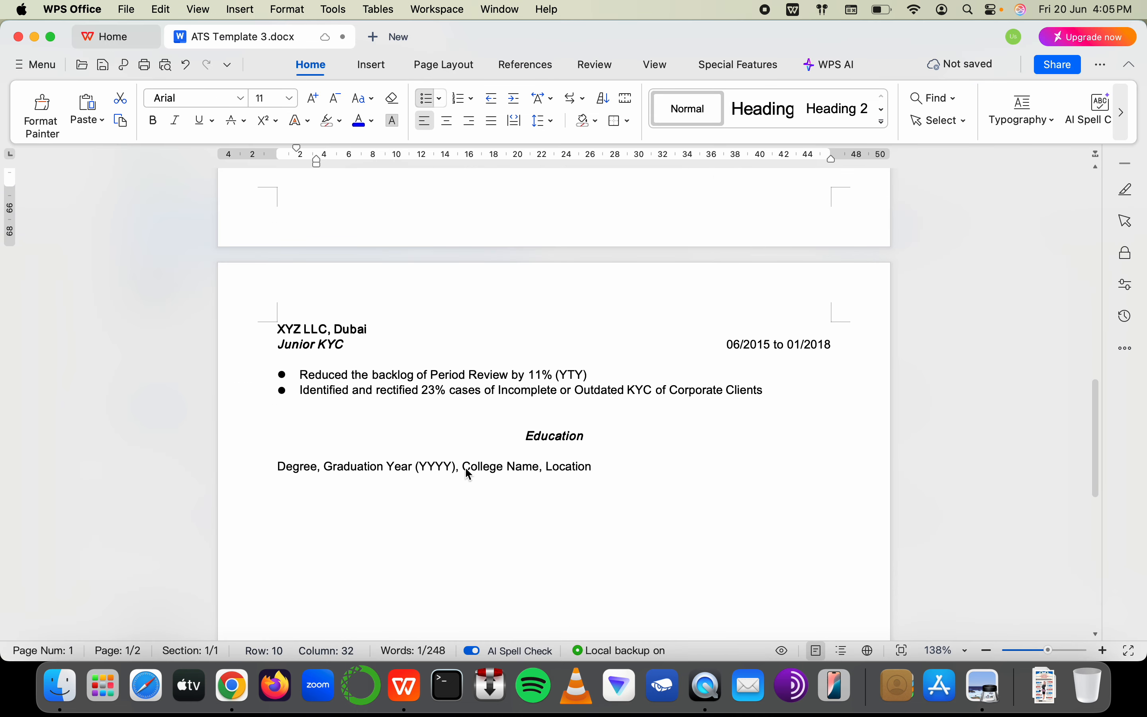
{"action": "left_click", "coordinate": [775, 393]}
{"action": "key", "text": "Return"}
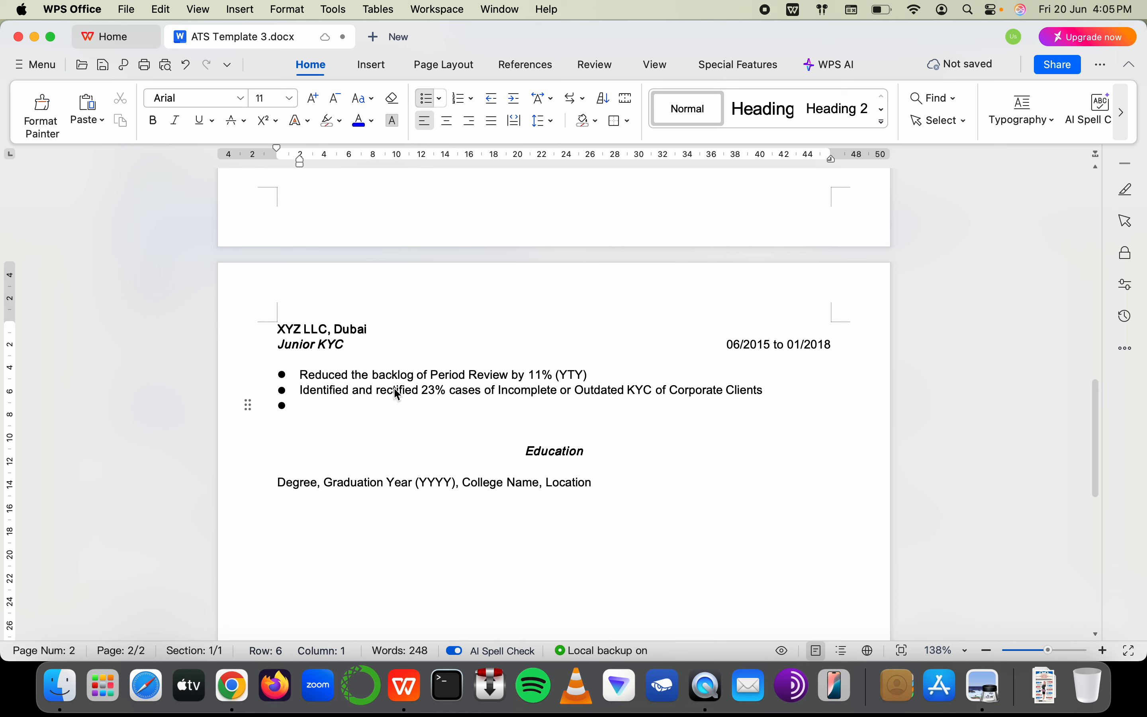
Type the bullet 'Maintained confidentiality requirement, followed code of ethics and professional conduct during'
{"action": "key", "text": "super+Tab"}
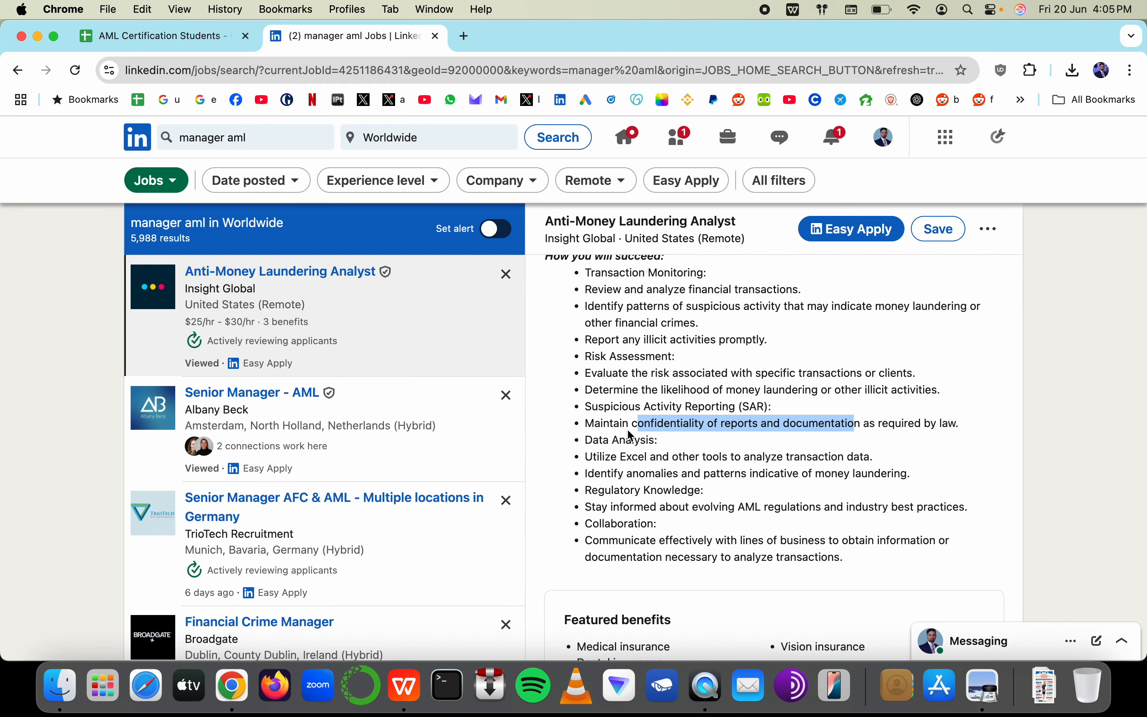
{"action": "key", "text": "super+Tab"}
{"action": "type", "text": "Maintain"}
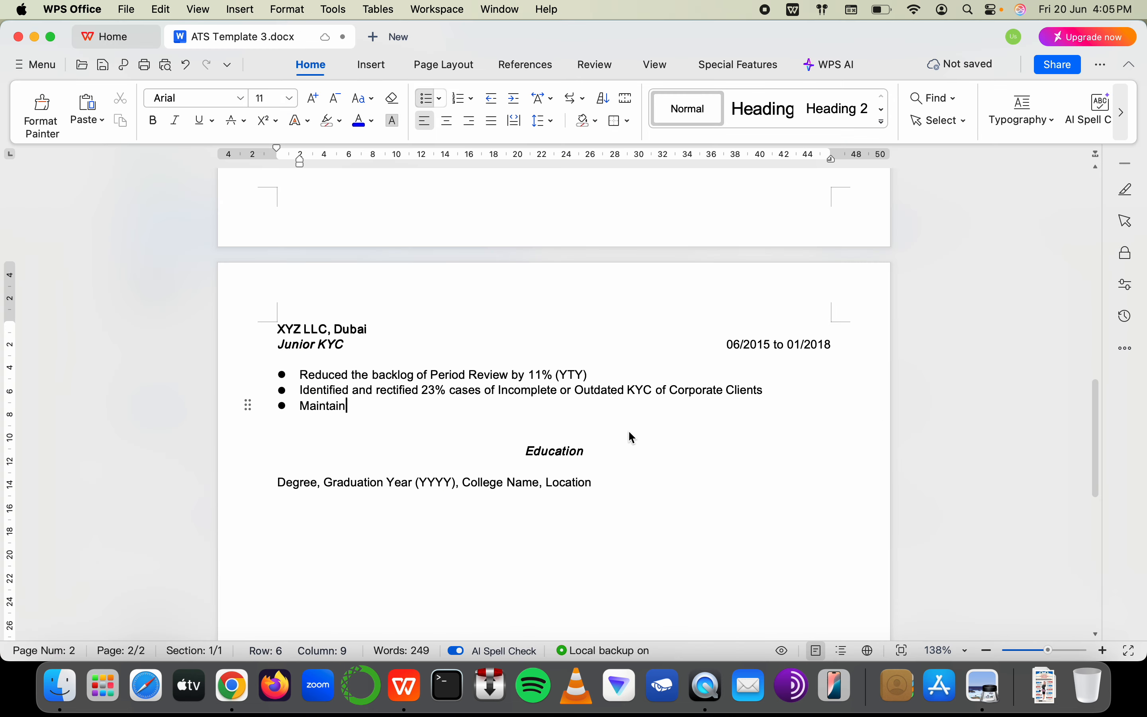
{"action": "type", "text": "ed coni"}
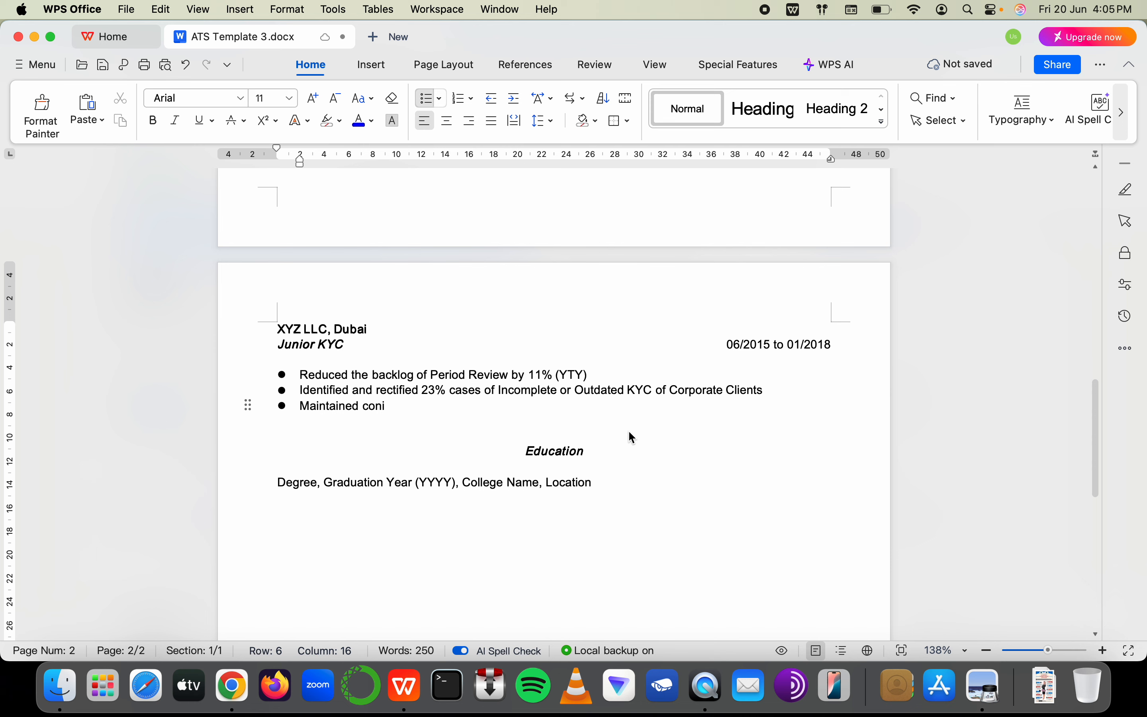
{"action": "key", "text": "BackSpace"}
{"action": "type", "text": "fidential"}
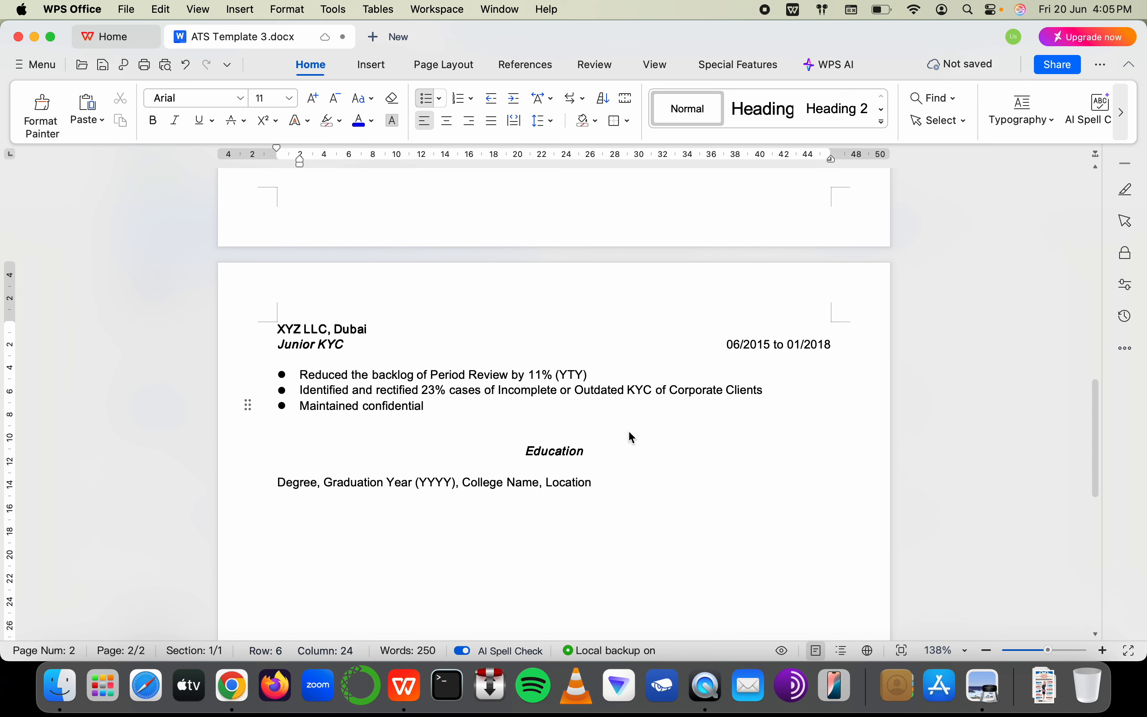
{"action": "type", "text": "ity,"}
{"action": "key", "text": "BackSpace"}
{"action": "key", "text": "BackSpace"}
{"action": "type", "text": "requirement,"}
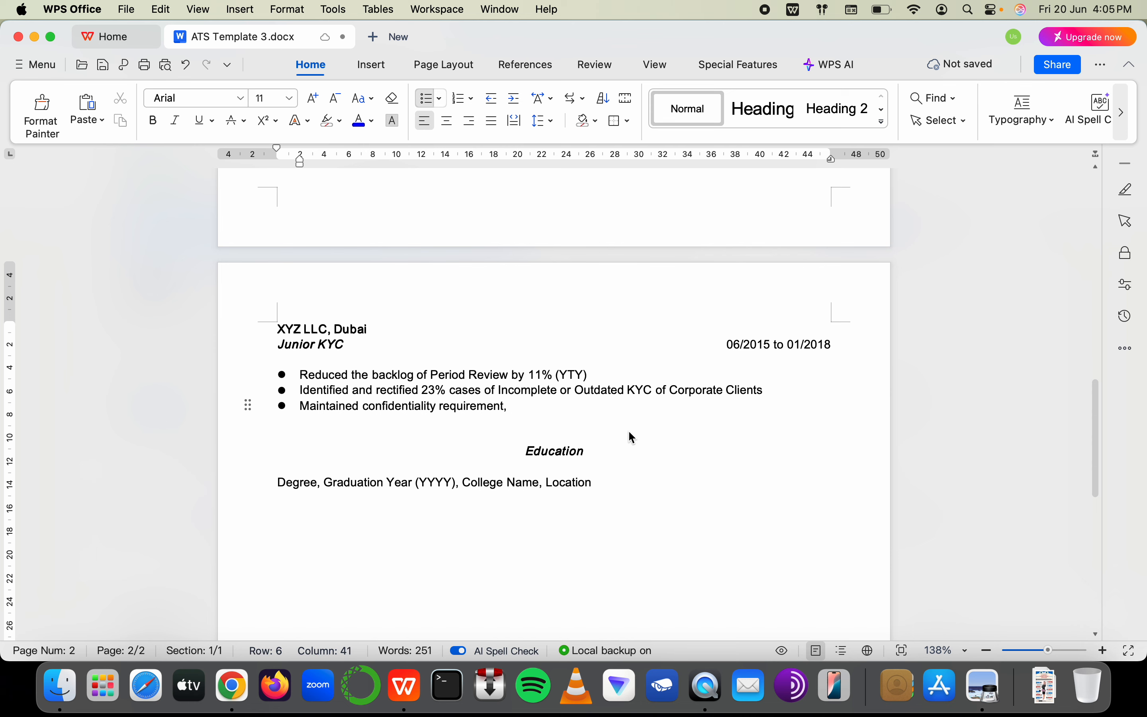
{"action": "type", "text": " followed "}
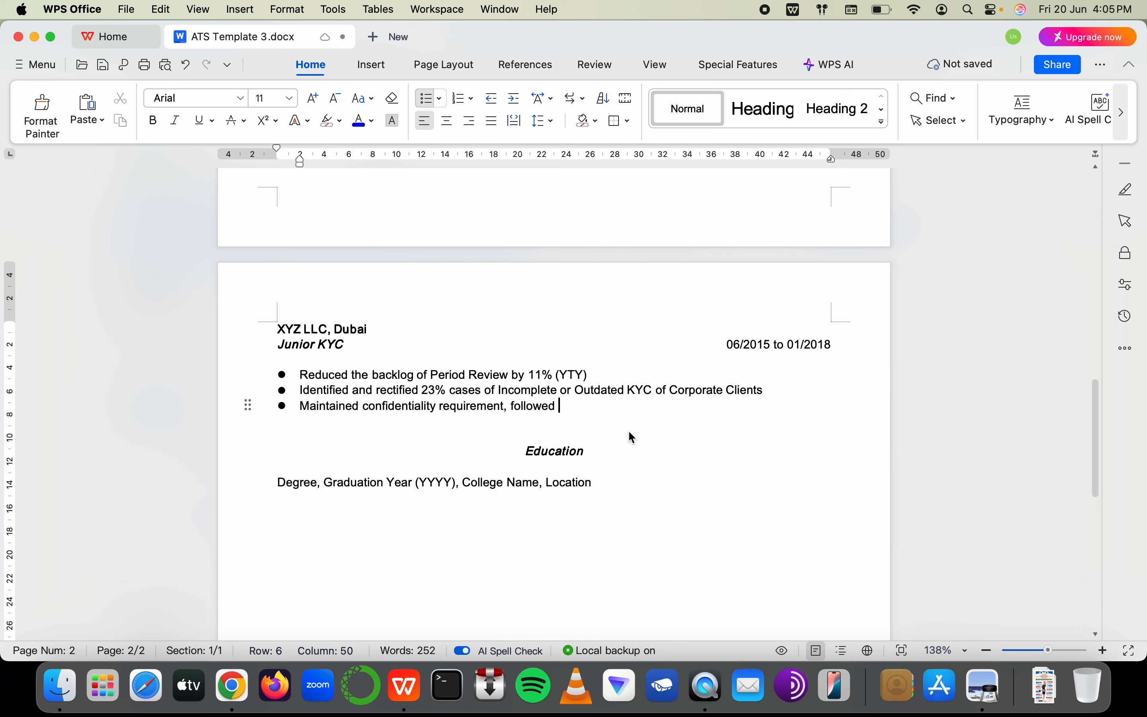
{"action": "type", "text": "code of ethics and "}
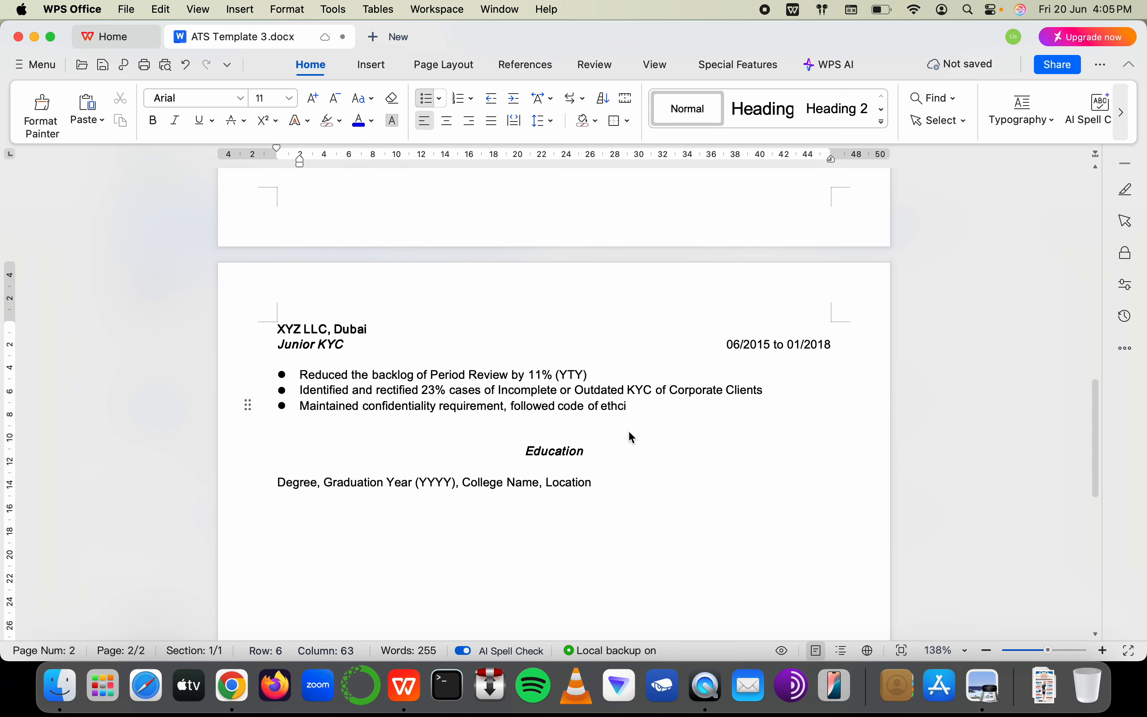
{"action": "type", "text": "pro"}
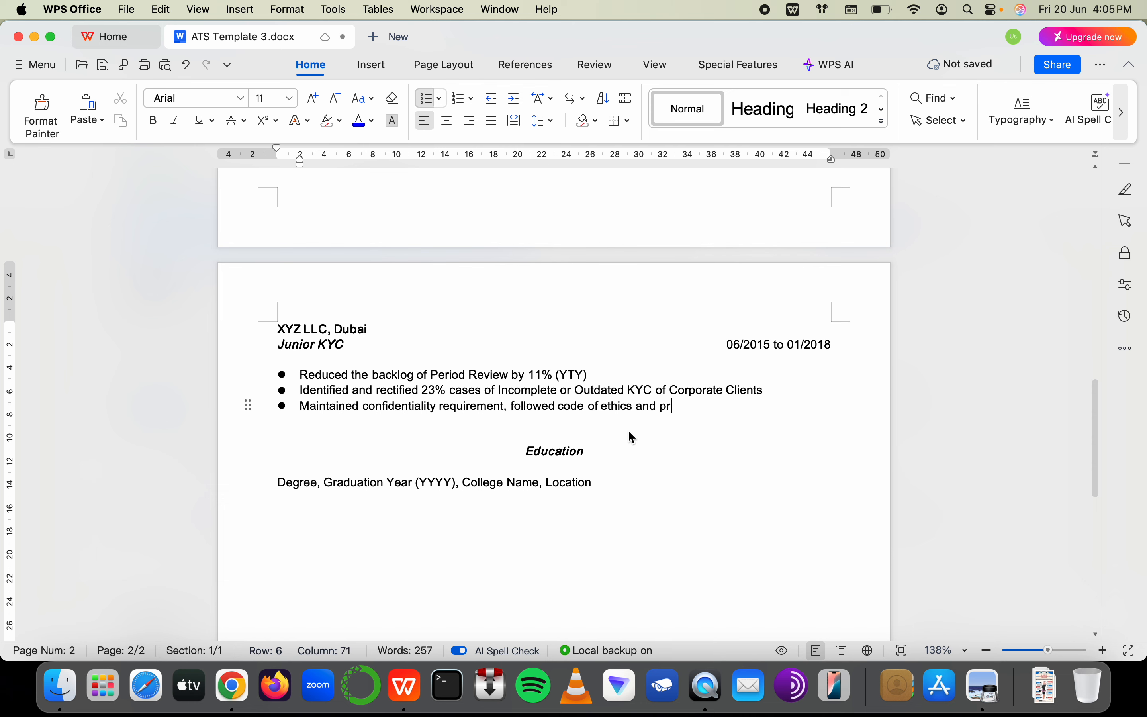
{"action": "key", "text": "BackSpace"}
{"action": "key", "text": "BackSpace"}
{"action": "key", "text": "BackSpace"}
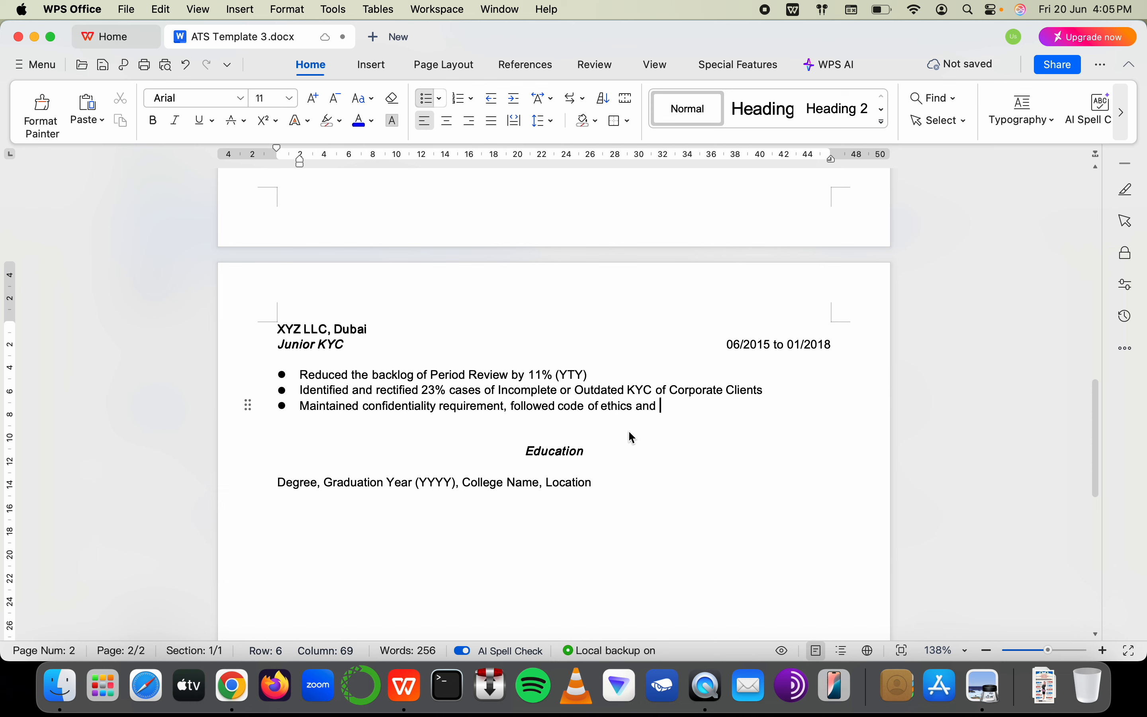
{"action": "type", "text": "had prof"}
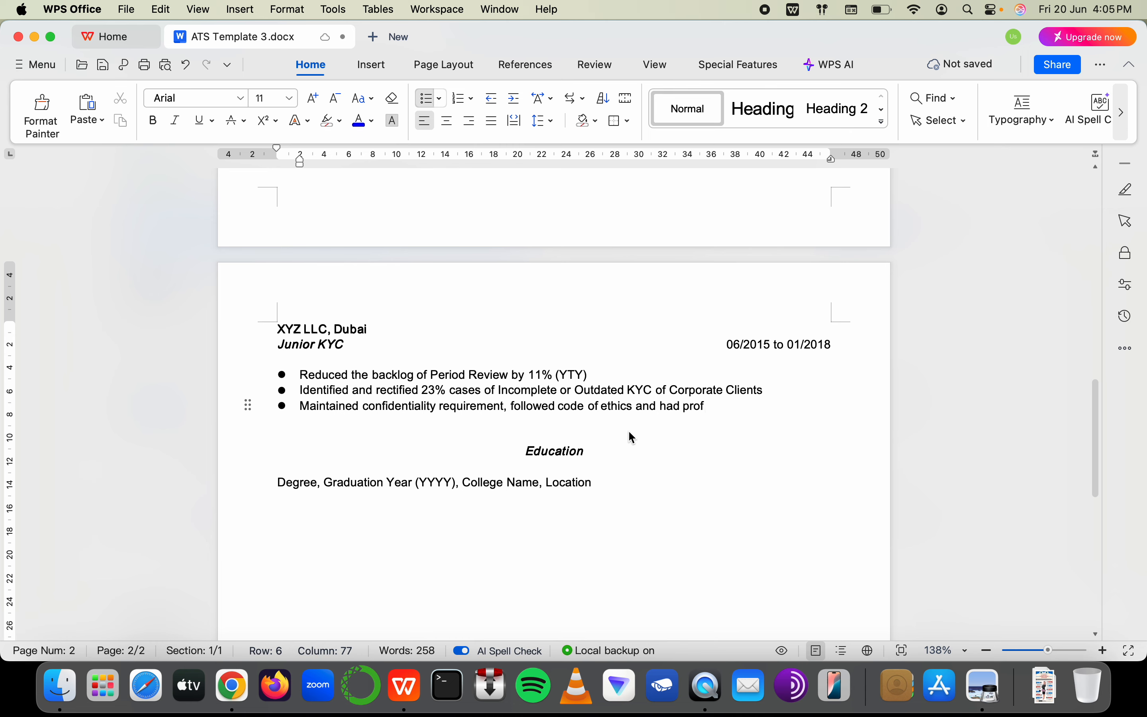
{"action": "type", "text": "essional conduc"}
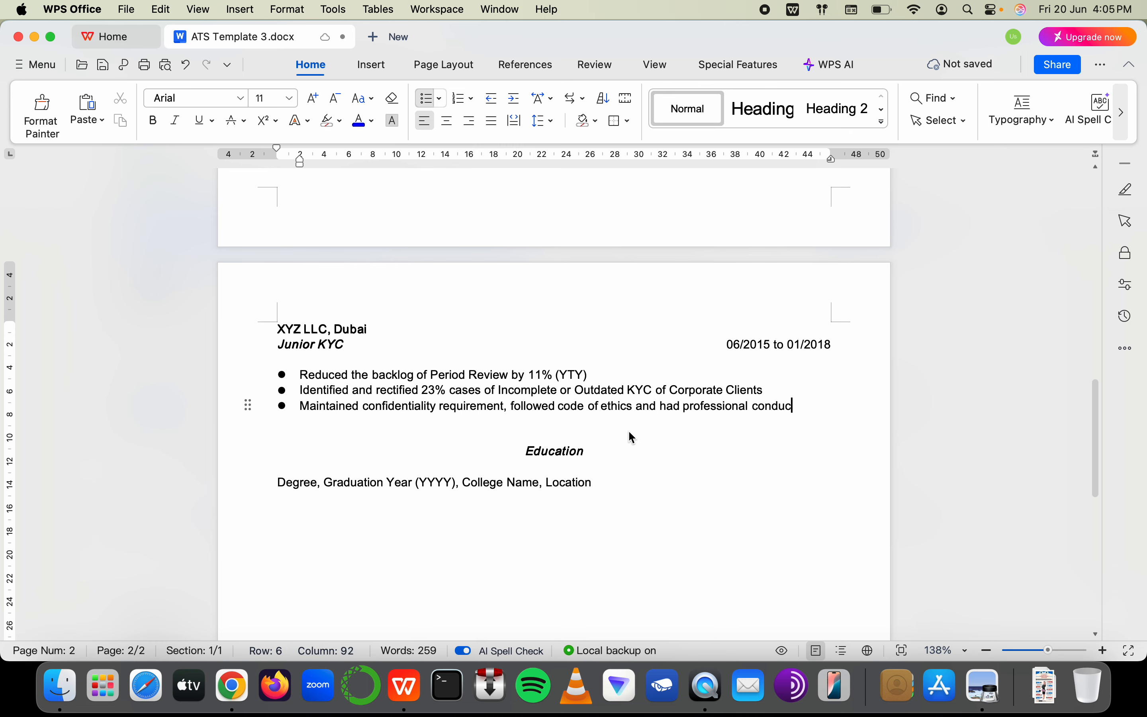
{"action": "type", "text": "t during"}
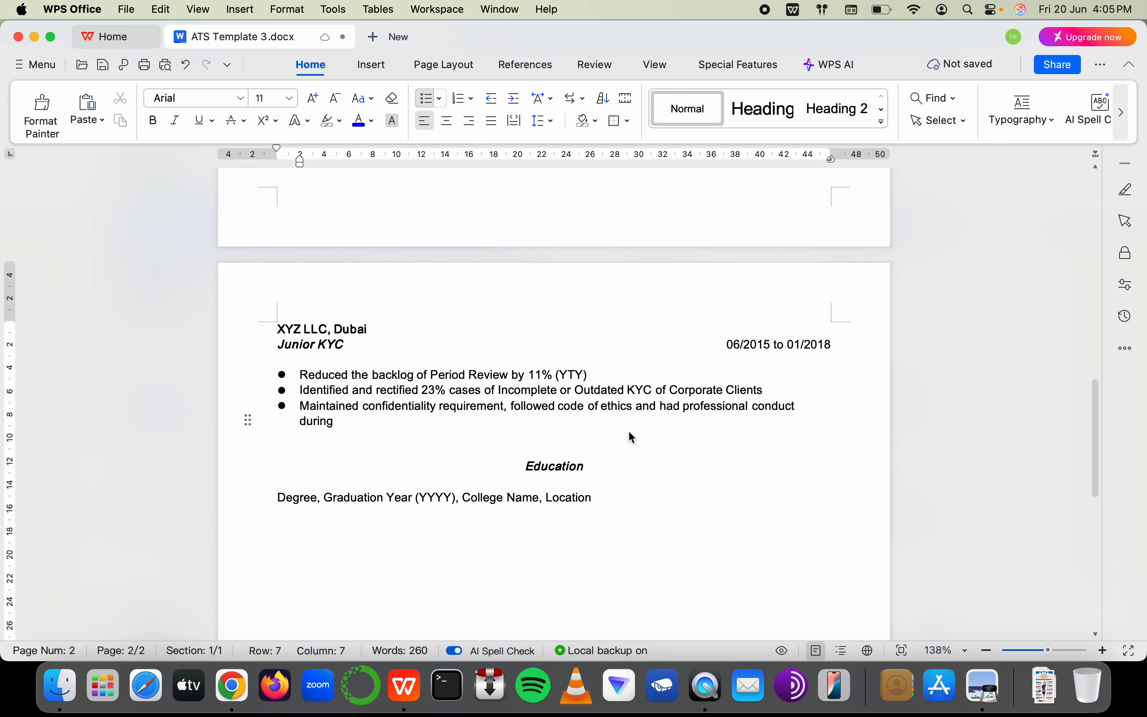
Clear the job ad highlight and end the bullet with 'documentation process as per Laws'
{"action": "key", "text": "super+Tab"}
{"action": "left_click", "coordinate": [823, 425]}
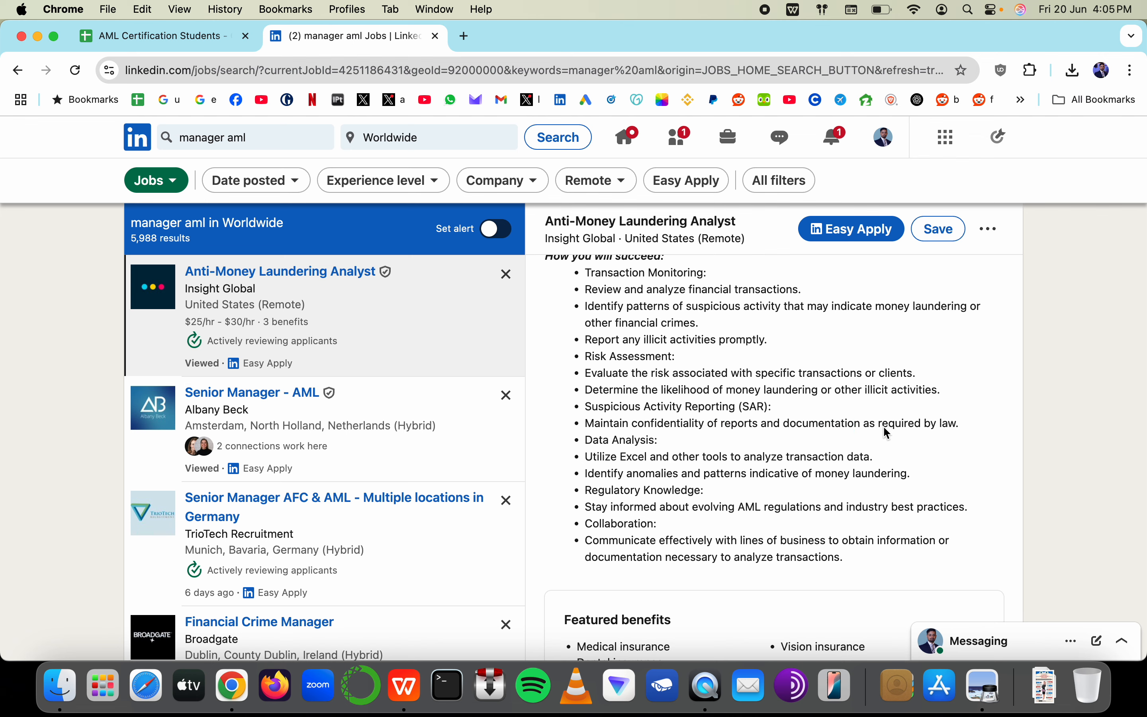
{"action": "key", "text": "super+Tab"}
{"action": "type", "text": "do"}
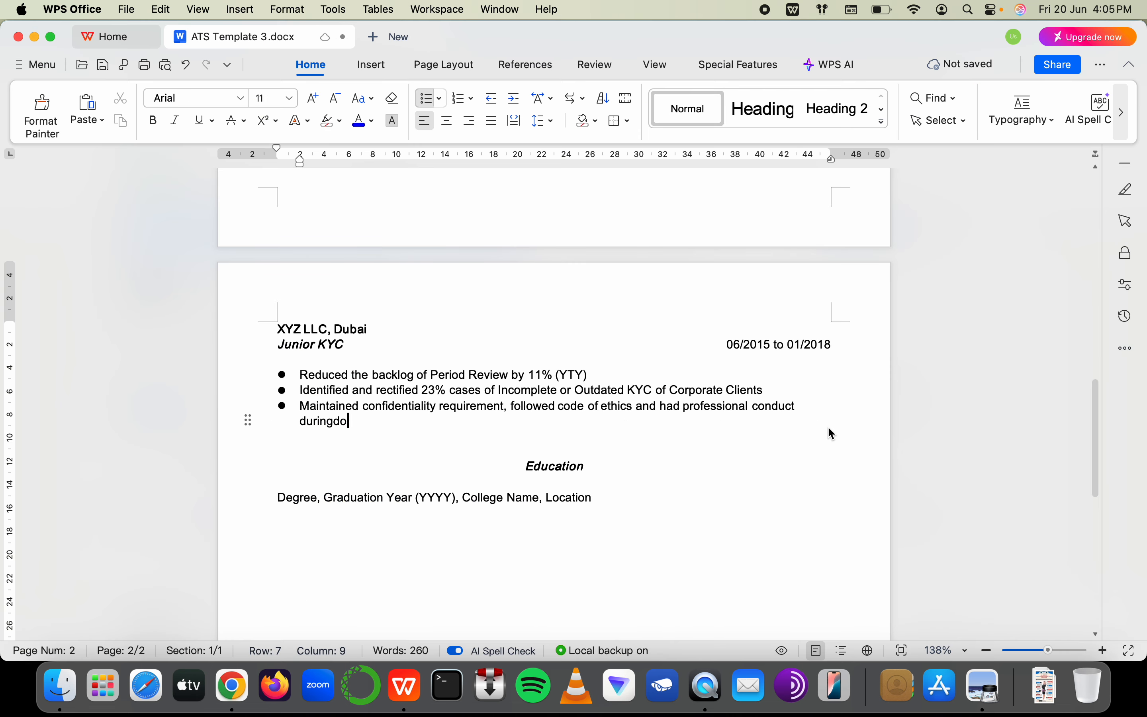
{"action": "type", "text": "cumentati"}
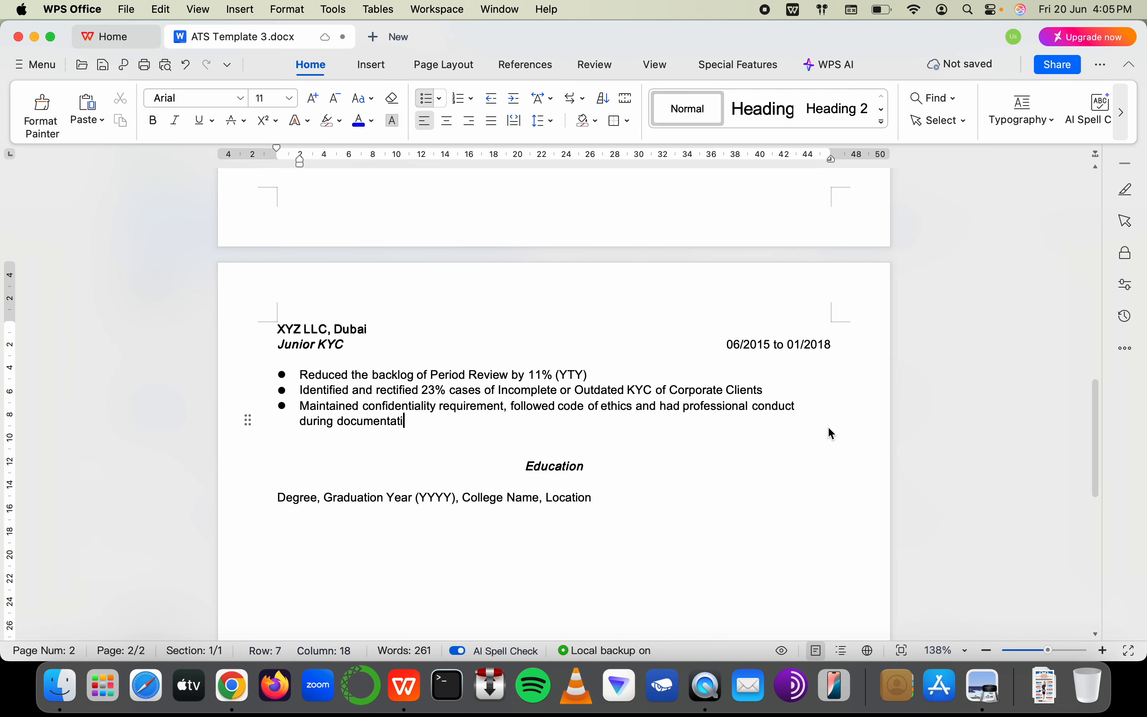
{"action": "type", "text": "on process as per AML"}
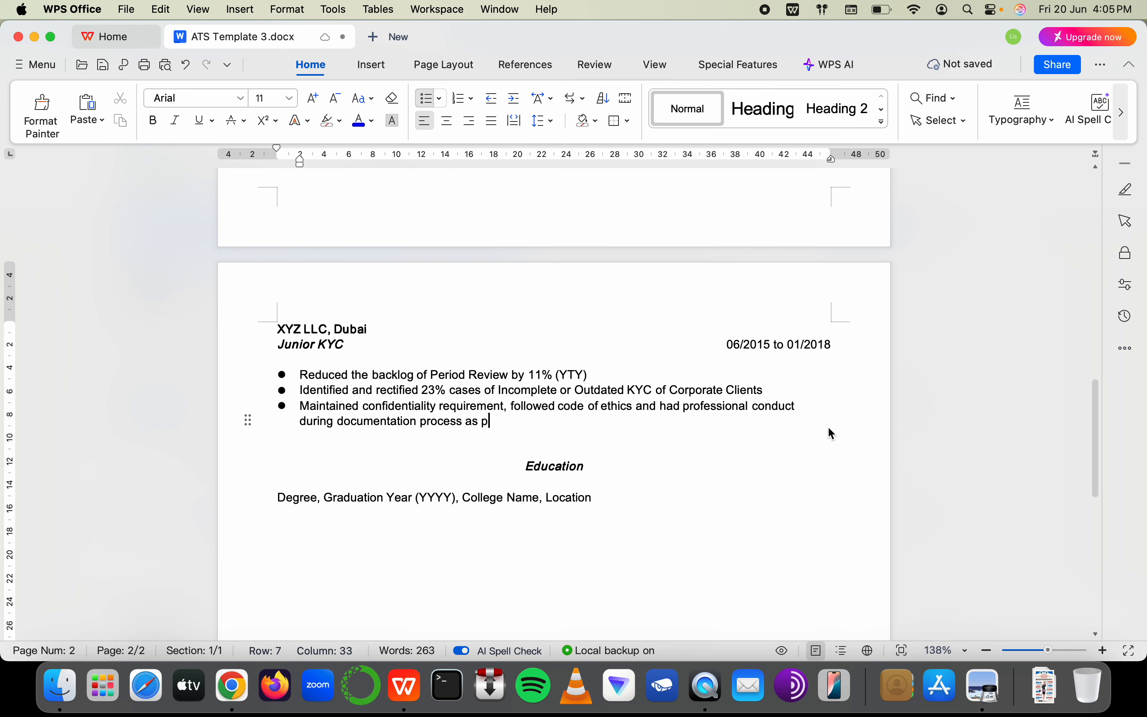
{"action": "key", "text": "BackSpace"}
{"action": "key", "text": "BackSpace"}
{"action": "key", "text": "BackSpace"}
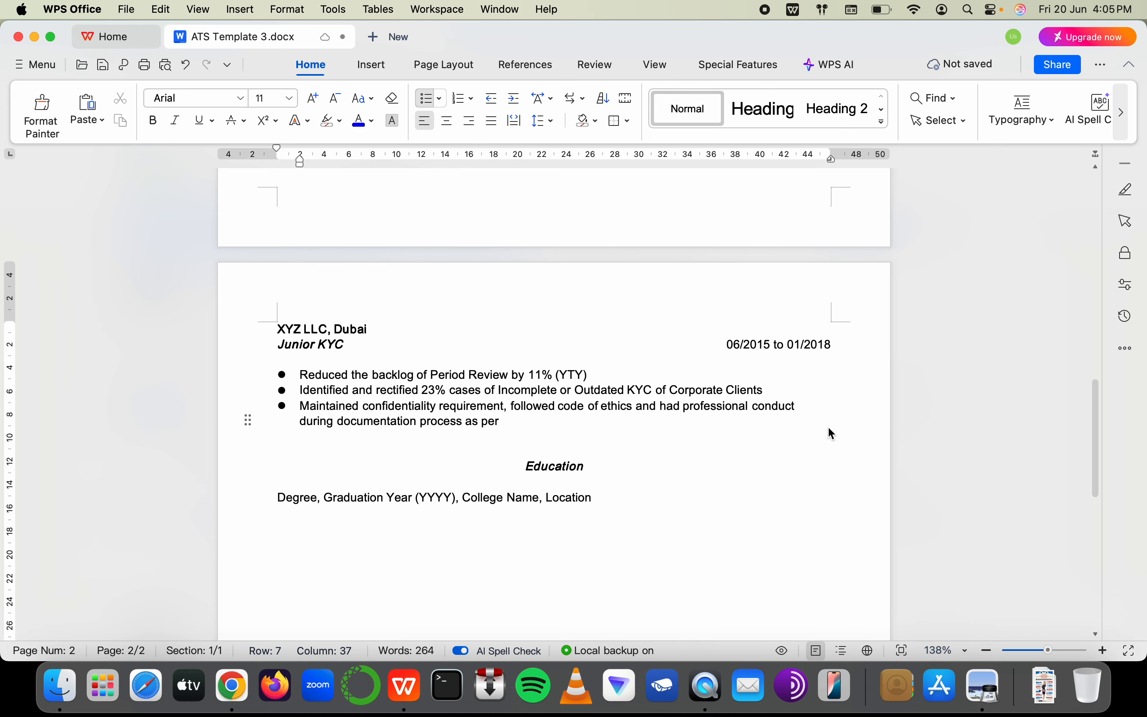
{"action": "type", "text": "Laws"}
{"action": "key", "text": "super+Tab"}
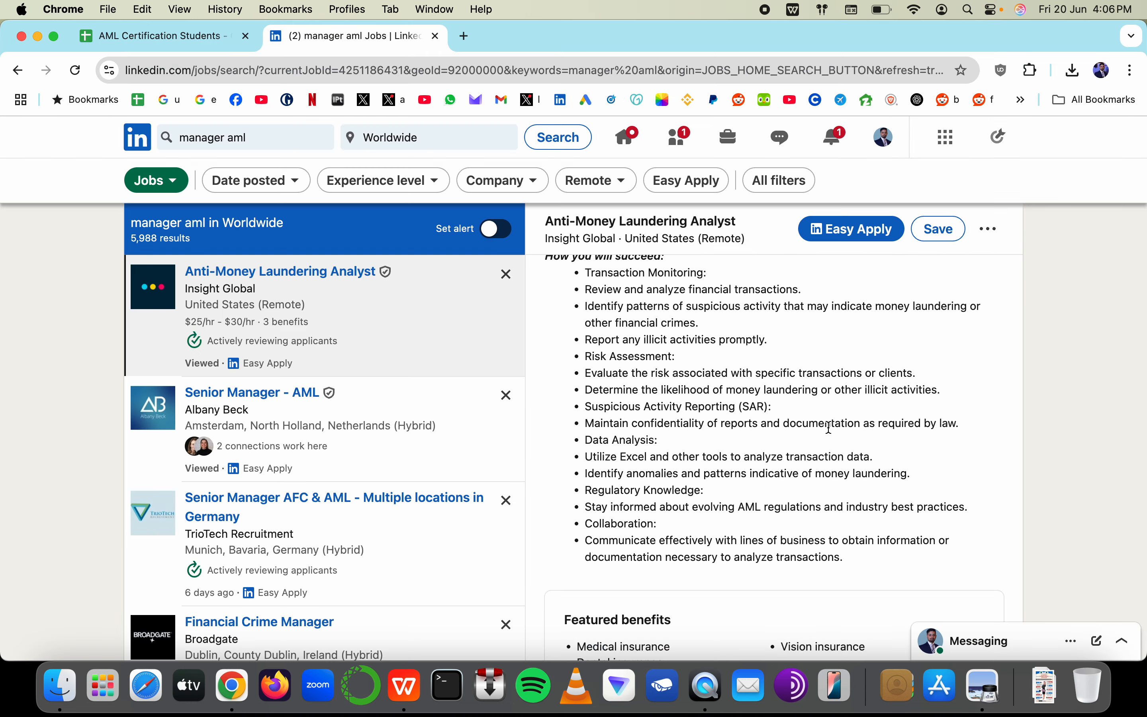
{"action": "key", "text": "super+Tab"}
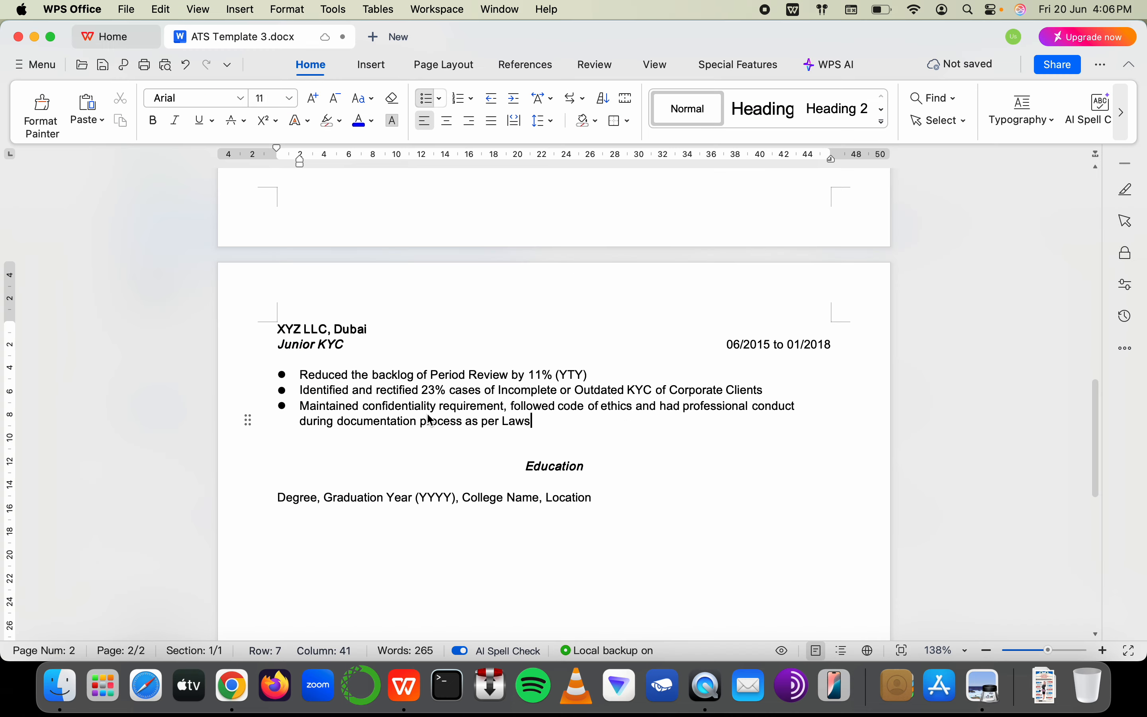
{"action": "key", "text": "super+Tab"}
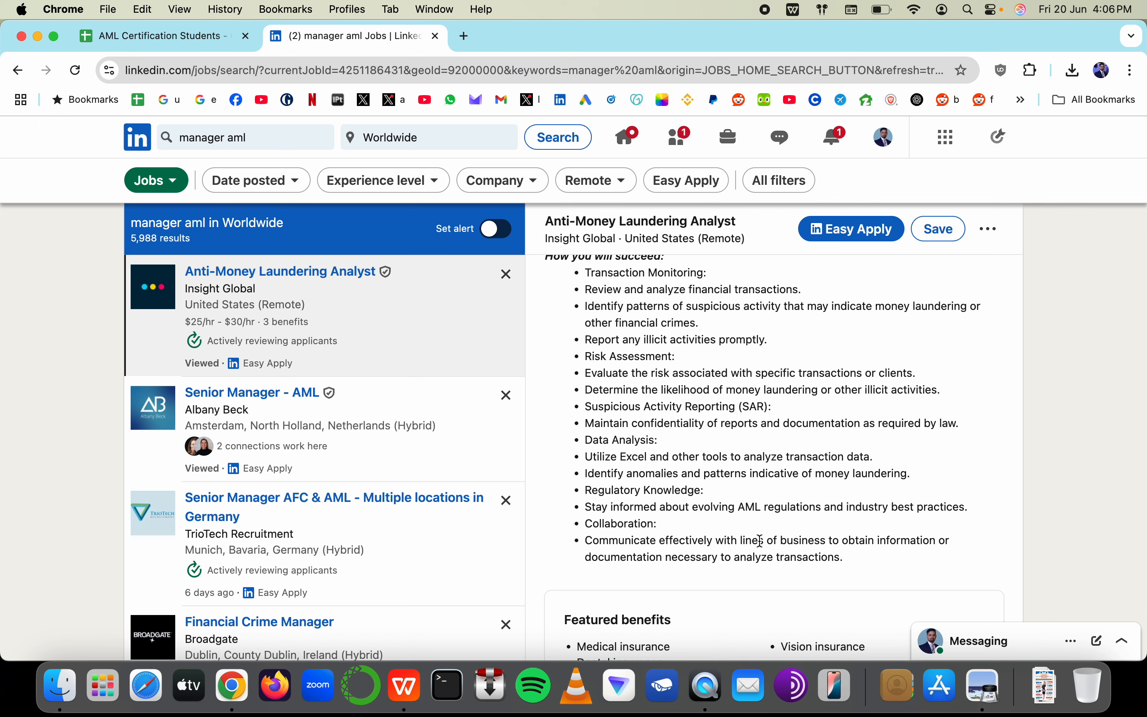
Replace 'Liaisoned' with 'Collaborated' in the ERT Bank bullet
{"action": "key", "text": "super+Tab"}
{"action": "scroll", "coordinate": [349, 384], "scroll_direction": "up", "scroll_amount": 10}
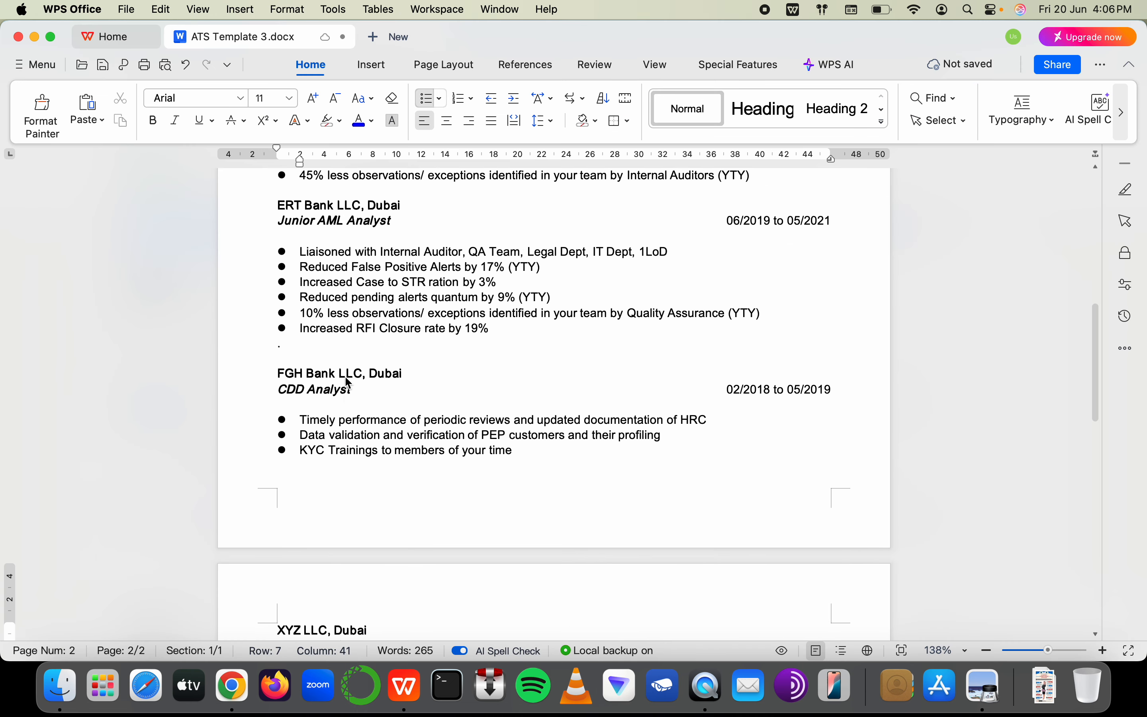
{"action": "scroll", "coordinate": [349, 383], "scroll_direction": "up", "scroll_amount": 3}
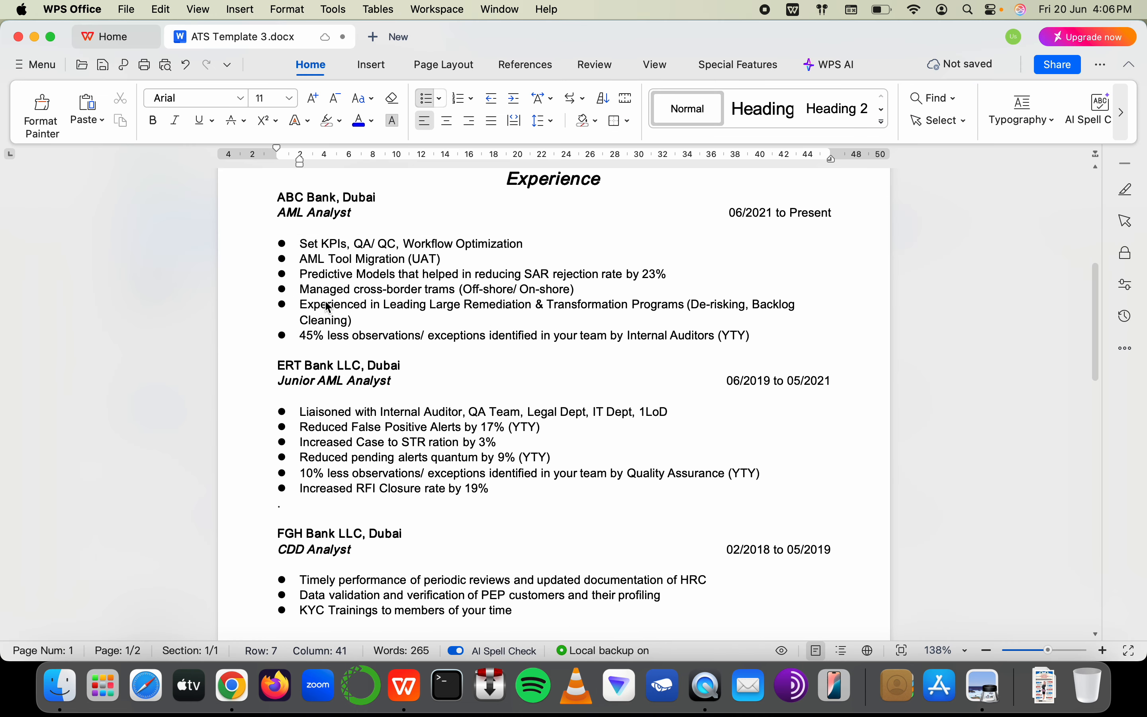
{"action": "double_click", "coordinate": [327, 413]}
{"action": "type", "text": "Collabor"}
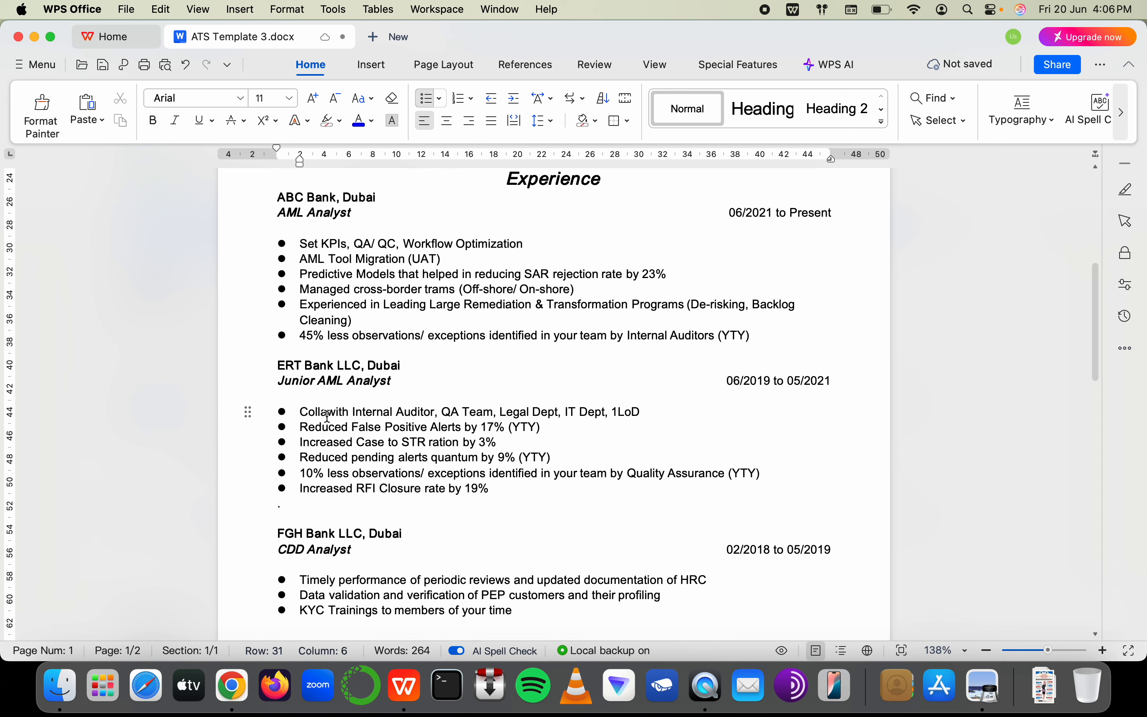
{"action": "type", "text": "ated"}
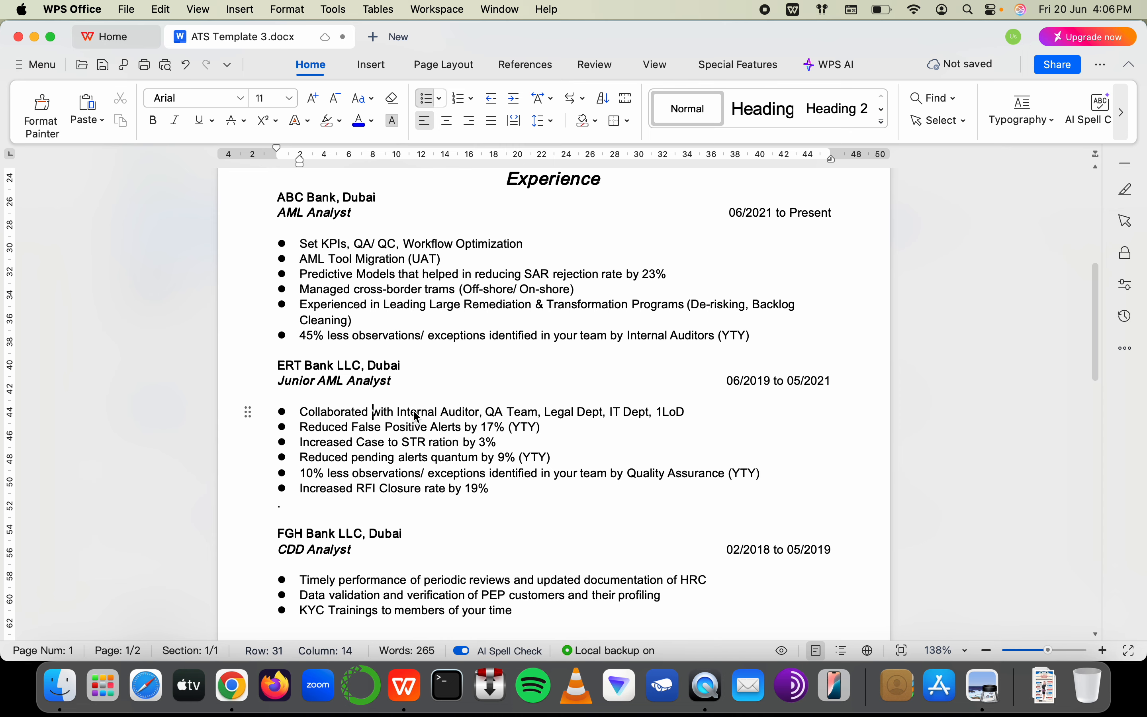
Highlight the Collaboration keyword and the analyze financial transactions duty in the job description
{"action": "key", "text": "super+Tab"}
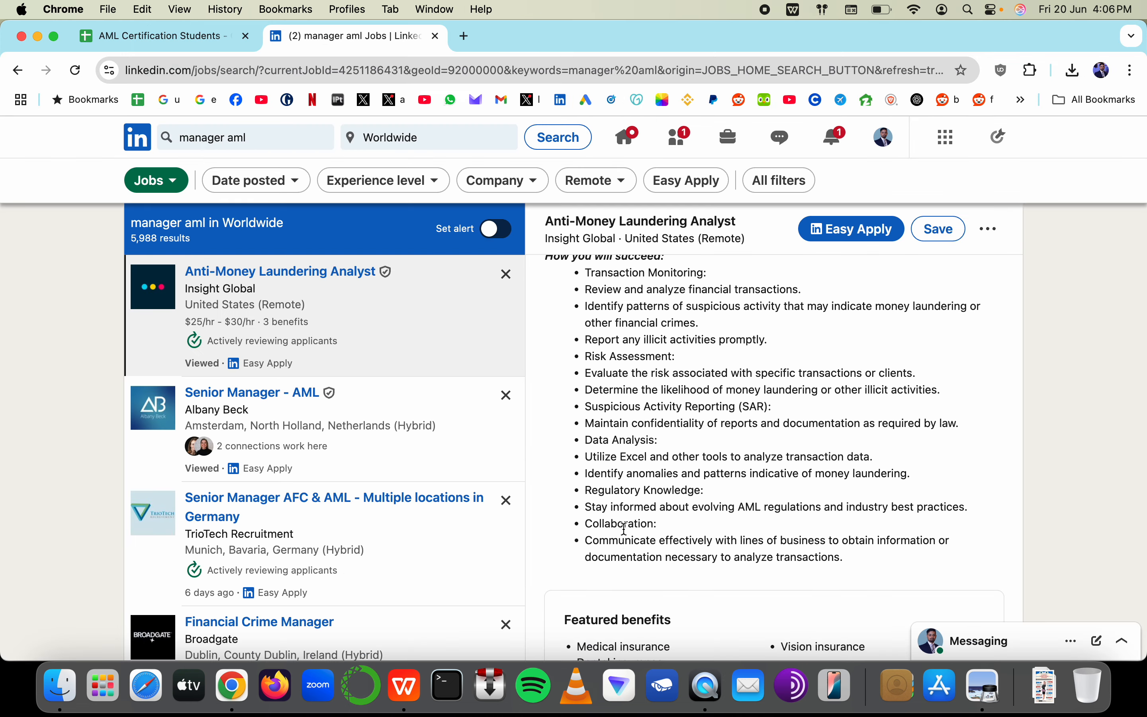
{"action": "left_click_drag", "start_coordinate": [600, 525], "coordinate": [672, 525]}
{"action": "scroll", "coordinate": [623, 503], "scroll_direction": "up", "scroll_amount": 2}
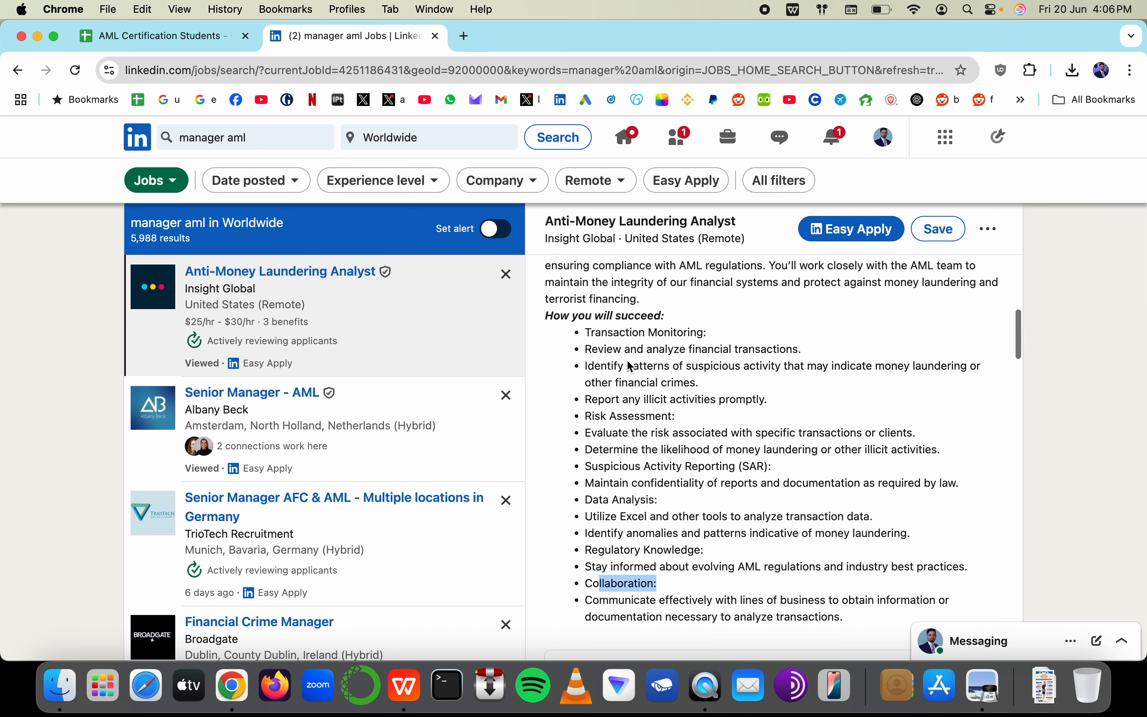
{"action": "left_click_drag", "start_coordinate": [660, 352], "coordinate": [814, 354]}
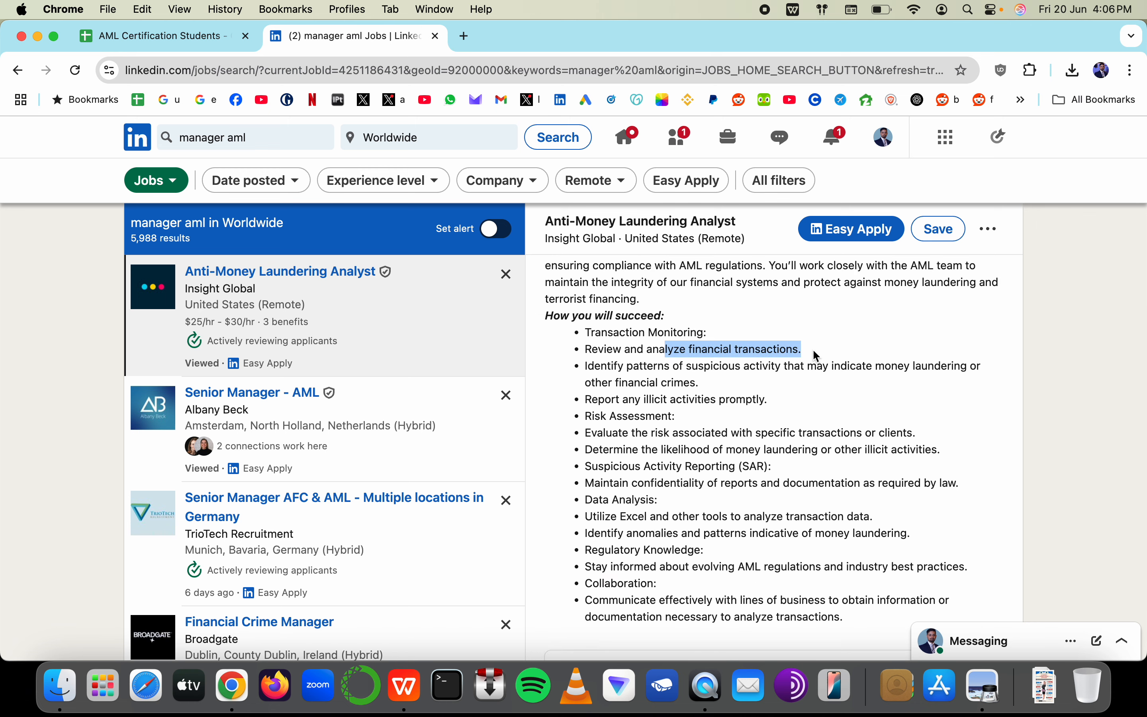
Add an 'Analyzed Financial Transactions' bullet after the KYC Trainings bullet under FGH Bank
{"action": "key", "text": "super+Tab"}
{"action": "key", "text": "super+Tab"}
{"action": "key", "text": "super+Tab"}
{"action": "scroll", "coordinate": [564, 334], "scroll_direction": "up", "scroll_amount": 2}
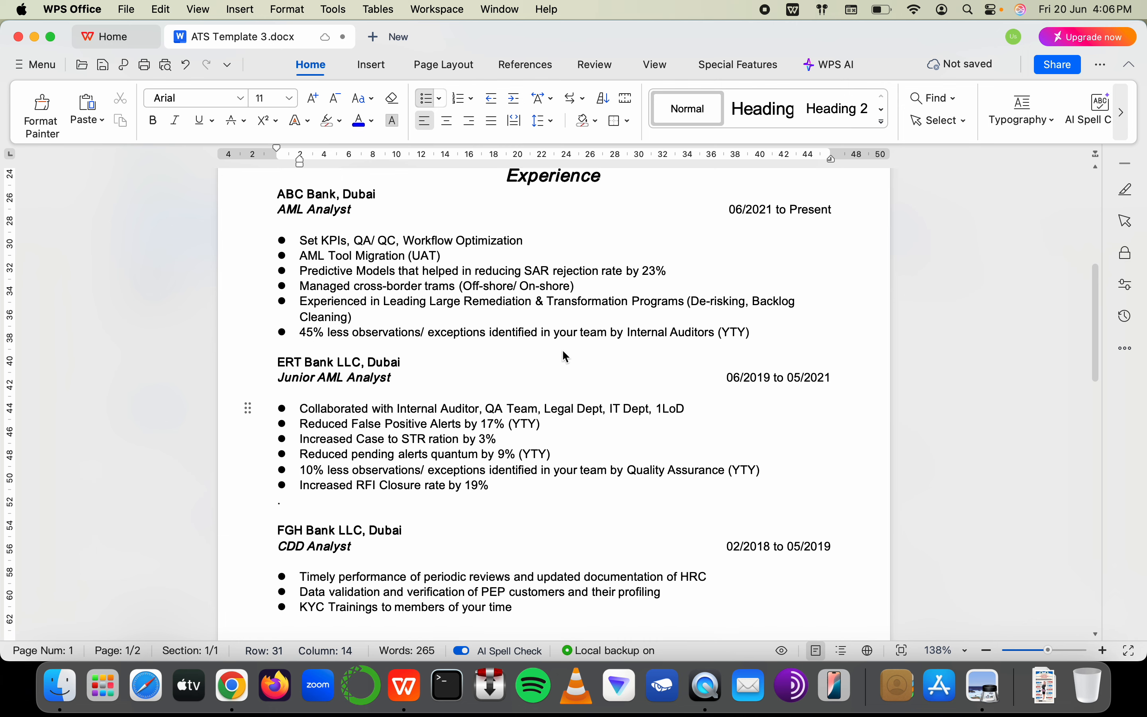
{"action": "scroll", "coordinate": [536, 427], "scroll_direction": "down", "scroll_amount": 1}
{"action": "scroll", "coordinate": [513, 502], "scroll_direction": "down", "scroll_amount": 5}
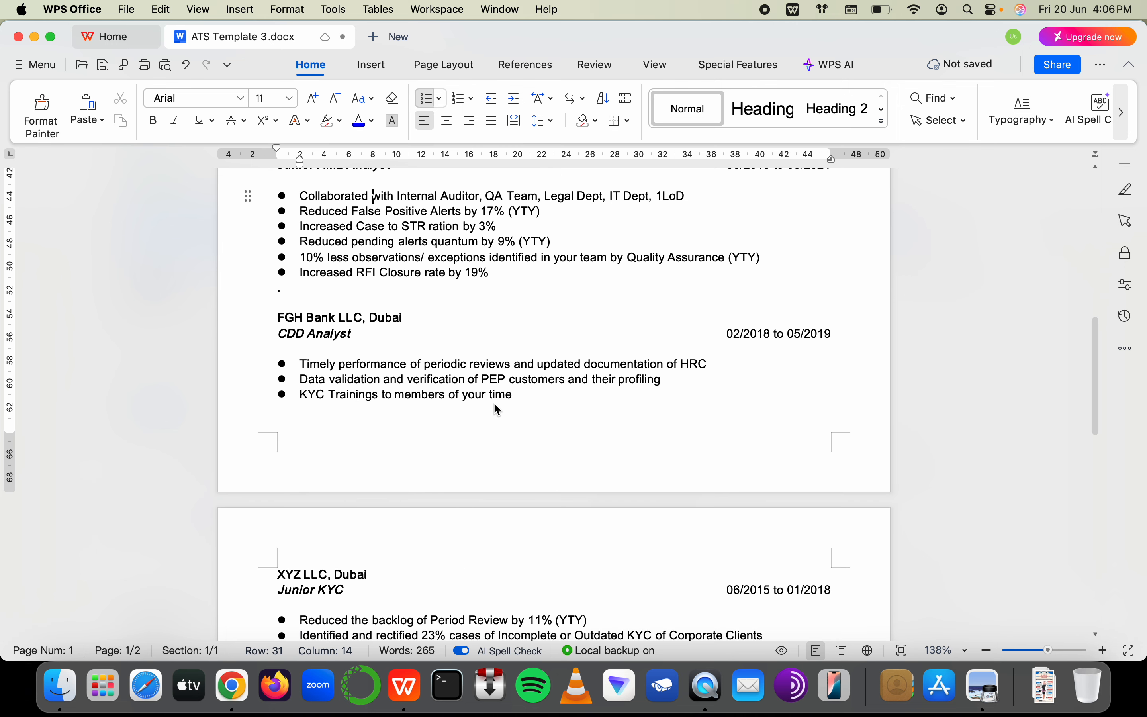
{"action": "left_click", "coordinate": [534, 384]}
{"action": "left_click", "coordinate": [543, 402]}
{"action": "key", "text": "Return"}
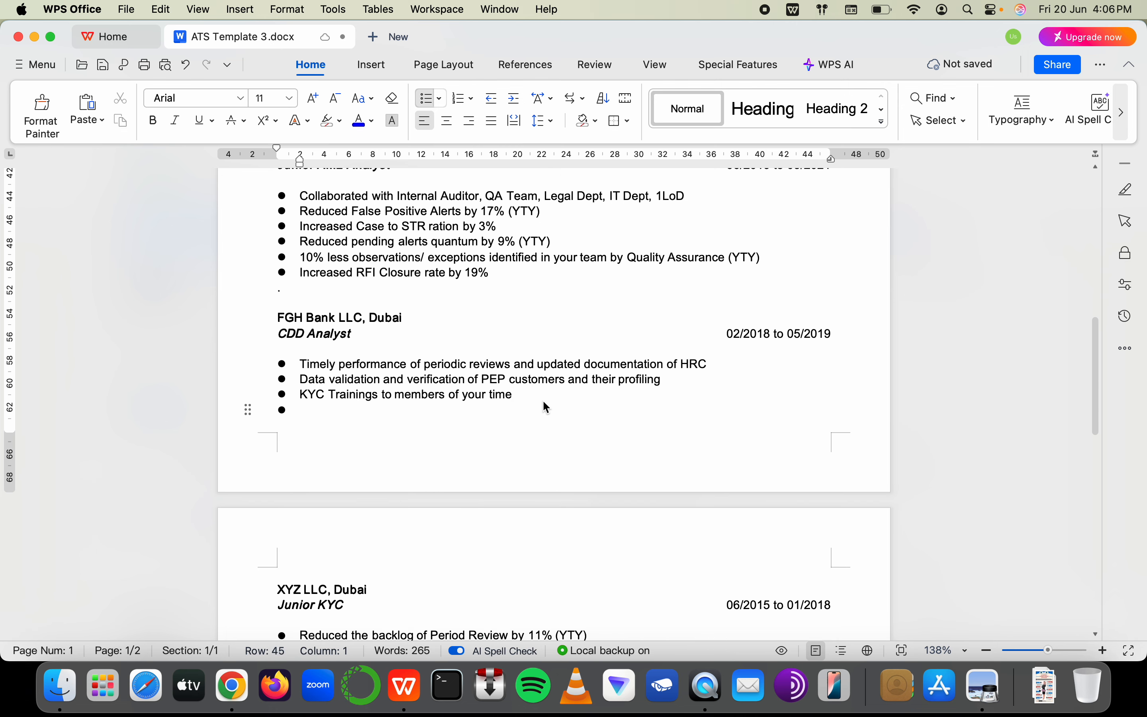
{"action": "type", "text": "ANaly"}
{"action": "key", "text": "BackSpace"}
{"action": "key", "text": "BackSpace"}
{"action": "key", "text": "BackSpace"}
{"action": "key", "text": "BackSpace"}
{"action": "type", "text": "nal"}
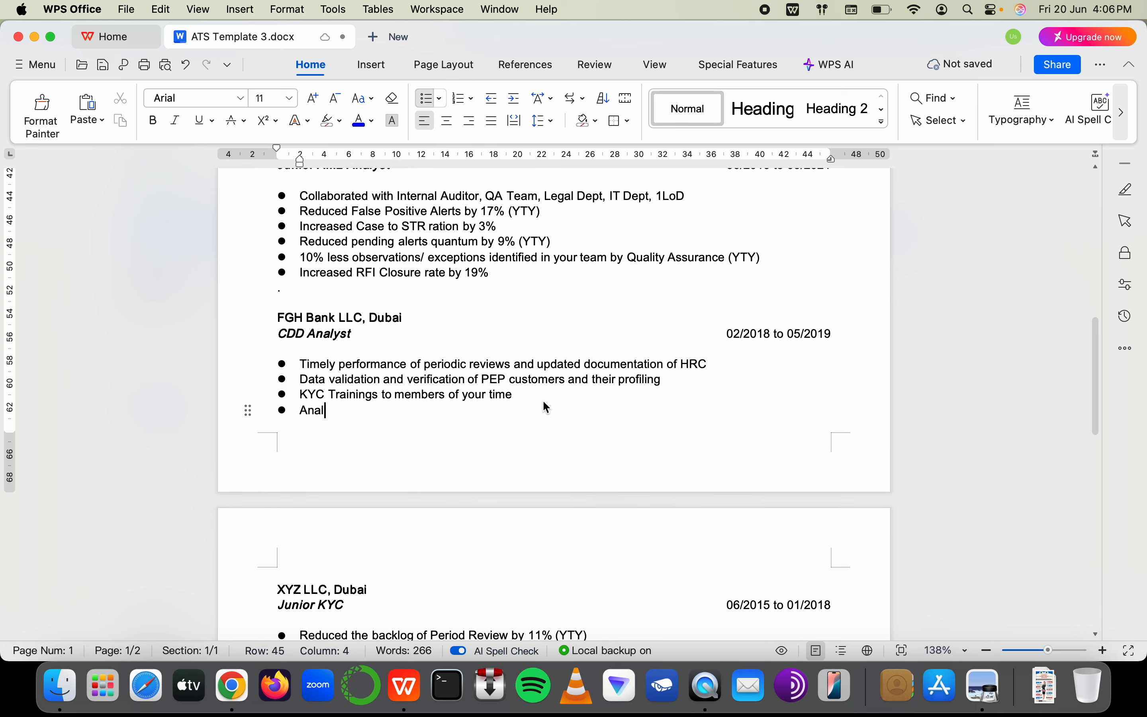
{"action": "type", "text": "yzed Fi"}
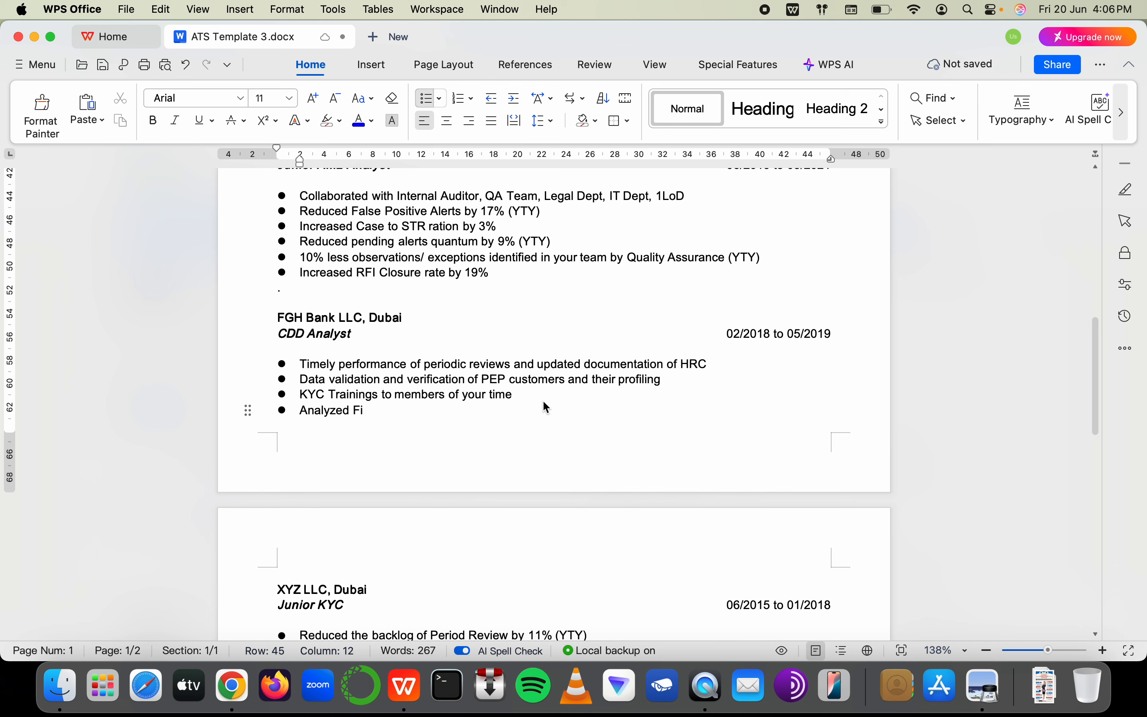
{"action": "type", "text": "nancial Tran"}
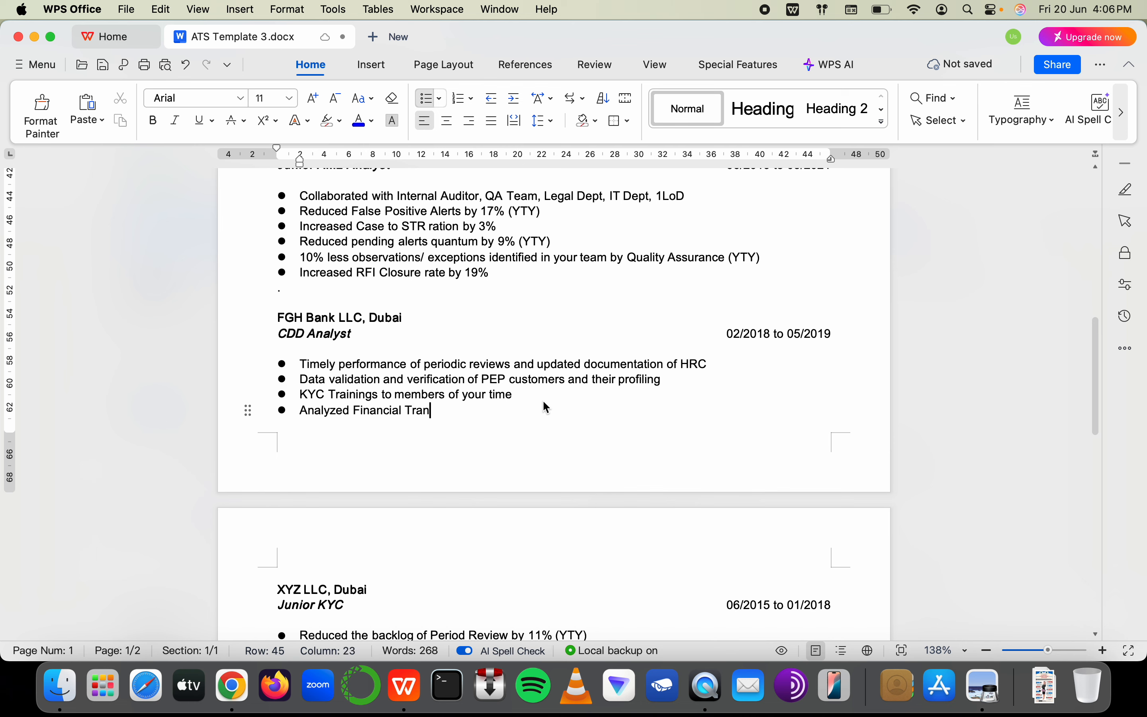
{"action": "type", "text": "sactions"}
Highlight the Transaction Monitoring duties and the illicit activities phrase in the job description
{"action": "key", "text": "super+Tab"}
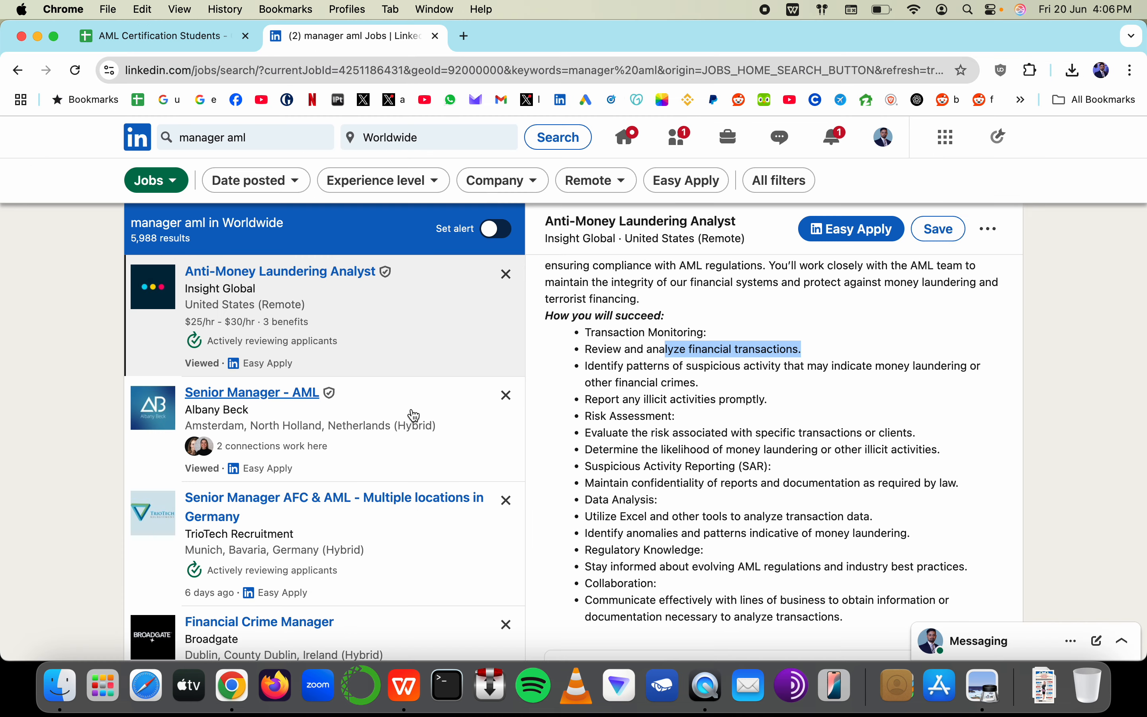
{"action": "left_click", "coordinate": [678, 353]}
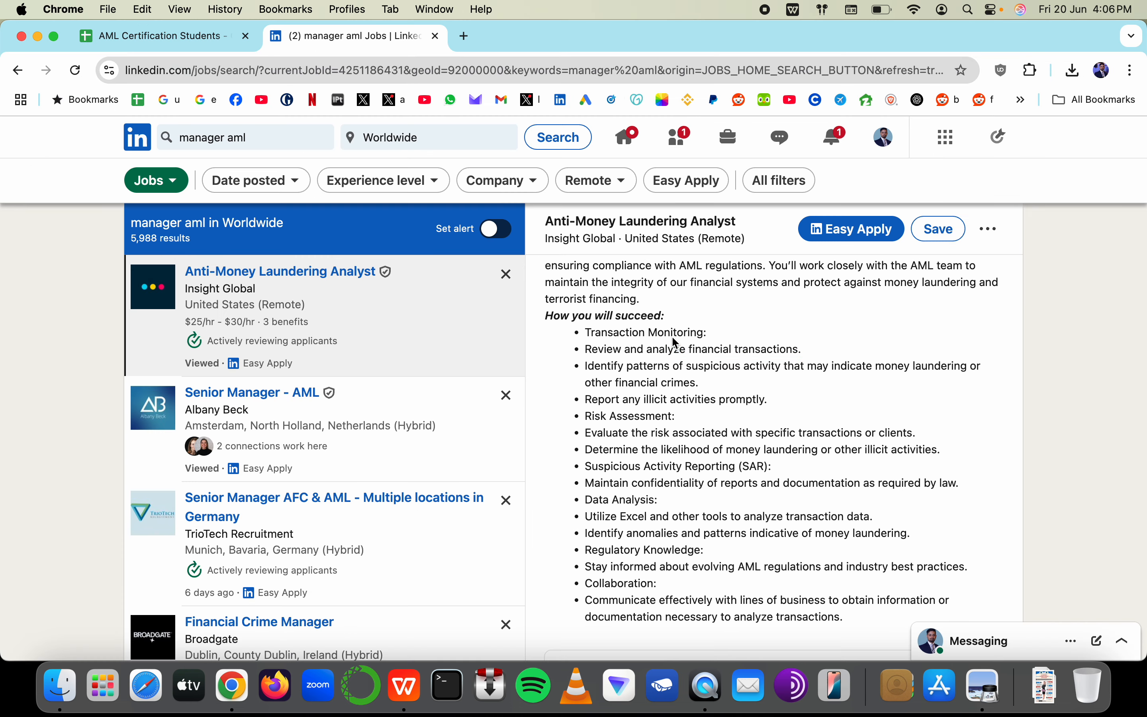
{"action": "left_click_drag", "start_coordinate": [813, 348], "coordinate": [588, 332]}
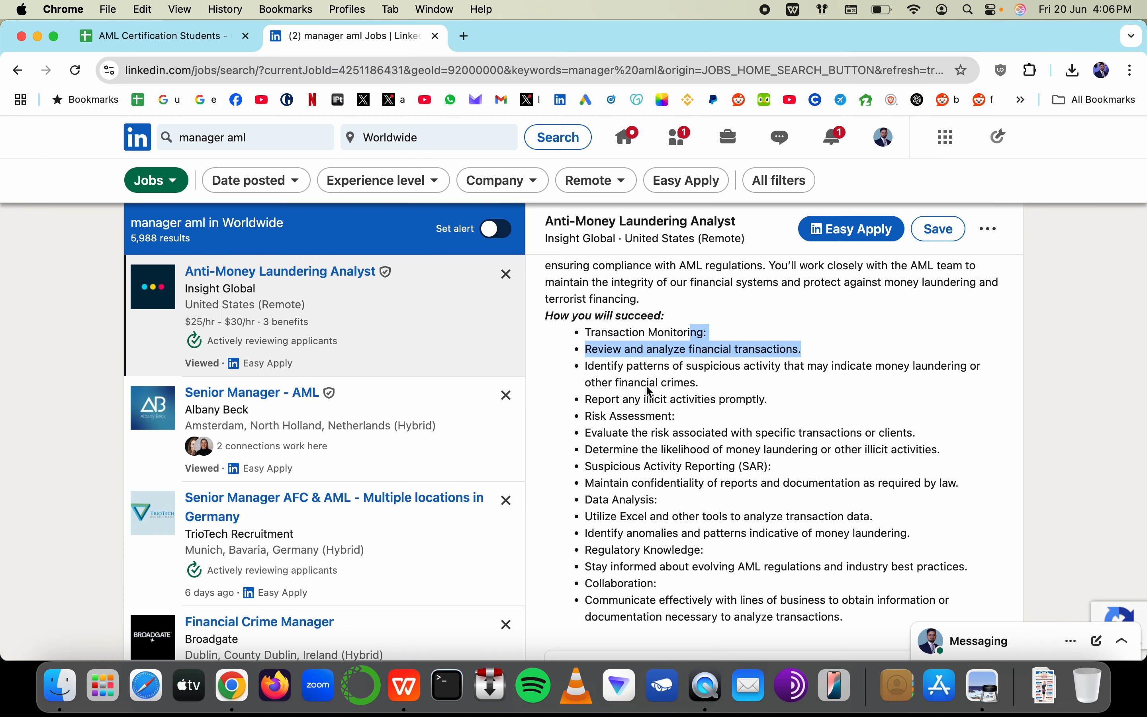
{"action": "left_click_drag", "start_coordinate": [644, 400], "coordinate": [716, 403]}
{"action": "key", "text": "super+Tab"}
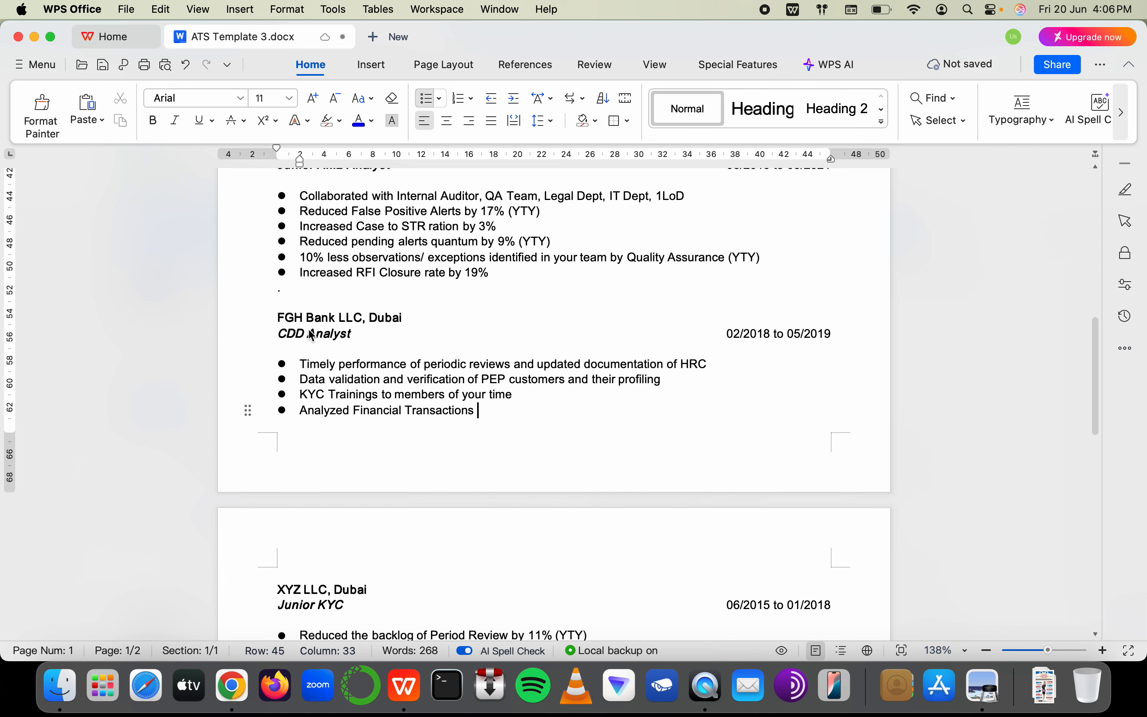
Highlight the suspicious-activity phrase in the LinkedIn job description
{"action": "scroll", "coordinate": [312, 336], "scroll_direction": "up", "scroll_amount": 5}
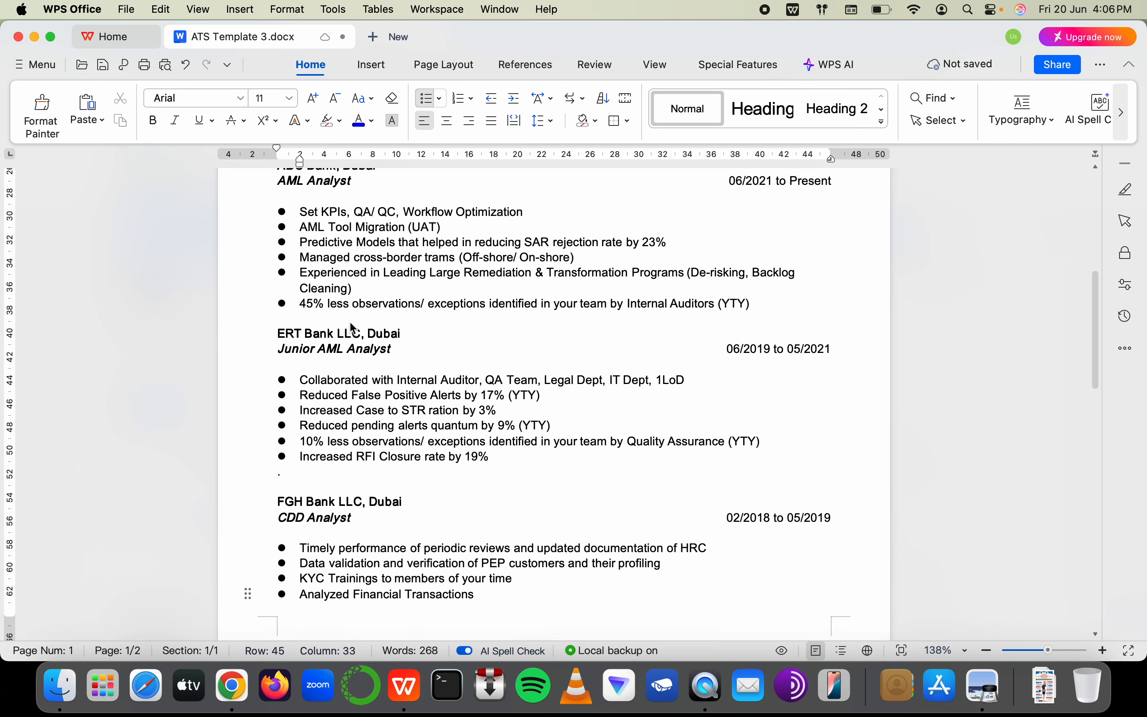
{"action": "scroll", "coordinate": [327, 425], "scroll_direction": "down", "scroll_amount": 4}
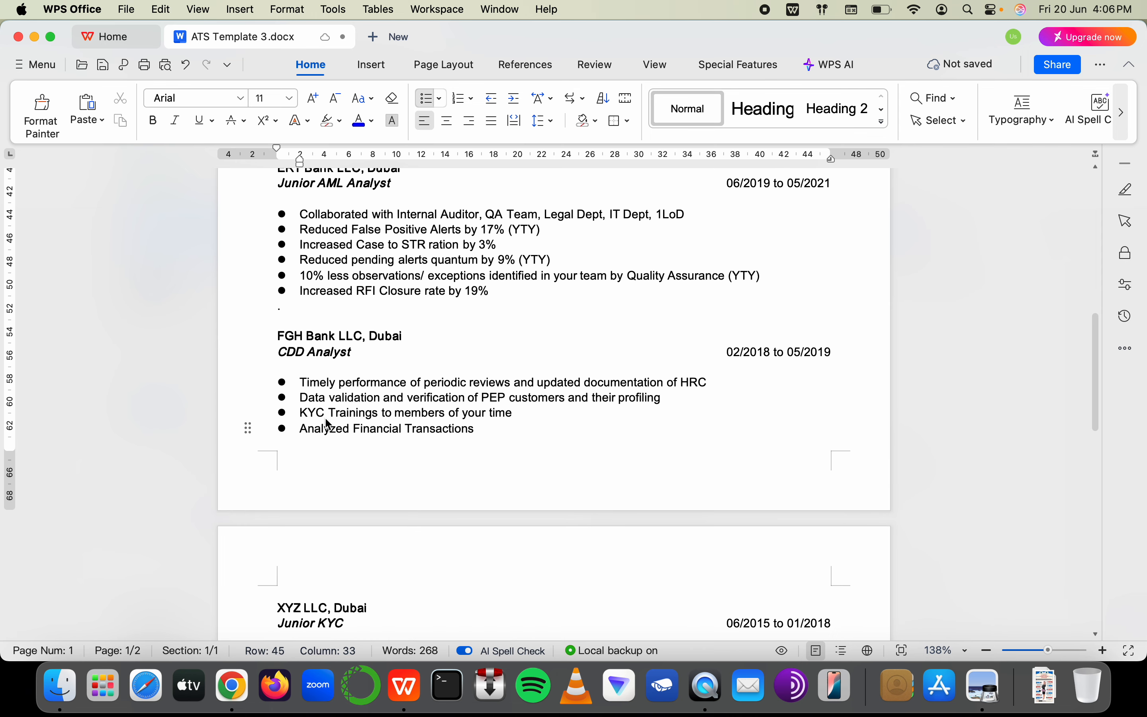
{"action": "left_click", "coordinate": [356, 431], "text": "shift"}
{"action": "left_click", "coordinate": [366, 436]}
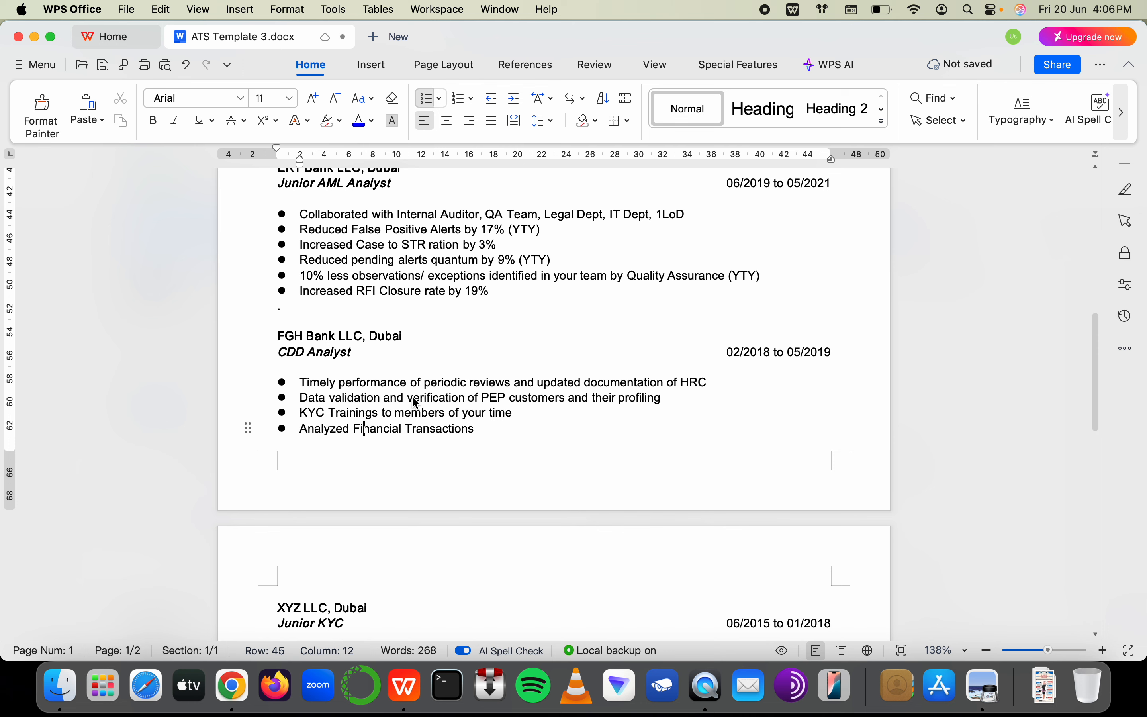
{"action": "scroll", "coordinate": [469, 411], "scroll_direction": "down", "scroll_amount": 5}
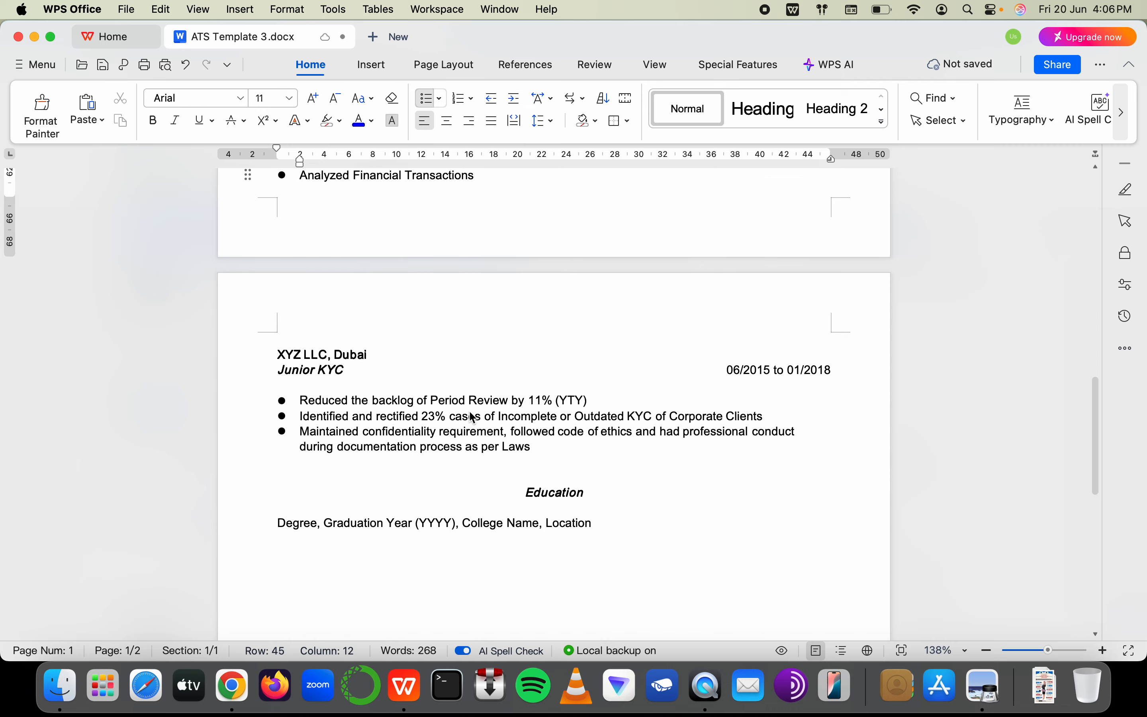
{"action": "key", "text": "super+Tab"}
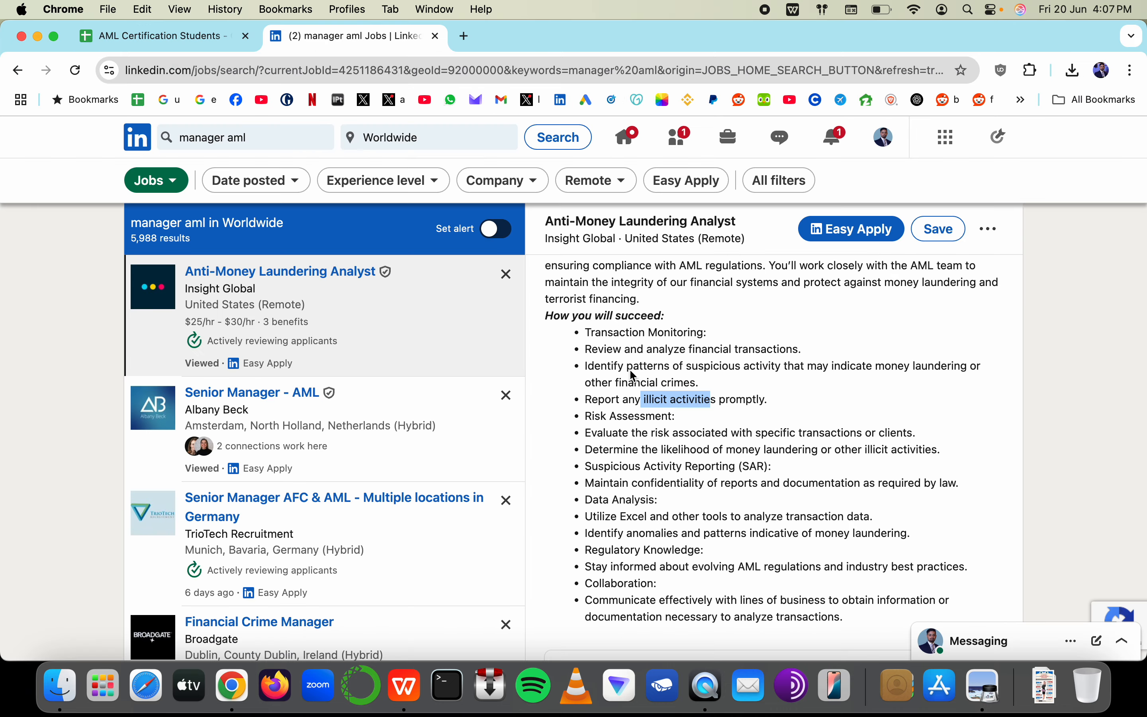
{"action": "left_click_drag", "start_coordinate": [624, 368], "coordinate": [748, 374]}
{"action": "key", "text": "super+Tab"}
Start a new bullet under the RFI Closure line with draft text 'The great noticing'
{"action": "scroll", "coordinate": [362, 445], "scroll_direction": "up", "scroll_amount": 10}
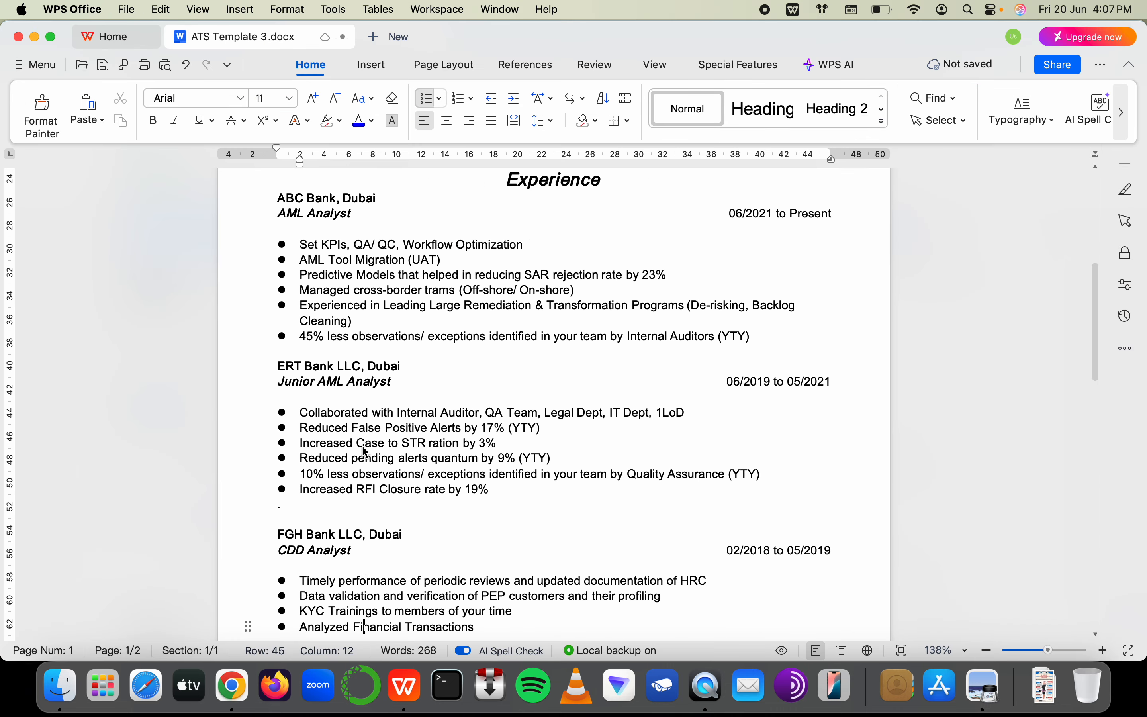
{"action": "left_click", "coordinate": [508, 522]}
{"action": "key", "text": "Return"}
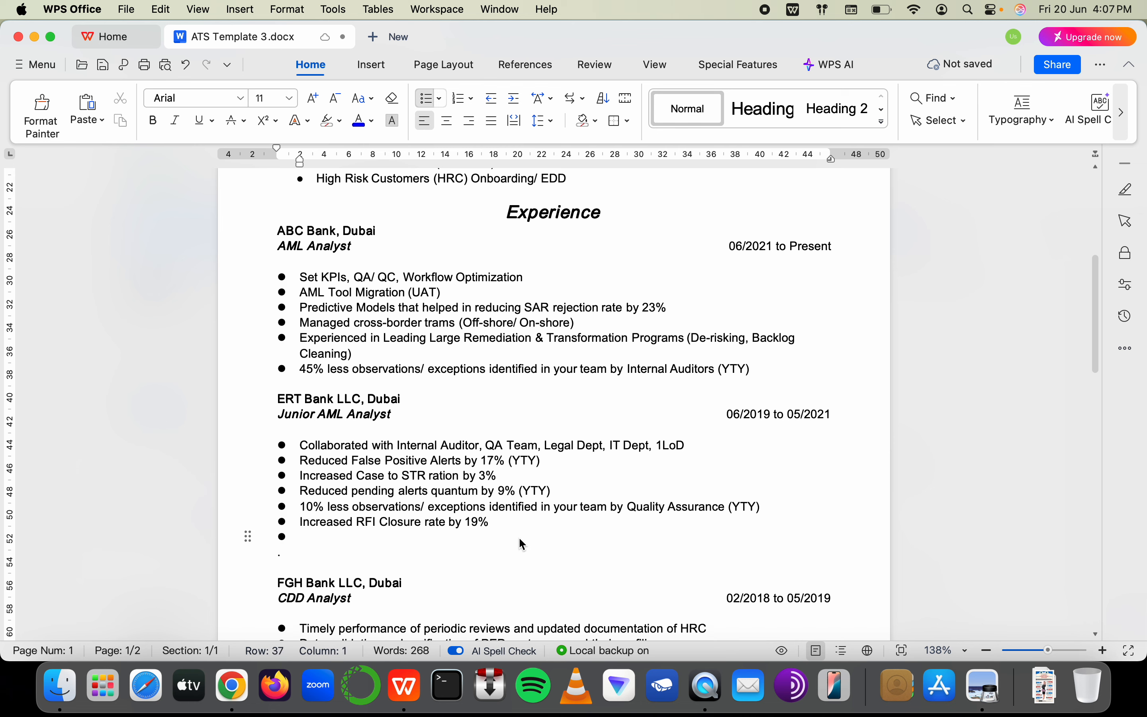
{"action": "type", "text": "The"}
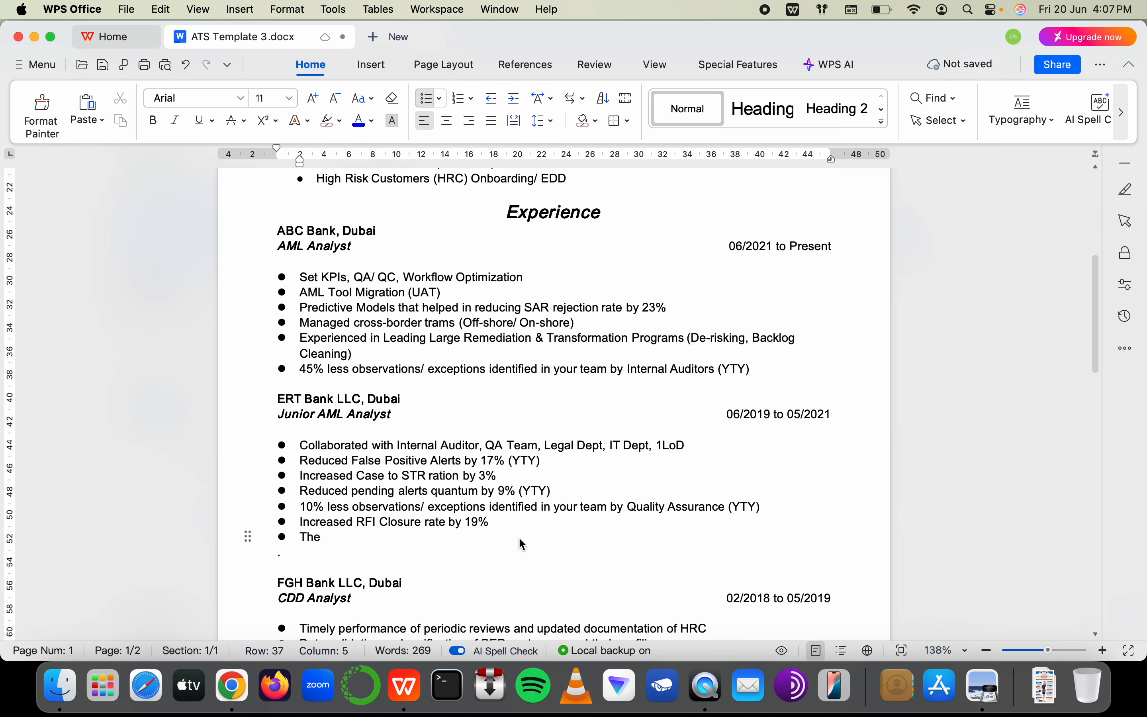
{"action": "type", "text": " great noticing"}
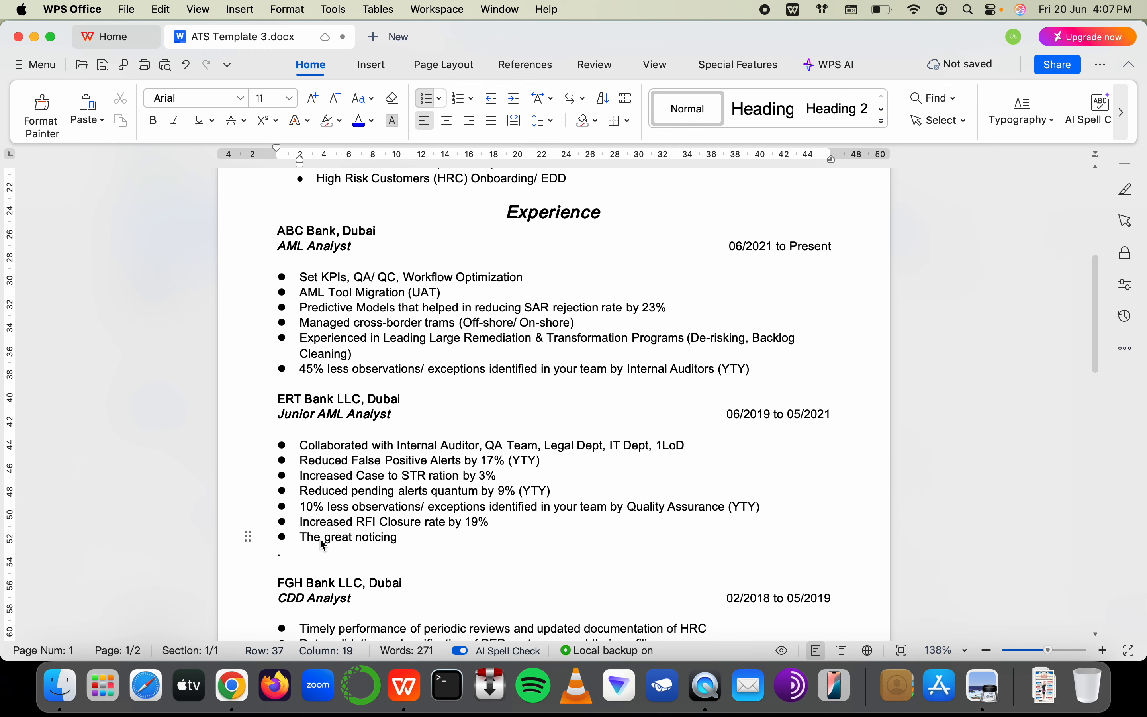
{"action": "double_click", "coordinate": [303, 537]}
{"action": "left_click", "coordinate": [324, 539]}
{"action": "left_click_drag", "start_coordinate": [301, 538], "coordinate": [451, 538]}
Rework the new bullet's draft text into 'Pattern recoginition'
{"action": "key", "text": "super+Tab"}
{"action": "key", "text": "super+Tab"}
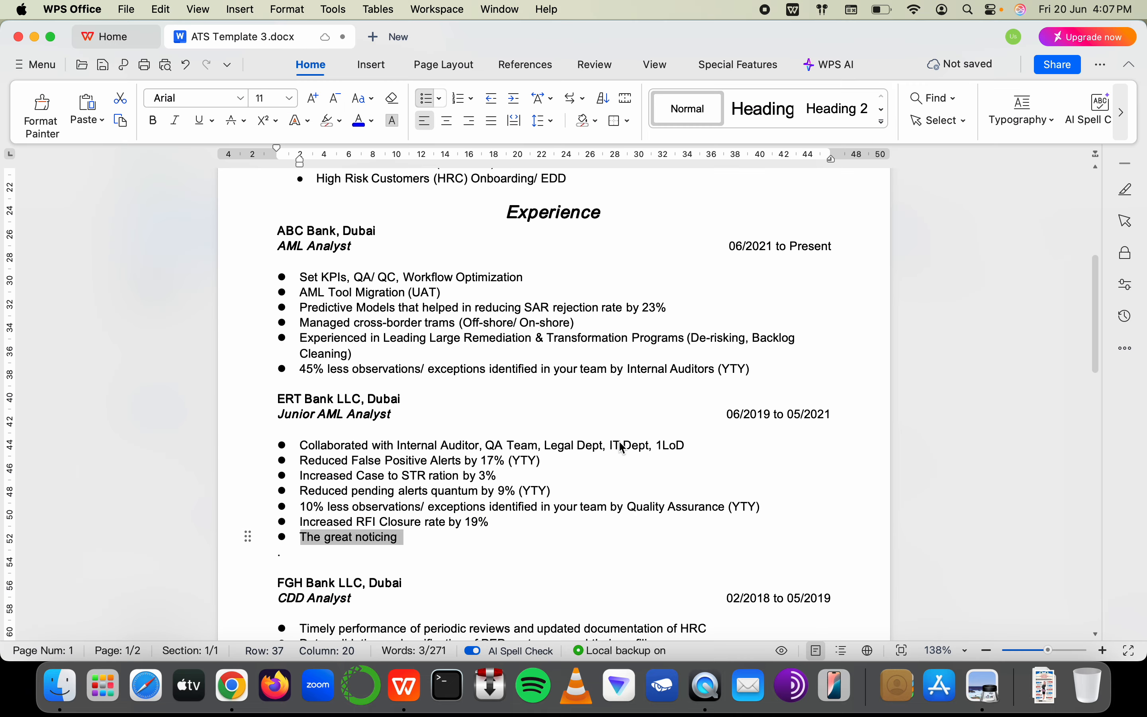
{"action": "scroll", "coordinate": [450, 289], "scroll_direction": "up", "scroll_amount": 5}
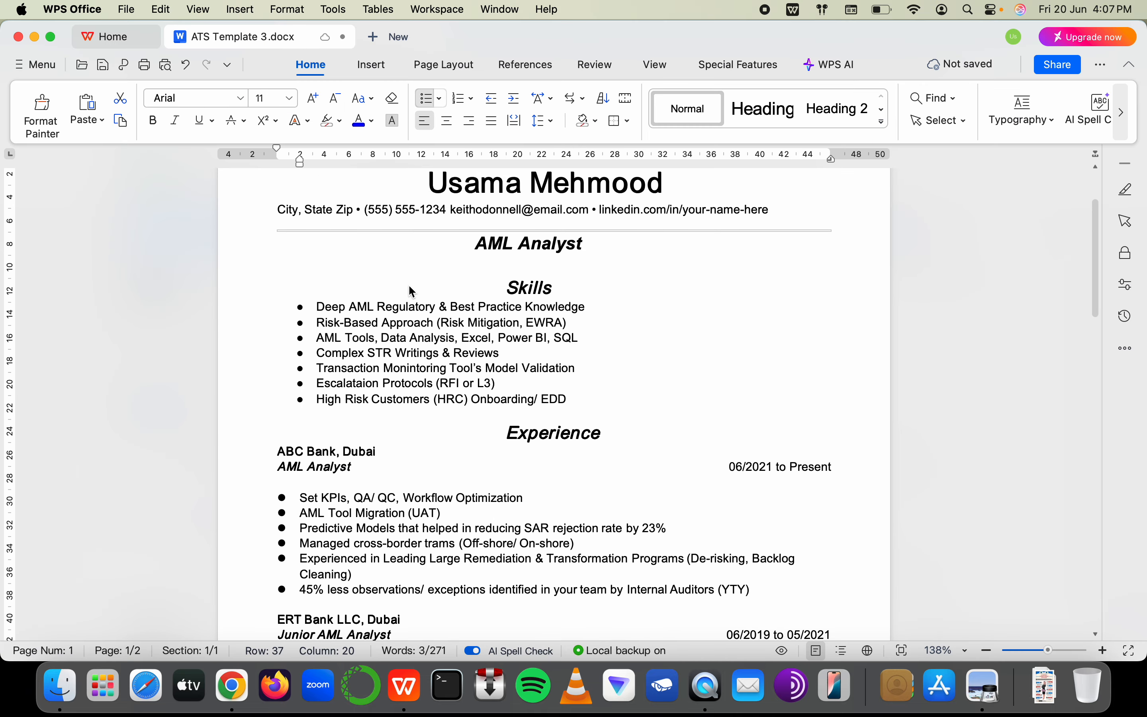
{"action": "scroll", "coordinate": [481, 485], "scroll_direction": "down", "scroll_amount": 7}
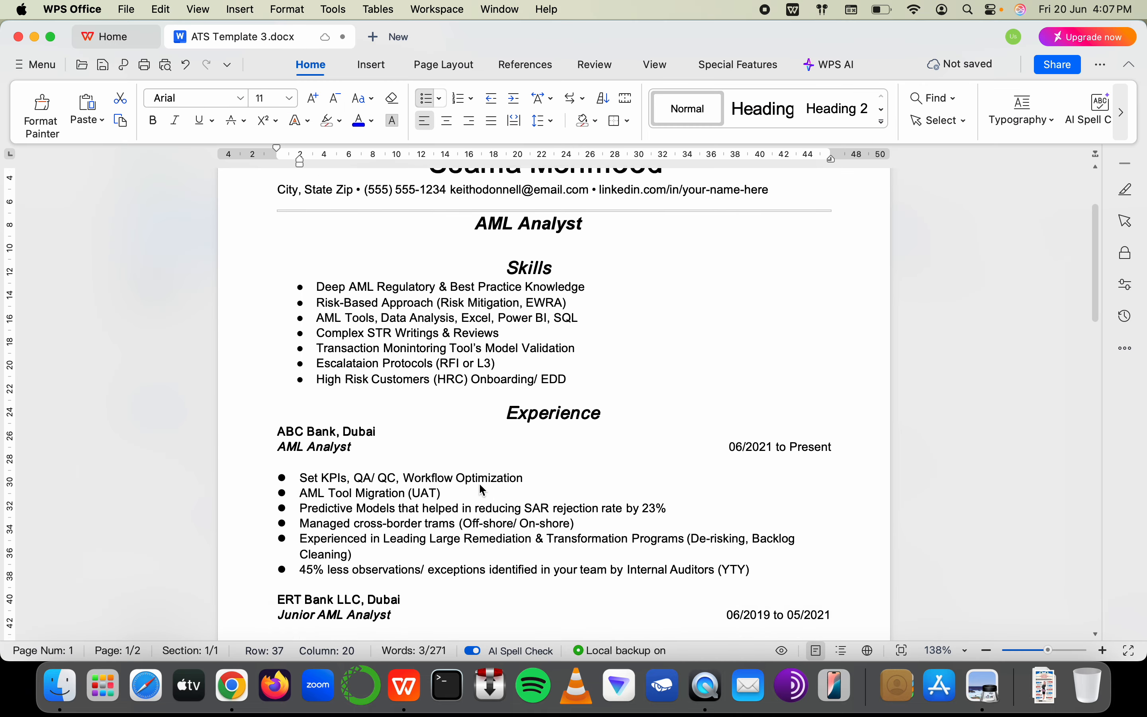
{"action": "type", "text": "Patter"}
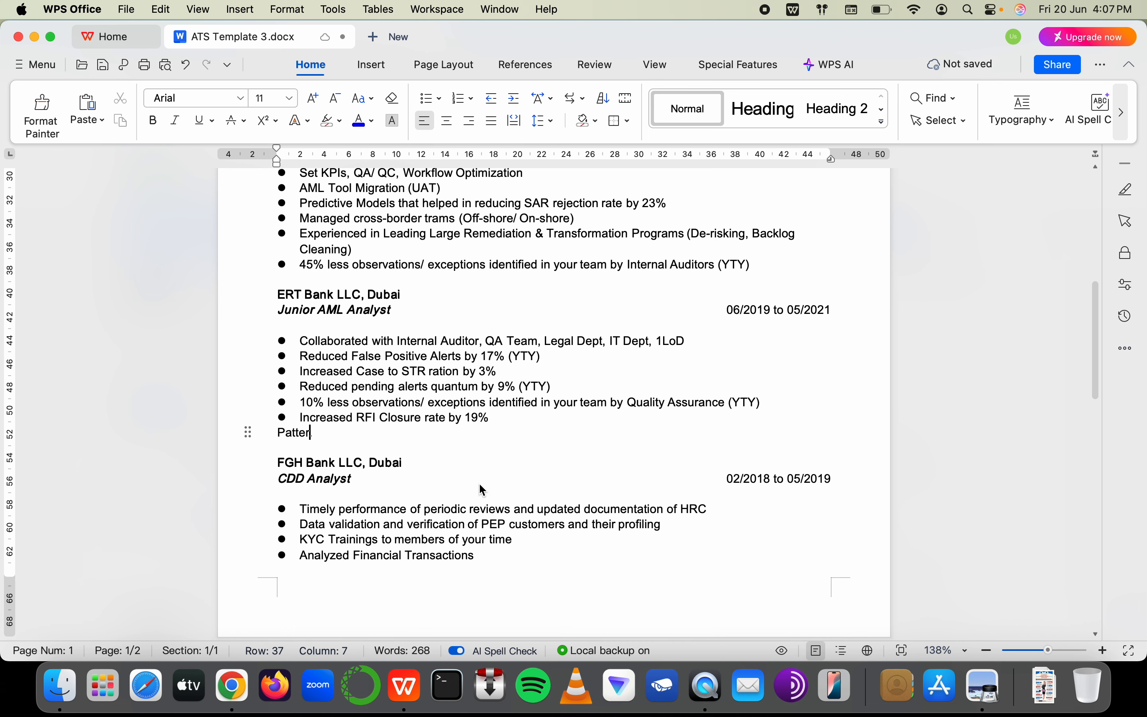
{"action": "key", "text": "BackSpace"}
{"action": "key", "text": "BackSpace"}
{"action": "key", "text": "BackSpace"}
{"action": "key", "text": "BackSpace"}
{"action": "key", "text": "BackSpace"}
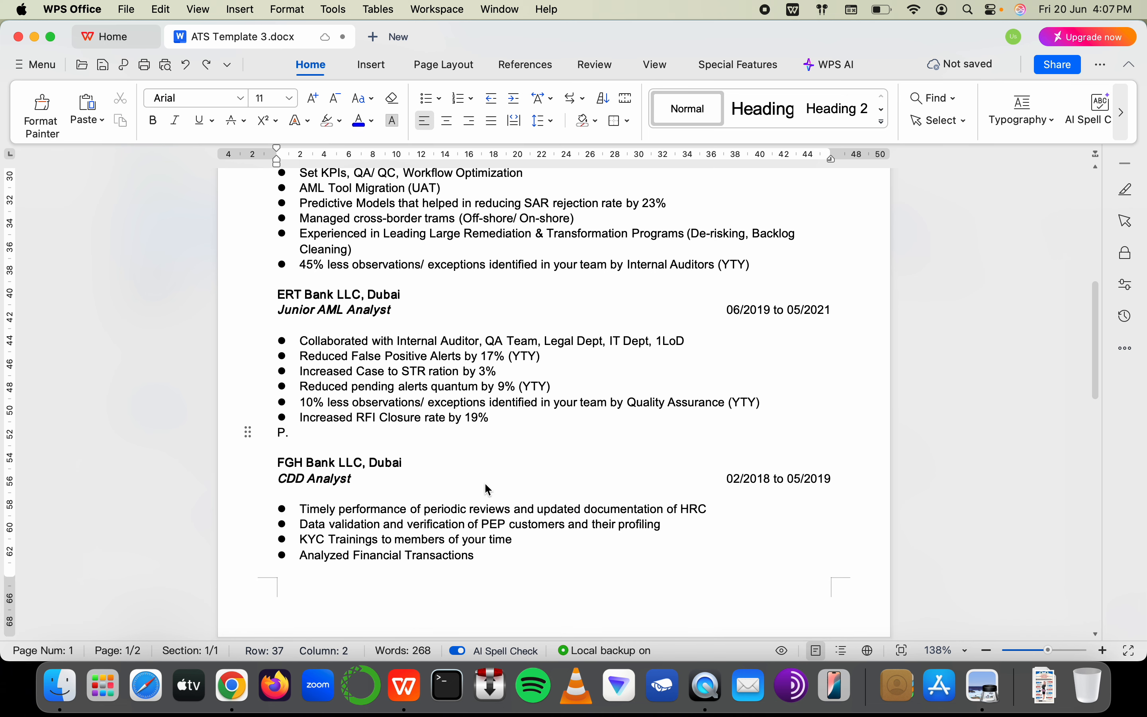
{"action": "key", "text": "super+z"}
{"action": "key", "text": "super+z"}
{"action": "left_click_drag", "start_coordinate": [493, 433], "coordinate": [314, 437]}
{"action": "type", "text": "Rrot"}
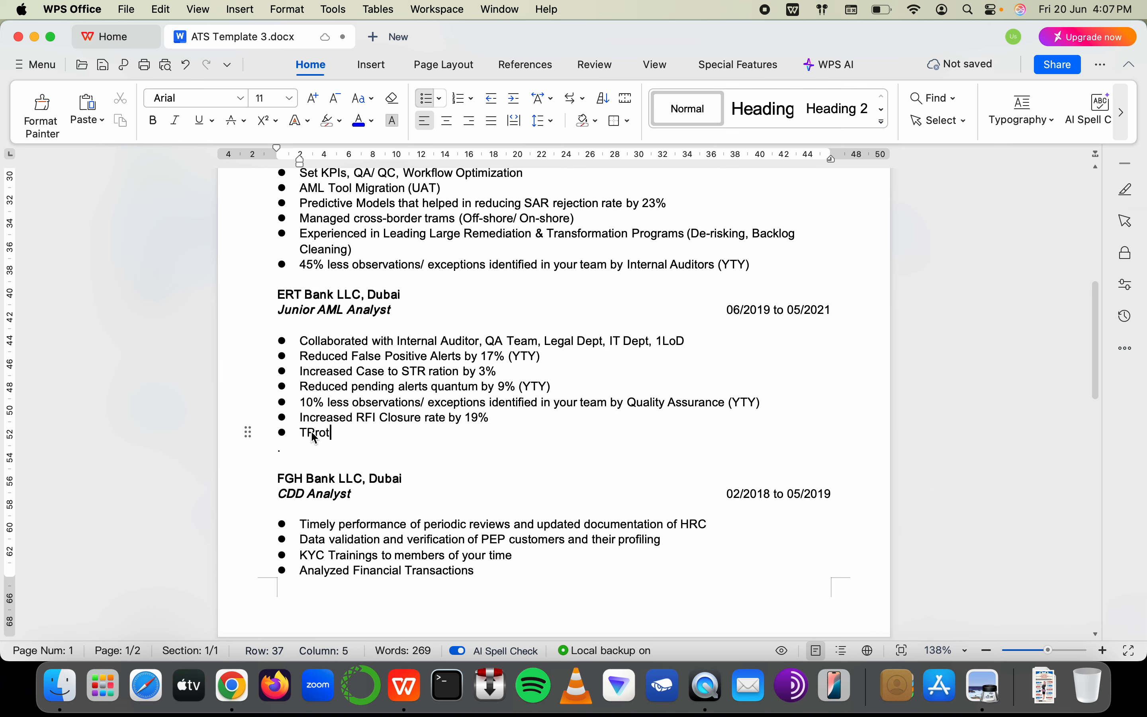
{"action": "type", "text": "ection"}
{"action": "left_click", "coordinate": [309, 439]}
{"action": "key", "text": "BackSpace"}
{"action": "key", "text": "Right"}
{"action": "key", "text": "Right"}
{"action": "key", "text": "Right"}
{"action": "key", "text": "Right"}
{"action": "key", "text": "Right"}
{"action": "key", "text": "Right"}
{"action": "key", "text": "Right"}
{"action": "key", "text": "Right"}
{"action": "key", "text": "Right"}
{"action": "key", "text": "Right"}
{"action": "key", "text": "BackSpace"}
{"action": "key", "text": "BackSpace"}
{"action": "key", "text": "BackSpace"}
{"action": "key", "text": "BackSpace"}
{"action": "key", "text": "BackSpace"}
{"action": "key", "text": "BackSpace"}
{"action": "key", "text": "BackSpace"}
{"action": "key", "text": "BackSpace"}
{"action": "key", "text": "BackSpace"}
{"action": "type", "text": "attern recogini"}
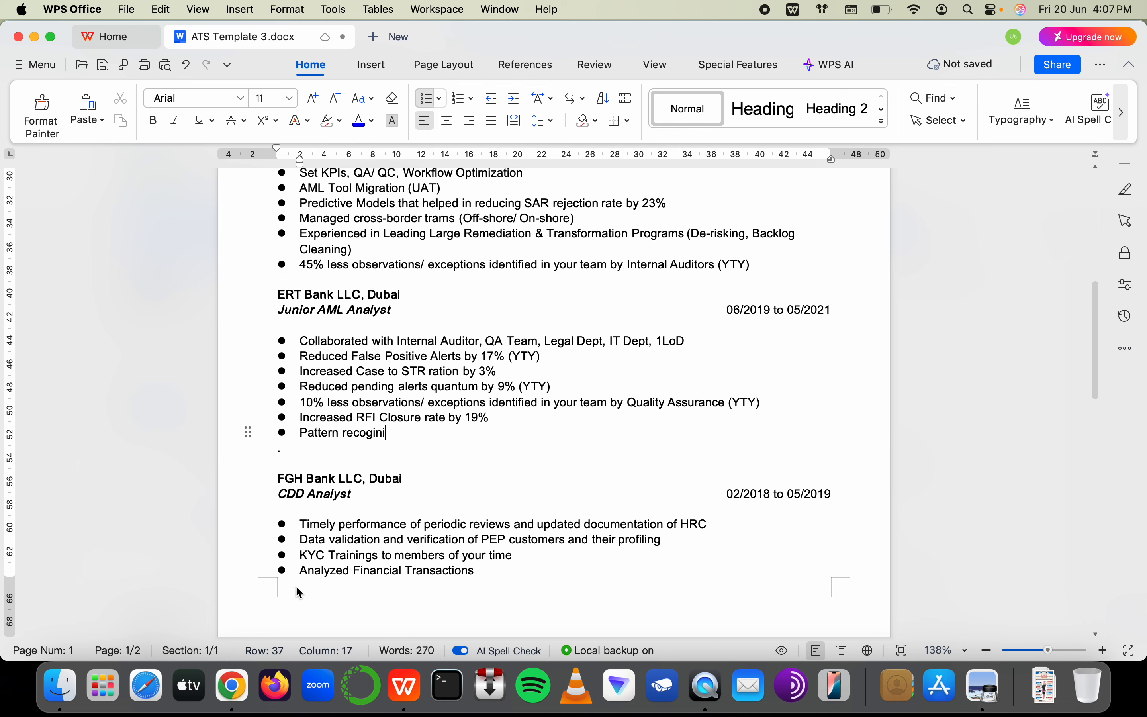
{"action": "type", "text": "tion"}
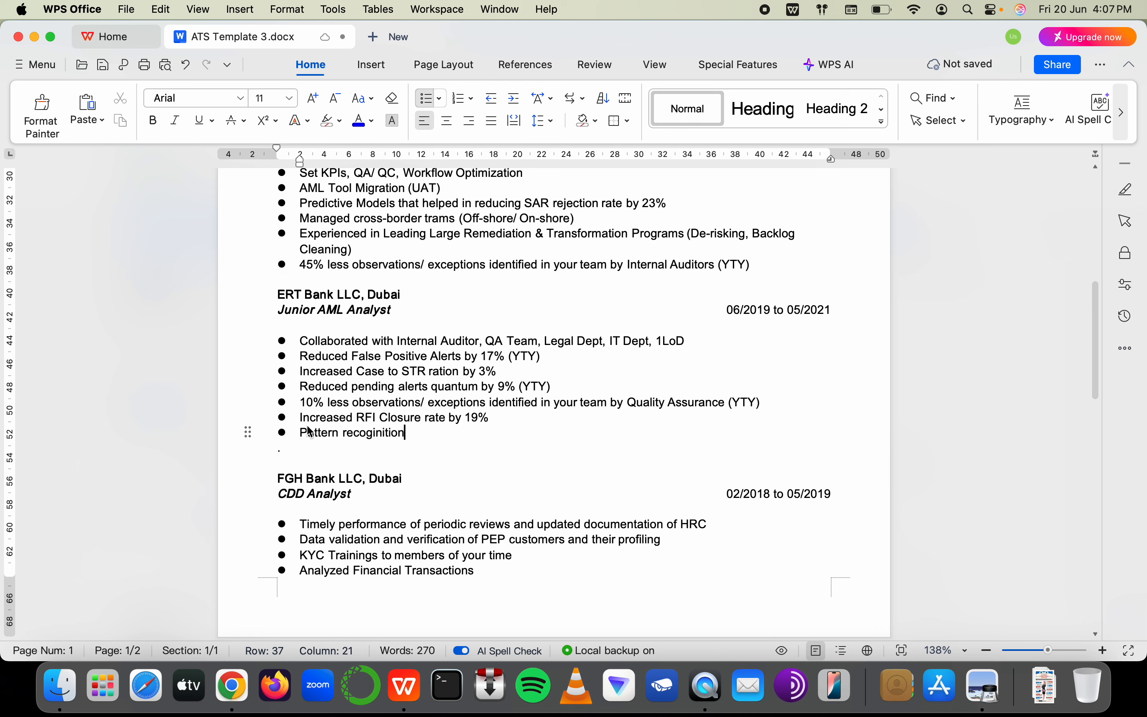
Replace the bullet with 'Identified illicit activities unidentified by TM Tool s'
{"action": "triple_click", "coordinate": [310, 433]}
{"action": "type", "text": "Identif"}
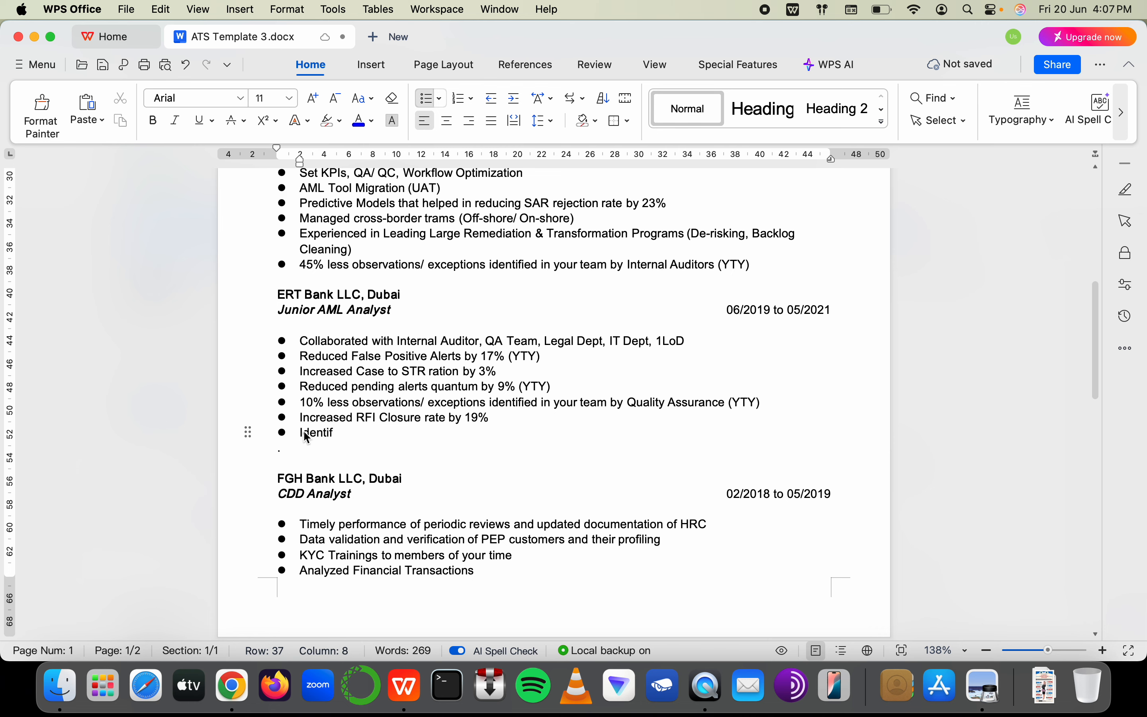
{"action": "key", "text": "BackSpace"}
{"action": "key", "text": "BackSpace"}
{"action": "key", "text": "BackSpace"}
{"action": "type", "text": "ti"}
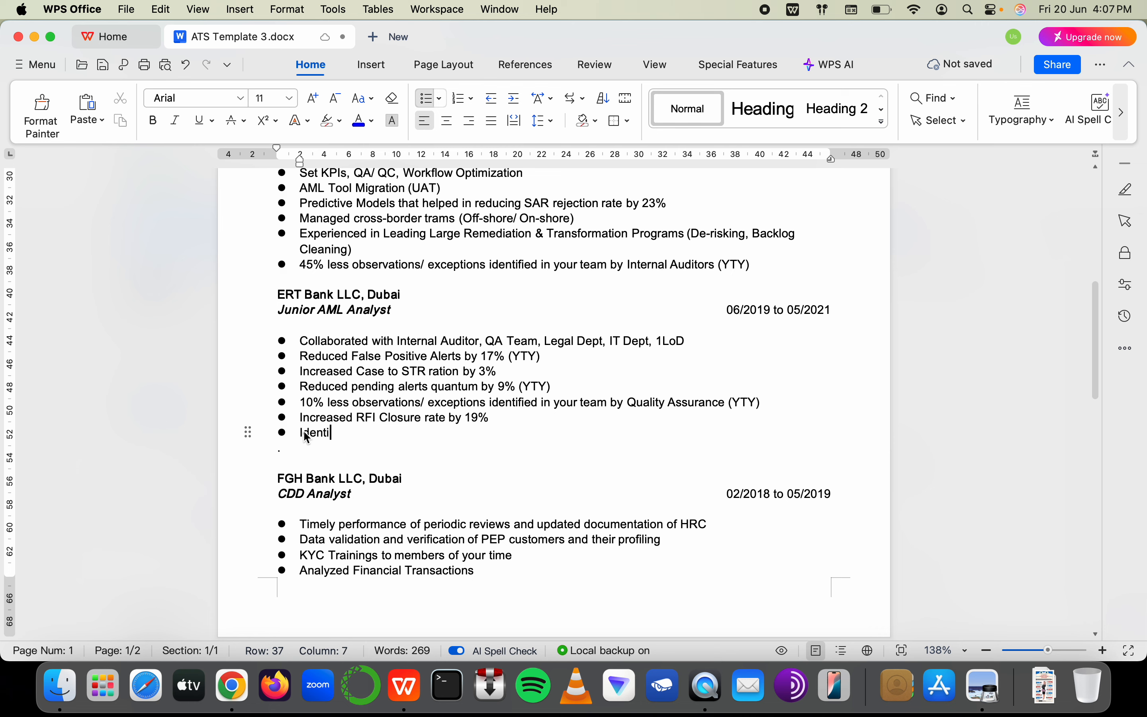
{"action": "type", "text": "fied su"}
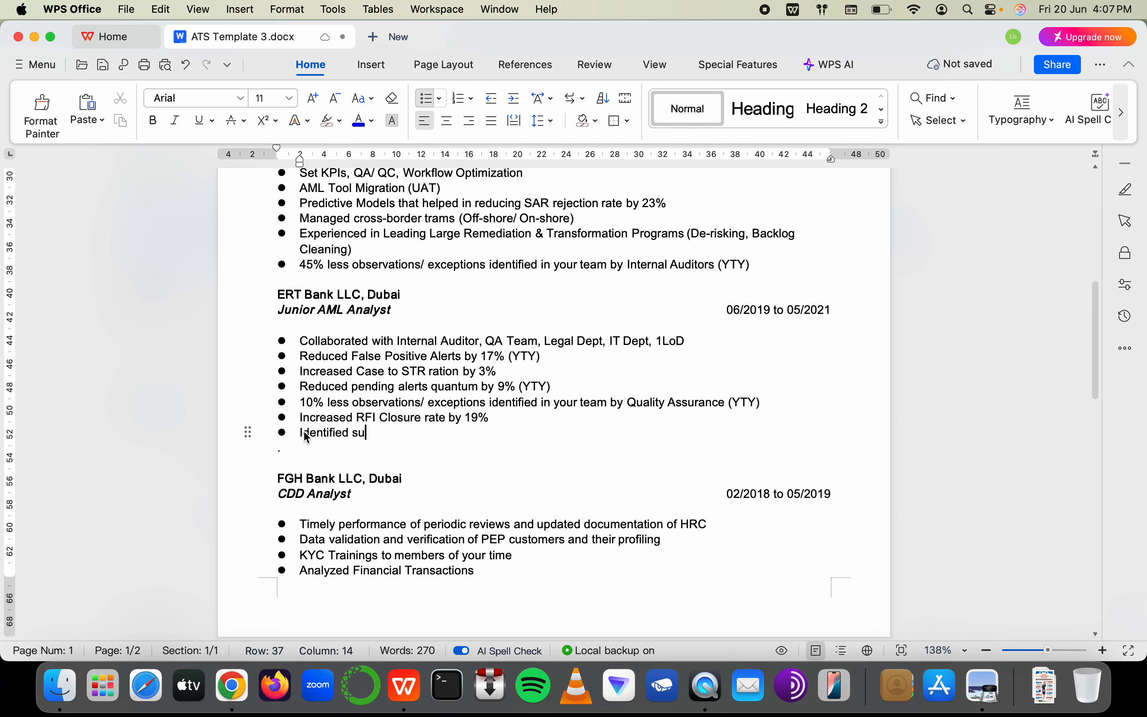
{"action": "key", "text": "BackSpace"}
{"action": "key", "text": "BackSpace"}
{"action": "type", "text": "ill"}
{"action": "type", "text": "activ"}
{"action": "key", "text": "BackSpace"}
{"action": "key", "text": "BackSpace"}
{"action": "key", "text": "BackSpace"}
{"action": "key", "text": "BackSpace"}
{"action": "key", "text": "BackSpace"}
{"action": "type", "text": "cit activit"}
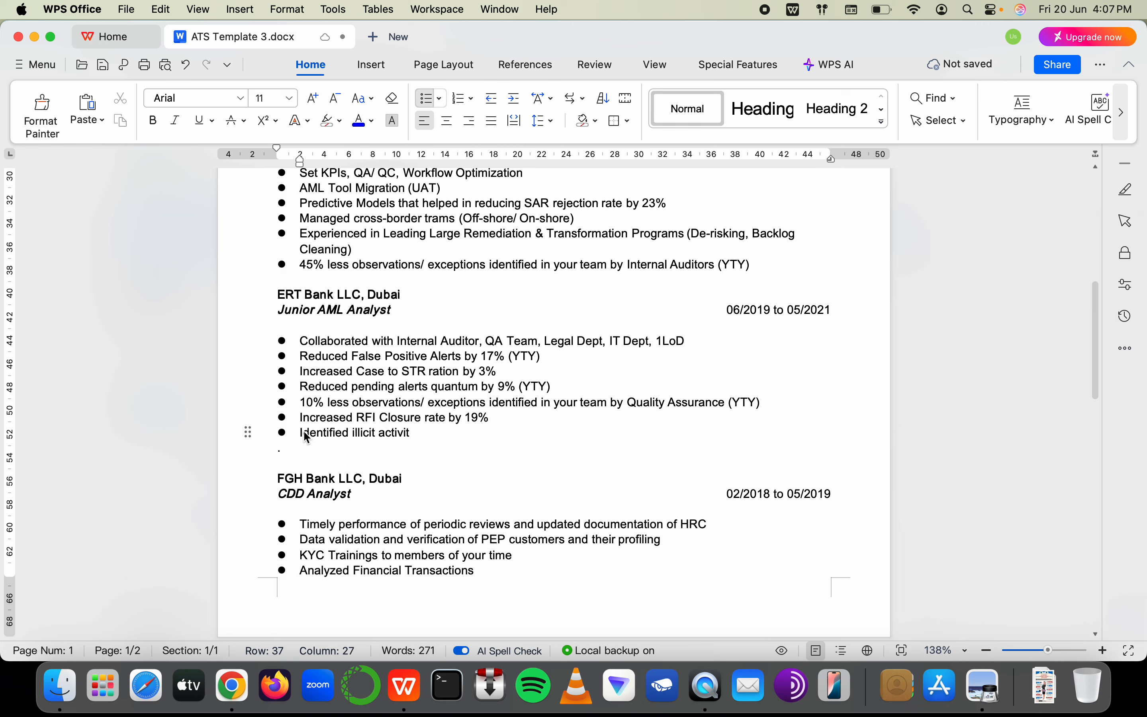
{"action": "type", "text": "ies "}
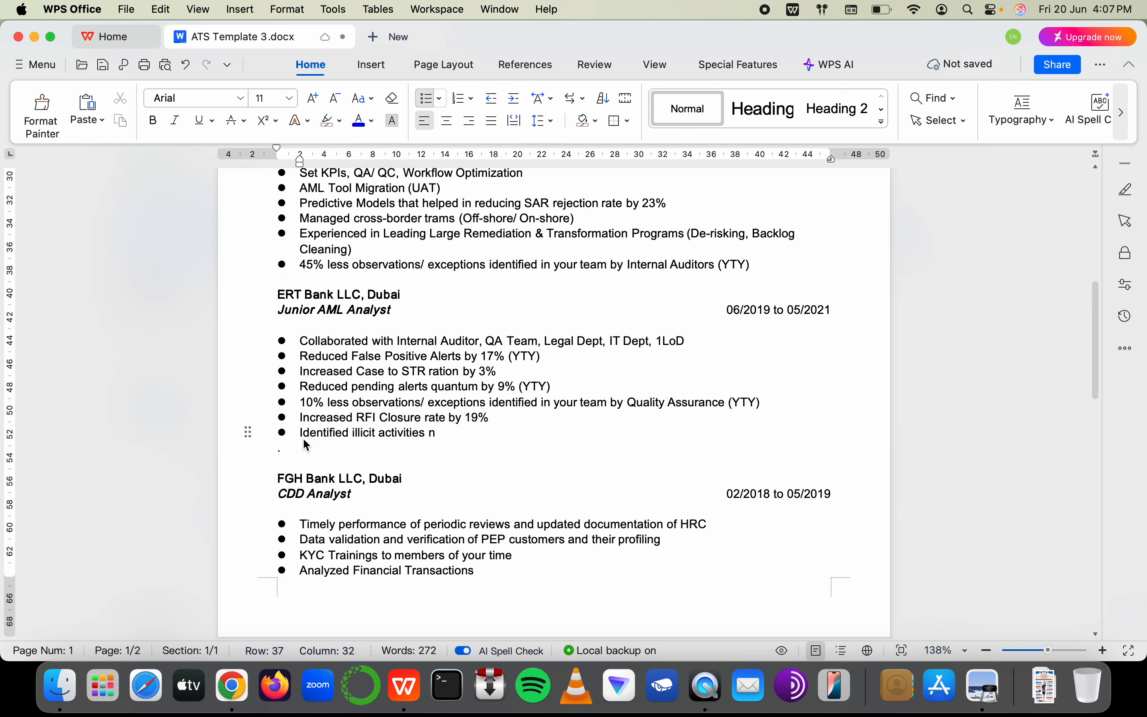
{"action": "type", "text": "unidentified by "}
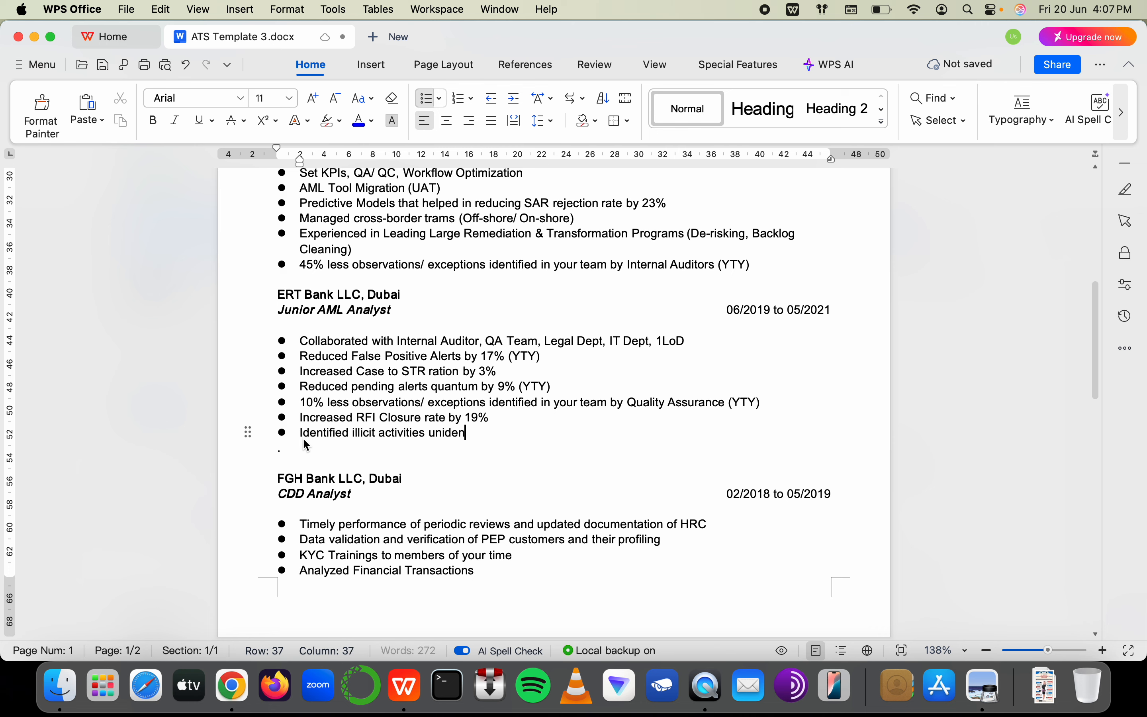
{"action": "type", "text": "T"}
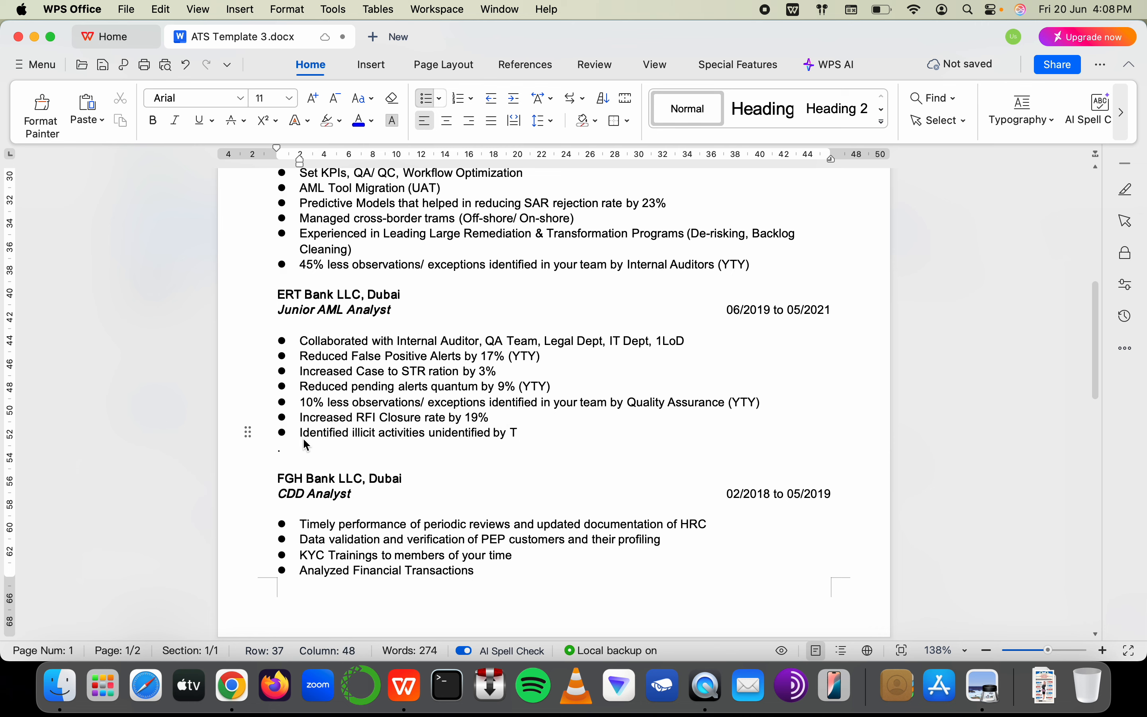
{"action": "type", "text": "M Tool "}
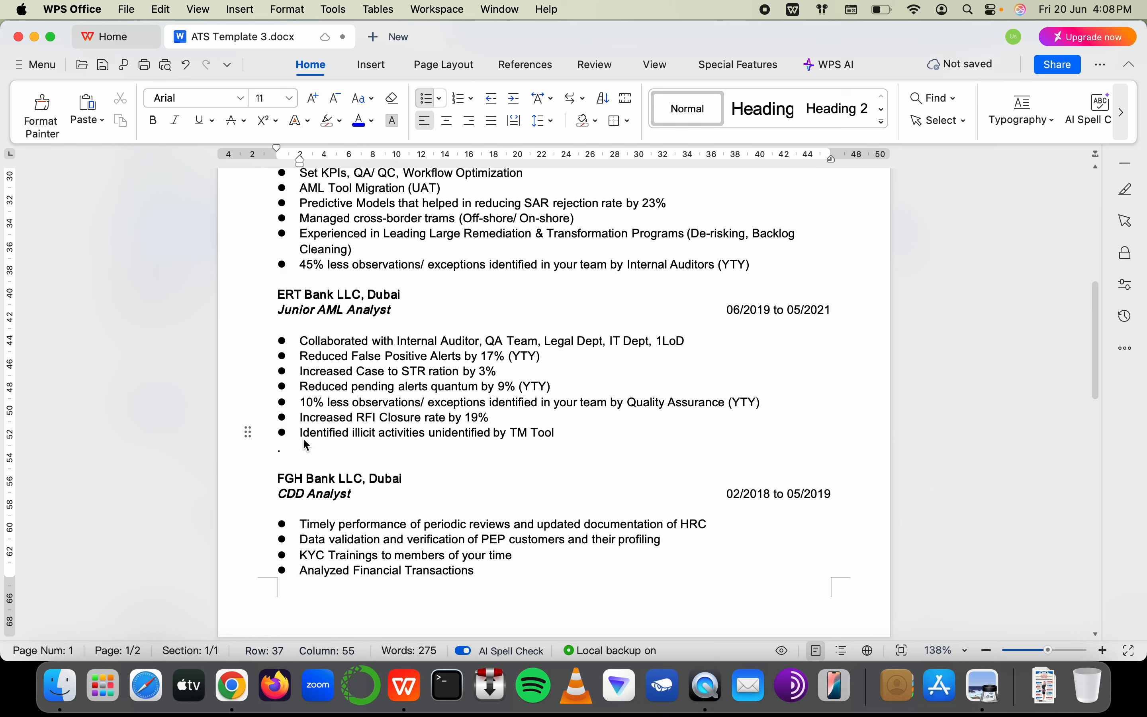
{"action": "type", "text": "s"}
Insert 'using pattern recognition and data analytics which were' after 'activities'
{"action": "key", "text": "BackSpace"}
{"action": "key", "text": "Right"}
{"action": "type", "text": "using"}
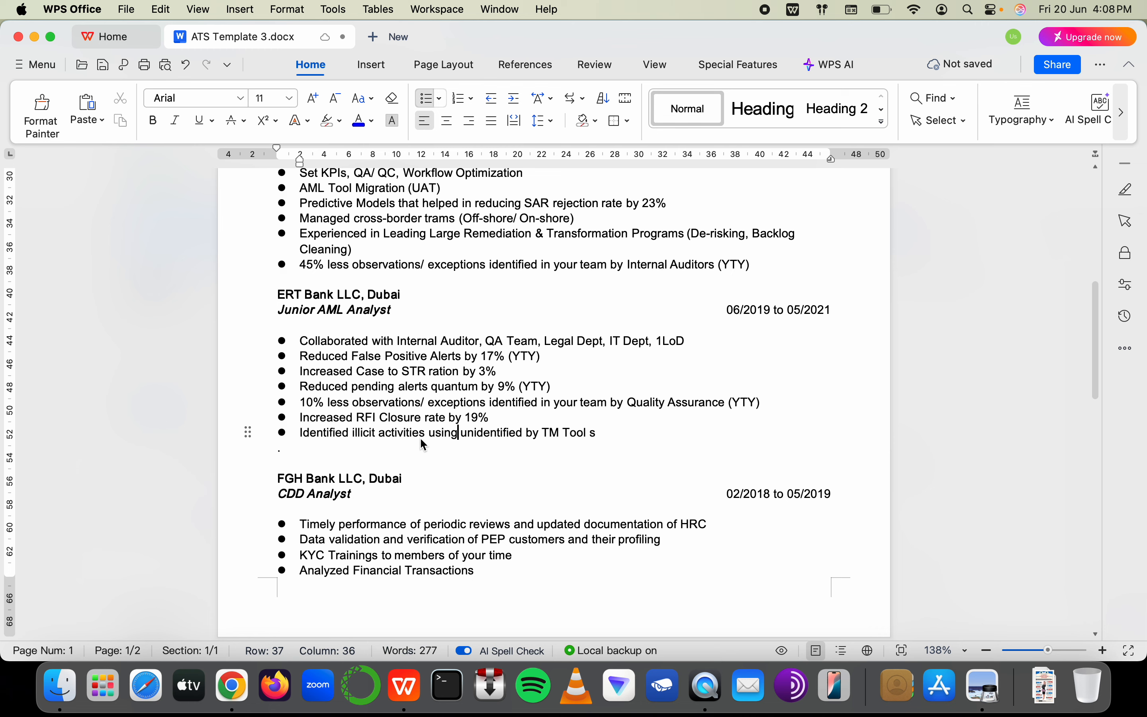
{"action": "type", "text": " pattern d"}
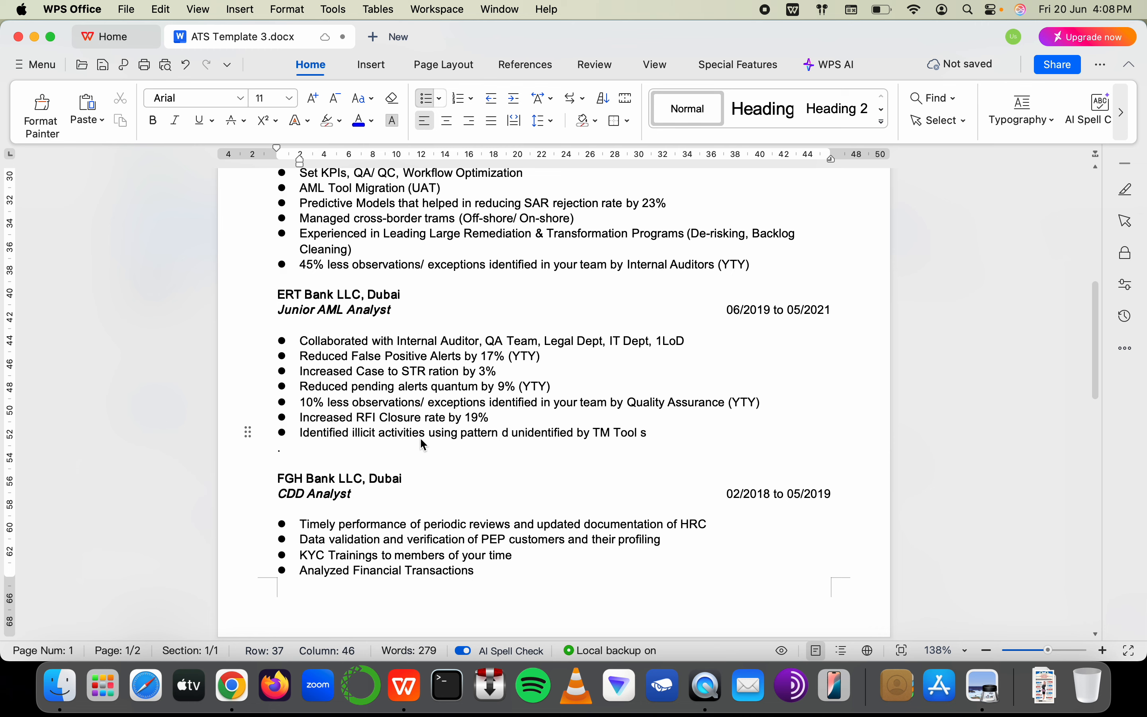
{"action": "key", "text": "BackSpace"}
{"action": "type", "text": "recogin"}
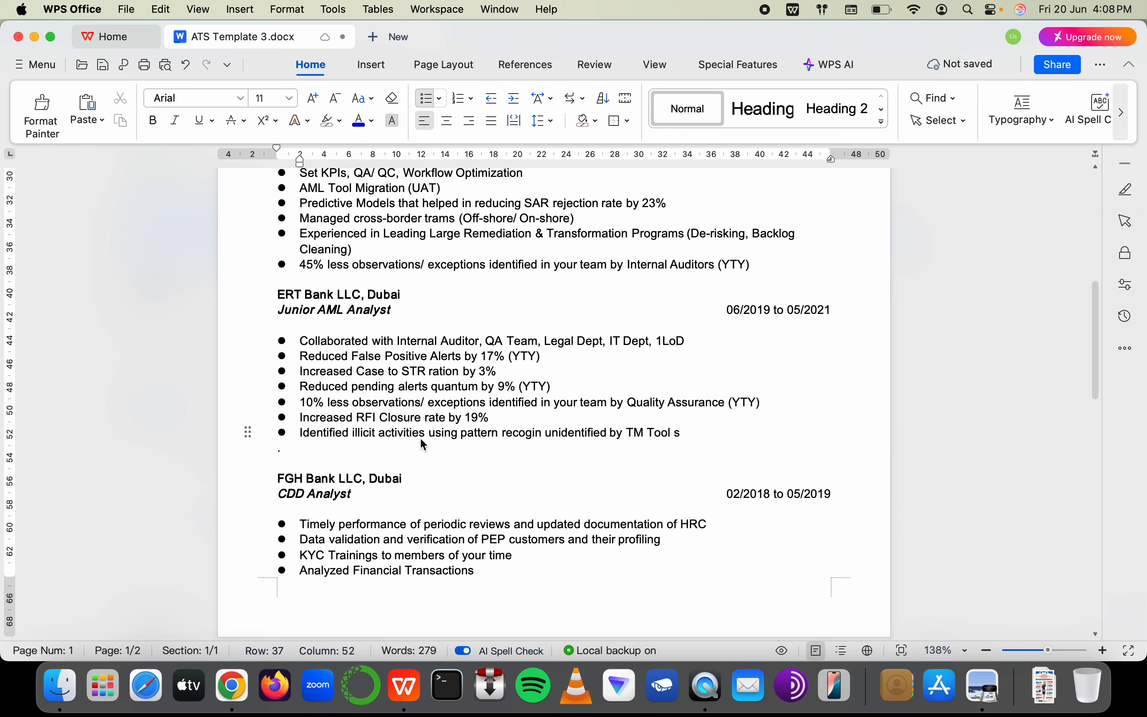
{"action": "key", "text": "BackSpace"}
{"action": "key", "text": "BackSpace"}
{"action": "type", "text": "nitiona"}
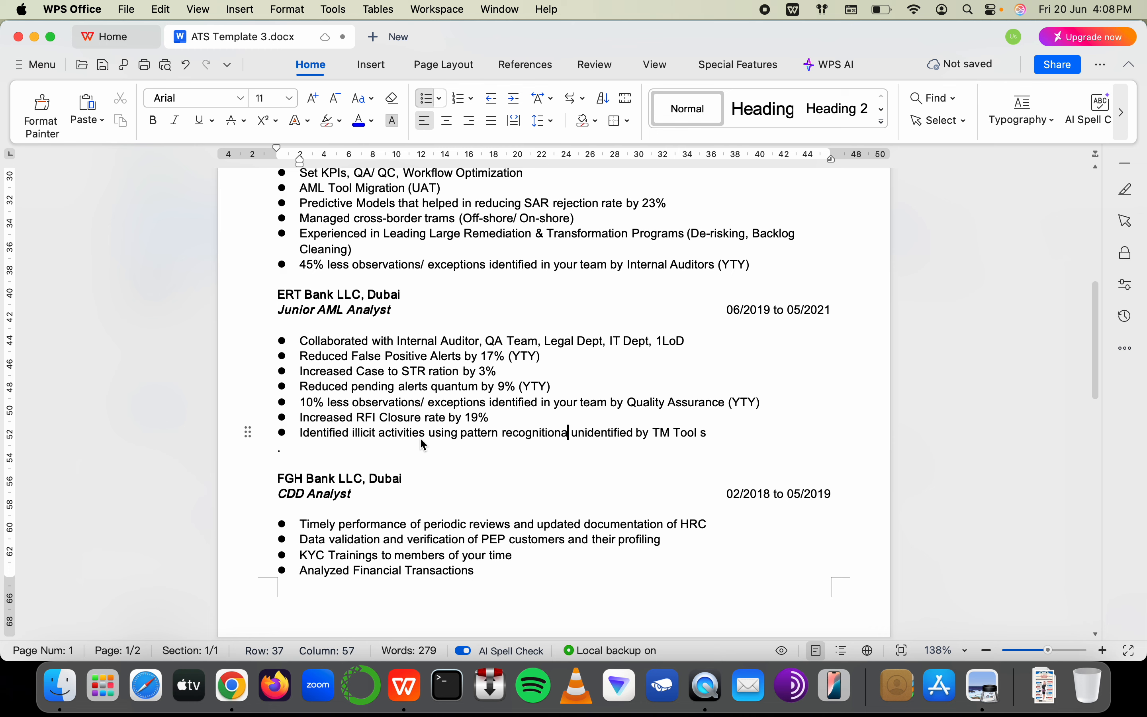
{"action": "key", "text": "BackSpace"}
{"action": "type", "text": "and data"}
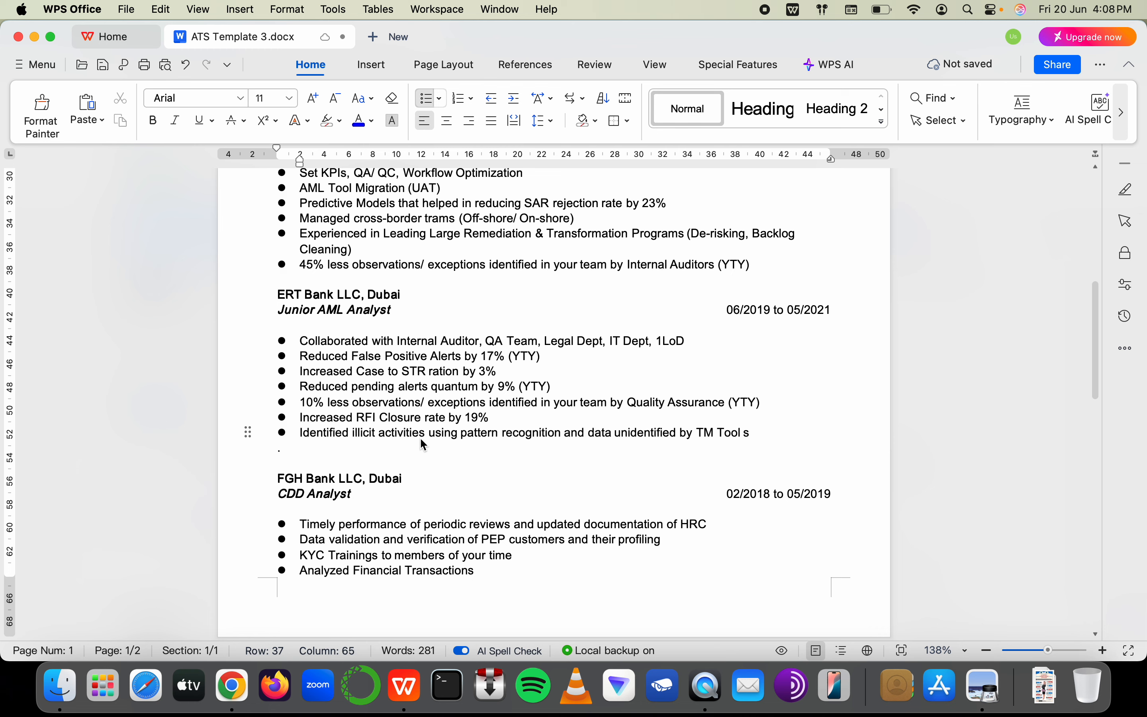
{"action": "type", "text": " a"}
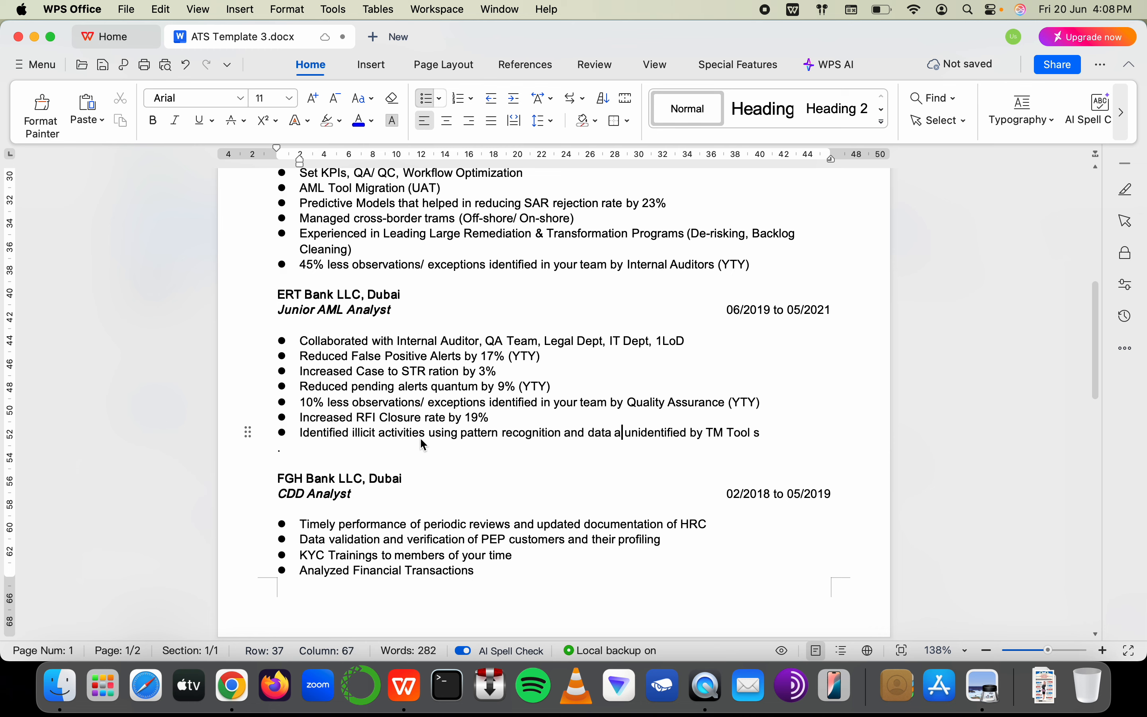
{"action": "type", "text": "nalytics whic"}
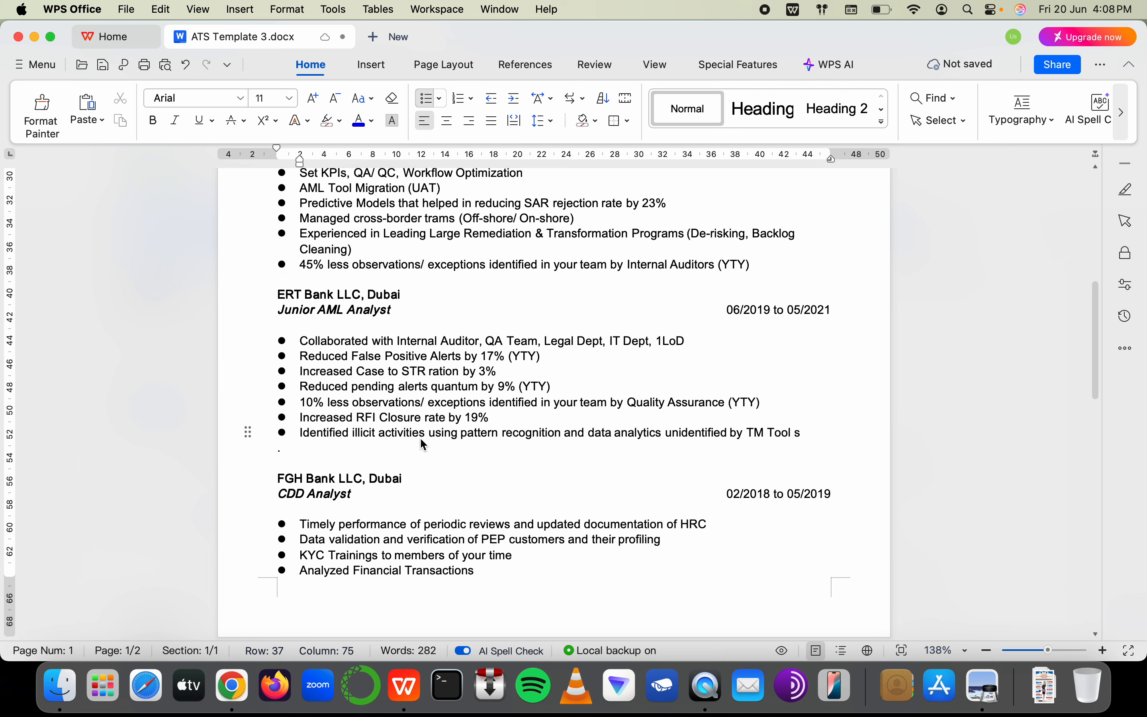
{"action": "type", "text": "h were"}
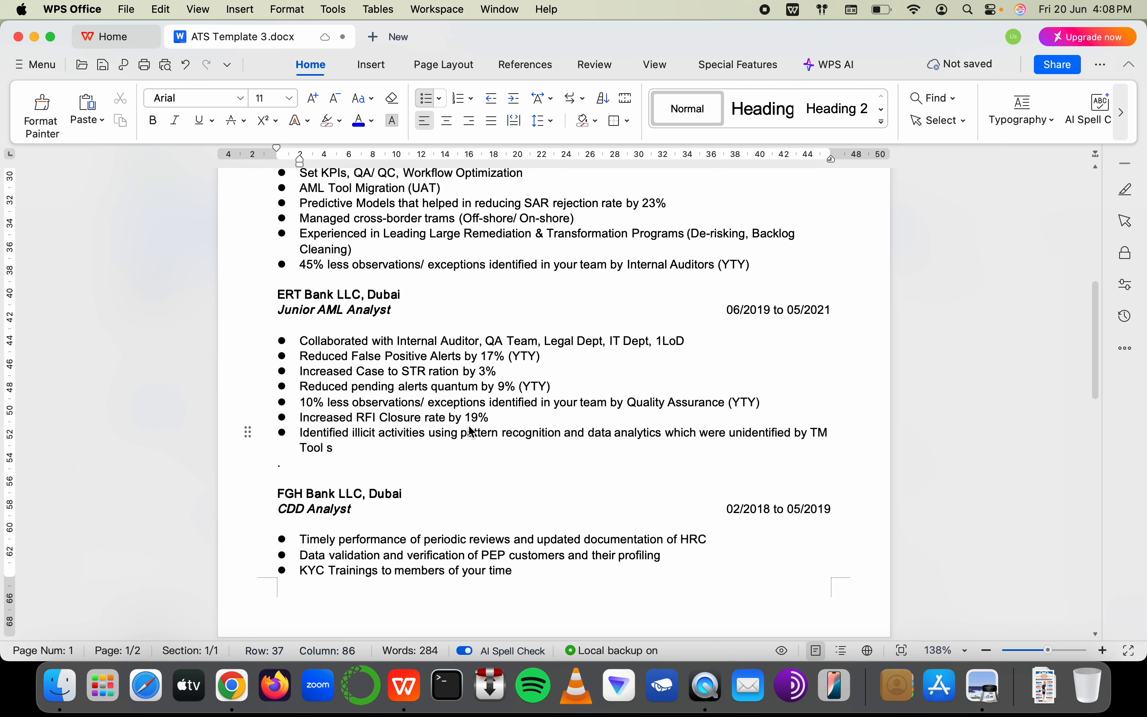
Correct 'Tool s' to 'Tools' at the end of the bullet
{"action": "left_click", "coordinate": [343, 453]}
{"action": "key", "text": "Left"}
{"action": "key", "text": "BackSpace"}
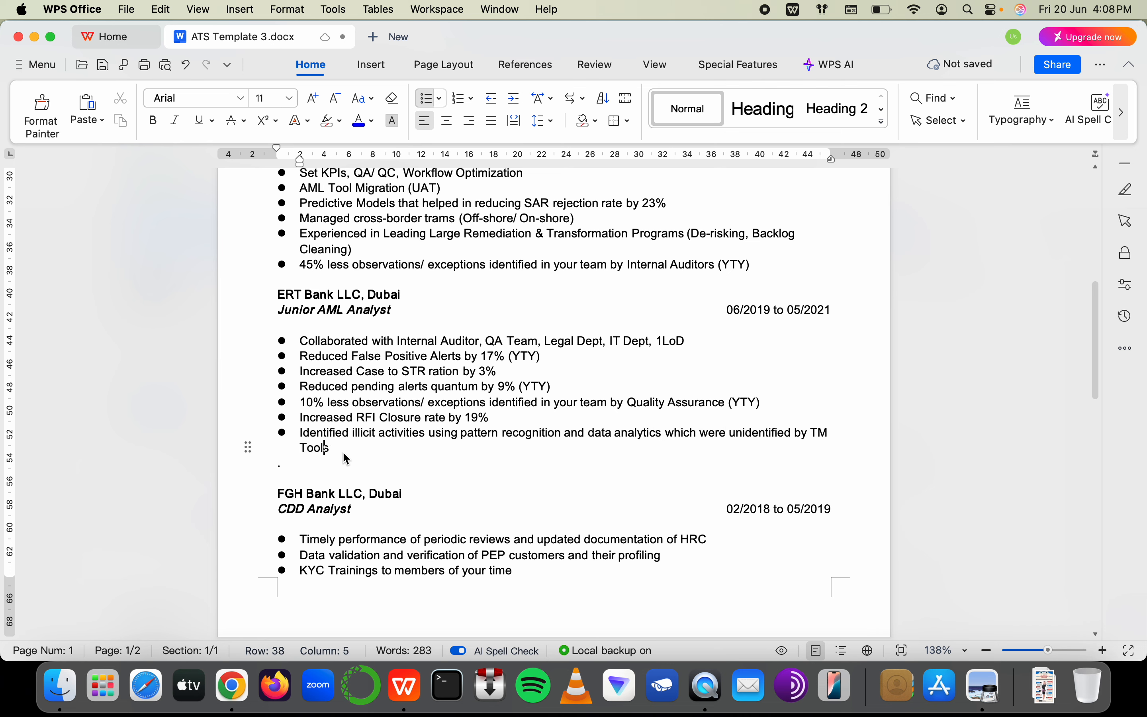
{"action": "scroll", "coordinate": [379, 457], "scroll_direction": "down", "scroll_amount": 10}
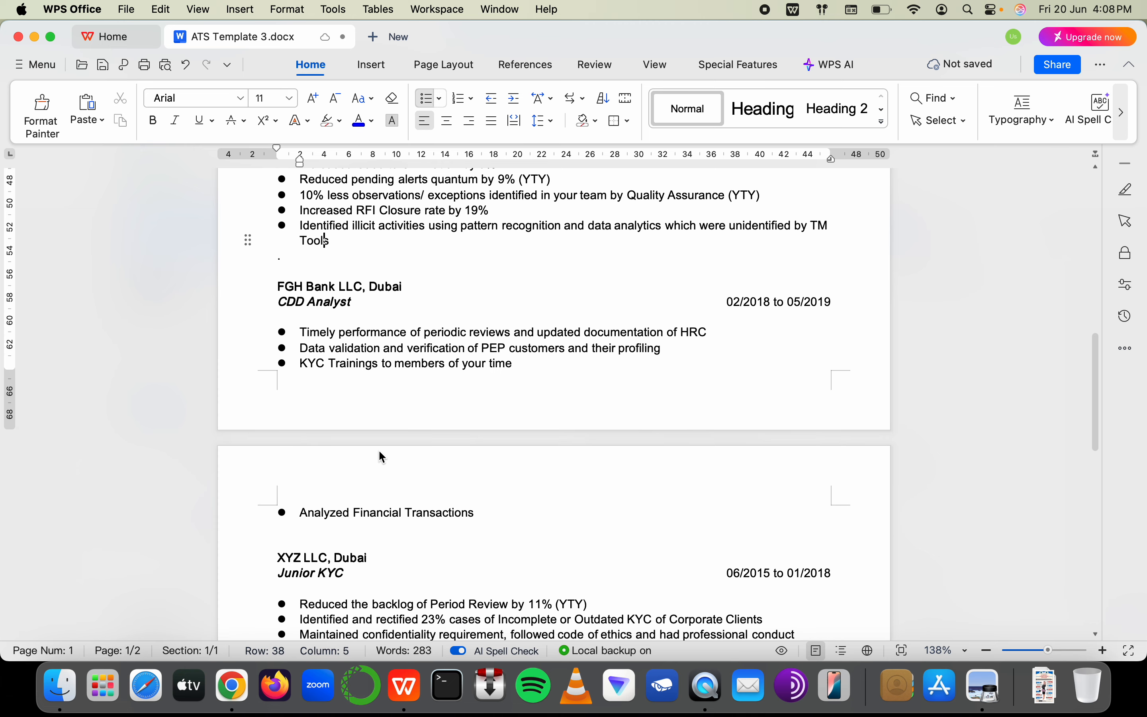
Open the Senior Manager AFC & AML posting, scroll its duties, and mark the know-your-customer wording
{"action": "scroll", "coordinate": [382, 456], "scroll_direction": "up", "scroll_amount": 5}
{"action": "key", "text": "super+Tab"}
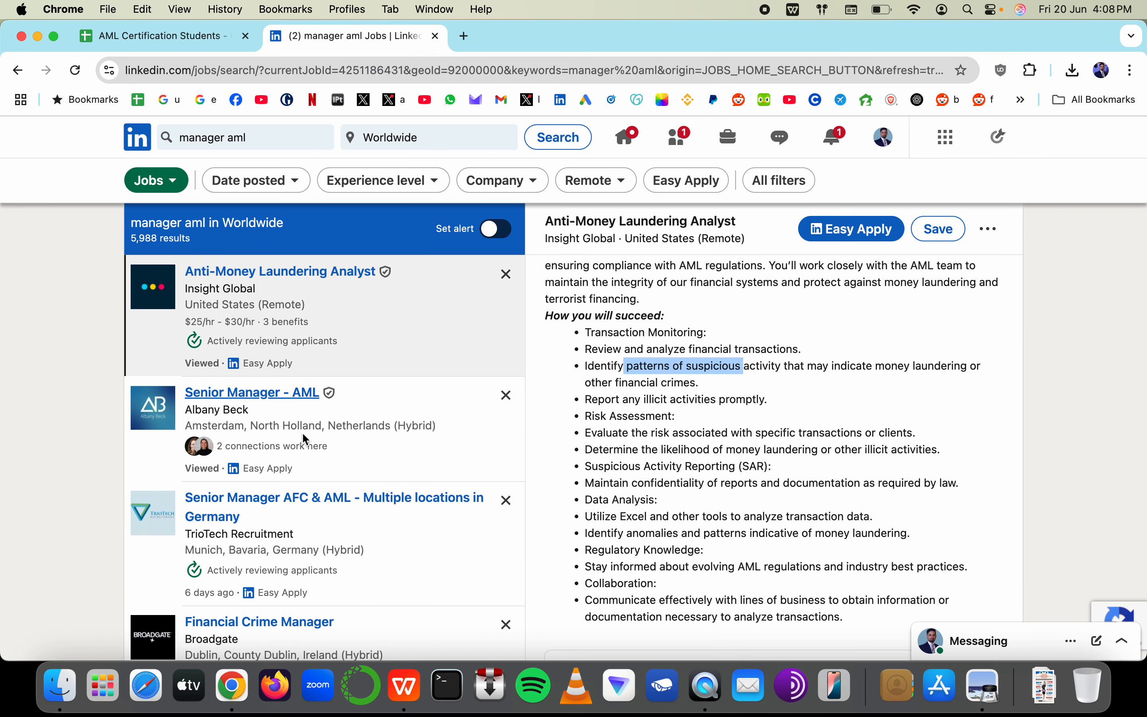
{"action": "left_click", "coordinate": [340, 525]}
{"action": "scroll", "coordinate": [389, 529], "scroll_direction": "down", "scroll_amount": 1}
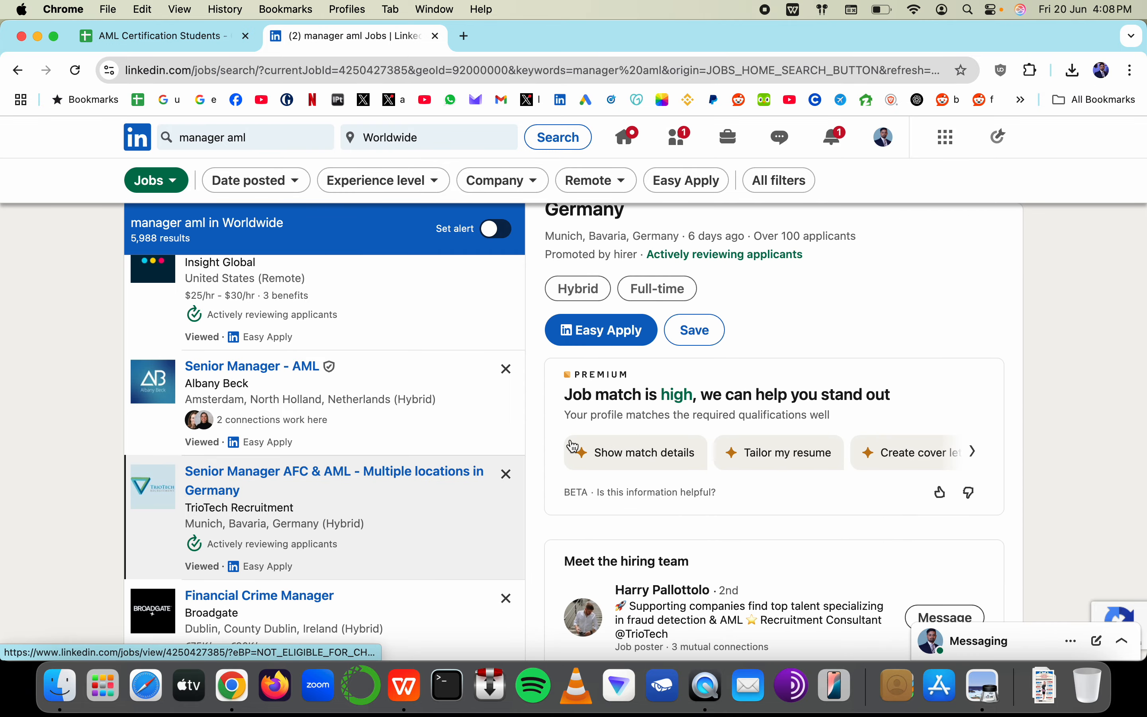
{"action": "scroll", "coordinate": [725, 466], "scroll_direction": "down", "scroll_amount": 3}
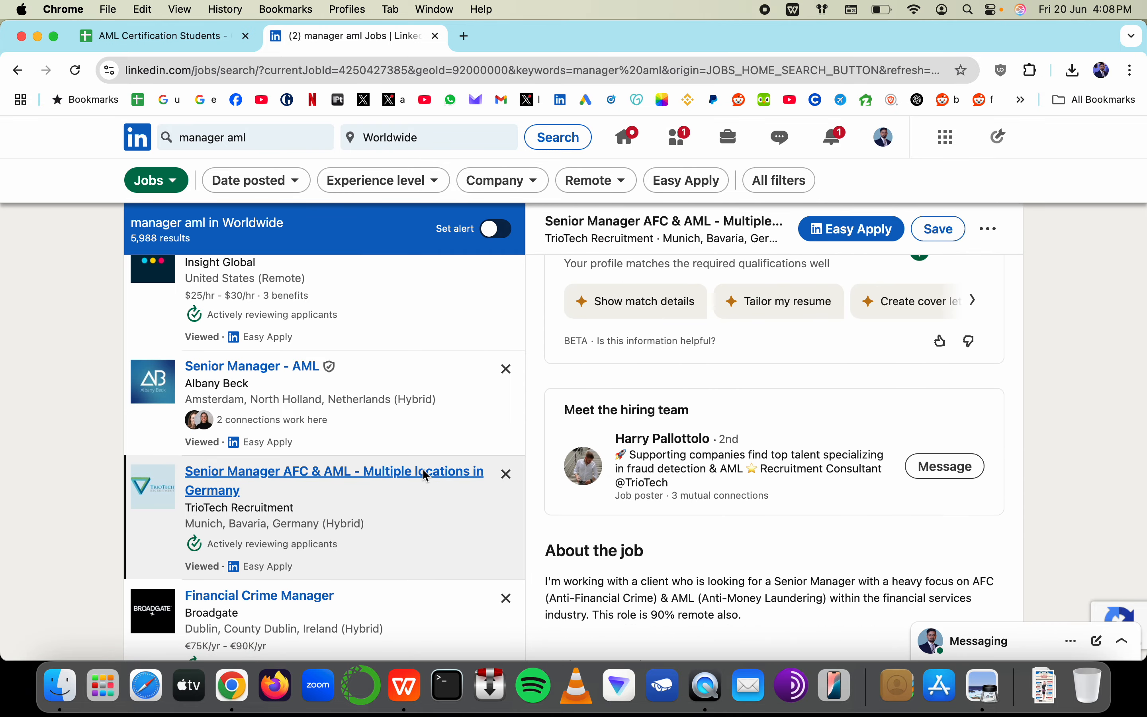
{"action": "scroll", "coordinate": [700, 559], "scroll_direction": "down", "scroll_amount": 6}
{"action": "scroll", "coordinate": [700, 559], "scroll_direction": "down", "scroll_amount": 3}
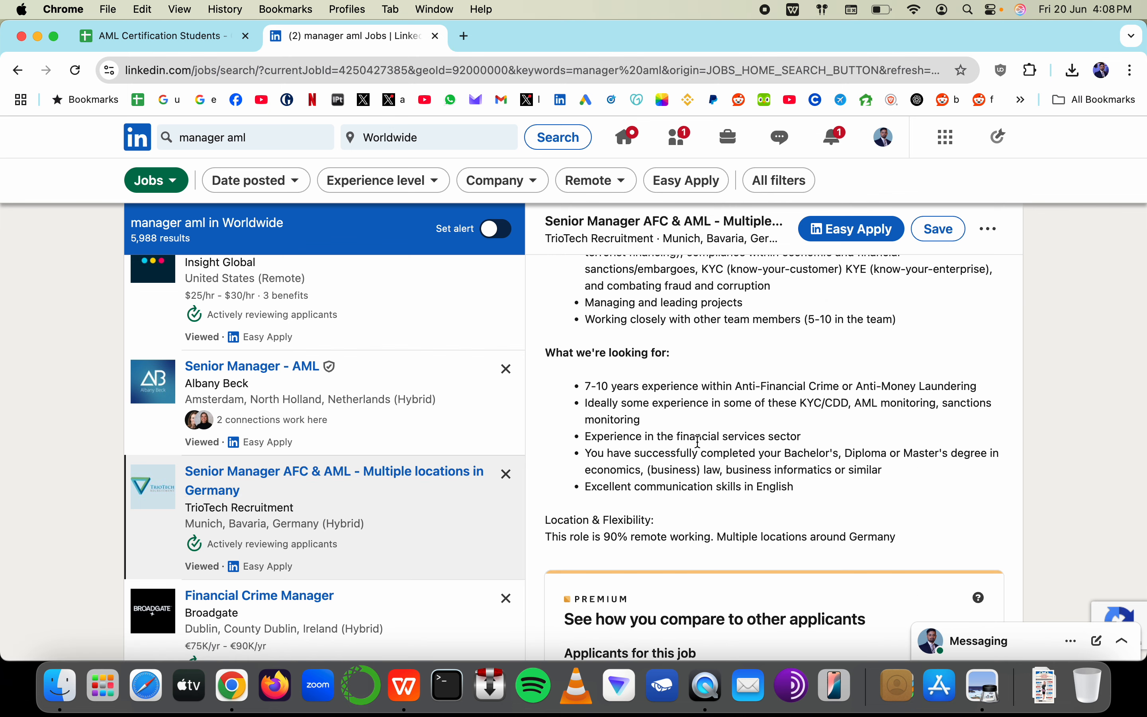
{"action": "scroll", "coordinate": [700, 442], "scroll_direction": "up", "scroll_amount": 7}
{"action": "scroll", "coordinate": [699, 442], "scroll_direction": "down", "scroll_amount": 5}
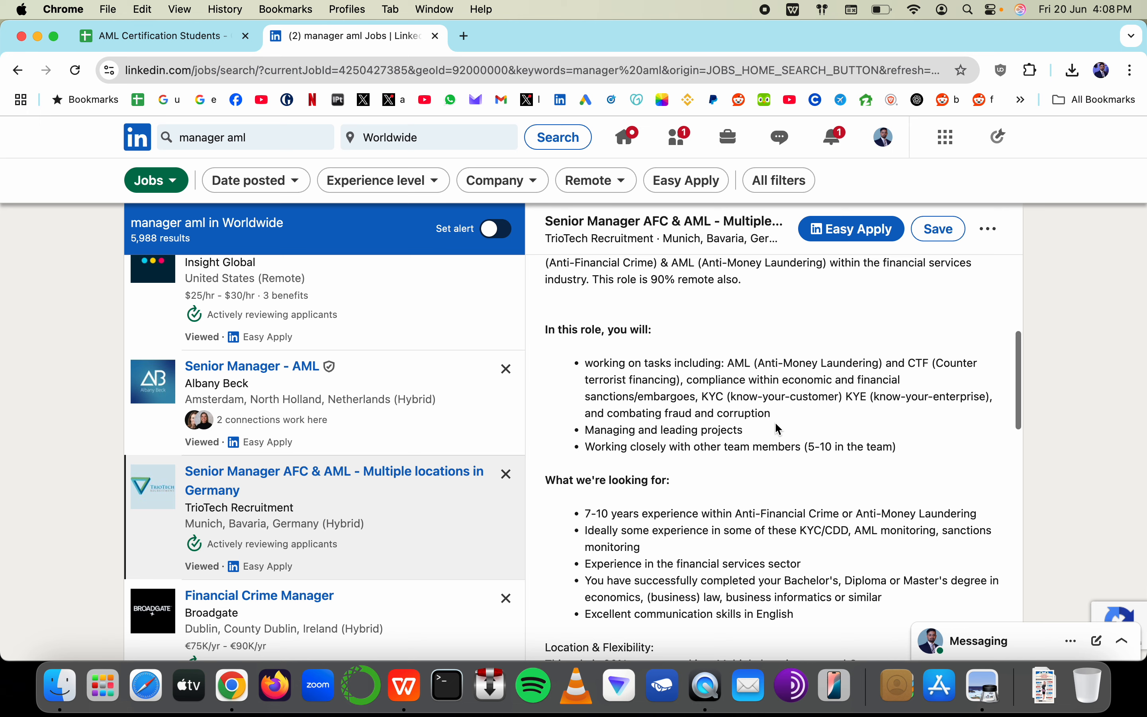
{"action": "left_click_drag", "start_coordinate": [733, 403], "coordinate": [855, 404]}
Insert a tab after KYC in the KYC Trainings bullet, then remove it
{"action": "key", "text": "super+Tab"}
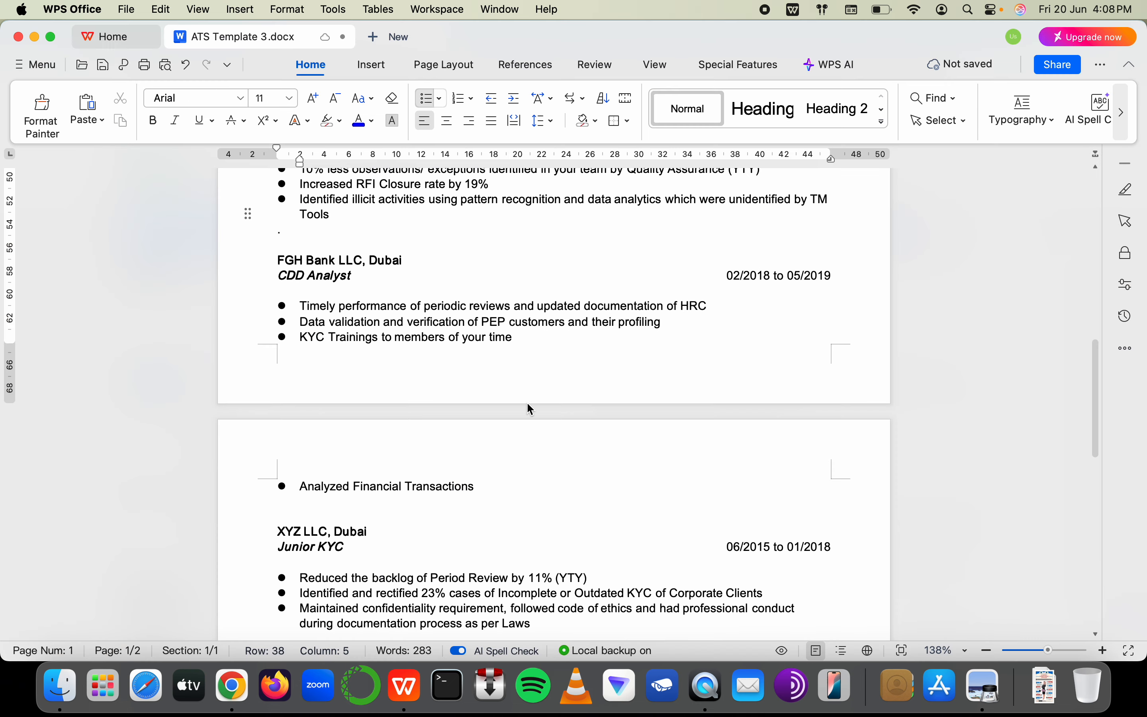
{"action": "scroll", "coordinate": [527, 401], "scroll_direction": "up", "scroll_amount": 7}
{"action": "scroll", "coordinate": [527, 401], "scroll_direction": "down", "scroll_amount": 10}
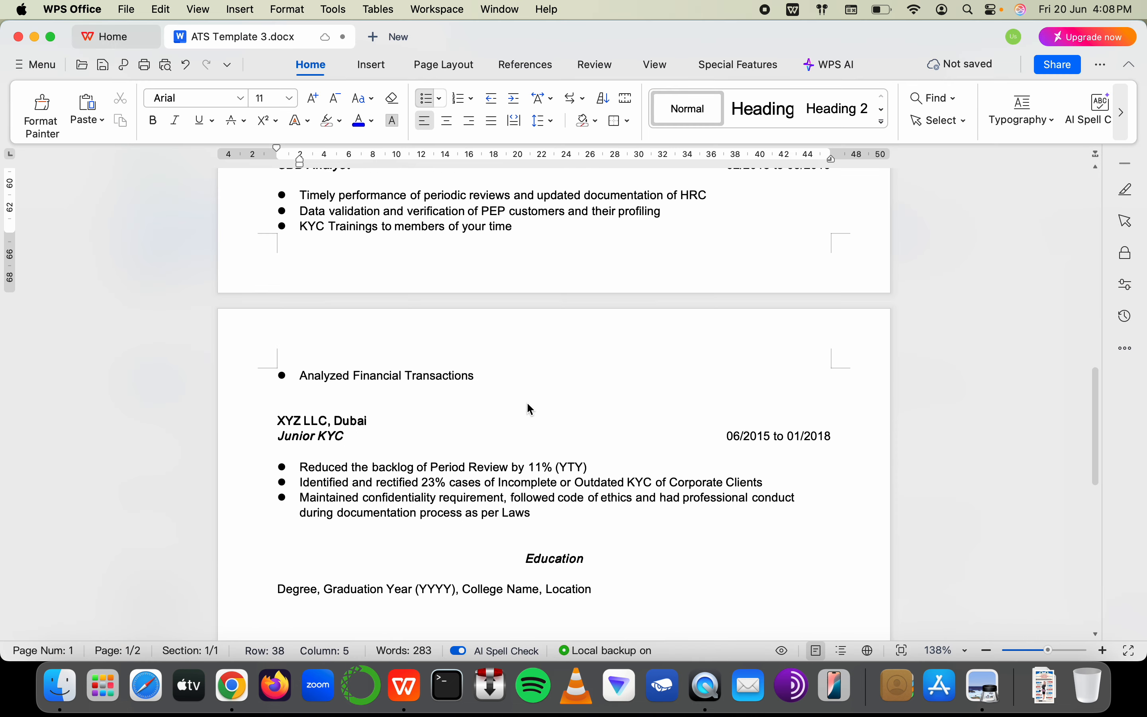
{"action": "scroll", "coordinate": [527, 401], "scroll_direction": "up", "scroll_amount": 3}
{"action": "left_click", "coordinate": [310, 386]}
{"action": "left_click", "coordinate": [327, 386]}
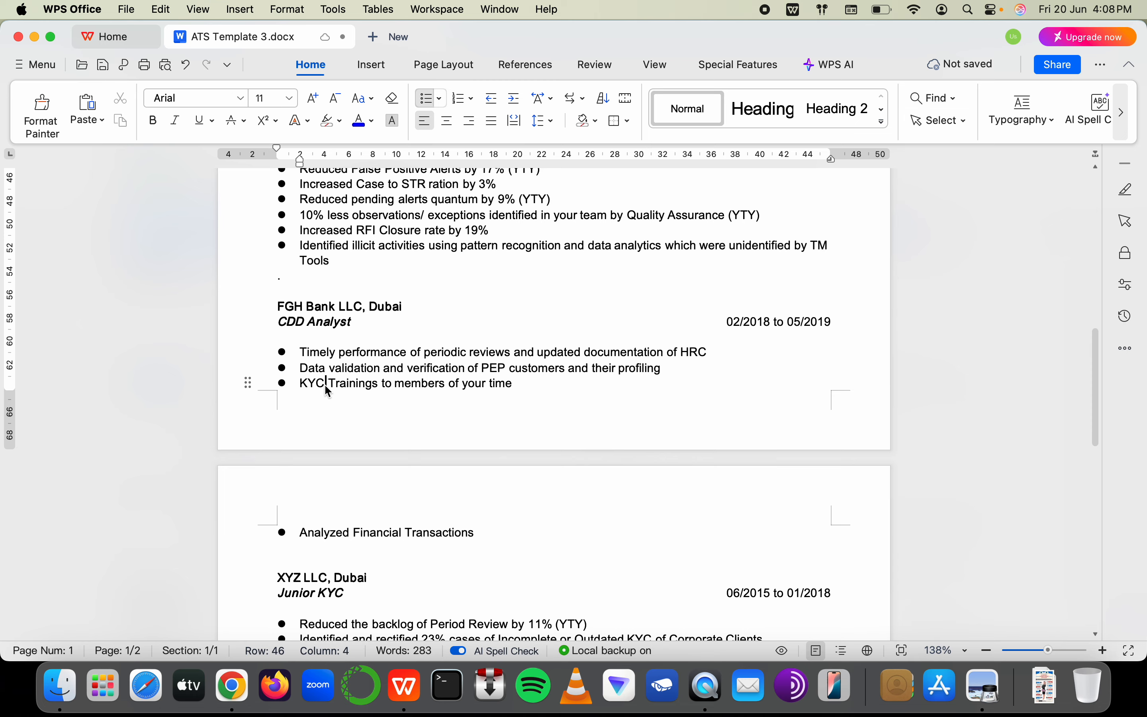
{"action": "key", "text": "Tab"}
{"action": "key", "text": "super+Tab"}
{"action": "key", "text": "super+Tab"}
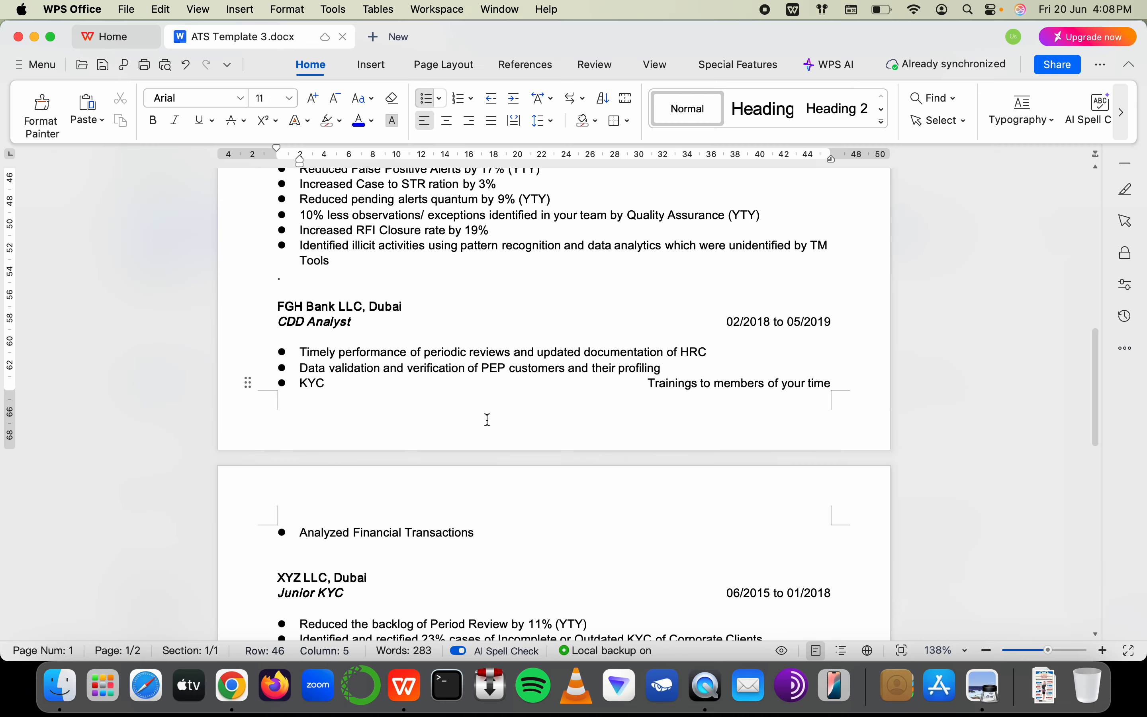
{"action": "key", "text": "BackSpace"}
Add a 'Know Your' bullet below the 1LoD line, then undo it
{"action": "scroll", "coordinate": [489, 419], "scroll_direction": "up", "scroll_amount": 6}
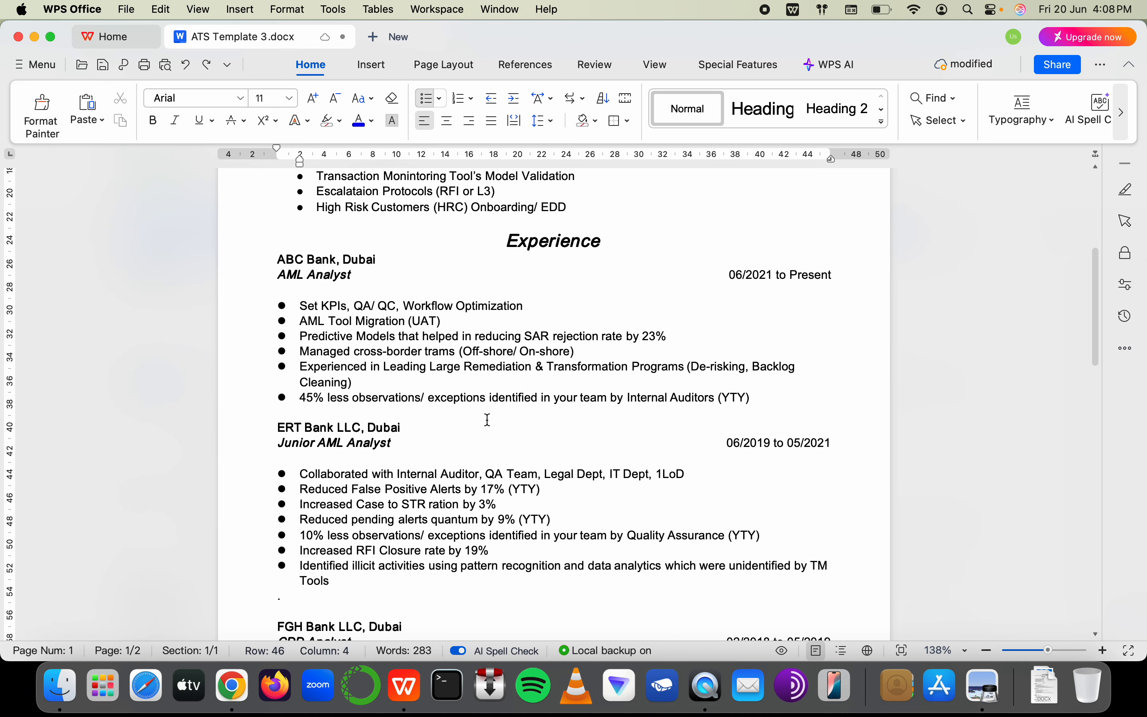
{"action": "scroll", "coordinate": [489, 419], "scroll_direction": "up", "scroll_amount": 2}
{"action": "scroll", "coordinate": [488, 419], "scroll_direction": "down", "scroll_amount": 2}
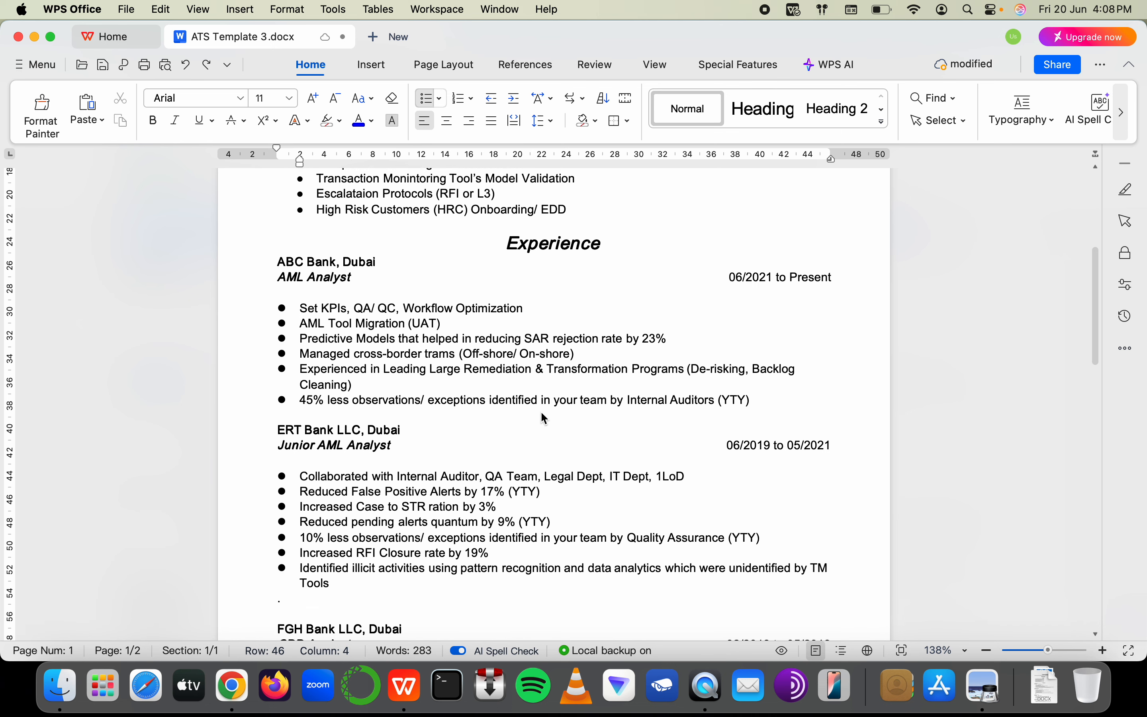
{"action": "scroll", "coordinate": [544, 418], "scroll_direction": "down", "scroll_amount": 1}
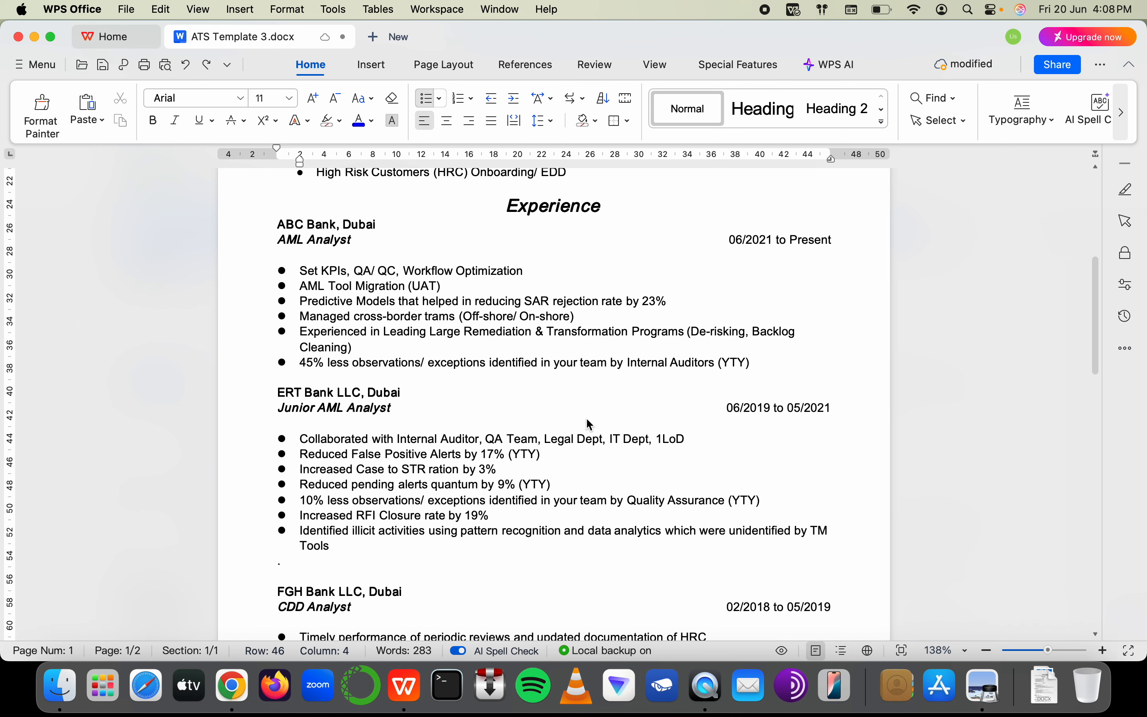
{"action": "double_click", "coordinate": [690, 438]}
{"action": "key", "text": "Return"}
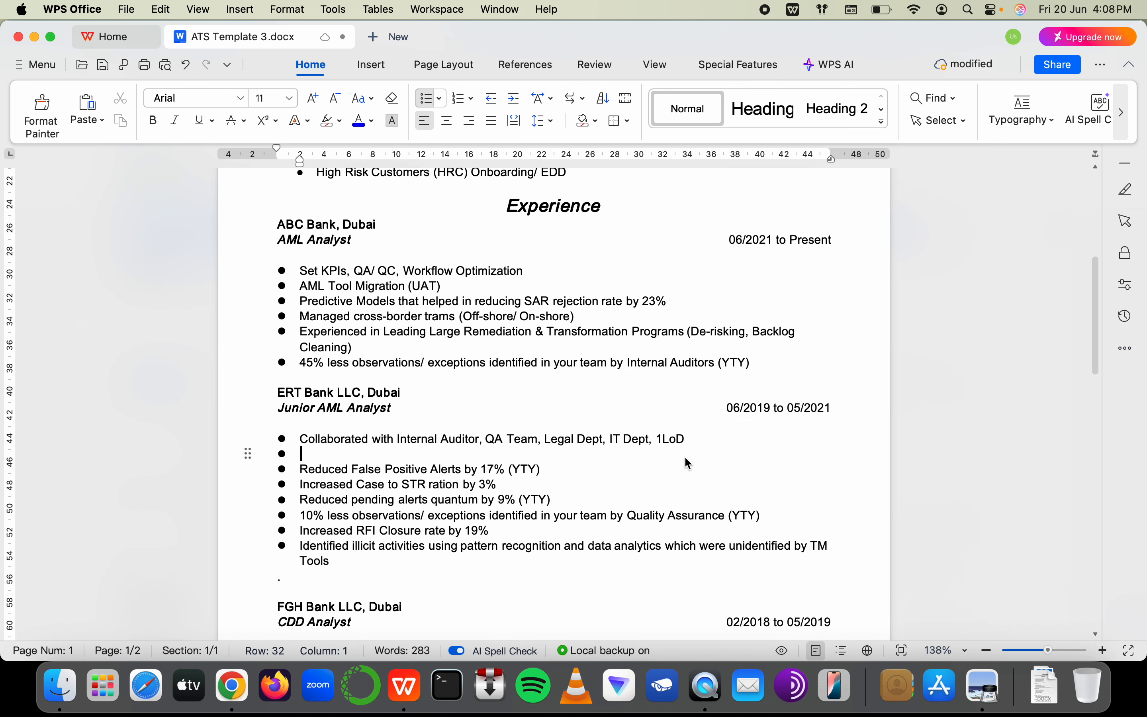
{"action": "type", "text": "KYnow "}
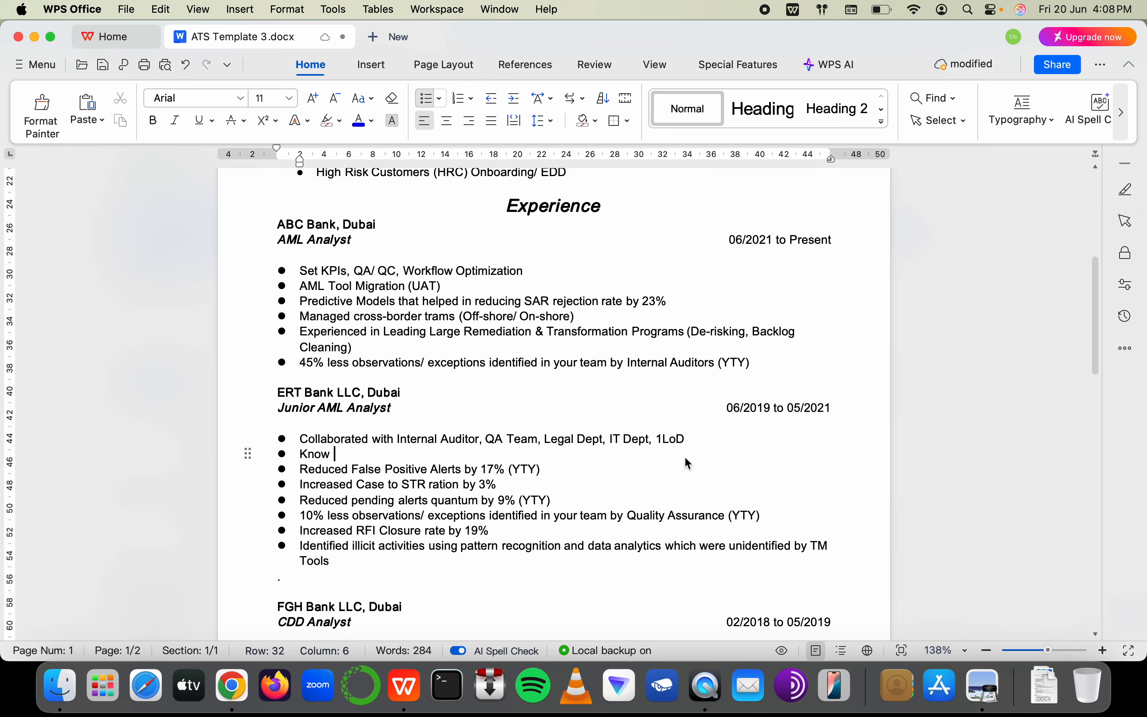
{"action": "type", "text": "Your Ce"}
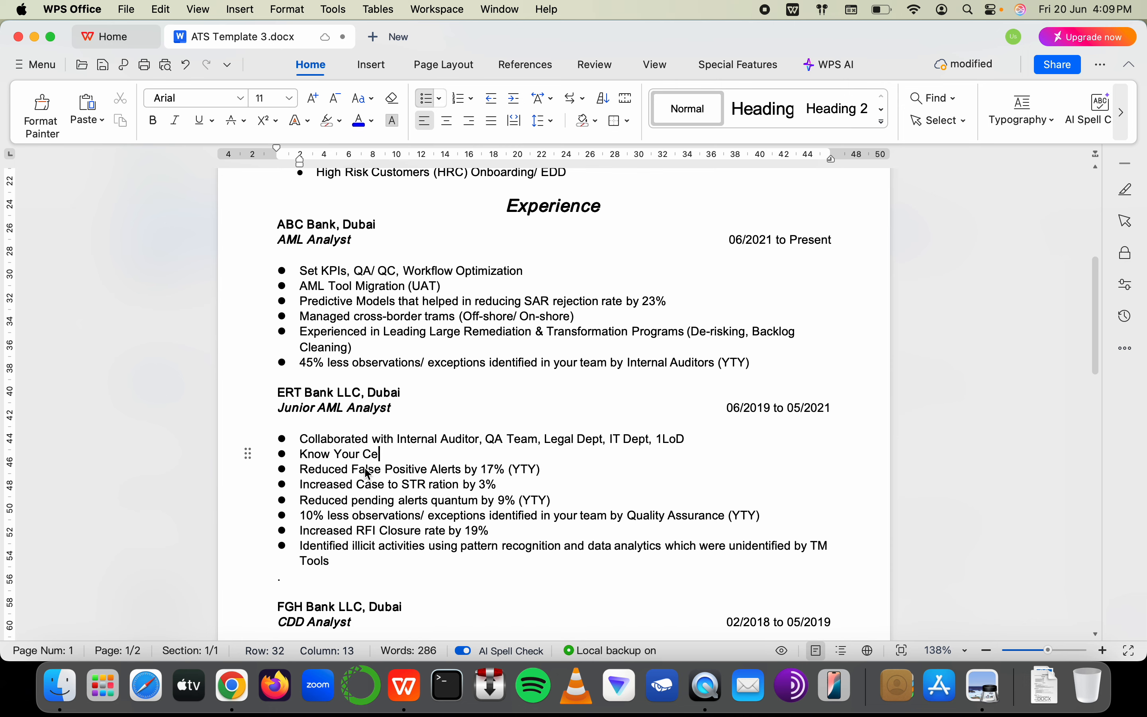
{"action": "scroll", "coordinate": [368, 472], "scroll_direction": "down", "scroll_amount": 3}
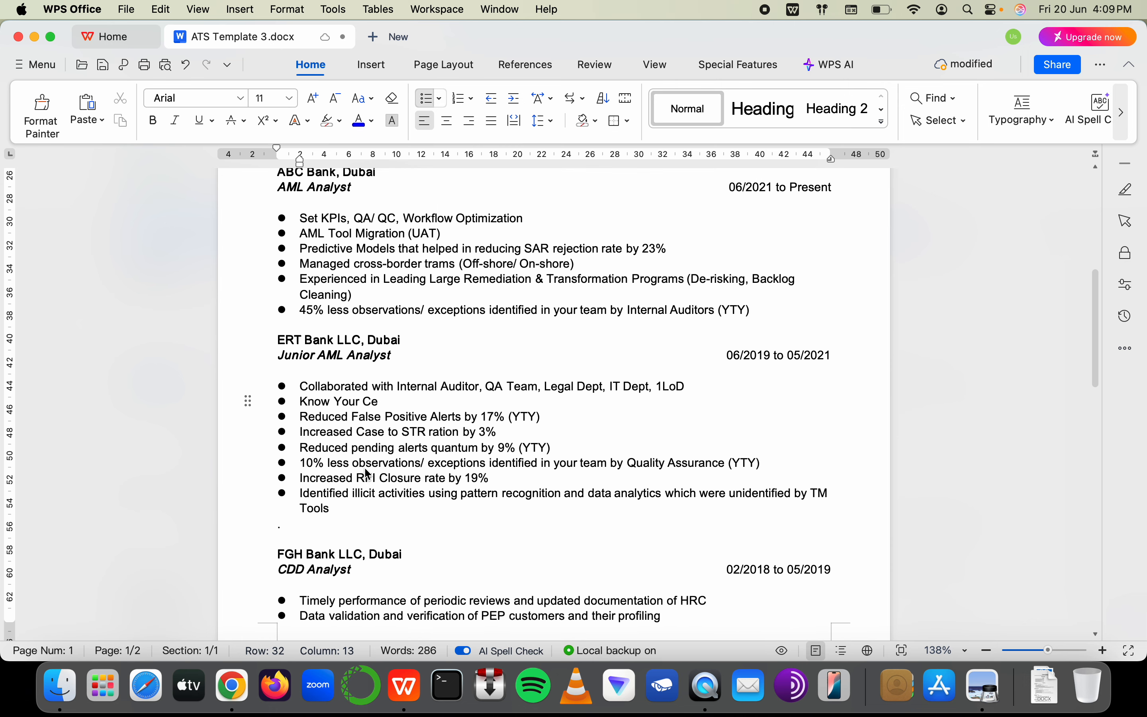
{"action": "scroll", "coordinate": [367, 472], "scroll_direction": "up", "scroll_amount": 1}
{"action": "key", "text": "super+z"}
{"action": "key", "text": "super+z"}
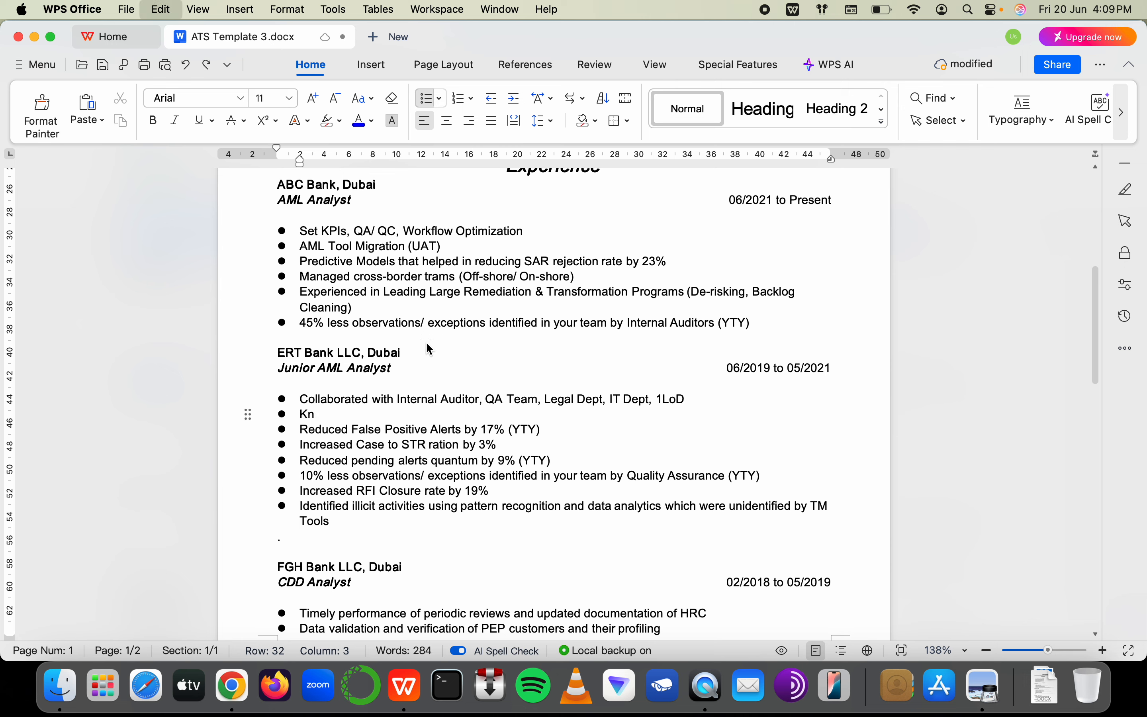
{"action": "key", "text": "super+z"}
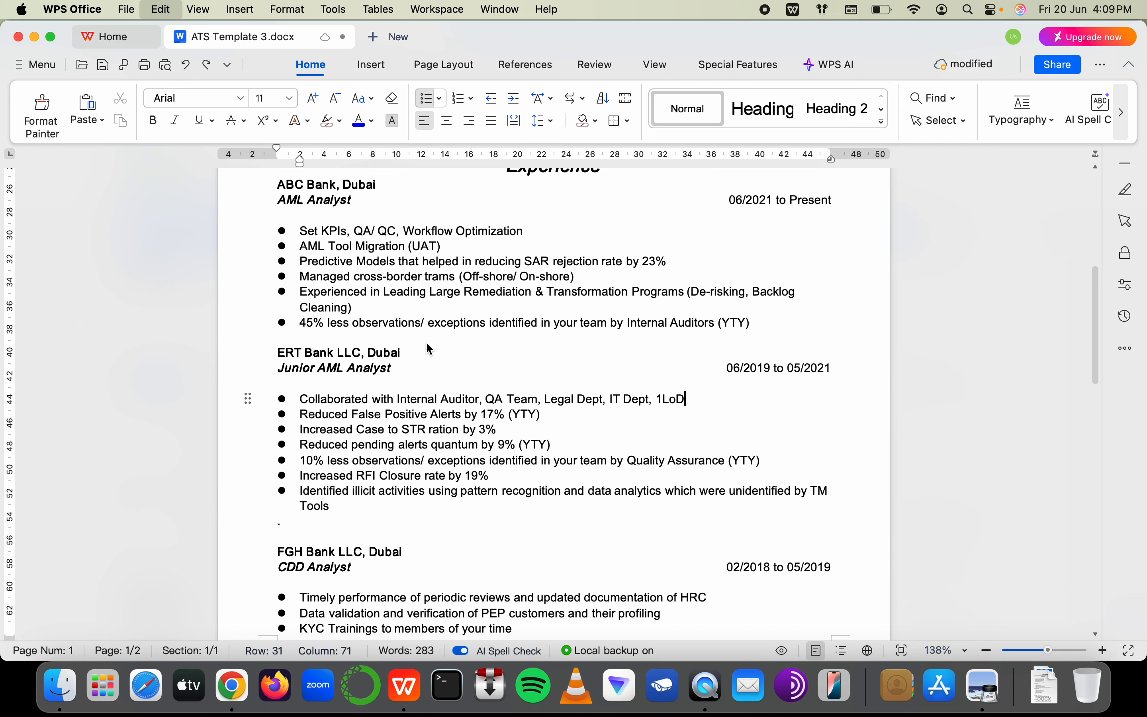
Append 'and Know Your Vendor' after 'AML Tool Migration (UAT)' in the ABC Bank bullet
{"action": "left_click", "coordinate": [465, 251]}
{"action": "type", "text": "and"}
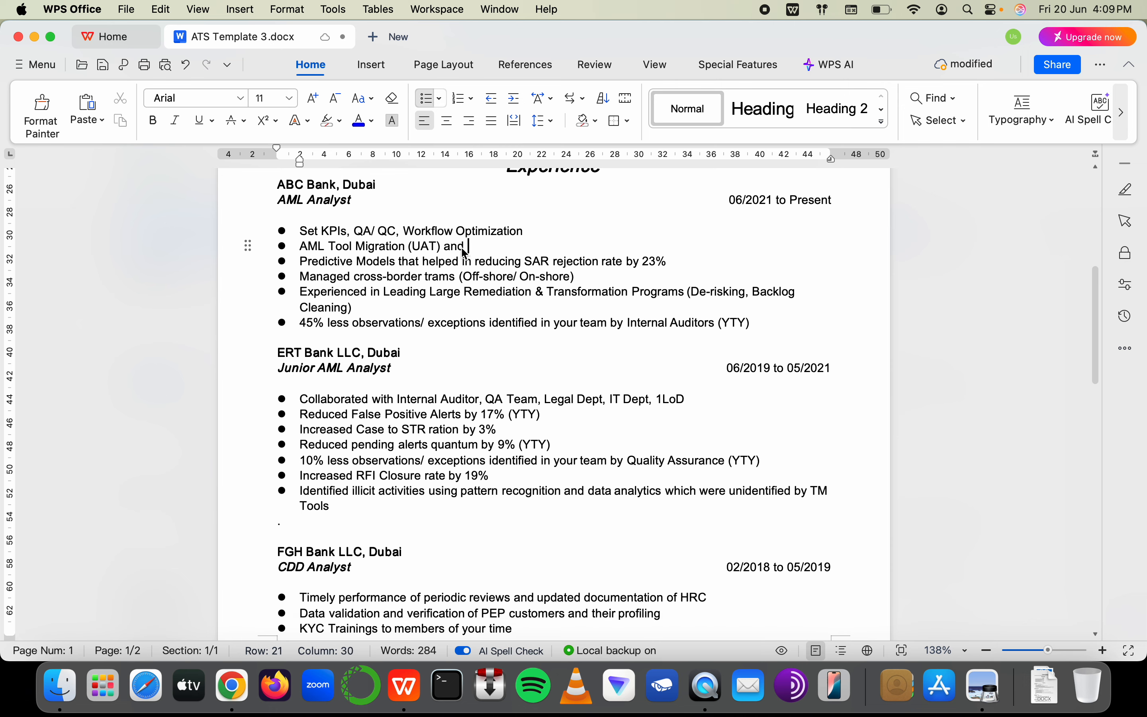
{"action": "type", "text": " Know Your Vendor"}
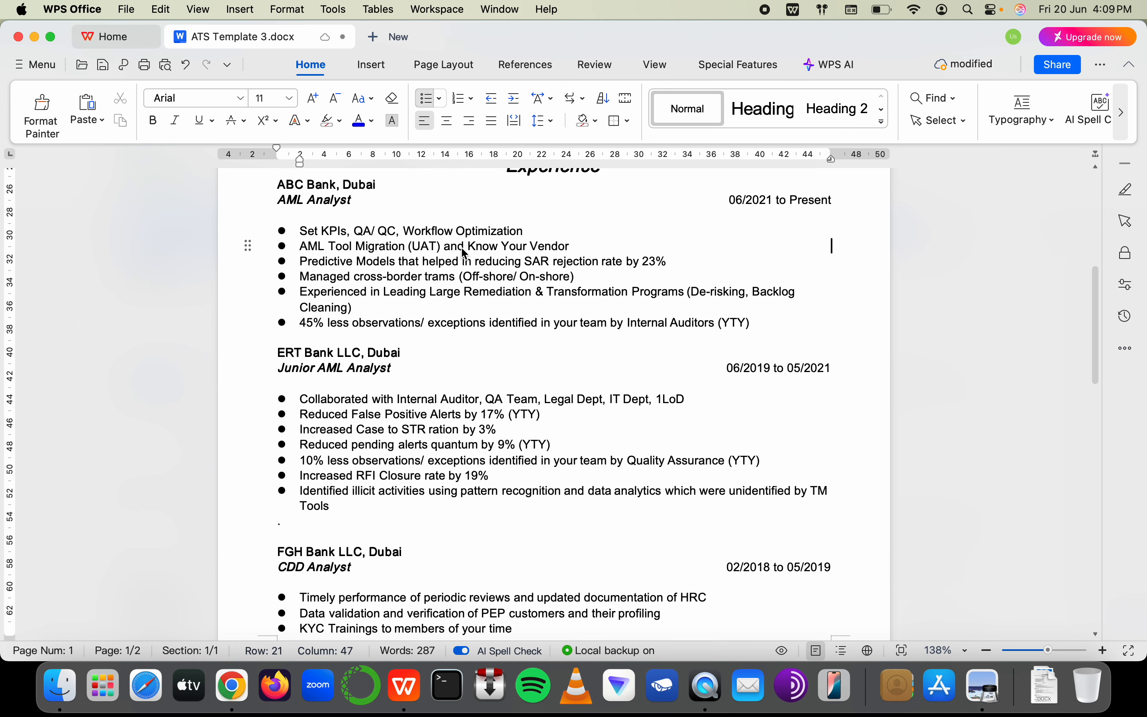
{"action": "key", "text": "super+Tab"}
{"action": "left_click", "coordinate": [718, 408]}
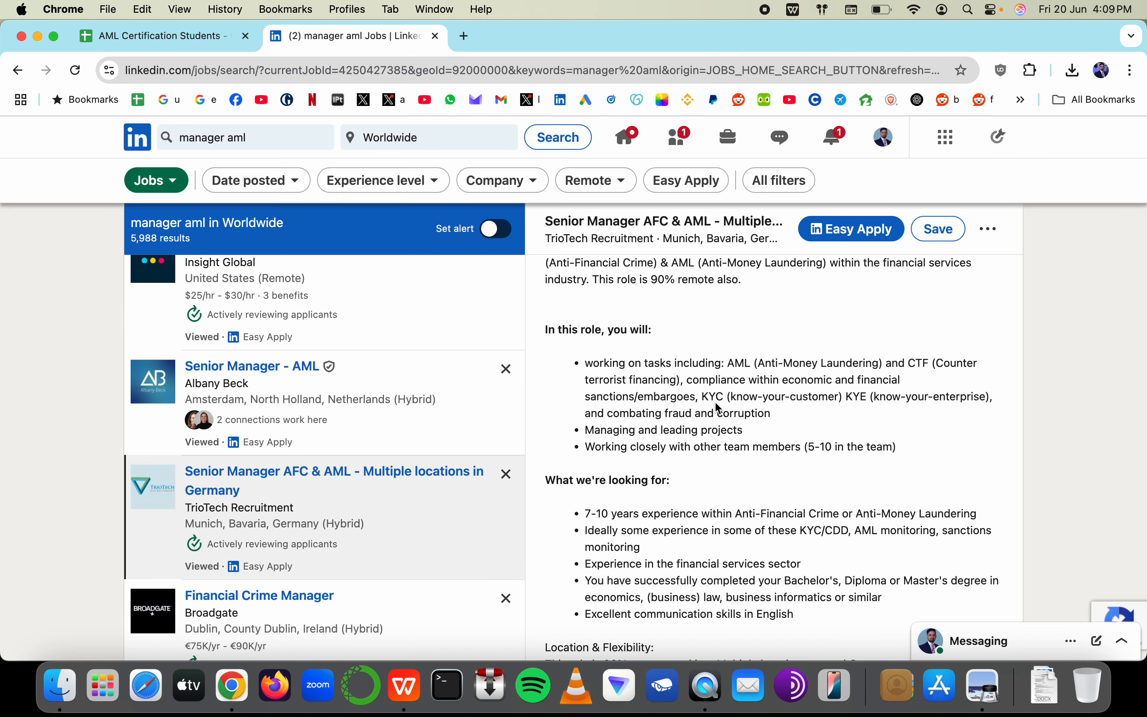
Highlight the 'know-your-enterprise),' wording in the job posting's duties
{"action": "left_click_drag", "start_coordinate": [860, 400], "coordinate": [1038, 400]}
{"action": "left_click", "coordinate": [836, 418]}
{"action": "left_click_drag", "start_coordinate": [876, 398], "coordinate": [1001, 400]}
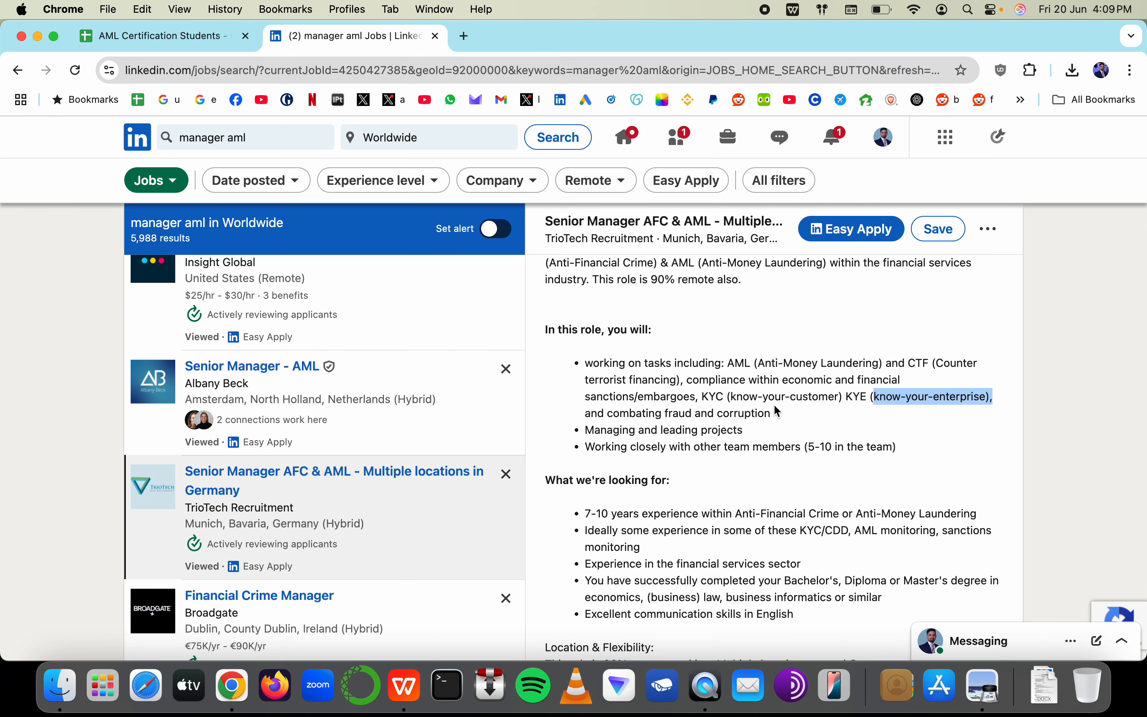
{"action": "key", "text": "super+Tab"}
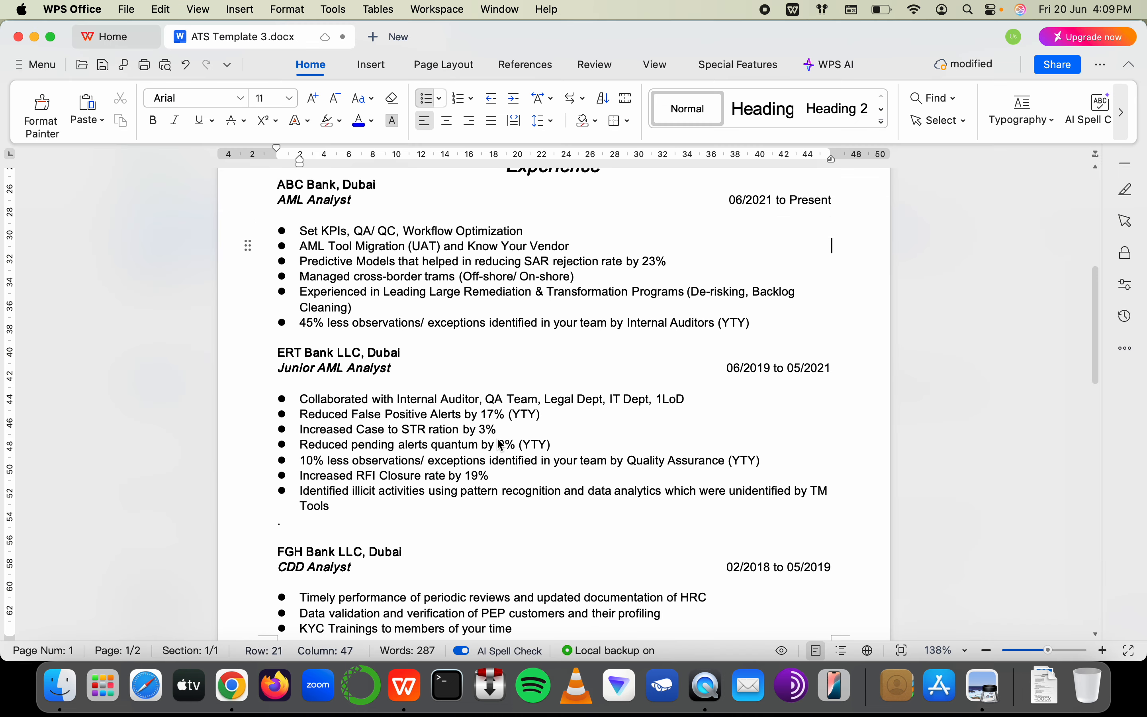
Add a 'CFT and PEP Screenings (batch)' bullet after the Tools bullet, leaving an empty bullet below
{"action": "scroll", "coordinate": [497, 441], "scroll_direction": "up", "scroll_amount": 5}
{"action": "scroll", "coordinate": [501, 446], "scroll_direction": "up", "scroll_amount": 3}
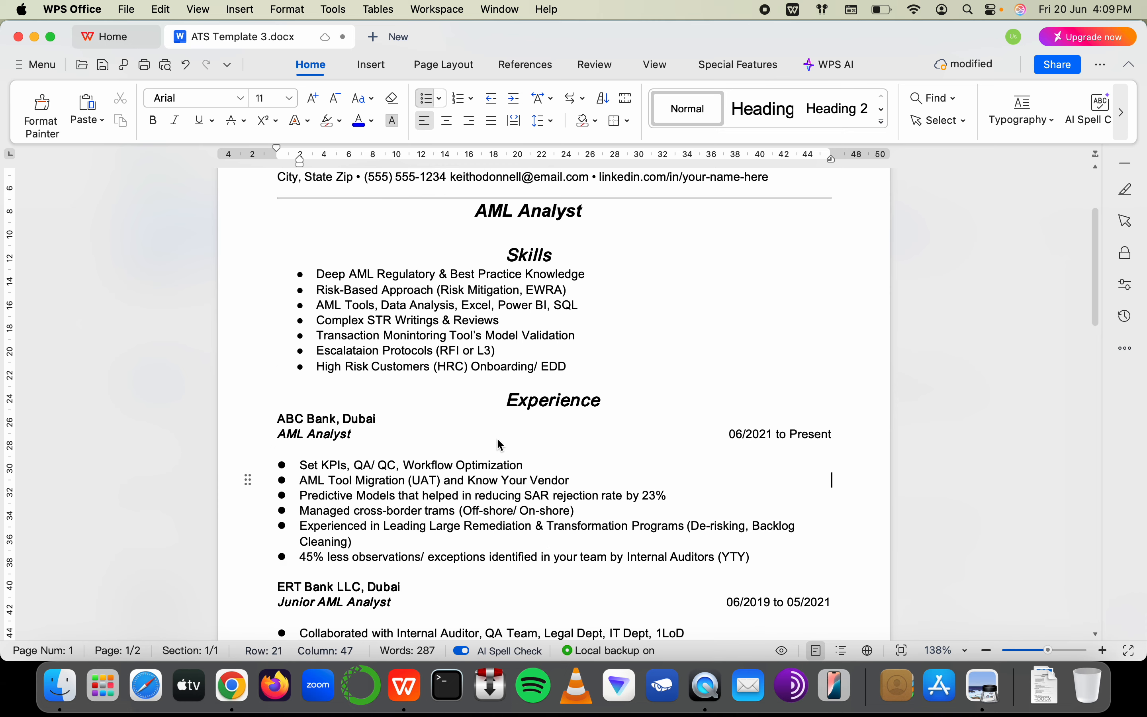
{"action": "left_click", "coordinate": [342, 306]}
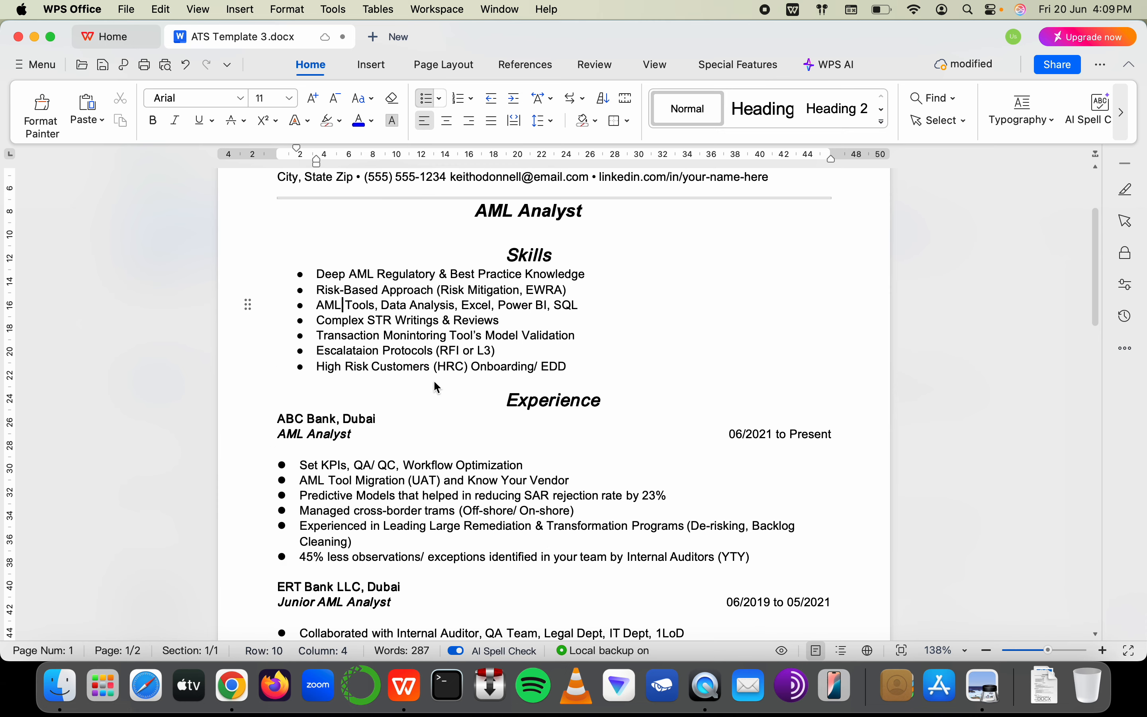
{"action": "scroll", "coordinate": [437, 387], "scroll_direction": "down", "scroll_amount": 2}
{"action": "scroll", "coordinate": [429, 377], "scroll_direction": "down", "scroll_amount": 10}
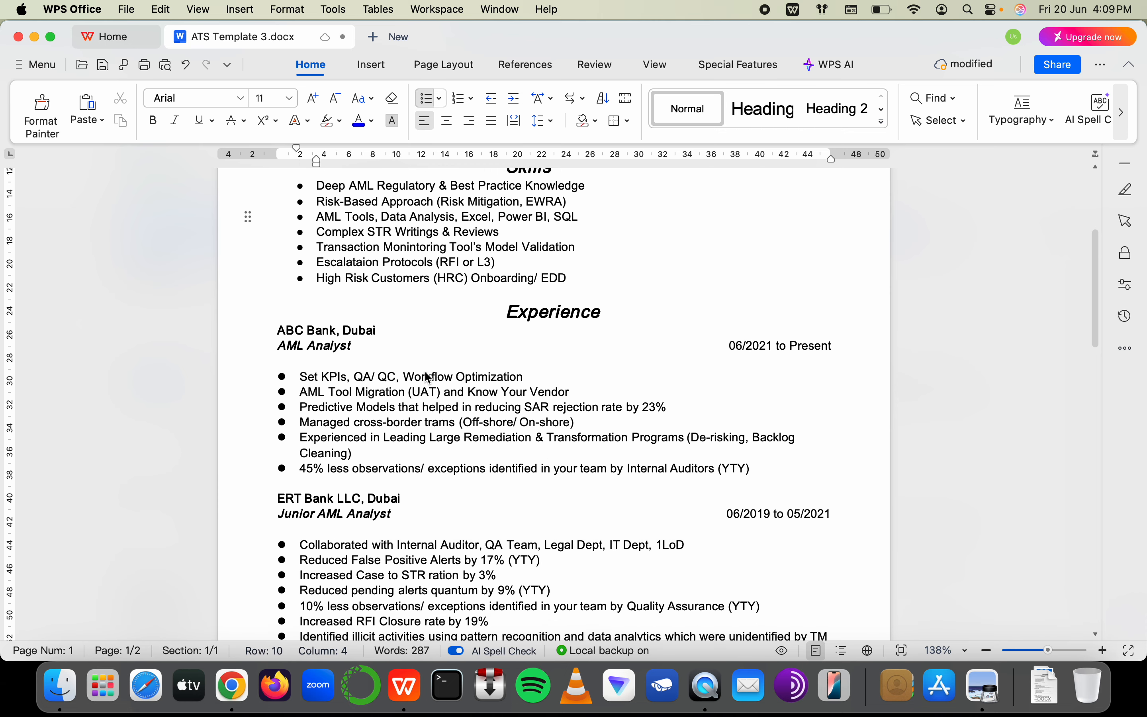
{"action": "scroll", "coordinate": [428, 378], "scroll_direction": "up", "scroll_amount": 2}
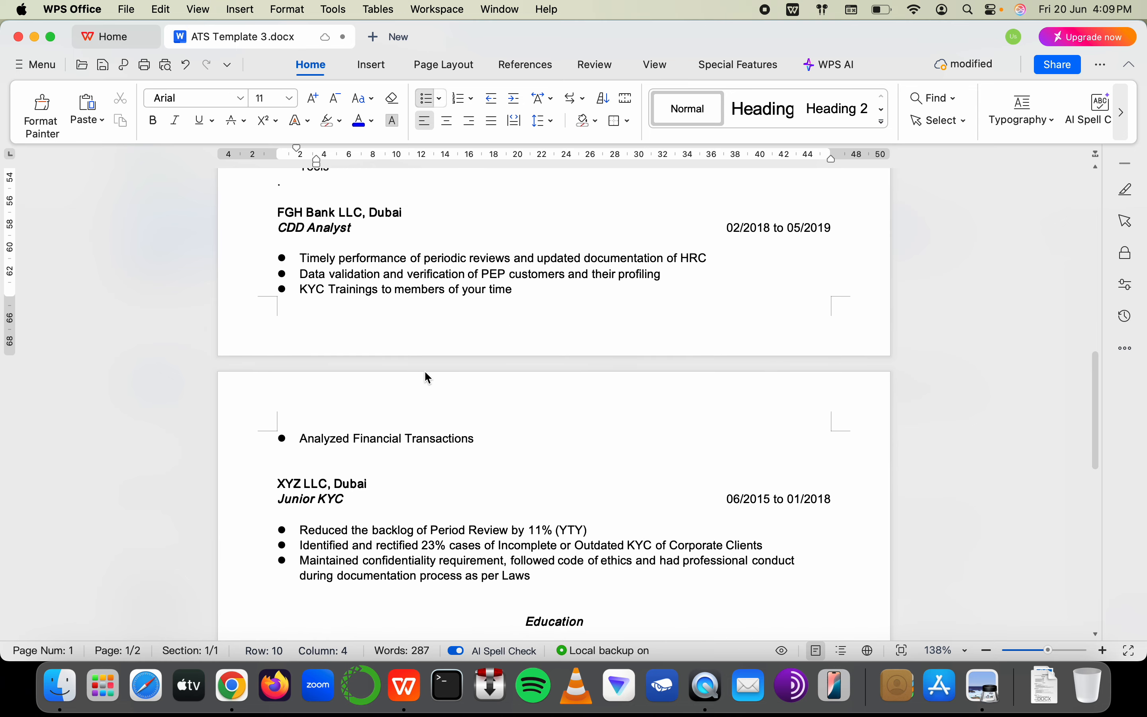
{"action": "left_click", "coordinate": [549, 312]}
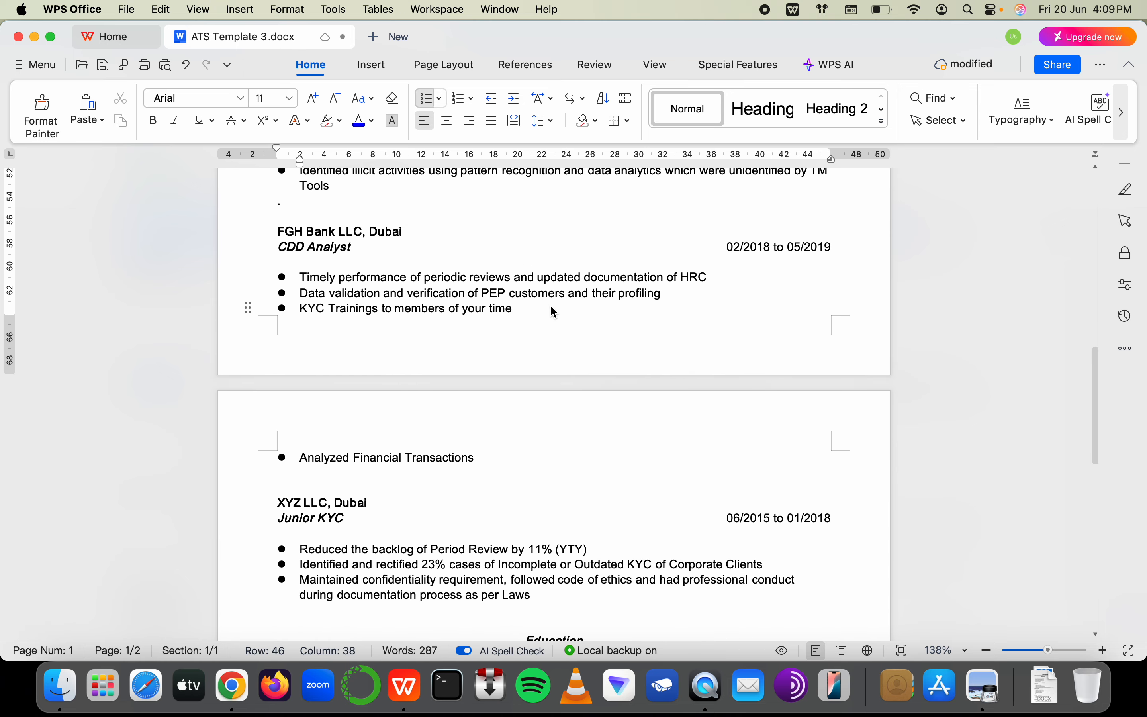
{"action": "scroll", "coordinate": [552, 308], "scroll_direction": "up", "scroll_amount": 5}
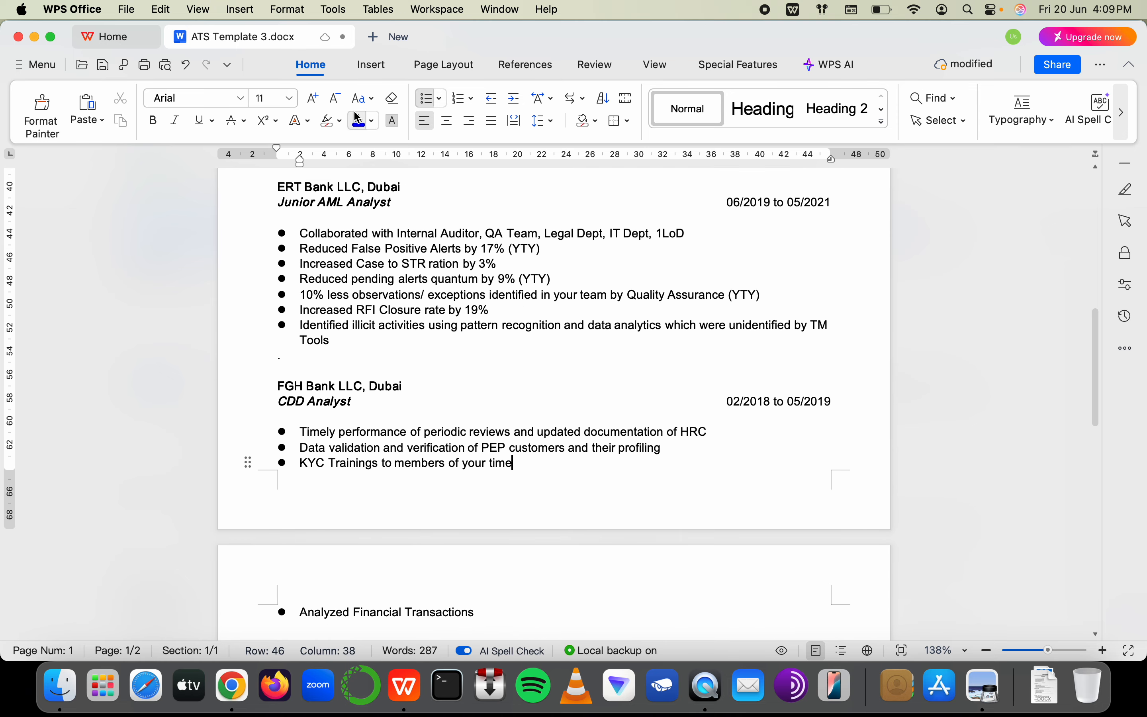
{"action": "left_click", "coordinate": [457, 340]}
{"action": "key", "text": "Return"}
{"action": "type", "text": "CTF"}
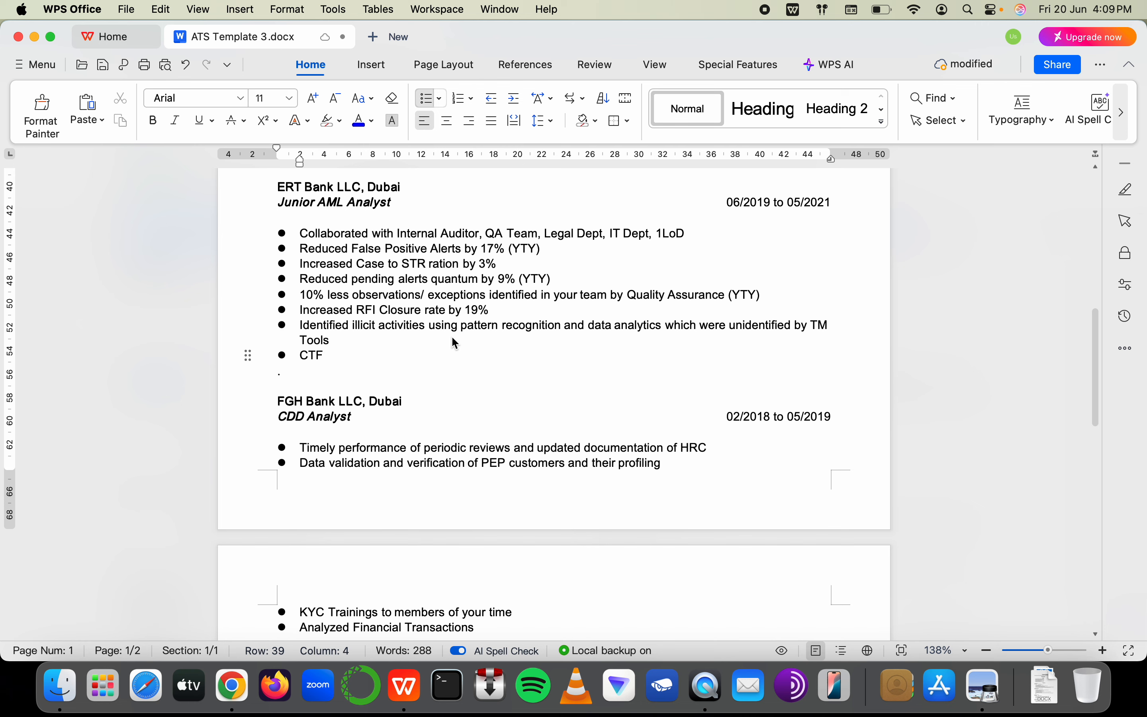
{"action": "type", "text": " Screen"}
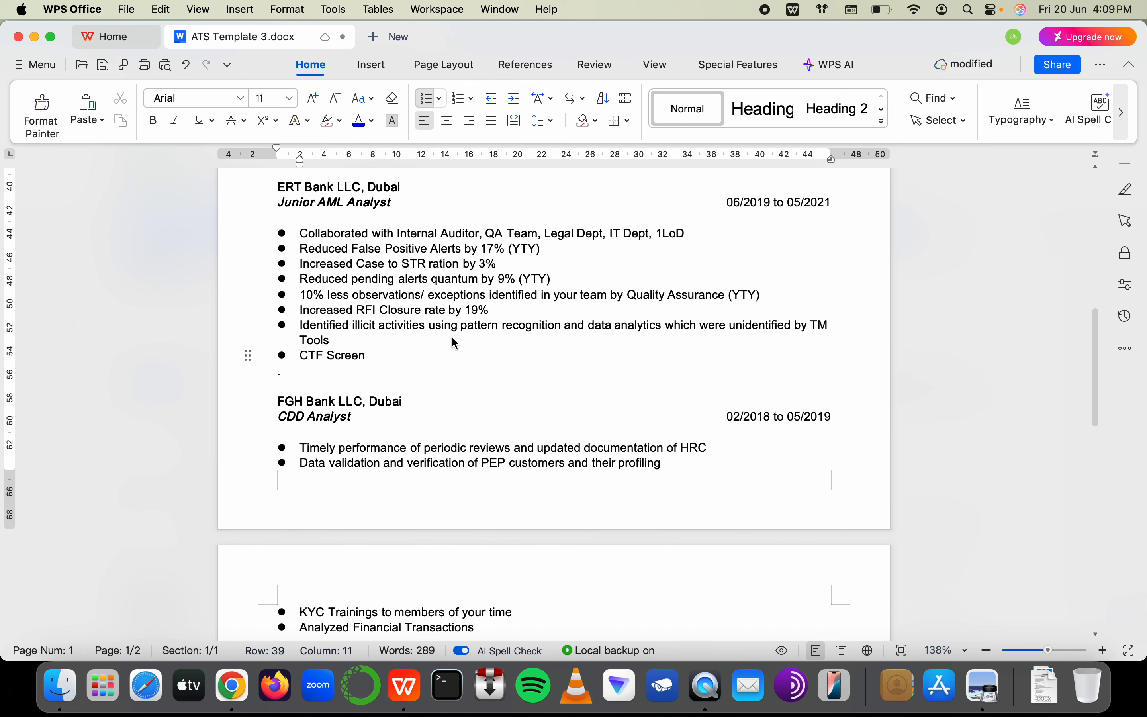
{"action": "key", "text": "BackSpace"}
{"action": "key", "text": "BackSpace"}
{"action": "key", "text": "BackSpace"}
{"action": "key", "text": "BackSpace"}
{"action": "key", "text": "BackSpace"}
{"action": "key", "text": "BackSpace"}
{"action": "key", "text": "BackSpace"}
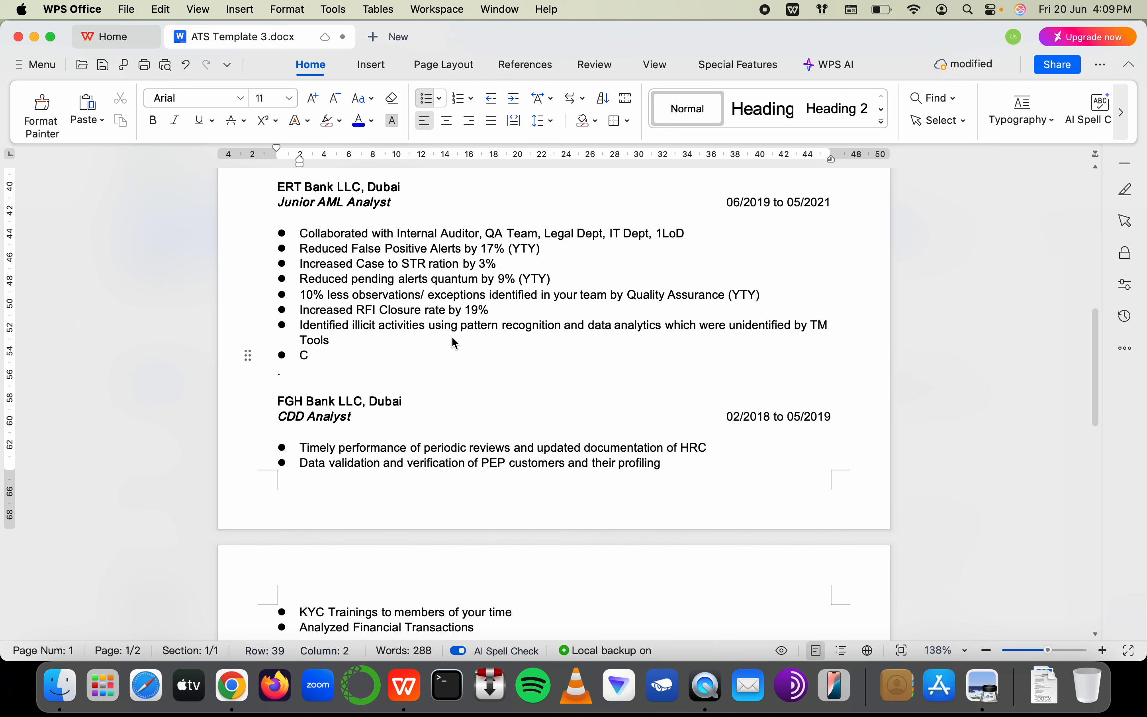
{"action": "type", "text": "FT and PEP"}
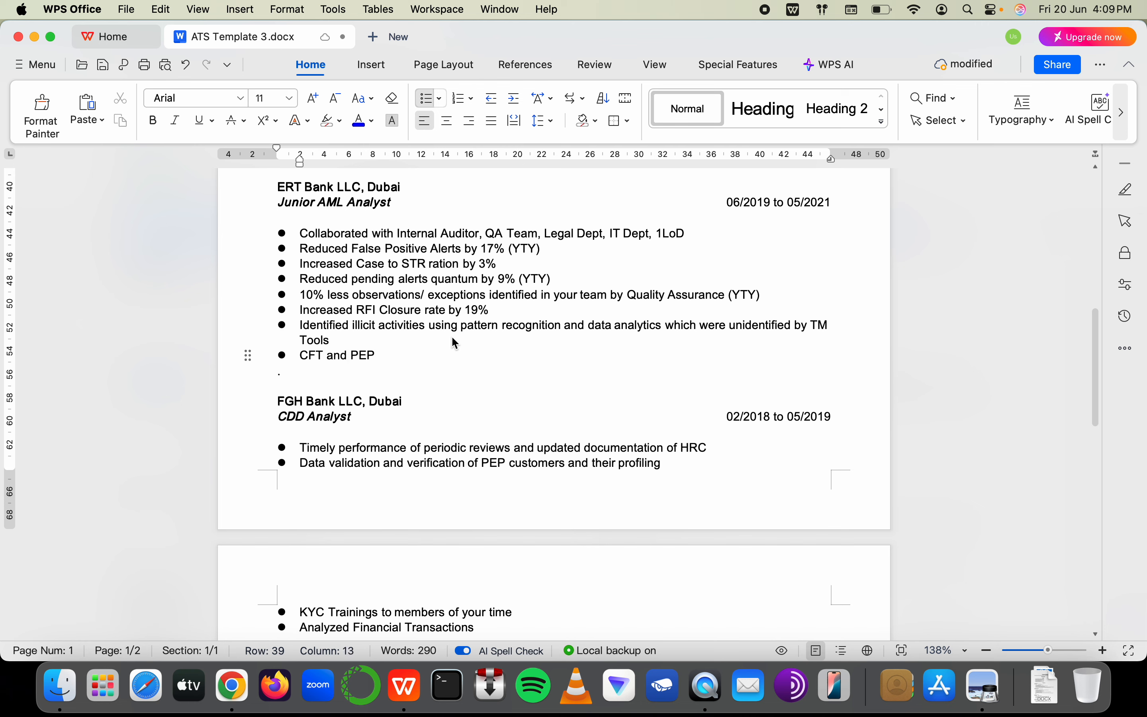
{"action": "type", "text": " Screenings"}
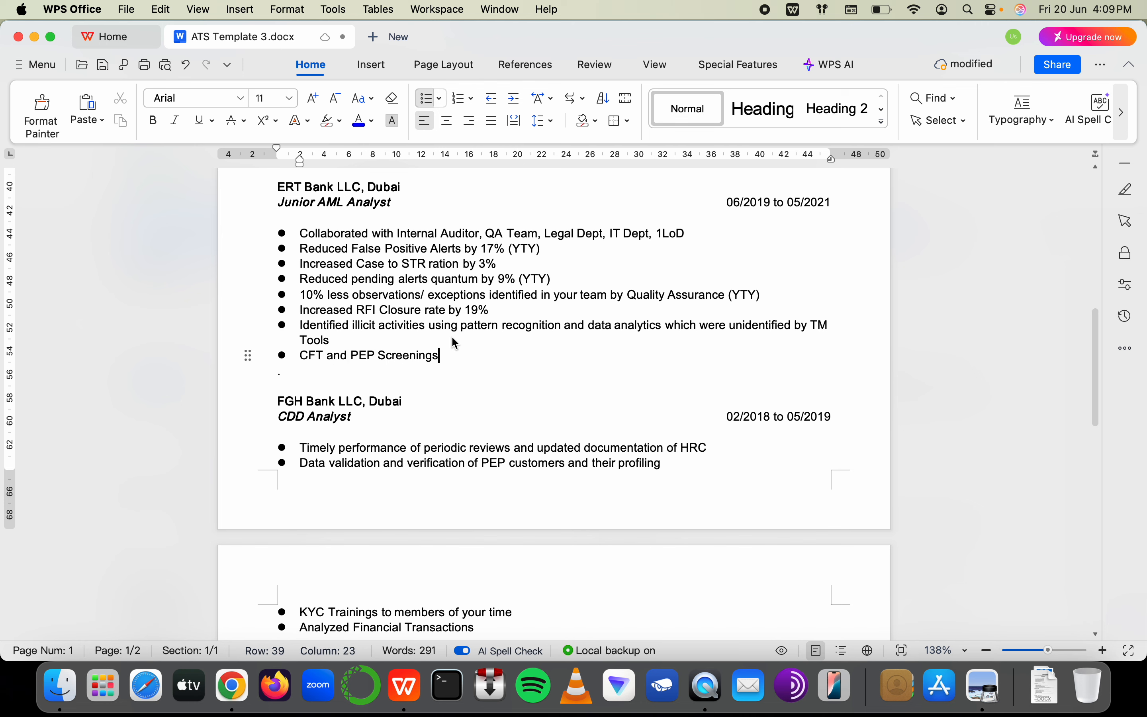
{"action": "type", "text": " ("}
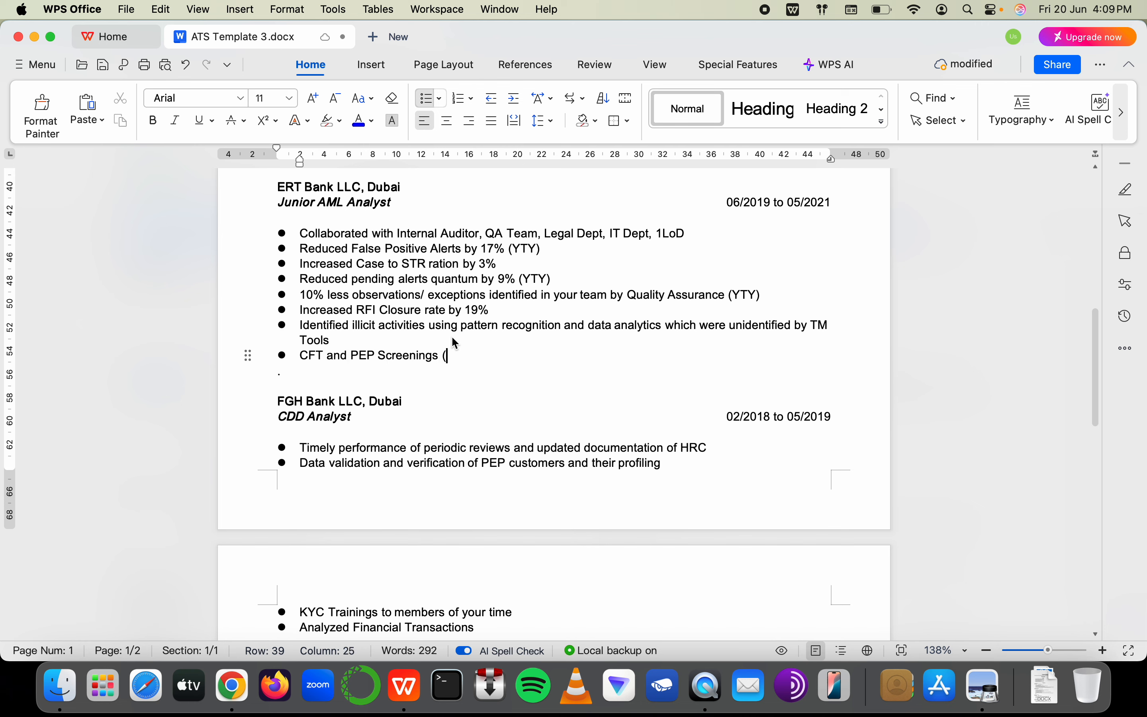
{"action": "type", "text": "batch)"}
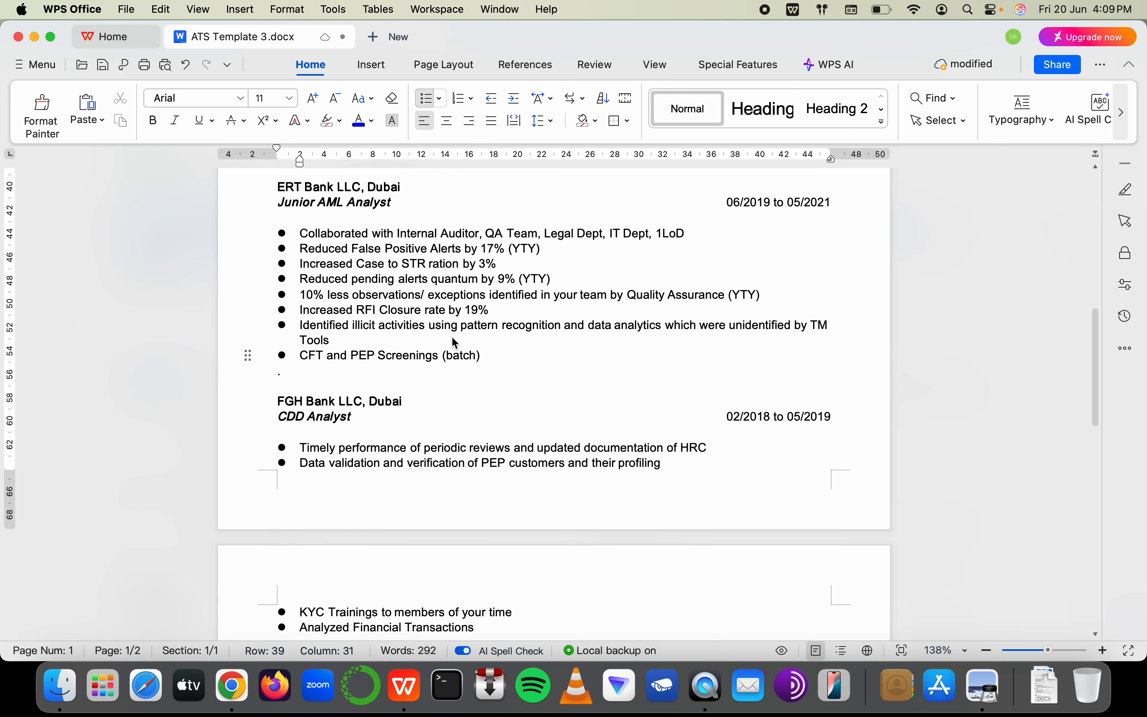
{"action": "key", "text": "Return"}
{"action": "key", "text": "super+Tab"}
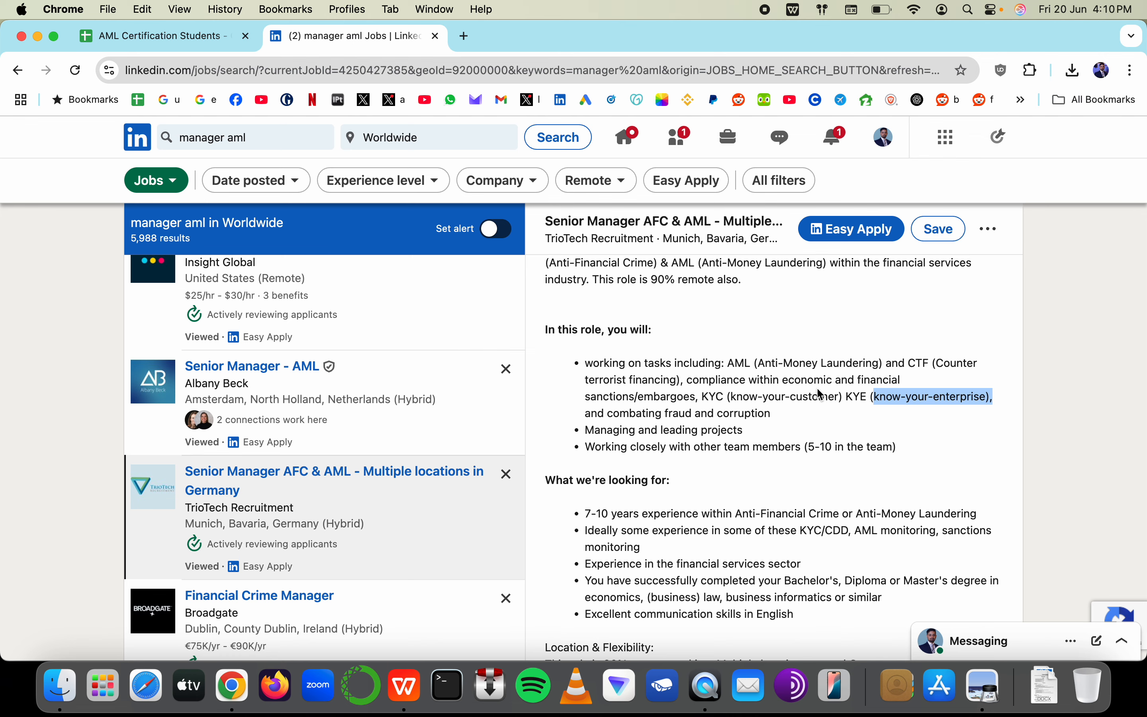
Write the bullet 'Development Rules to identify suspicious transactions — Trade-Based Money Laundering (TBML)'
{"action": "key", "text": "super+Tab"}
{"action": "type", "text": "TBML"}
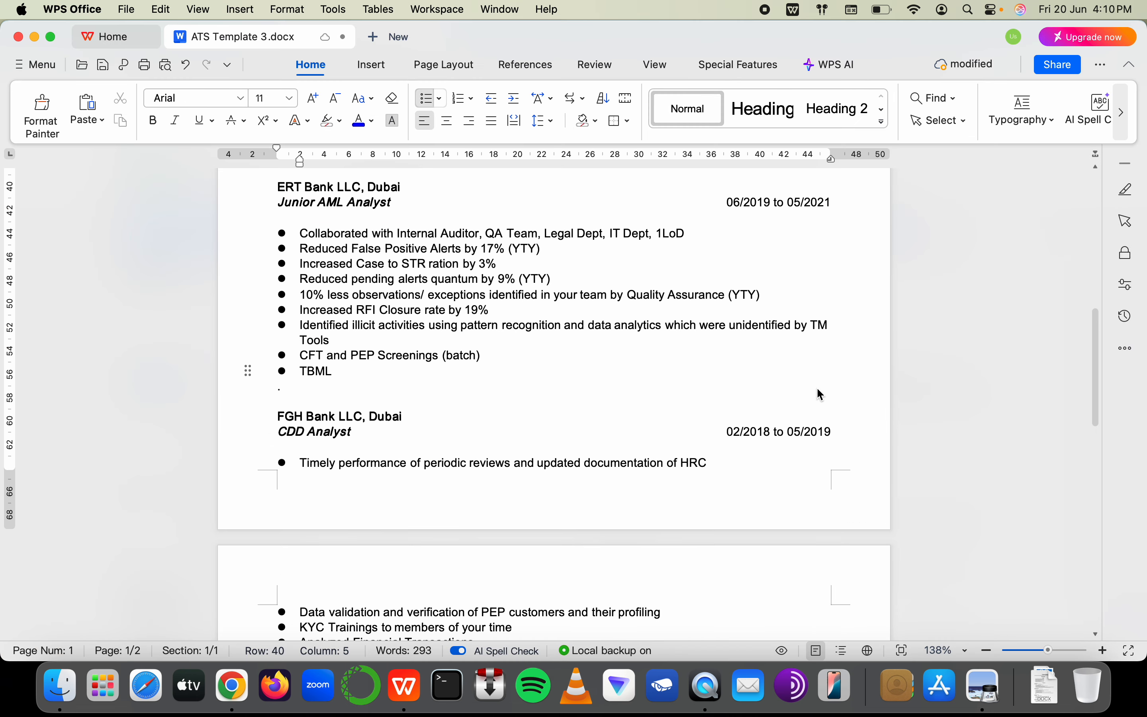
{"action": "key", "text": "BackSpace"}
{"action": "key", "text": "BackSpace"}
{"action": "key", "text": "BackSpace"}
{"action": "key", "text": "BackSpace"}
{"action": "type", "text": "D"}
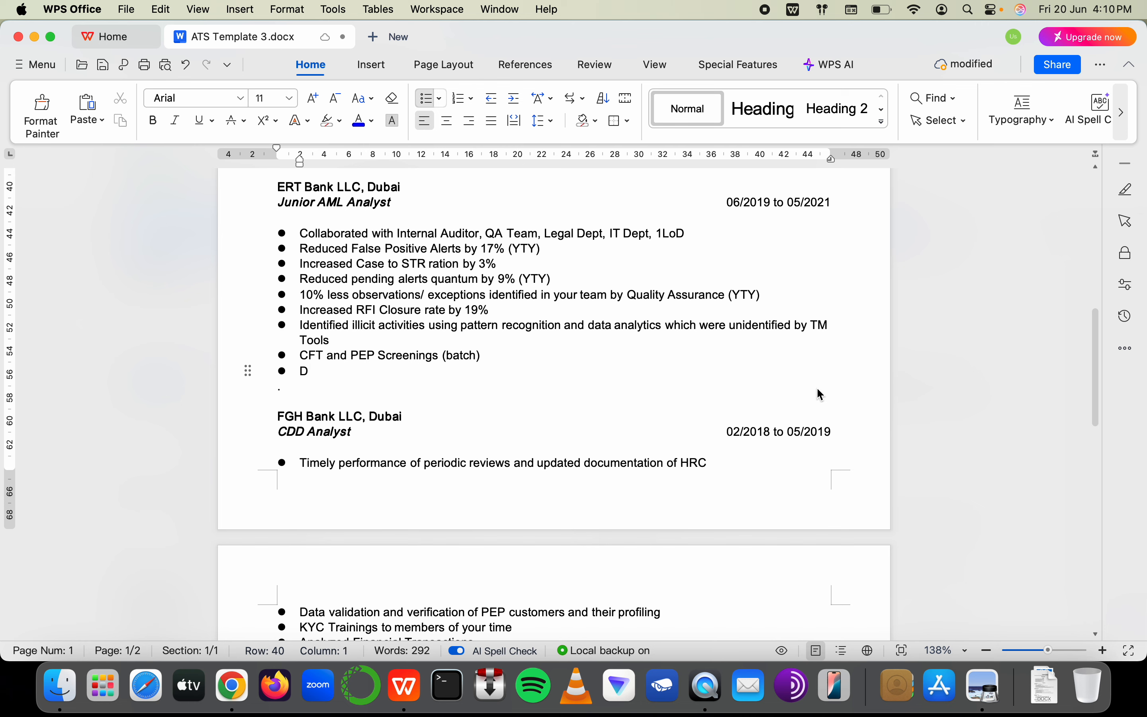
{"action": "type", "text": "evelopment"}
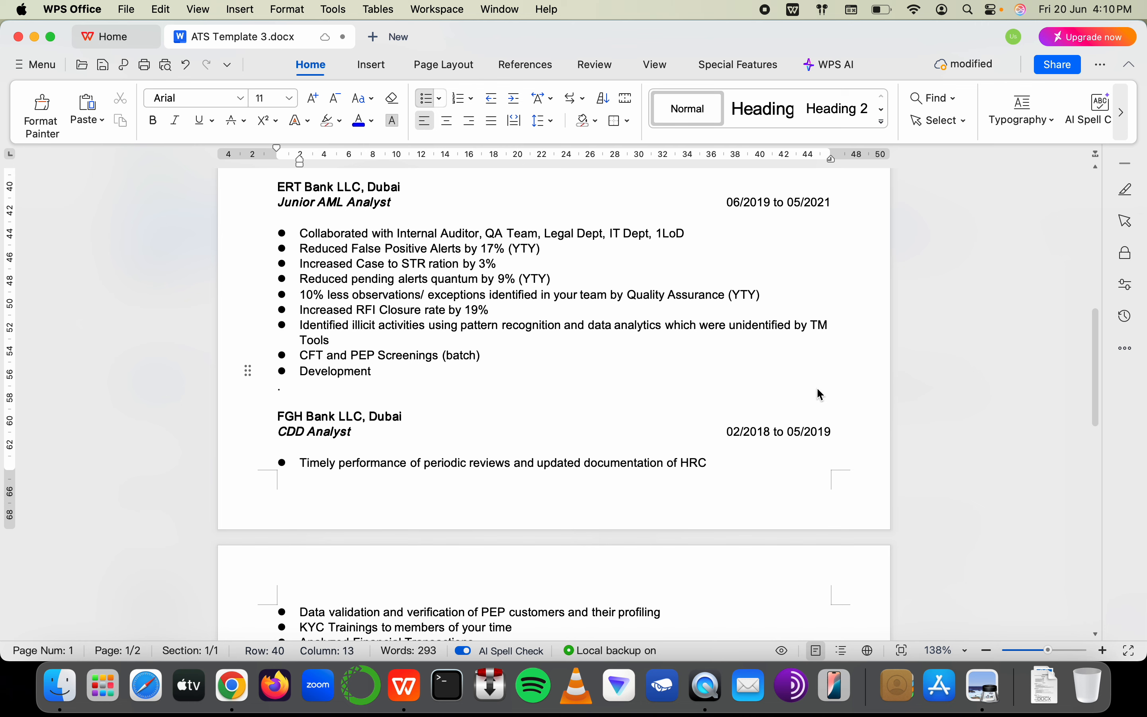
{"action": "type", "text": " Rules fo identifi"}
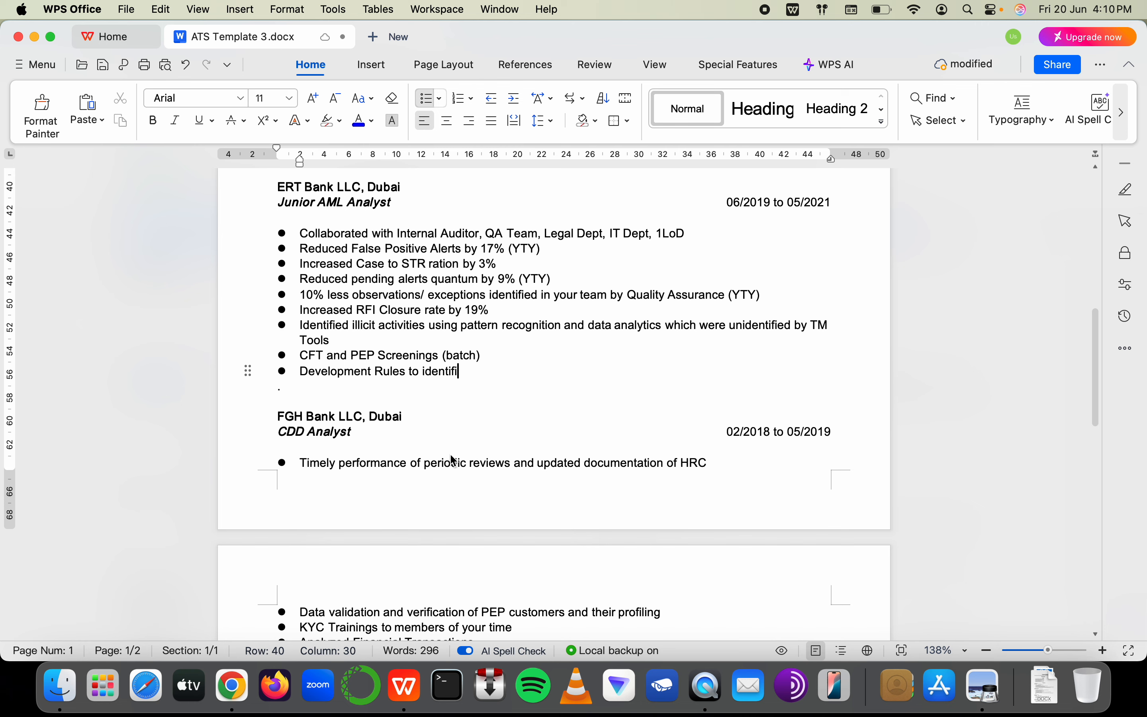
{"action": "key", "text": "BackSpace"}
{"action": "type", "text": "y"}
{"action": "key", "text": "BackSpace"}
{"action": "key", "text": "BackSpace"}
{"action": "key", "text": "BackSpace"}
{"action": "key", "text": "BackSpace"}
{"action": "type", "text": "ifty"}
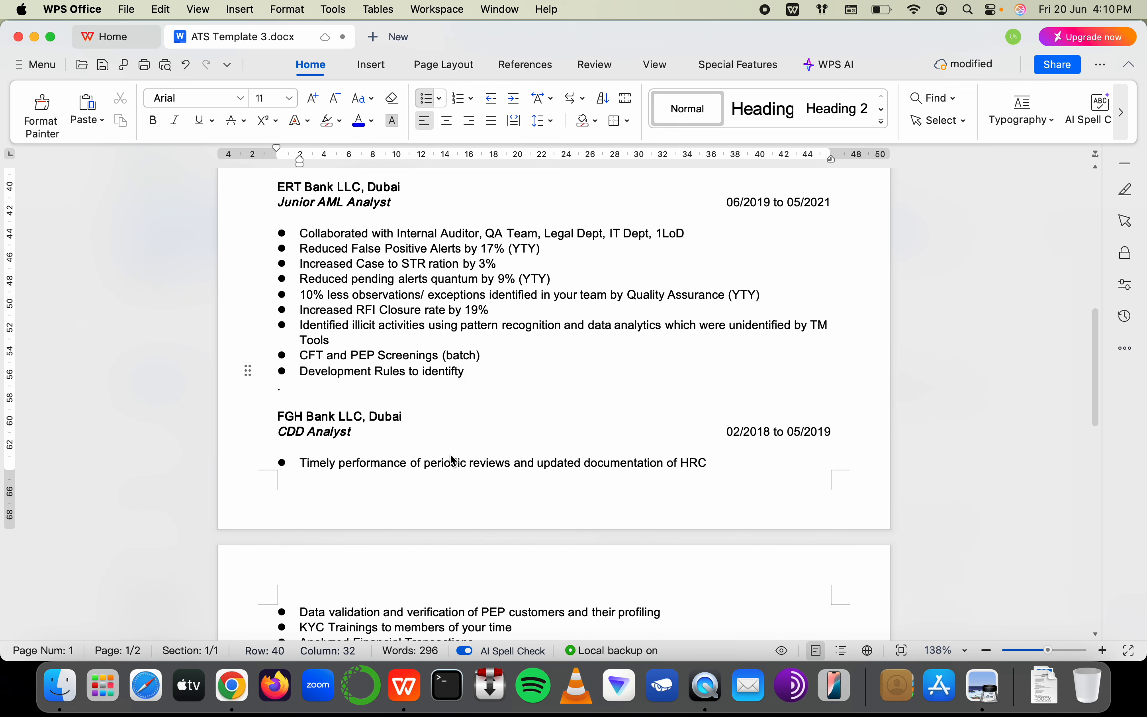
{"action": "key", "text": "BackSpace"}
{"action": "key", "text": "BackSpace"}
{"action": "key", "text": "BackSpace"}
{"action": "key", "text": "BackSpace"}
{"action": "type", "text": "fy suspicious "}
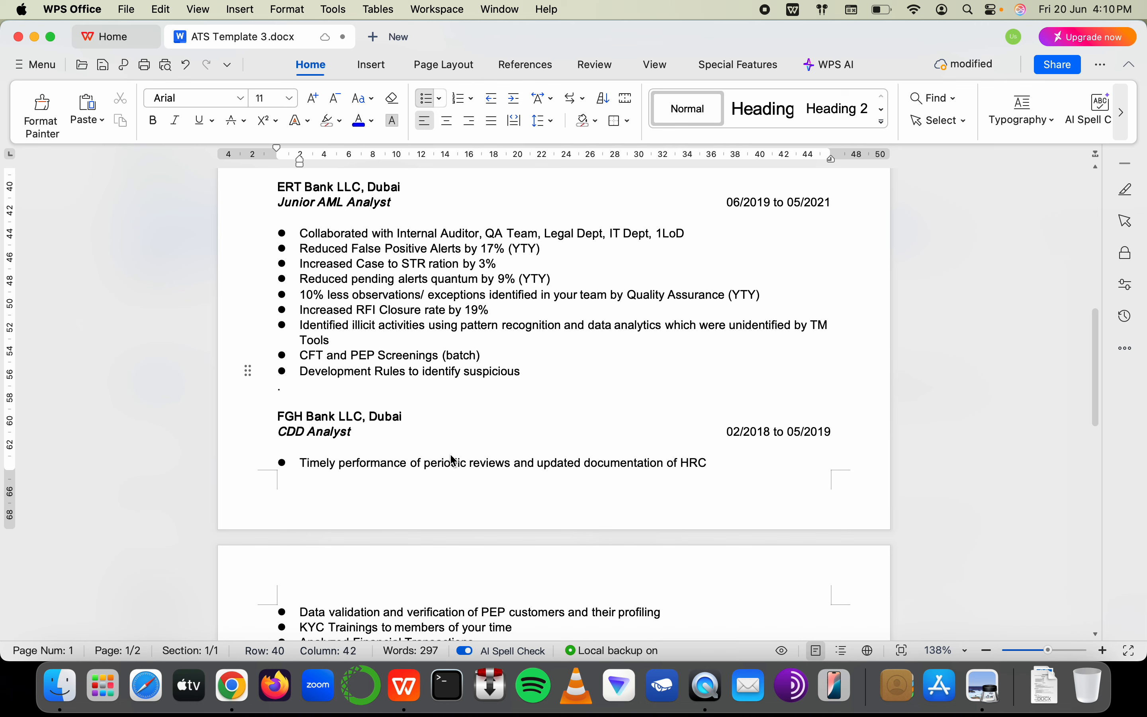
{"action": "type", "text": "transacton"}
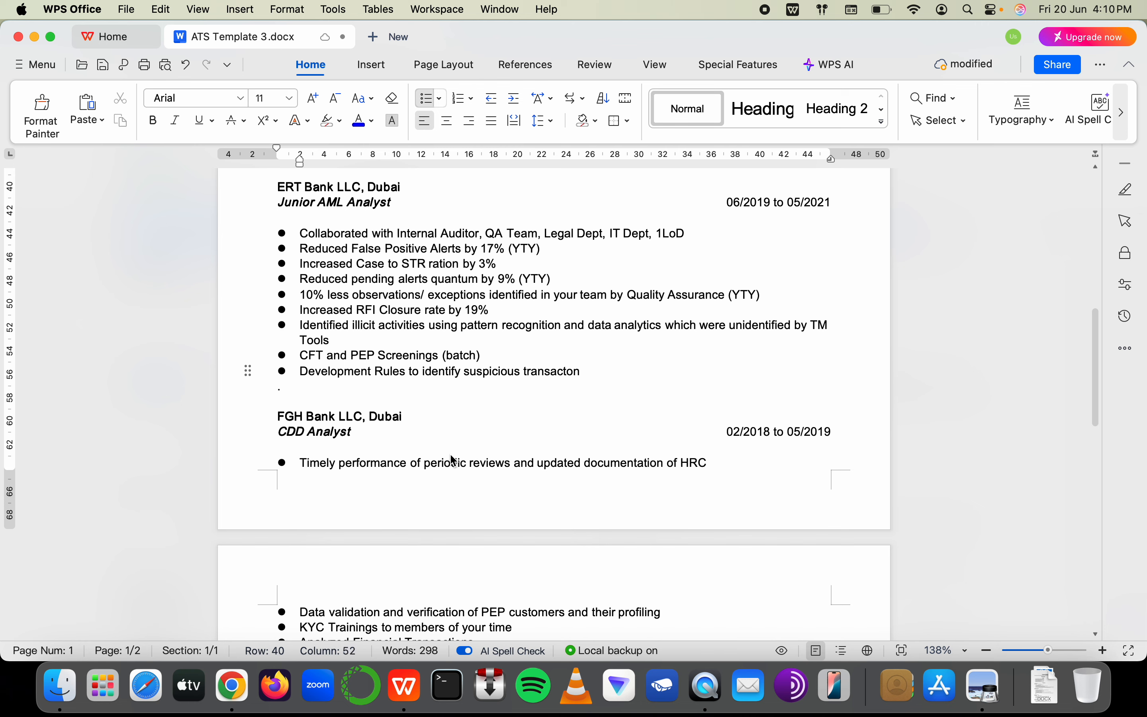
{"action": "key", "text": "BackSpace"}
{"action": "key", "text": "BackSpace"}
{"action": "type", "text": "ions of Tra"}
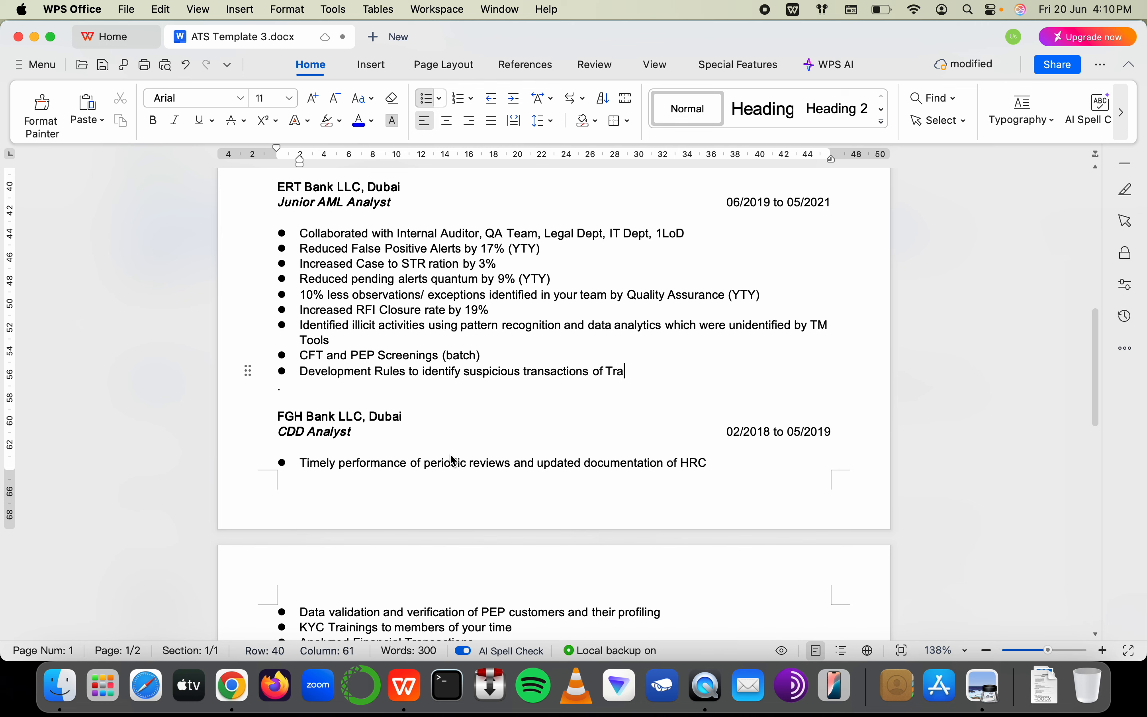
{"action": "type", "text": "de-Base"}
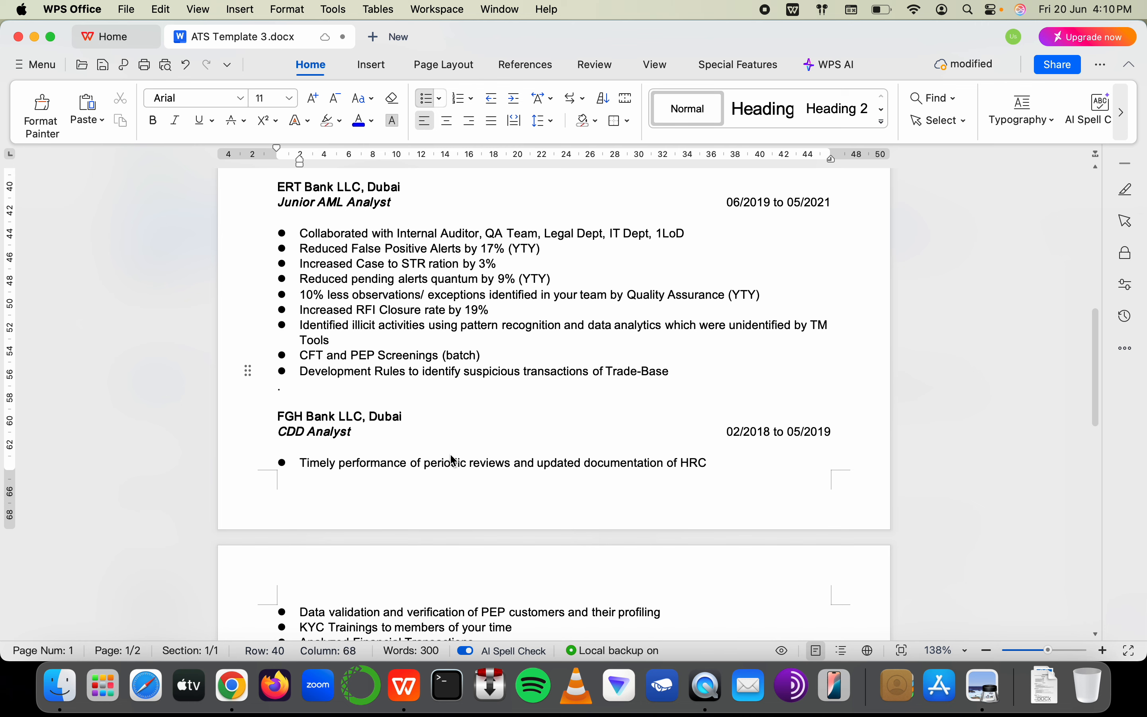
{"action": "type", "text": "d Money L"}
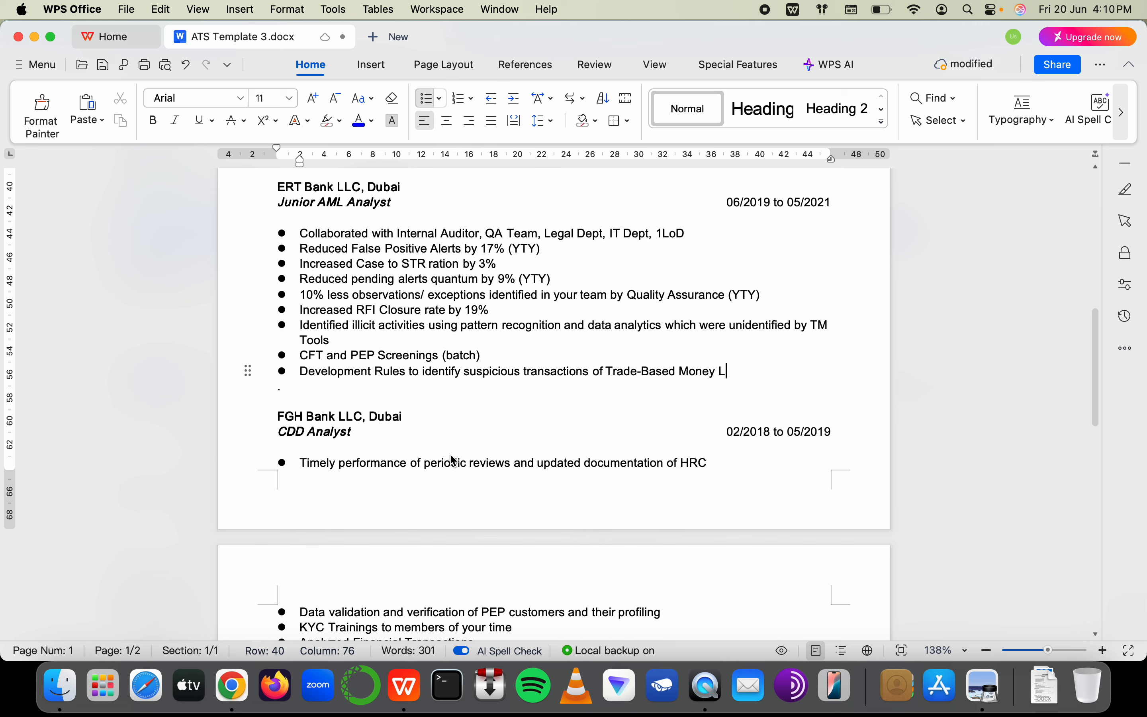
{"action": "type", "text": "aundering ("}
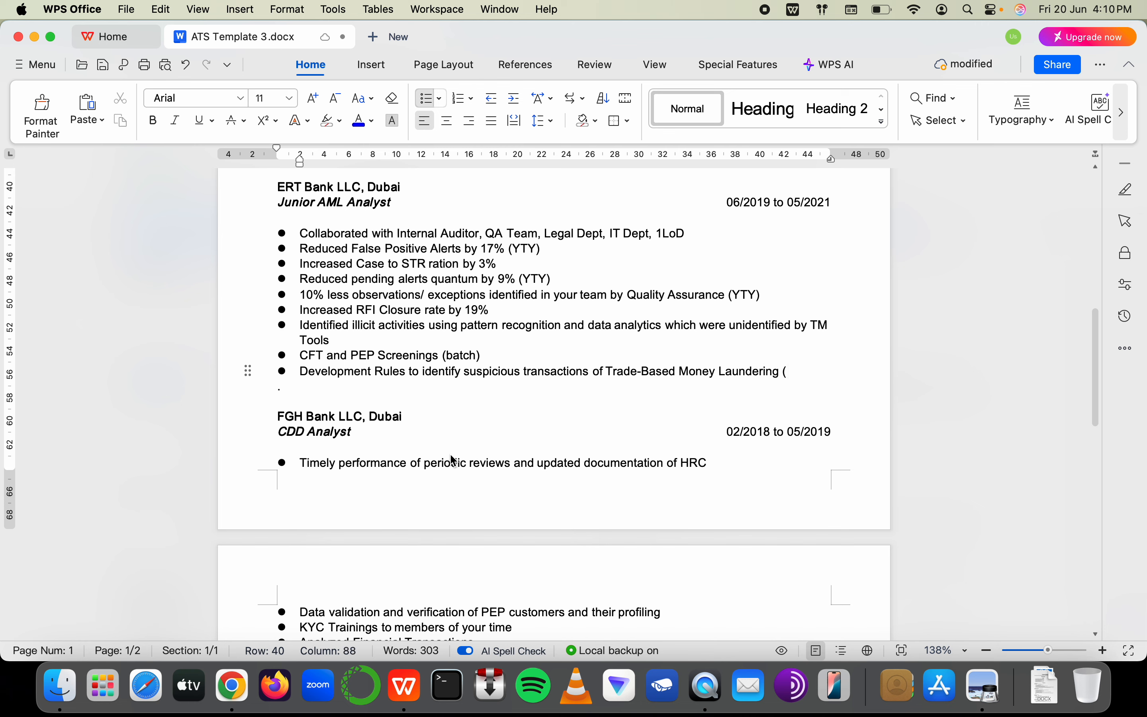
{"action": "type", "text": "TN"}
{"action": "key", "text": "BackSpace"}
{"action": "type", "text": "BML)"}
{"action": "key", "text": "Return"}
Change 'Development' to 'Developed' at the start of the TBML bullet
{"action": "left_click", "coordinate": [372, 373]}
{"action": "key", "text": "BackSpace"}
{"action": "key", "text": "BackSpace"}
{"action": "key", "text": "BackSpace"}
{"action": "key", "text": "BackSpace"}
{"action": "key", "text": "BackSpace"}
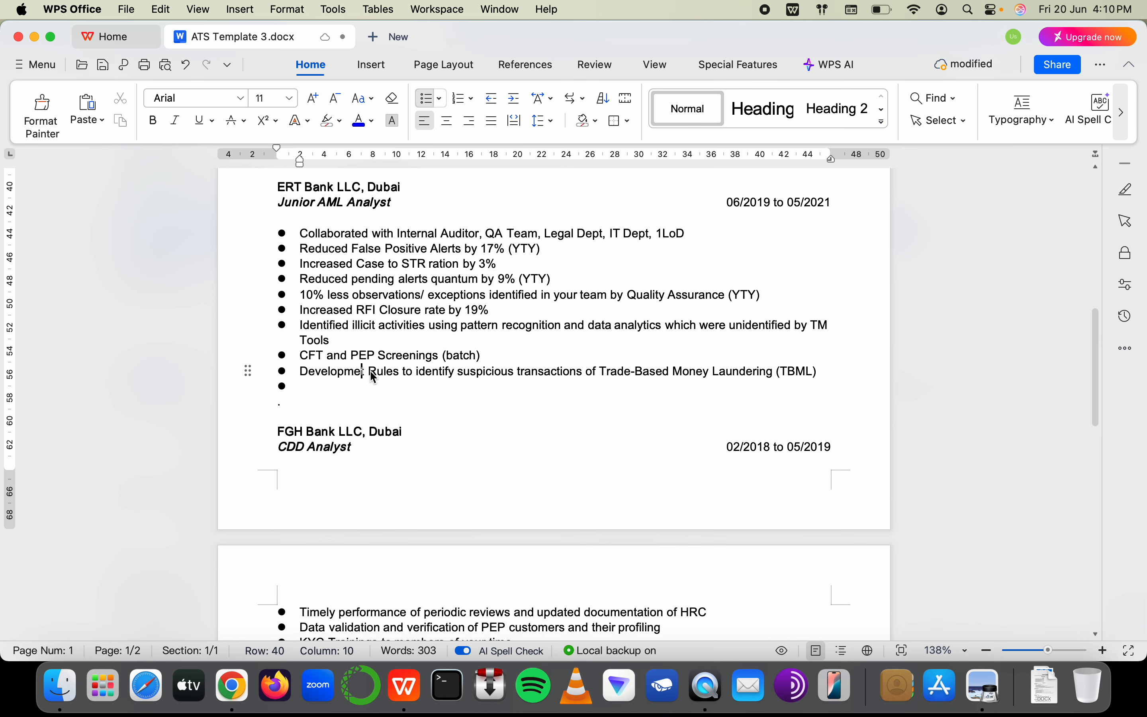
{"action": "type", "text": "p"}
{"action": "key", "text": "BackSpace"}
{"action": "key", "text": "shift+Right"}
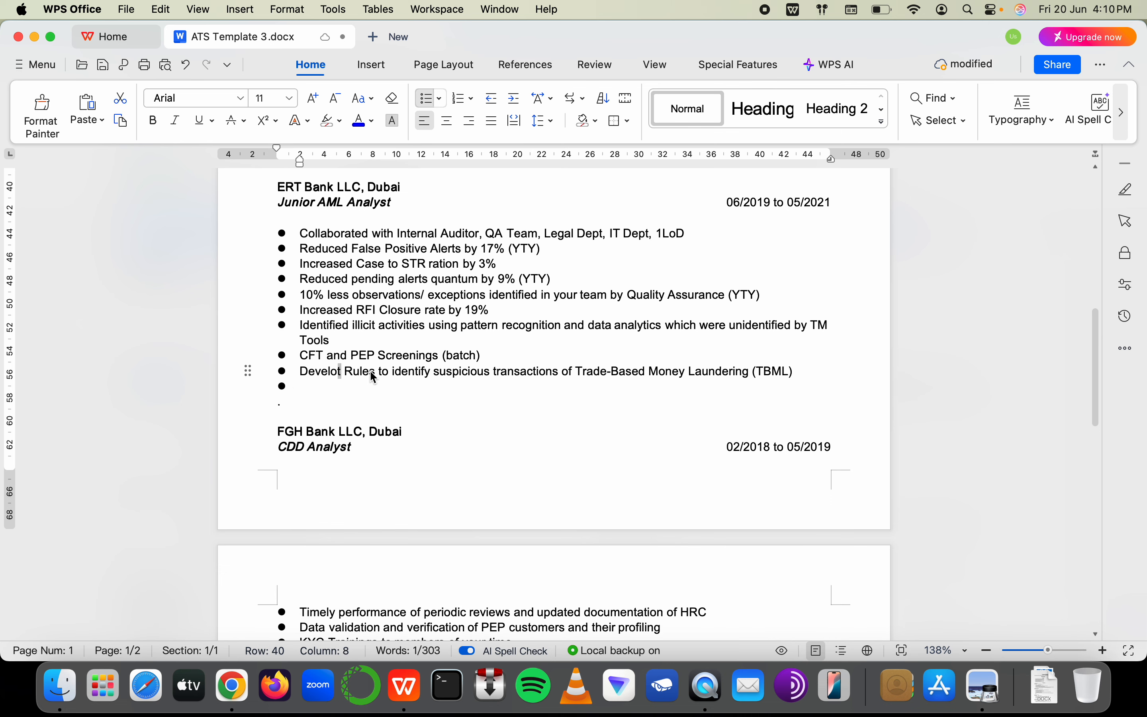
{"action": "key", "text": "BackSpace"}
{"action": "type", "text": "ped"}
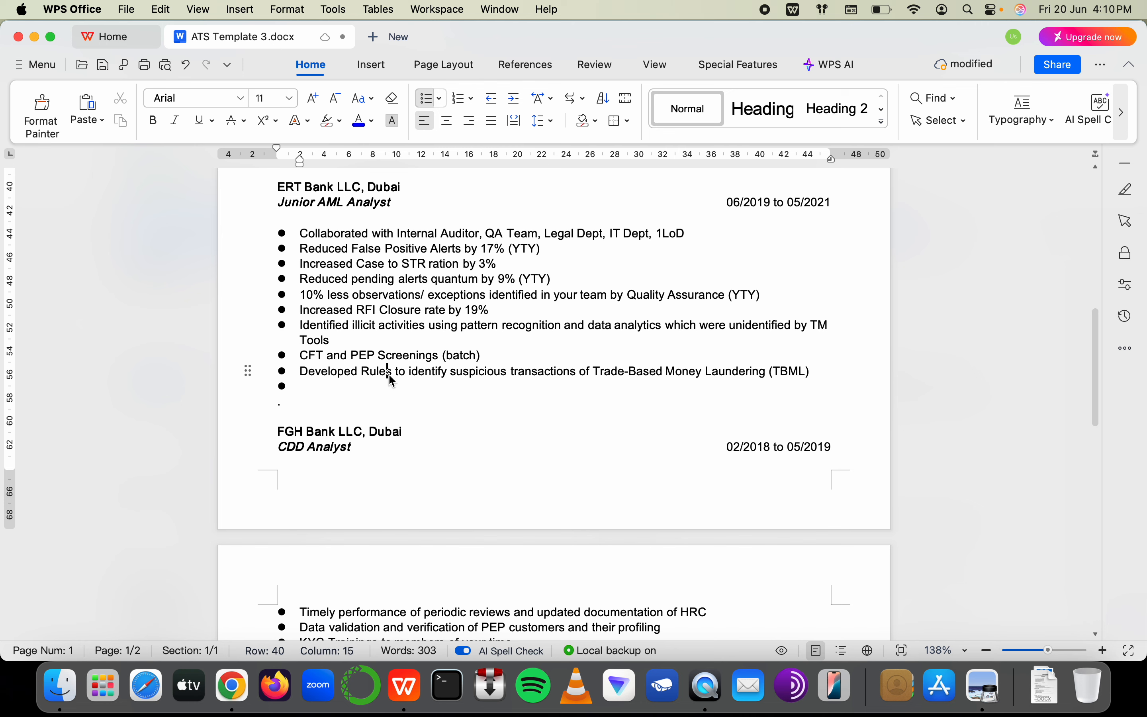
Insert 'or Scenarios using Lookback/ Frequency/ Models' after Rules and clear the empty bullet below
{"action": "key", "text": "BackSpace"}
{"action": "key", "text": "Right"}
{"action": "key", "text": "Right"}
{"action": "type", "text": "or "}
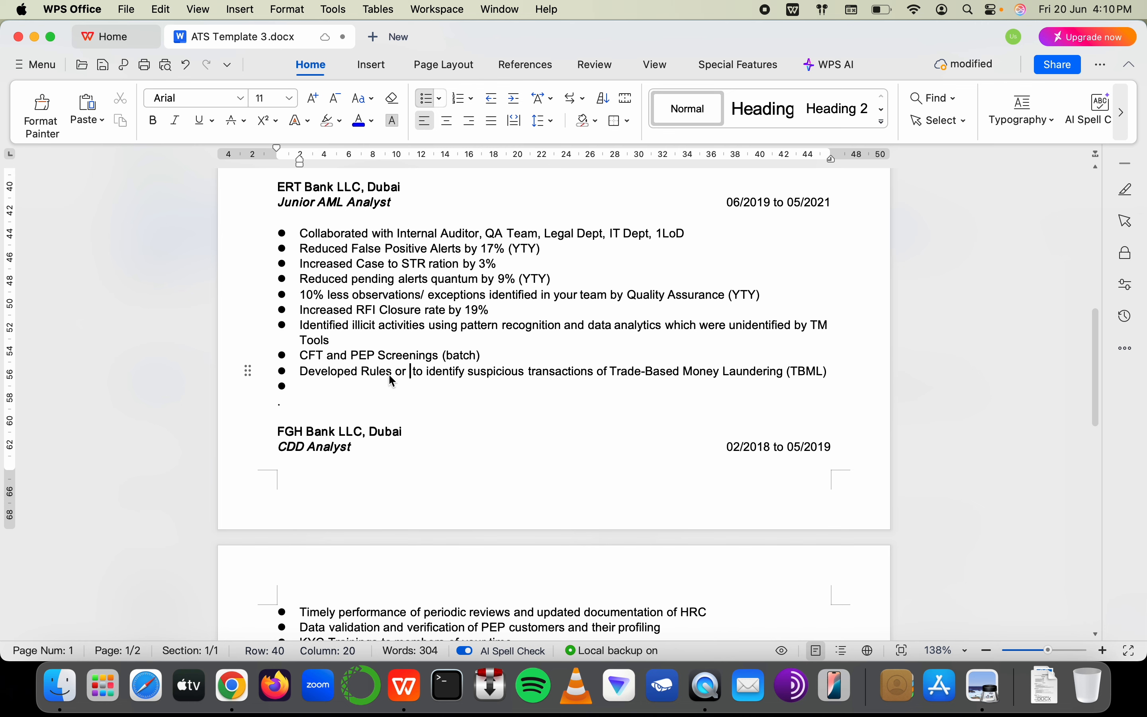
{"action": "type", "text": "Sce"}
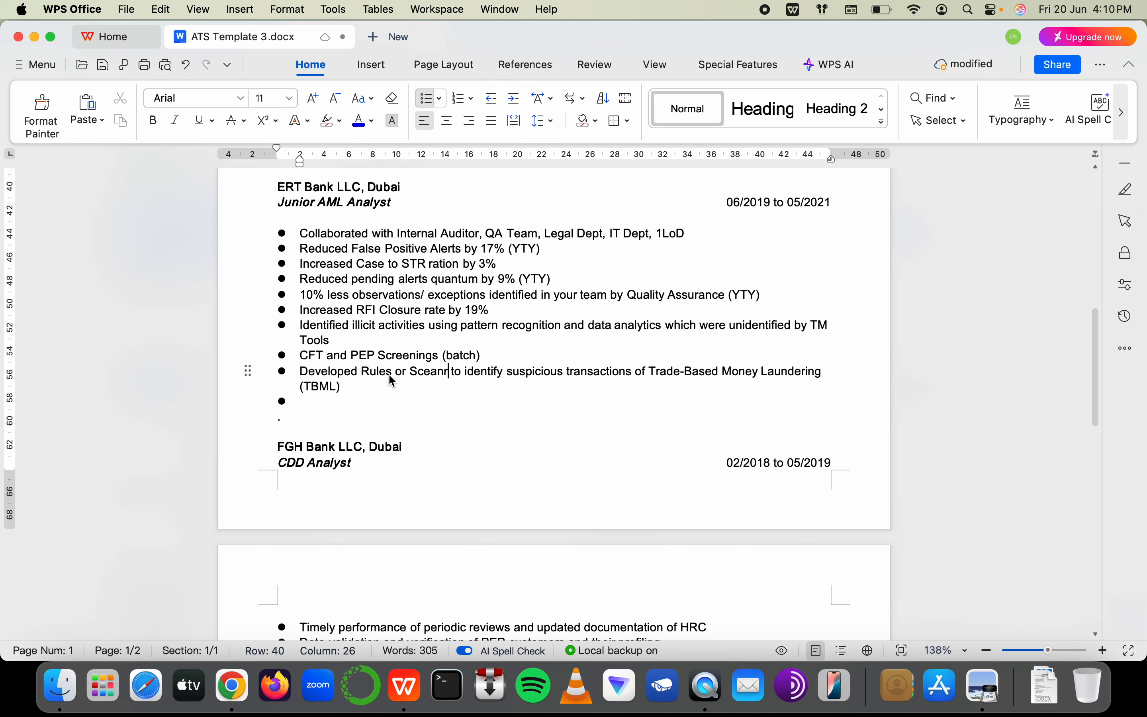
{"action": "type", "text": "narios usin"}
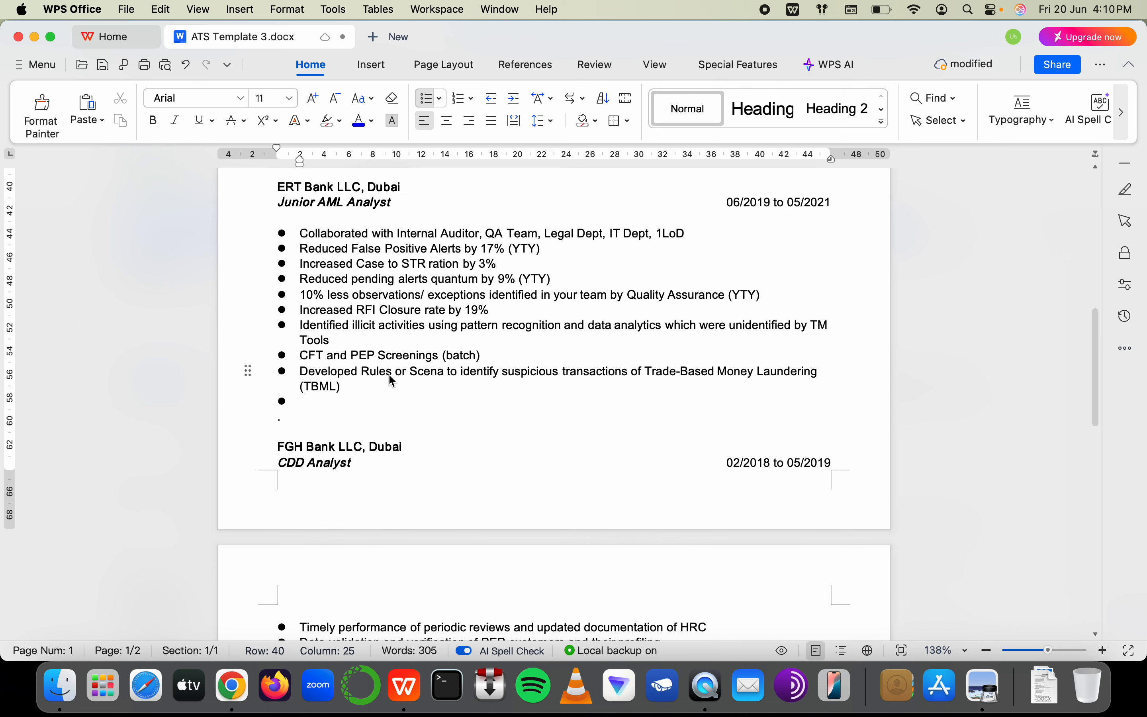
{"action": "type", "text": "g Lookb"}
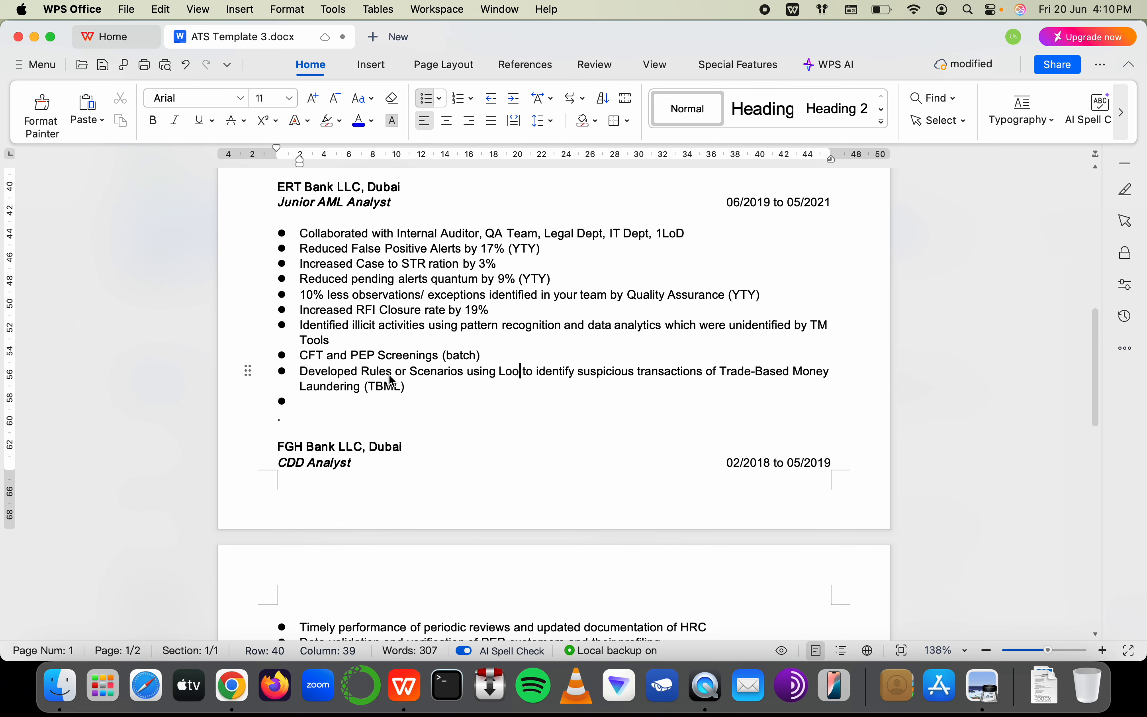
{"action": "type", "text": "ack/ Fre"}
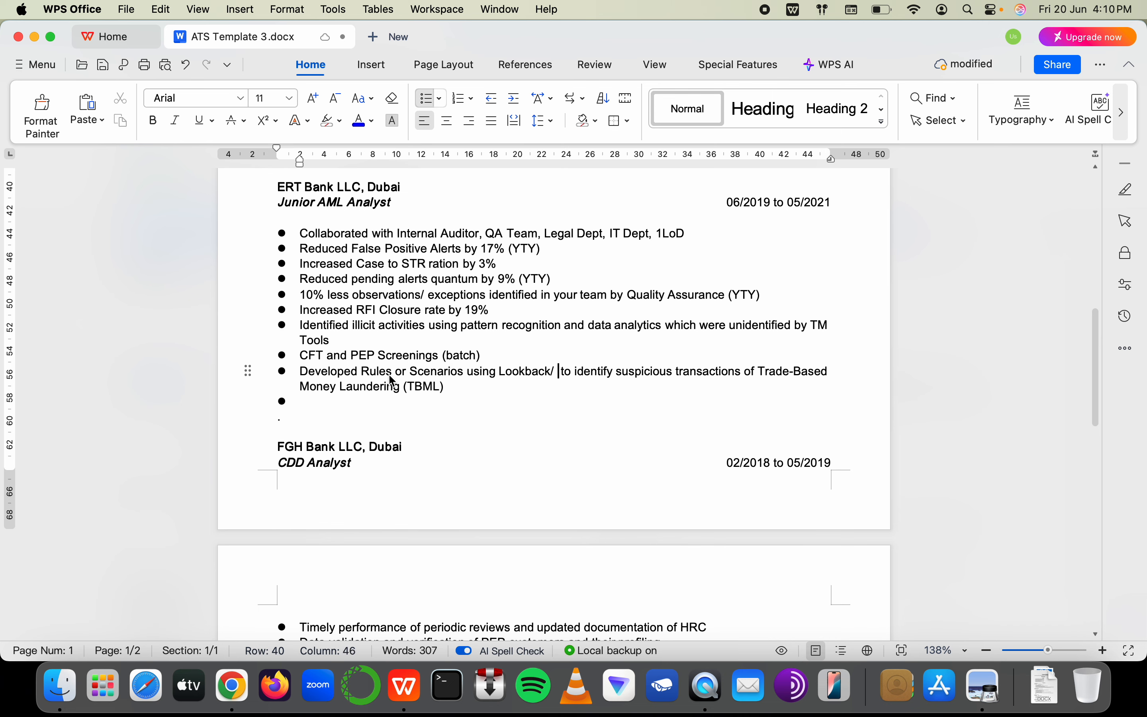
{"action": "type", "text": "quencyt"}
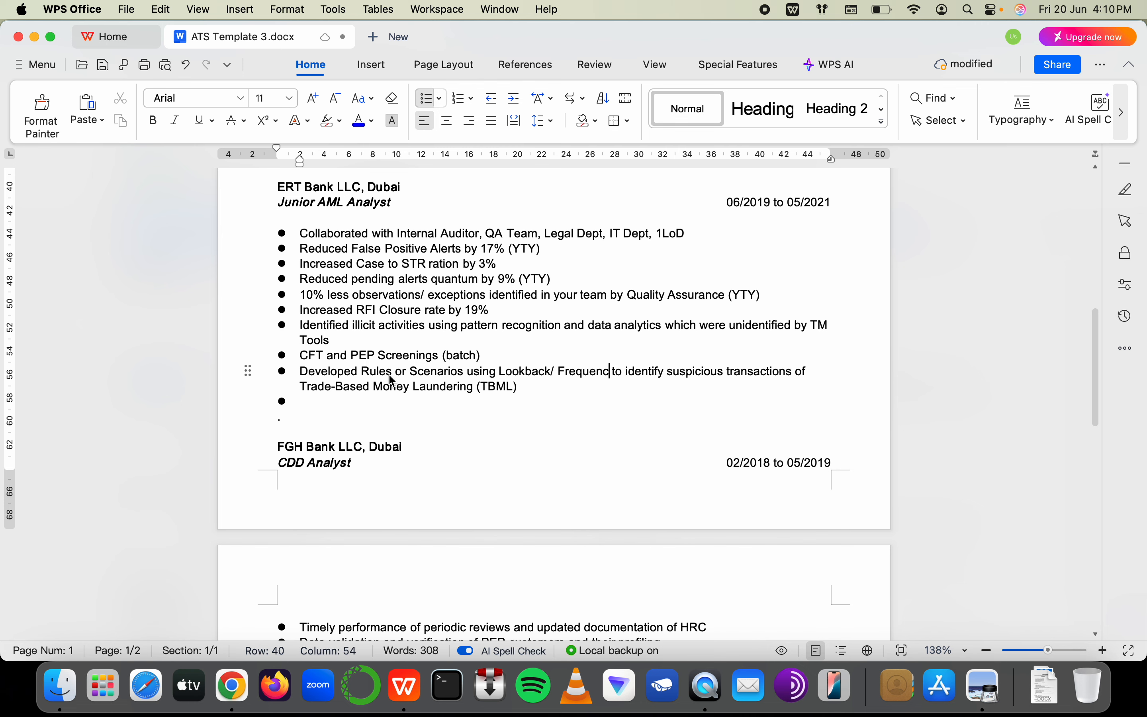
{"action": "key", "text": "BackSpace"}
{"action": "type", "text": "/ Models"}
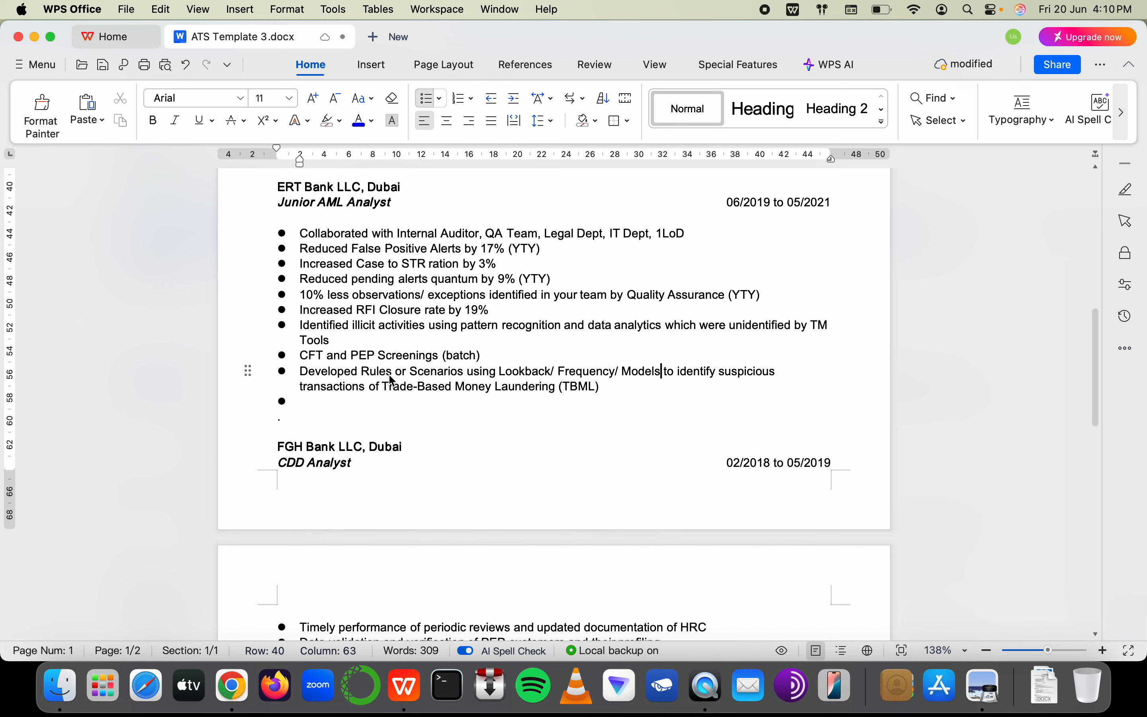
{"action": "left_click", "coordinate": [333, 411]}
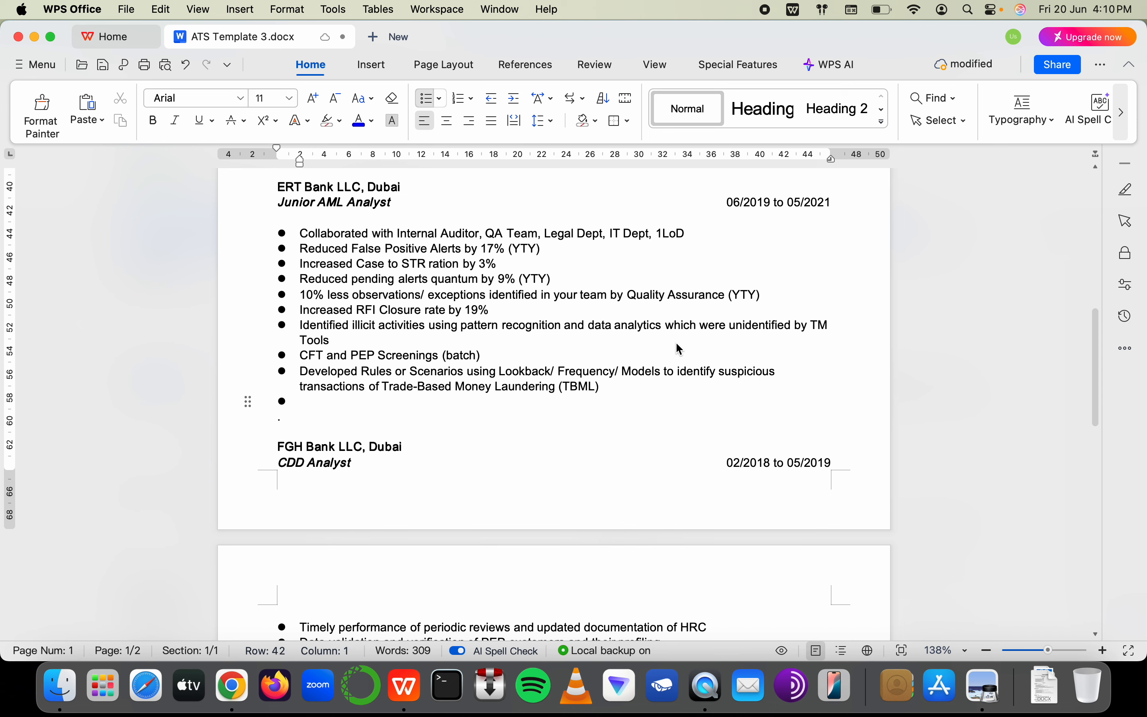
{"action": "type", "text": "Ty"}
{"action": "key", "text": "BackSpace"}
{"action": "key", "text": "BackSpace"}
{"action": "key", "text": "BackSpace"}
{"action": "key", "text": "BackSpace"}
Remove the empty TBML bullet and add an ABC Bank bullet reading 'Yearly Typology-Assessment exercise'
{"action": "scroll", "coordinate": [523, 369], "scroll_direction": "up", "scroll_amount": 5}
{"action": "key", "text": "BackSpace"}
{"action": "key", "text": "BackSpace"}
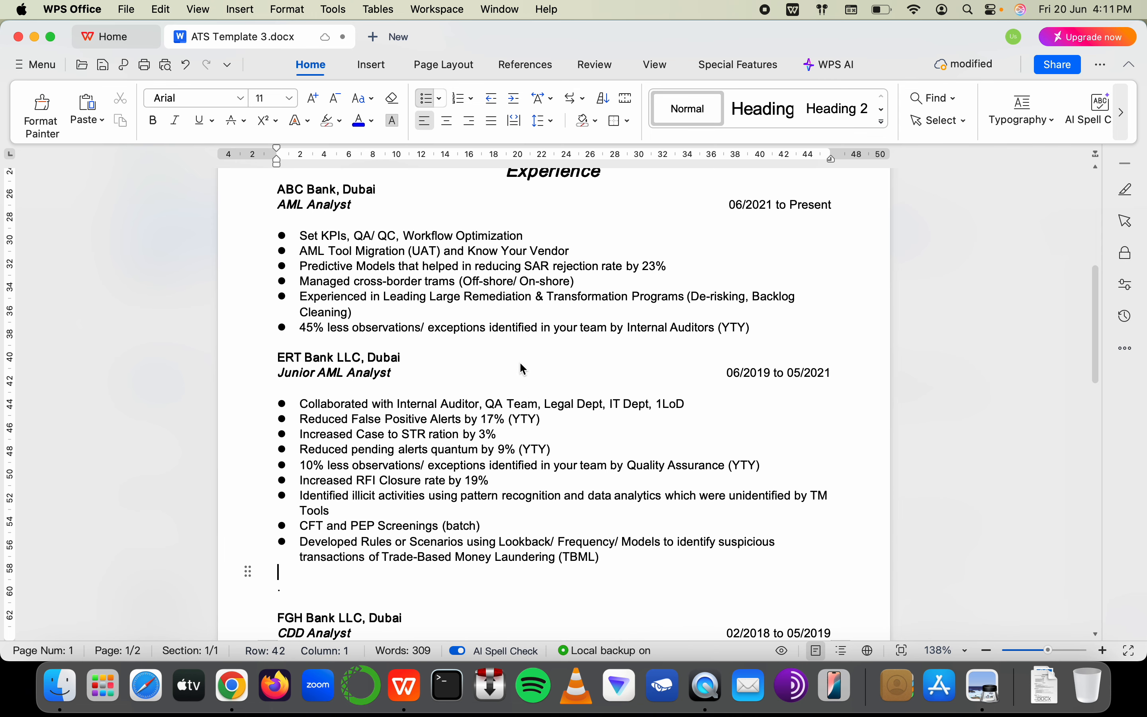
{"action": "left_click", "coordinate": [768, 327]}
{"action": "key", "text": "Return"}
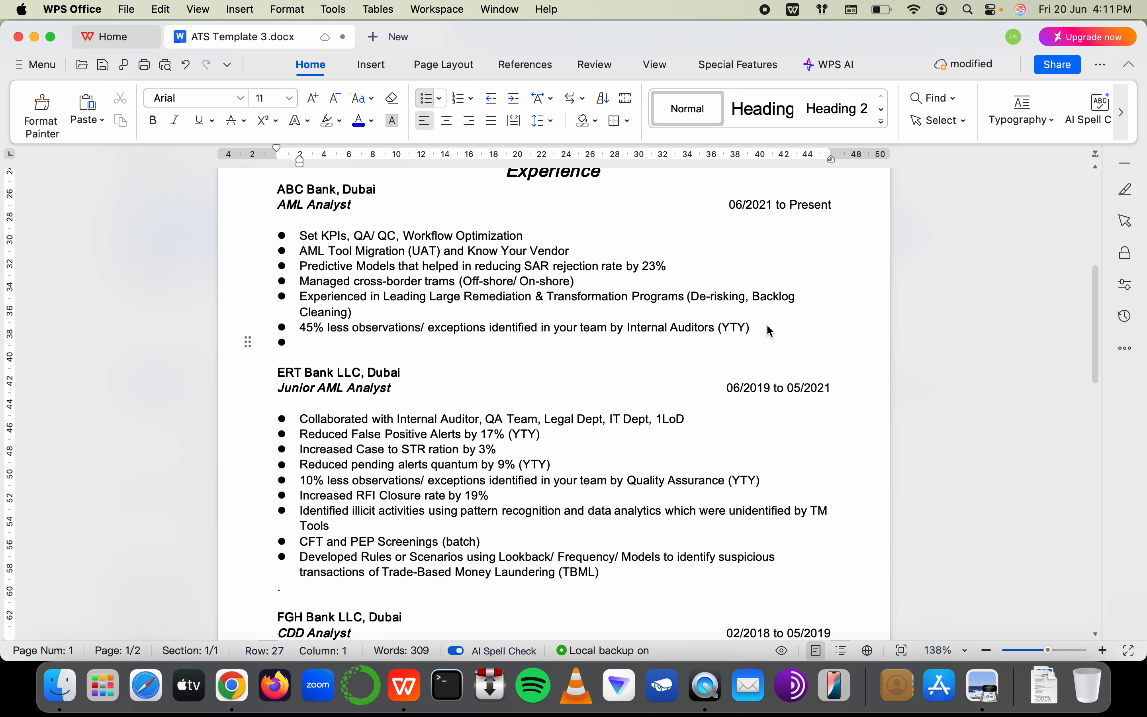
{"action": "type", "text": "Typology"}
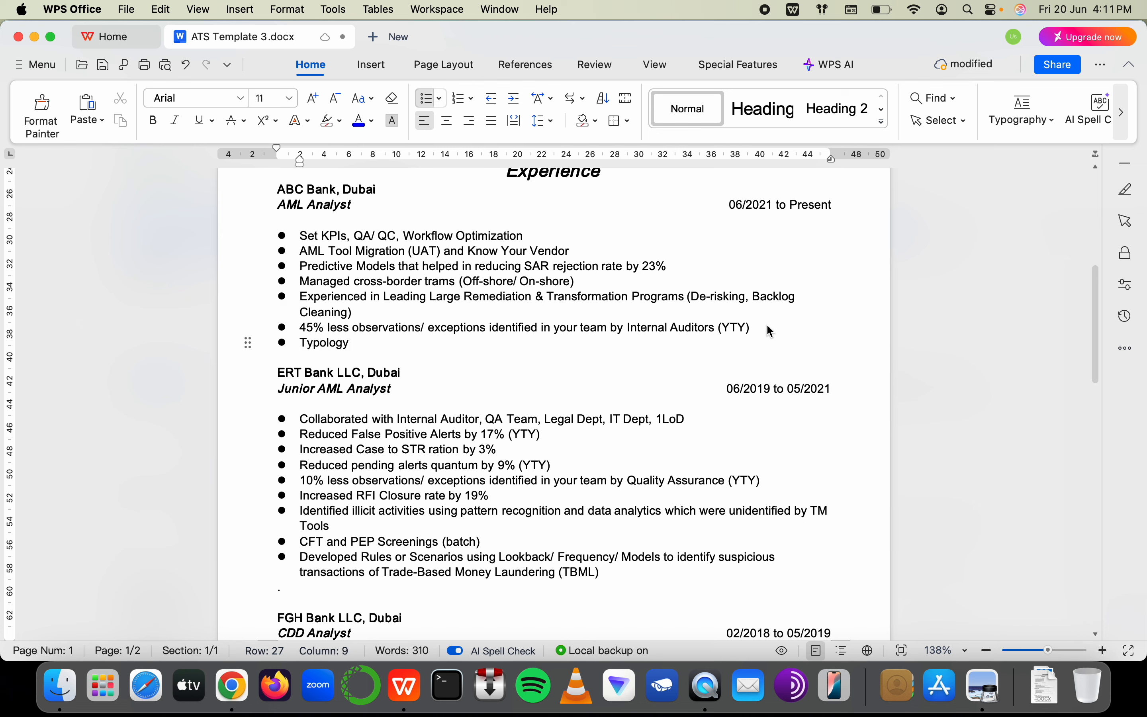
{"action": "left_click", "coordinate": [304, 343]}
{"action": "type", "text": "Yearly"}
{"action": "key", "text": "End"}
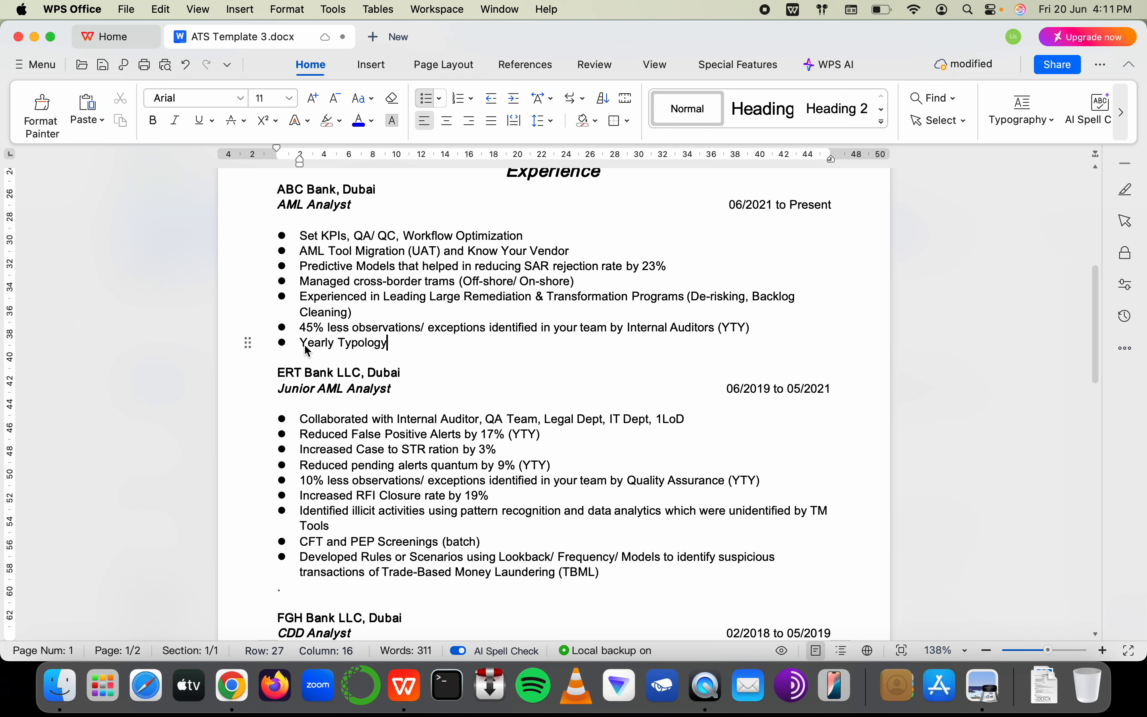
{"action": "type", "text": "-Assessment expe"}
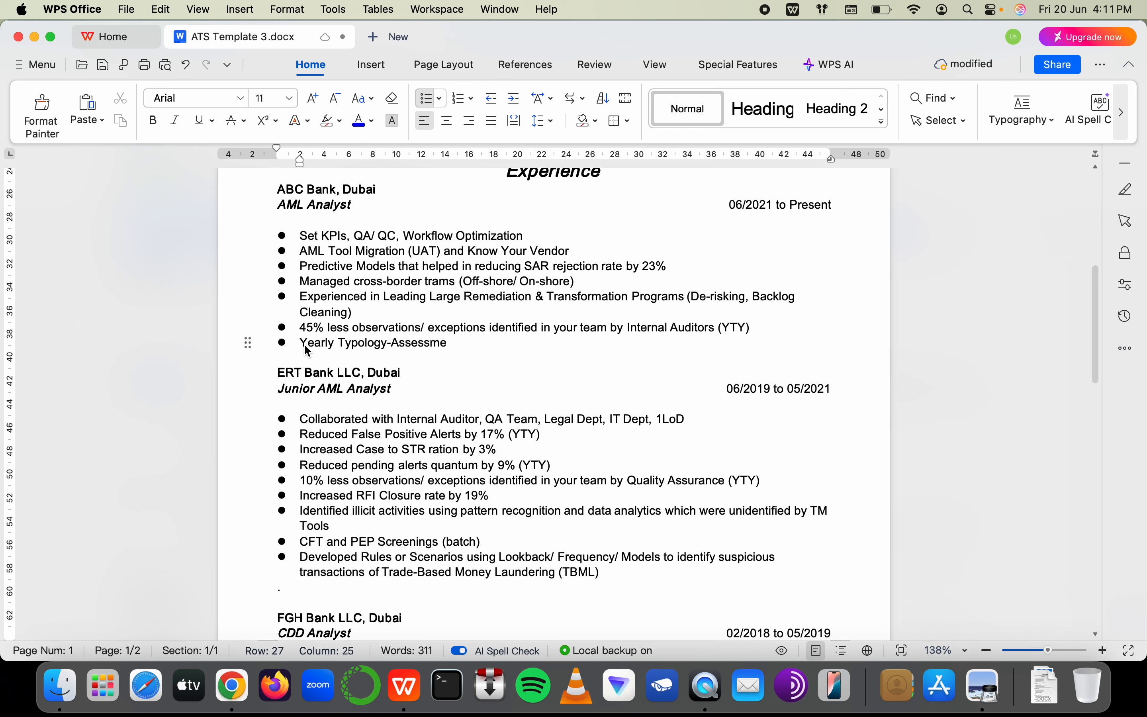
{"action": "key", "text": "BackSpace"}
{"action": "key", "text": "BackSpace"}
{"action": "type", "text": "ercise"}
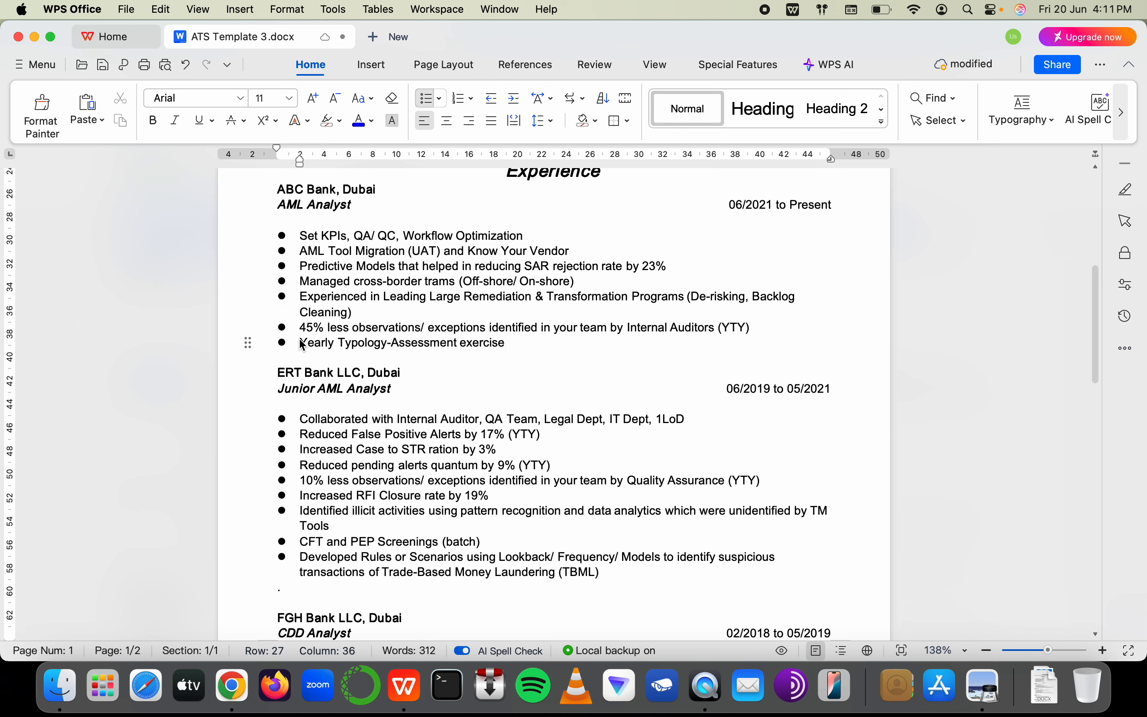
Reword the bullet to 'Involved in the team who performed annual Typology-Assessment exercise'
{"action": "left_click", "coordinate": [300, 339]}
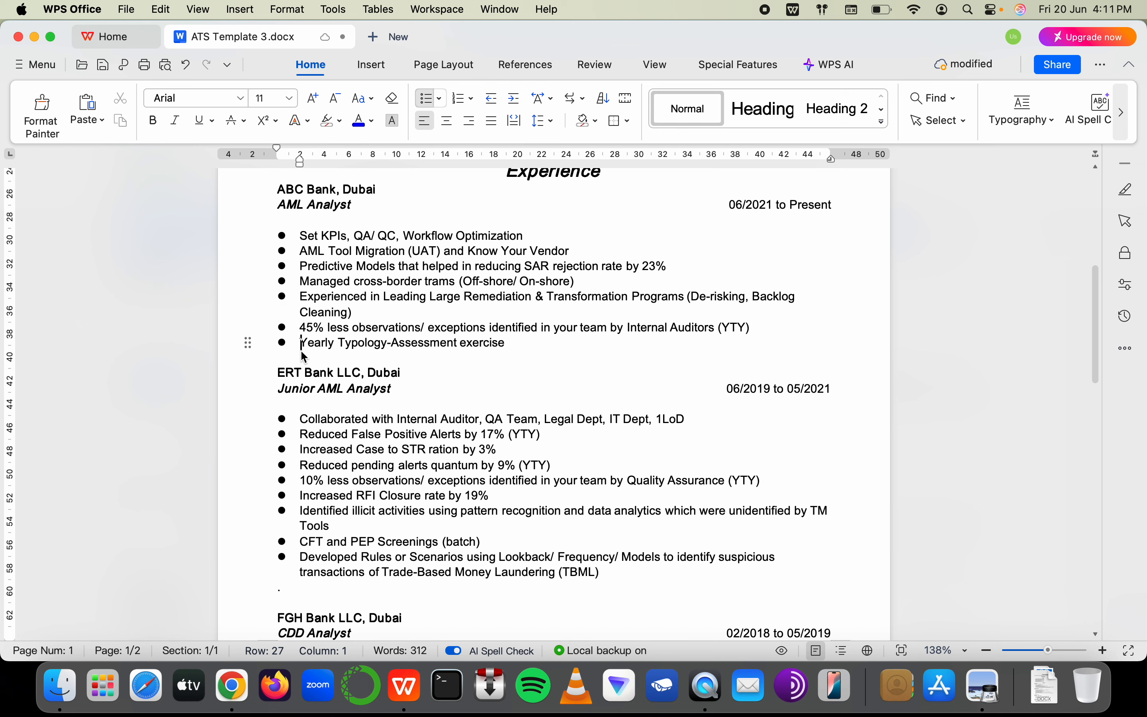
{"action": "type", "text": "Invoi"}
{"action": "key", "text": "BackSpace"}
{"action": "type", "text": "lved in the te"}
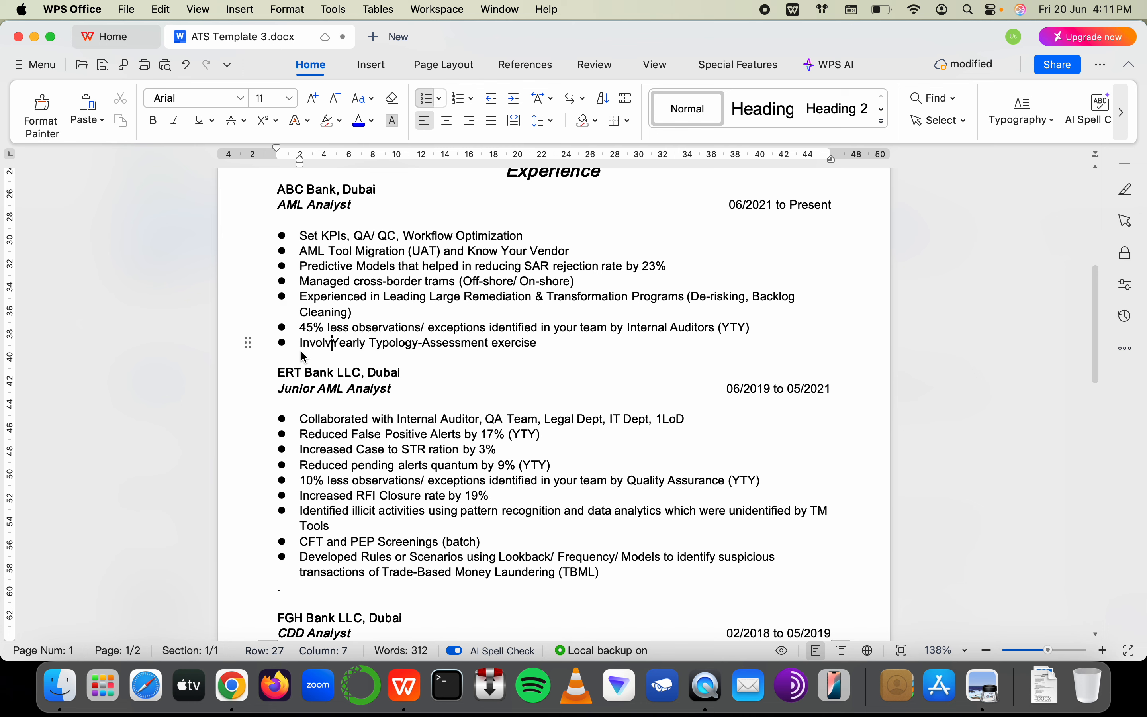
{"action": "type", "text": "am who"}
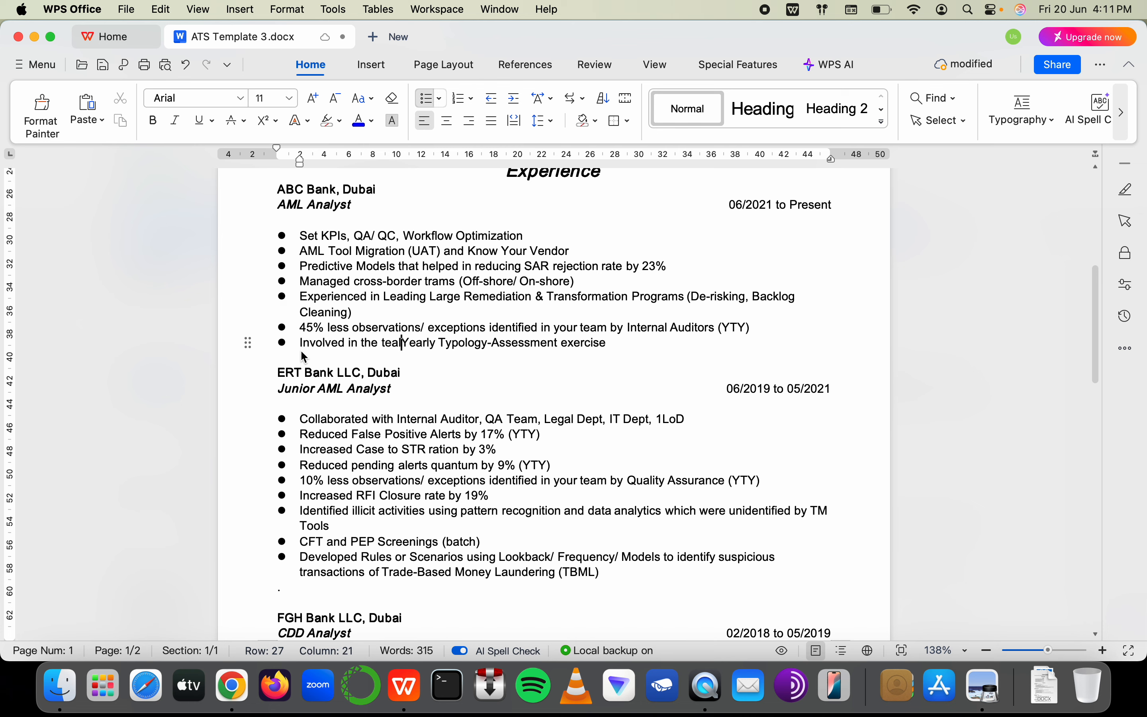
{"action": "key", "text": "BackSpace"}
{"action": "type", "text": "ich per"}
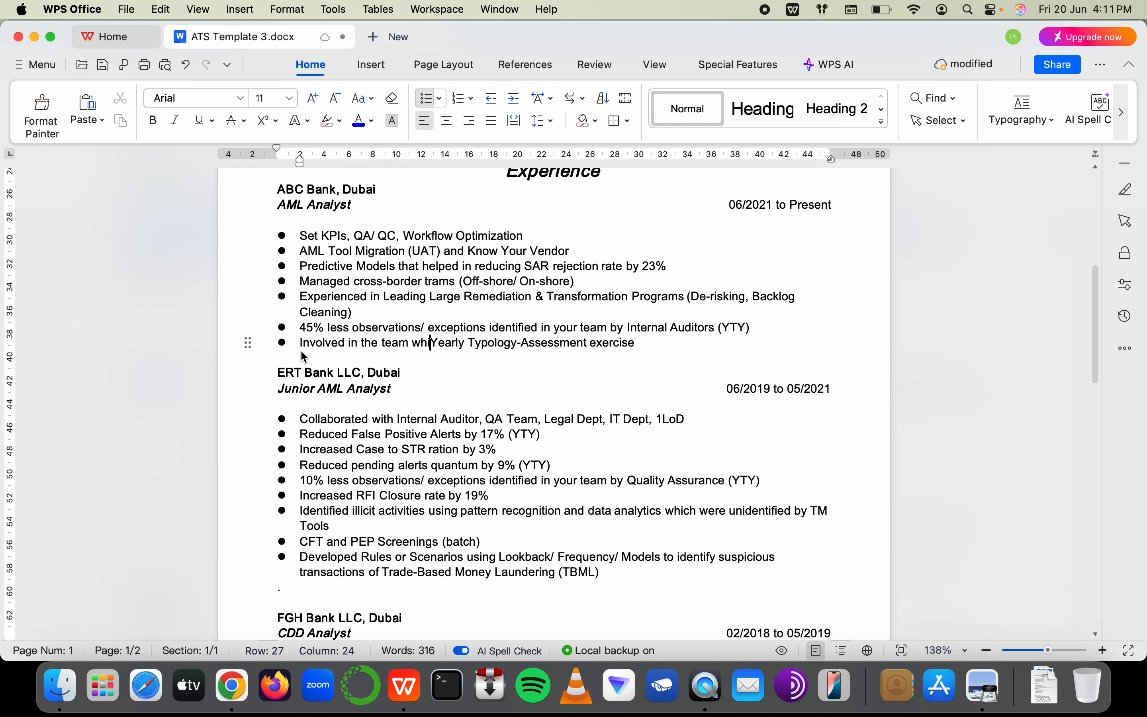
{"action": "type", "text": "formed"}
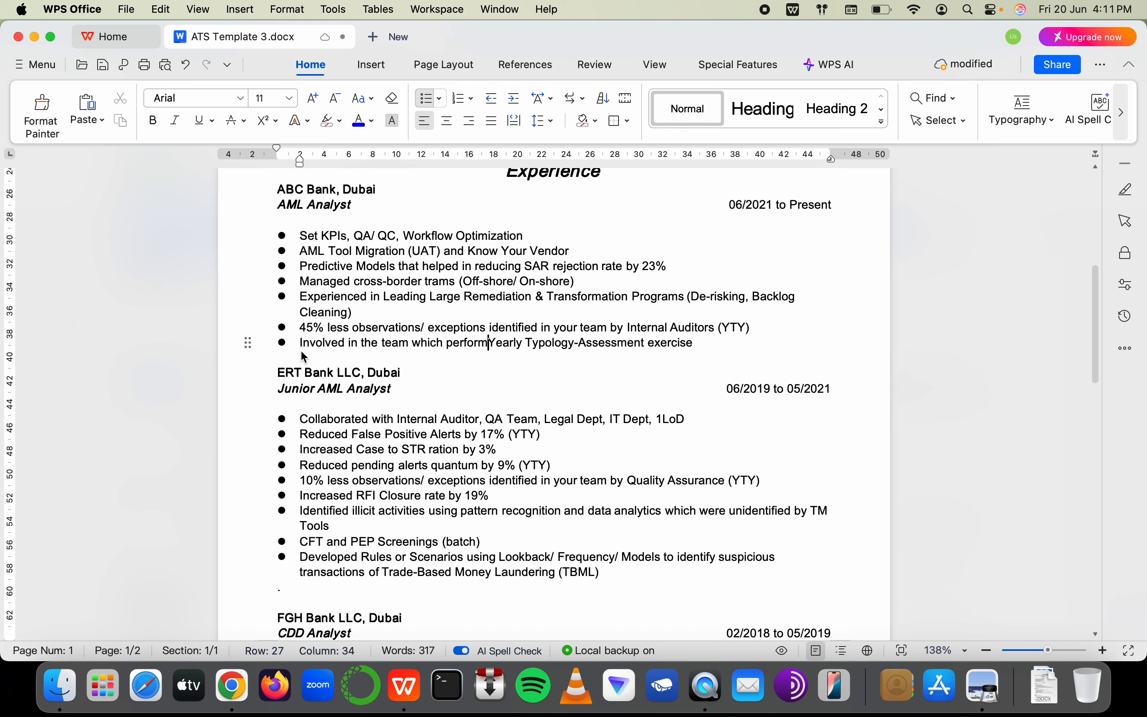
{"action": "left_click_drag", "start_coordinate": [448, 343], "coordinate": [424, 342]}
{"action": "key", "text": "BackSpace"}
{"action": "type", "text": "ho"}
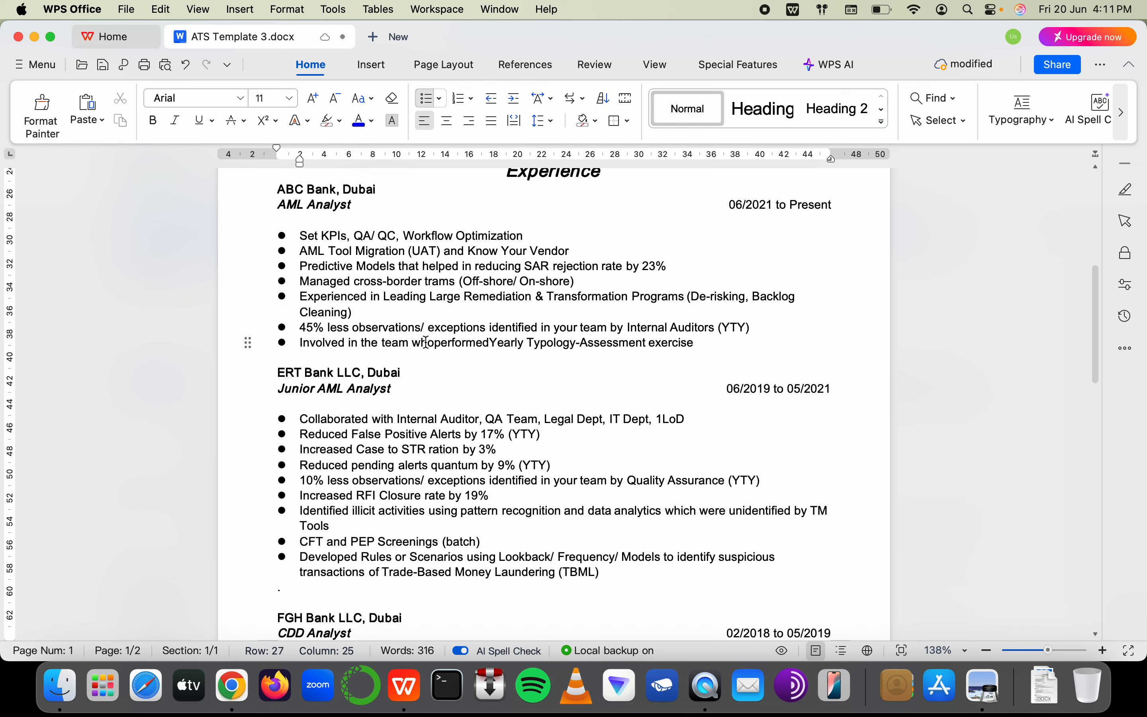
{"action": "left_click", "coordinate": [496, 346]}
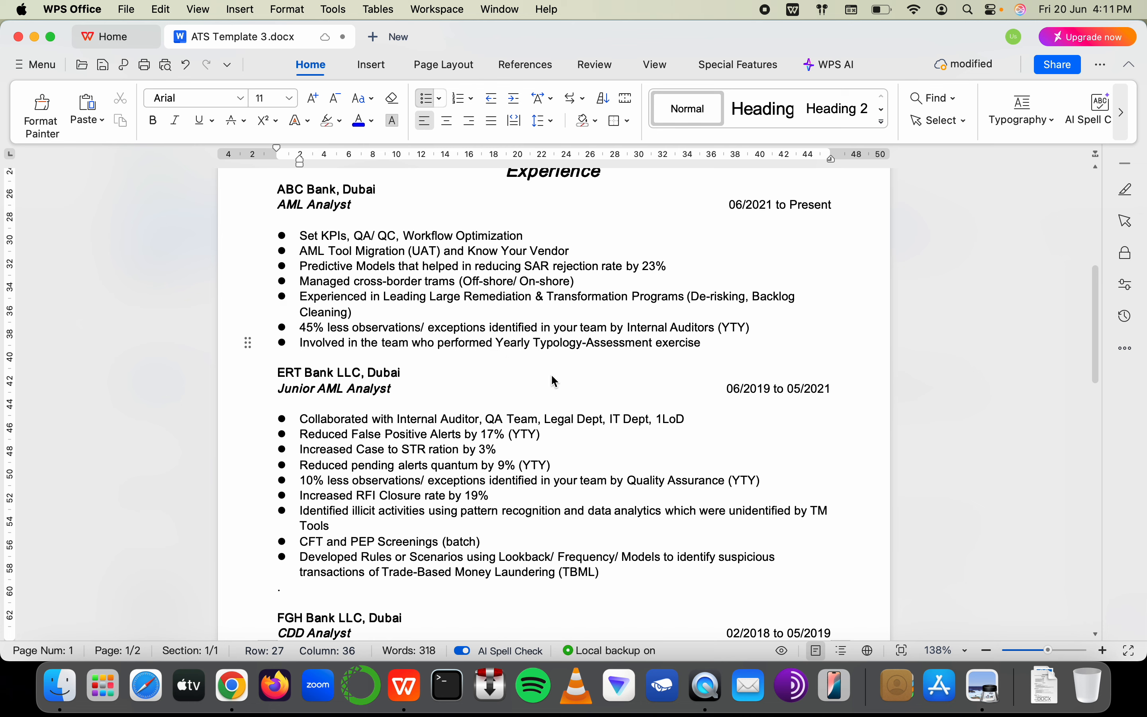
{"action": "left_click", "coordinate": [505, 347]}
{"action": "key", "text": "shift+Left"}
{"action": "type", "text": "y"}
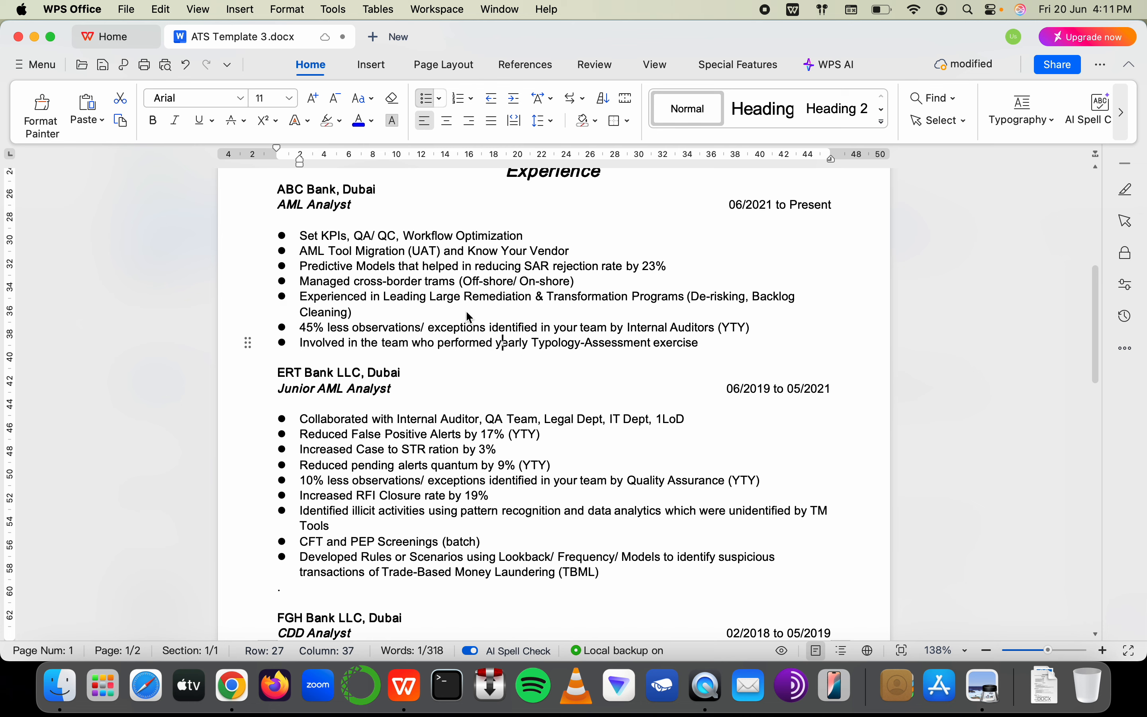
{"action": "double_click", "coordinate": [510, 342]}
{"action": "type", "text": "an "}
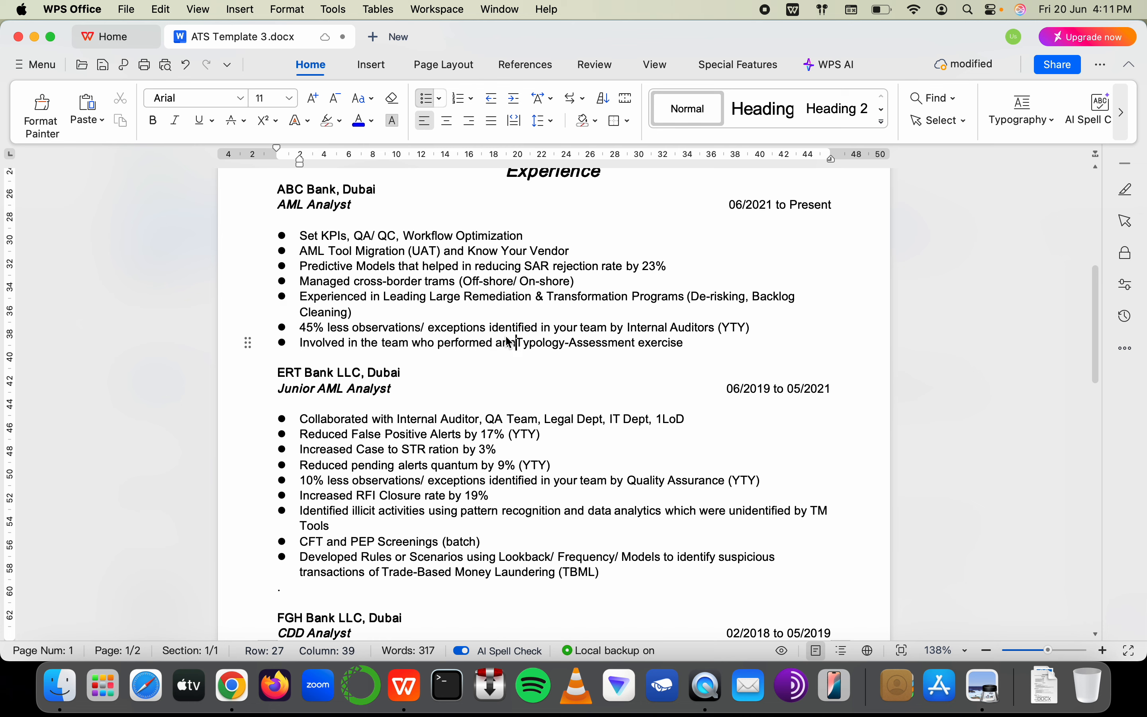
{"action": "type", "text": "nual"}
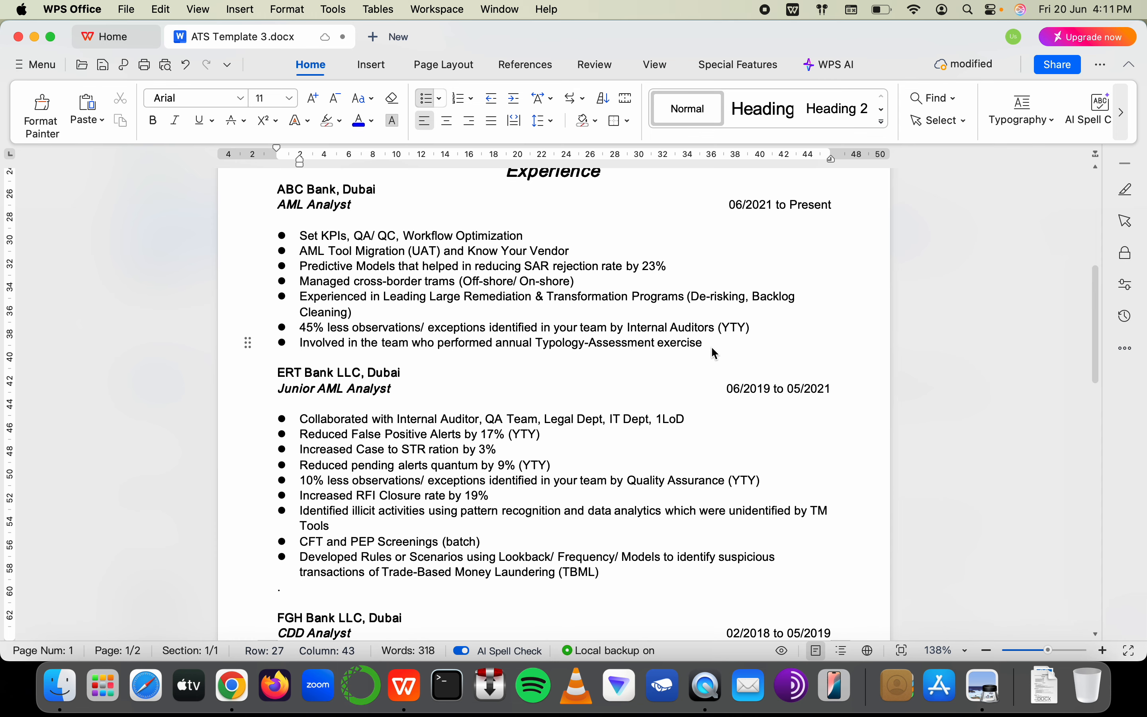
{"action": "left_click", "coordinate": [712, 348]}
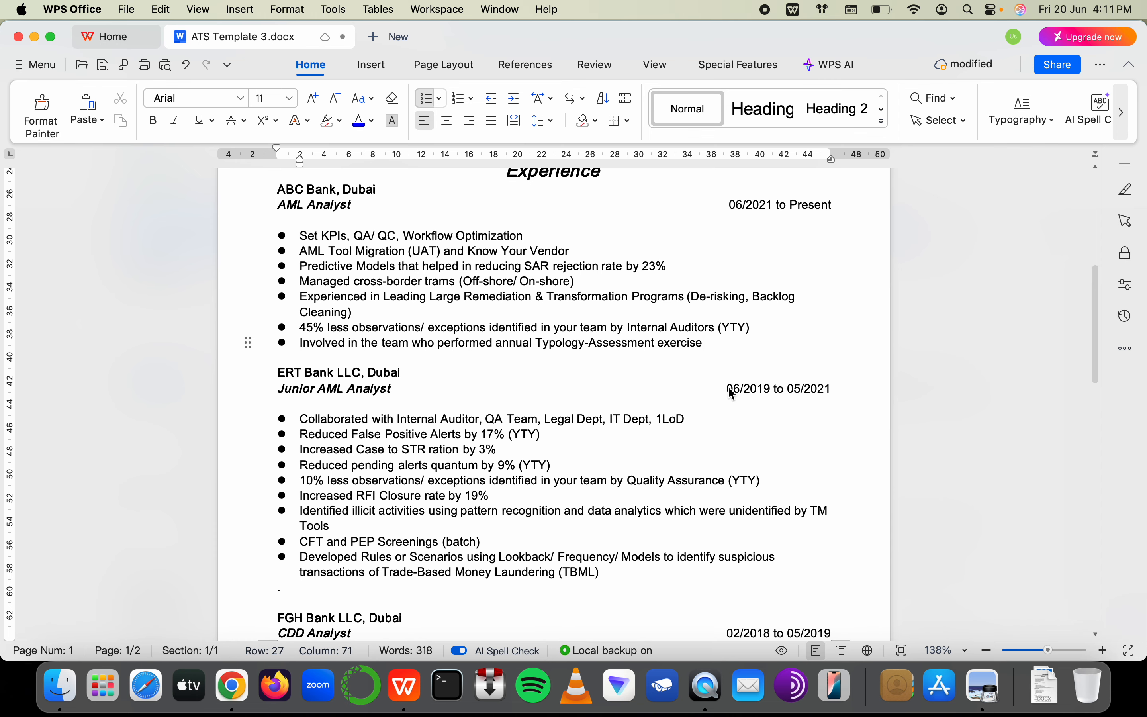
{"action": "scroll", "coordinate": [733, 394], "scroll_direction": "down", "scroll_amount": 5}
{"action": "scroll", "coordinate": [733, 394], "scroll_direction": "up", "scroll_amount": 4}
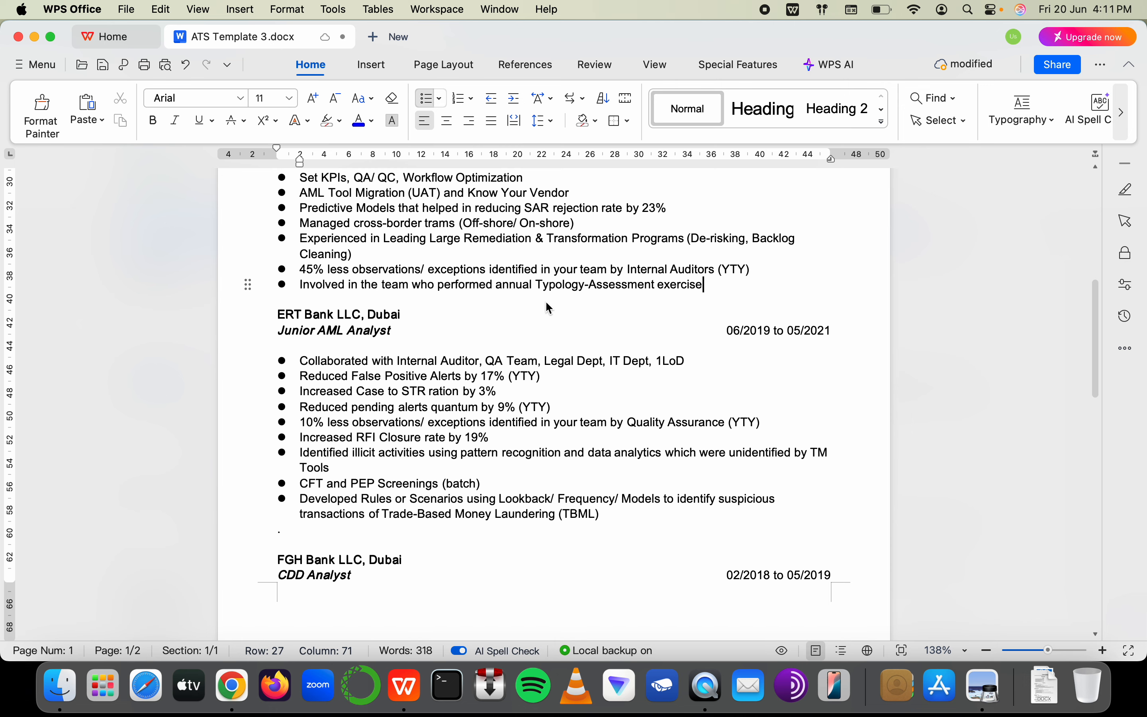
Append '(KYV)' to the end of the Know Your Vendor bullet
{"action": "double_click", "coordinate": [555, 284]}
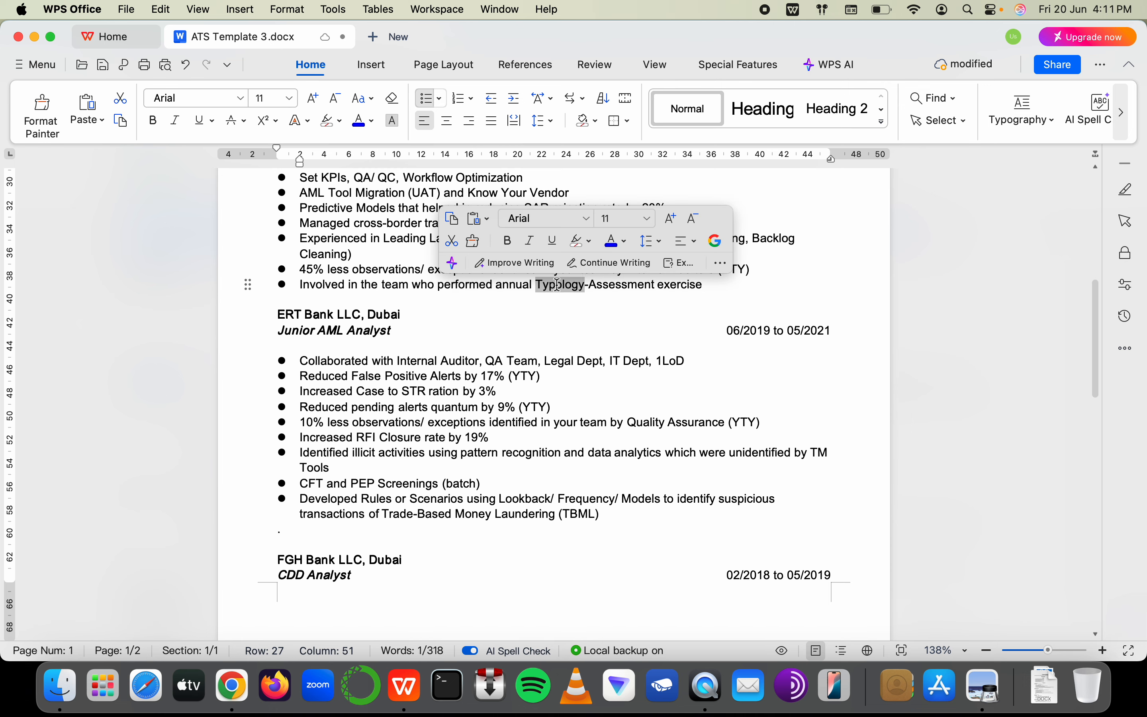
{"action": "scroll", "coordinate": [560, 284], "scroll_direction": "up", "scroll_amount": 3}
{"action": "left_click", "coordinate": [579, 268]}
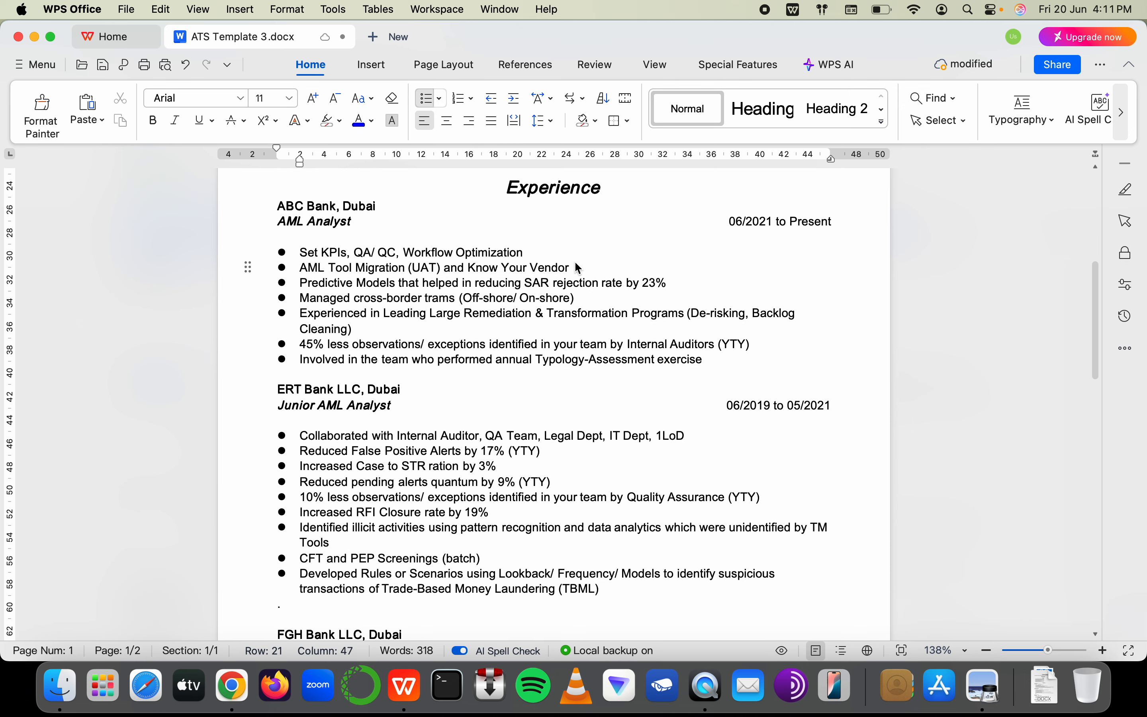
{"action": "type", "text": "(KYV"}
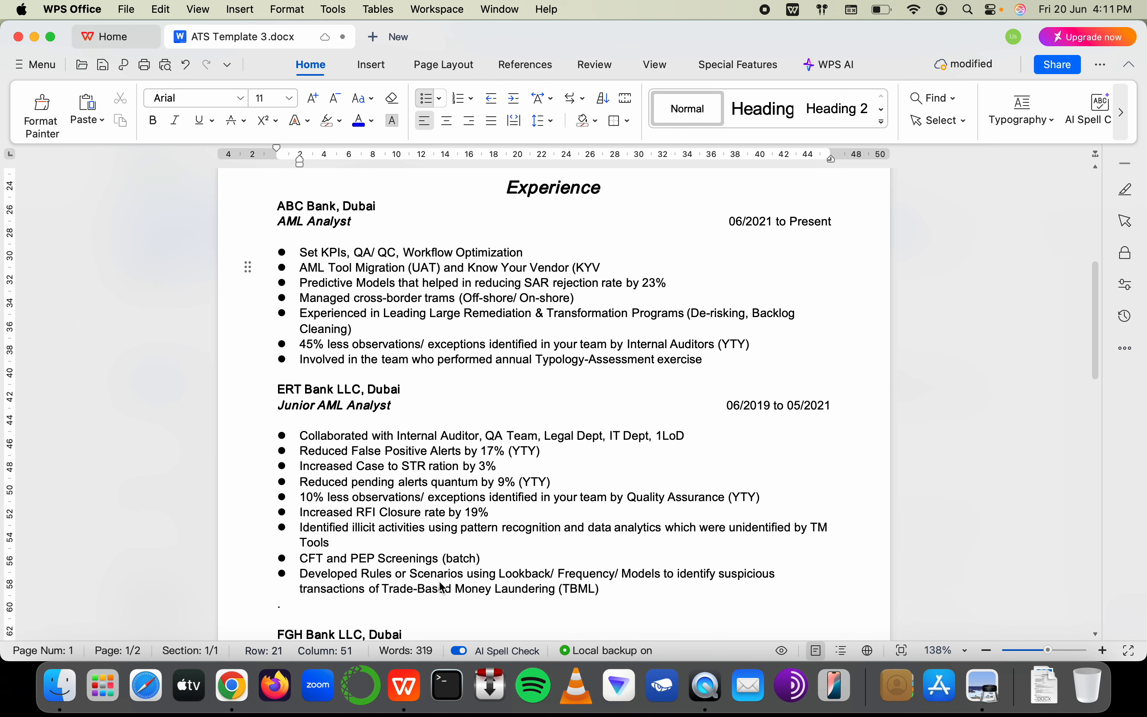
{"action": "type", "text": ")"}
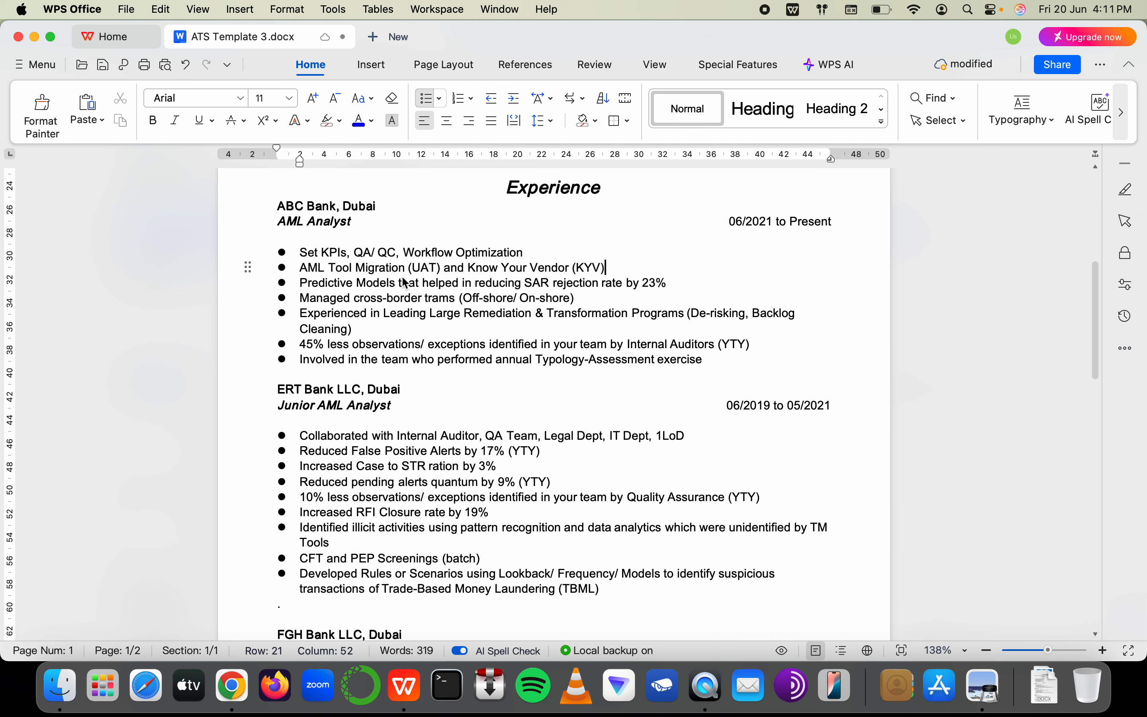
Extend the tool bullet's 'Migration' to 'Migration & Mapping'
{"action": "double_click", "coordinate": [379, 269]}
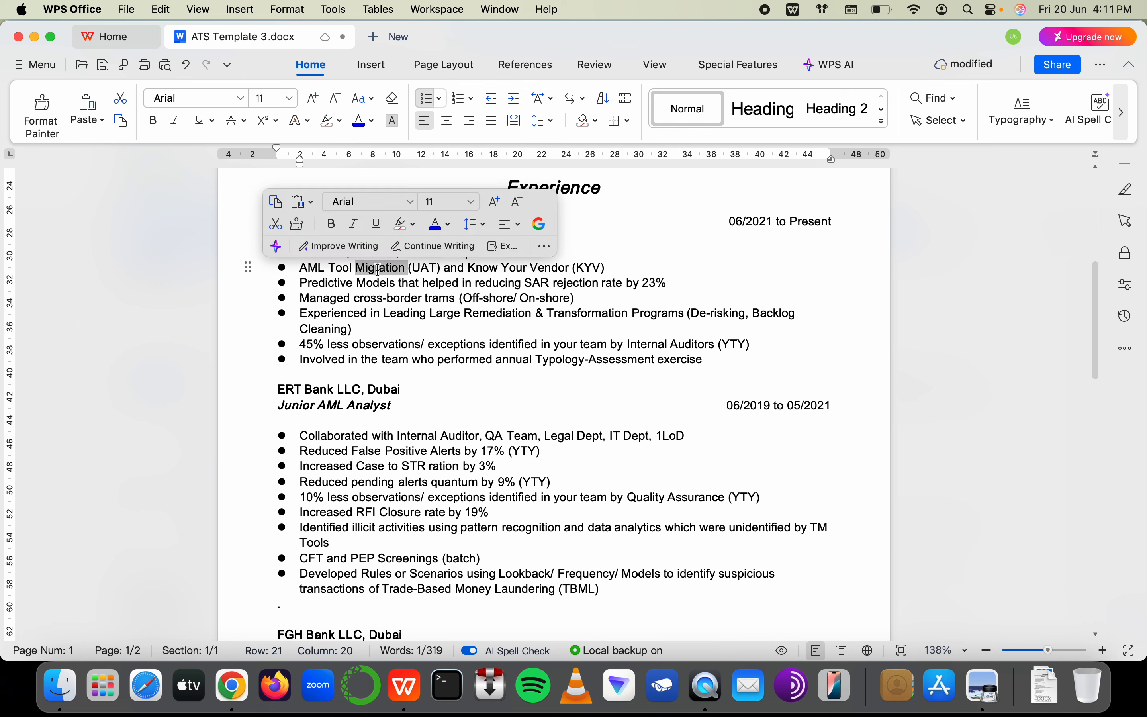
{"action": "left_click_drag", "start_coordinate": [378, 269], "coordinate": [392, 268]}
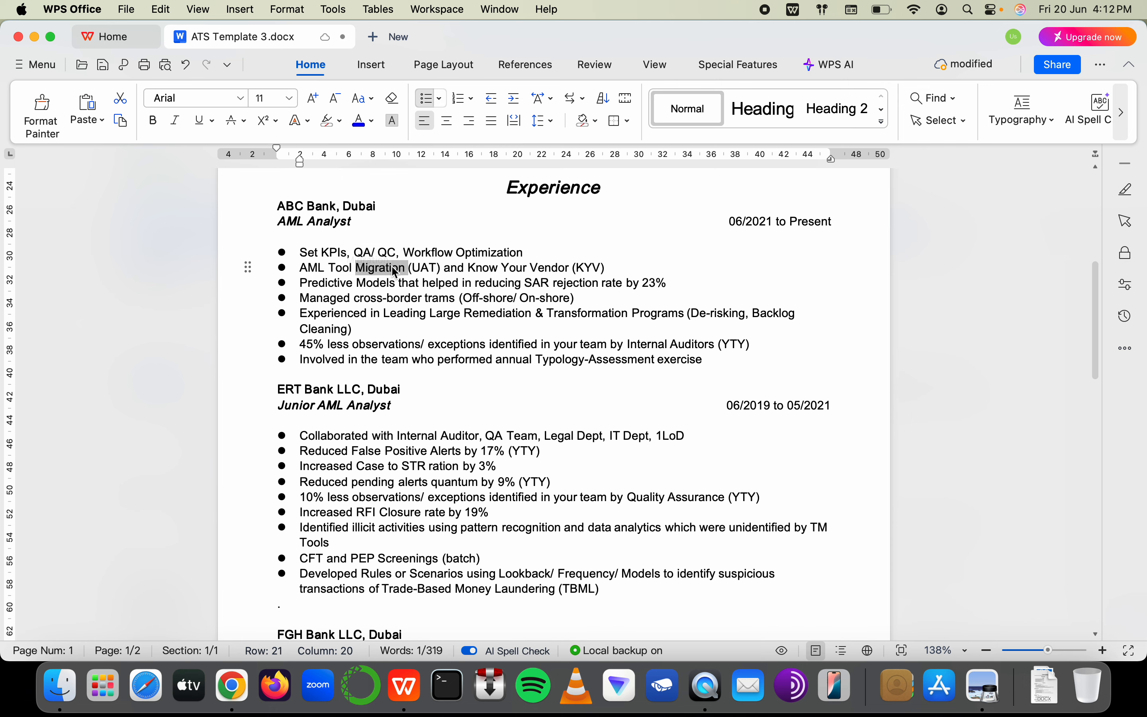
{"action": "key", "text": "Right"}
{"action": "key", "text": "Left"}
{"action": "key", "text": "Left"}
{"action": "type", "text": "& Ma"}
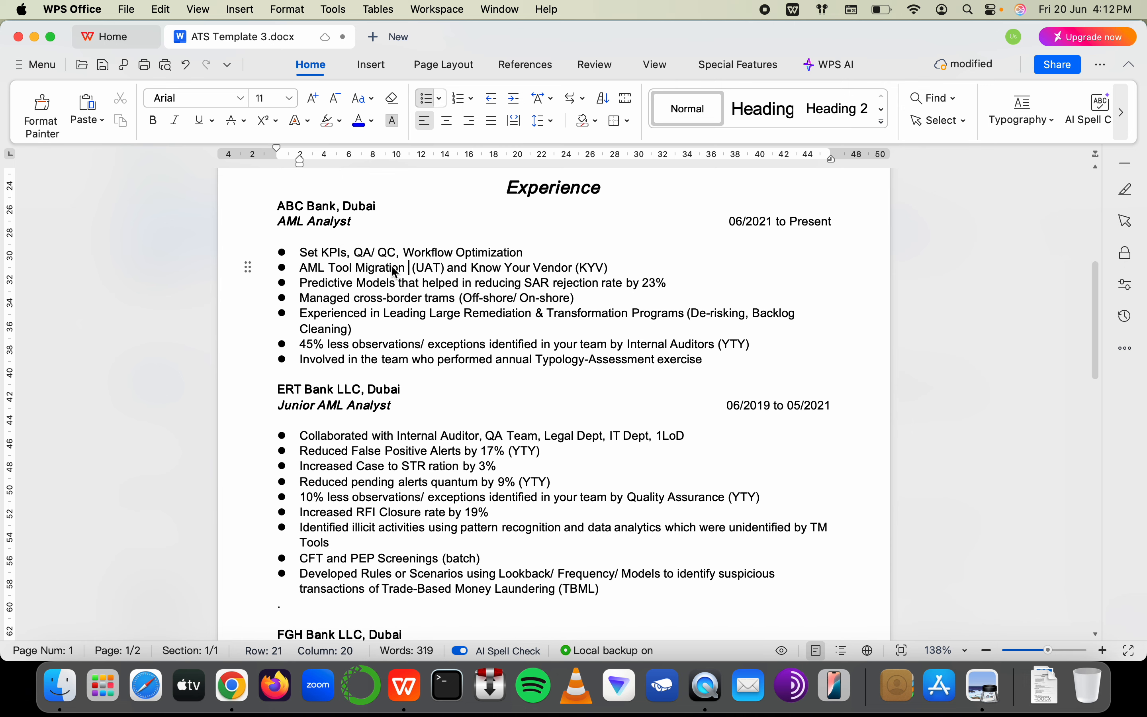
{"action": "type", "text": "pping"}
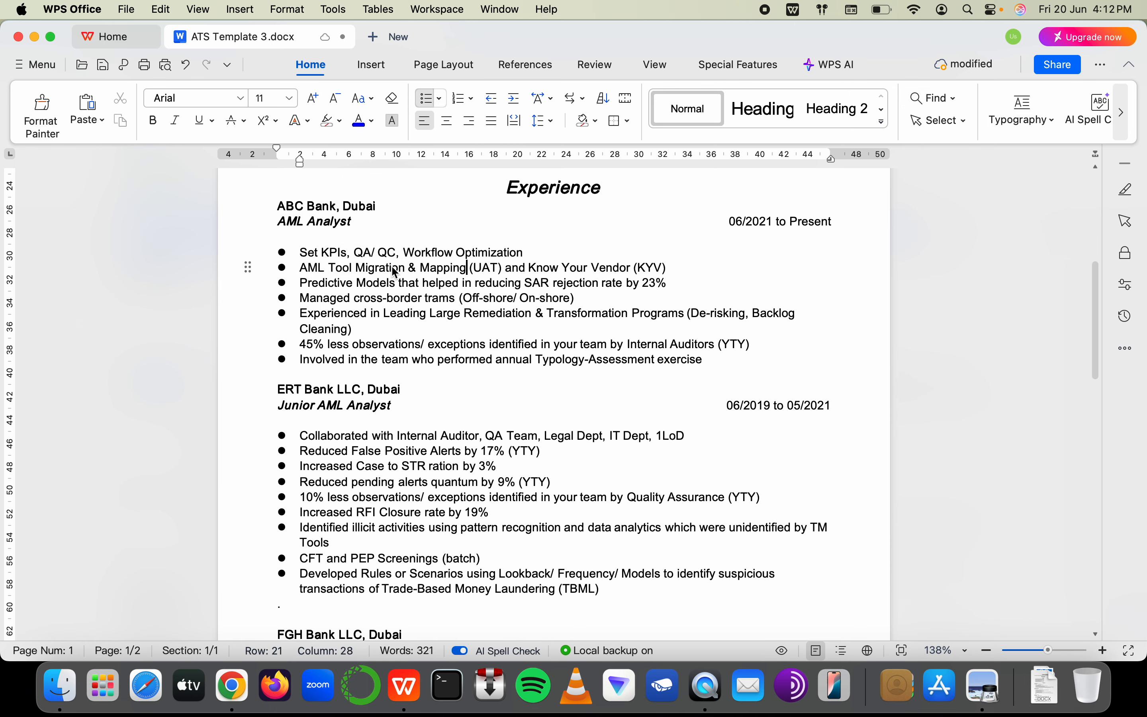
Add a bullet below the TBML bullet reading 'CTR and EFTR Filing Procedure of all the branches'
{"action": "scroll", "coordinate": [385, 309], "scroll_direction": "down", "scroll_amount": 2}
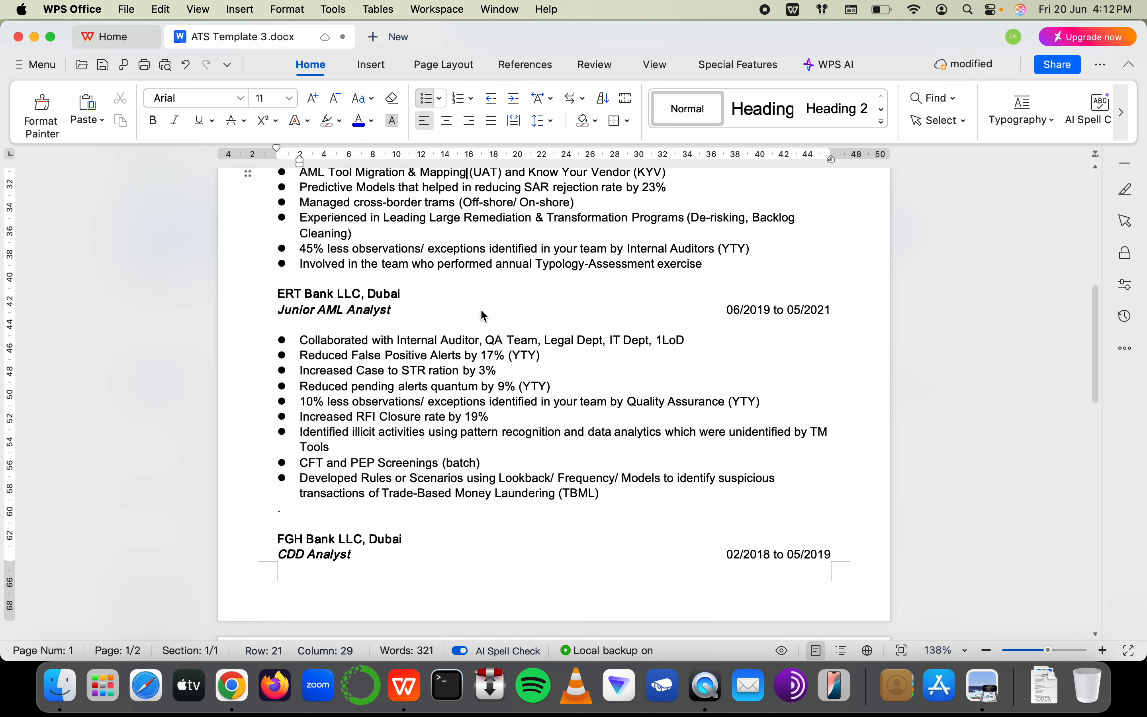
{"action": "scroll", "coordinate": [571, 438], "scroll_direction": "down", "scroll_amount": 7}
{"action": "scroll", "coordinate": [570, 438], "scroll_direction": "up", "scroll_amount": 5}
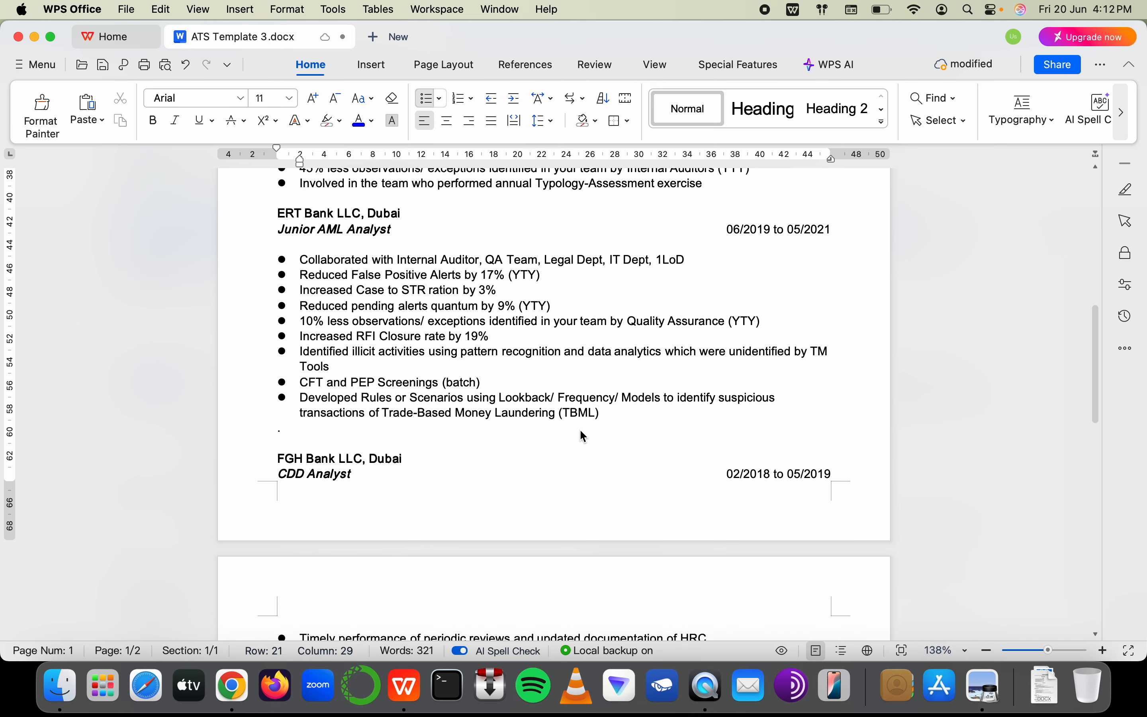
{"action": "left_click", "coordinate": [612, 415]}
{"action": "key", "text": "Return"}
{"action": "type", "text": "CTR o"}
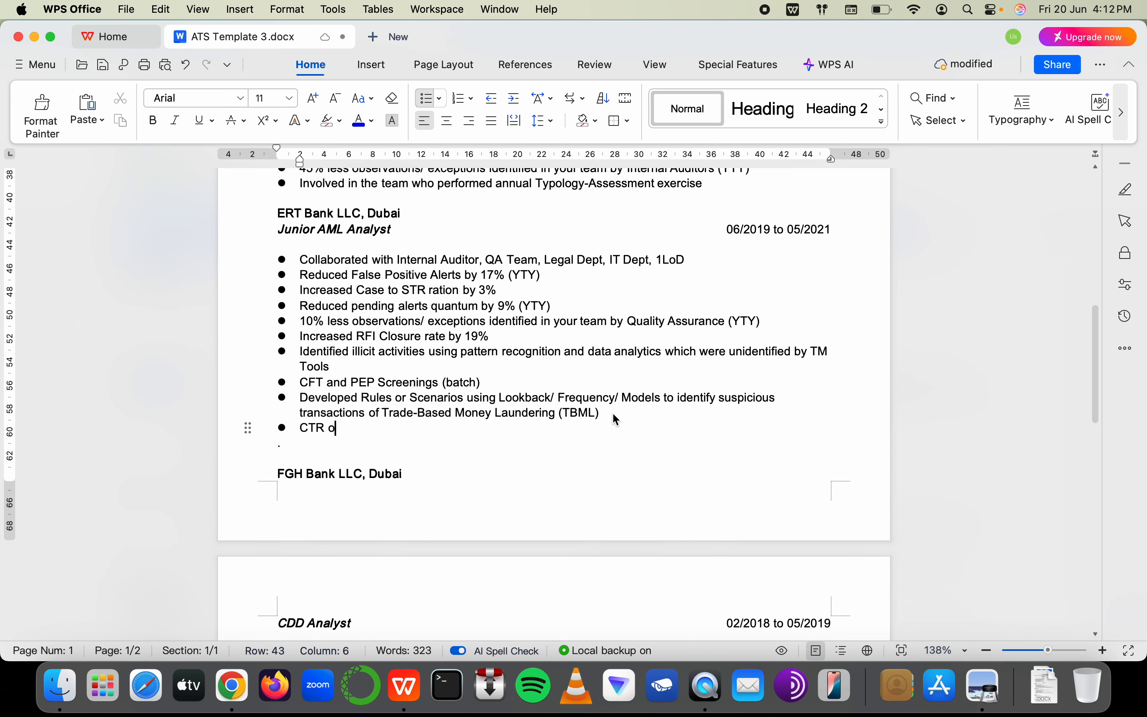
{"action": "key", "text": "BackSpace"}
{"action": "type", "text": "and ETF"}
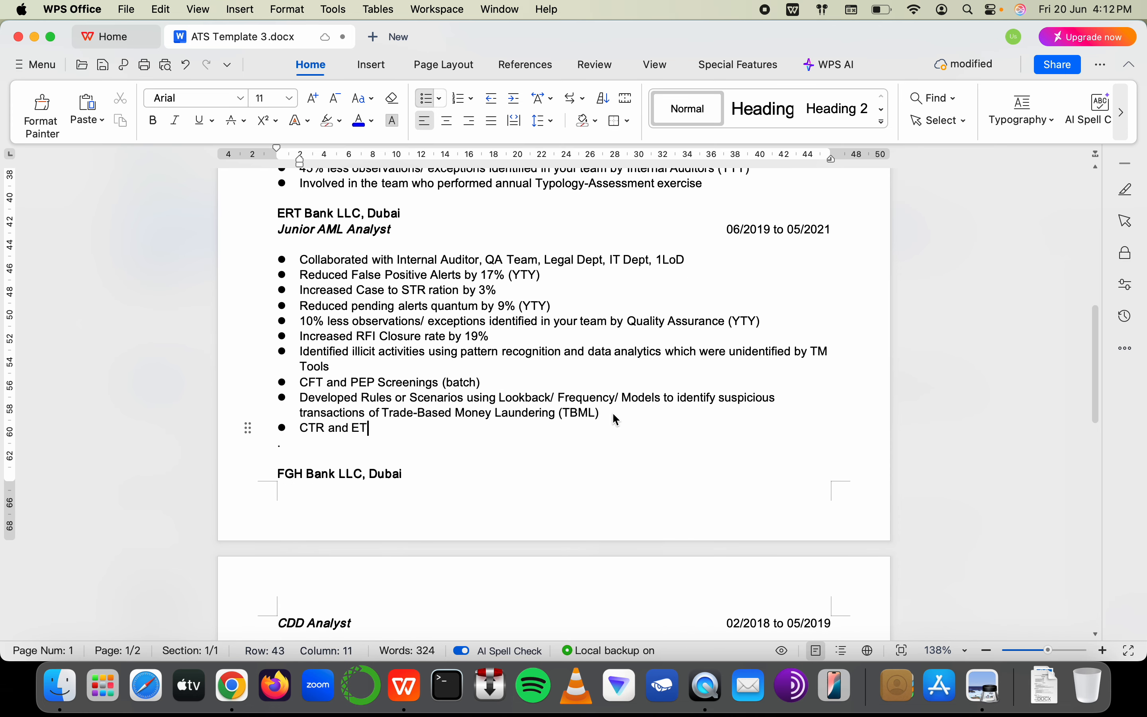
{"action": "key", "text": "BackSpace"}
{"action": "key", "text": "BackSpace"}
{"action": "key", "text": "BackSpace"}
{"action": "key", "text": "BackSpace"}
{"action": "key", "text": "BackSpace"}
{"action": "key", "text": "BackSpace"}
{"action": "key", "text": "BackSpace"}
{"action": "key", "text": "BackSpace"}
{"action": "key", "text": "BackSpace"}
{"action": "key", "text": "BackSpace"}
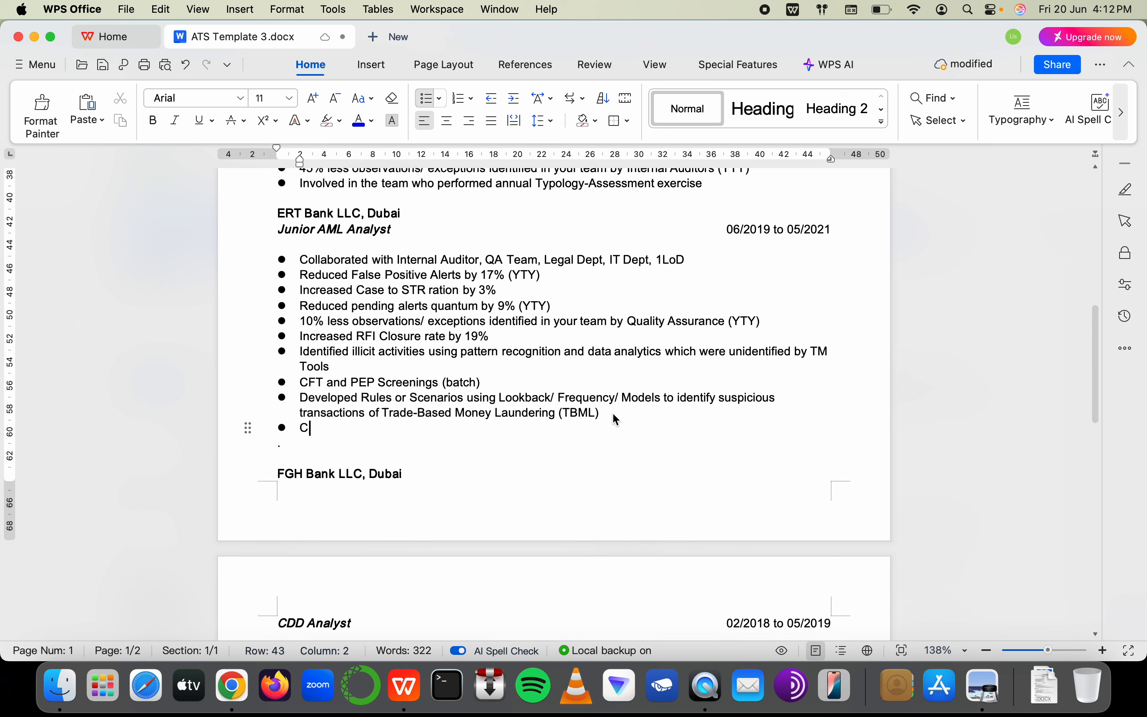
{"action": "type", "text": "TR and EF"}
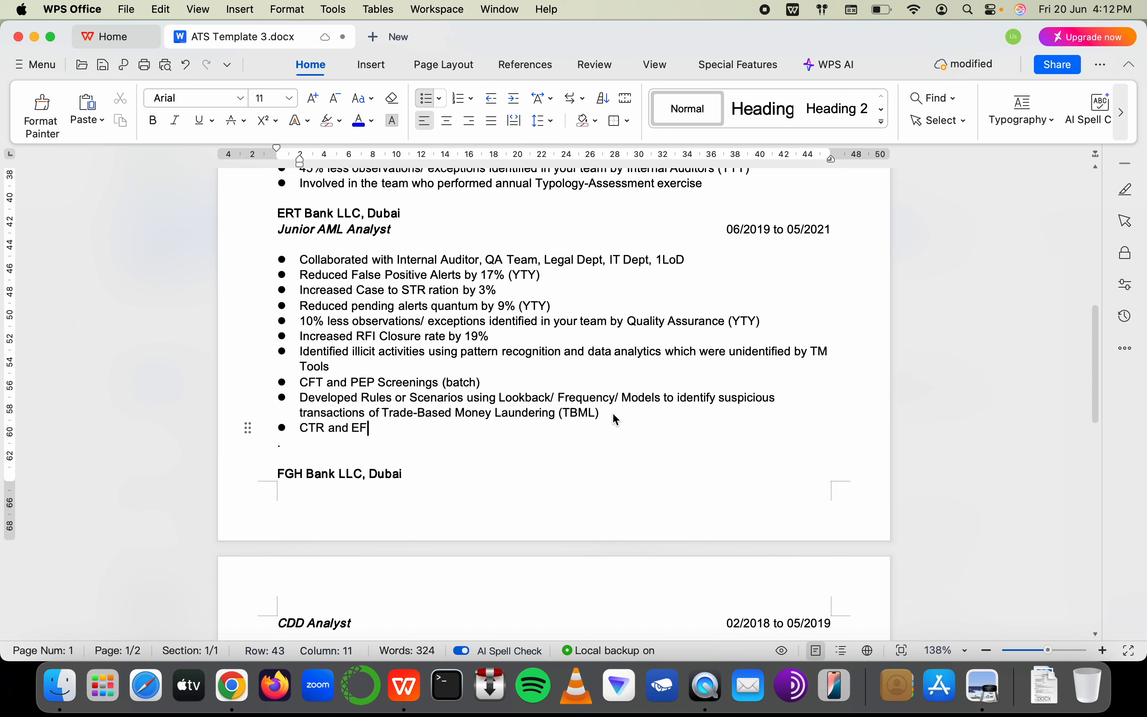
{"action": "type", "text": "TR Filing Por"}
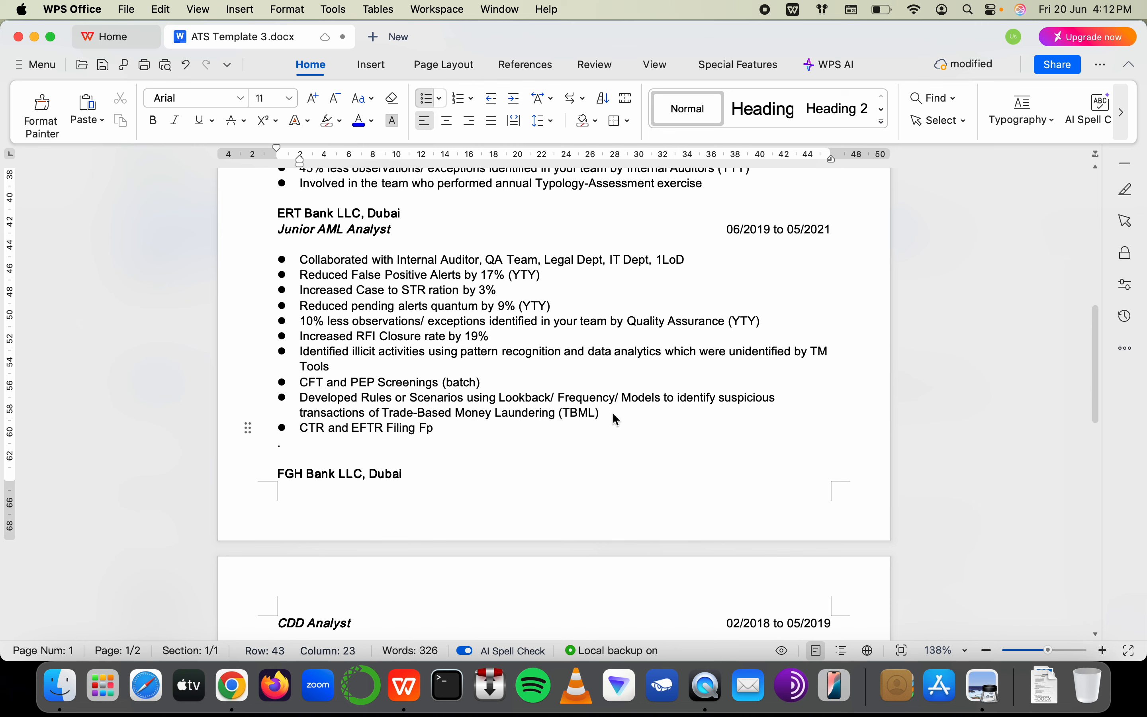
{"action": "key", "text": "BackSpace"}
{"action": "key", "text": "BackSpace"}
{"action": "type", "text": "Poro"}
{"action": "key", "text": "BackSpace"}
{"action": "key", "text": "BackSpace"}
{"action": "key", "text": "BackSpace"}
{"action": "type", "text": "rocess"}
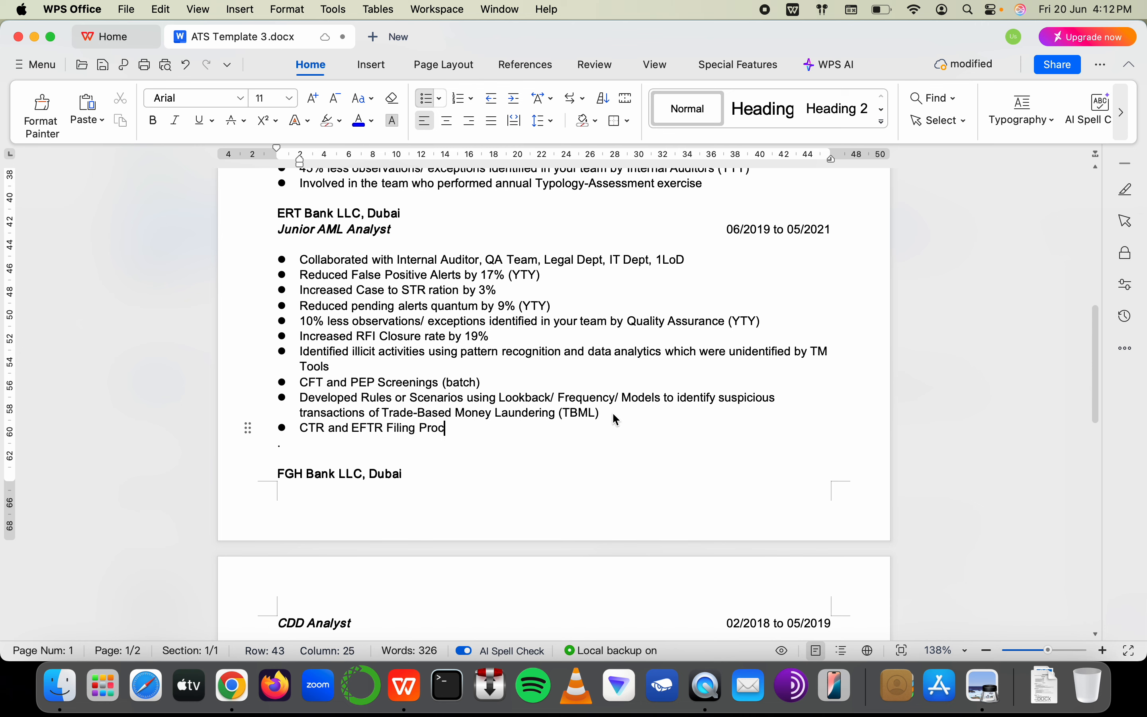
{"action": "key", "text": "BackSpace"}
{"action": "key", "text": "BackSpace"}
{"action": "type", "text": "dure o"}
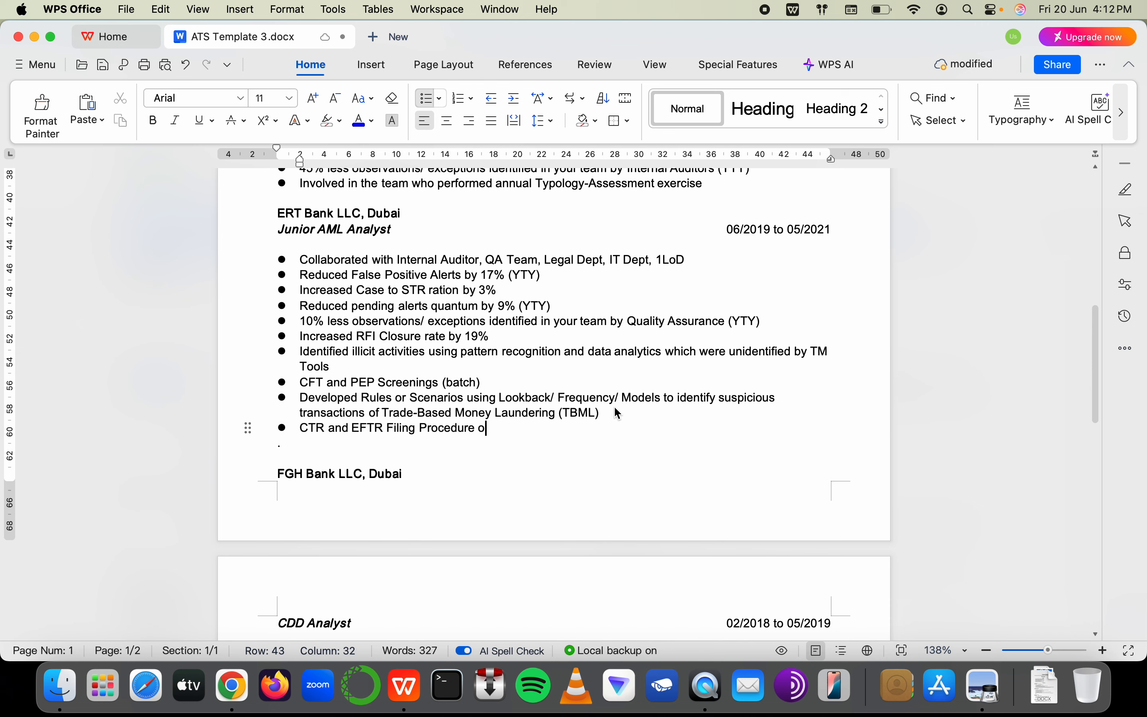
{"action": "type", "text": "f all the branches"}
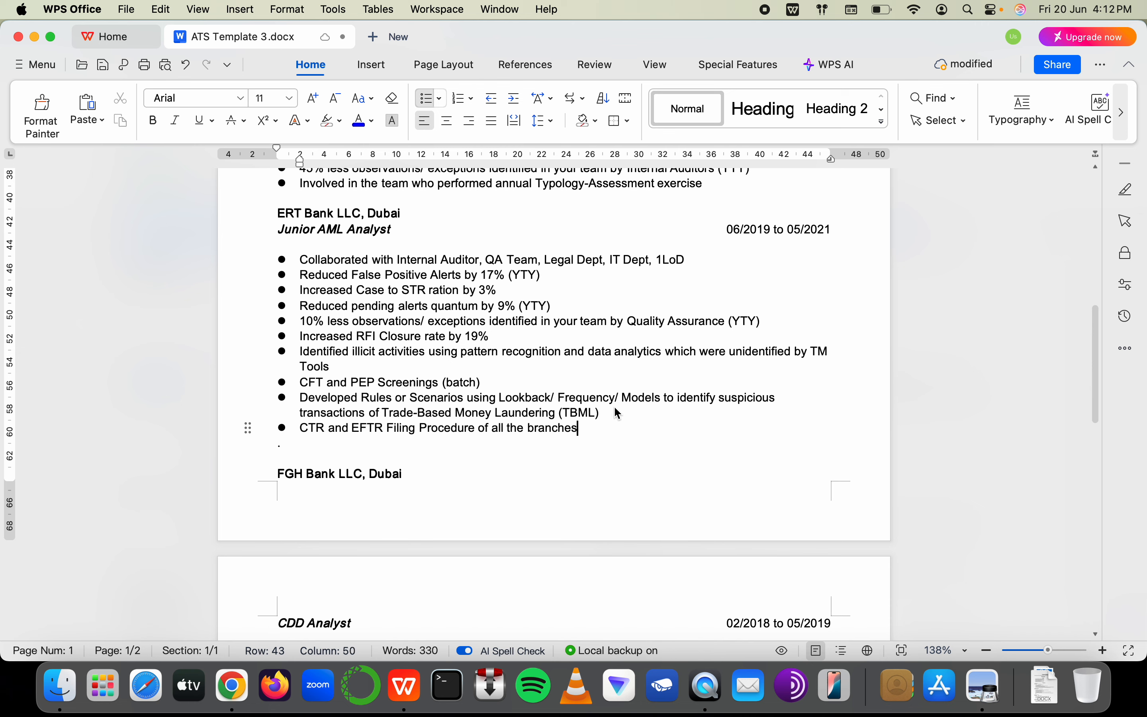
{"action": "key", "text": "Return"}
{"action": "key", "text": "BackSpace"}
{"action": "key", "text": "Return"}
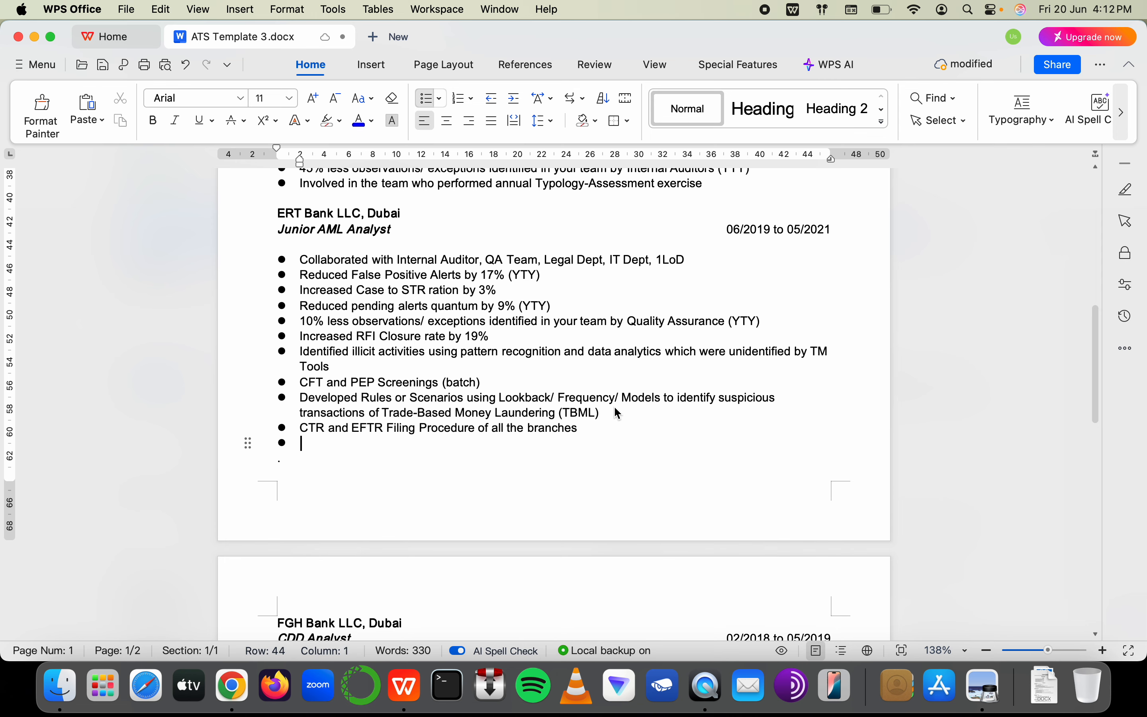
Remove the leftover empty bullet and paste the Experience heading over the Education heading
{"action": "scroll", "coordinate": [600, 448], "scroll_direction": "down", "scroll_amount": 2}
{"action": "key", "text": "BackSpace"}
{"action": "scroll", "coordinate": [601, 448], "scroll_direction": "down", "scroll_amount": 8}
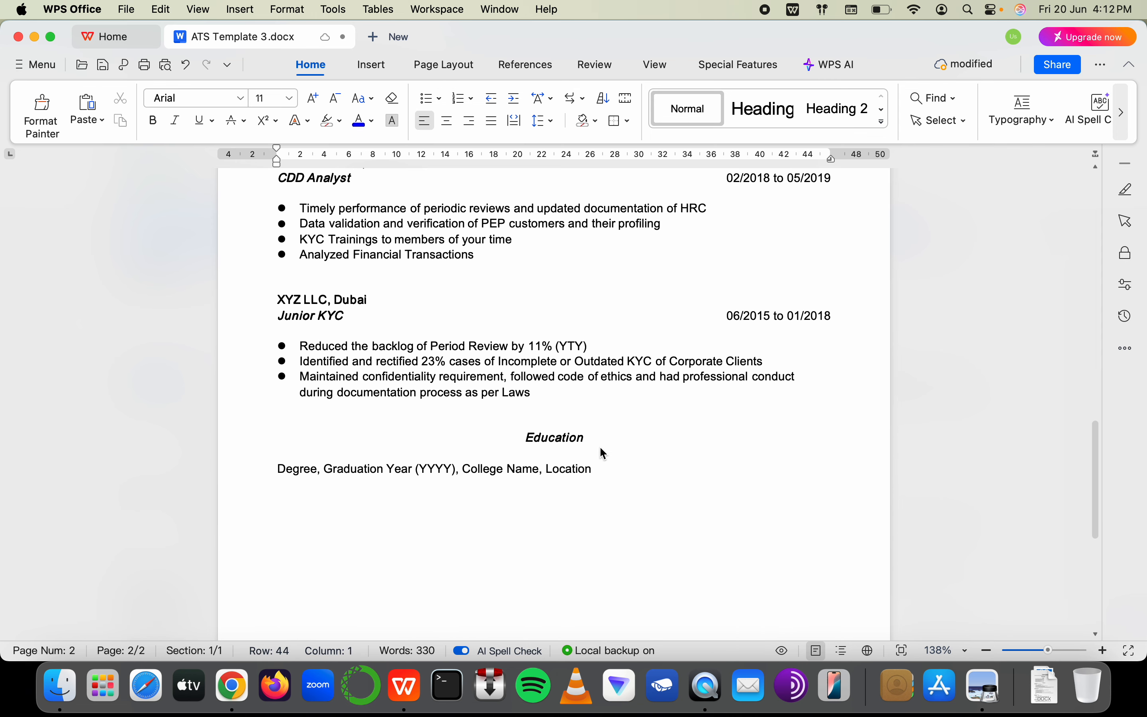
{"action": "scroll", "coordinate": [600, 446], "scroll_direction": "up", "scroll_amount": 10}
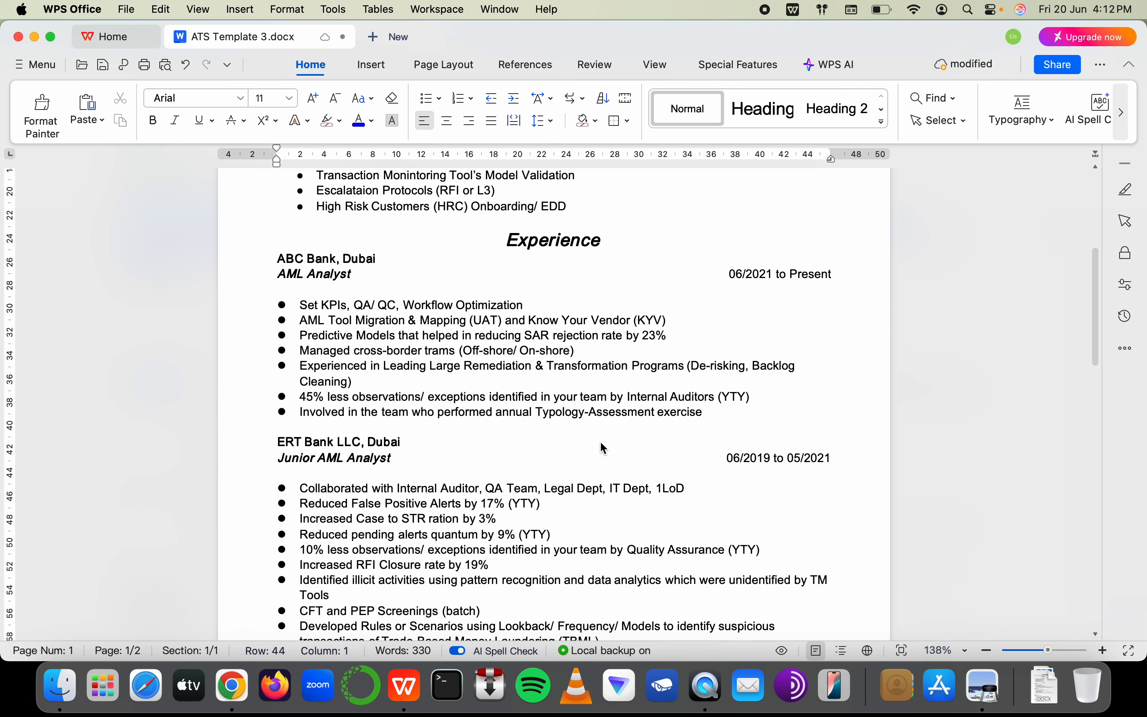
{"action": "scroll", "coordinate": [604, 448], "scroll_direction": "down", "scroll_amount": 5}
{"action": "scroll", "coordinate": [604, 448], "scroll_direction": "up", "scroll_amount": 2}
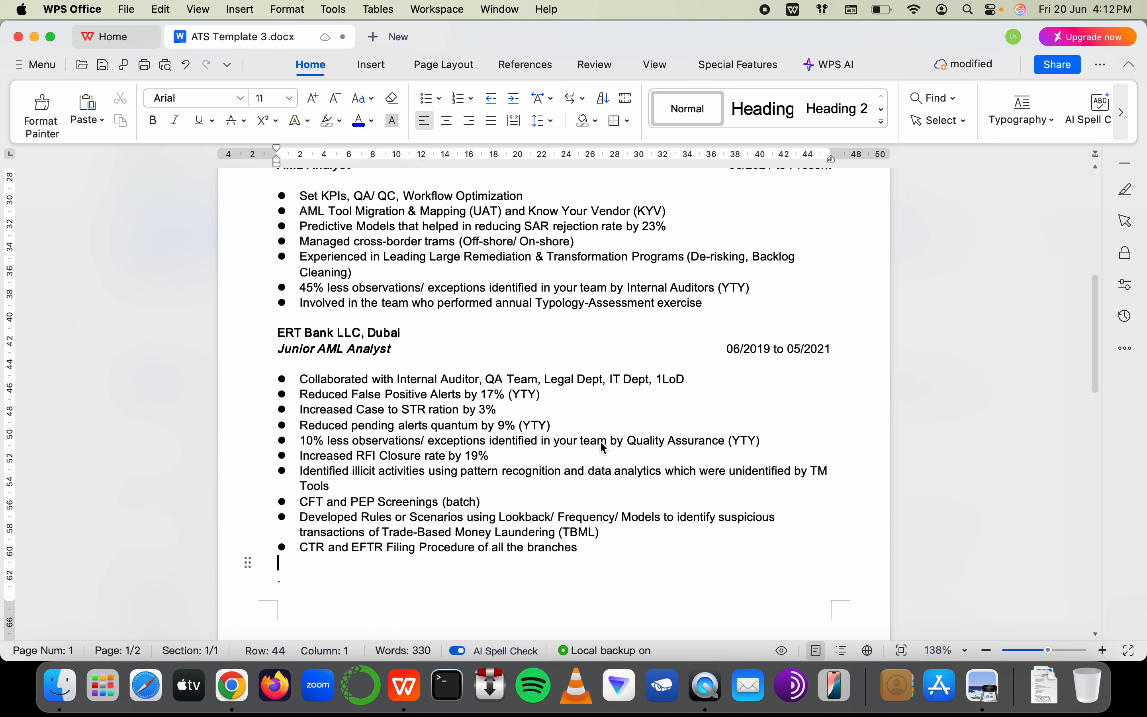
{"action": "scroll", "coordinate": [600, 444], "scroll_direction": "down", "scroll_amount": 8}
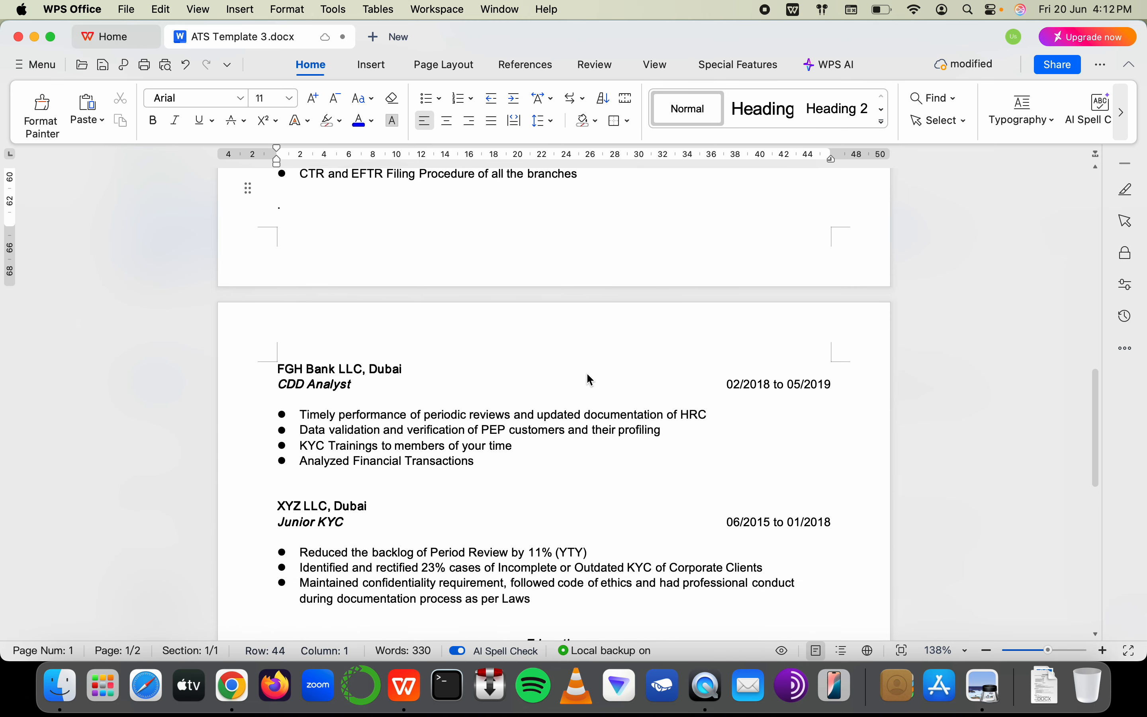
{"action": "scroll", "coordinate": [590, 379], "scroll_direction": "down", "scroll_amount": 3}
{"action": "left_click_drag", "start_coordinate": [527, 503], "coordinate": [597, 498]}
{"action": "scroll", "coordinate": [596, 498], "scroll_direction": "up", "scroll_amount": 17}
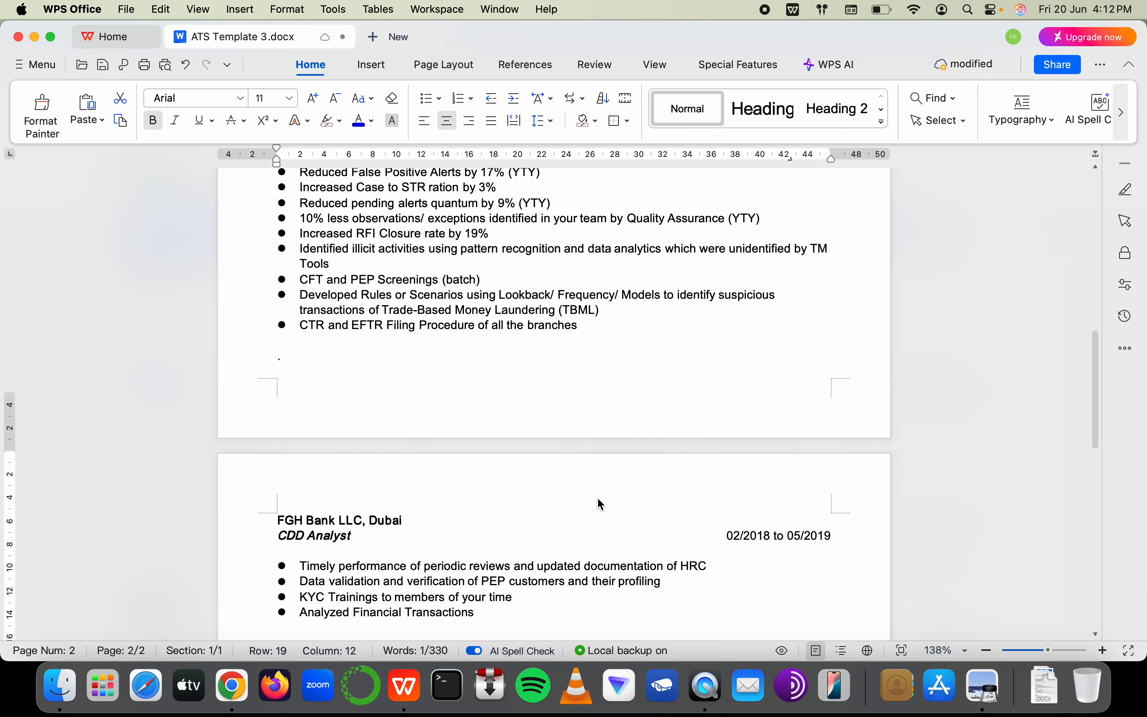
{"action": "left_click_drag", "start_coordinate": [513, 417], "coordinate": [598, 406]}
{"action": "key", "text": "super+c"}
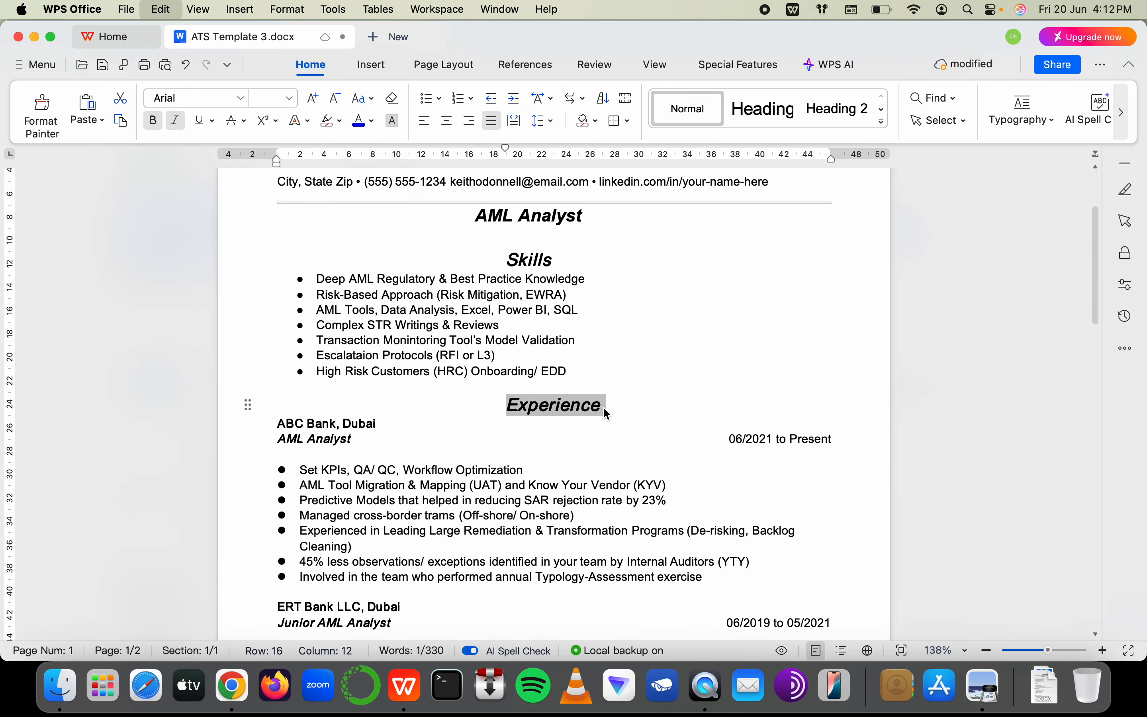
{"action": "scroll", "coordinate": [603, 407], "scroll_direction": "down", "scroll_amount": 15}
{"action": "left_click_drag", "start_coordinate": [502, 420], "coordinate": [583, 410]}
{"action": "key", "text": "super+z"}
{"action": "key", "text": "super+v"}
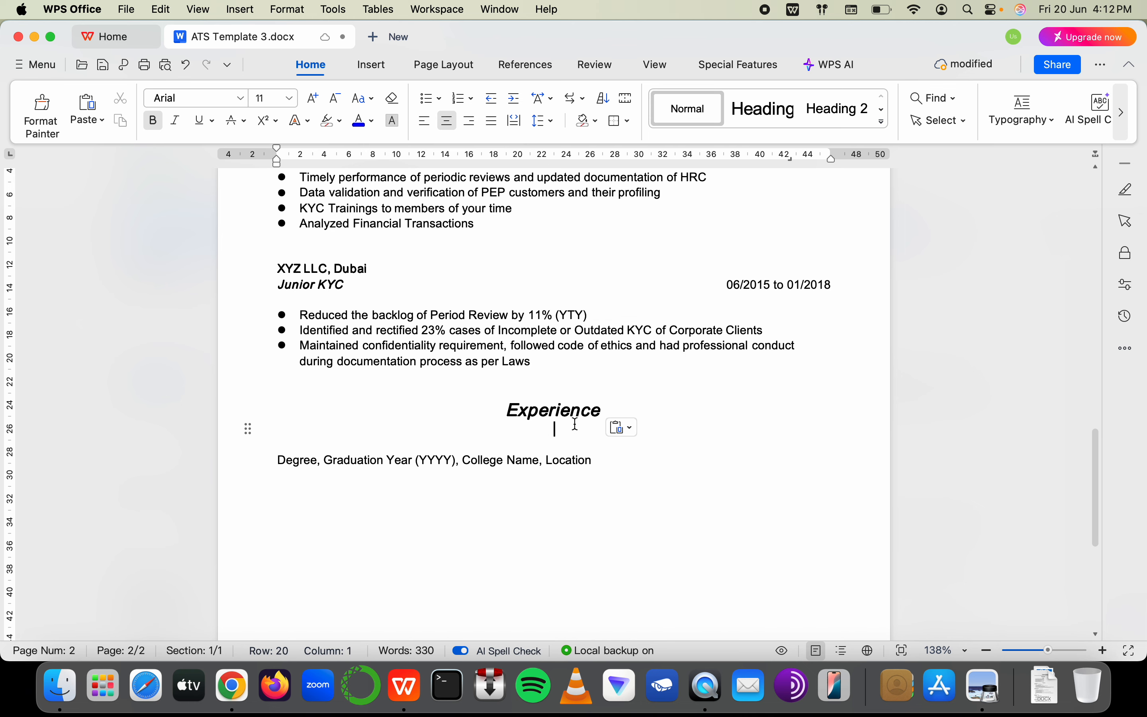
Retype the pasted heading as 'Education' and delete the empty line below it
{"action": "left_click", "coordinate": [586, 407]}
{"action": "key", "text": "BackSpace"}
{"action": "key", "text": "BackSpace"}
{"action": "key", "text": "BackSpace"}
{"action": "key", "text": "BackSpace"}
{"action": "key", "text": "BackSpace"}
{"action": "key", "text": "BackSpace"}
{"action": "key", "text": "BackSpace"}
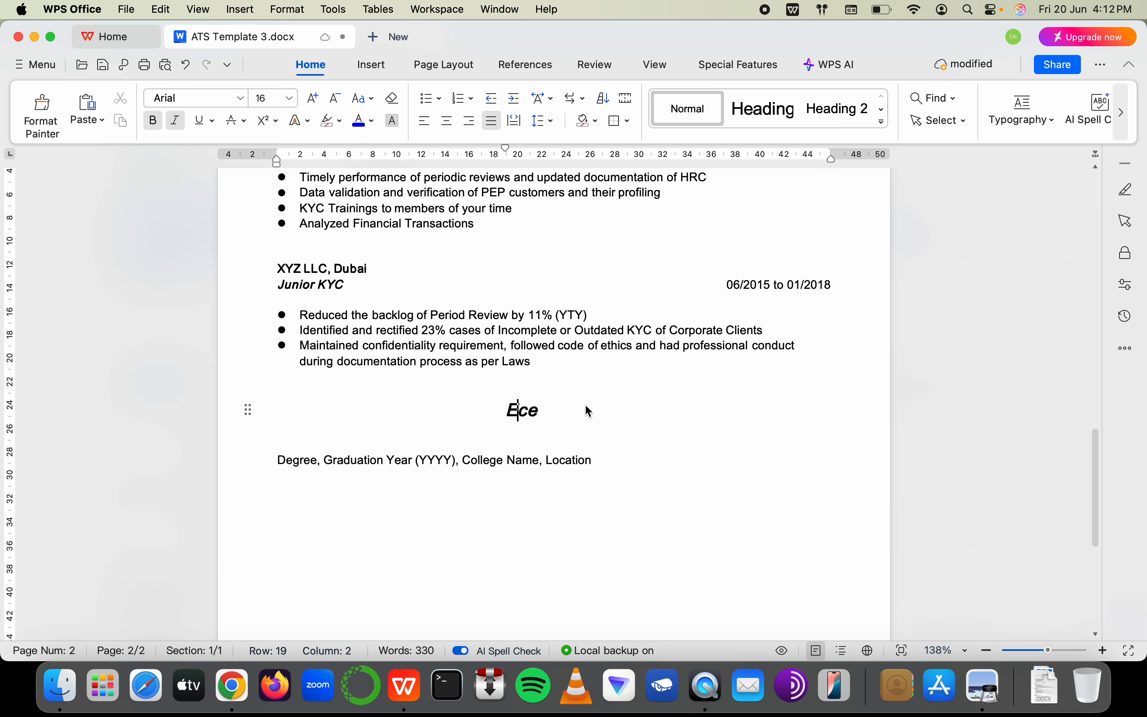
{"action": "type", "text": "ducation"}
{"action": "key", "text": "shift+End"}
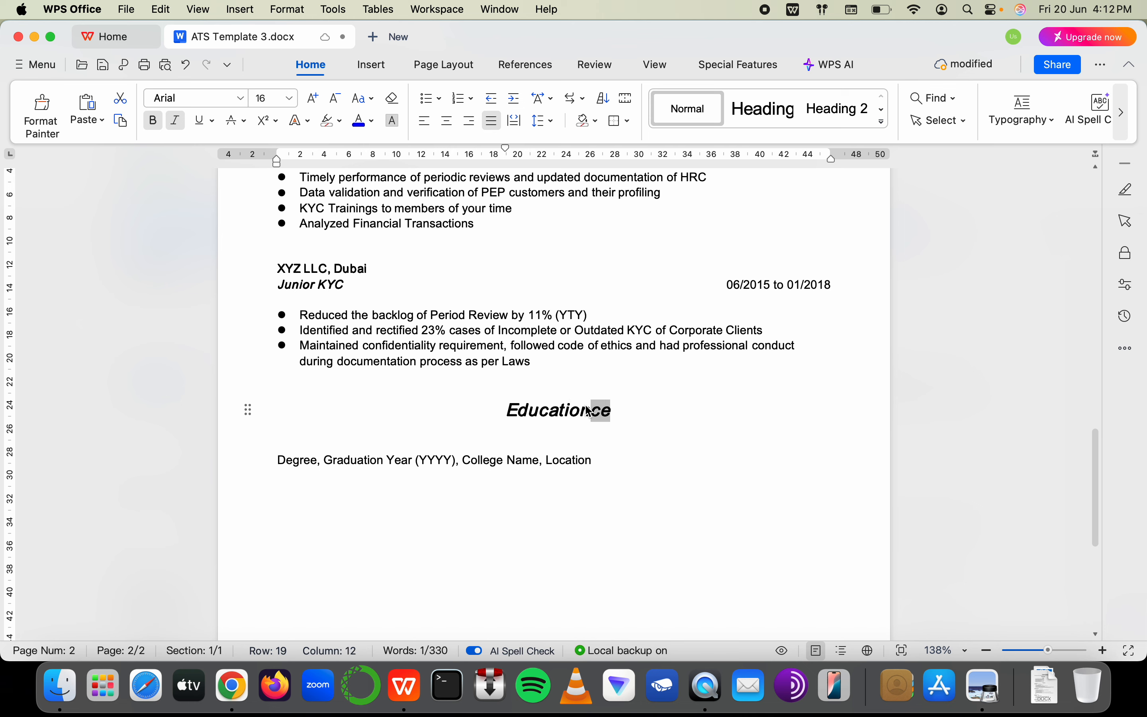
{"action": "key", "text": "BackSpace"}
{"action": "left_click", "coordinate": [524, 440]}
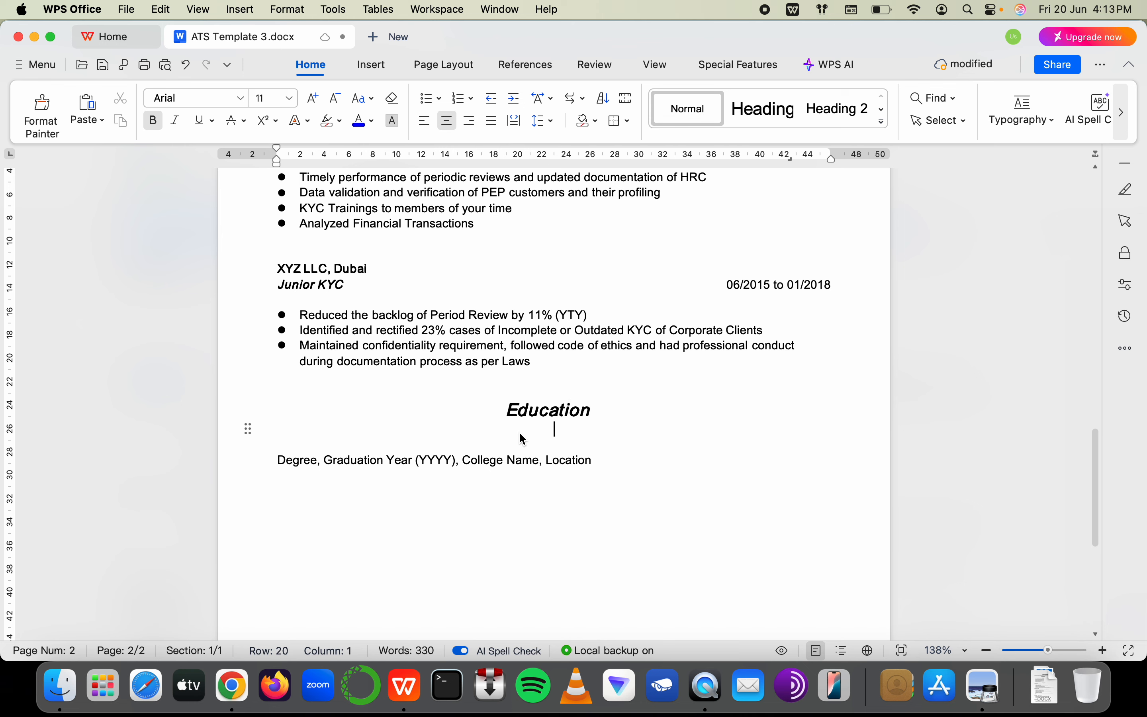
{"action": "key", "text": "BackSpace"}
{"action": "key", "text": "BackSpace"}
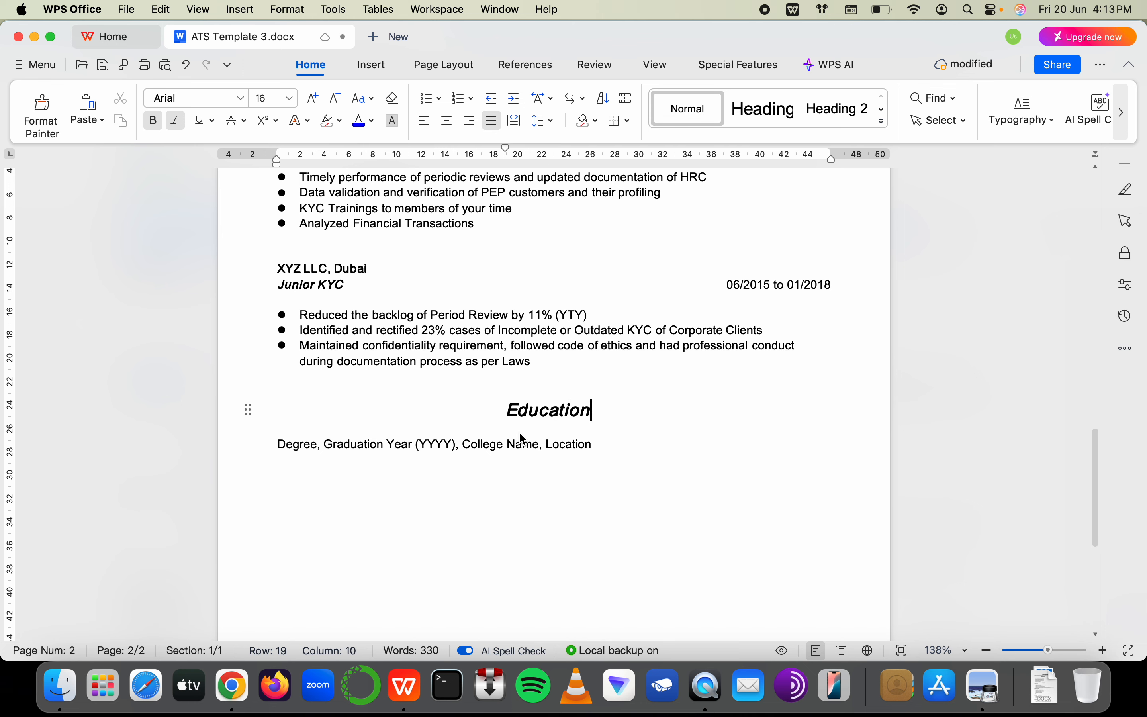
Replace the degree line placeholders so it reads 'MBA, 2015, Oxford University, Uganda'
{"action": "left_click", "coordinate": [551, 454]}
{"action": "left_click_drag", "start_coordinate": [548, 448], "coordinate": [287, 446]}
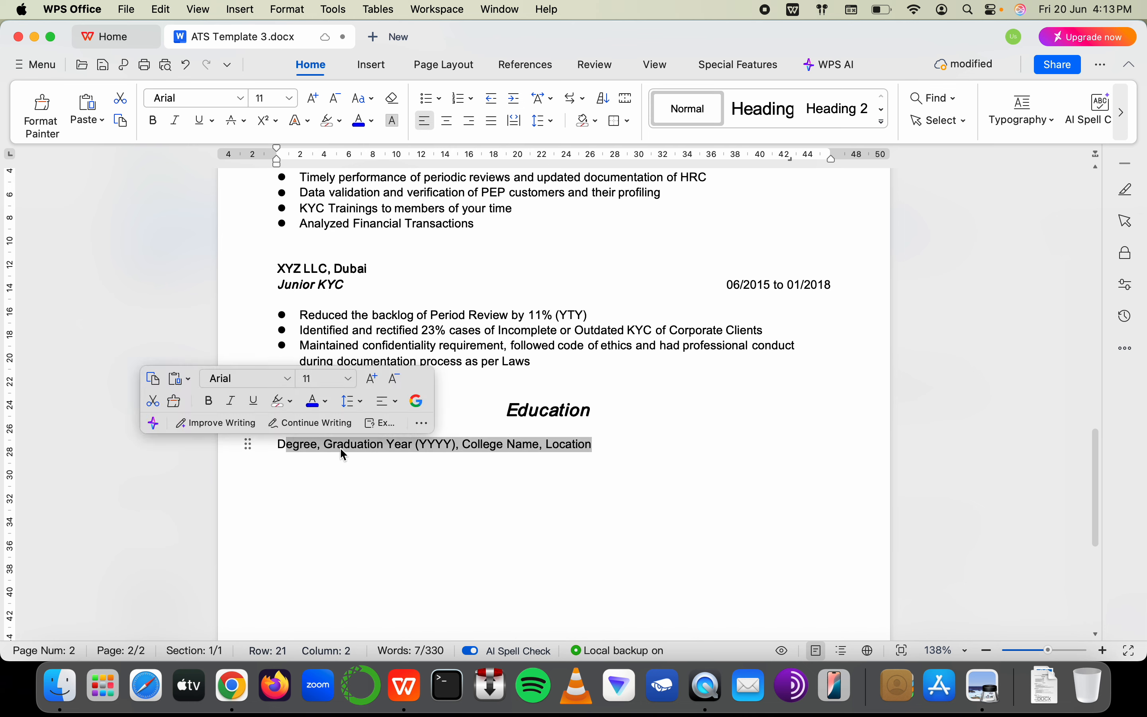
{"action": "left_click", "coordinate": [558, 457]}
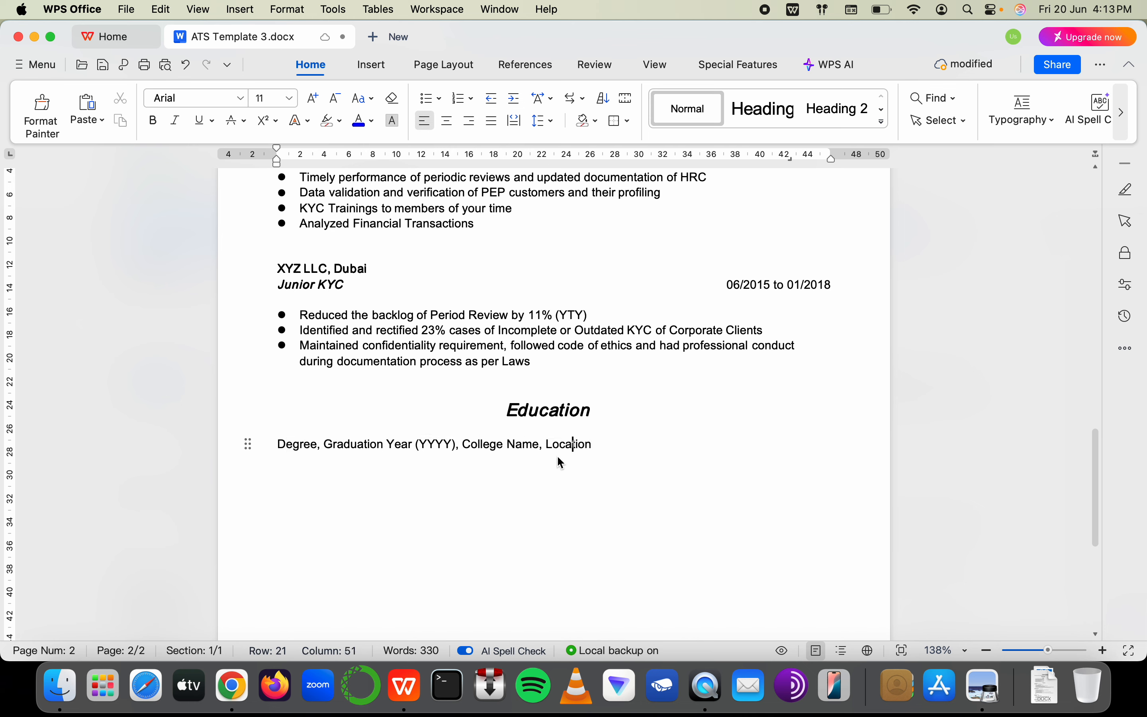
{"action": "left_click_drag", "start_coordinate": [318, 444], "coordinate": [281, 445]}
{"action": "left_click", "coordinate": [318, 446]}
{"action": "key", "text": "BackSpace"}
{"action": "type", "text": "MBA"}
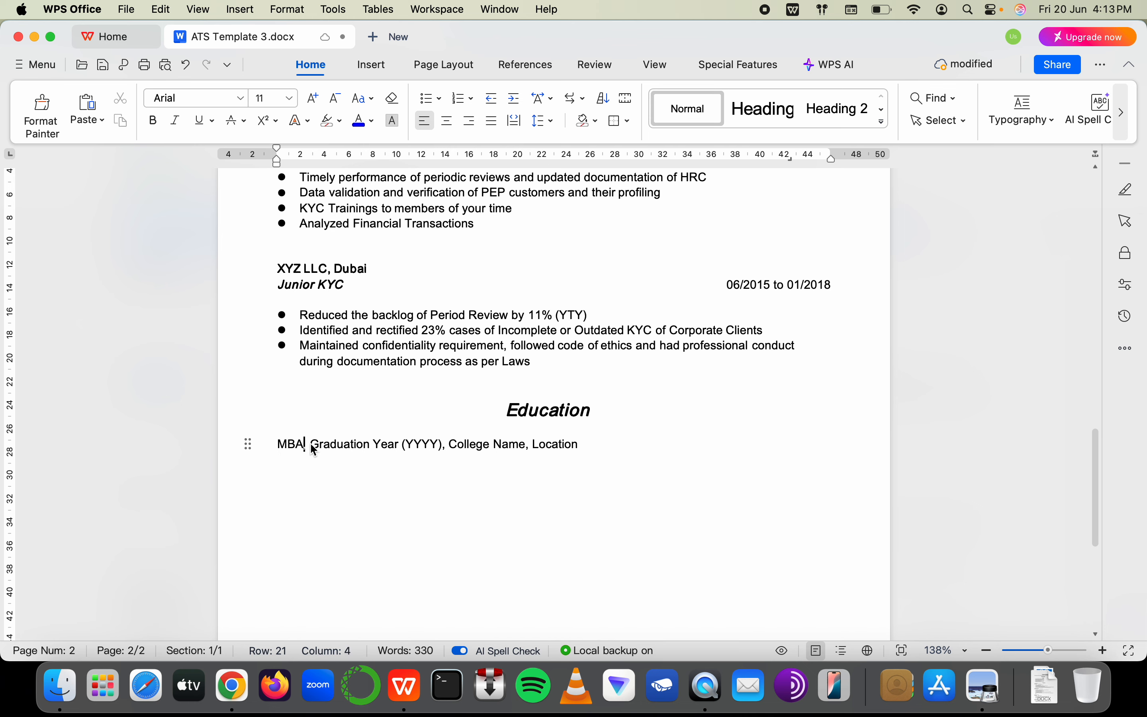
{"action": "left_click_drag", "start_coordinate": [312, 446], "coordinate": [443, 453]}
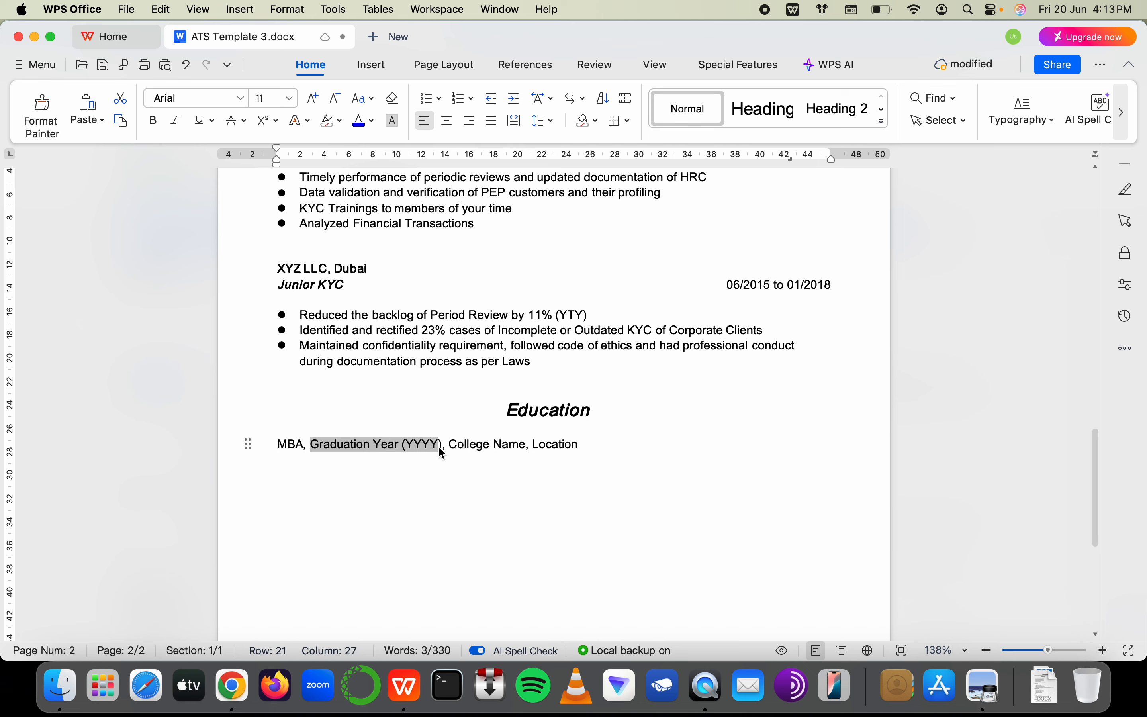
{"action": "left_click", "coordinate": [299, 446]}
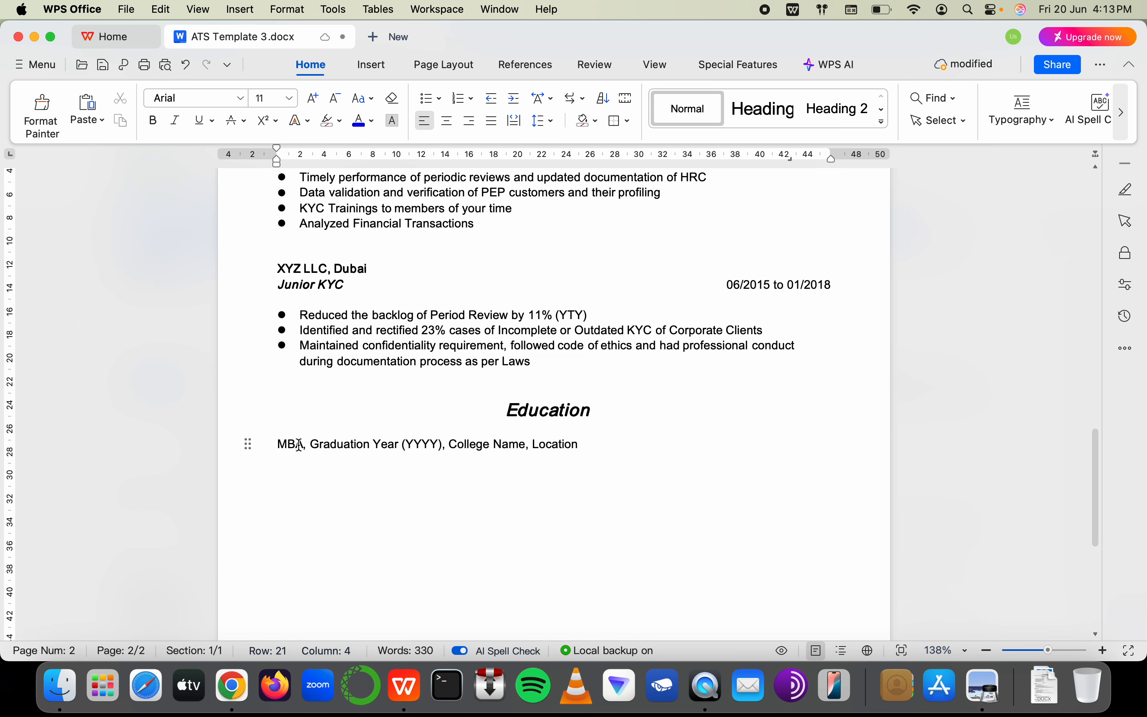
{"action": "left_click_drag", "start_coordinate": [311, 446], "coordinate": [445, 446]}
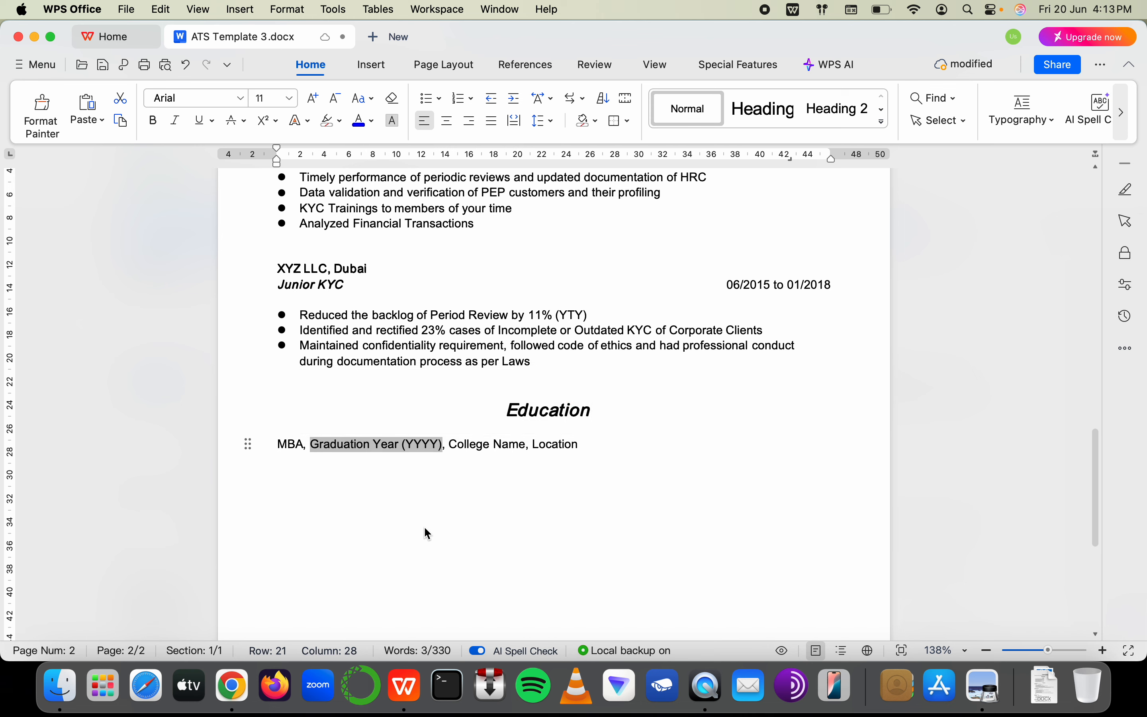
{"action": "type", "text": "2015"}
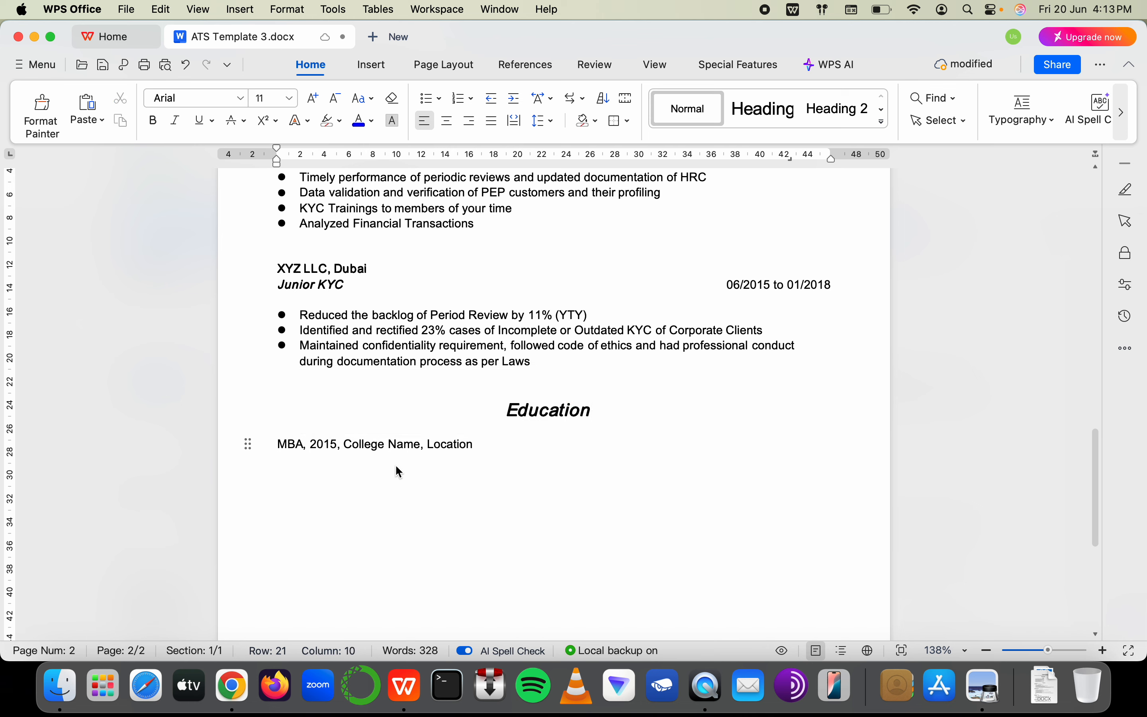
{"action": "left_click_drag", "start_coordinate": [346, 445], "coordinate": [421, 446]}
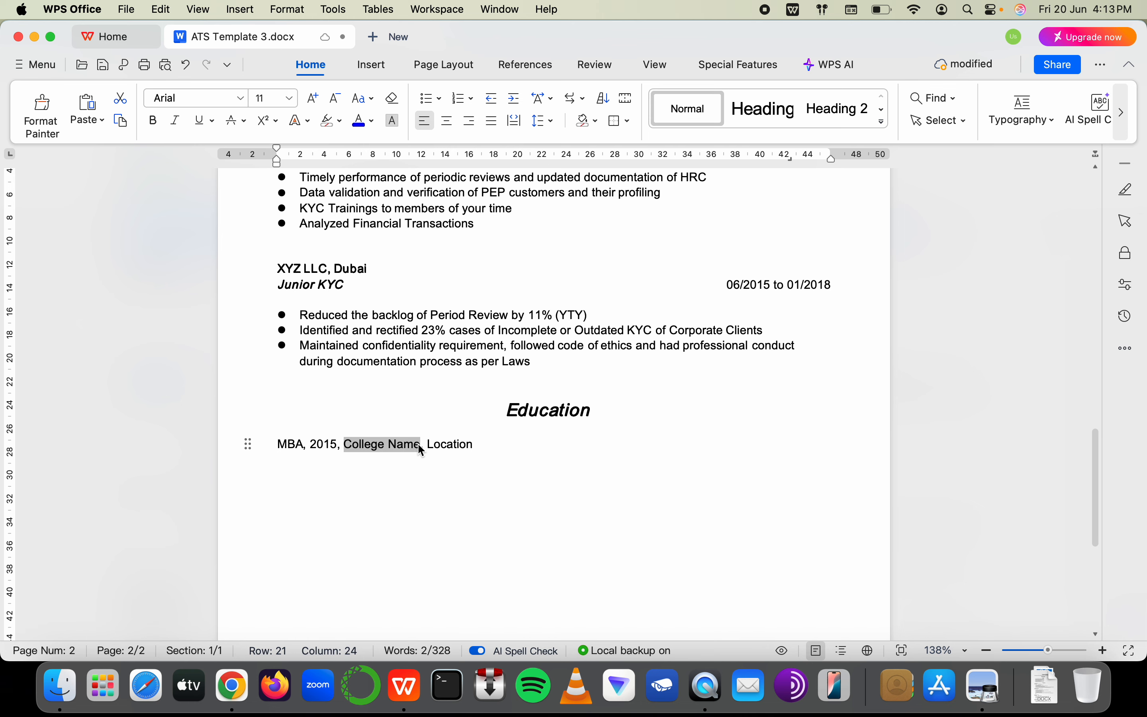
{"action": "type", "text": "of"}
{"action": "key", "text": "BackSpace"}
{"action": "type", "text": "x"}
{"action": "key", "text": "BackSpace"}
{"action": "key", "text": "BackSpace"}
{"action": "type", "text": "Oxfor"}
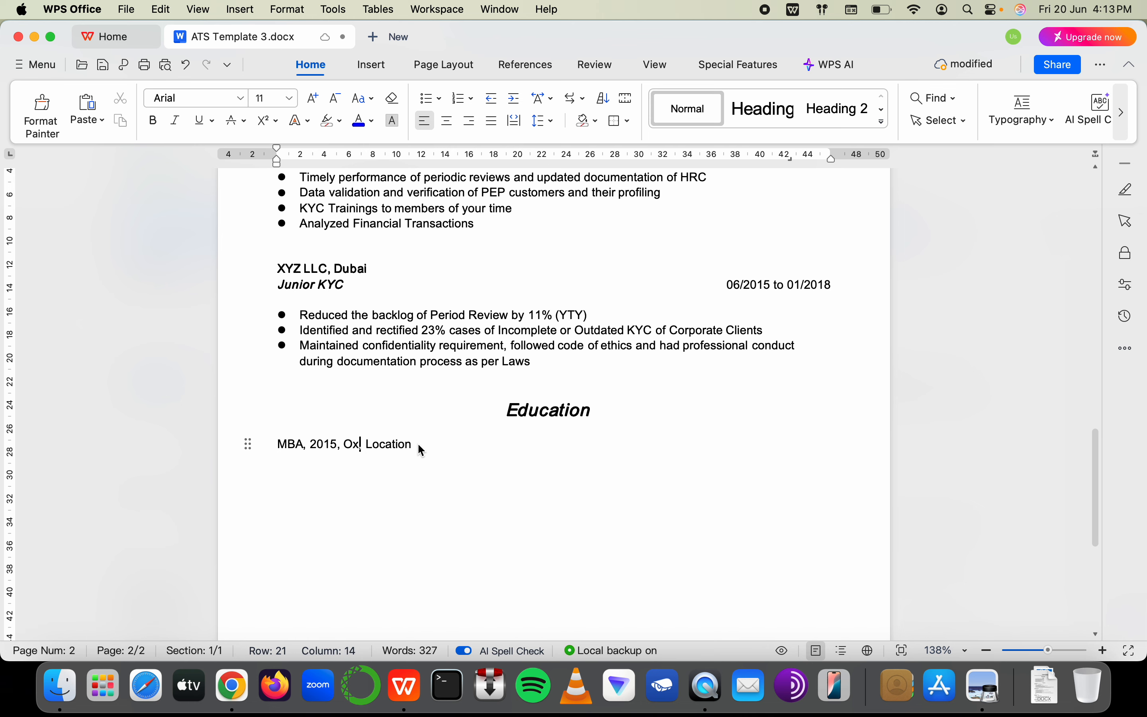
{"action": "type", "text": "d Uni"}
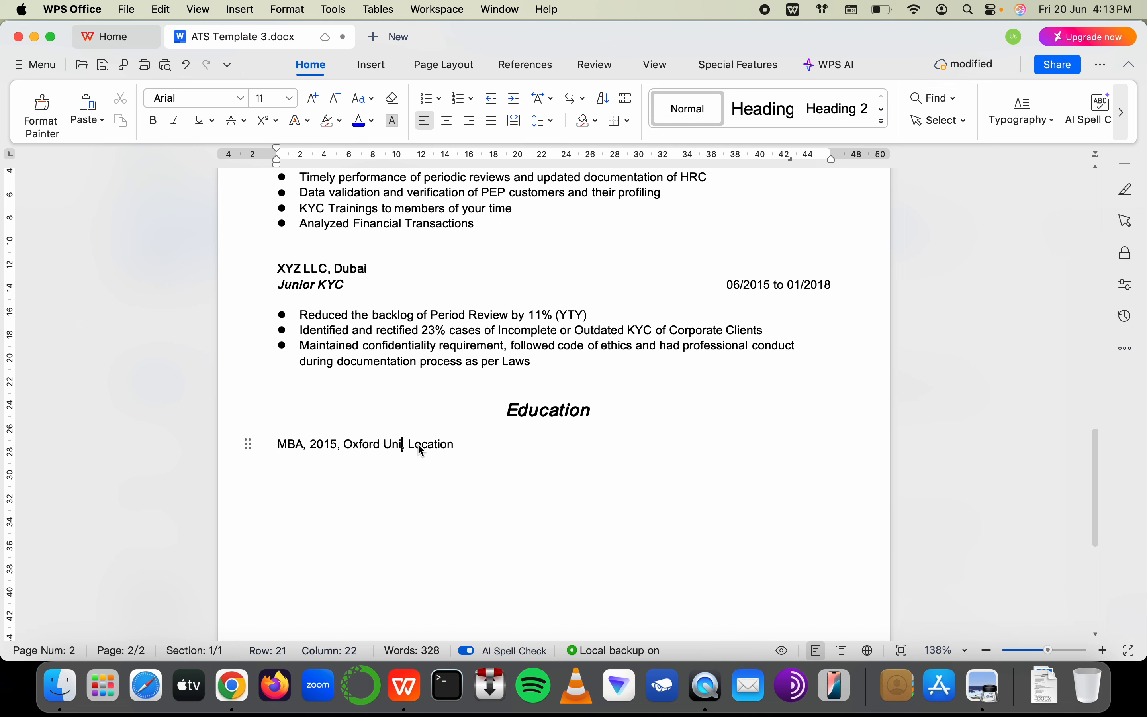
{"action": "type", "text": "versity,"}
{"action": "double_click", "coordinate": [443, 442]}
{"action": "type", "text": "Uganda"}
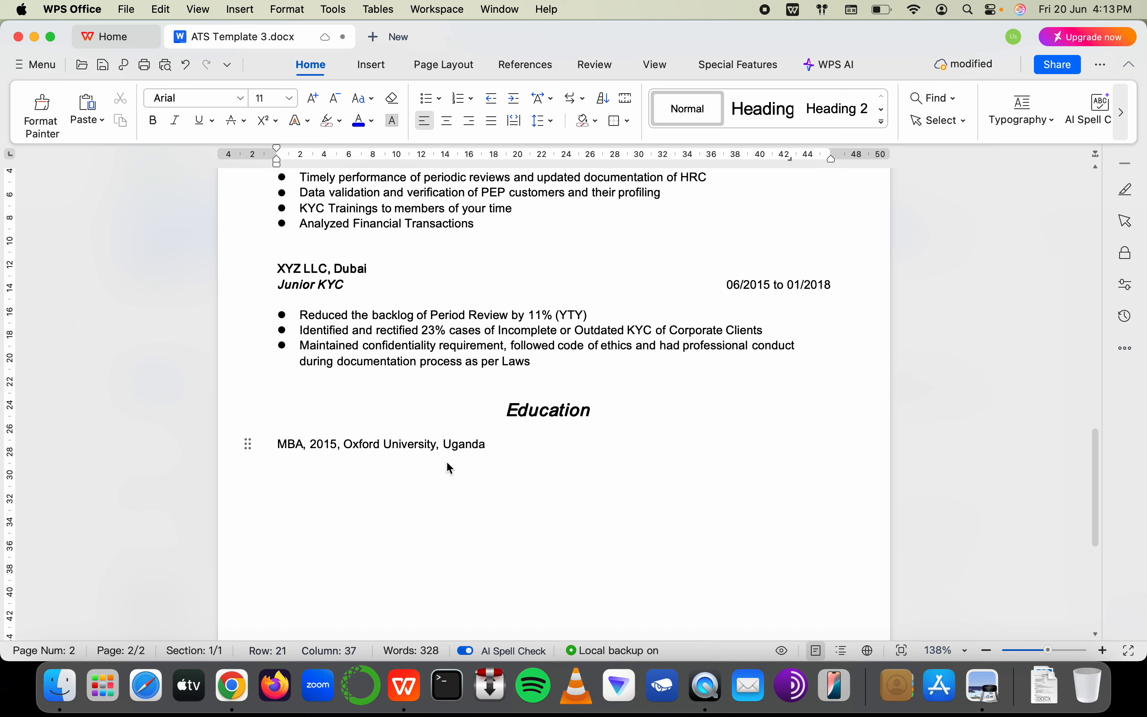
Add a line below reading 'BA, 2011, Oxford University, Uganda'
{"action": "key", "text": "Return"}
{"action": "type", "text": "BA"}
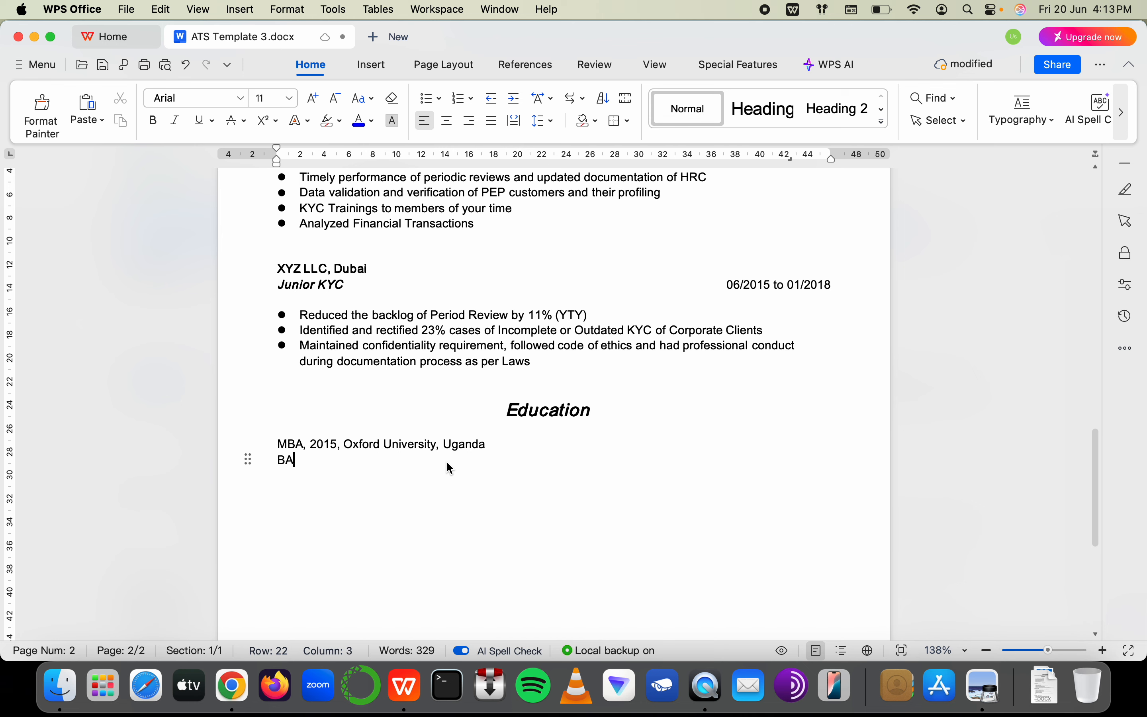
{"action": "type", "text": ", 2011, Ox"}
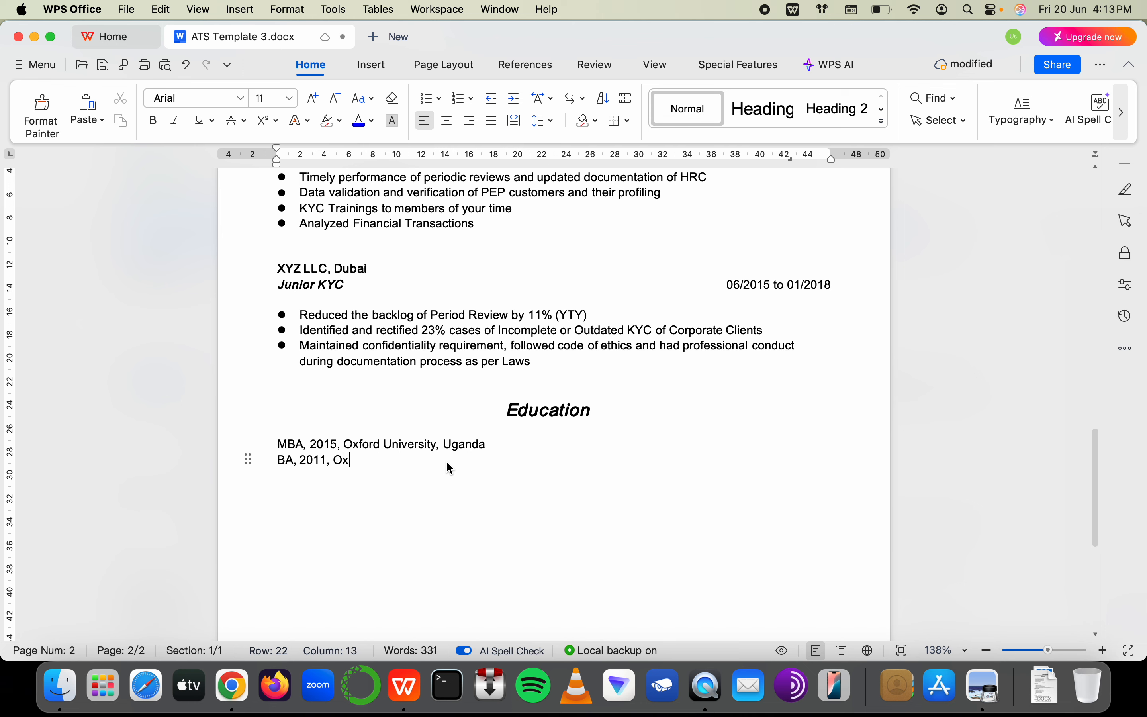
{"action": "type", "text": "ford Univer"}
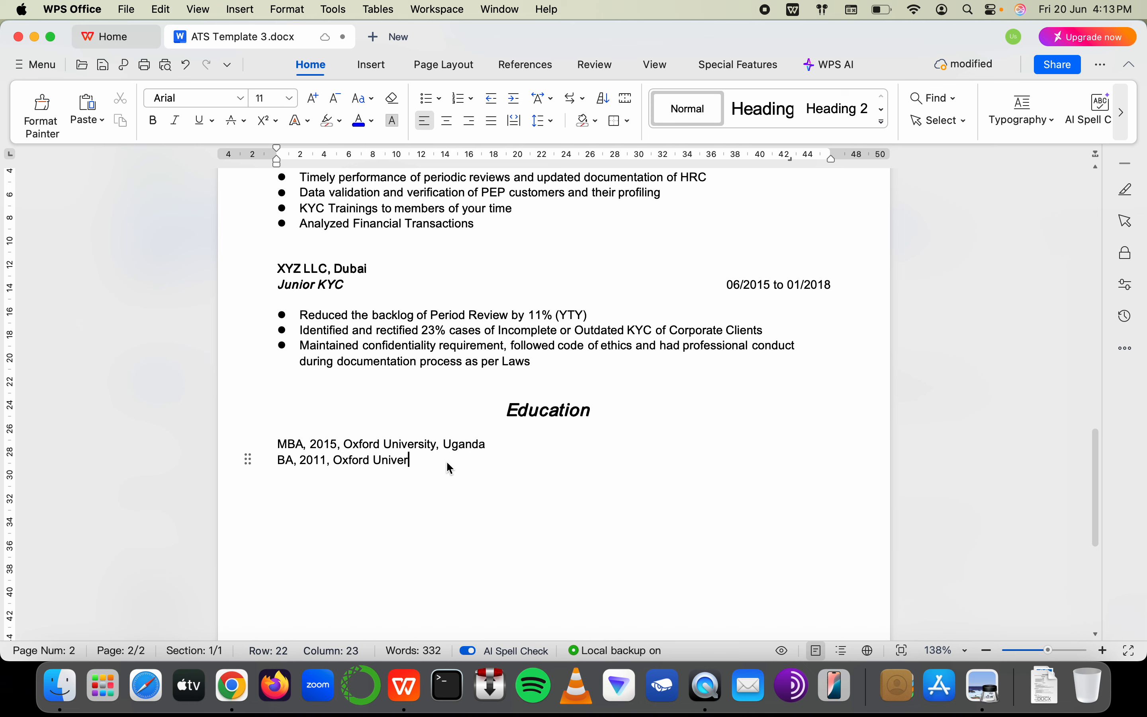
{"action": "type", "text": "sity, "}
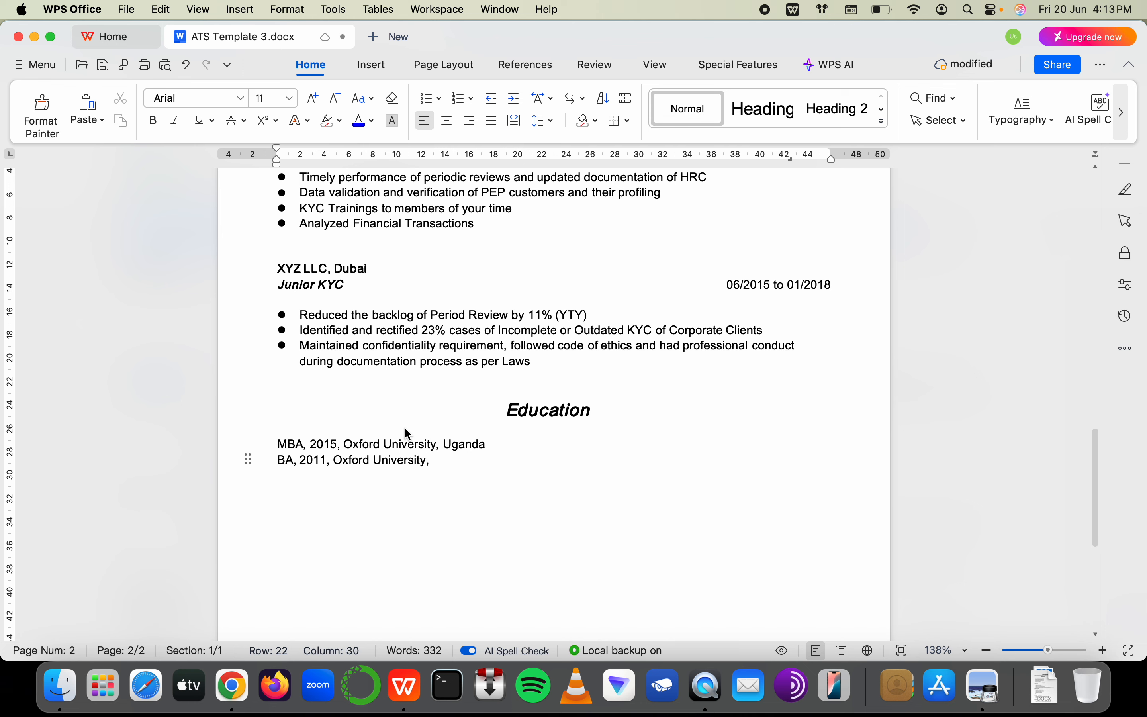
{"action": "type", "text": "Uganda"}
{"action": "left_click_drag", "start_coordinate": [335, 463], "coordinate": [445, 444]}
{"action": "left_click", "coordinate": [335, 461]}
{"action": "left_click_drag", "start_coordinate": [334, 461], "coordinate": [495, 467]}
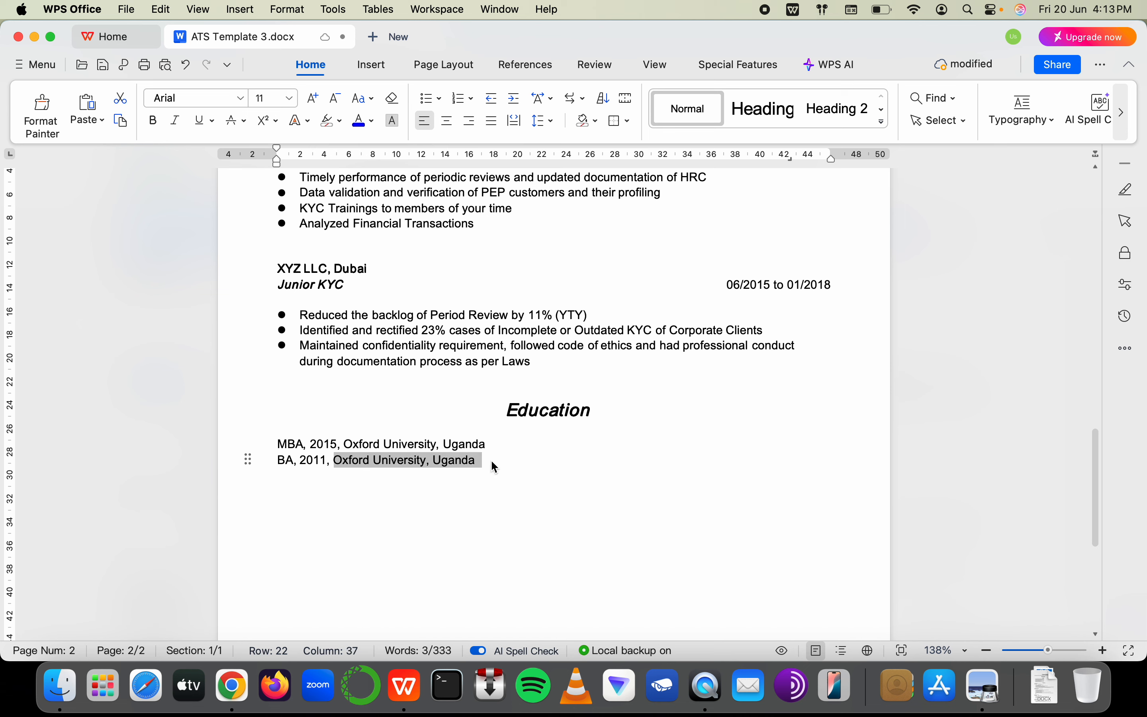
{"action": "left_click_drag", "start_coordinate": [350, 287], "coordinate": [205, 289]}
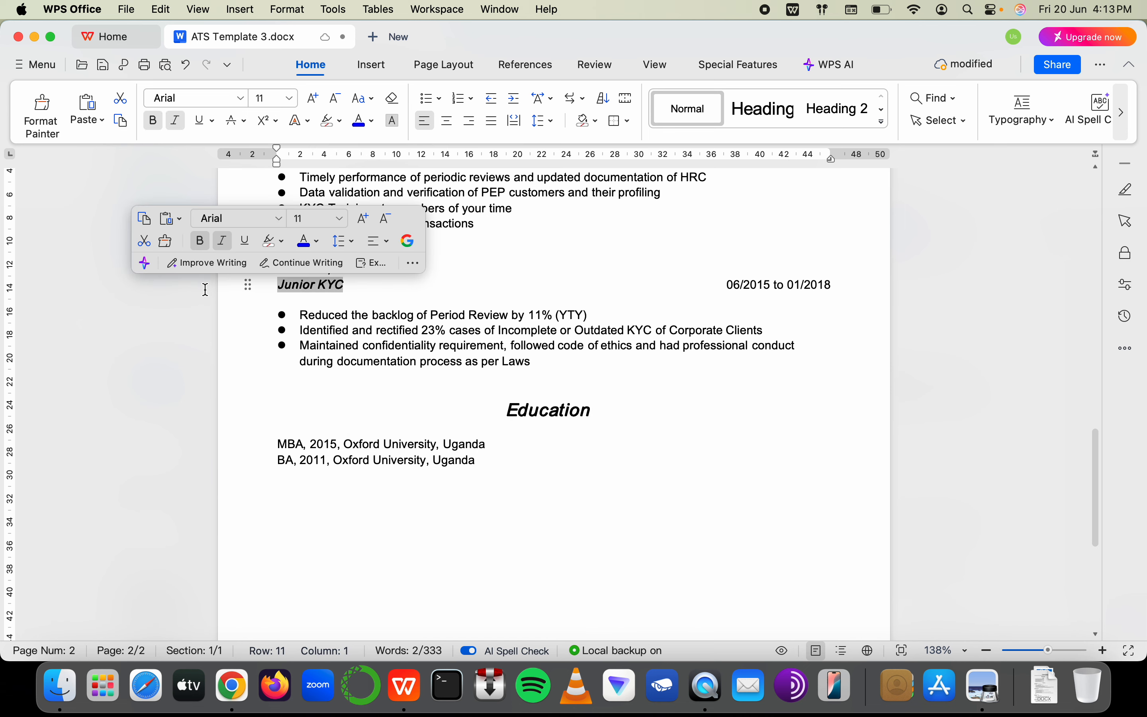
{"action": "left_click", "coordinate": [494, 470]}
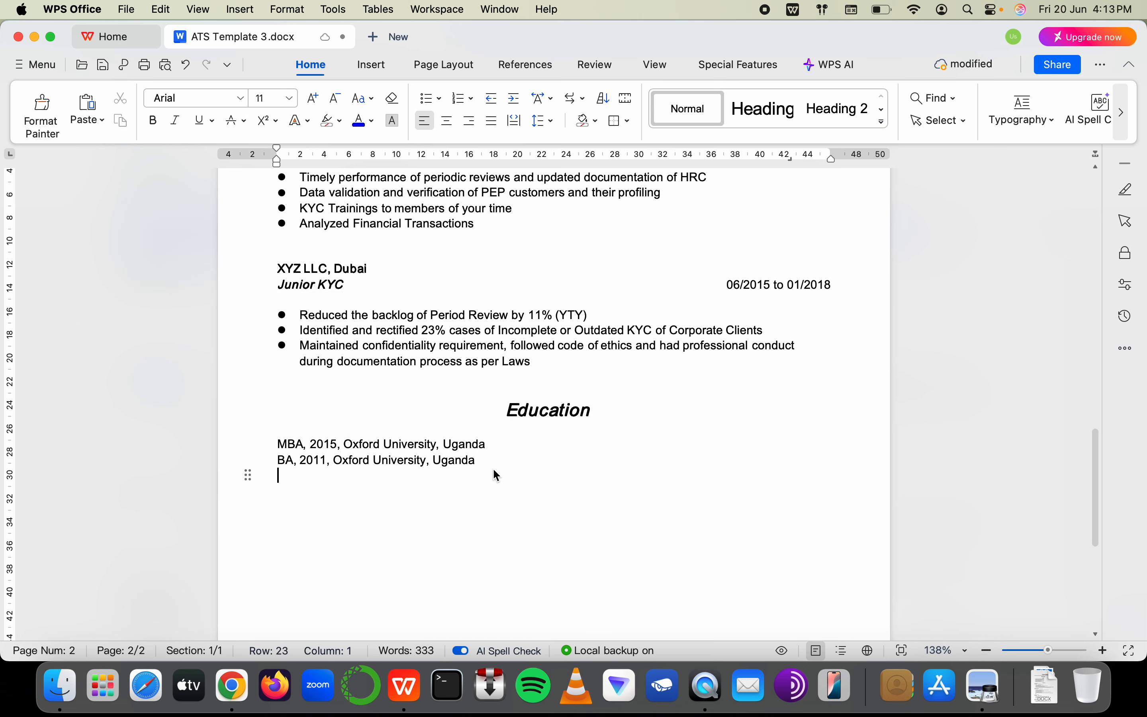
Insert a new line above the MBA entry reading 'CAMS/ CFCS/ go-AKS/ OCA'
{"action": "left_click", "coordinate": [493, 432]}
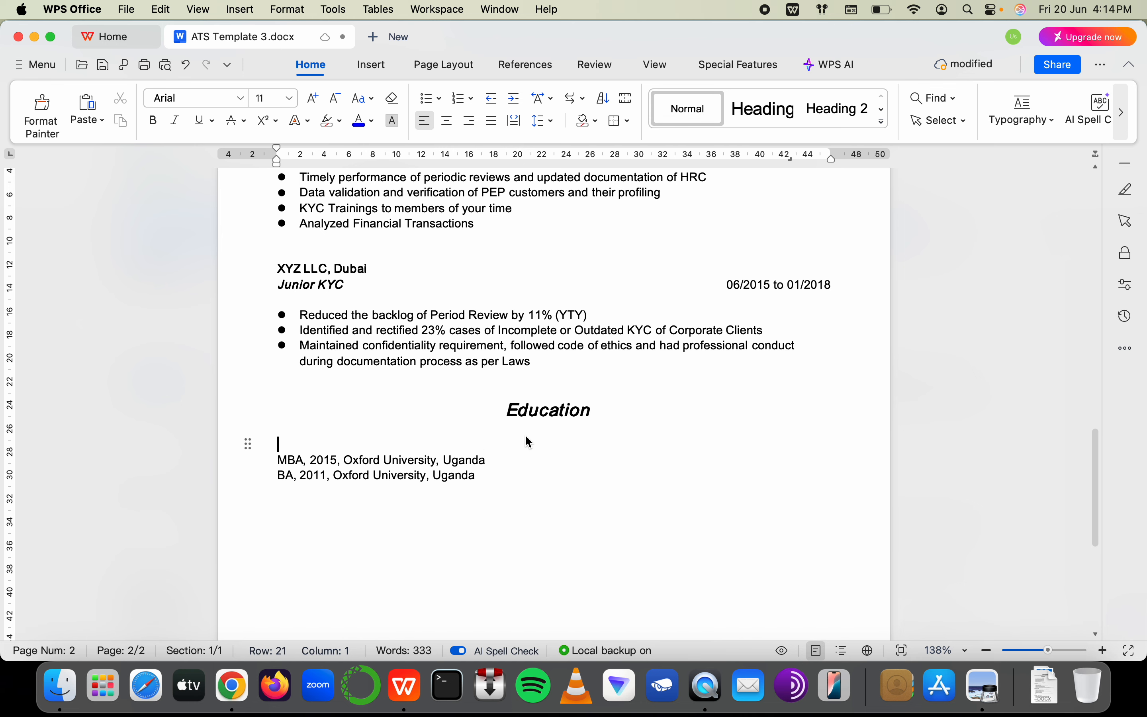
{"action": "key", "text": "Return"}
{"action": "type", "text": "CAMS"}
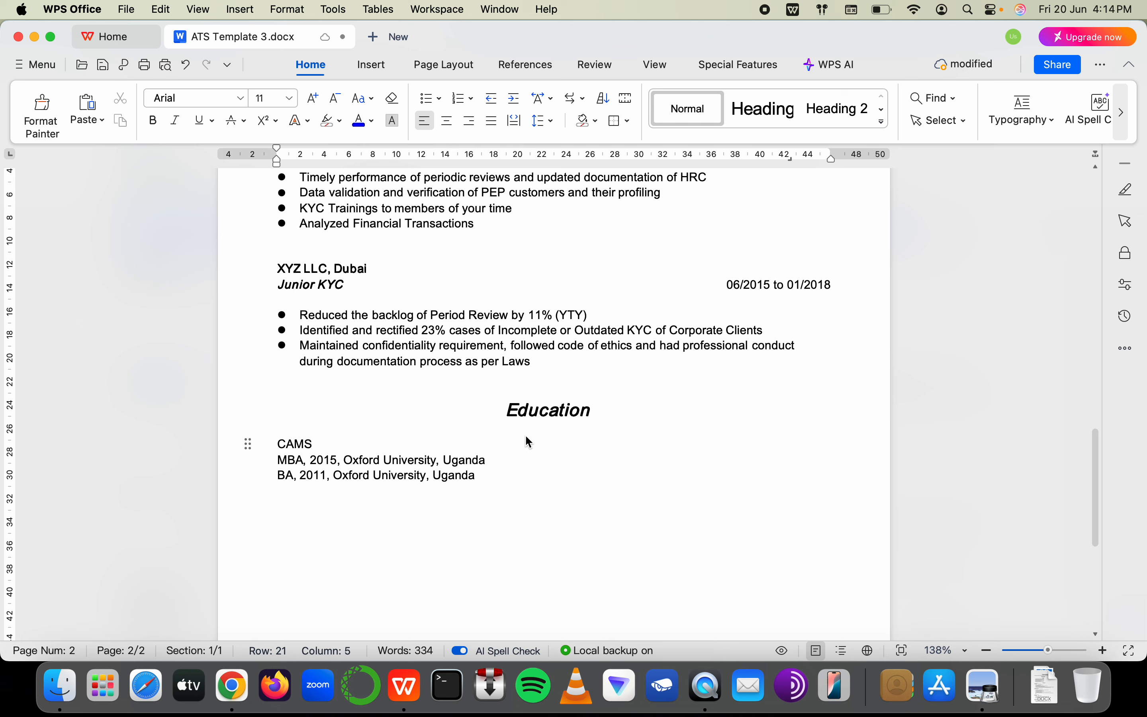
{"action": "type", "text": "/ CFCS/ "}
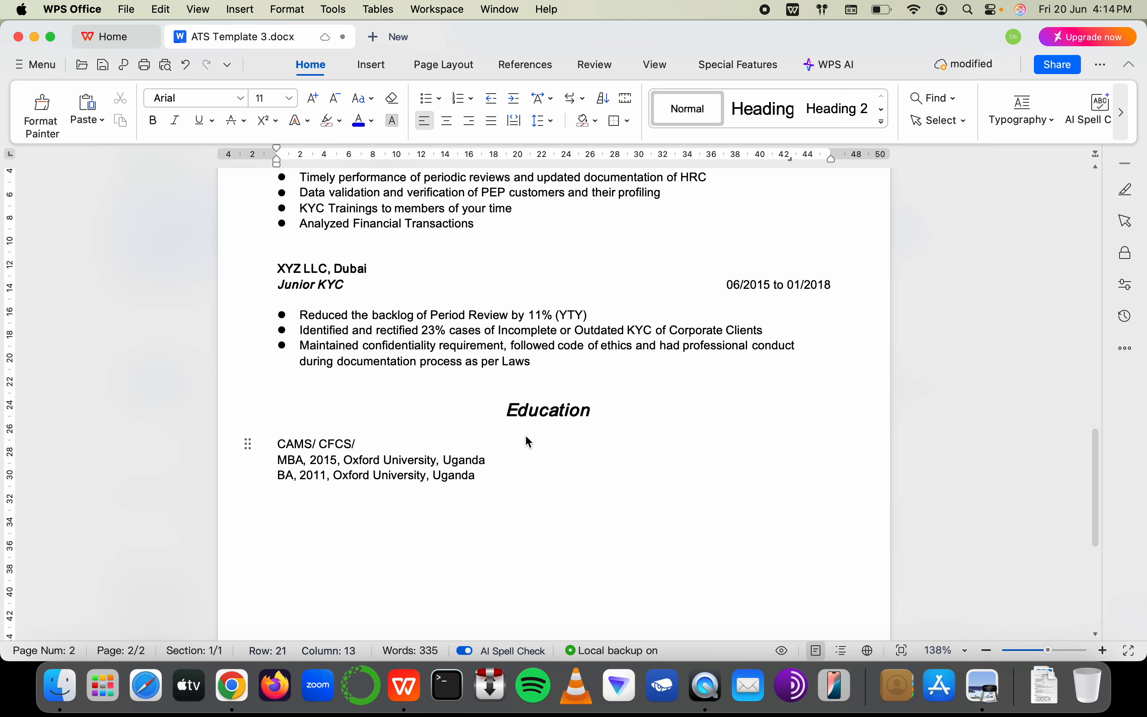
{"action": "type", "text": "go-AKS/ OCA"}
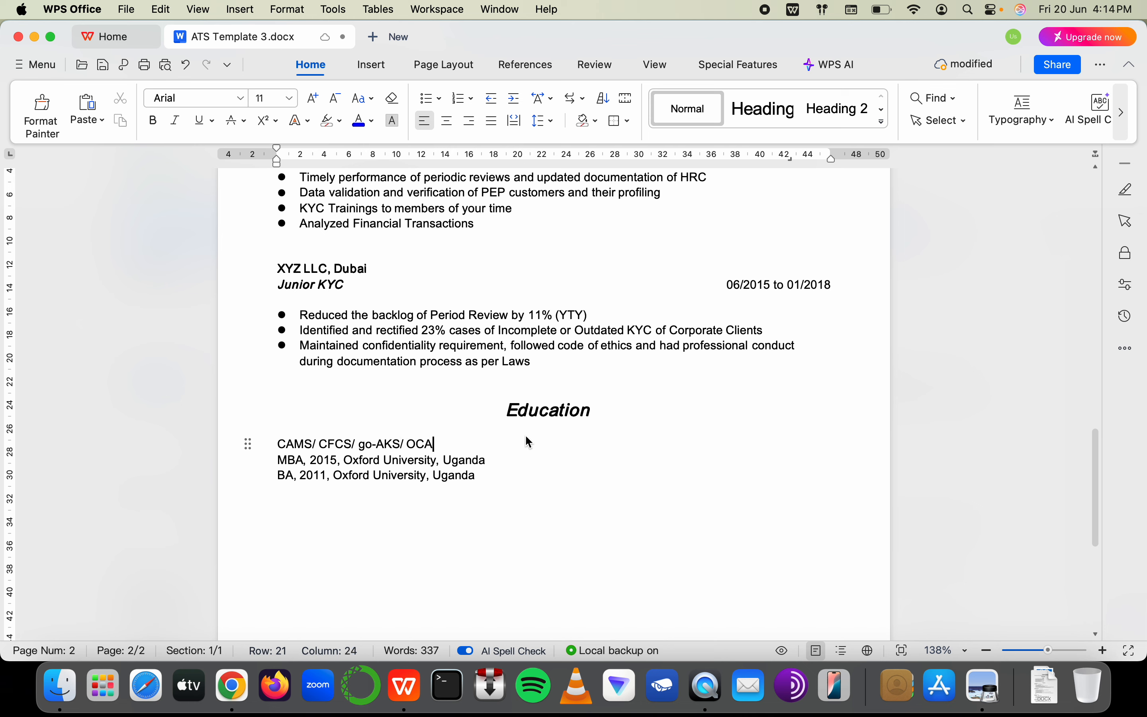
End the certifications line with 'ICA/ CFE', then view LinkedIn's Anti-Money Laundering Analyst job
{"action": "key", "text": "BackSpace"}
{"action": "key", "text": "BackSpace"}
{"action": "key", "text": "BackSpace"}
{"action": "type", "text": "ICA/ CFE"}
{"action": "key", "text": "super+Tab"}
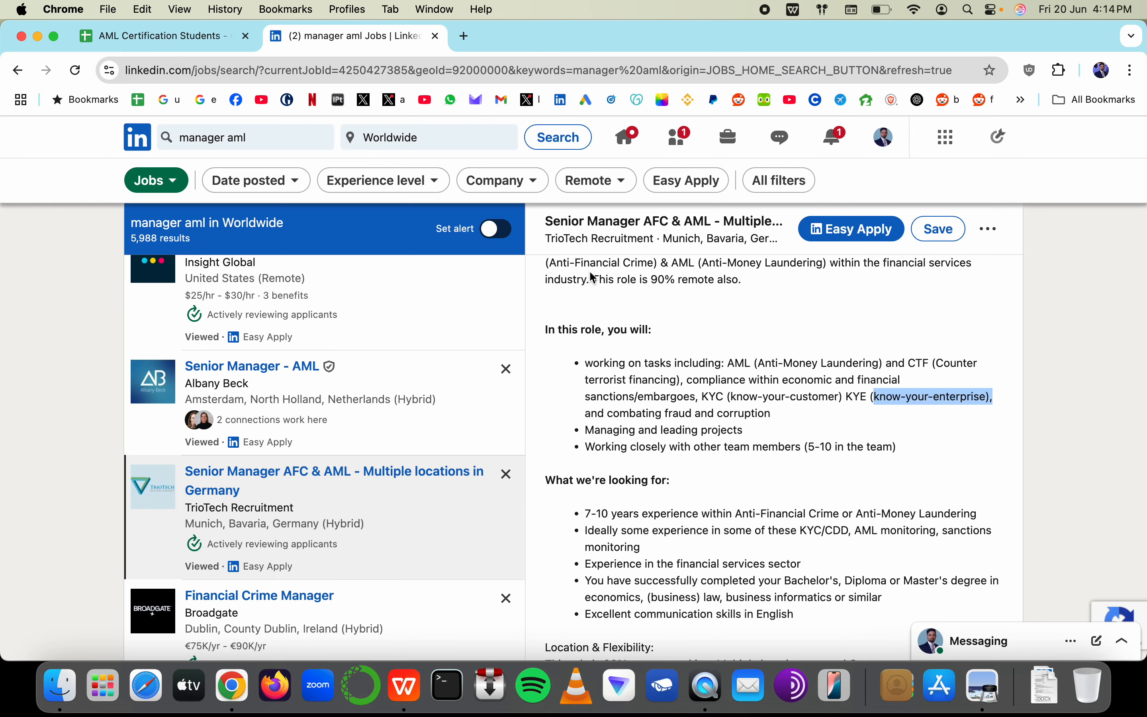
{"action": "scroll", "coordinate": [625, 333], "scroll_direction": "up", "scroll_amount": 10}
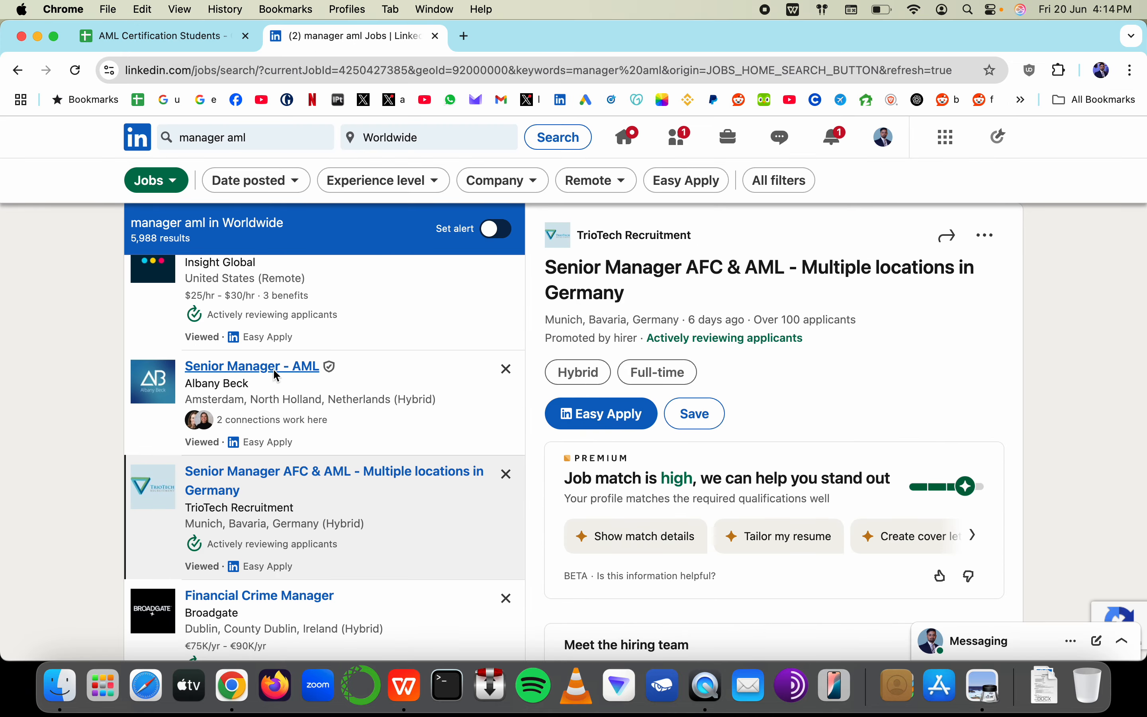
{"action": "scroll", "coordinate": [270, 366], "scroll_direction": "up", "scroll_amount": 2}
{"action": "left_click", "coordinate": [292, 366]}
{"action": "scroll", "coordinate": [692, 430], "scroll_direction": "down", "scroll_amount": 15}
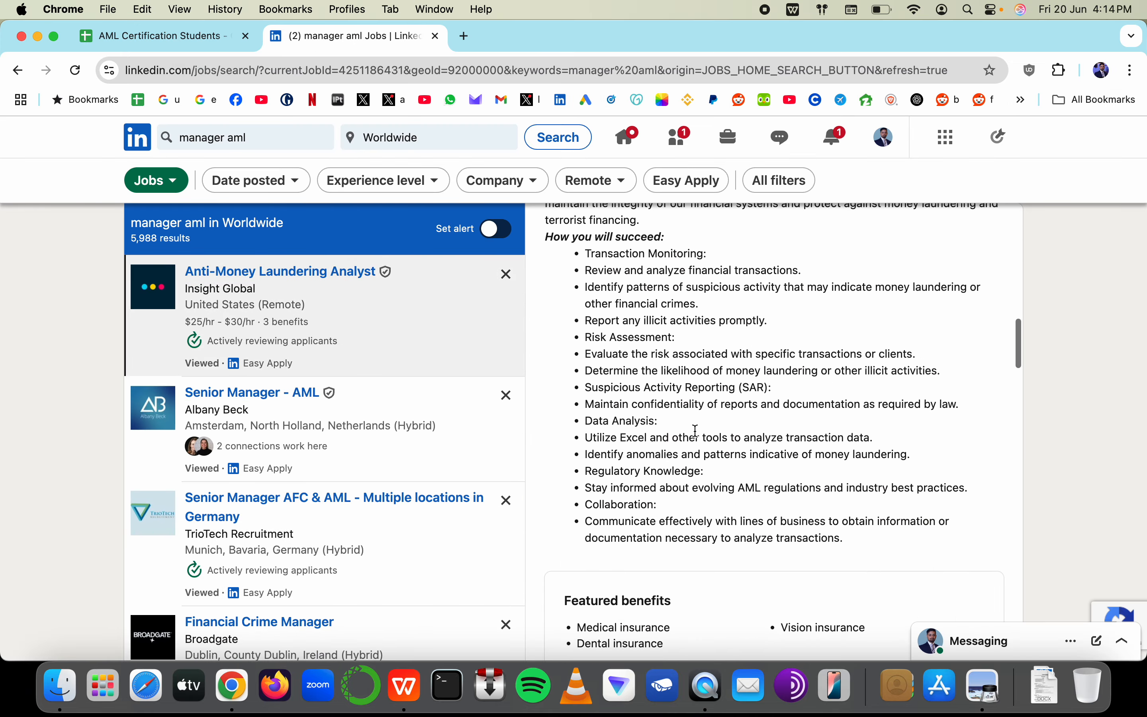
{"action": "scroll", "coordinate": [696, 430], "scroll_direction": "up", "scroll_amount": 5}
Search Google for 'CAFP' from the job description, then return to the AML Certification Students sheet
{"action": "double_click", "coordinate": [821, 450]}
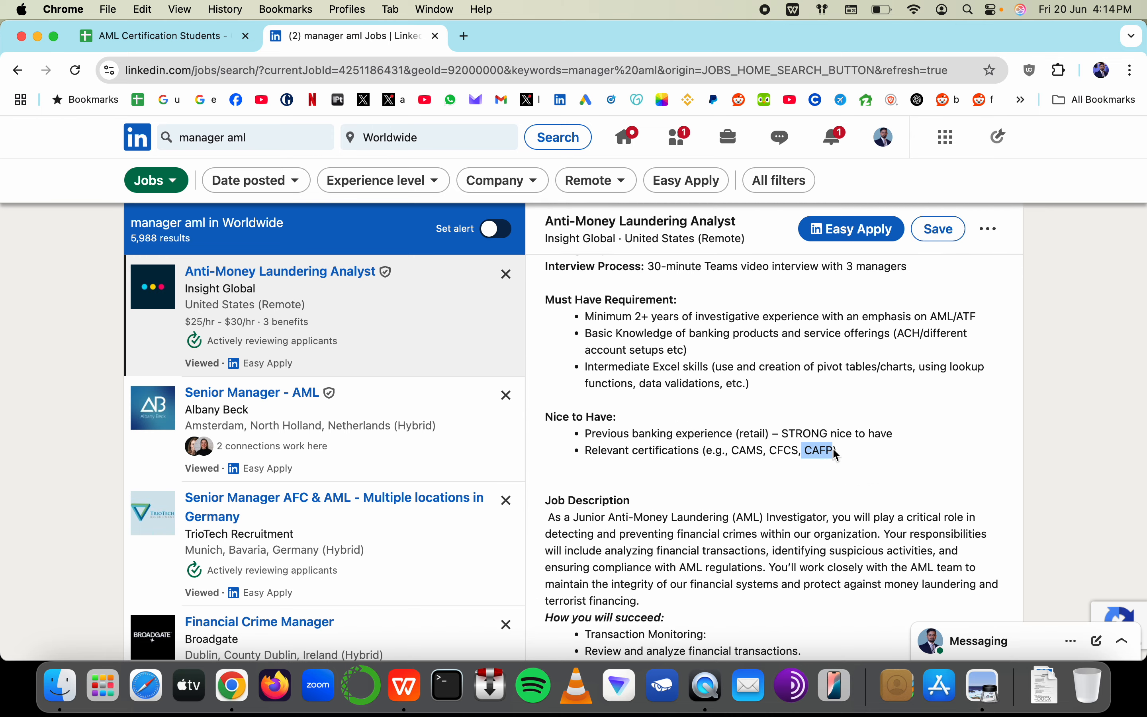
{"action": "right_click", "coordinate": [823, 451]}
{"action": "left_click", "coordinate": [858, 487]}
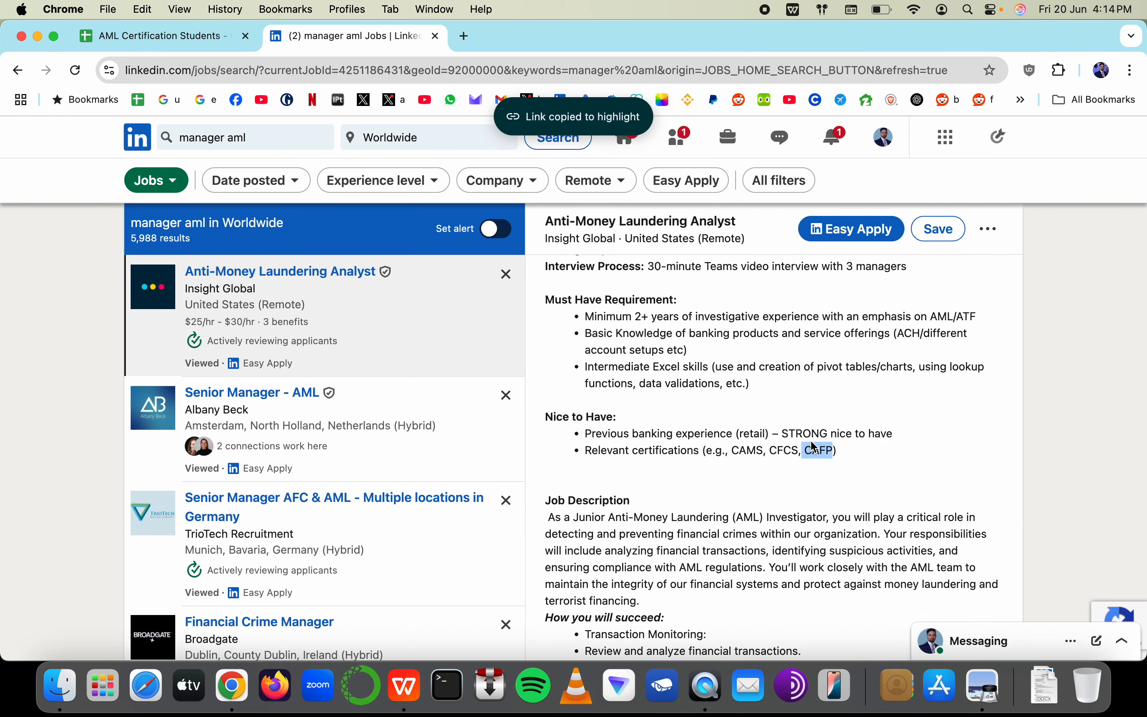
{"action": "right_click", "coordinate": [814, 451]}
{"action": "left_click", "coordinate": [853, 496]}
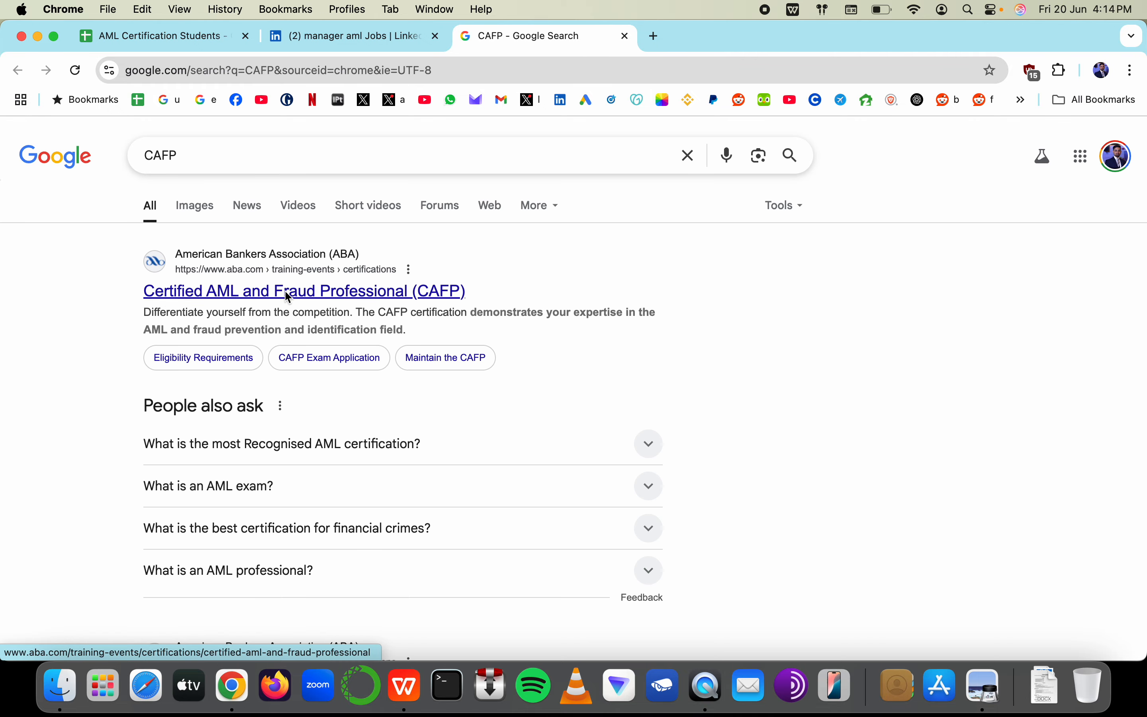
{"action": "left_click", "coordinate": [160, 33]}
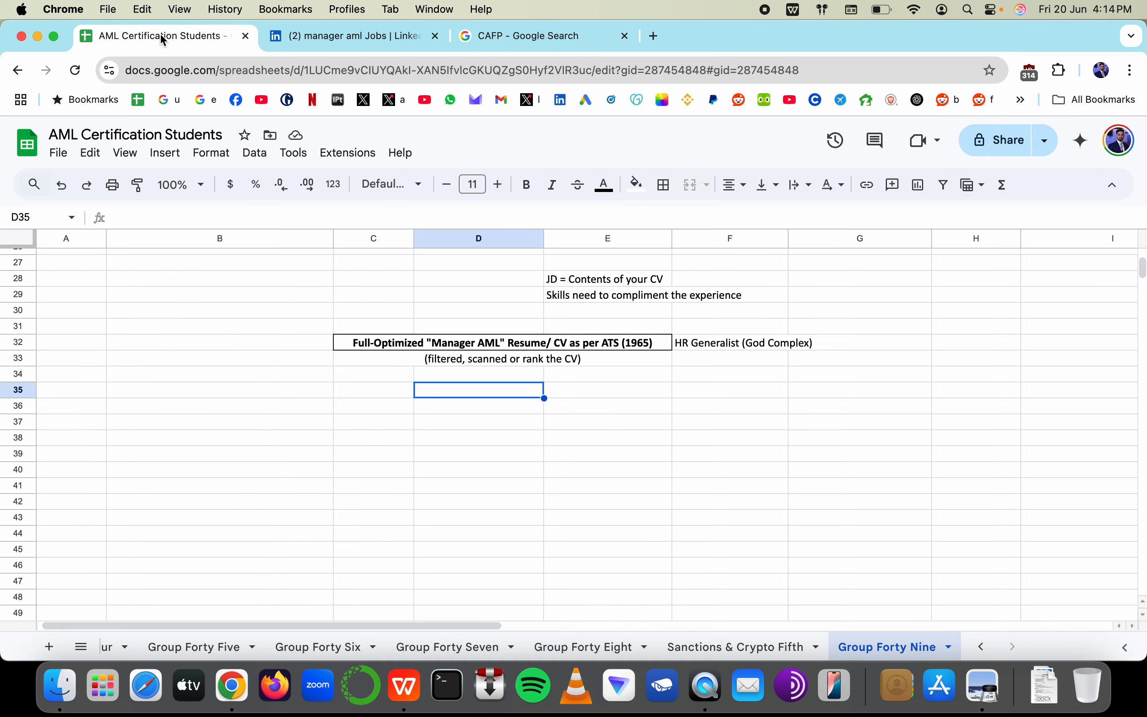
Append '/ CFE' to the certifications line and add an empty line below the BA degree entry
{"action": "key", "text": "super+Tab"}
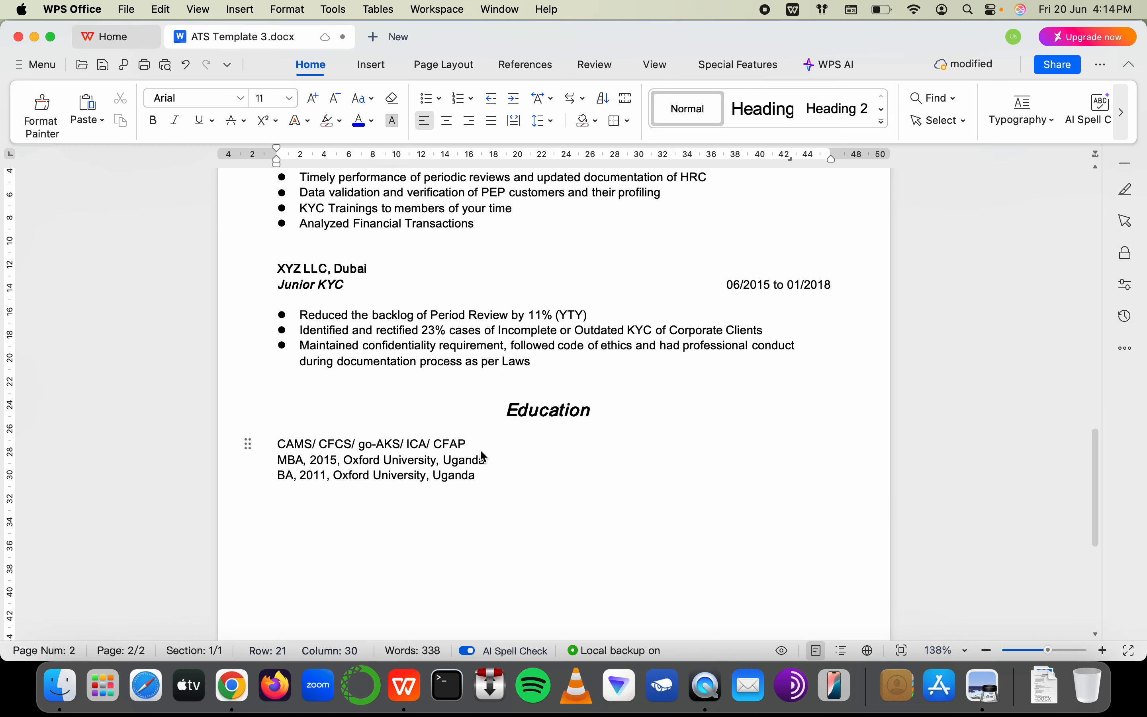
{"action": "type", "text": "/ CFE"}
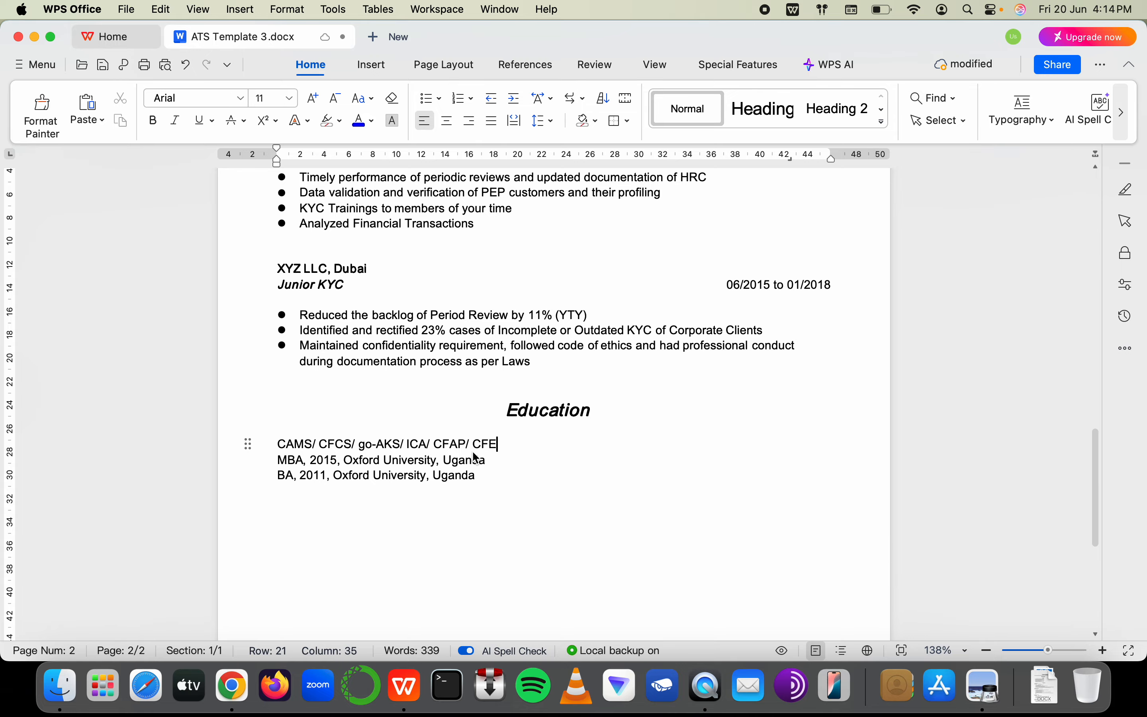
{"action": "scroll", "coordinate": [483, 458], "scroll_direction": "up", "scroll_amount": 15}
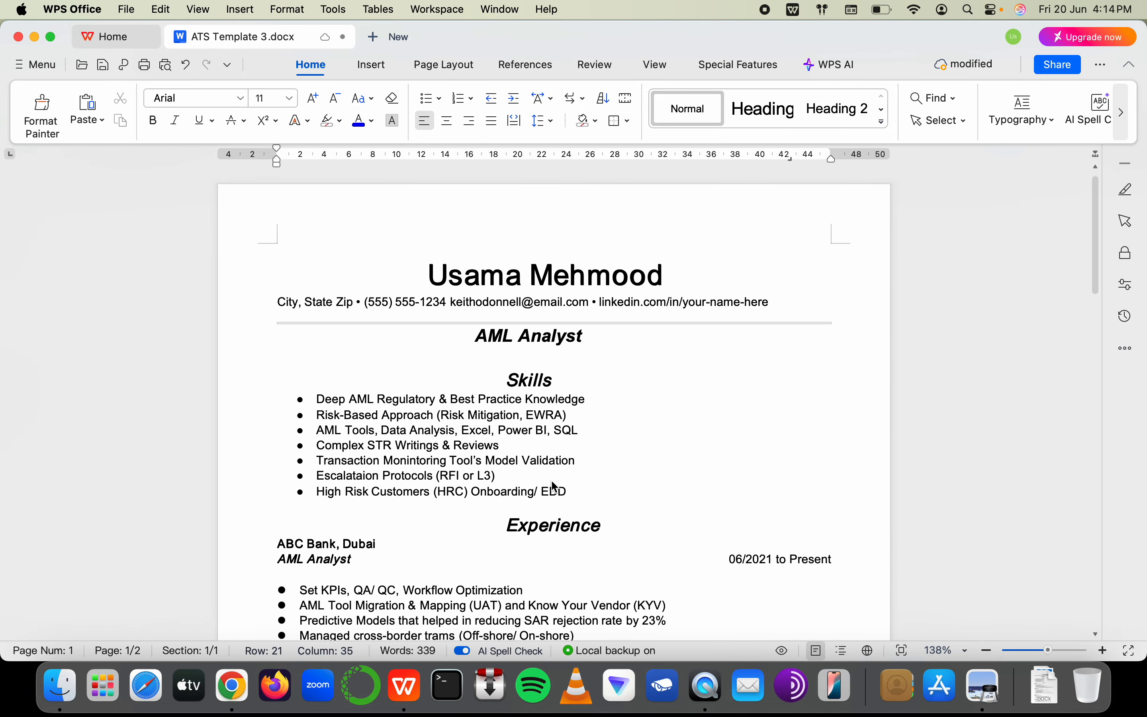
{"action": "double_click", "coordinate": [569, 430]}
{"action": "scroll", "coordinate": [557, 426], "scroll_direction": "down", "scroll_amount": 10}
{"action": "scroll", "coordinate": [554, 423], "scroll_direction": "down", "scroll_amount": 10}
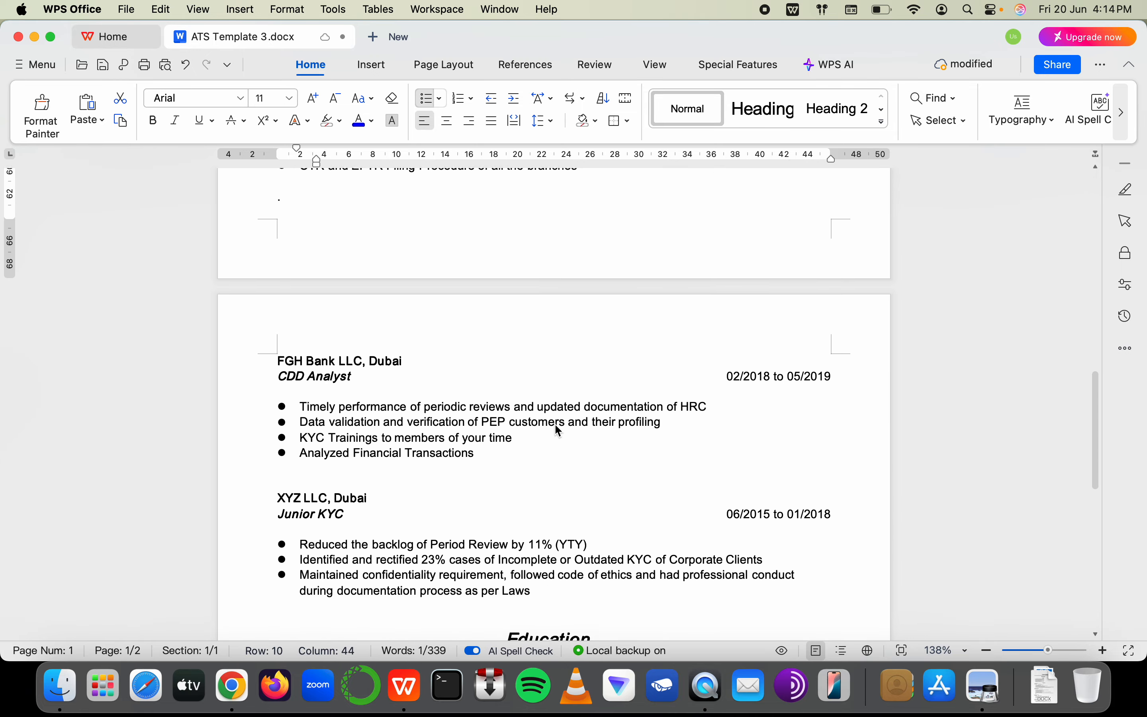
{"action": "scroll", "coordinate": [545, 403], "scroll_direction": "up", "scroll_amount": 2}
{"action": "left_click", "coordinate": [532, 369]}
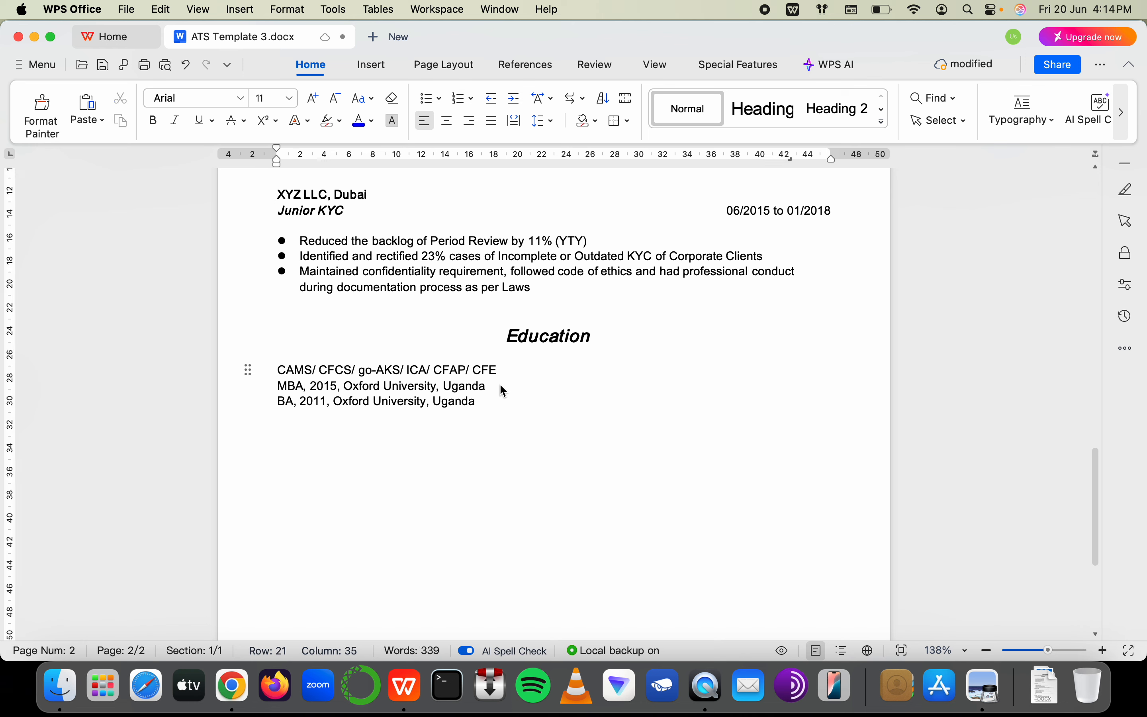
{"action": "left_click", "coordinate": [279, 369], "text": "shift"}
{"action": "left_click", "coordinate": [254, 383]}
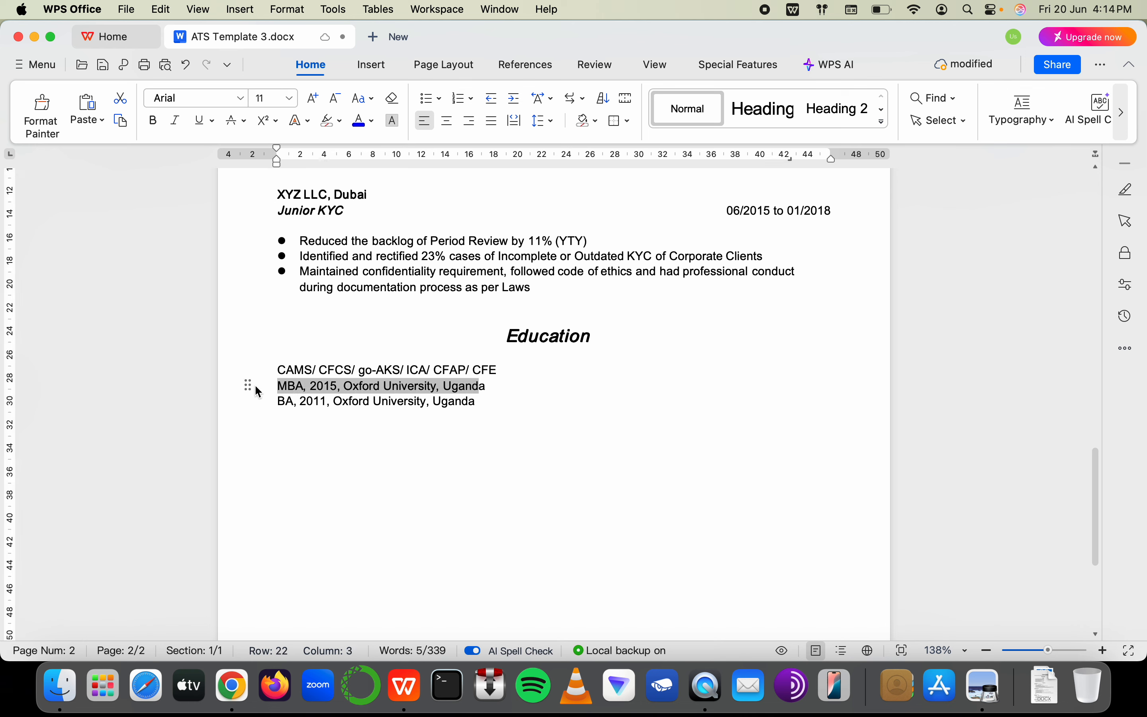
{"action": "left_click", "coordinate": [225, 402]}
{"action": "double_click", "coordinate": [480, 405]}
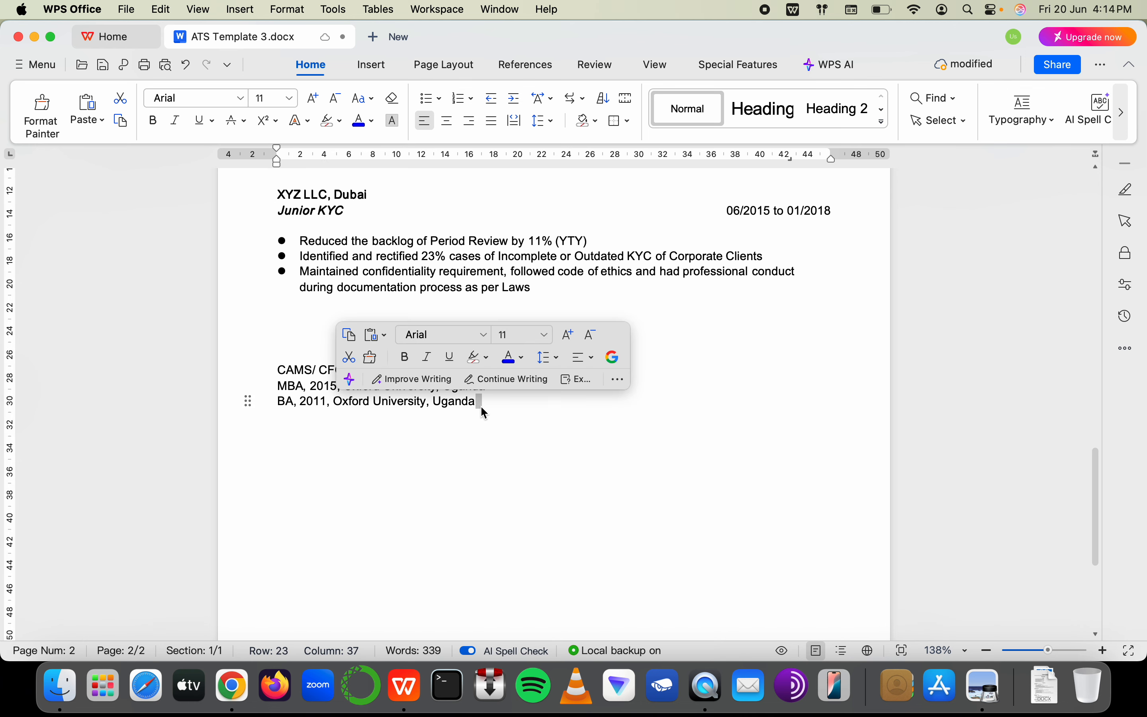
{"action": "key", "text": "Return"}
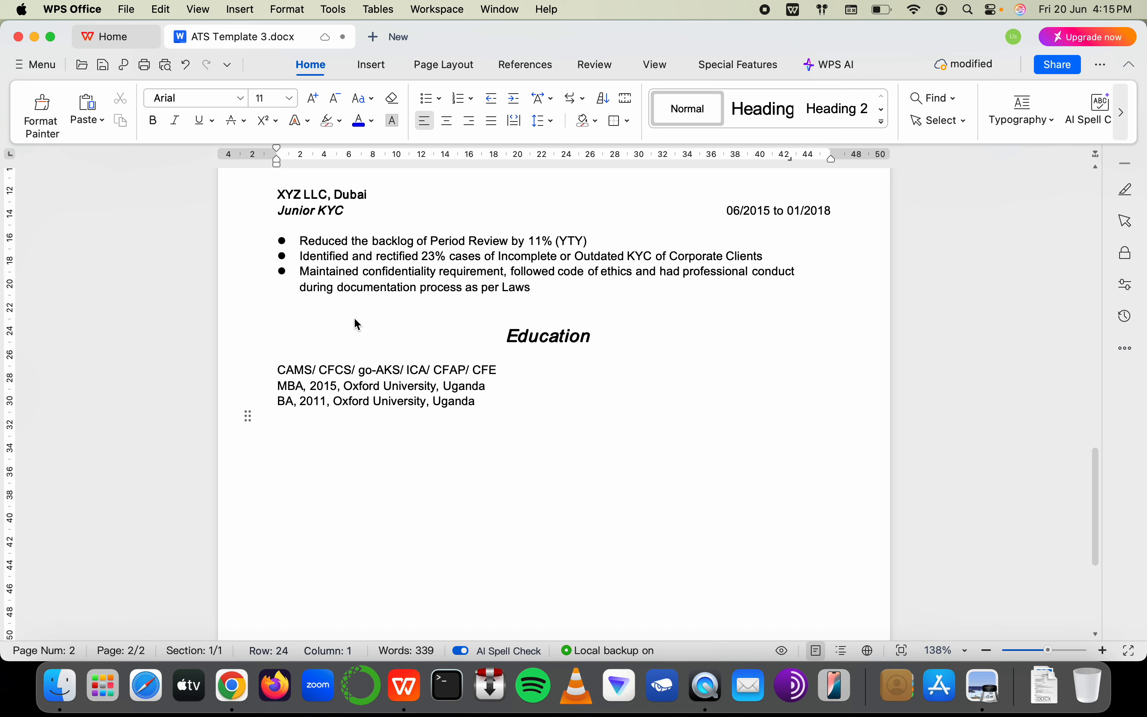
Copy the Education heading and switch to the AML Certification Students sheet in Chrome
{"action": "left_click_drag", "start_coordinate": [287, 371], "coordinate": [469, 404]}
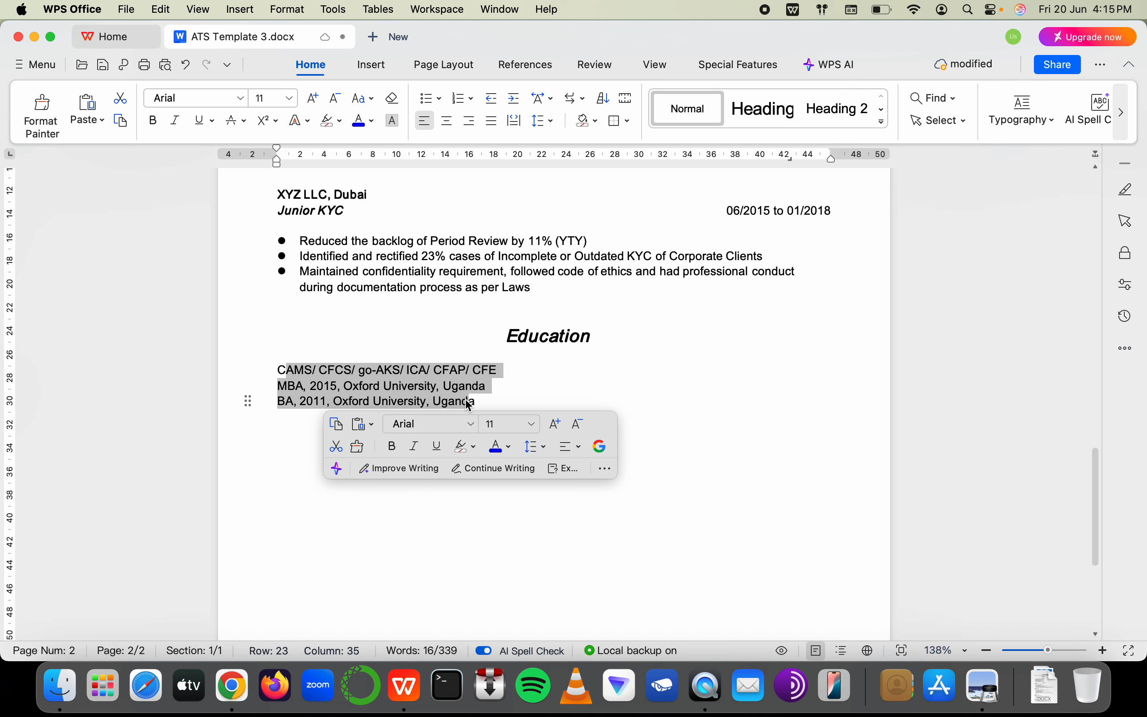
{"action": "mouse_move", "coordinate": [518, 340]}
{"action": "left_mouse_down"}
{"action": "mouse_move", "coordinate": [568, 341]}
{"action": "mouse_move", "coordinate": [501, 338]}
{"action": "left_mouse_up"}
{"action": "left_click", "coordinate": [596, 336]}
{"action": "key", "text": "super+c"}
{"action": "key", "text": "super+Tab"}
{"action": "scroll", "coordinate": [722, 421], "scroll_direction": "up", "scroll_amount": 7}
{"action": "scroll", "coordinate": [722, 420], "scroll_direction": "right", "scroll_amount": 12}
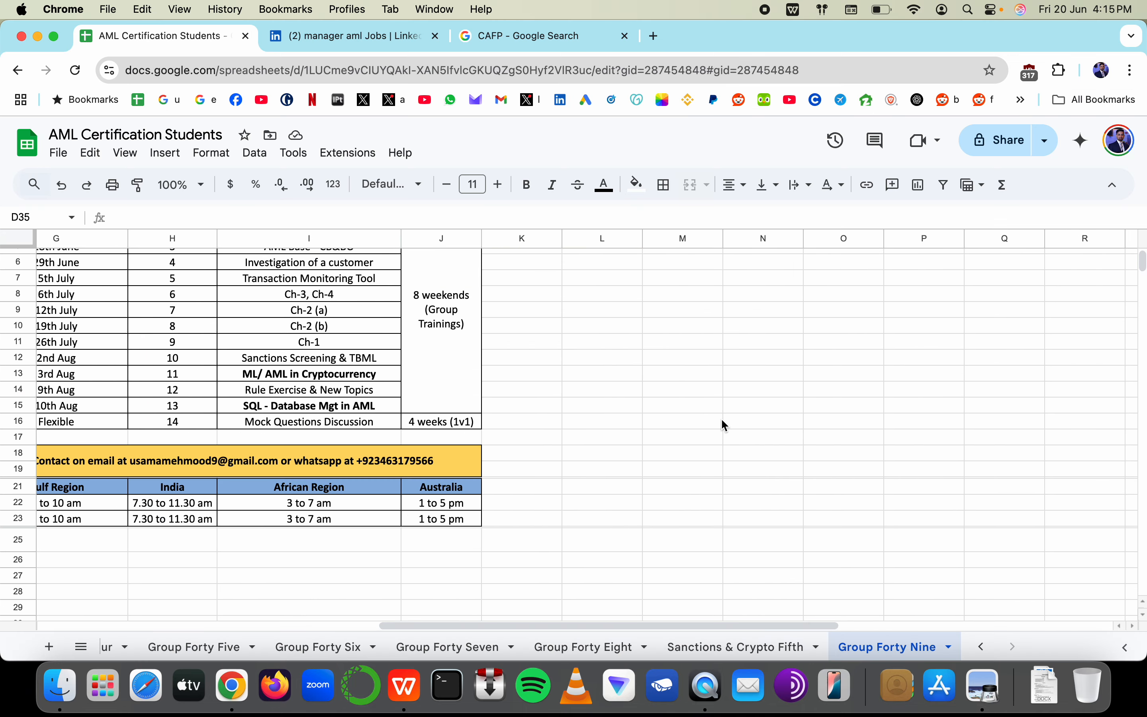
Paste a copy of the Education heading on a new line below the degree entries and adjust its indent
{"action": "scroll", "coordinate": [721, 420], "scroll_direction": "down", "scroll_amount": 8}
{"action": "key", "text": "super+Tab"}
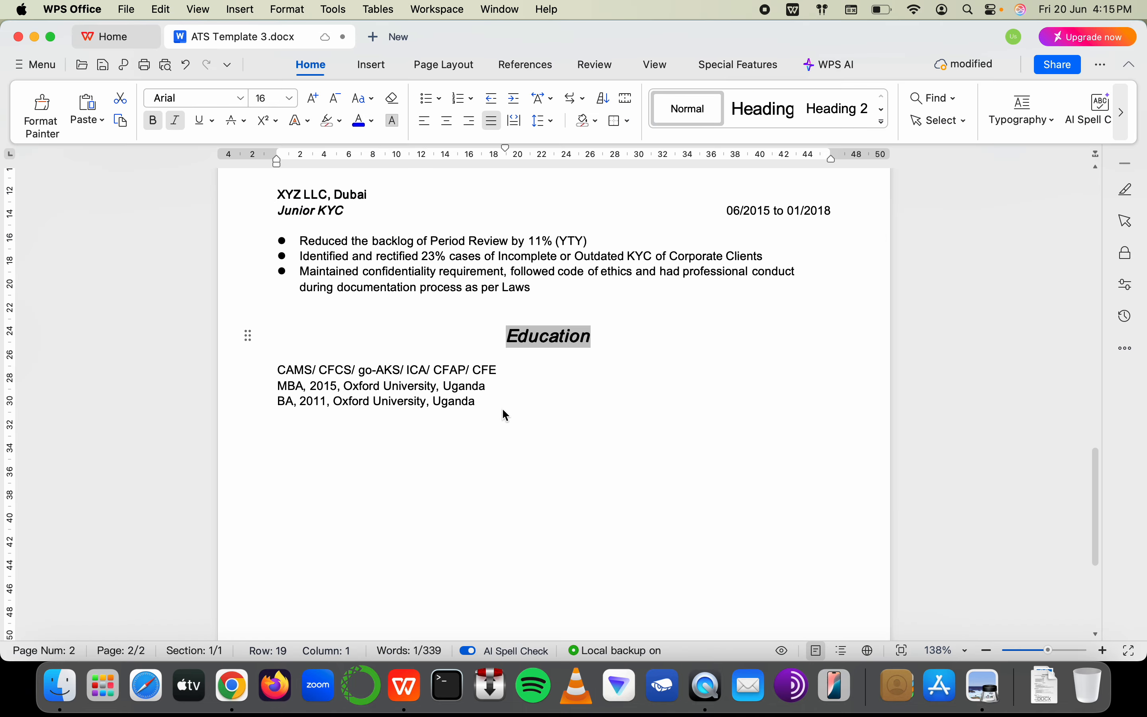
{"action": "left_click", "coordinate": [506, 416]}
{"action": "key", "text": "Return"}
{"action": "key", "text": "super+v"}
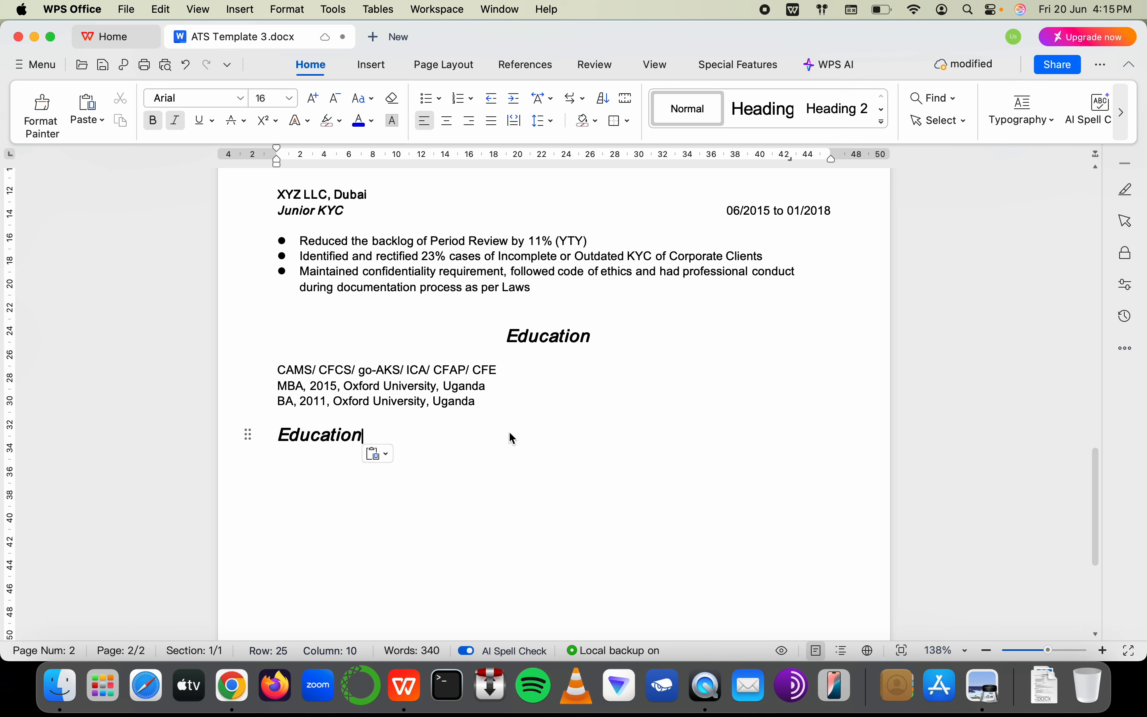
{"action": "left_click", "coordinate": [277, 441]}
{"action": "key", "text": "Tab"}
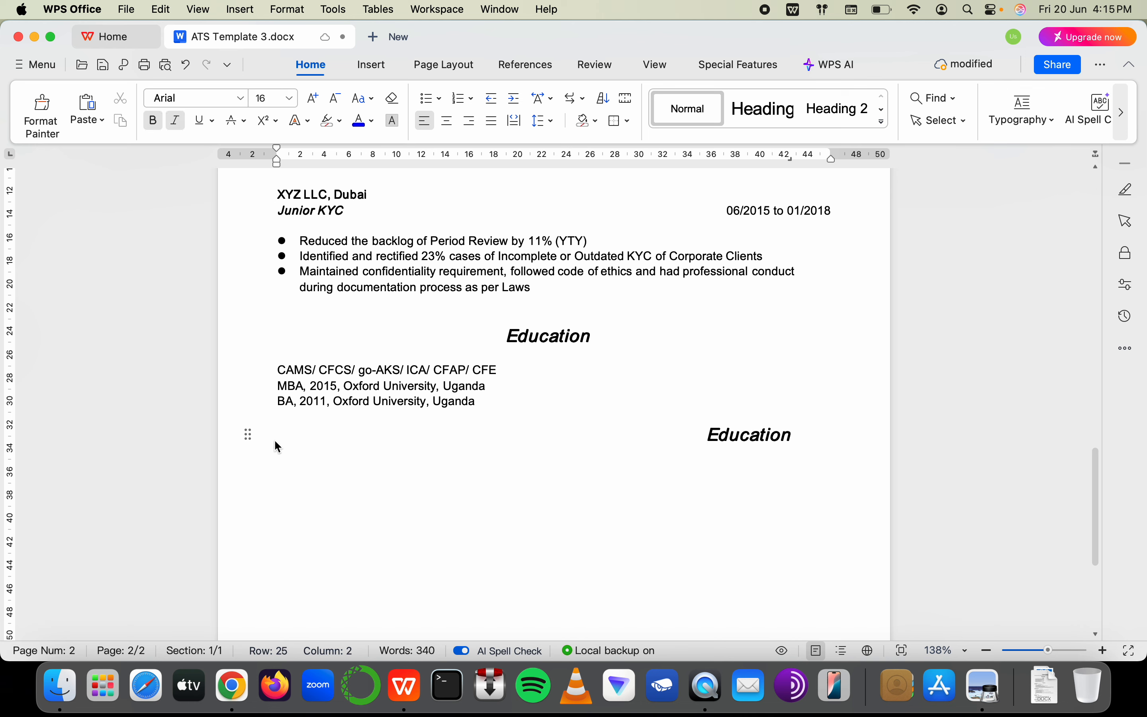
{"action": "key", "text": "BackSpace"}
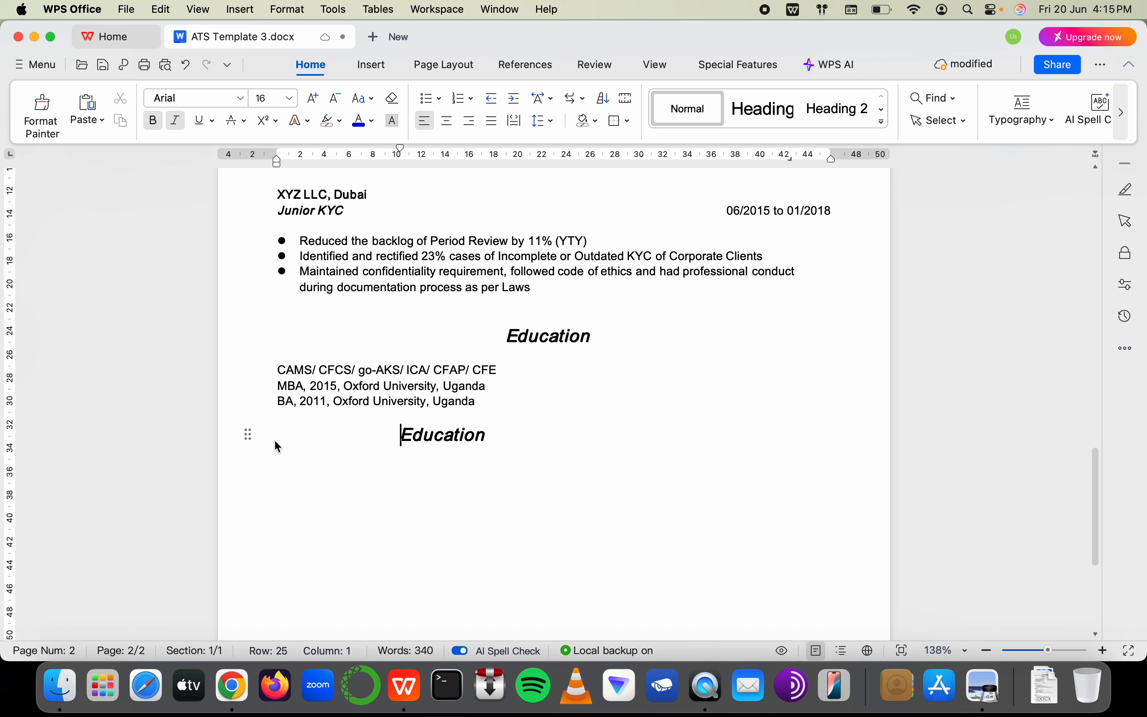
{"action": "key", "text": "BackSpace"}
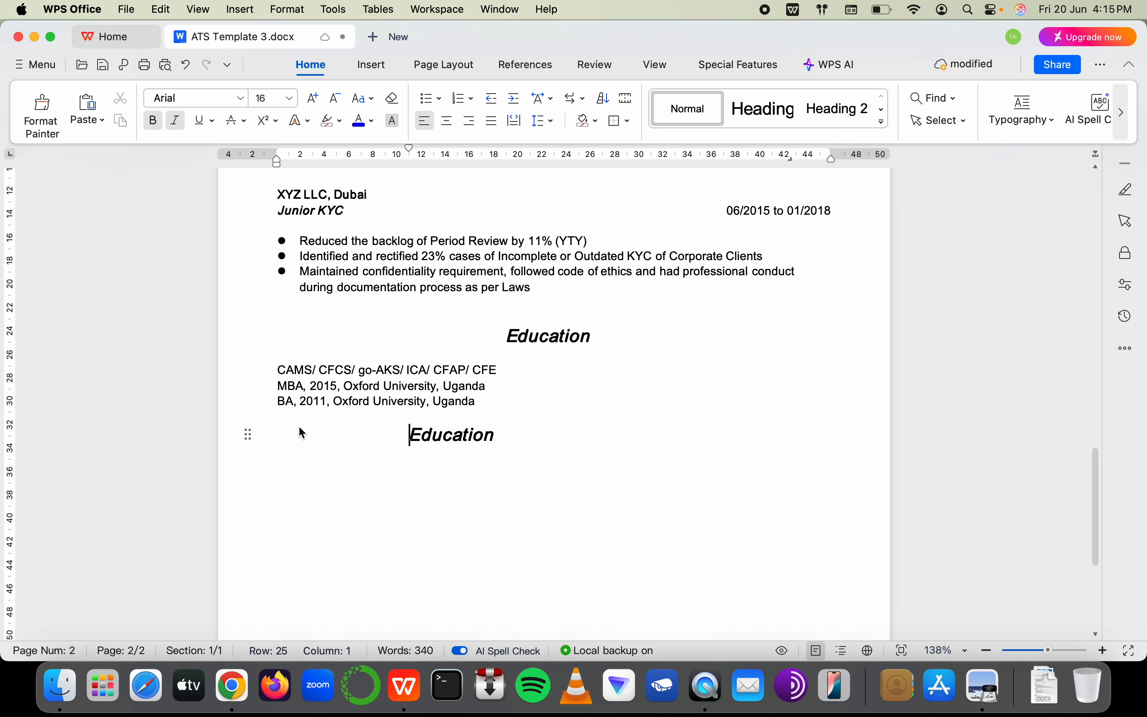
Retype the pasted heading as 'Personal Objective' and start an empty line beneath it
{"action": "left_click", "coordinate": [577, 443]}
{"action": "key", "text": "BackSpace"}
{"action": "key", "text": "BackSpace"}
{"action": "key", "text": "BackSpace"}
{"action": "key", "text": "BackSpace"}
{"action": "key", "text": "BackSpace"}
{"action": "key", "text": "BackSpace"}
{"action": "key", "text": "BackSpace"}
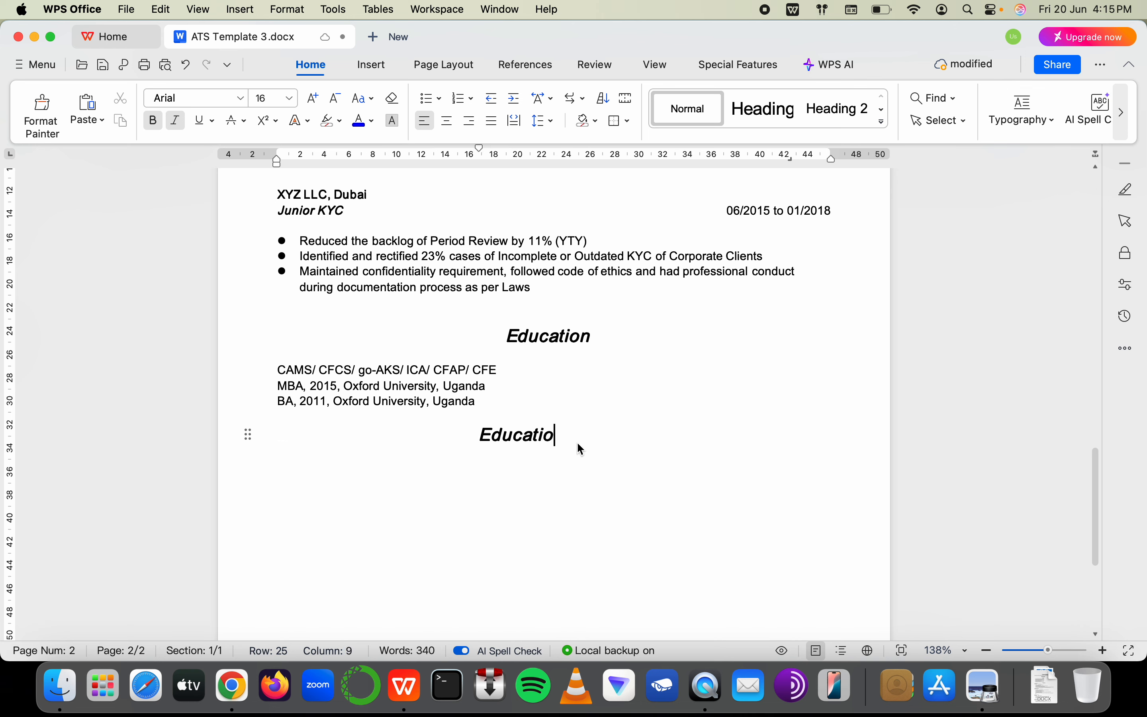
{"action": "key", "text": "BackSpace"}
{"action": "type", "text": "Personal "}
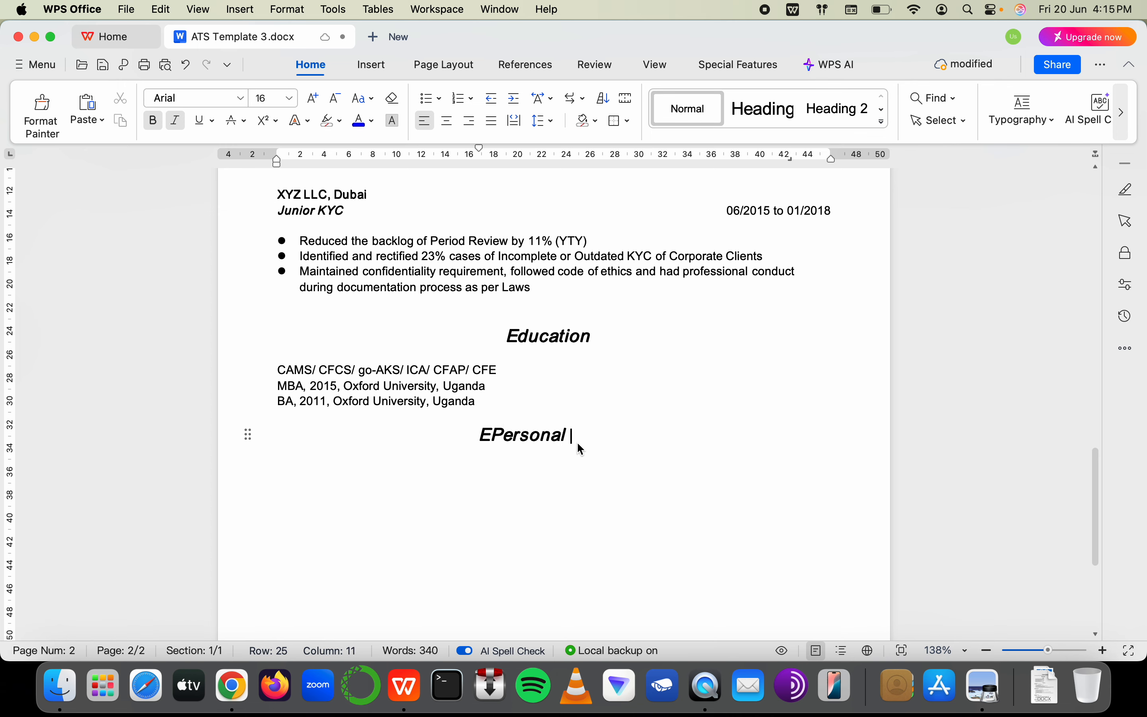
{"action": "type", "text": "Goals"}
{"action": "key", "text": "super+Tab"}
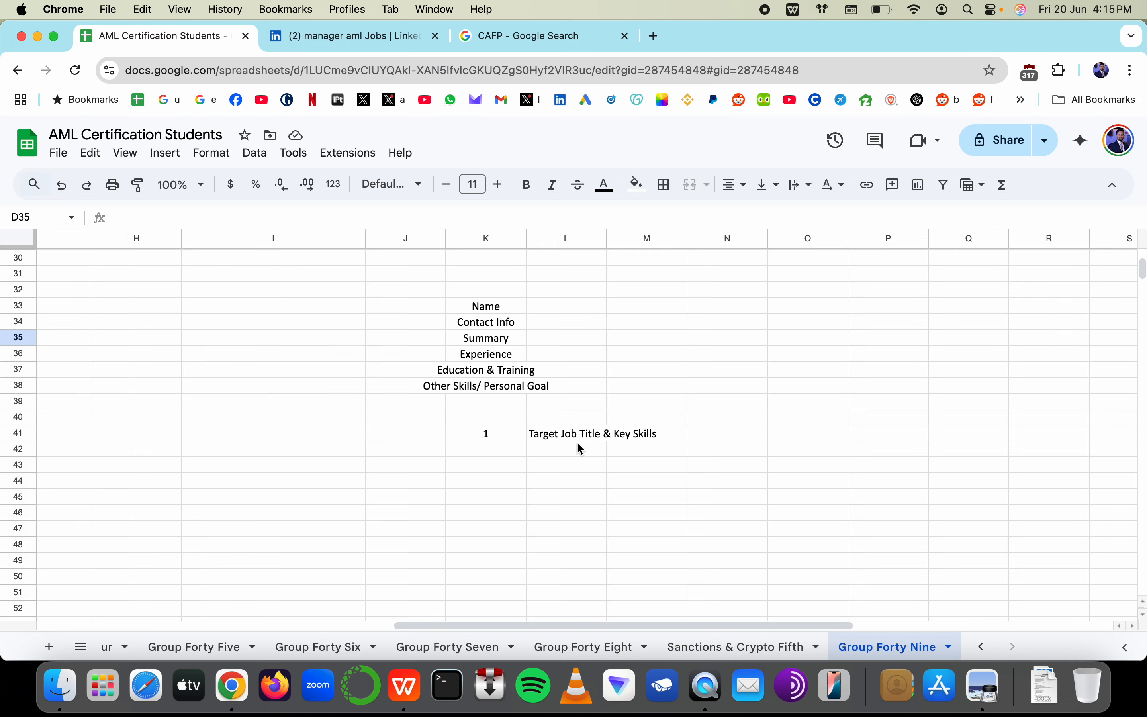
{"action": "key", "text": "super+Tab"}
{"action": "left_click", "coordinate": [493, 433]}
{"action": "key", "text": "BackSpace"}
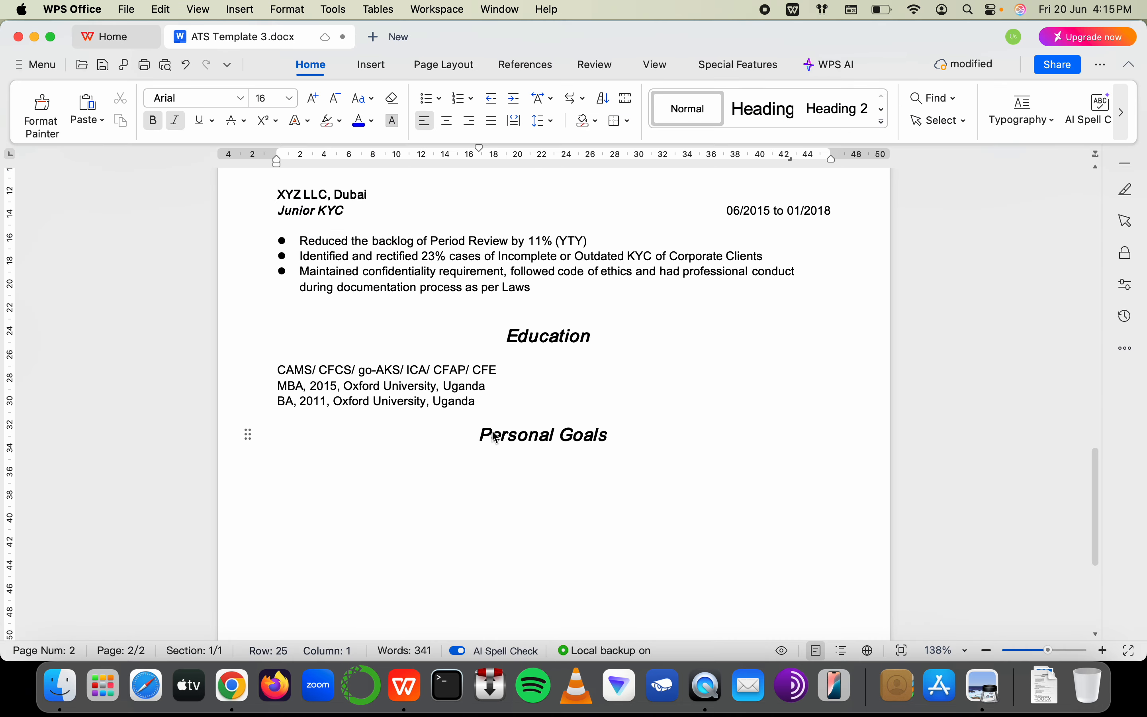
{"action": "left_click", "coordinate": [619, 438]}
{"action": "key", "text": "BackSpace"}
{"action": "key", "text": "BackSpace"}
{"action": "key", "text": "BackSpace"}
{"action": "key", "text": "BackSpace"}
{"action": "key", "text": "BackSpace"}
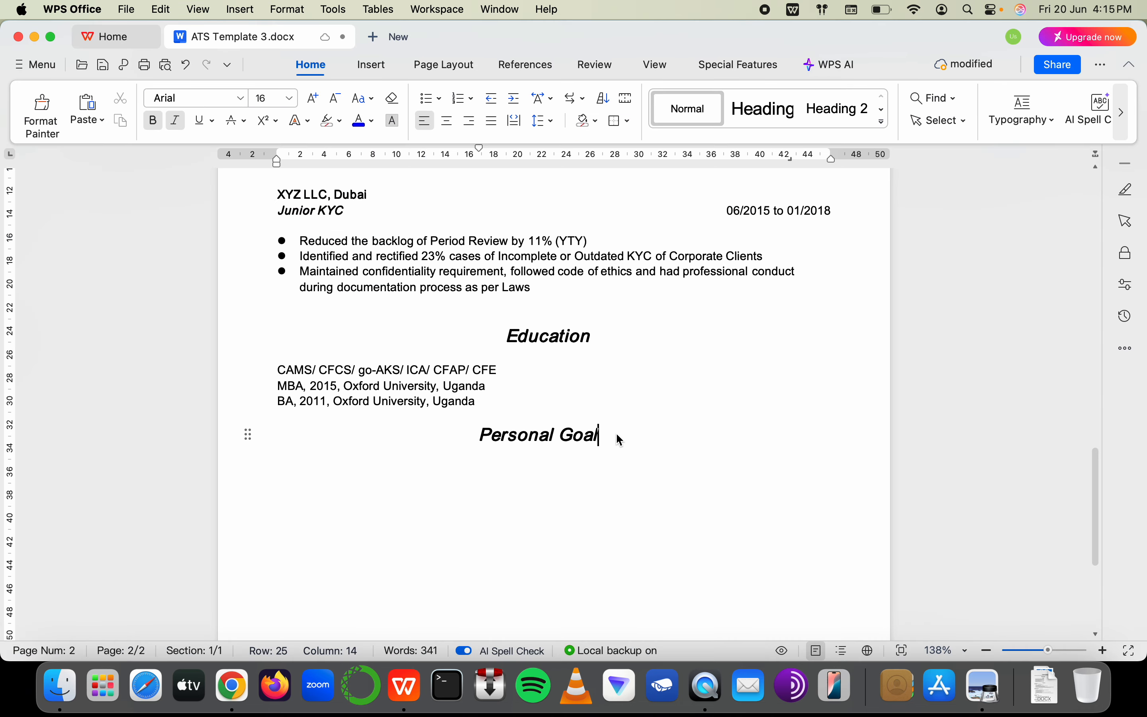
{"action": "type", "text": "Objective"}
{"action": "key", "text": "Return"}
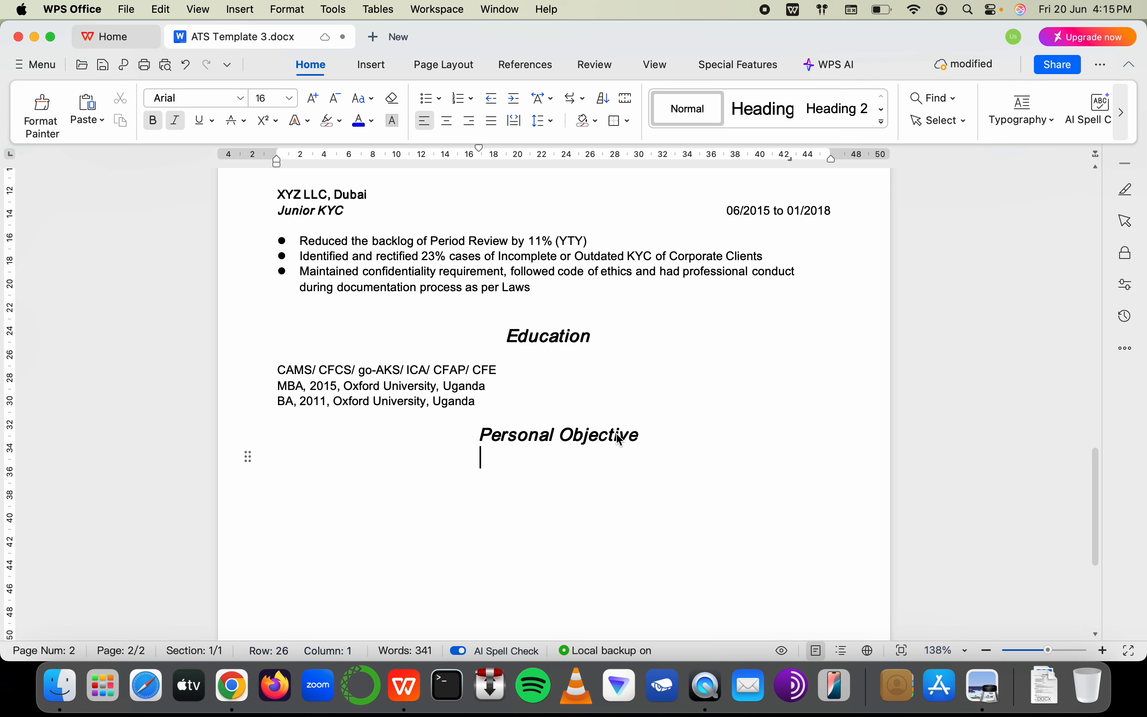
Copy the 'BA, 2011, Oxford University, Uganda' line and paste it under Personal Objective
{"action": "left_click_drag", "start_coordinate": [497, 402], "coordinate": [277, 411]}
{"action": "key", "text": "ctrl+c"}
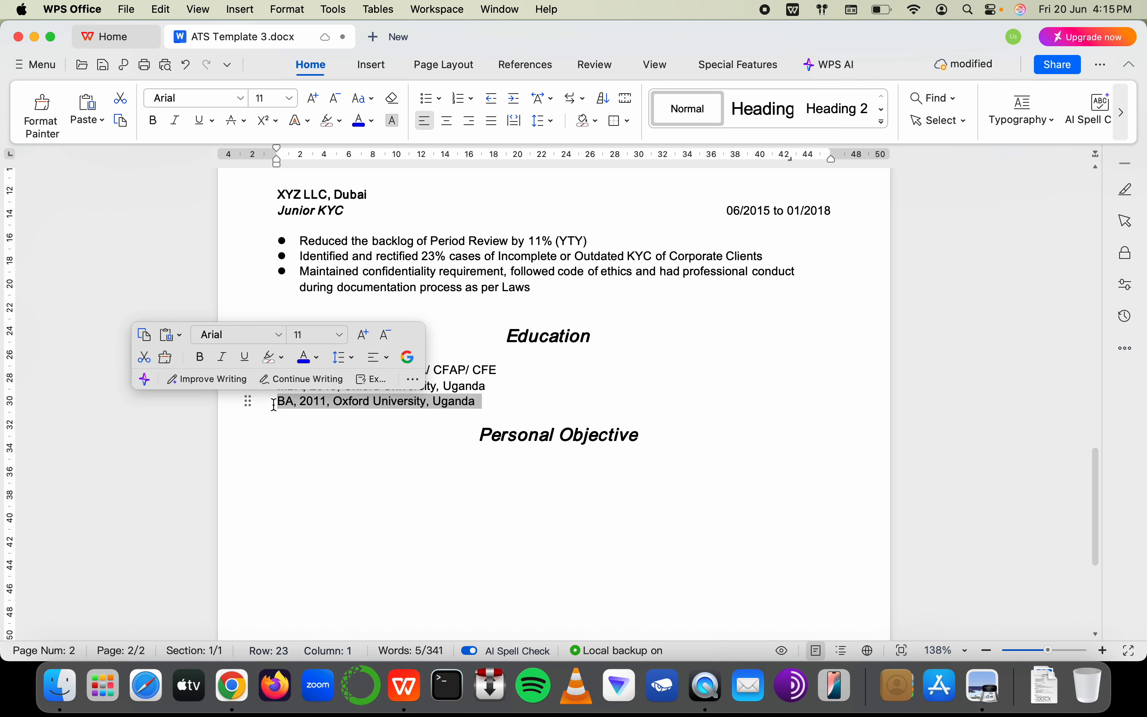
{"action": "left_click", "coordinate": [289, 470]}
{"action": "key", "text": "ctrl+v"}
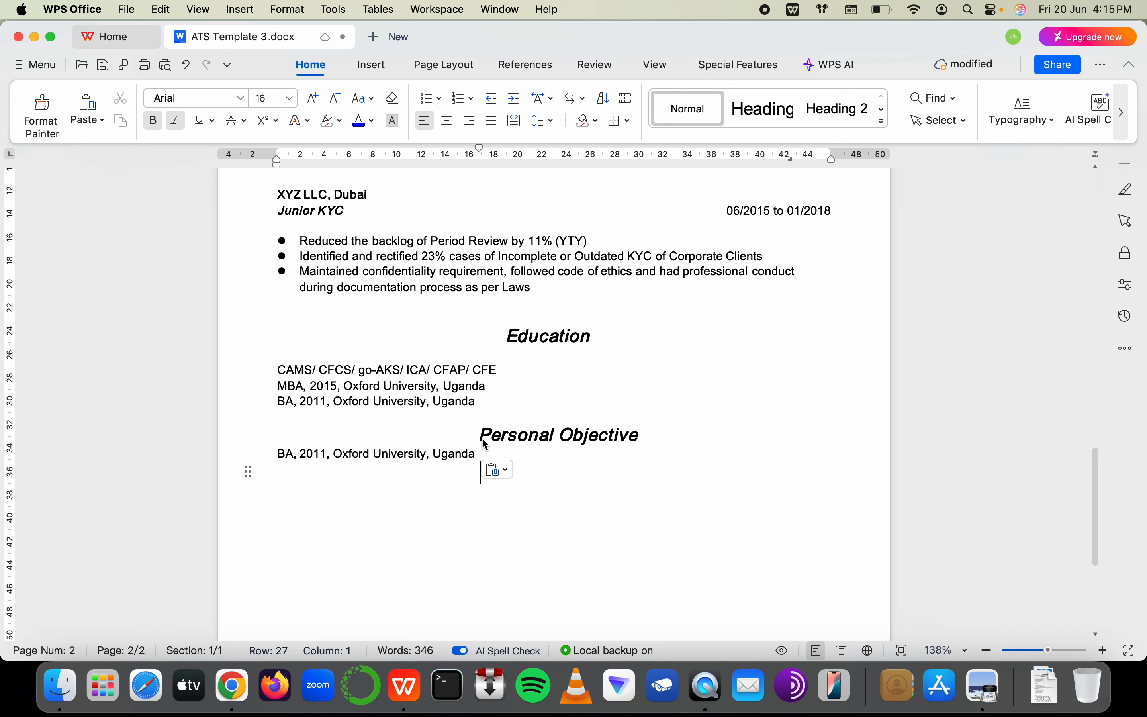
Select the pasted degree line under Personal Objective so it can be typed over
{"action": "left_click_drag", "start_coordinate": [476, 454], "coordinate": [278, 456]}
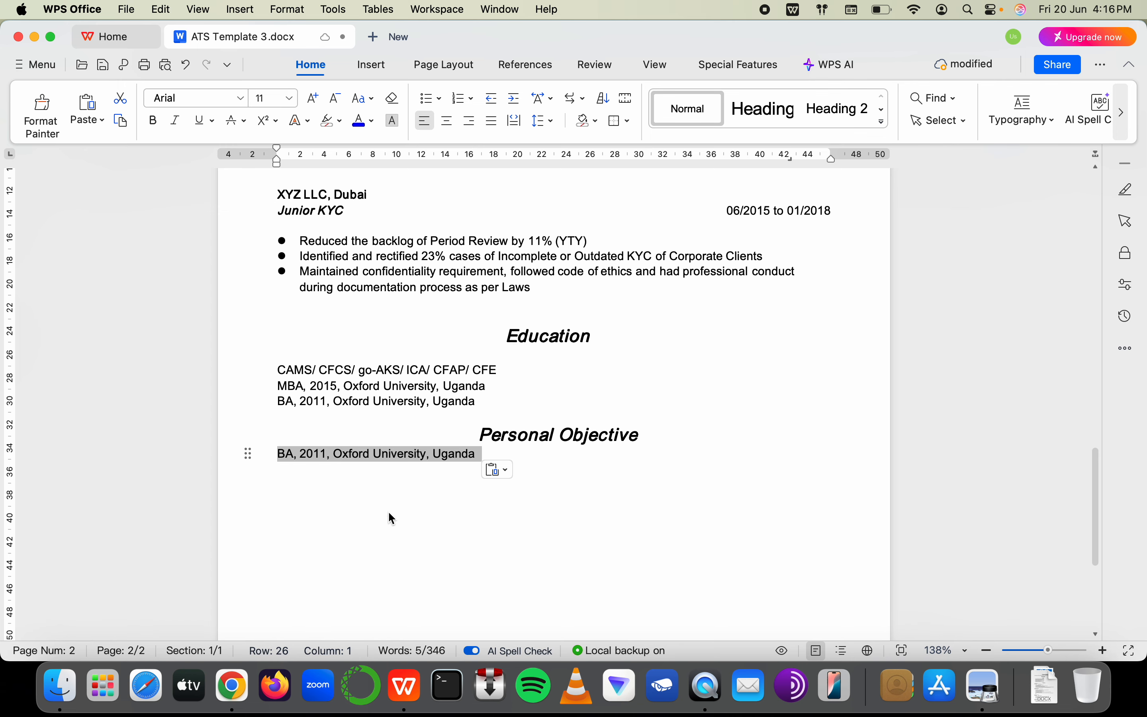
{"action": "scroll", "coordinate": [389, 511], "scroll_direction": "up", "scroll_amount": 20}
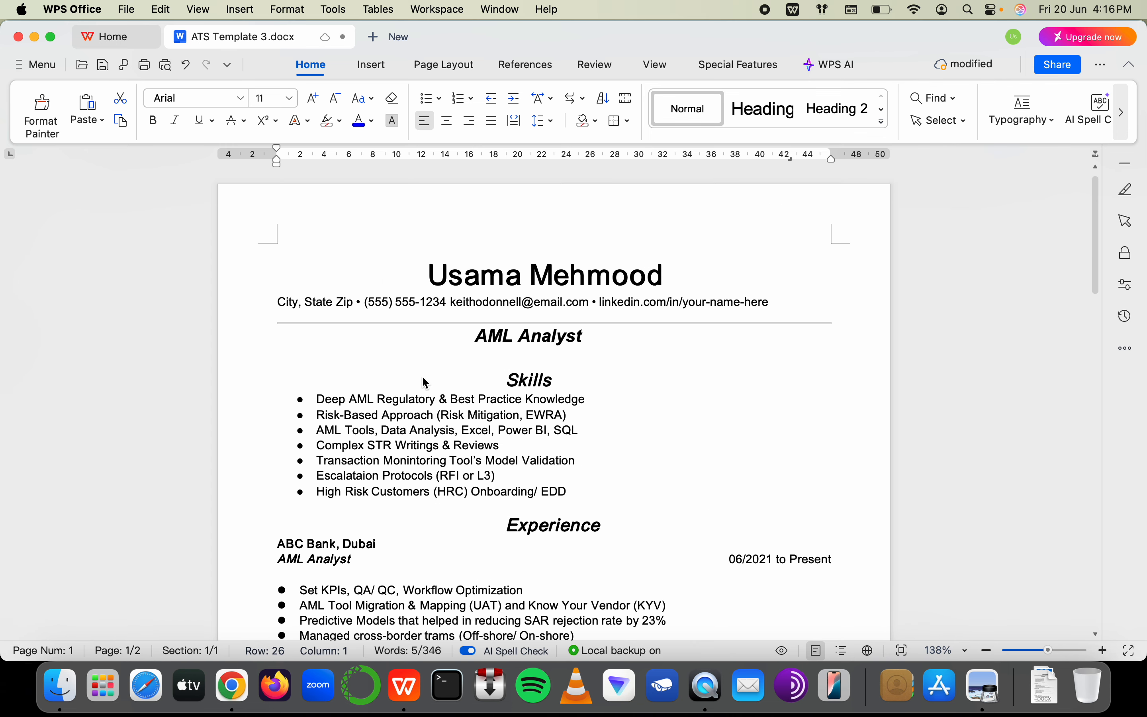
{"action": "scroll", "coordinate": [478, 423], "scroll_direction": "down", "scroll_amount": 15}
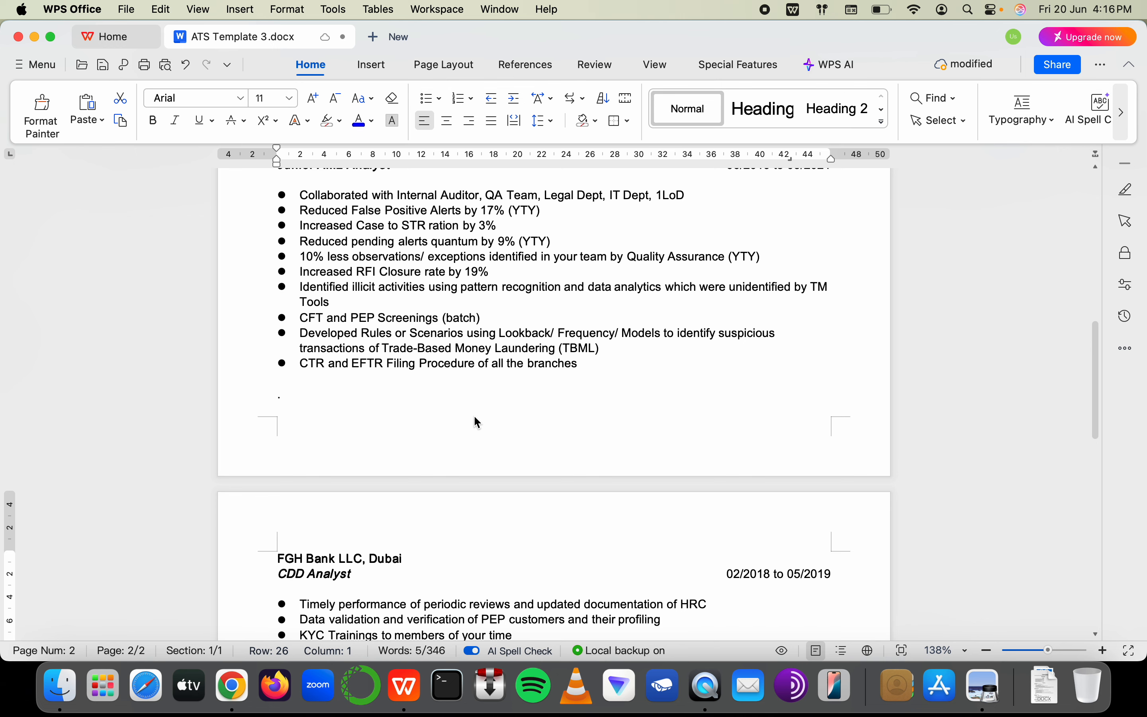
{"action": "scroll", "coordinate": [478, 422], "scroll_direction": "down", "scroll_amount": 10}
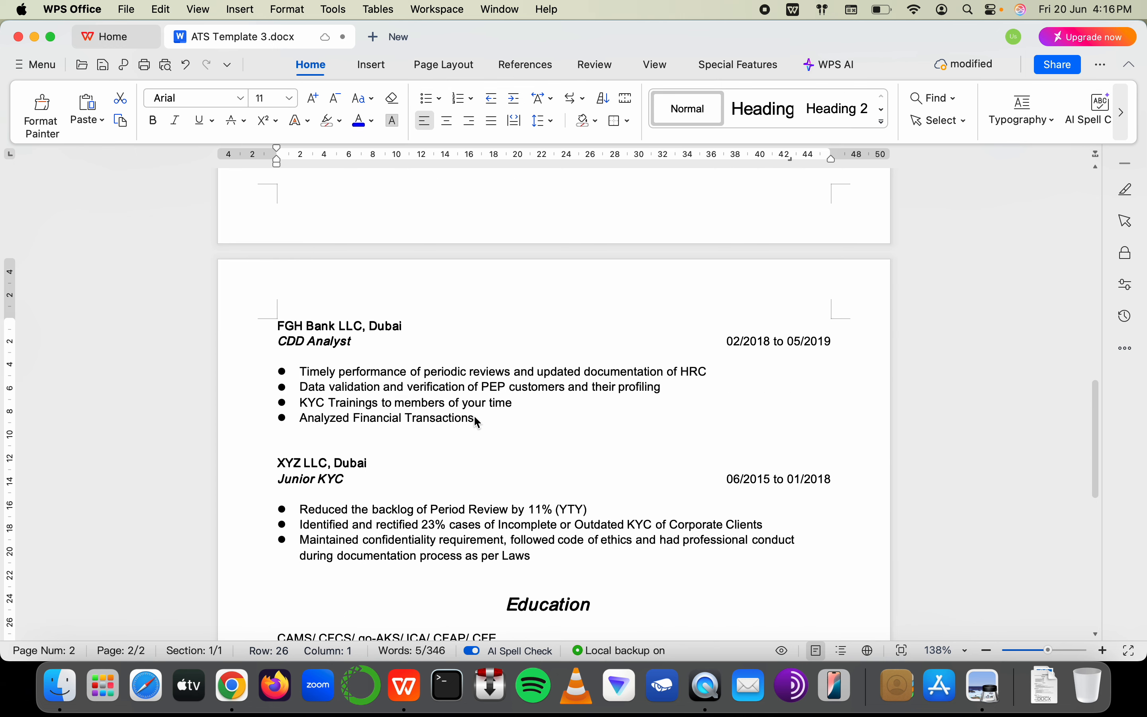
{"action": "key", "text": "super+v"}
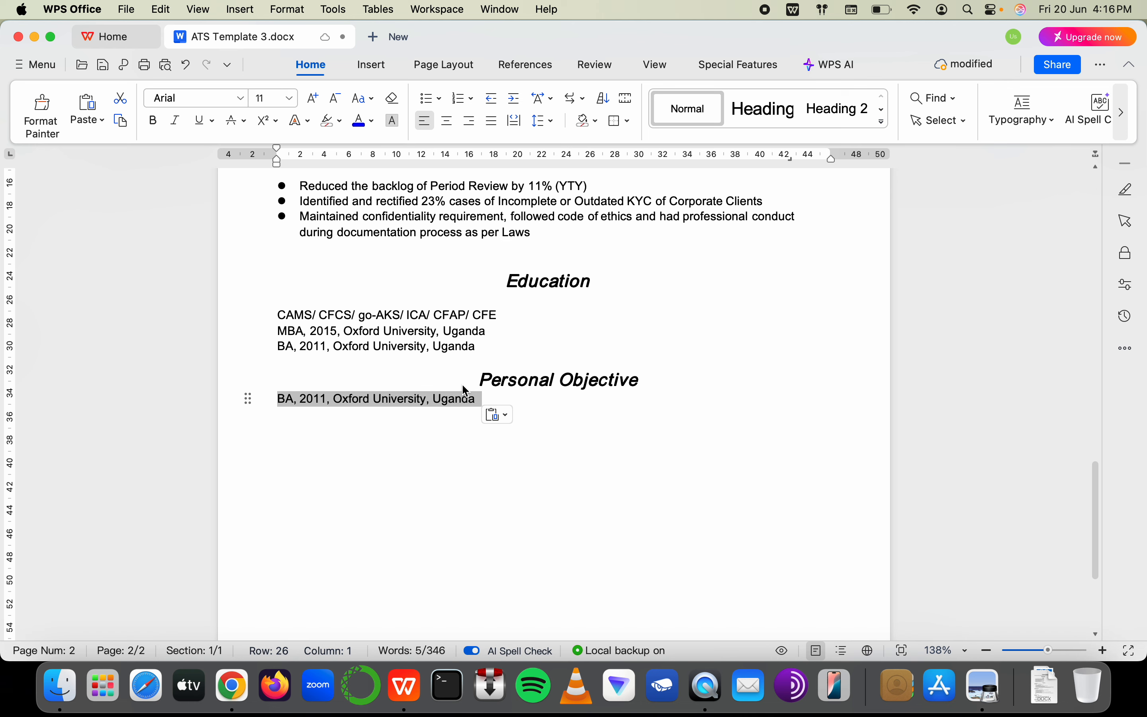
{"action": "left_click_drag", "start_coordinate": [476, 401], "coordinate": [283, 402]}
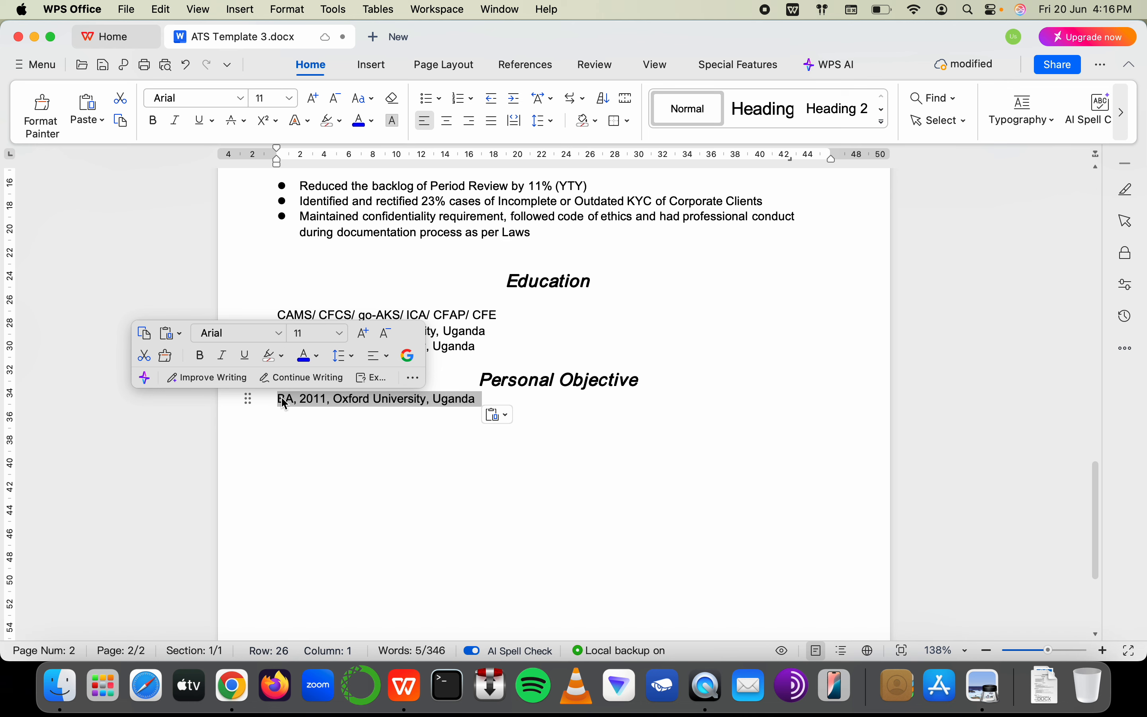
Undo the stray letter and reselect the duplicated BA line under Personal Objective
{"action": "type", "text": "P"}
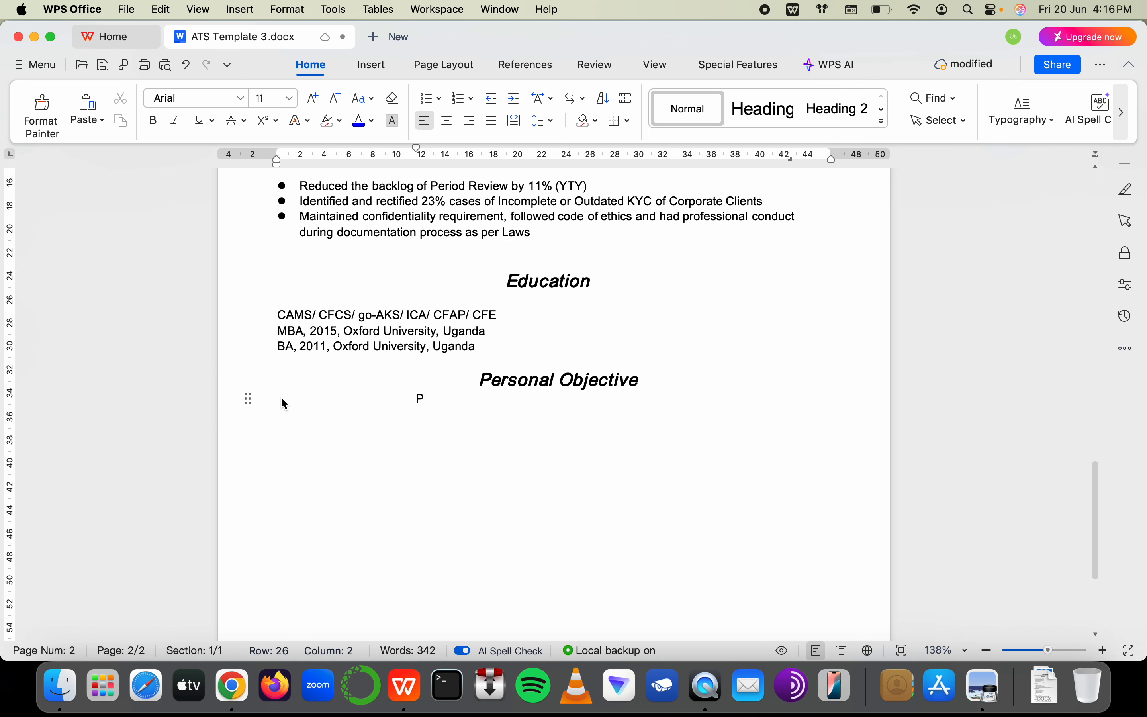
{"action": "key", "text": "super+z"}
{"action": "left_click_drag", "start_coordinate": [285, 399], "coordinate": [469, 410]}
Type over the line with 'Align myself with Regulatory Objective to meet'
{"action": "type", "text": "Al"}
{"action": "key", "text": "BackSpace"}
{"action": "key", "text": "BackSpace"}
{"action": "key", "text": "BackSpace"}
{"action": "type", "text": "Alienga"}
{"action": "key", "text": "BackSpace"}
{"action": "type", "text": "ienga"}
{"action": "key", "text": "BackSpace"}
{"action": "key", "text": "BackSpace"}
{"action": "key", "text": "BackSpace"}
{"action": "type", "text": "gn myself wi"}
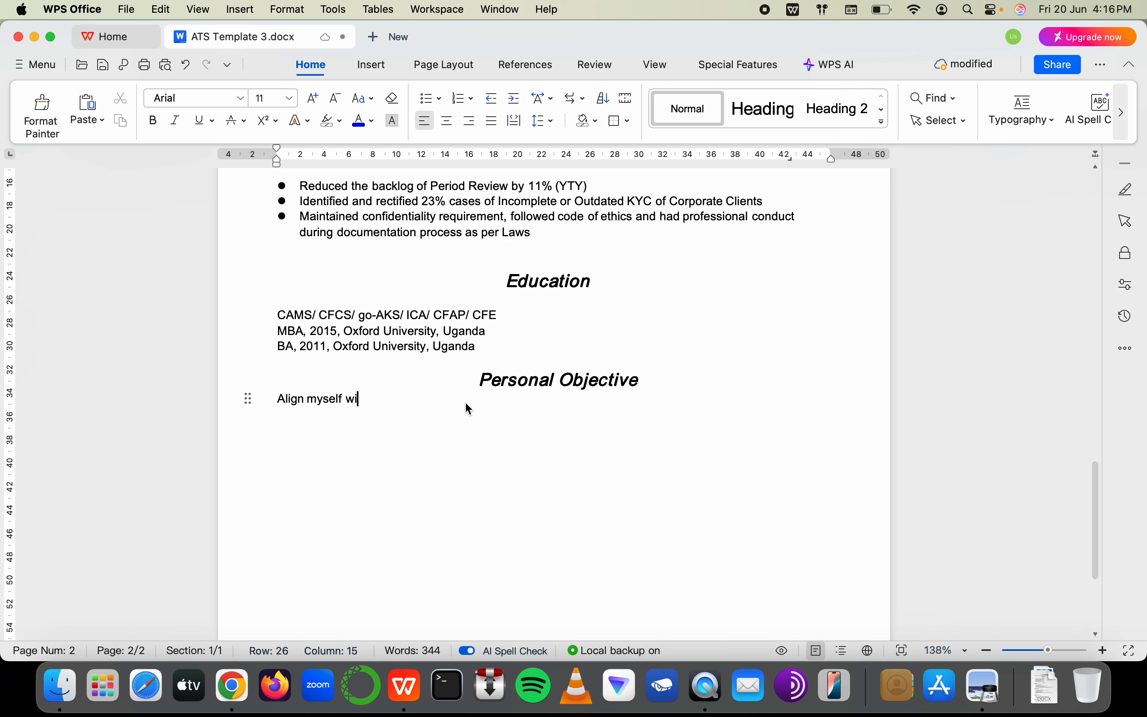
{"action": "type", "text": "th re"}
{"action": "key", "text": "BackSpace"}
{"action": "key", "text": "BackSpace"}
{"action": "type", "text": "REg"}
{"action": "key", "text": "BackSpace"}
{"action": "key", "text": "BackSpace"}
{"action": "type", "text": "egulatory "}
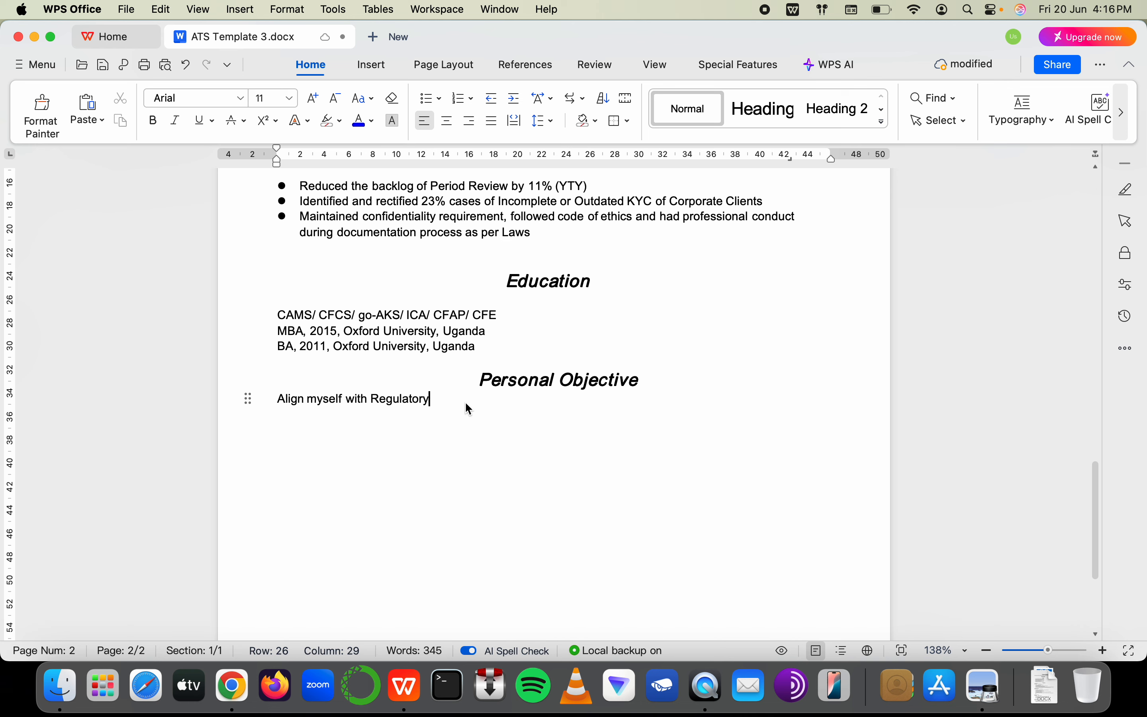
{"action": "type", "text": "Objective to meet"}
Replace 'meet' with 'fulfill my Organization's' and rework the phrase after it
{"action": "left_click", "coordinate": [362, 399]}
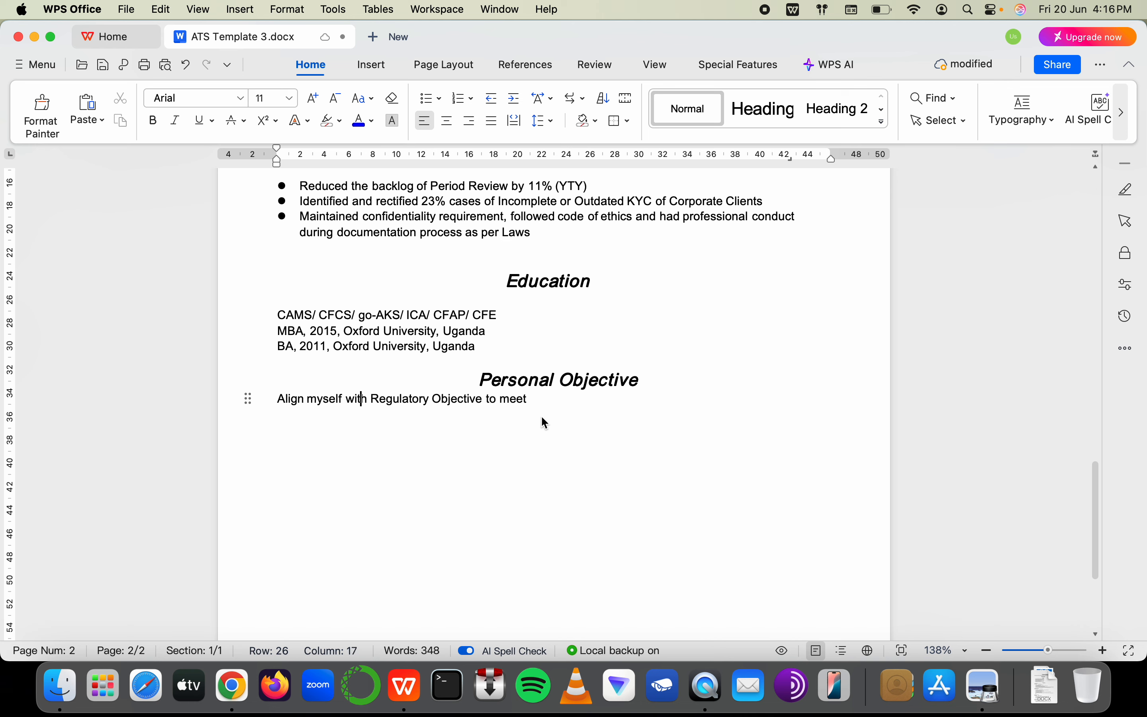
{"action": "double_click", "coordinate": [505, 403]}
{"action": "type", "text": "fulfiol"}
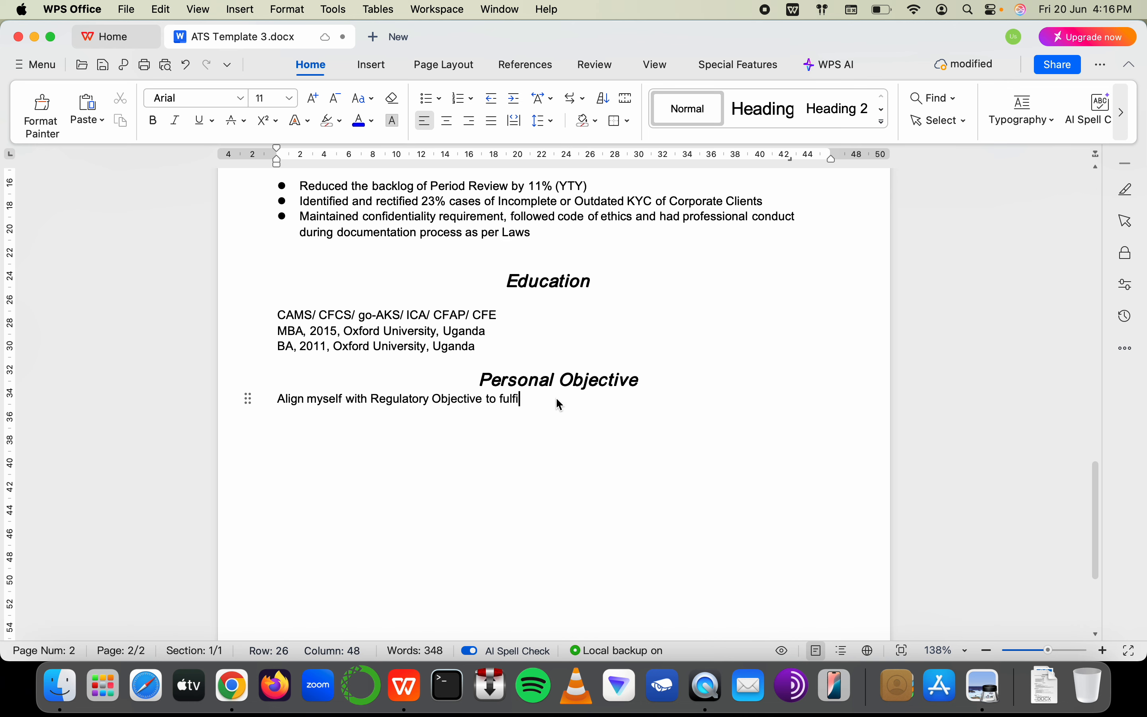
{"action": "key", "text": "BackSpace"}
{"action": "key", "text": "BackSpace"}
{"action": "type", "text": "ll m"}
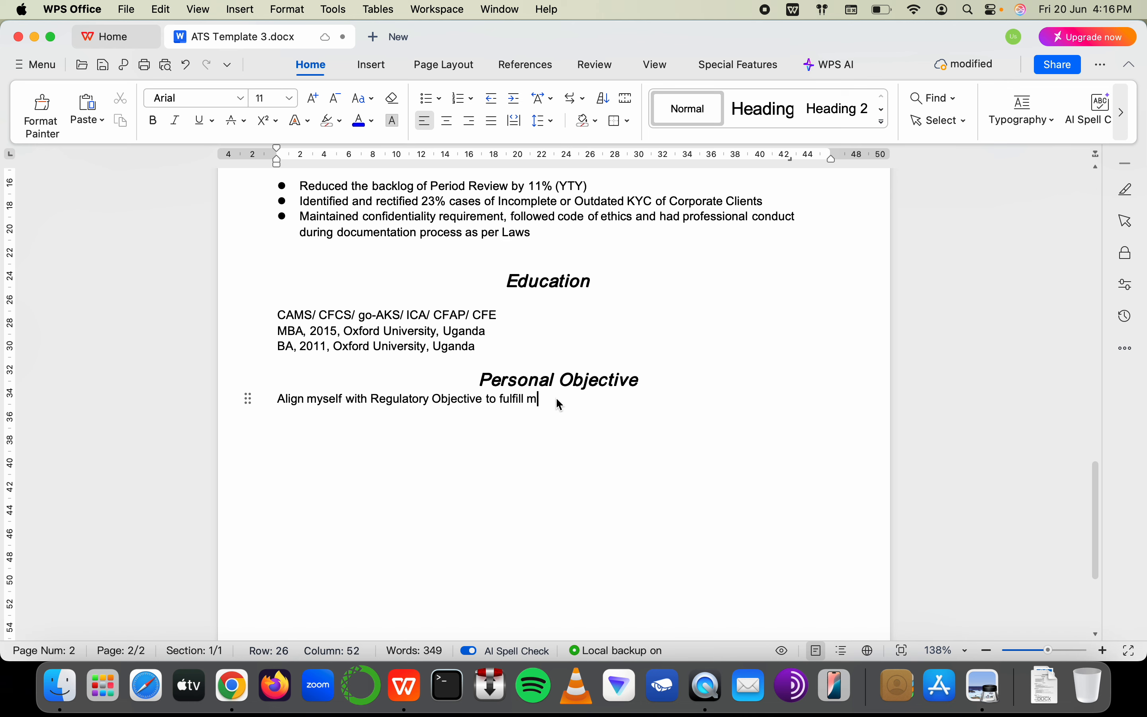
{"action": "type", "text": "y Organization"}
{"action": "type", "text": "'s "}
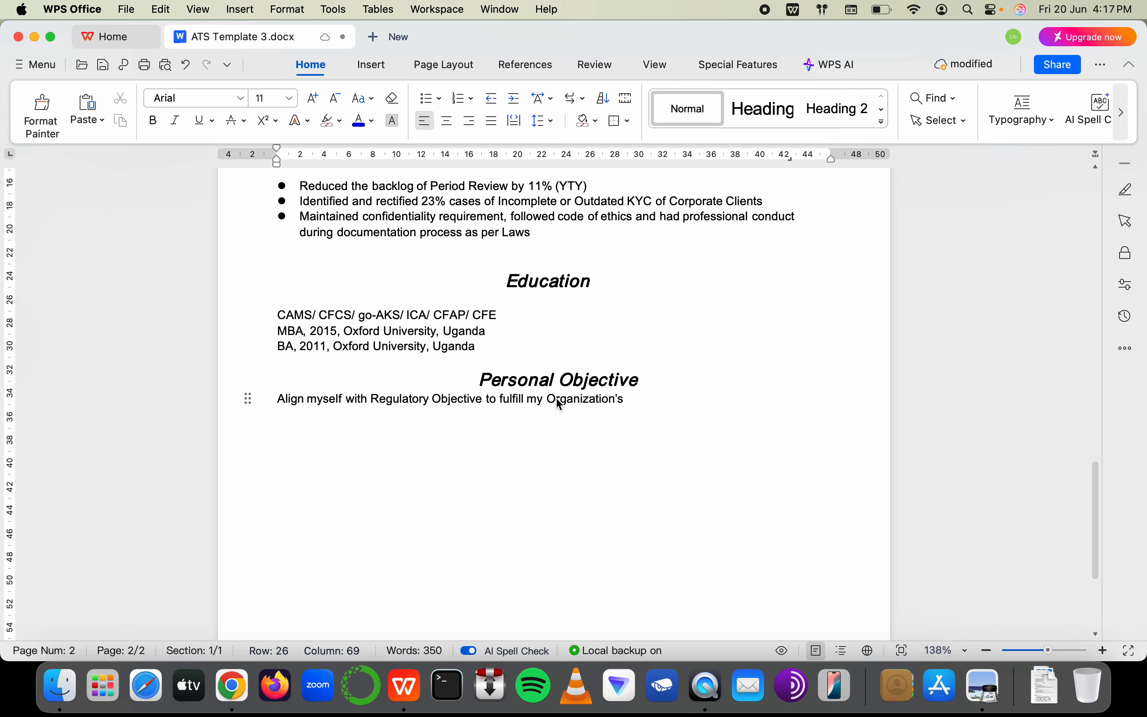
{"action": "type", "text": "ta"}
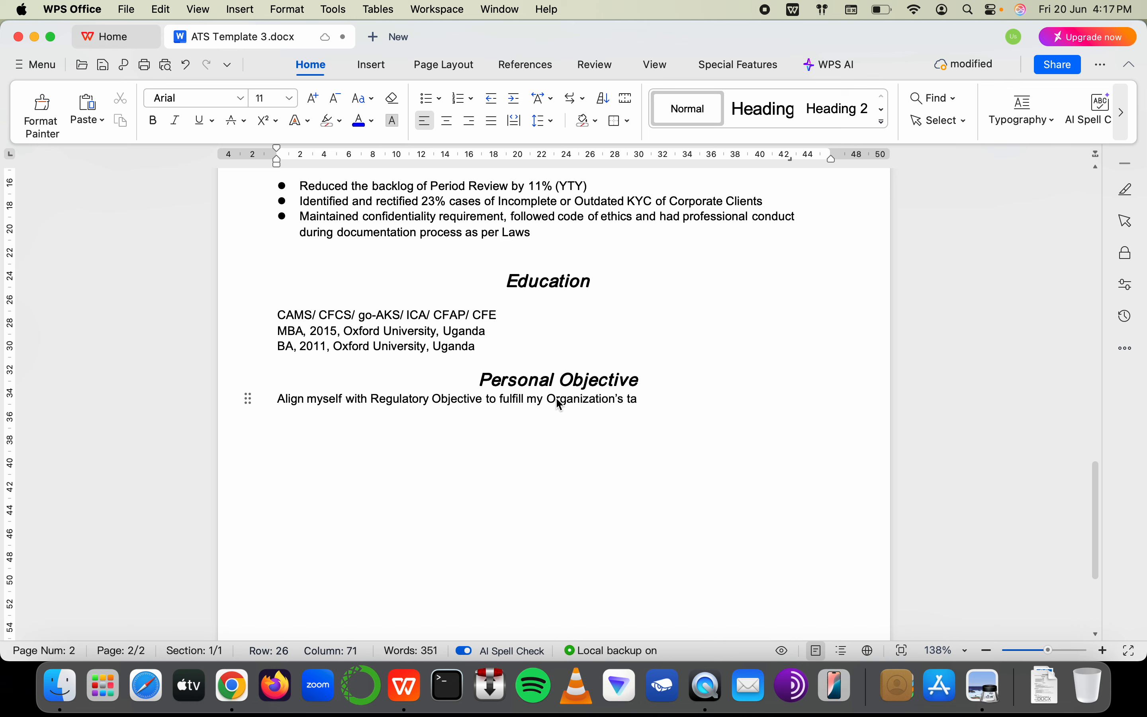
{"action": "key", "text": "BackSpace"}
{"action": "double_click", "coordinate": [534, 401]}
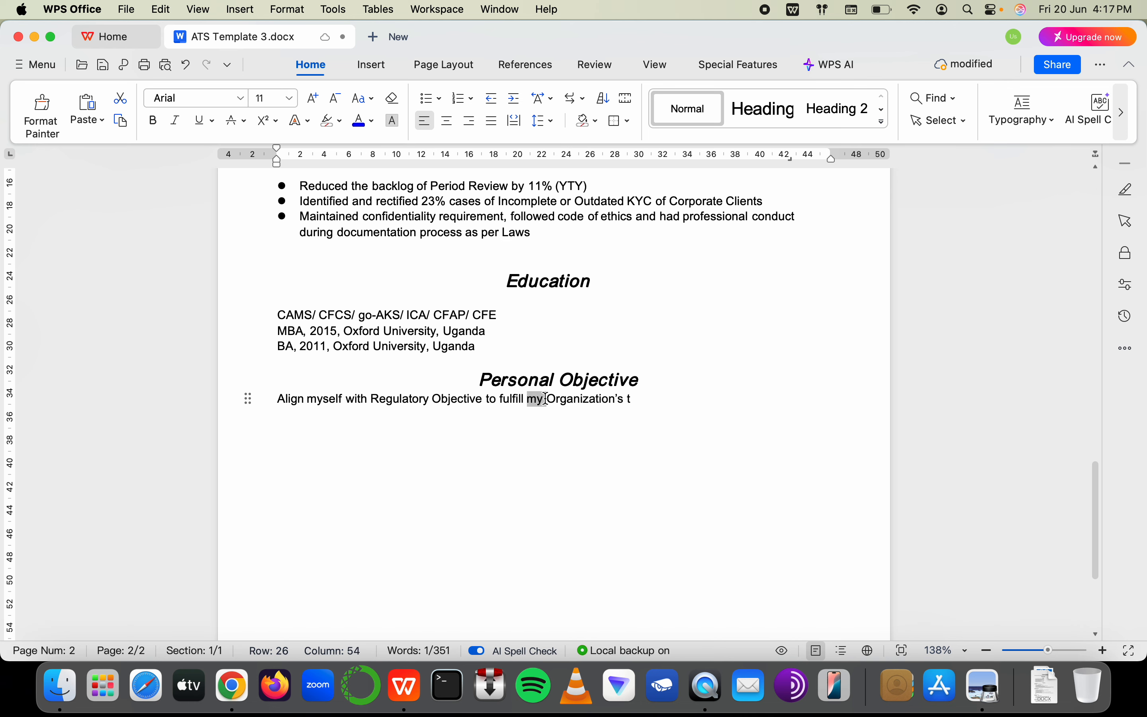
{"action": "left_click", "coordinate": [546, 399]}
{"action": "key", "text": "shift+End"}
Continue with 'tasks where I make Right Decision at Right Time and mitigate the risk of ML/ TF/'
{"action": "type", "text": "tak"}
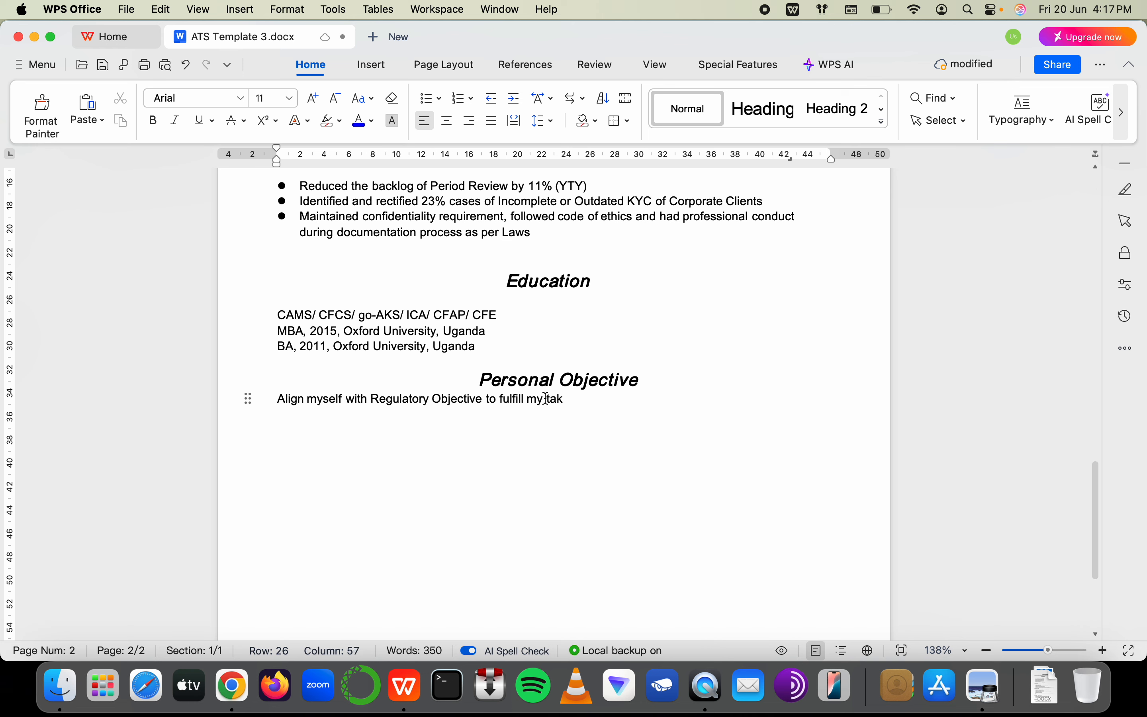
{"action": "key", "text": "BackSpace"}
{"action": "type", "text": "skl"}
{"action": "key", "text": "BackSpace"}
{"action": "type", "text": "s where I m"}
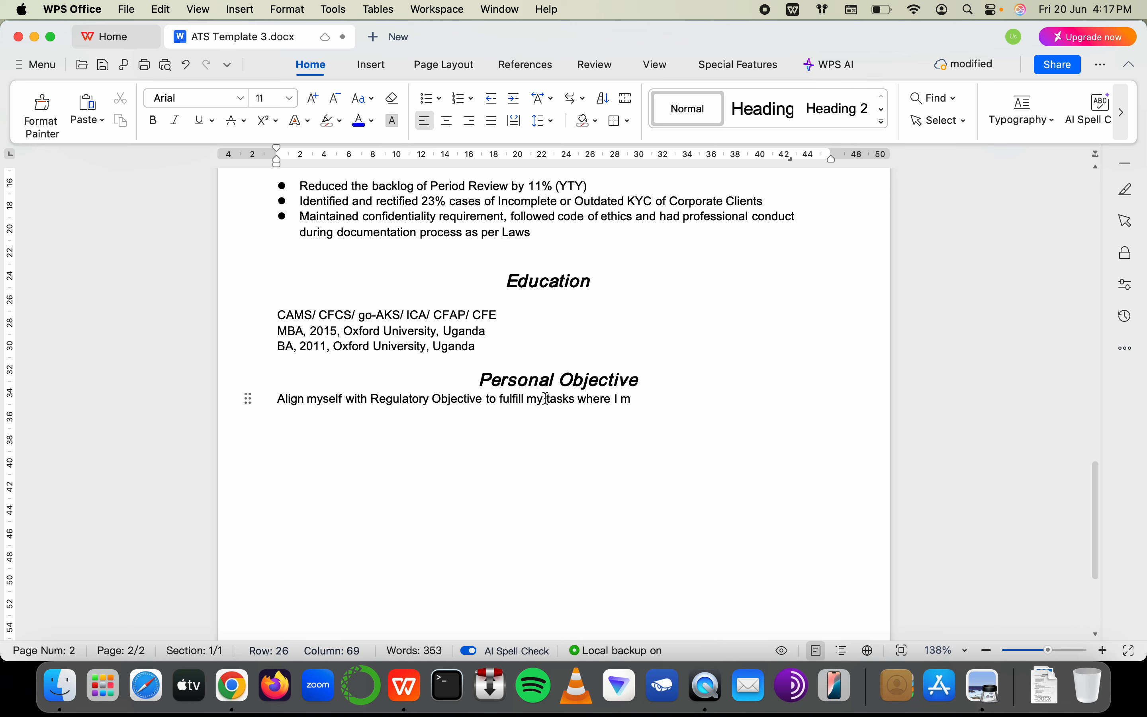
{"action": "key", "text": "BackSpace"}
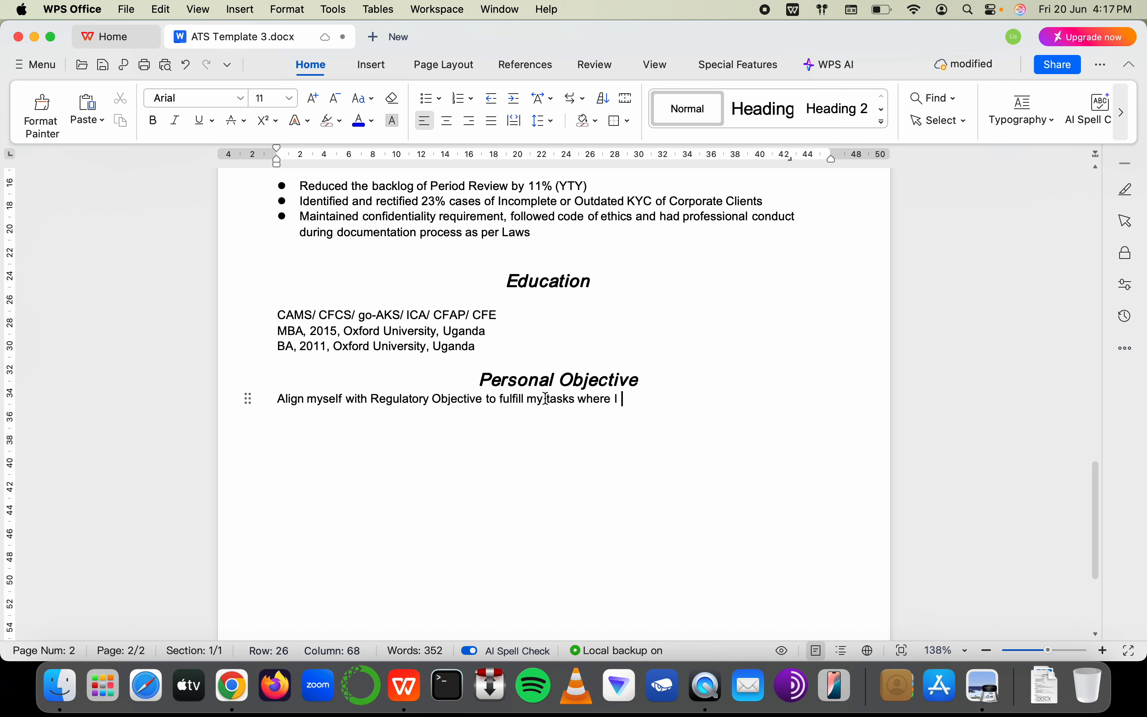
{"action": "type", "text": "mak"}
{"action": "key", "text": "BackSpace"}
{"action": "key", "text": "BackSpace"}
{"action": "type", "text": "ake "}
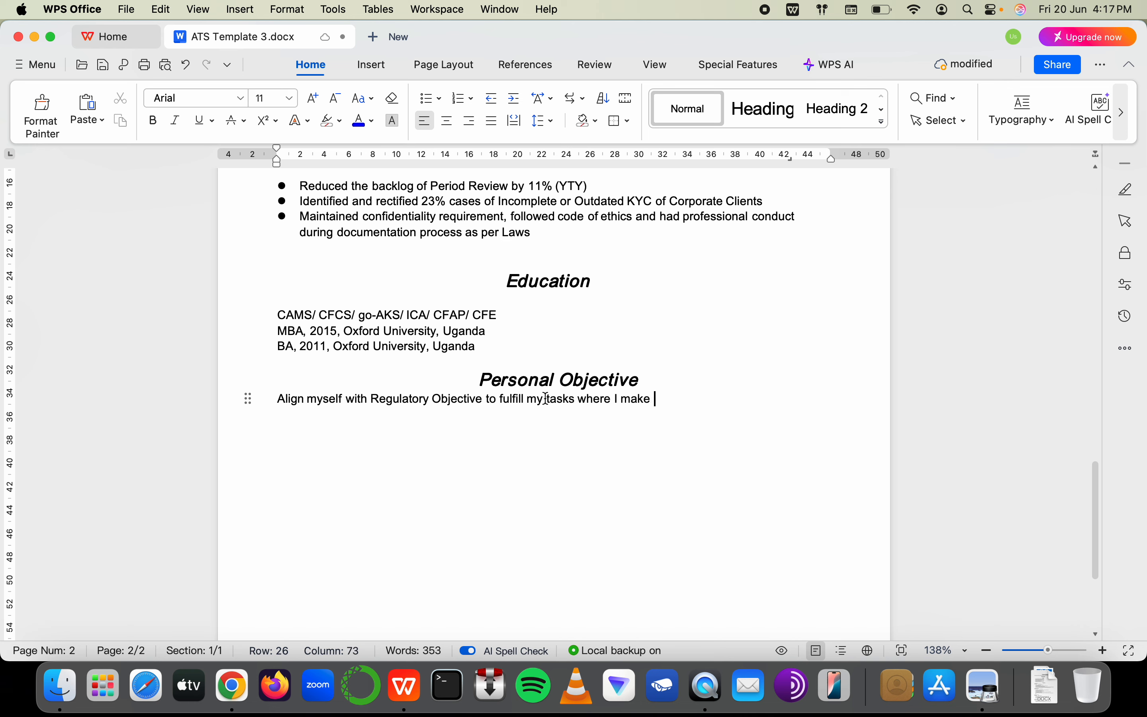
{"action": "type", "text": "Right Dec"}
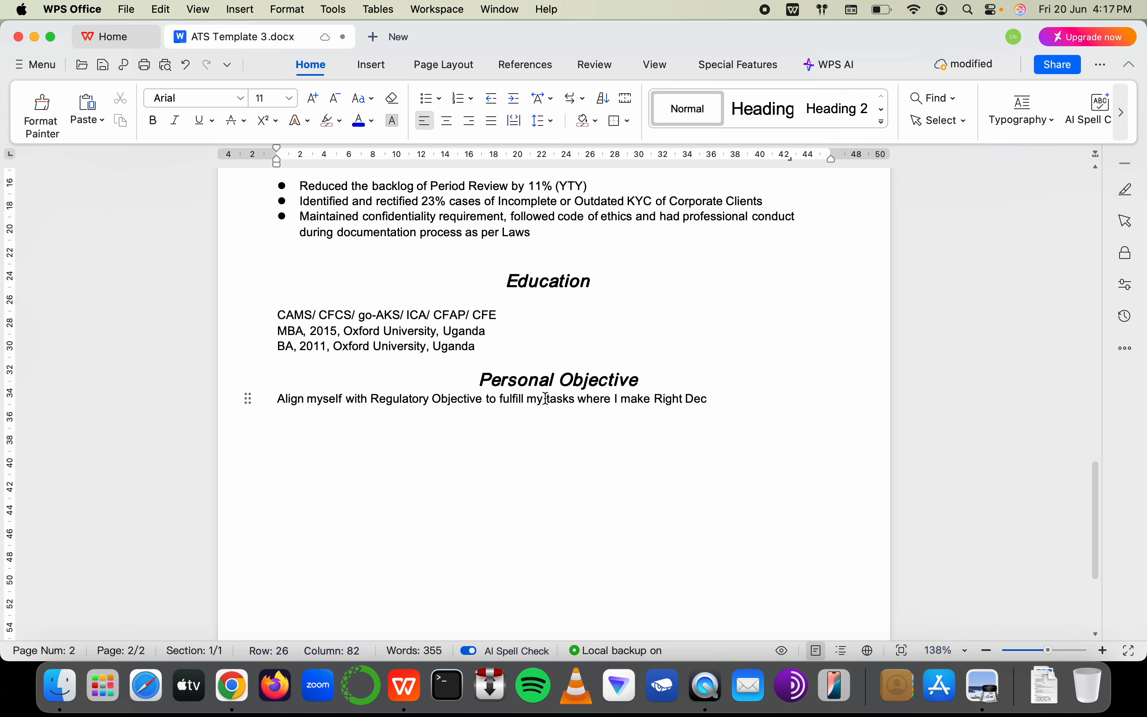
{"action": "type", "text": "ision at Rig"}
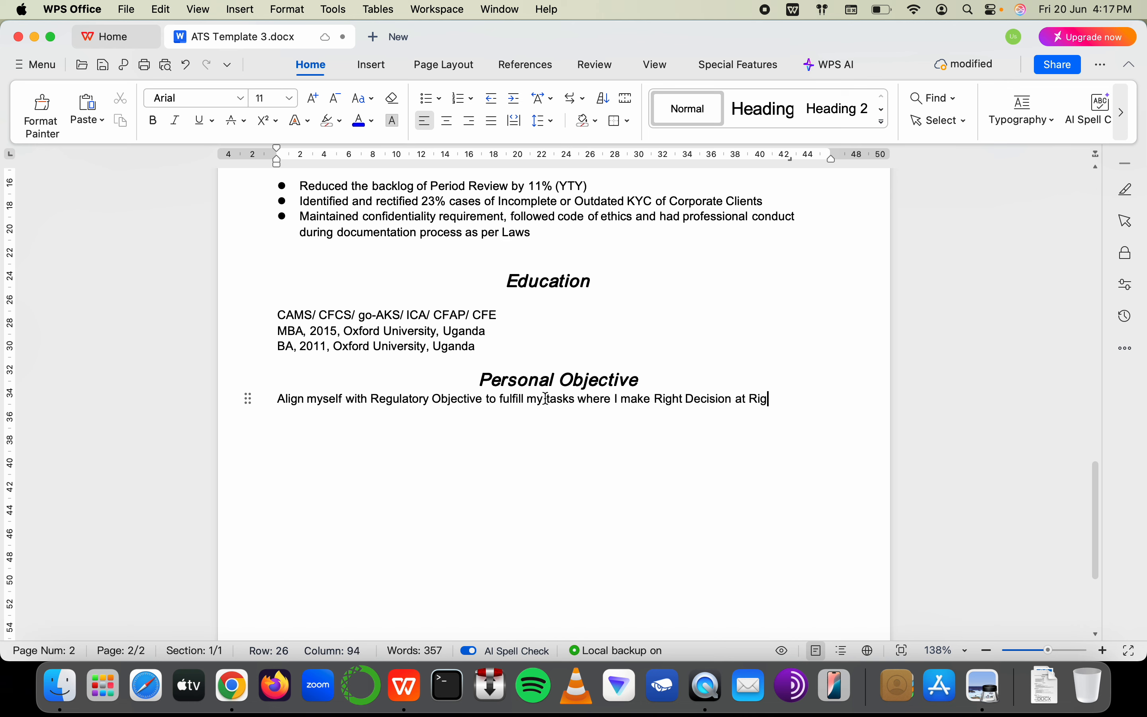
{"action": "type", "text": "ht Time"}
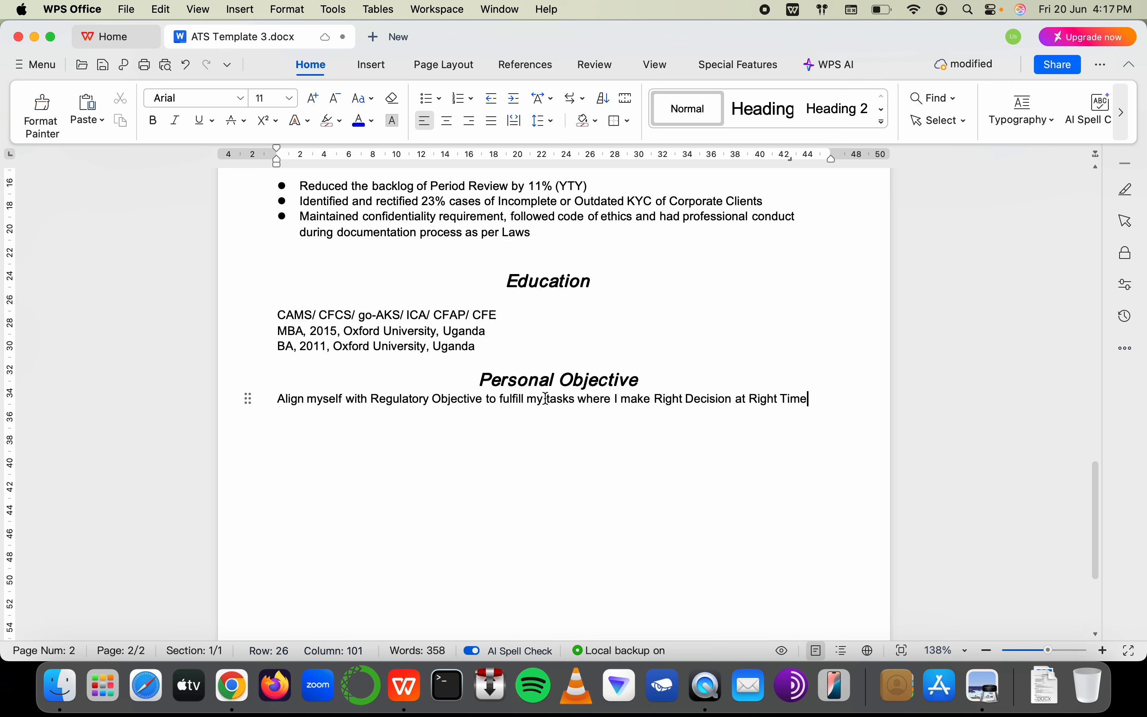
{"action": "type", "text": " and he"}
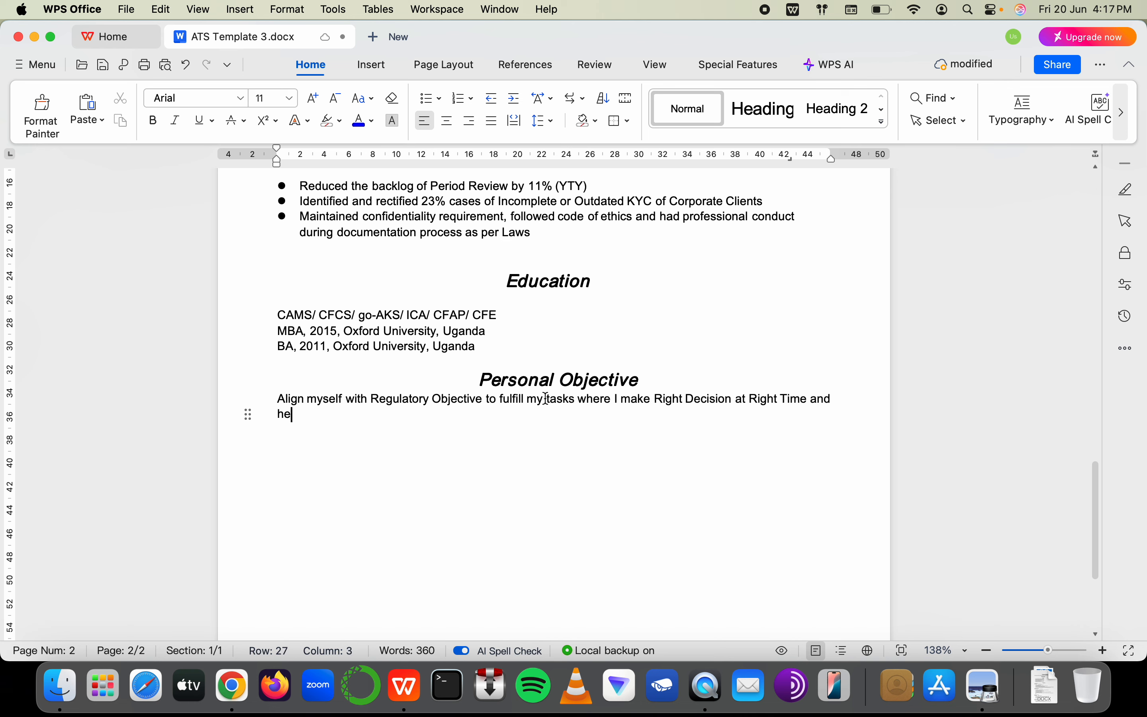
{"action": "key", "text": "BackSpace"}
{"action": "key", "text": "BackSpace"}
{"action": "type", "text": "miti"}
{"action": "type", "text": "gati"}
{"action": "type", "text": "e the risk of ML/"}
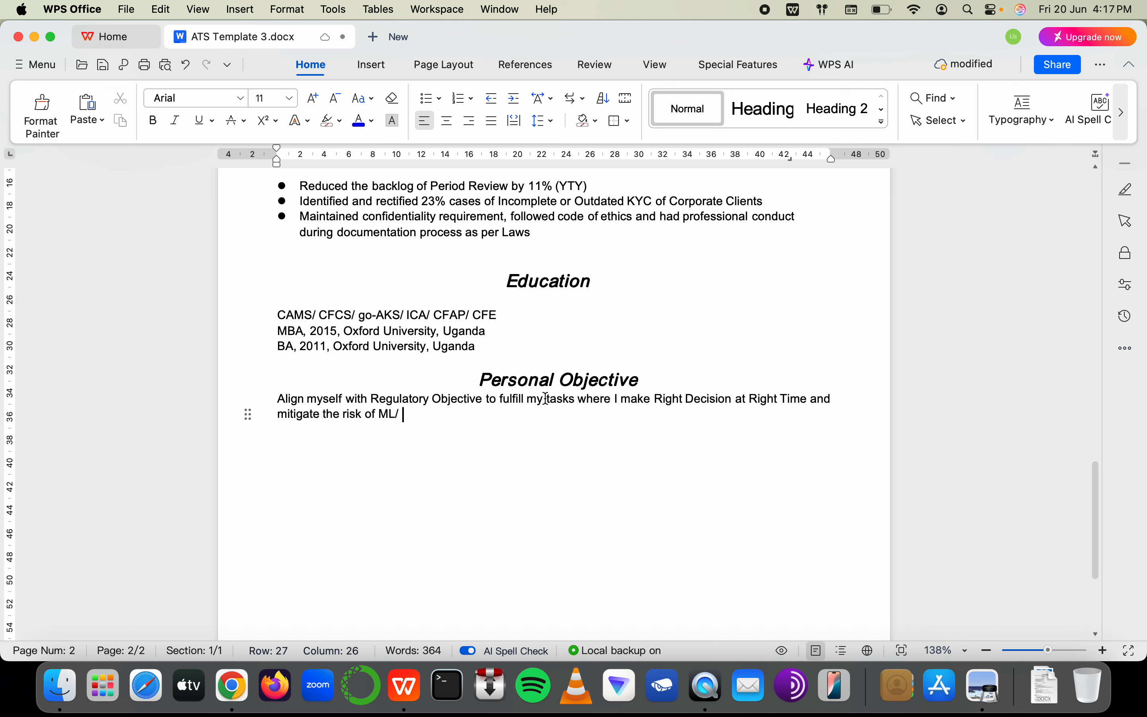
{"action": "type", "text": " TF/ pF"}
{"action": "key", "text": "BackSpace"}
{"action": "key", "text": "BackSpace"}
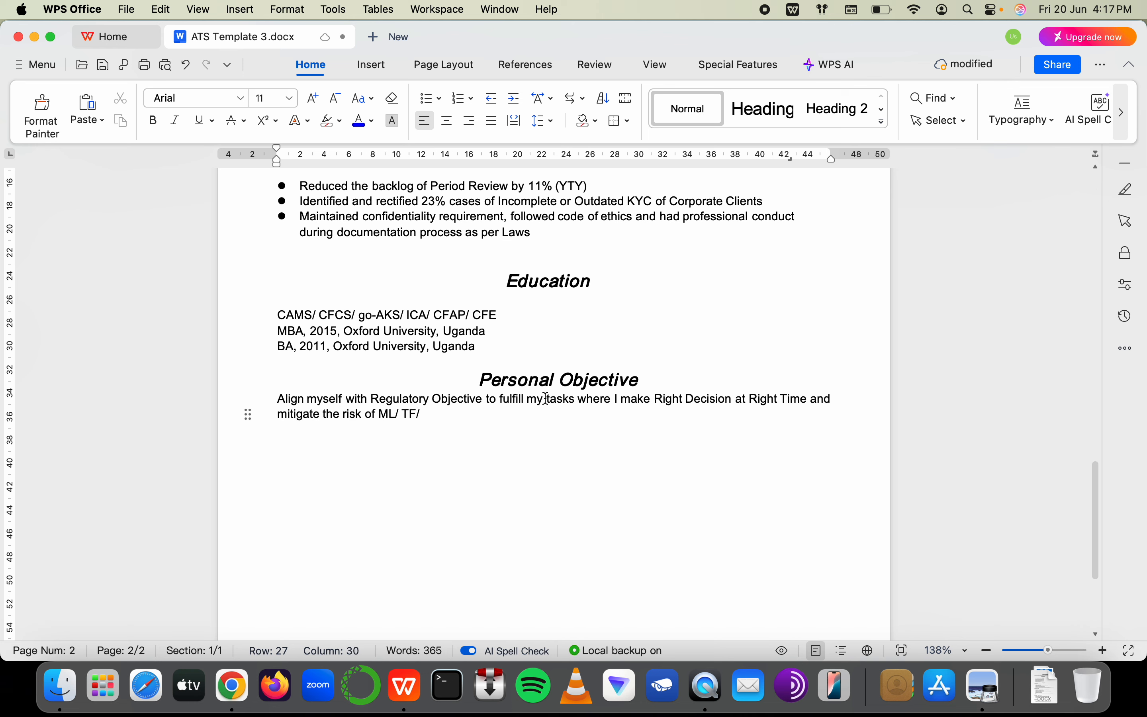
Finish the risk list with PF and add FC and Fraud alongside ML/ TF/ PF
{"action": "type", "text": "PF"}
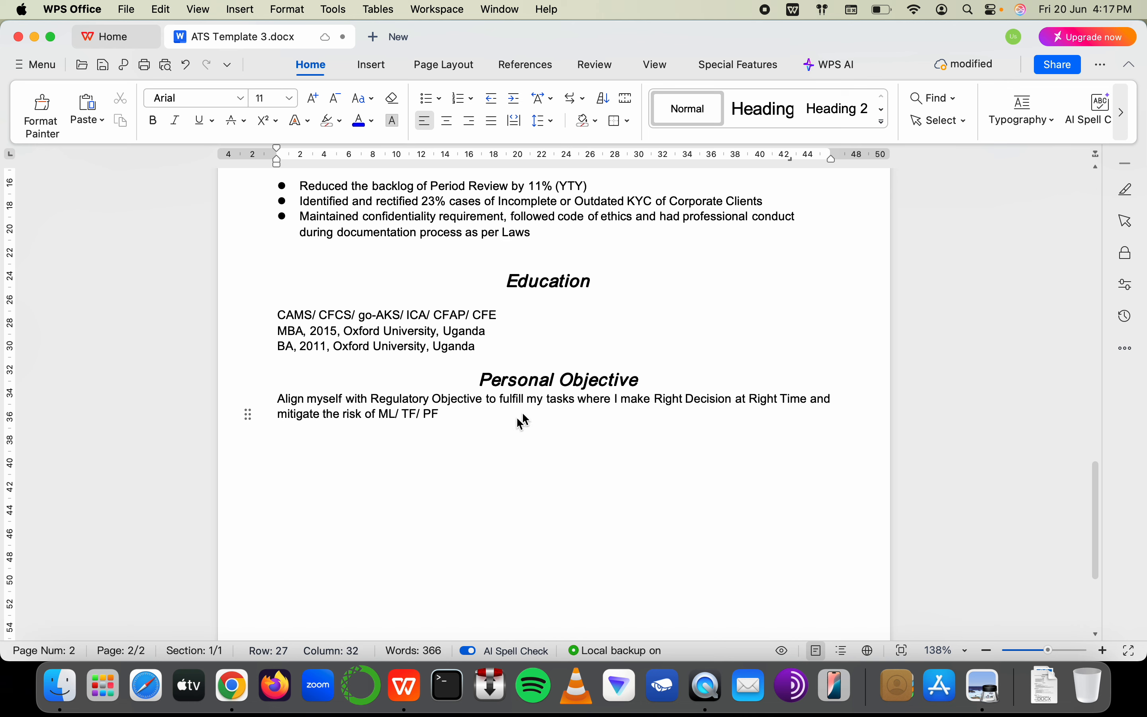
{"action": "left_click", "coordinate": [377, 414]}
{"action": "type", "text": "FC/ "}
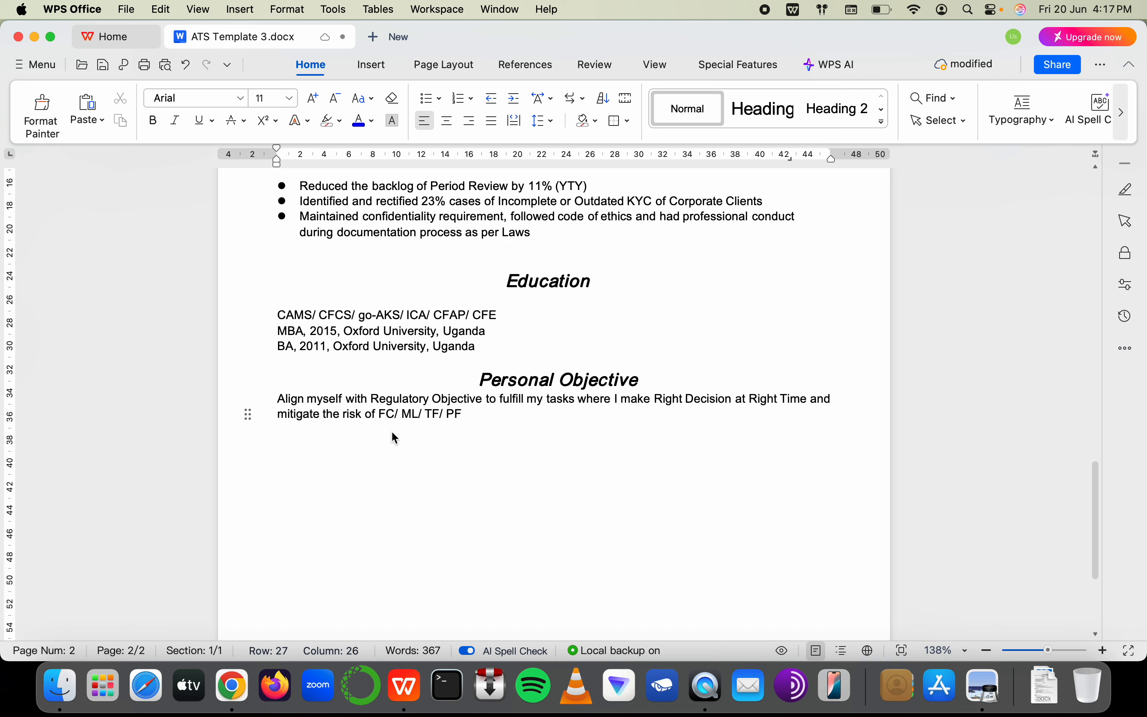
{"action": "type", "text": "Fraud?"}
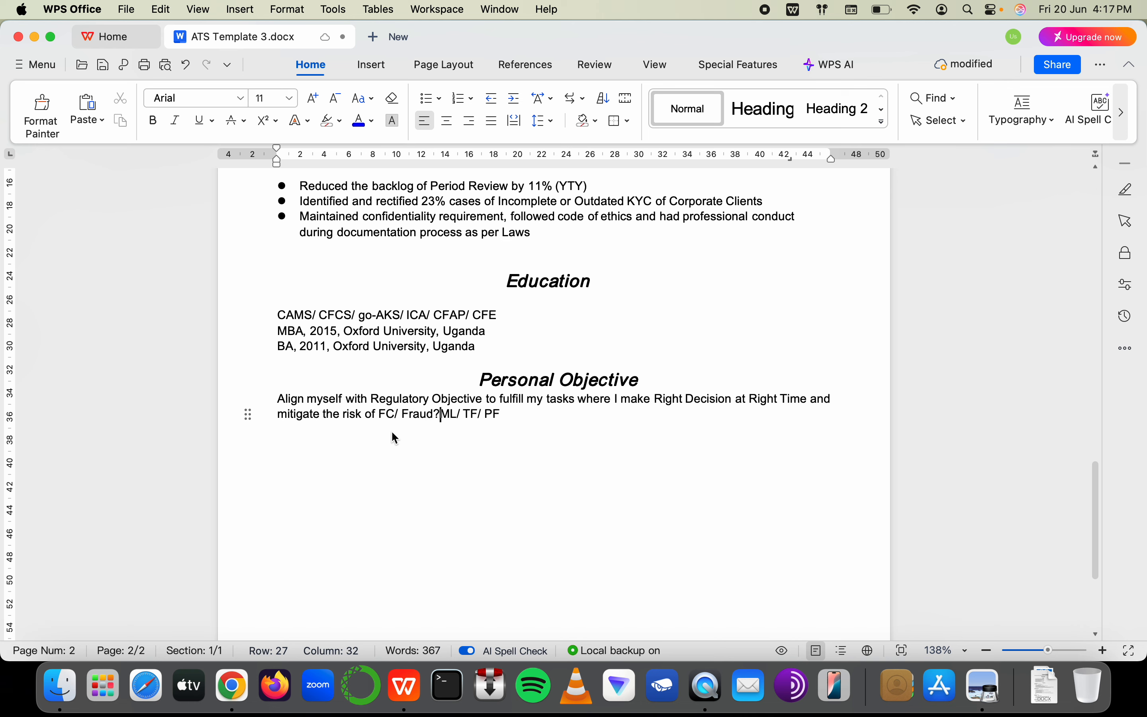
{"action": "key", "text": "BackSpace"}
{"action": "type", "text": "/"}
{"action": "left_click", "coordinate": [398, 416]}
{"action": "key", "text": "BackSpace"}
{"action": "key", "text": "BackSpace"}
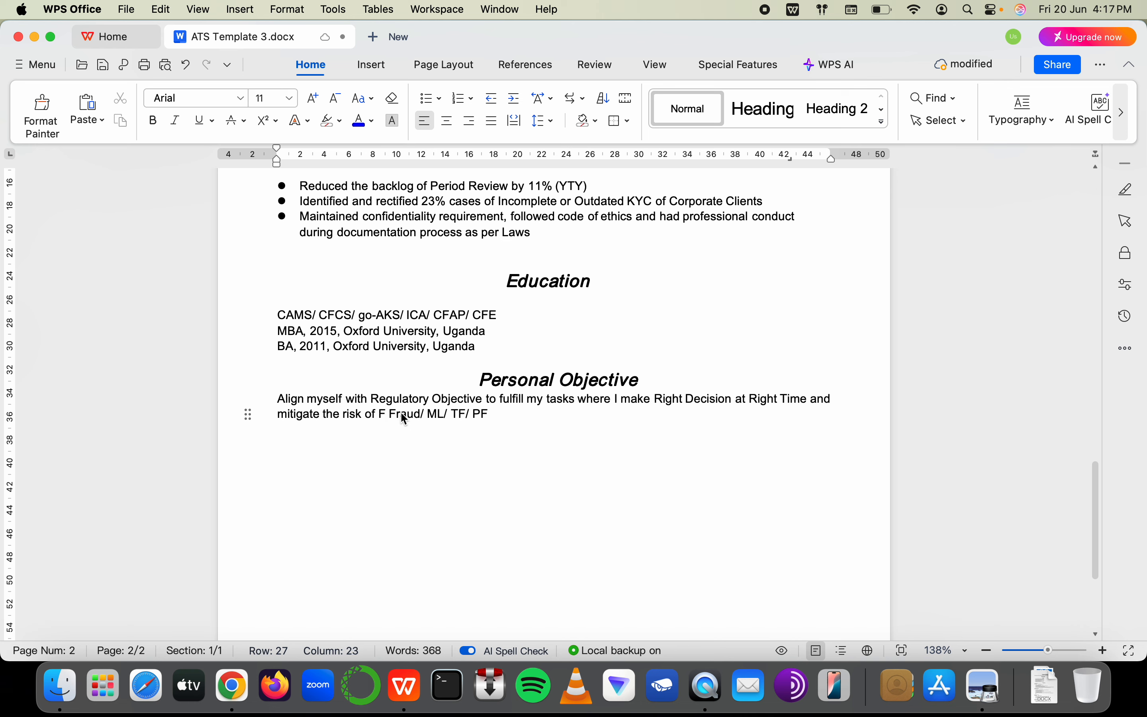
{"action": "key", "text": "BackSpace"}
{"action": "key", "text": "Right"}
{"action": "key", "text": "Right"}
{"action": "key", "text": "Right"}
{"action": "key", "text": "Right"}
{"action": "key", "text": "Right"}
{"action": "key", "text": "Right"}
{"action": "key", "text": "Right"}
{"action": "key", "text": "Right"}
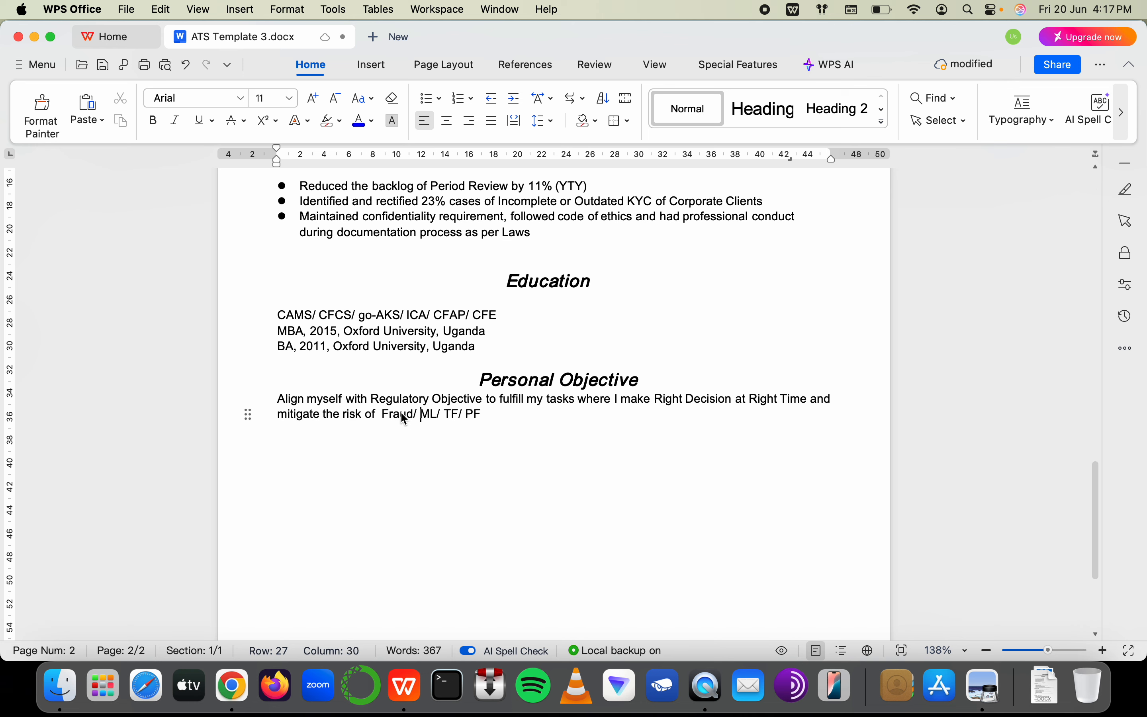
{"action": "type", "text": "FC"}
{"action": "key", "text": "BackSpace"}
{"action": "type", "text": "/"}
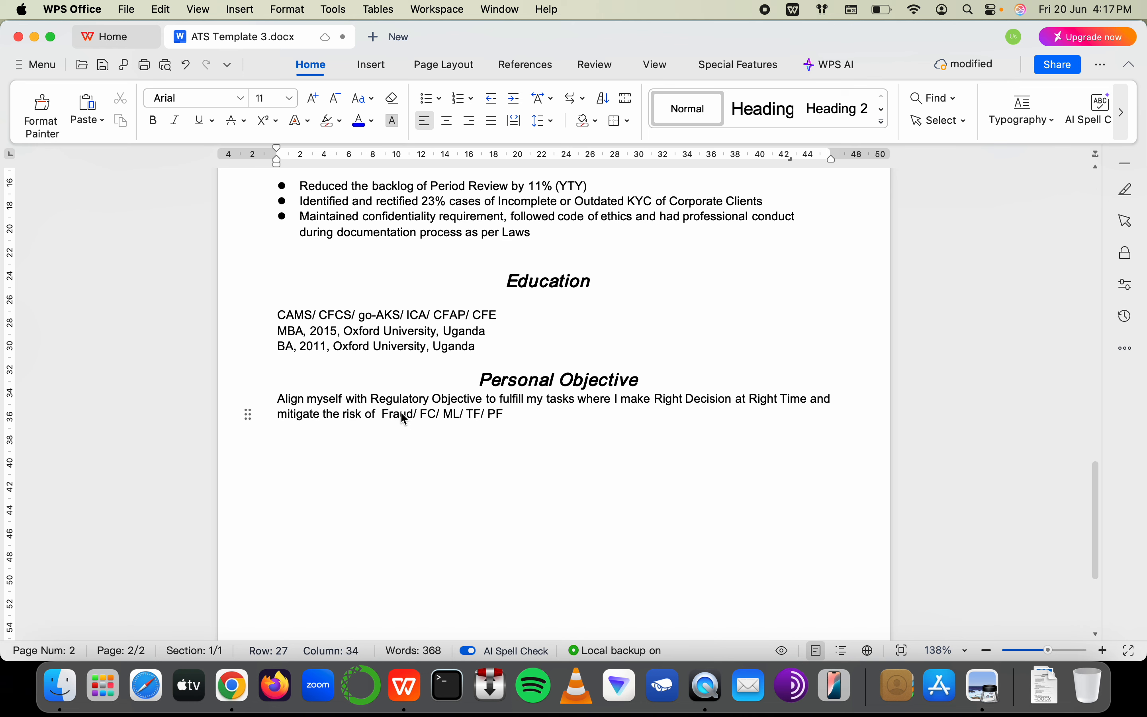
End the objective with 'Risk the Financial Institution is exposed to.'
{"action": "key", "text": "End"}
{"action": "type", "text": "Risk"}
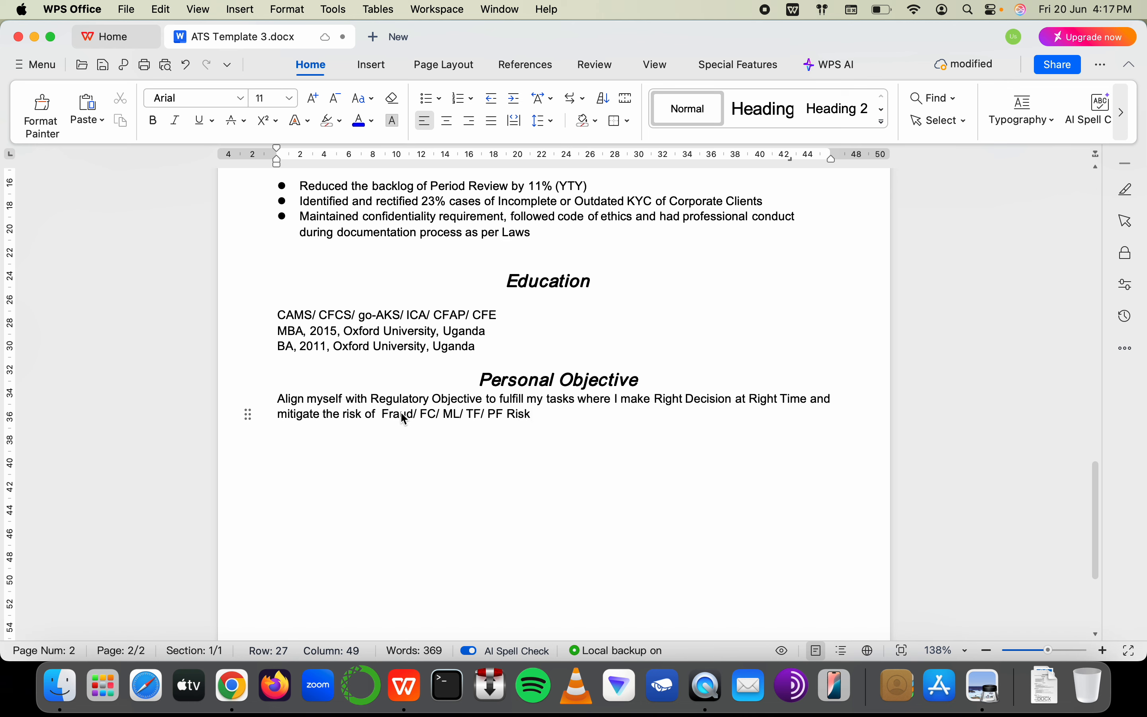
{"action": "left_click", "coordinate": [382, 421]}
{"action": "key", "text": "BackSpace"}
{"action": "key", "text": "End"}
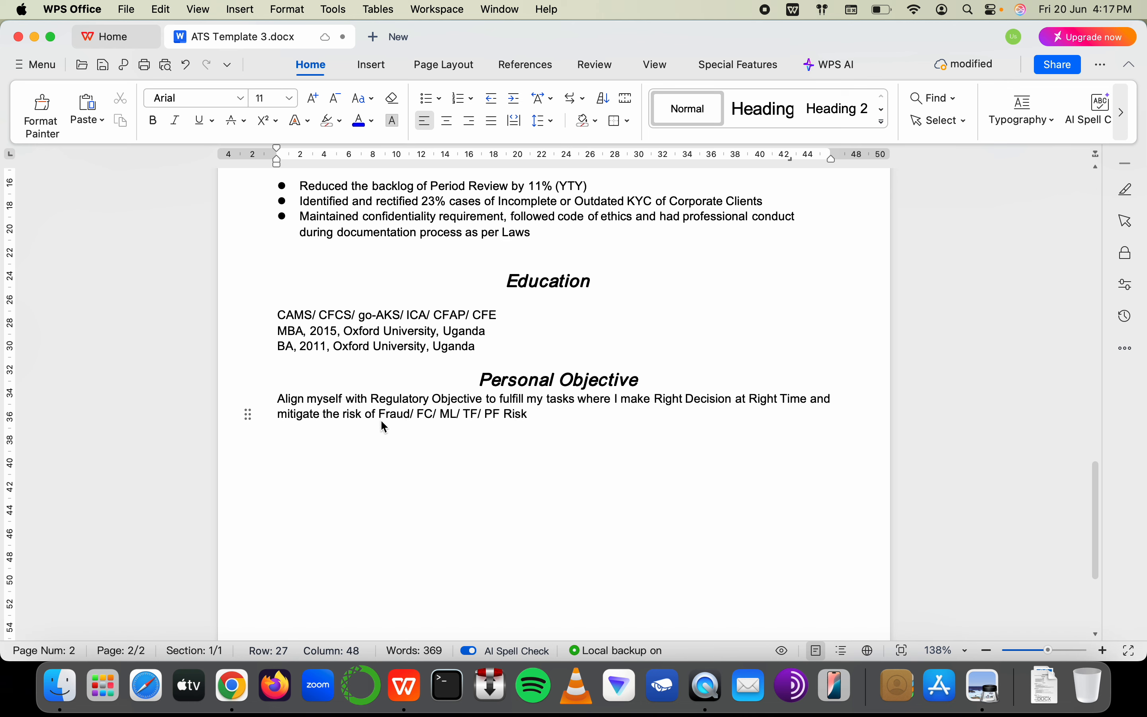
{"action": "type", "text": "the "}
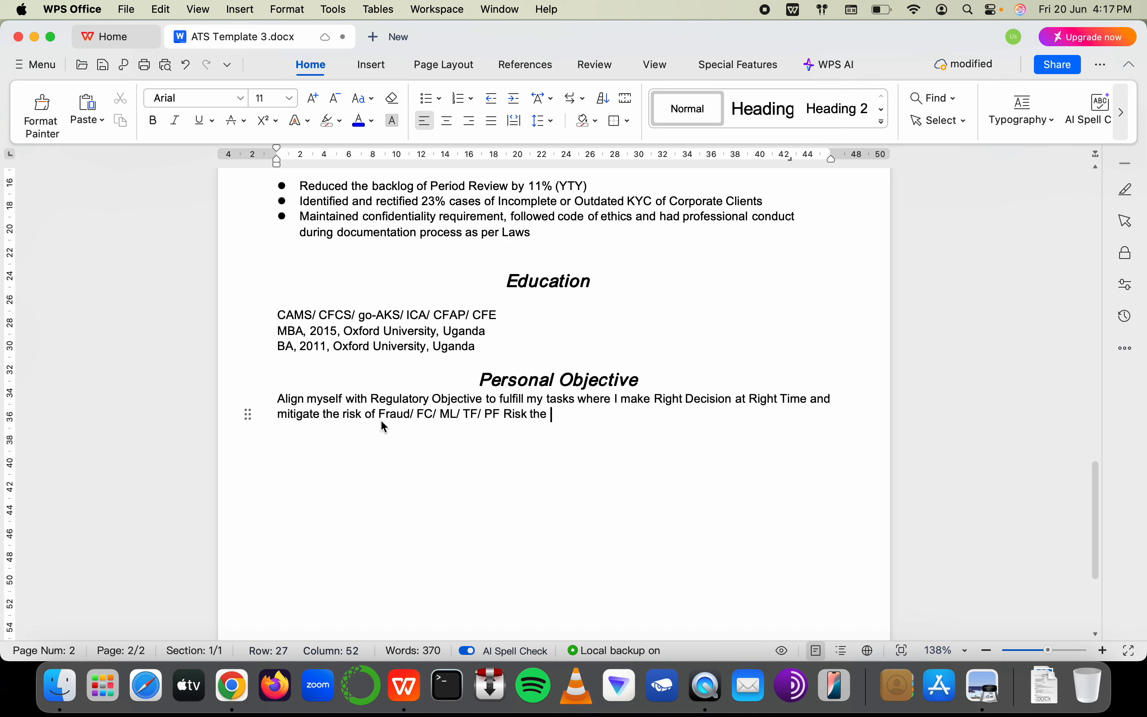
{"action": "type", "text": "Financial "}
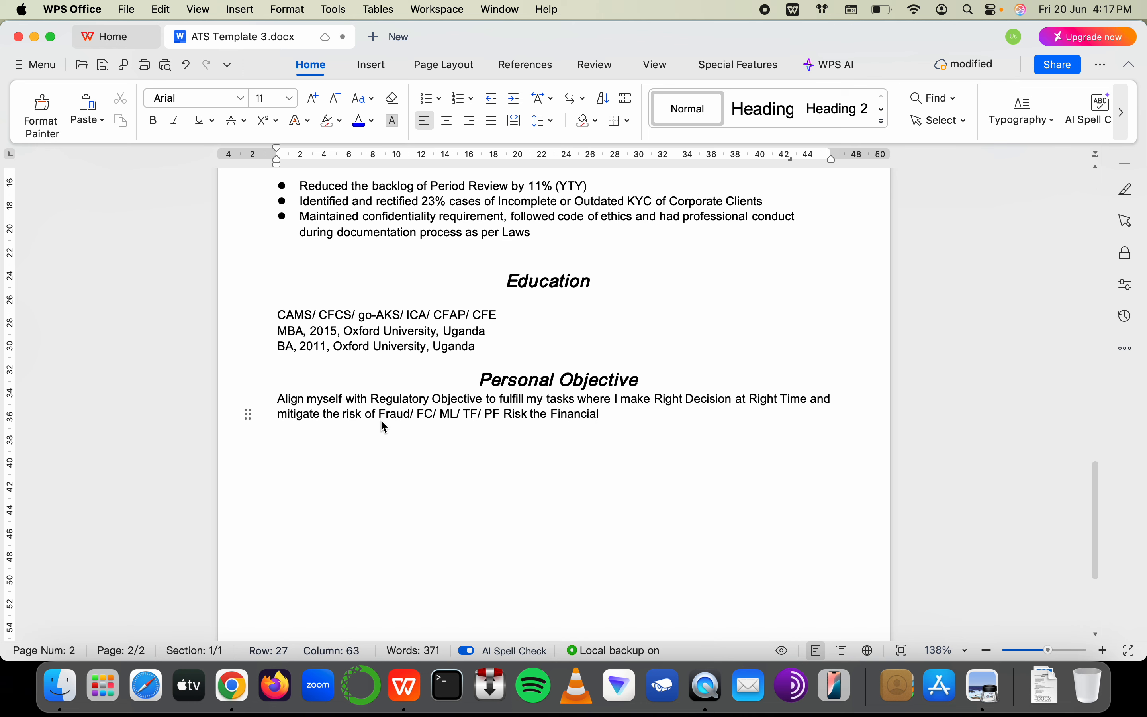
{"action": "type", "text": "Instituti"}
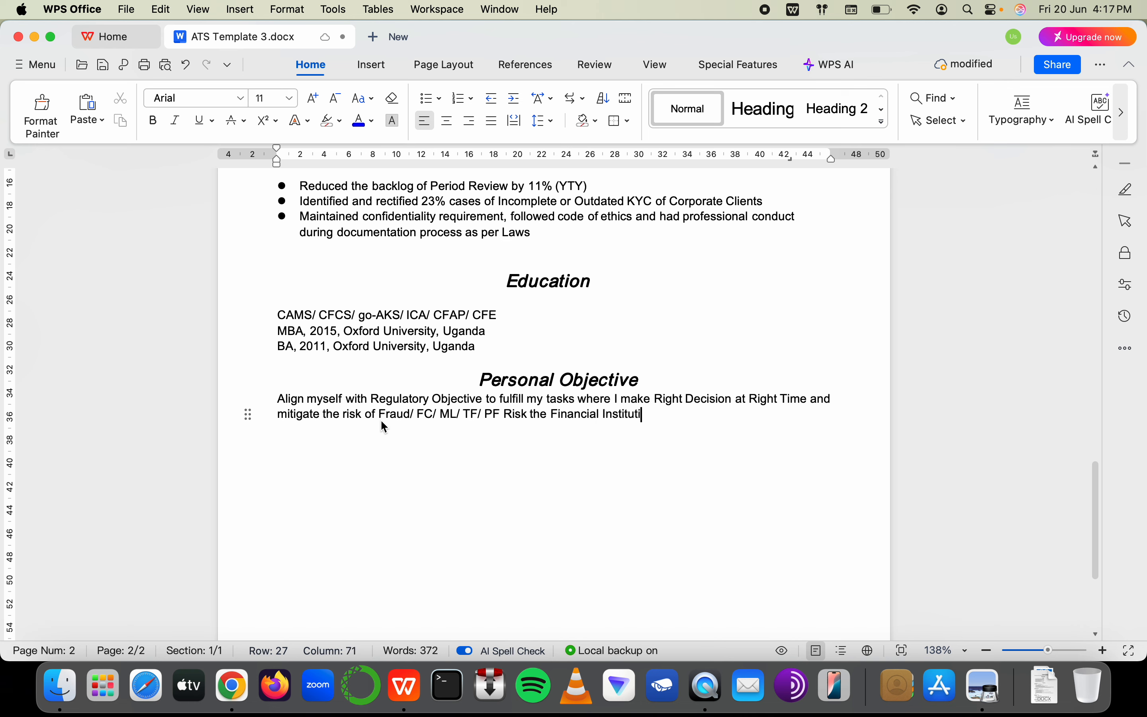
{"action": "type", "text": "on is exposed "}
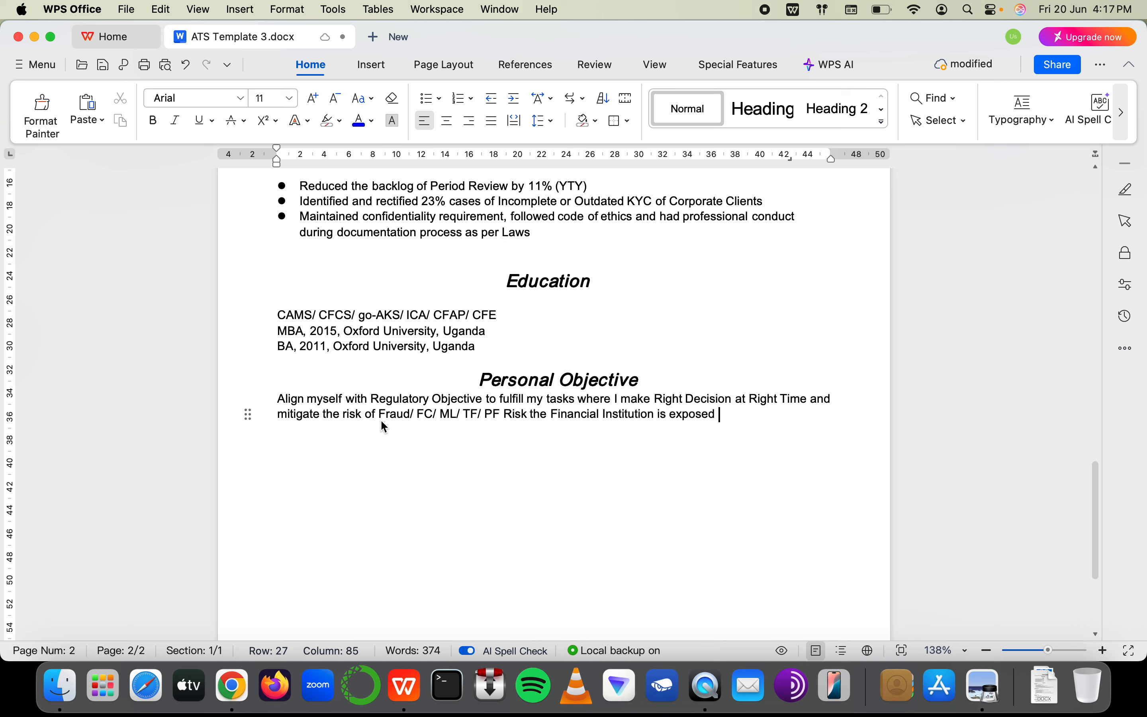
{"action": "type", "text": "to."}
Put quotation marks around 'Right Decision at Right Time' and remove the stray line break
{"action": "left_click", "coordinate": [658, 400]}
{"action": "type", "text": "\""}
{"action": "left_click", "coordinate": [824, 406]}
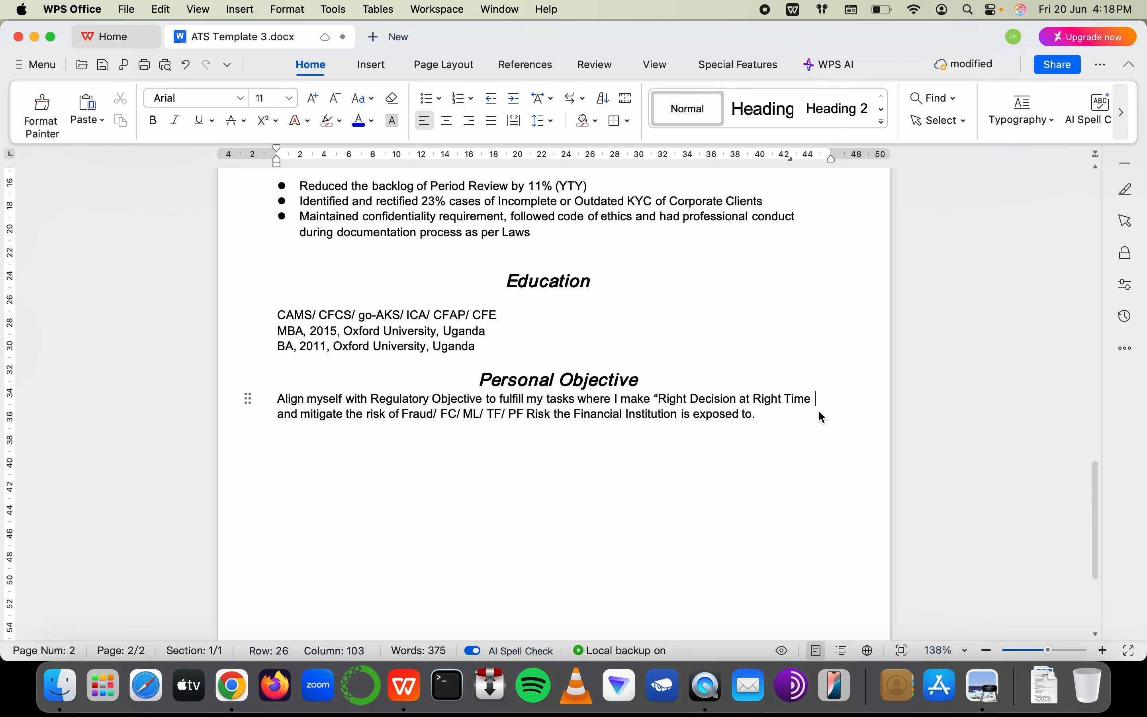
{"action": "key", "text": "Right"}
{"action": "key", "text": "BackSpace"}
{"action": "key", "text": "BackSpace"}
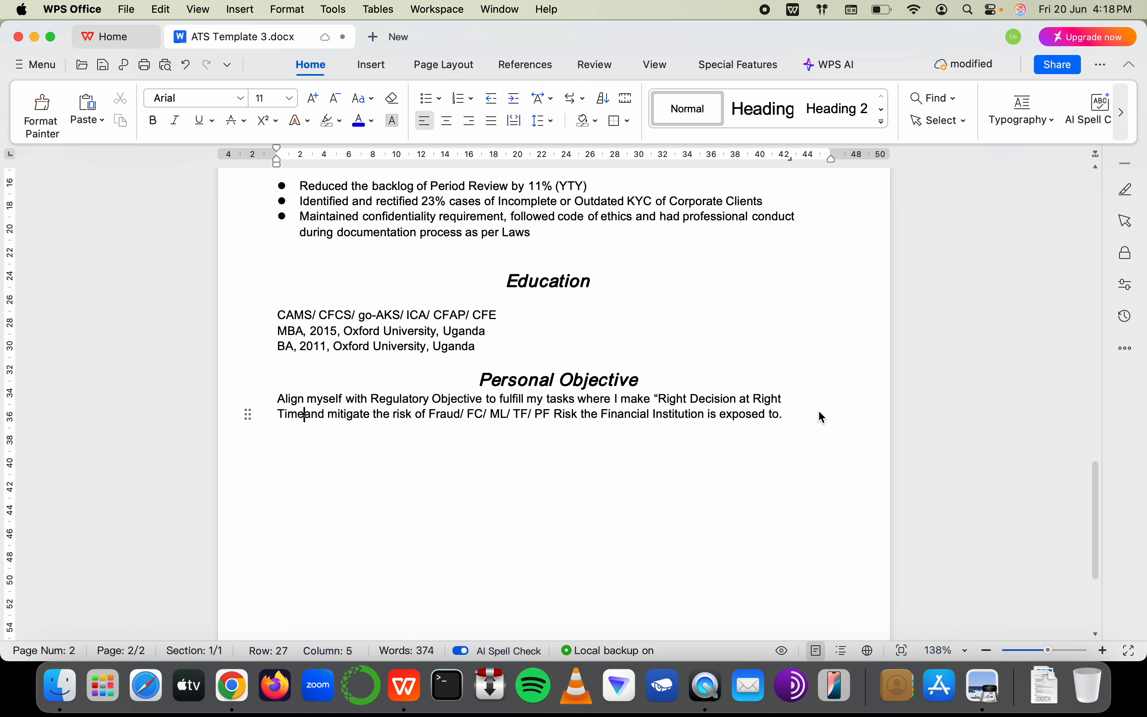
{"action": "type", "text": "\""}
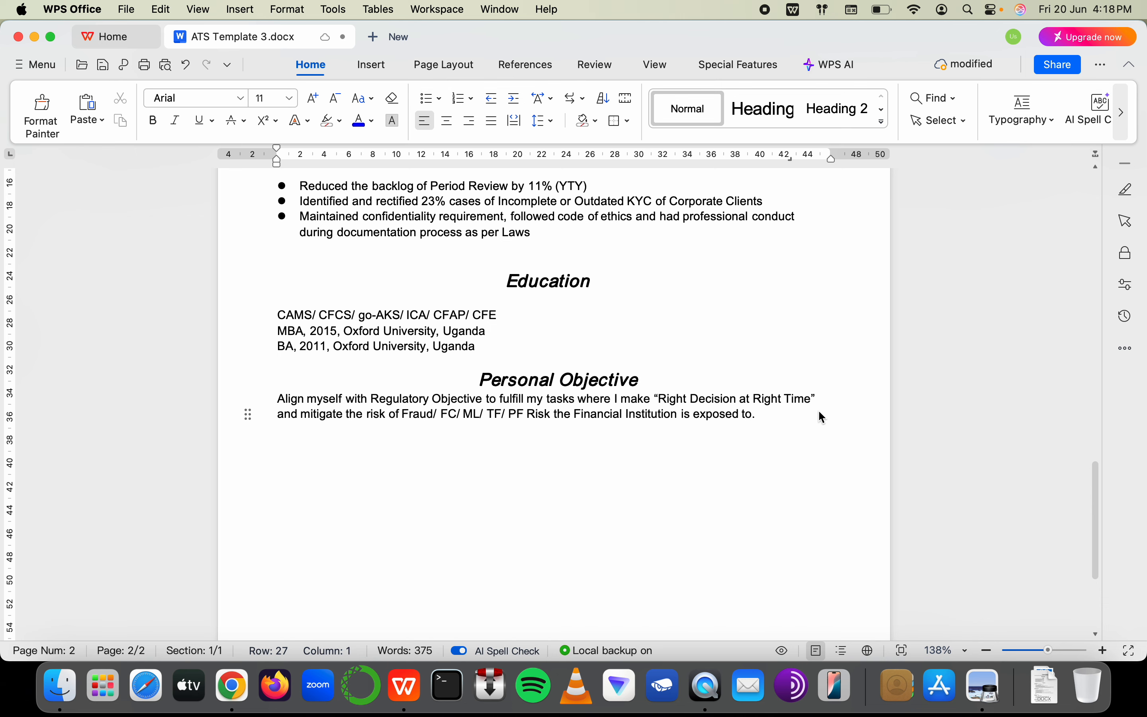
Add a blank line below the Personal Objective heading and italicise the objective paragraph
{"action": "left_click", "coordinate": [658, 374]}
{"action": "key", "text": "Return"}
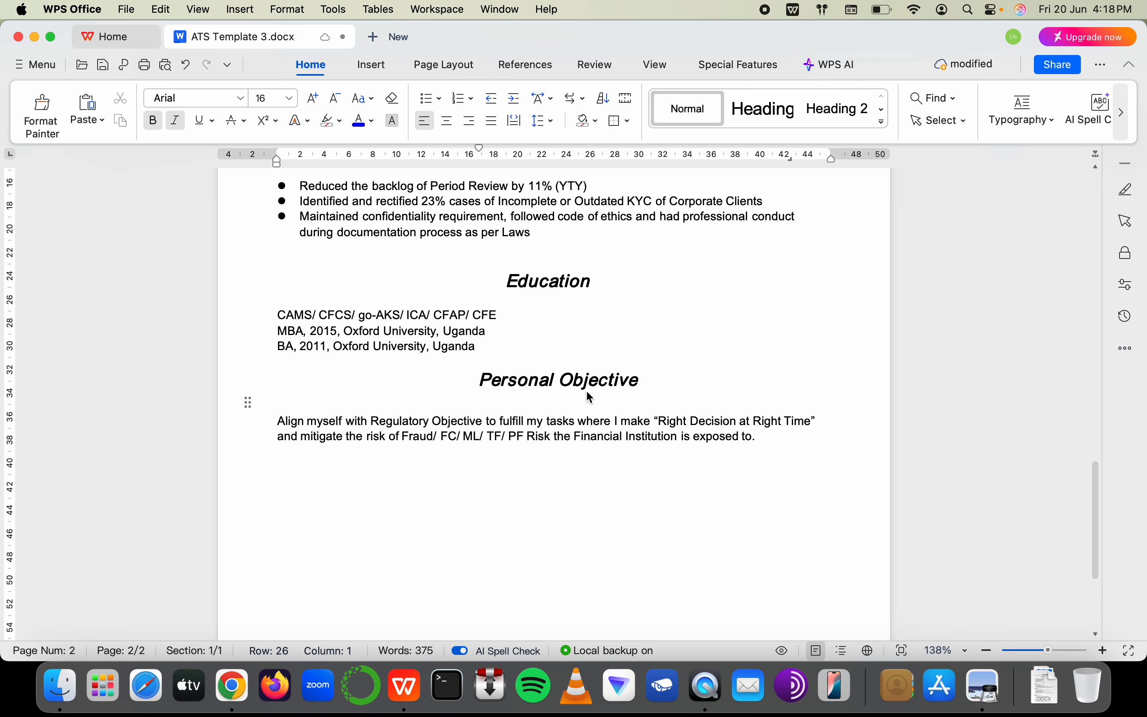
{"action": "left_click", "coordinate": [551, 436]}
{"action": "left_click", "coordinate": [549, 495]}
{"action": "key", "text": "Up"}
{"action": "key", "text": "Up"}
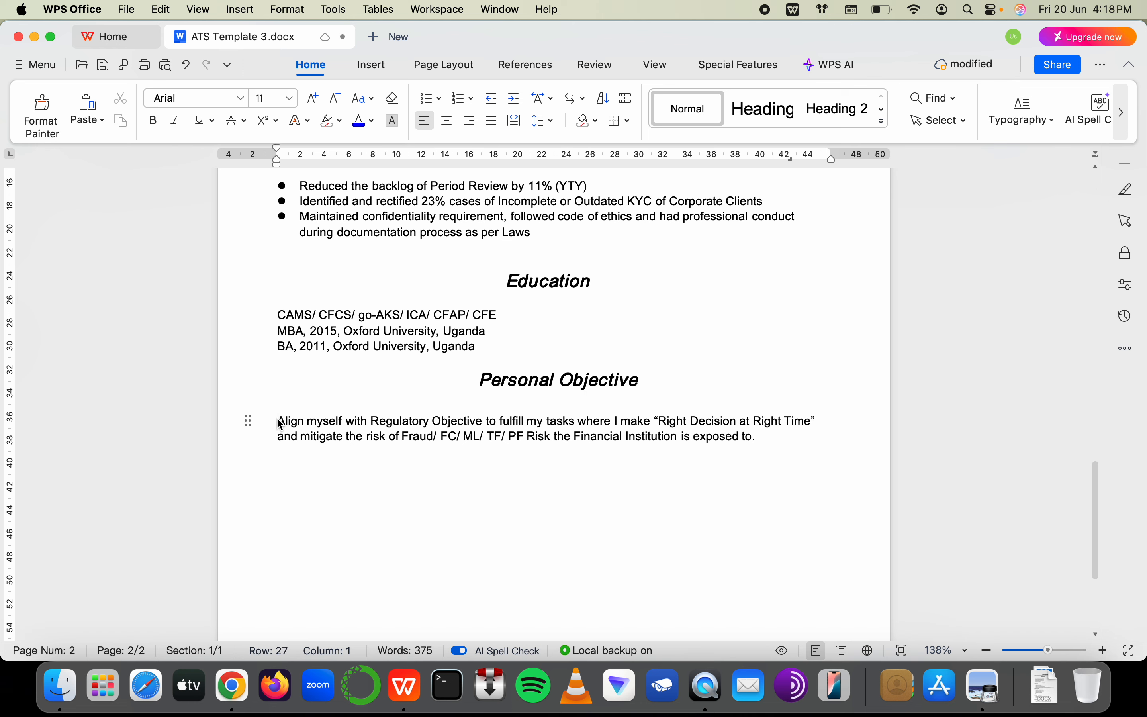
{"action": "triple_click", "coordinate": [751, 443]}
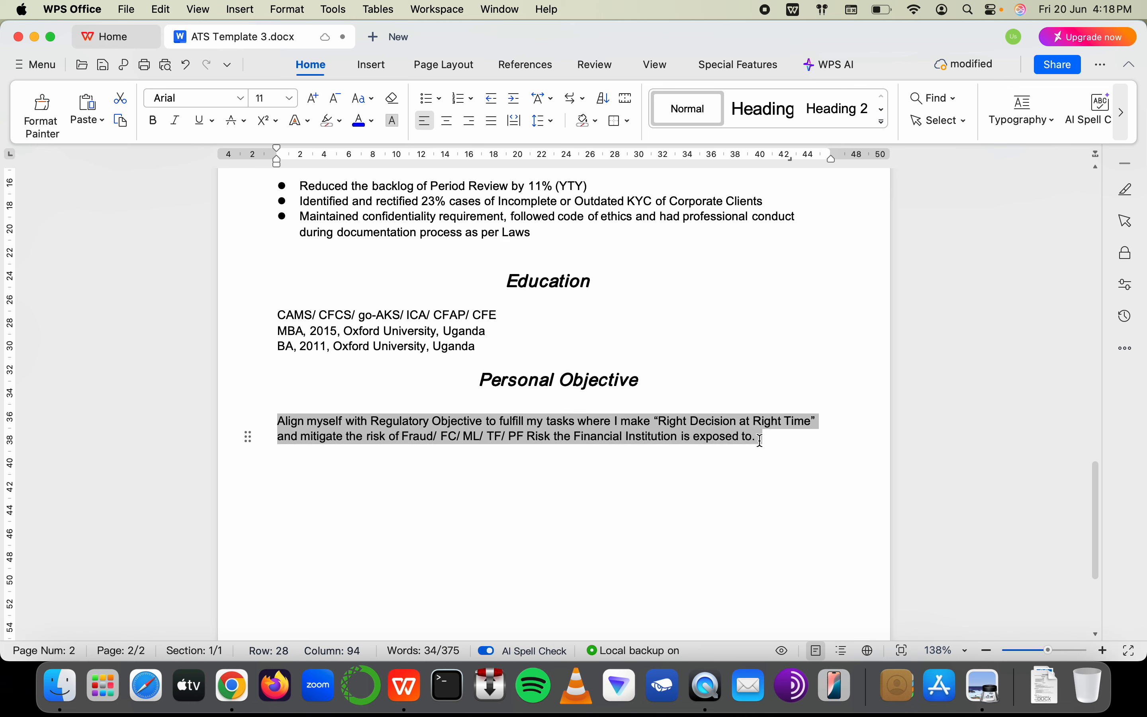
{"action": "left_click", "coordinate": [176, 121]}
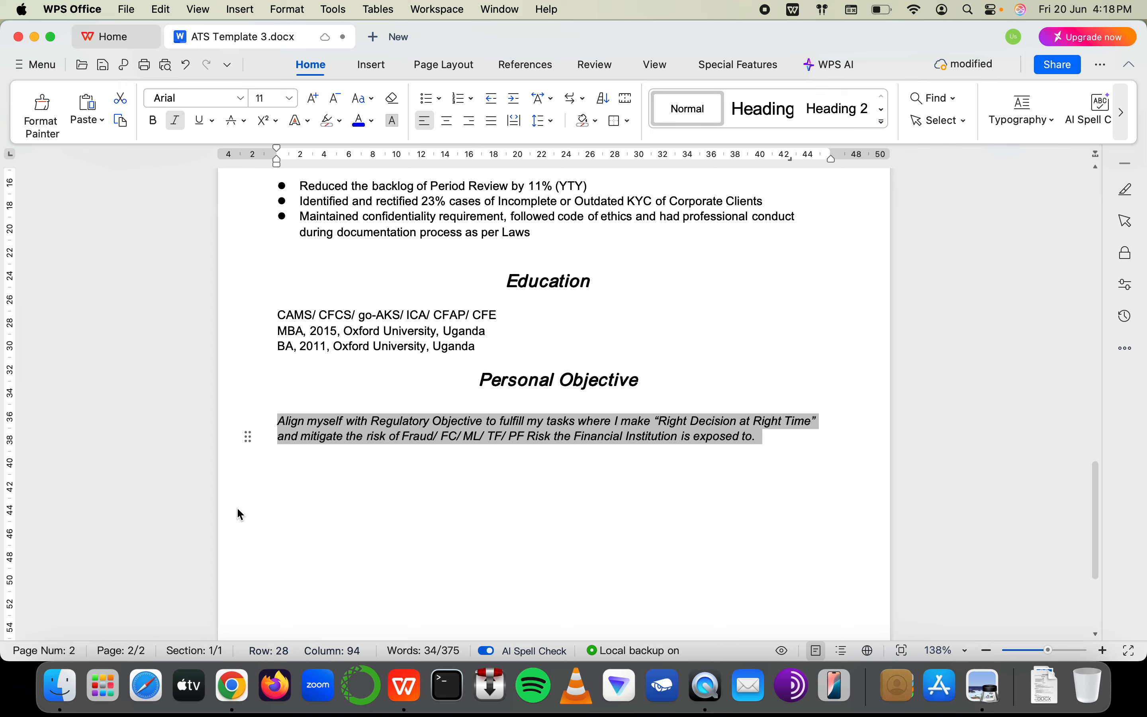
{"action": "left_click", "coordinate": [237, 508]}
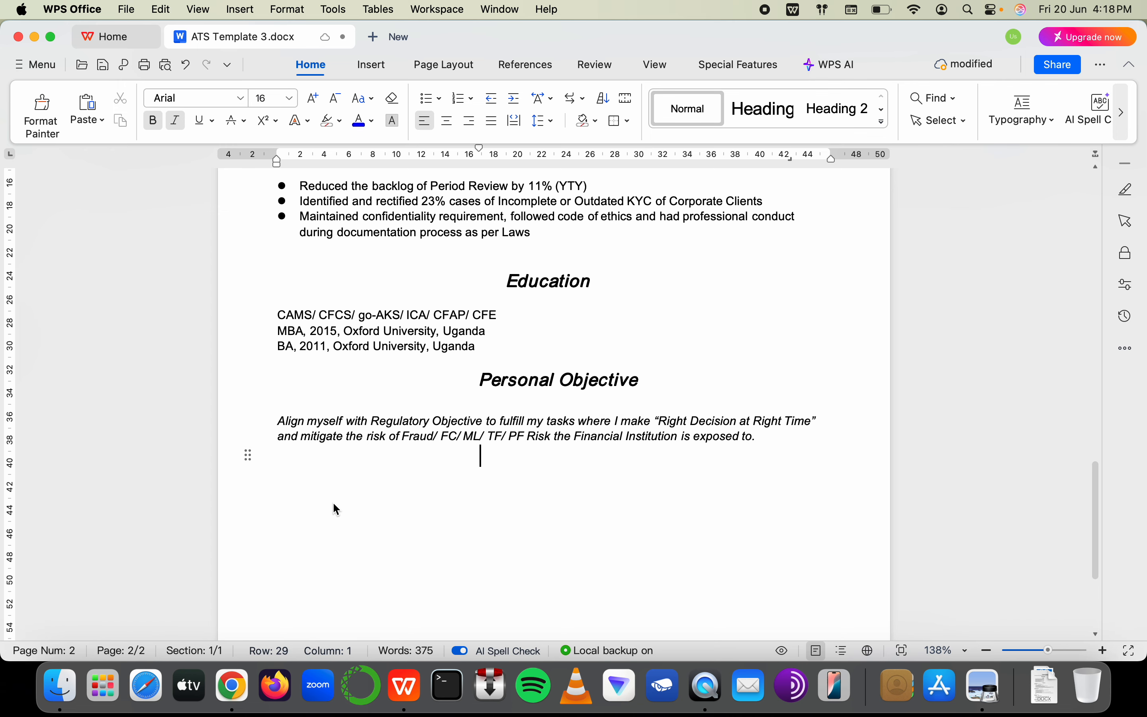
{"action": "scroll", "coordinate": [333, 496], "scroll_direction": "up", "scroll_amount": 5}
{"action": "scroll", "coordinate": [313, 463], "scroll_direction": "down", "scroll_amount": 2}
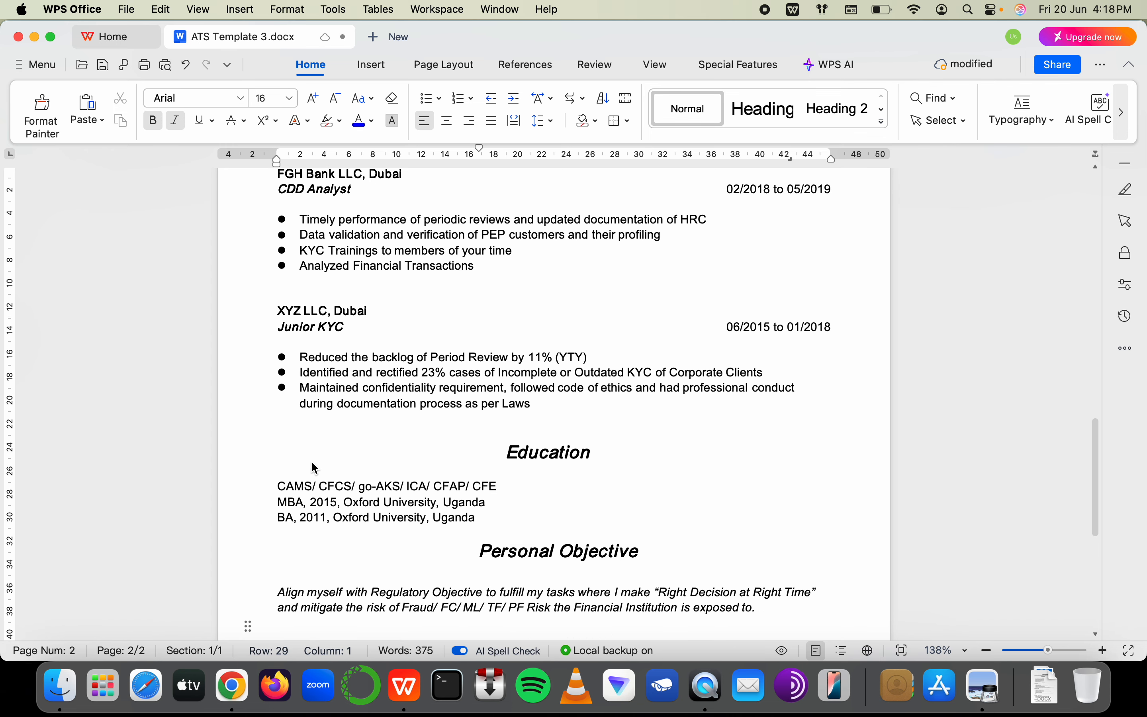
Format the three Education lines, from CAMS to BA, as a bulleted list
{"action": "left_click", "coordinate": [320, 489]}
{"action": "left_click", "coordinate": [504, 520], "text": "shift"}
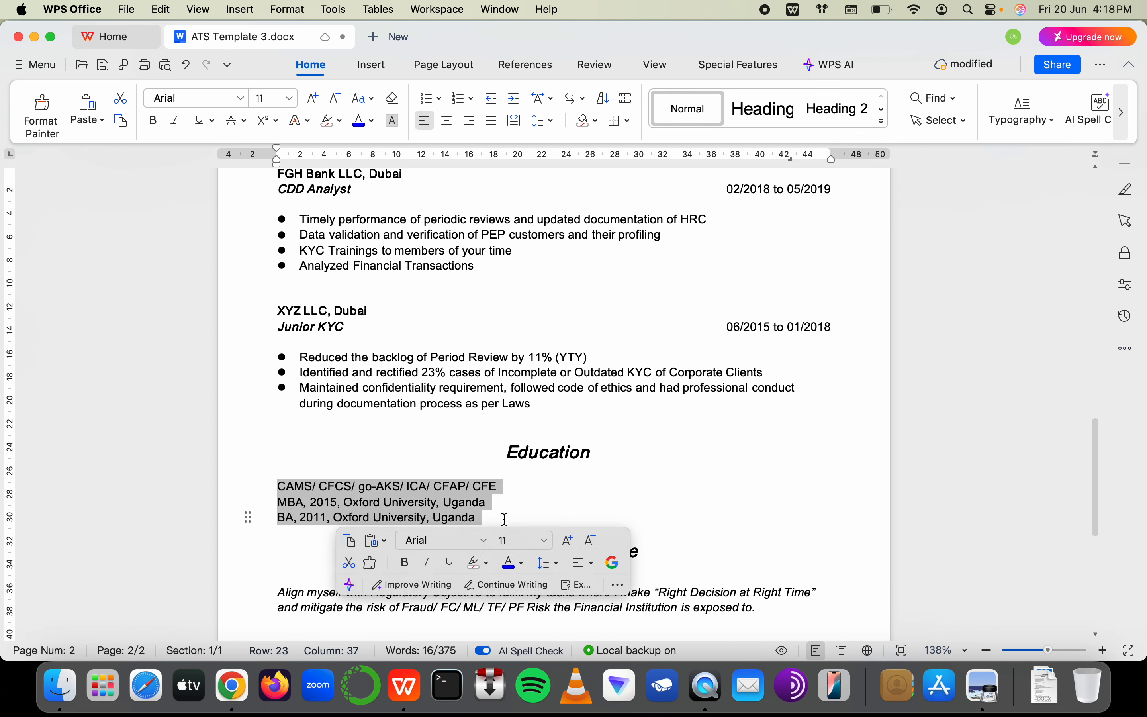
{"action": "left_click", "coordinate": [426, 100]}
{"action": "left_click_drag", "start_coordinate": [488, 484], "coordinate": [489, 488]}
{"action": "left_click_drag", "start_coordinate": [490, 502], "coordinate": [590, 519]}
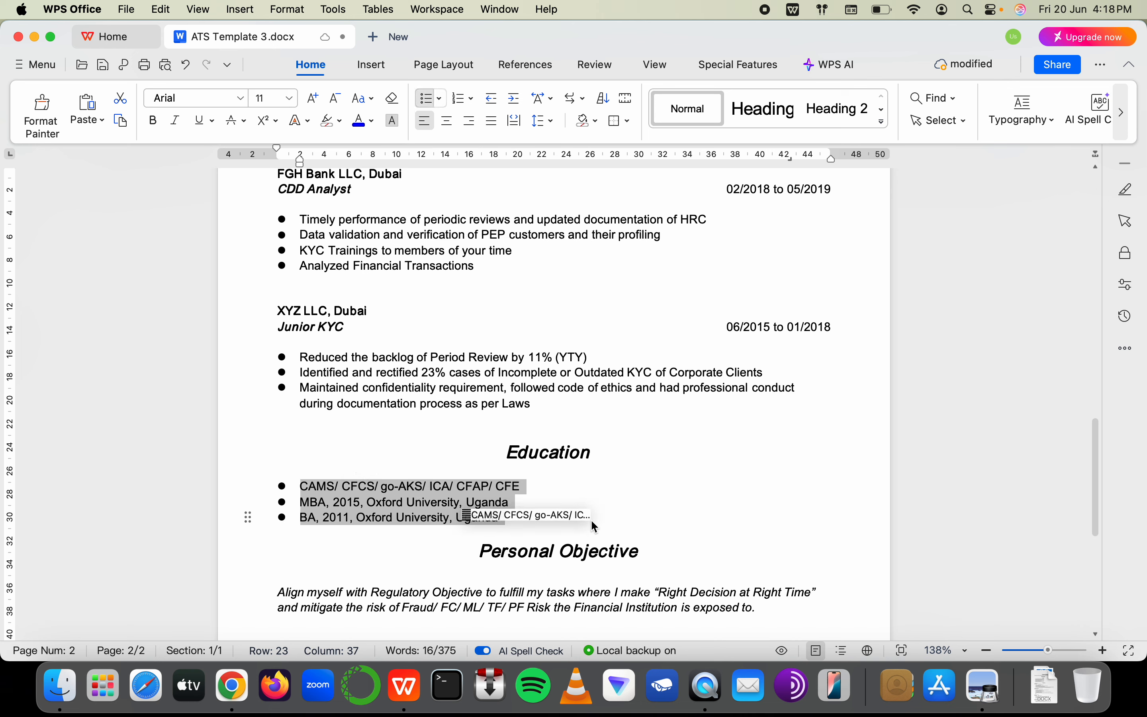
{"action": "left_click", "coordinate": [603, 388]}
Add a 'High School, Oxford School, Uganda' bullet below the BA line
{"action": "left_click", "coordinate": [518, 514]}
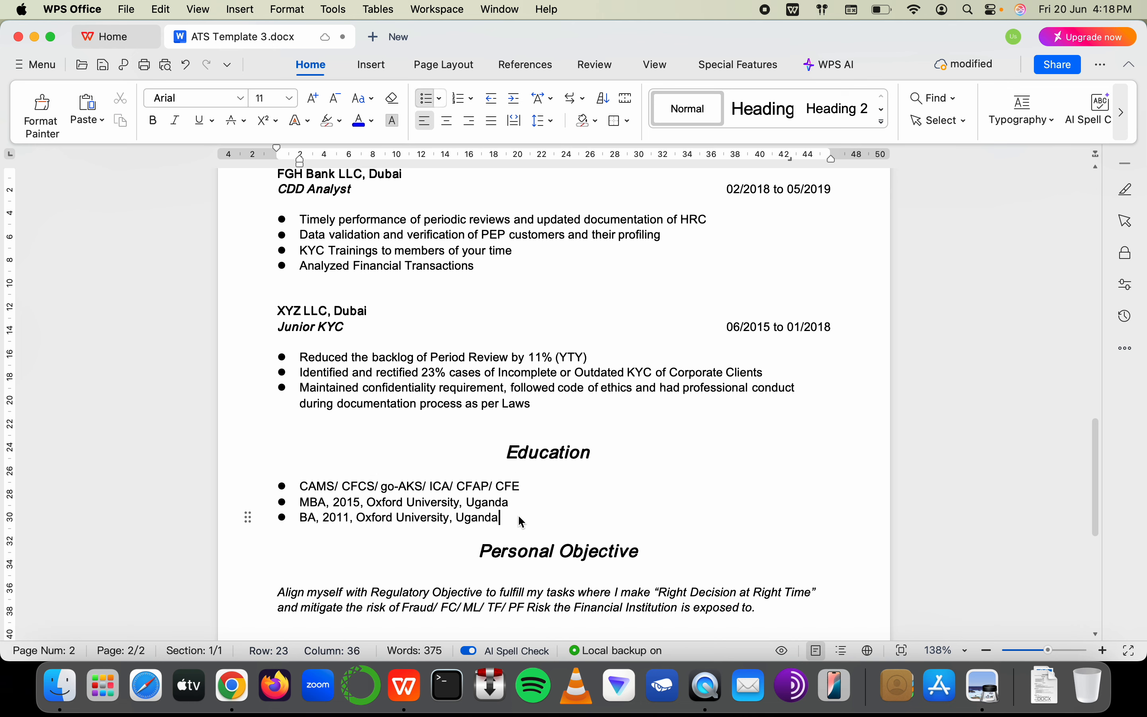
{"action": "key", "text": "Return"}
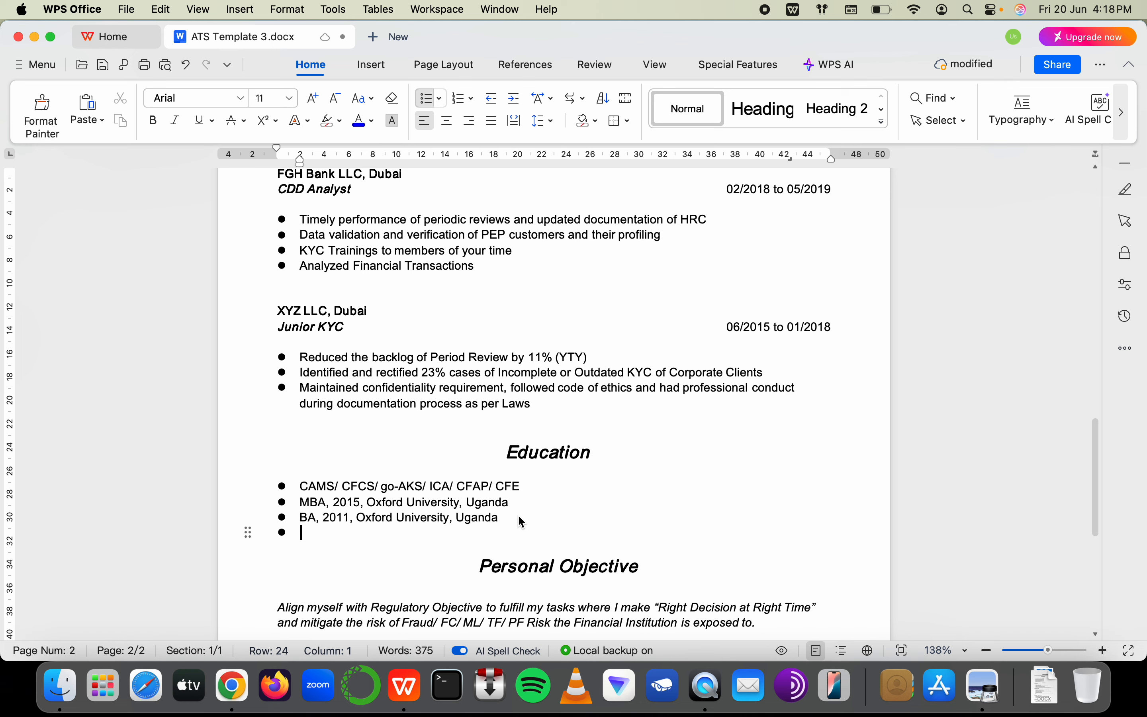
{"action": "type", "text": "High S"}
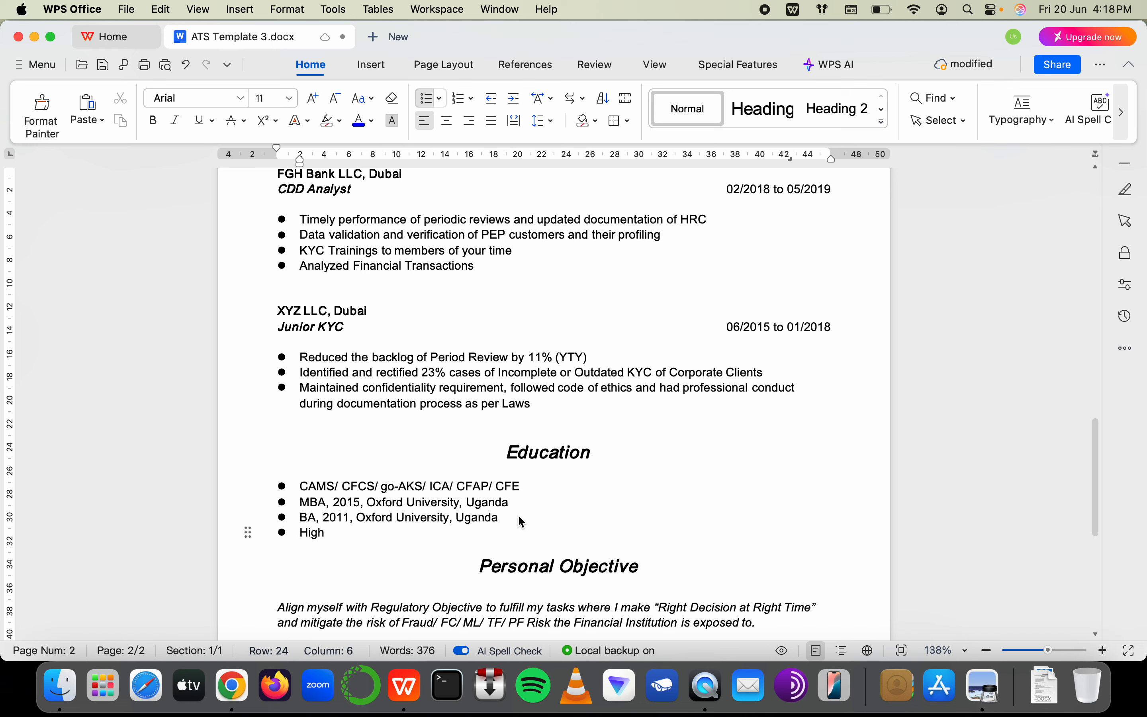
{"action": "key", "text": "BackSpace"}
{"action": "key", "text": "BackSpace"}
{"action": "key", "text": "BackSpace"}
{"action": "type", "text": "S"}
{"action": "key", "text": "BackSpace"}
{"action": "type", "text": "igh Scho"}
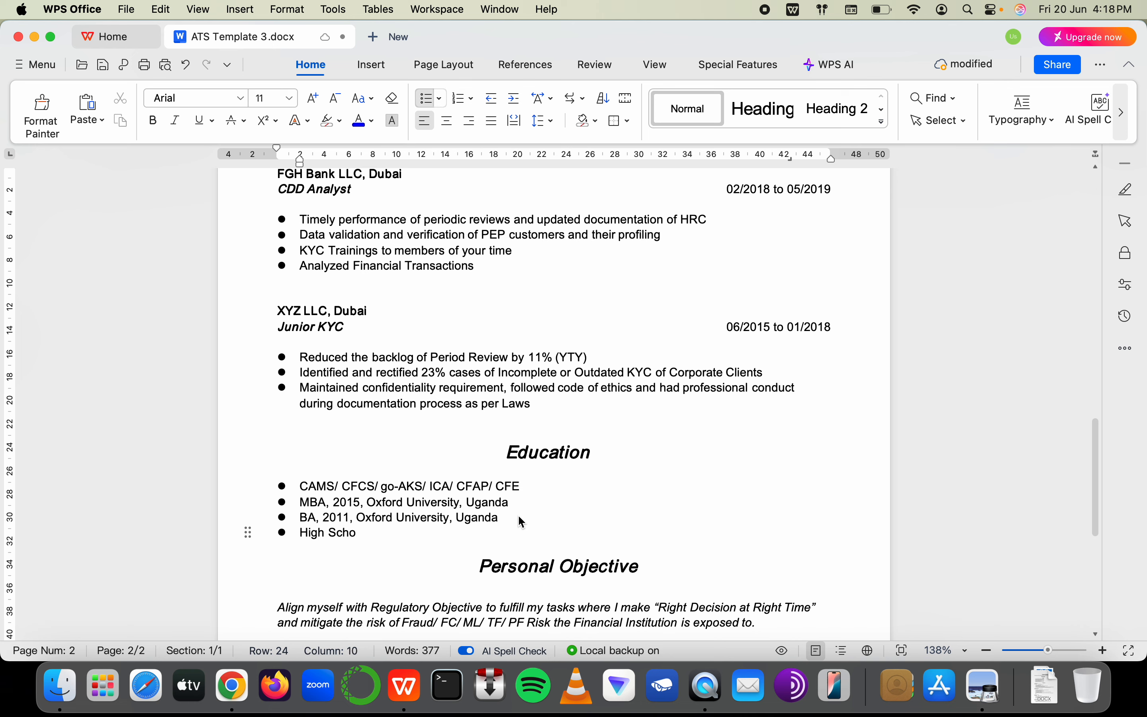
{"action": "type", "text": "ol, Oxford School"}
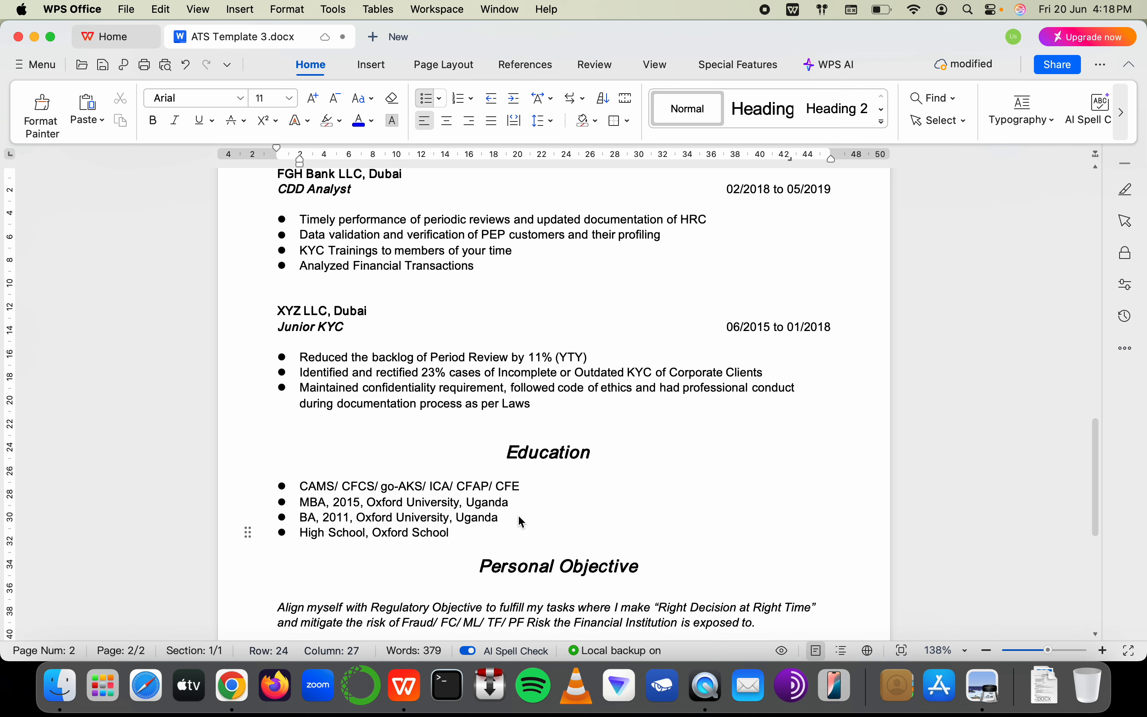
{"action": "type", "text": ", Uganda"}
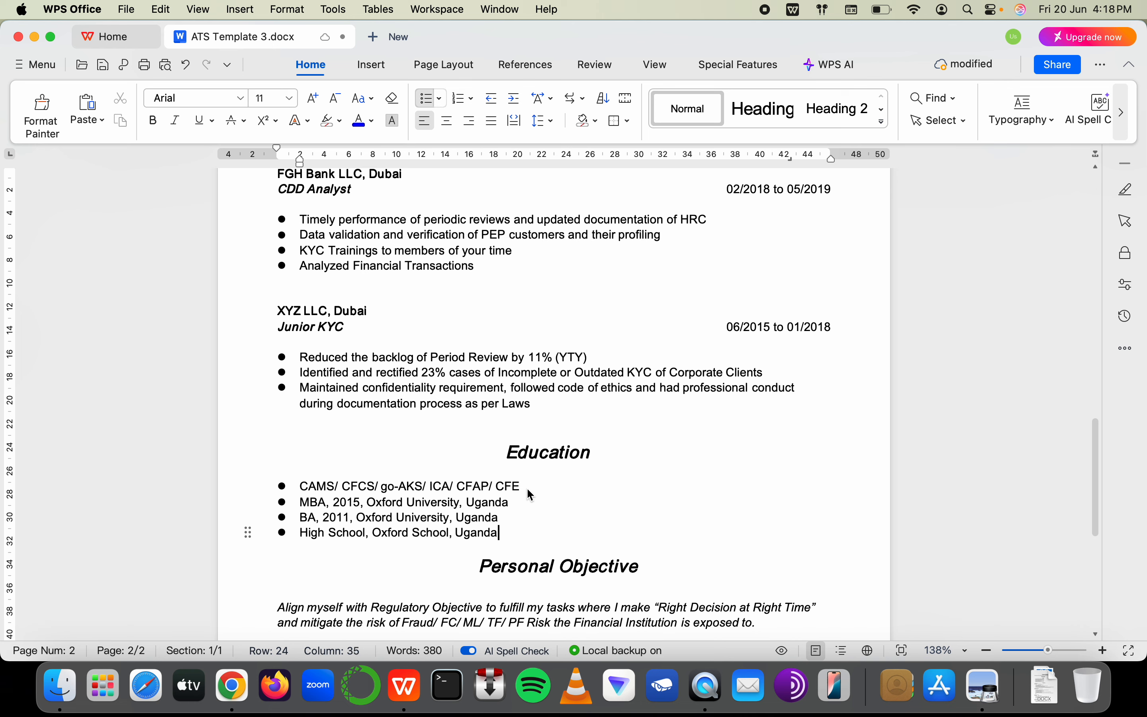
{"action": "left_click", "coordinate": [527, 487]}
{"action": "type", "text": ", Uga"}
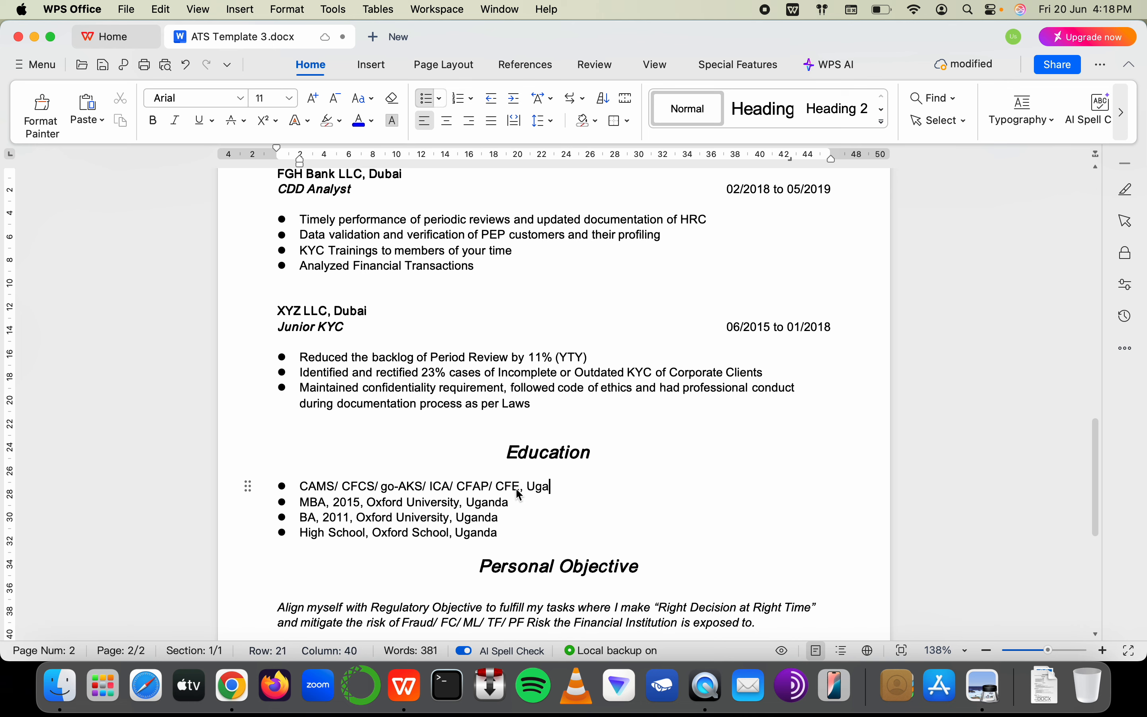
{"action": "key", "text": "BackSpace"}
{"action": "key", "text": "BackSpace"}
{"action": "key", "text": "BackSpace"}
{"action": "key", "text": "BackSpace"}
{"action": "key", "text": "BackSpace"}
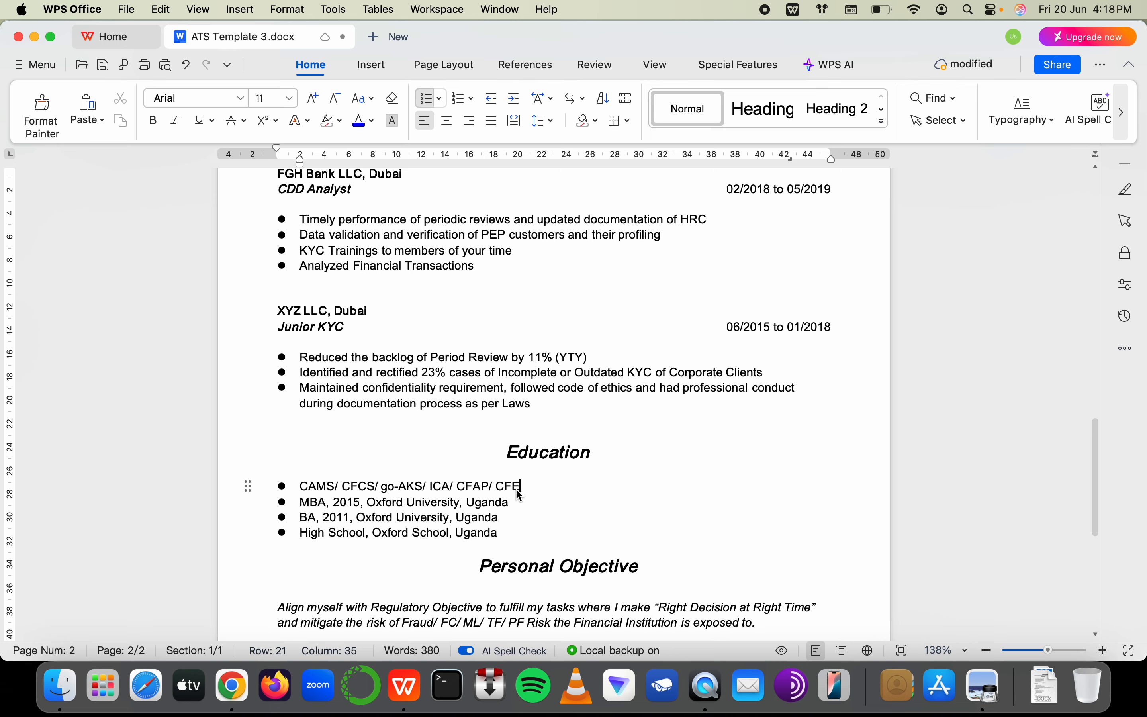
{"action": "scroll", "coordinate": [520, 495], "scroll_direction": "up", "scroll_amount": 15}
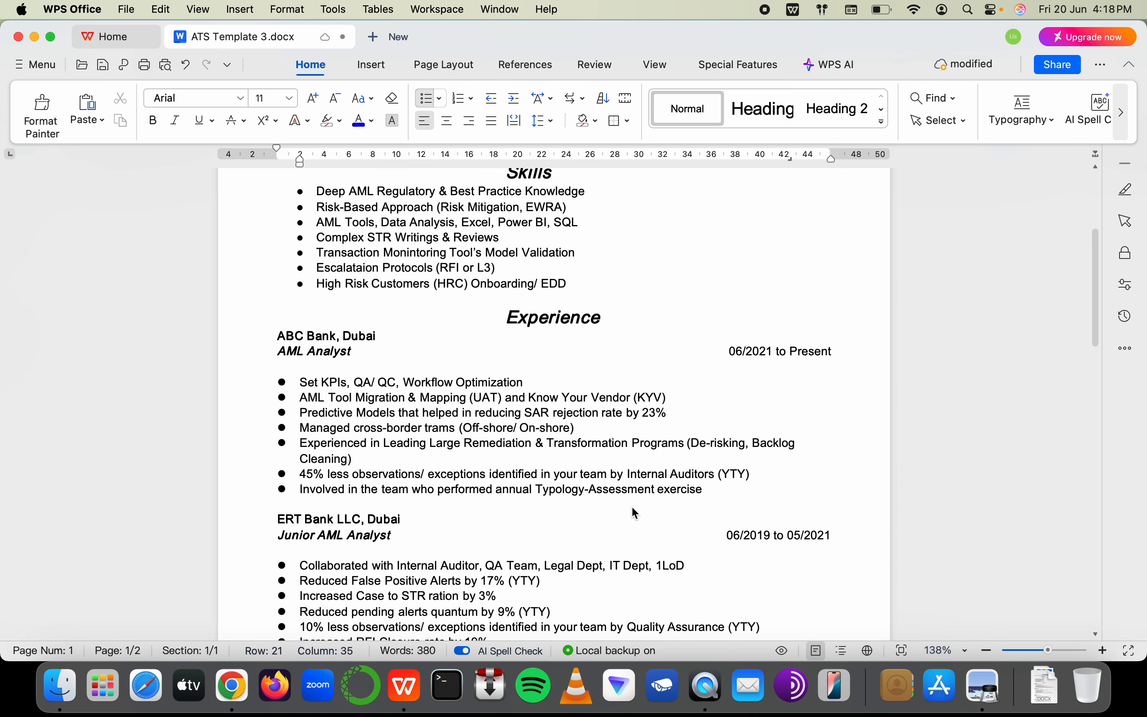
{"action": "scroll", "coordinate": [637, 514], "scroll_direction": "up", "scroll_amount": 5}
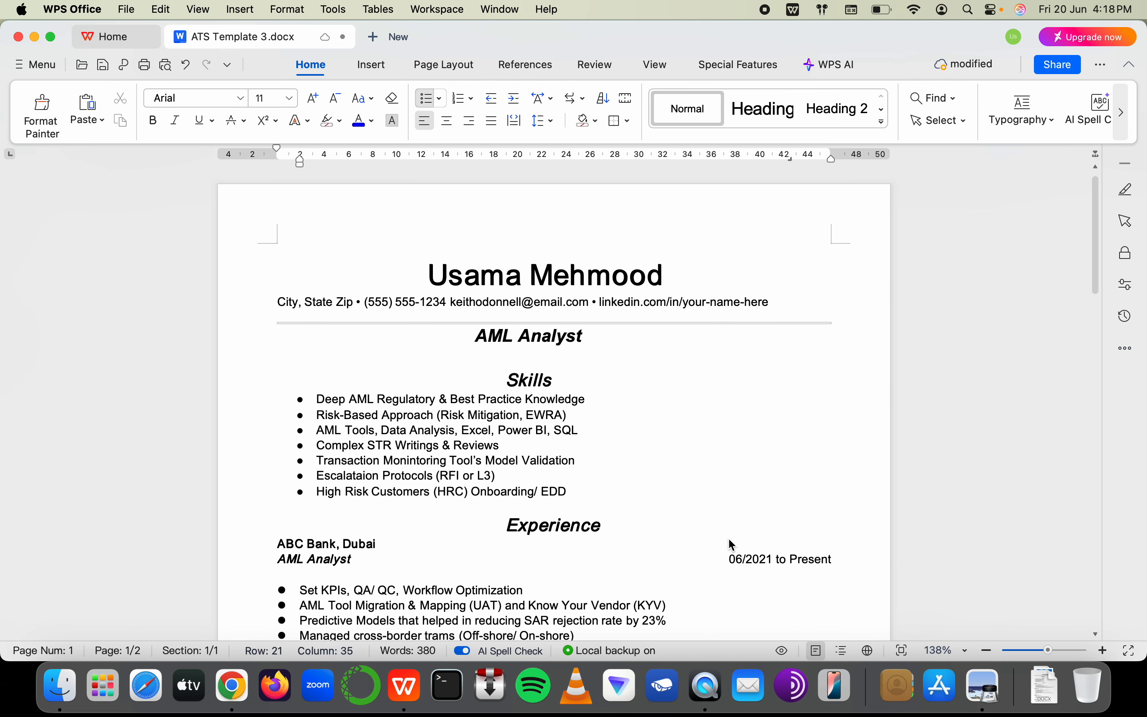
{"action": "key", "text": "super+Tab"}
Enter '50 Hours Training', '+' and 'CAMS/ CFCS/ ICA' in D39–D41
{"action": "scroll", "coordinate": [739, 486], "scroll_direction": "down", "scroll_amount": 10}
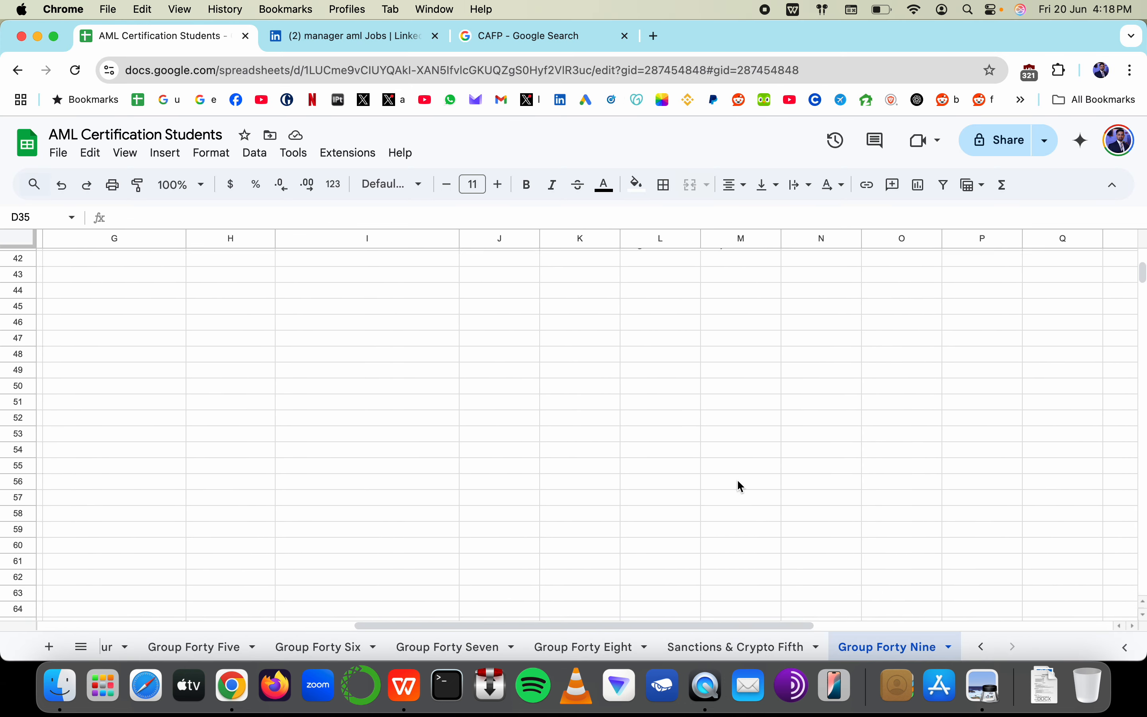
{"action": "scroll", "coordinate": [737, 484], "scroll_direction": "up", "scroll_amount": 5}
{"action": "scroll", "coordinate": [737, 483], "scroll_direction": "down", "scroll_amount": 3}
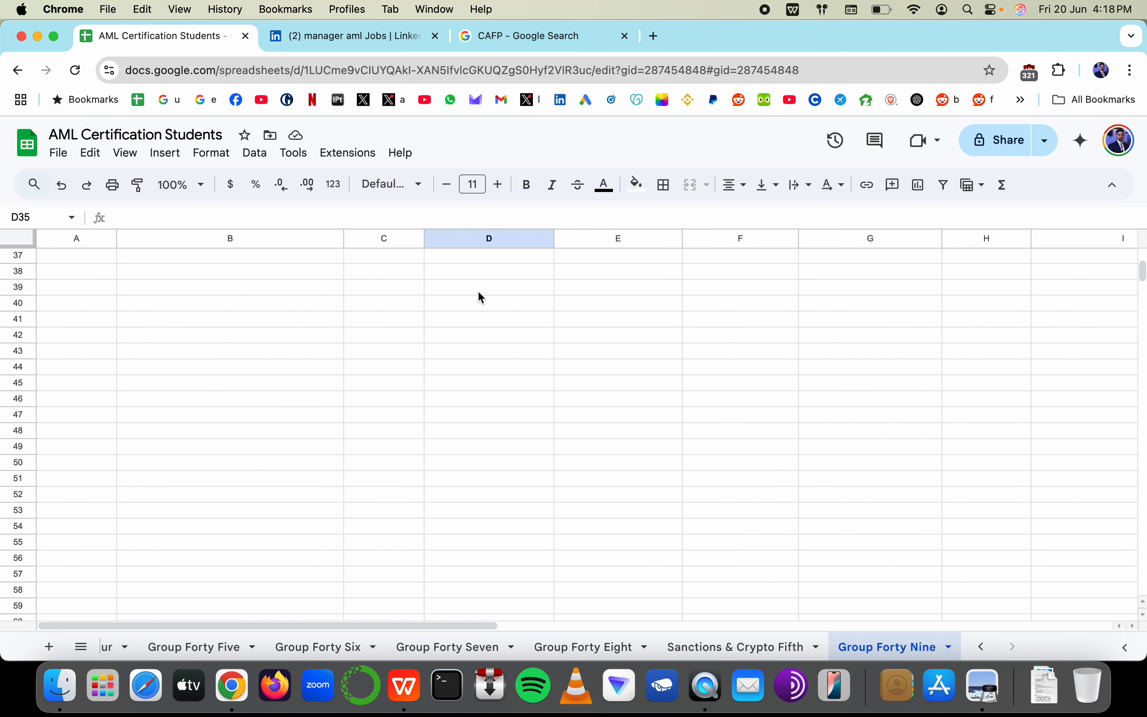
{"action": "left_click", "coordinate": [479, 298]}
{"action": "type", "text": "50 Horus"}
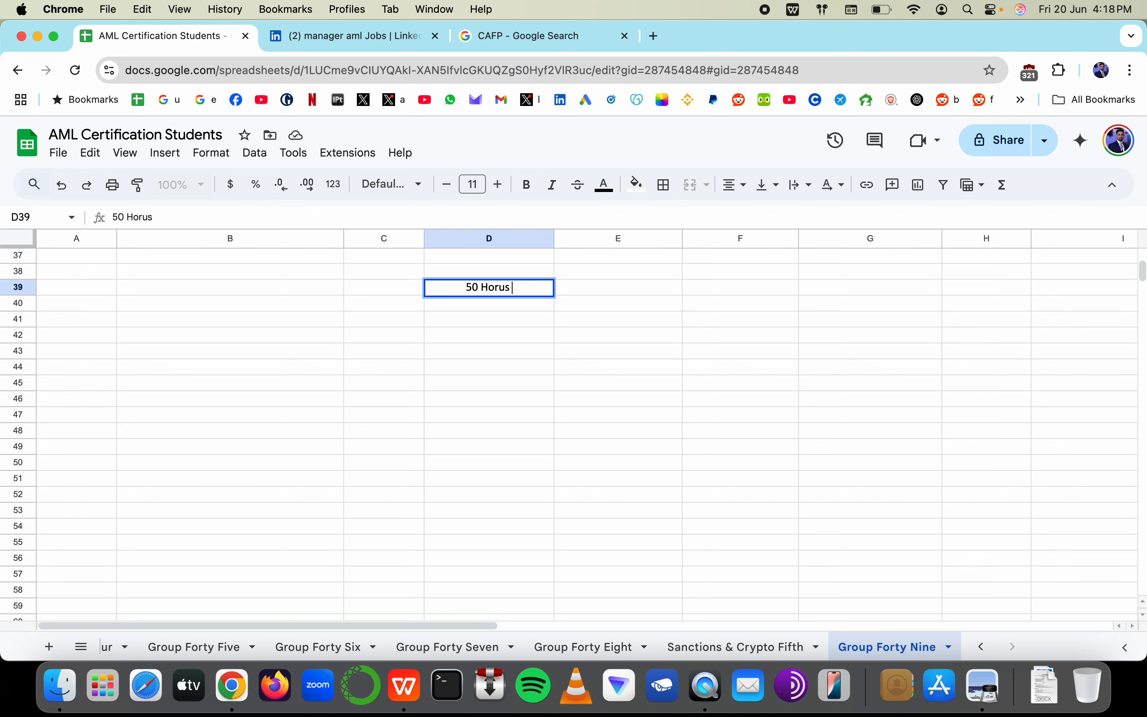
{"action": "type", "text": "urs Training"}
{"action": "key", "text": "Return"}
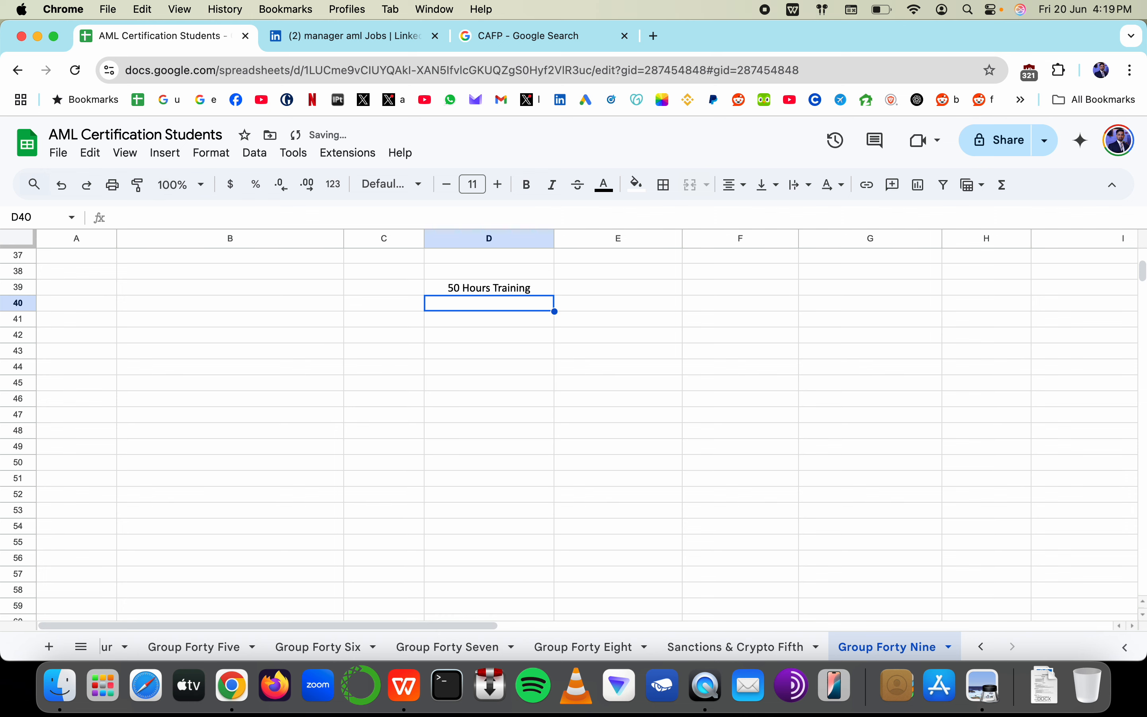
{"action": "type", "text": "+"}
{"action": "key", "text": "Return"}
{"action": "type", "text": "CA<Ms"}
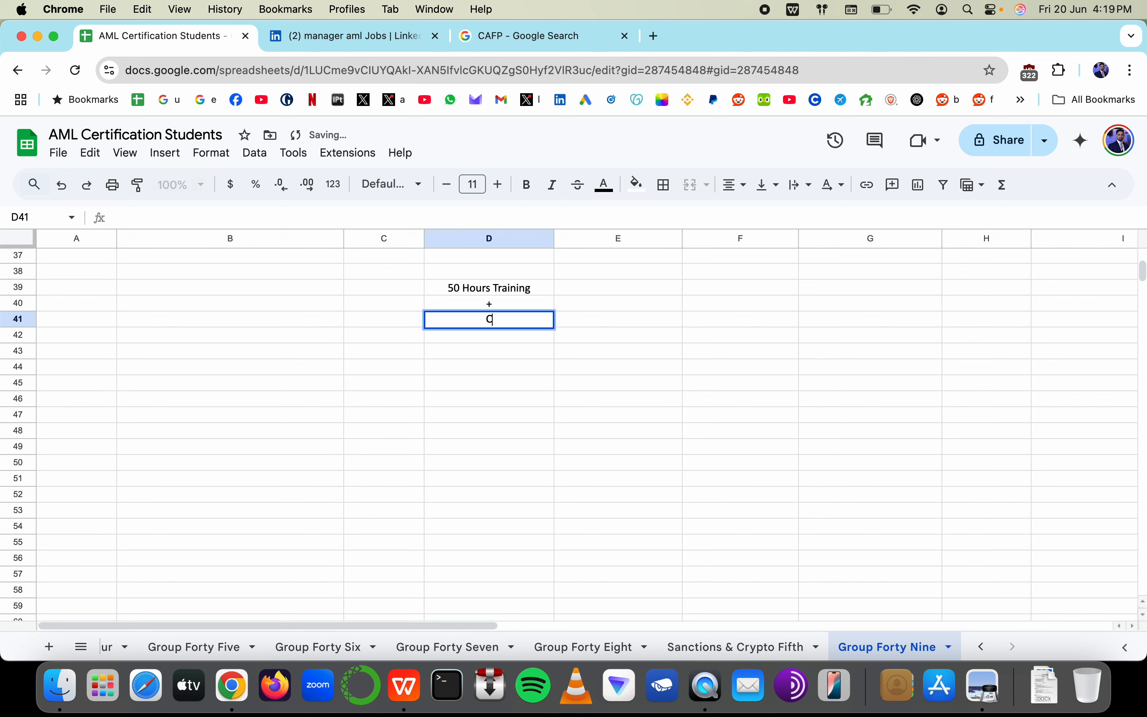
{"action": "key", "text": "BackSpace"}
{"action": "key", "text": "BackSpace"}
{"action": "key", "text": "BackSpace"}
{"action": "type", "text": "MS/ C"}
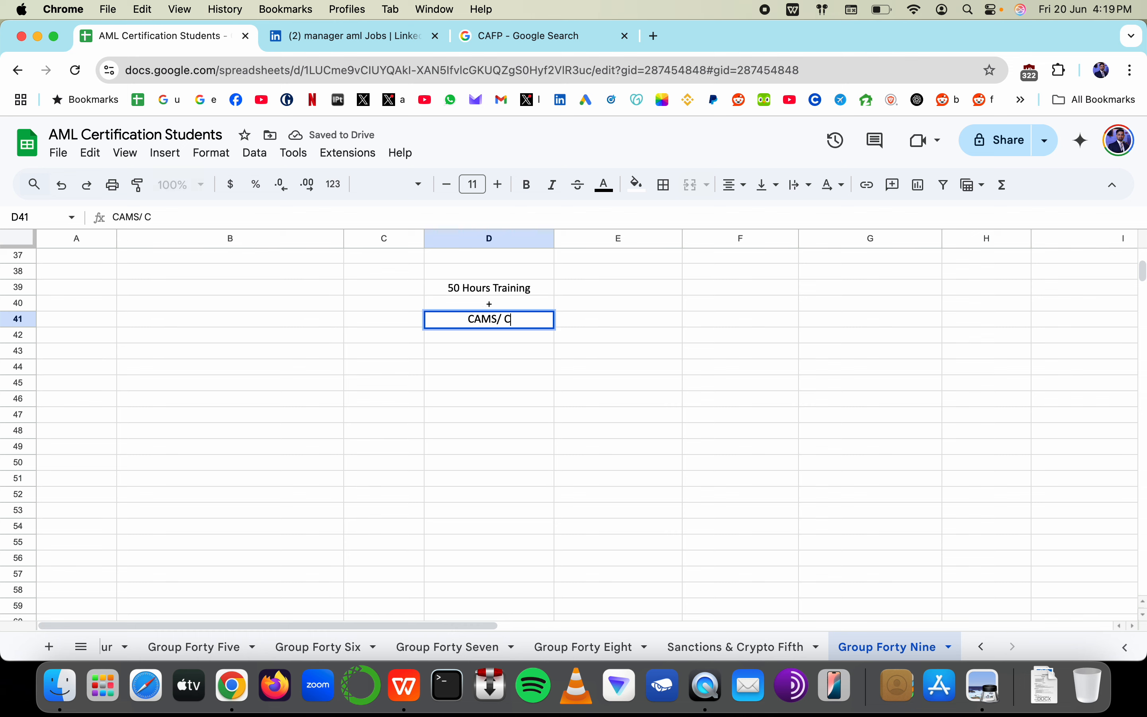
{"action": "type", "text": "CFCS/"}
{"action": "type", "text": " CA"}
{"action": "key", "text": "BackSpace"}
{"action": "key", "text": "BackSpace"}
{"action": "key", "text": "BackSpace"}
{"action": "type", "text": "ICA"}
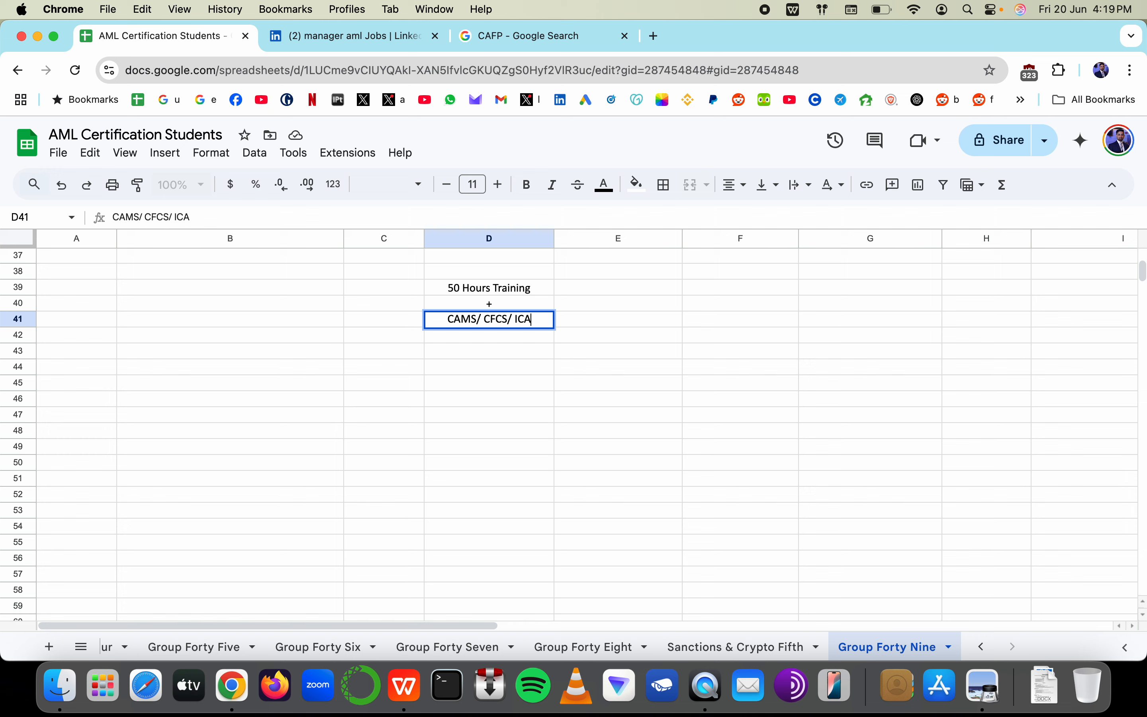
{"action": "key", "text": "Return"}
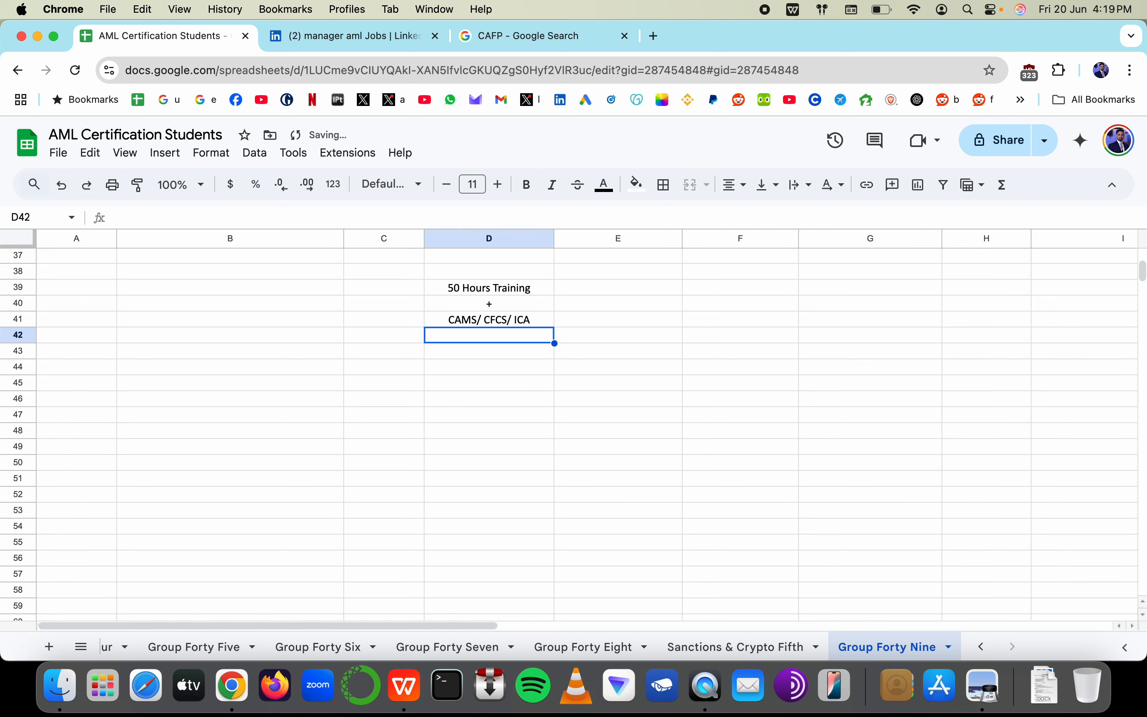
Add '+', 'Big Data Analytics (Adv)', '+' and 'Enhanced your Linkedin Profile' below
{"action": "type", "text": "'+"}
{"action": "key", "text": "Return"}
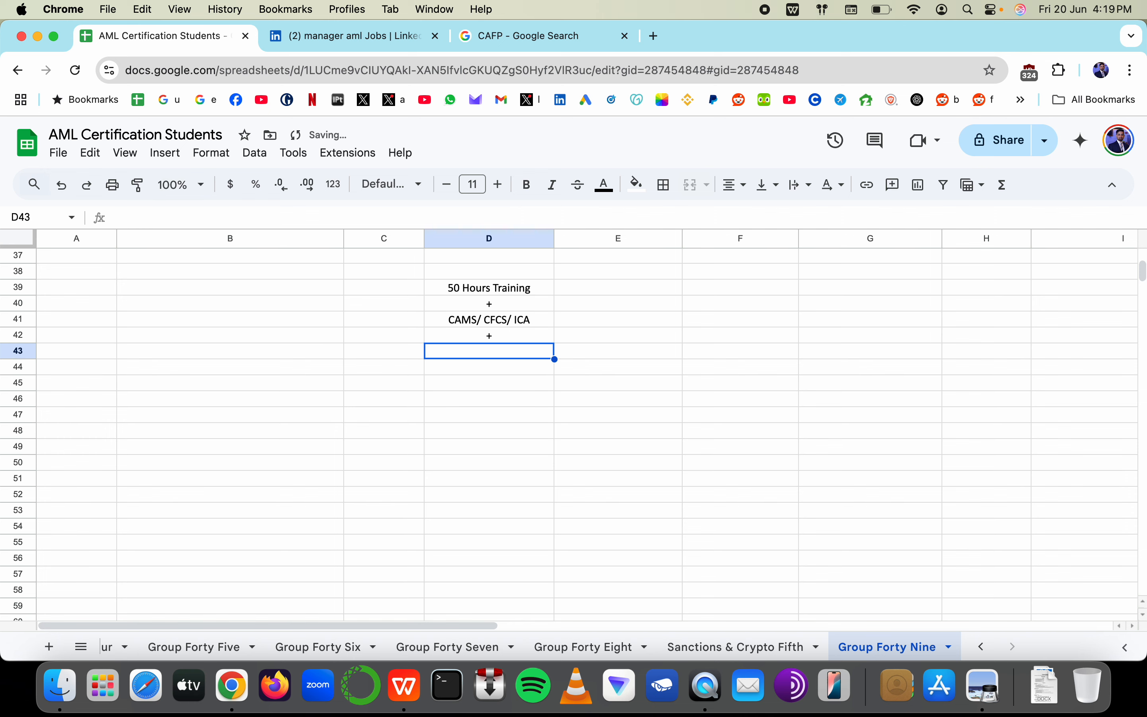
{"action": "type", "text": "Data A"}
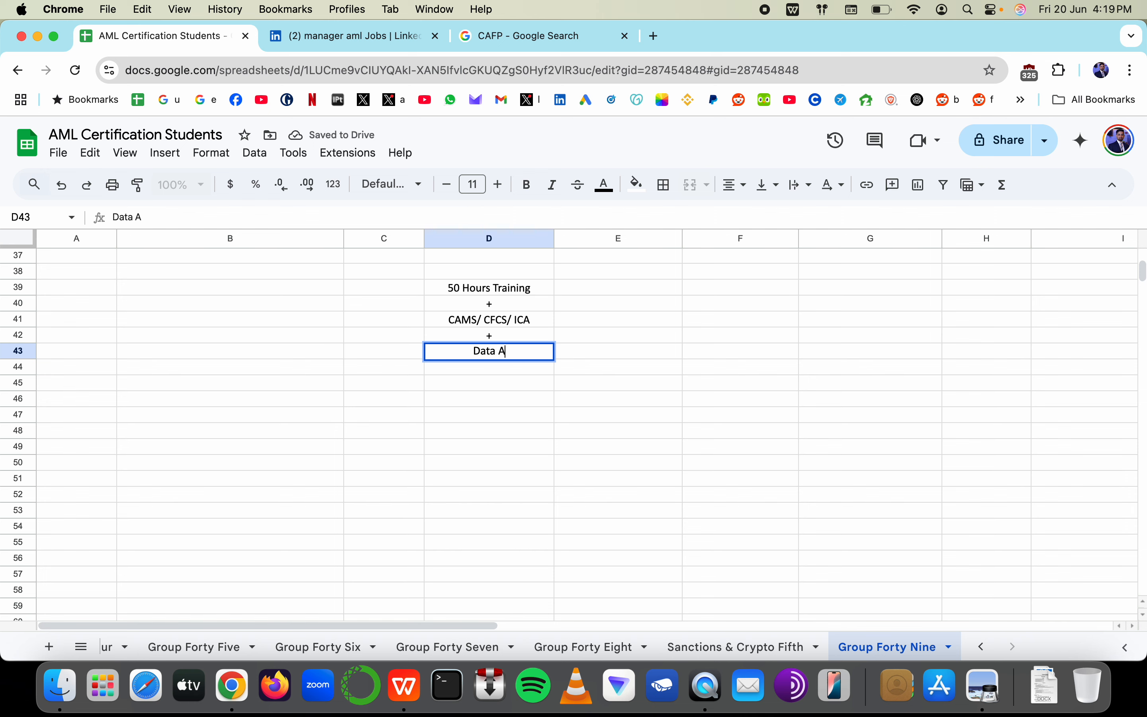
{"action": "key", "text": "Escape"}
{"action": "type", "text": "Big Data Anal"}
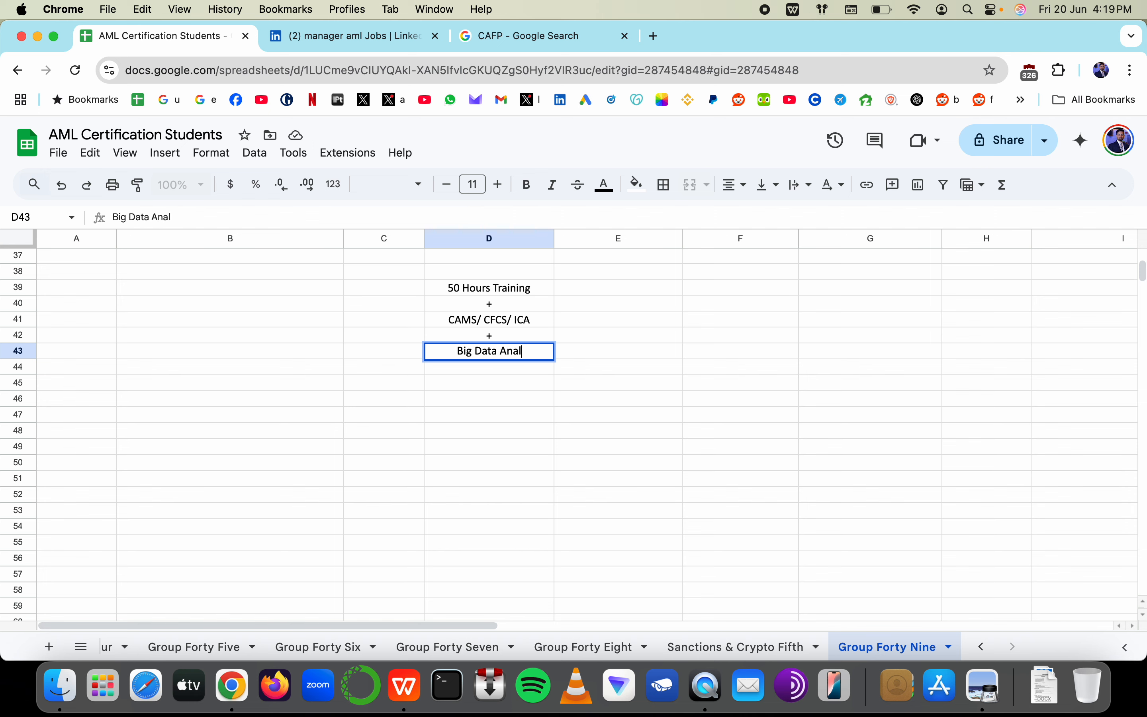
{"action": "type", "text": "ytics (Adv)"}
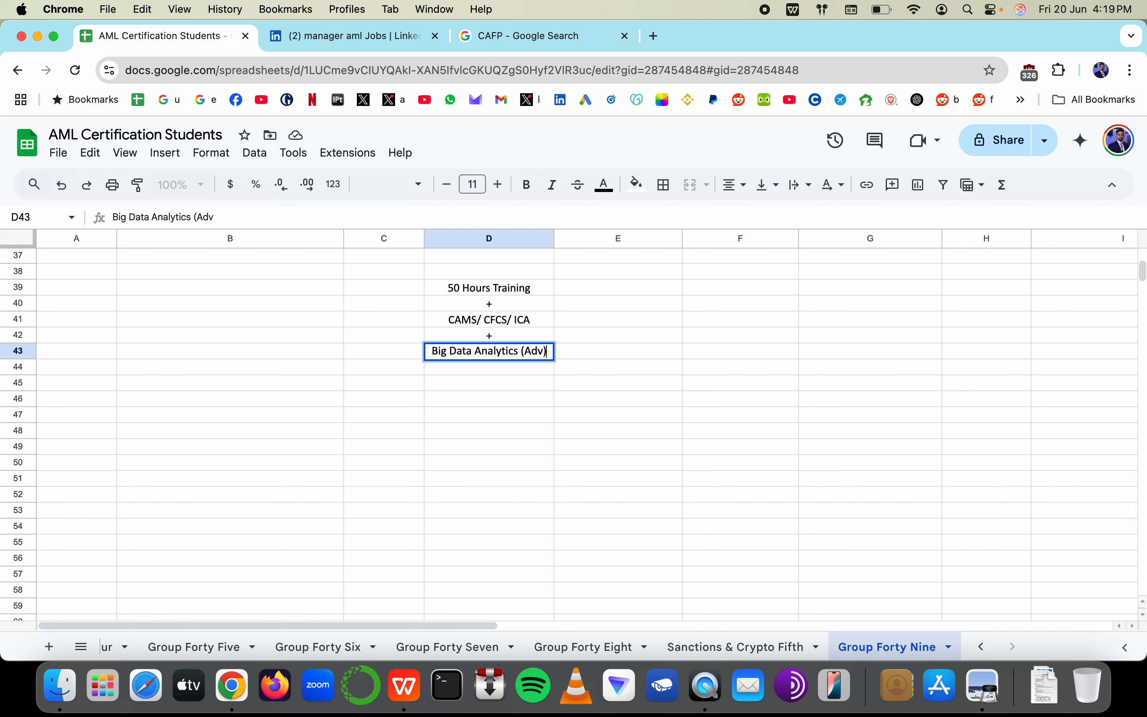
{"action": "key", "text": "Return"}
{"action": "type", "text": "'+"}
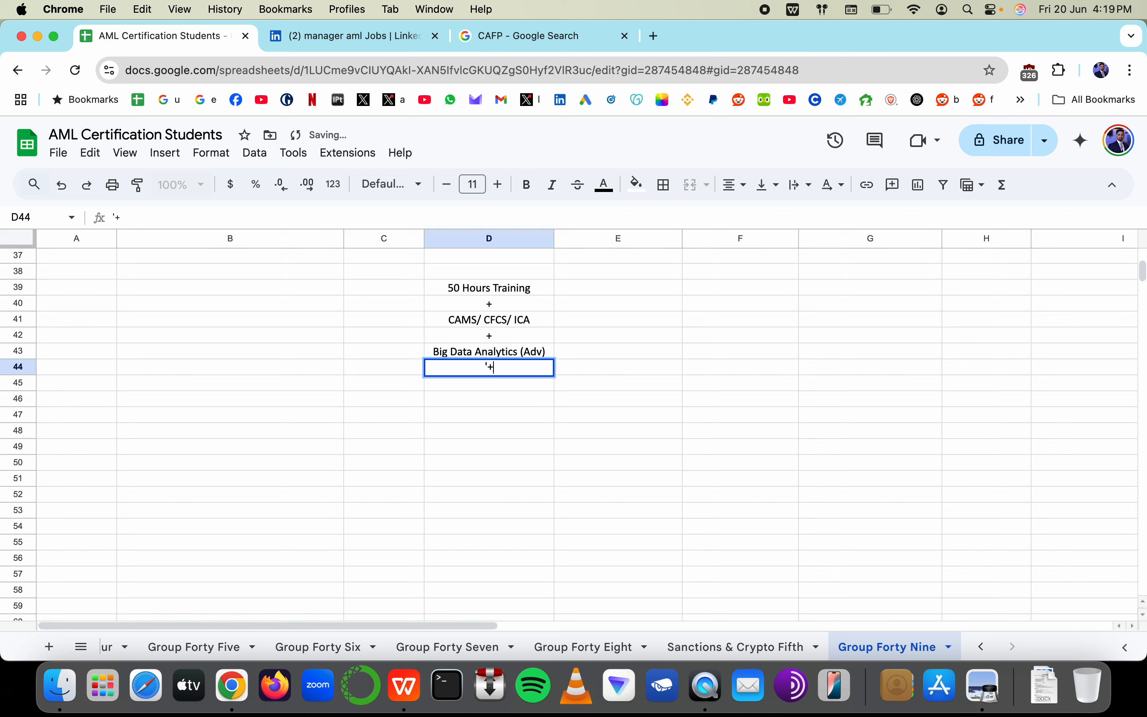
{"action": "key", "text": "Return"}
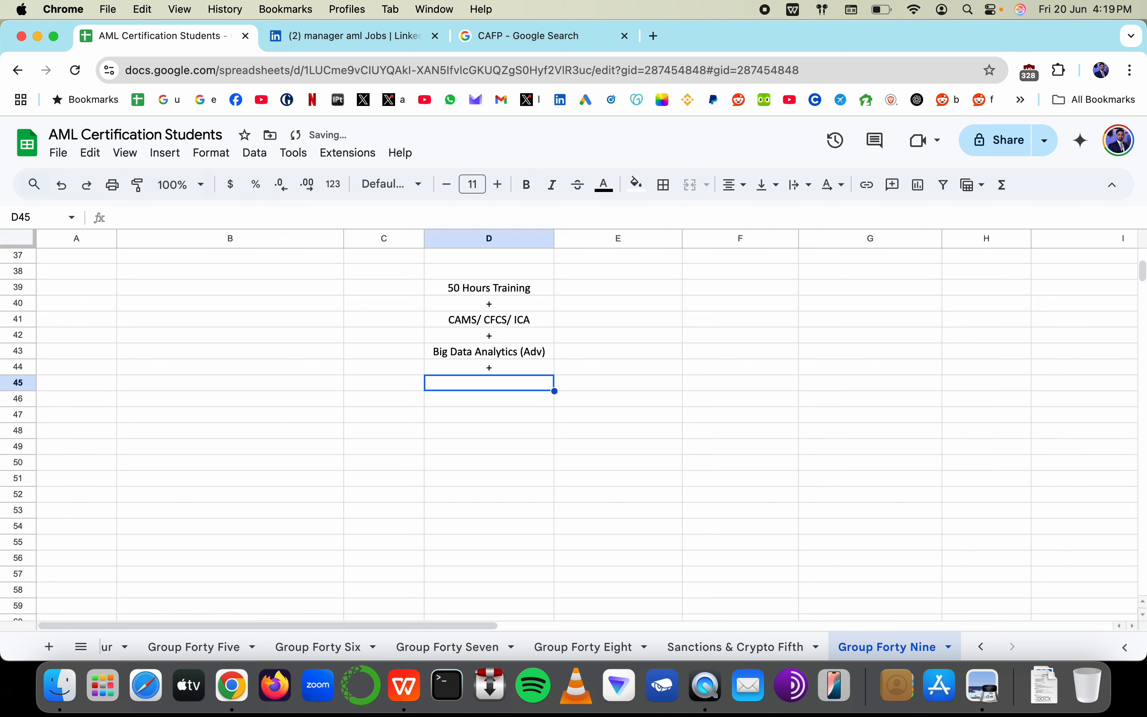
{"action": "type", "text": "En"}
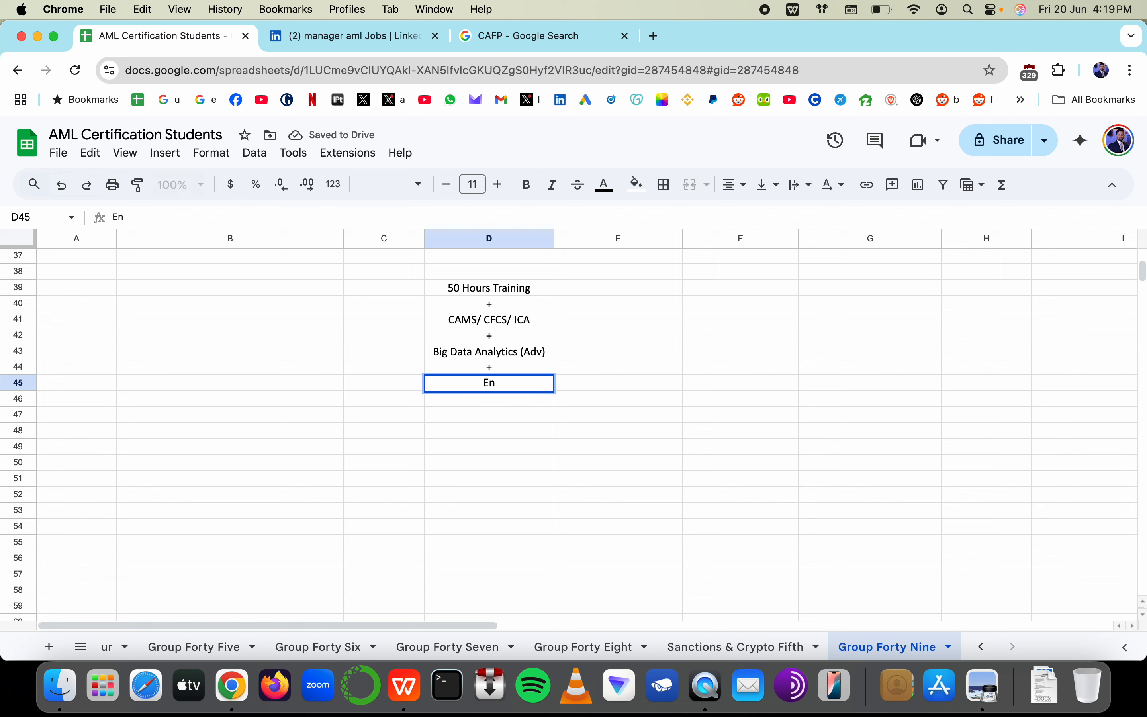
{"action": "type", "text": "hanced your "}
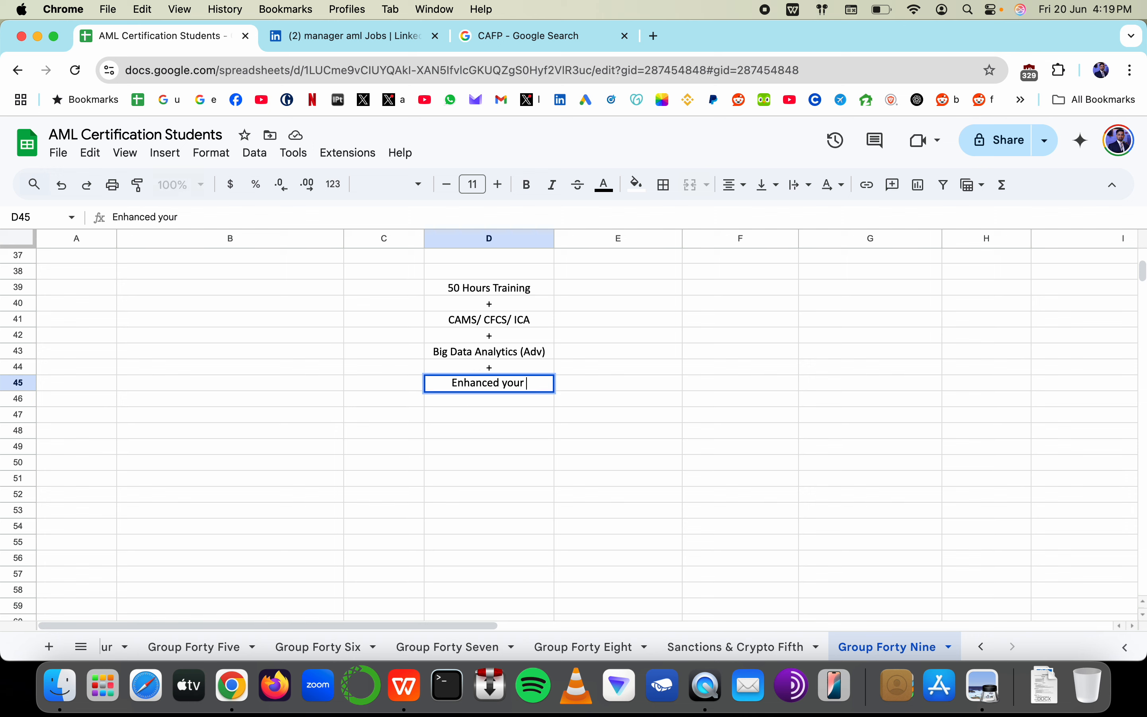
{"action": "type", "text": "Linkedin Profi"}
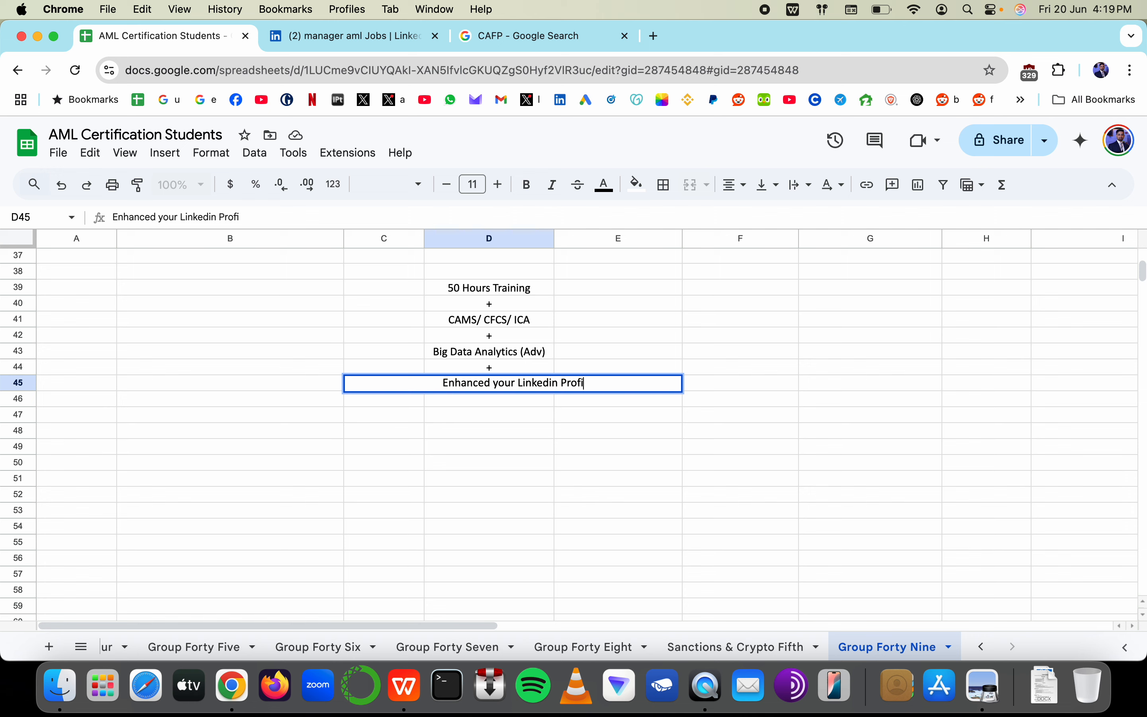
{"action": "type", "text": "le"}
{"action": "key", "text": "Return"}
Continue with 'Optimized your CV/ Resume', 'Interview Preparation' and 'CPD', separated by '+' rows
{"action": "type", "text": "'"}
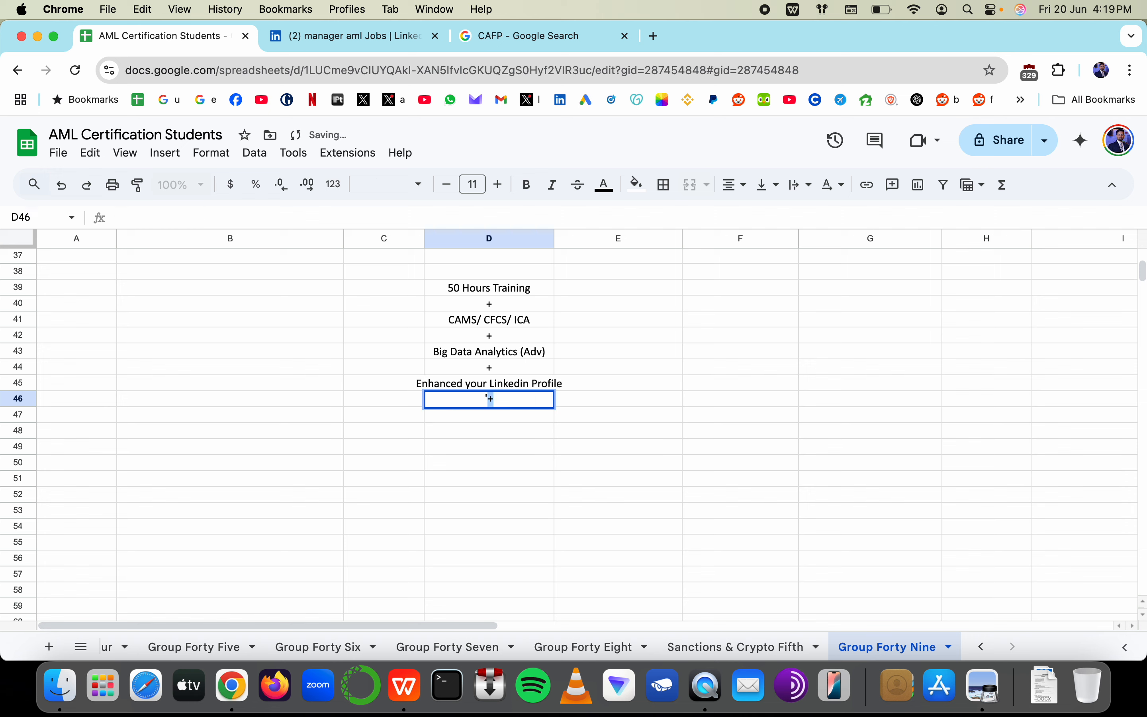
{"action": "type", "text": "+"}
{"action": "key", "text": "Return"}
{"action": "type", "text": "Opti"}
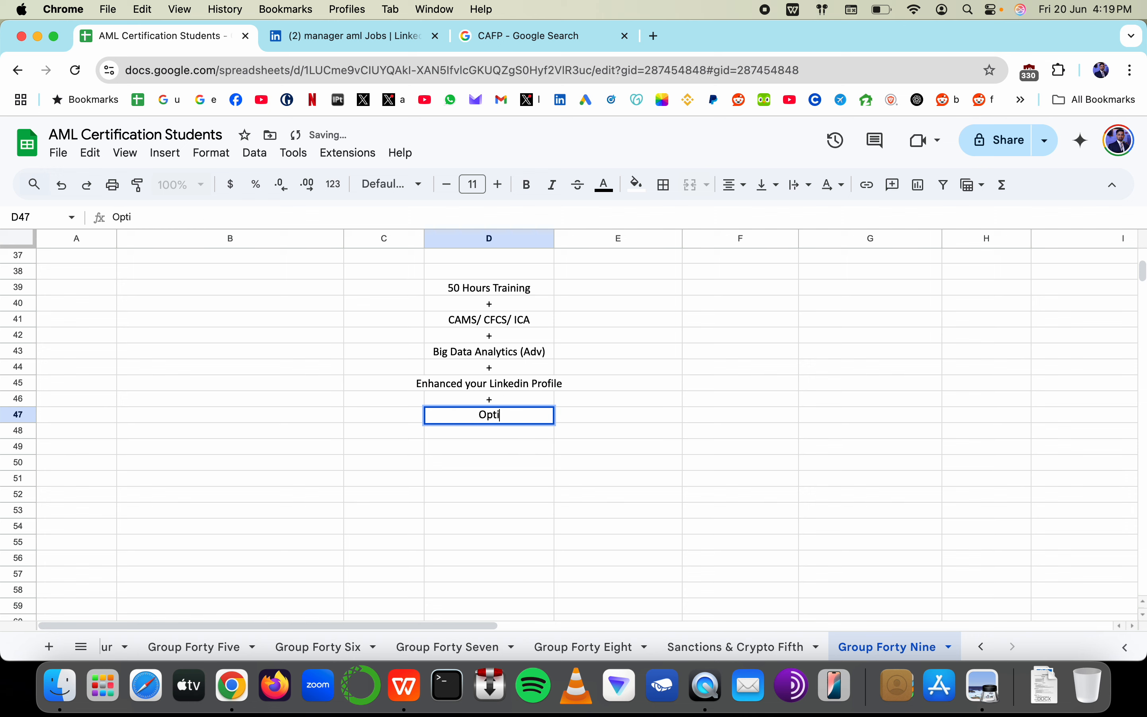
{"action": "type", "text": "mized your CV?"}
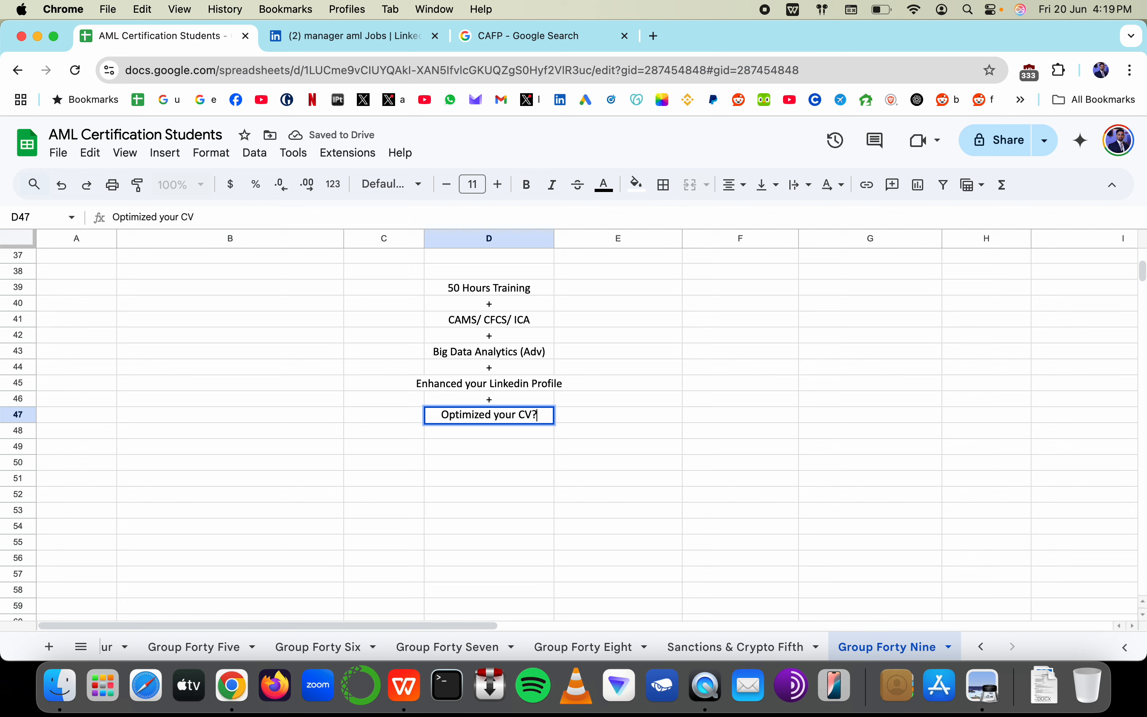
{"action": "key", "text": "BackSpace"}
{"action": "type", "text": "/ Resume"}
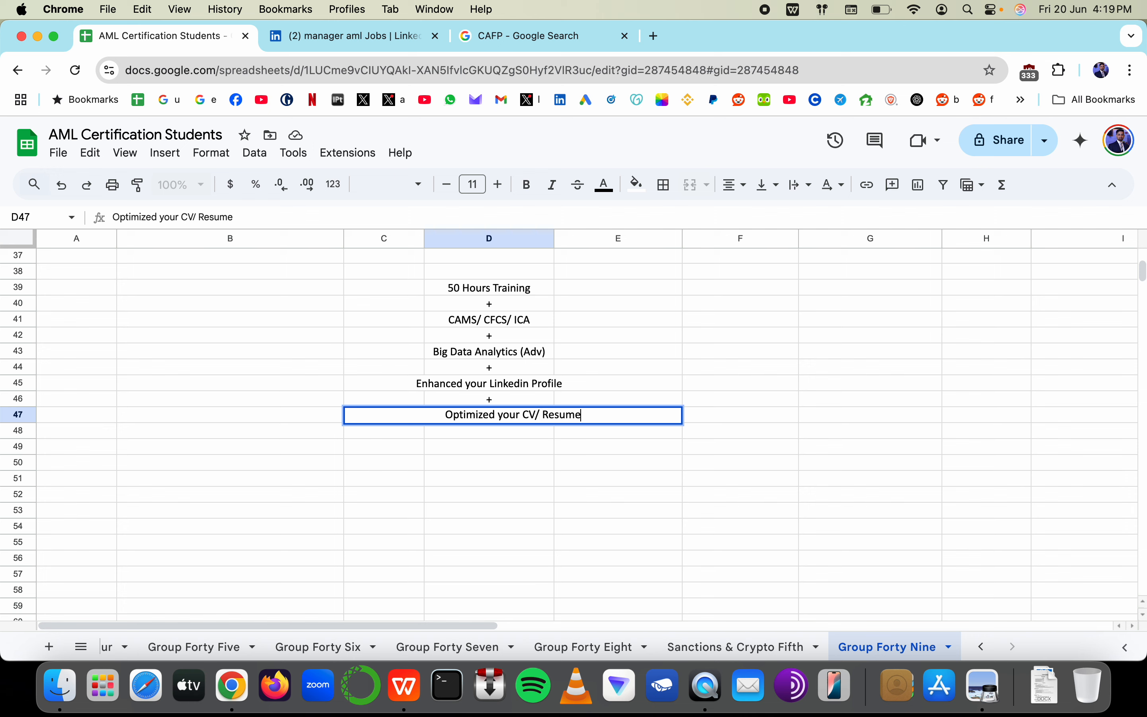
{"action": "key", "text": "Return"}
{"action": "type", "text": "'"}
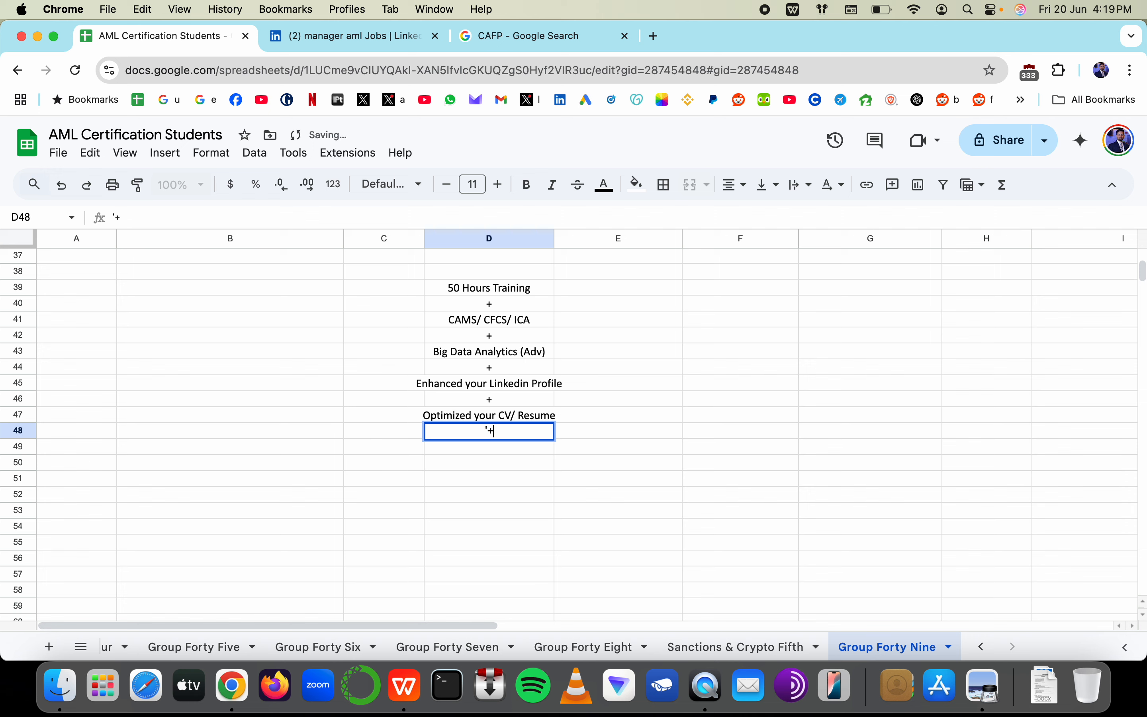
{"action": "type", "text": "+"}
{"action": "key", "text": "Return"}
{"action": "type", "text": "Interview"}
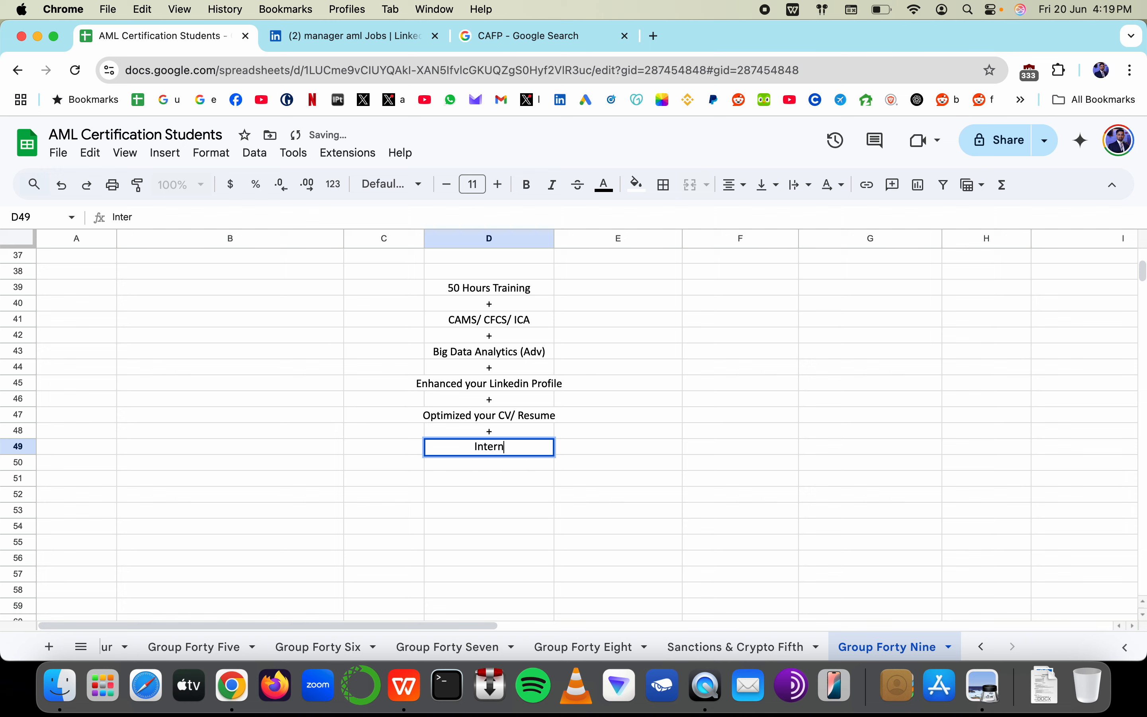
{"action": "type", "text": " P"}
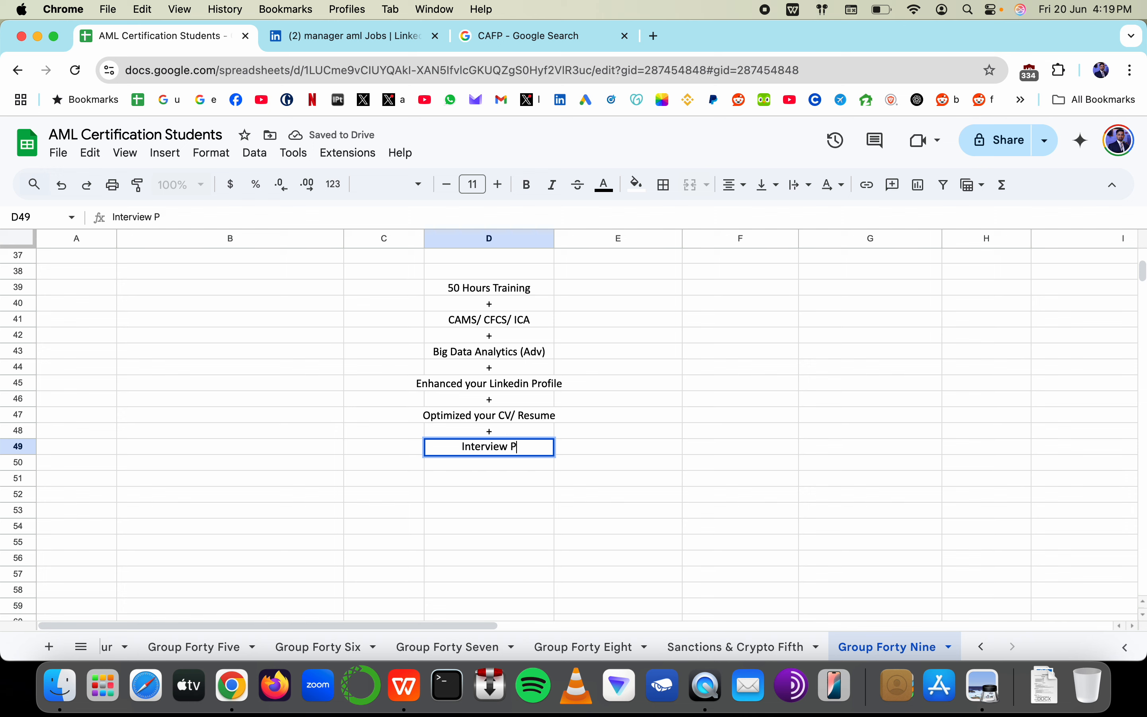
{"action": "type", "text": "reparation"}
{"action": "key", "text": "Return"}
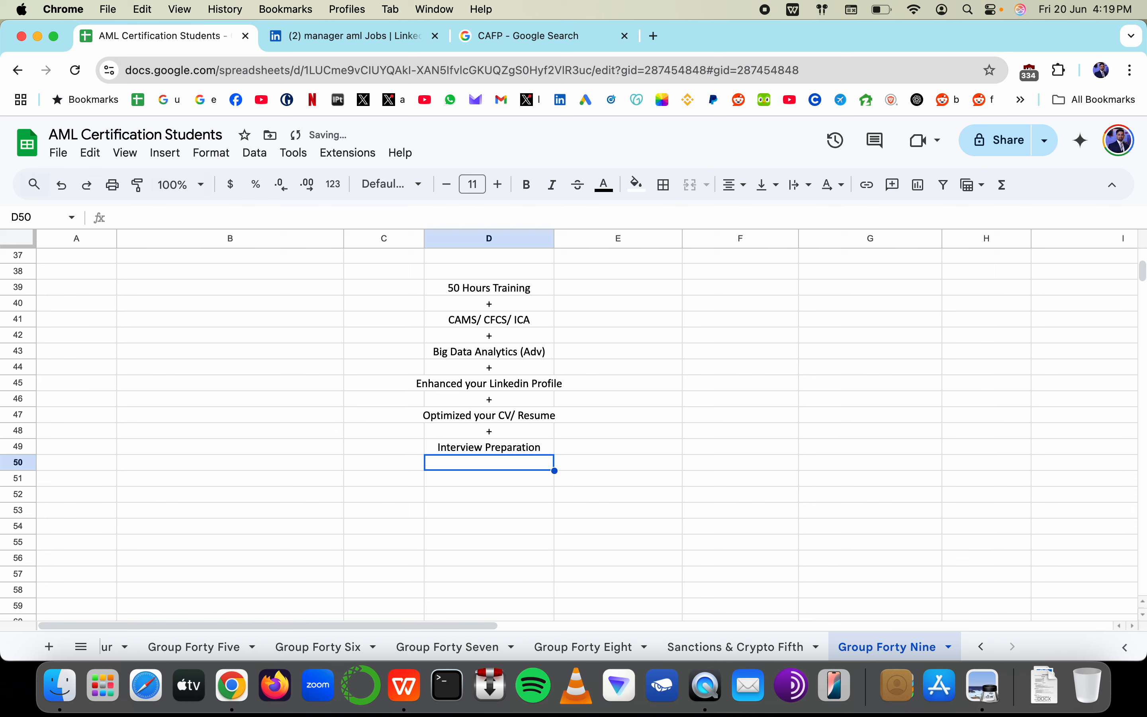
{"action": "type", "text": "'"}
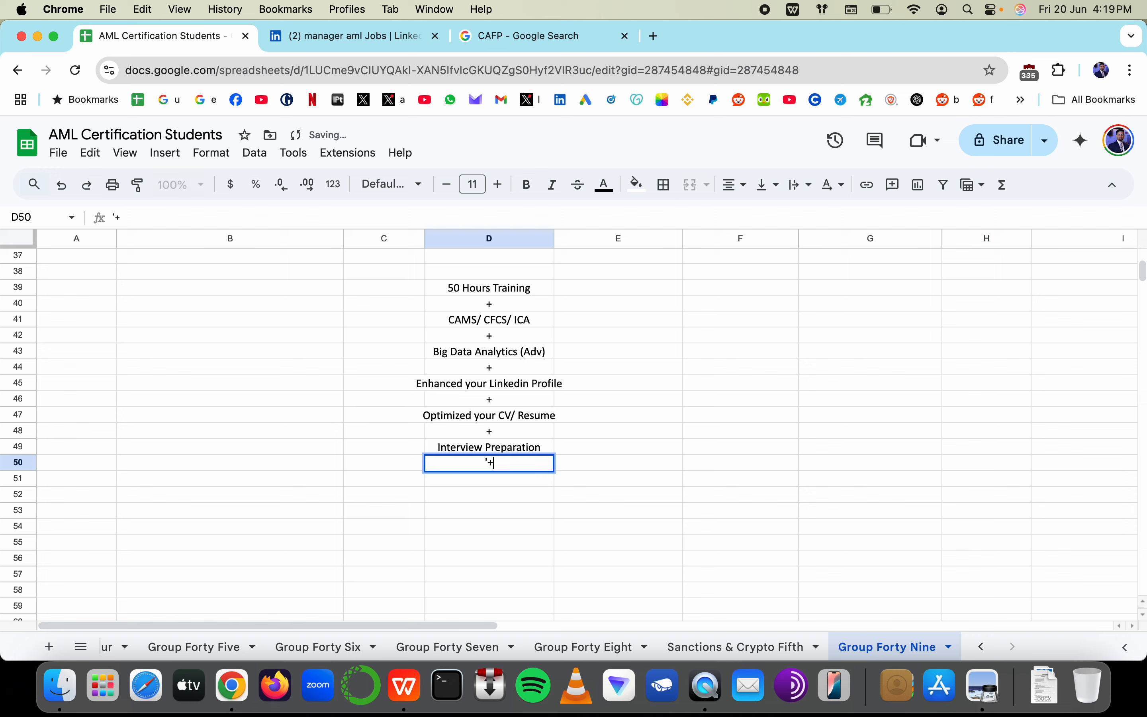
{"action": "type", "text": "+"}
{"action": "key", "text": "Return"}
{"action": "type", "text": "CPD"}
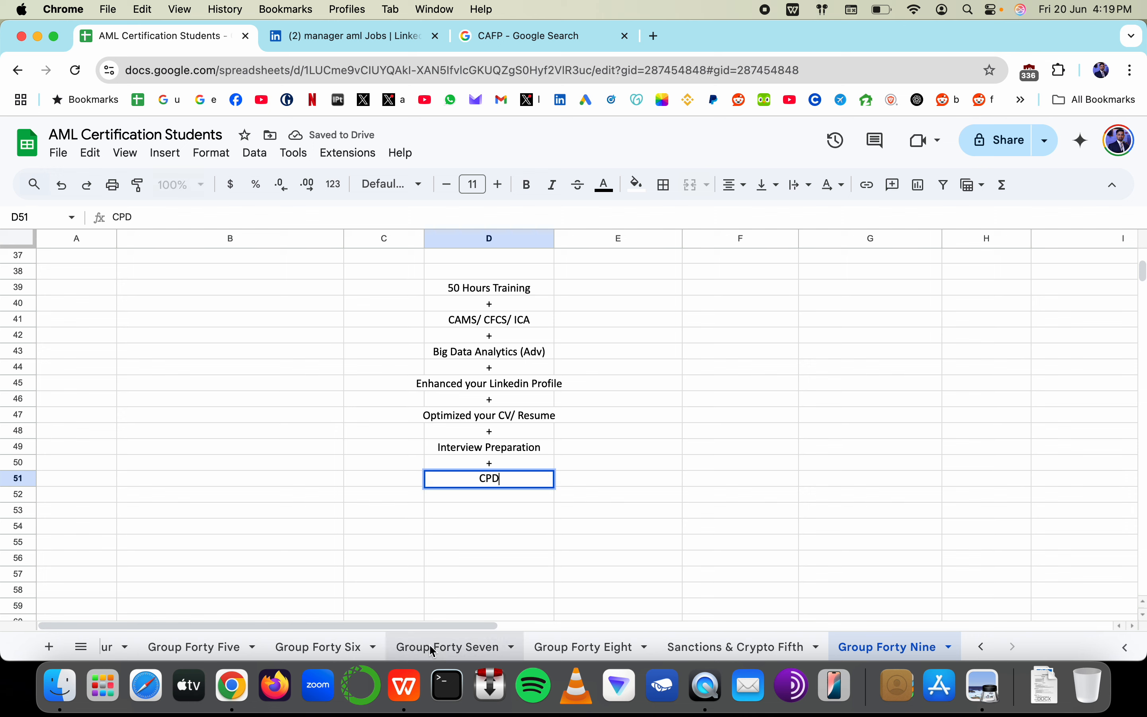
{"action": "left_click", "coordinate": [506, 499]}
{"action": "scroll", "coordinate": [421, 655], "scroll_direction": "left", "scroll_amount": 20}
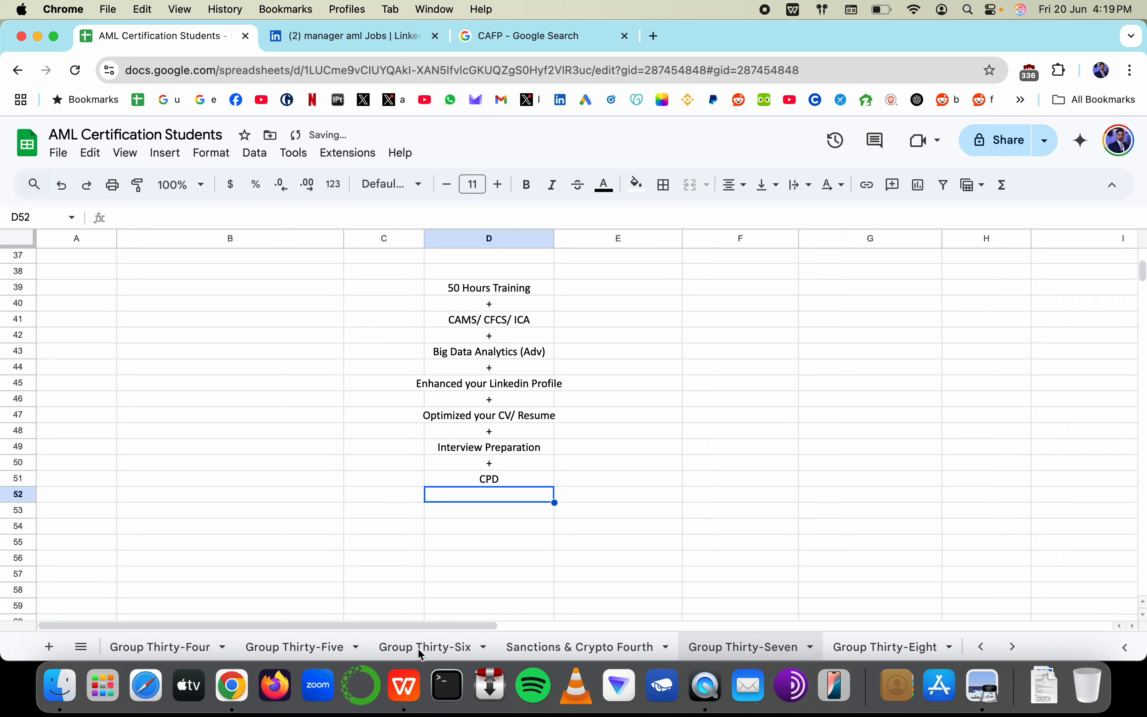
{"action": "scroll", "coordinate": [421, 654], "scroll_direction": "left", "scroll_amount": 5}
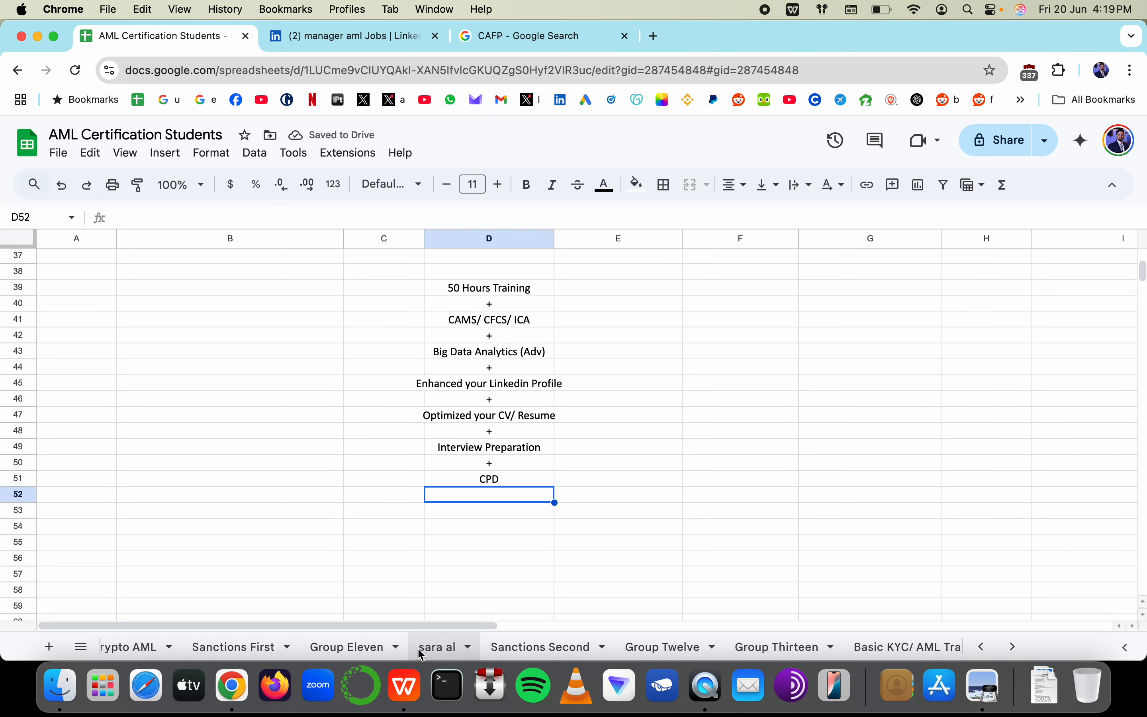
{"action": "scroll", "coordinate": [422, 647], "scroll_direction": "right", "scroll_amount": 10}
{"action": "left_click", "coordinate": [821, 653]}
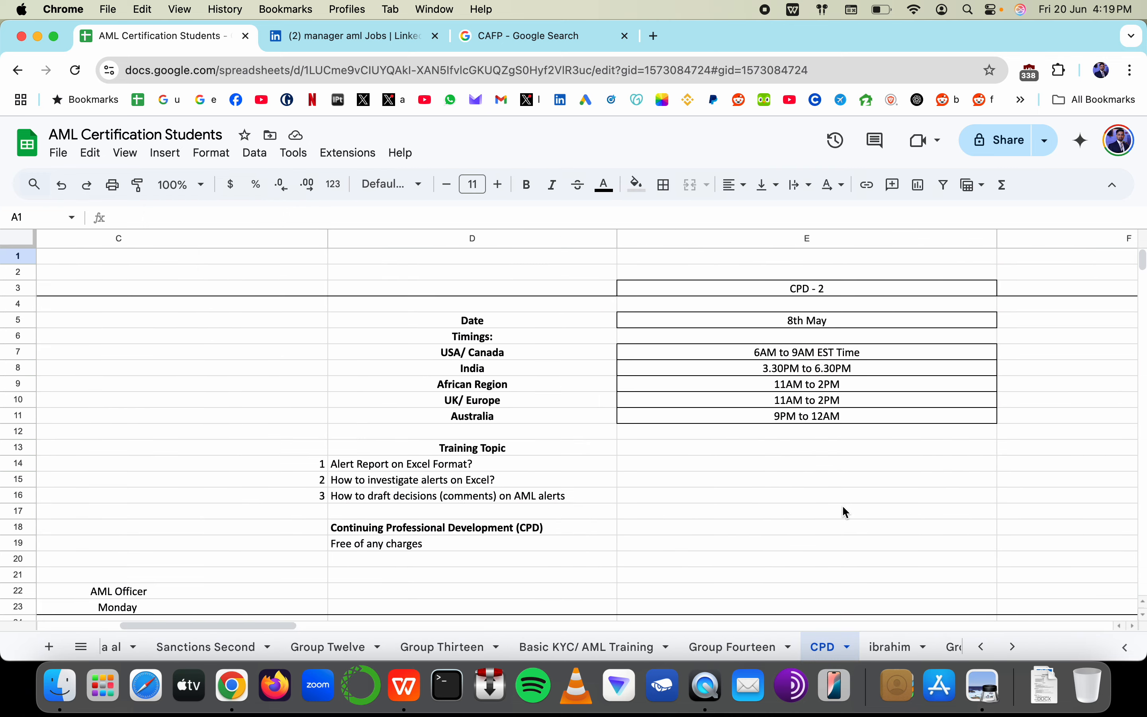
{"action": "scroll", "coordinate": [842, 504], "scroll_direction": "right", "scroll_amount": 15}
{"action": "scroll", "coordinate": [843, 505], "scroll_direction": "down", "scroll_amount": 10}
{"action": "scroll", "coordinate": [846, 512], "scroll_direction": "up", "scroll_amount": 8}
{"action": "scroll", "coordinate": [846, 513], "scroll_direction": "left", "scroll_amount": 5}
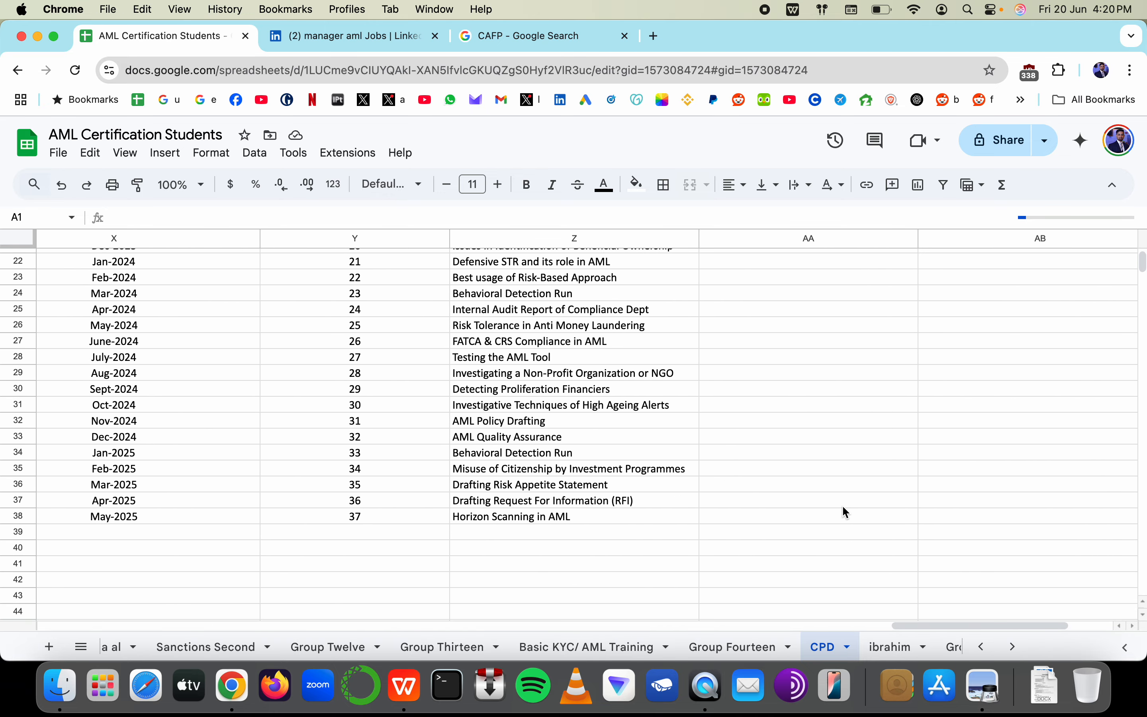
{"action": "left_click_drag", "start_coordinate": [827, 553], "coordinate": [325, 328]}
{"action": "scroll", "coordinate": [325, 351], "scroll_direction": "up", "scroll_amount": 3}
{"action": "scroll", "coordinate": [325, 328], "scroll_direction": "down", "scroll_amount": 5}
{"action": "scroll", "coordinate": [328, 331], "scroll_direction": "up", "scroll_amount": 2}
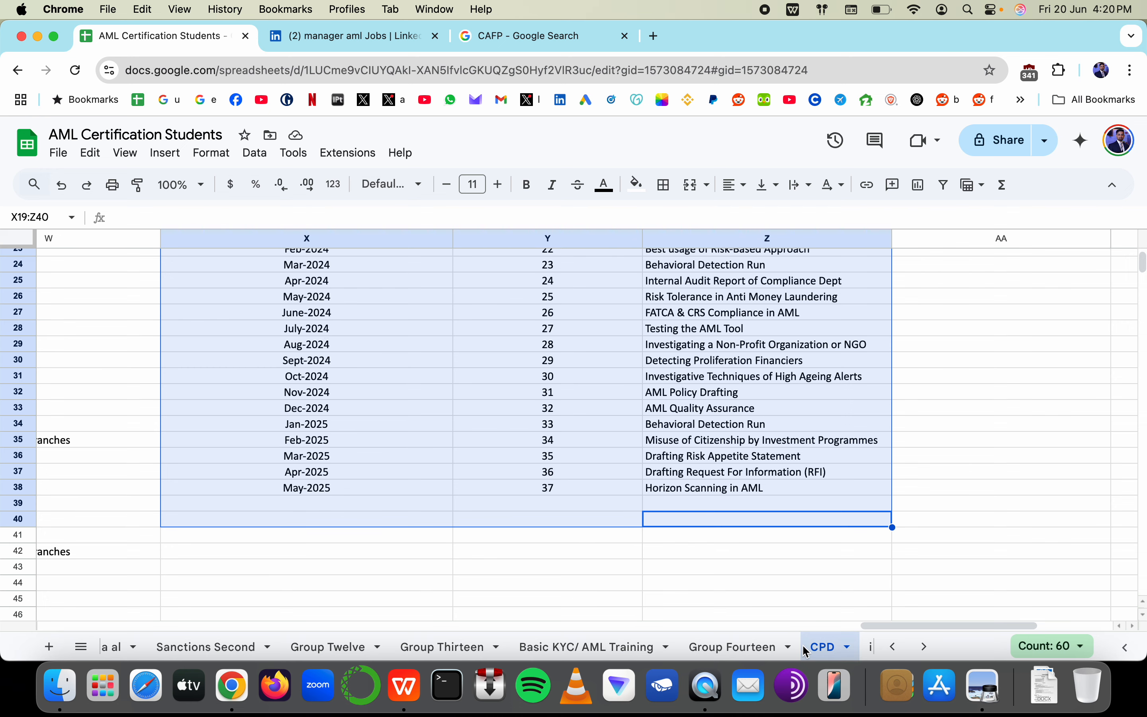
{"action": "scroll", "coordinate": [806, 649], "scroll_direction": "right", "scroll_amount": 10}
{"action": "scroll", "coordinate": [807, 653], "scroll_direction": "right", "scroll_amount": 5}
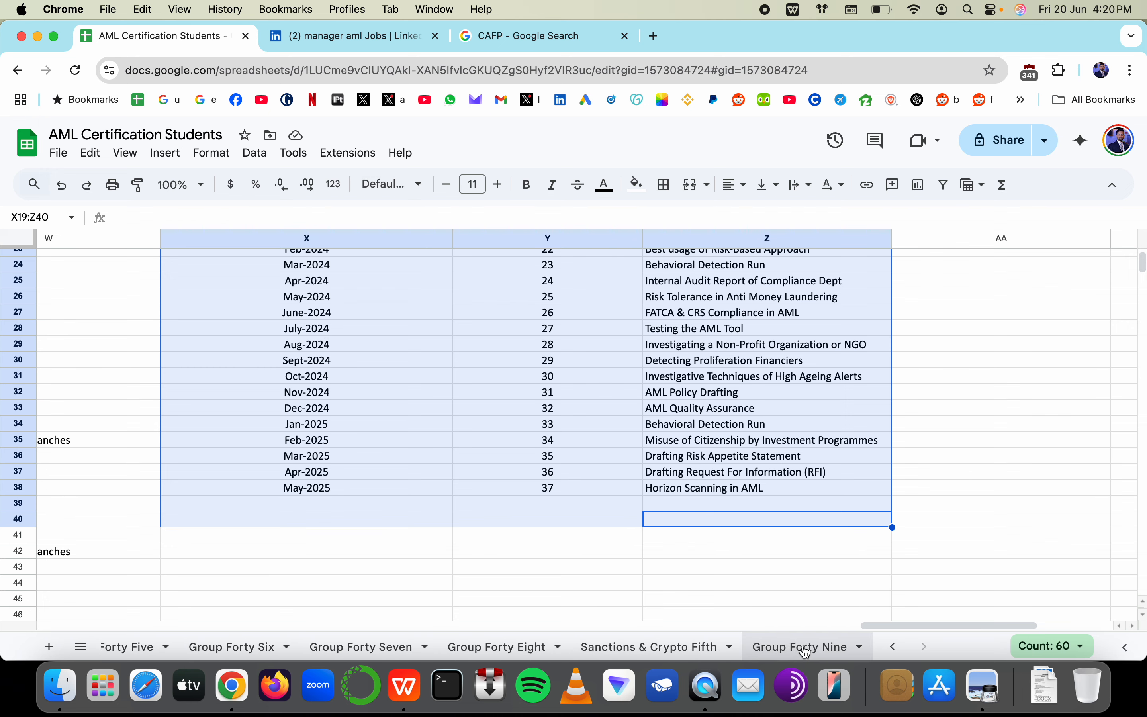
{"action": "left_click", "coordinate": [807, 653]}
{"action": "right_click", "coordinate": [665, 448]}
{"action": "left_click", "coordinate": [534, 359]}
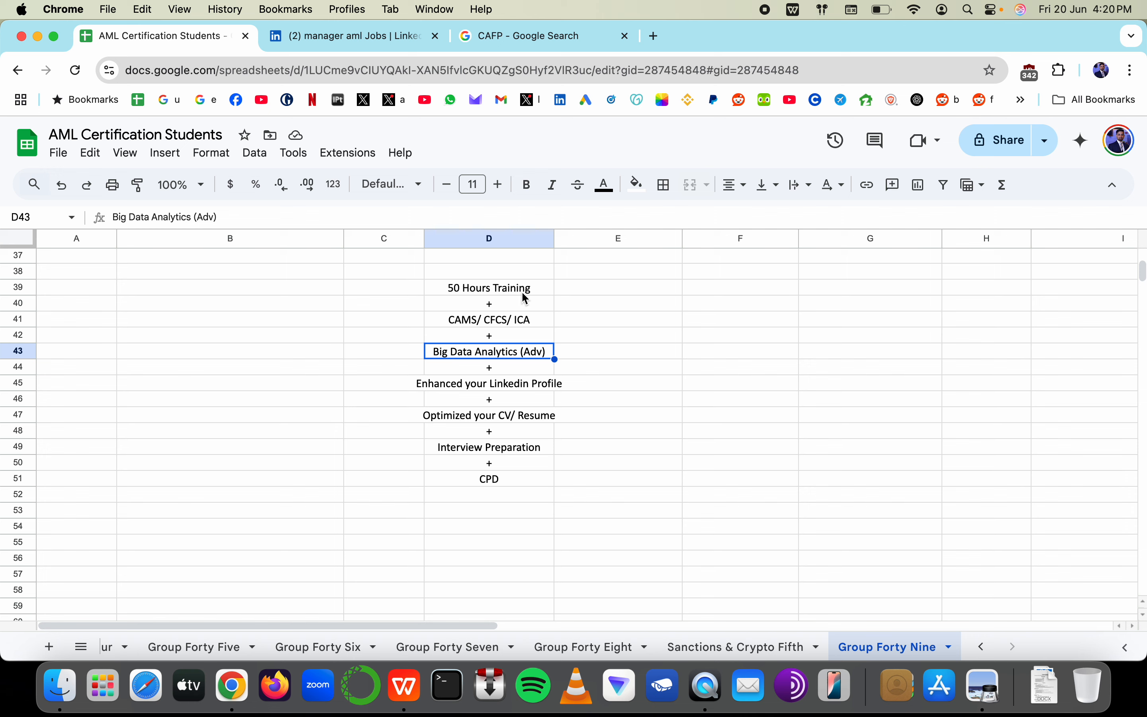
{"action": "left_click_drag", "start_coordinate": [526, 298], "coordinate": [521, 479]}
{"action": "key", "text": "super+b"}
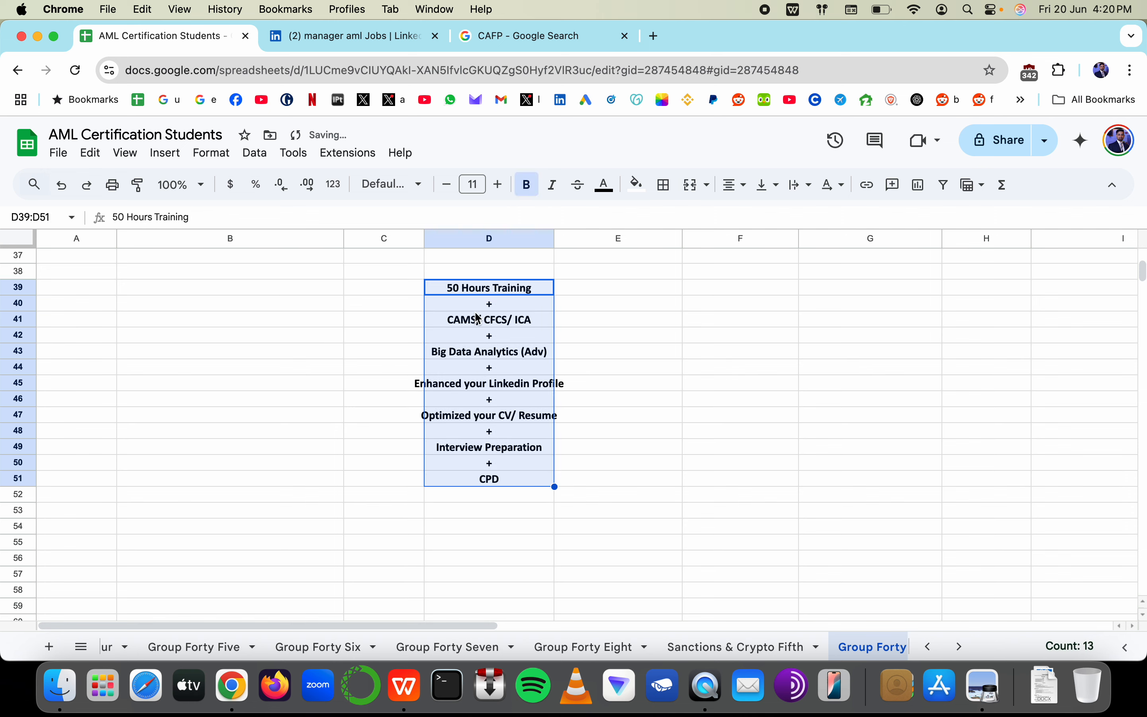
{"action": "left_click", "coordinate": [699, 510]}
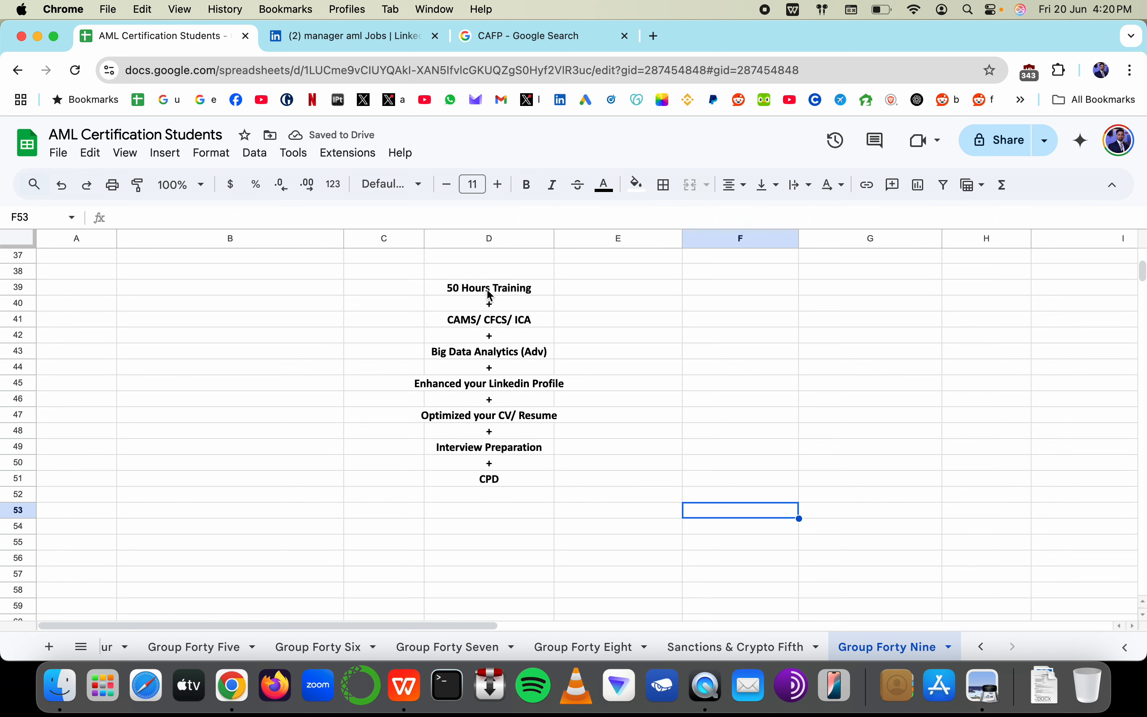
{"action": "left_click", "coordinate": [488, 291]}
{"action": "left_click", "coordinate": [489, 326], "text": "super"}
{"action": "left_click", "coordinate": [489, 354], "text": "super"}
{"action": "left_click", "coordinate": [489, 385], "text": "super"}
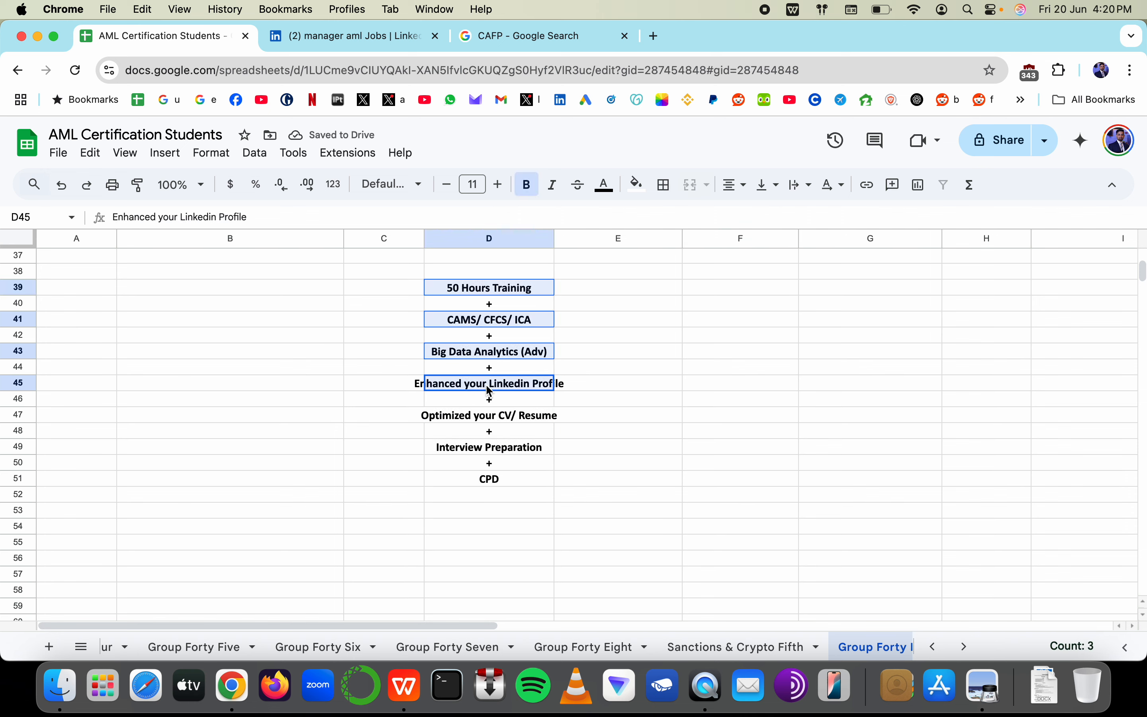
{"action": "left_click", "coordinate": [490, 416], "text": "super"}
{"action": "left_click", "coordinate": [491, 449], "text": "super"}
{"action": "left_click", "coordinate": [490, 478], "text": "super"}
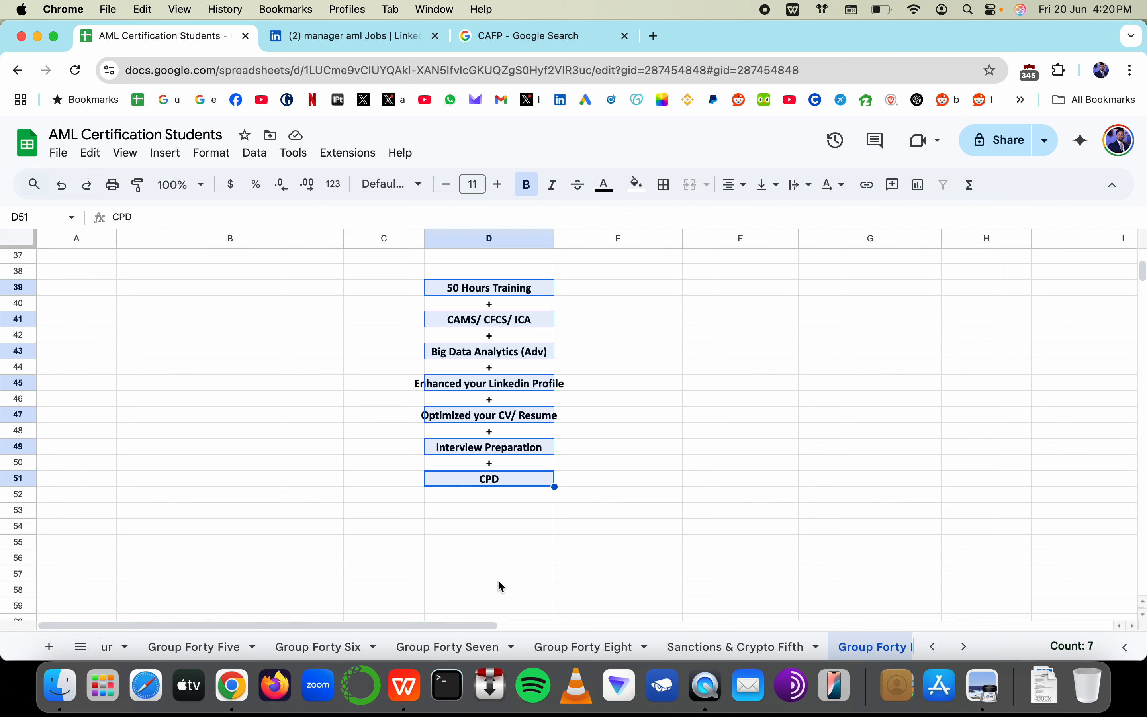
{"action": "left_click_drag", "start_coordinate": [410, 354], "coordinate": [609, 359]}
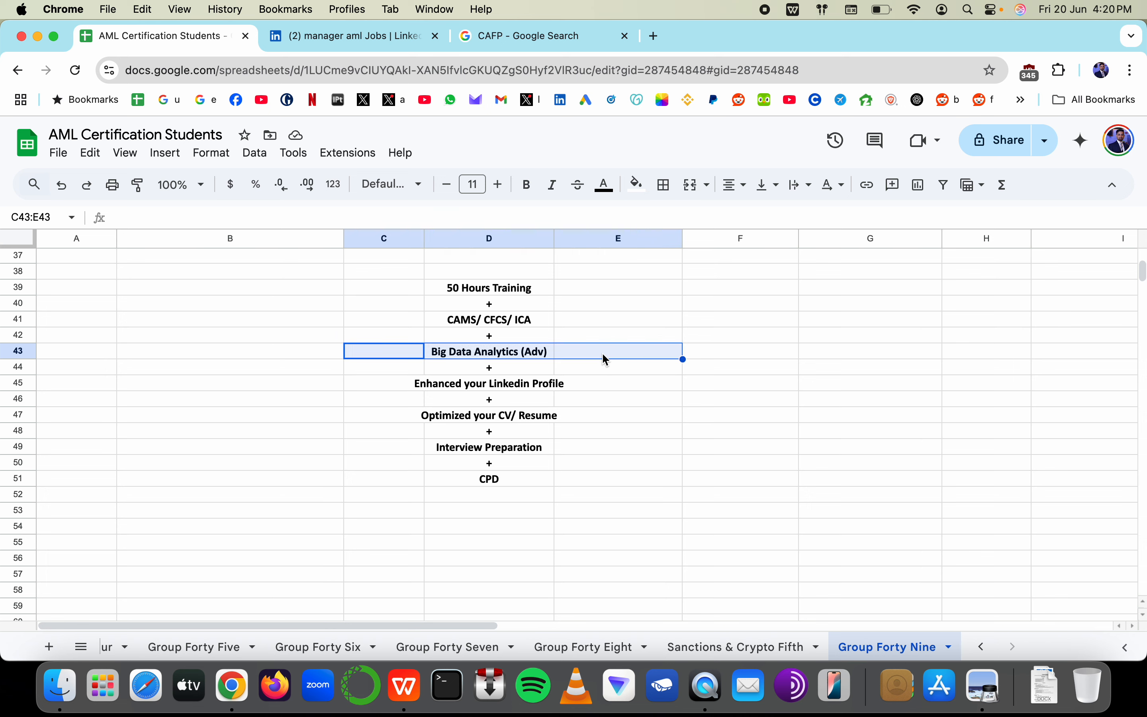
{"action": "left_click_drag", "start_coordinate": [379, 386], "coordinate": [639, 386]}
{"action": "left_click_drag", "start_coordinate": [379, 416], "coordinate": [649, 425]}
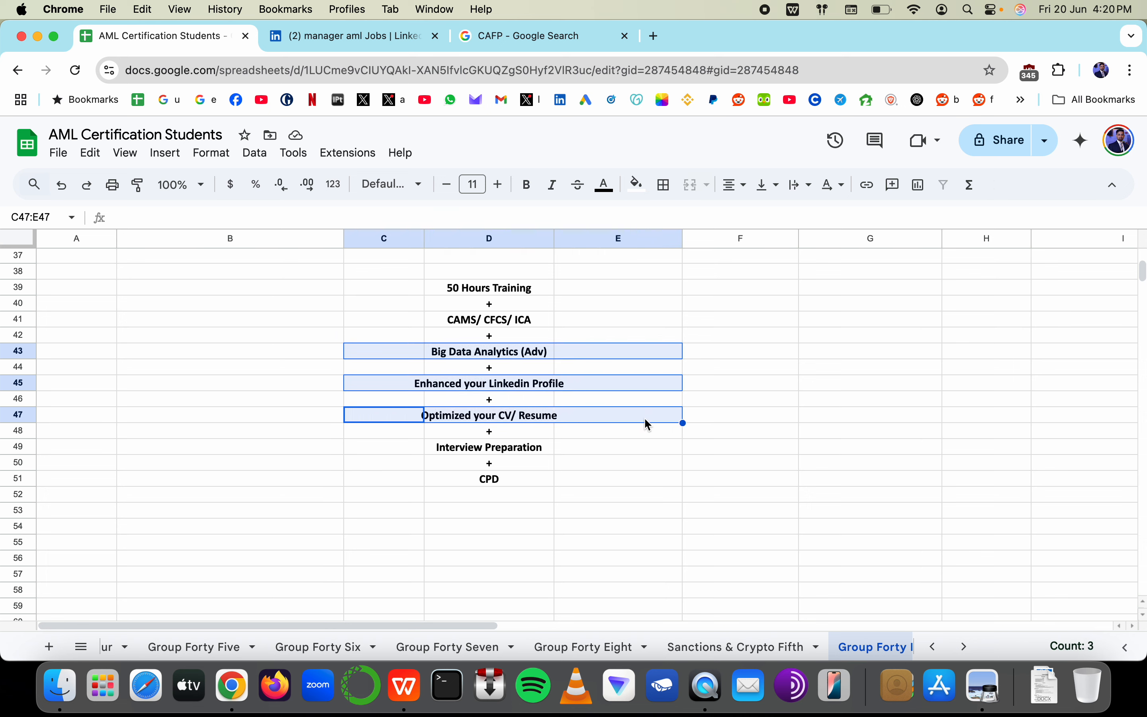
{"action": "left_click_drag", "start_coordinate": [412, 447], "coordinate": [654, 448]}
{"action": "left_click_drag", "start_coordinate": [431, 483], "coordinate": [655, 482]}
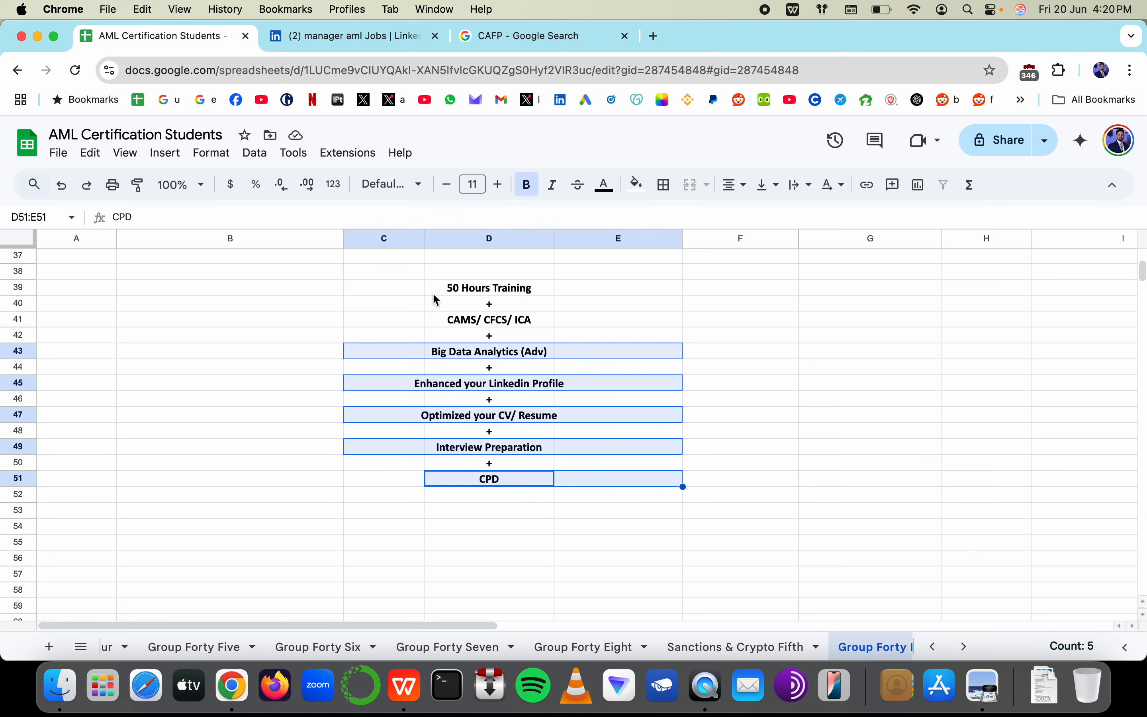
{"action": "left_click_drag", "start_coordinate": [443, 289], "coordinate": [638, 287]}
{"action": "left_click", "coordinate": [503, 287]}
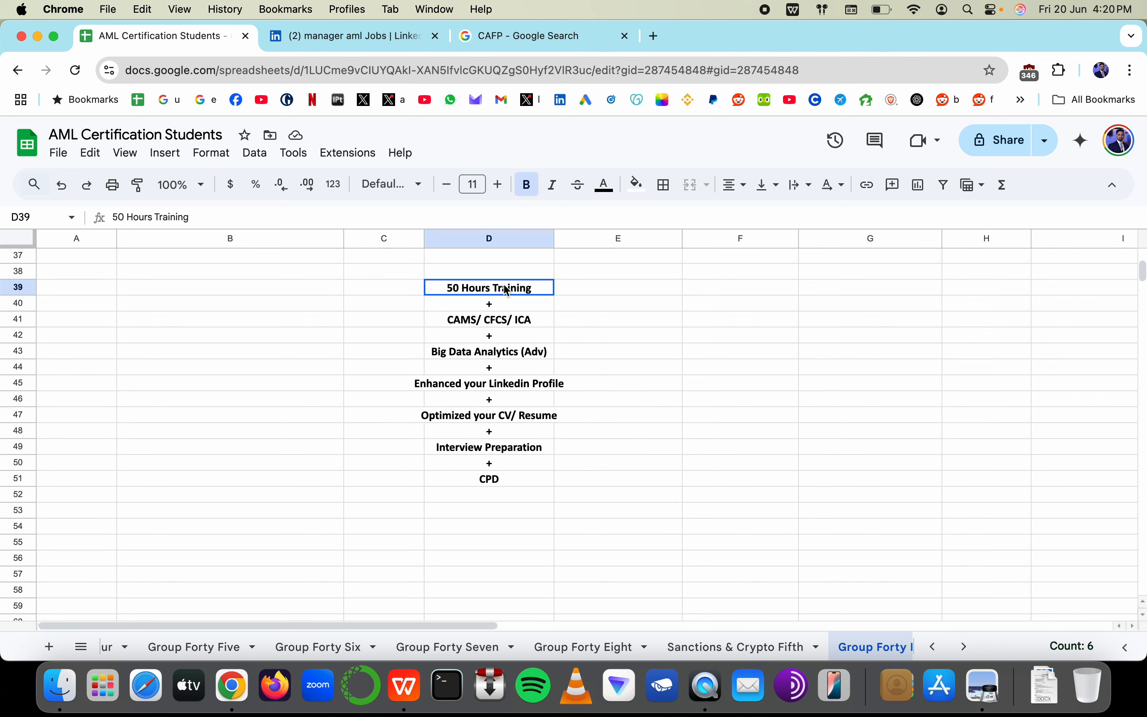
{"action": "left_click", "coordinate": [501, 322], "text": "ctrl"}
{"action": "left_click_drag", "start_coordinate": [366, 367], "coordinate": [722, 522]}
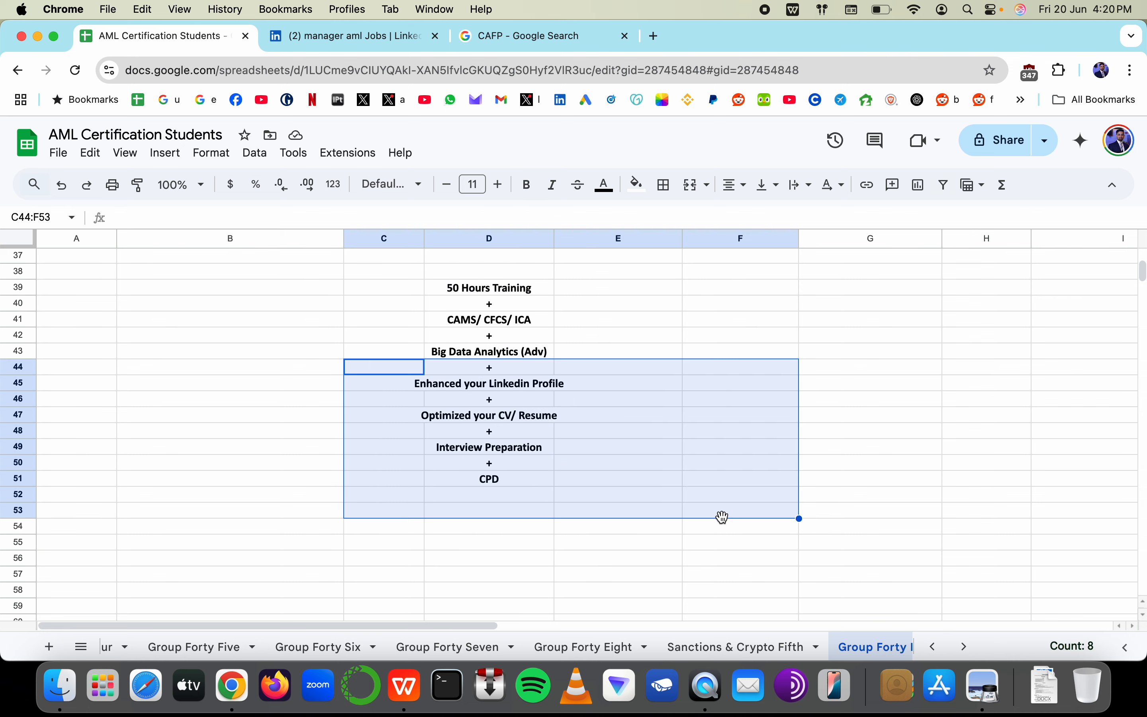
{"action": "left_click_drag", "start_coordinate": [582, 292], "coordinate": [590, 413]}
{"action": "left_click", "coordinate": [585, 294]}
{"action": "left_click_drag", "start_coordinate": [368, 384], "coordinate": [626, 386]}
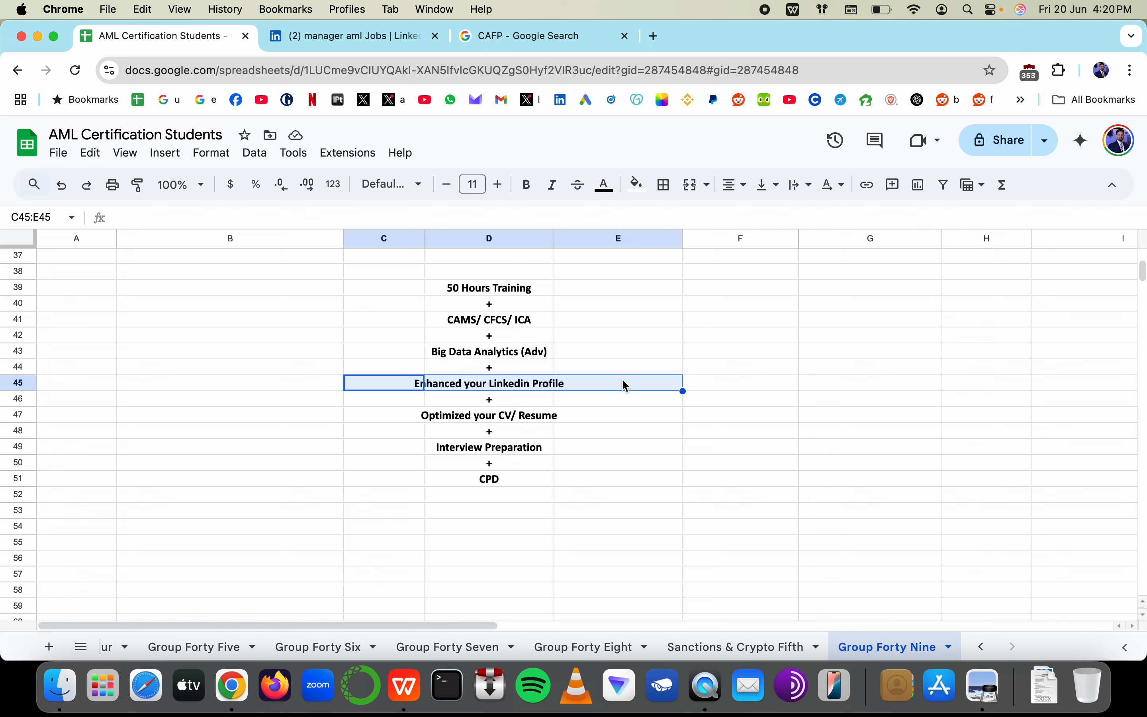
{"action": "left_click", "coordinate": [468, 389]}
{"action": "left_click_drag", "start_coordinate": [419, 416], "coordinate": [575, 415]}
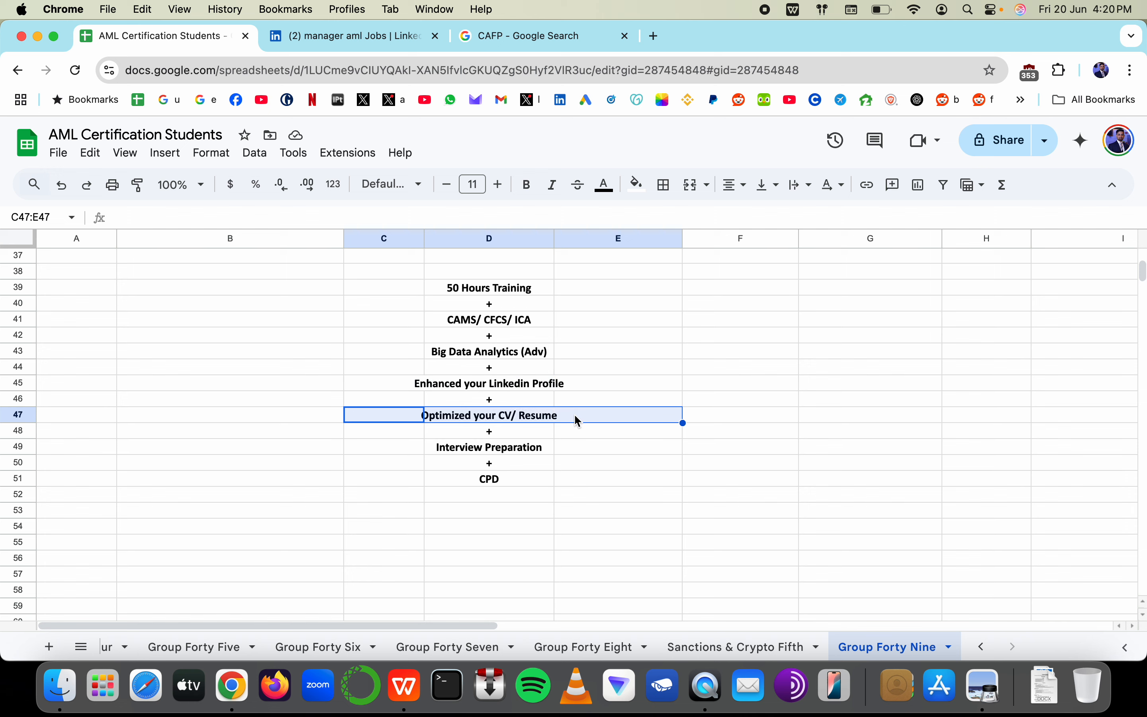
{"action": "left_click", "coordinate": [449, 479]}
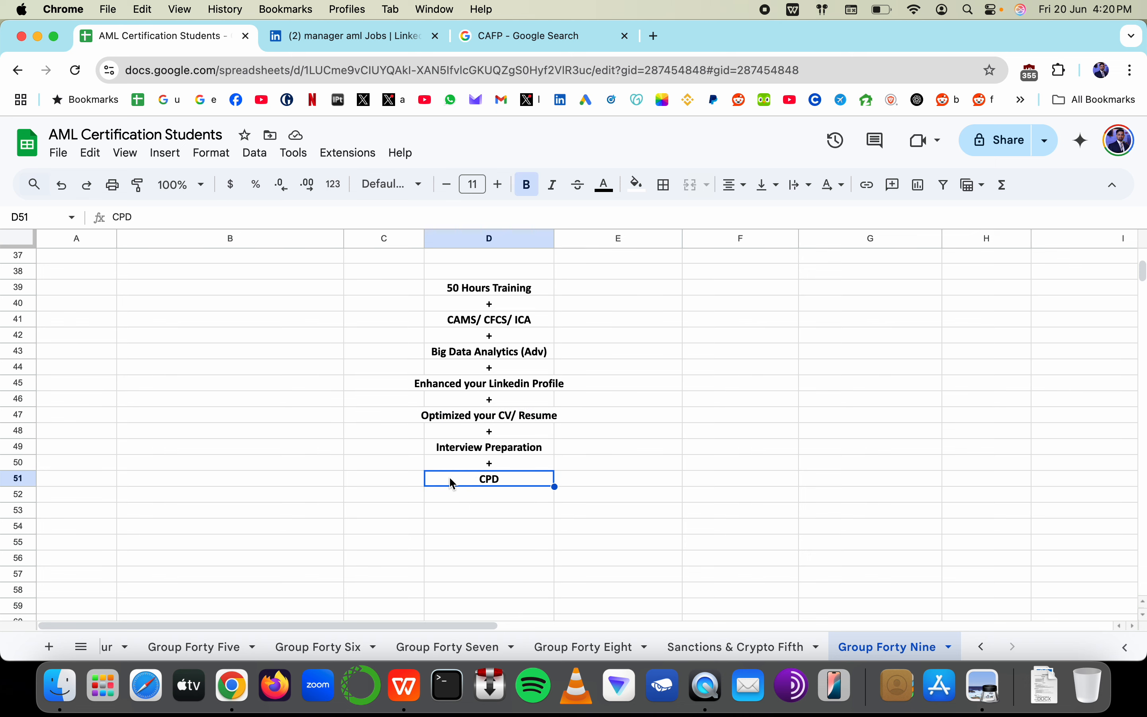
{"action": "left_click", "coordinate": [468, 443], "text": "super"}
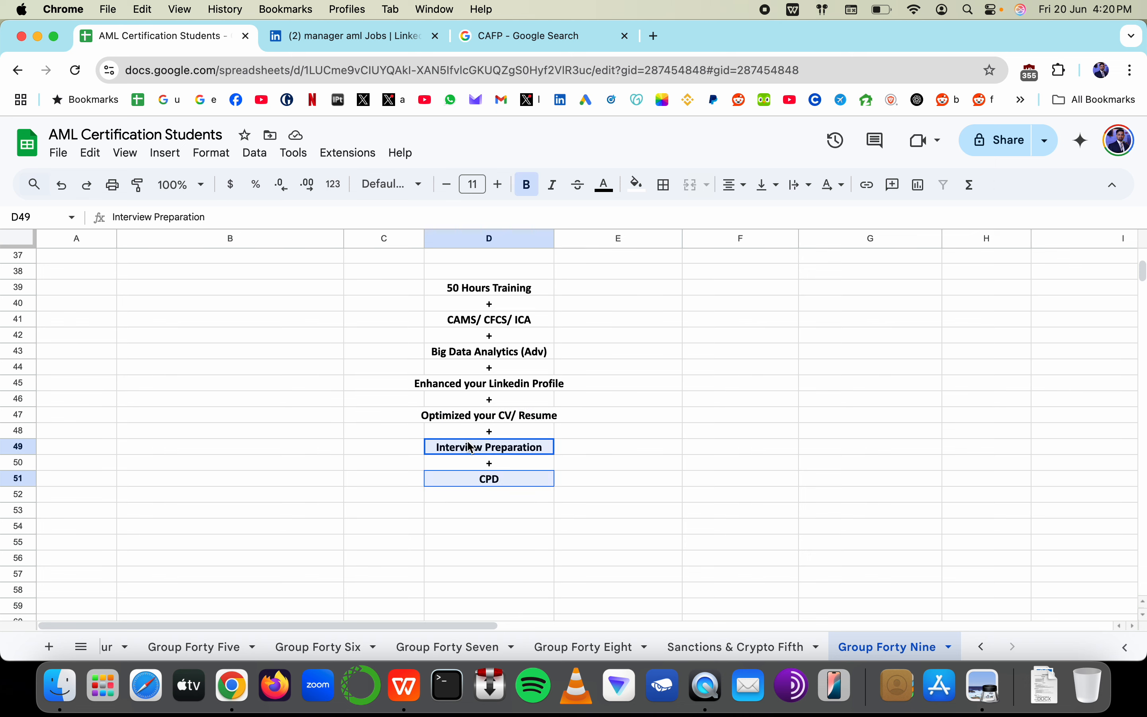
{"action": "left_click", "coordinate": [474, 420], "text": "super"}
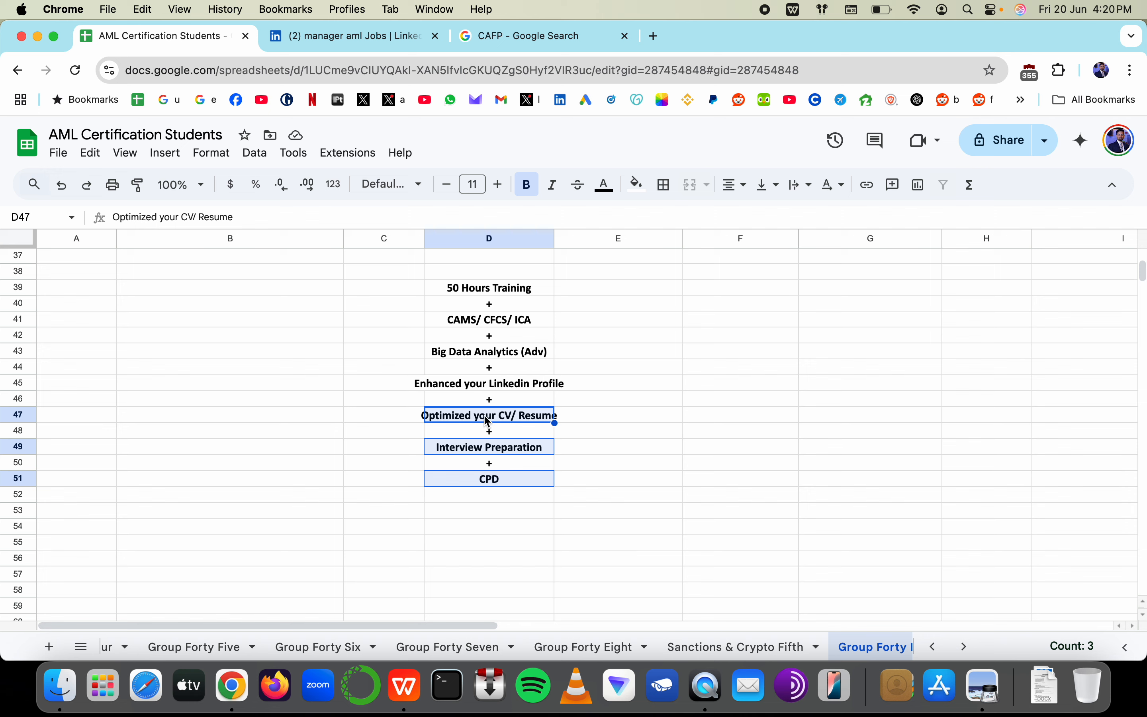
{"action": "left_click", "coordinate": [483, 386], "text": "super"}
{"action": "left_click", "coordinate": [487, 354], "text": "super"}
{"action": "left_click", "coordinate": [487, 322], "text": "super"}
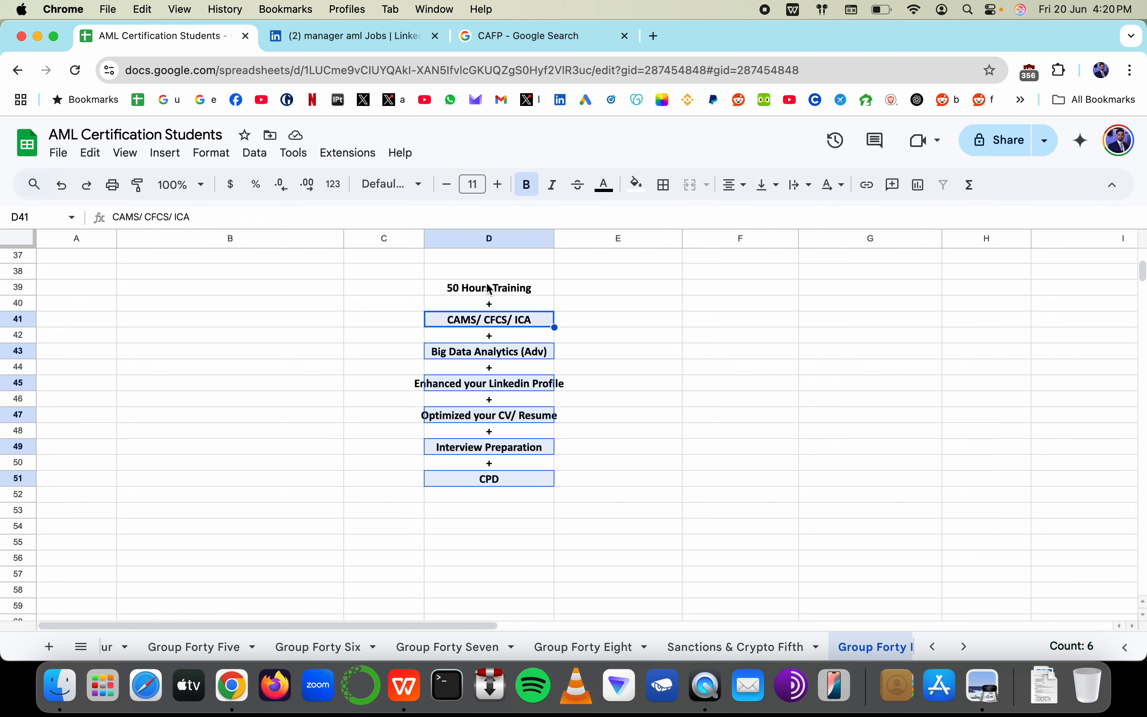
{"action": "left_click", "coordinate": [490, 290], "text": "super"}
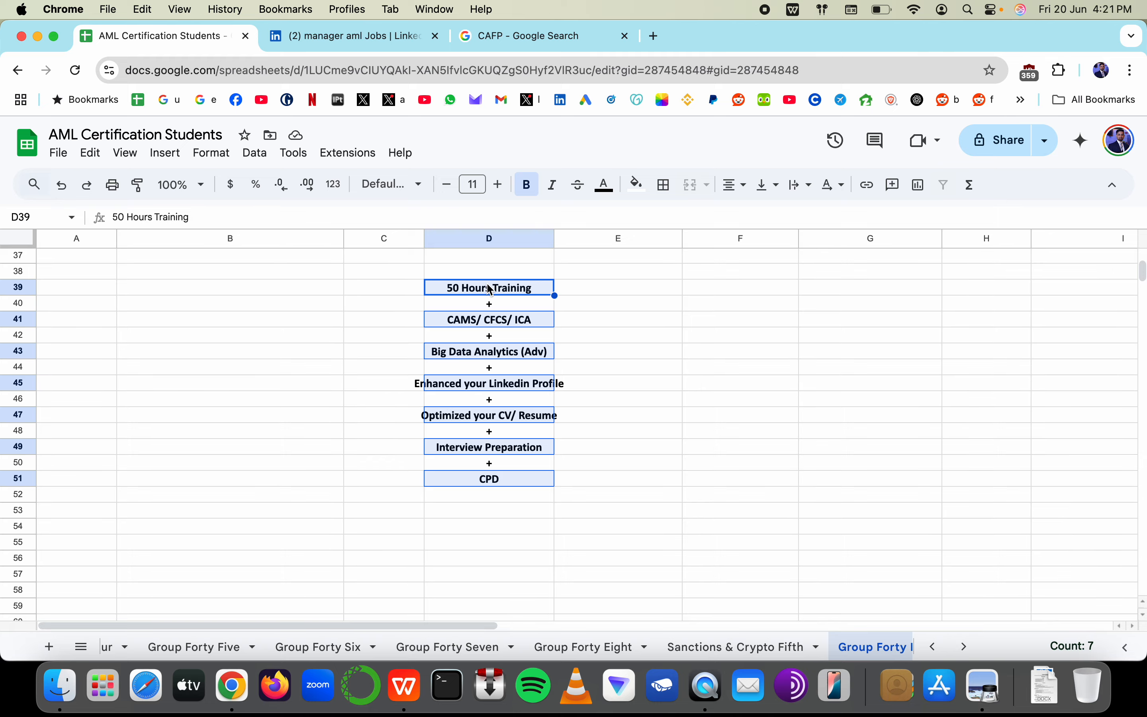
{"action": "key", "text": "super+Tab"}
Highlight the AML Analyst heading and the last Skills bullet in yellow
{"action": "scroll", "coordinate": [640, 259], "scroll_direction": "down", "scroll_amount": 20}
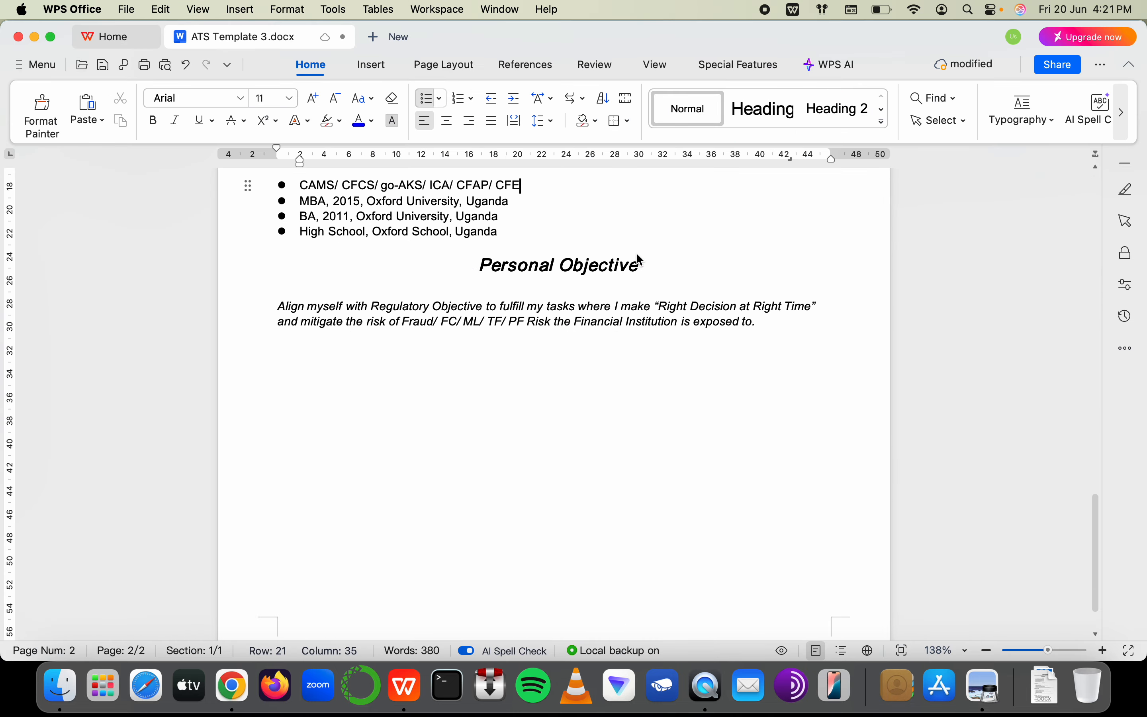
{"action": "scroll", "coordinate": [640, 260], "scroll_direction": "up", "scroll_amount": 20}
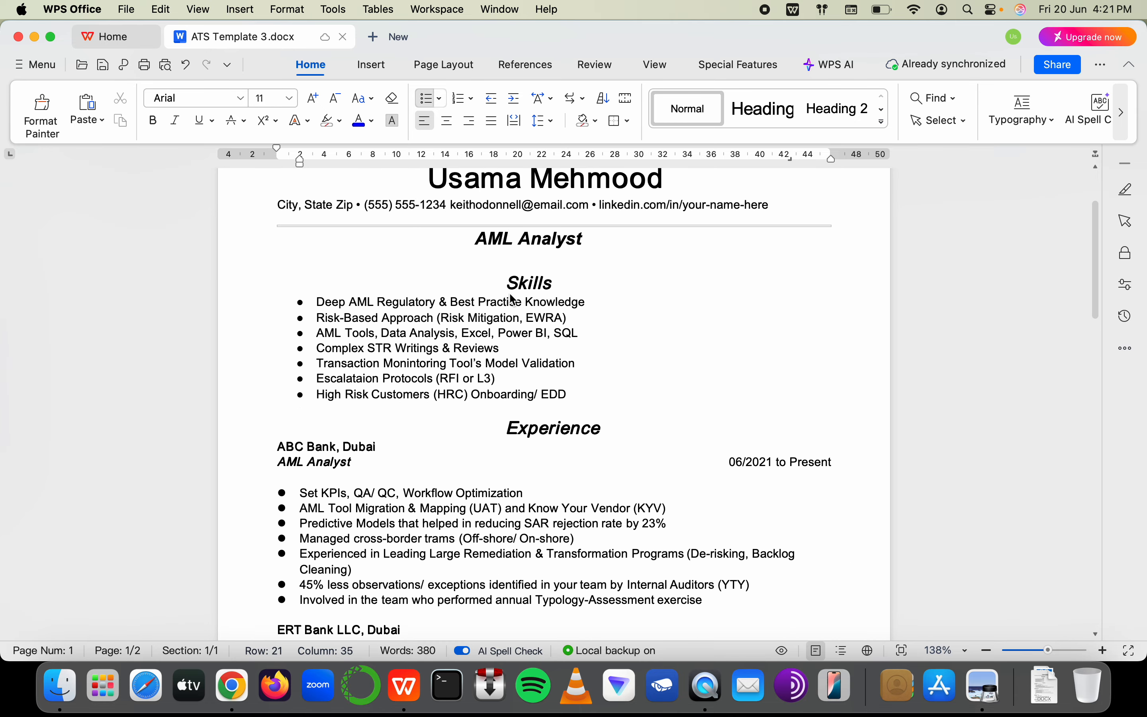
{"action": "left_click_drag", "start_coordinate": [478, 308], "coordinate": [584, 309]}
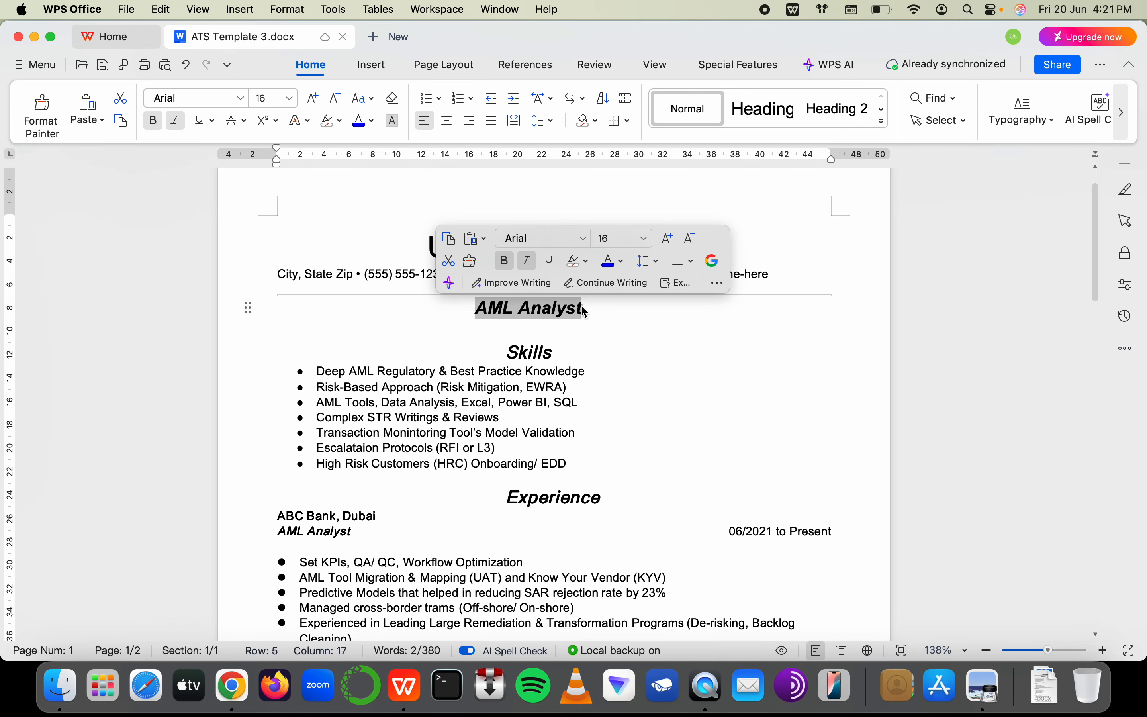
{"action": "left_click", "coordinate": [330, 125]}
{"action": "left_click", "coordinate": [327, 164]}
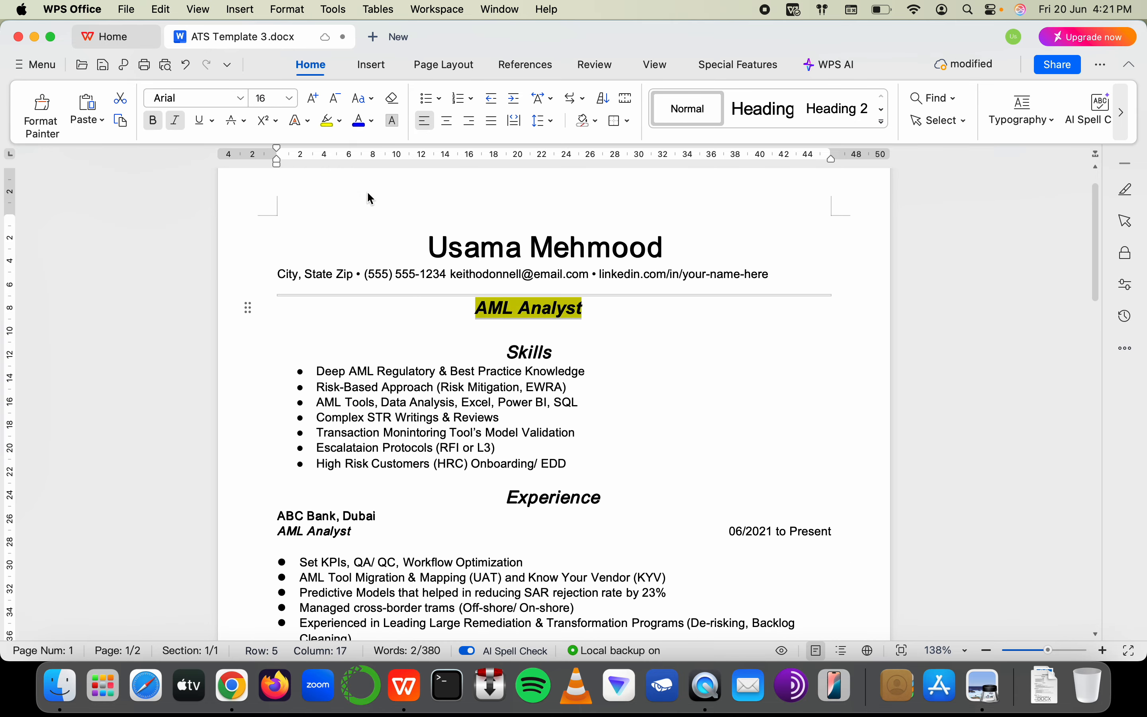
{"action": "double_click", "coordinate": [514, 353]}
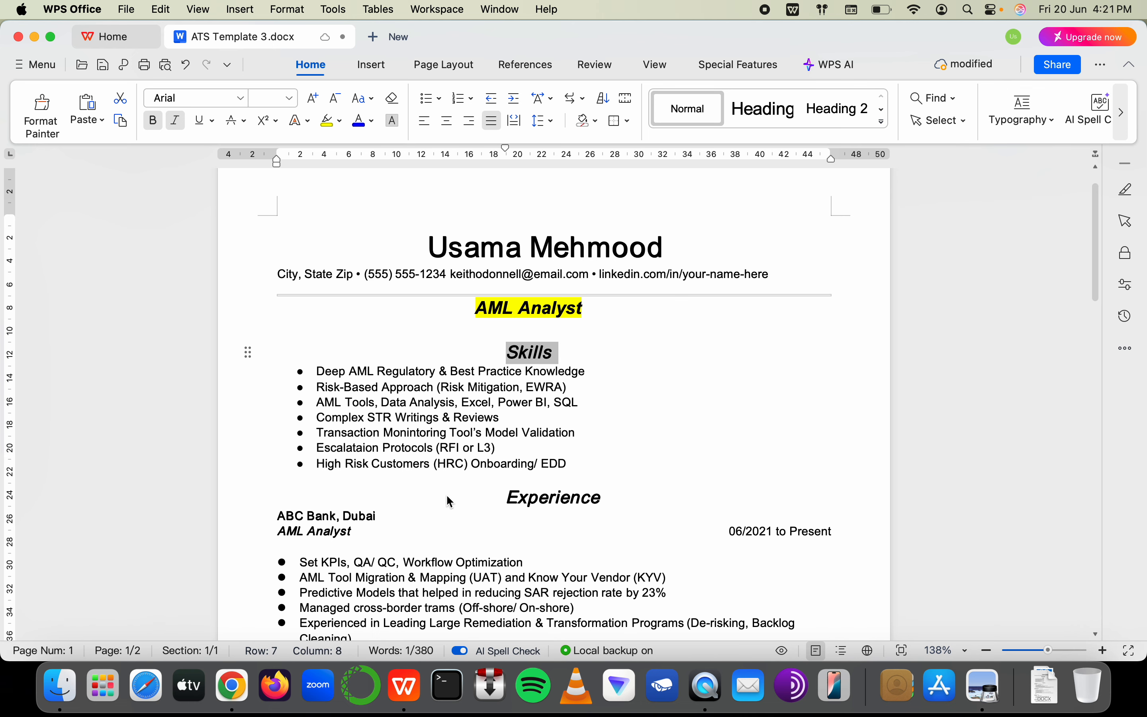
{"action": "left_click_drag", "start_coordinate": [571, 473], "coordinate": [272, 468]}
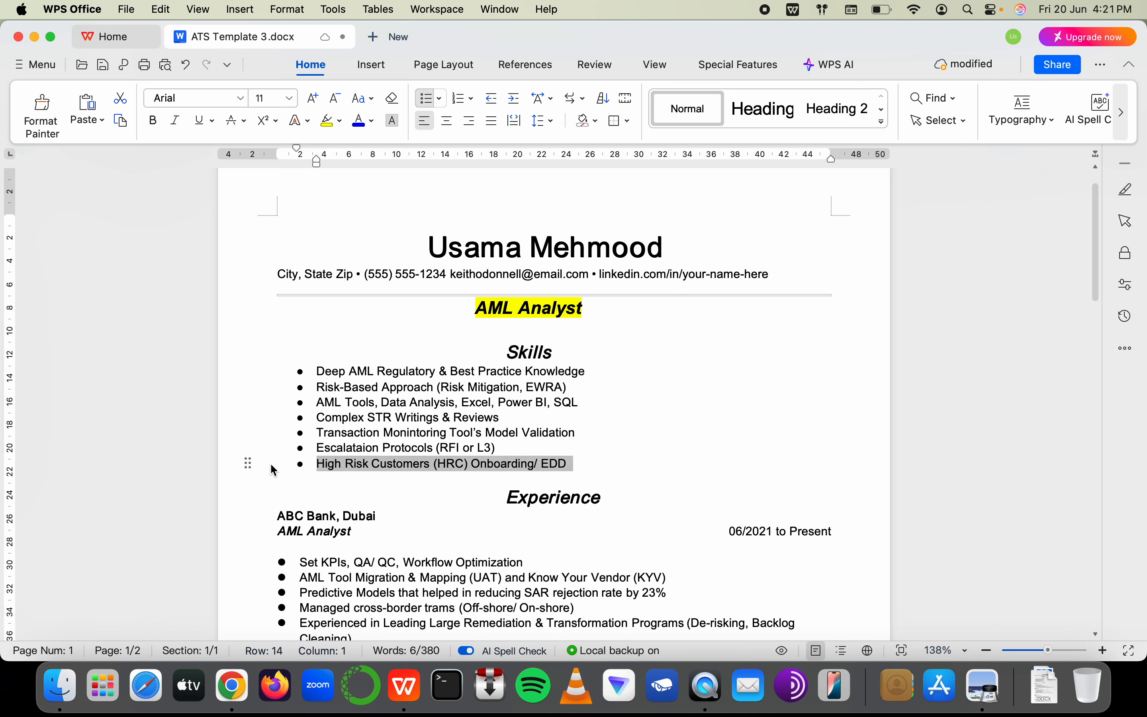
{"action": "left_click", "coordinate": [327, 122]}
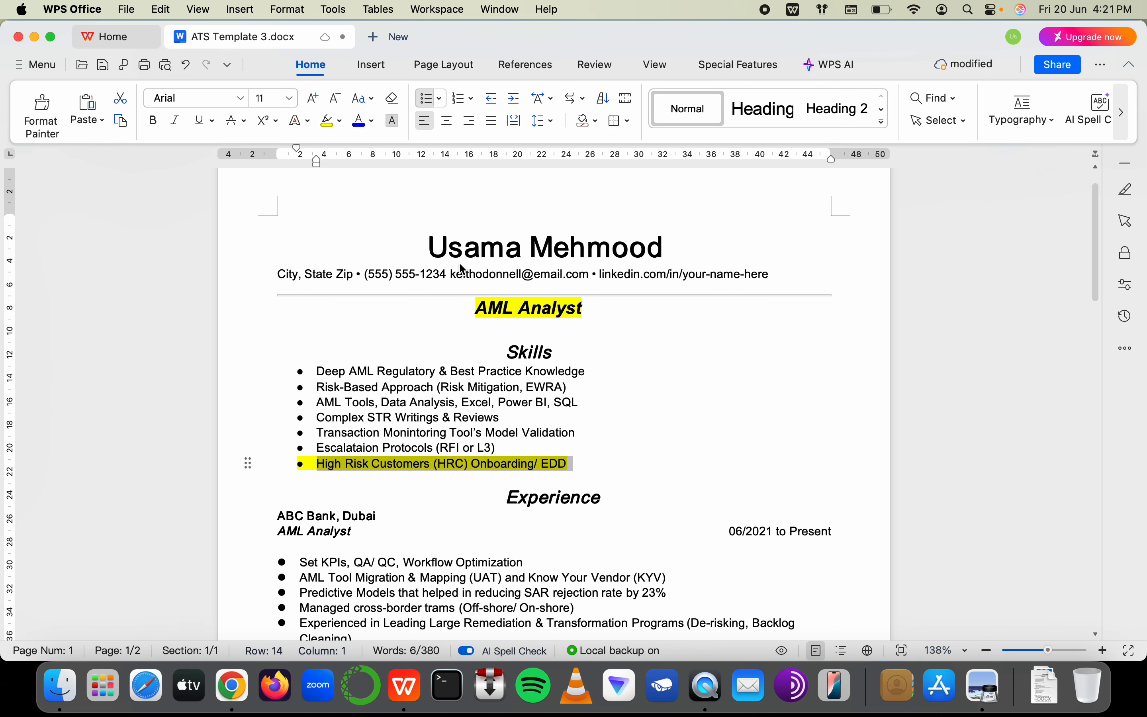
Add a yellow-highlighted placeholder bullet after Typology-Assessment under the ABC Bank duties
{"action": "scroll", "coordinate": [460, 265], "scroll_direction": "down", "scroll_amount": 4}
{"action": "left_click", "coordinate": [339, 358]}
{"action": "left_click", "coordinate": [334, 341]}
{"action": "left_click", "coordinate": [401, 433]}
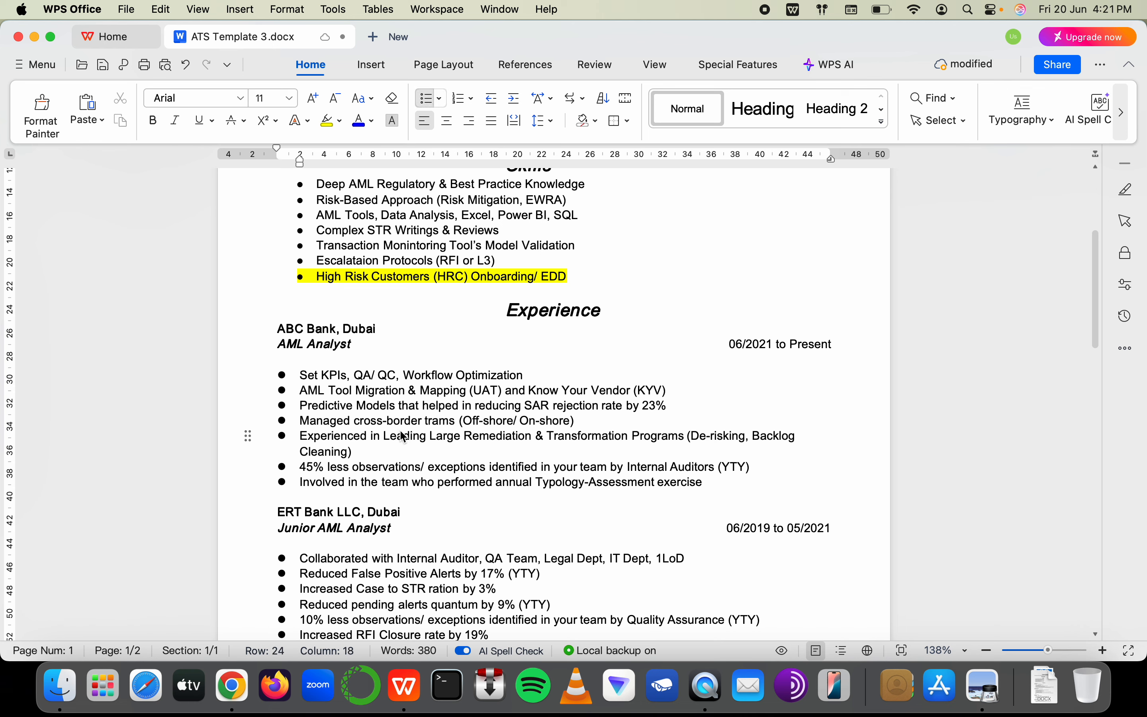
{"action": "left_click_drag", "start_coordinate": [708, 489], "coordinate": [414, 488]}
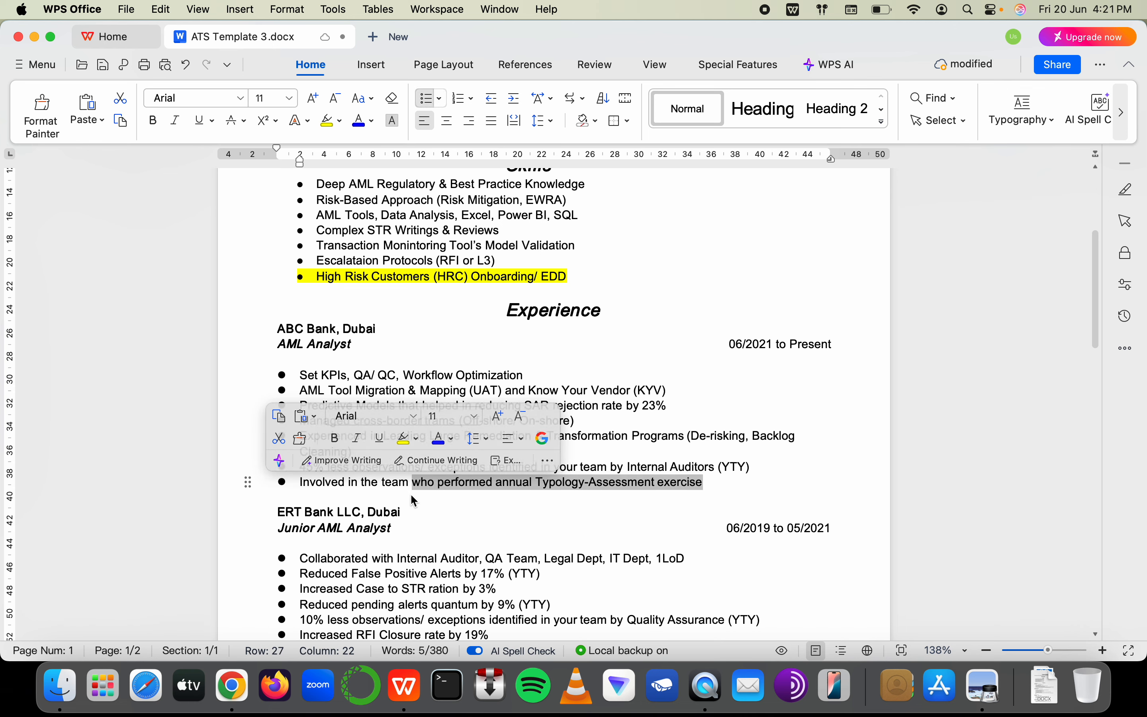
{"action": "left_click", "coordinate": [809, 506]}
{"action": "left_click", "coordinate": [733, 481]}
{"action": "key", "text": "Return"}
{"action": "type", "text": "eiurteiruw"}
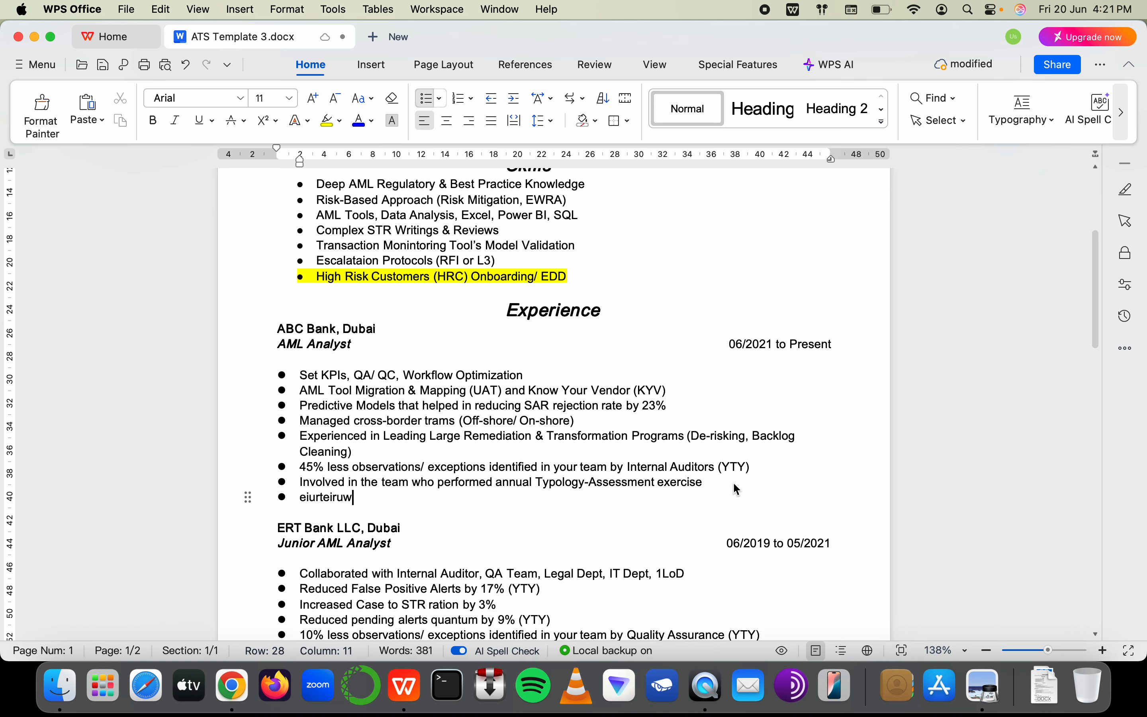
{"action": "type", "text": "tgewrutgwerg"}
{"action": "double_click", "coordinate": [311, 499]}
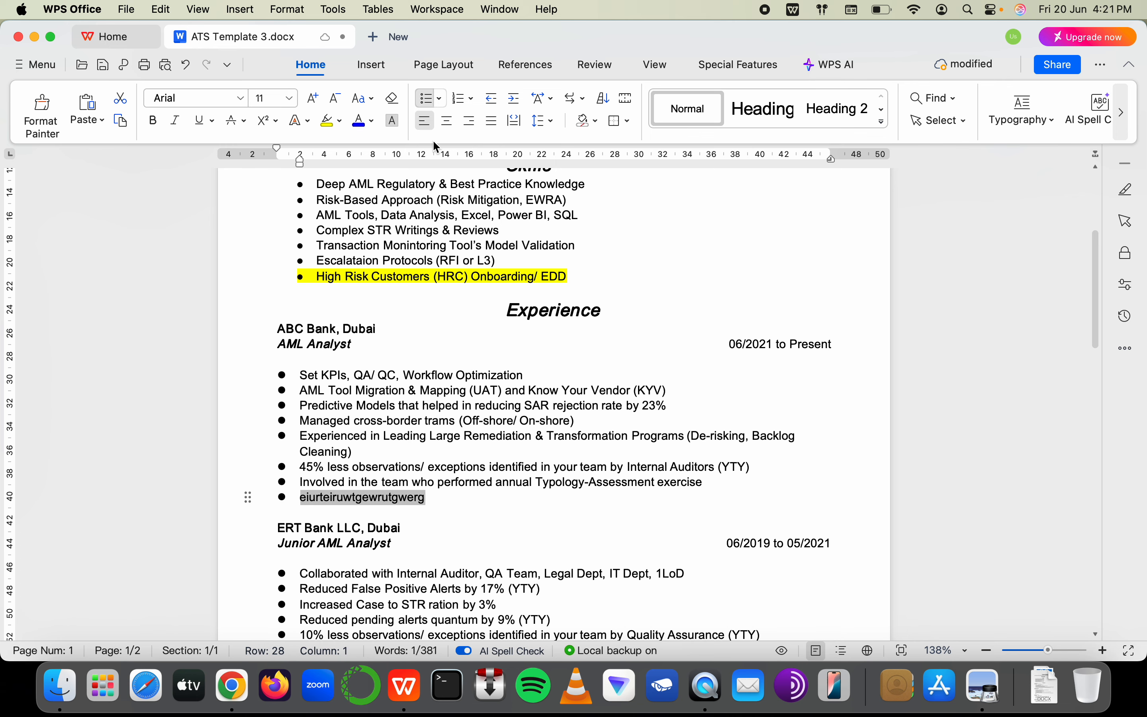
{"action": "left_click", "coordinate": [327, 120]}
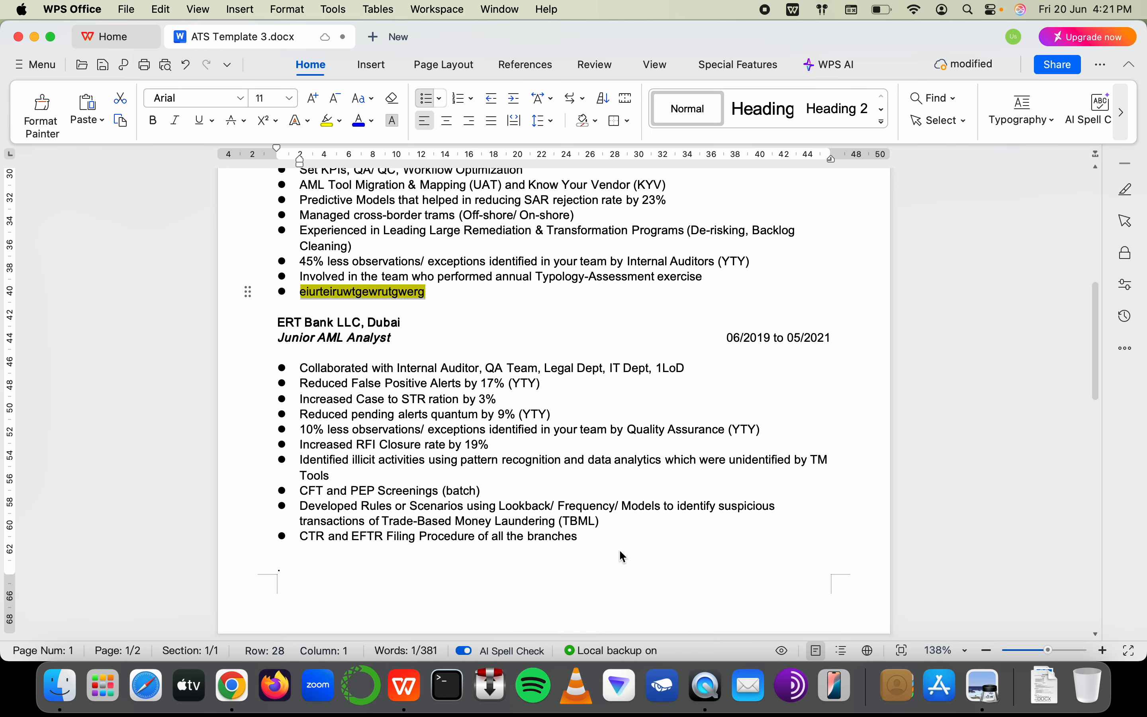
Add a yellow-highlighted placeholder bullet after the CTR and EFTR line under ERT Bank
{"action": "left_click", "coordinate": [620, 550]}
{"action": "type", "text": "s"}
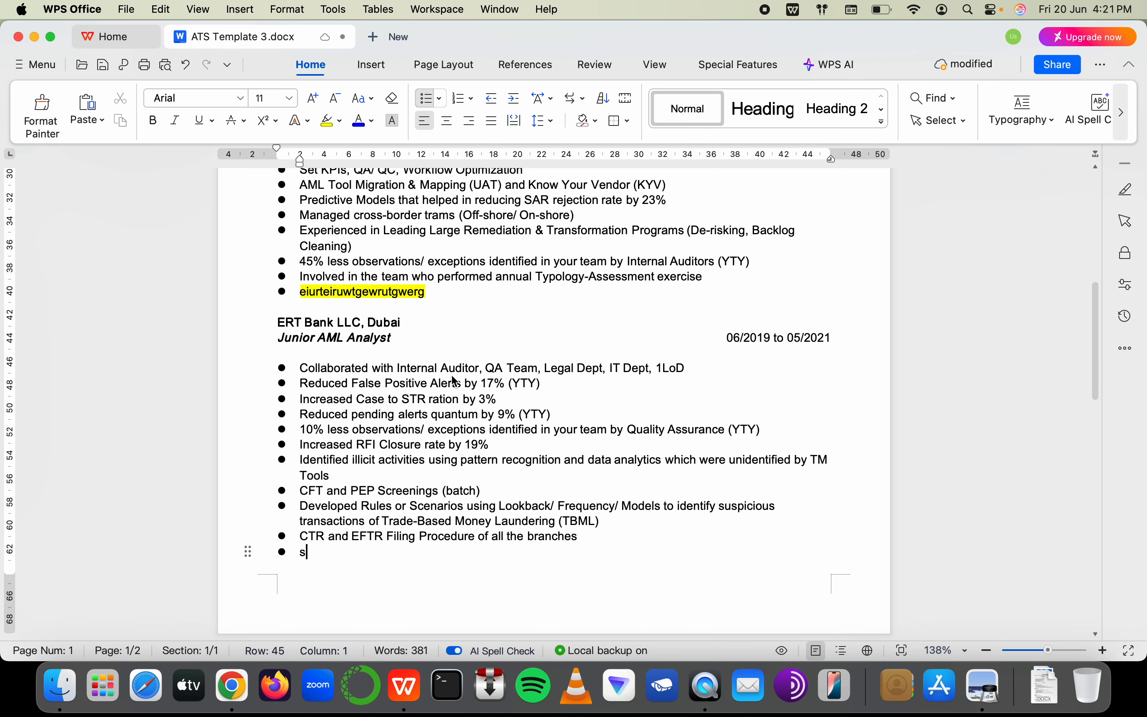
{"action": "type", "text": "dkjfgsdufgdewiugtewduigertu"}
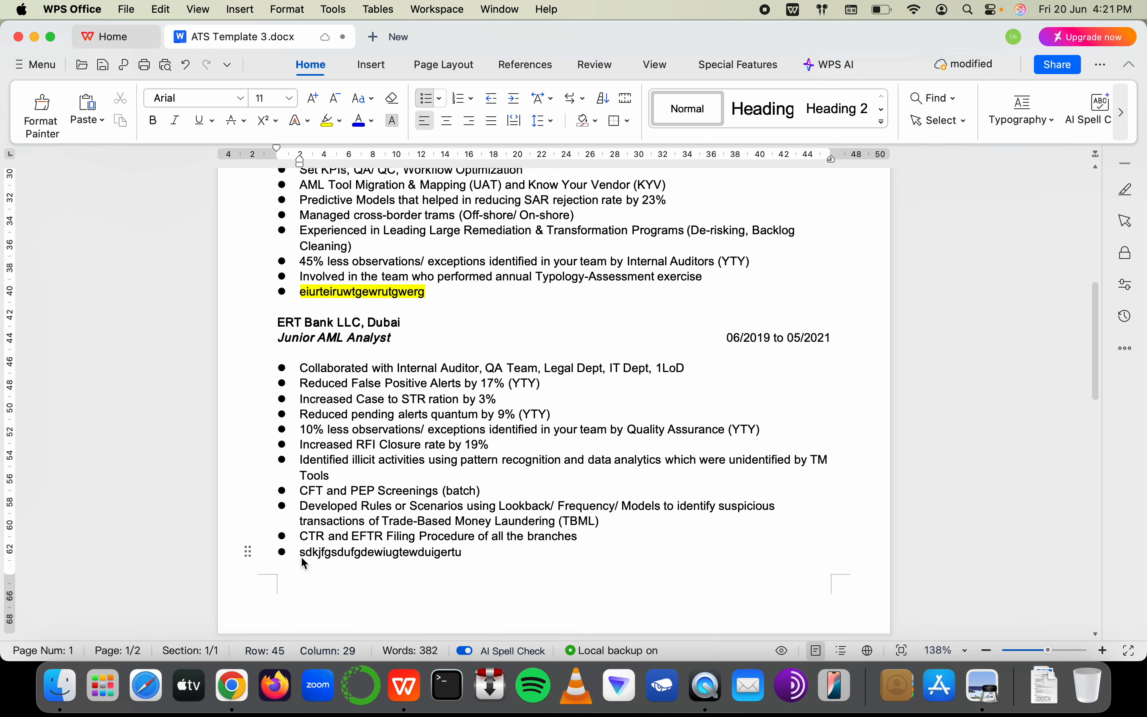
{"action": "double_click", "coordinate": [304, 563]}
{"action": "left_click", "coordinate": [327, 120]}
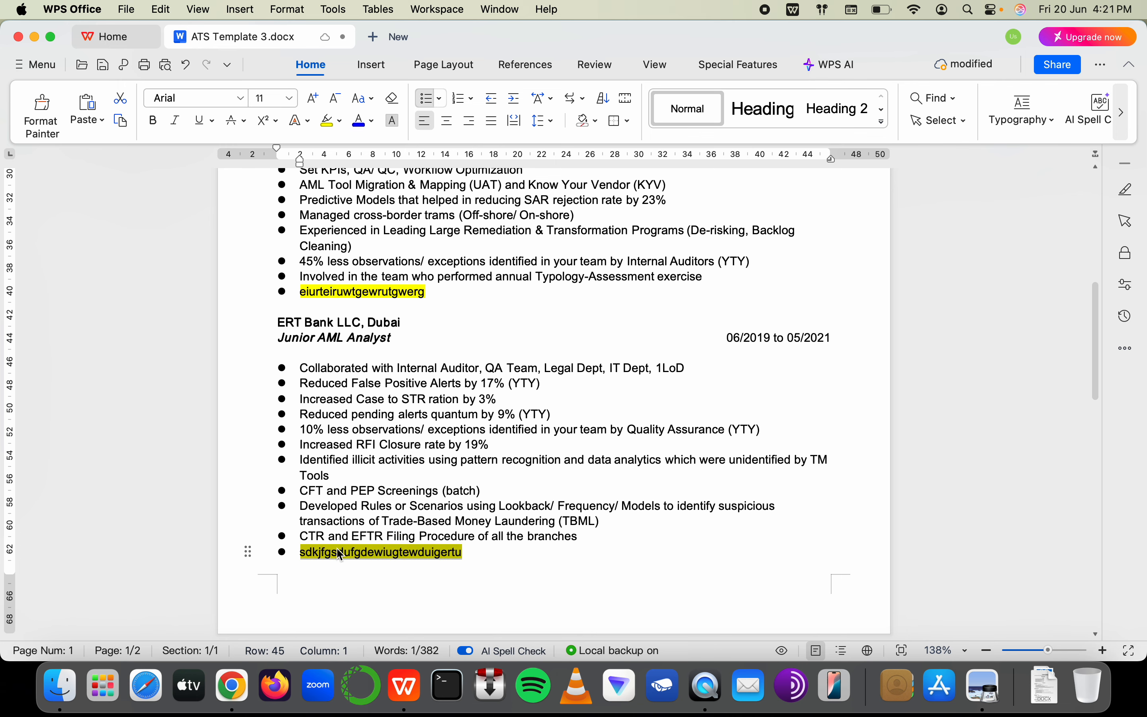
Scroll back over the resume, then switch to the browser
{"action": "scroll", "coordinate": [355, 443], "scroll_direction": "up", "scroll_amount": 3}
{"action": "scroll", "coordinate": [379, 441], "scroll_direction": "up", "scroll_amount": 5}
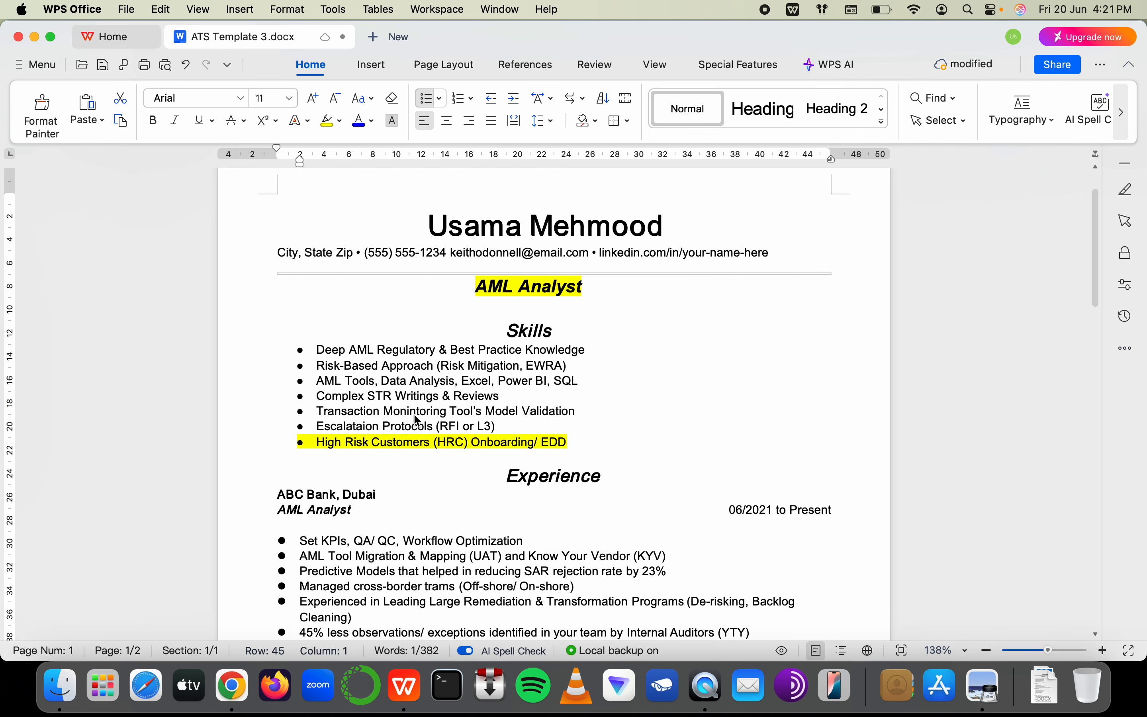
{"action": "scroll", "coordinate": [411, 436], "scroll_direction": "down", "scroll_amount": 15}
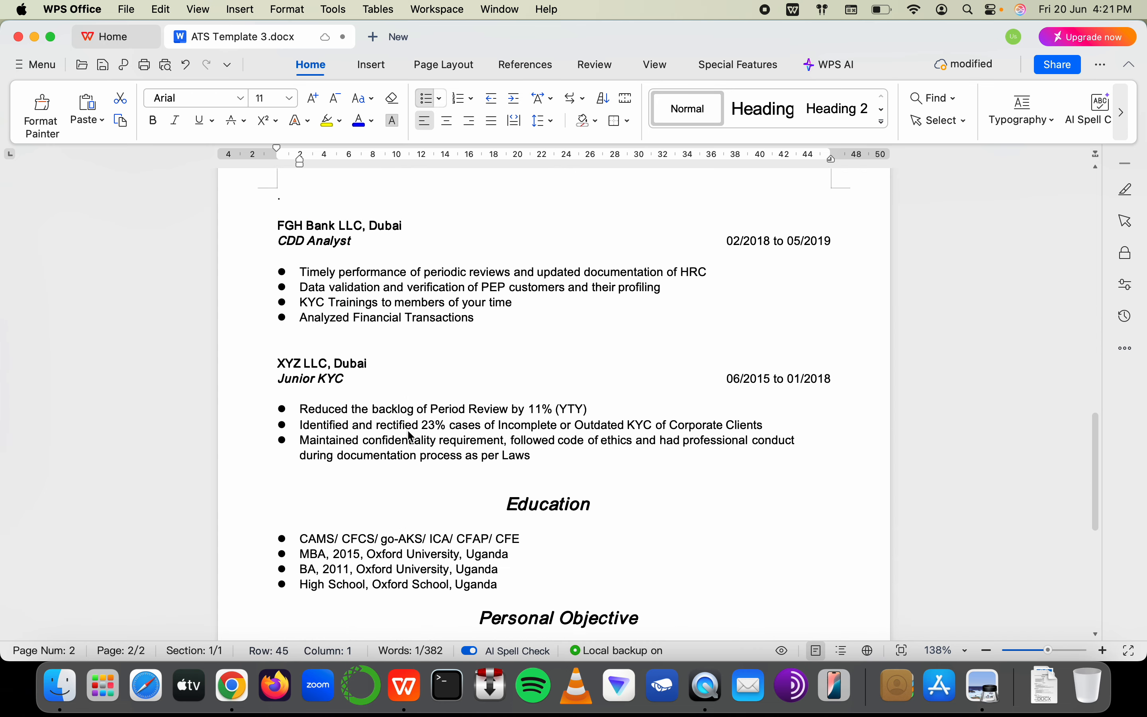
{"action": "scroll", "coordinate": [411, 435], "scroll_direction": "down", "scroll_amount": 2}
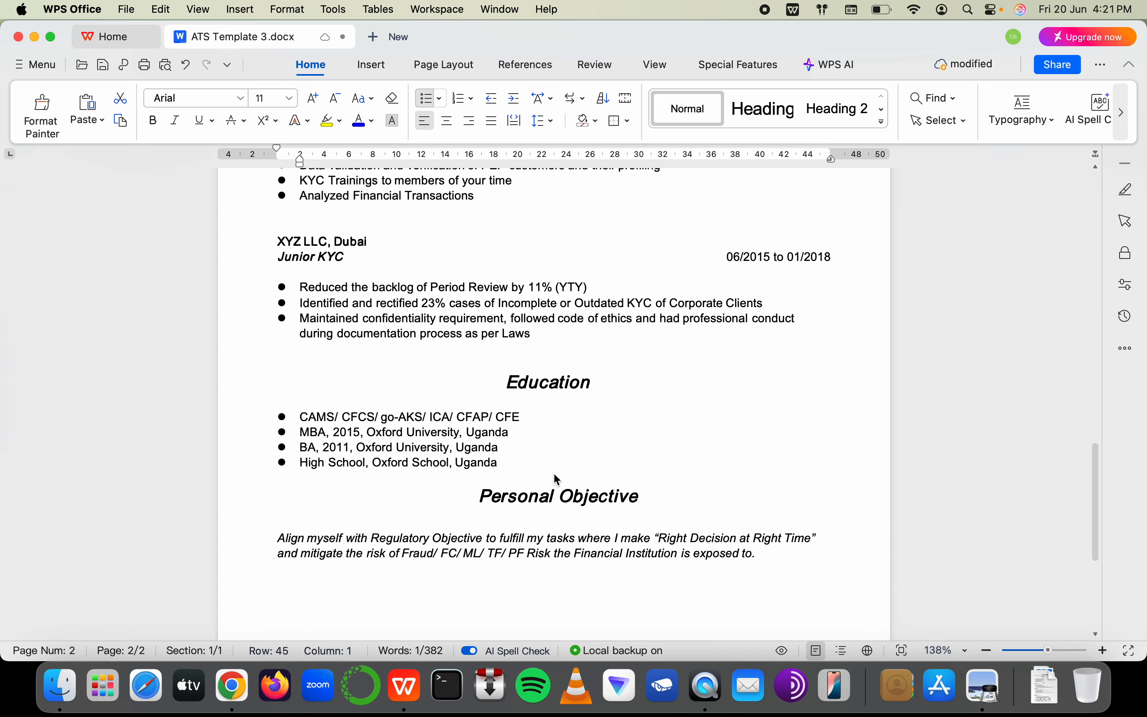
{"action": "key", "text": "super+Tab"}
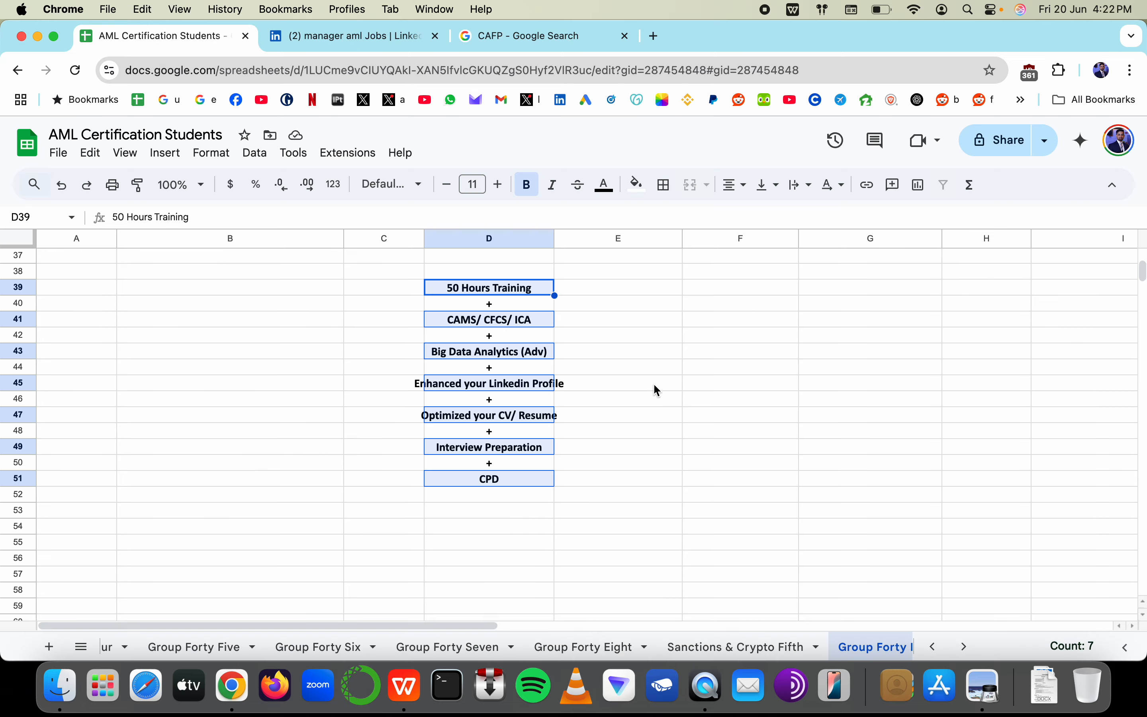
Type '100 jobs every month' into cell C30 of the AML Certification Students sheet
{"action": "left_click", "coordinate": [345, 39]}
{"action": "left_click", "coordinate": [149, 46]}
{"action": "scroll", "coordinate": [350, 395], "scroll_direction": "down", "scroll_amount": 5}
{"action": "left_click", "coordinate": [405, 375]}
{"action": "type", "text": "10"}
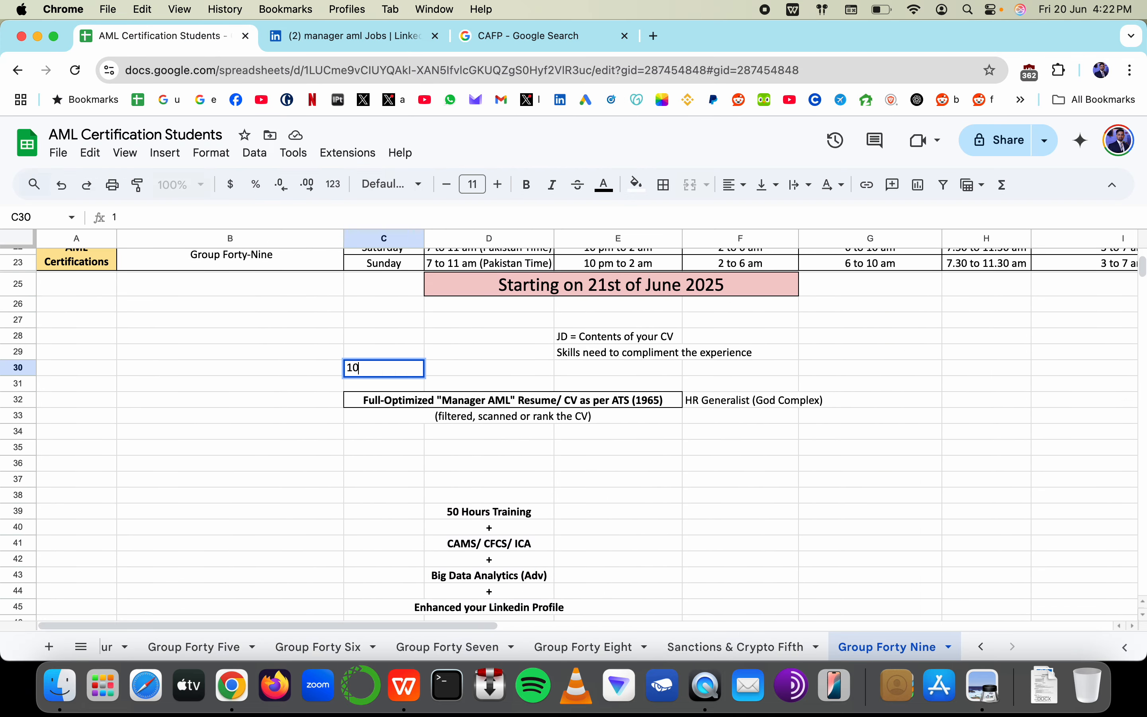
{"action": "type", "text": "0 jobs in ever"}
{"action": "key", "text": "BackSpace"}
{"action": "key", "text": "BackSpace"}
{"action": "key", "text": "BackSpace"}
{"action": "key", "text": "BackSpace"}
{"action": "key", "text": "BackSpace"}
{"action": "key", "text": "BackSpace"}
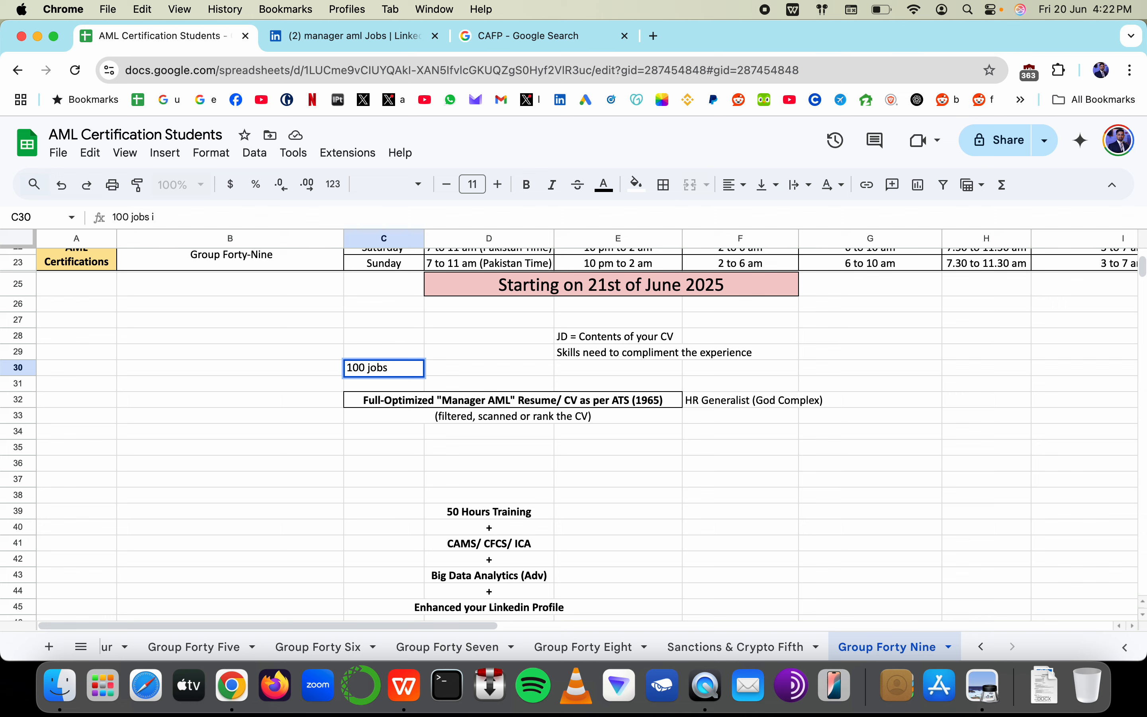
{"action": "type", "text": "every month"}
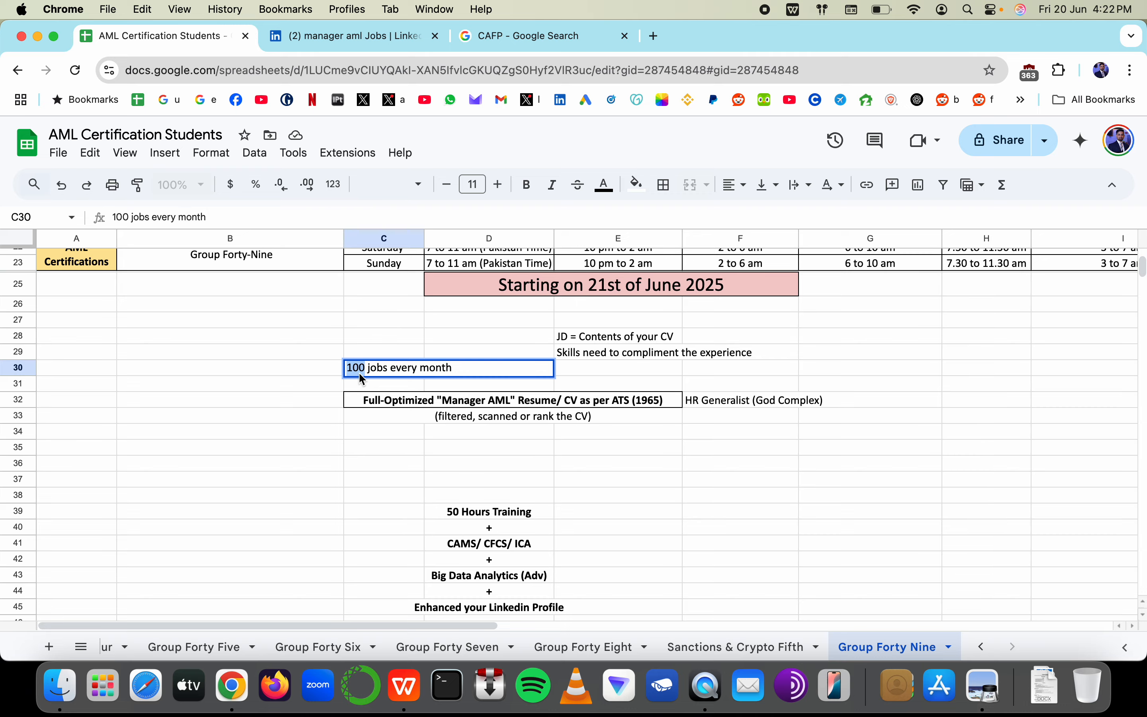
Return to the ATS Template 3 resume and select the LinkedIn link in its contact line
{"action": "left_click", "coordinate": [359, 35]}
{"action": "key", "text": "super+Tab"}
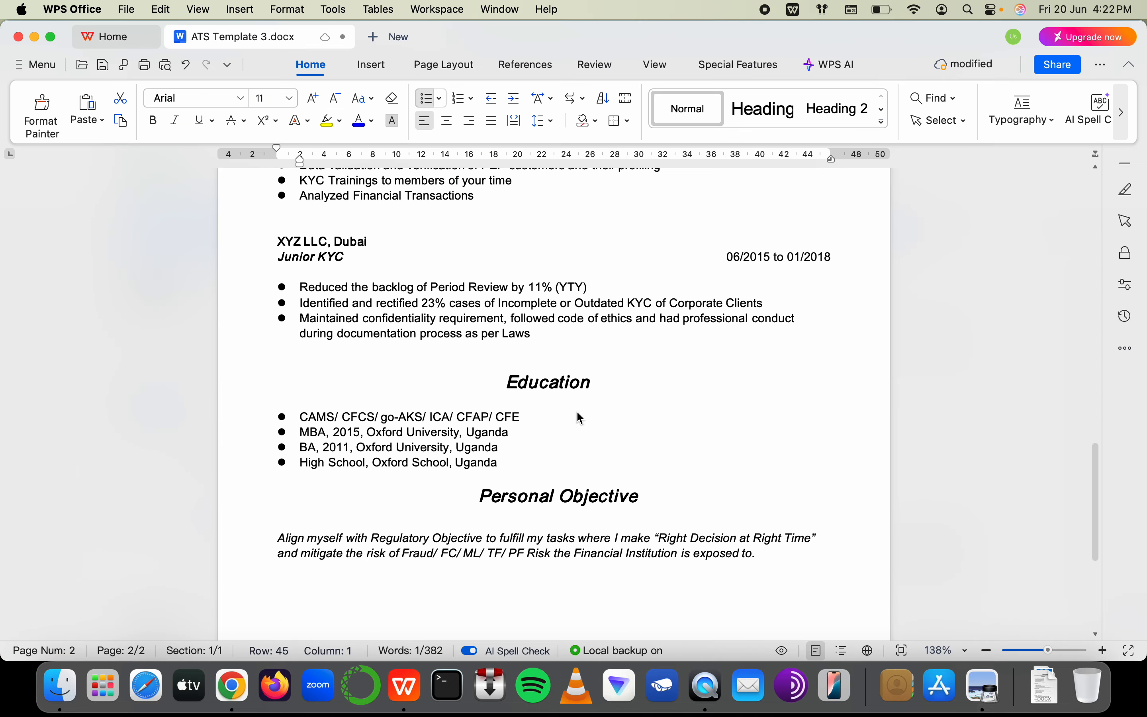
{"action": "scroll", "coordinate": [477, 395], "scroll_direction": "up", "scroll_amount": 20}
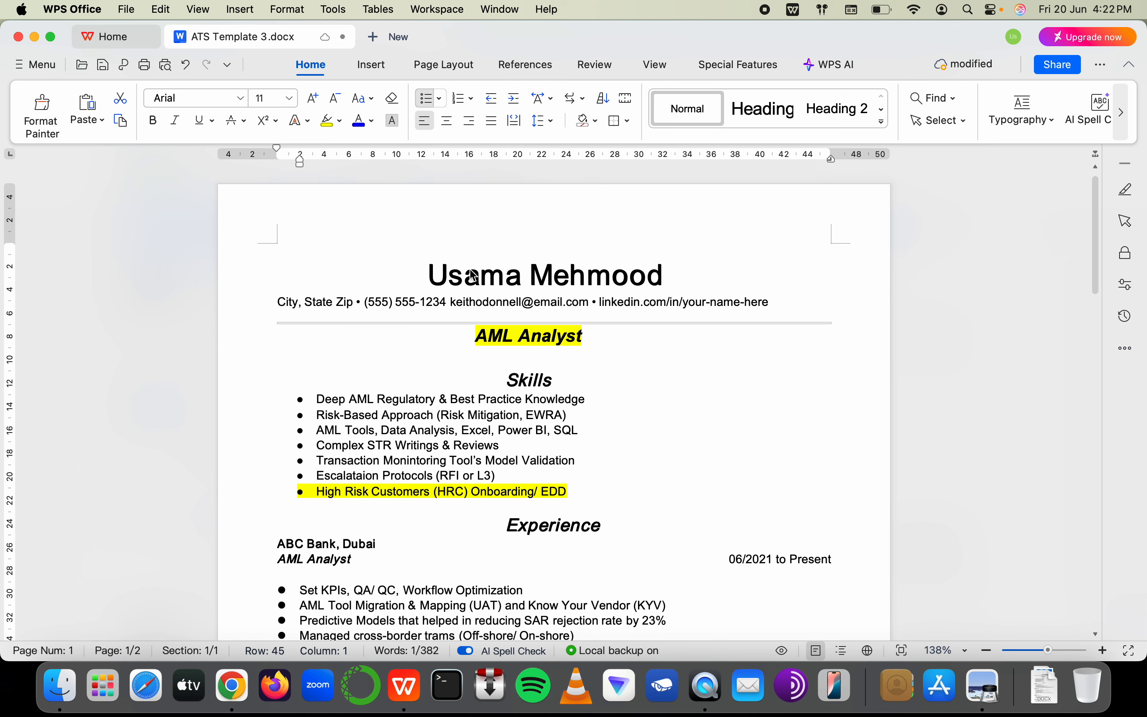
{"action": "left_click_drag", "start_coordinate": [601, 303], "coordinate": [780, 306]}
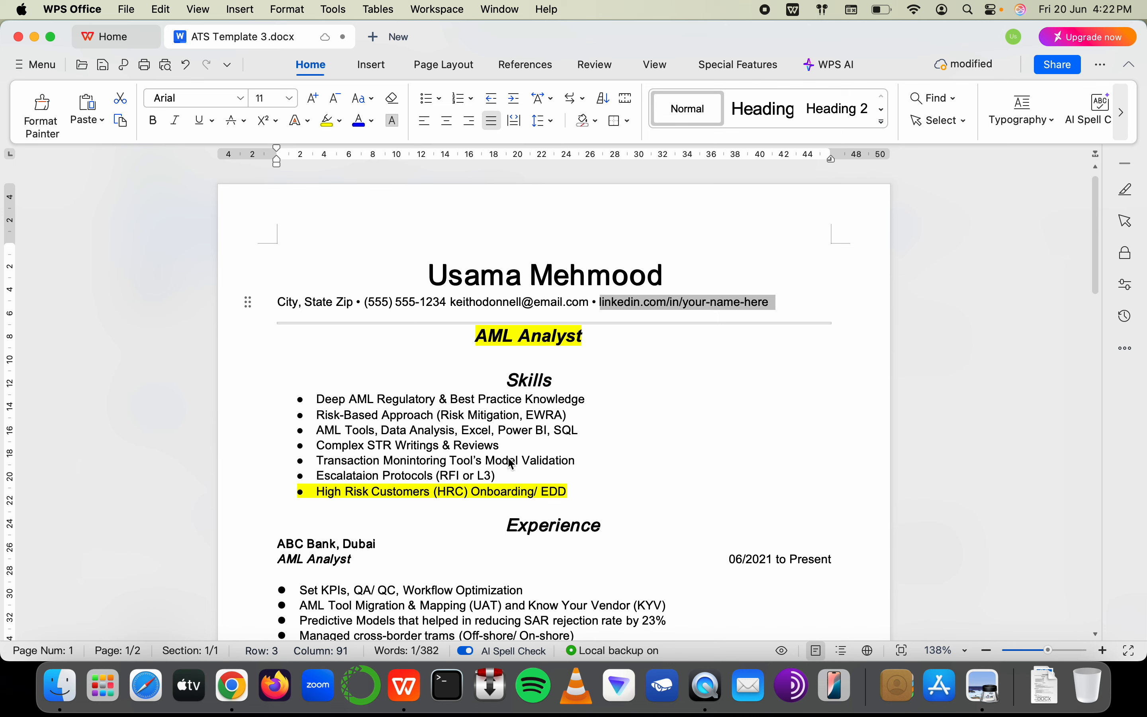
Add a Skills bullet after Complex STR Writings & Reviews, replacing 'Sanctions Screening (hits),' with 'Behavioral Detecion (BD) Rul'
{"action": "left_click", "coordinate": [519, 446]}
{"action": "key", "text": "Return"}
{"action": "type", "text": "Sanc"}
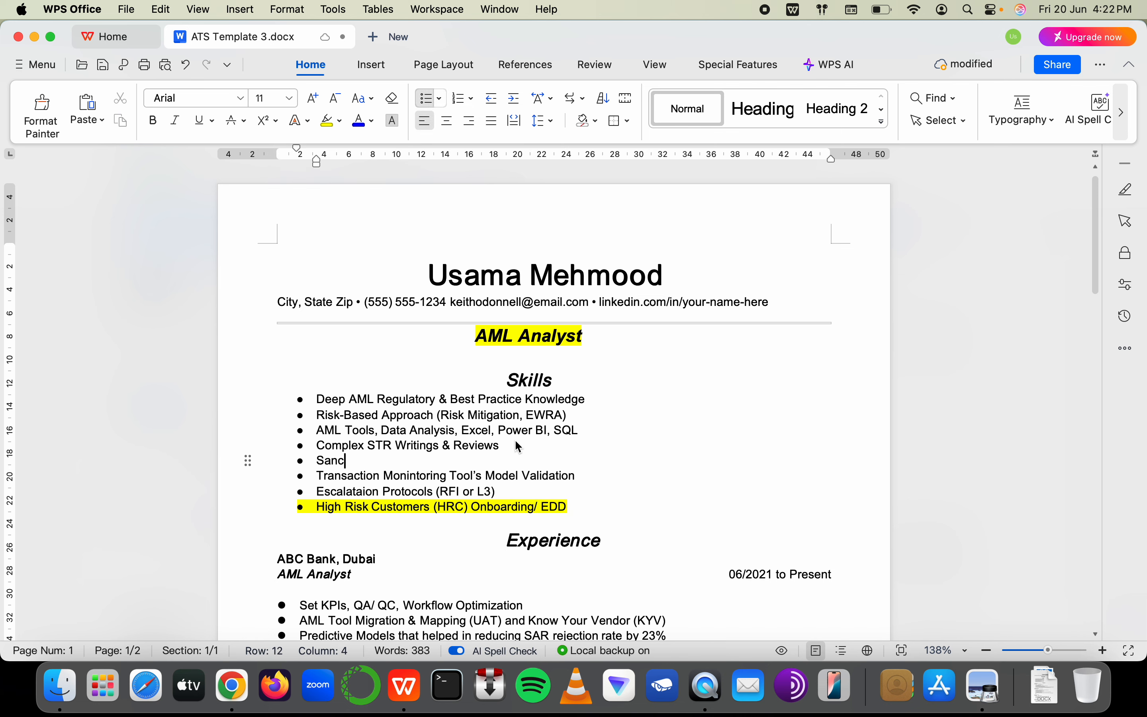
{"action": "type", "text": "tions Screening "}
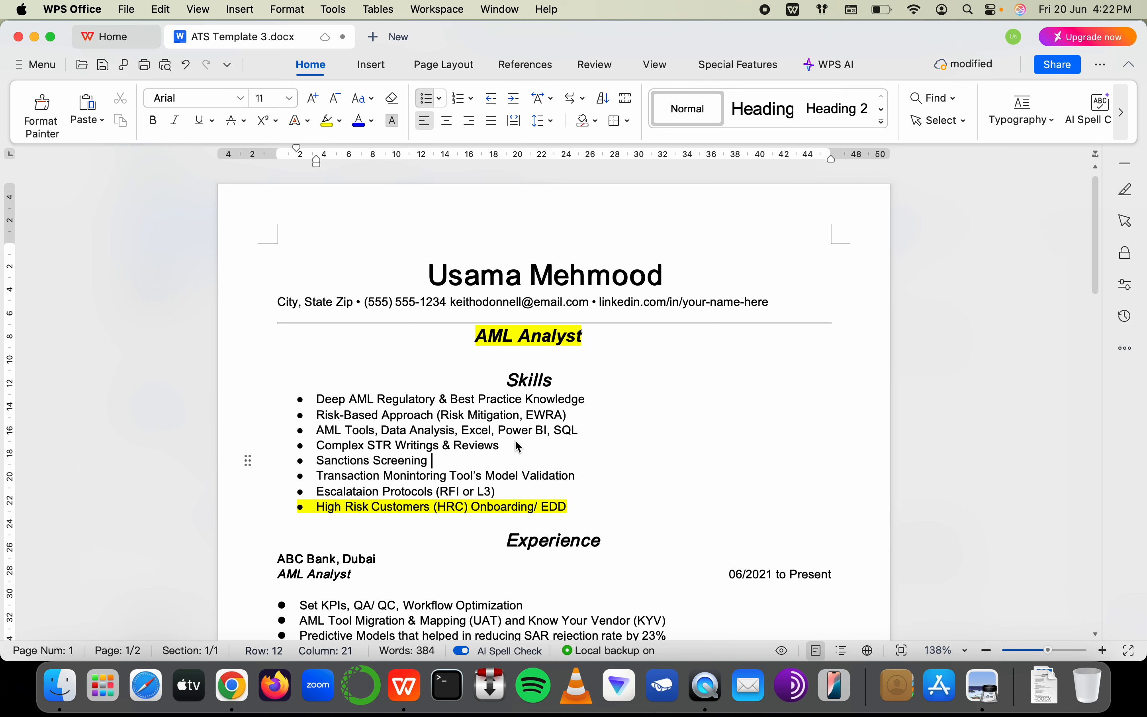
{"action": "type", "text": "(hits),"}
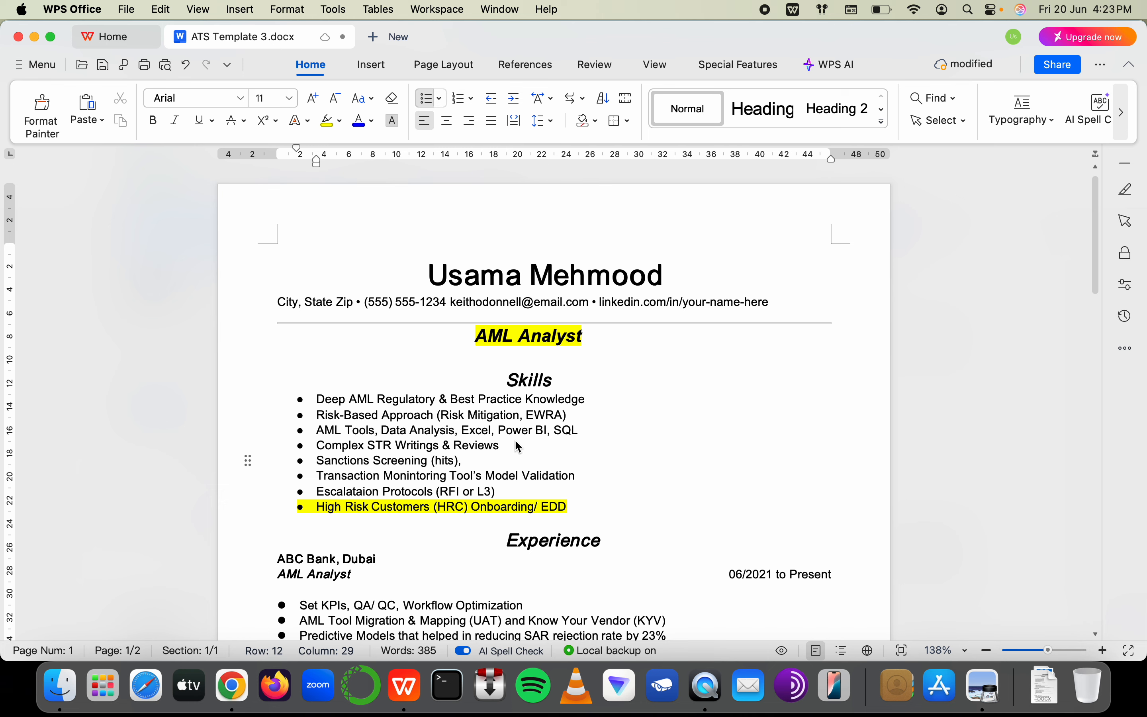
{"action": "key", "text": "BackSpace"}
{"action": "key", "text": "BackSpace"}
{"action": "key", "text": "BackSpace"}
{"action": "key", "text": "BackSpace"}
{"action": "key", "text": "BackSpace"}
{"action": "key", "text": "BackSpace"}
{"action": "key", "text": "BackSpace"}
{"action": "key", "text": "BackSpace"}
{"action": "key", "text": "BackSpace"}
{"action": "key", "text": "BackSpace"}
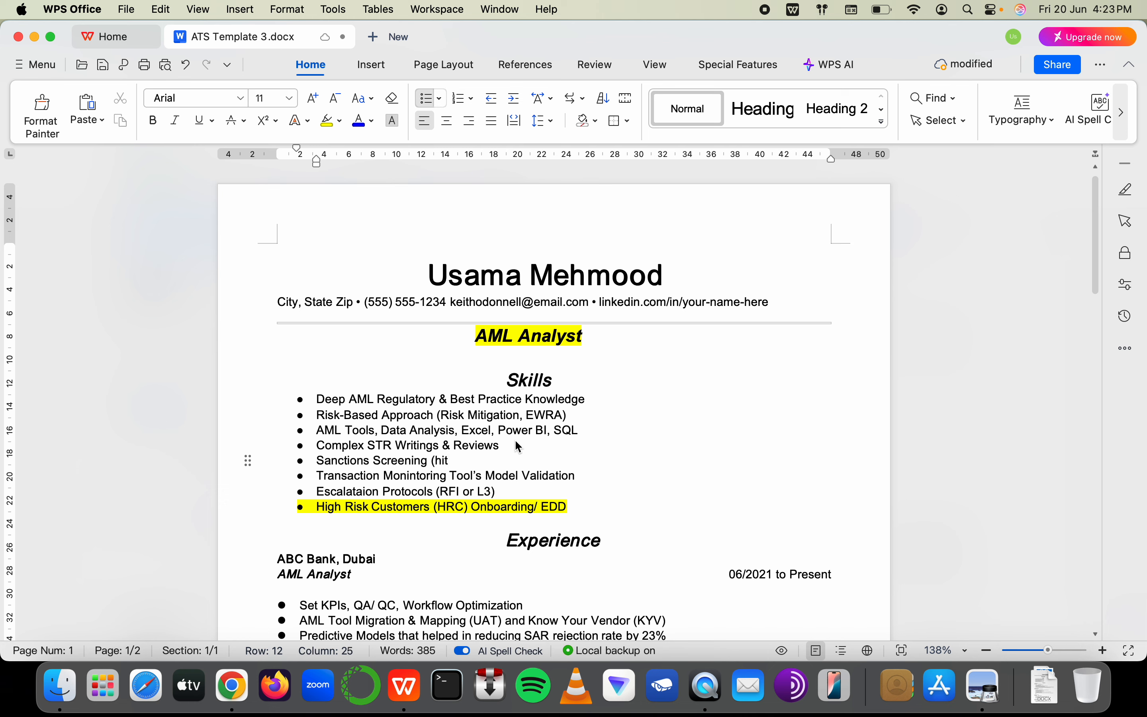
{"action": "key", "text": "BackSpace"}
{"action": "key", "text": "BackSpace"}
{"action": "key", "text": "BackSpace"}
{"action": "key", "text": "BackSpace"}
{"action": "key", "text": "BackSpace"}
{"action": "key", "text": "BackSpace"}
{"action": "key", "text": "BackSpace"}
{"action": "key", "text": "BackSpace"}
{"action": "key", "text": "BackSpace"}
{"action": "key", "text": "BackSpace"}
{"action": "key", "text": "BackSpace"}
{"action": "key", "text": "BackSpace"}
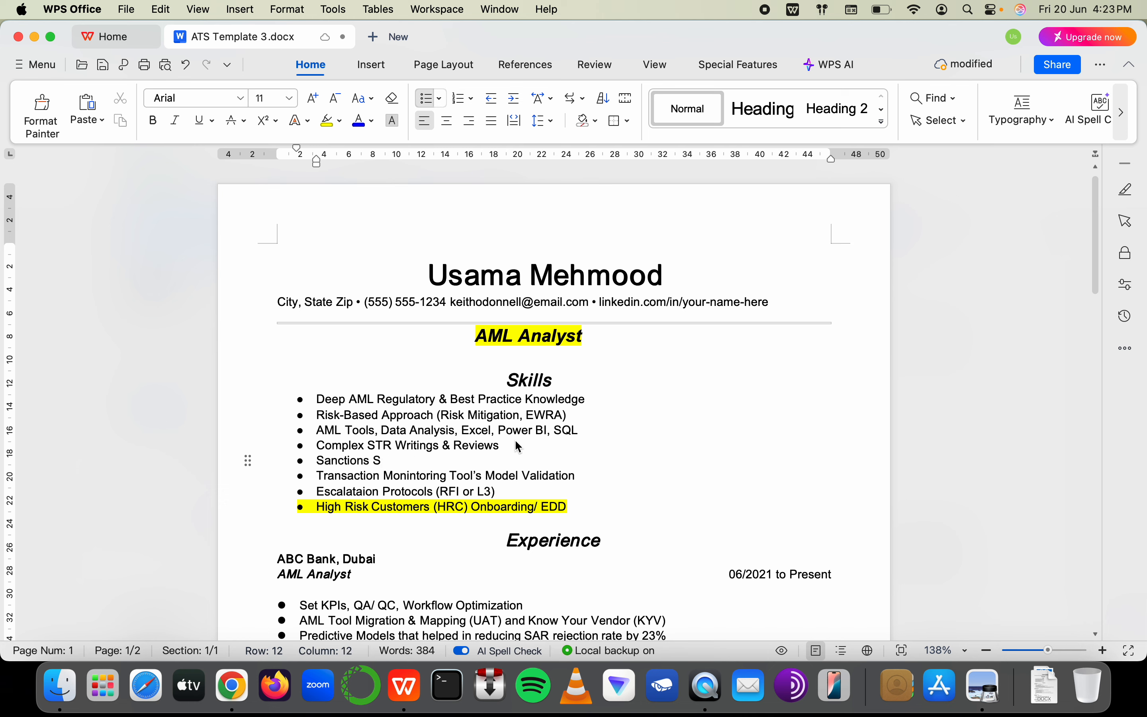
{"action": "key", "text": "BackSpace"}
{"action": "key", "text": "BackSpace"}
{"action": "key", "text": "BackSpace"}
{"action": "key", "text": "BackSpace"}
{"action": "key", "text": "BackSpace"}
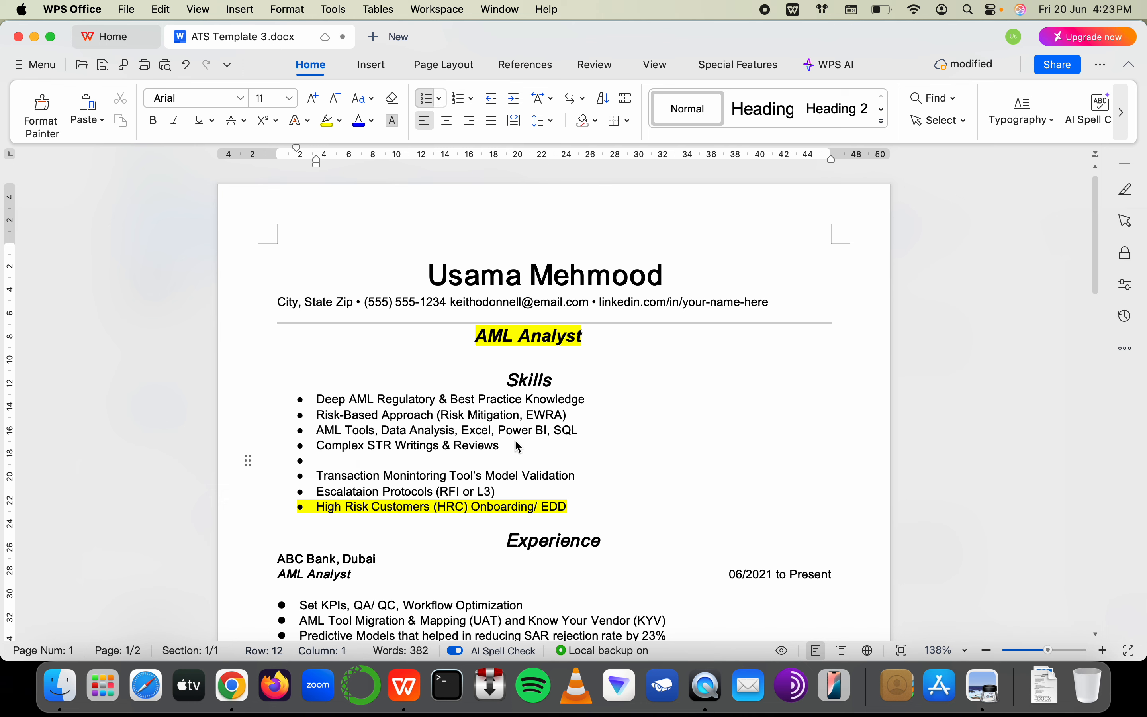
{"action": "type", "text": "Behavioral Detec"}
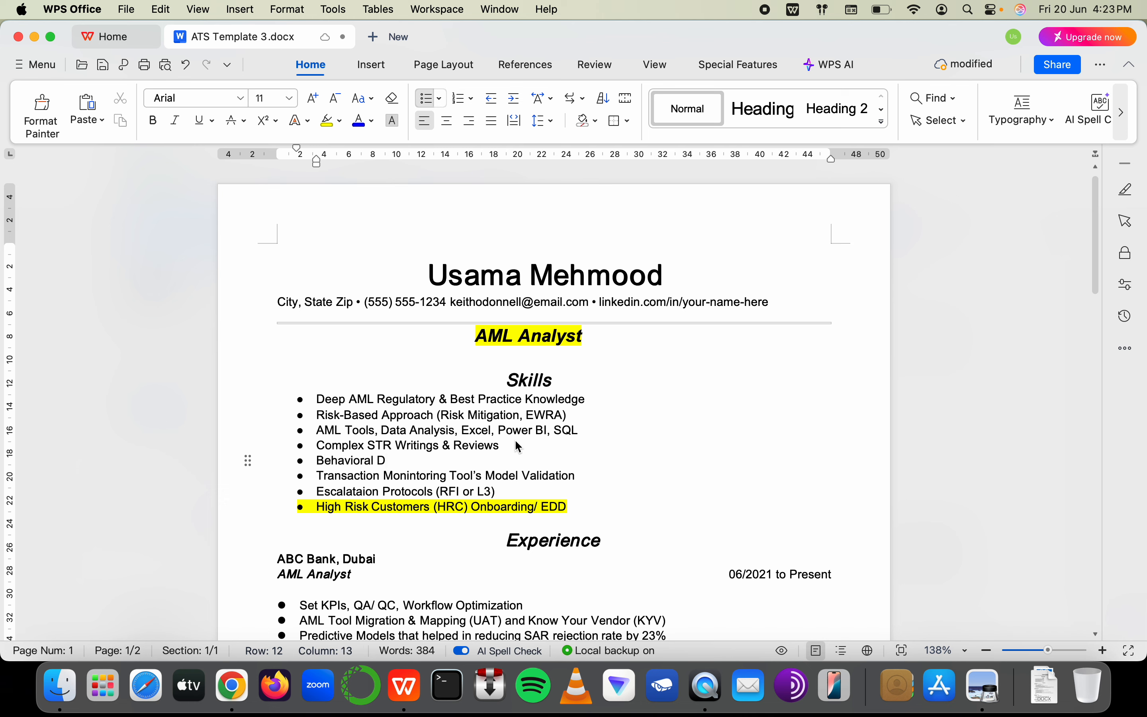
{"action": "type", "text": "ion (BD) Rul"}
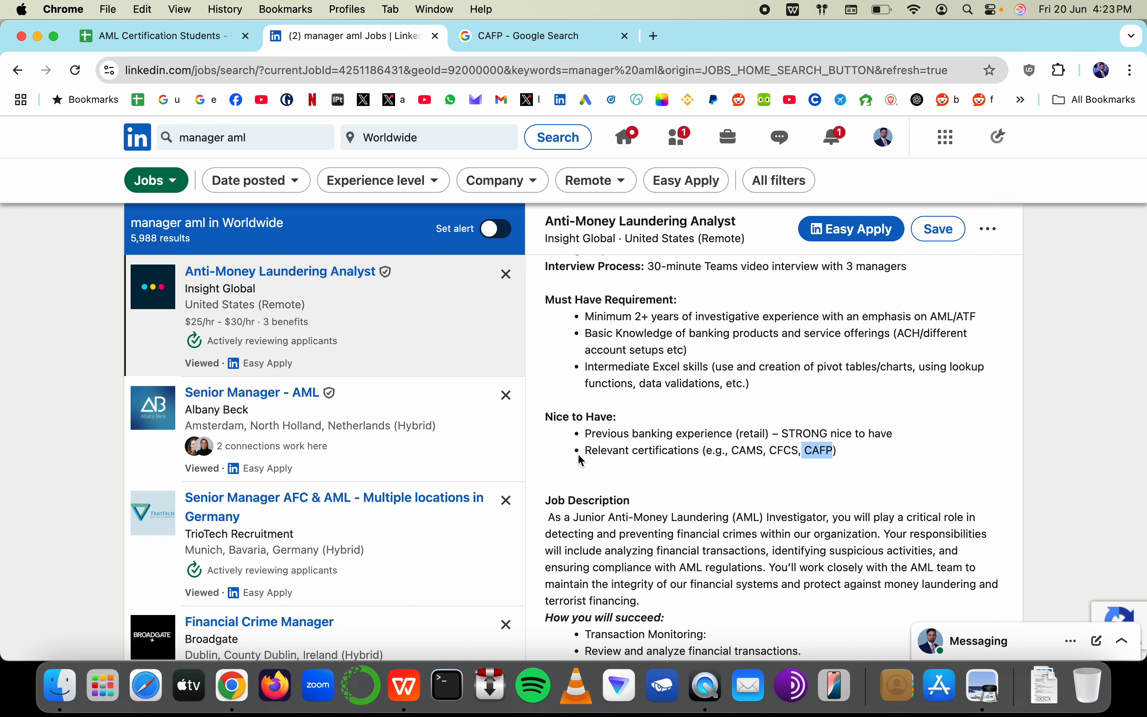
{"action": "scroll", "coordinate": [643, 443], "scroll_direction": "down", "scroll_amount": 5}
{"action": "scroll", "coordinate": [200, 456], "scroll_direction": "down", "scroll_amount": 10}
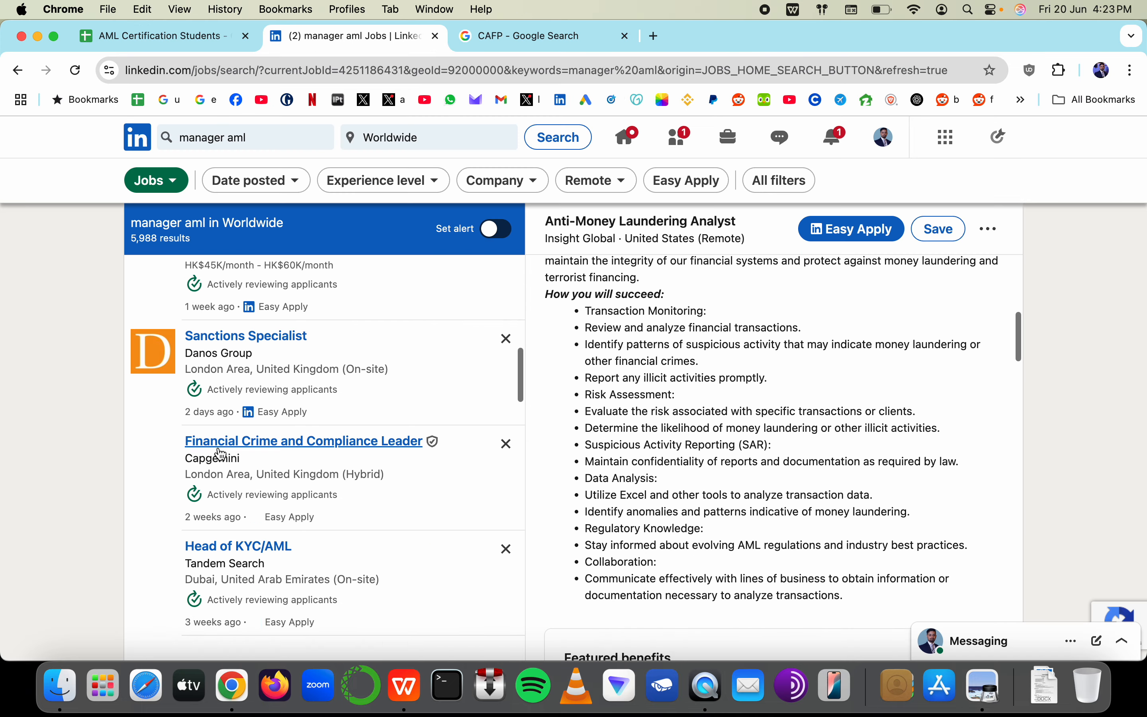
{"action": "left_click", "coordinate": [322, 367]}
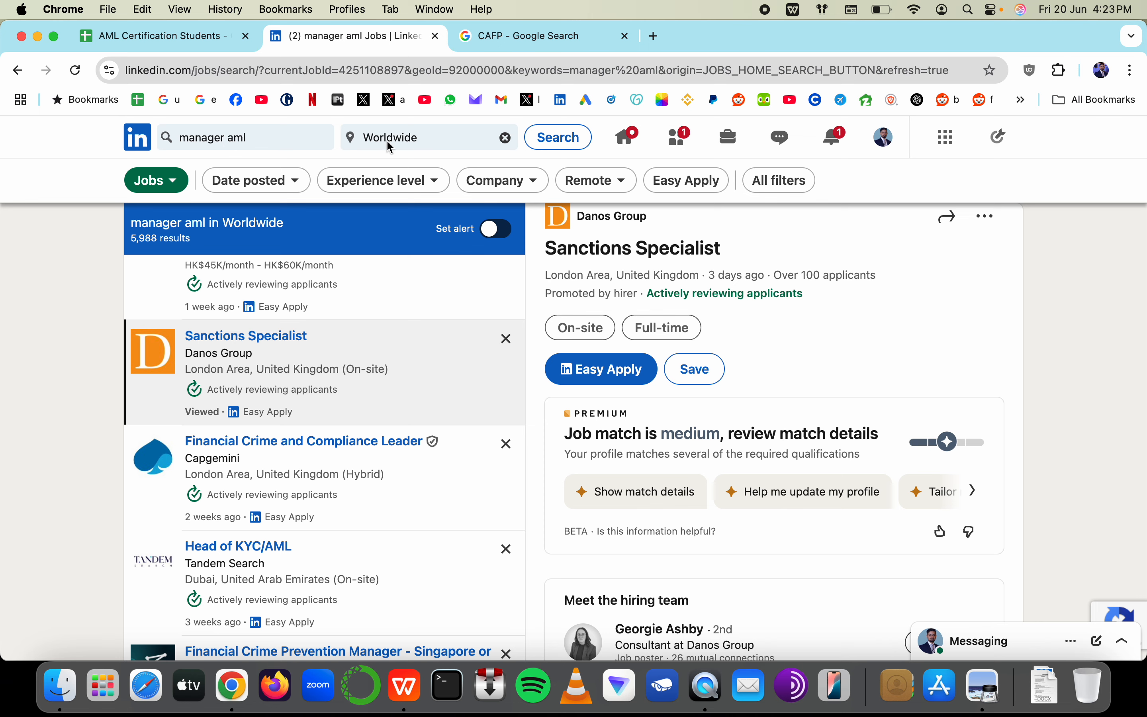
{"action": "scroll", "coordinate": [801, 489], "scroll_direction": "down", "scroll_amount": 10}
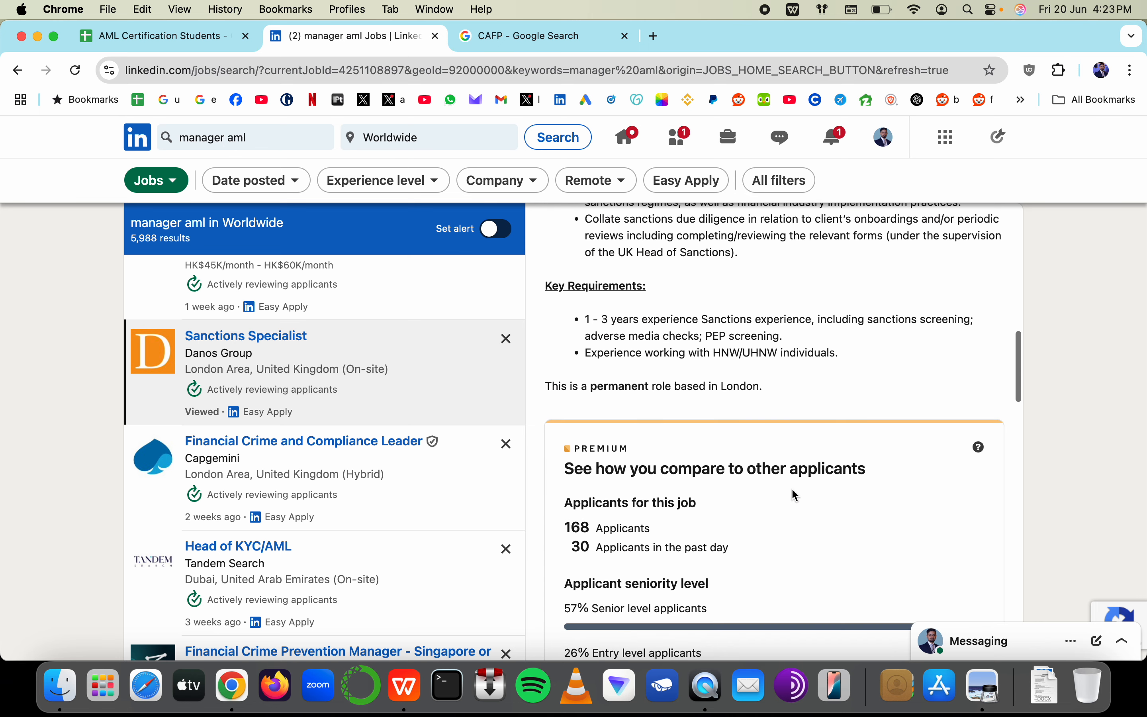
{"action": "scroll", "coordinate": [710, 343], "scroll_direction": "up", "scroll_amount": 3}
{"action": "scroll", "coordinate": [343, 427], "scroll_direction": "up", "scroll_amount": 5}
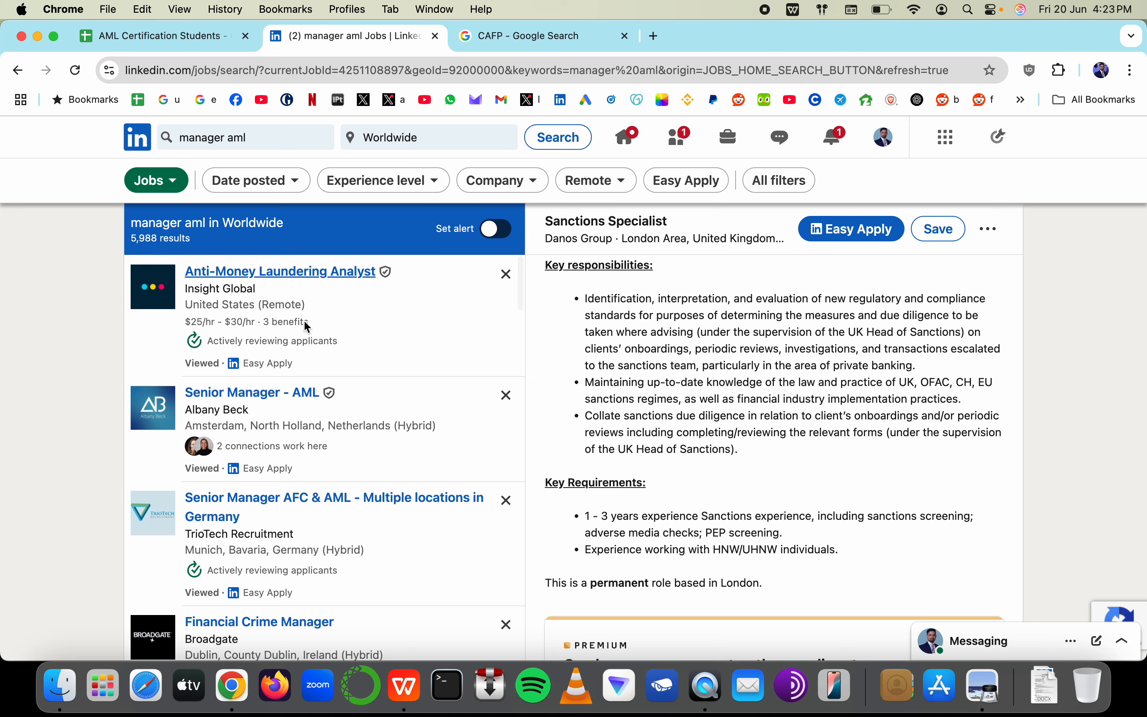
{"action": "left_click", "coordinate": [368, 331]}
{"action": "scroll", "coordinate": [730, 402], "scroll_direction": "down", "scroll_amount": 5}
{"action": "key", "text": "super+Tab"}
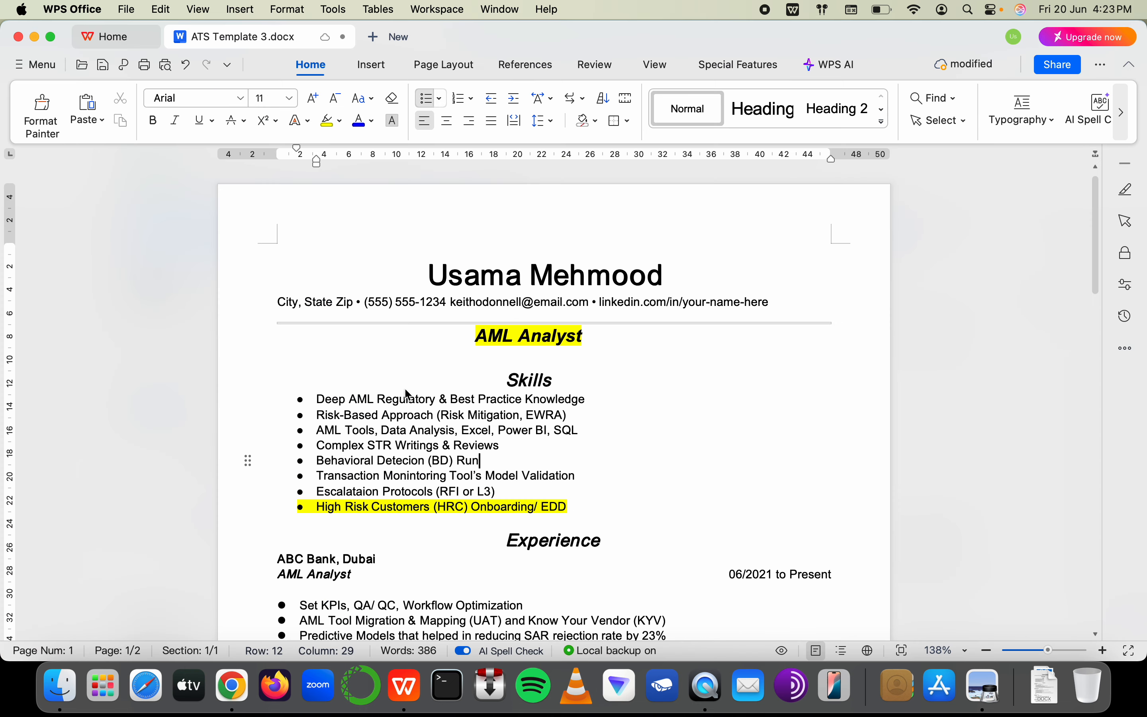
Retype the unfinished new skill as 'Sanctions Screening Tools'
{"action": "left_click", "coordinate": [317, 462], "text": "shift"}
{"action": "type", "text": "Sa"}
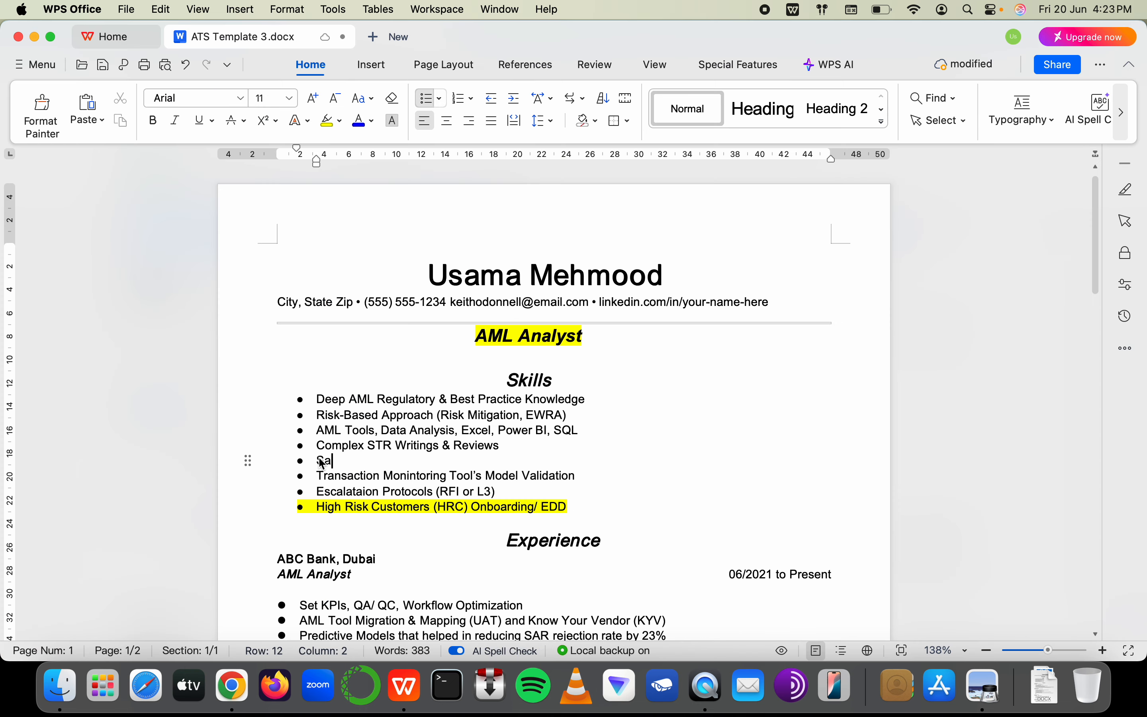
{"action": "type", "text": "nctions Sc"}
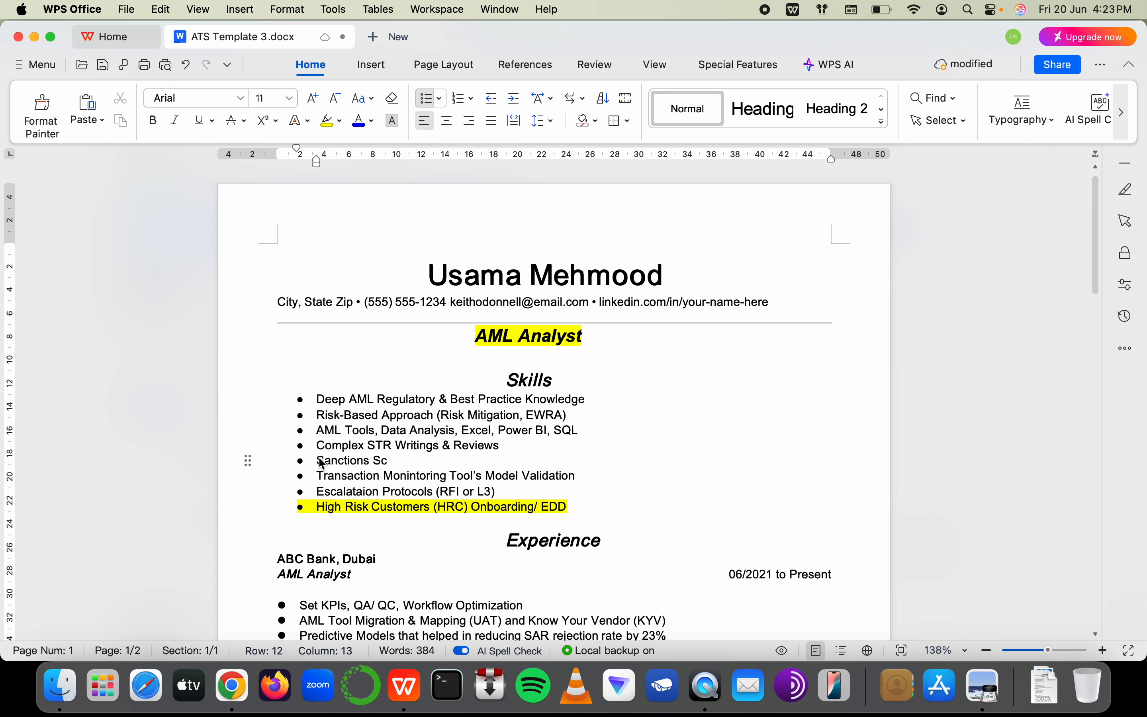
{"action": "type", "text": "reening Tools"}
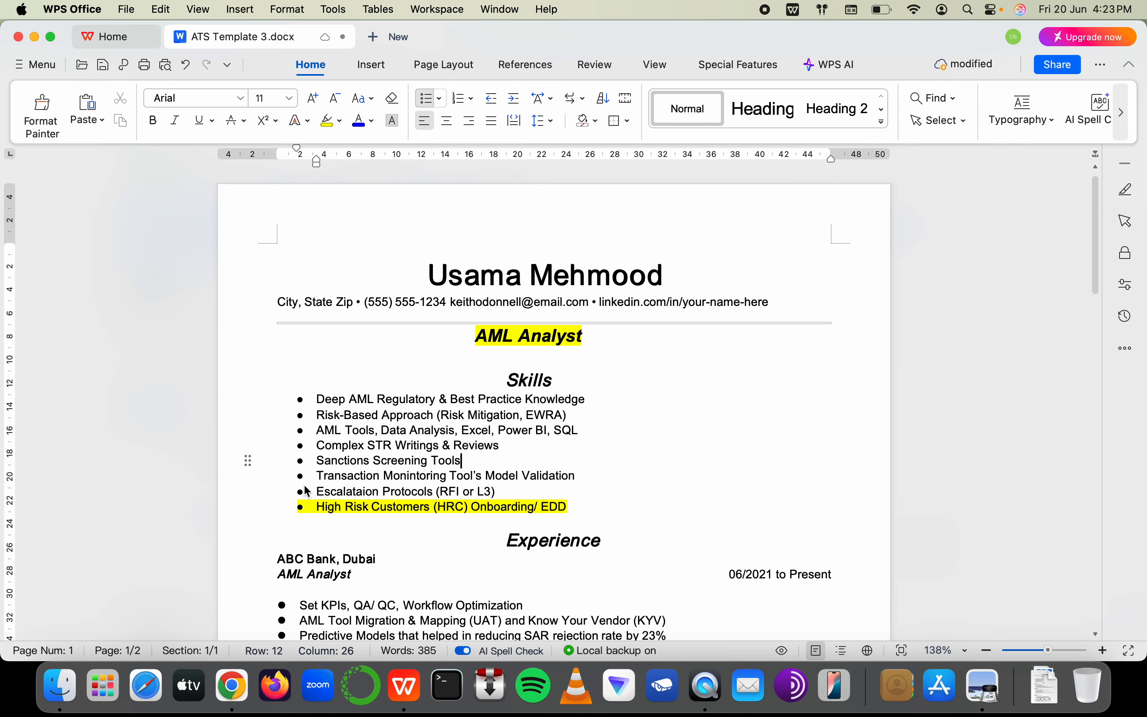
{"action": "left_click", "coordinate": [336, 506]}
Add ABC Bank bullets 'OFAC Compliance & FACTA' and 'Beneficial Ownership/ Shell Co' after Typology-Assessment
{"action": "scroll", "coordinate": [336, 517], "scroll_direction": "down", "scroll_amount": 2}
{"action": "scroll", "coordinate": [336, 517], "scroll_direction": "down", "scroll_amount": 8}
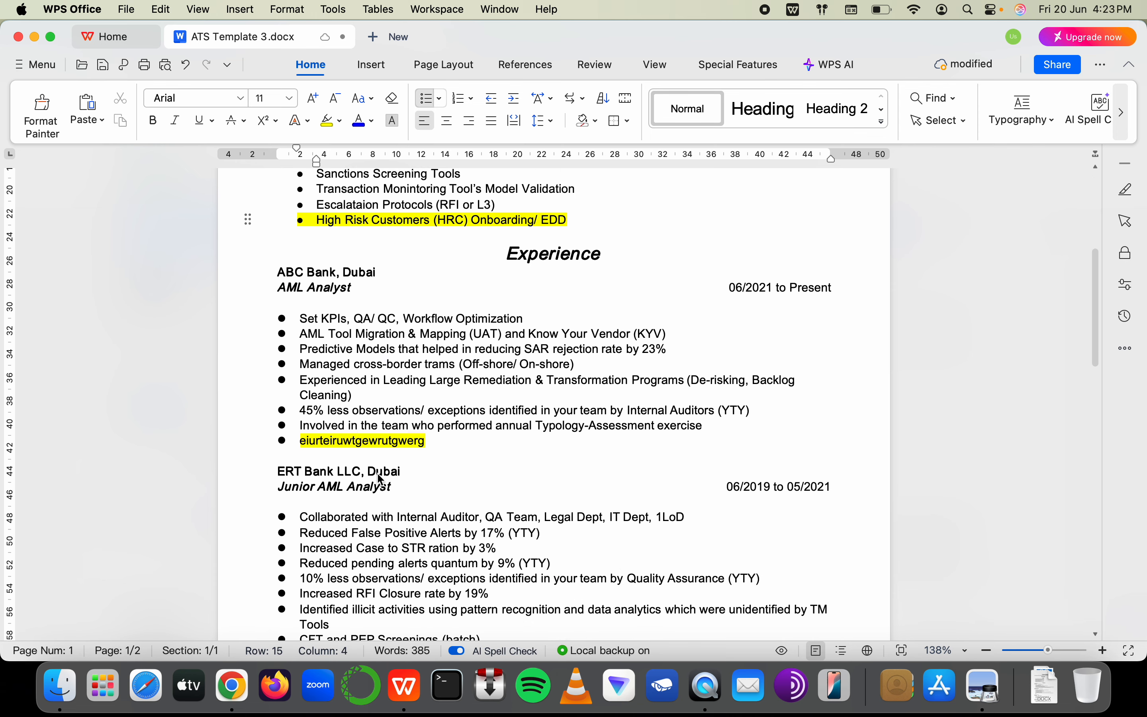
{"action": "left_click", "coordinate": [705, 428]}
{"action": "key", "text": "Return"}
{"action": "type", "text": "OF"}
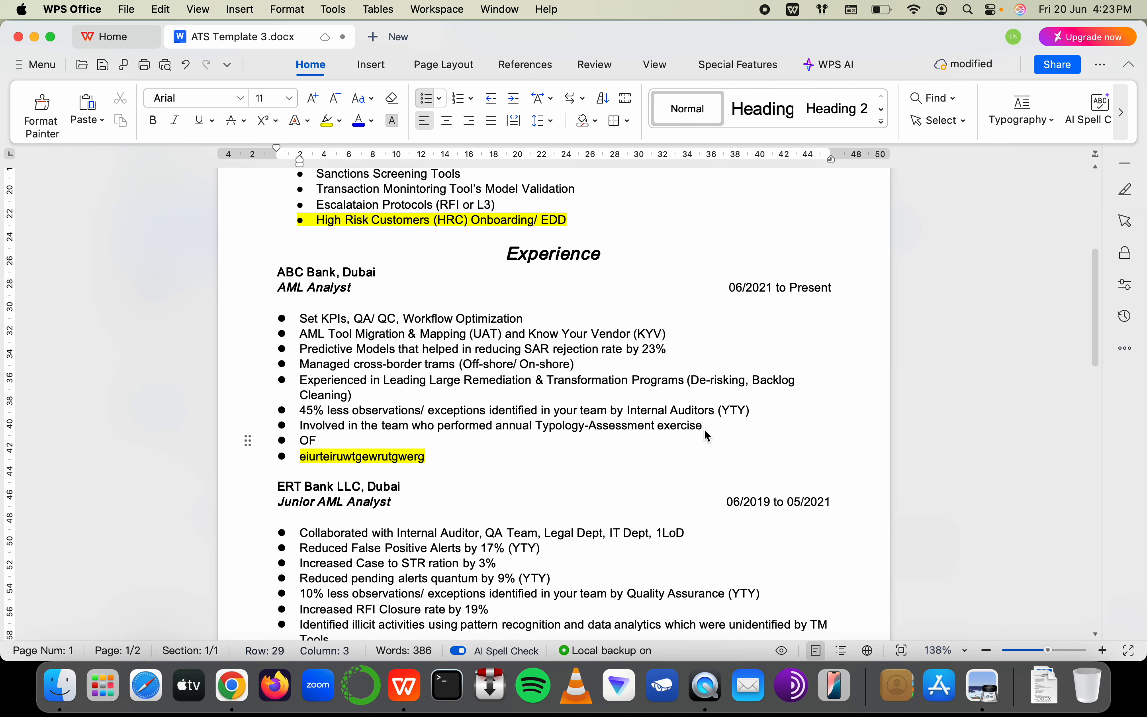
{"action": "type", "text": "AC Compliance"}
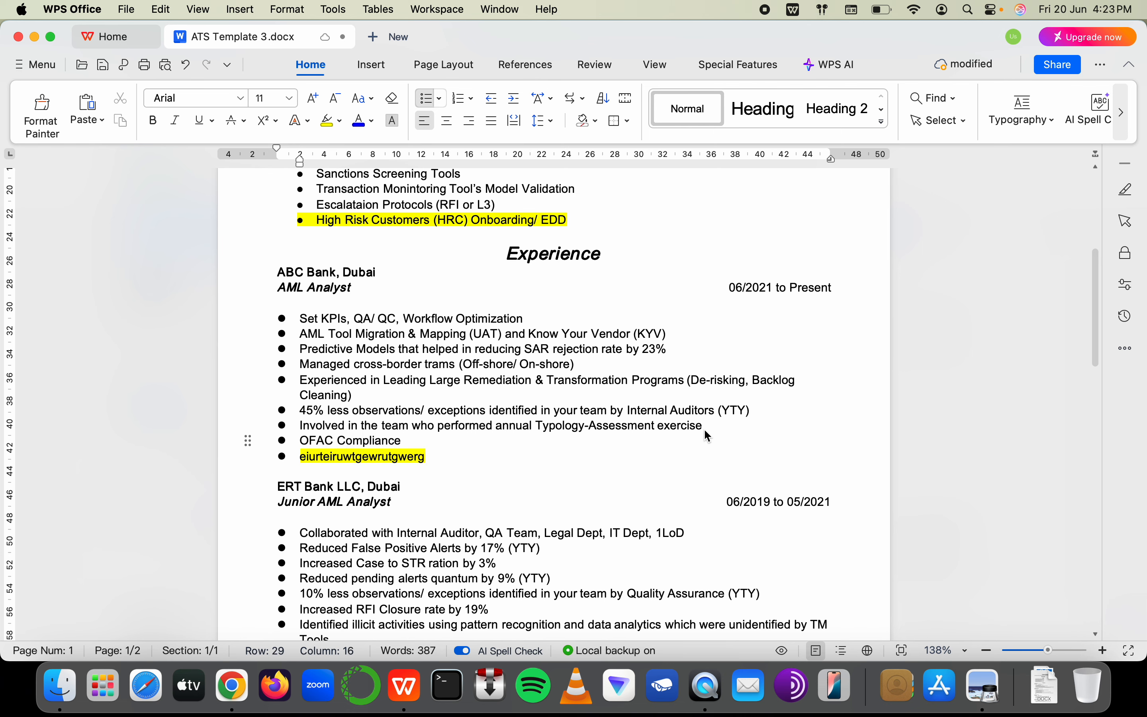
{"action": "type", "text": " & FACTA"}
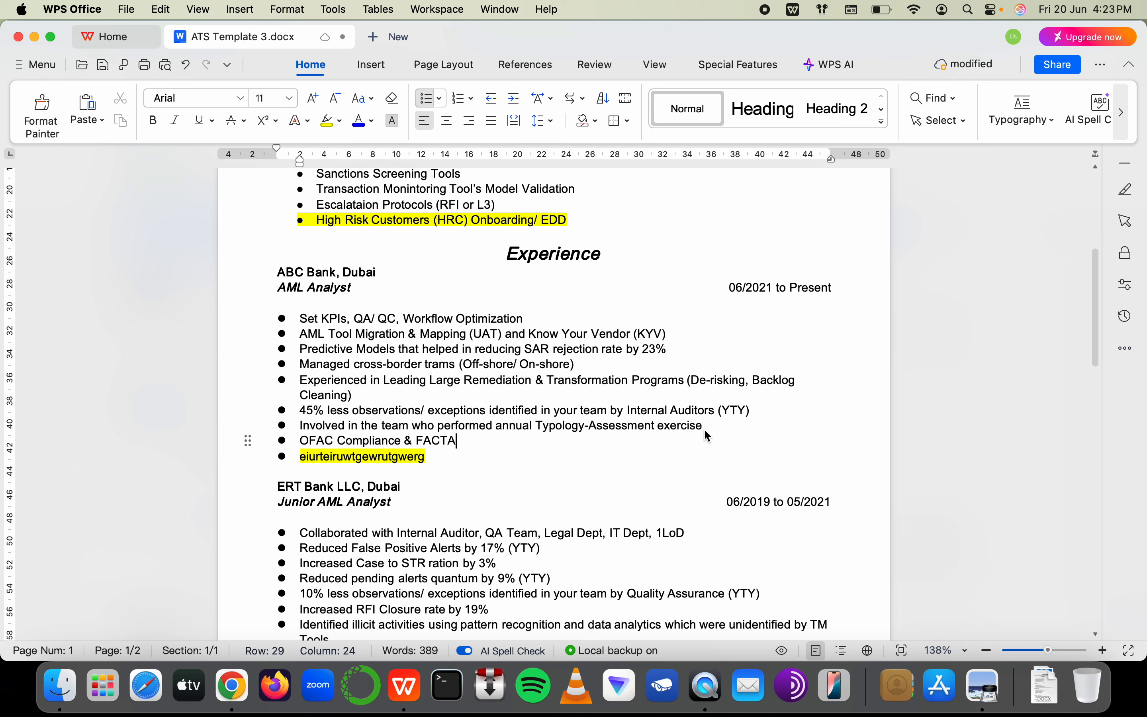
{"action": "key", "text": "Return"}
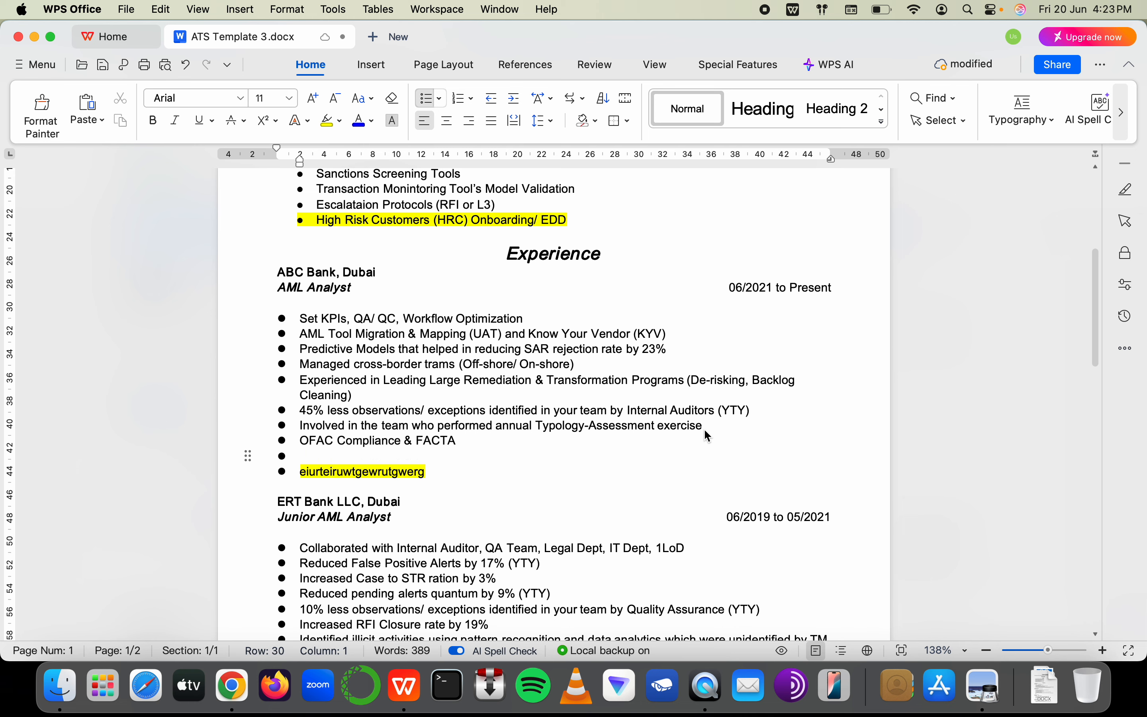
{"action": "type", "text": "Beneficial"}
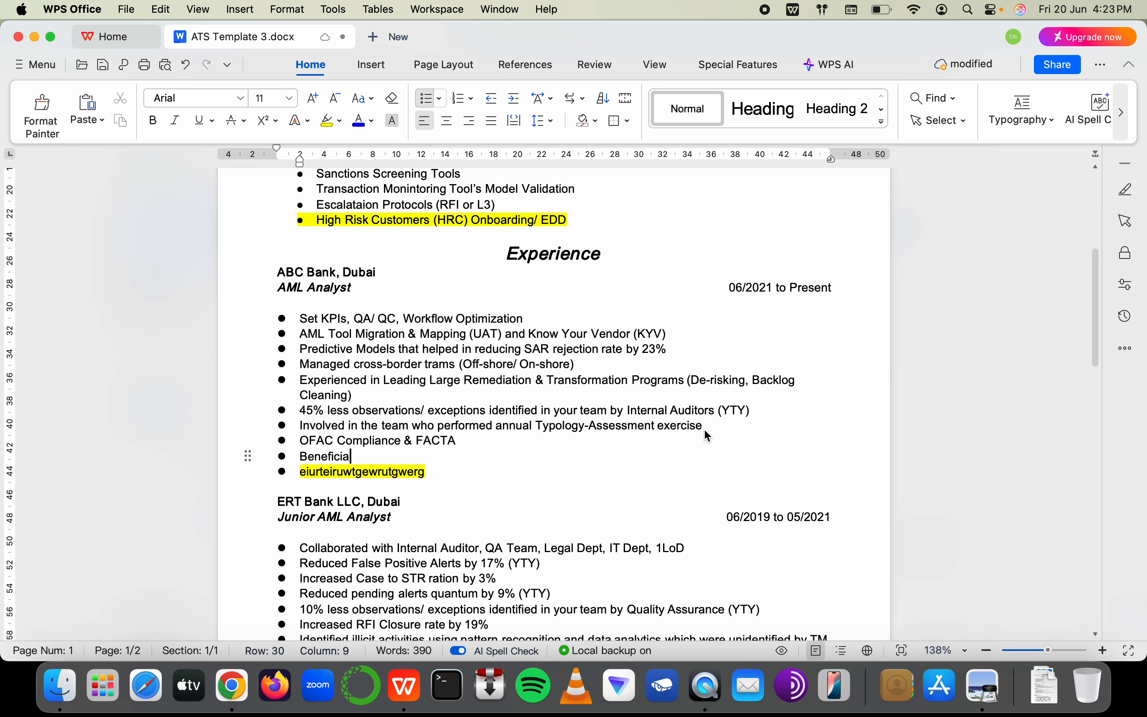
{"action": "type", "text": " Ownership/"}
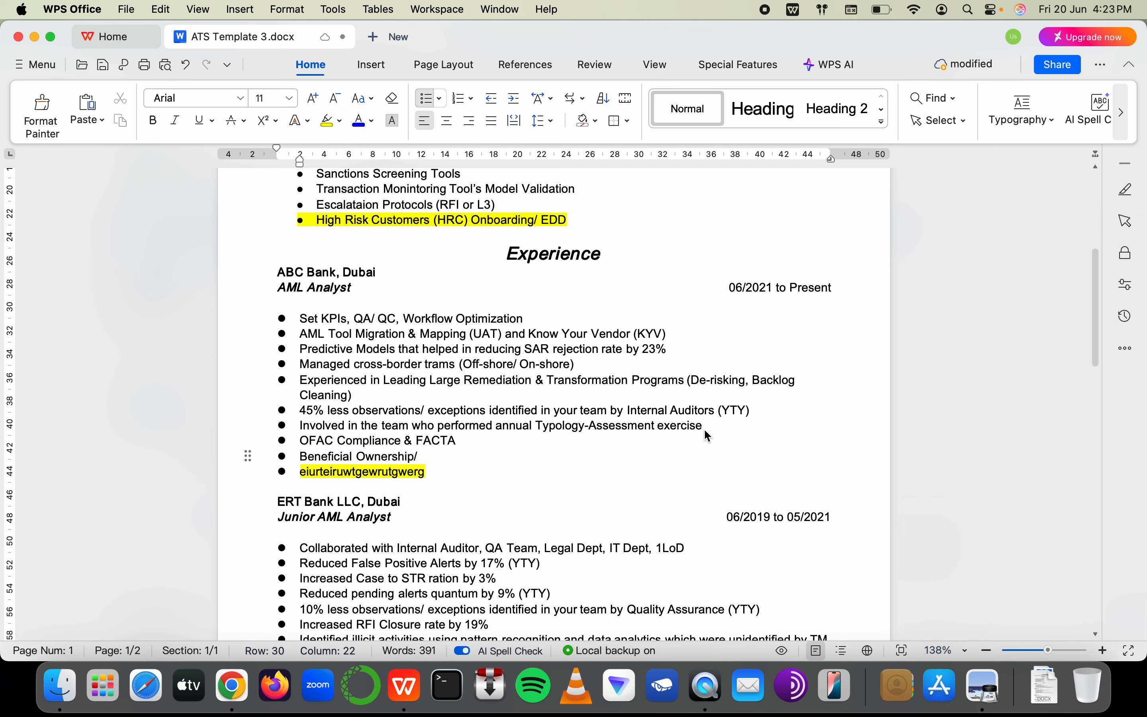
{"action": "type", "text": " Shell Co"}
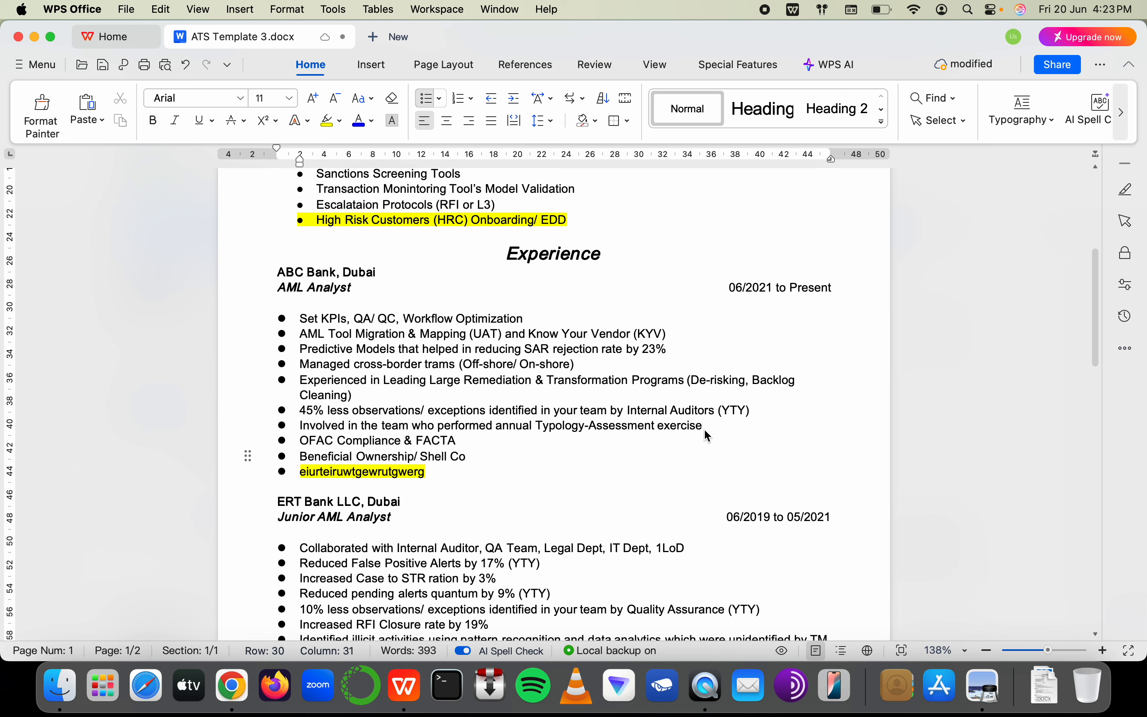
{"action": "key", "text": "super+Tab"}
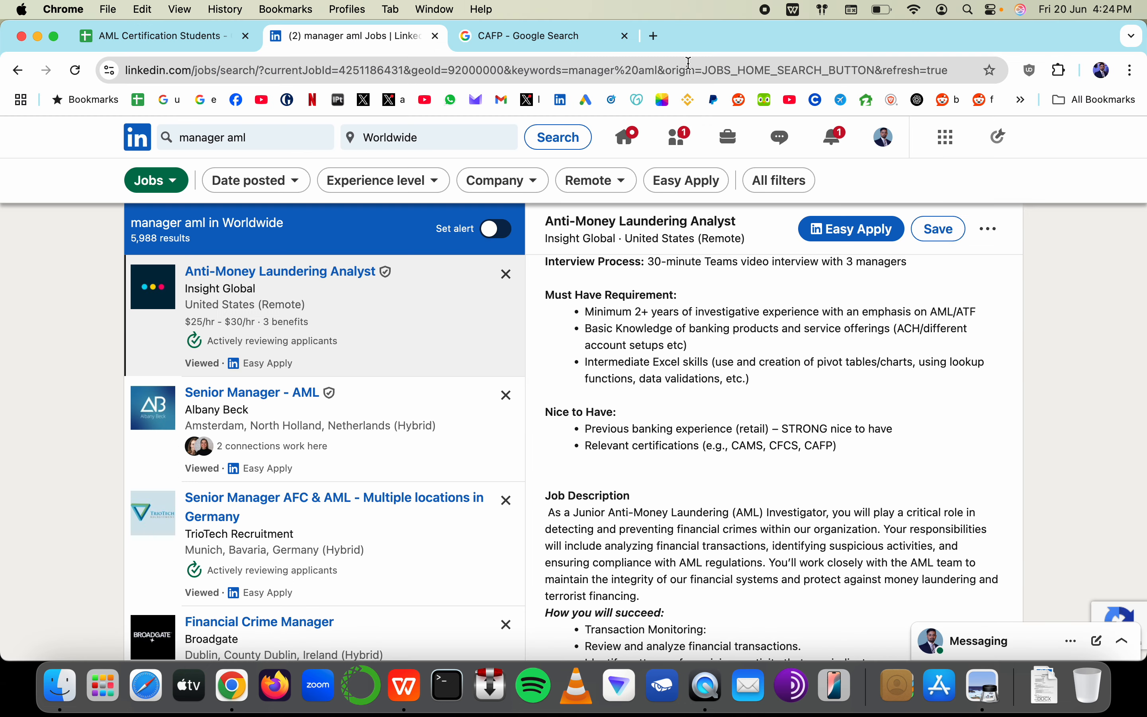
{"action": "key", "text": "super+Tab"}
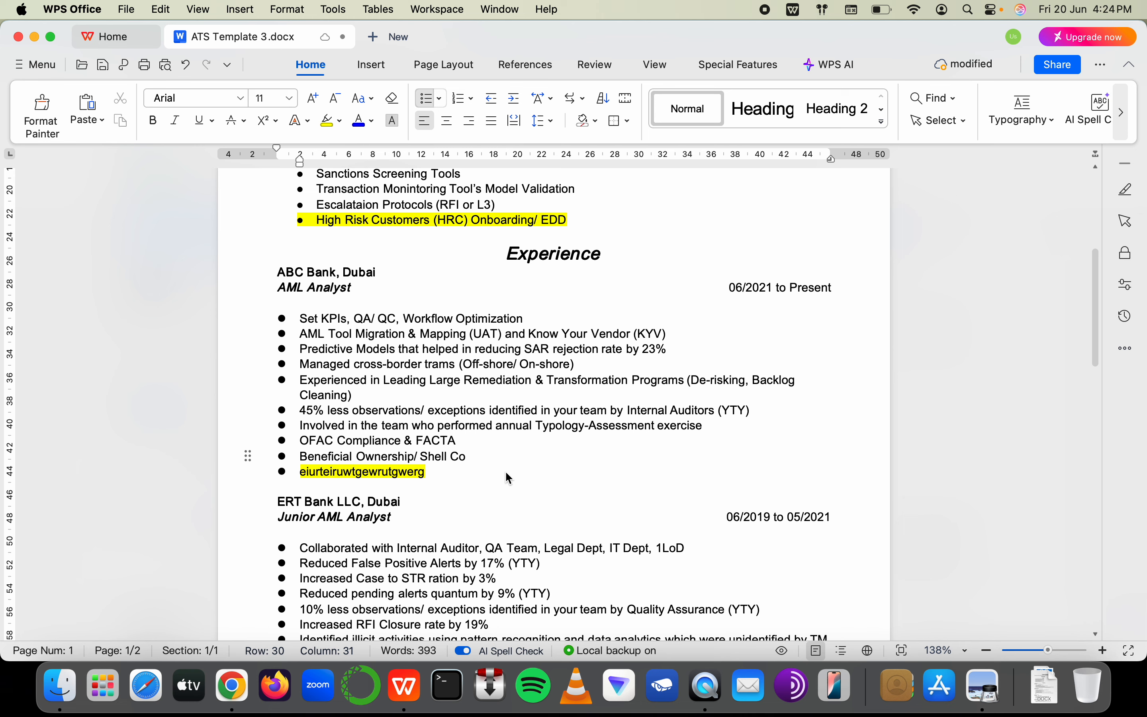
Add a '3rd party tools - external Info' bullet after the Shell Co line
{"action": "key", "text": "Return"}
{"action": "type", "text": "Real"}
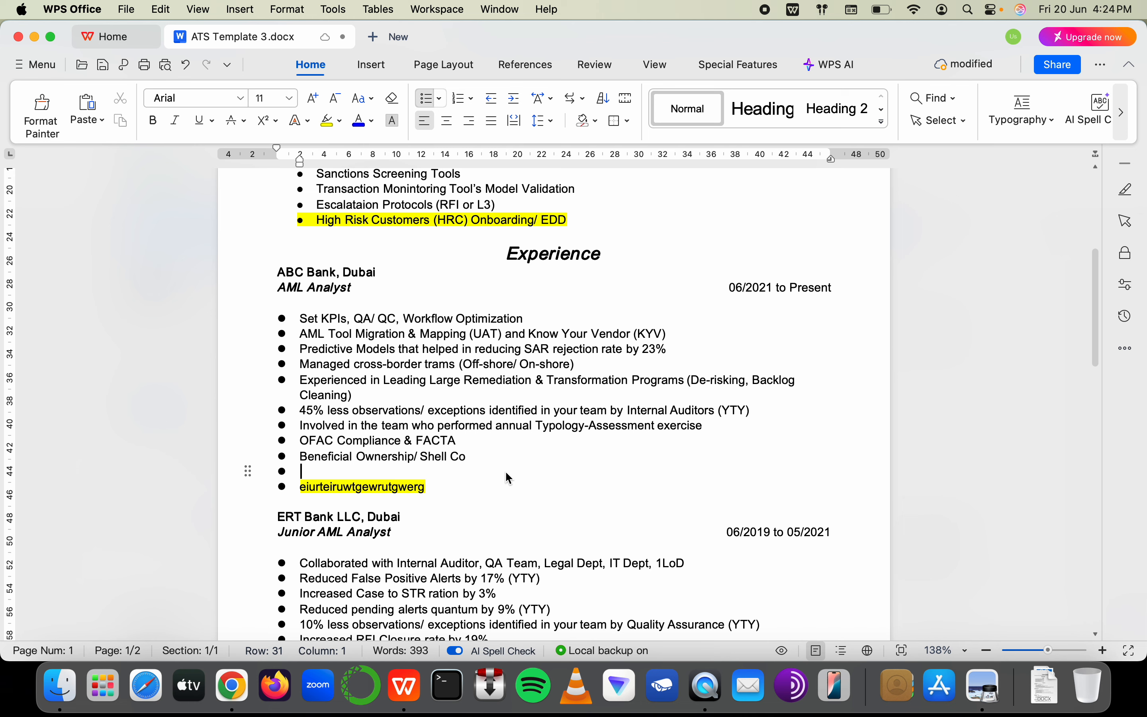
{"action": "type", "text": " estate"}
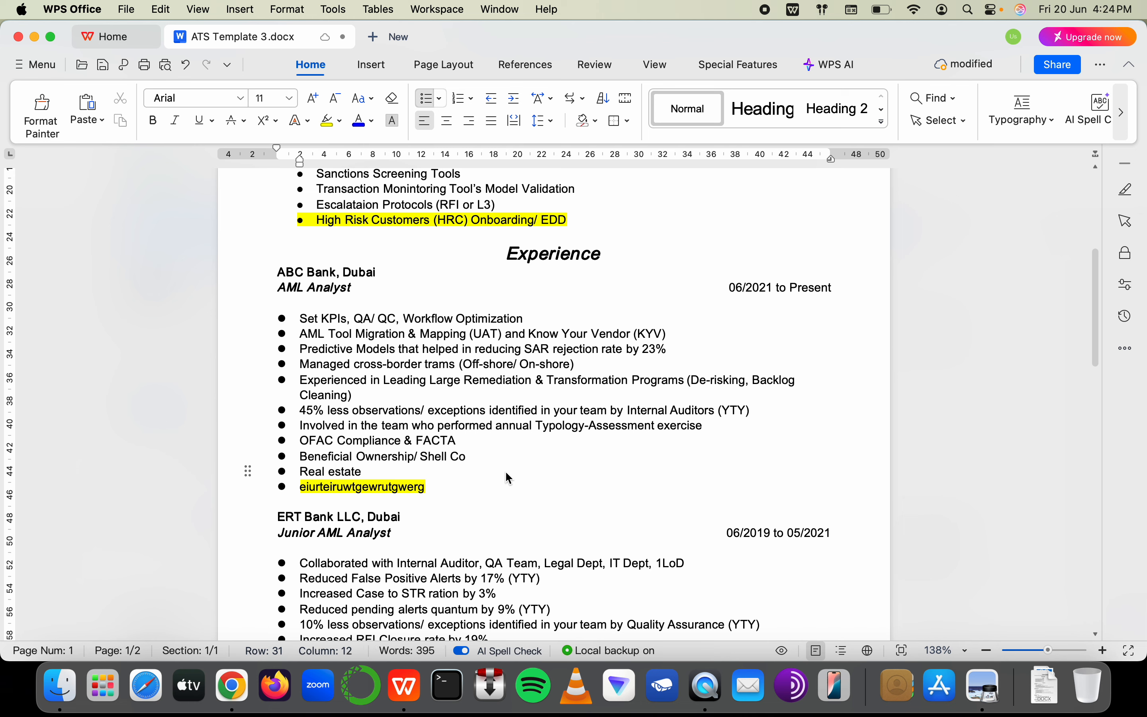
{"action": "key", "text": "BackSpace"}
{"action": "key", "text": "BackSpace"}
{"action": "key", "text": "BackSpace"}
{"action": "key", "text": "BackSpace"}
{"action": "key", "text": "BackSpace"}
{"action": "key", "text": "BackSpace"}
{"action": "key", "text": "BackSpace"}
{"action": "key", "text": "BackSpace"}
{"action": "key", "text": "BackSpace"}
{"action": "key", "text": "BackSpace"}
{"action": "key", "text": "BackSpace"}
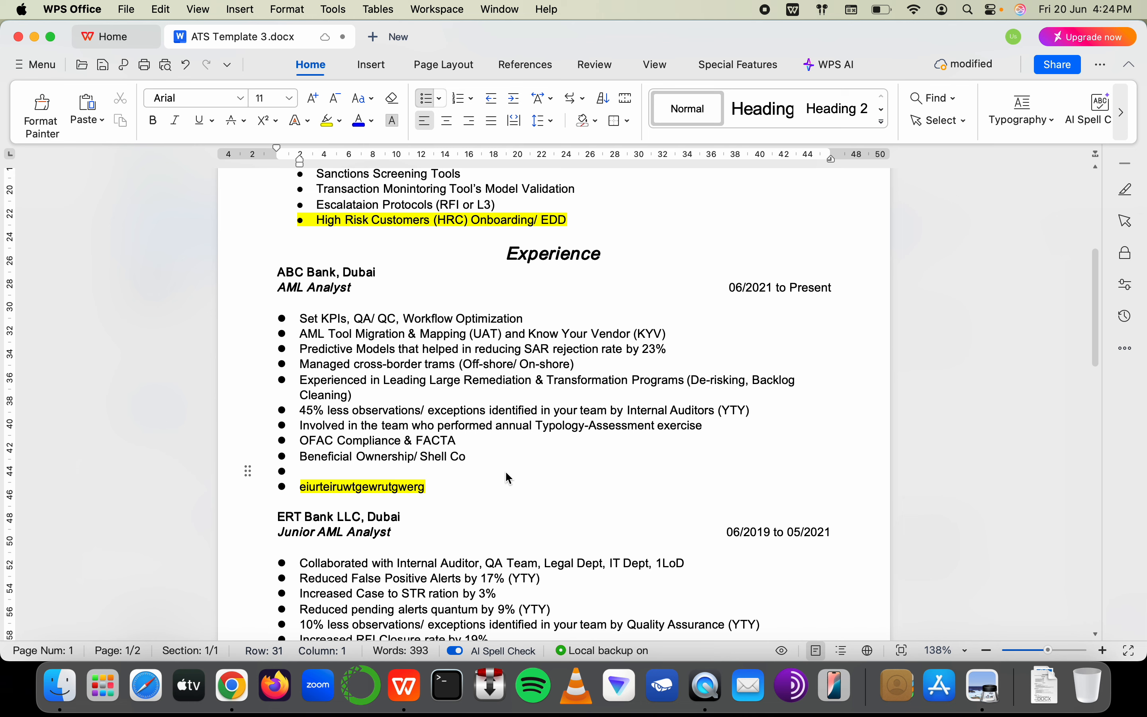
{"action": "type", "text": "3rd party"}
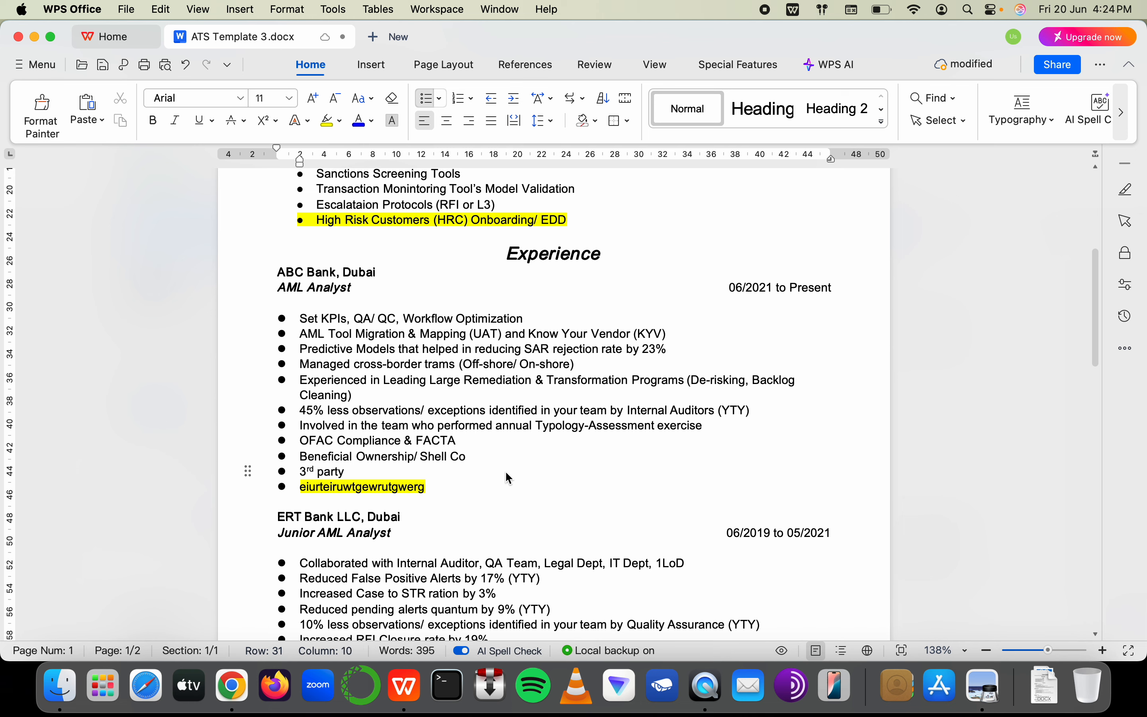
{"action": "type", "text": " tools - exte"}
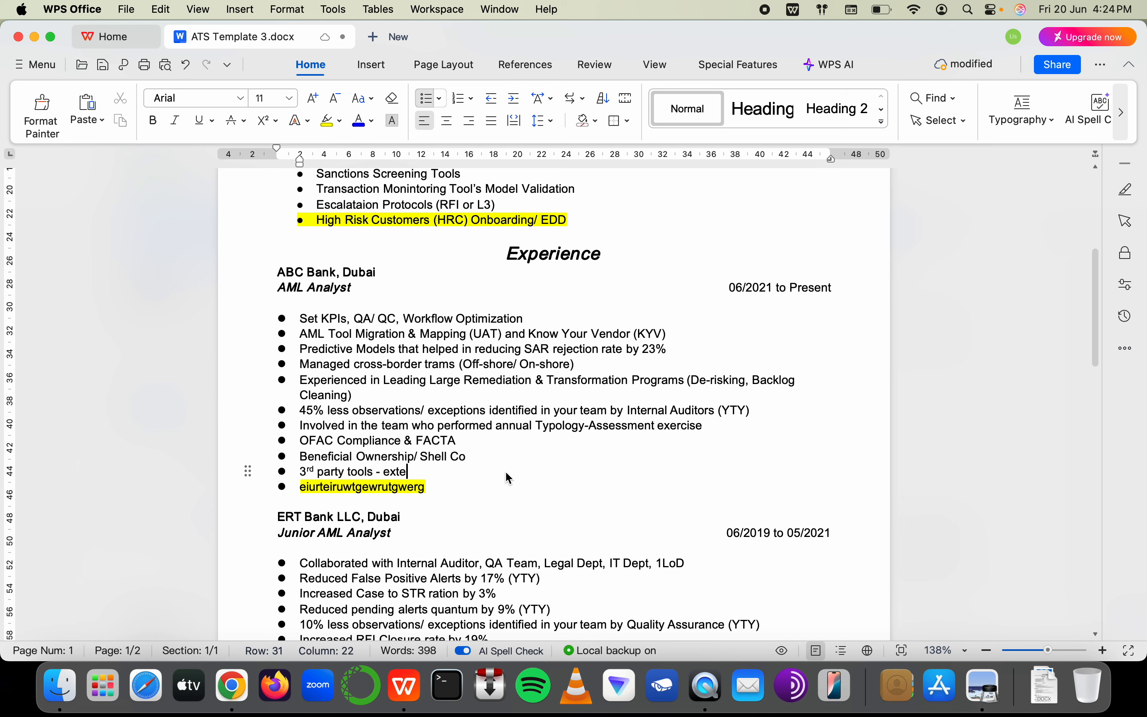
{"action": "type", "text": "rnal Info"}
Add the skill 'OSINT in collecting reliable info' after Escalataion Protocols
{"action": "left_click", "coordinate": [591, 219]}
{"action": "left_click", "coordinate": [567, 199]}
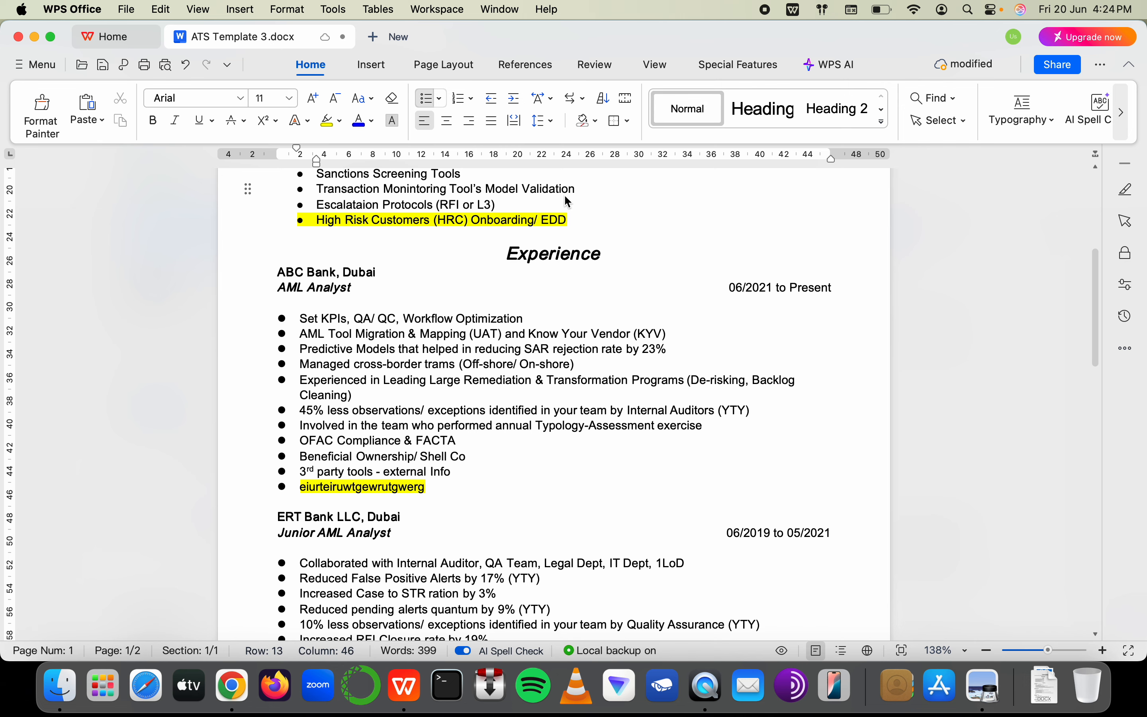
{"action": "left_click", "coordinate": [531, 207]}
{"action": "key", "text": "Return"}
{"action": "type", "text": "OSINT"}
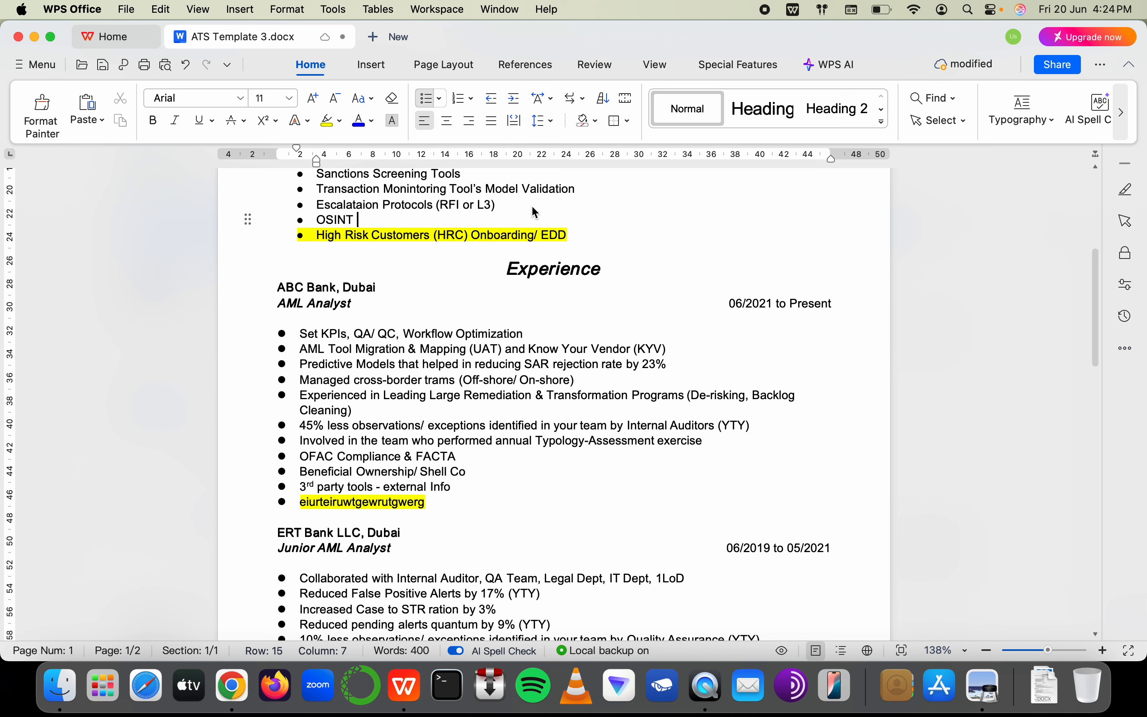
{"action": "type", "text": " in collection"}
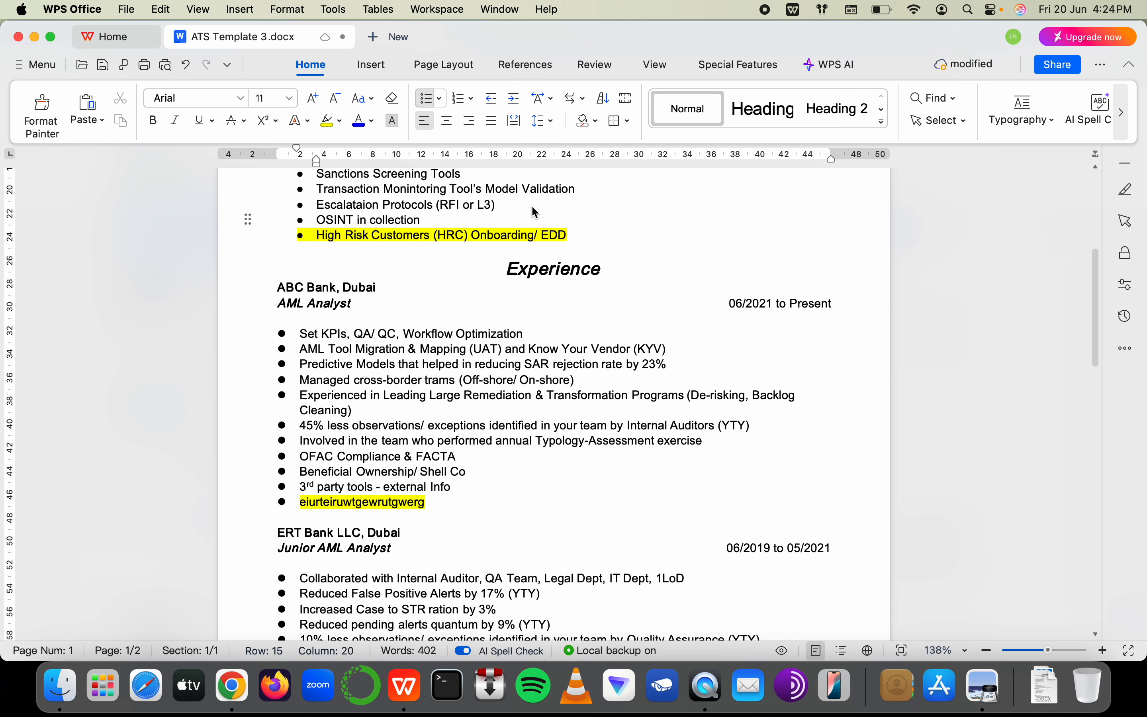
{"action": "key", "text": "BackSpace"}
{"action": "key", "text": "BackSpace"}
{"action": "type", "text": "ng reliable info"}
Add a 'P2p Crypto' bullet after 3rd party tools under ABC Bank
{"action": "left_click", "coordinate": [463, 493]}
{"action": "left_click", "coordinate": [463, 489]}
{"action": "key", "text": "Return"}
{"action": "type", "text": "P2p Crypto"}
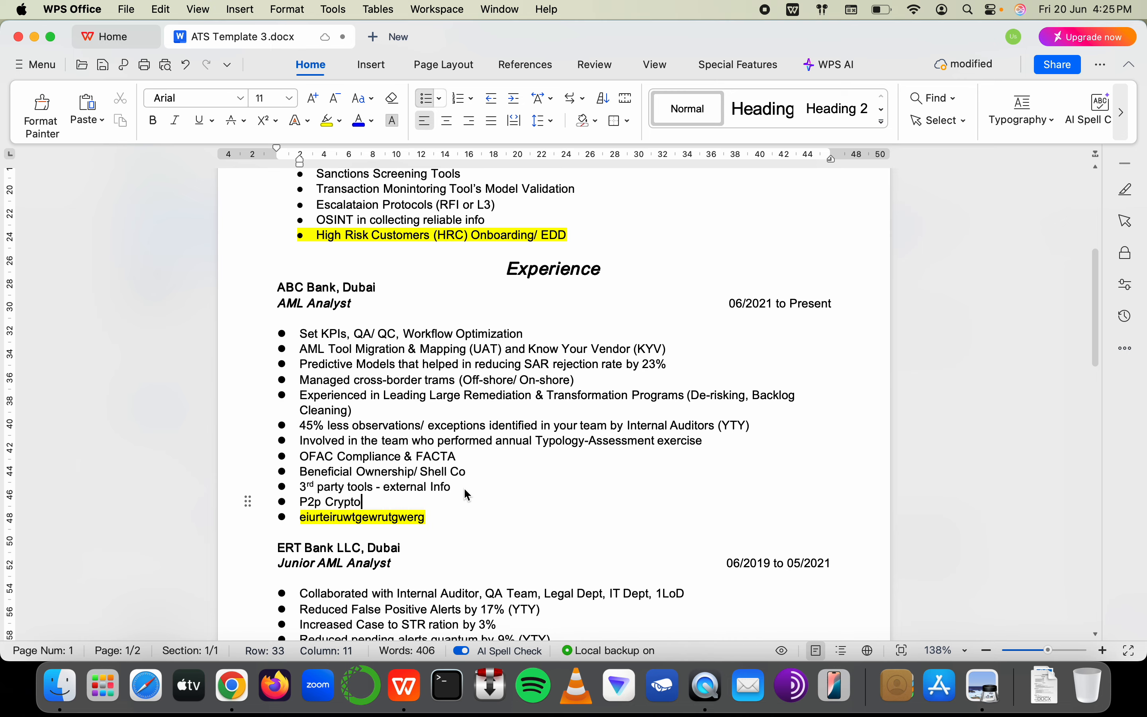
{"action": "key", "text": "super+Tab"}
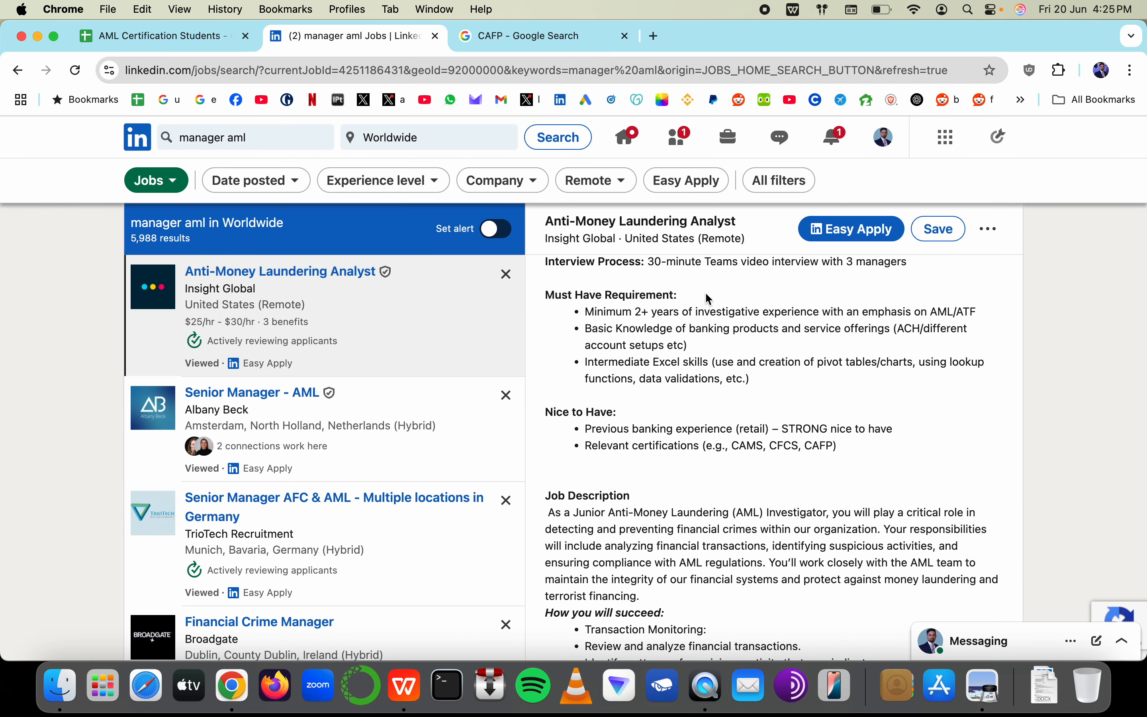
{"action": "scroll", "coordinate": [714, 380], "scroll_direction": "down", "scroll_amount": 5}
{"action": "key", "text": "super+Tab"}
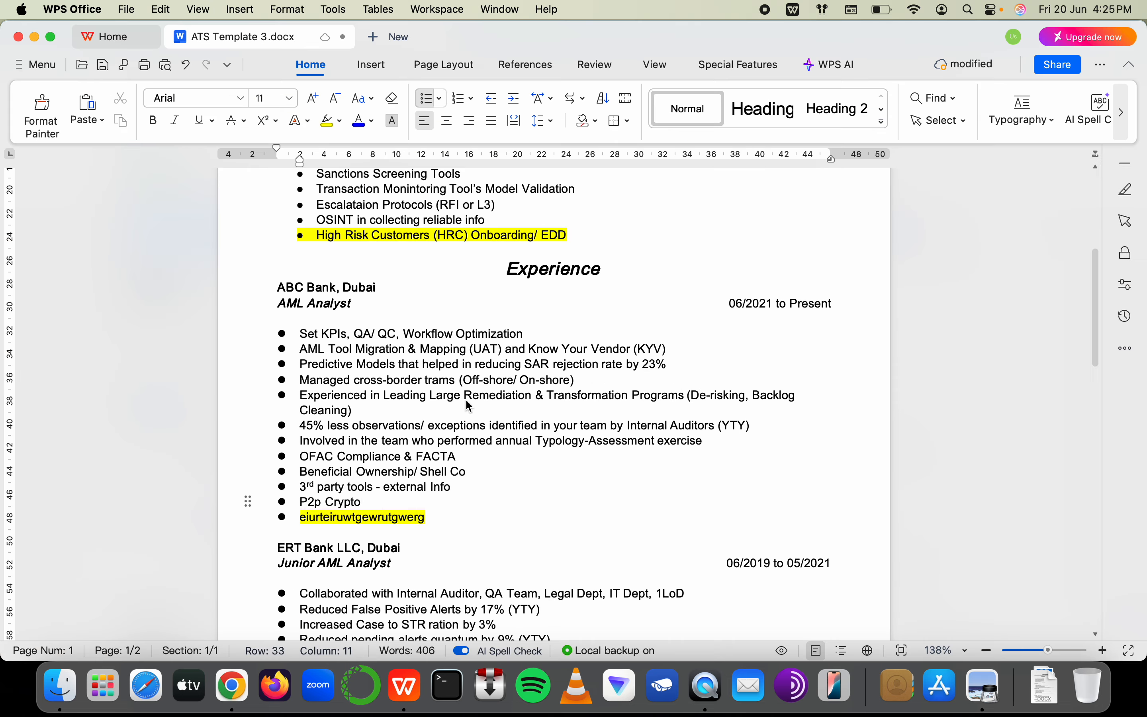
{"action": "scroll", "coordinate": [469, 403], "scroll_direction": "down", "scroll_amount": 15}
{"action": "scroll", "coordinate": [470, 407], "scroll_direction": "down", "scroll_amount": 2}
{"action": "scroll", "coordinate": [435, 478], "scroll_direction": "up", "scroll_amount": 10}
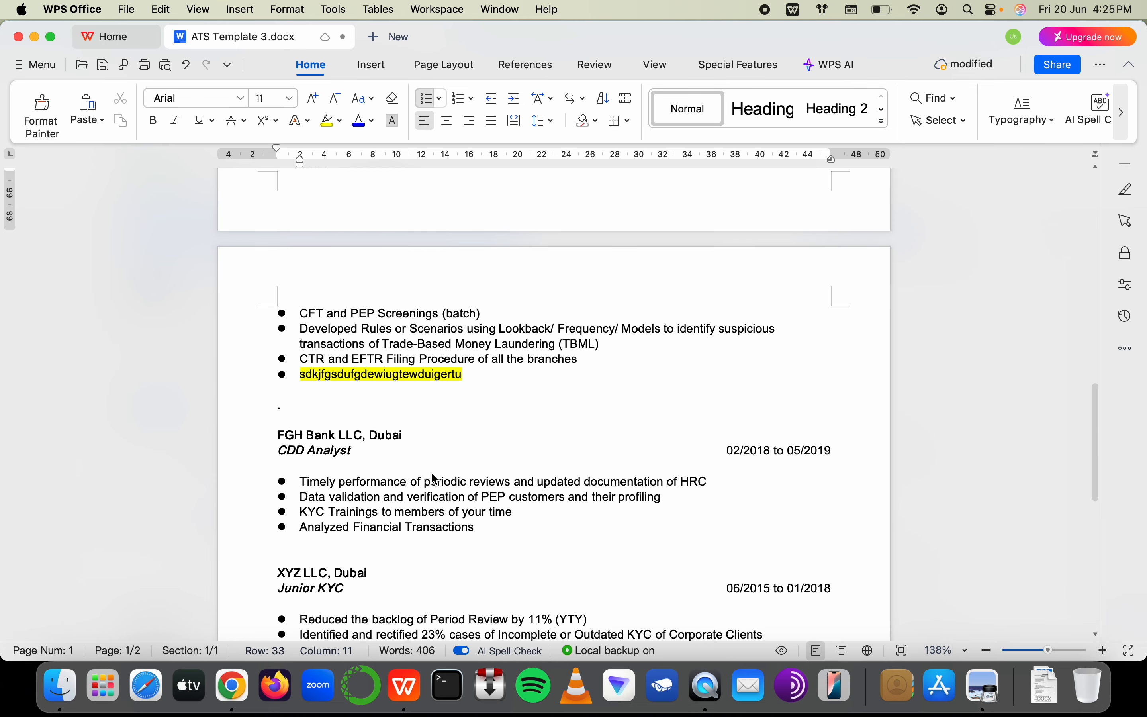
{"action": "scroll", "coordinate": [435, 479], "scroll_direction": "up", "scroll_amount": 10}
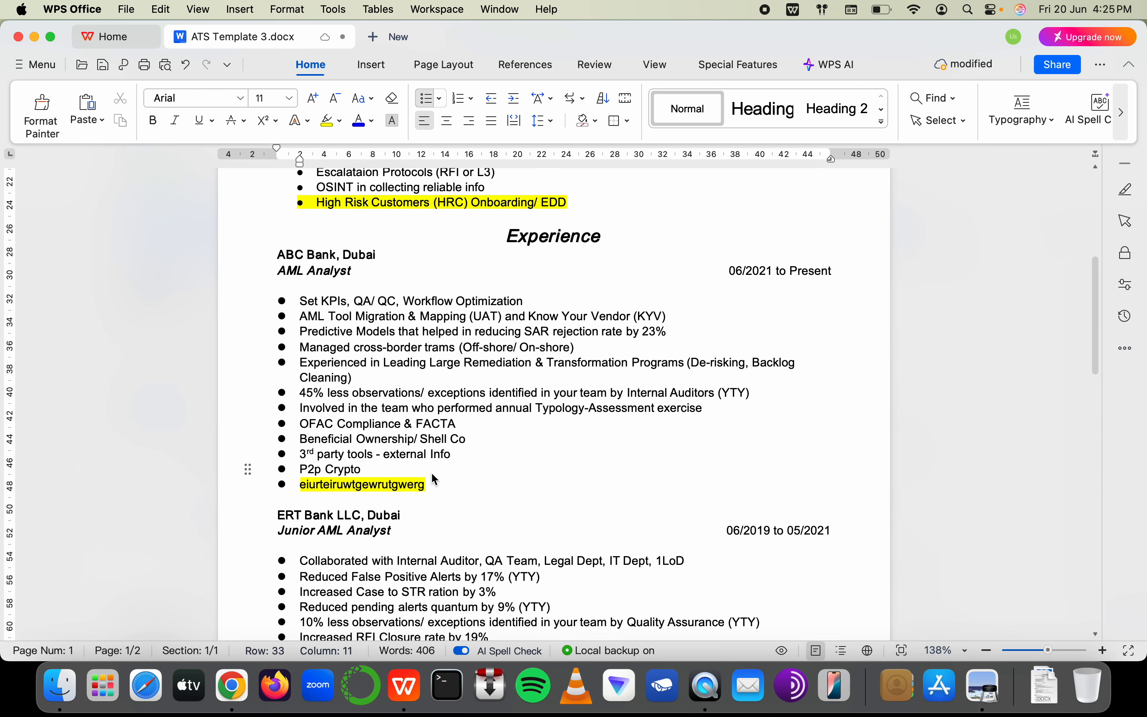
{"action": "scroll", "coordinate": [431, 471], "scroll_direction": "down", "scroll_amount": 6}
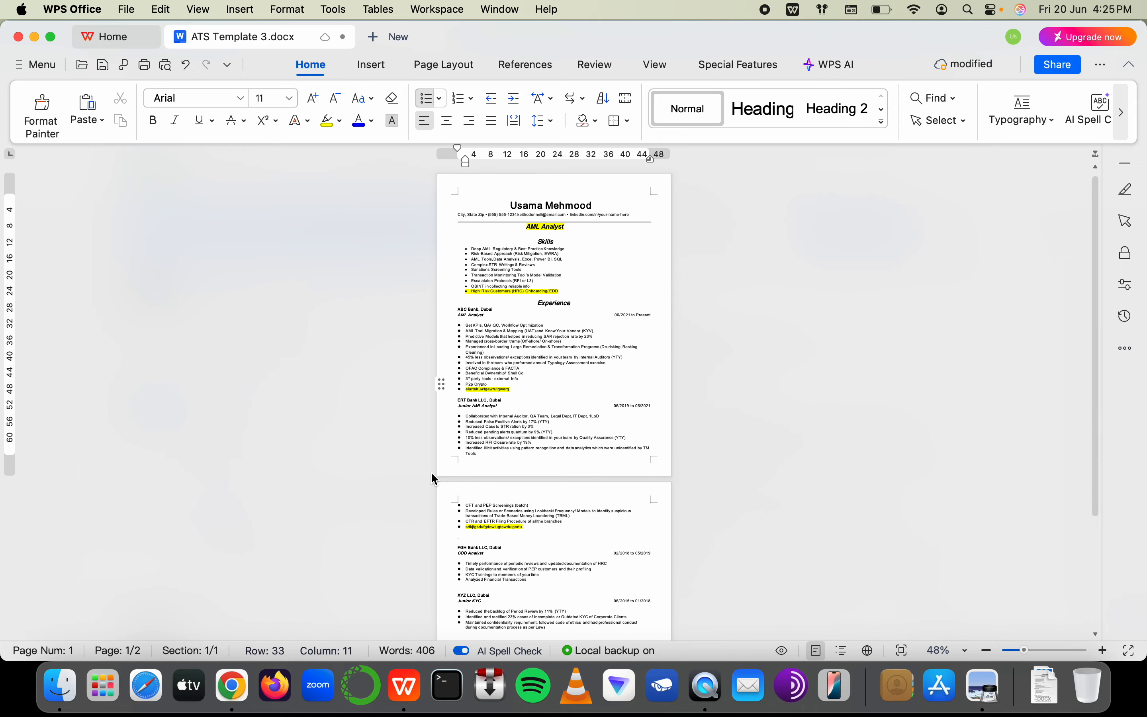
{"action": "scroll", "coordinate": [431, 471], "scroll_direction": "up", "scroll_amount": 5}
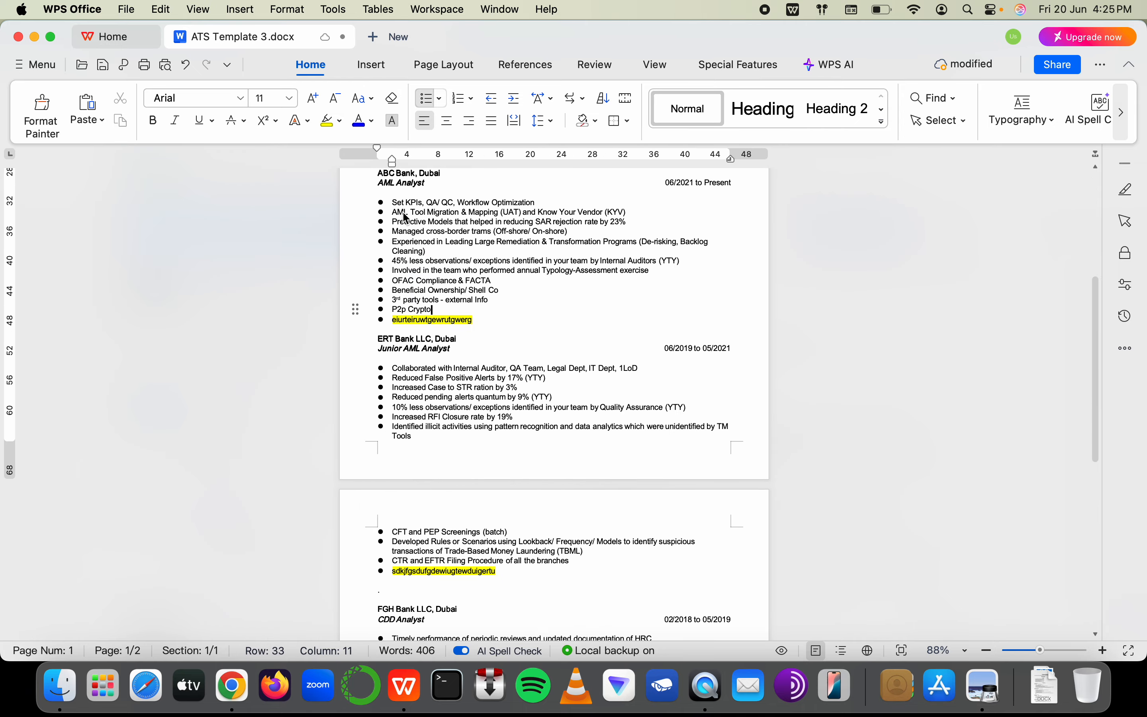
{"action": "scroll", "coordinate": [502, 344], "scroll_direction": "up", "scroll_amount": 5}
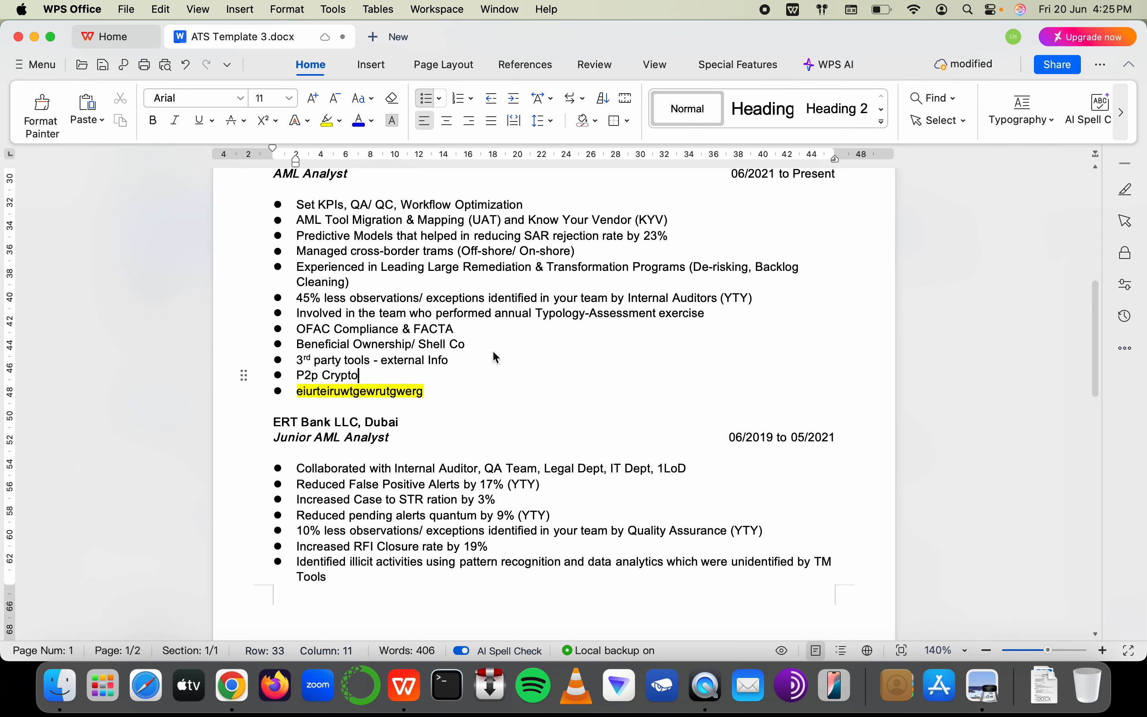
{"action": "scroll", "coordinate": [493, 350], "scroll_direction": "up", "scroll_amount": 5}
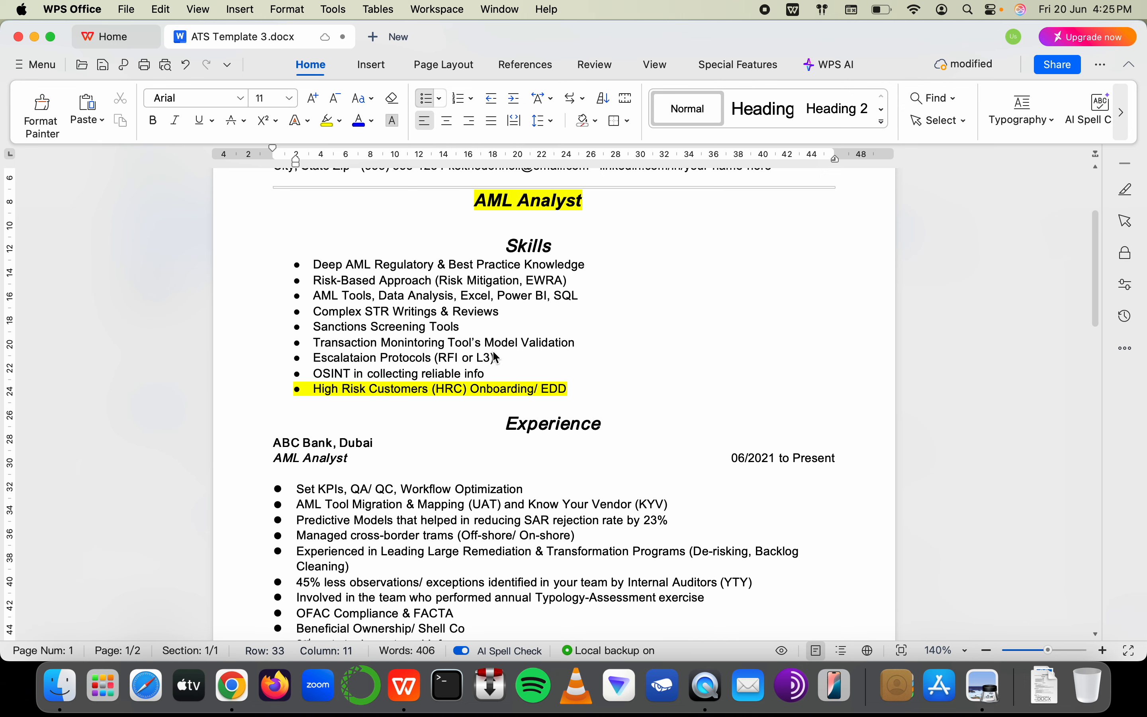
{"action": "scroll", "coordinate": [493, 353], "scroll_direction": "up", "scroll_amount": 3}
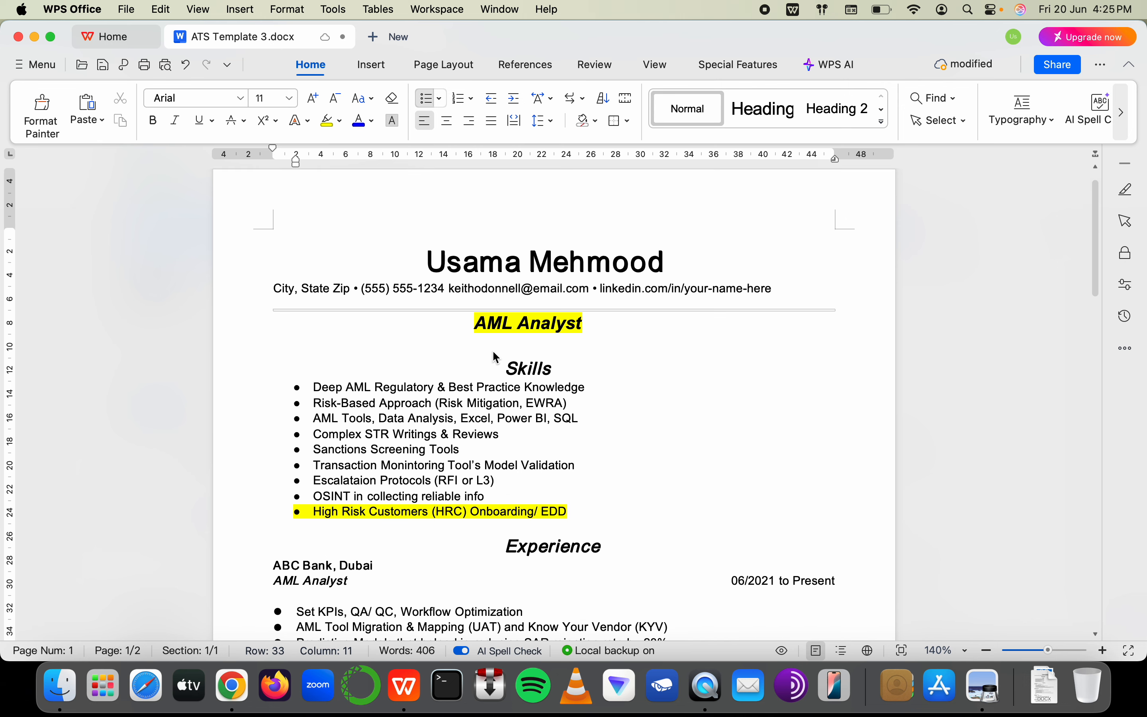
{"action": "scroll", "coordinate": [492, 350], "scroll_direction": "down", "scroll_amount": 10}
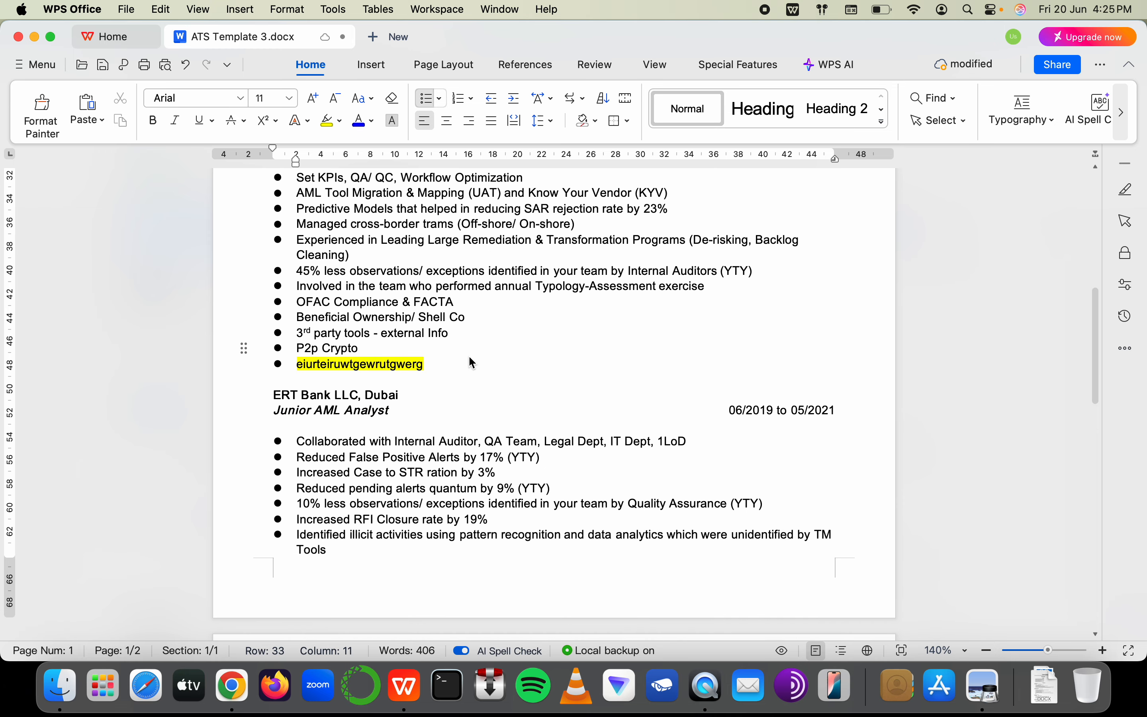
{"action": "scroll", "coordinate": [468, 356], "scroll_direction": "down", "scroll_amount": 4}
{"action": "triple_click", "coordinate": [324, 379]}
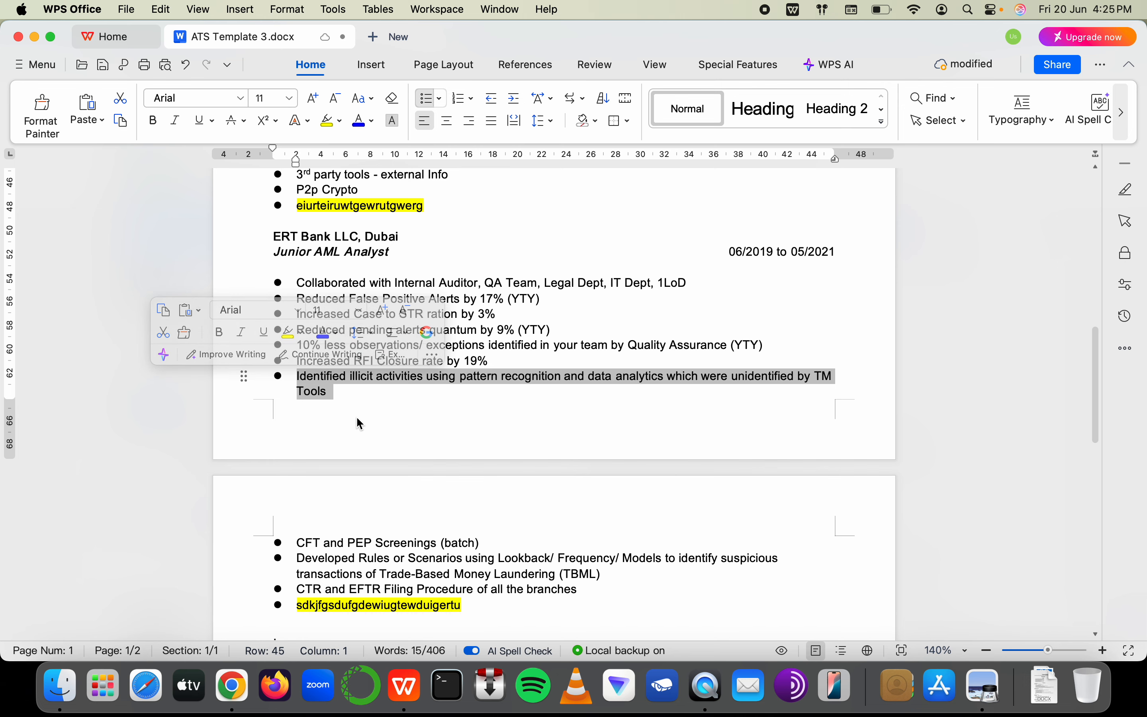
{"action": "scroll", "coordinate": [360, 424], "scroll_direction": "up", "scroll_amount": 9}
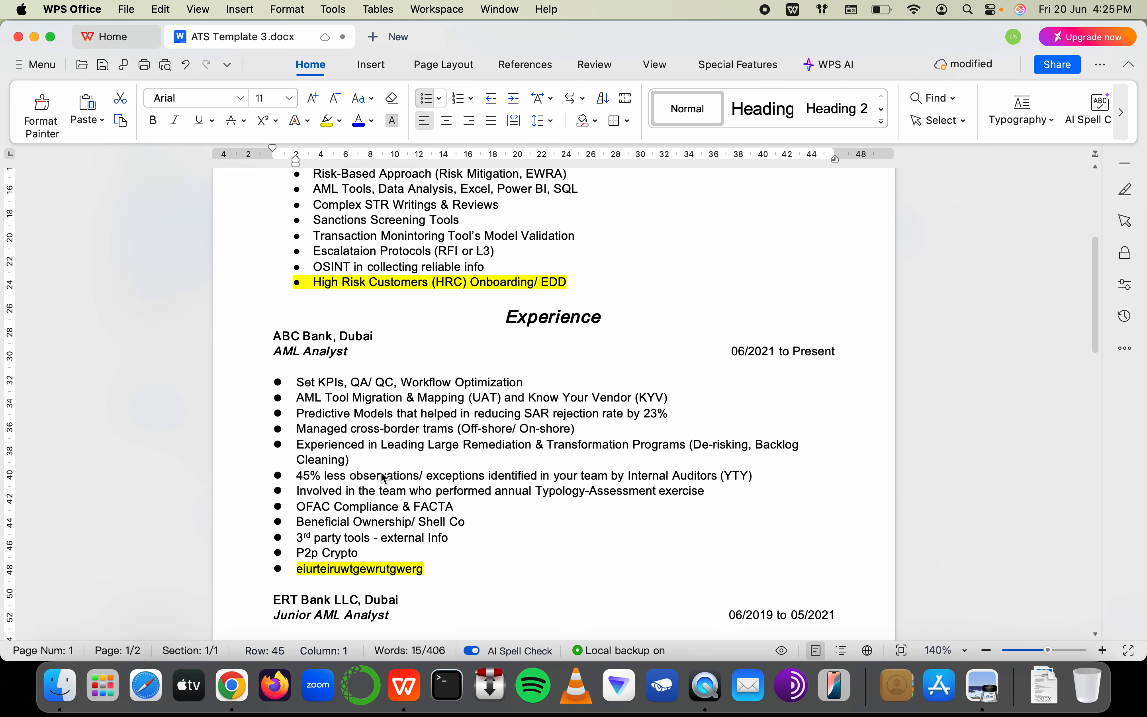
{"action": "triple_click", "coordinate": [330, 453]}
{"action": "left_click", "coordinate": [404, 604]}
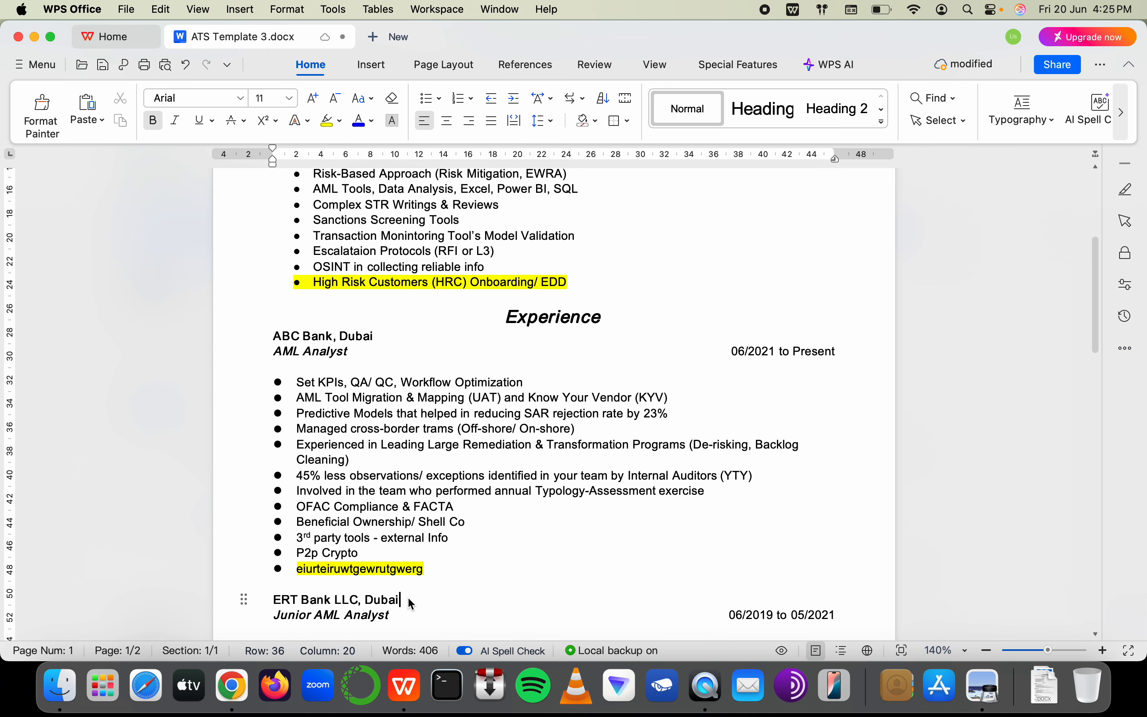
{"action": "left_click", "coordinate": [371, 554]}
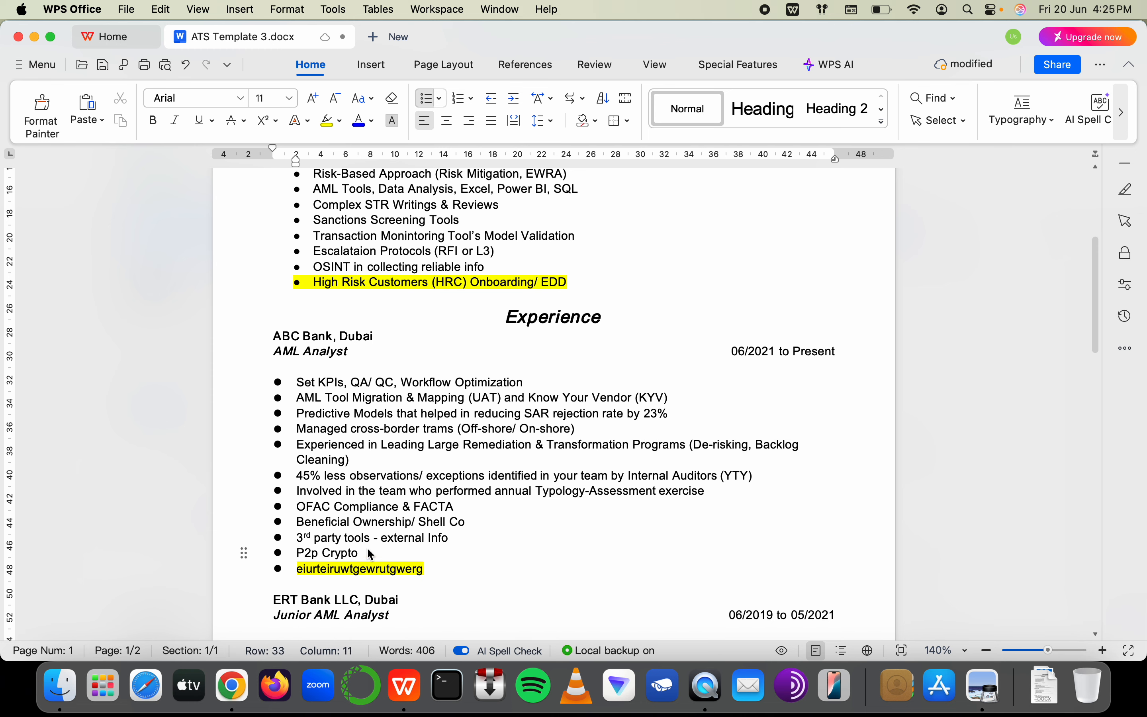
{"action": "scroll", "coordinate": [371, 554], "scroll_direction": "down", "scroll_amount": 12}
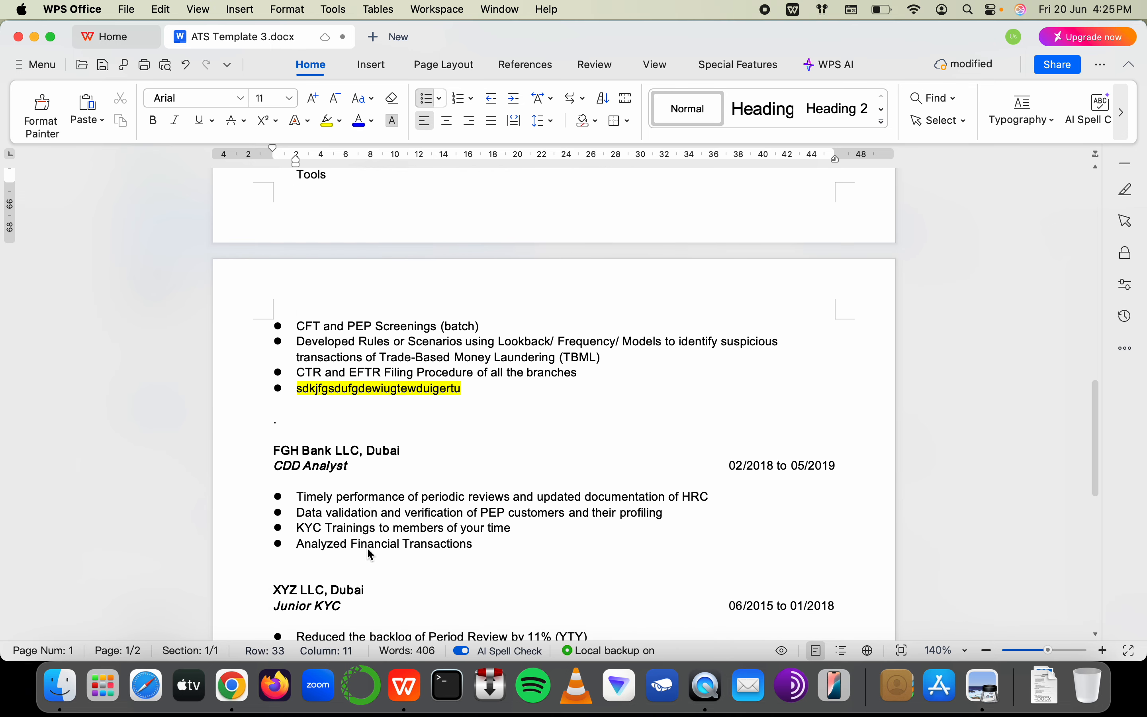
{"action": "scroll", "coordinate": [371, 553], "scroll_direction": "down", "scroll_amount": 4}
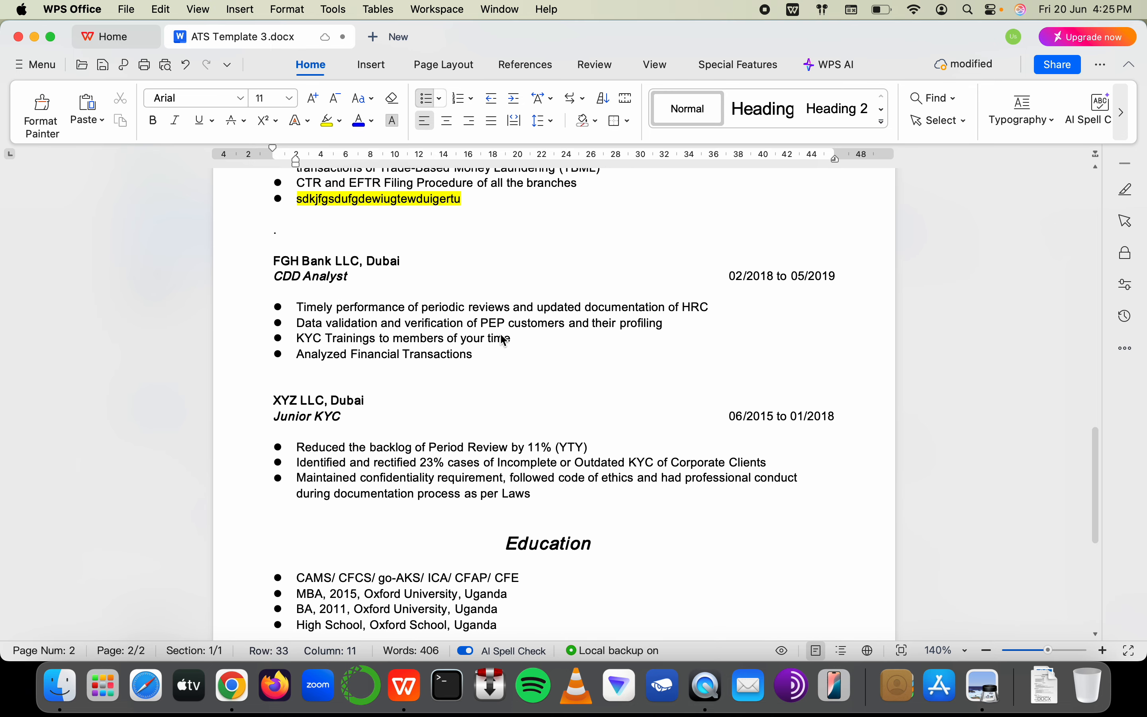
{"action": "left_click_drag", "start_coordinate": [482, 323], "coordinate": [521, 323]}
{"action": "left_click_drag", "start_coordinate": [511, 448], "coordinate": [379, 479]}
{"action": "scroll", "coordinate": [431, 449], "scroll_direction": "up", "scroll_amount": 7}
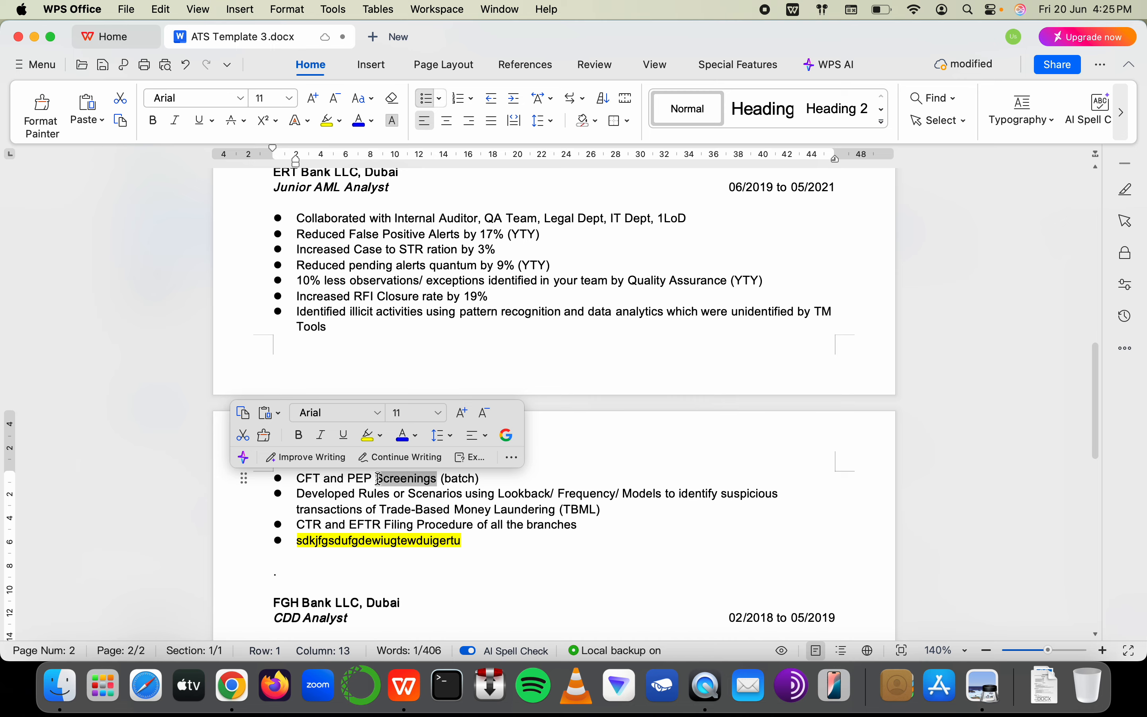
{"action": "scroll", "coordinate": [379, 478], "scroll_direction": "up", "scroll_amount": 6}
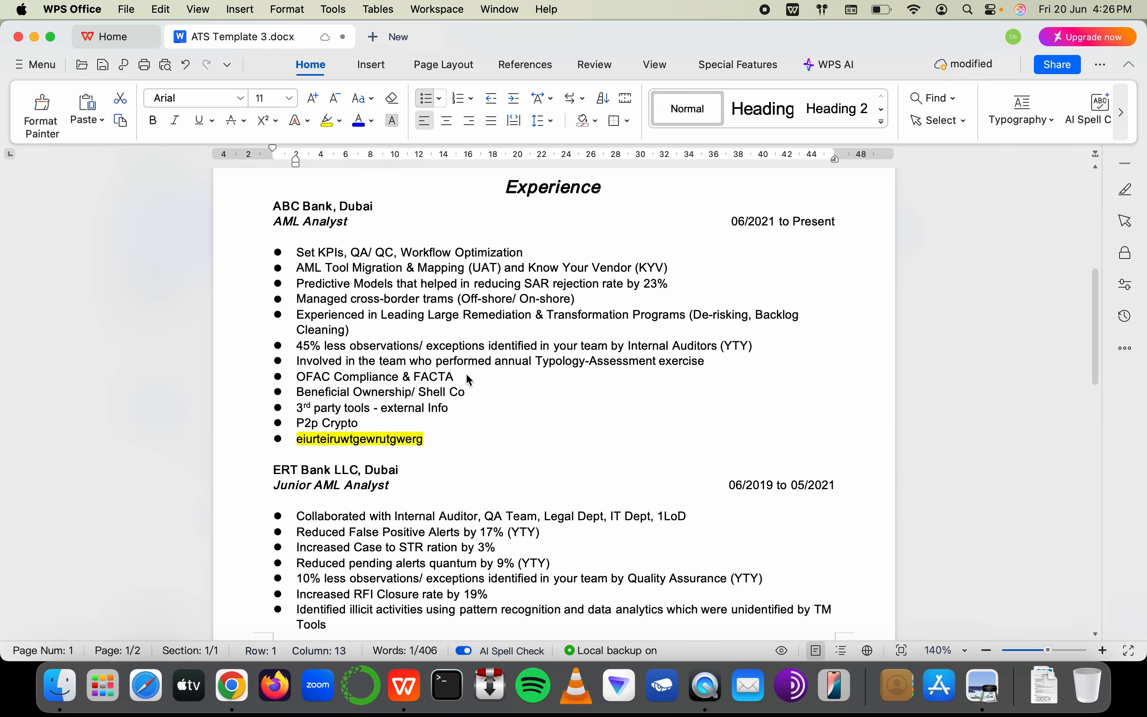
Scroll through both pages of the revised resume to review it
{"action": "left_click", "coordinate": [439, 409]}
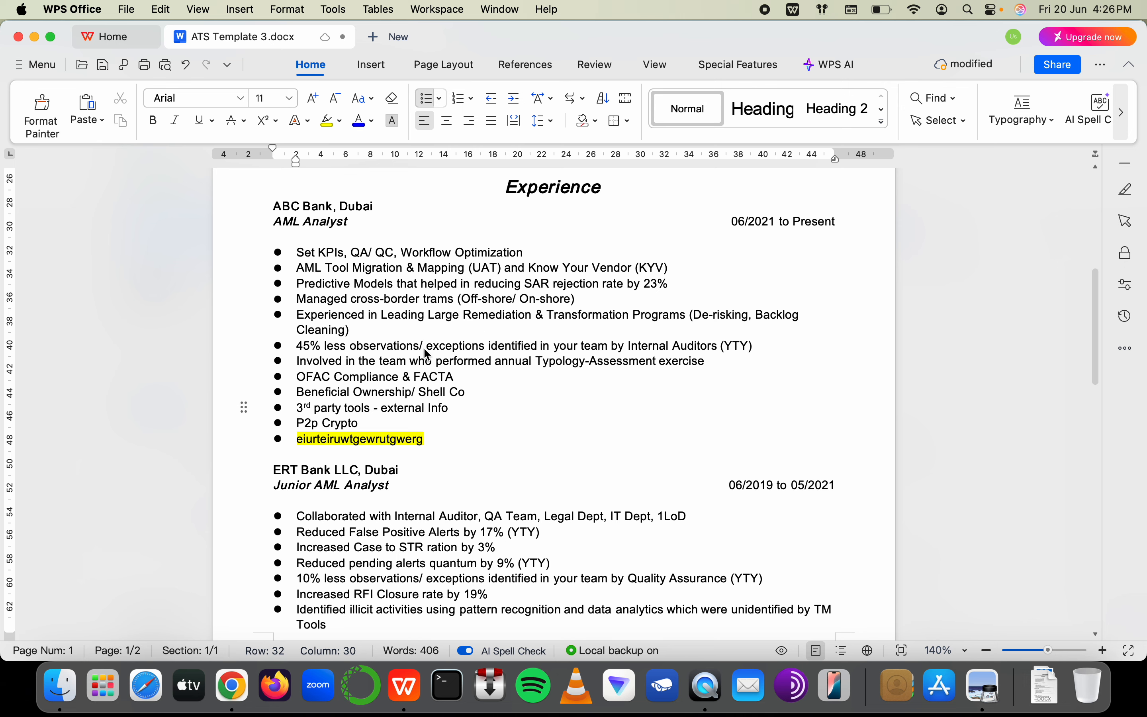
{"action": "scroll", "coordinate": [503, 287], "scroll_direction": "down", "scroll_amount": 2}
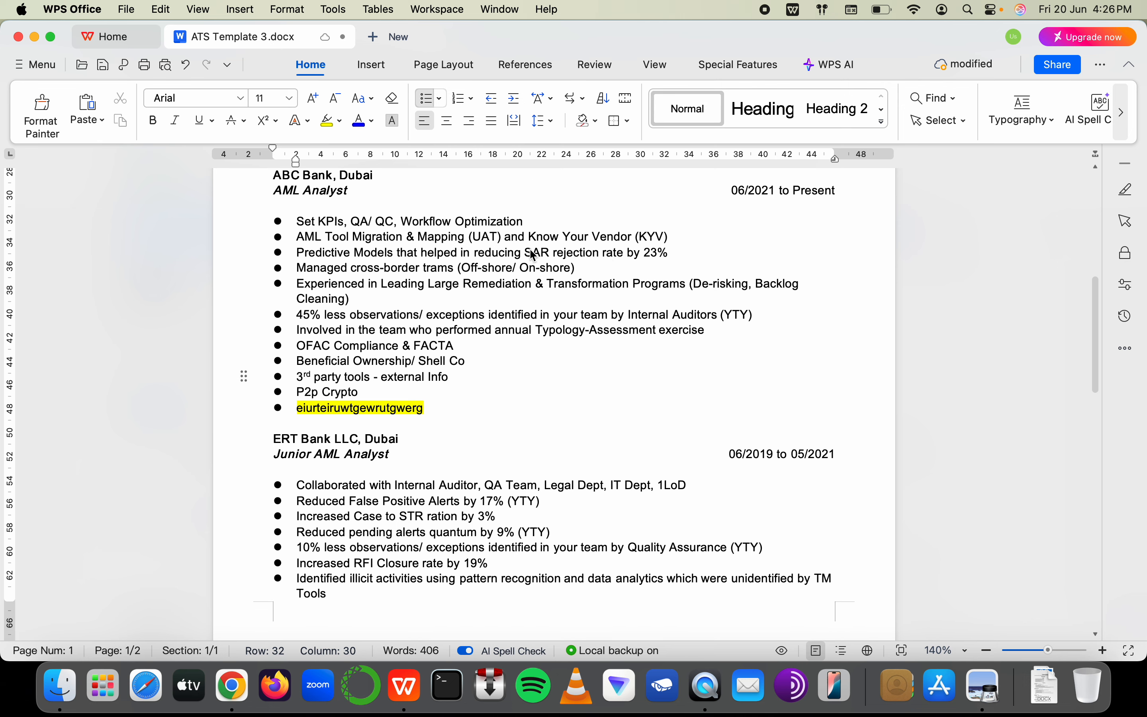
{"action": "scroll", "coordinate": [455, 472], "scroll_direction": "down", "scroll_amount": 5}
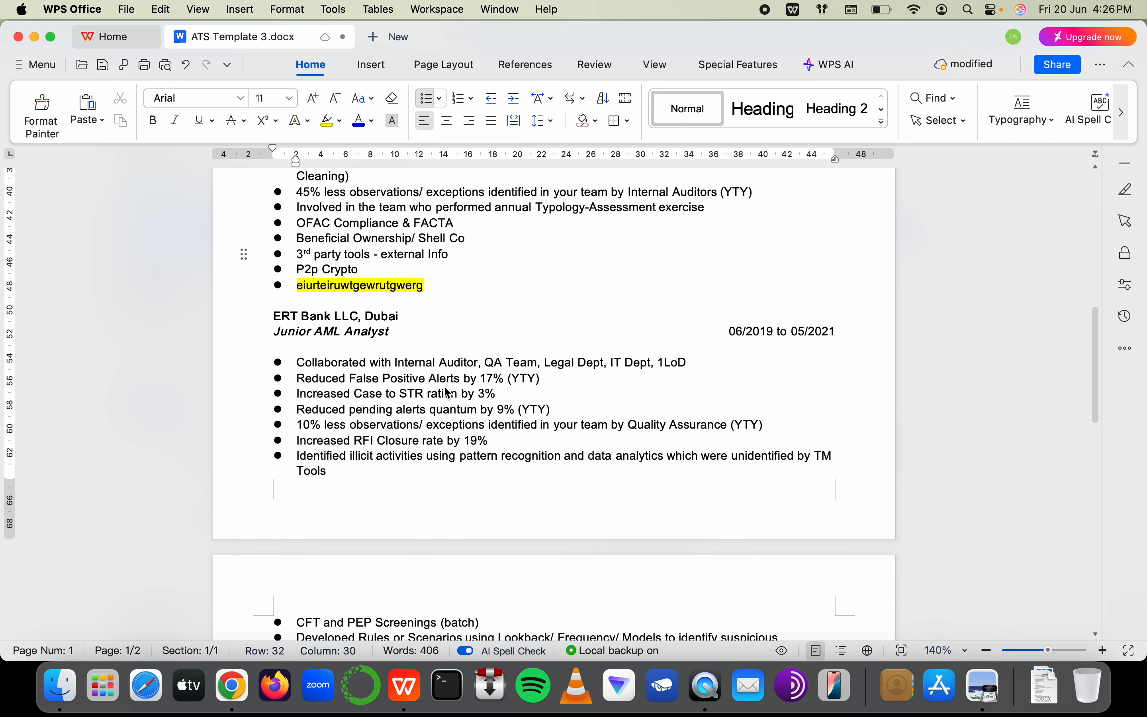
{"action": "scroll", "coordinate": [448, 393], "scroll_direction": "down", "scroll_amount": 3}
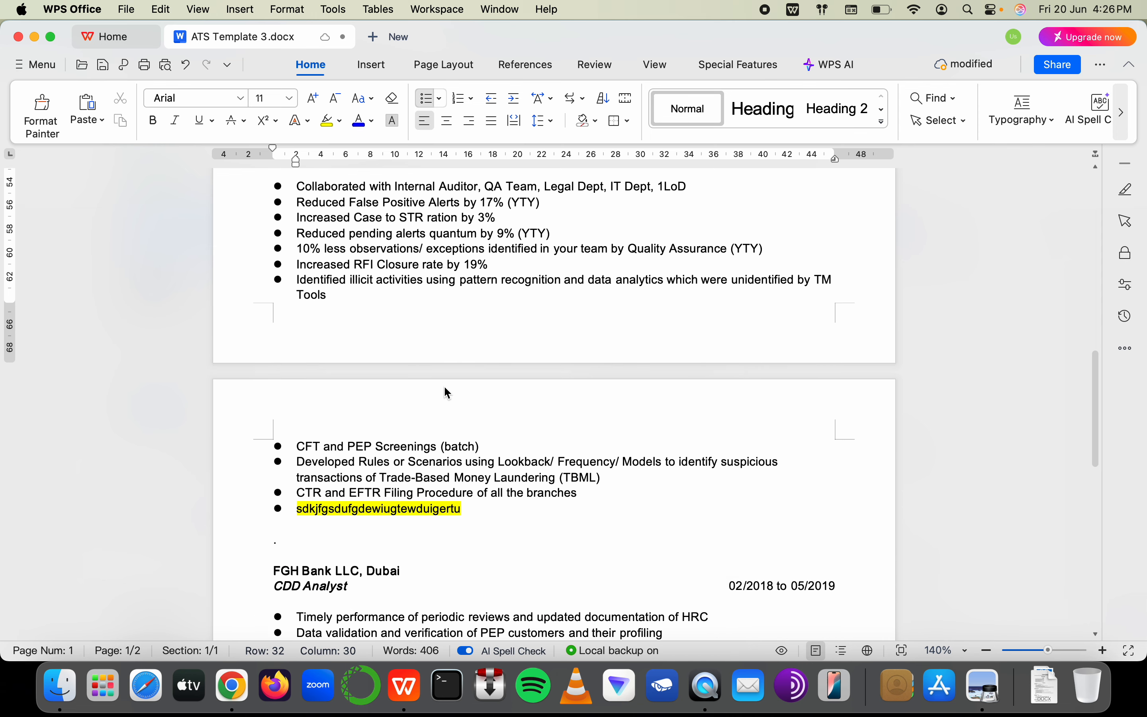
{"action": "scroll", "coordinate": [379, 384], "scroll_direction": "down", "scroll_amount": 1}
{"action": "scroll", "coordinate": [353, 379], "scroll_direction": "down", "scroll_amount": 8}
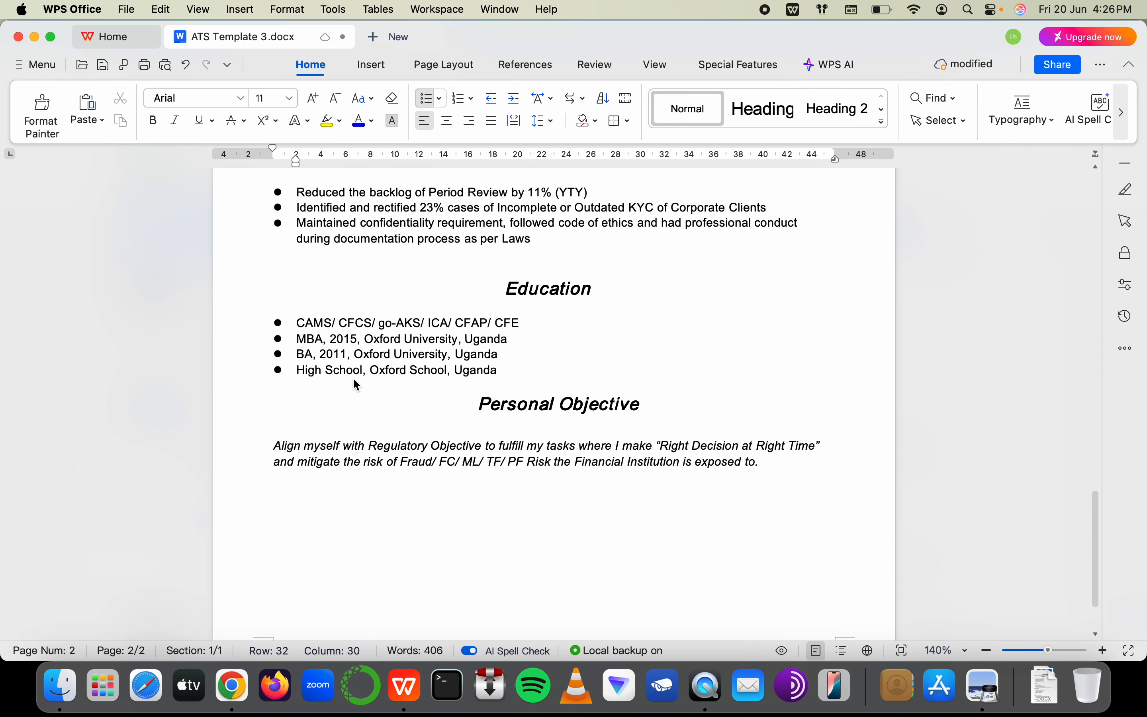
{"action": "scroll", "coordinate": [353, 380], "scroll_direction": "down", "scroll_amount": 3, "text": "ctrl"}
{"action": "scroll", "coordinate": [354, 379], "scroll_direction": "down", "scroll_amount": 3, "text": "ctrl"}
{"action": "scroll", "coordinate": [353, 378], "scroll_direction": "up", "scroll_amount": 10}
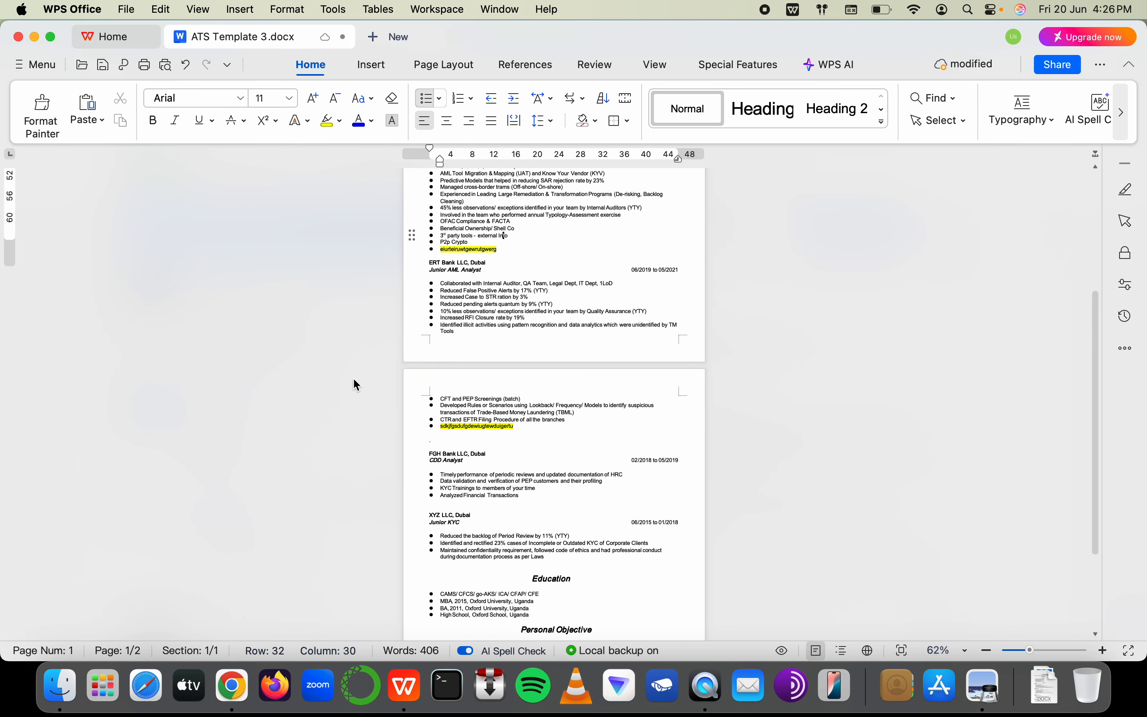
{"action": "scroll", "coordinate": [463, 378], "scroll_direction": "down", "scroll_amount": 2}
{"action": "scroll", "coordinate": [464, 378], "scroll_direction": "down", "scroll_amount": 5}
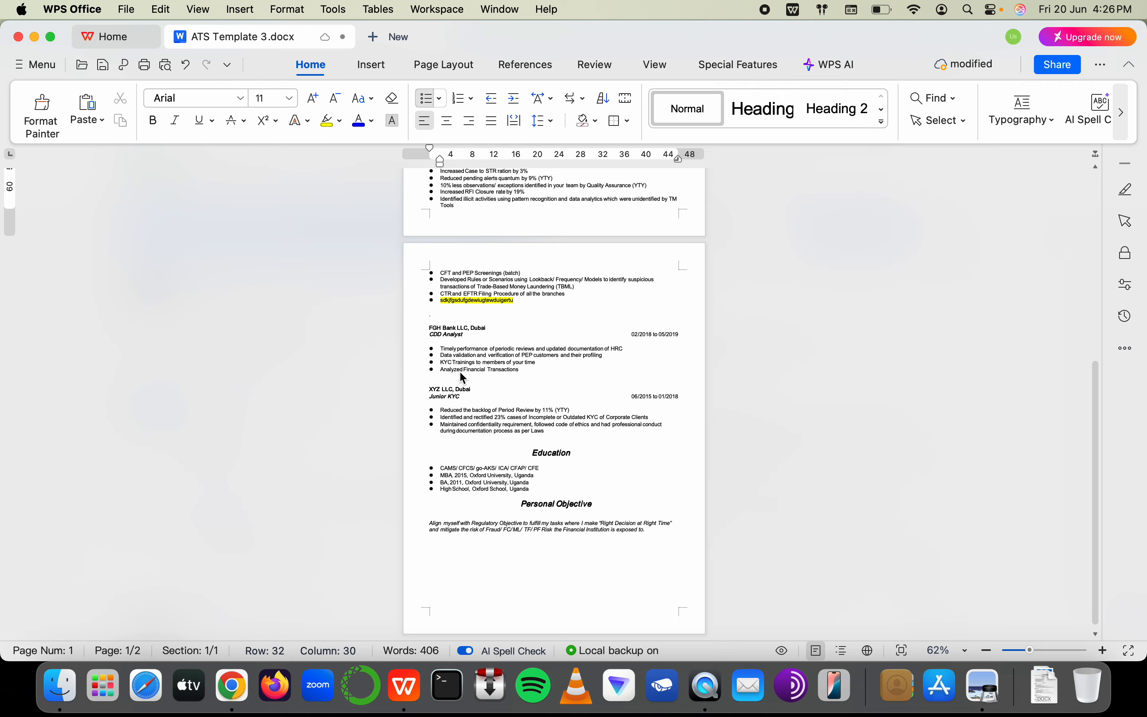
{"action": "scroll", "coordinate": [460, 374], "scroll_direction": "up", "scroll_amount": 3}
{"action": "scroll", "coordinate": [461, 373], "scroll_direction": "up", "scroll_amount": 3, "text": "ctrl"}
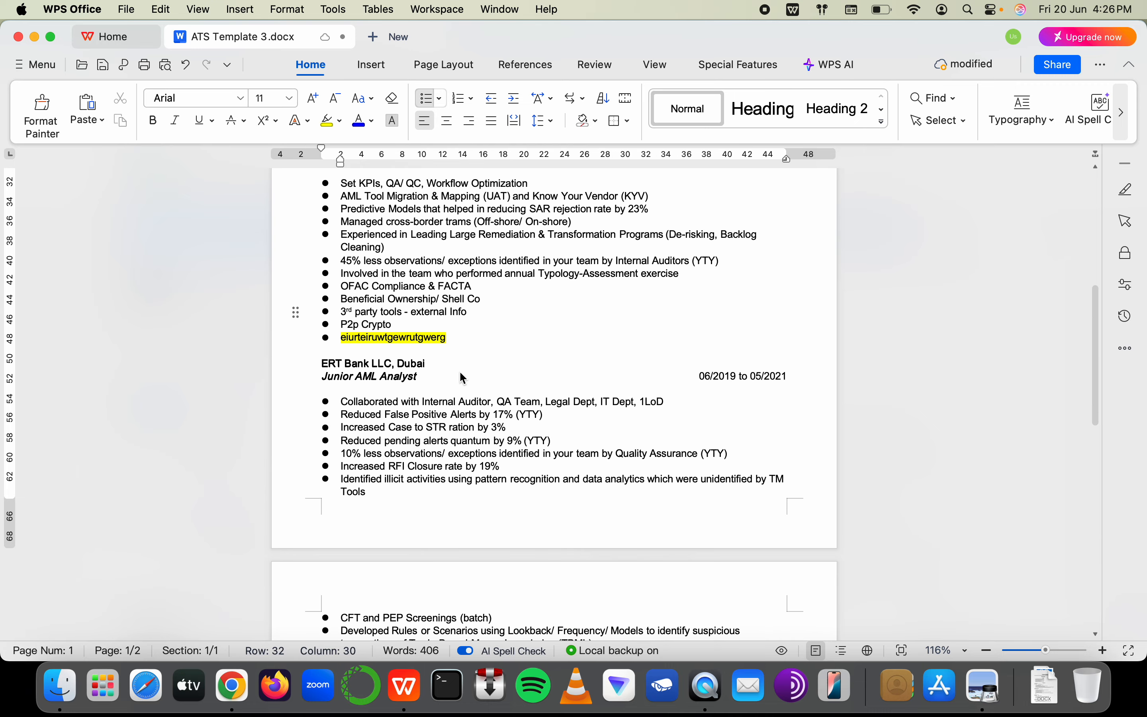
{"action": "scroll", "coordinate": [460, 373], "scroll_direction": "down", "scroll_amount": 8}
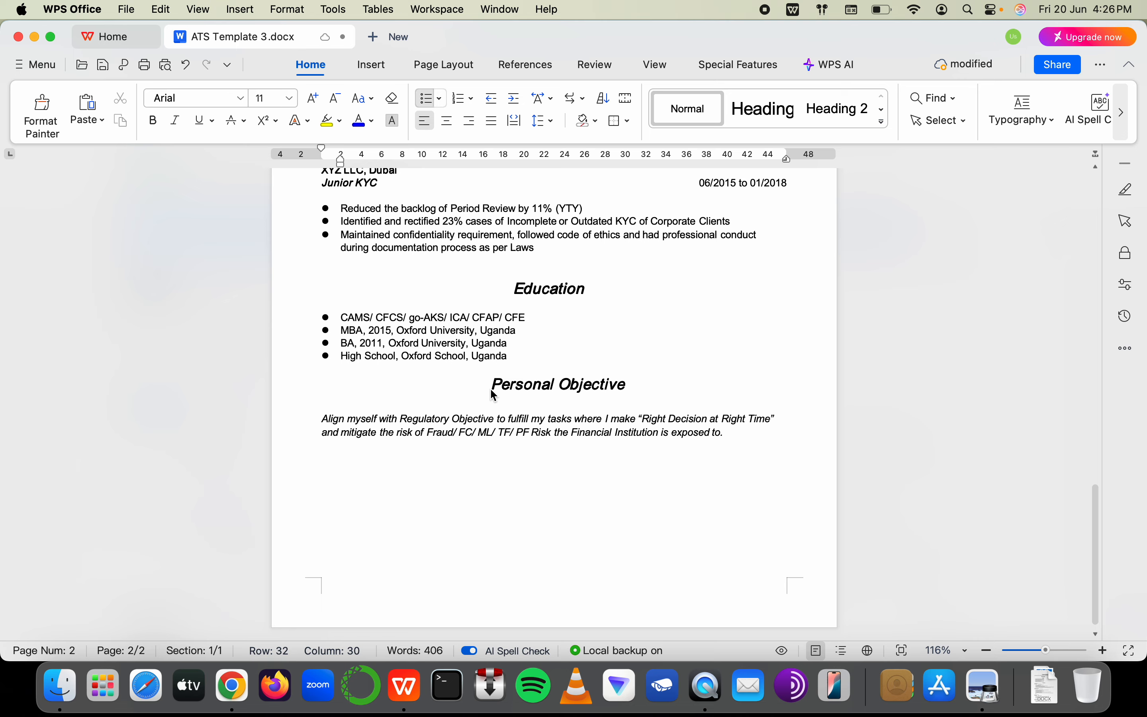
Switch to Chrome's AML Certification Students spreadsheet tab
{"action": "key", "text": "super+Tab"}
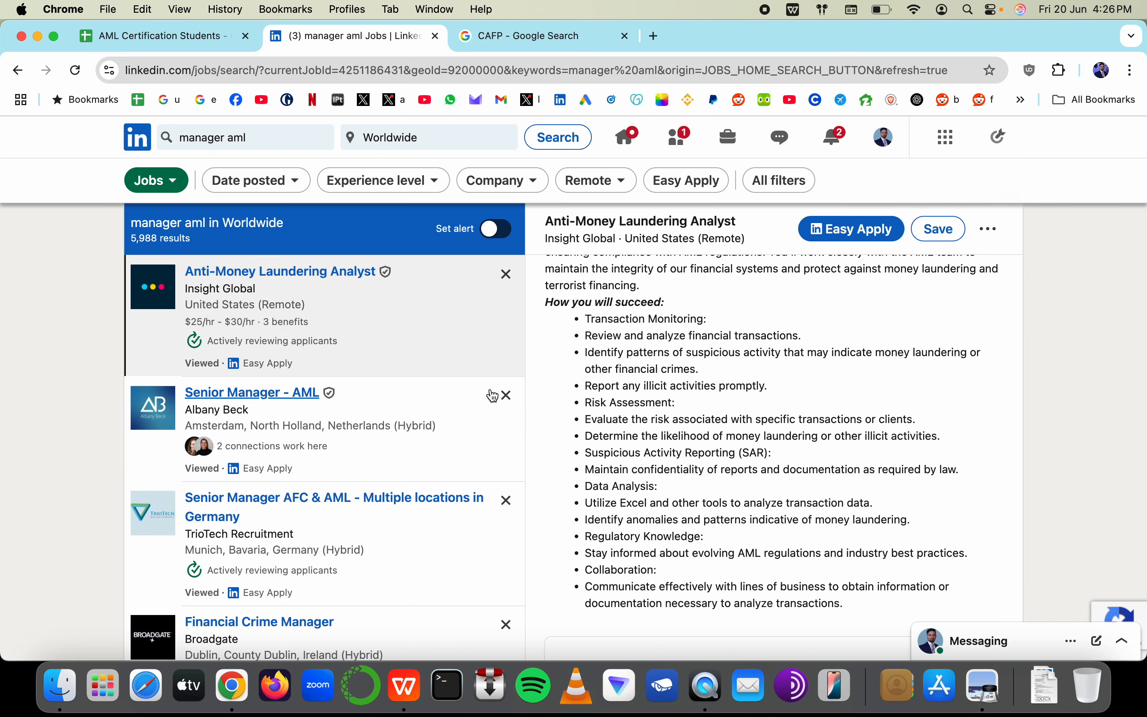
{"action": "key", "text": "ctrl+shift+Tab"}
{"action": "scroll", "coordinate": [463, 450], "scroll_direction": "down", "scroll_amount": 5}
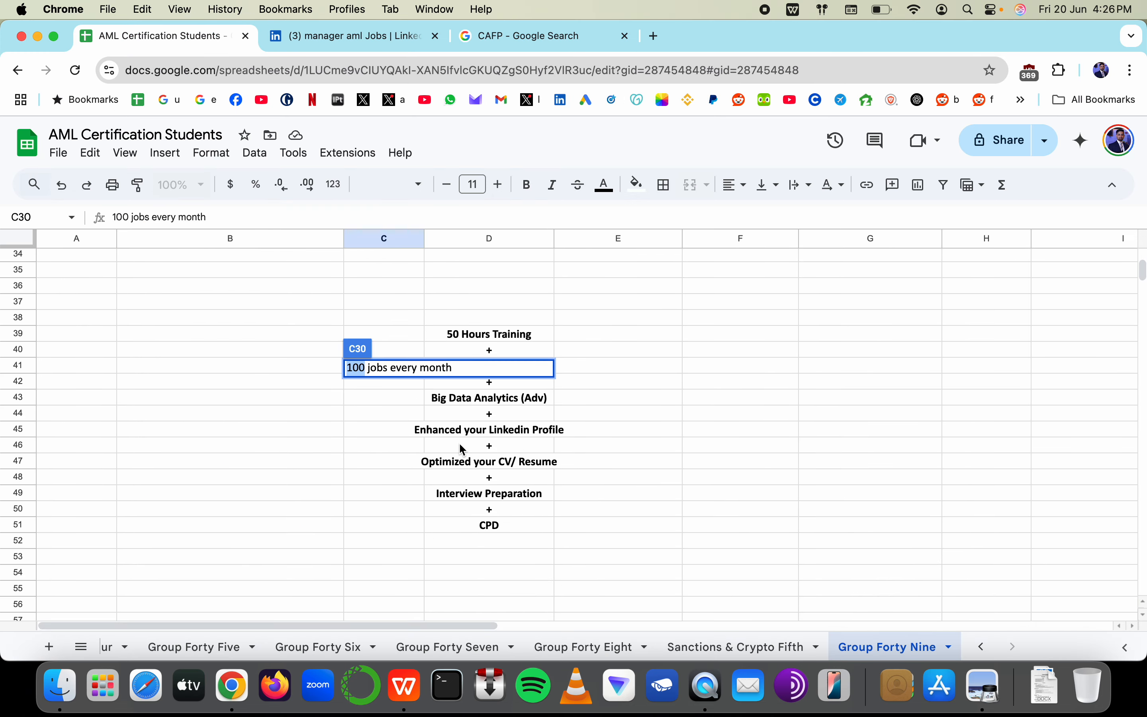
Commit the C30 note and cancel a half-typed 'Job pla' entry beside CAMS/ CFCS/ ICA
{"action": "left_click", "coordinate": [463, 449]}
{"action": "left_click_drag", "start_coordinate": [371, 366], "coordinate": [660, 366]}
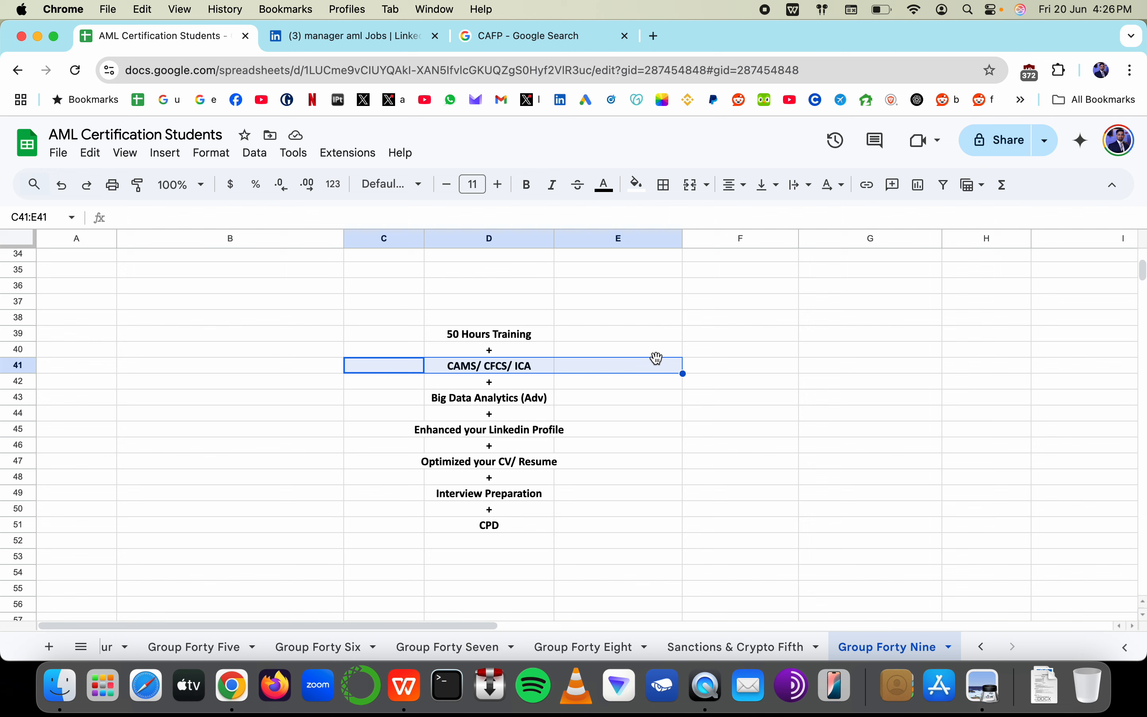
{"action": "left_click", "coordinate": [778, 366]}
{"action": "type", "text": "Job p"}
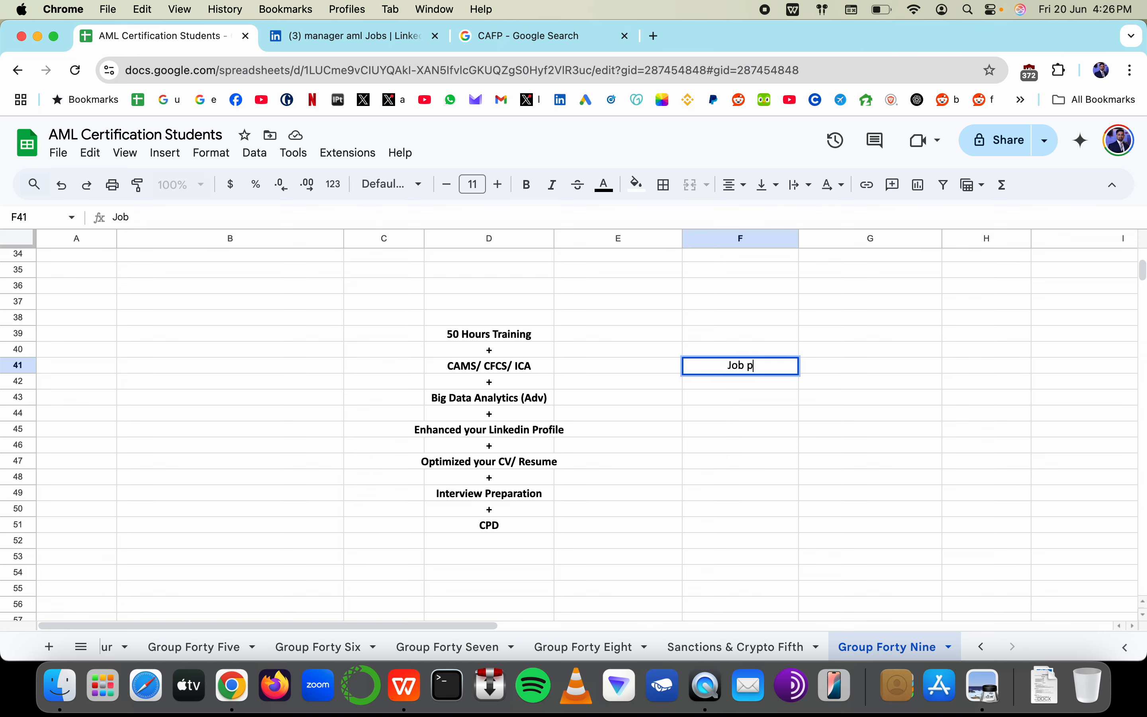
{"action": "type", "text": "la"}
{"action": "key", "text": "Escape"}
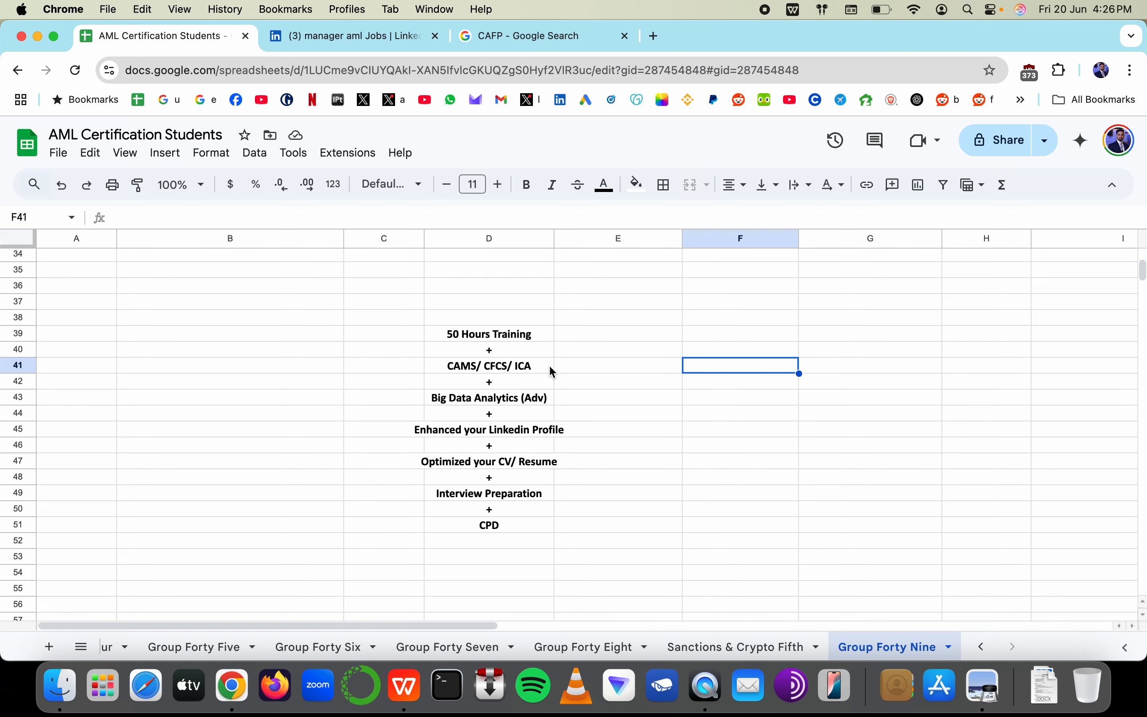
Enter 'French' in cell F45 beside the LinkedIn profile step
{"action": "key", "text": "super+Tab"}
{"action": "key", "text": "super+Tab"}
{"action": "left_click", "coordinate": [581, 375]}
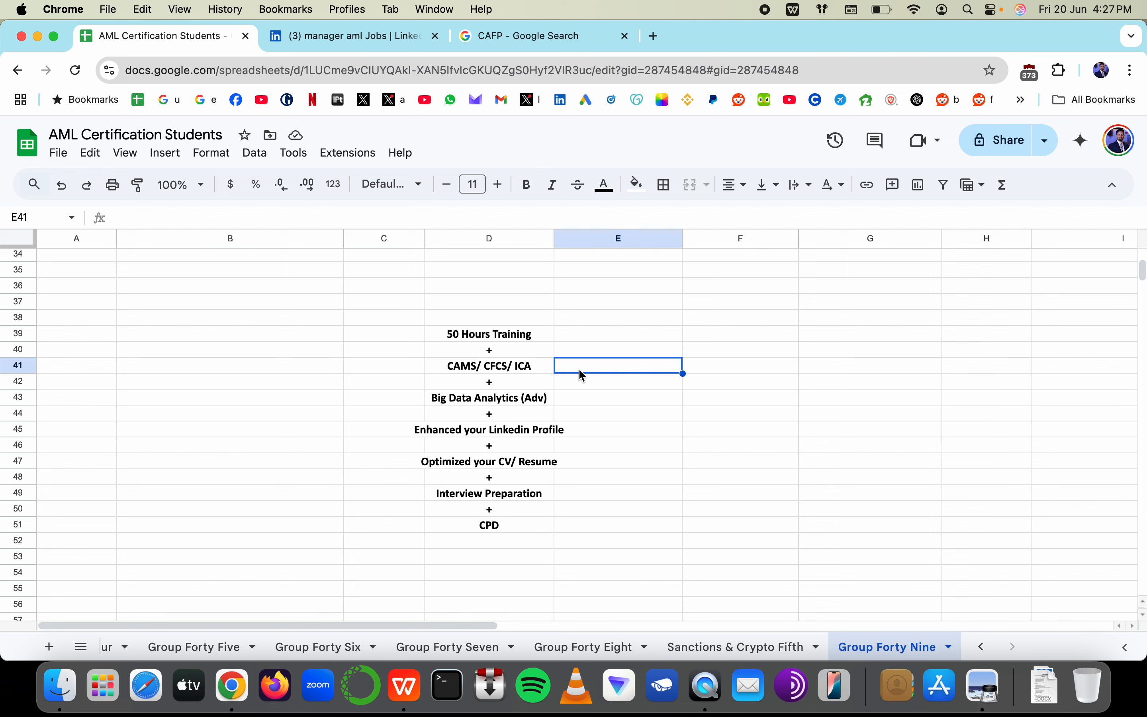
{"action": "left_click_drag", "start_coordinate": [787, 420], "coordinate": [788, 450]}
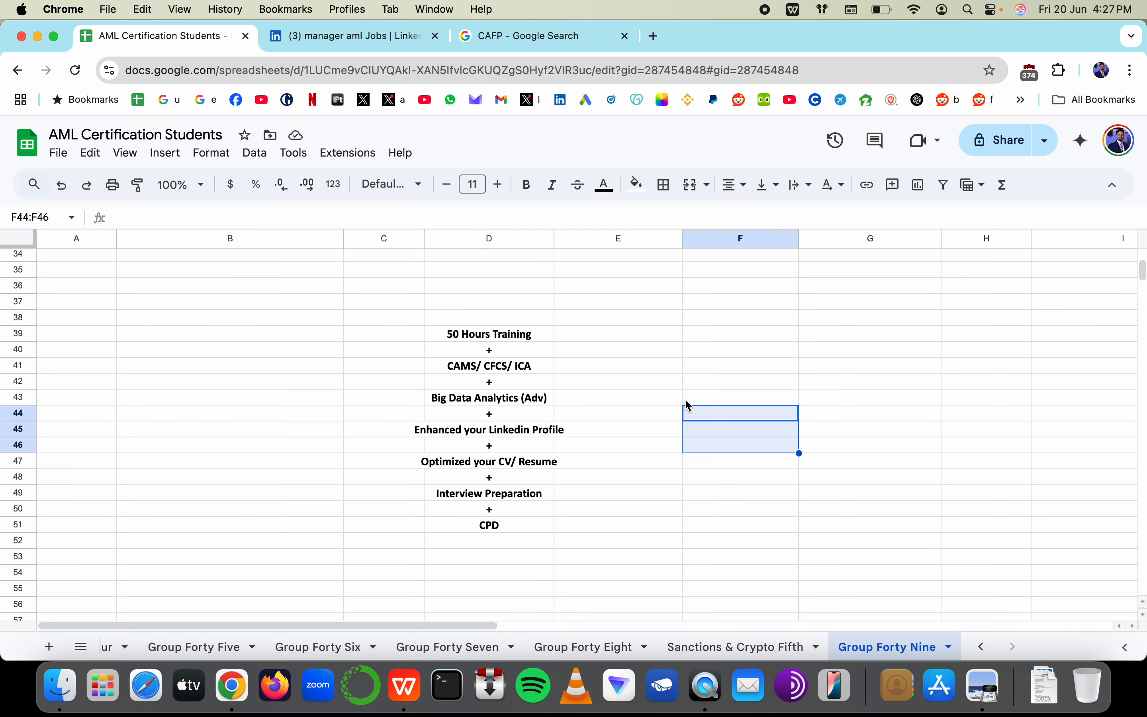
{"action": "left_click", "coordinate": [736, 424]}
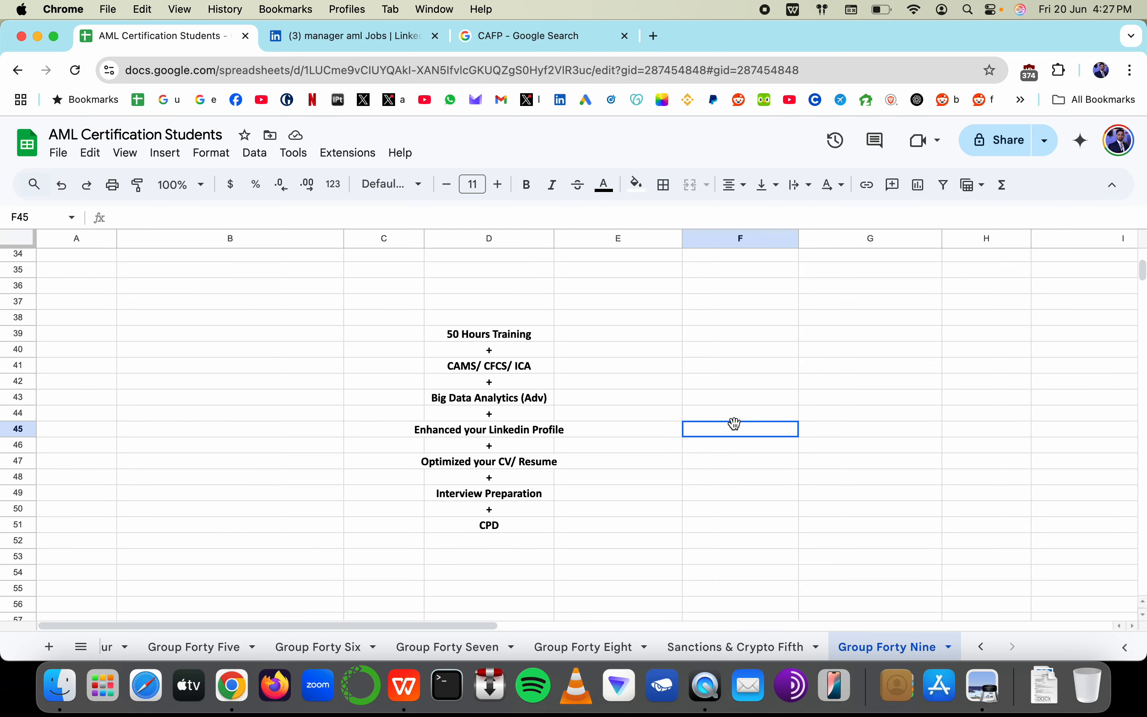
{"action": "type", "text": "Fran"}
{"action": "key", "text": "BackSpace"}
{"action": "key", "text": "BackSpace"}
{"action": "key", "text": "BackSpace"}
{"action": "type", "text": "e"}
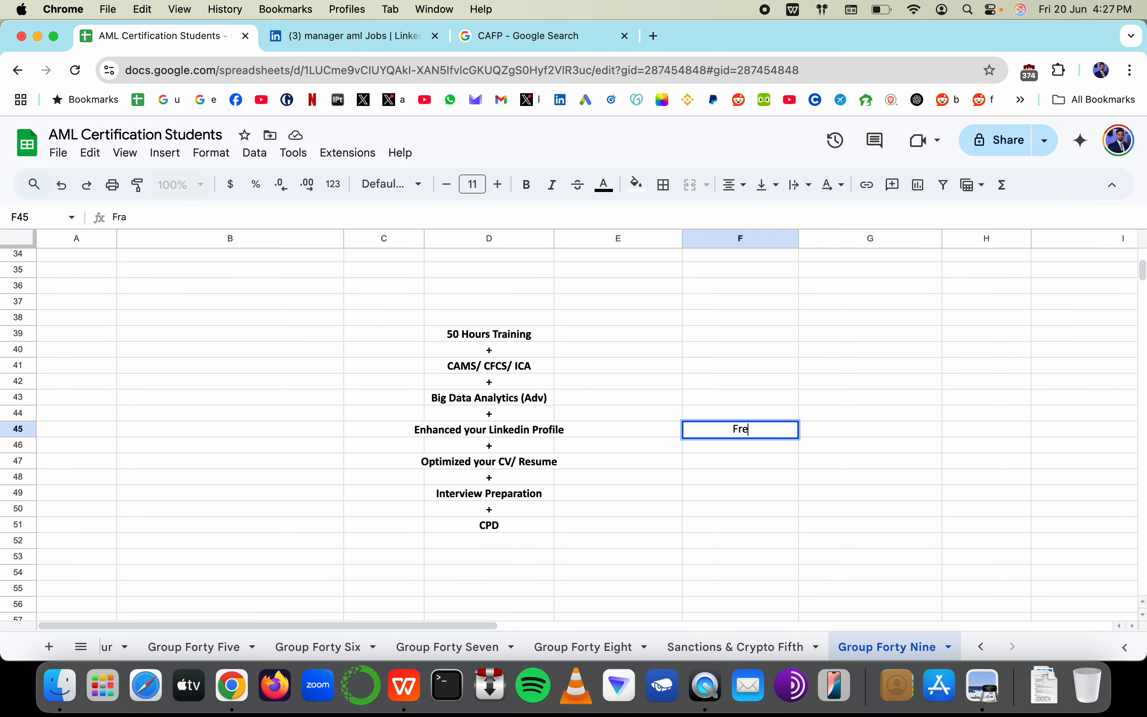
{"action": "type", "text": "nch"}
{"action": "left_click", "coordinate": [870, 445]}
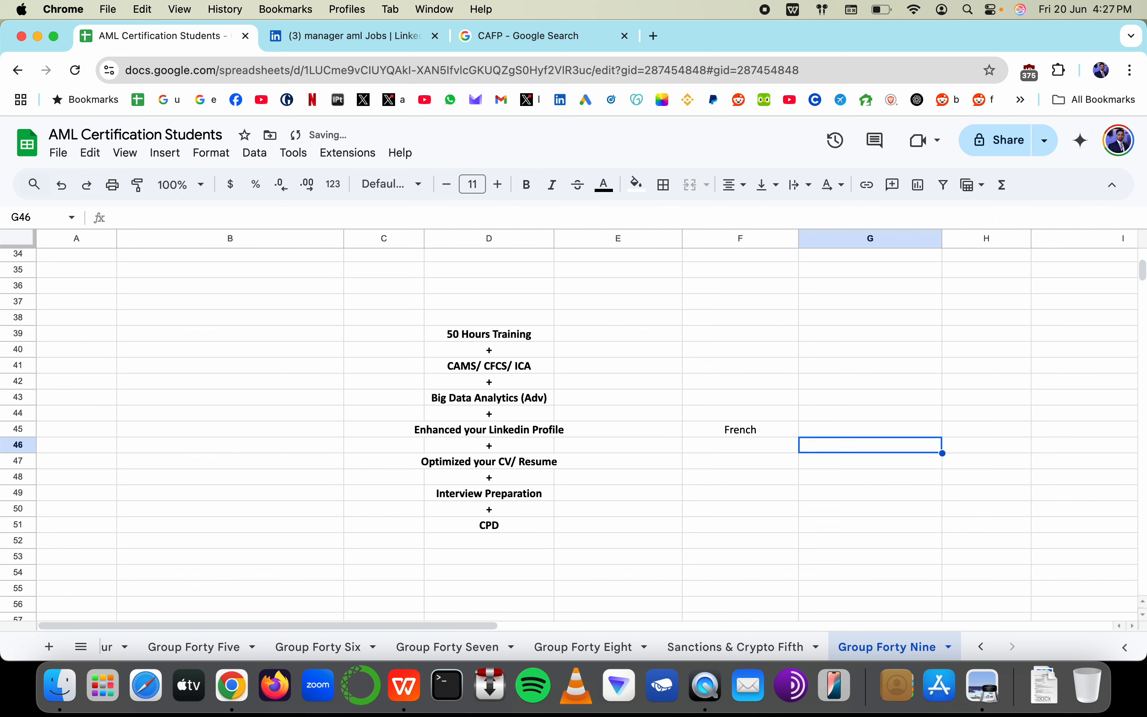
Type 'French' in G46, discard it, and clear French from F45
{"action": "type", "text": "Fra"}
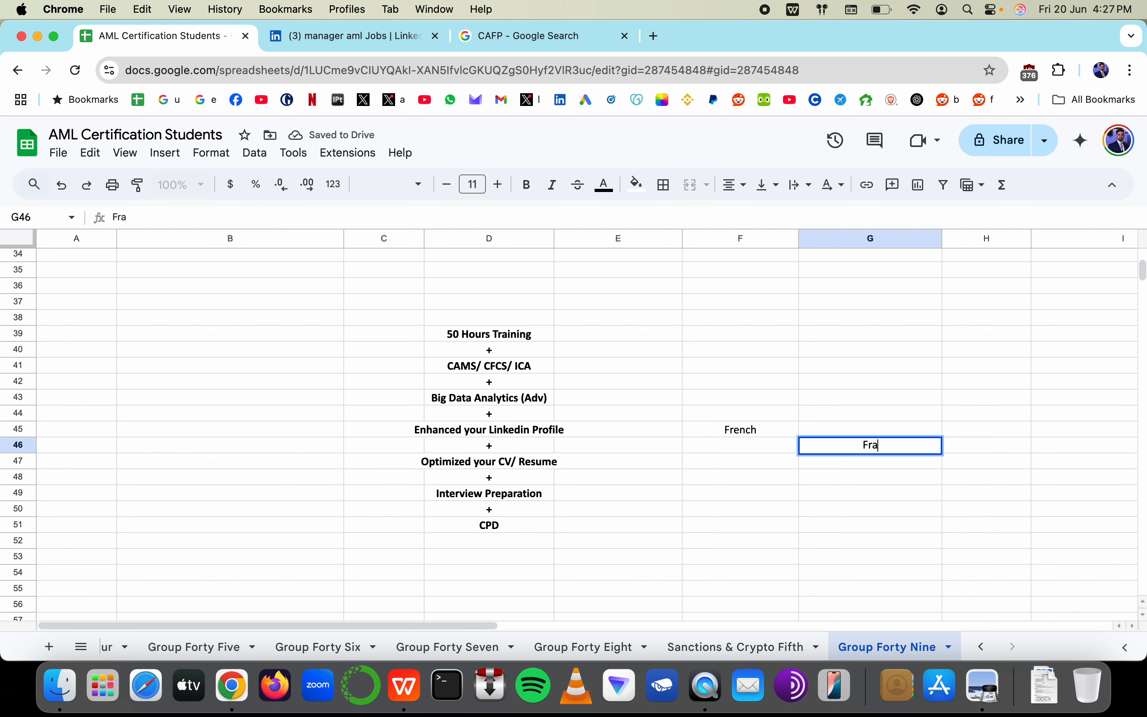
{"action": "type", "text": "n"}
{"action": "key", "text": "BackSpace"}
{"action": "key", "text": "BackSpace"}
{"action": "type", "text": "ench"}
{"action": "key", "text": "BackSpace"}
{"action": "key", "text": "BackSpace"}
{"action": "key", "text": "BackSpace"}
{"action": "type", "text": "nch"}
{"action": "key", "text": "Escape"}
{"action": "key", "text": "Up"}
{"action": "key", "text": "Left"}
{"action": "key", "text": "Delete"}
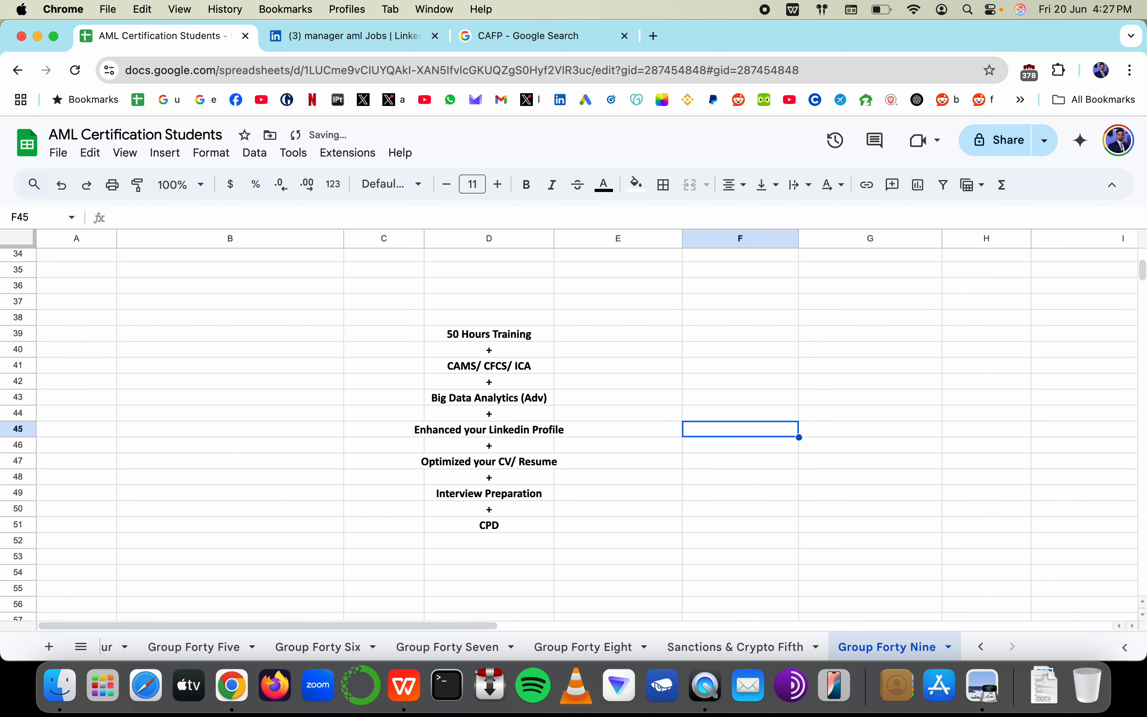
Select roadmap rows from 50 Hours Training through Optimized your CV/ Resume to review them
{"action": "left_click_drag", "start_coordinate": [403, 366], "coordinate": [590, 370]}
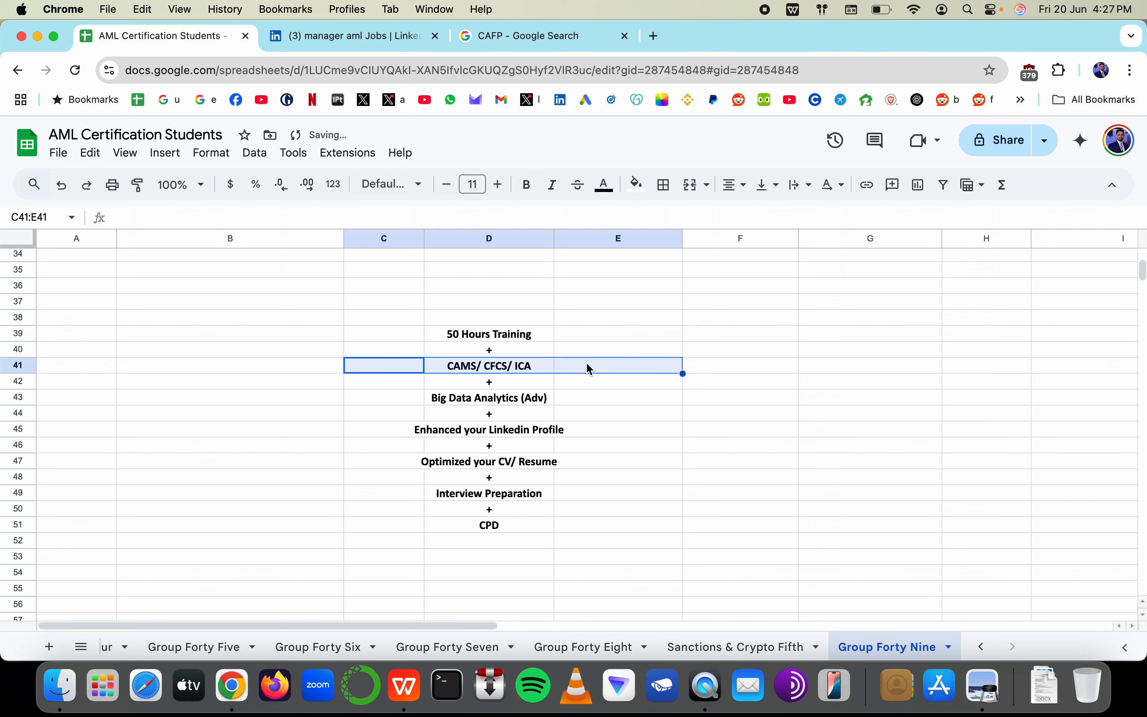
{"action": "left_click_drag", "start_coordinate": [414, 335], "coordinate": [540, 339]}
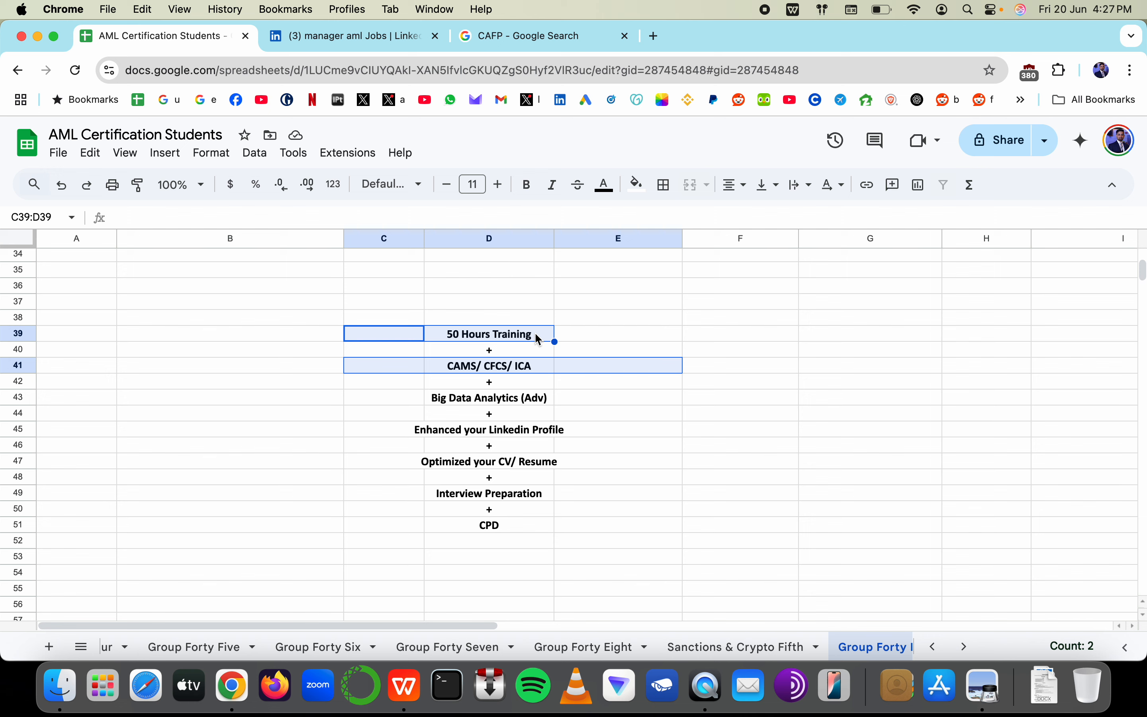
{"action": "left_click_drag", "start_coordinate": [402, 415], "coordinate": [617, 421]}
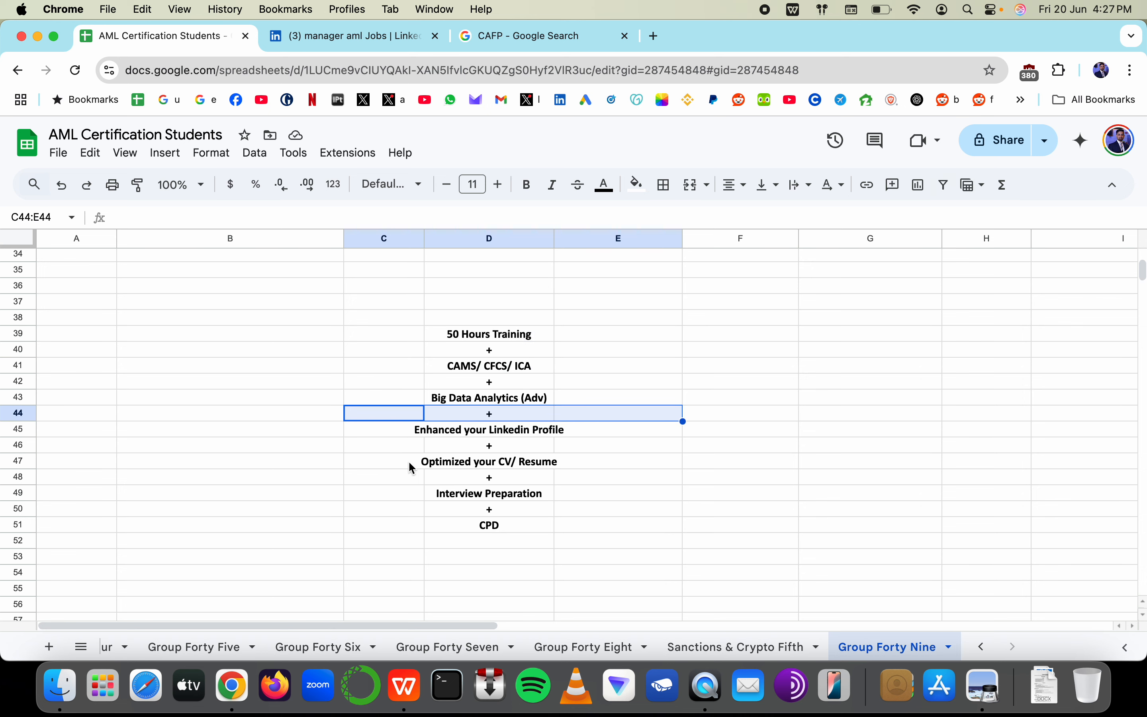
{"action": "left_click_drag", "start_coordinate": [412, 468], "coordinate": [549, 467]}
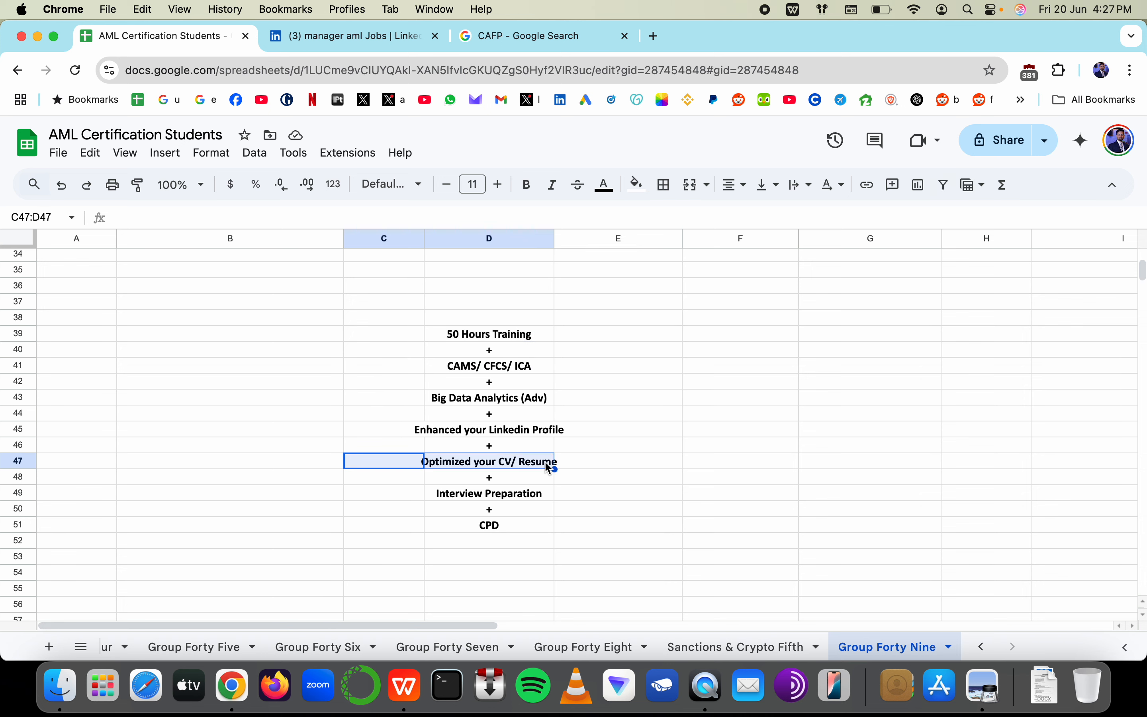
{"action": "left_click_drag", "start_coordinate": [403, 430], "coordinate": [521, 429]}
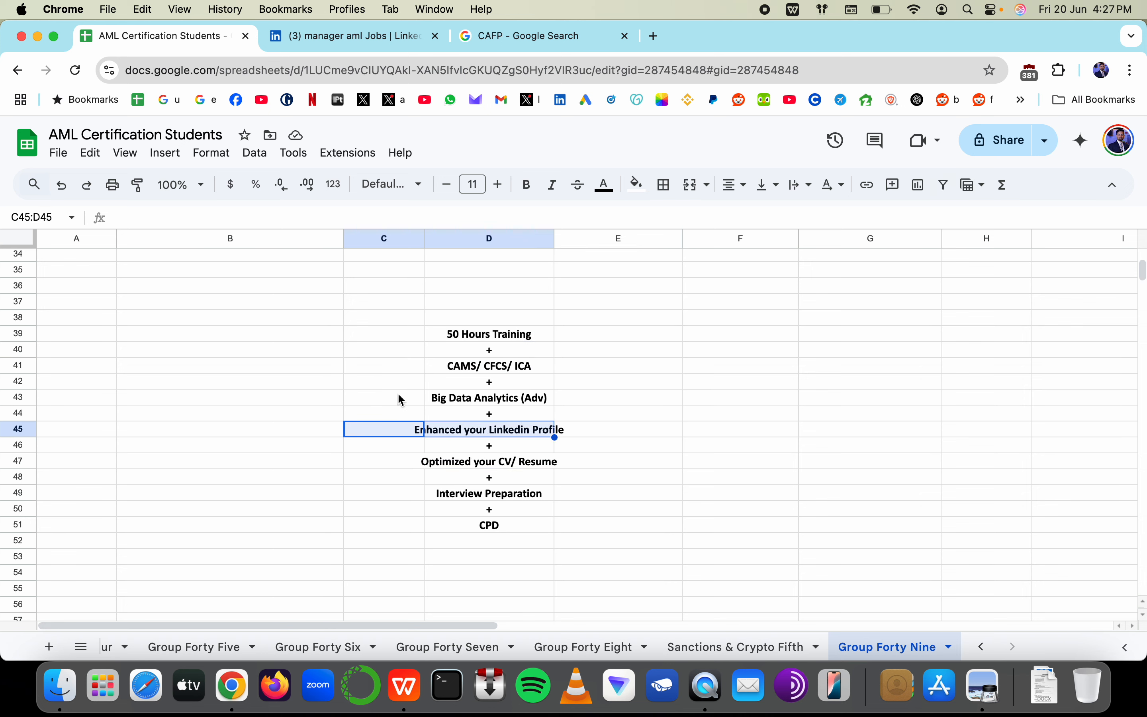
{"action": "left_click_drag", "start_coordinate": [402, 400], "coordinate": [625, 394]}
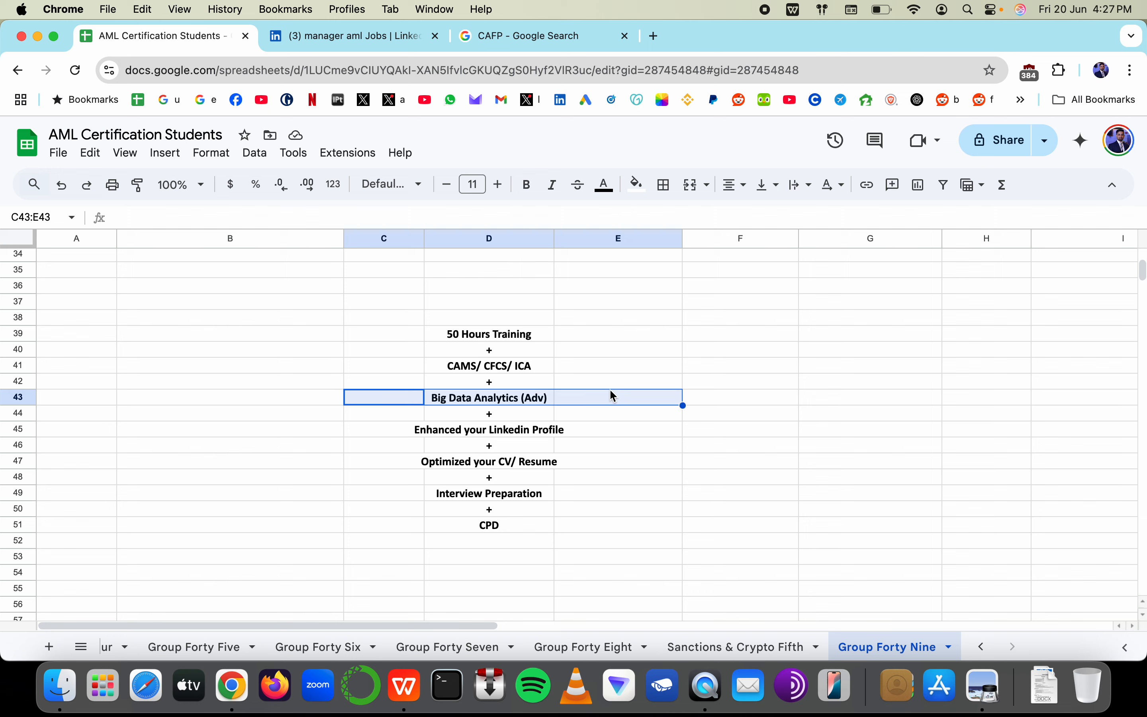
{"action": "left_click_drag", "start_coordinate": [419, 366], "coordinate": [610, 368]}
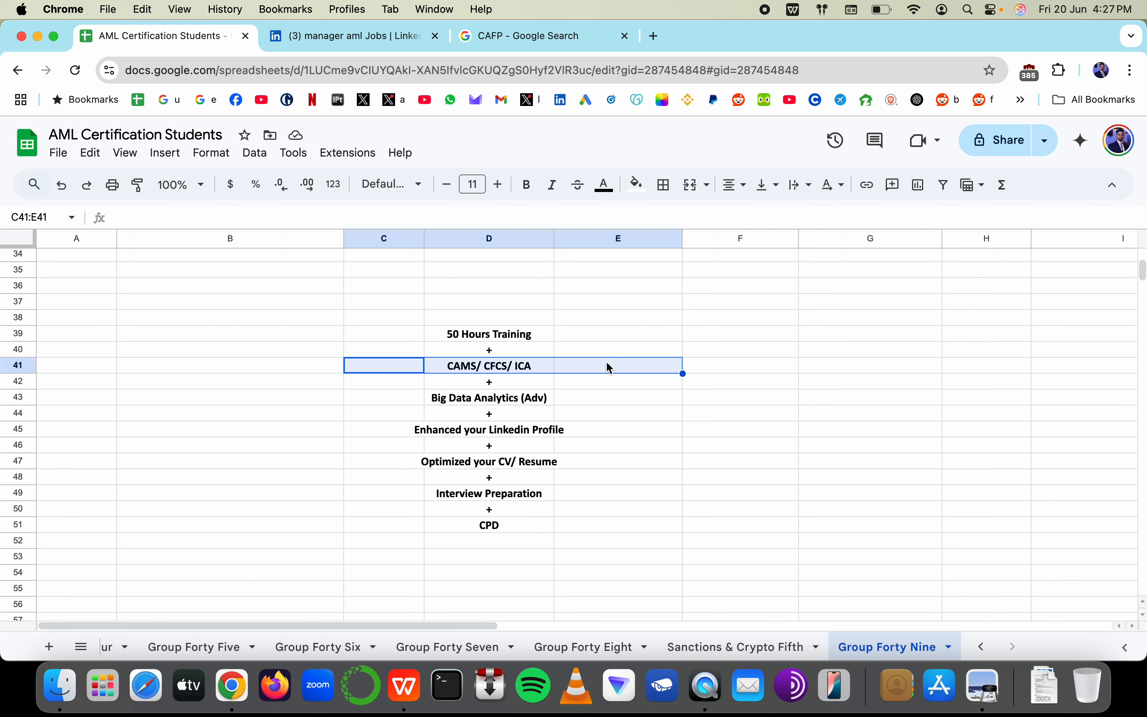
{"action": "left_click_drag", "start_coordinate": [420, 335], "coordinate": [627, 336]}
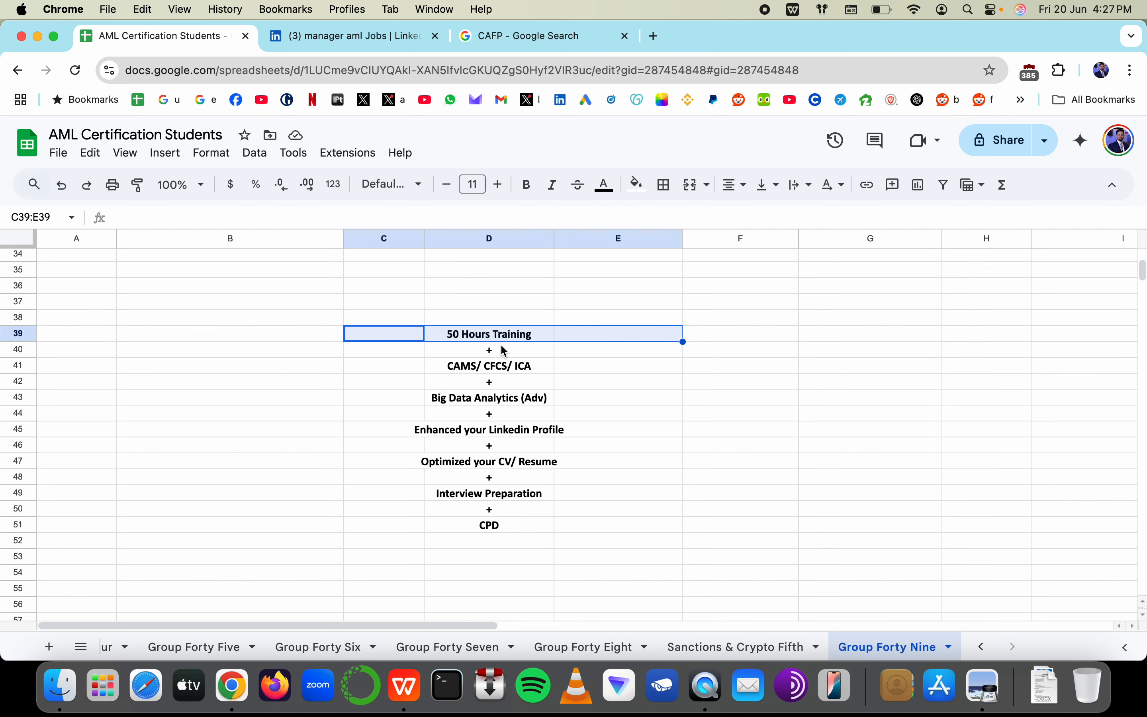
Scroll the sheet, select further roadmap rows, then switch to the resume in WPS Office
{"action": "scroll", "coordinate": [506, 350], "scroll_direction": "down", "scroll_amount": 3}
{"action": "left_click_drag", "start_coordinate": [421, 450], "coordinate": [652, 451]}
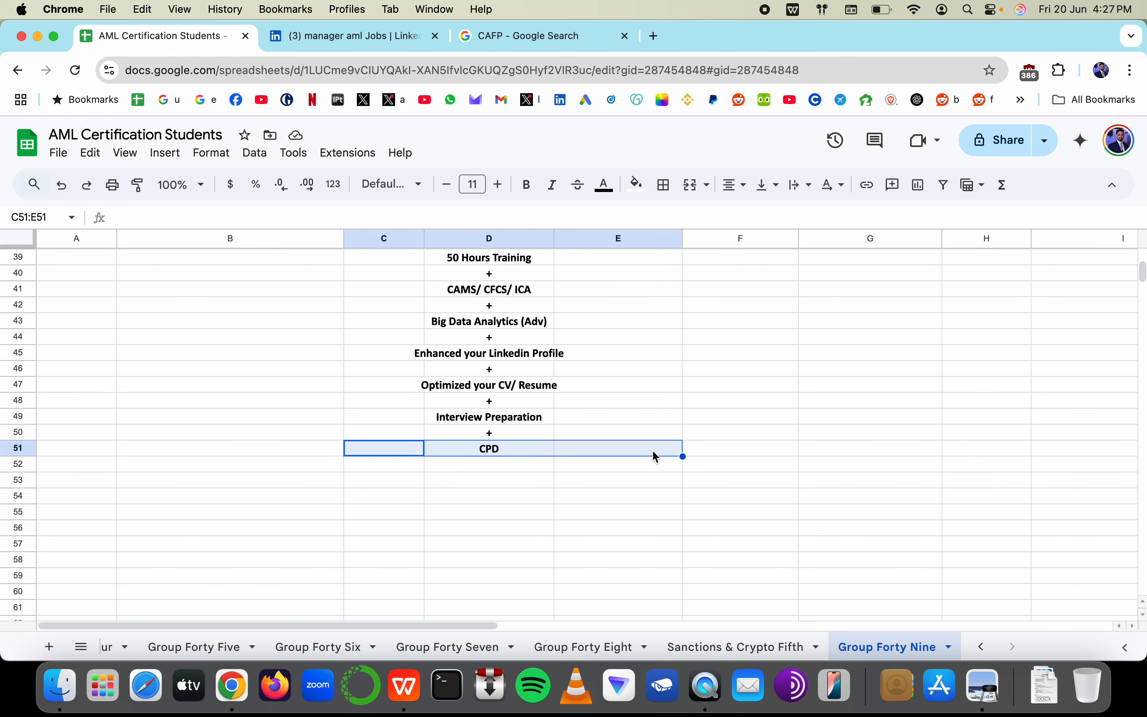
{"action": "left_click_drag", "start_coordinate": [405, 416], "coordinate": [598, 410]}
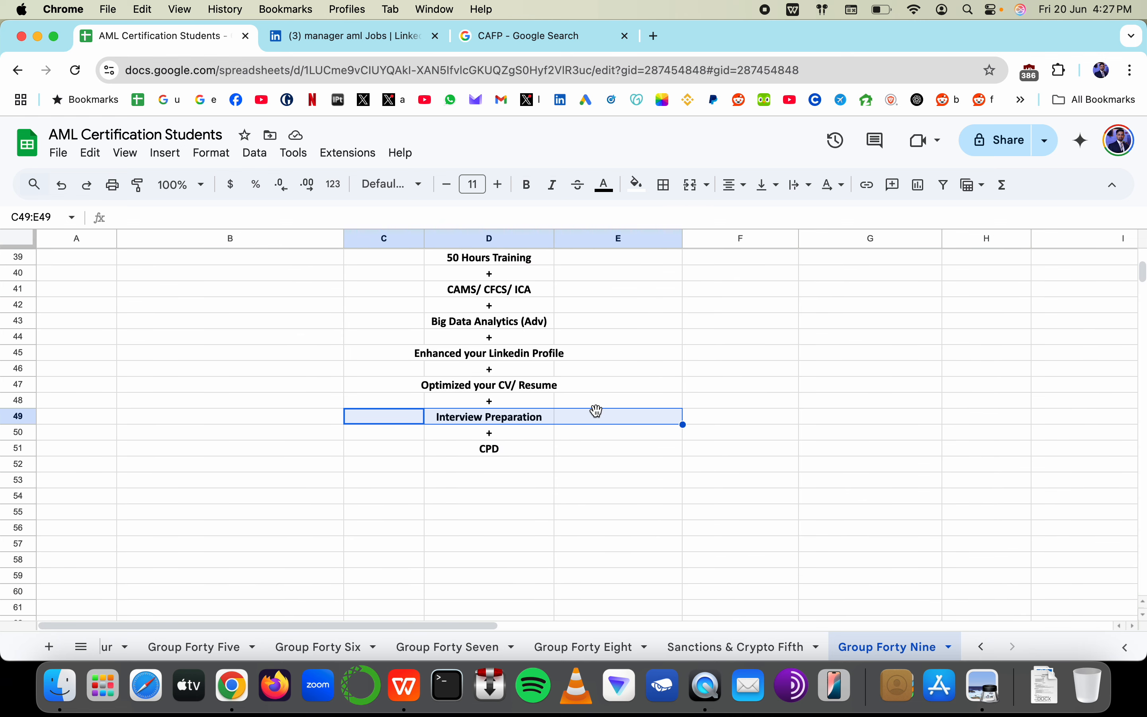
{"action": "scroll", "coordinate": [598, 410], "scroll_direction": "up", "scroll_amount": 10}
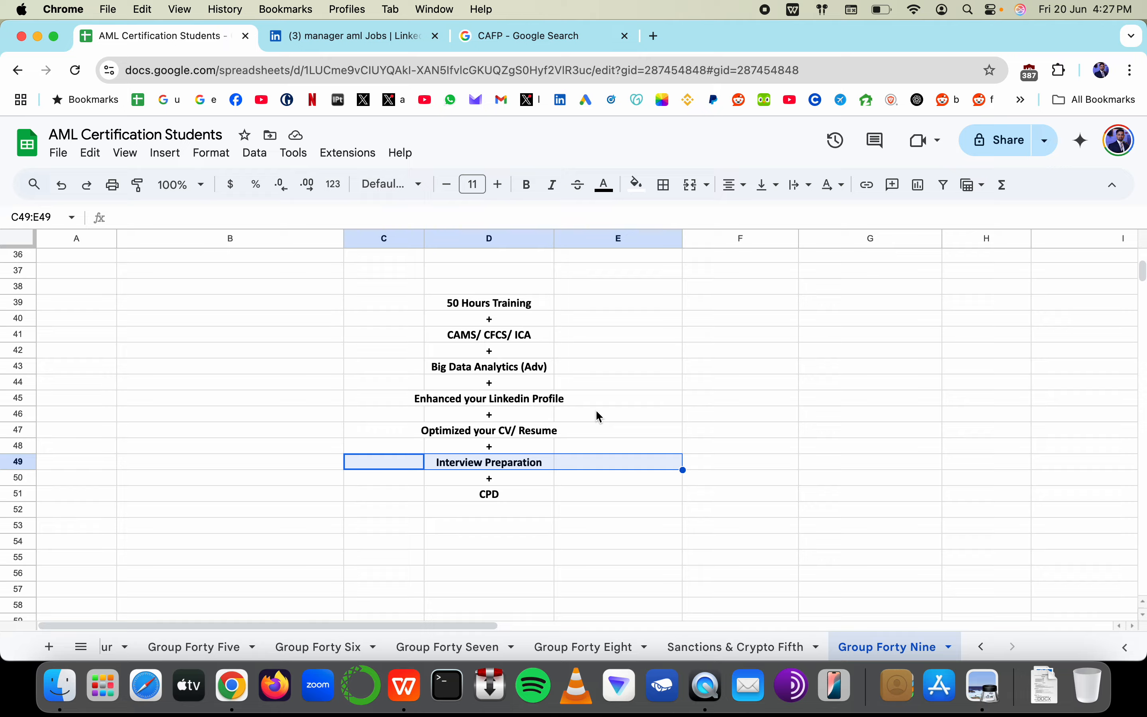
{"action": "scroll", "coordinate": [598, 414], "scroll_direction": "down", "scroll_amount": 7}
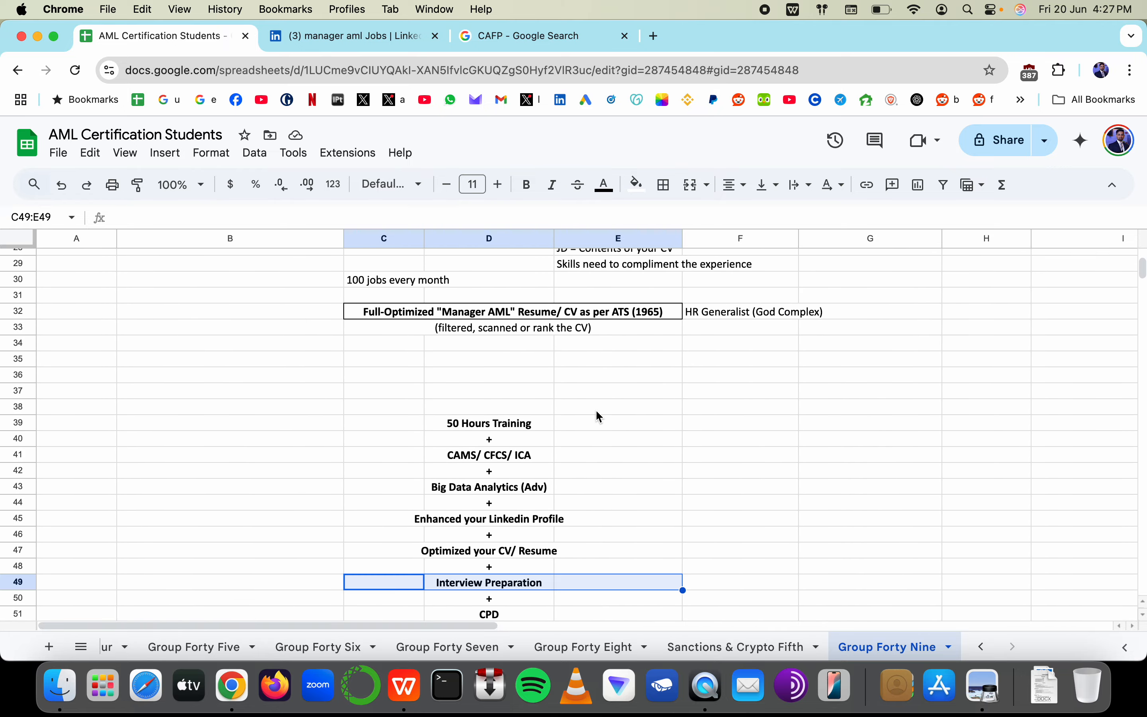
{"action": "key", "text": "super+Tab"}
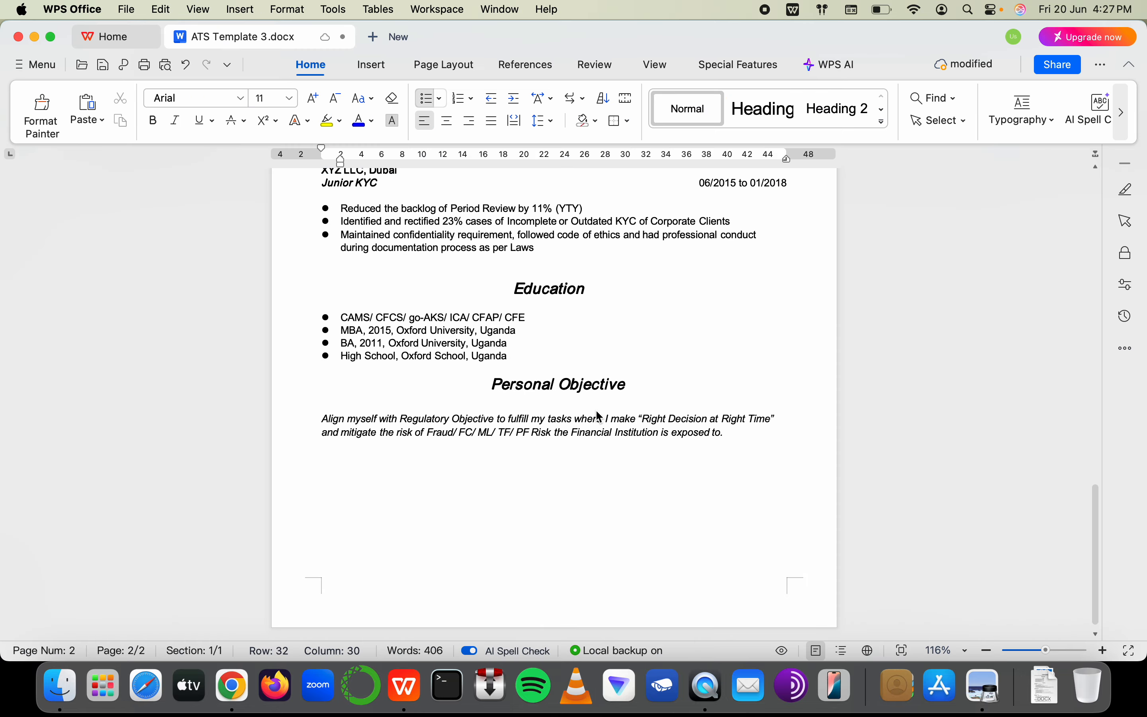
Scroll through the resume's skills and experience, then select an empty spreadsheet cell under the CV note
{"action": "scroll", "coordinate": [598, 415], "scroll_direction": "up", "scroll_amount": 15}
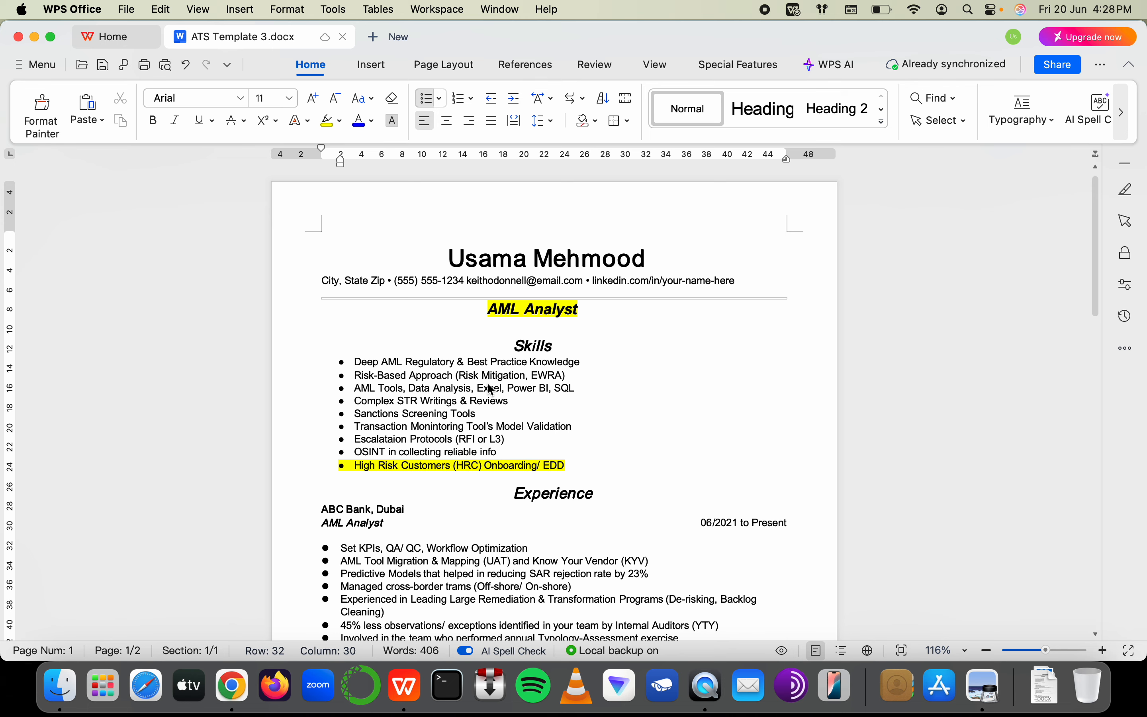
{"action": "scroll", "coordinate": [491, 390], "scroll_direction": "down", "scroll_amount": 8}
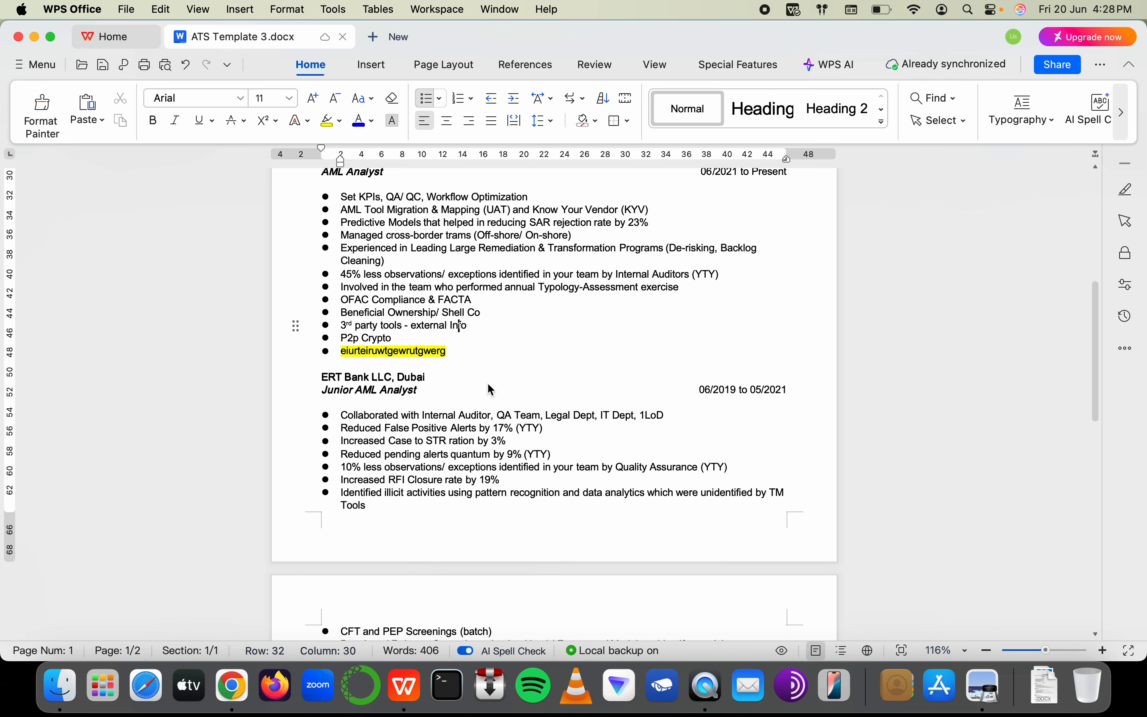
{"action": "scroll", "coordinate": [491, 390], "scroll_direction": "up", "scroll_amount": 10}
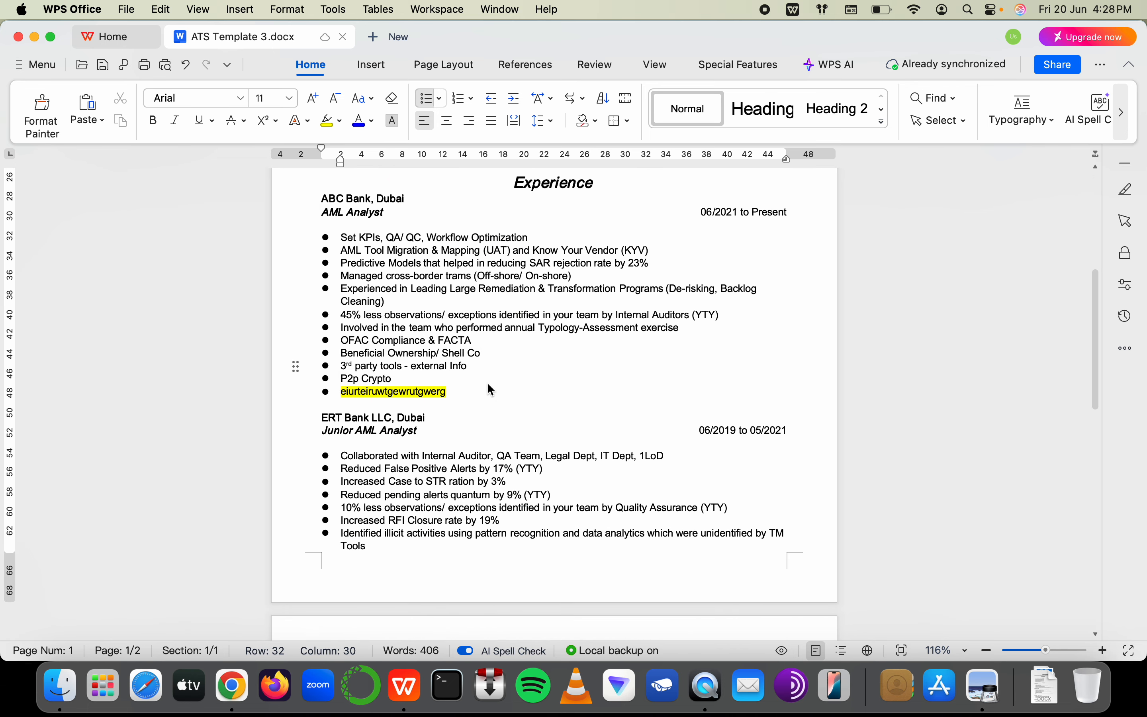
{"action": "scroll", "coordinate": [488, 385], "scroll_direction": "up", "scroll_amount": 5}
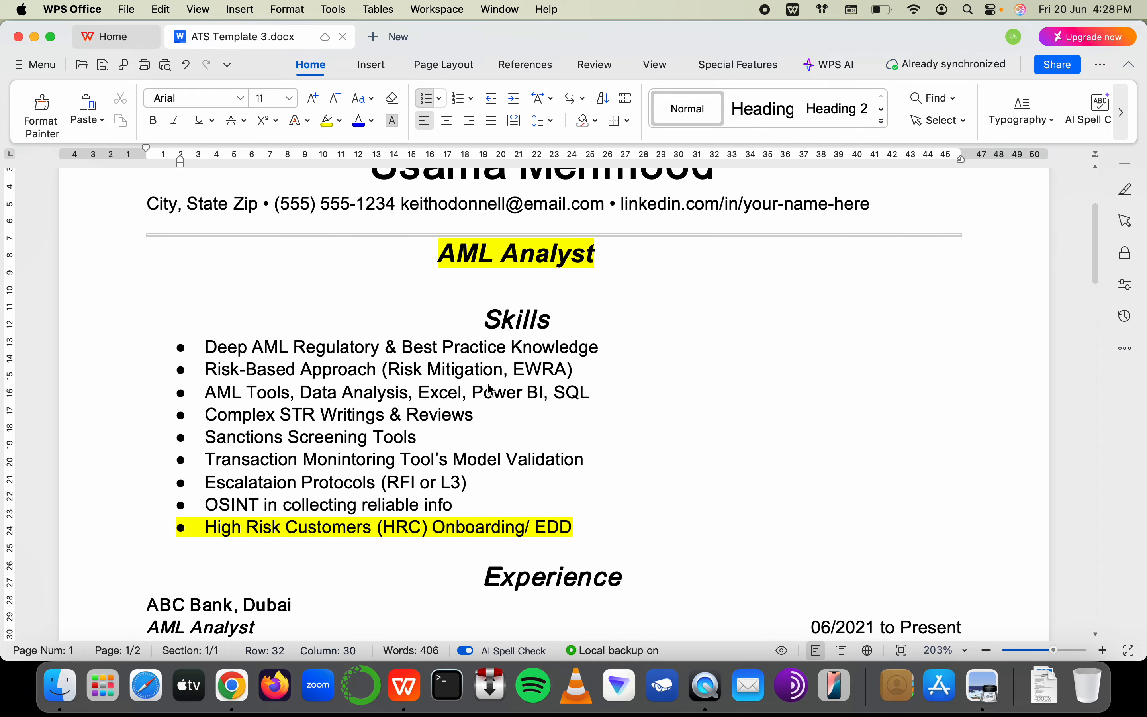
{"action": "scroll", "coordinate": [399, 324], "scroll_direction": "down", "scroll_amount": 8}
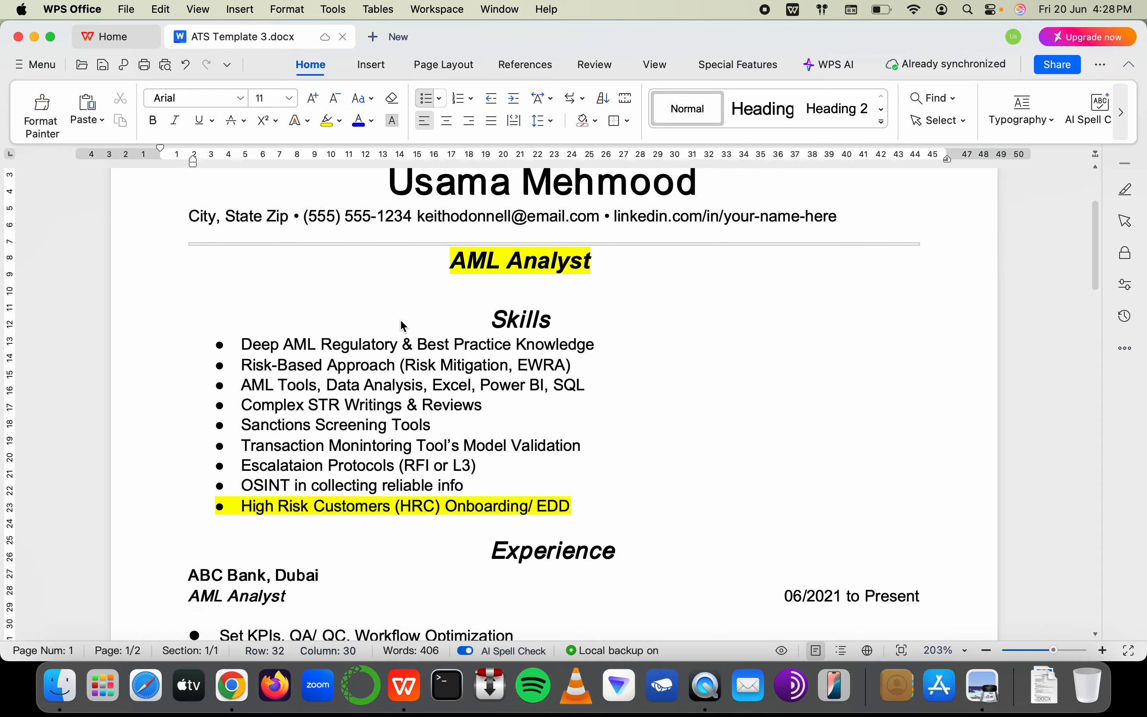
{"action": "key", "text": "super+Tab"}
{"action": "left_click", "coordinate": [481, 349]}
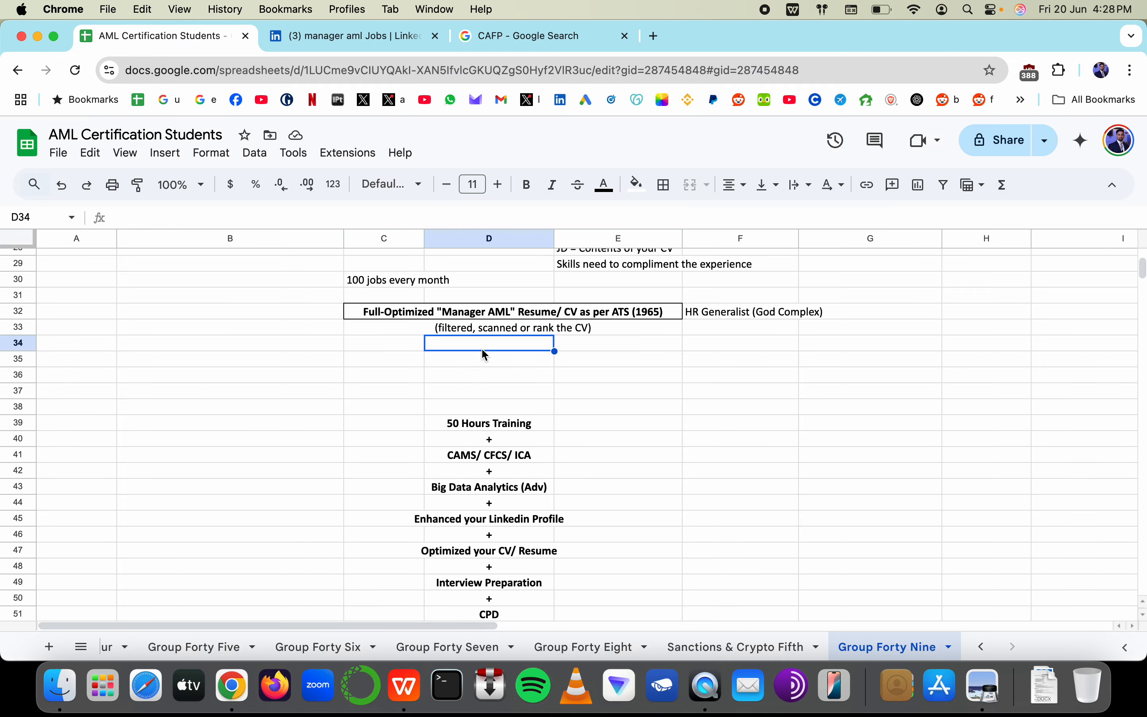
Draft the note 'simple, clear and relevant (JD)' in cell D36
{"action": "key", "text": "Down"}
{"action": "key", "text": "Down"}
{"action": "type", "text": "simplere"}
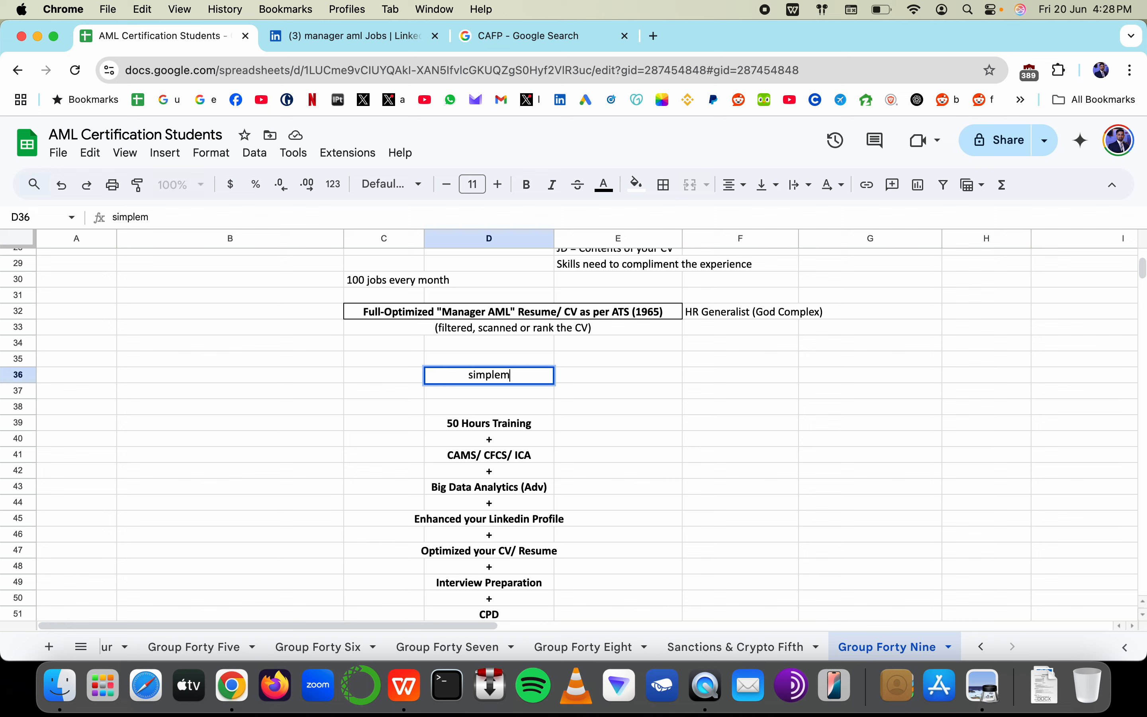
{"action": "key", "text": "BackSpace"}
{"action": "key", "text": "BackSpace"}
{"action": "type", "text": ", clear and"}
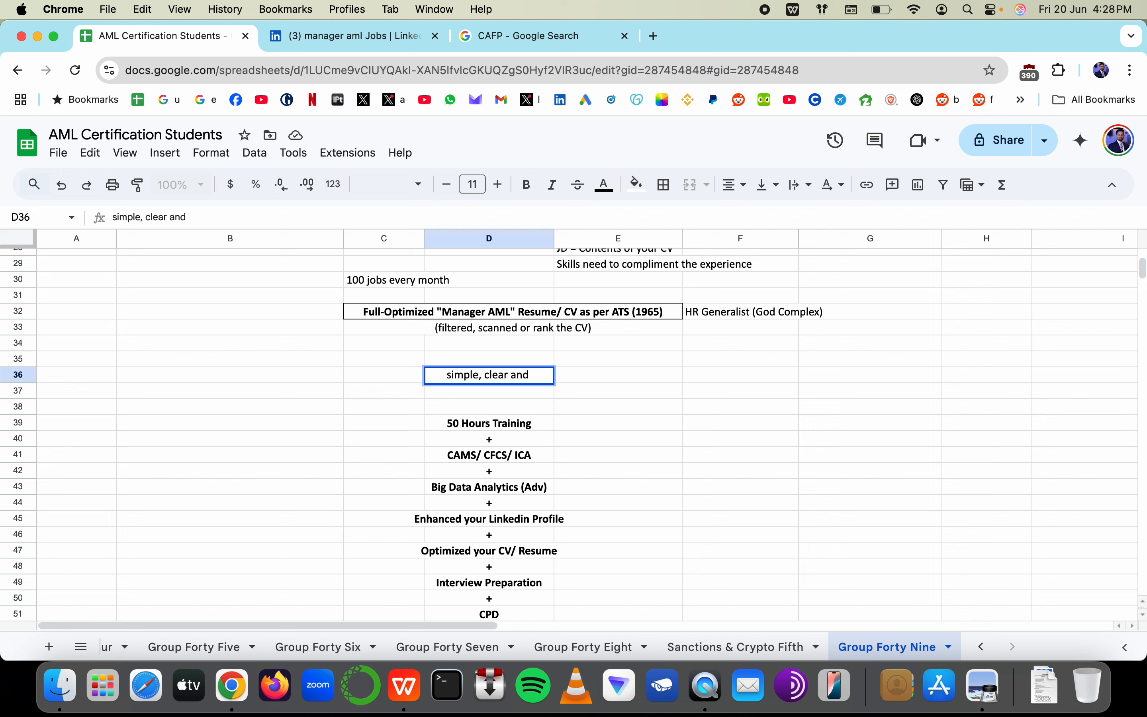
{"action": "type", "text": "re;evamt"}
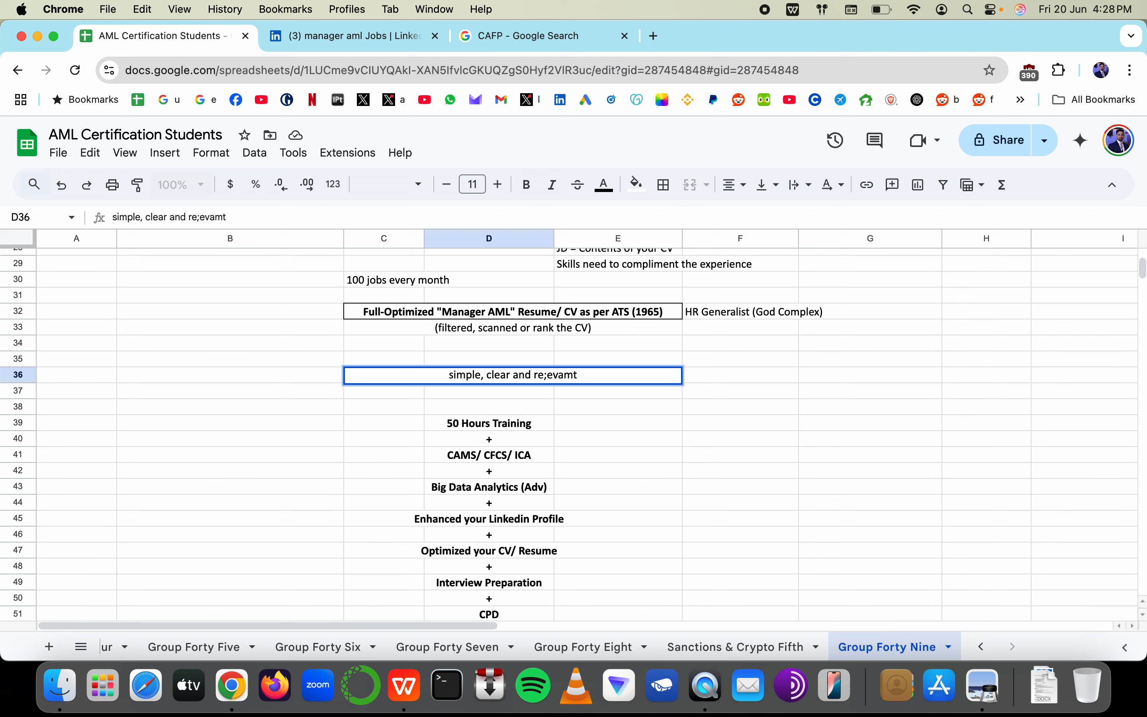
{"action": "key", "text": "BackSpace"}
{"action": "key", "text": "BackSpace"}
{"action": "key", "text": "BackSpace"}
{"action": "key", "text": "BackSpace"}
{"action": "key", "text": "BackSpace"}
{"action": "key", "text": "BackSpace"}
{"action": "type", "text": "levant"}
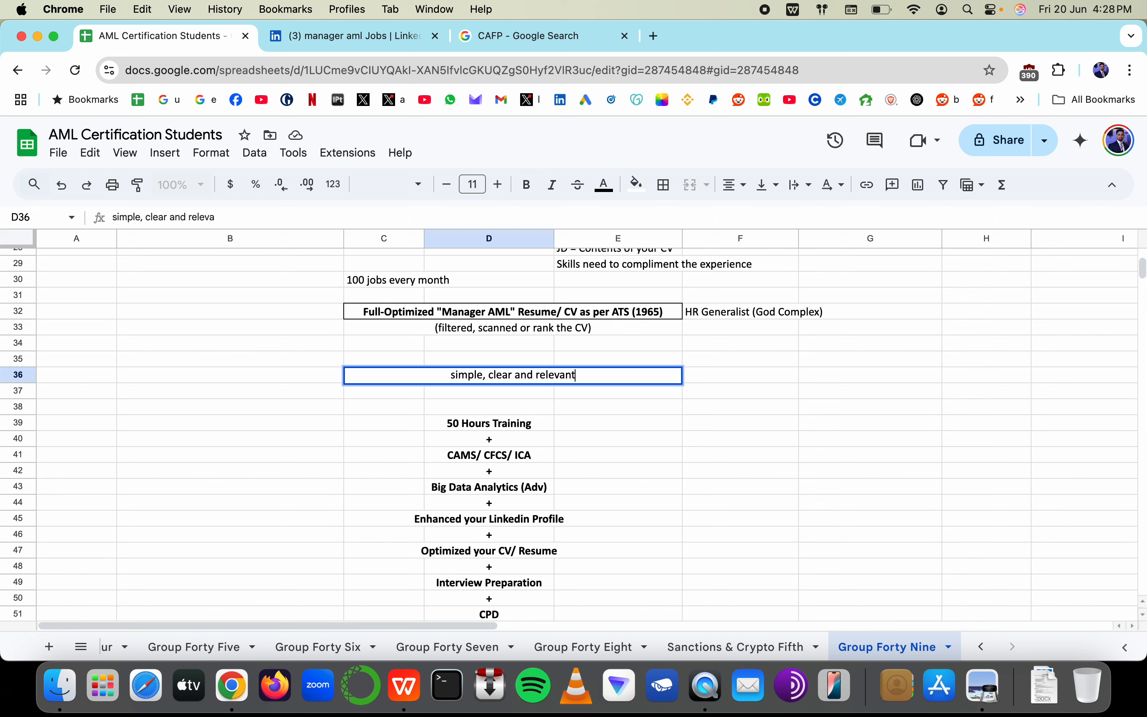
{"action": "type", "text": " (JD()"}
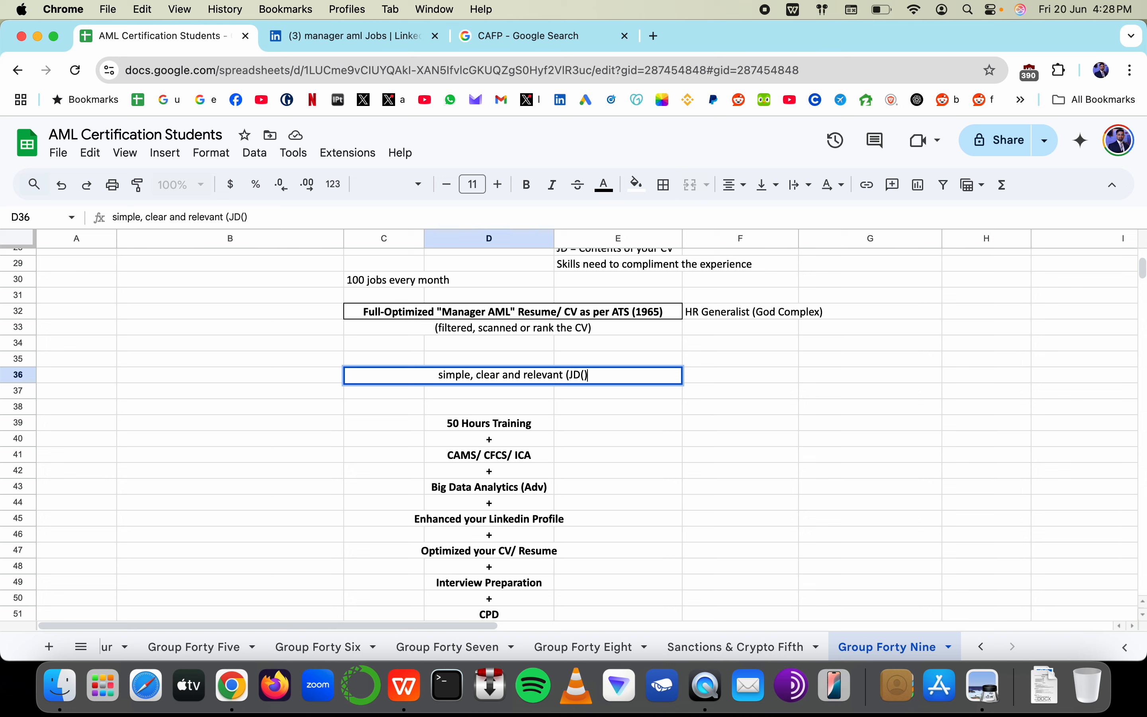
{"action": "key", "text": "BackSpace"}
{"action": "key", "text": "BackSpace"}
{"action": "type", "text": ")"}
Discard the D36 note, select B29:D30, and switch to the LinkedIn 'manager aml' results
{"action": "double_click", "coordinate": [456, 378]}
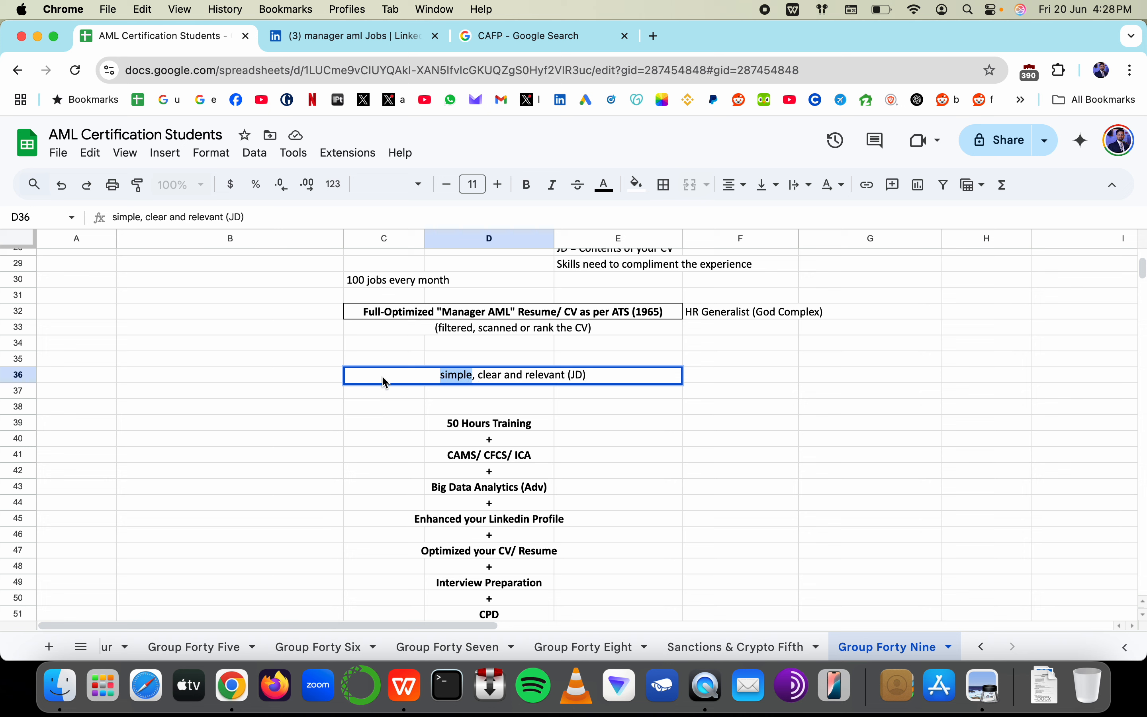
{"action": "double_click", "coordinate": [481, 377]}
{"action": "left_click_drag", "start_coordinate": [530, 375], "coordinate": [607, 377]}
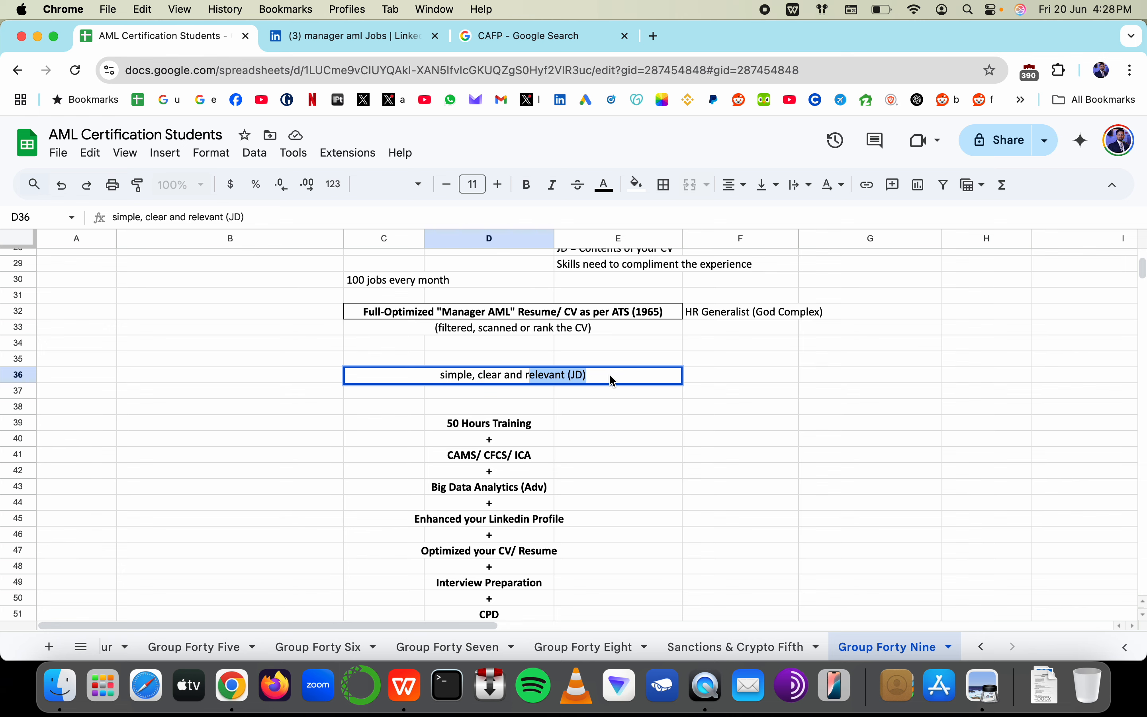
{"action": "key", "text": "Escape"}
{"action": "scroll", "coordinate": [489, 398], "scroll_direction": "down", "scroll_amount": 5}
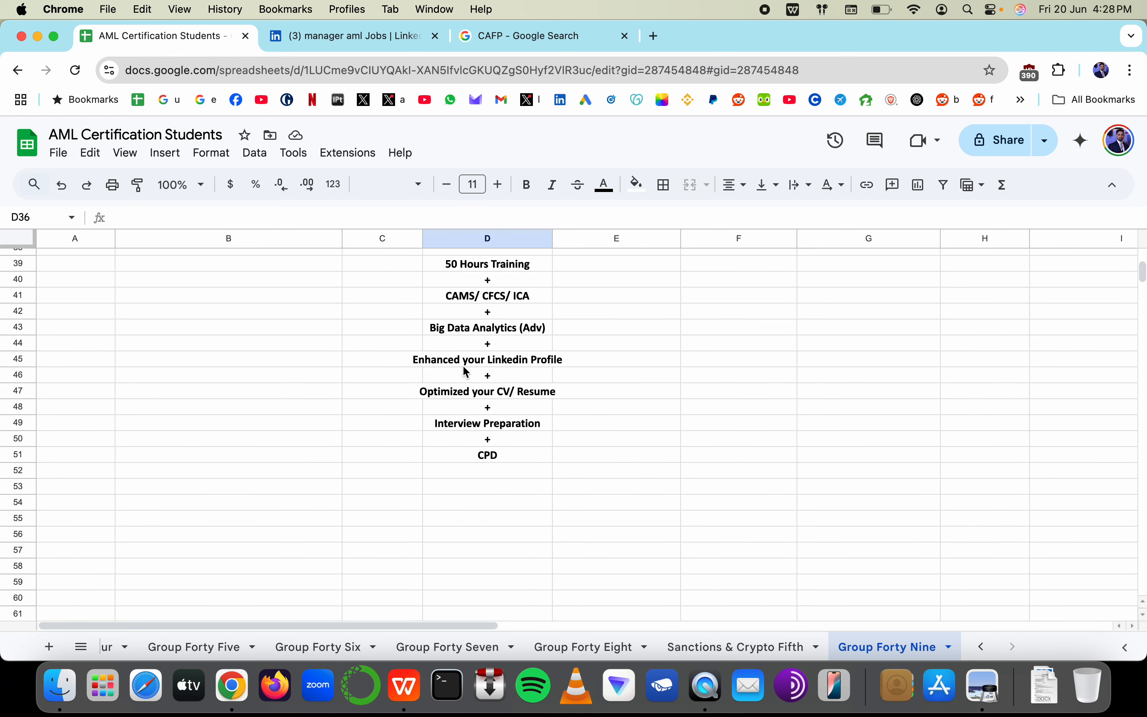
{"action": "scroll", "coordinate": [404, 319], "scroll_direction": "up", "scroll_amount": 8}
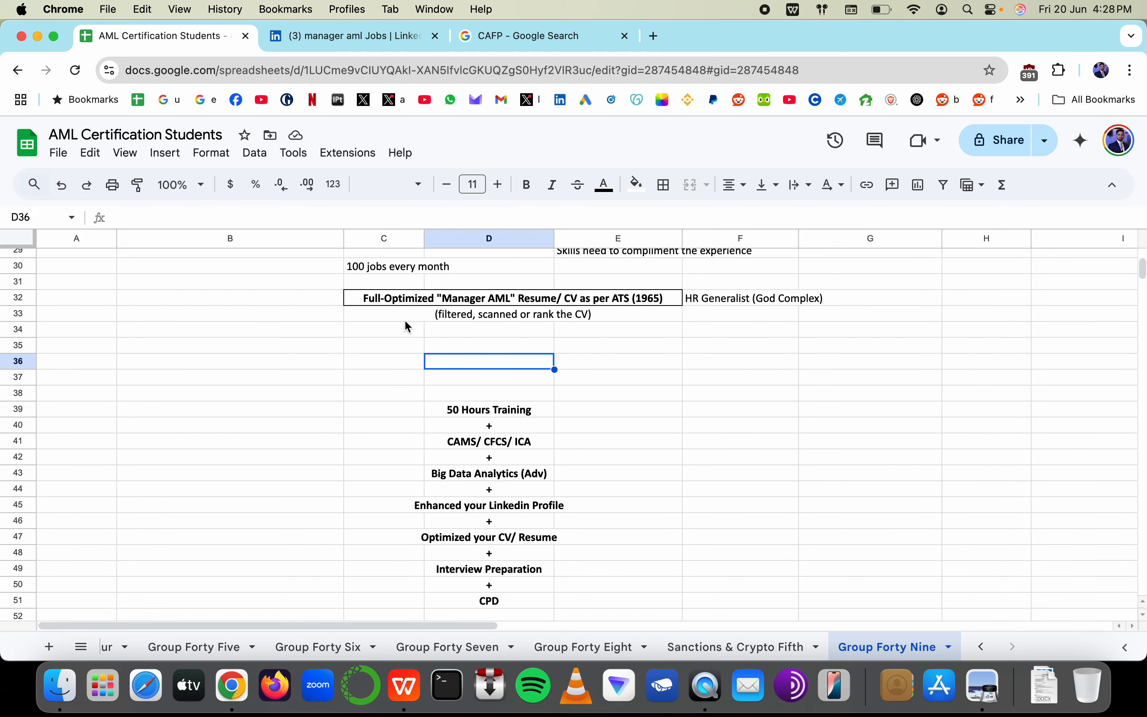
{"action": "left_click_drag", "start_coordinate": [332, 351], "coordinate": [518, 371]}
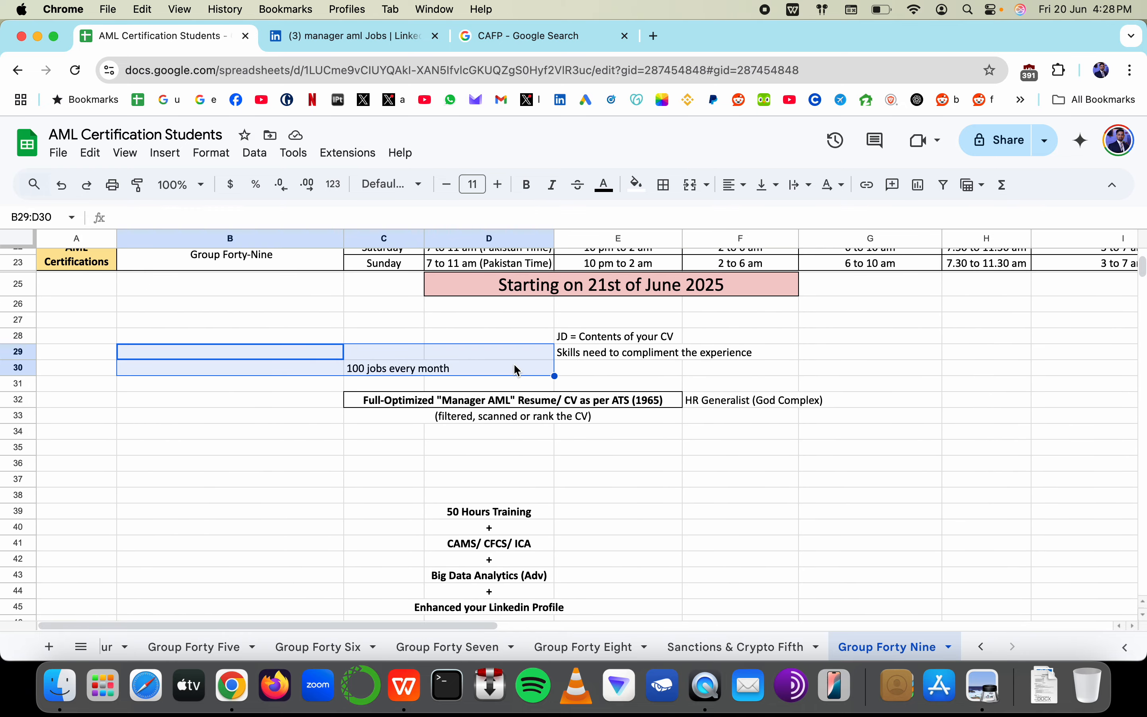
{"action": "left_click", "coordinate": [379, 36]}
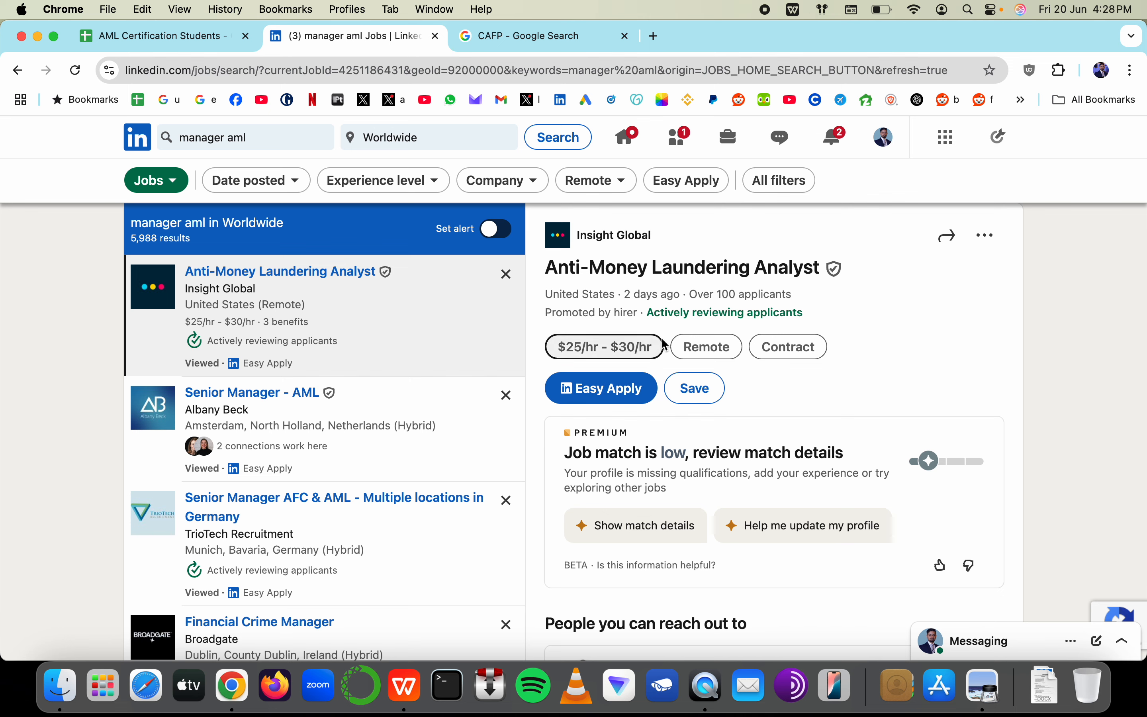
Browse the Senior Manager AML, AFC & AML, and Financial Crime Manager listings
{"action": "left_click", "coordinate": [617, 396]}
{"action": "scroll", "coordinate": [599, 408], "scroll_direction": "down", "scroll_amount": 1}
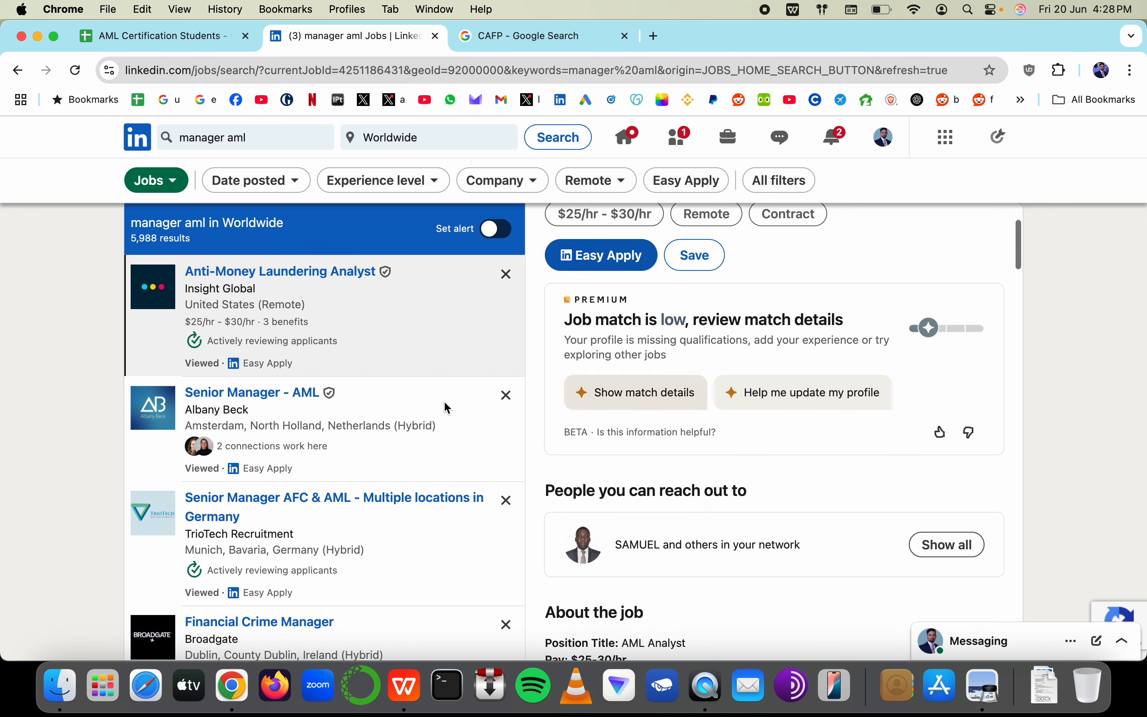
{"action": "left_click", "coordinate": [372, 469]}
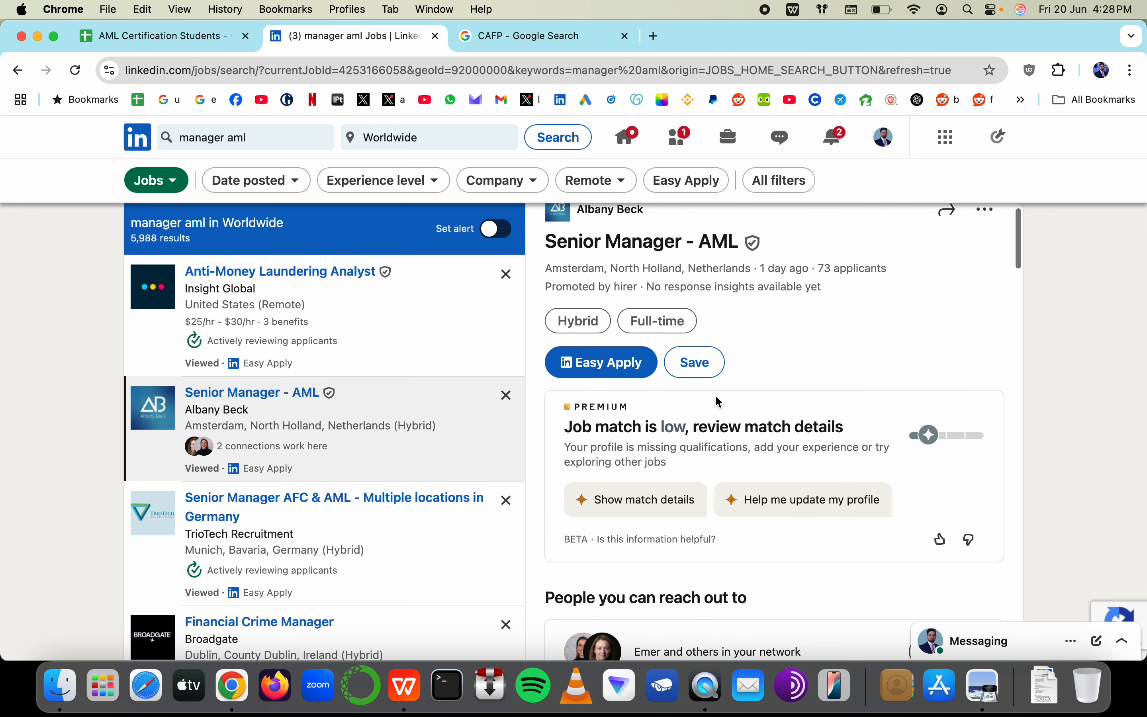
{"action": "scroll", "coordinate": [372, 440], "scroll_direction": "down", "scroll_amount": 3}
{"action": "left_click", "coordinate": [373, 441]}
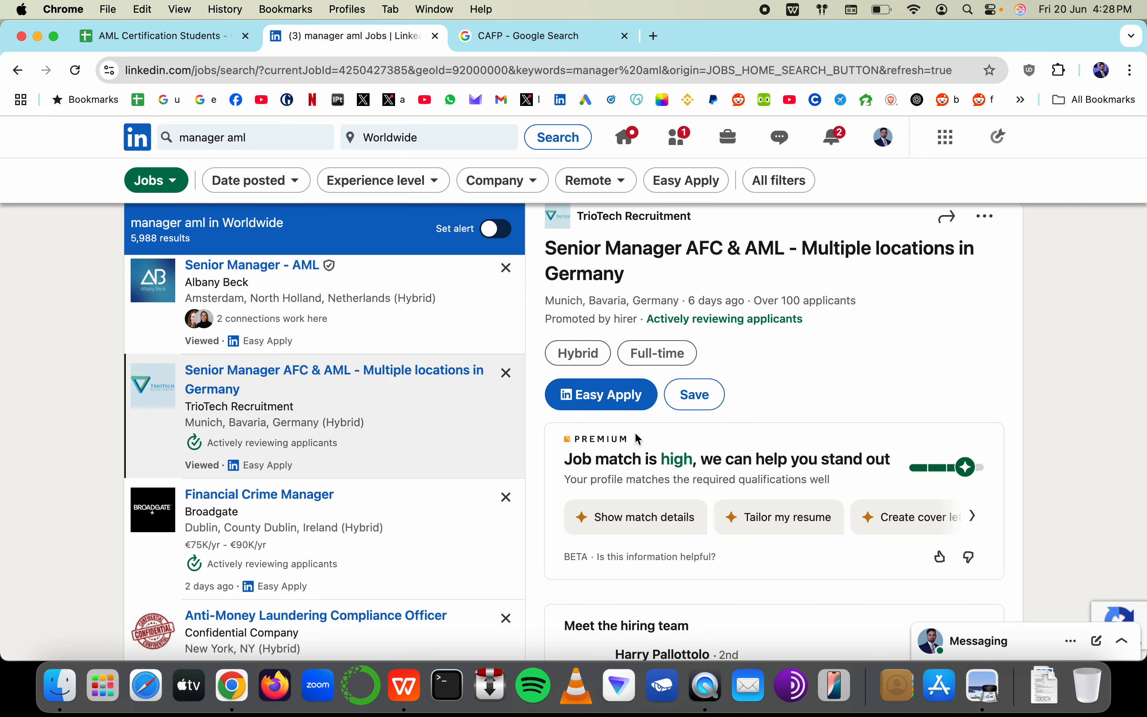
{"action": "left_click", "coordinate": [340, 583]}
{"action": "scroll", "coordinate": [545, 494], "scroll_direction": "down", "scroll_amount": 10}
{"action": "scroll", "coordinate": [407, 494], "scroll_direction": "down", "scroll_amount": 8}
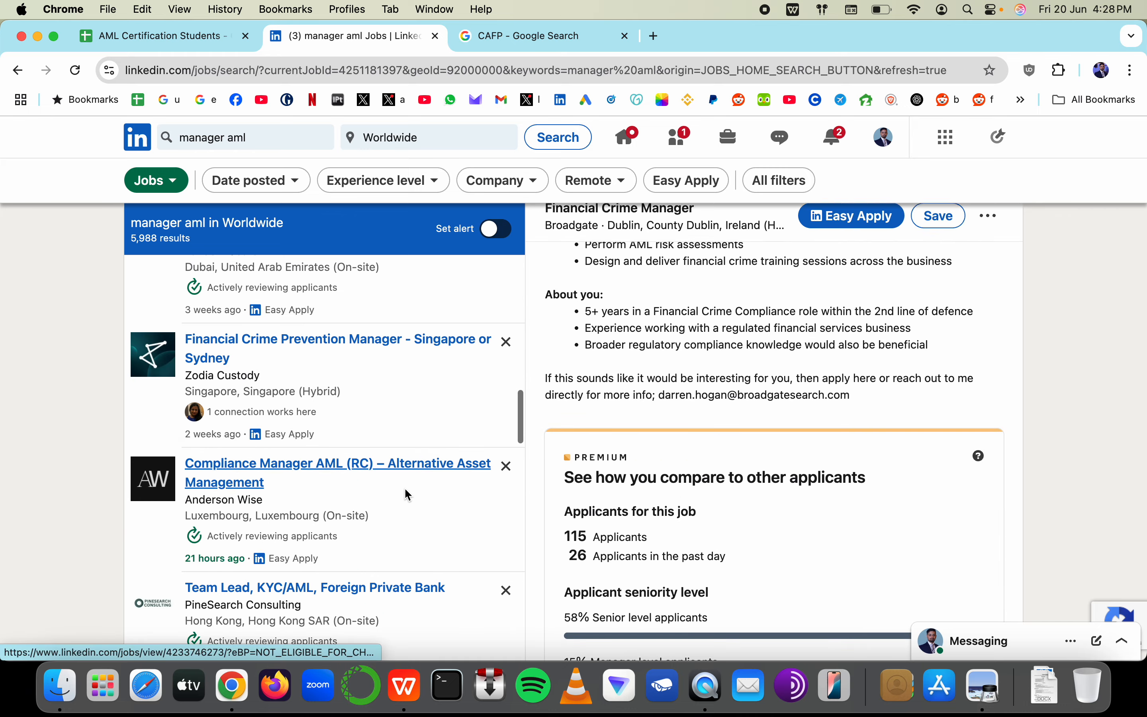
{"action": "left_click", "coordinate": [401, 400]}
{"action": "scroll", "coordinate": [400, 398], "scroll_direction": "down", "scroll_amount": 4}
{"action": "scroll", "coordinate": [298, 515], "scroll_direction": "down", "scroll_amount": 12}
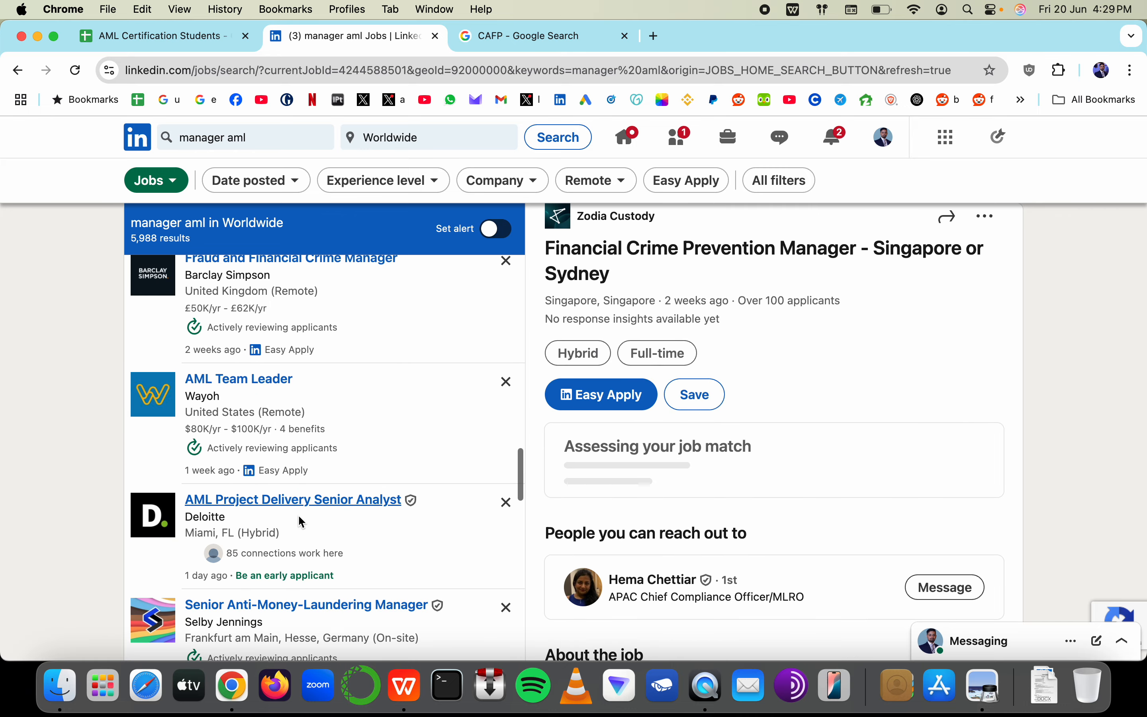
{"action": "scroll", "coordinate": [317, 445], "scroll_direction": "up", "scroll_amount": 2}
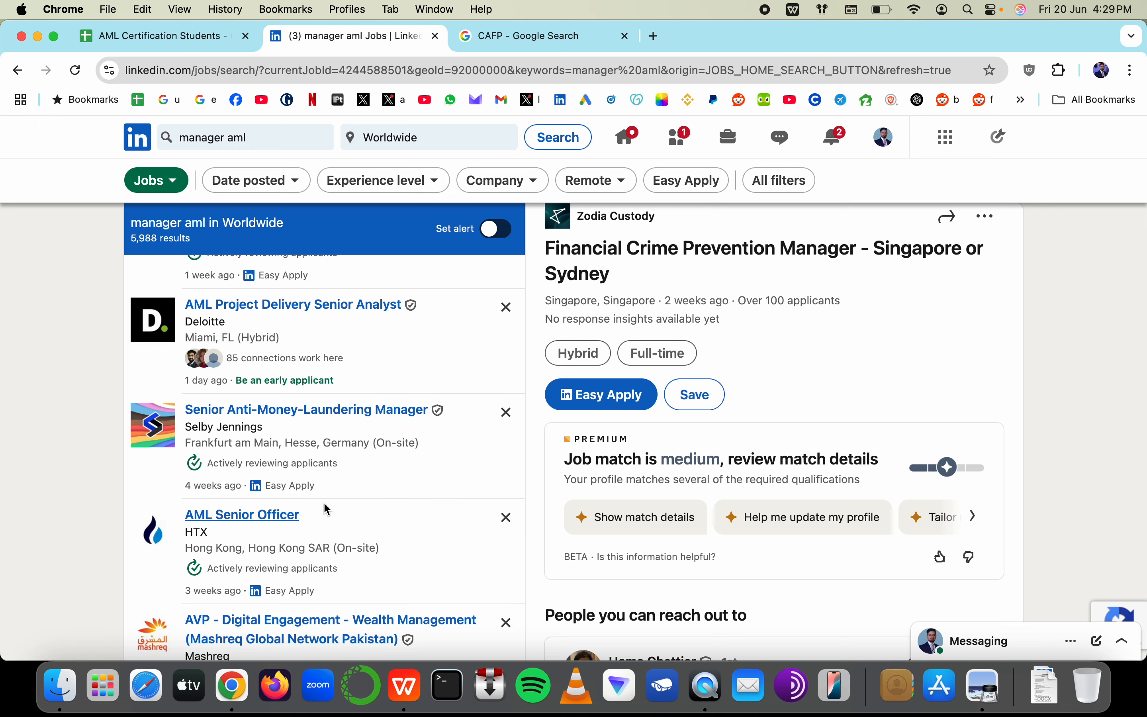
{"action": "scroll", "coordinate": [323, 502], "scroll_direction": "down", "scroll_amount": 3}
{"action": "scroll", "coordinate": [323, 474], "scroll_direction": "up", "scroll_amount": 7}
Apply to Deloitte's AML Project Delivery Senior Analyst role on the employer's external site
{"action": "left_click", "coordinate": [326, 444]}
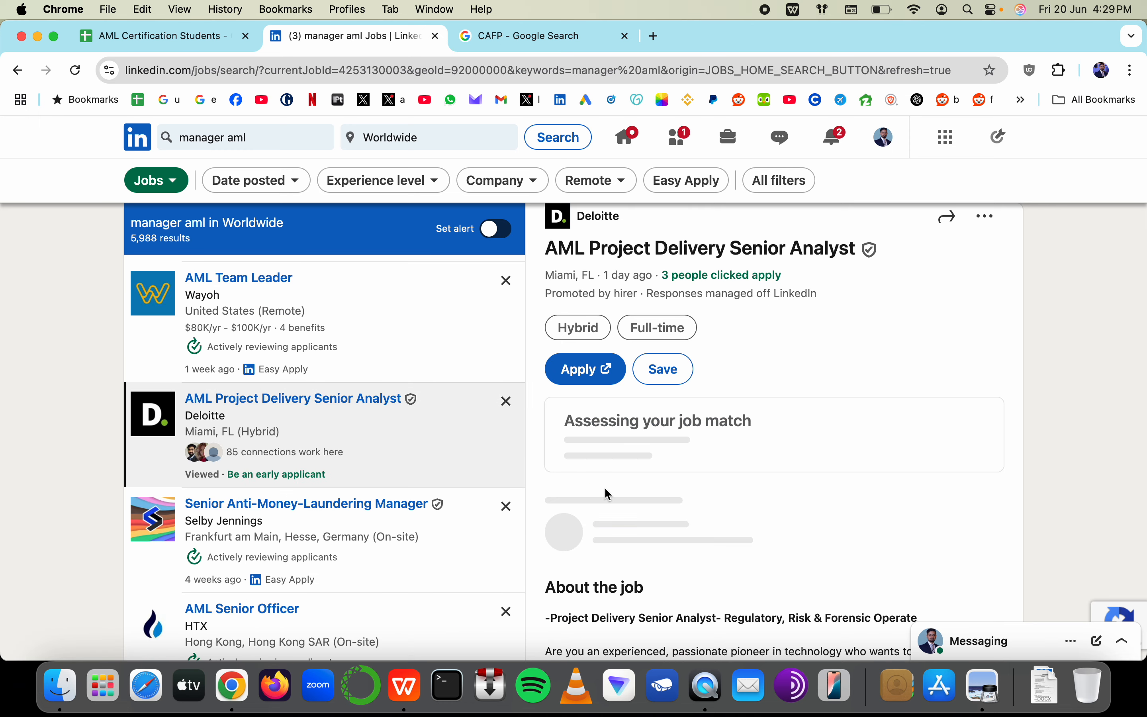
{"action": "left_click", "coordinate": [607, 378]}
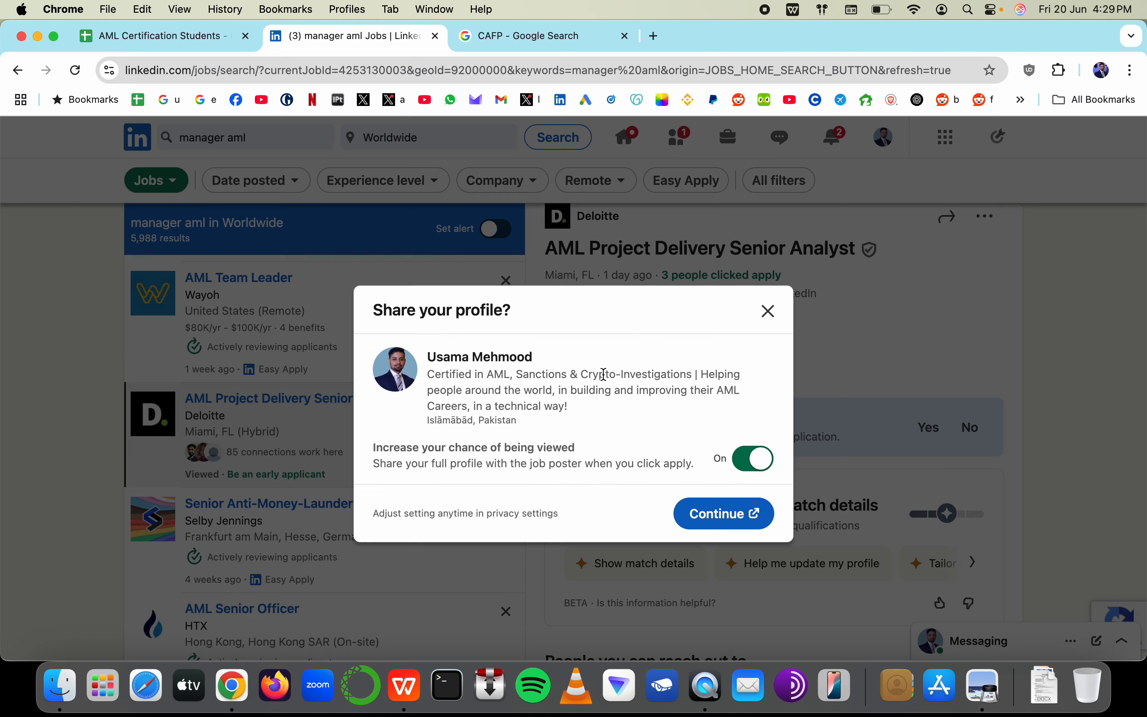
{"action": "left_click", "coordinate": [724, 513]}
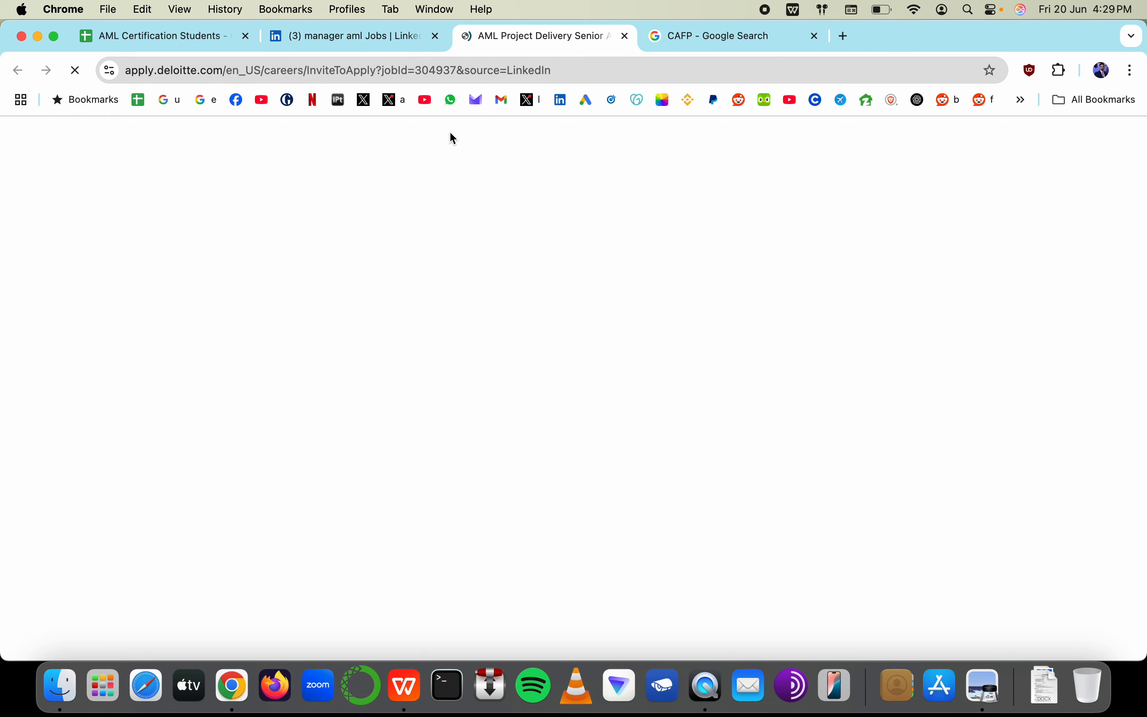
Scroll the Deloitte posting to Preferred qualifications and select the 'CAMS and CFE' text
{"action": "key", "text": "super+Tab"}
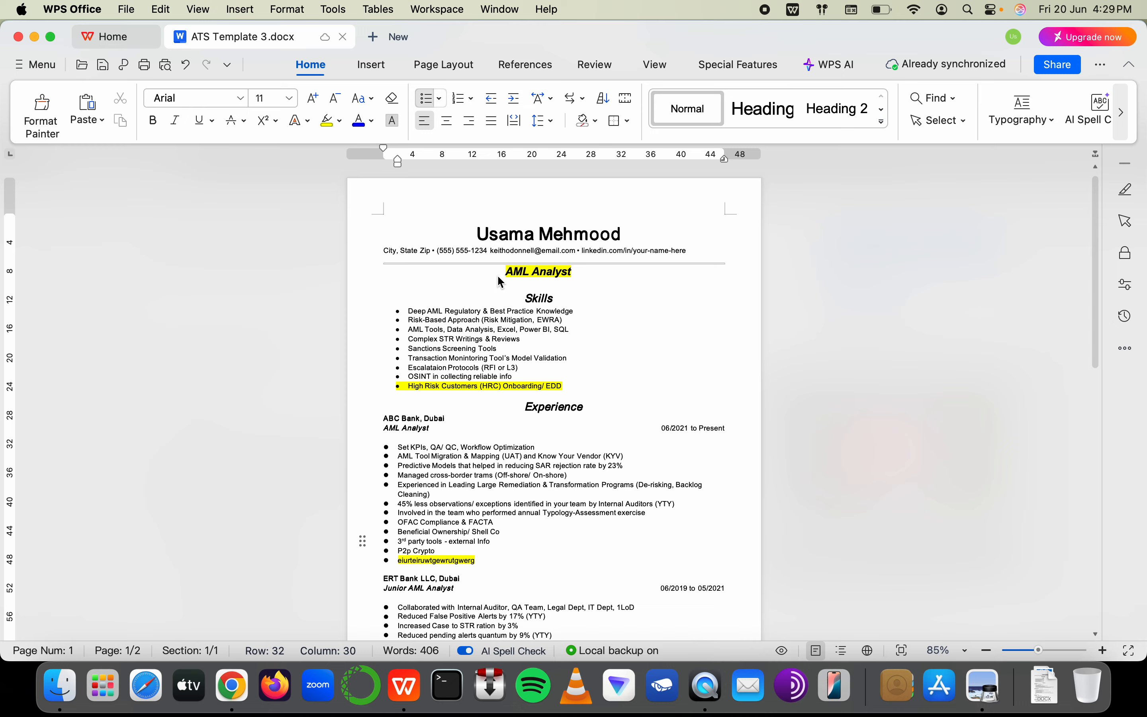
{"action": "key", "text": "super+Tab"}
{"action": "scroll", "coordinate": [502, 265], "scroll_direction": "right", "scroll_amount": 3}
{"action": "left_click", "coordinate": [392, 386]}
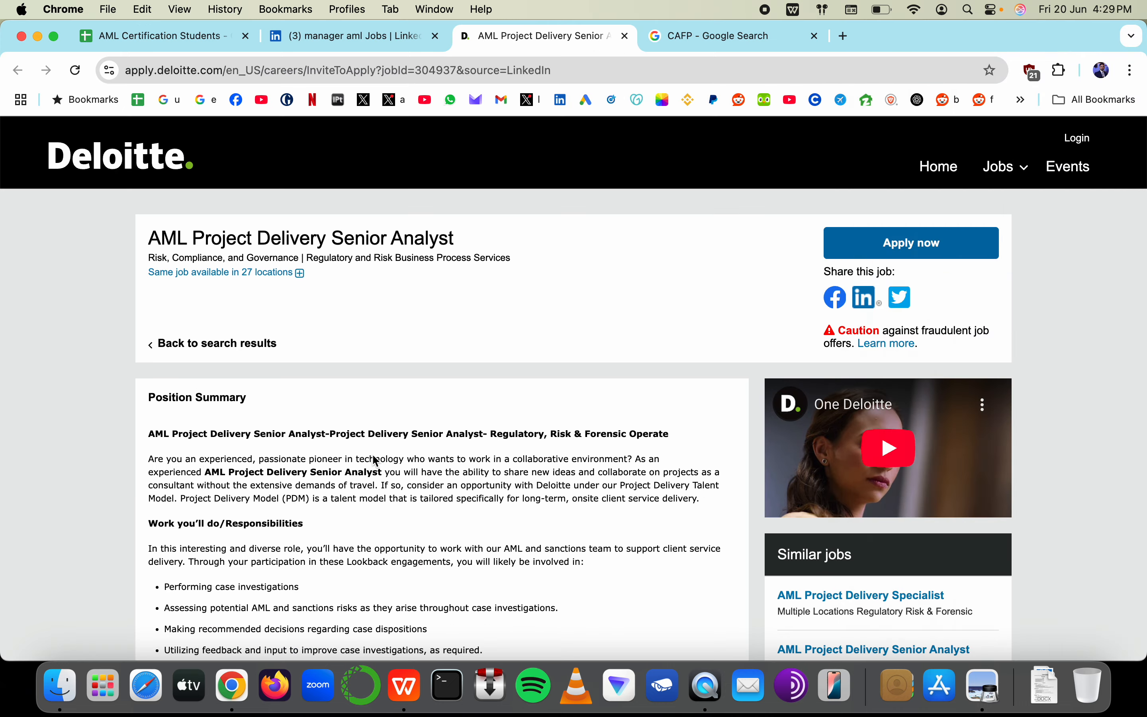
{"action": "scroll", "coordinate": [431, 298], "scroll_direction": "down", "scroll_amount": 15}
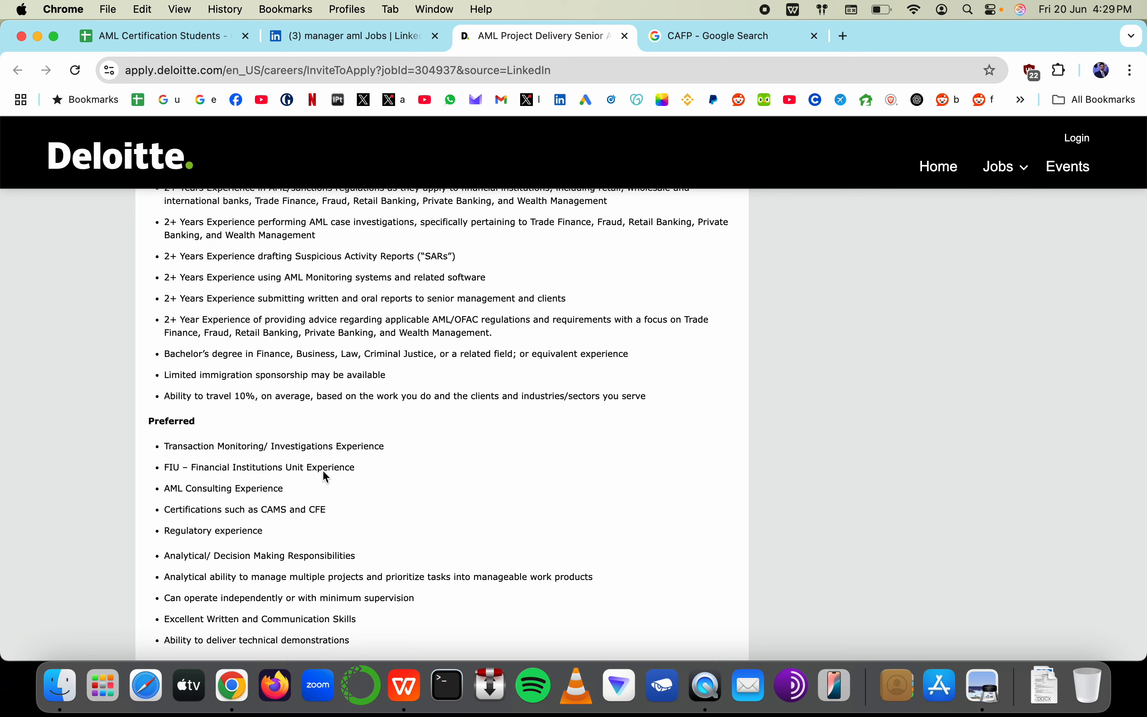
{"action": "scroll", "coordinate": [324, 471], "scroll_direction": "down", "scroll_amount": 3}
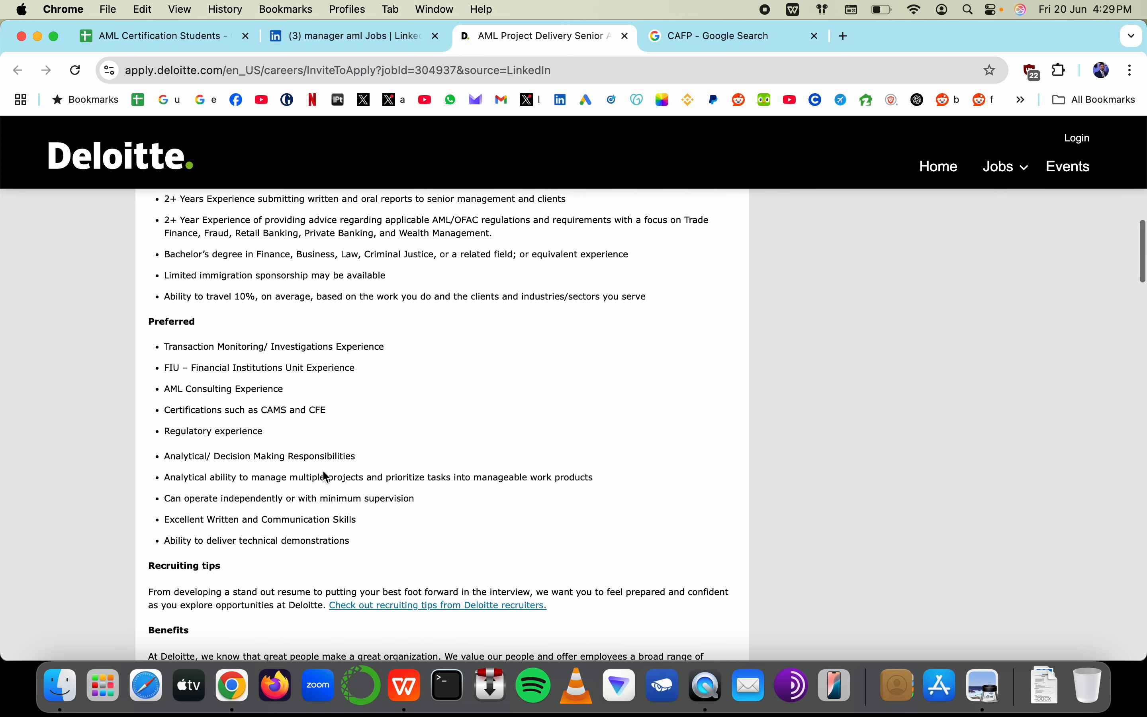
{"action": "scroll", "coordinate": [324, 472], "scroll_direction": "up", "scroll_amount": 5}
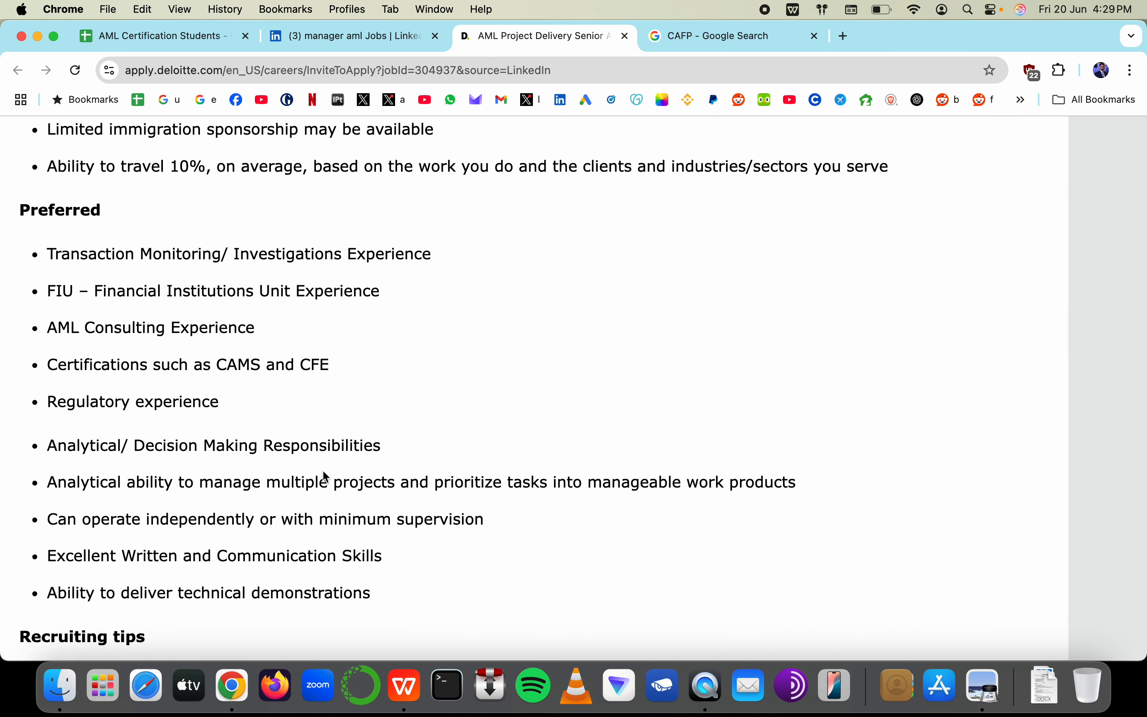
{"action": "scroll", "coordinate": [325, 476], "scroll_direction": "left", "scroll_amount": 3}
{"action": "left_click_drag", "start_coordinate": [452, 366], "coordinate": [541, 364]}
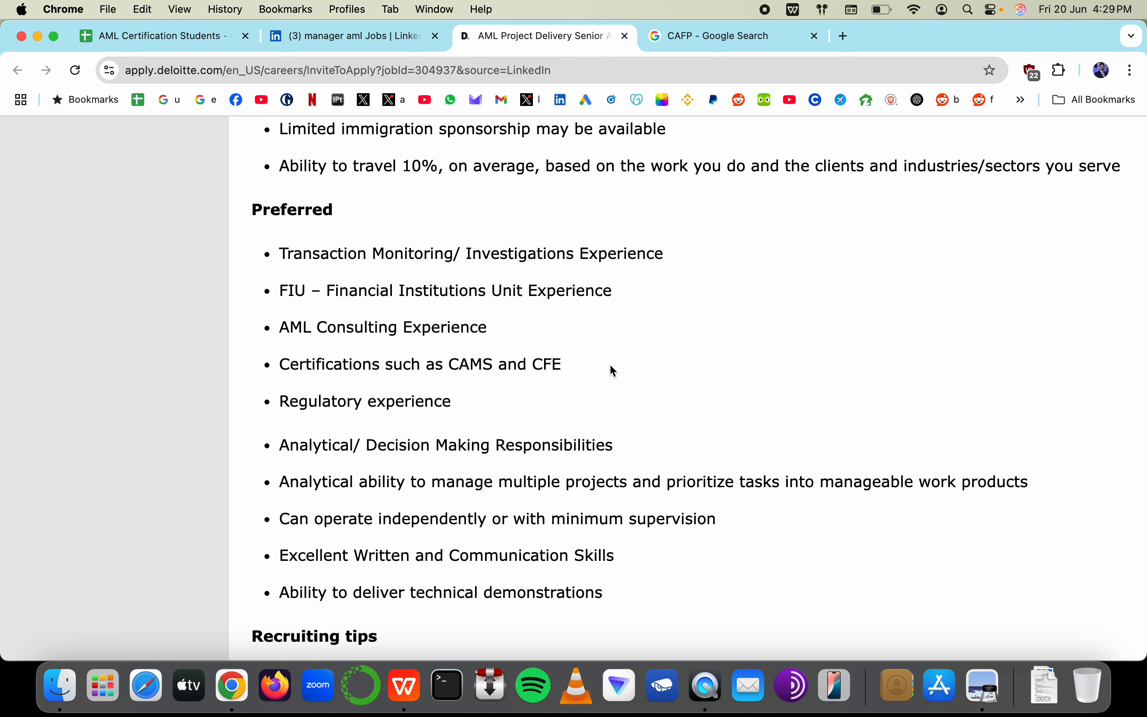
{"action": "left_click_drag", "start_coordinate": [609, 372], "coordinate": [446, 369]}
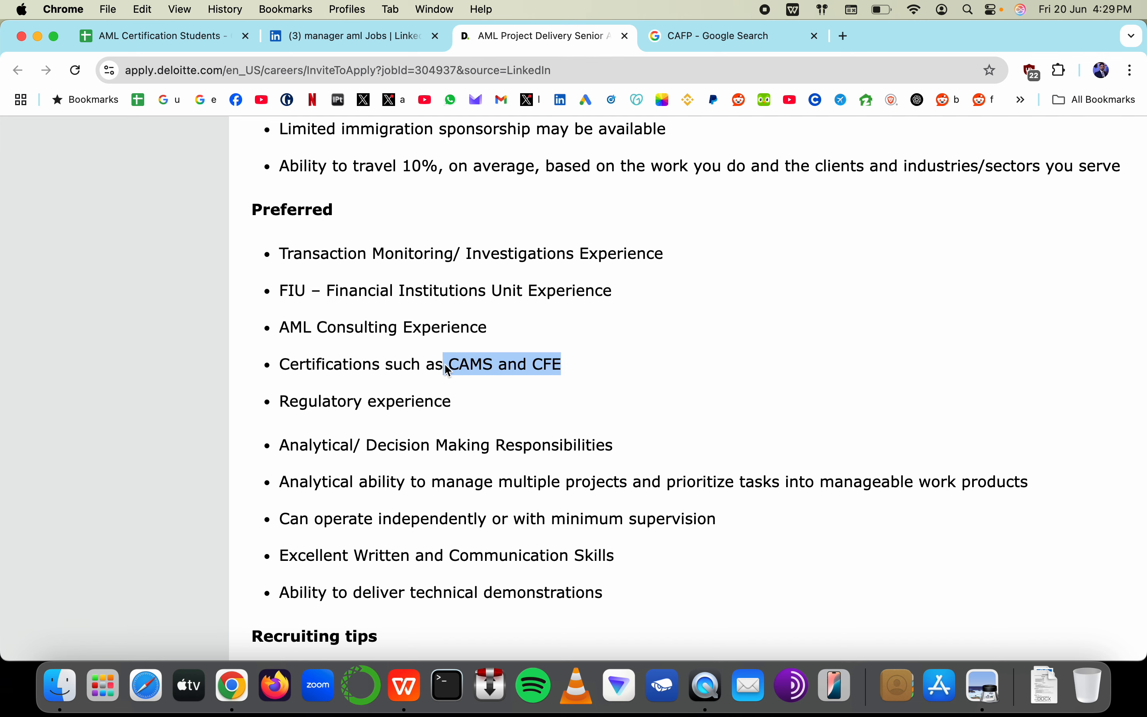
{"action": "scroll", "coordinate": [511, 373], "scroll_direction": "down", "scroll_amount": 5}
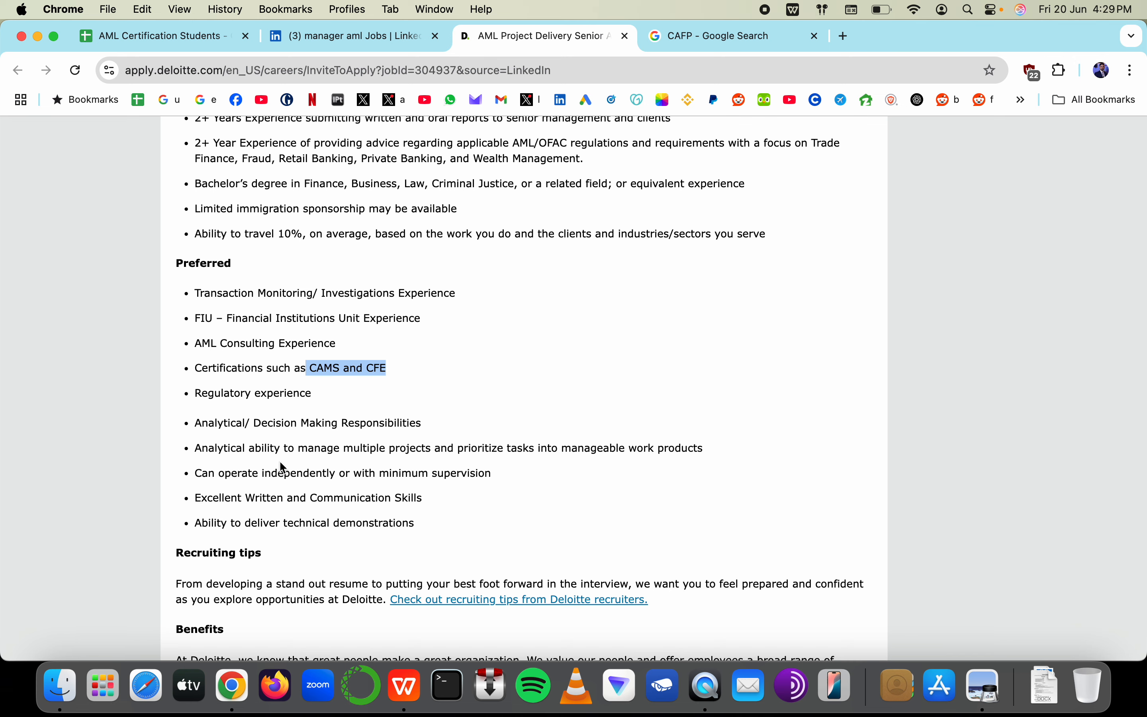
{"action": "left_click_drag", "start_coordinate": [294, 498], "coordinate": [519, 500]}
Scroll the AML Certification Students roadmap to '50 Hours Training' through 'CPD', selecting E36, F37, G38
{"action": "left_click", "coordinate": [190, 50]}
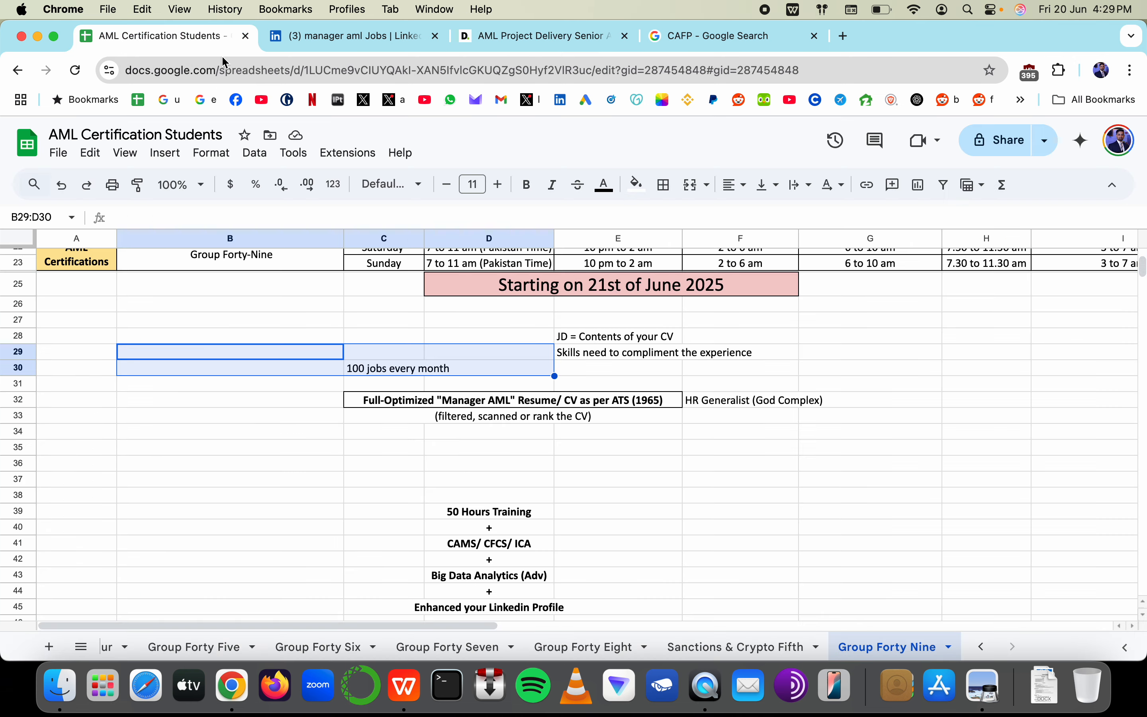
{"action": "left_click", "coordinate": [616, 515]}
{"action": "scroll", "coordinate": [588, 434], "scroll_direction": "down", "scroll_amount": 5}
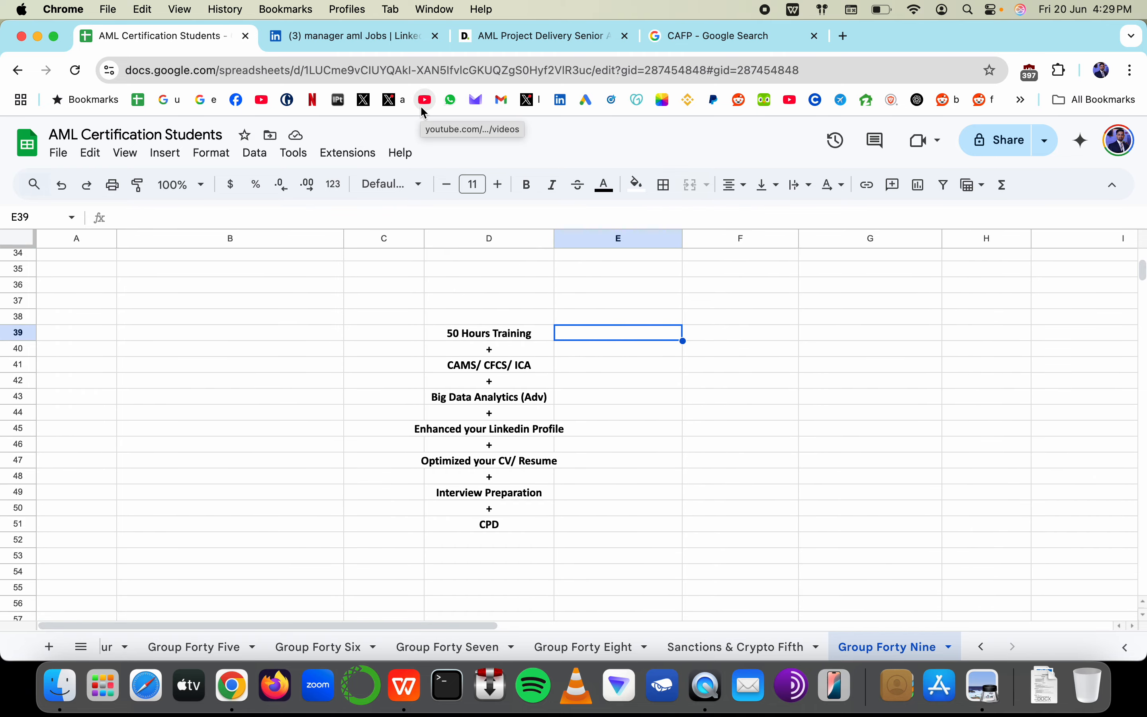
{"action": "key", "text": "super+Tab"}
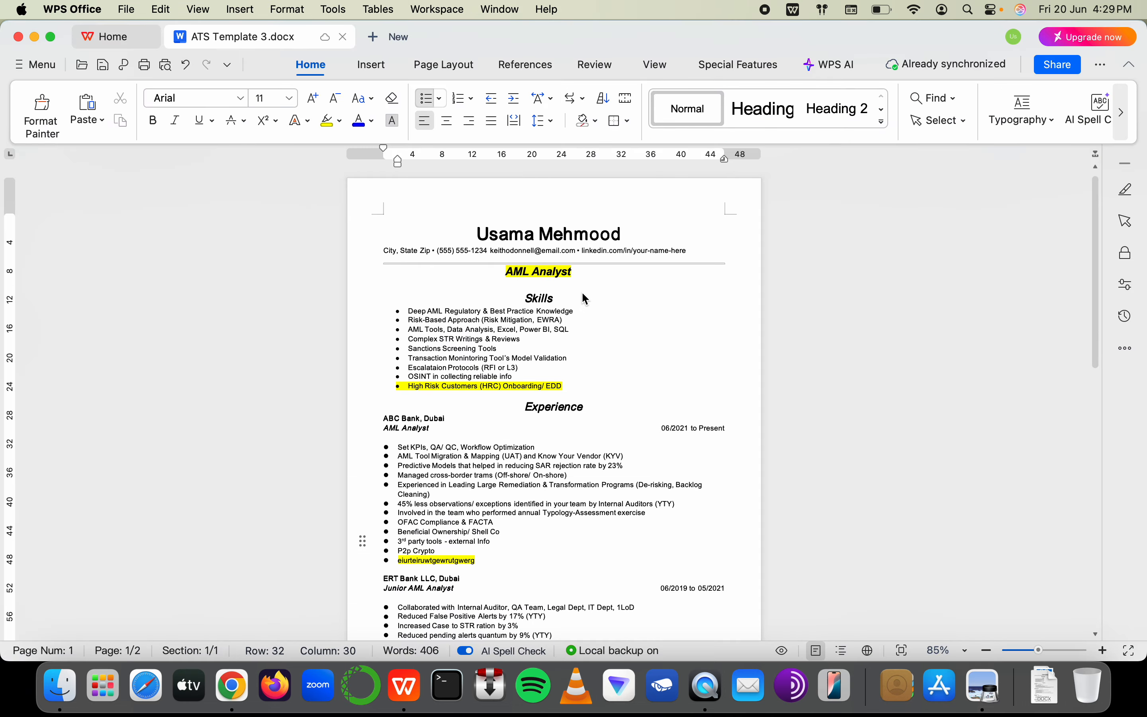
{"action": "key", "text": "super+Tab"}
{"action": "left_click", "coordinate": [679, 283]}
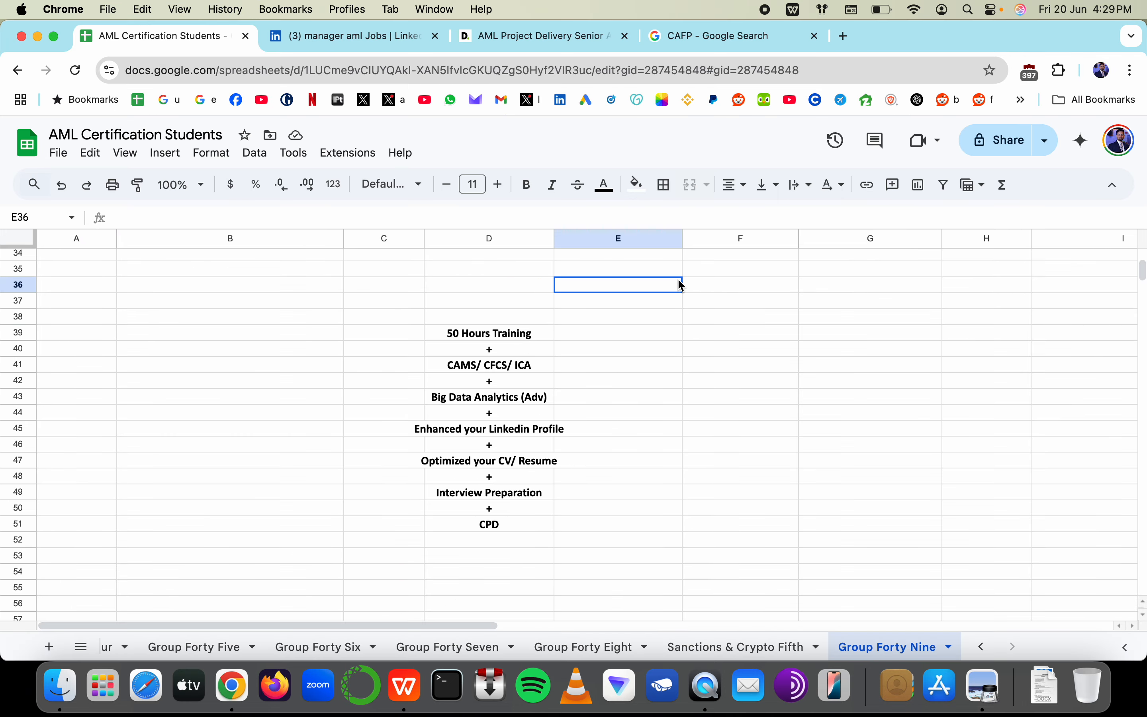
{"action": "left_click", "coordinate": [710, 306], "text": "super"}
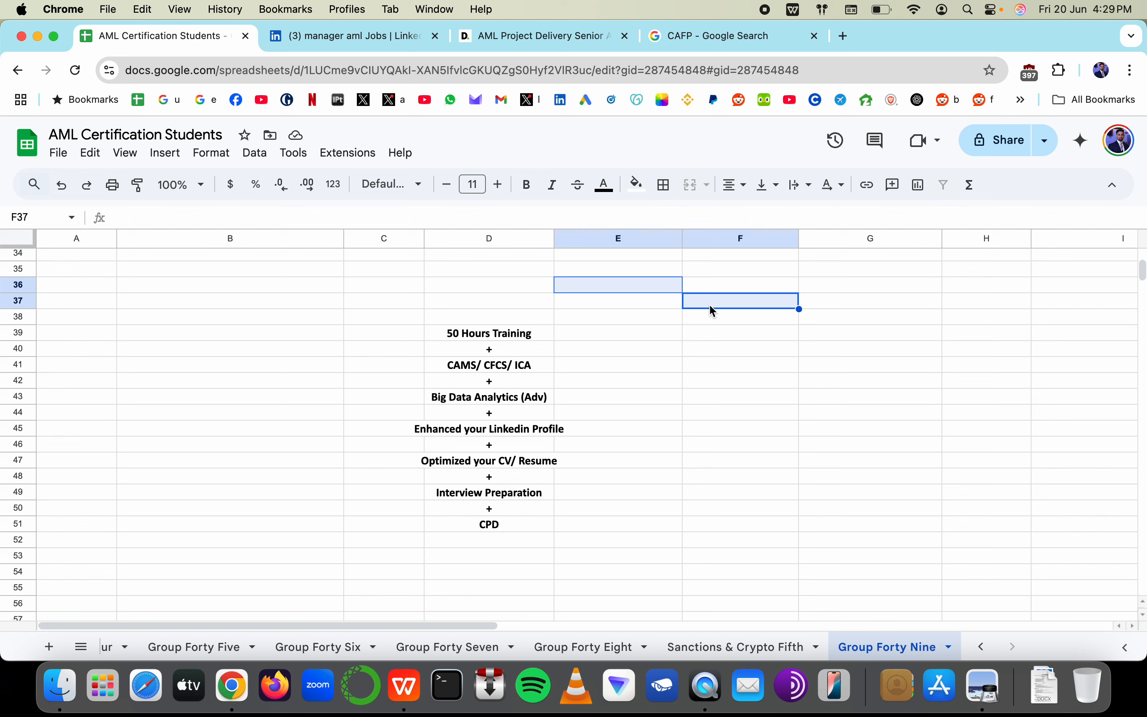
{"action": "left_click", "coordinate": [821, 321], "text": "super"}
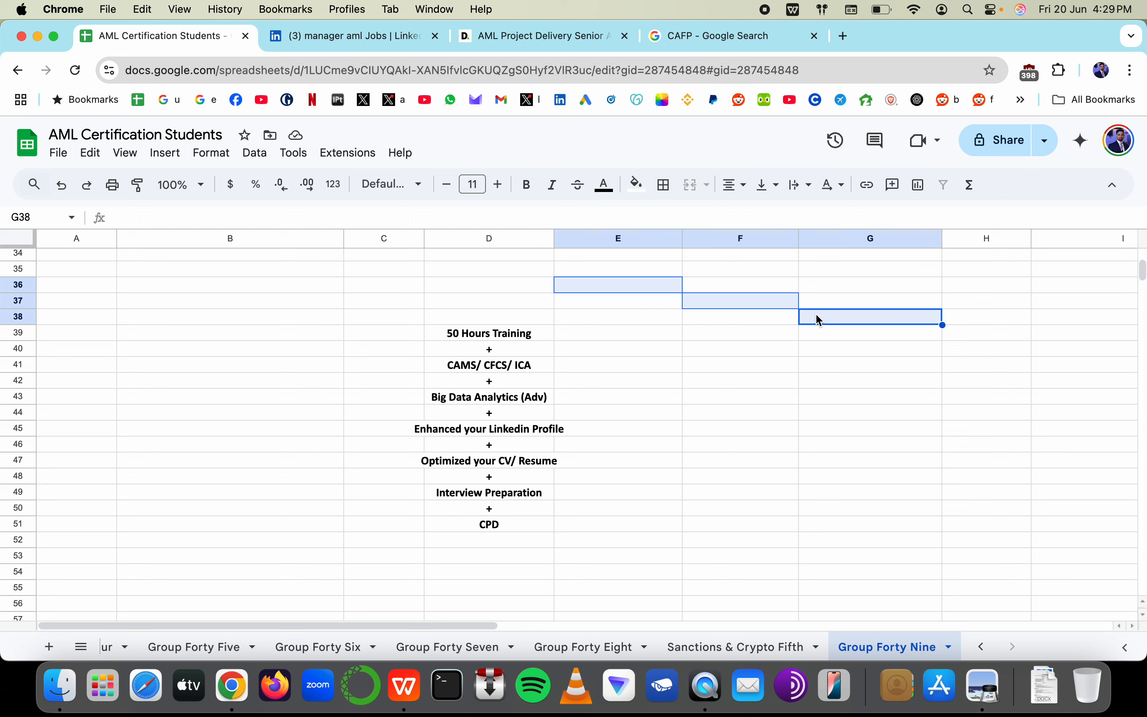
Scroll the ATS Template 3 resume from the AML Analyst headline to page 2's Education section
{"action": "key", "text": "super+Tab"}
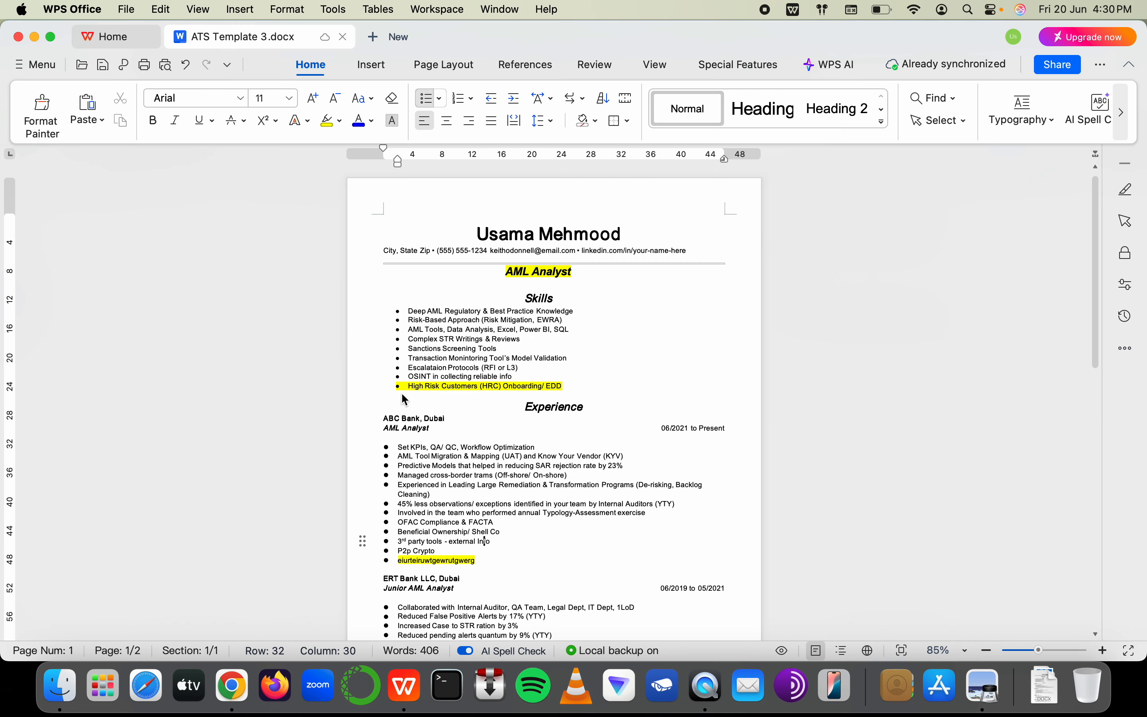
{"action": "scroll", "coordinate": [429, 400], "scroll_direction": "down", "scroll_amount": 15}
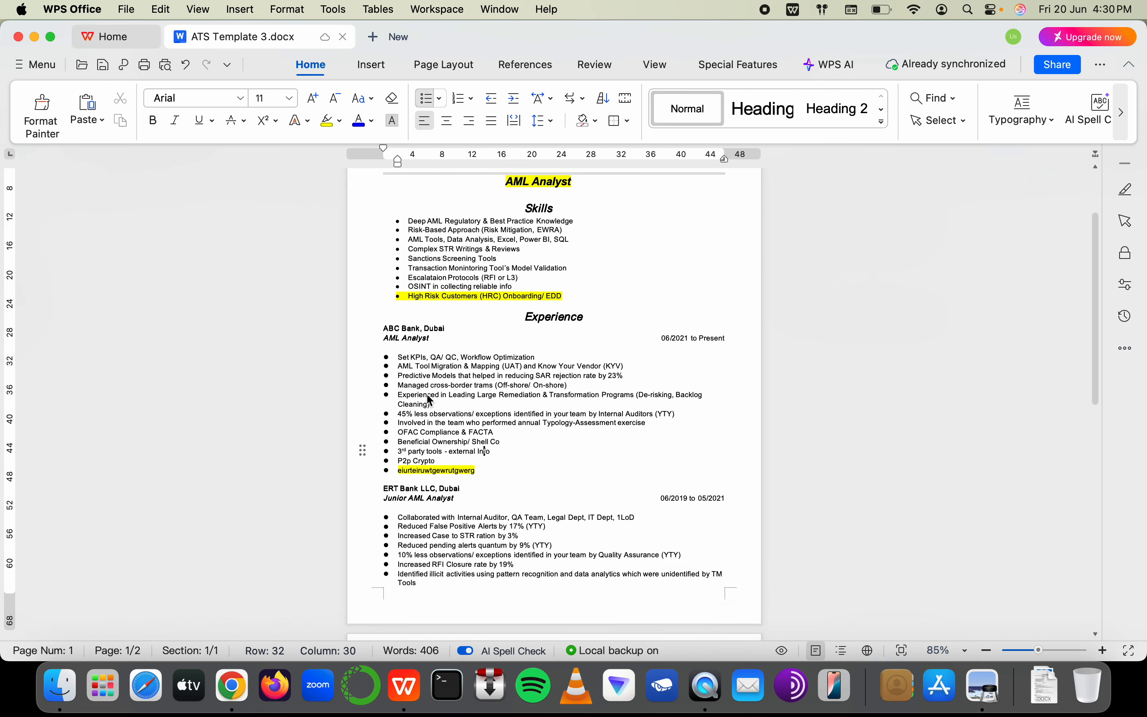
{"action": "scroll", "coordinate": [429, 399], "scroll_direction": "up", "scroll_amount": 13}
{"action": "scroll", "coordinate": [430, 400], "scroll_direction": "up", "scroll_amount": 3}
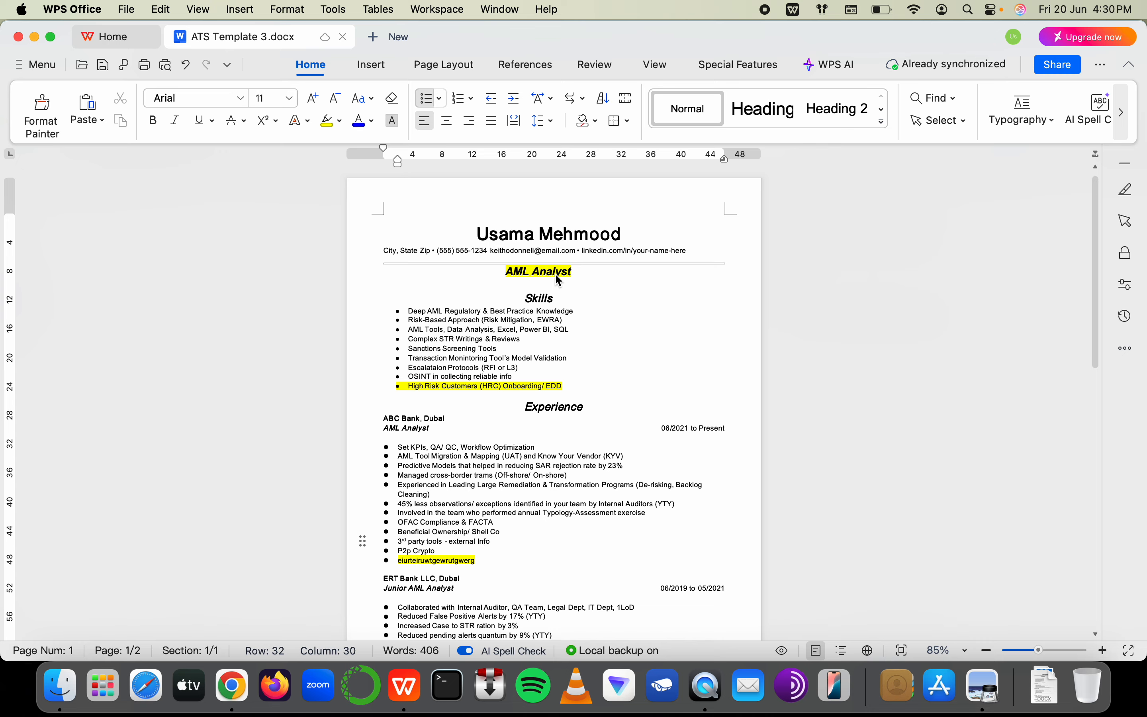
{"action": "scroll", "coordinate": [558, 276], "scroll_direction": "up", "scroll_amount": 5}
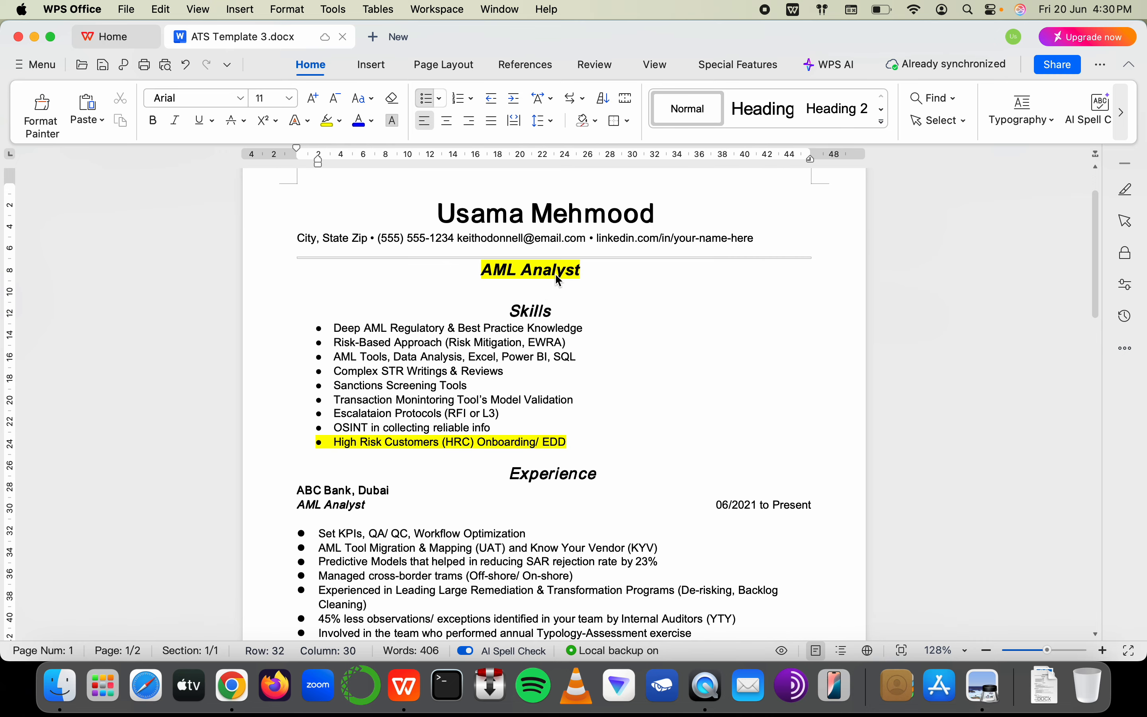
{"action": "scroll", "coordinate": [422, 460], "scroll_direction": "down", "scroll_amount": 20}
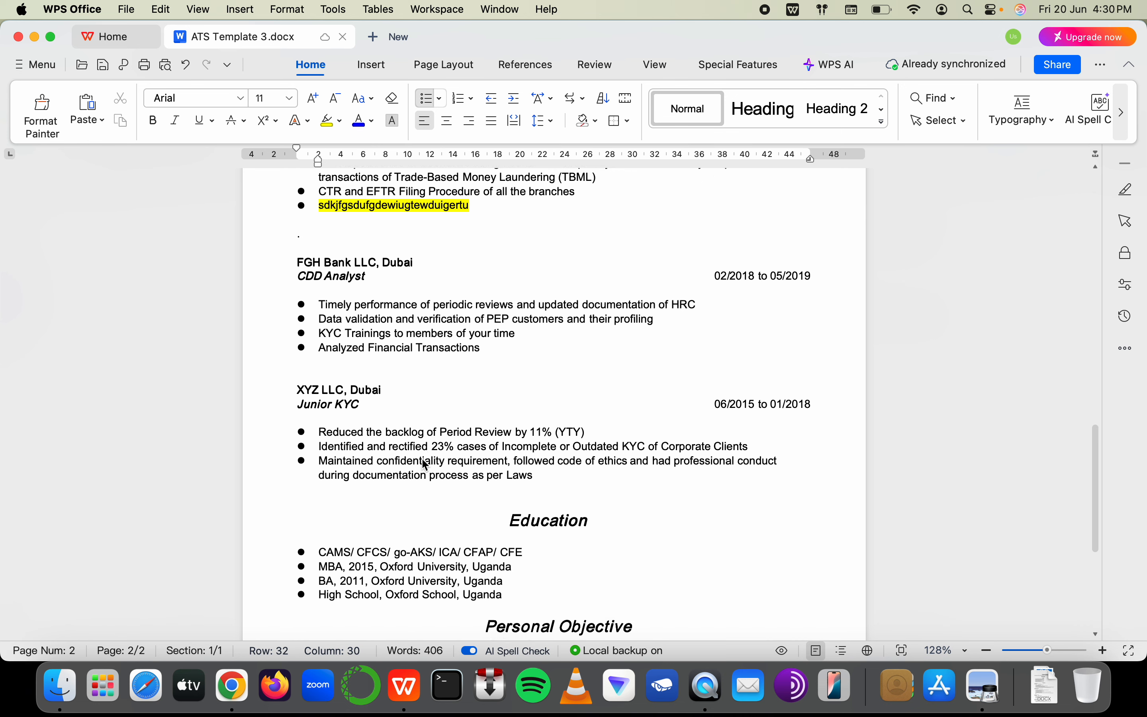
{"action": "scroll", "coordinate": [423, 459], "scroll_direction": "down", "scroll_amount": 5}
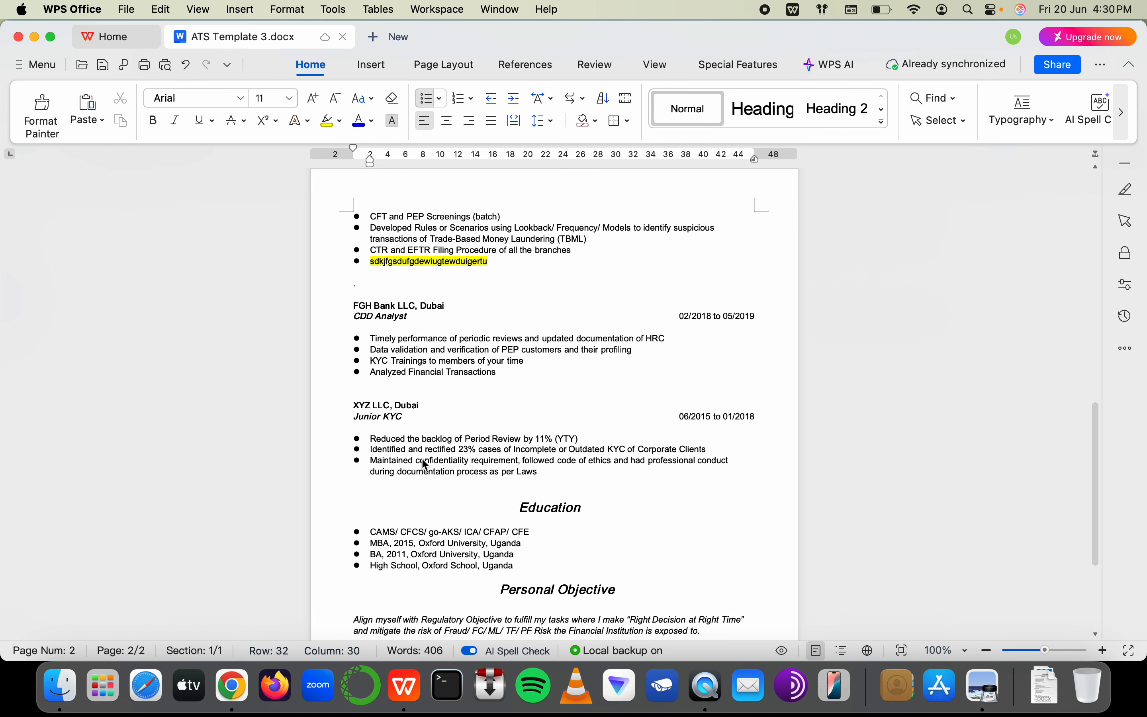
{"action": "key", "text": "super+Tab"}
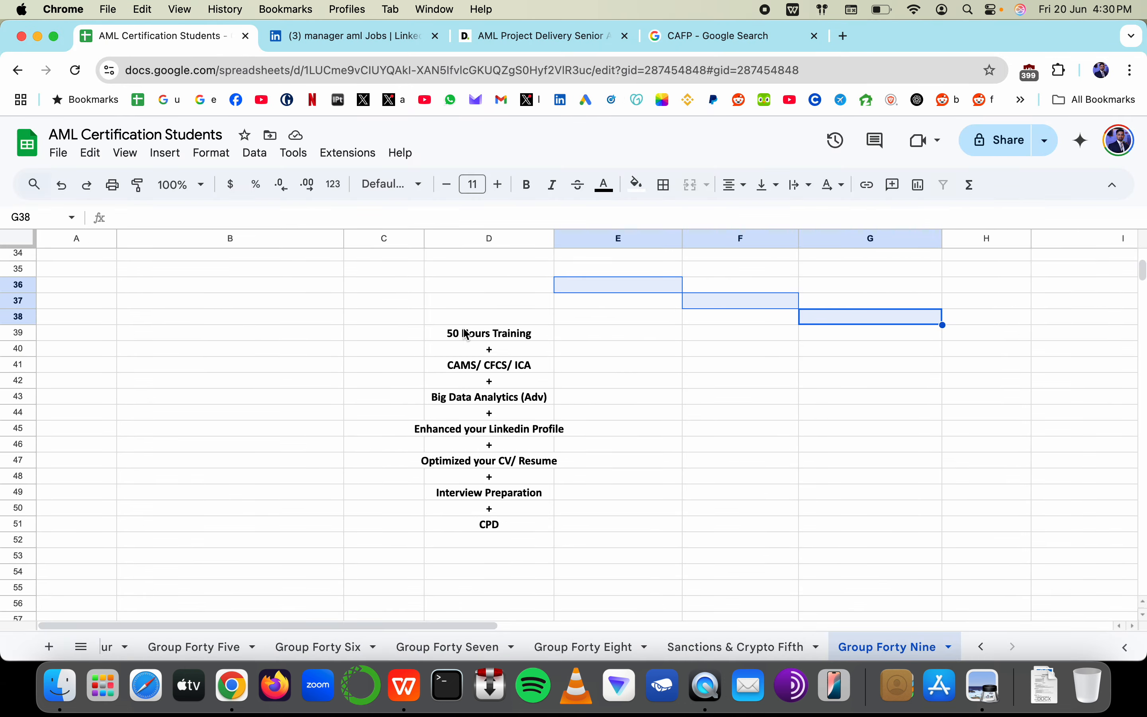
{"action": "left_click_drag", "start_coordinate": [467, 334], "coordinate": [468, 531]}
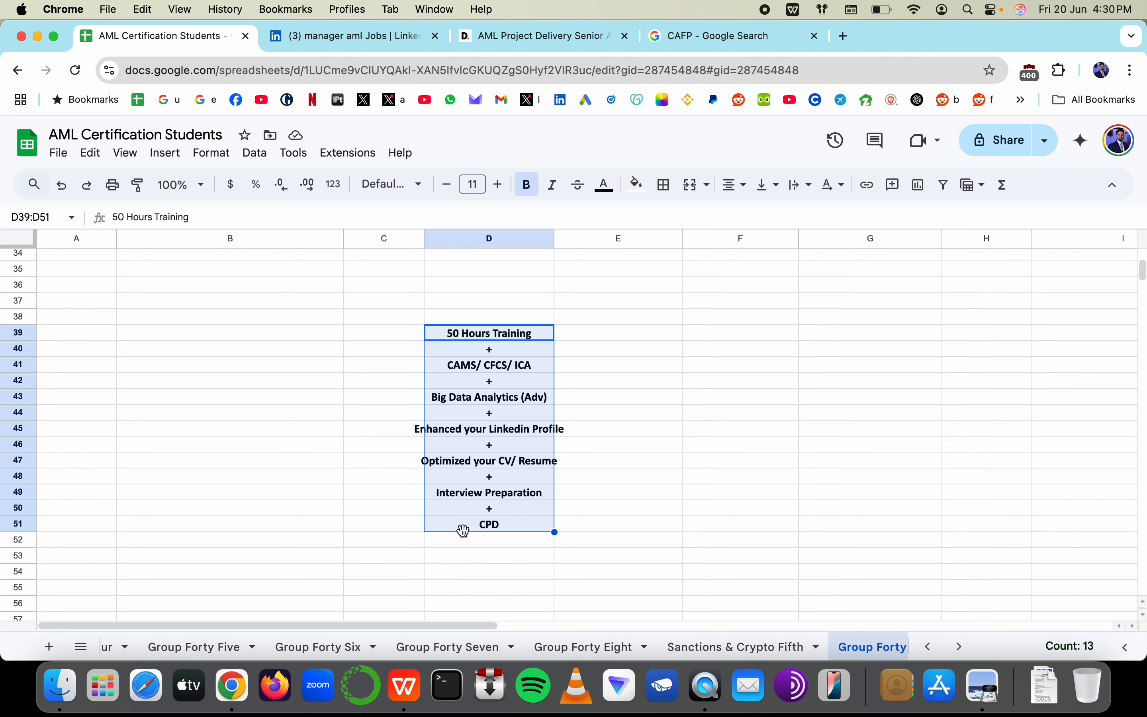
{"action": "left_click", "coordinate": [715, 289]}
{"action": "type", "text": "Coi"}
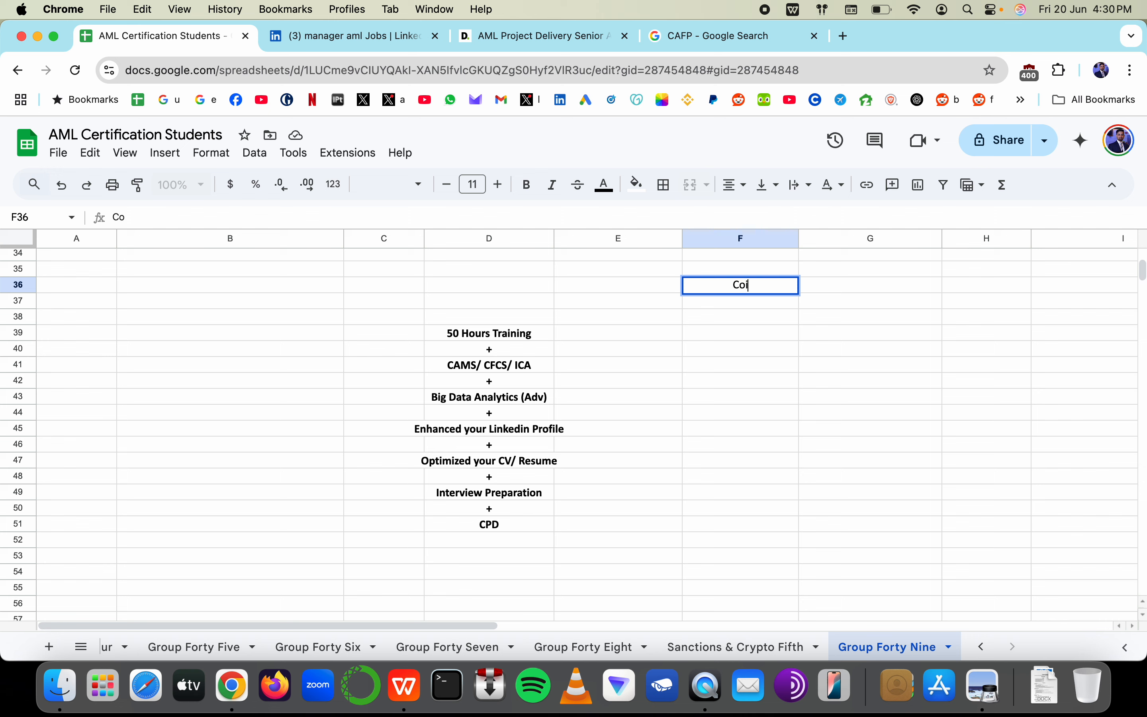
{"action": "key", "text": "BackSpace"}
{"action": "type", "text": "ver Letter"}
{"action": "key", "text": "Escape"}
{"action": "scroll", "coordinate": [725, 356], "scroll_direction": "up", "scroll_amount": 5}
{"action": "scroll", "coordinate": [729, 363], "scroll_direction": "up", "scroll_amount": 1}
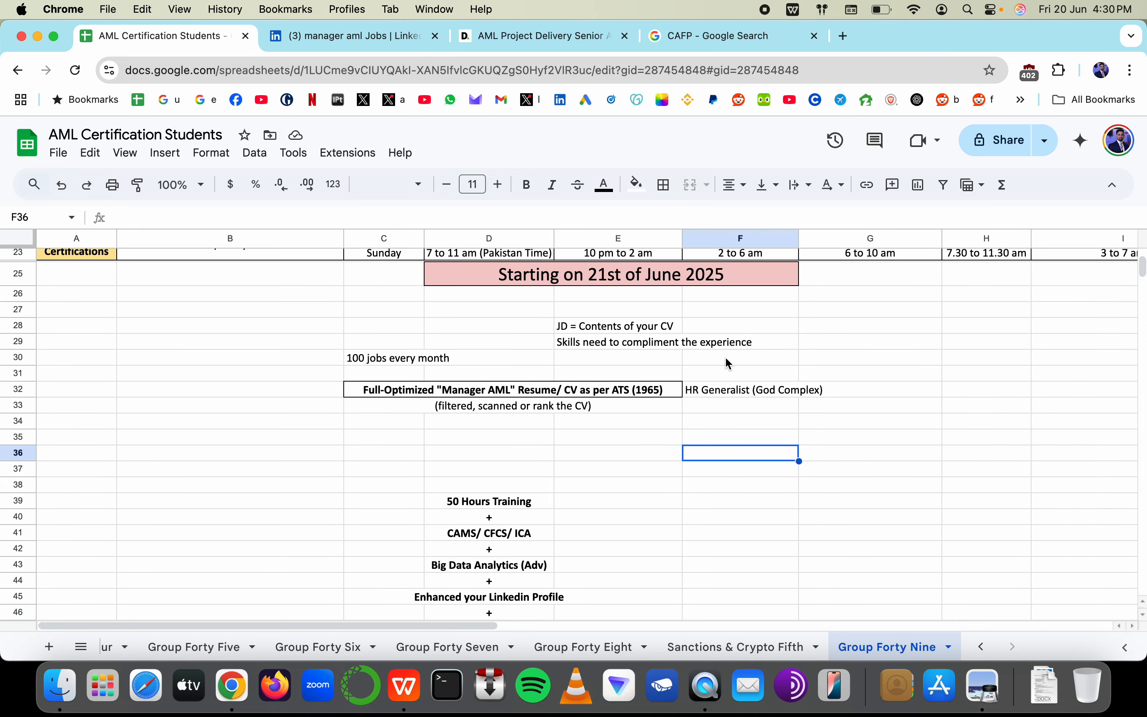
{"action": "scroll", "coordinate": [728, 362], "scroll_direction": "down", "scroll_amount": 5}
{"action": "left_click", "coordinate": [638, 363]}
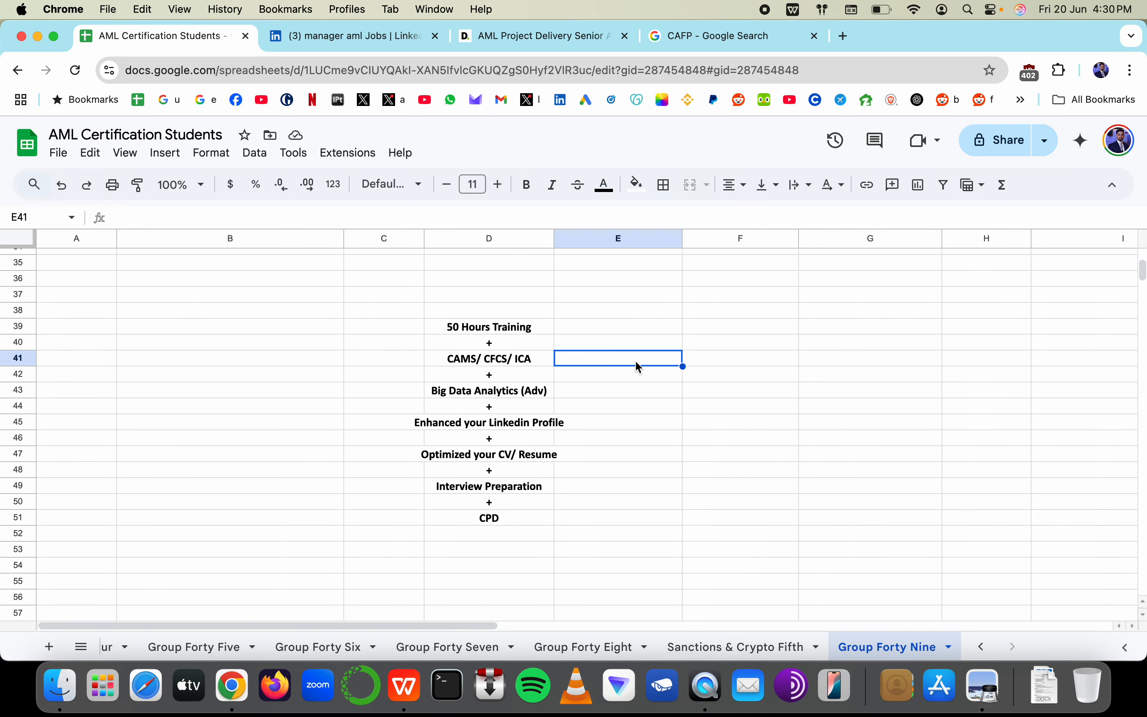